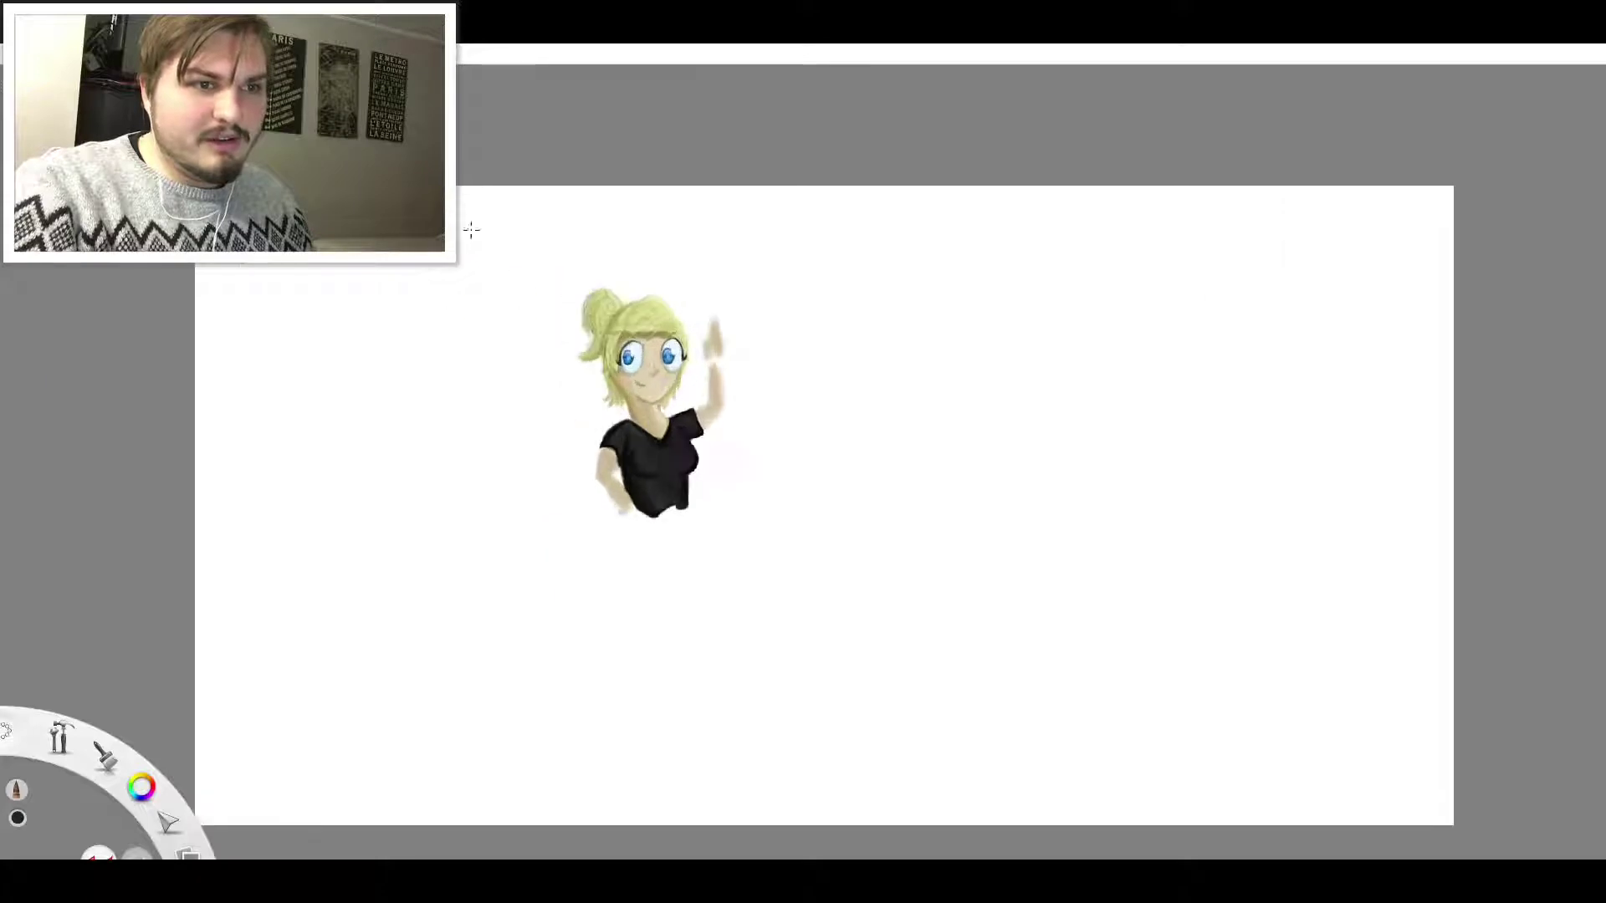
# Sample the neck's skin tone and paint it into the tip of the shirt's V-neckline to cover the grey smudges
pyautogui.scroll(-3, 664, 318)
pyautogui.scroll(2, 865, 448)
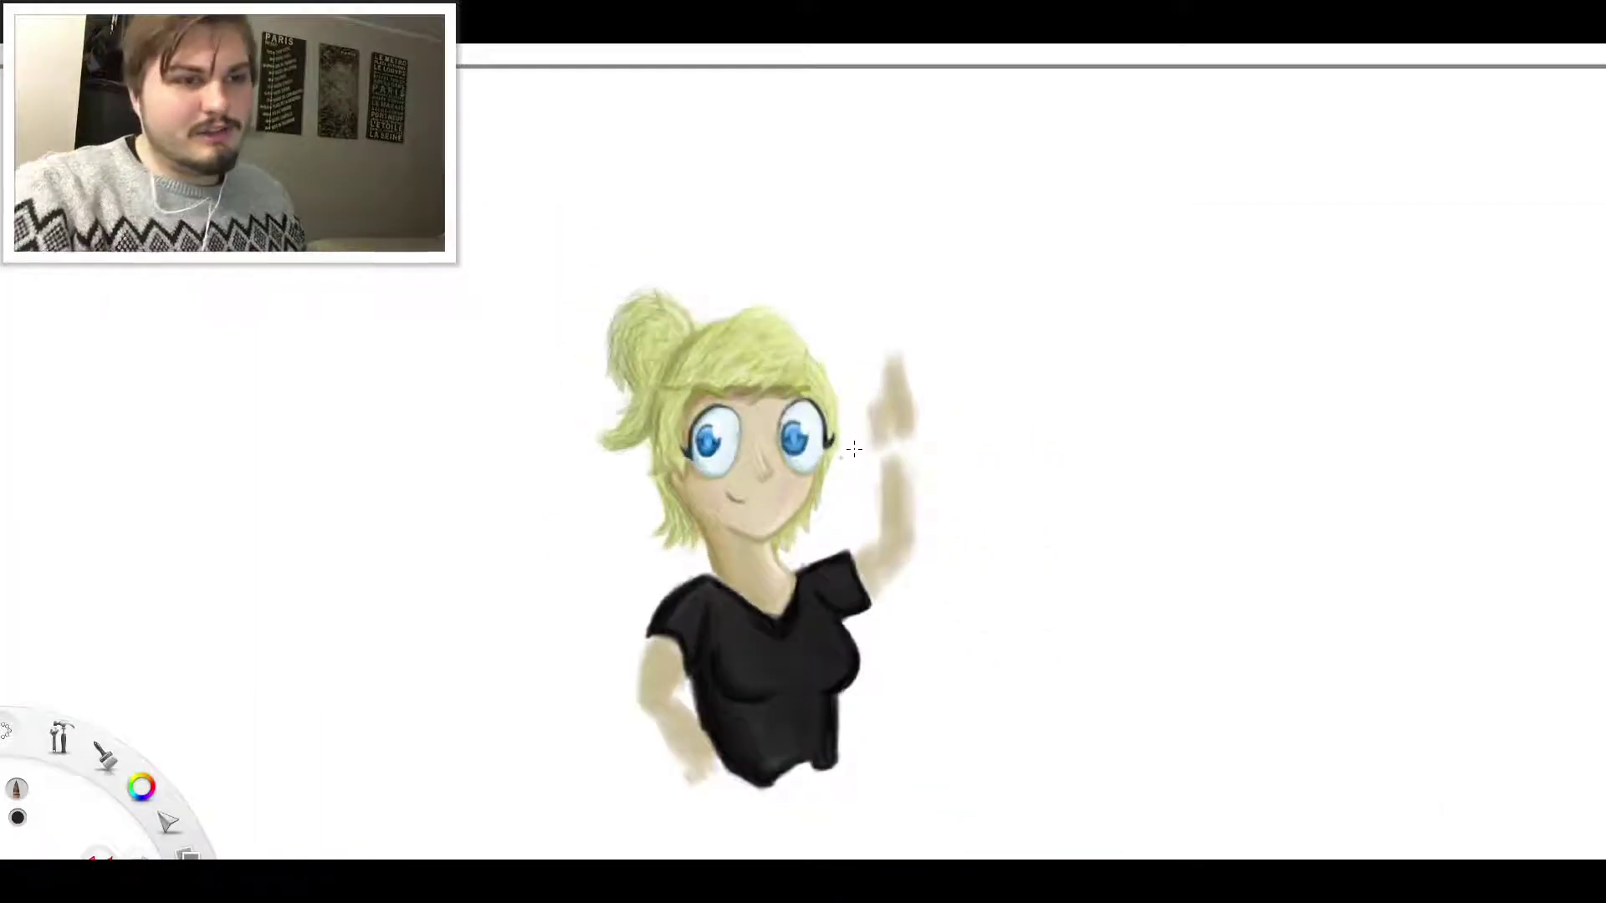
pyautogui.scroll(2, 860, 450)
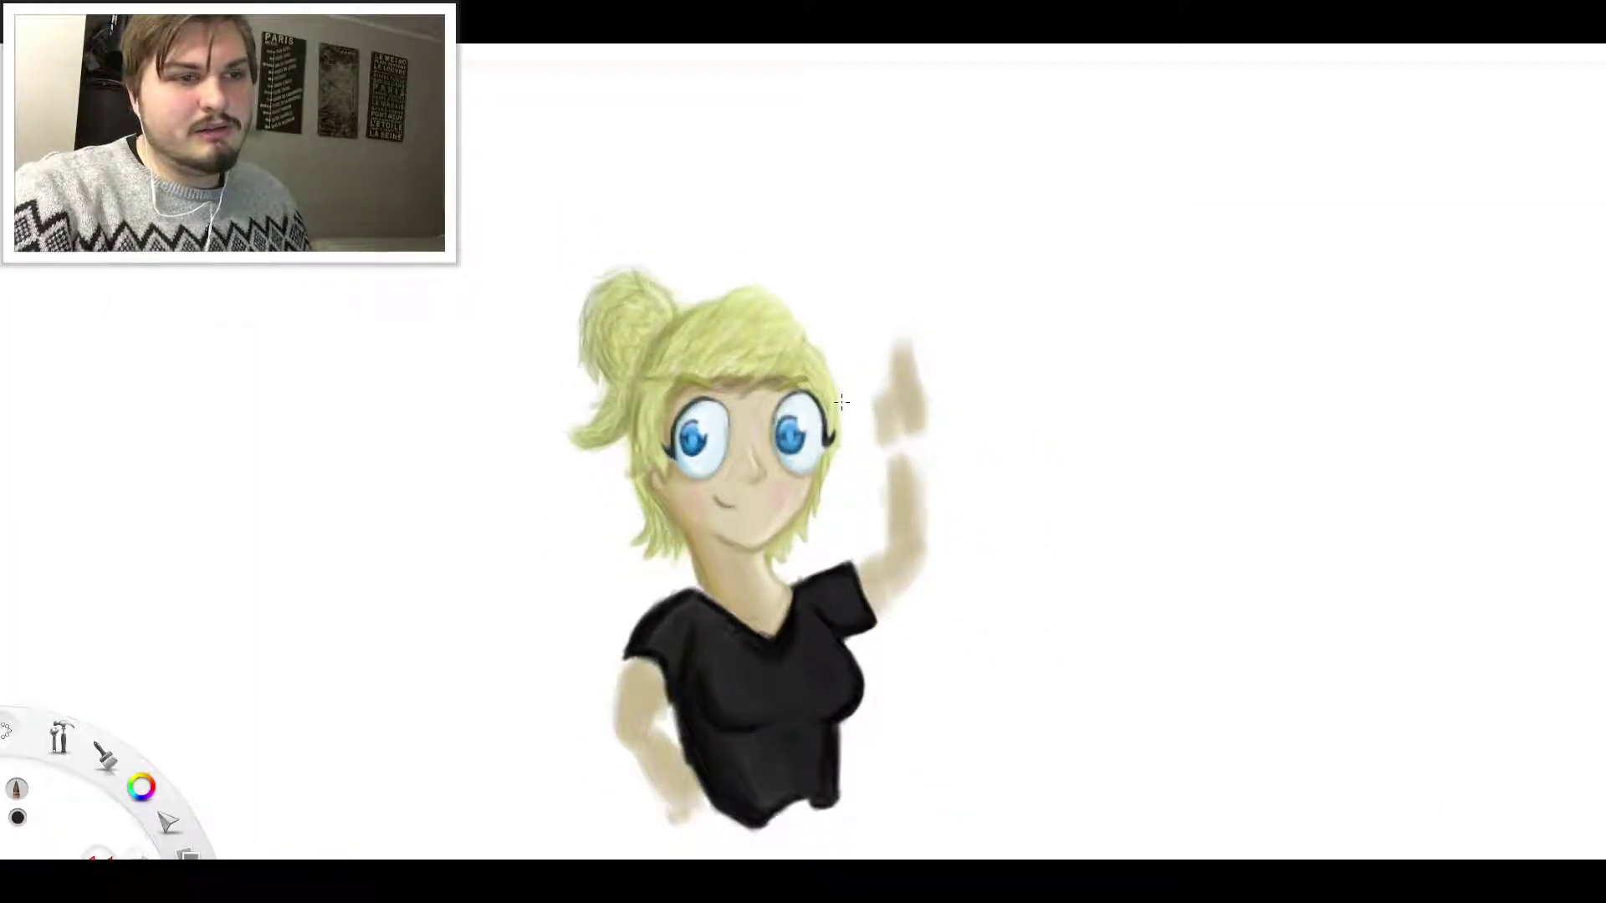
pyautogui.scroll(-2, 747, 429)
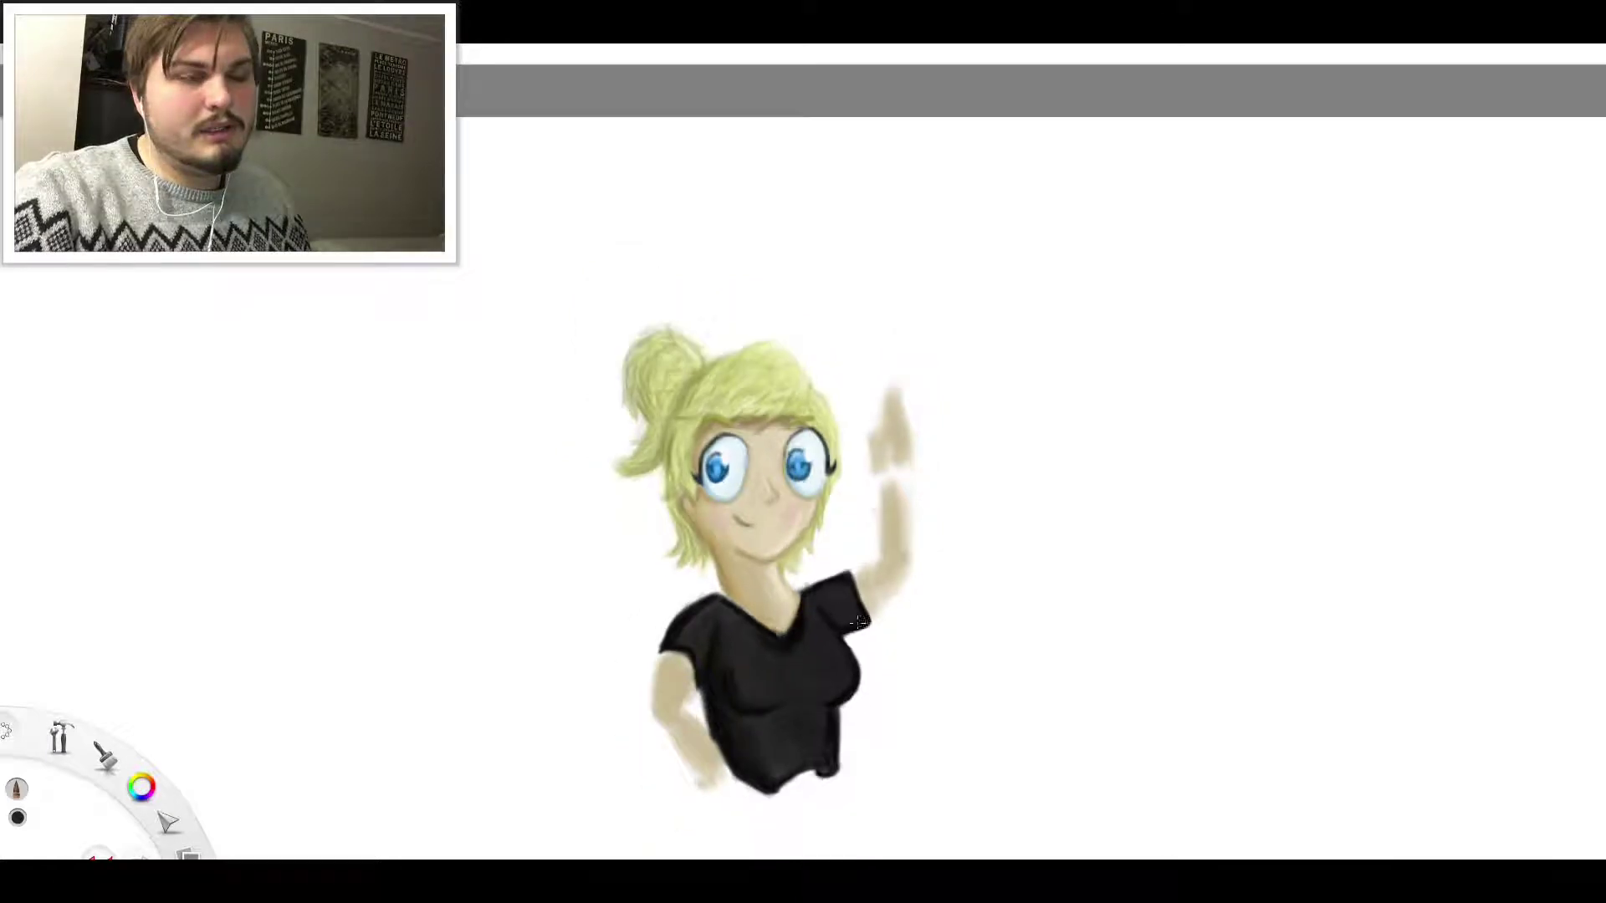
pyautogui.scroll(4, 767, 591)
pyautogui.scroll(5, 767, 590)
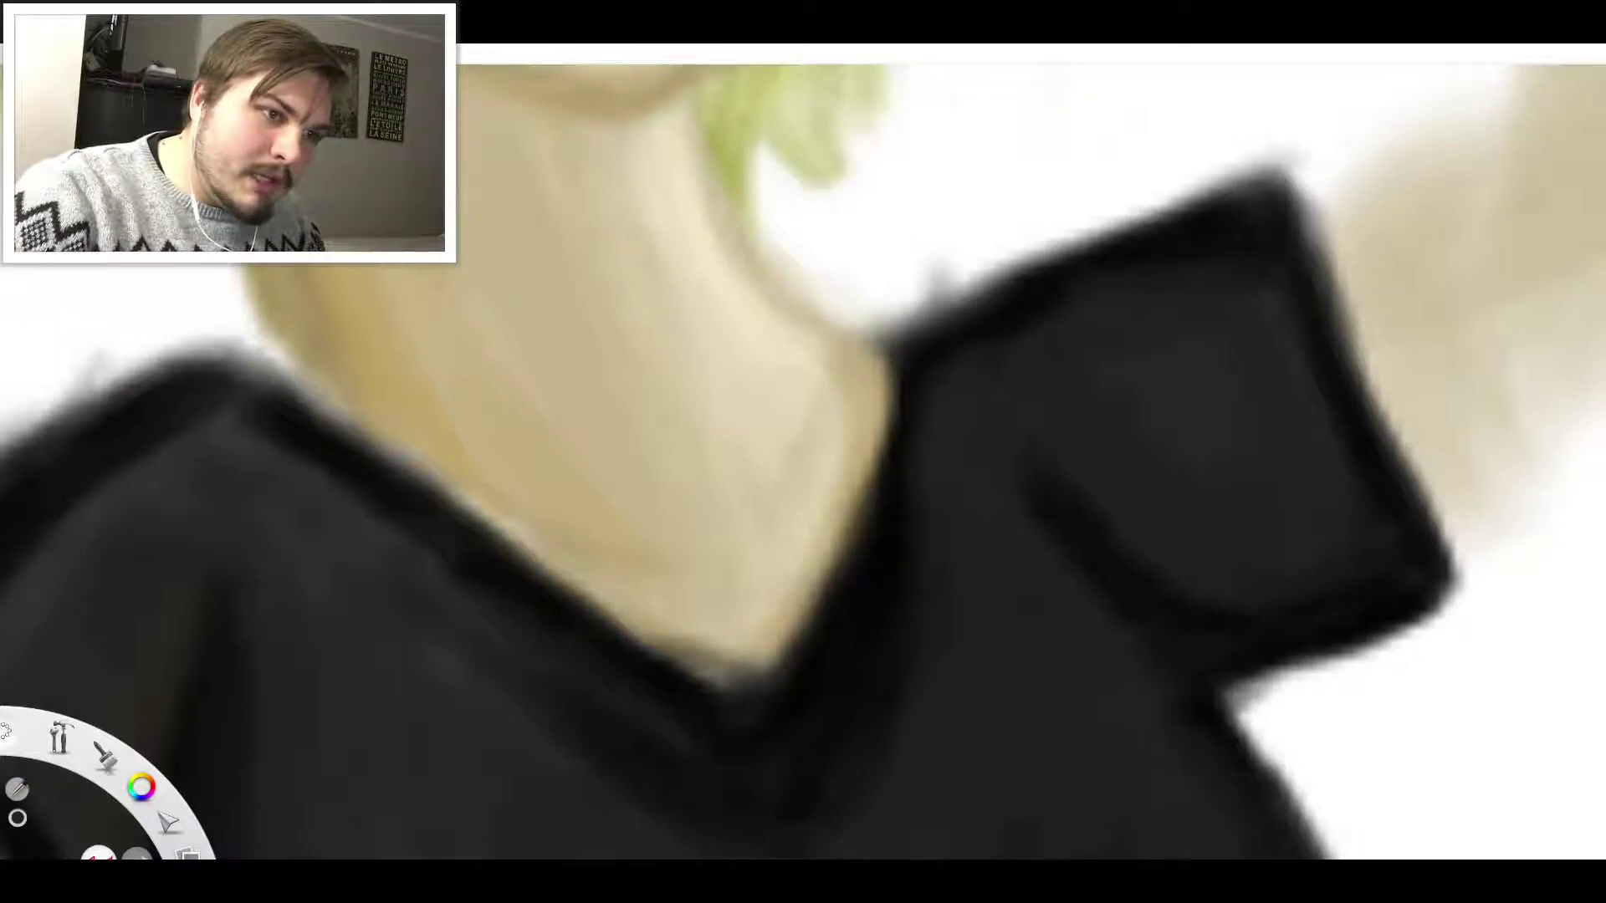
pyautogui.moveTo(655, 637); pyautogui.dragTo(702, 666)
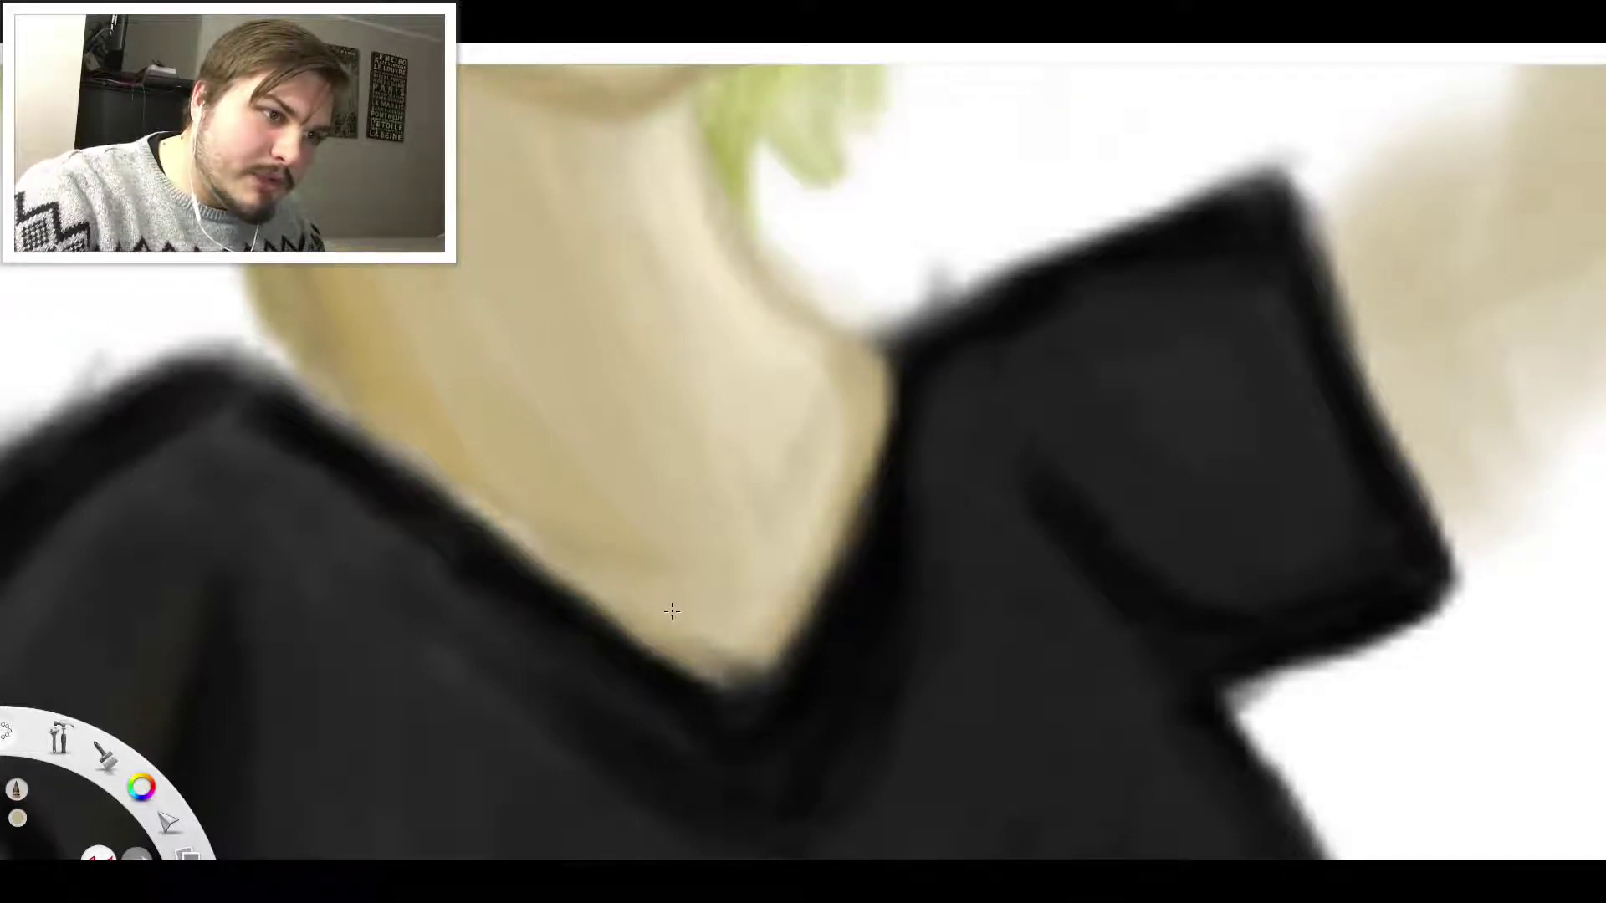
pyautogui.moveTo(780, 626); pyautogui.dragTo(747, 675)
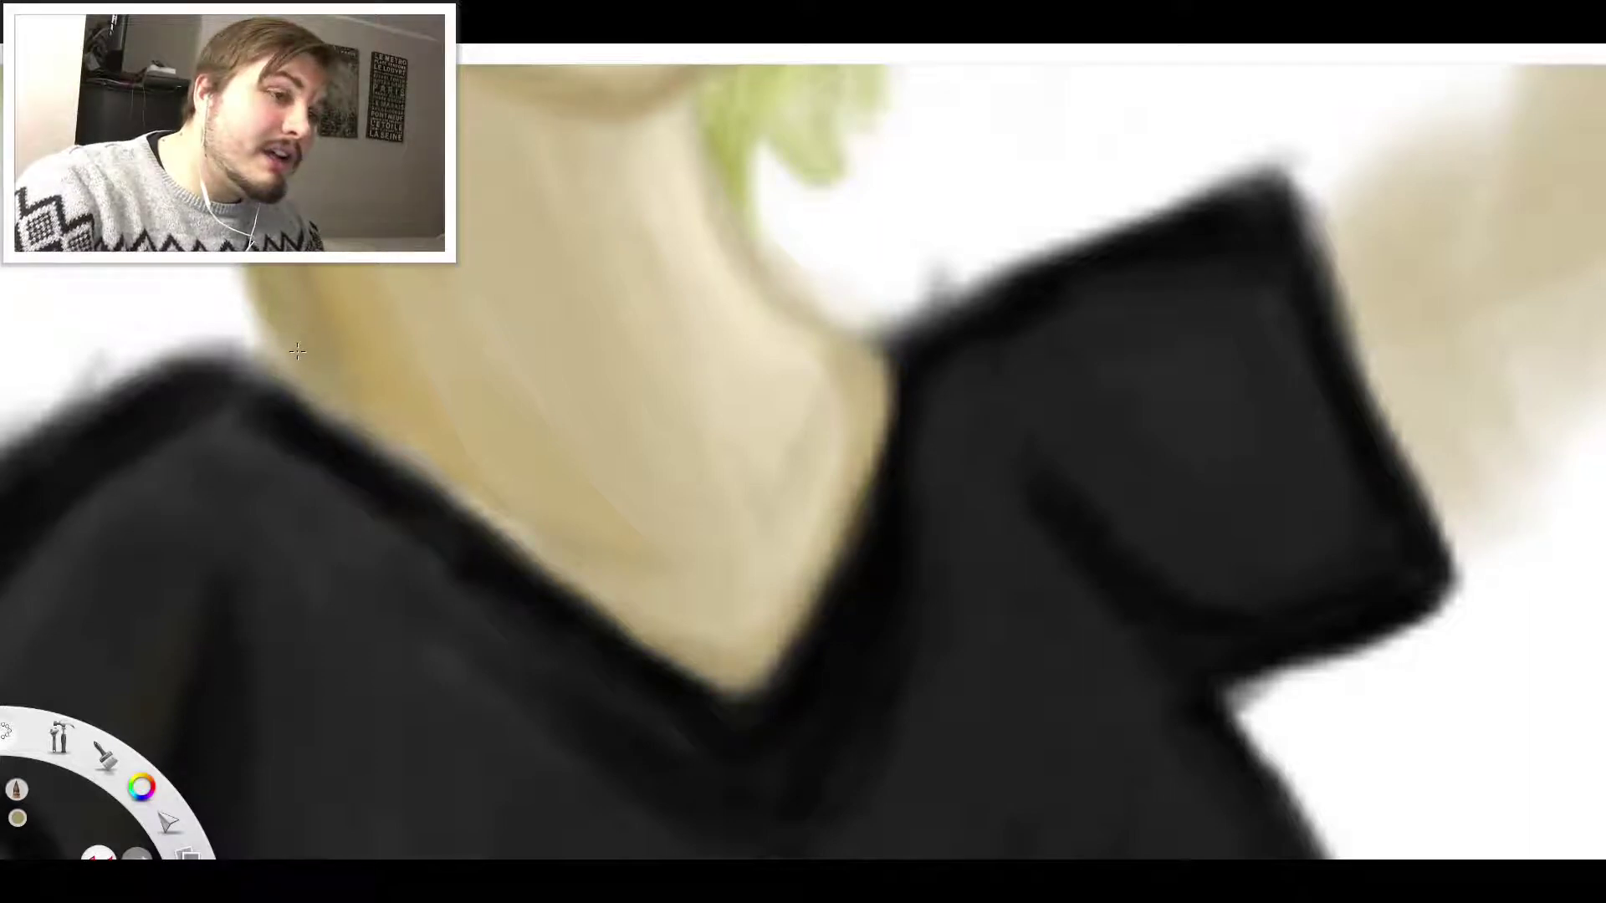
# Paint darker skin-tone shading on the neck along both edges of the V-neckline
pyautogui.moveTo(297, 351); pyautogui.dragTo(363, 406)
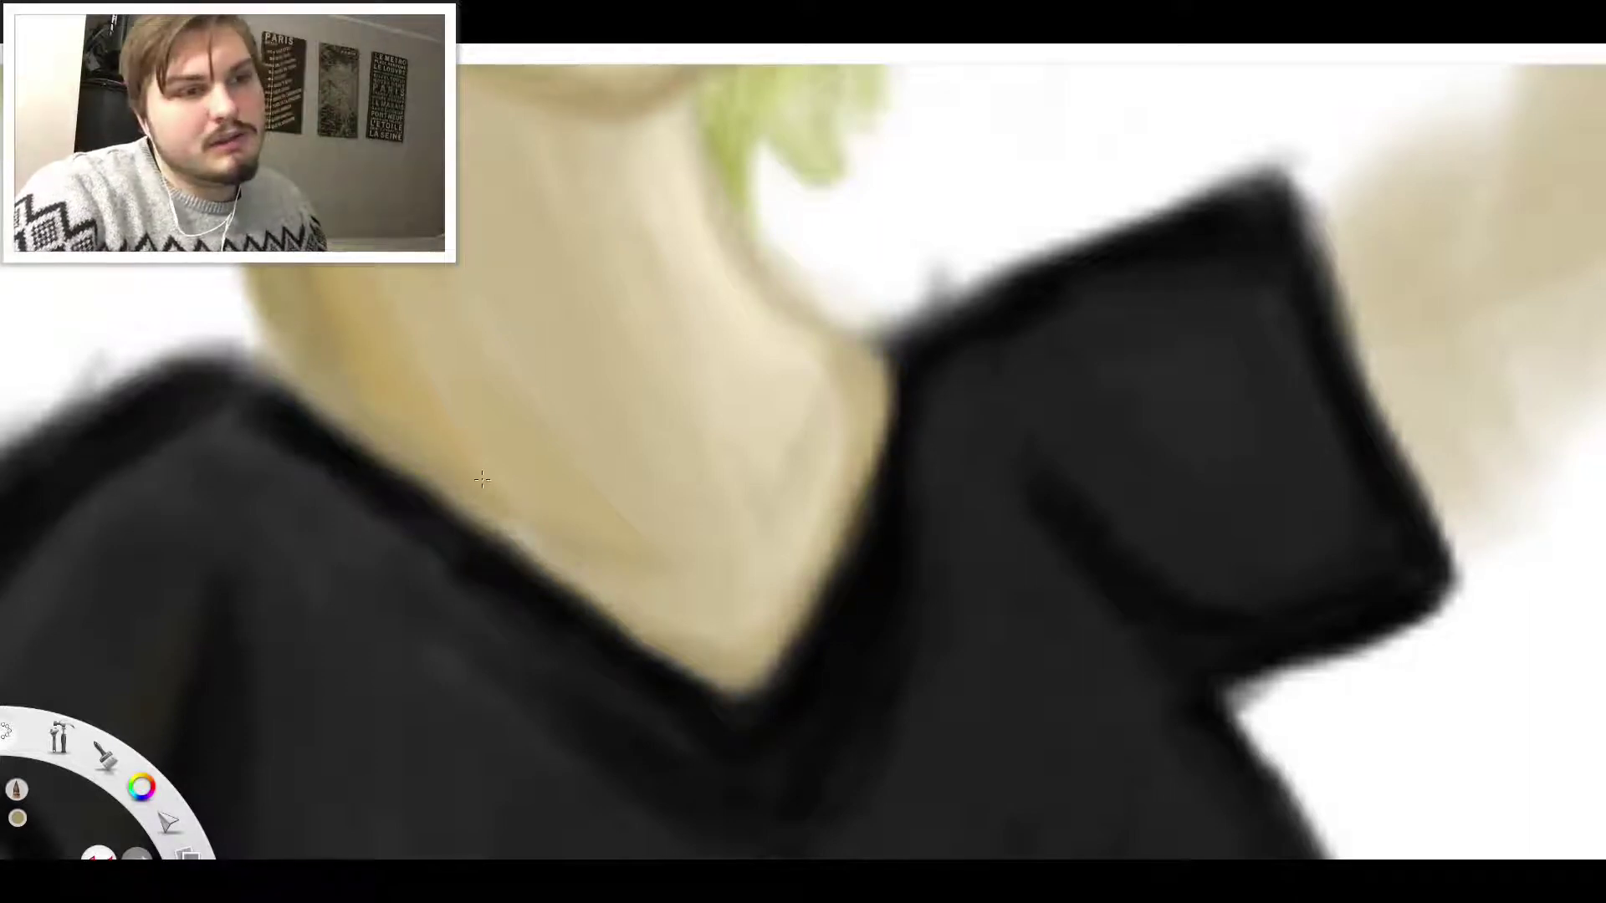
pyautogui.moveTo(528, 523)
pyautogui.mouseDown()
pyautogui.moveTo(582, 535)
pyautogui.moveTo(563, 555)
pyautogui.moveTo(601, 577)
pyautogui.mouseUp()
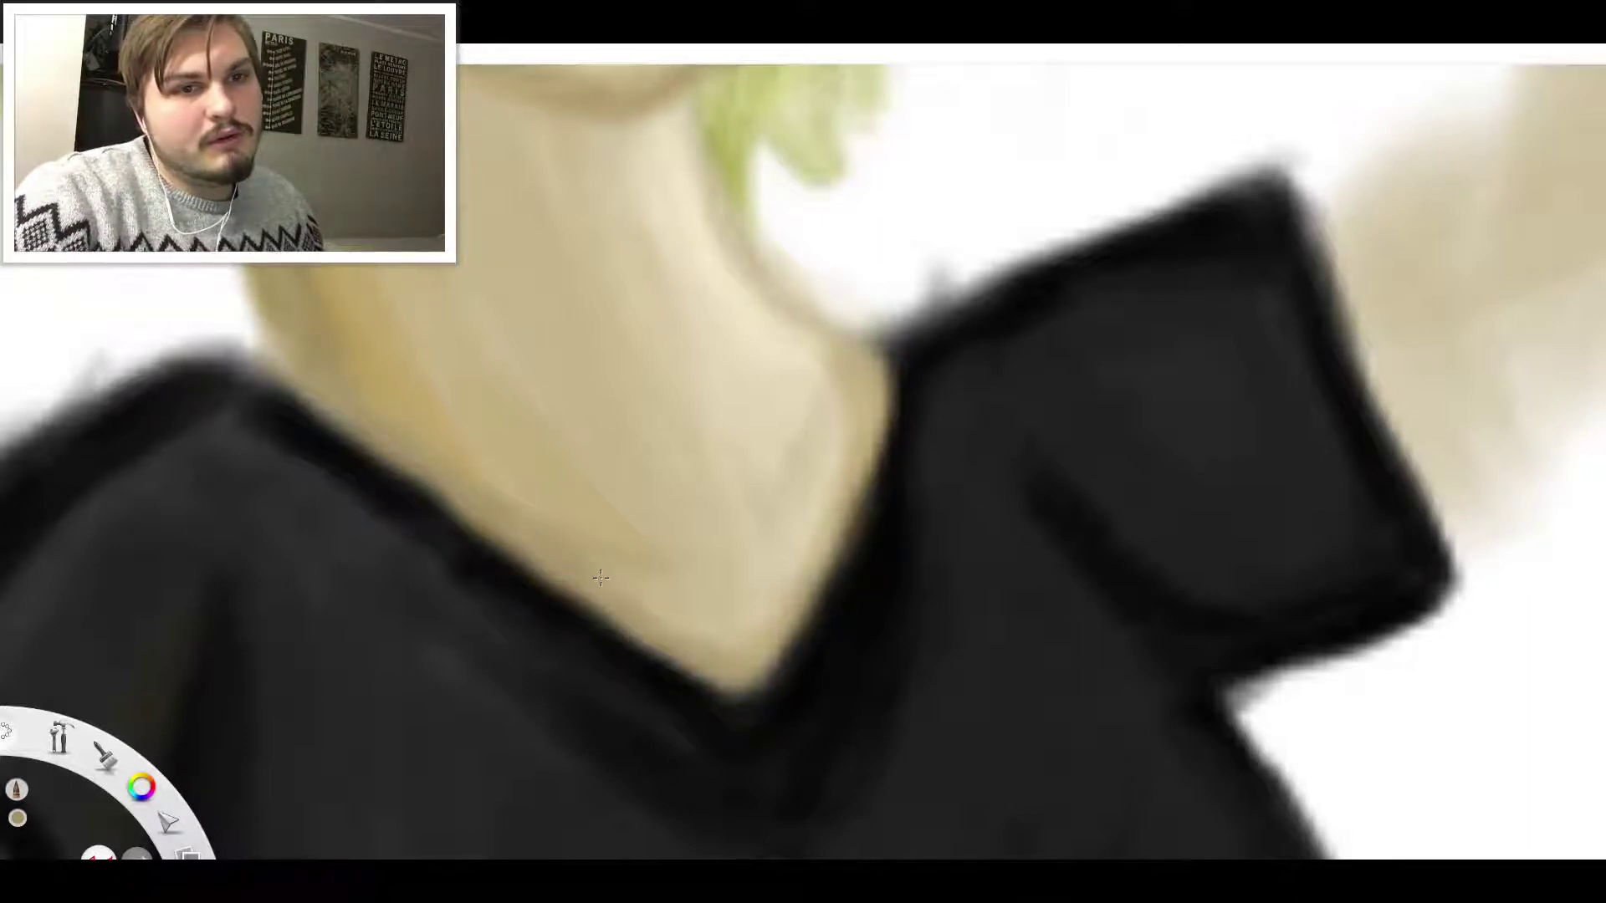
pyautogui.moveTo(493, 540); pyautogui.dragTo(624, 599)
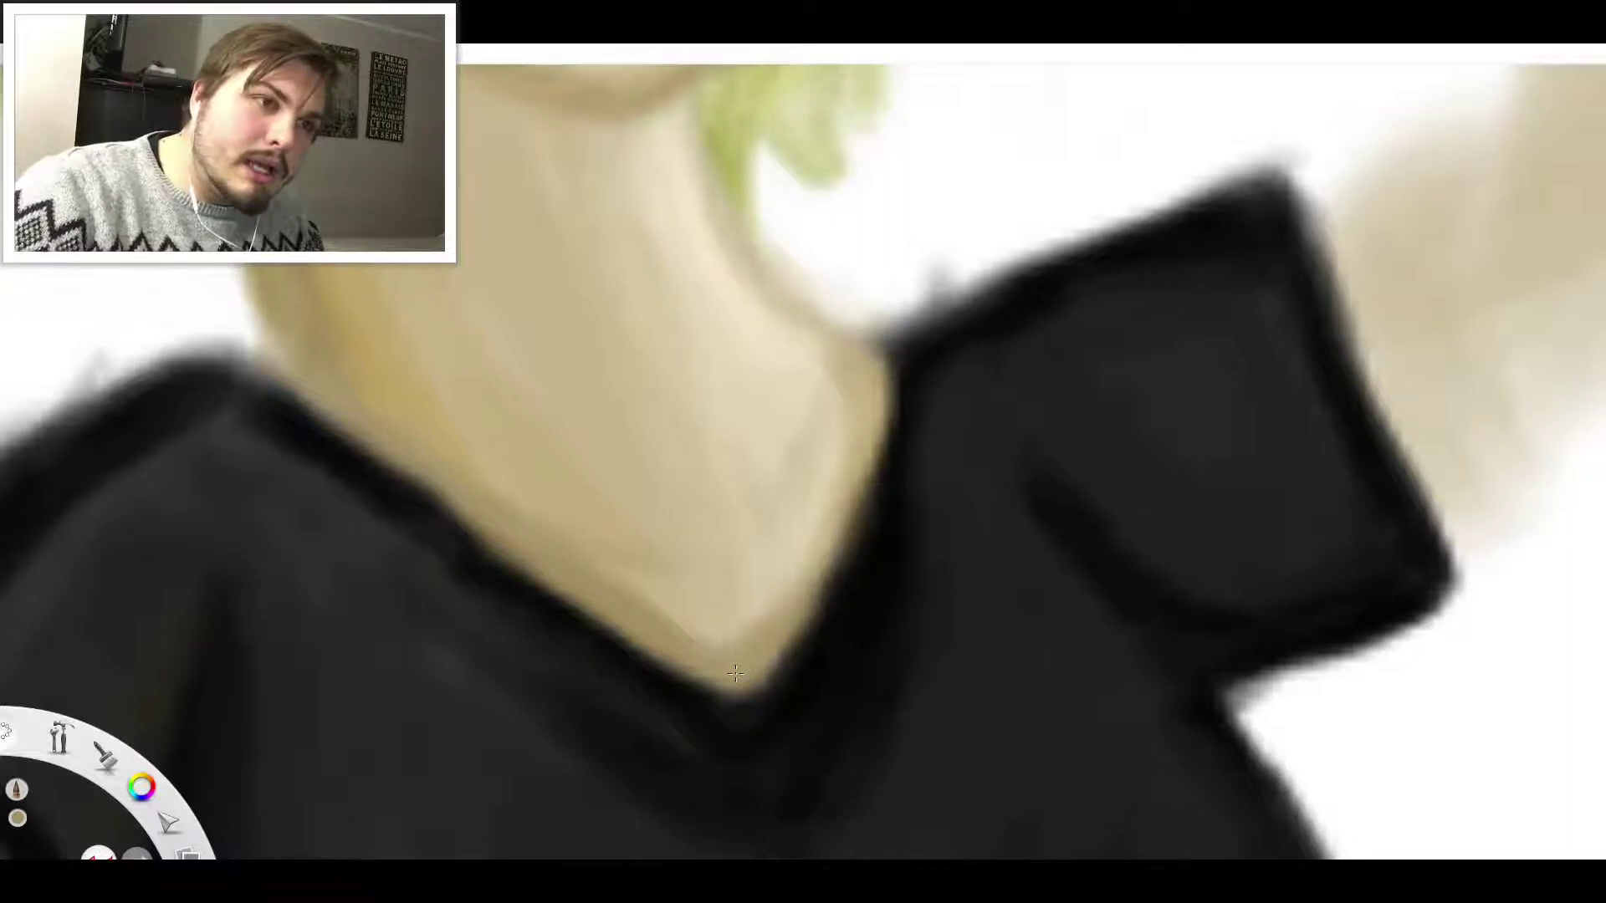
pyautogui.moveTo(786, 643); pyautogui.dragTo(858, 498)
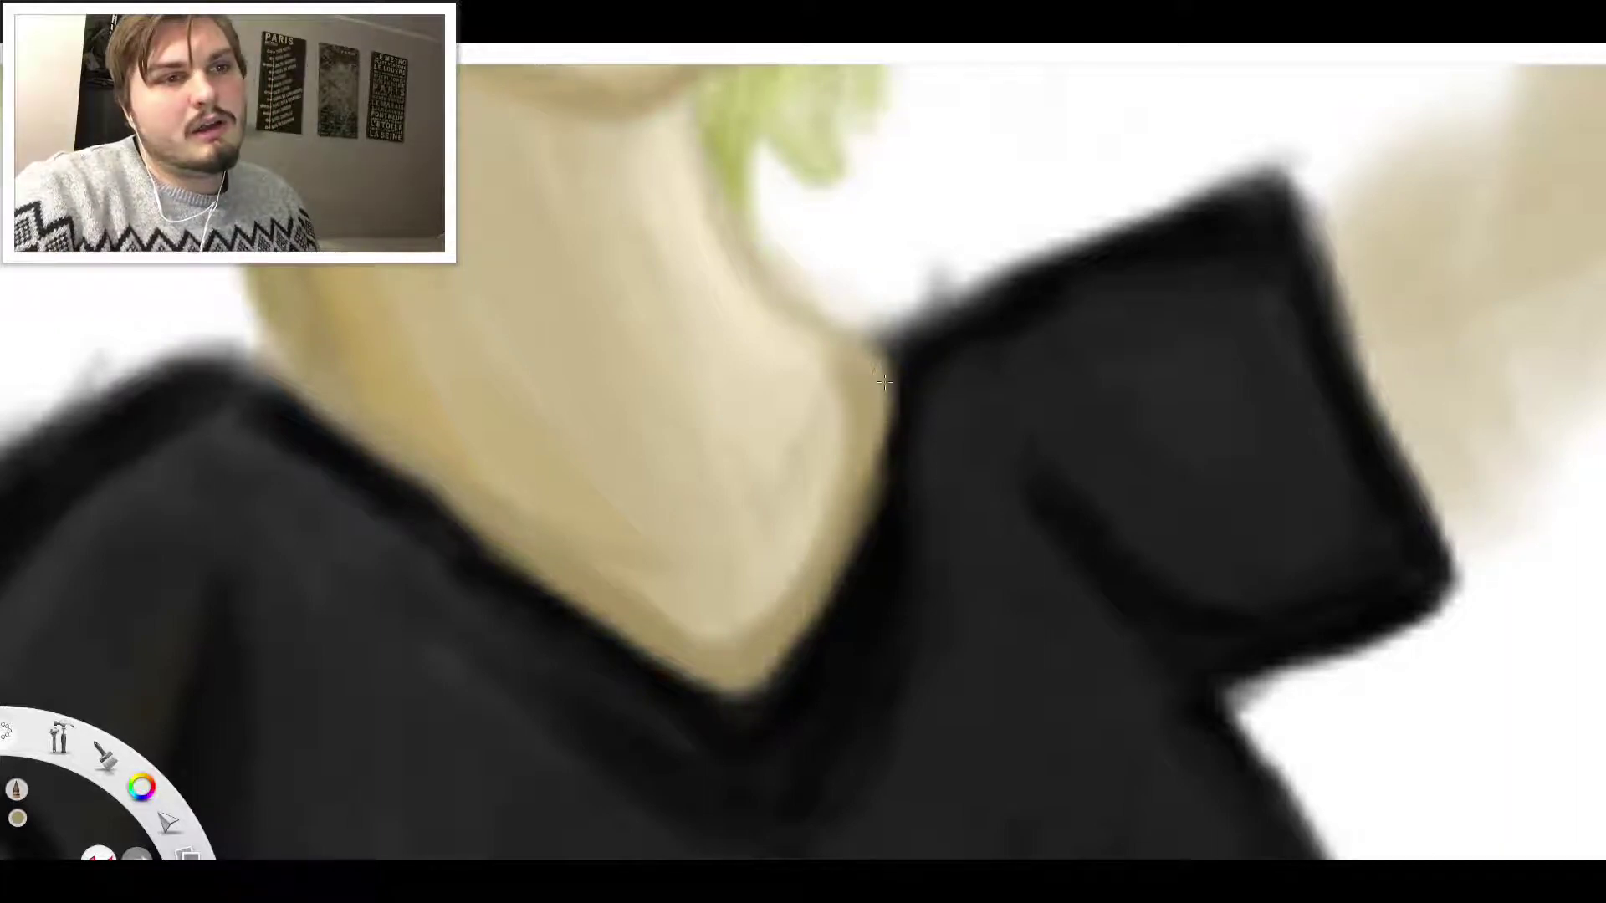
pyautogui.scroll(-14, 954, 323)
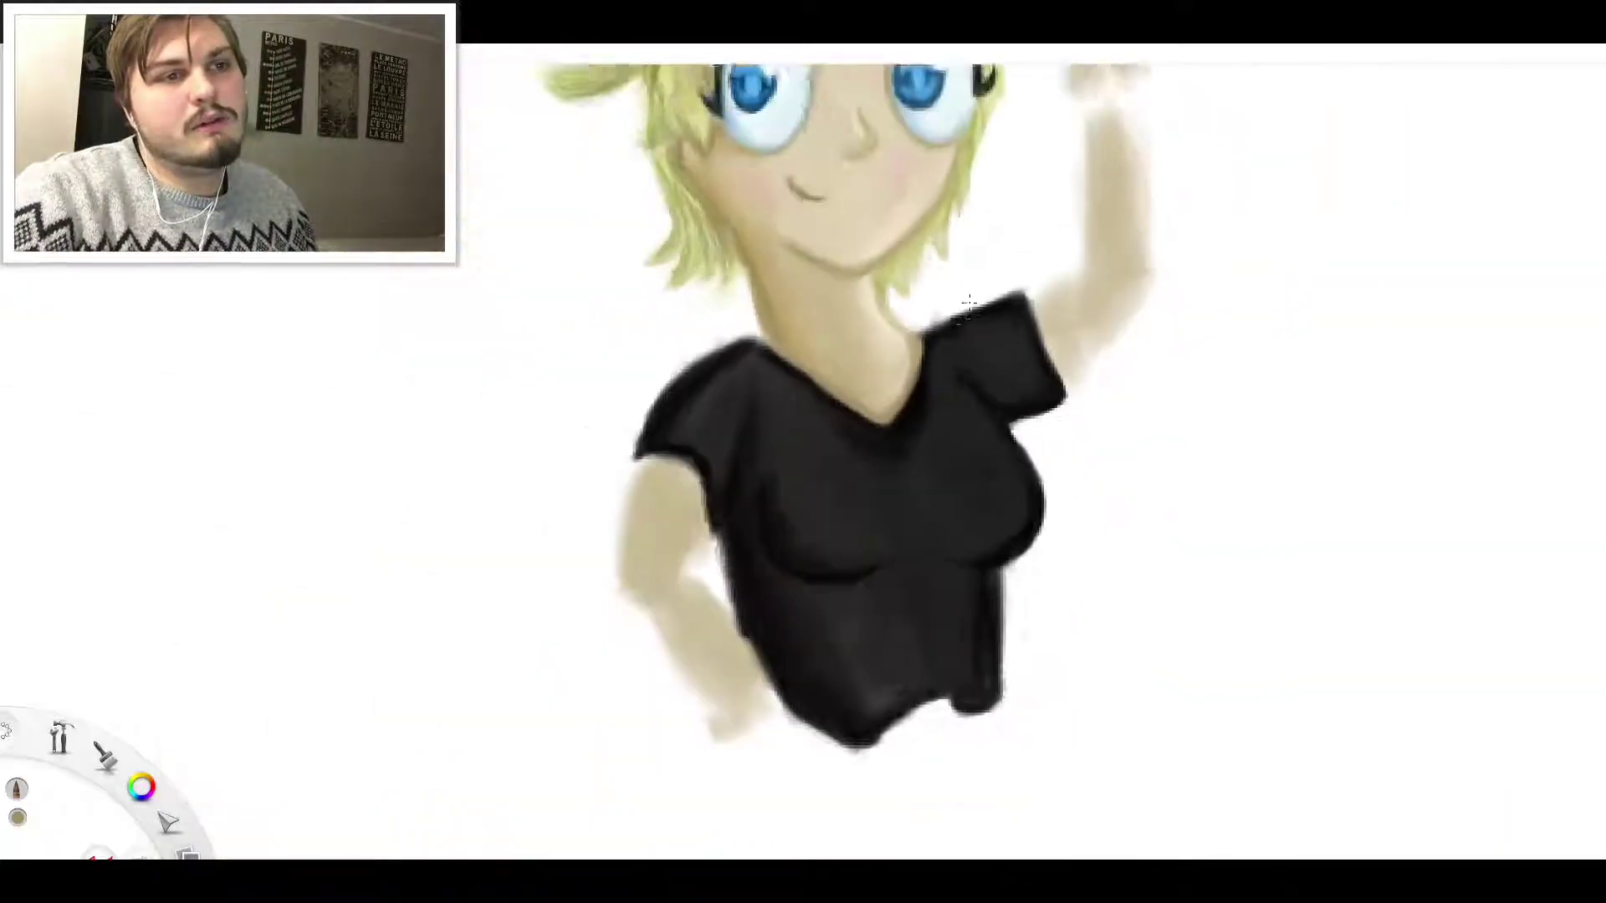
pyautogui.scroll(1, 1025, 224)
pyautogui.scroll(2, 1025, 221)
pyautogui.scroll(-3, 1001, 133)
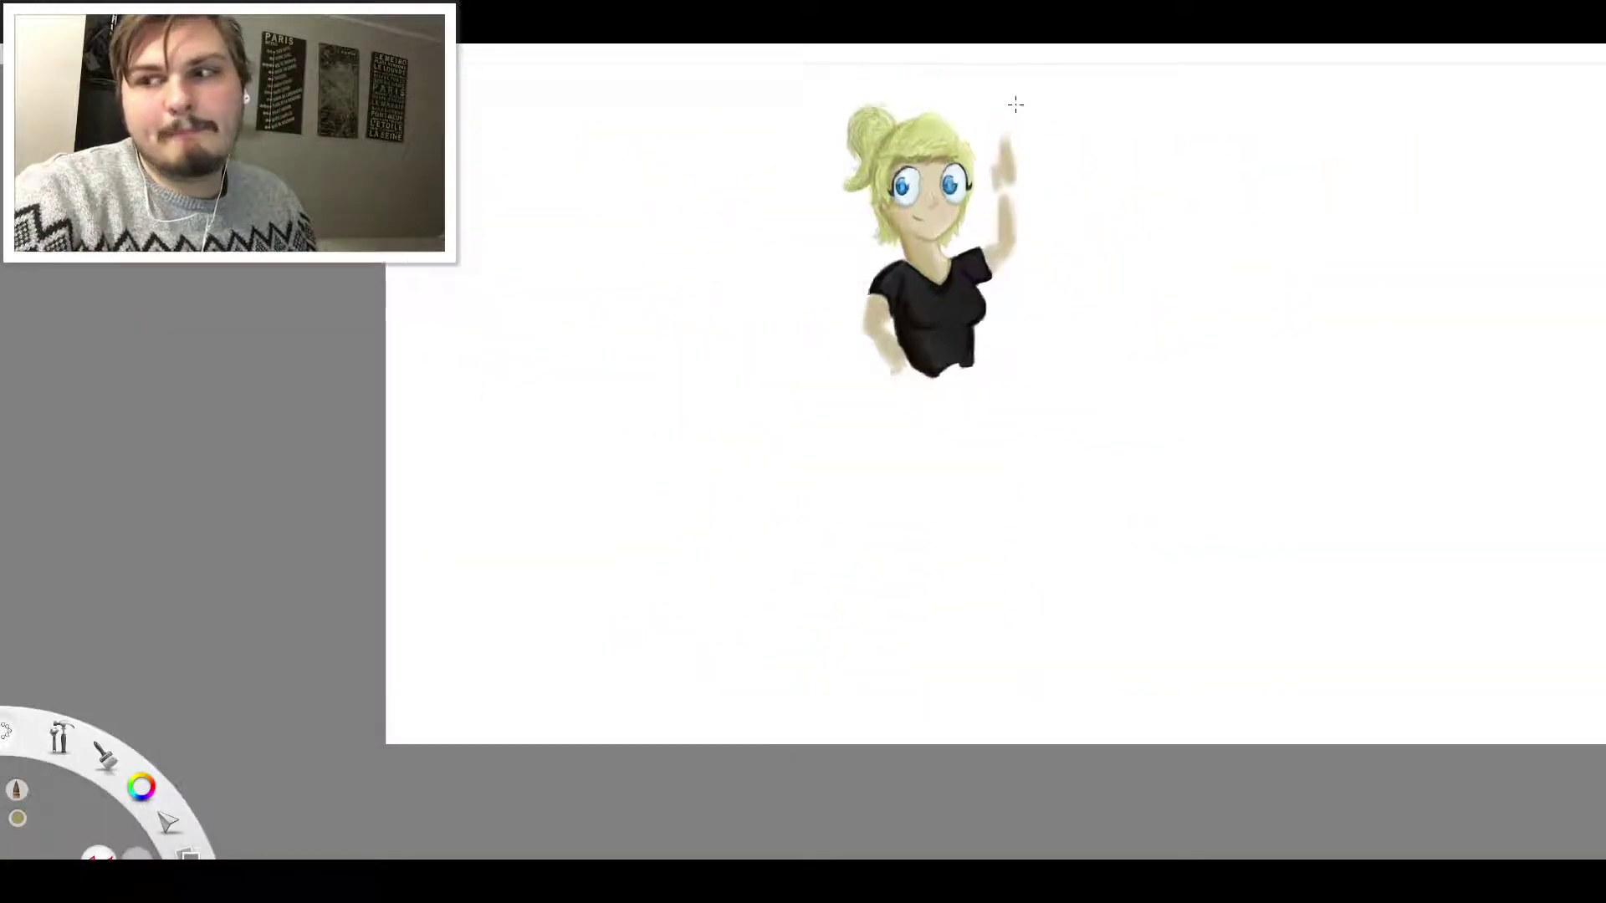
pyautogui.scroll(8, 1015, 104)
pyautogui.scroll(1, 999, 149)
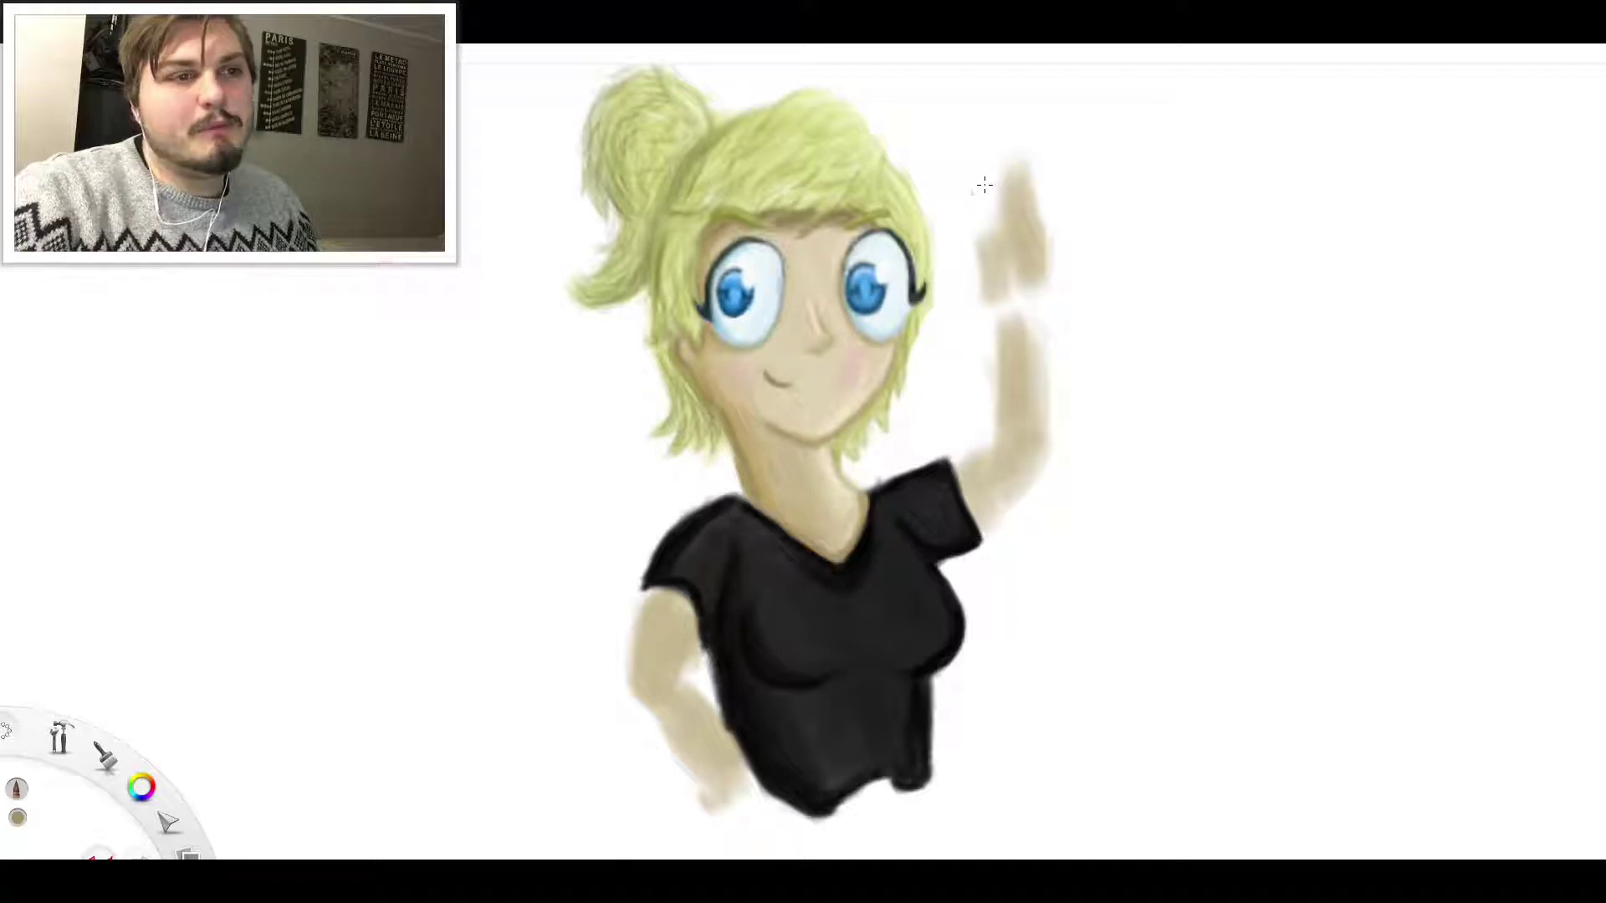
pyautogui.scroll(-3, 1000, 255)
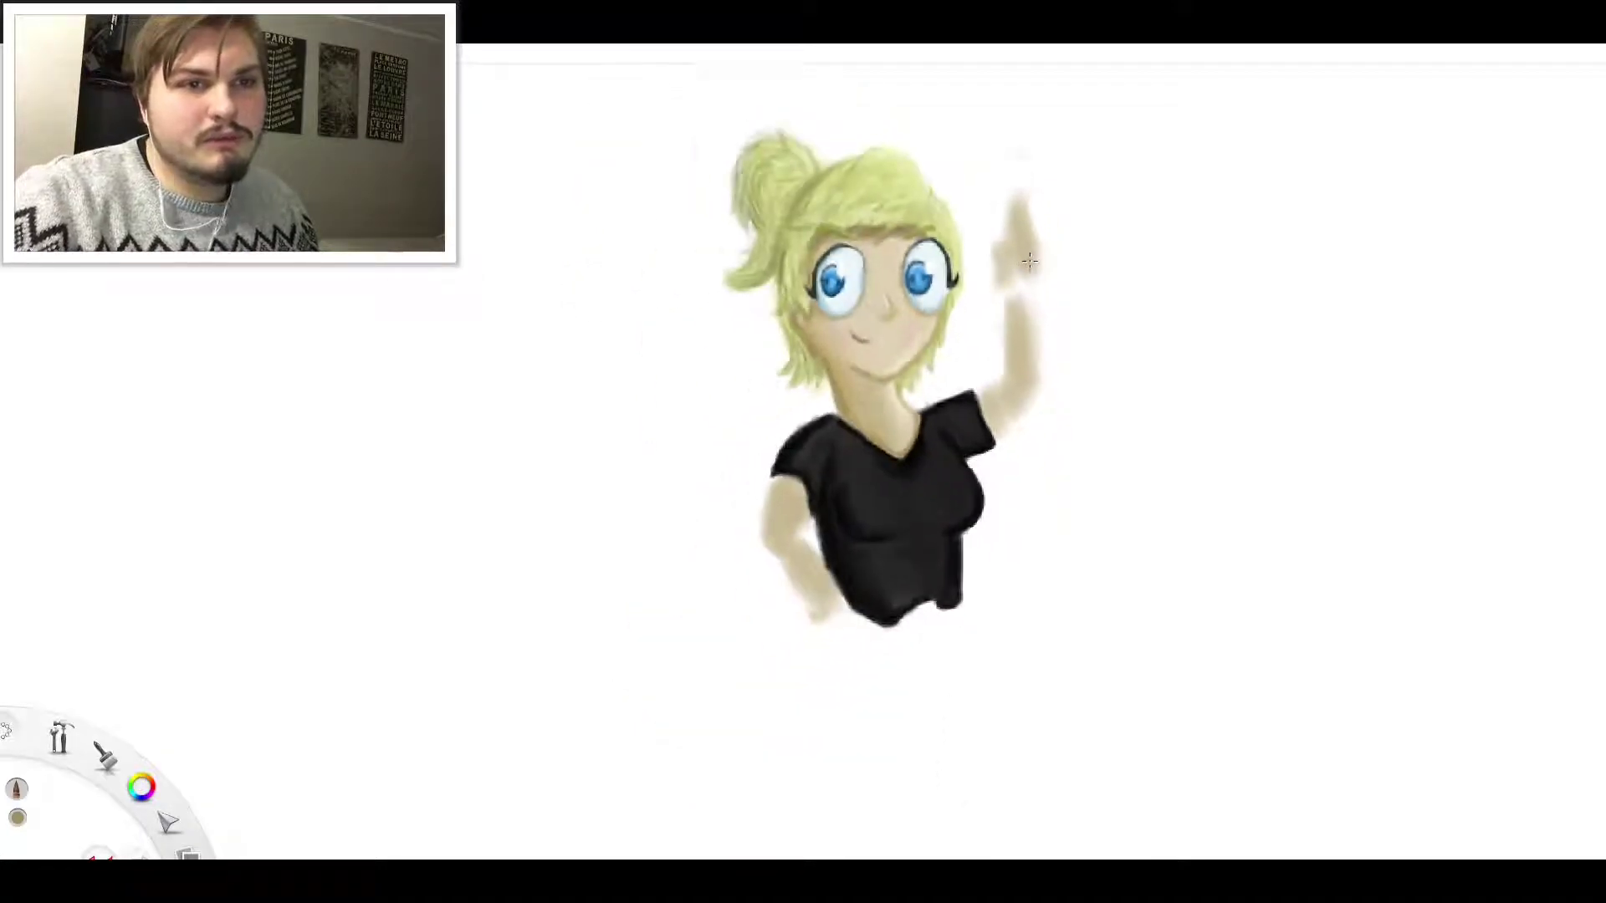
# Show the pencil sketch and shade the raised upper arm along its top edge, sleeve border and underside up to the elbow
pyautogui.scroll(6, 1045, 435)
pyautogui.scroll(-5, 970, 267)
pyautogui.scroll(4, 975, 251)
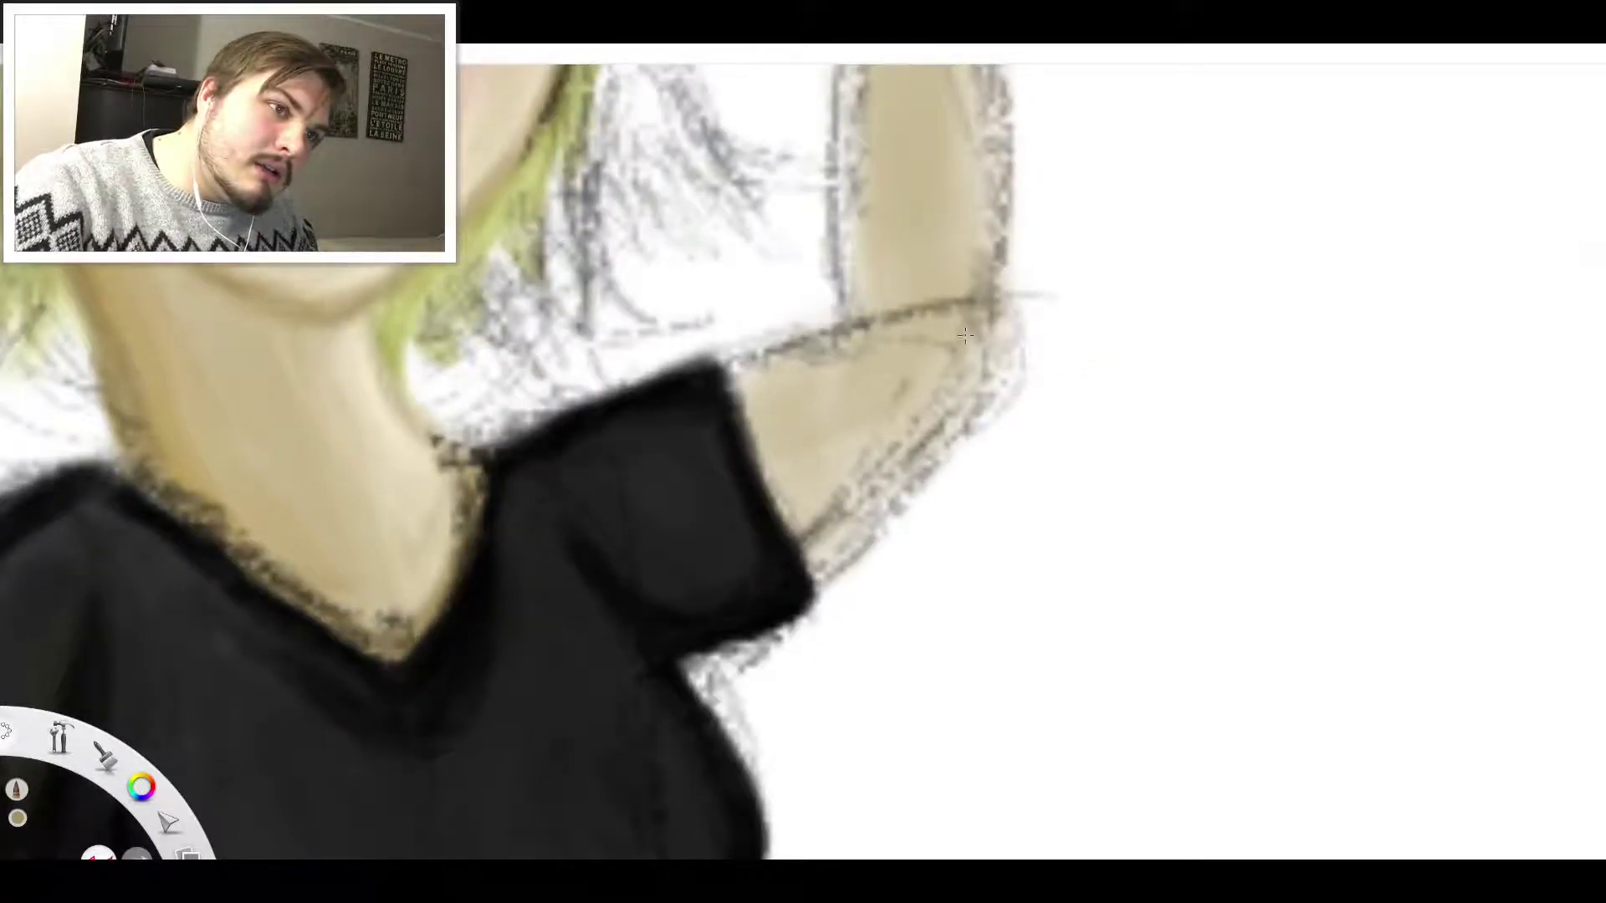
pyautogui.scroll(3, 670, 381)
pyautogui.moveTo(640, 391)
pyautogui.mouseDown()
pyautogui.moveTo(704, 395)
pyautogui.moveTo(861, 334)
pyautogui.mouseUp()
pyautogui.moveTo(766, 763)
pyautogui.mouseDown()
pyautogui.moveTo(806, 769)
pyautogui.moveTo(765, 771)
pyautogui.moveTo(757, 702)
pyautogui.moveTo(721, 635)
pyautogui.moveTo(725, 648)
pyautogui.moveTo(699, 632)
pyautogui.moveTo(637, 452)
pyautogui.mouseUp()
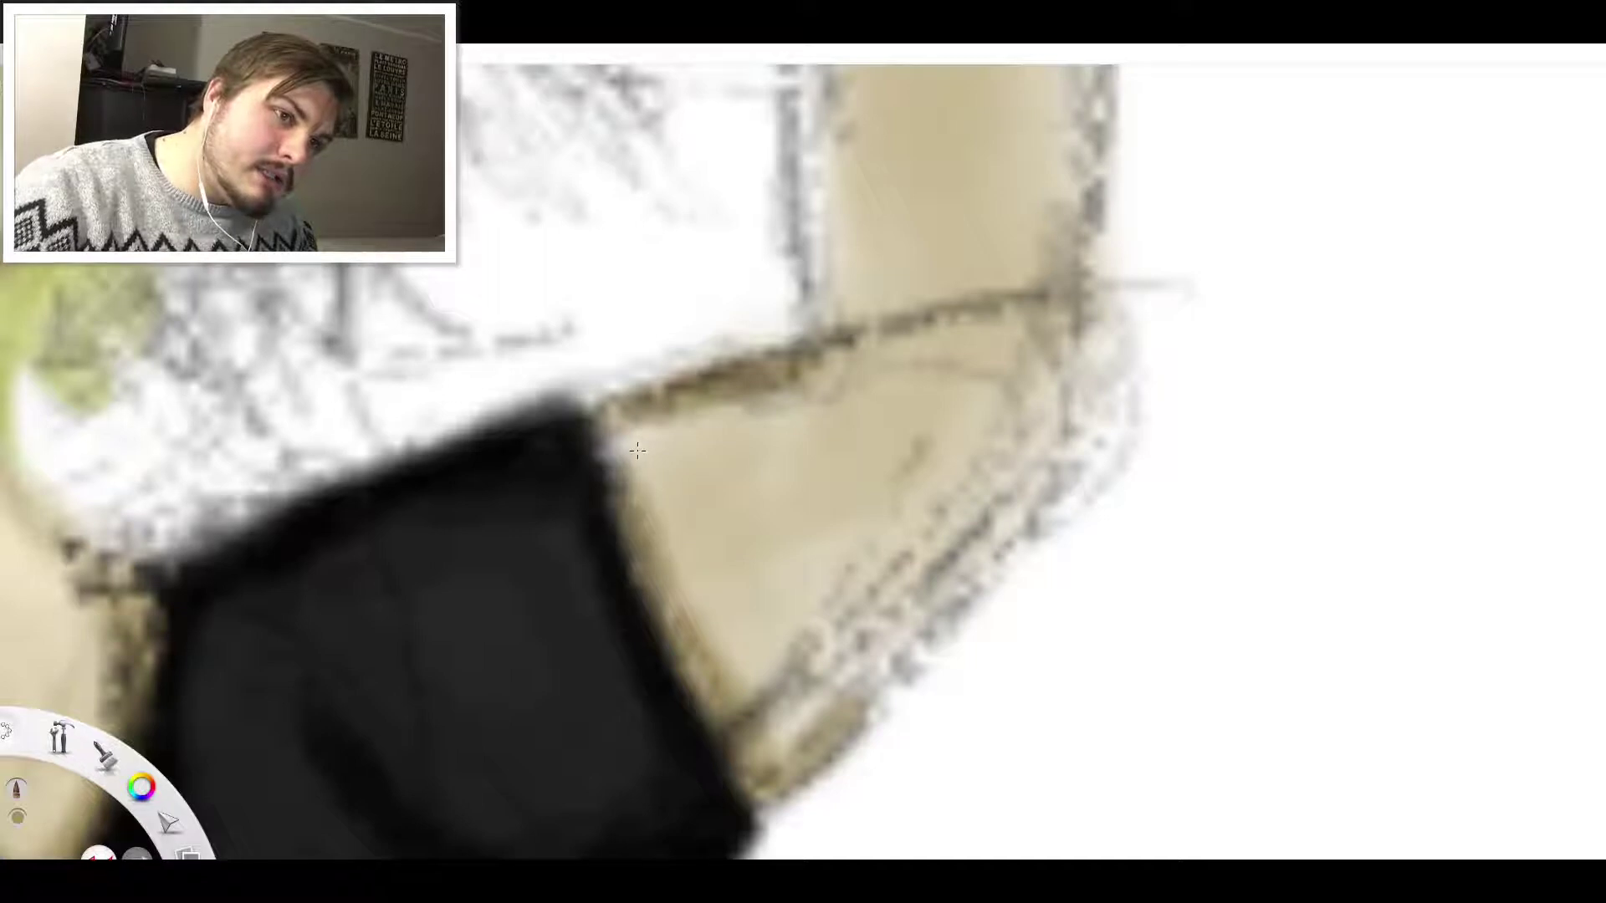
pyautogui.moveTo(858, 751)
pyautogui.mouseDown()
pyautogui.moveTo(878, 657)
pyautogui.moveTo(958, 577)
pyautogui.moveTo(878, 703)
pyautogui.moveTo(1109, 401)
pyautogui.moveTo(1088, 218)
pyautogui.moveTo(1037, 266)
pyautogui.mouseUp()
# Shade the outer edge of the raised forearm from the elbow up towards the wrist with a darker skin tone
pyautogui.scroll(-2, 1102, 178)
pyautogui.scroll(-4, 1101, 178)
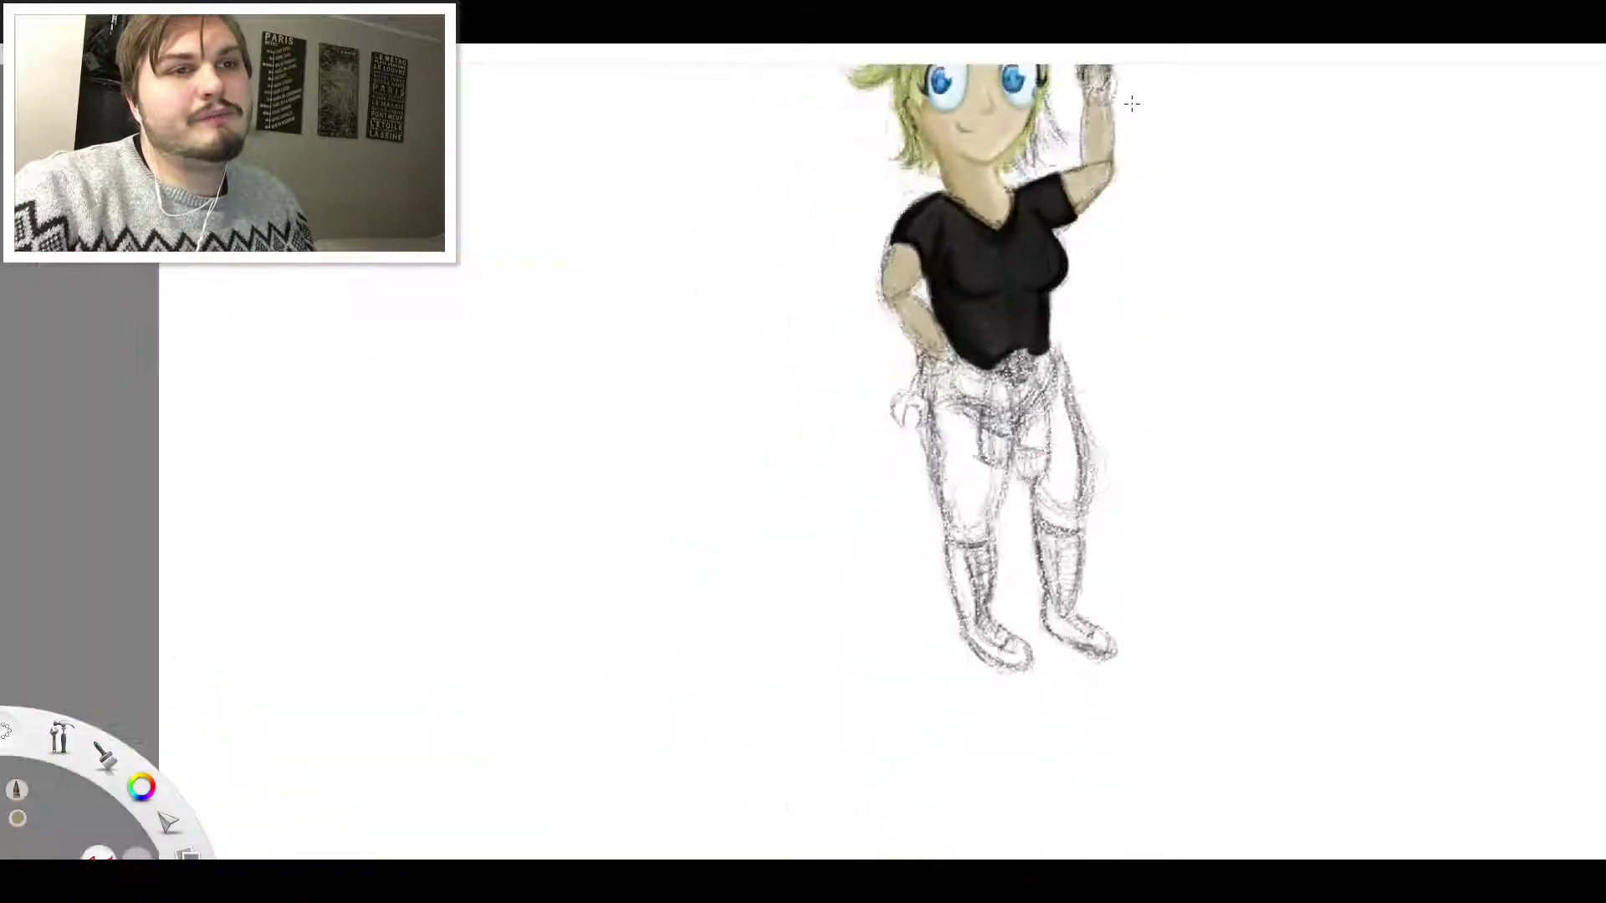
pyautogui.scroll(1, 1116, 125)
pyautogui.scroll(-5, 1096, 118)
pyautogui.scroll(6, 1083, 109)
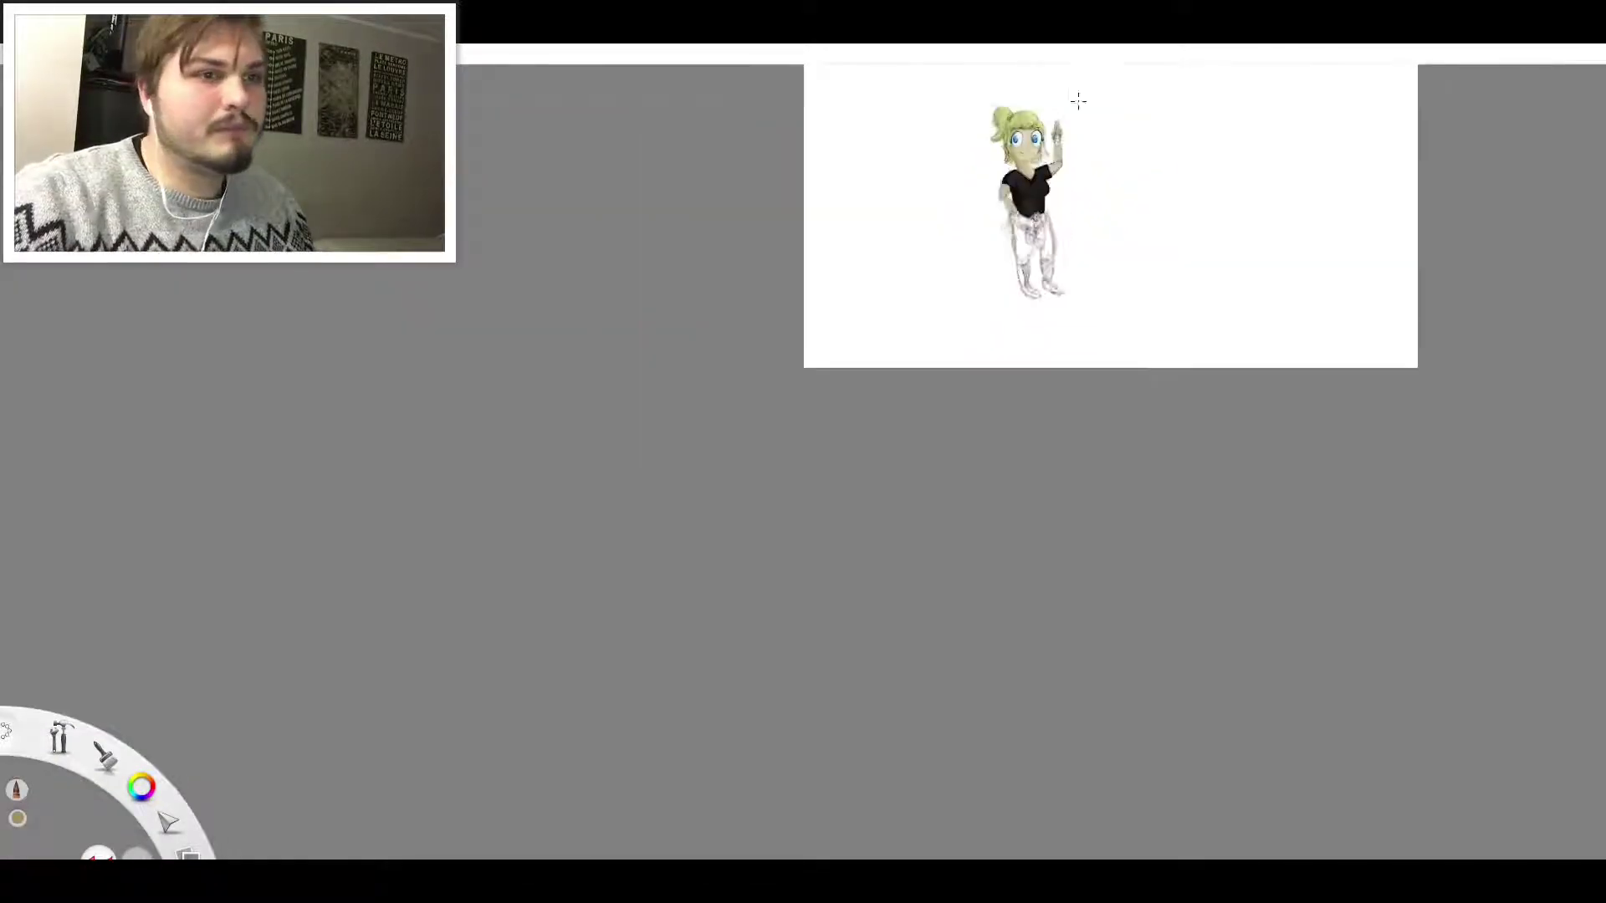
pyautogui.scroll(-5, 1081, 117)
pyautogui.scroll(7, 1086, 137)
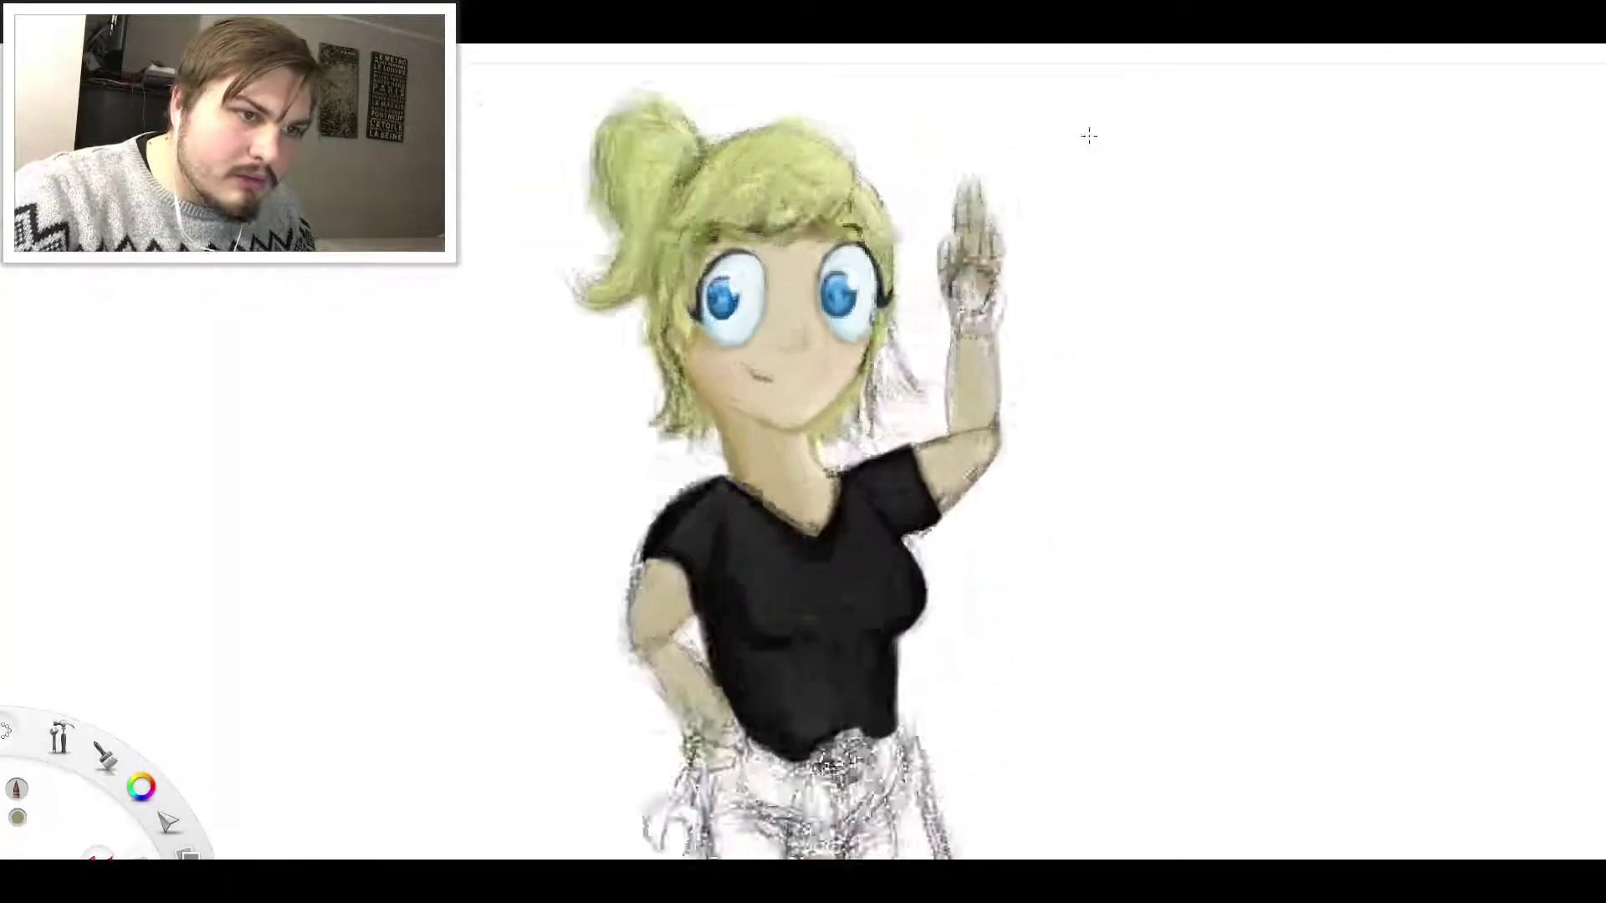
pyautogui.scroll(3, 991, 501)
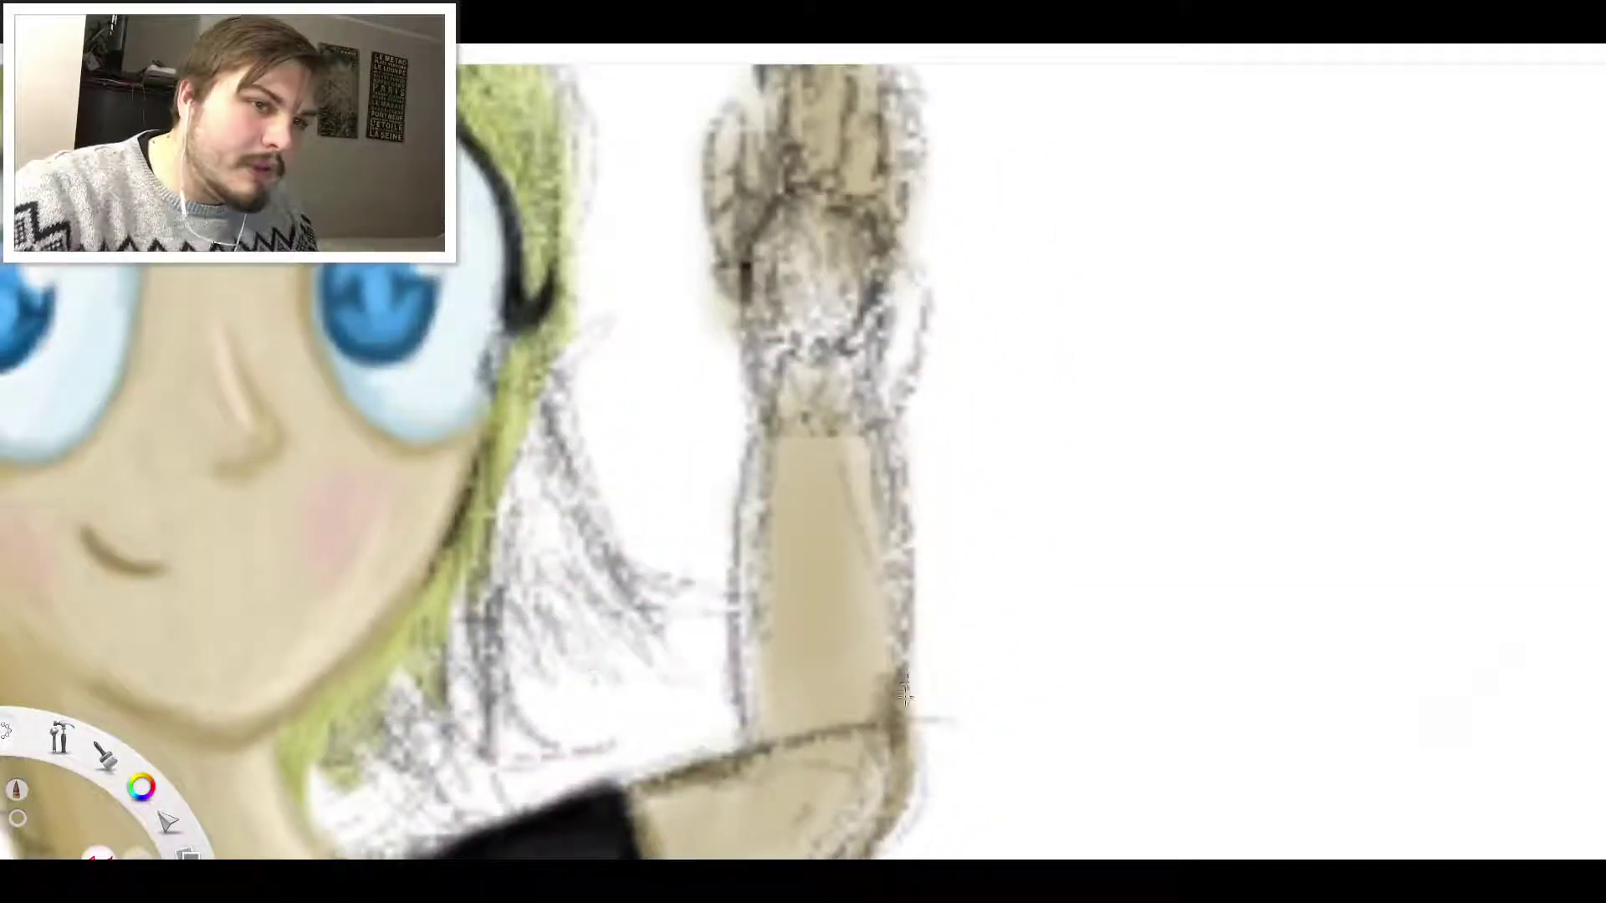
pyautogui.moveTo(909, 685)
pyautogui.mouseDown()
pyautogui.moveTo(918, 574)
pyautogui.moveTo(884, 455)
pyautogui.moveTo(899, 496)
pyautogui.mouseUp()
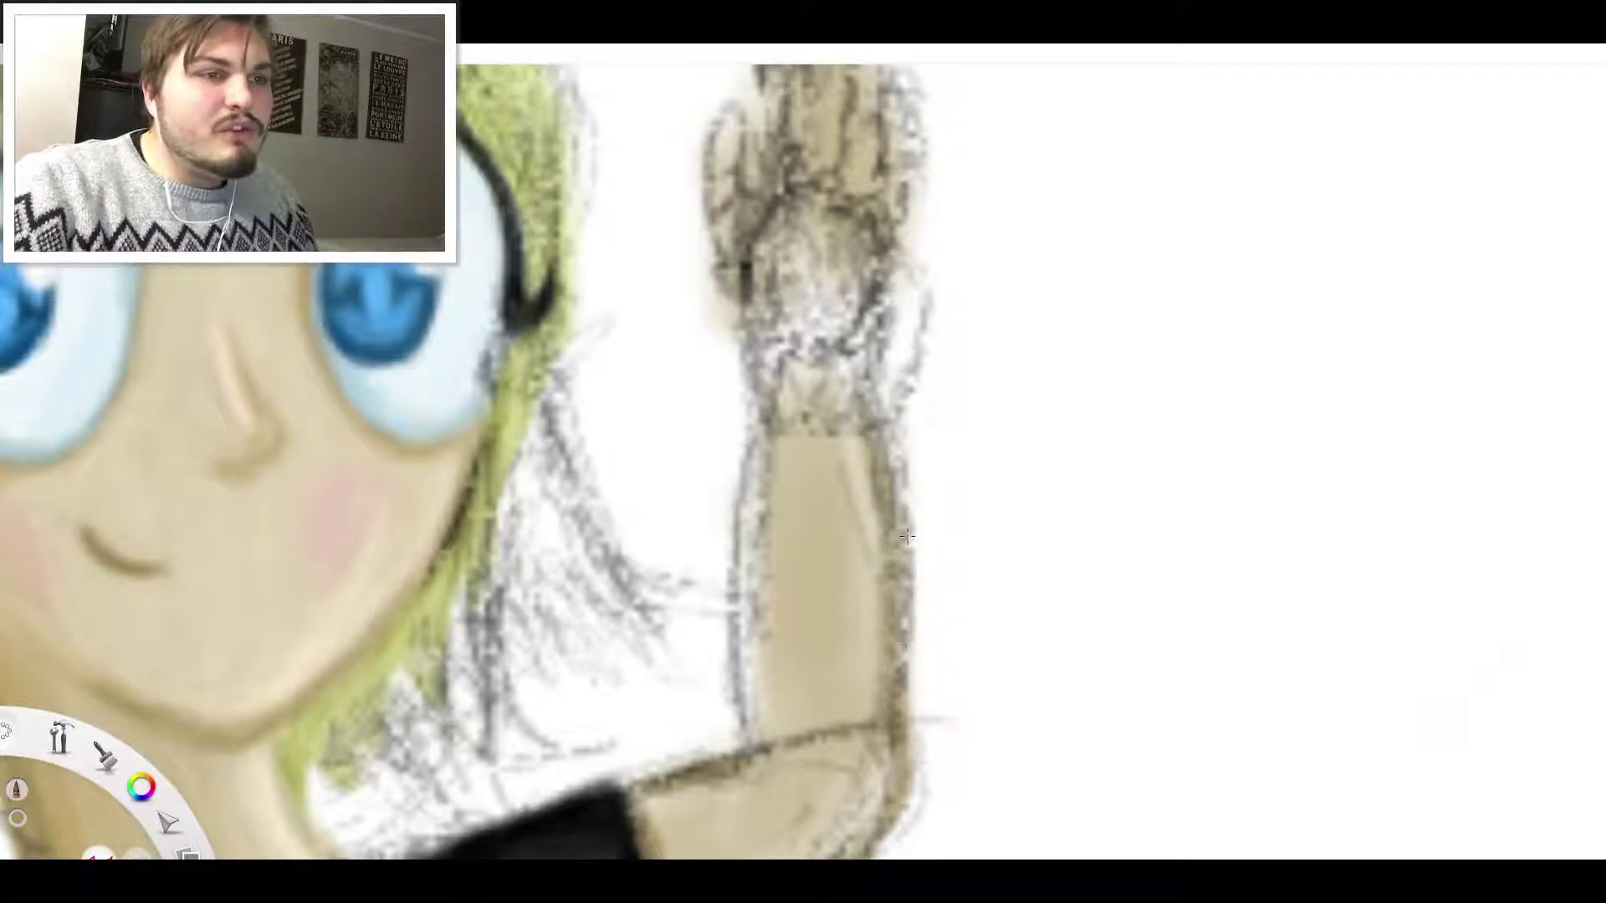
# Add darker skin-tone shading along the outer edge of the raised hand
pyautogui.scroll(-3, 884, 365)
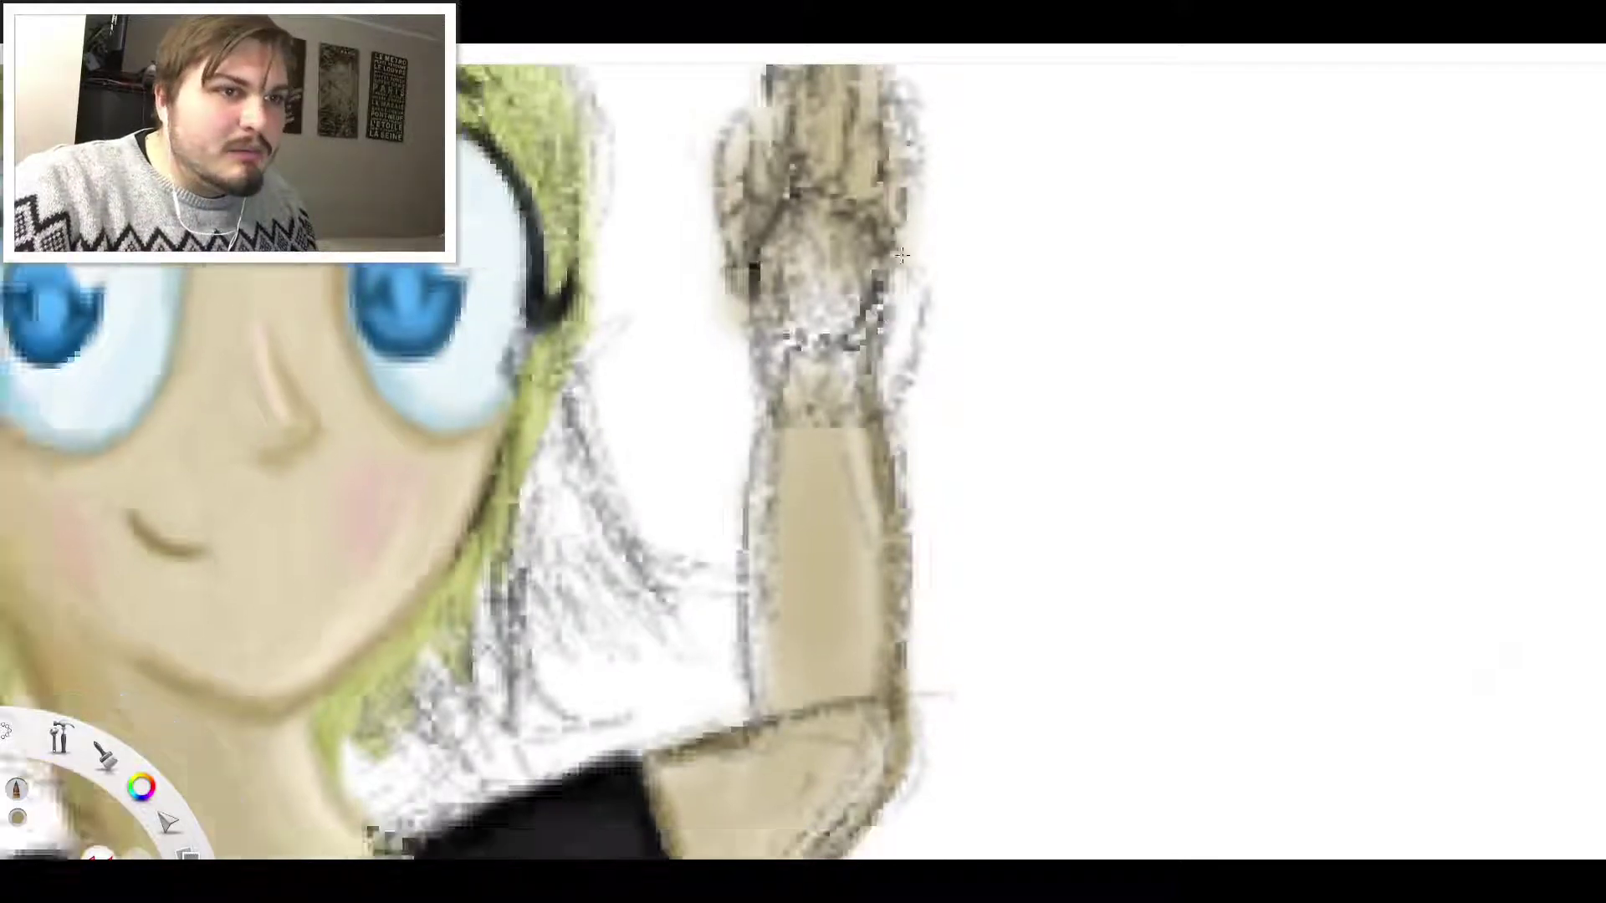
pyautogui.scroll(6, 904, 444)
pyautogui.moveTo(921, 520)
pyautogui.mouseDown()
pyautogui.moveTo(912, 498)
pyautogui.moveTo(960, 360)
pyautogui.moveTo(970, 408)
pyautogui.moveTo(1008, 139)
pyautogui.mouseUp()
# Shade the outer finger of the raised hand along its sketched contour
pyautogui.scroll(-5, 1067, 134)
pyautogui.scroll(-6, 1085, 79)
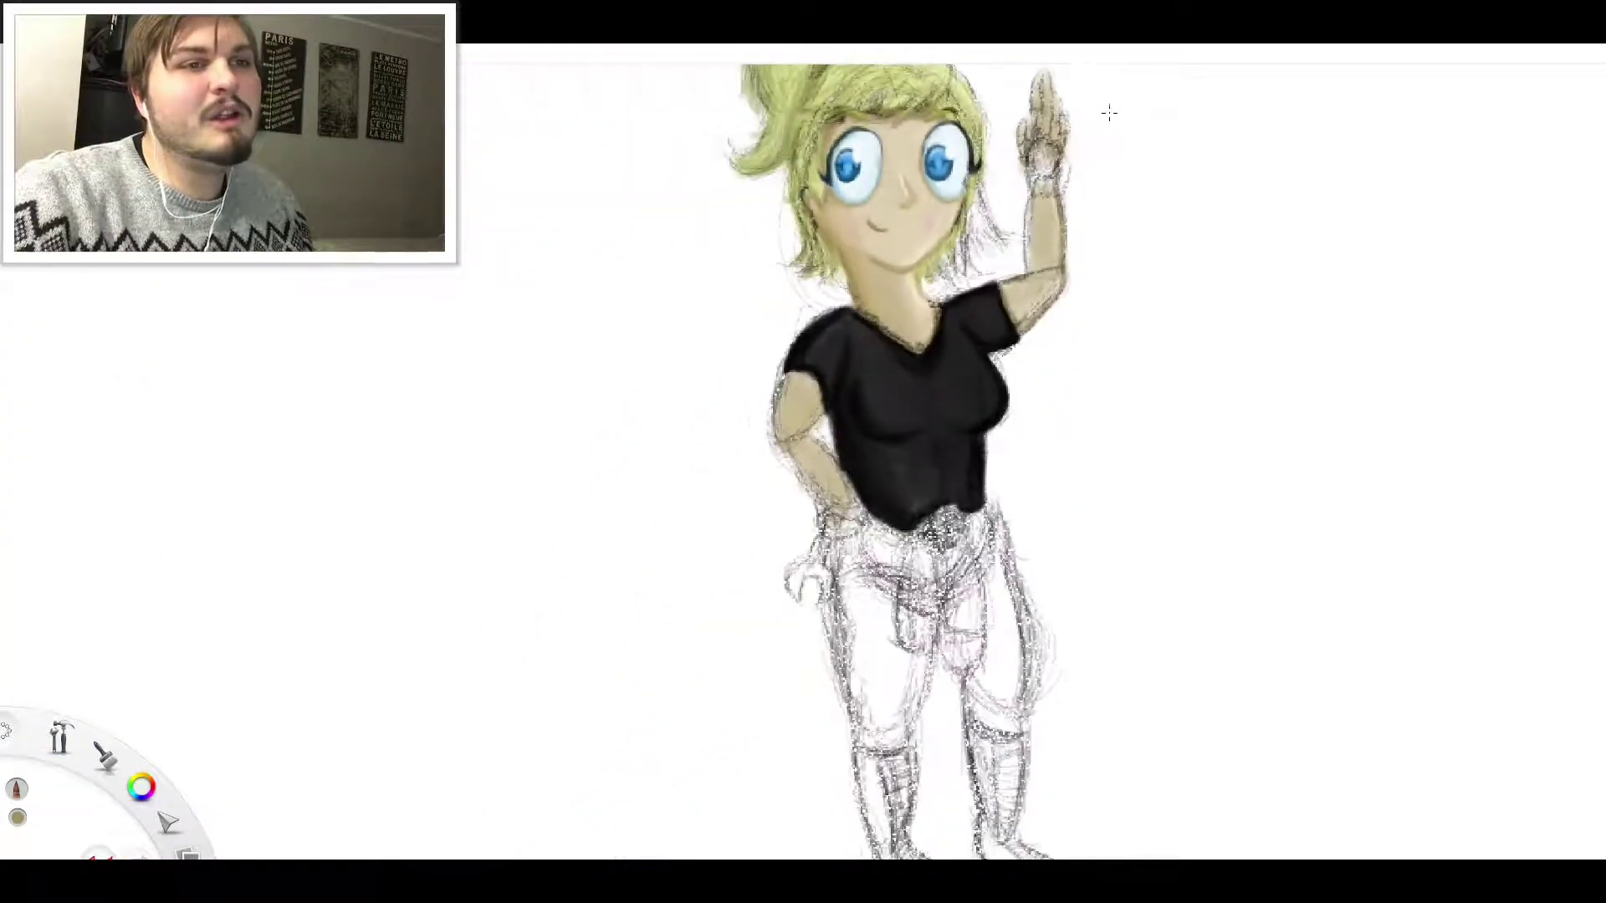
pyautogui.scroll(1, 1120, 101)
pyautogui.scroll(7, 1120, 100)
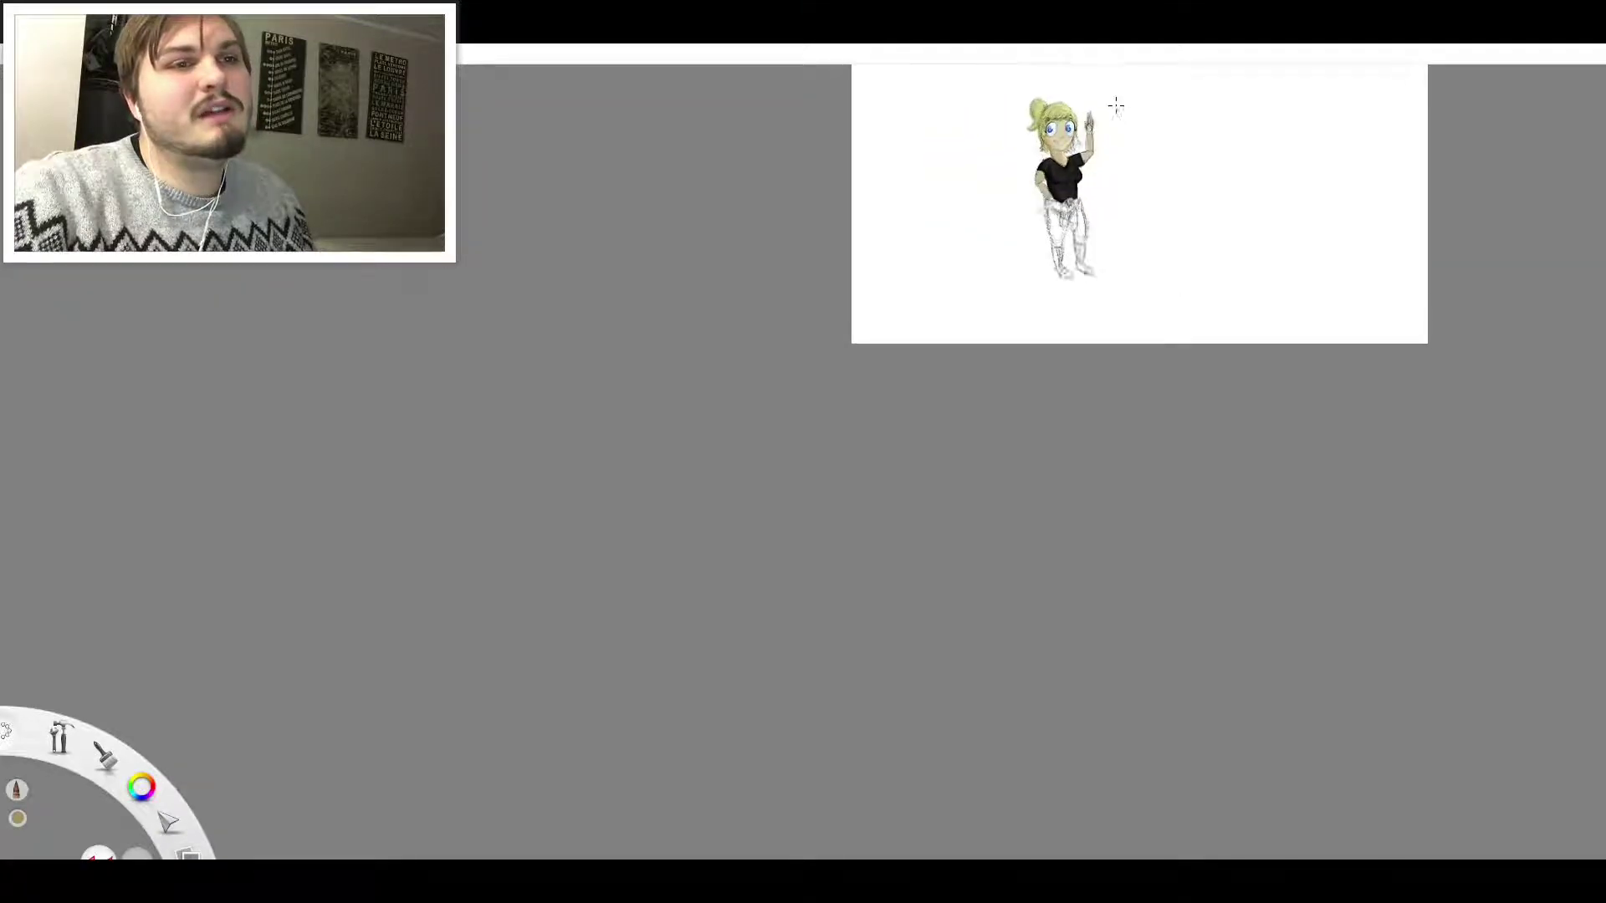
pyautogui.scroll(-3, 1096, 104)
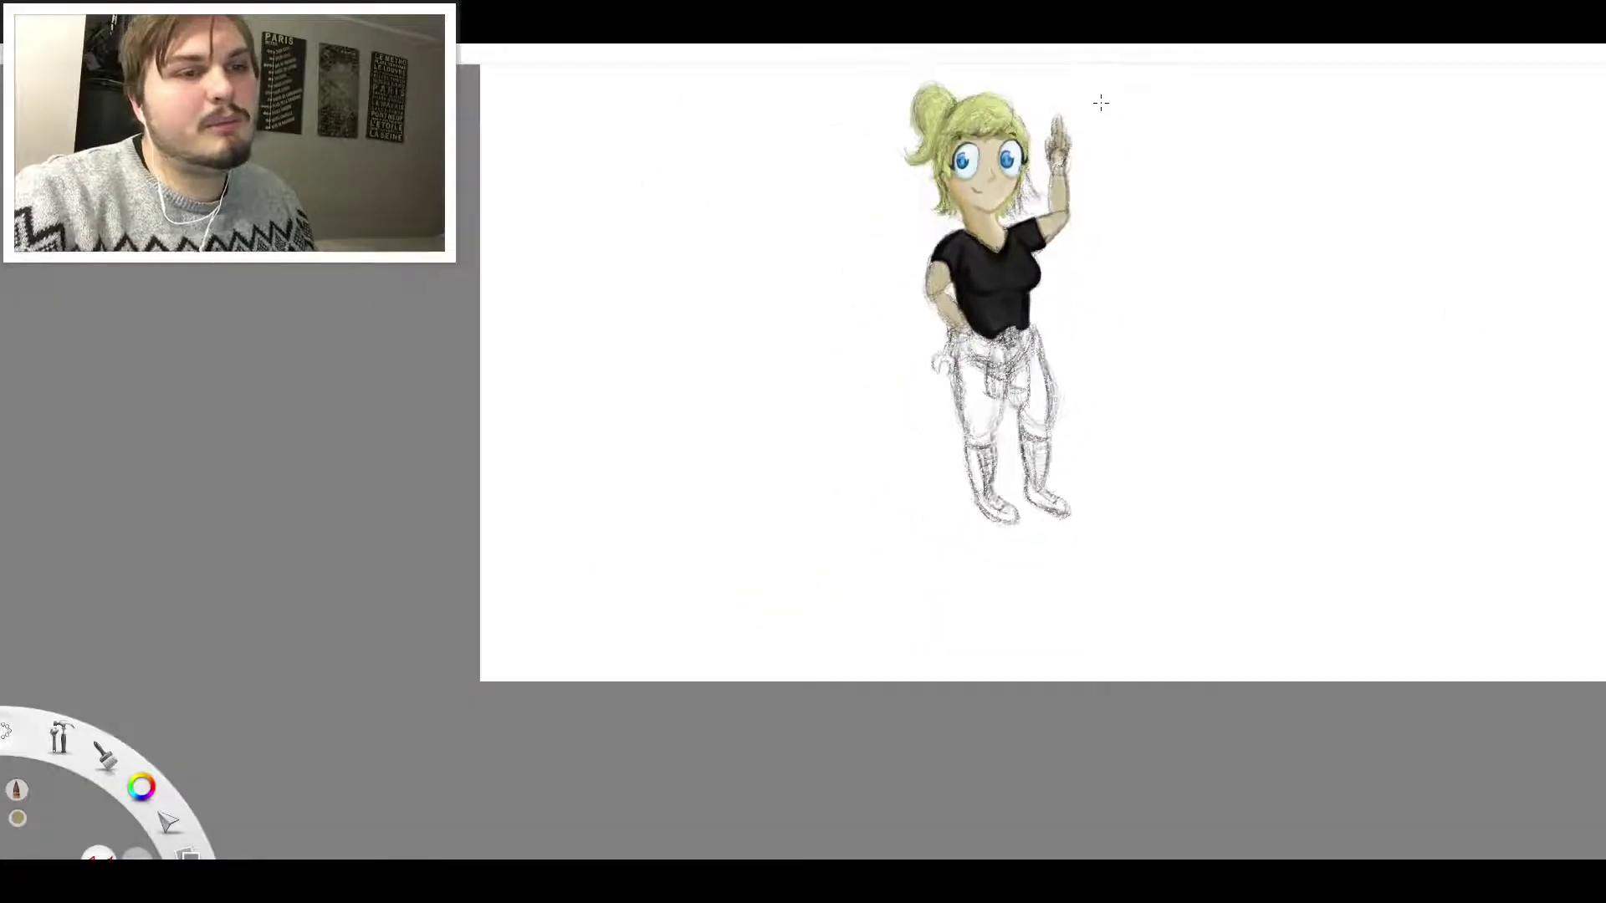
pyautogui.scroll(8, 1092, 113)
pyautogui.scroll(4, 1070, 125)
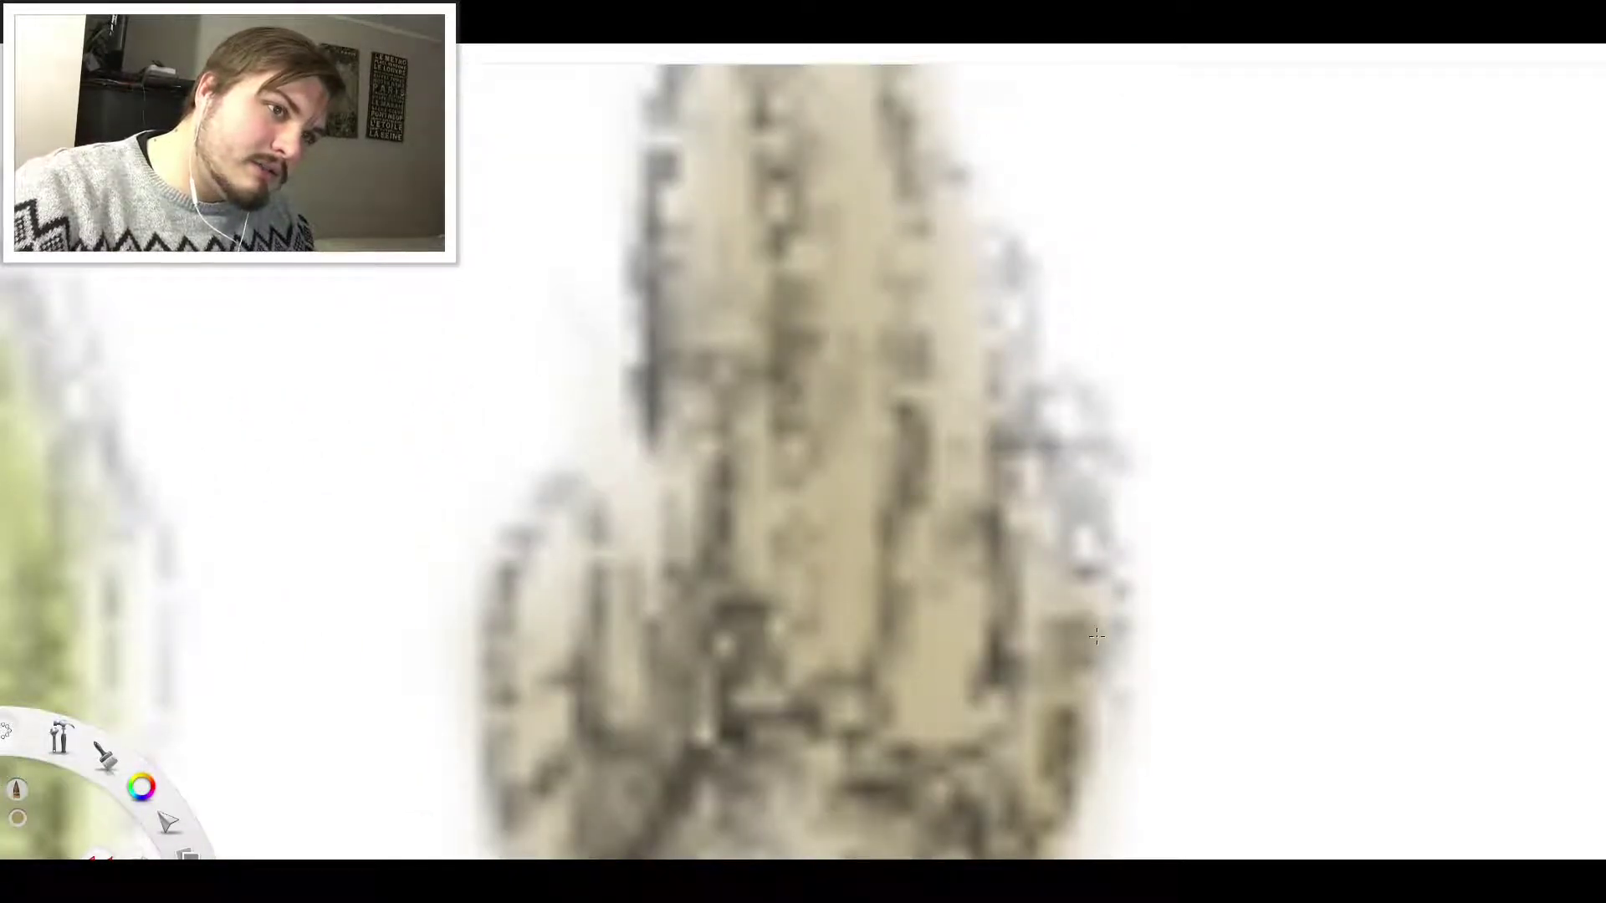
pyautogui.moveTo(1032, 529)
pyautogui.mouseDown()
pyautogui.moveTo(996, 663)
pyautogui.moveTo(1028, 354)
pyautogui.moveTo(1001, 250)
pyautogui.moveTo(980, 250)
pyautogui.moveTo(950, 317)
pyautogui.moveTo(905, 544)
pyautogui.moveTo(925, 331)
pyautogui.moveTo(914, 232)
pyautogui.moveTo(945, 193)
pyautogui.mouseUp()
# Paint darker skin-tone lines between the raised hand's middle fingers and down towards the thumb
pyautogui.scroll(-5, 982, 96)
pyautogui.scroll(5, 982, 96)
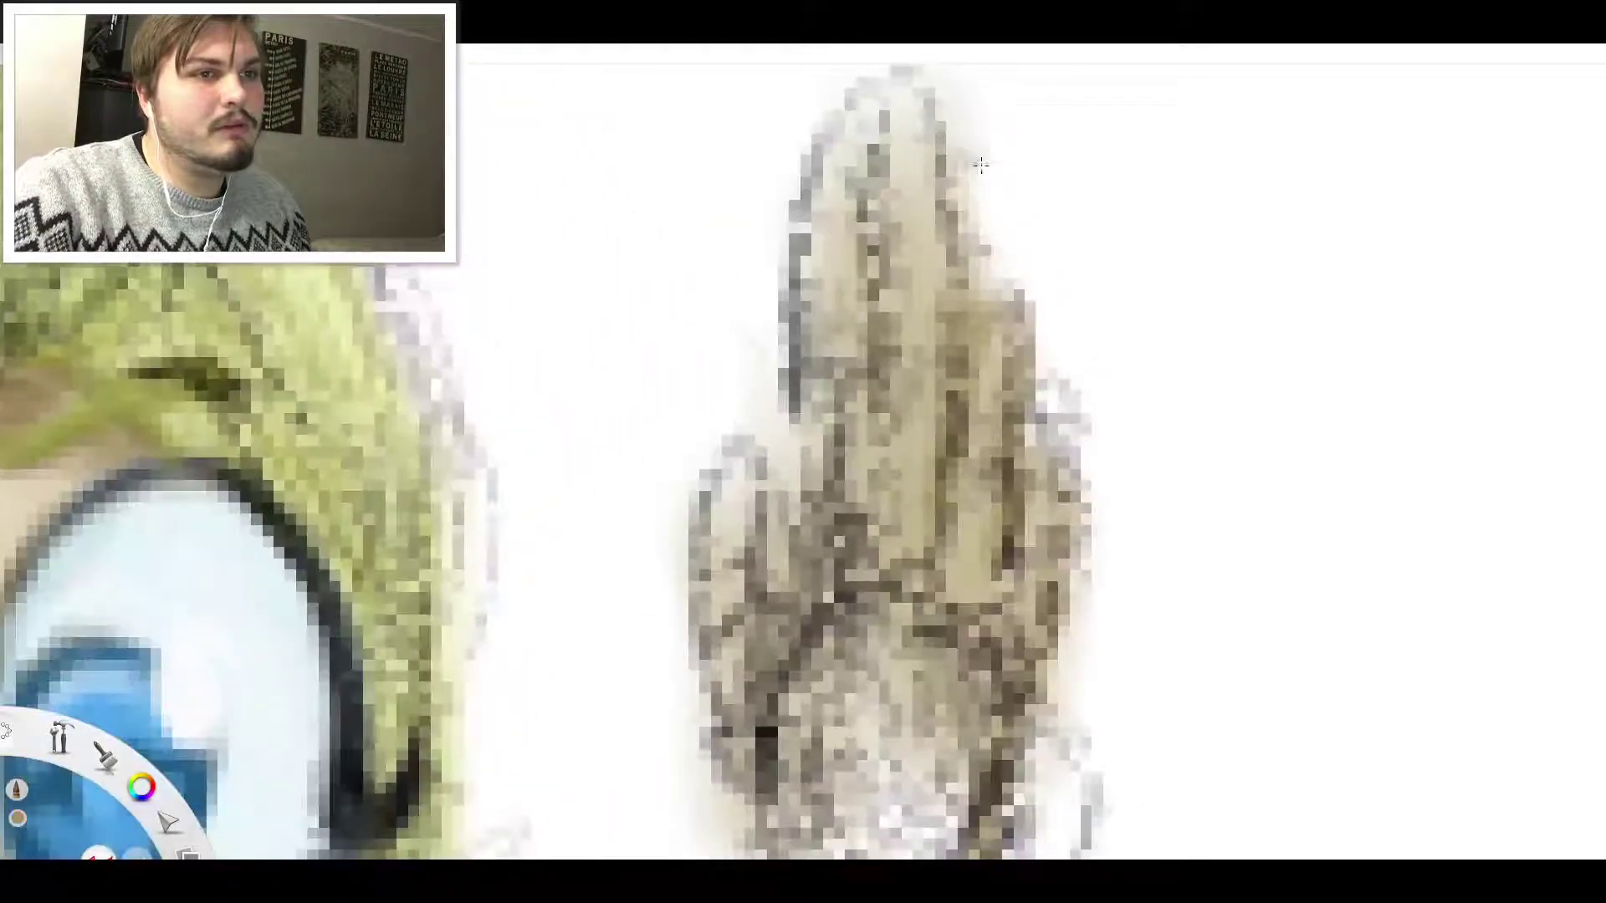
pyautogui.moveTo(937, 309)
pyautogui.mouseDown()
pyautogui.moveTo(947, 103)
pyautogui.moveTo(911, 151)
pyautogui.moveTo(941, 96)
pyautogui.moveTo(878, 201)
pyautogui.moveTo(904, 199)
pyautogui.moveTo(874, 326)
pyautogui.moveTo(889, 306)
pyautogui.mouseUp()
pyautogui.moveTo(869, 192)
pyautogui.mouseDown()
pyautogui.moveTo(807, 234)
pyautogui.moveTo(782, 289)
pyautogui.moveTo(778, 418)
pyautogui.moveTo(823, 343)
pyautogui.moveTo(786, 544)
pyautogui.moveTo(806, 529)
pyautogui.mouseUp()
pyautogui.moveTo(789, 625)
pyautogui.mouseDown()
pyautogui.moveTo(747, 486)
pyautogui.moveTo(731, 532)
pyautogui.moveTo(740, 476)
pyautogui.moveTo(725, 593)
pyautogui.moveTo(745, 634)
pyautogui.moveTo(736, 748)
pyautogui.moveTo(803, 734)
pyautogui.mouseUp()
# Shade the thumb side of the raised hand down to the wrist
pyautogui.scroll(-5, 911, 696)
pyautogui.scroll(-2, 911, 696)
pyautogui.scroll(8, 830, 562)
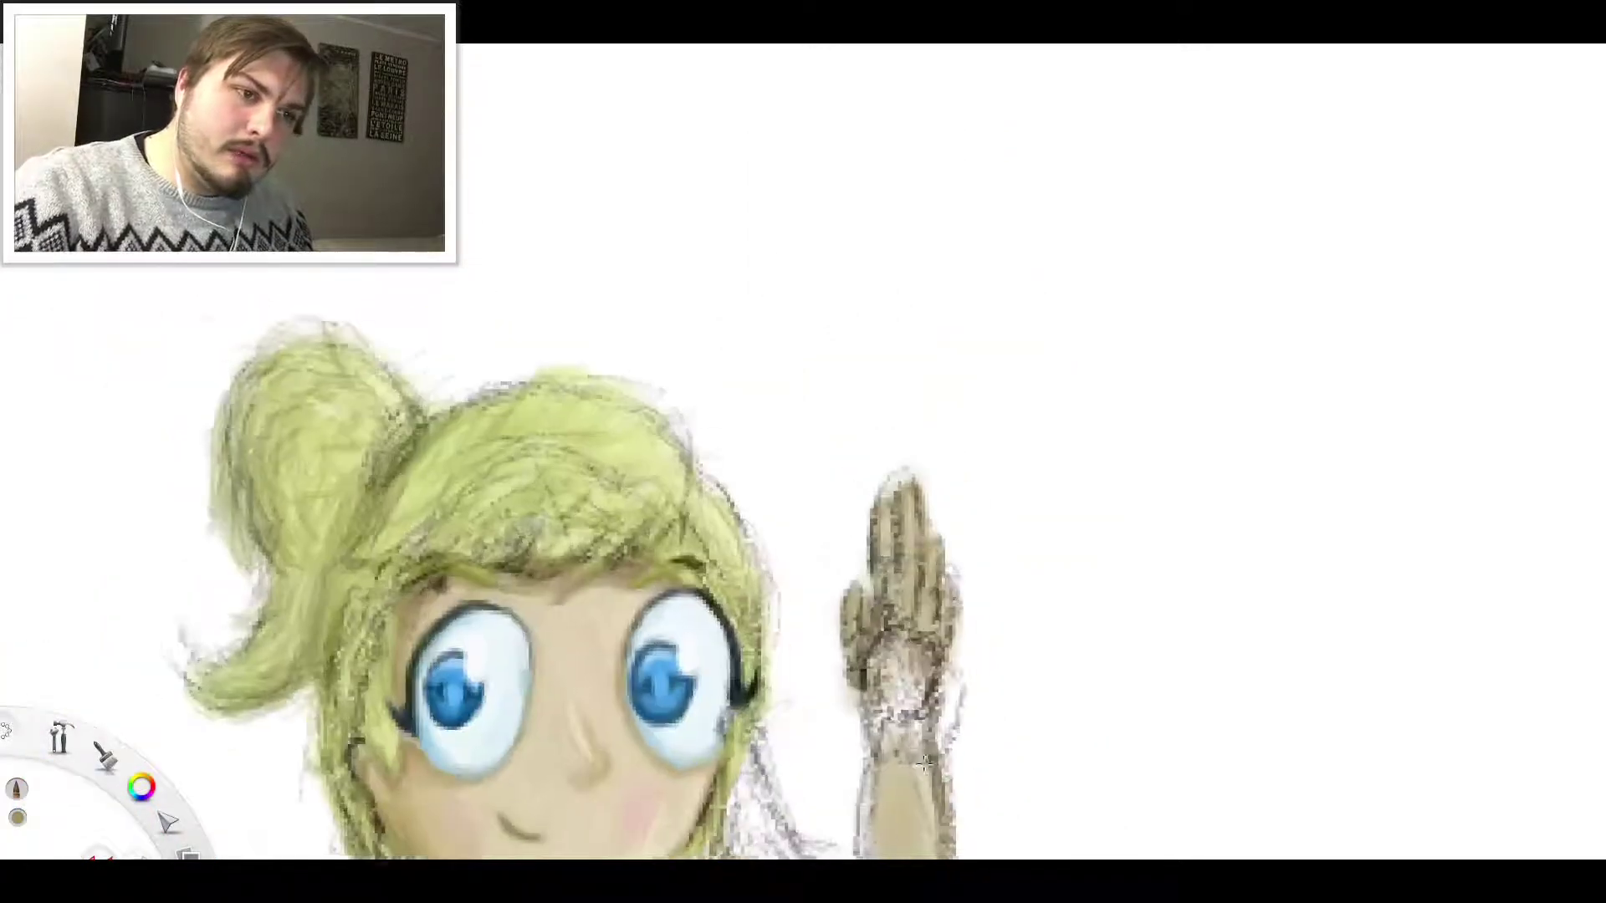
pyautogui.moveTo(832, 617); pyautogui.dragTo(863, 778)
# Shade the inner edge of the raised forearm from the wrist down to the elbow and blend it into the skin
pyautogui.scroll(-8, 911, 619)
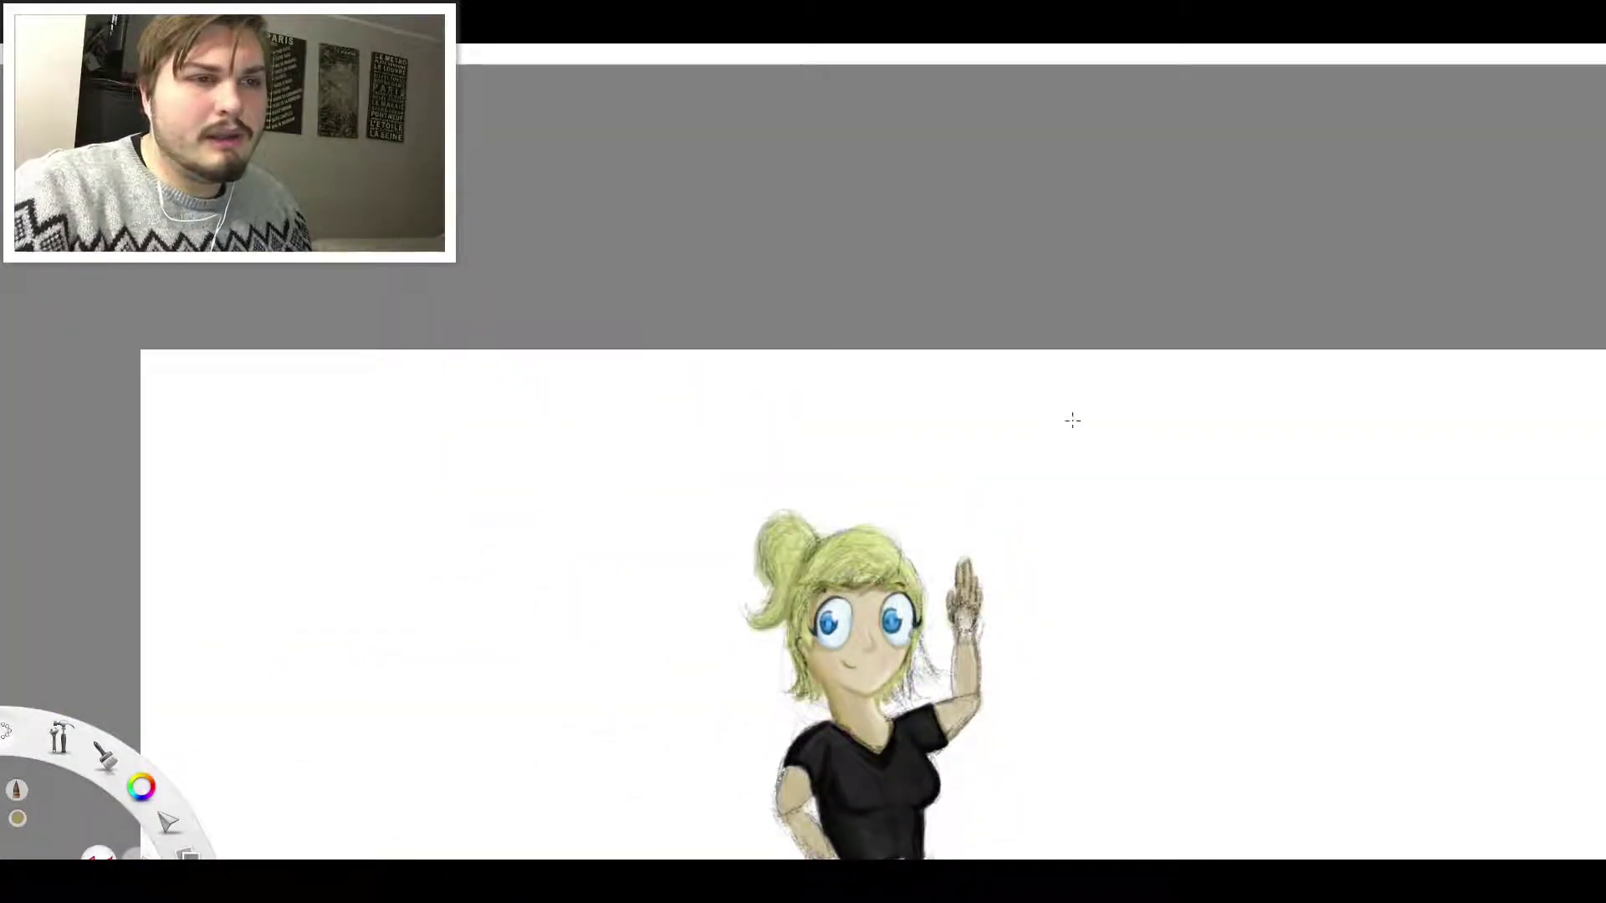
pyautogui.scroll(-3, 1083, 419)
pyautogui.scroll(4, 1040, 594)
pyautogui.scroll(-1, 961, 585)
pyautogui.scroll(5, 960, 586)
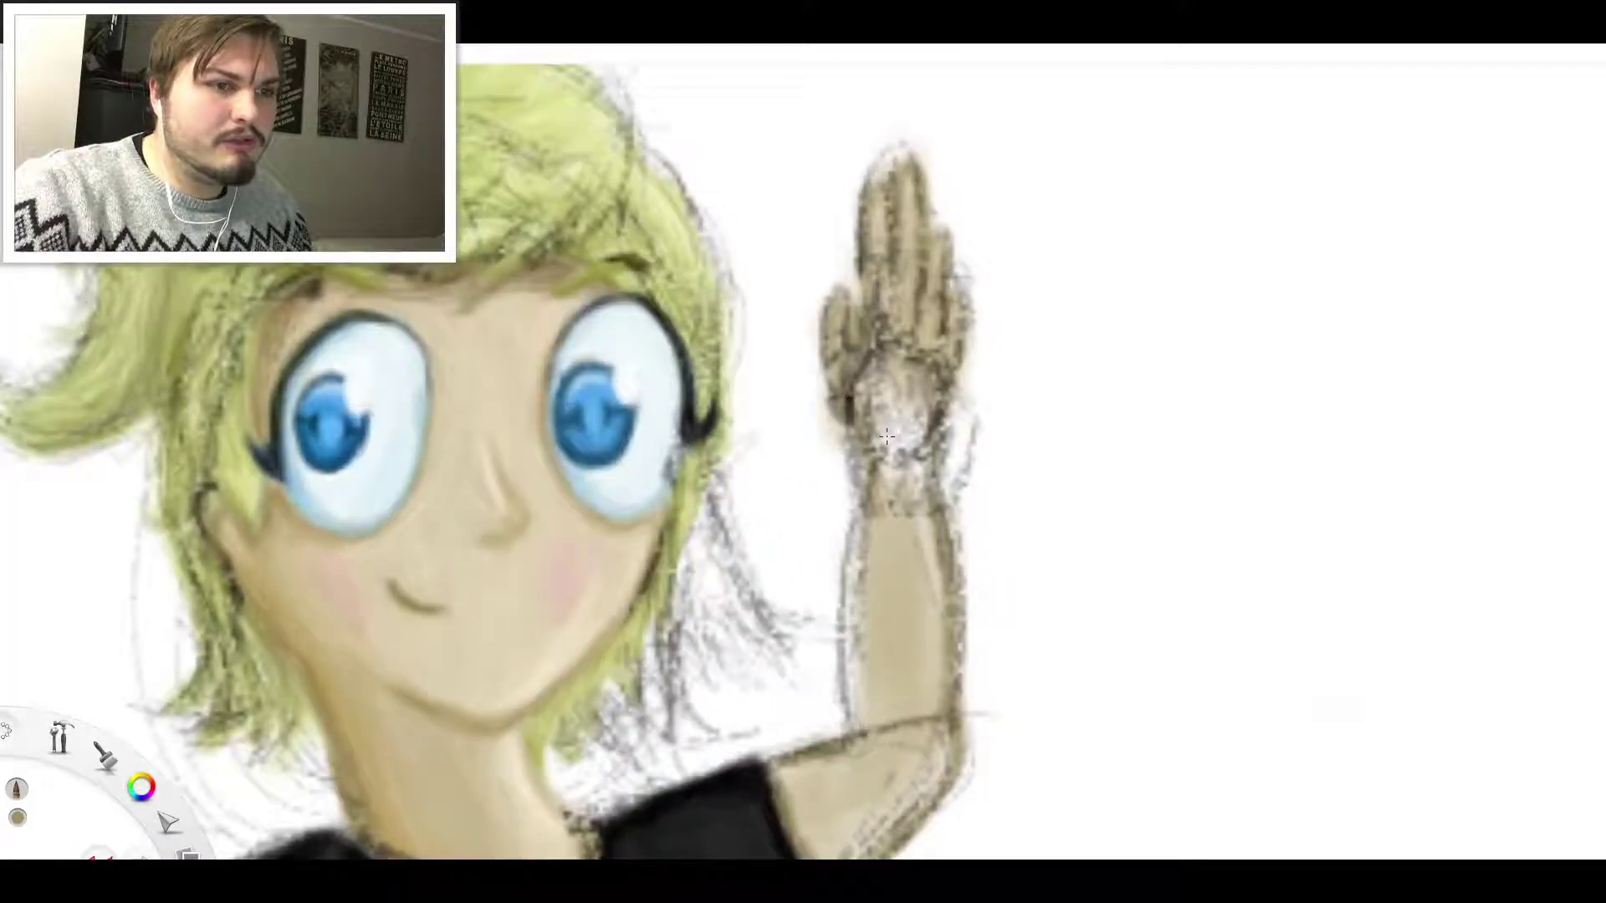
pyautogui.moveTo(887, 435)
pyautogui.mouseDown()
pyautogui.moveTo(855, 640)
pyautogui.moveTo(871, 575)
pyautogui.mouseUp()
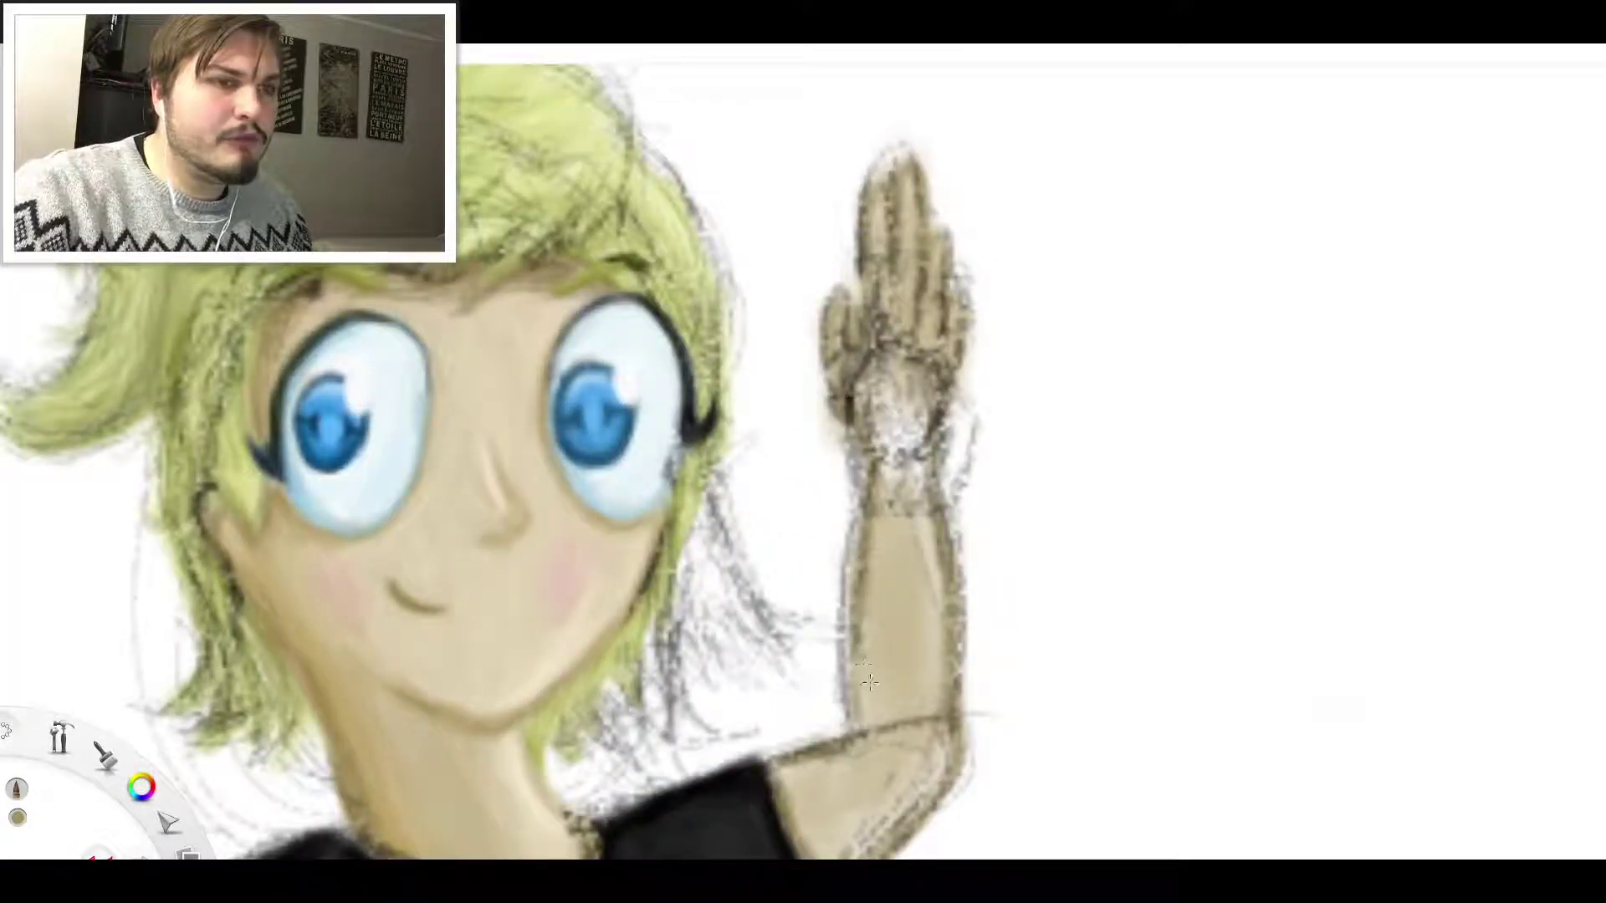
pyautogui.moveTo(877, 629); pyautogui.dragTo(886, 572)
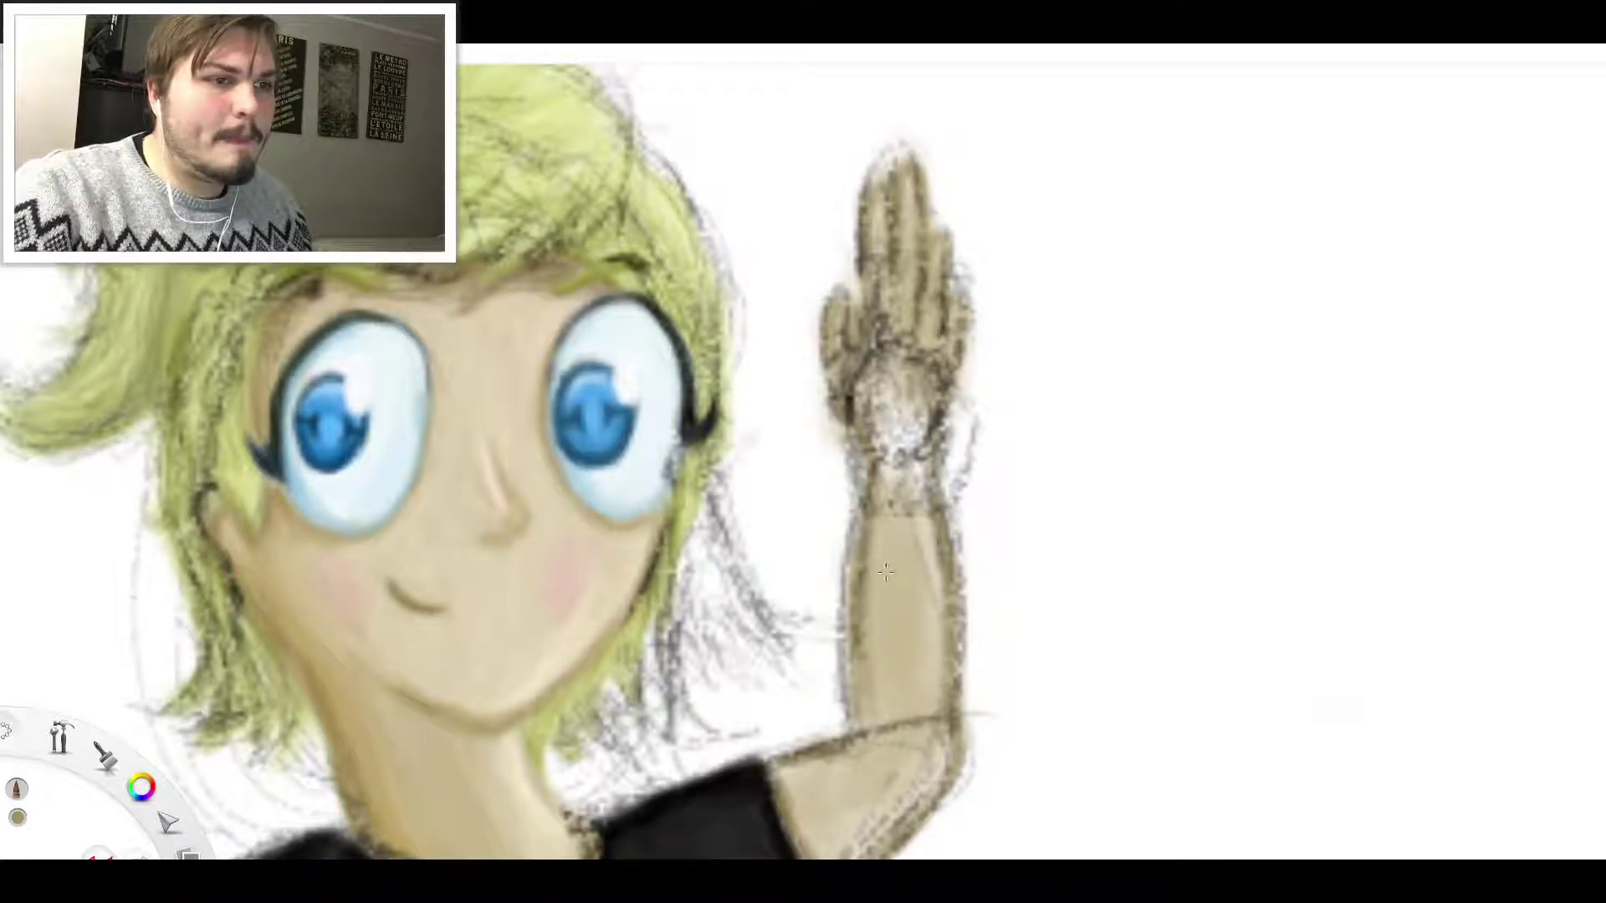
# Hide the rough pencil sketch layer over the painted woman
pyautogui.scroll(-4, 927, 413)
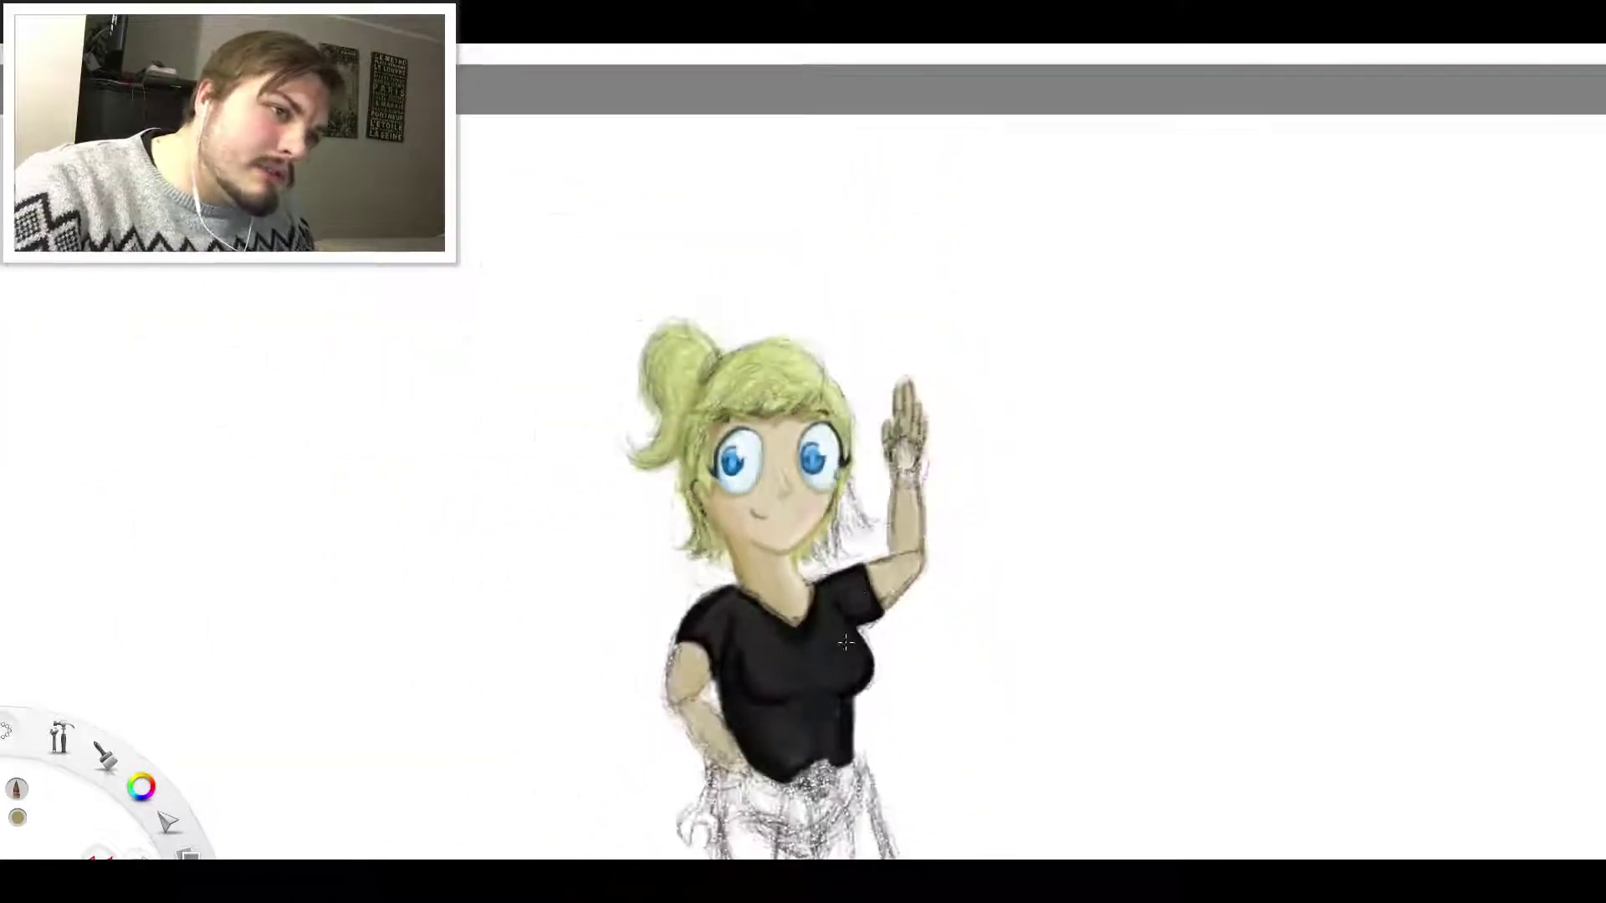
pyautogui.scroll(4, 684, 629)
pyautogui.scroll(-3, 684, 629)
pyautogui.scroll(4, 614, 382)
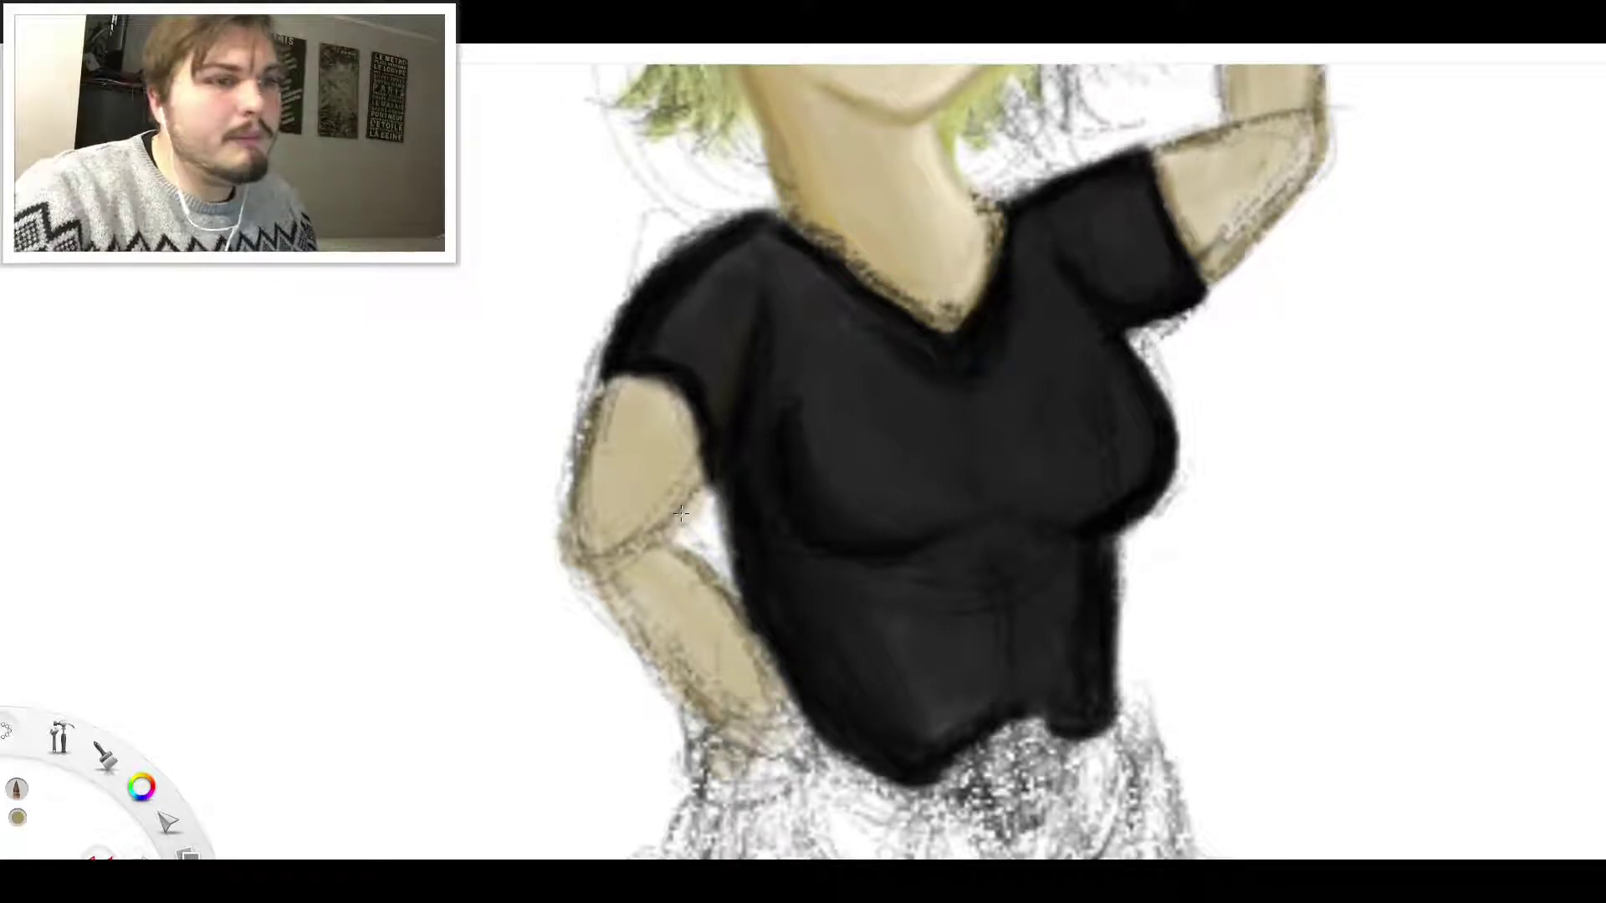
pyautogui.click(1412, 377)
# Paint darker skin-tone contours around the fist on the hip and along the inner forearm beside the shirt
pyautogui.scroll(-4, 744, 703)
pyautogui.scroll(8, 728, 735)
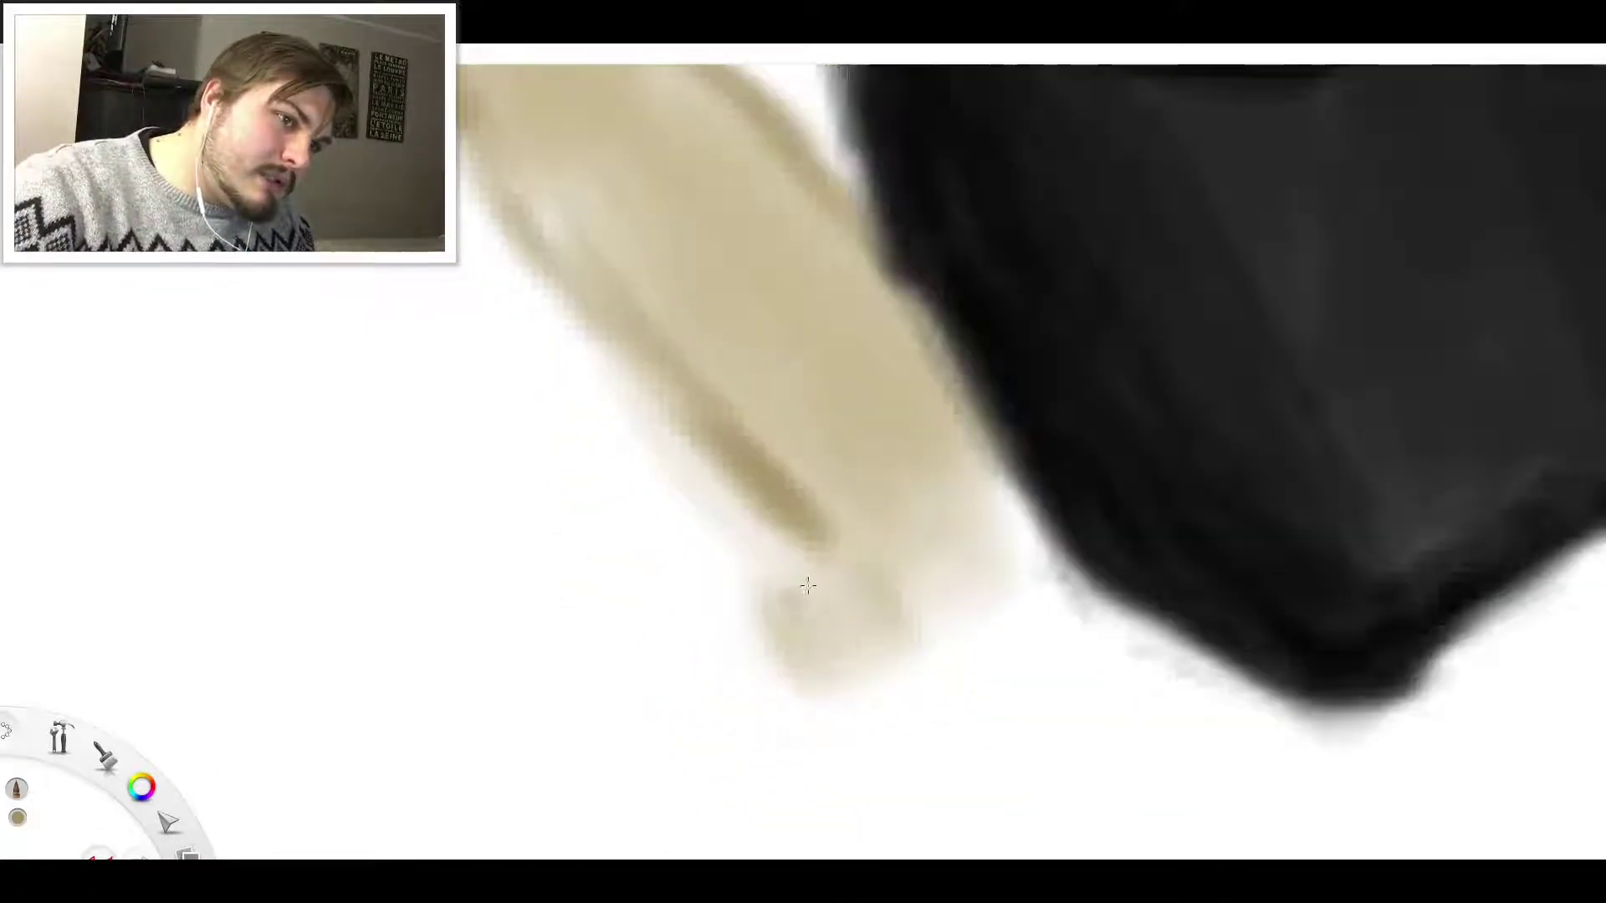
pyautogui.moveTo(801, 527)
pyautogui.mouseDown()
pyautogui.moveTo(832, 587)
pyautogui.moveTo(792, 587)
pyautogui.moveTo(804, 595)
pyautogui.moveTo(789, 591)
pyautogui.moveTo(774, 625)
pyautogui.moveTo(811, 566)
pyautogui.moveTo(825, 574)
pyautogui.moveTo(869, 639)
pyautogui.moveTo(920, 671)
pyautogui.moveTo(830, 694)
pyautogui.moveTo(823, 679)
pyautogui.moveTo(884, 713)
pyautogui.moveTo(924, 691)
pyautogui.moveTo(920, 667)
pyautogui.moveTo(929, 691)
pyautogui.moveTo(923, 638)
pyautogui.moveTo(915, 683)
pyautogui.moveTo(1006, 645)
pyautogui.moveTo(929, 683)
pyautogui.moveTo(941, 695)
pyautogui.moveTo(997, 632)
pyautogui.moveTo(931, 681)
pyautogui.moveTo(985, 647)
pyautogui.moveTo(946, 683)
pyautogui.moveTo(968, 687)
pyautogui.moveTo(1001, 646)
pyautogui.moveTo(1026, 657)
pyautogui.moveTo(1039, 644)
pyautogui.moveTo(1075, 571)
pyautogui.moveTo(1032, 489)
pyautogui.mouseUp()
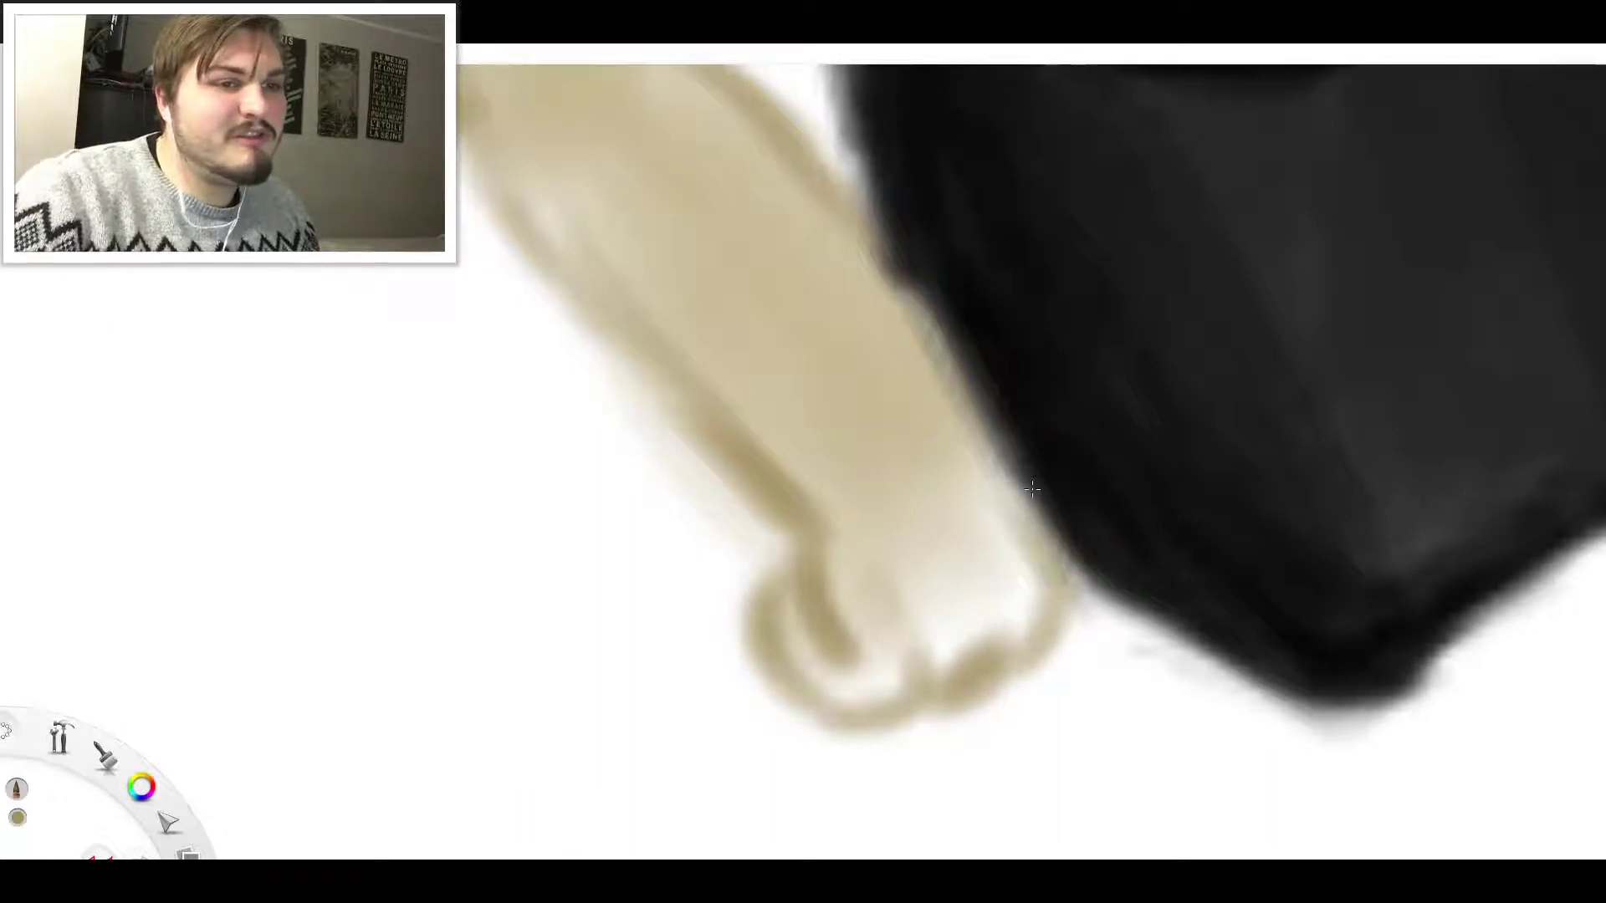
pyautogui.moveTo(889, 274)
pyautogui.mouseDown()
pyautogui.moveTo(920, 313)
pyautogui.moveTo(887, 276)
pyautogui.mouseUp()
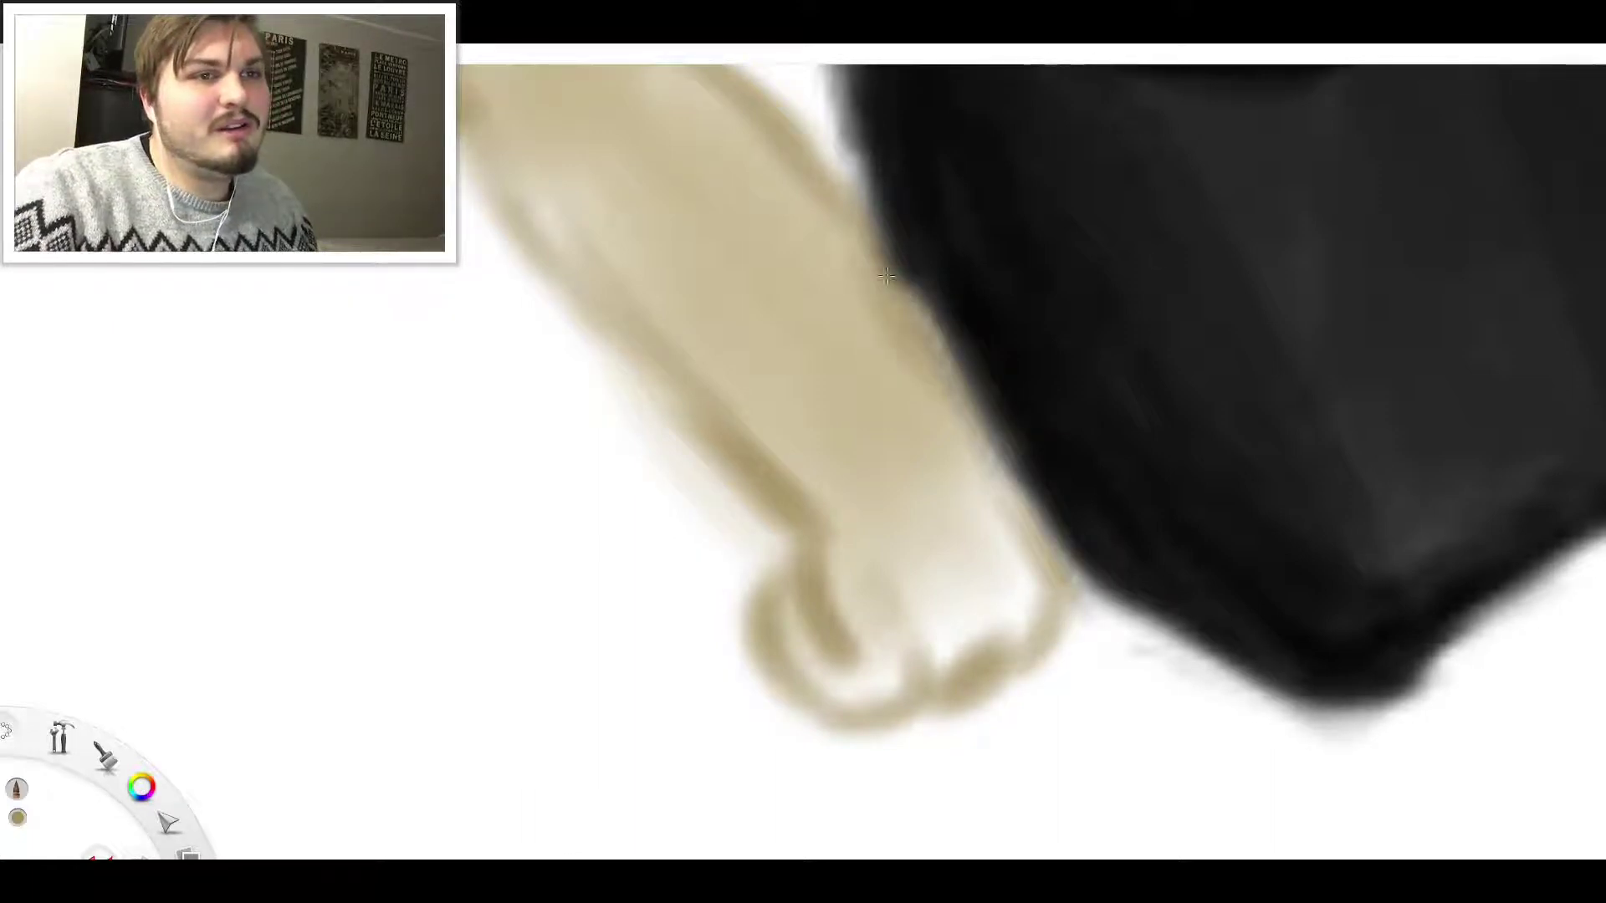
# Extend the darker shading between the raised hand's outer two fingers into the palm to define the little finger's base
pyautogui.scroll(-10, 974, 392)
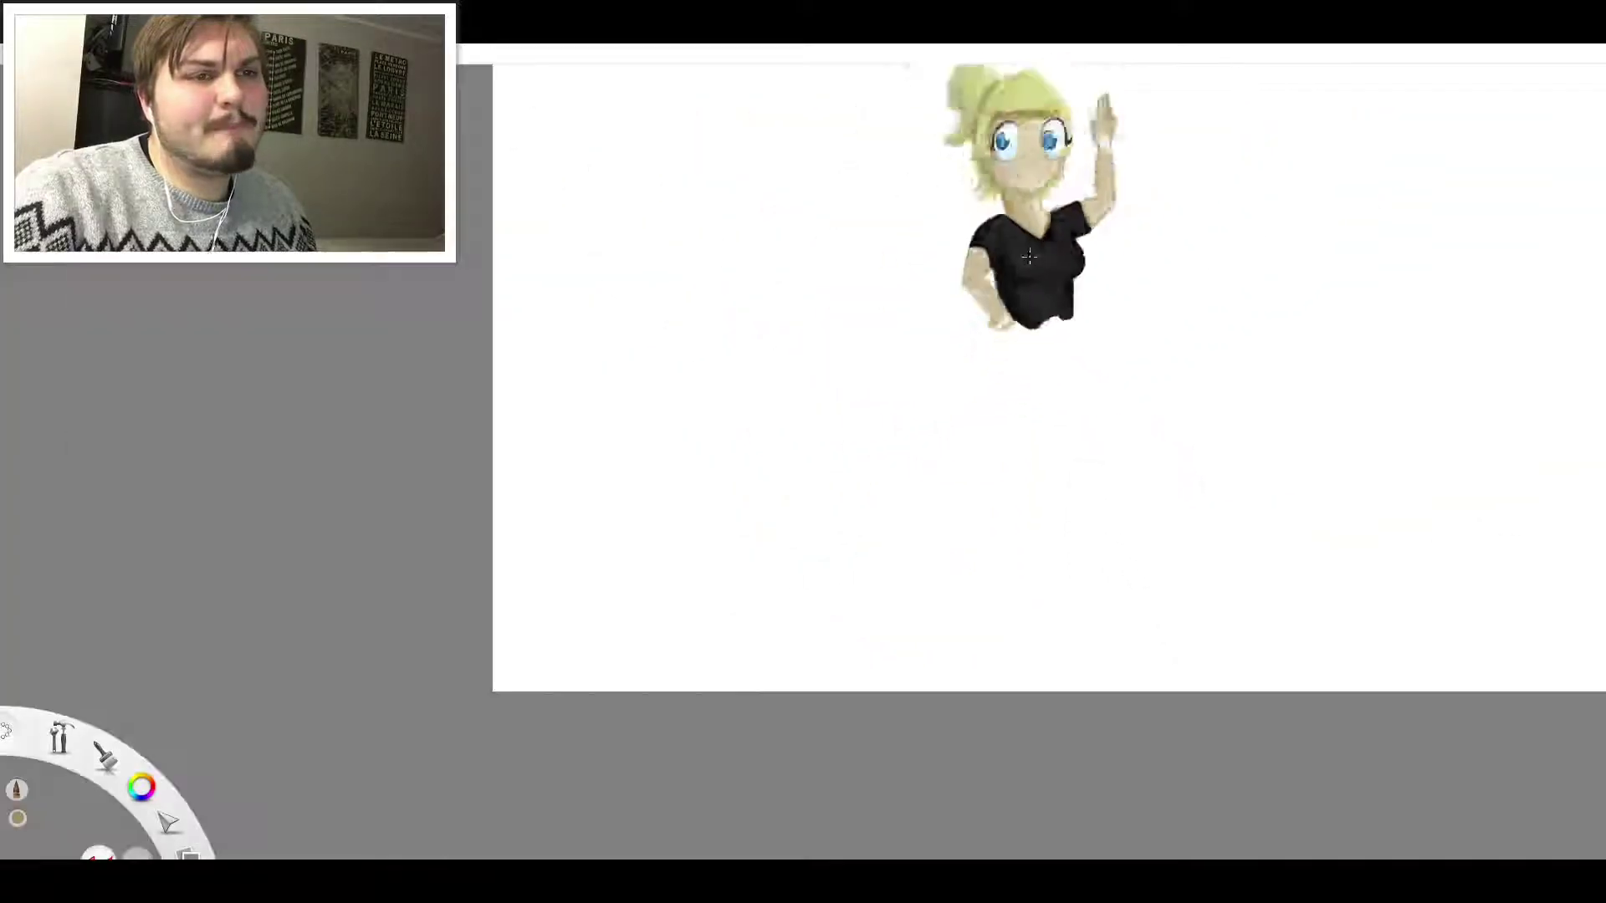
pyautogui.scroll(2, 1092, 170)
pyautogui.scroll(2, 1093, 167)
pyautogui.scroll(-3, 1092, 159)
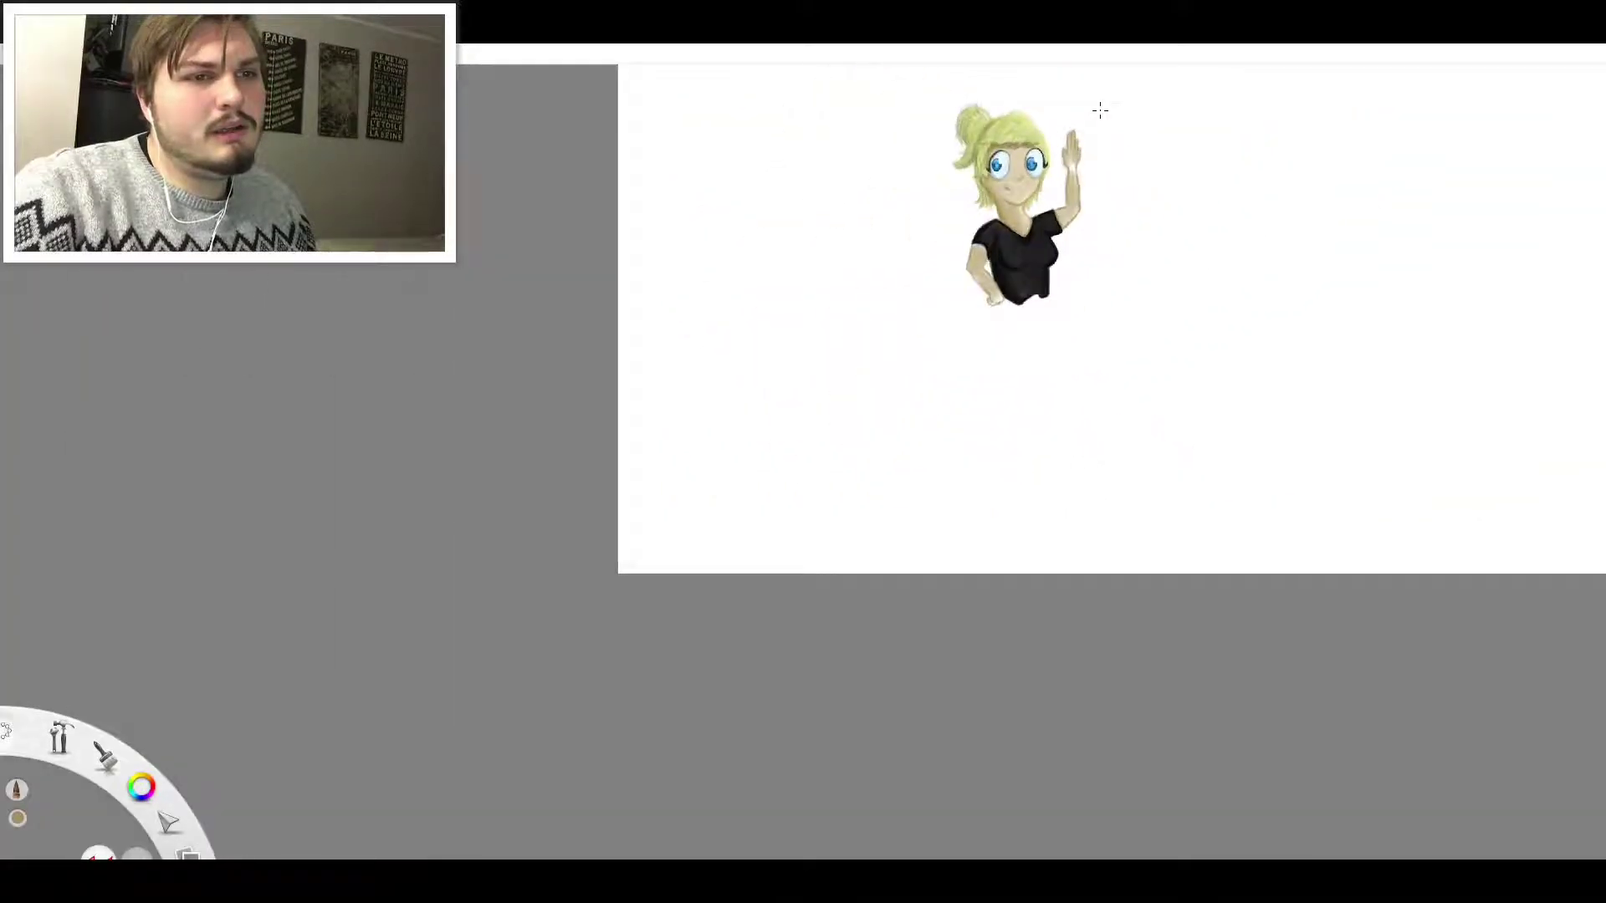
pyautogui.scroll(6, 1090, 152)
pyautogui.scroll(6, 1066, 209)
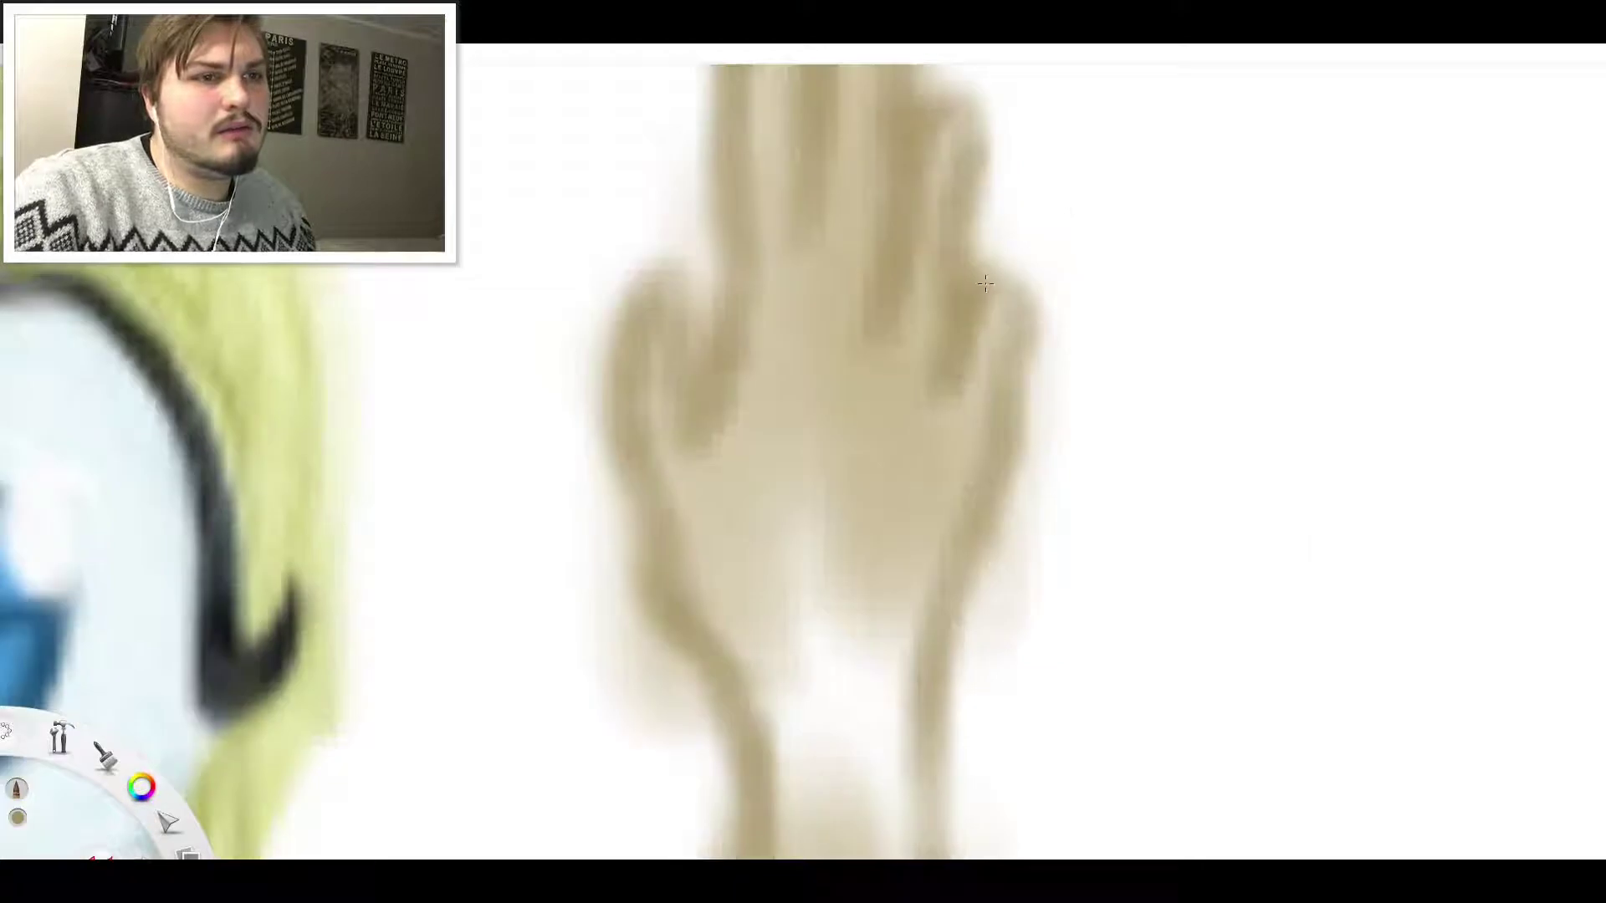
pyautogui.moveTo(944, 380)
pyautogui.mouseDown()
pyautogui.moveTo(925, 453)
pyautogui.moveTo(949, 450)
pyautogui.moveTo(968, 421)
pyautogui.moveTo(936, 450)
pyautogui.moveTo(974, 397)
pyautogui.mouseUp()
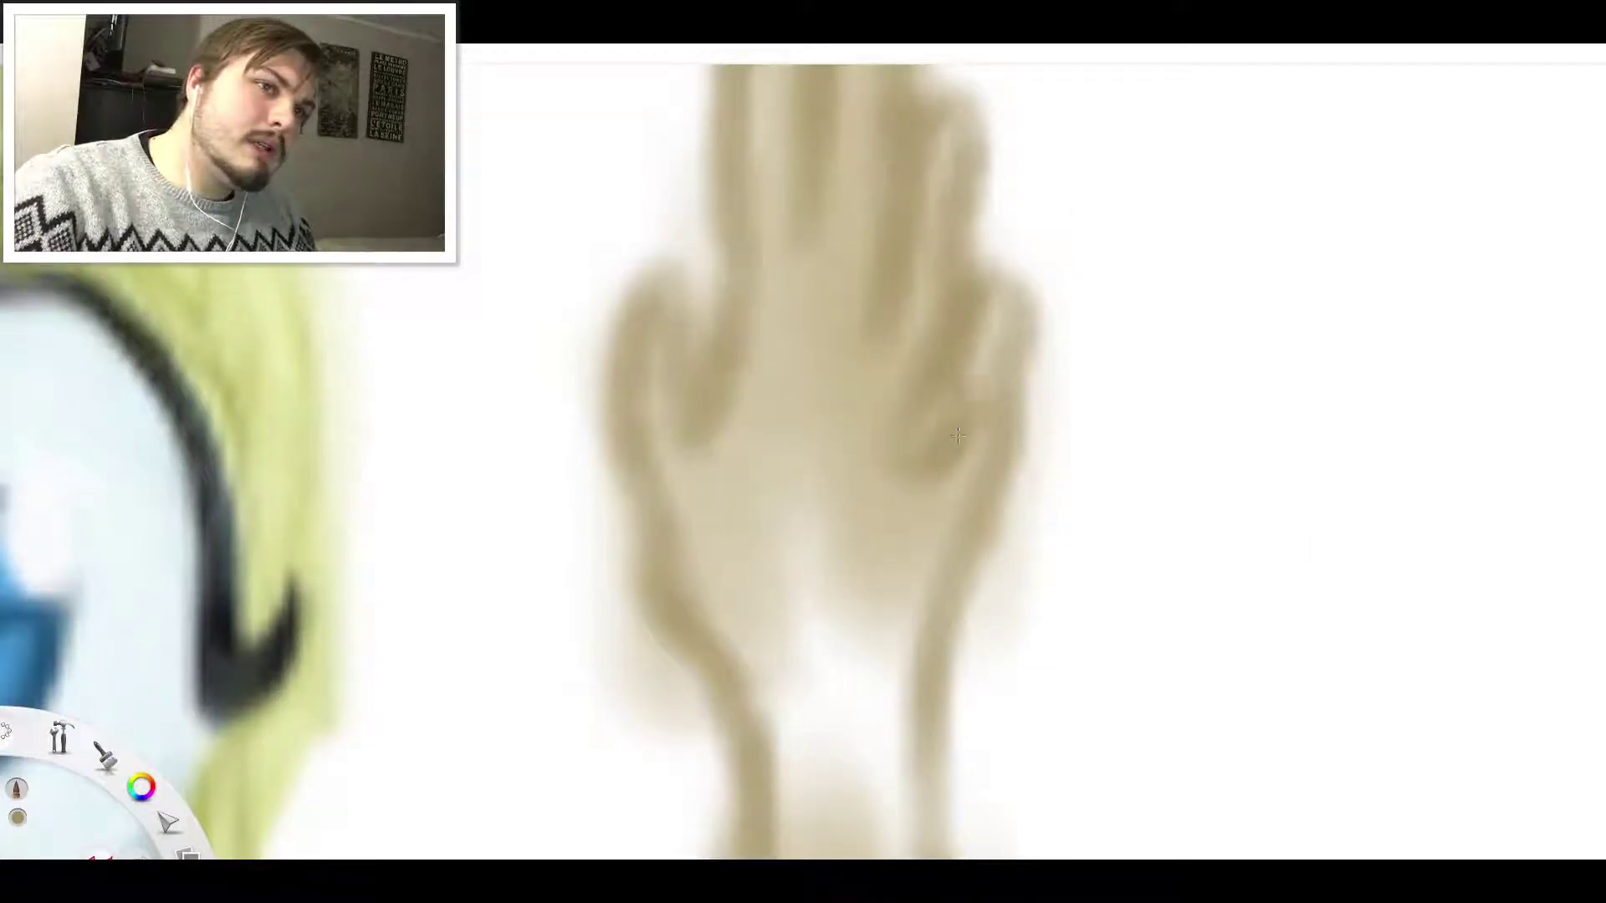
# Shade the short finger next to the raised hand's little finger with the darker skin tone
pyautogui.scroll(-4, 1015, 266)
pyautogui.scroll(5, 1058, 151)
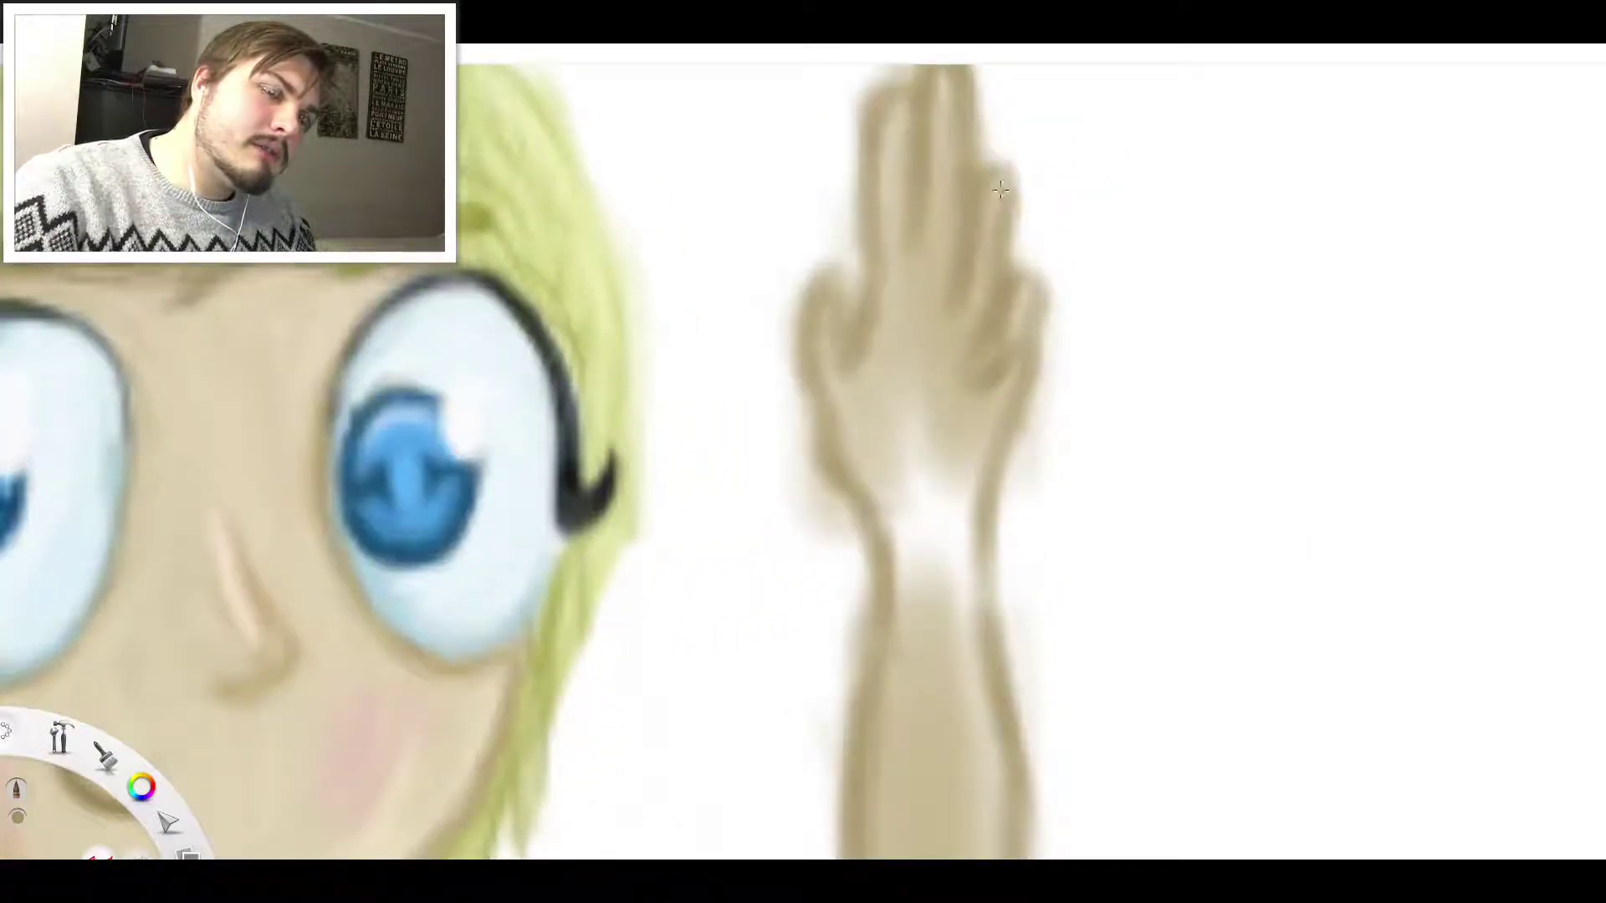
pyautogui.moveTo(987, 207); pyautogui.dragTo(950, 258)
pyautogui.scroll(-4, 1015, 157)
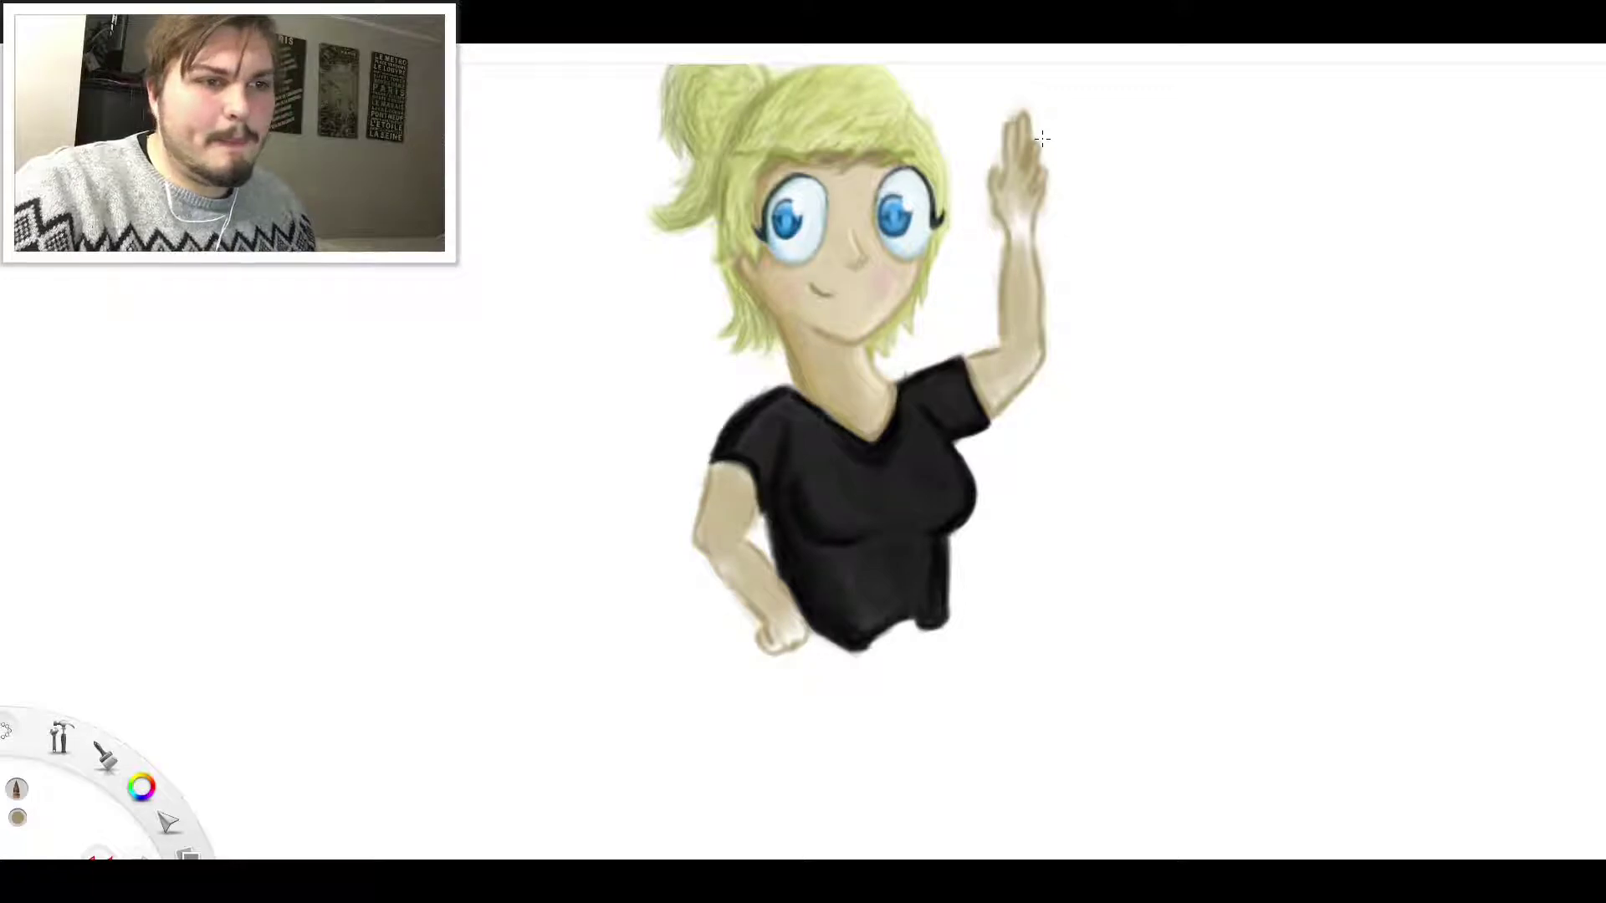
# Examine the whole figure, checking the arms, hands and shirt for unfinished areas
pyautogui.scroll(4, 1027, 265)
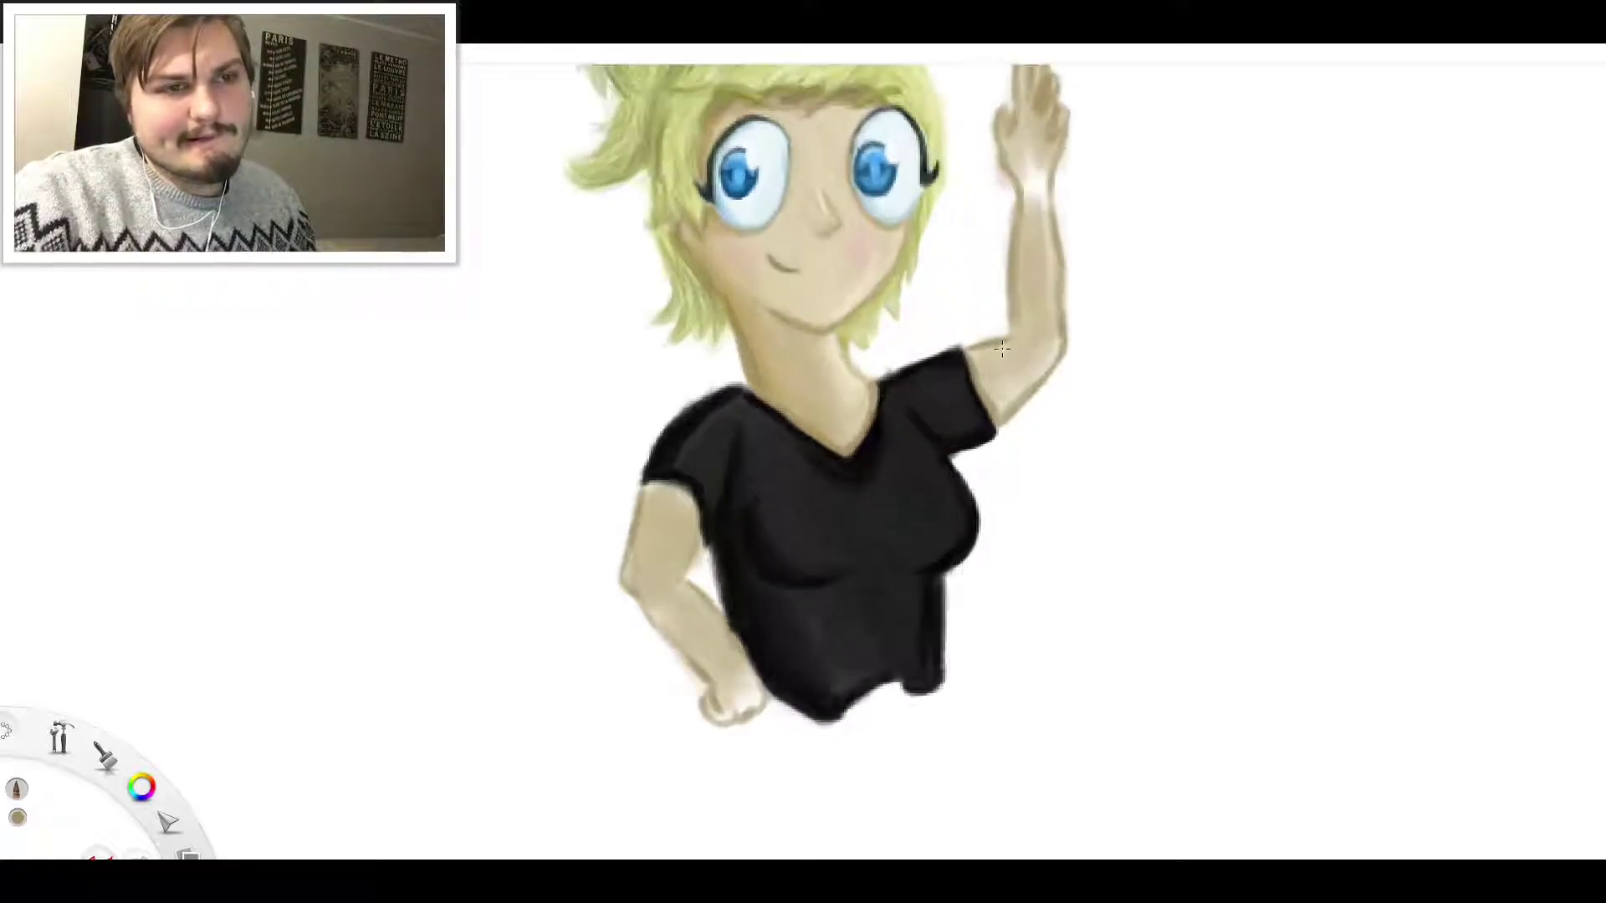
pyautogui.scroll(-5, 998, 335)
pyautogui.scroll(1, 998, 403)
pyautogui.scroll(1, 998, 403)
pyautogui.scroll(-4, 979, 494)
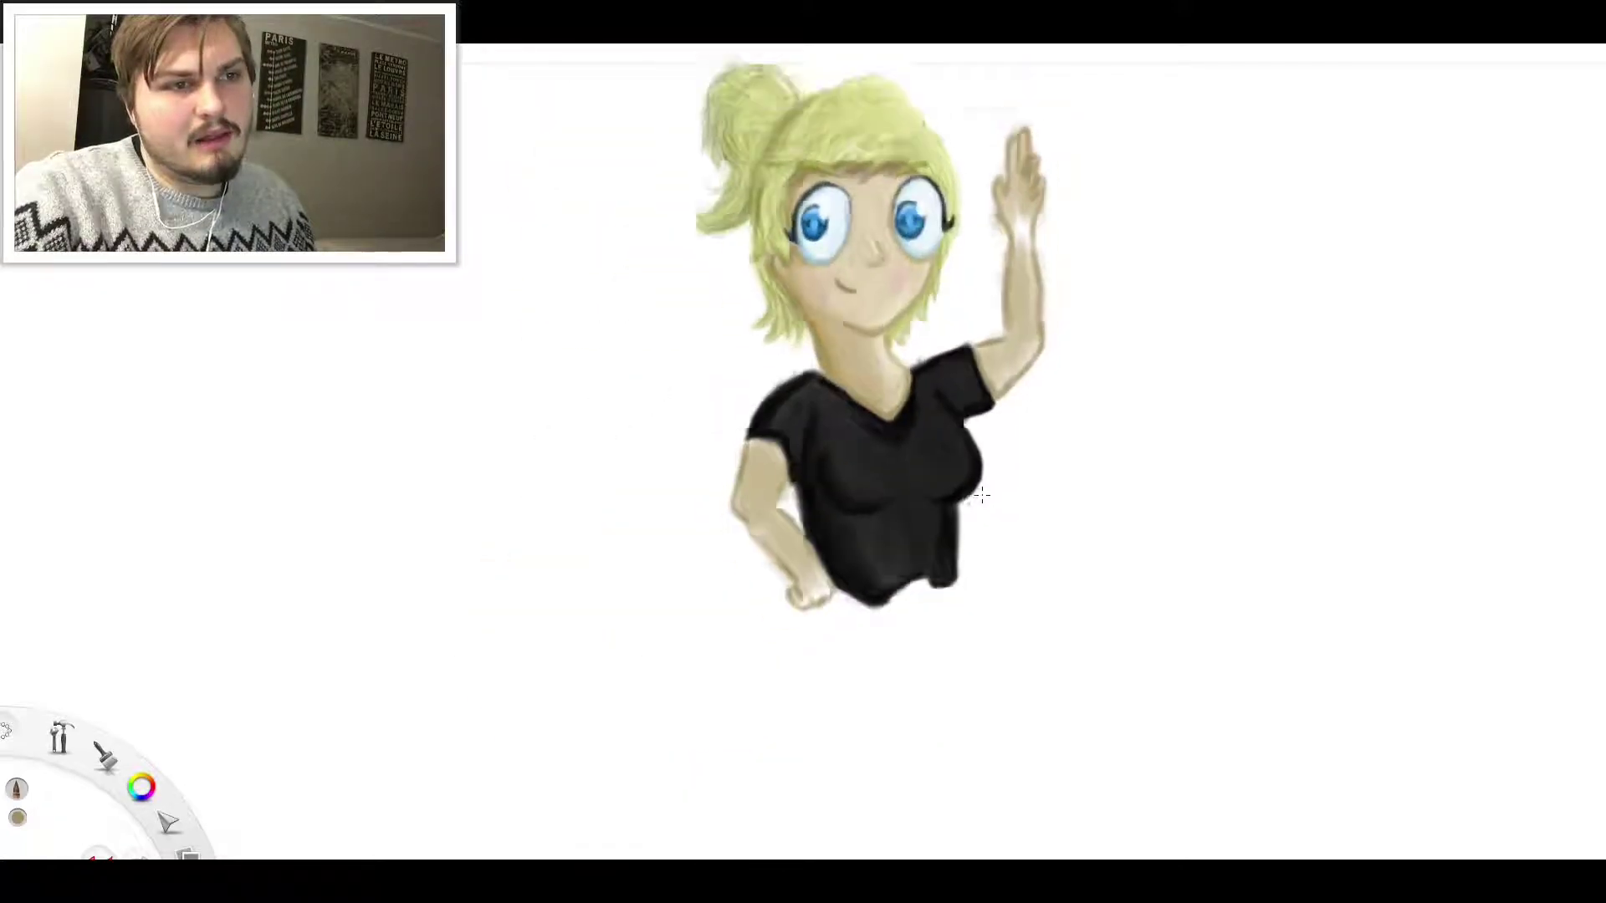
pyautogui.scroll(5, 871, 620)
pyautogui.scroll(-4, 945, 502)
pyautogui.scroll(1, 972, 497)
pyautogui.scroll(1, 972, 498)
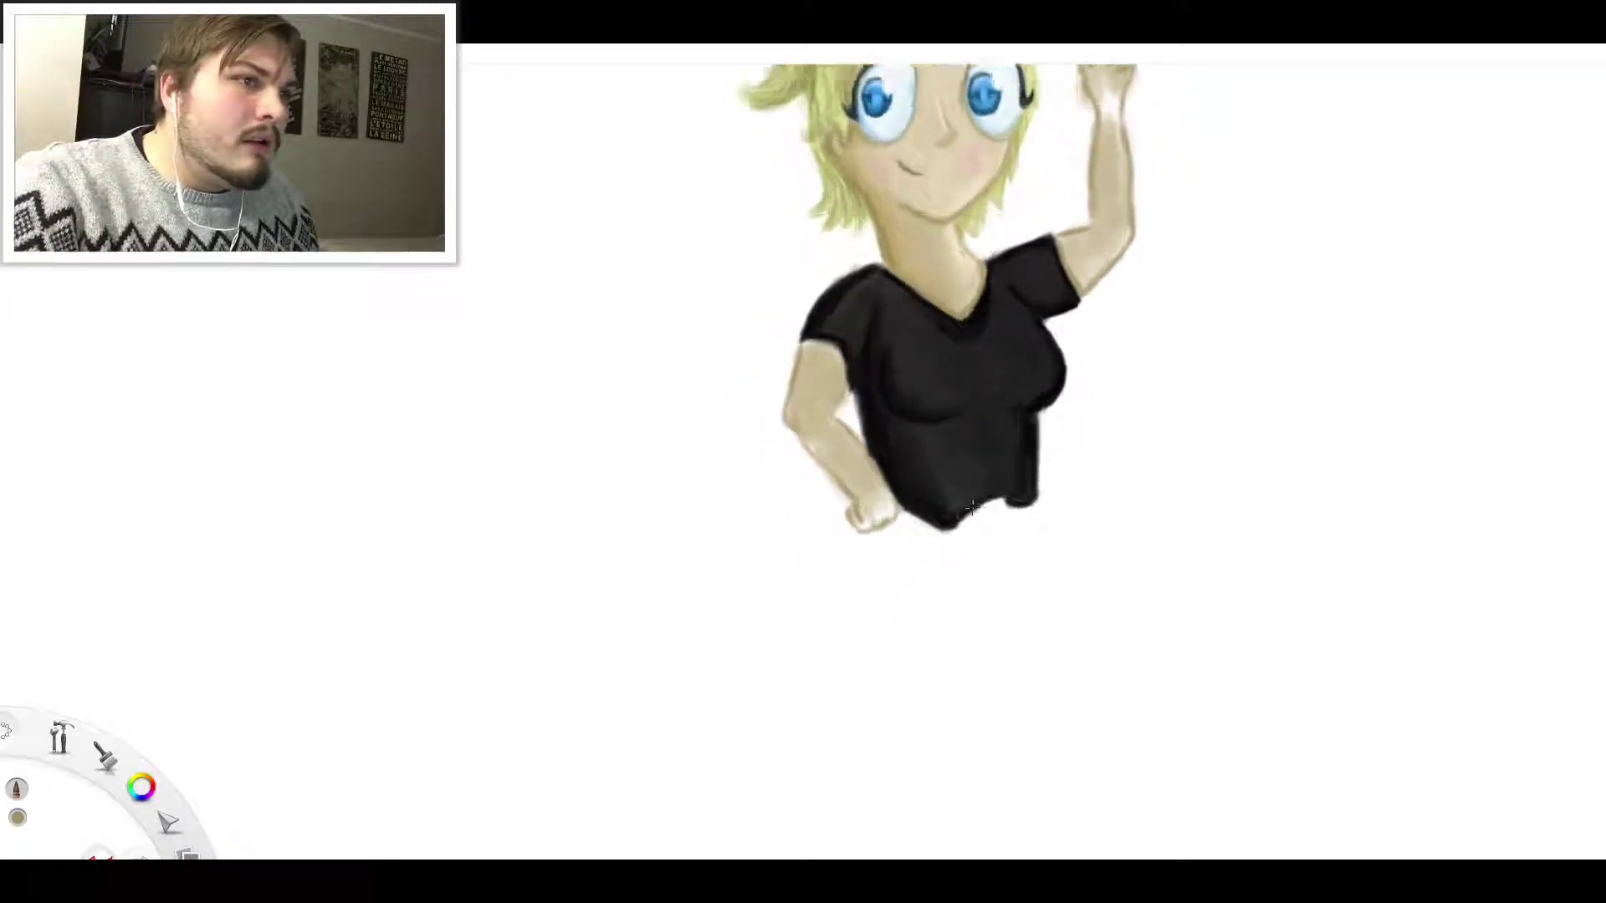
# Fill the fist on the hip with the lighter skin tone inside its darker contours
pyautogui.scroll(3, 962, 493)
pyautogui.scroll(-5, 804, 232)
pyautogui.scroll(3, 797, 258)
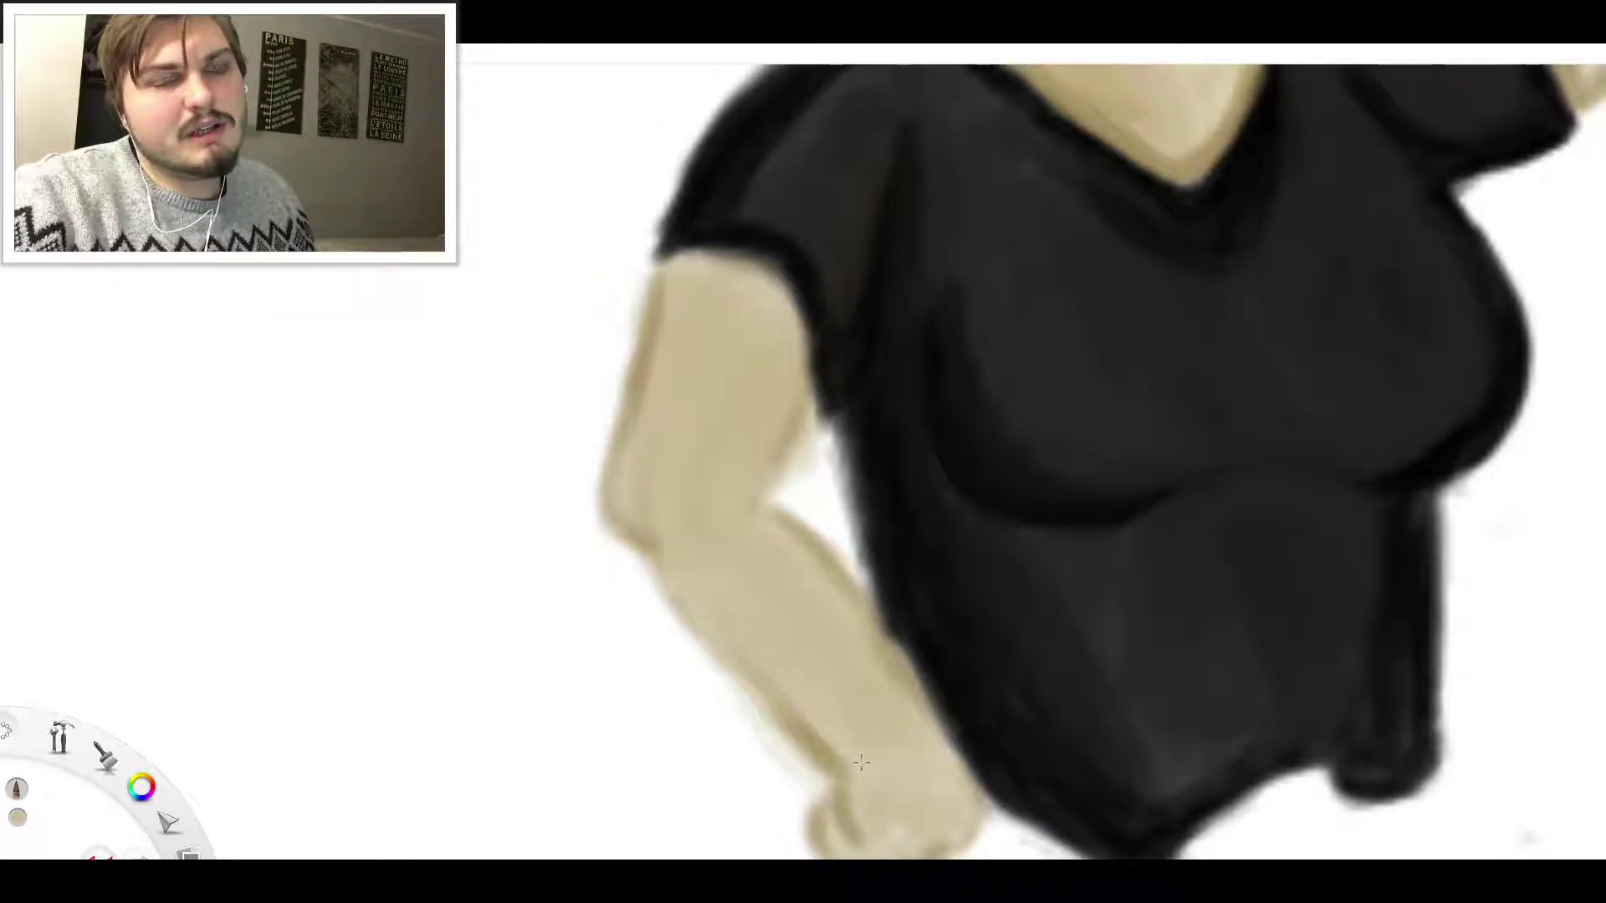
# Fill the white gap at the raised hand's wrist and lower palm with the light skin tone
pyautogui.scroll(-5, 887, 577)
pyautogui.scroll(1, 1004, 351)
pyautogui.scroll(-4, 1112, 226)
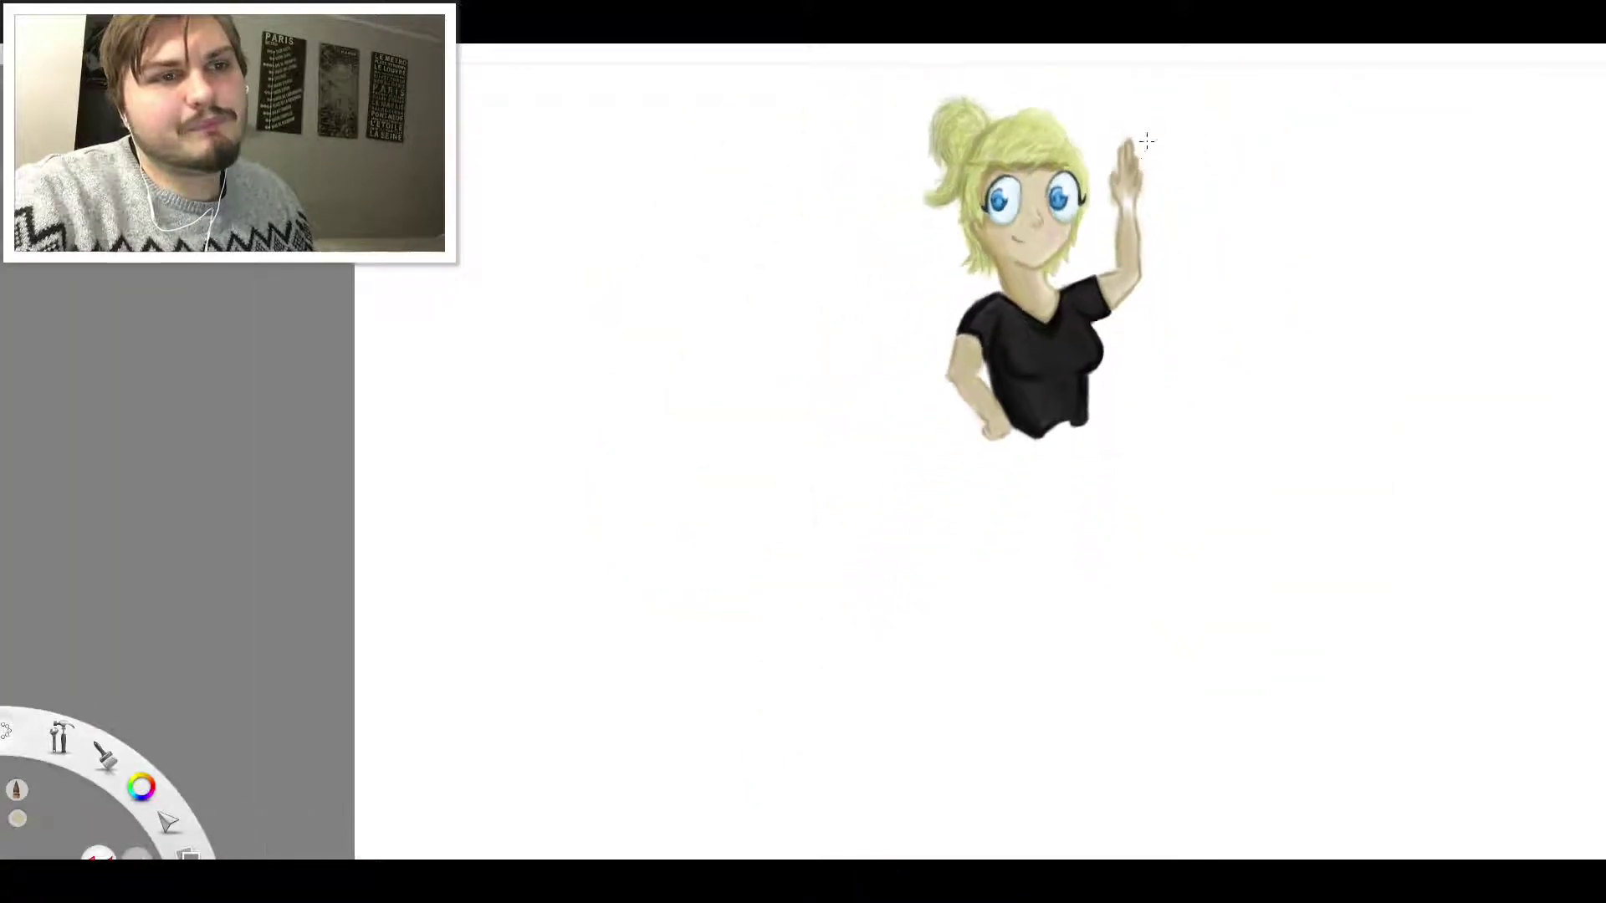
pyautogui.scroll(4, 1148, 144)
pyautogui.scroll(-4, 1155, 159)
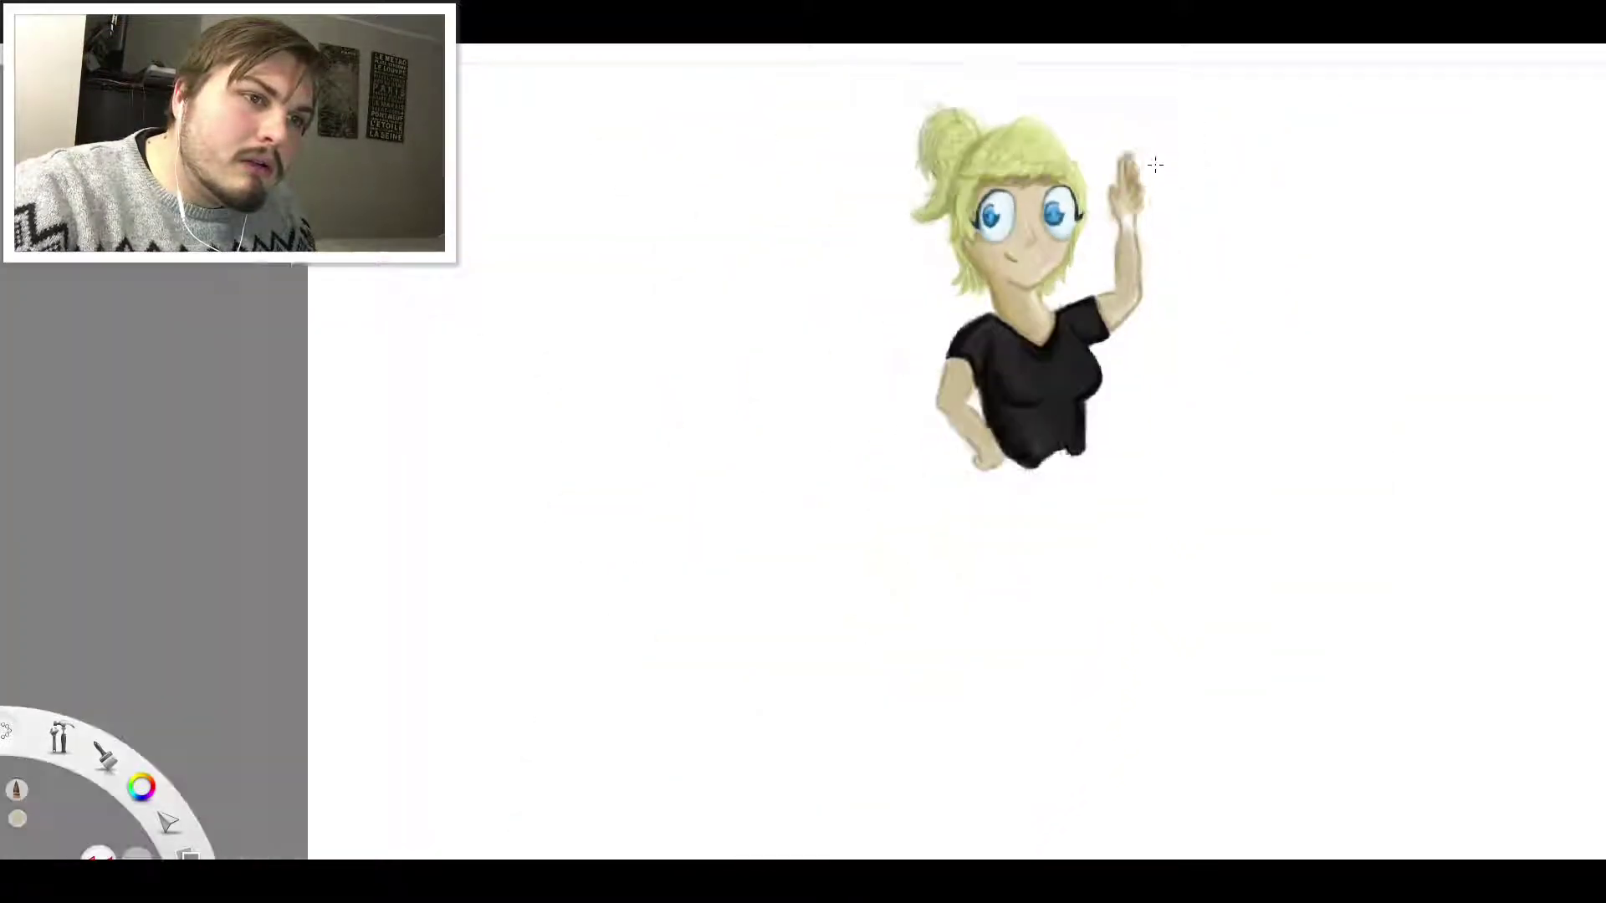
pyautogui.scroll(5, 1158, 155)
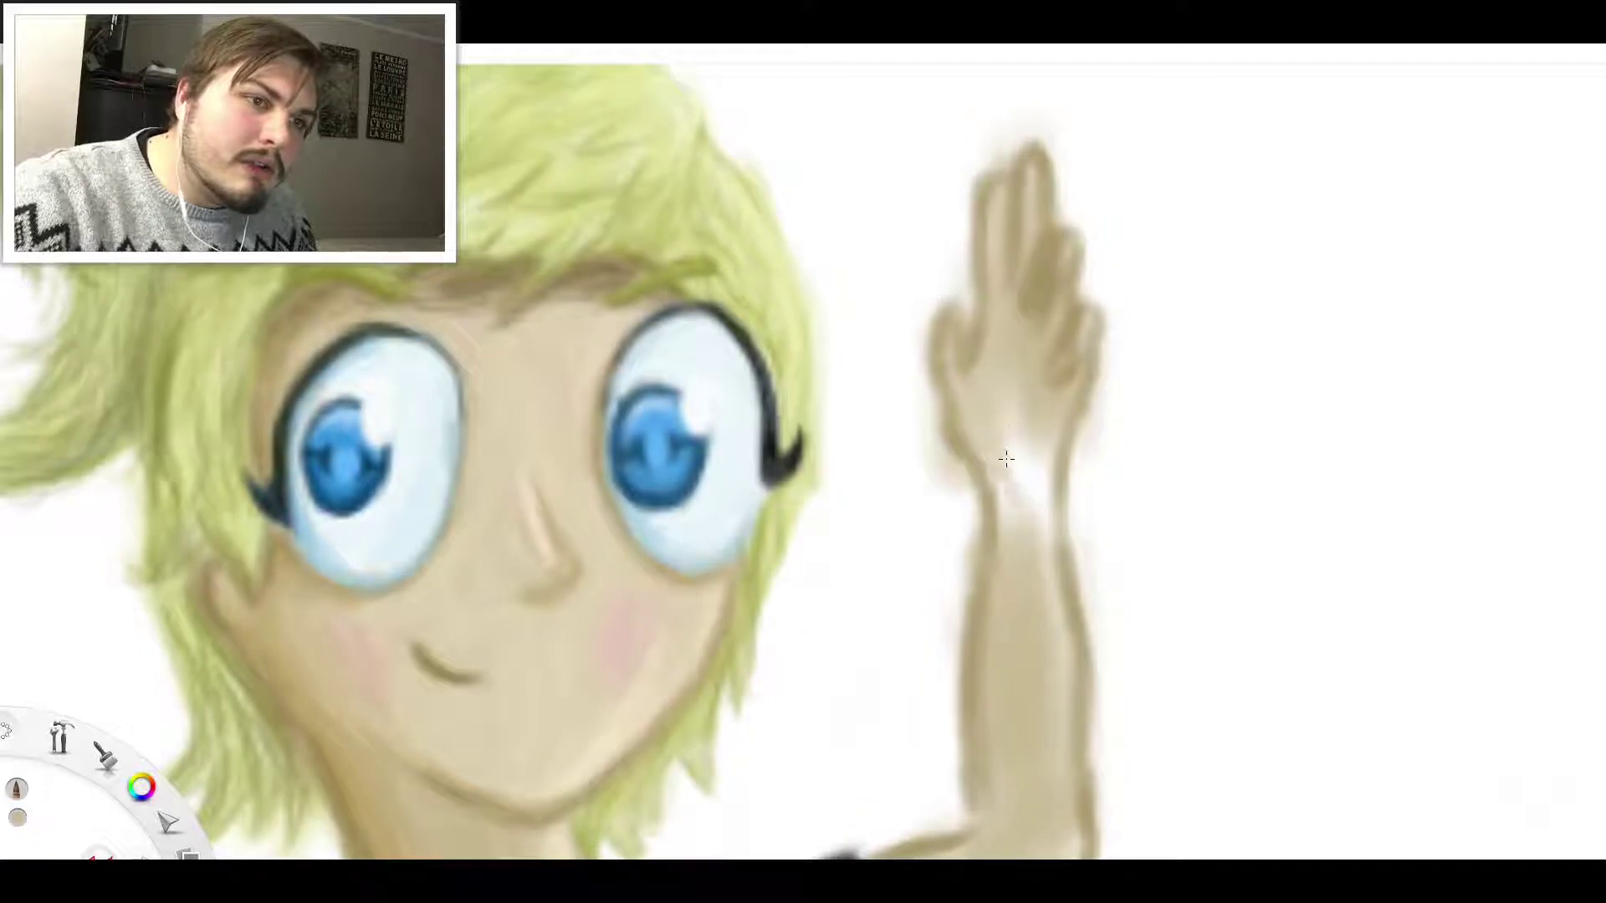
pyautogui.moveTo(1006, 460); pyautogui.dragTo(1011, 503)
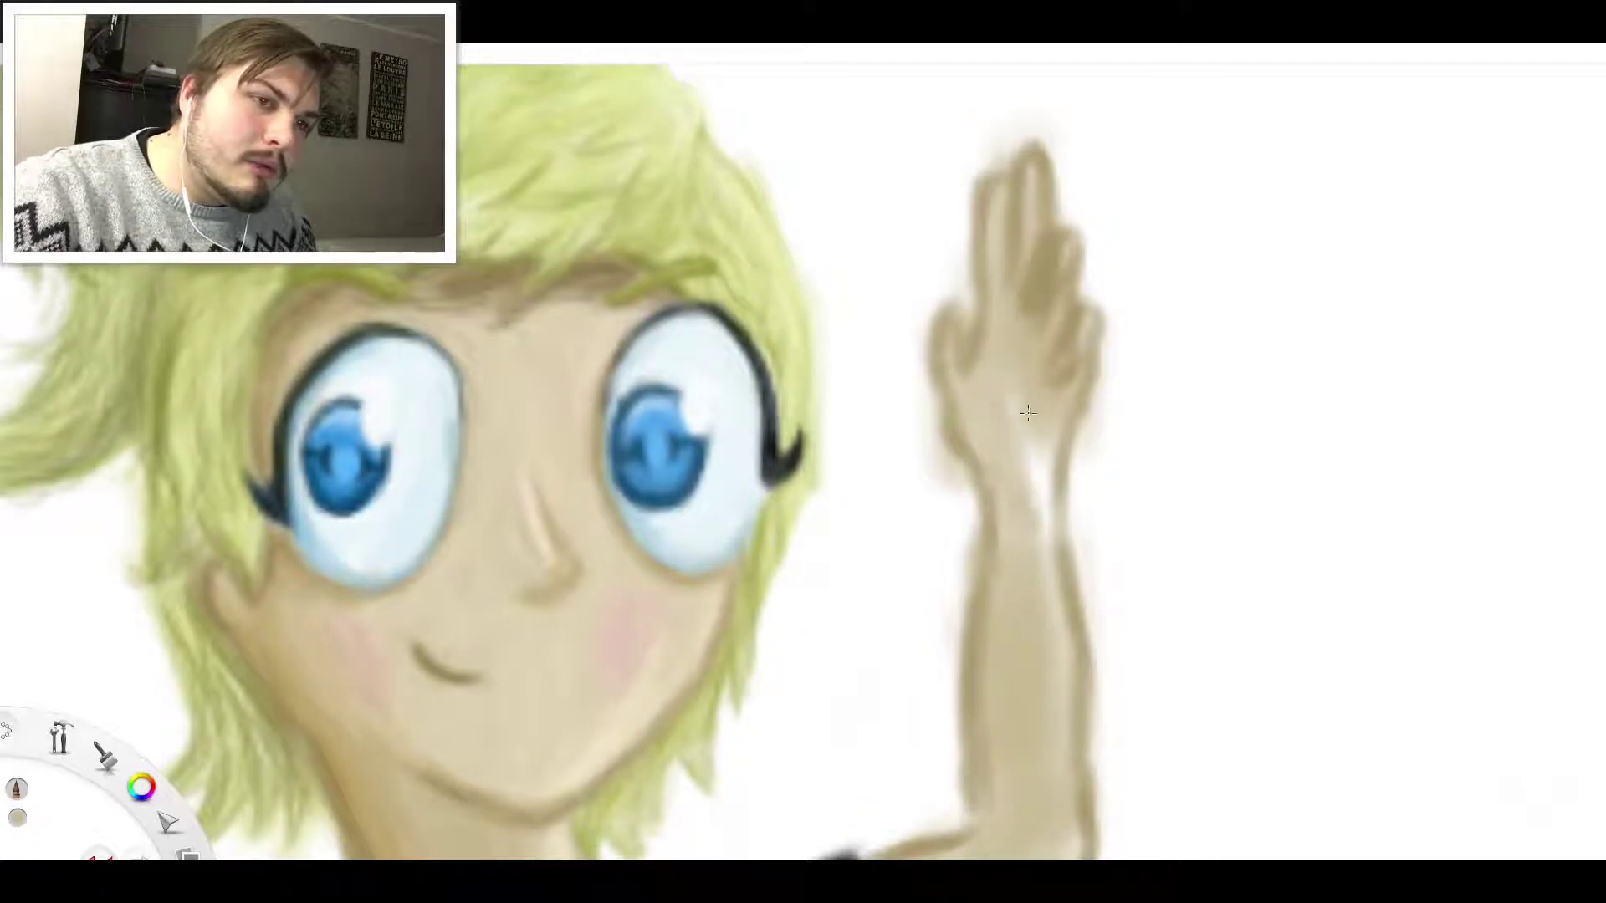
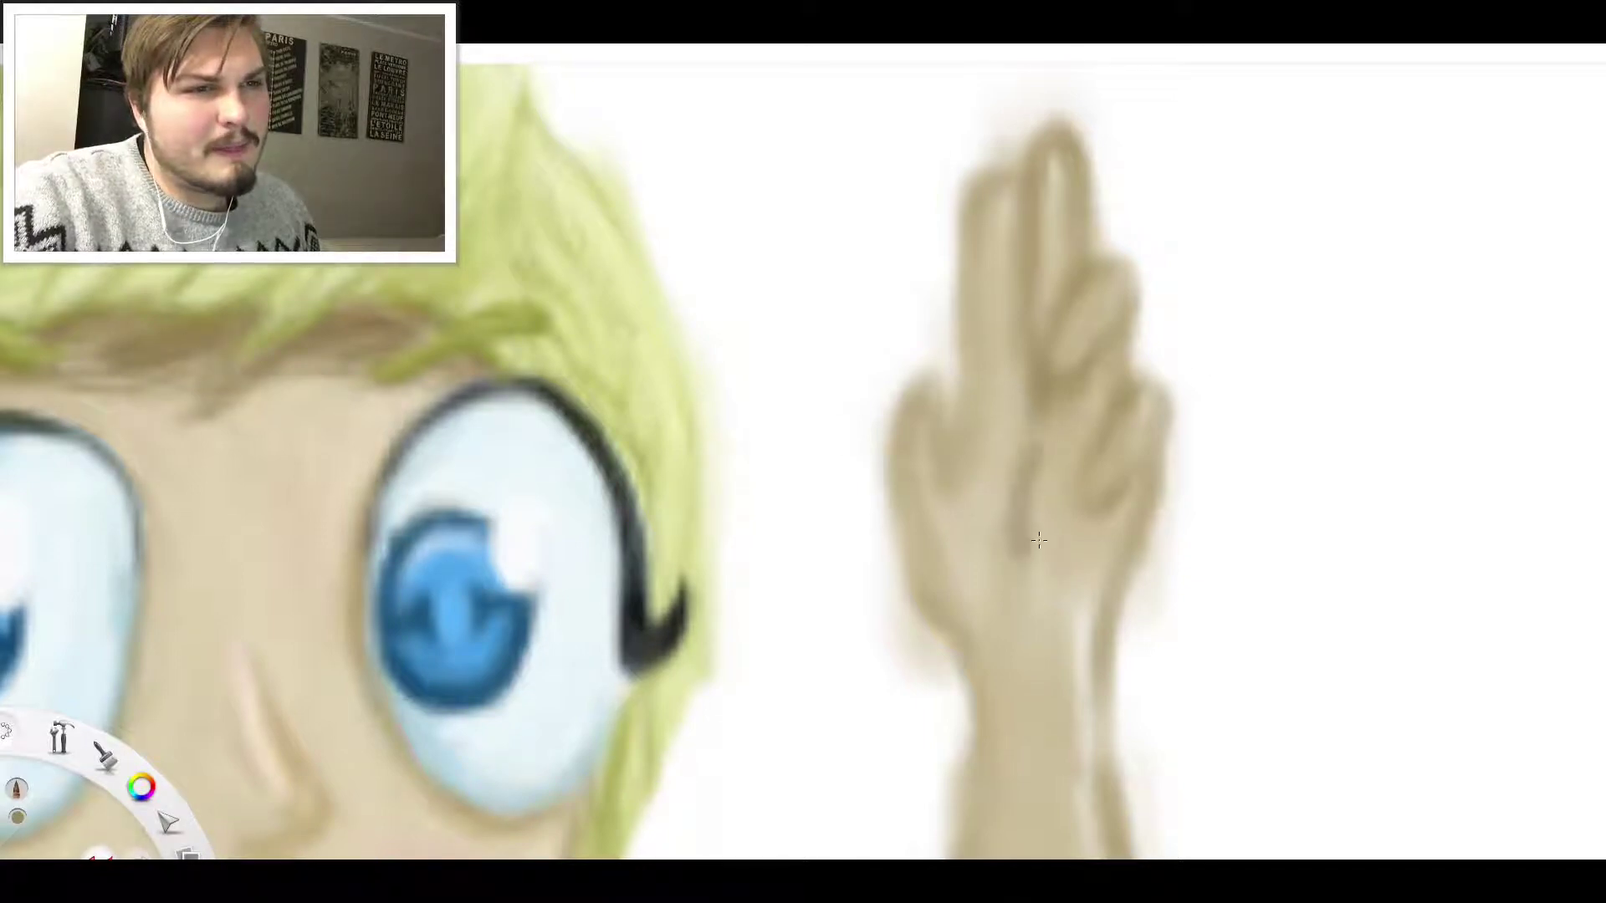
# Darken the crease running up the raised palm and shade the outer edge of the long finger nearest the face
pyautogui.moveTo(1009, 504)
pyautogui.mouseDown()
pyautogui.moveTo(1045, 428)
pyautogui.moveTo(1034, 378)
pyautogui.mouseUp()
pyautogui.scroll(-5, 1106, 275)
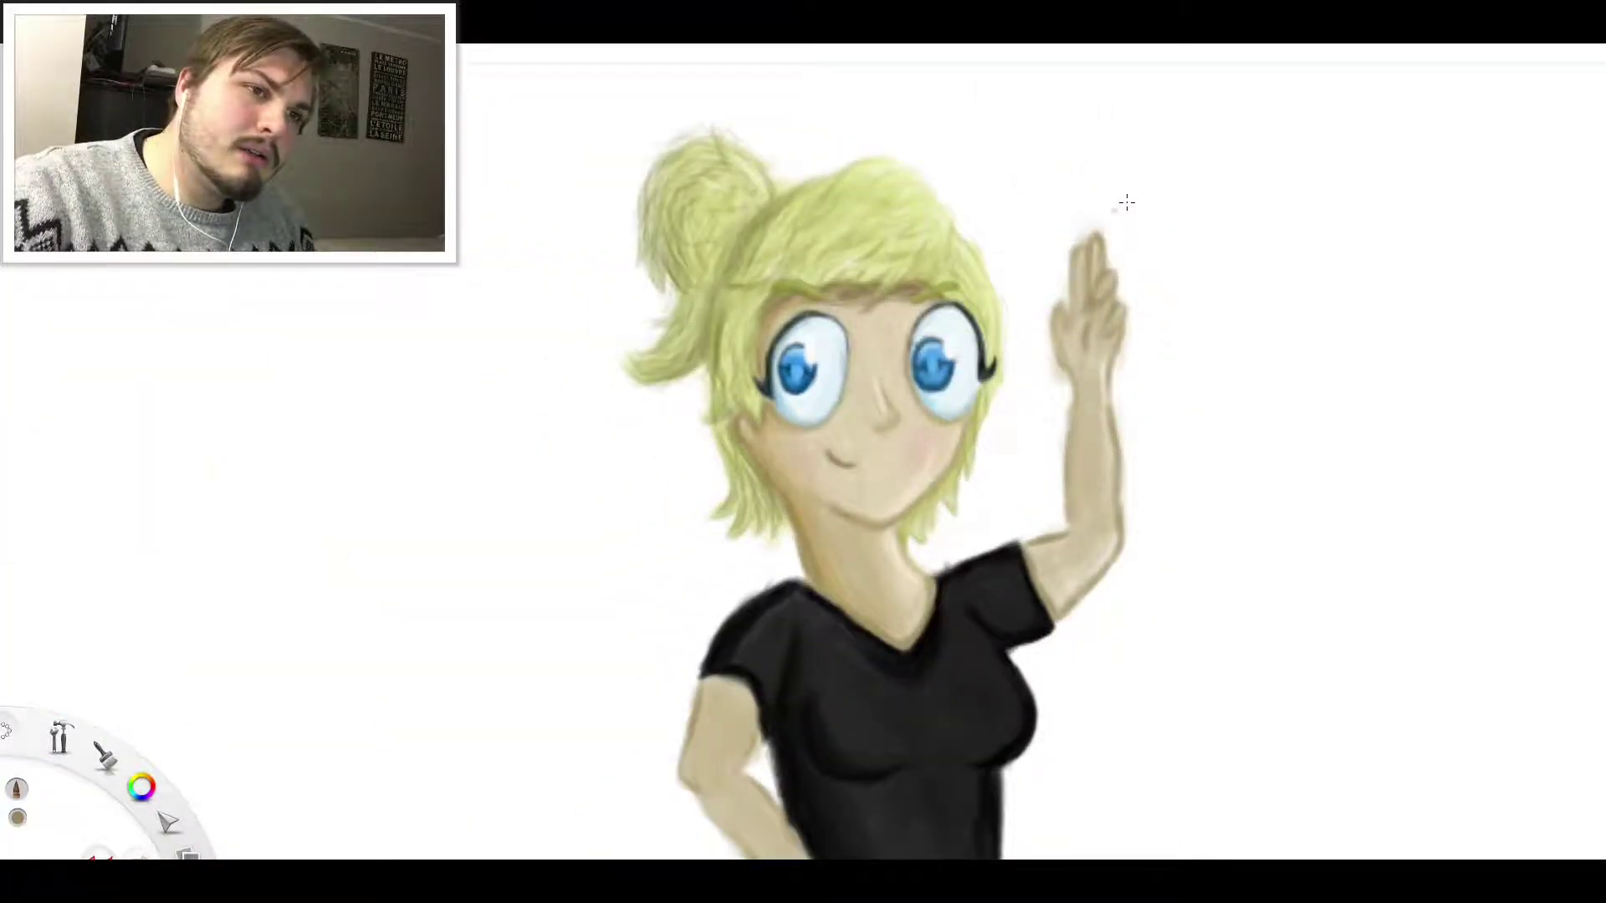
pyautogui.scroll(5, 1121, 205)
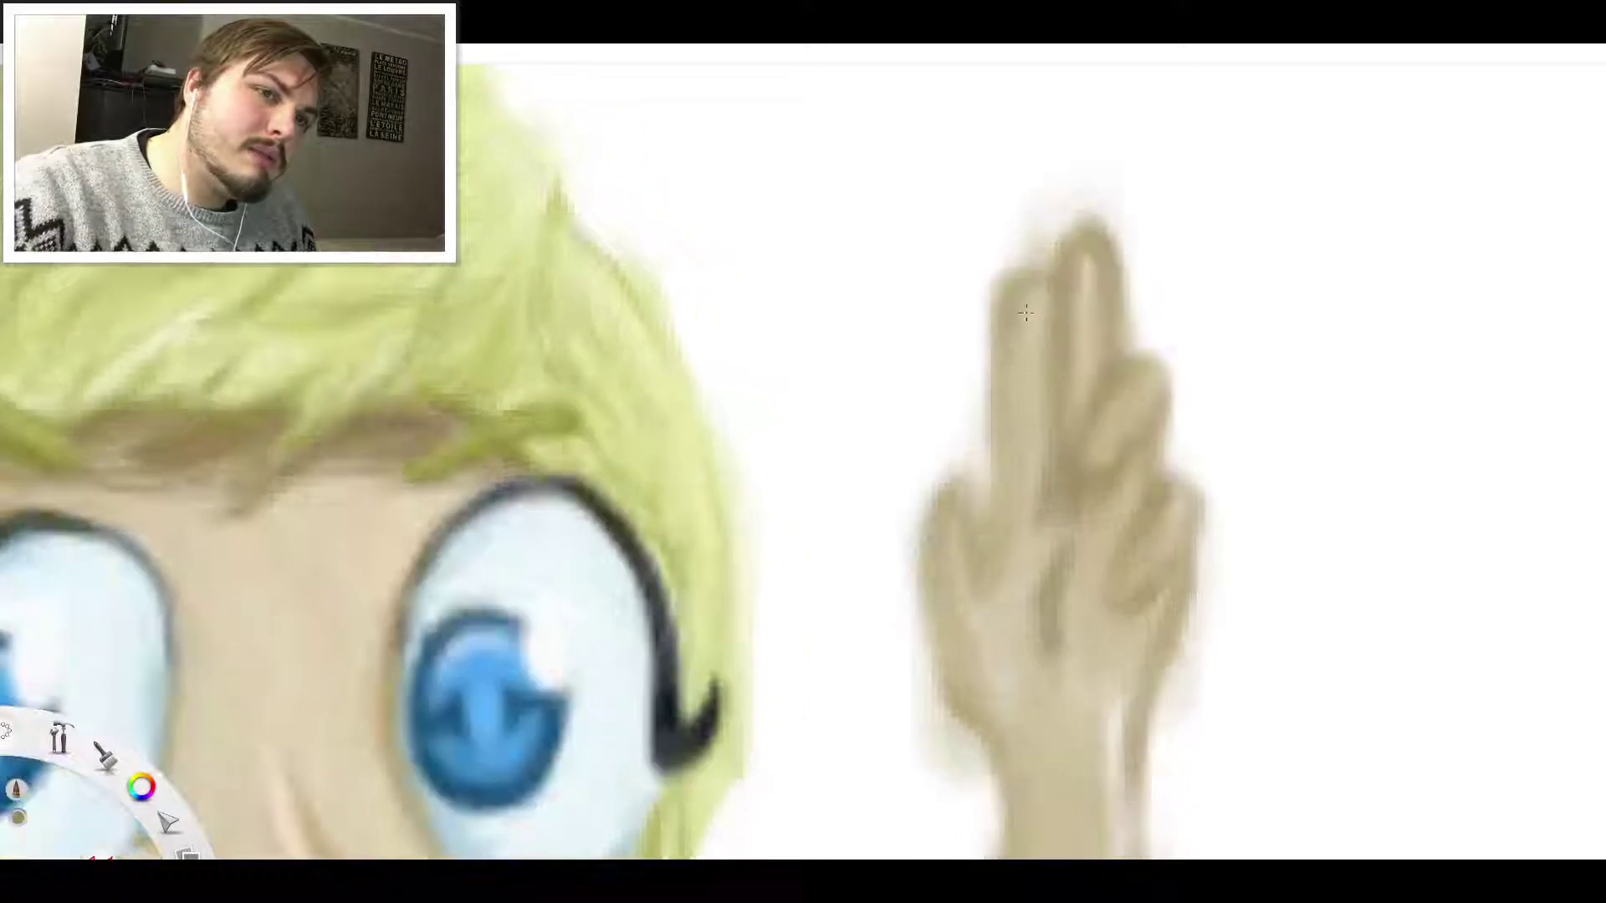
pyautogui.moveTo(1026, 315); pyautogui.dragTo(1026, 417)
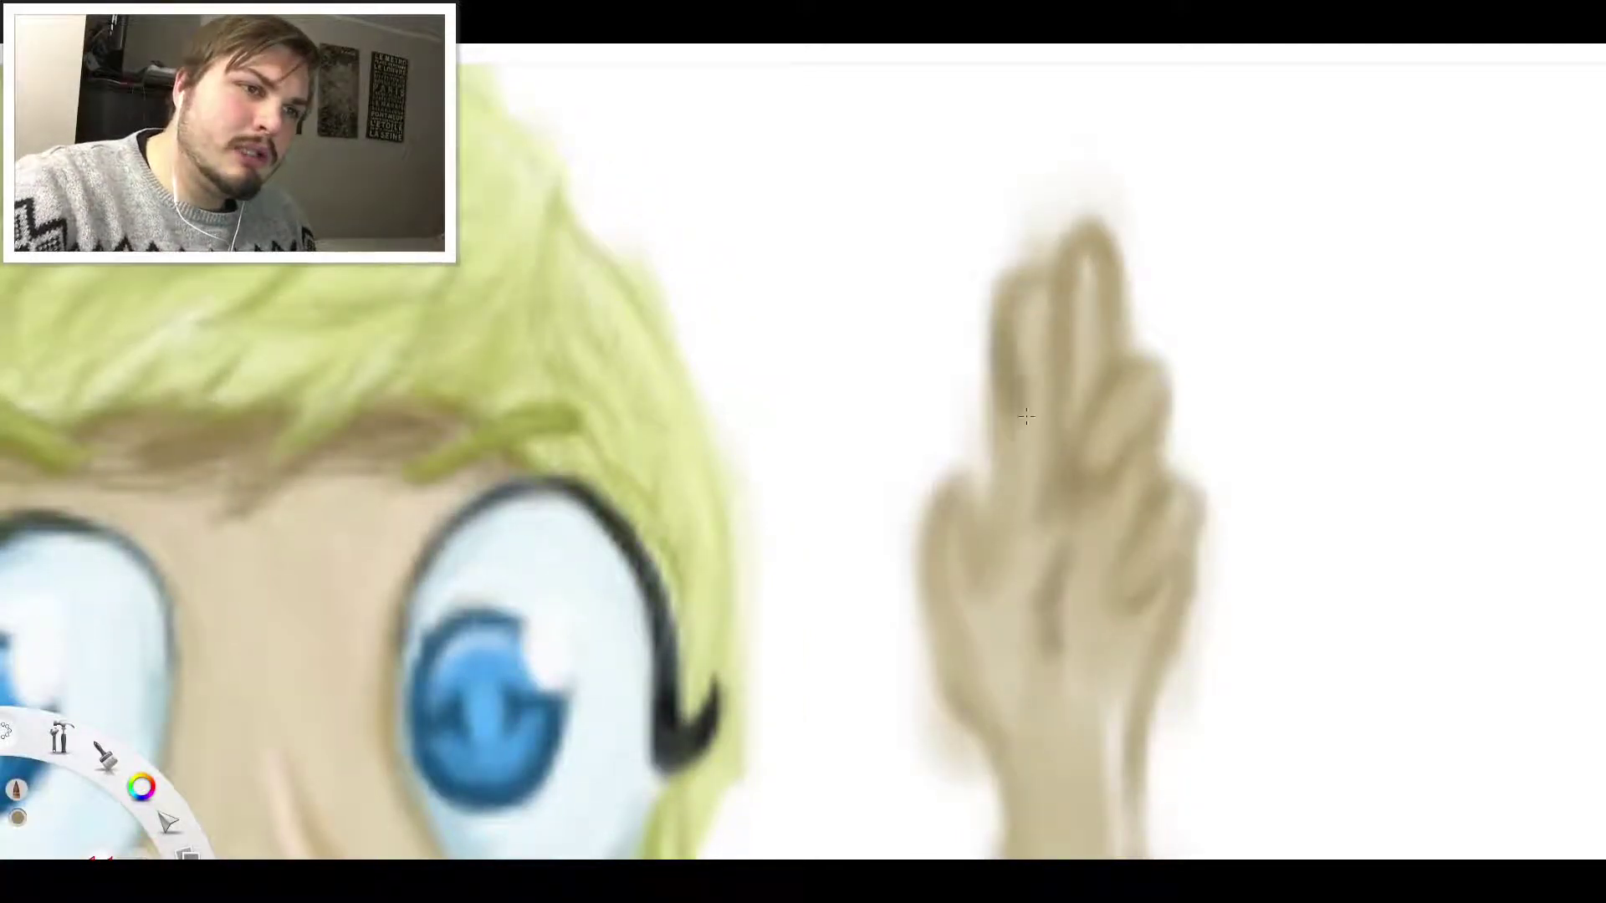
pyautogui.moveTo(1004, 362); pyautogui.dragTo(1001, 414)
# Erase the outer edge of the long finger nearest the face and clear the gap between it and the thumb
pyautogui.press('e')
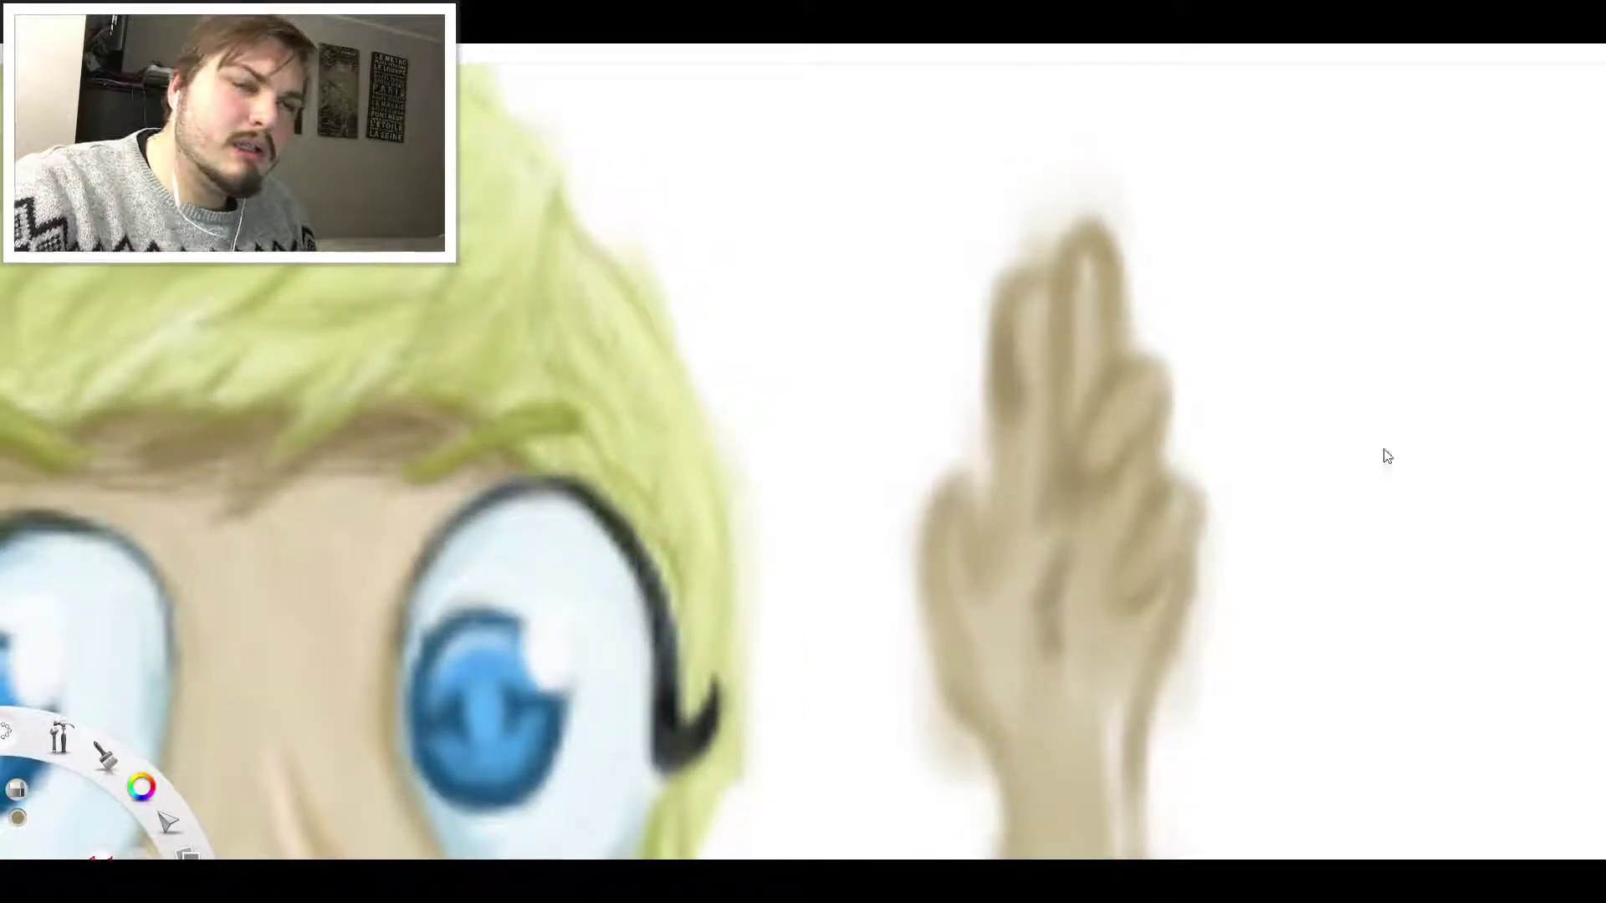
pyautogui.moveTo(985, 314)
pyautogui.mouseDown()
pyautogui.moveTo(974, 435)
pyautogui.moveTo(988, 259)
pyautogui.mouseUp()
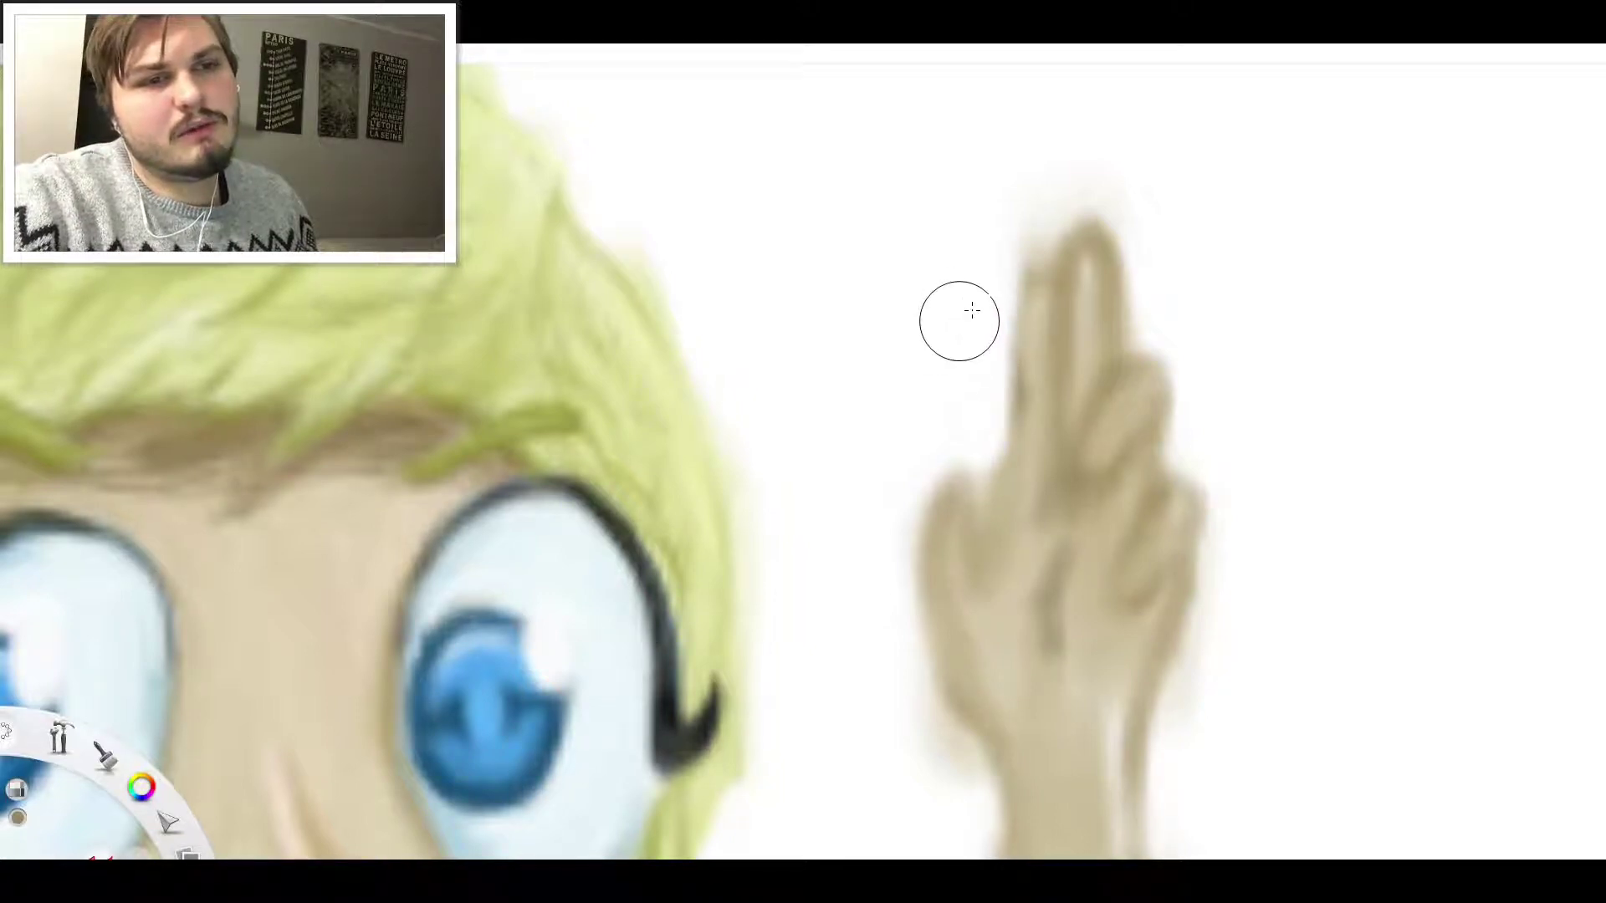
pyautogui.moveTo(1012, 237)
pyautogui.mouseDown()
pyautogui.moveTo(1084, 308)
pyautogui.moveTo(1175, 444)
pyautogui.moveTo(1106, 463)
pyautogui.moveTo(1103, 533)
pyautogui.mouseUp()
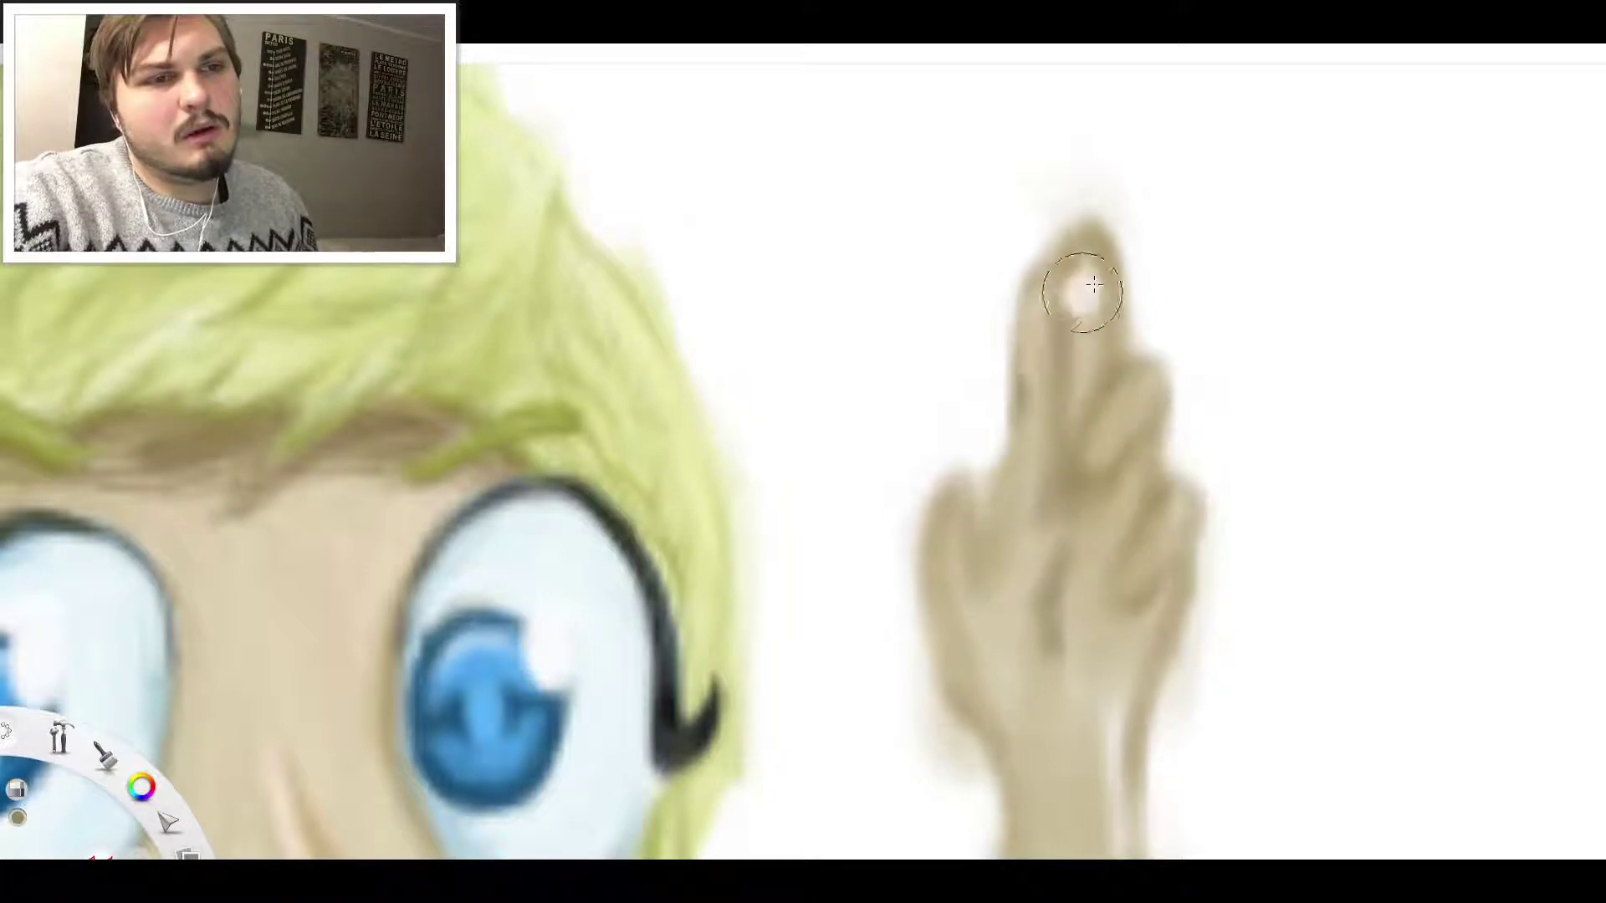
pyautogui.moveTo(1018, 423)
pyautogui.mouseDown()
pyautogui.moveTo(1009, 495)
pyautogui.moveTo(1016, 334)
pyautogui.mouseUp()
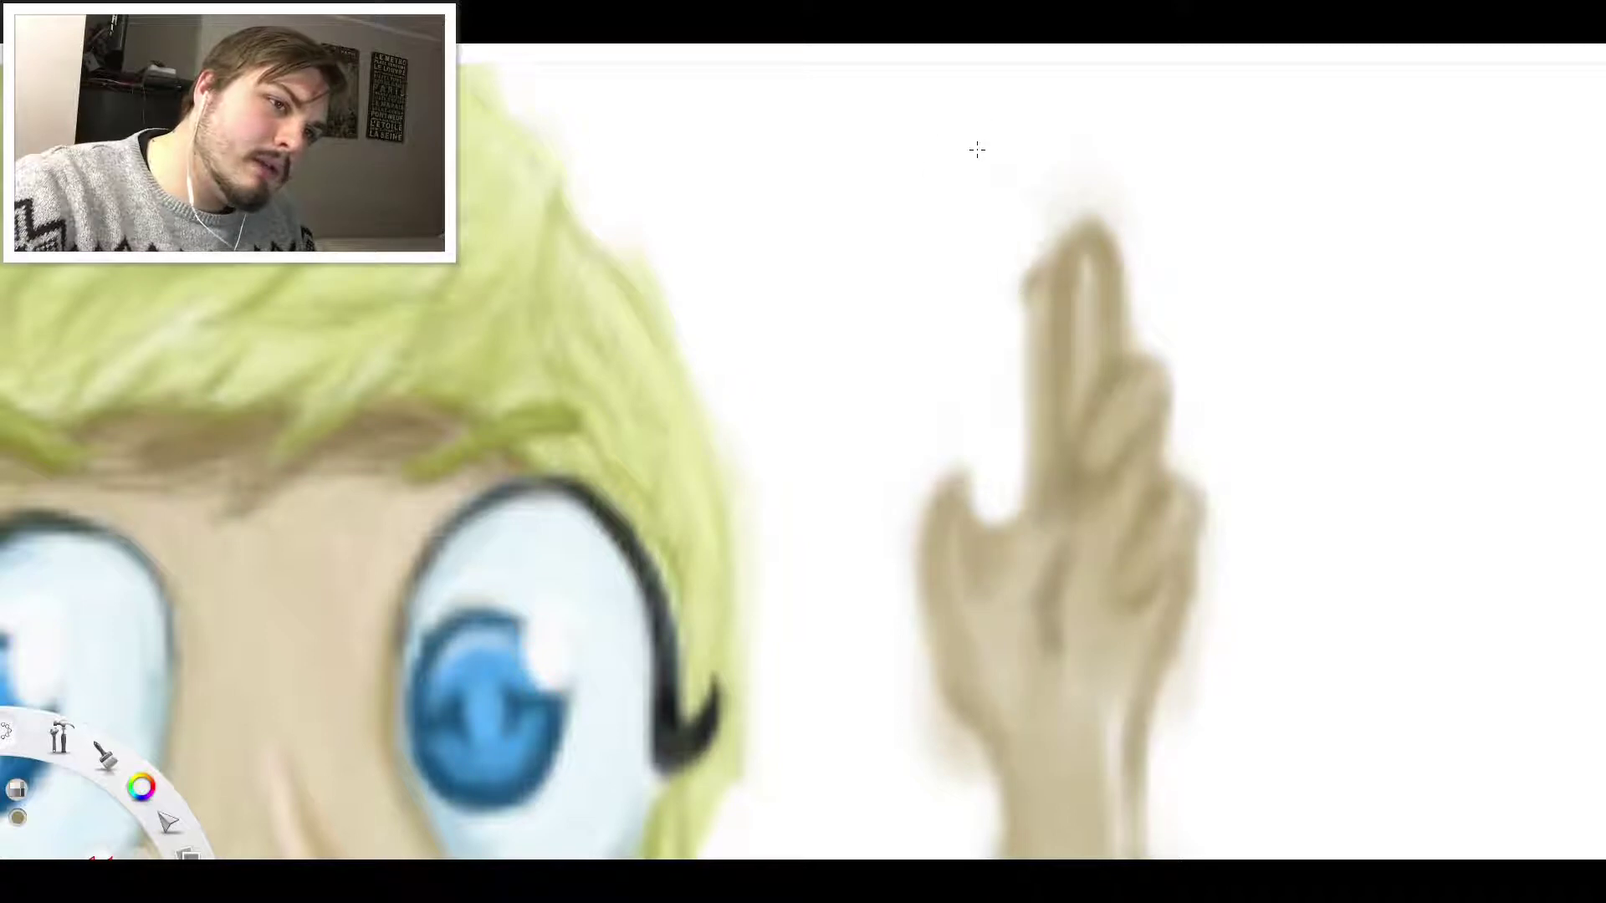
# Repaint the trimmed finger's darker outer edge and fill the long fingers with a sampled lighter skin tone
pyautogui.press('b')
pyautogui.moveTo(1008, 451)
pyautogui.mouseDown()
pyautogui.moveTo(1024, 514)
pyautogui.moveTo(1008, 410)
pyautogui.moveTo(1035, 408)
pyautogui.moveTo(1022, 318)
pyautogui.moveTo(1029, 431)
pyautogui.moveTo(1013, 292)
pyautogui.moveTo(1029, 311)
pyautogui.moveTo(1013, 456)
pyautogui.mouseUp()
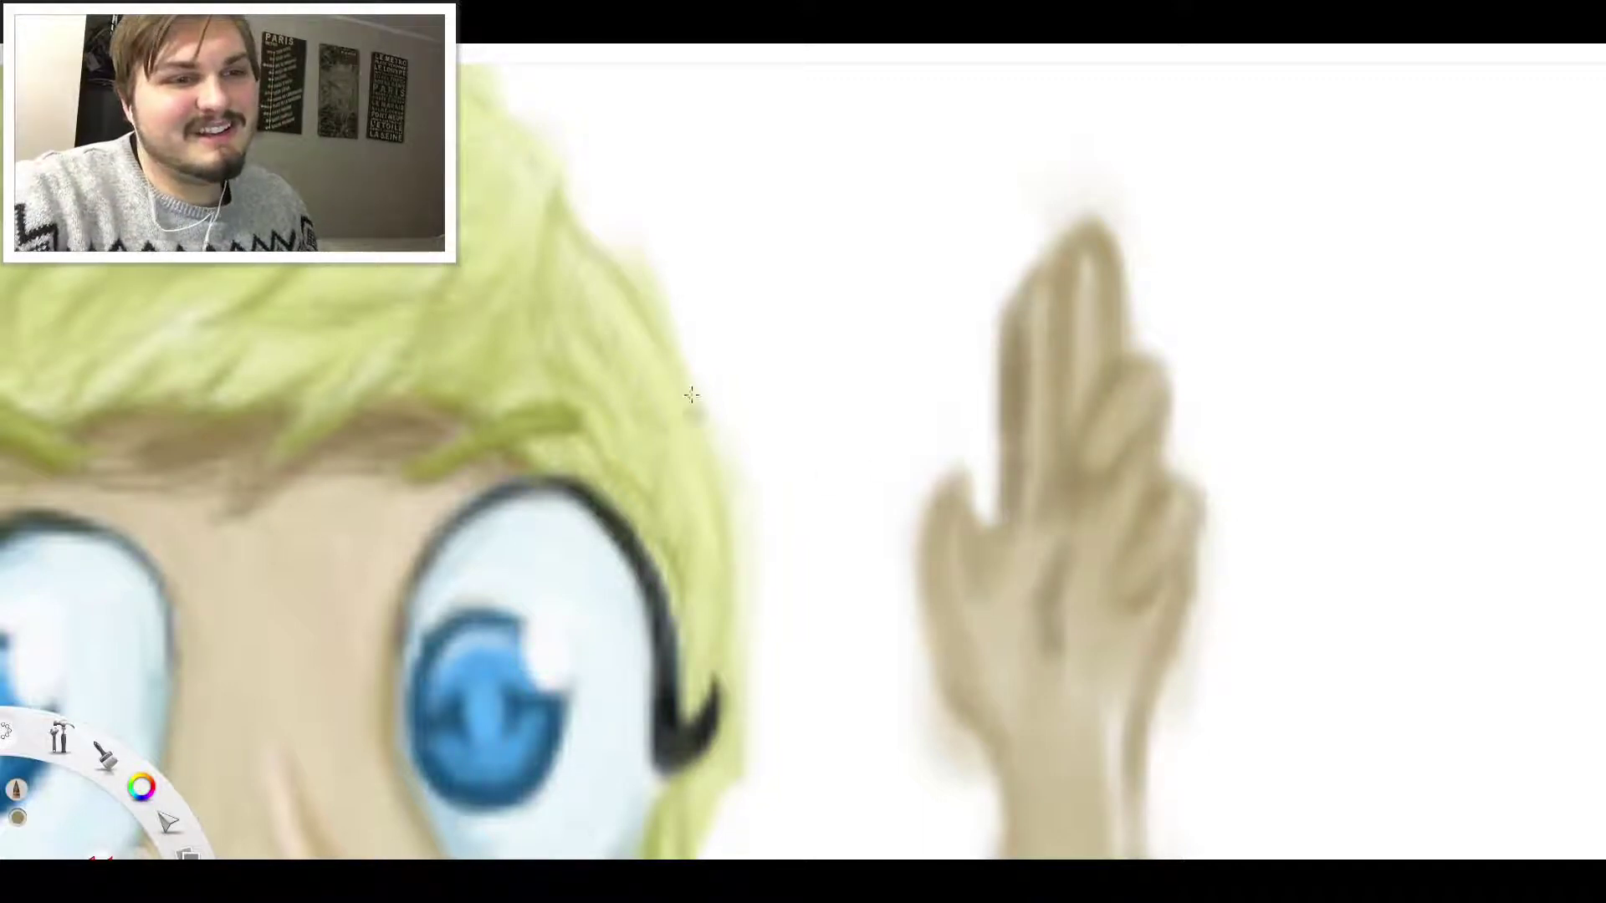
pyautogui.press('i')
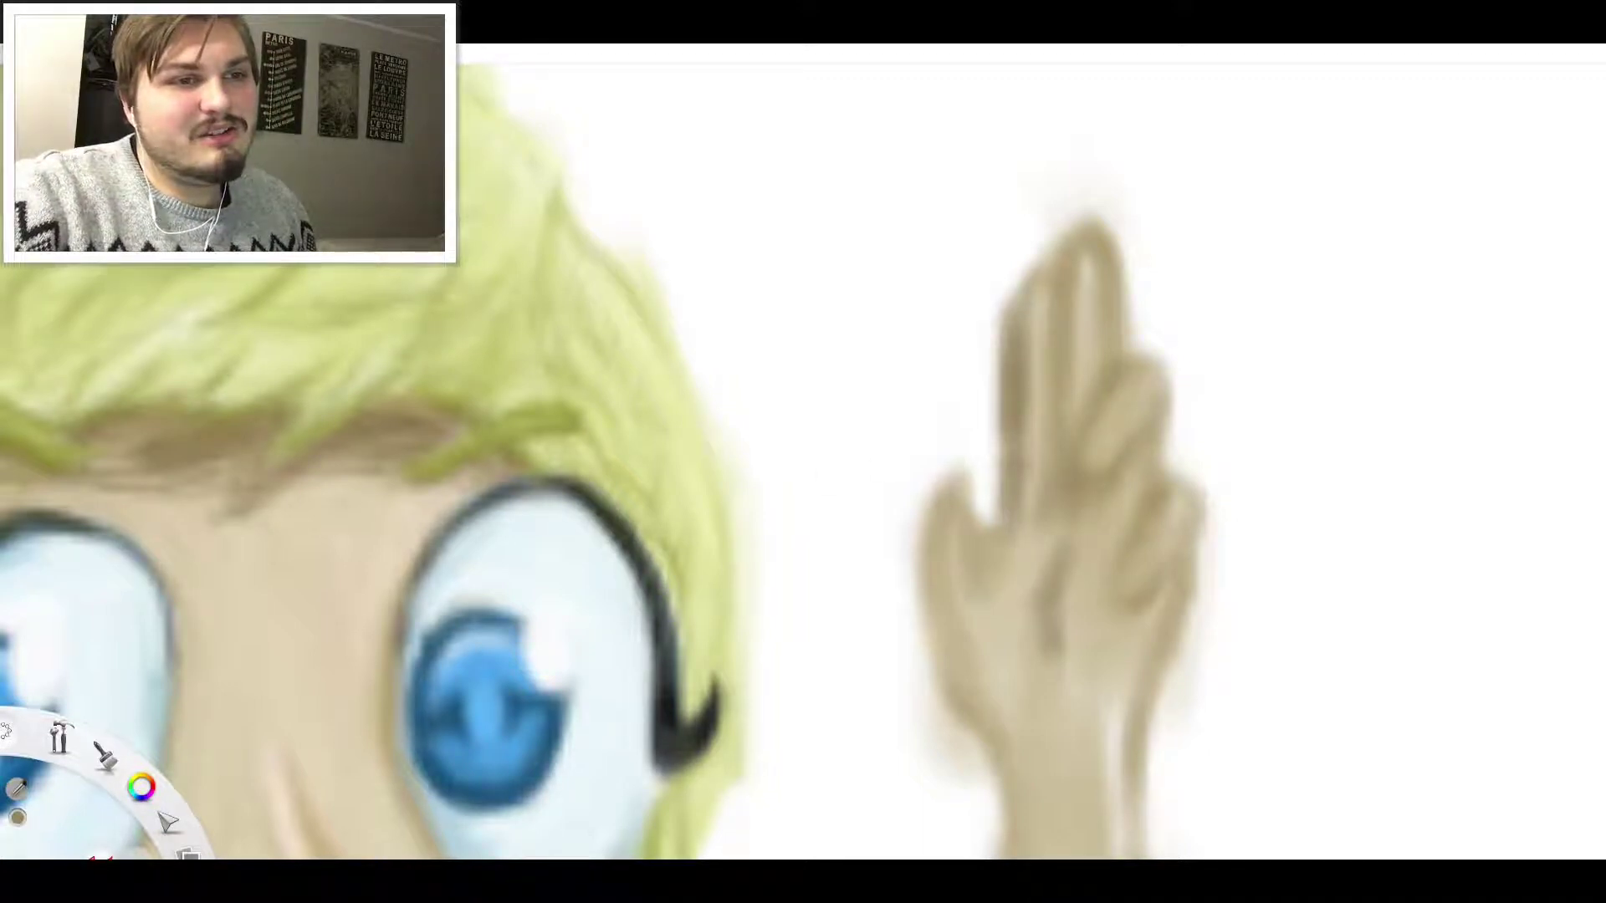
pyautogui.moveTo(1039, 518); pyautogui.dragTo(1042, 440)
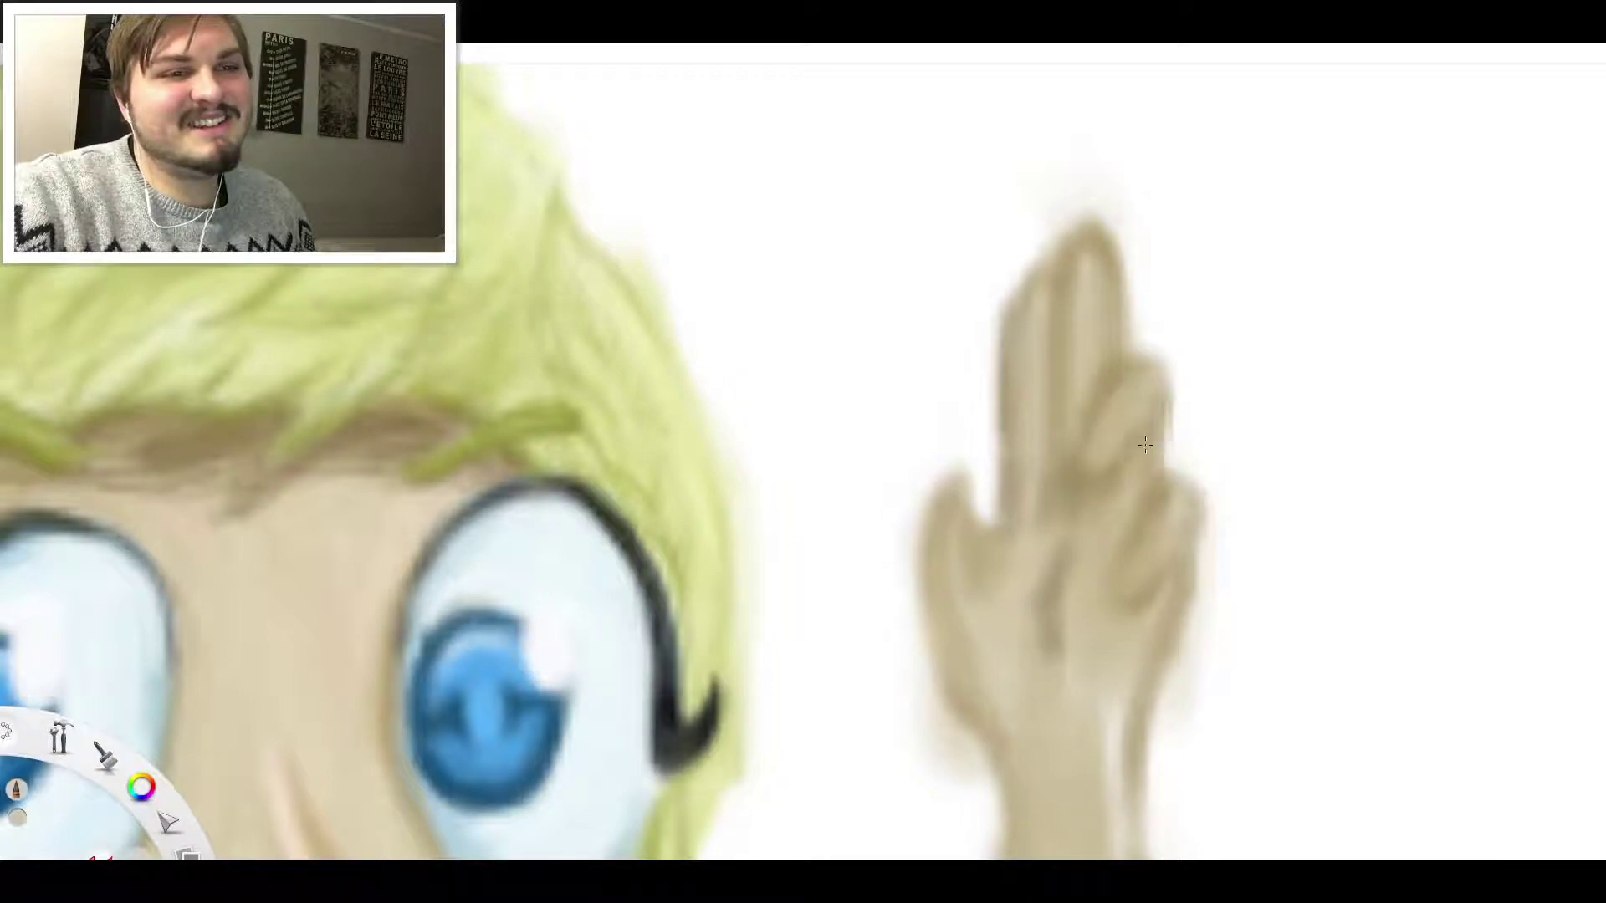
# Paint the light skin tone over the raised hand's thumb and the remaining white gap at the outer wrist
pyautogui.scroll(-6, 1146, 445)
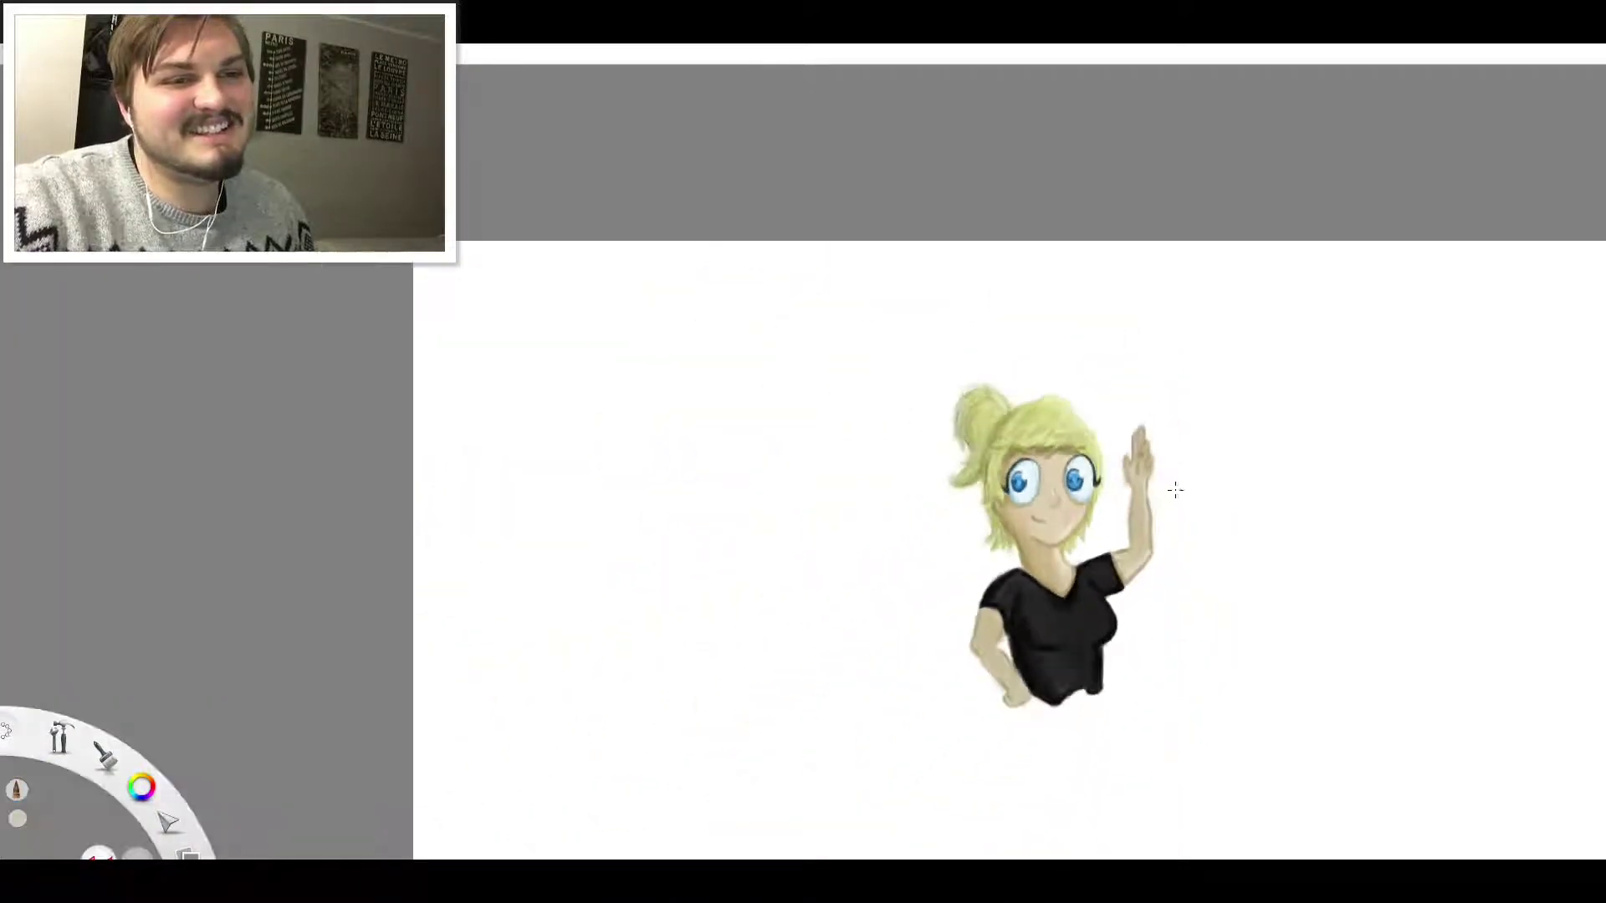
pyautogui.scroll(8, 1175, 491)
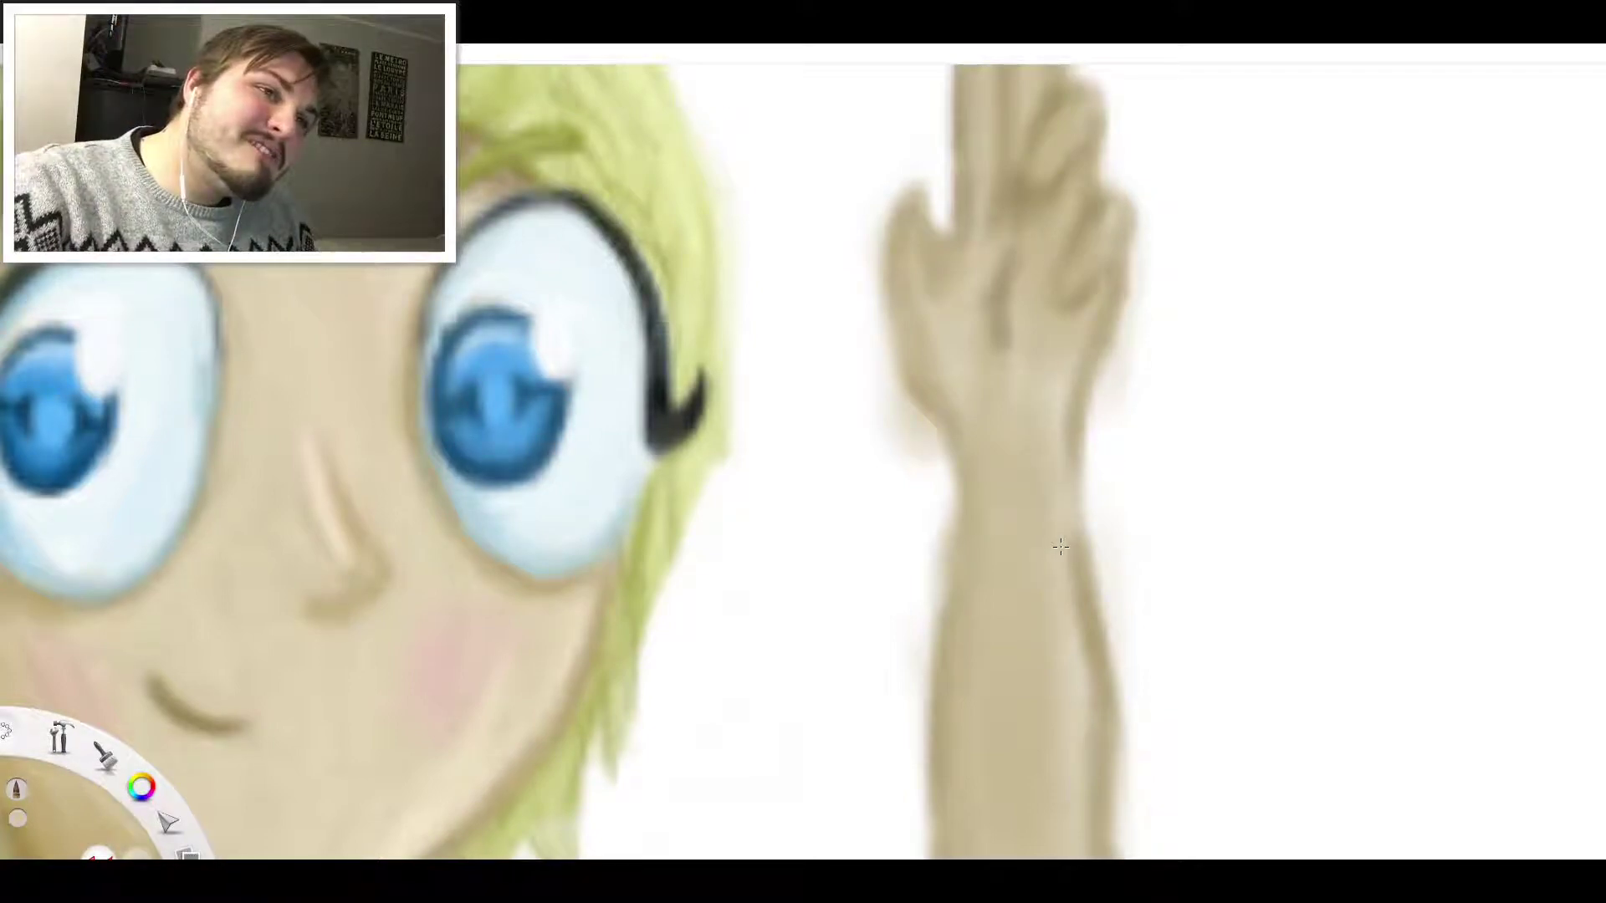
pyautogui.scroll(4, 885, 203)
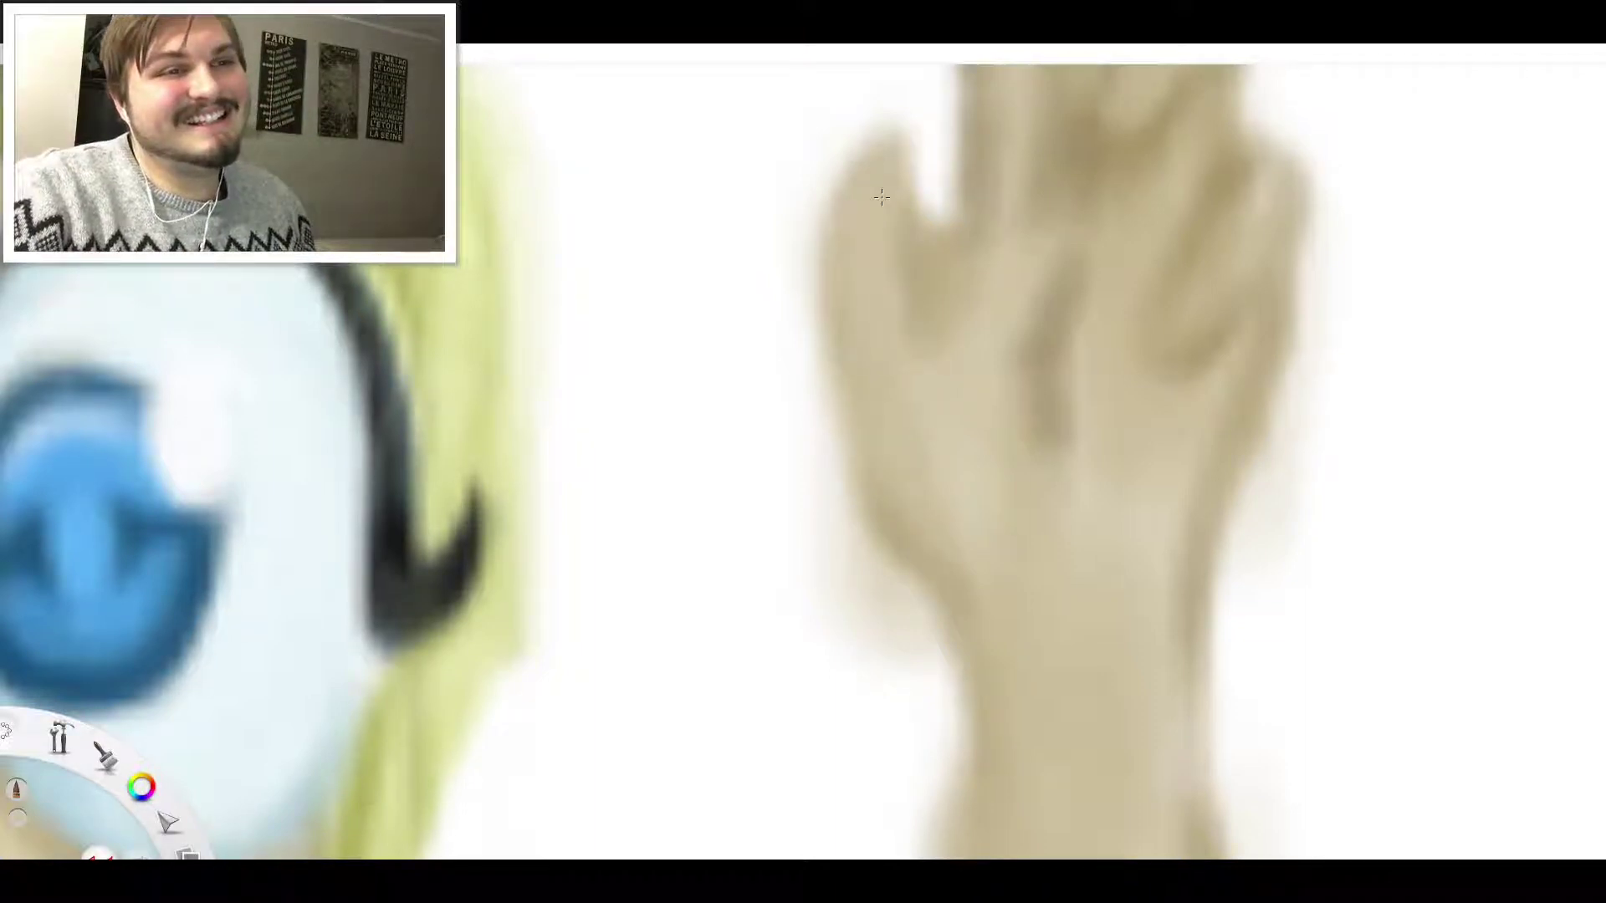
pyautogui.scroll(-5, 905, 248)
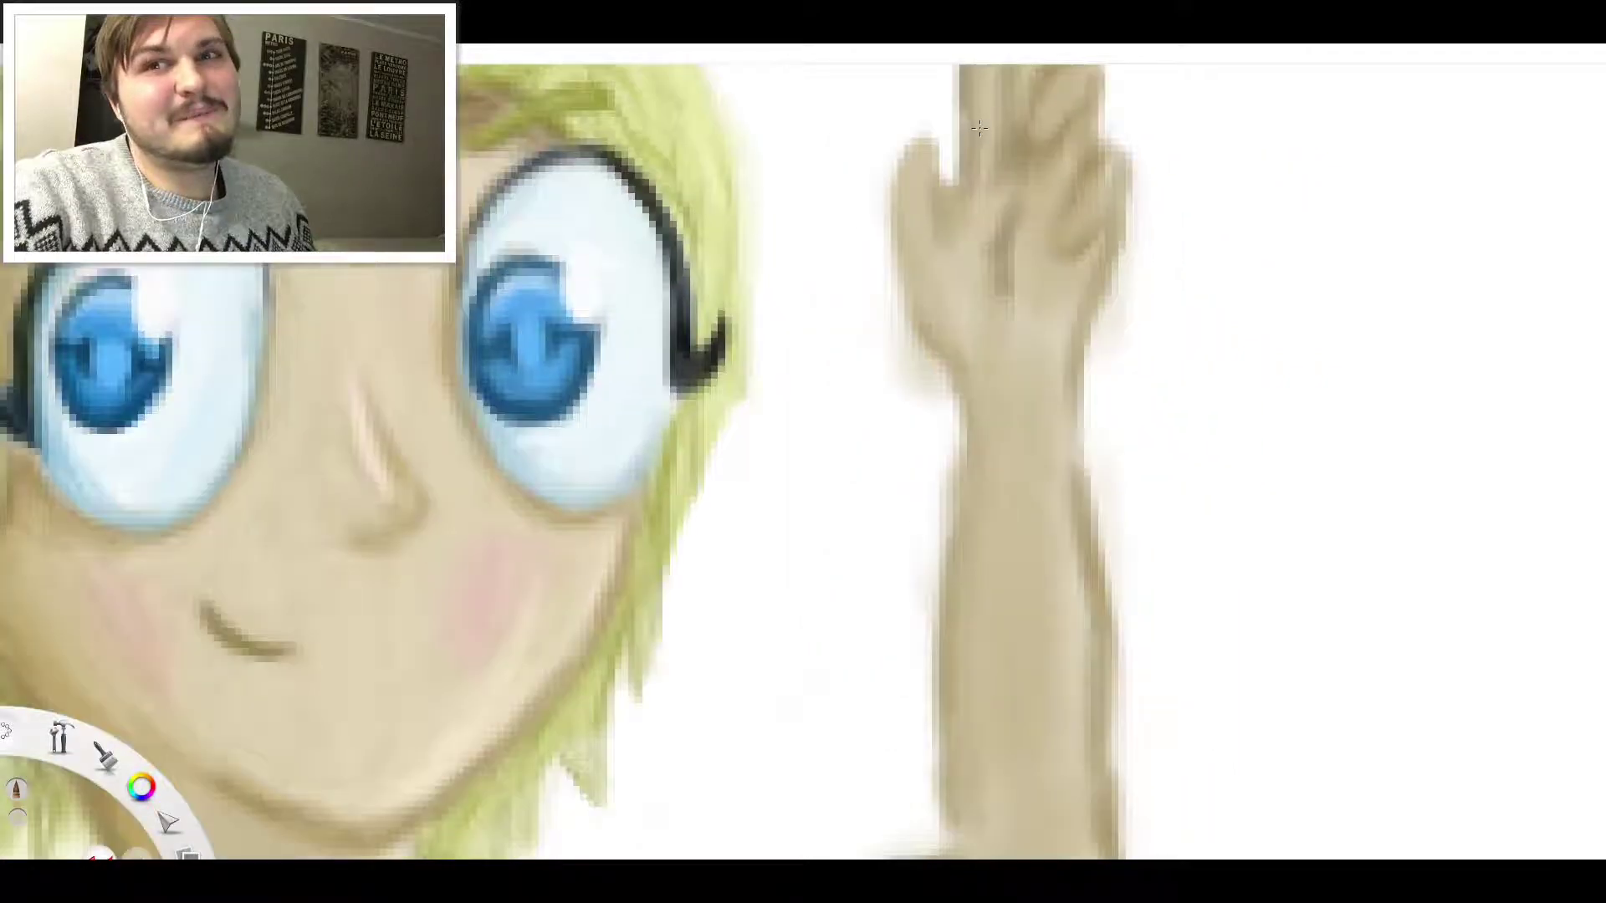
pyautogui.scroll(5, 992, 163)
pyautogui.scroll(-5, 992, 162)
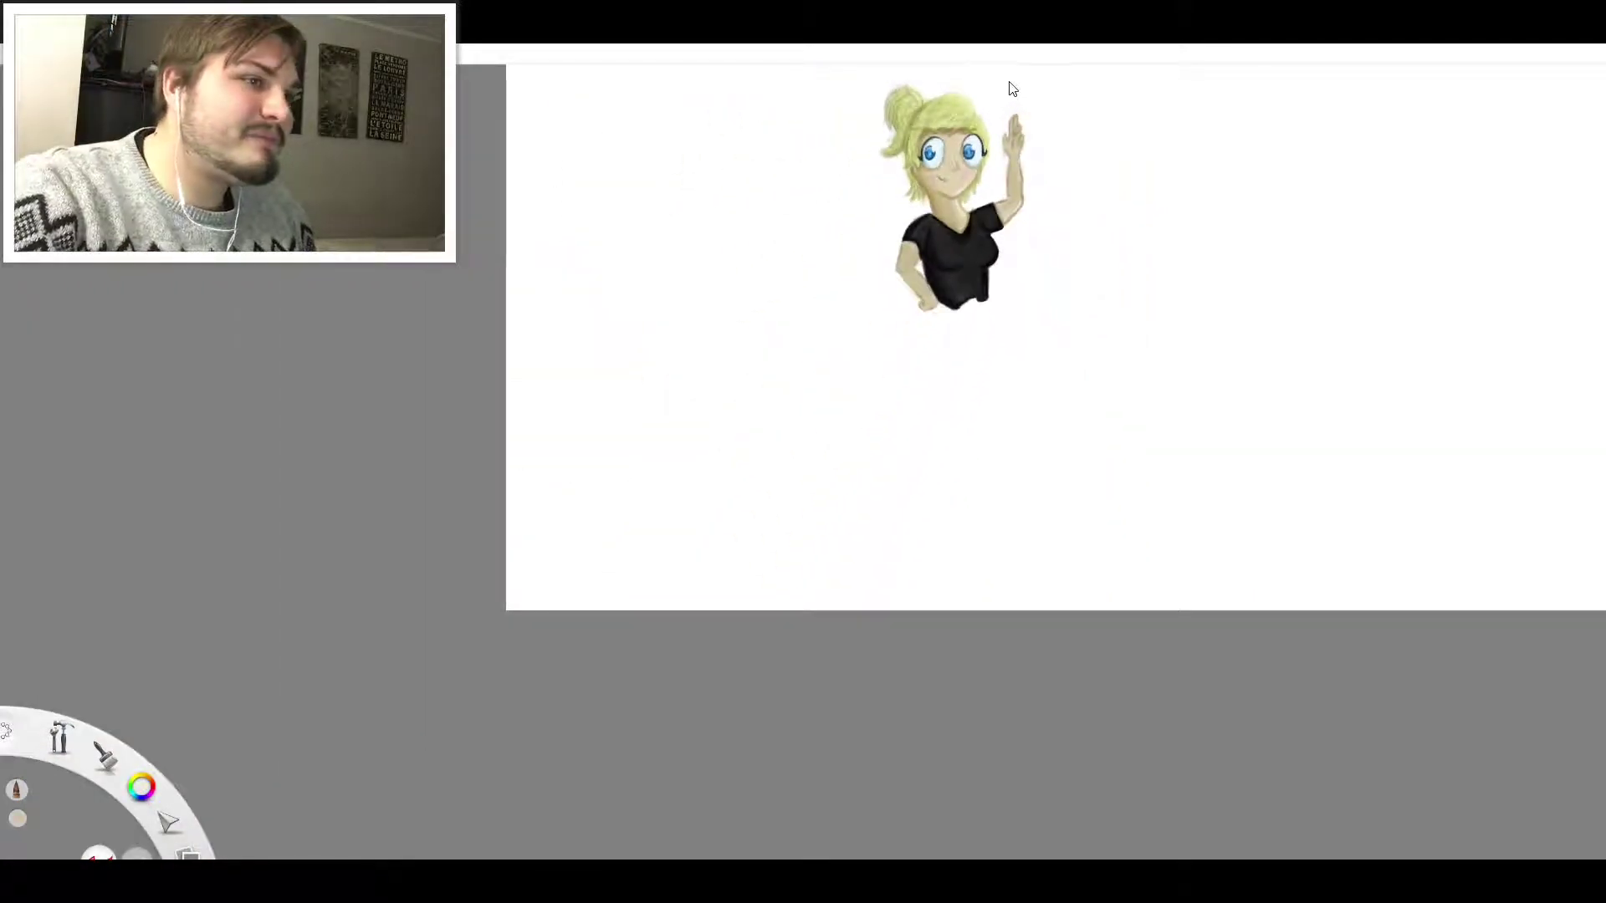
# Sample a darker skin tone and shade the outer edge of the raised hand's thumb down to the palm
pyautogui.scroll(5, 1029, 104)
pyautogui.scroll(1, 1029, 114)
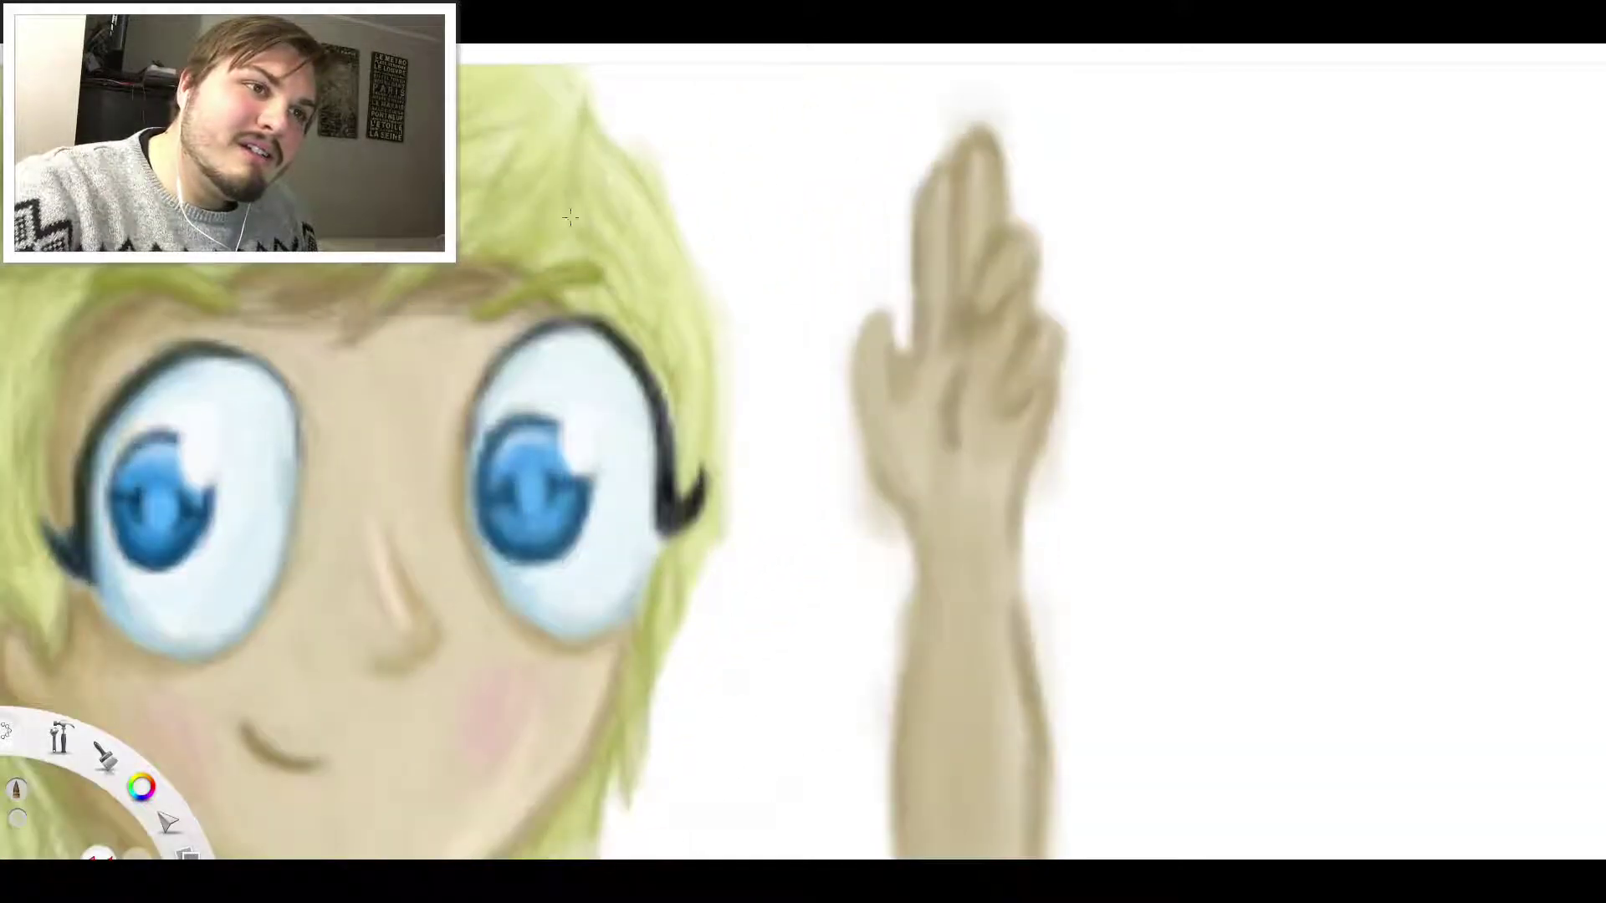
pyautogui.press('alt')
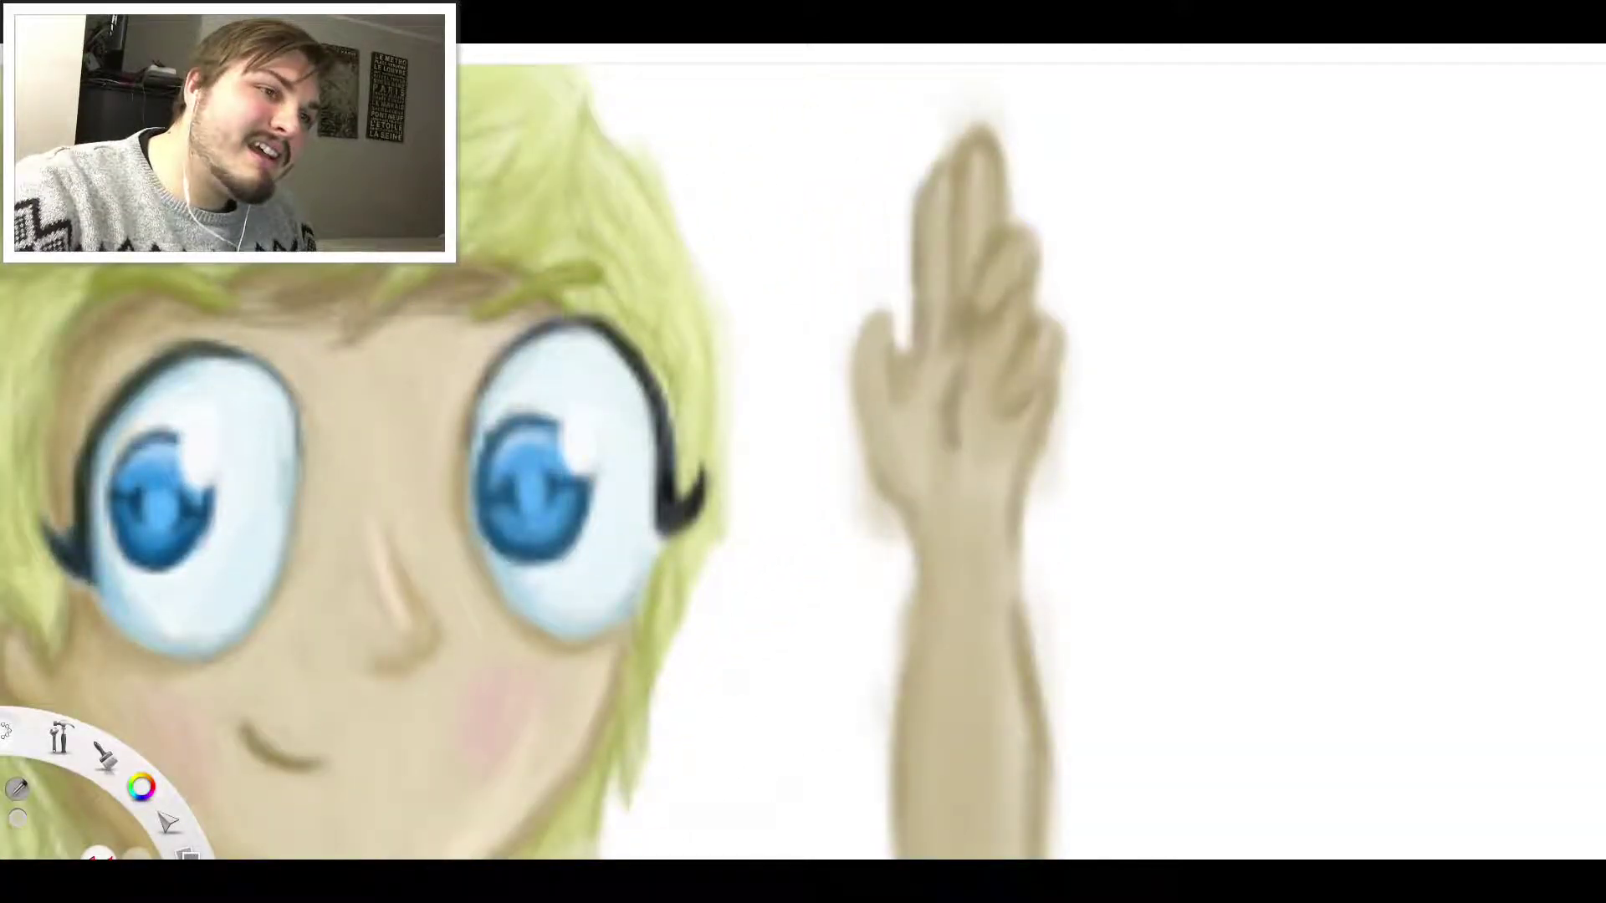
pyautogui.keyDown('alt'); pyautogui.click(908, 345); pyautogui.keyUp('alt')
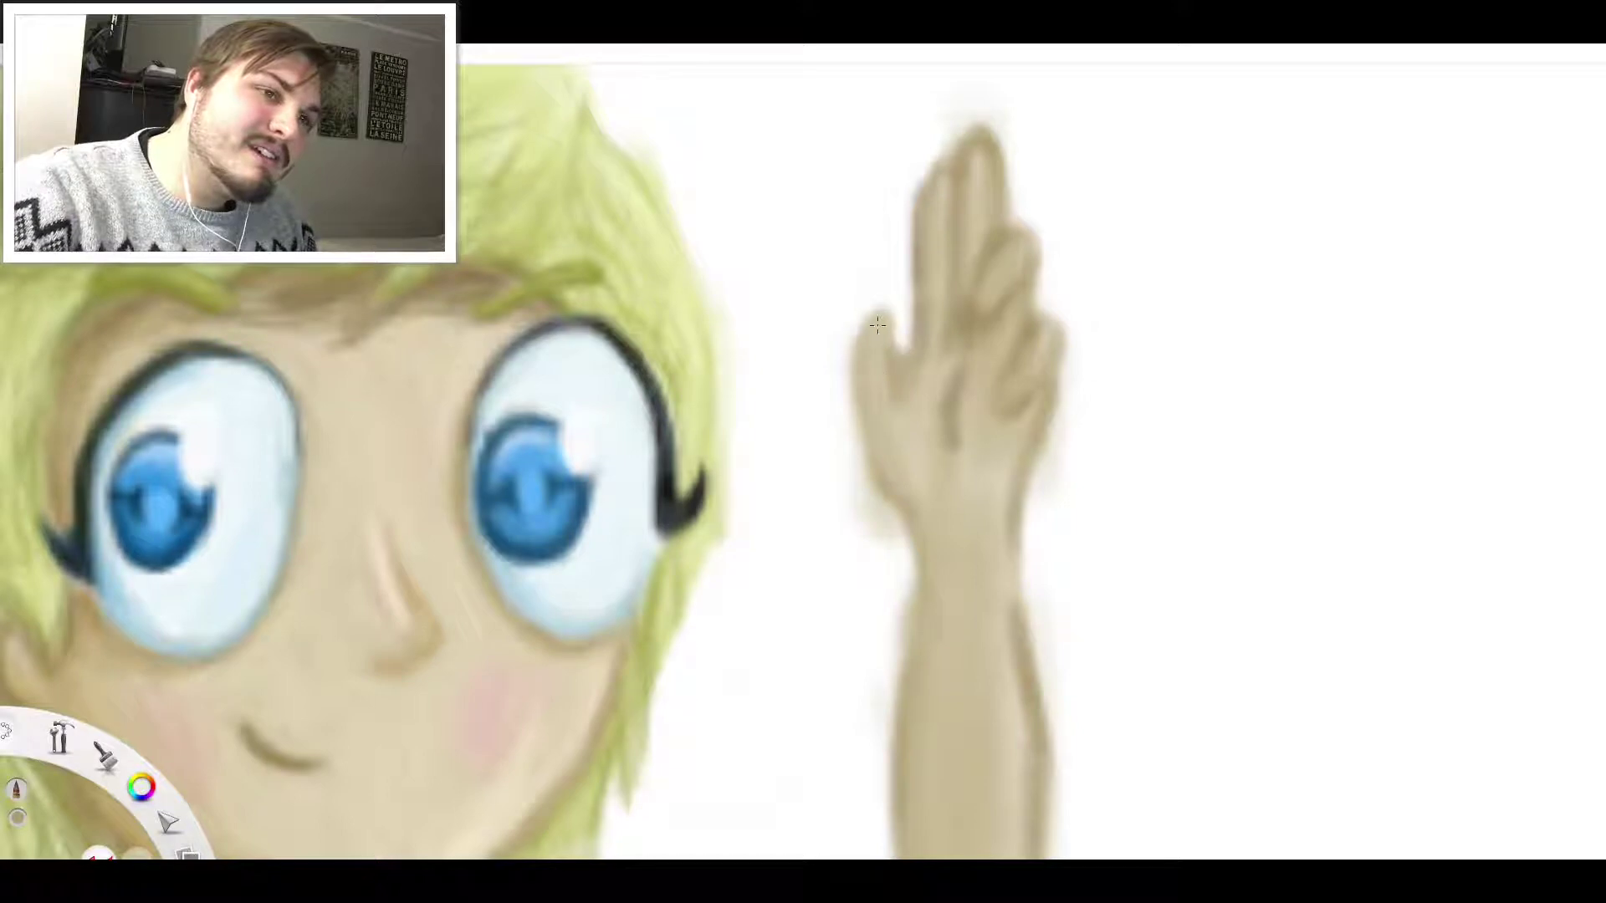
pyautogui.moveTo(877, 325); pyautogui.dragTo(870, 472)
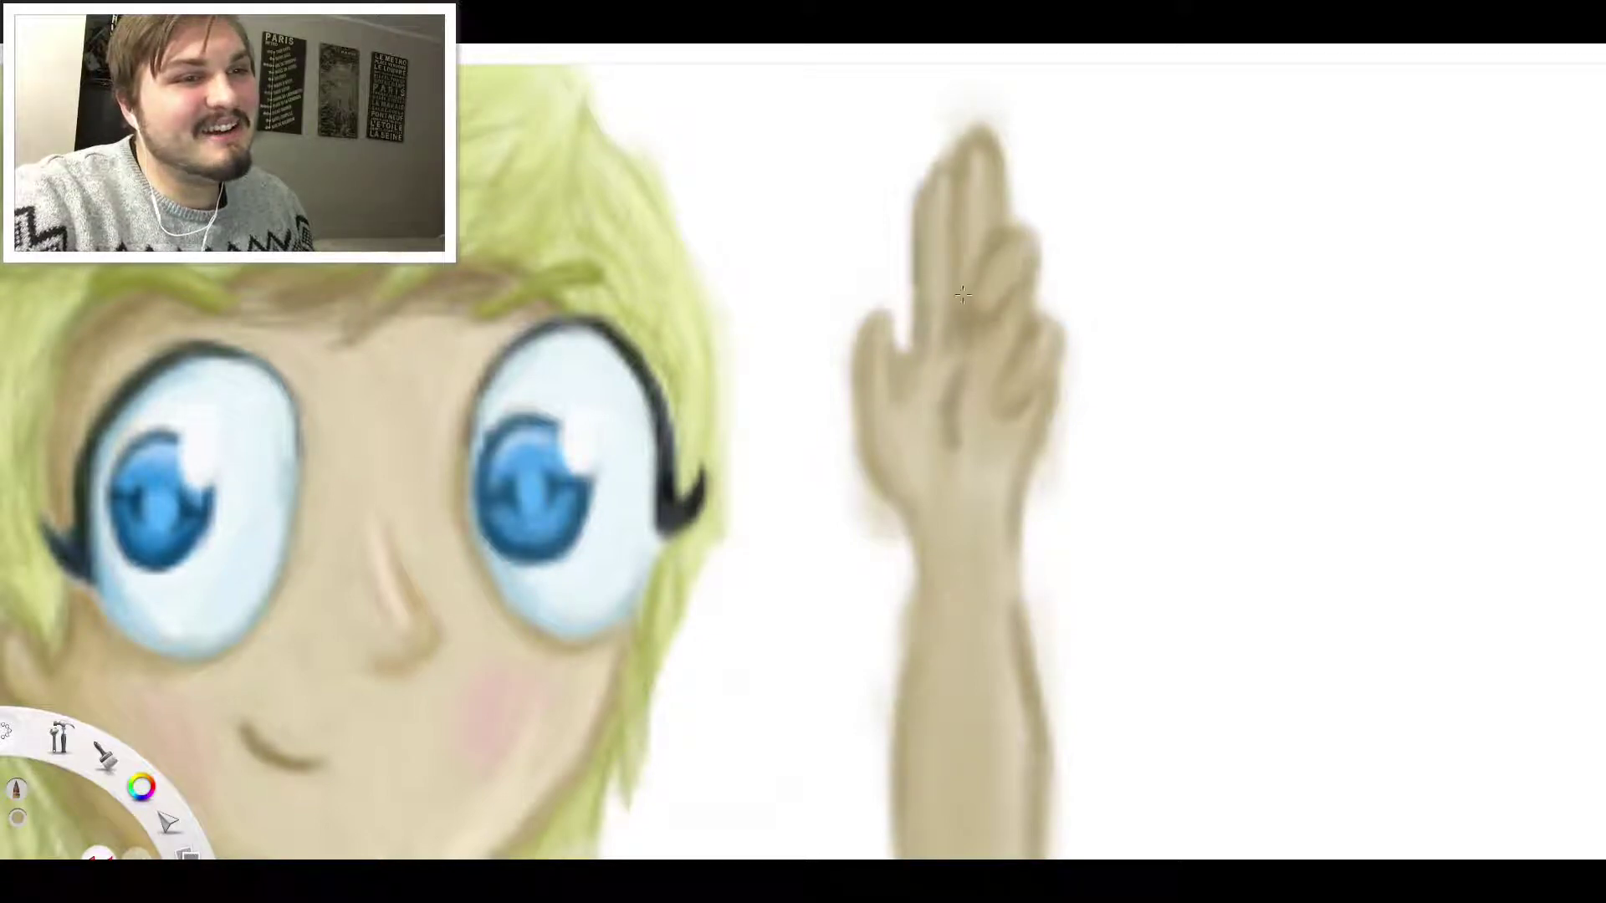
# Paint skin tone over the raised arm's elbow and upper arm, blending the highlights and thinning the dark edges
pyautogui.scroll(-1, 962, 295)
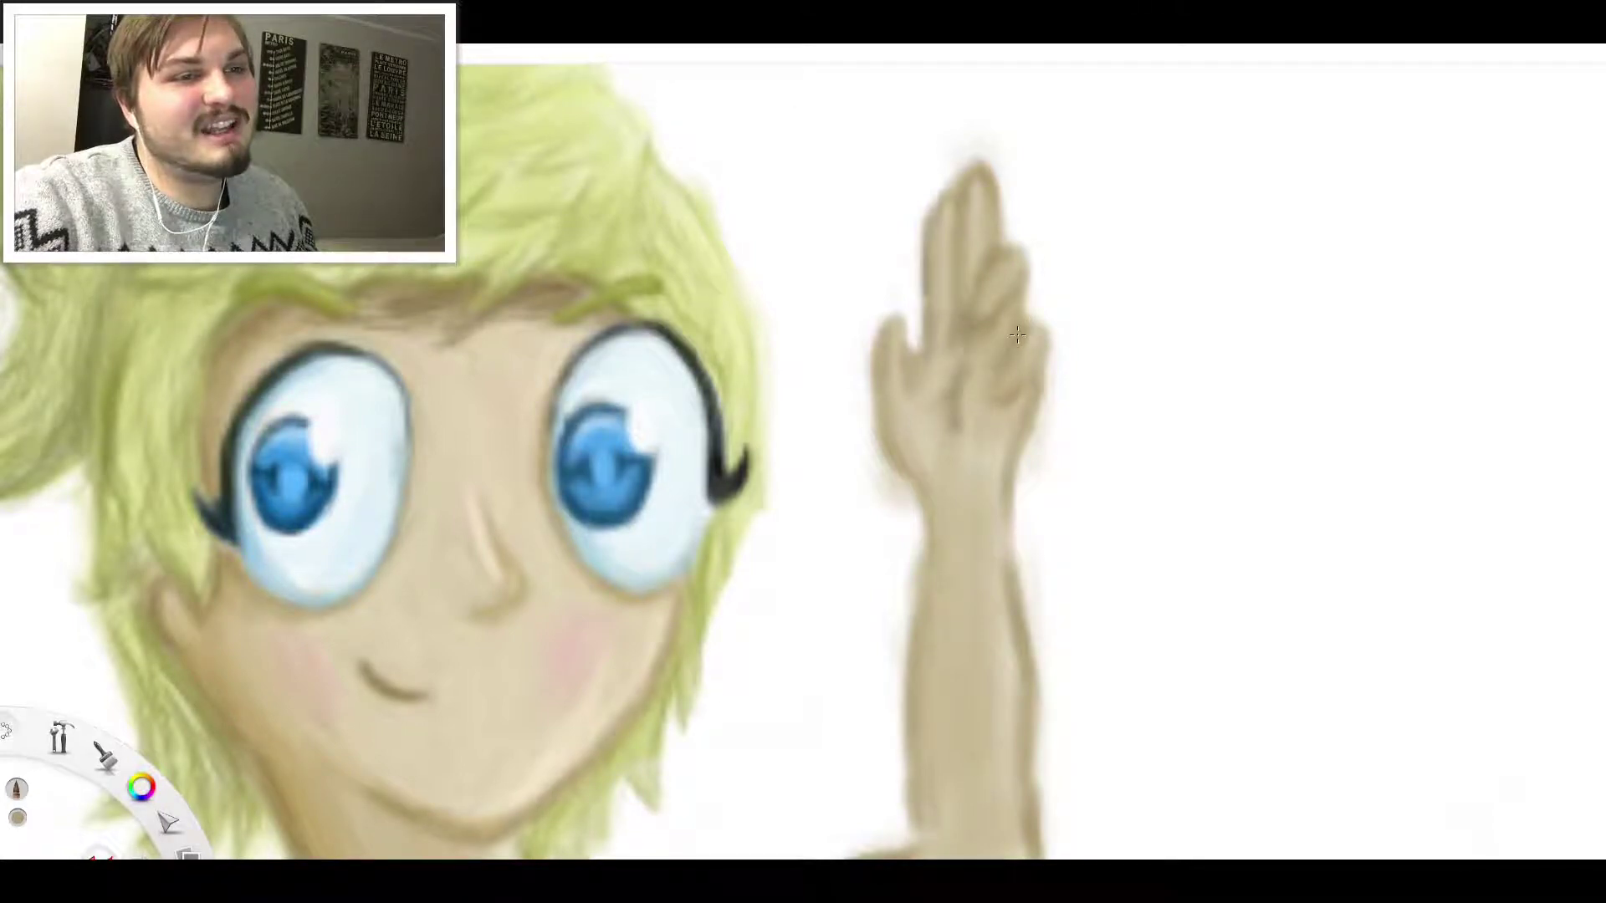
pyautogui.scroll(3, 1040, 244)
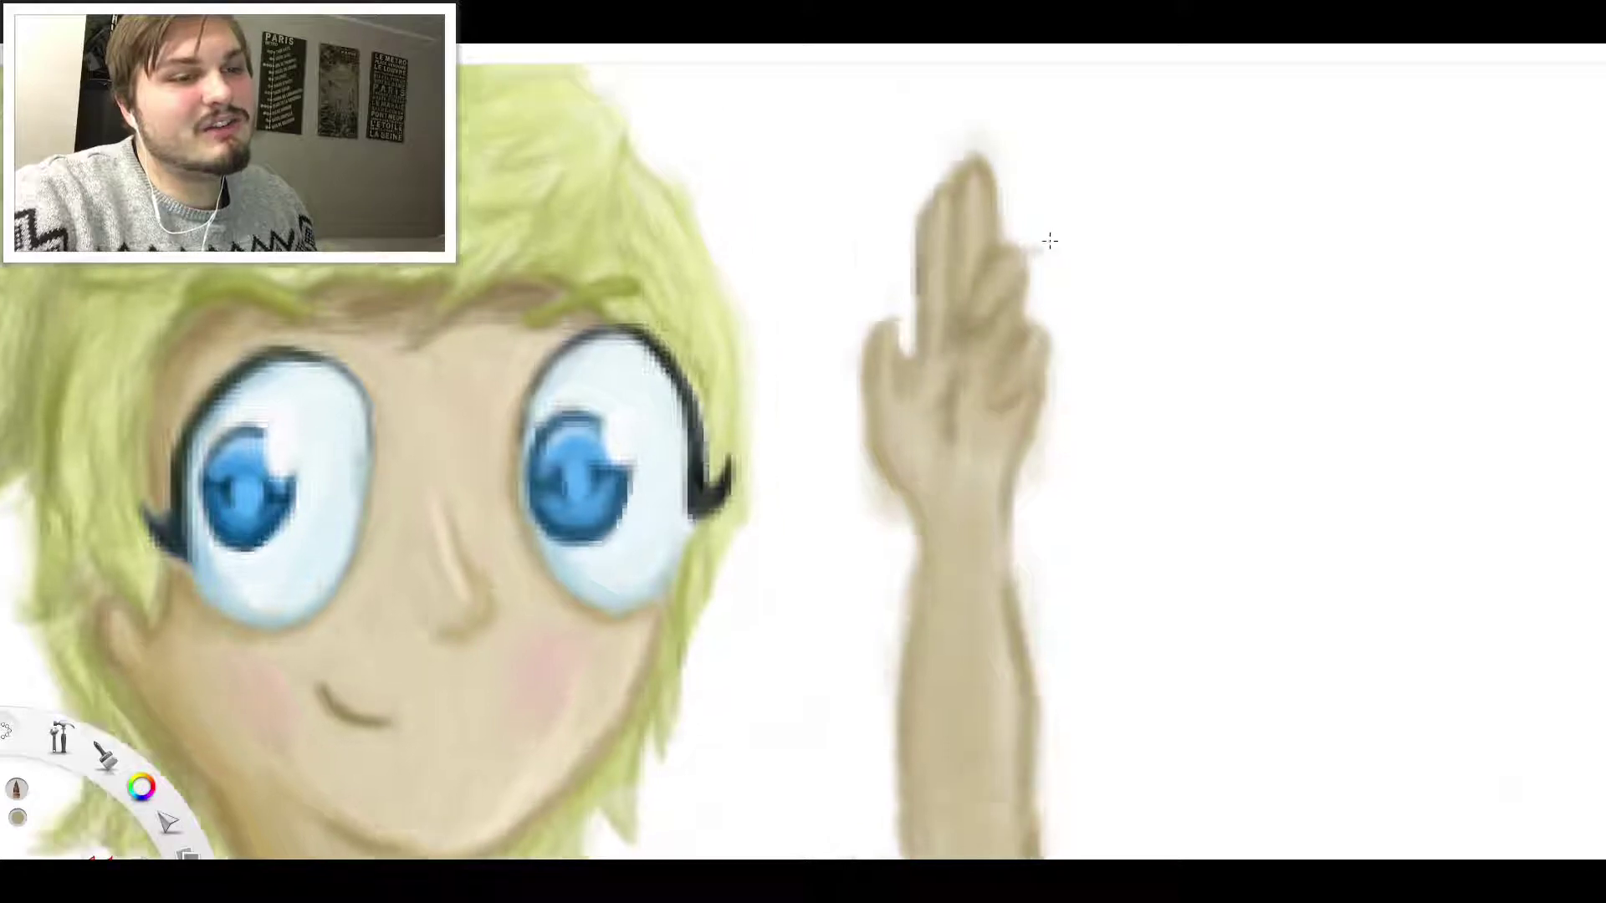
pyautogui.scroll(-3, 1048, 266)
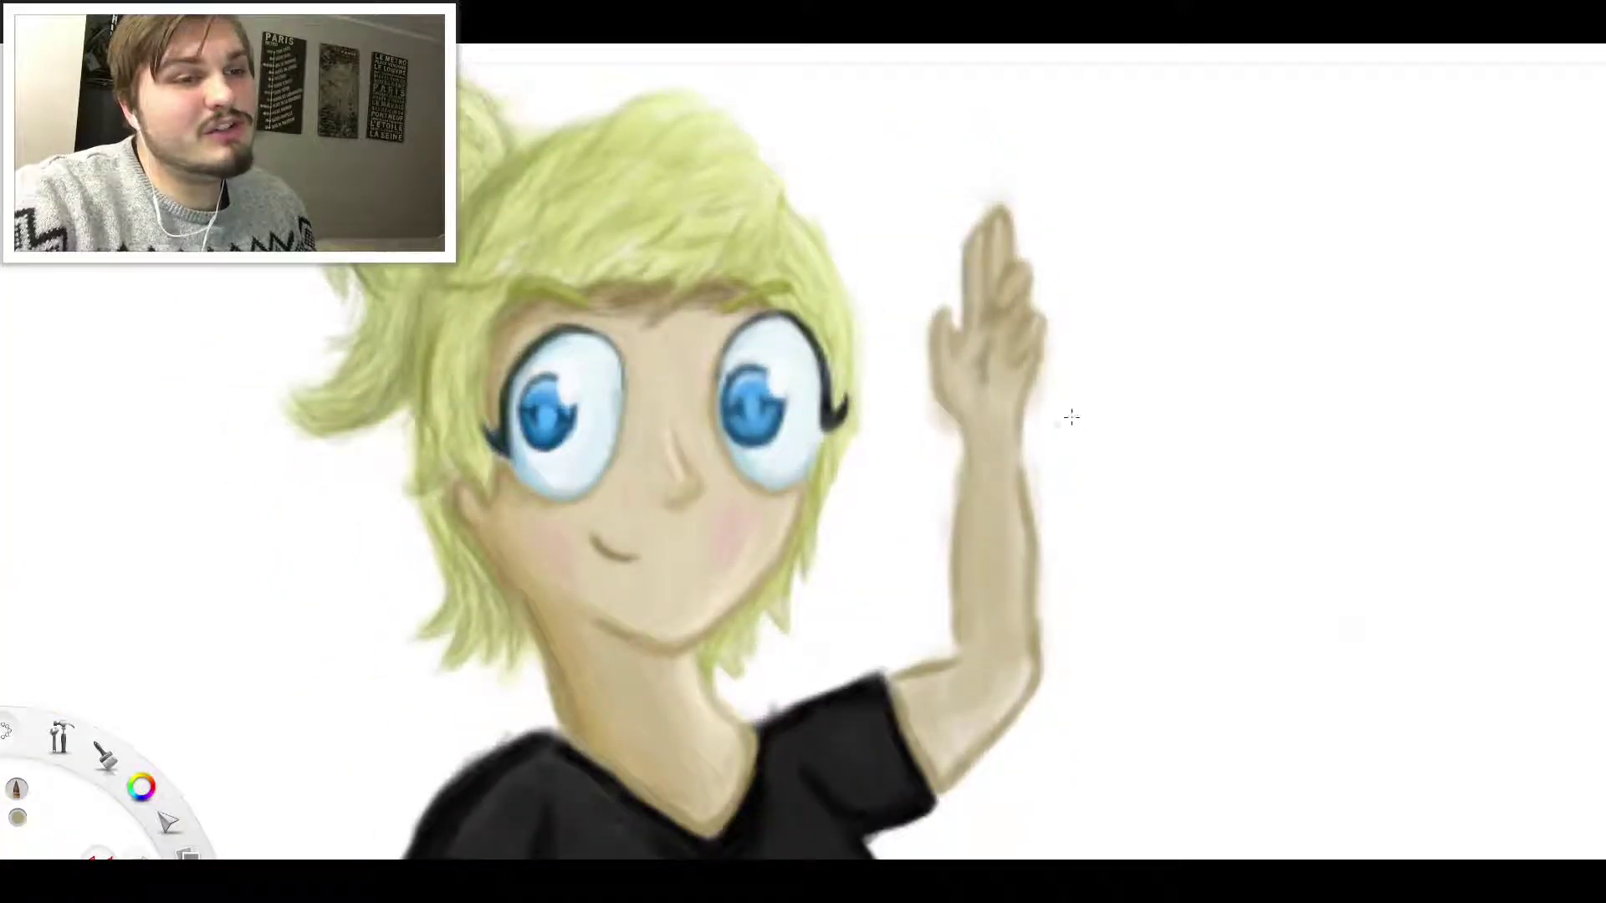
pyautogui.scroll(3, 1067, 425)
pyautogui.scroll(-5, 1014, 575)
pyautogui.scroll(4, 1019, 678)
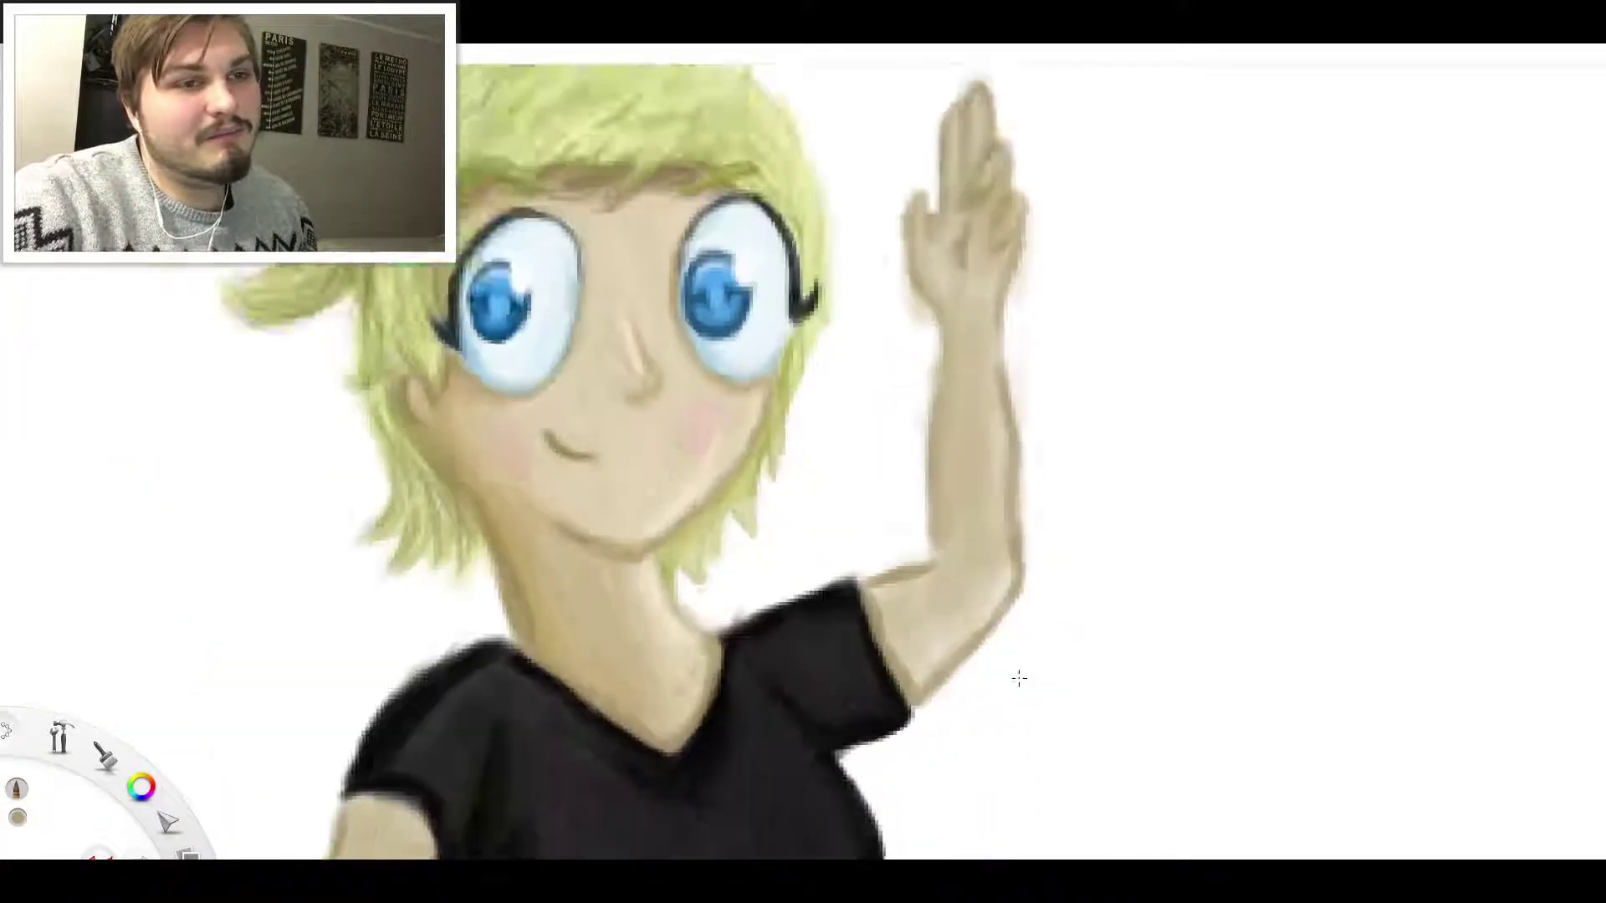
pyautogui.scroll(4, 1019, 678)
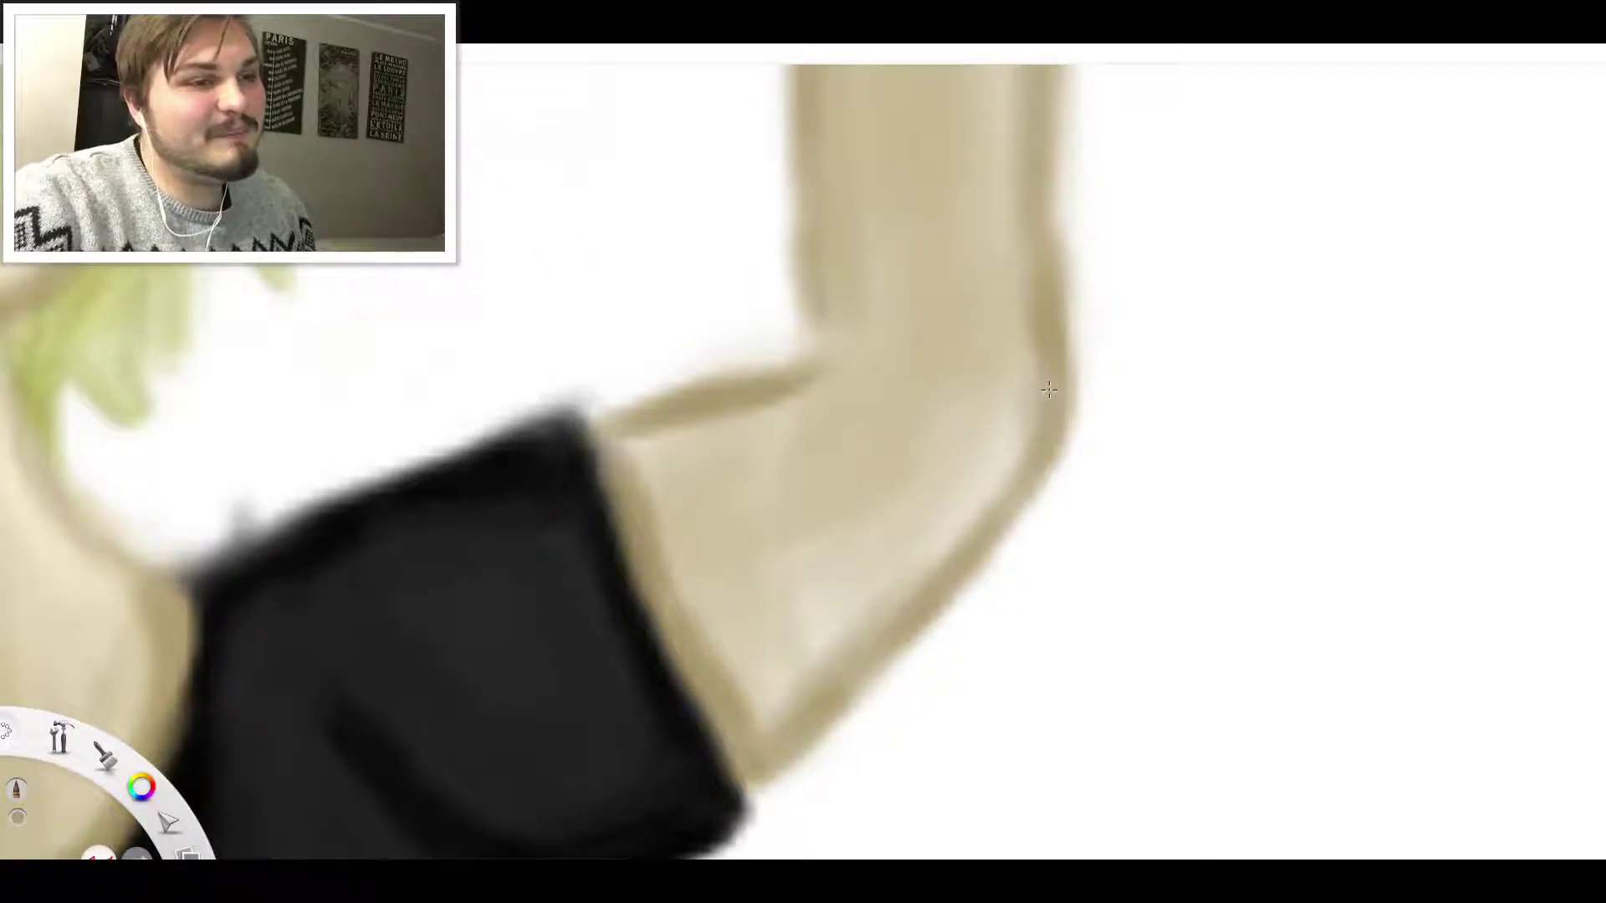
pyautogui.moveTo(1049, 390); pyautogui.dragTo(987, 513)
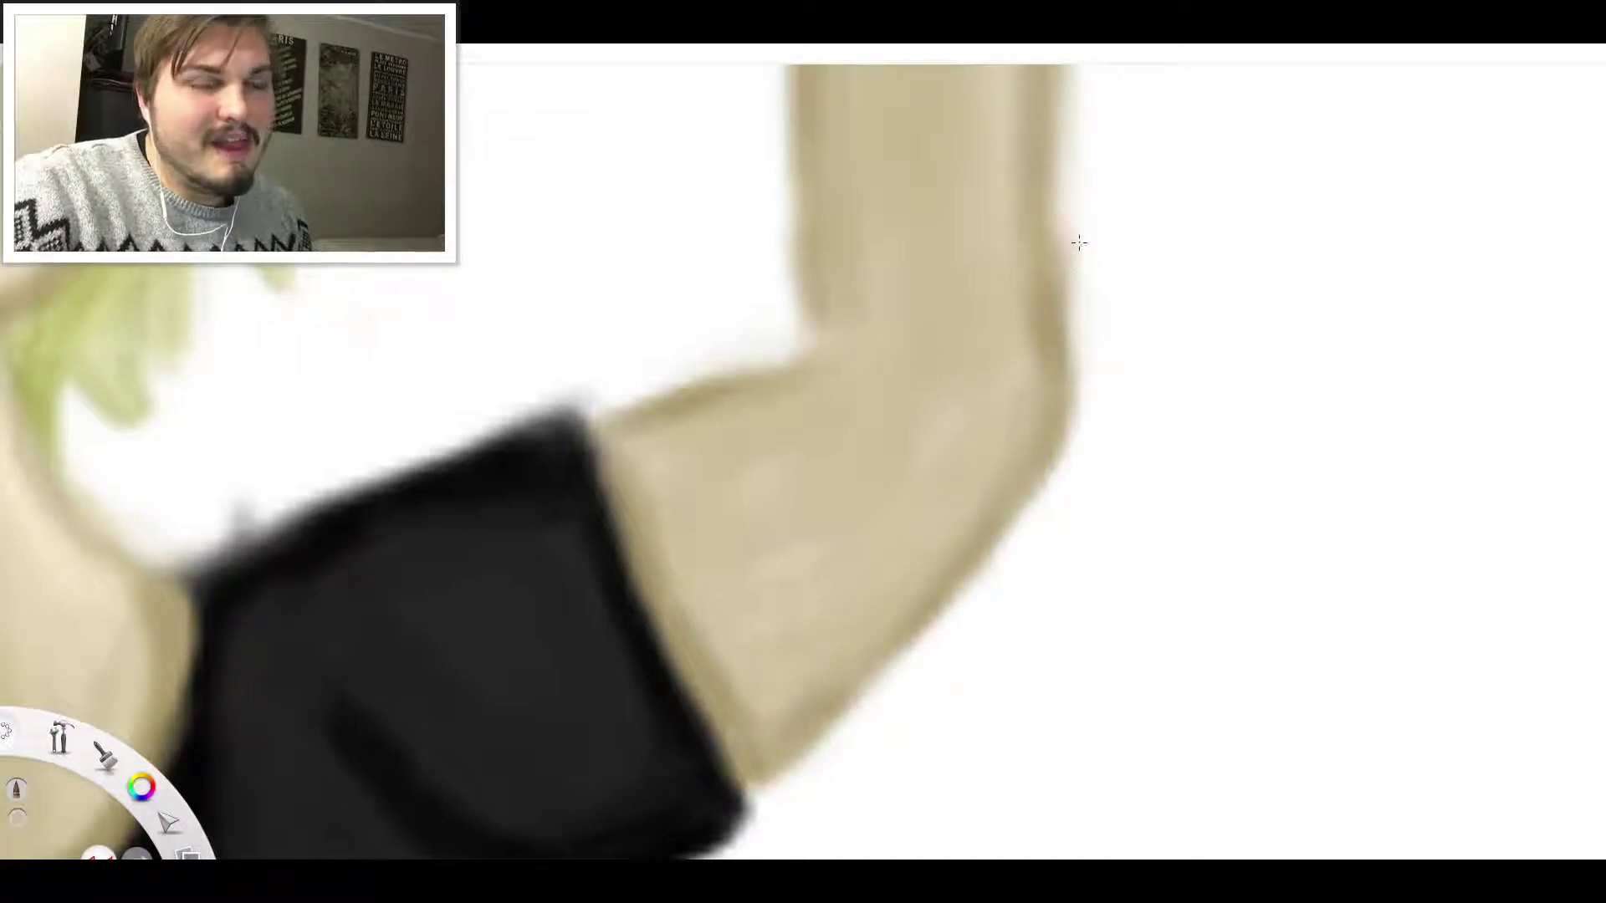
# Examine the raised arm's shading up close and against the whole figure
pyautogui.scroll(-5, 1079, 243)
pyautogui.scroll(4, 1077, 229)
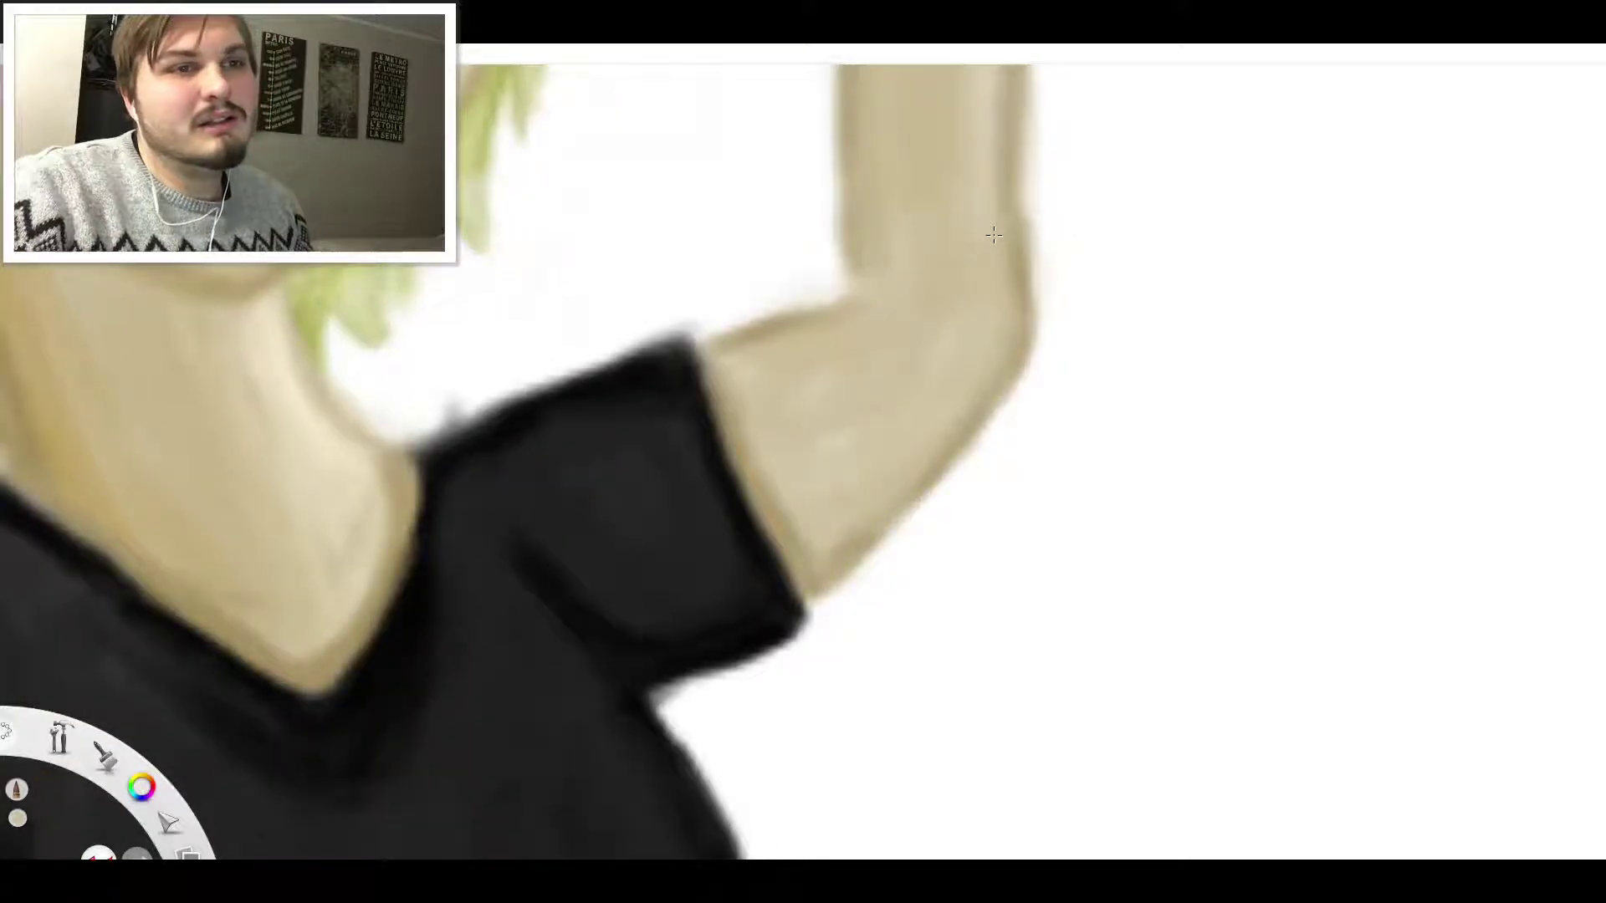
pyautogui.scroll(-6, 1147, 132)
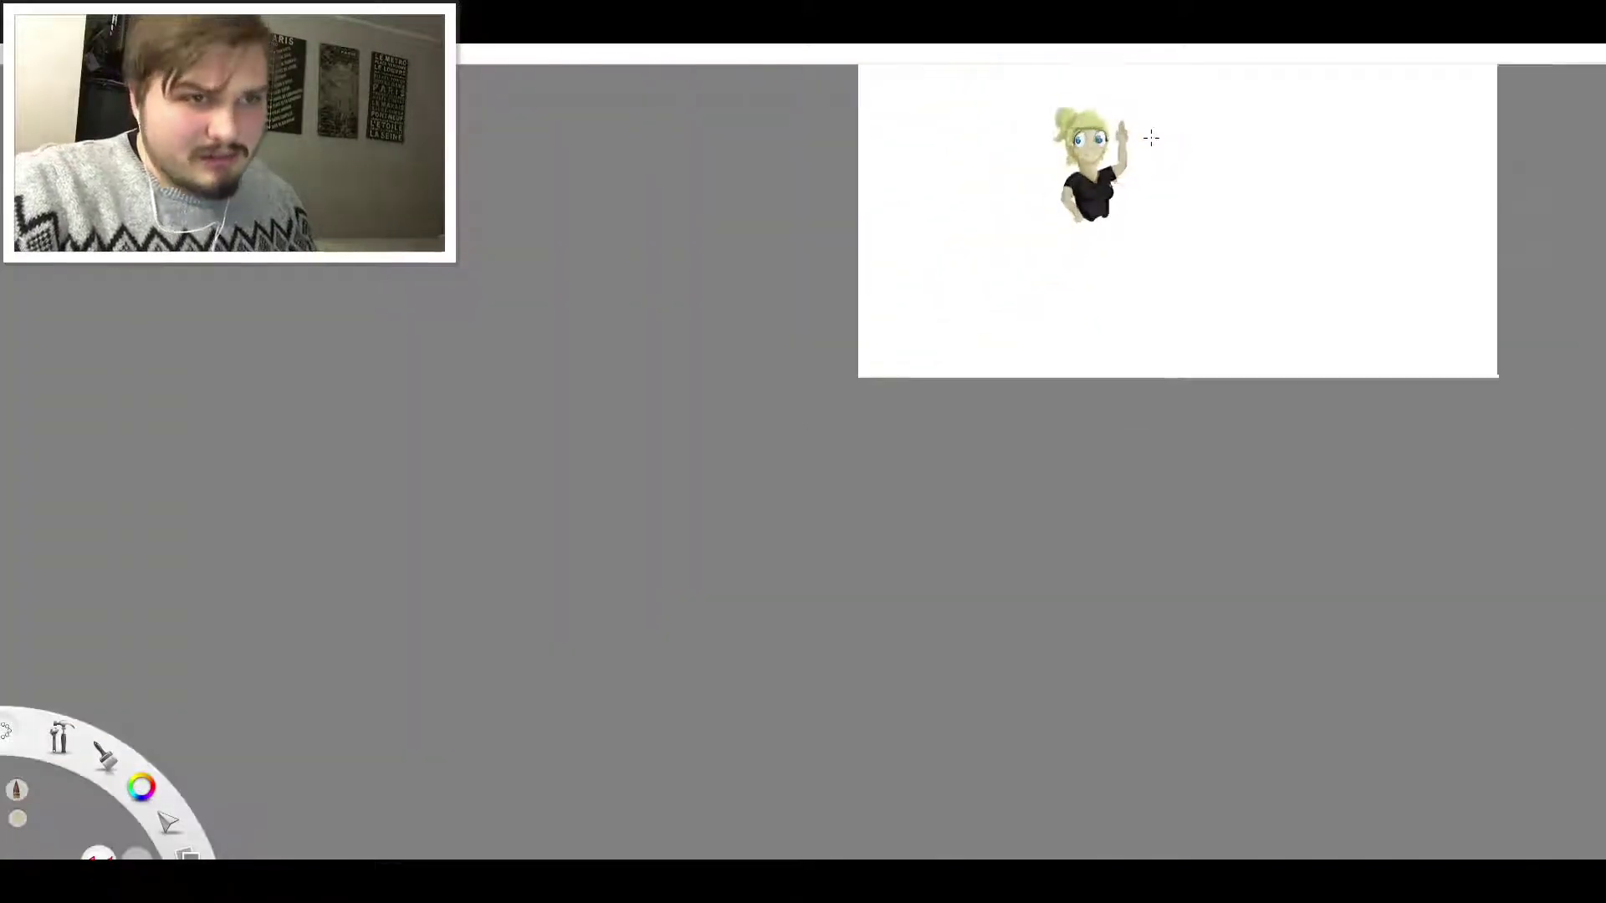
pyautogui.scroll(3, 1142, 113)
pyautogui.scroll(4, 1142, 134)
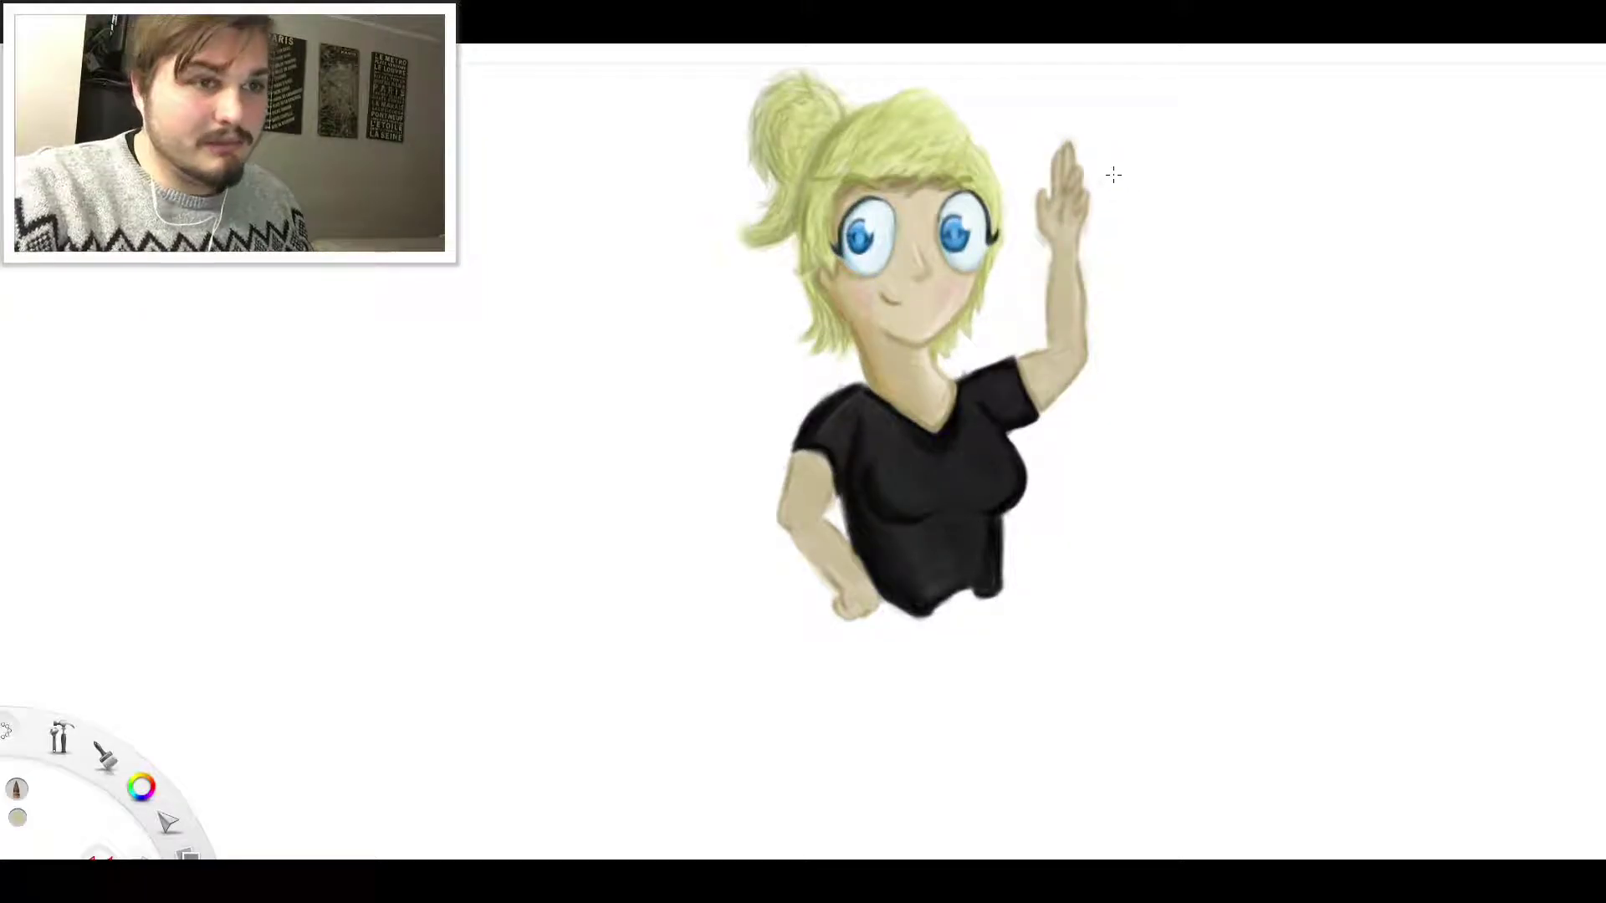
pyautogui.scroll(5, 1110, 182)
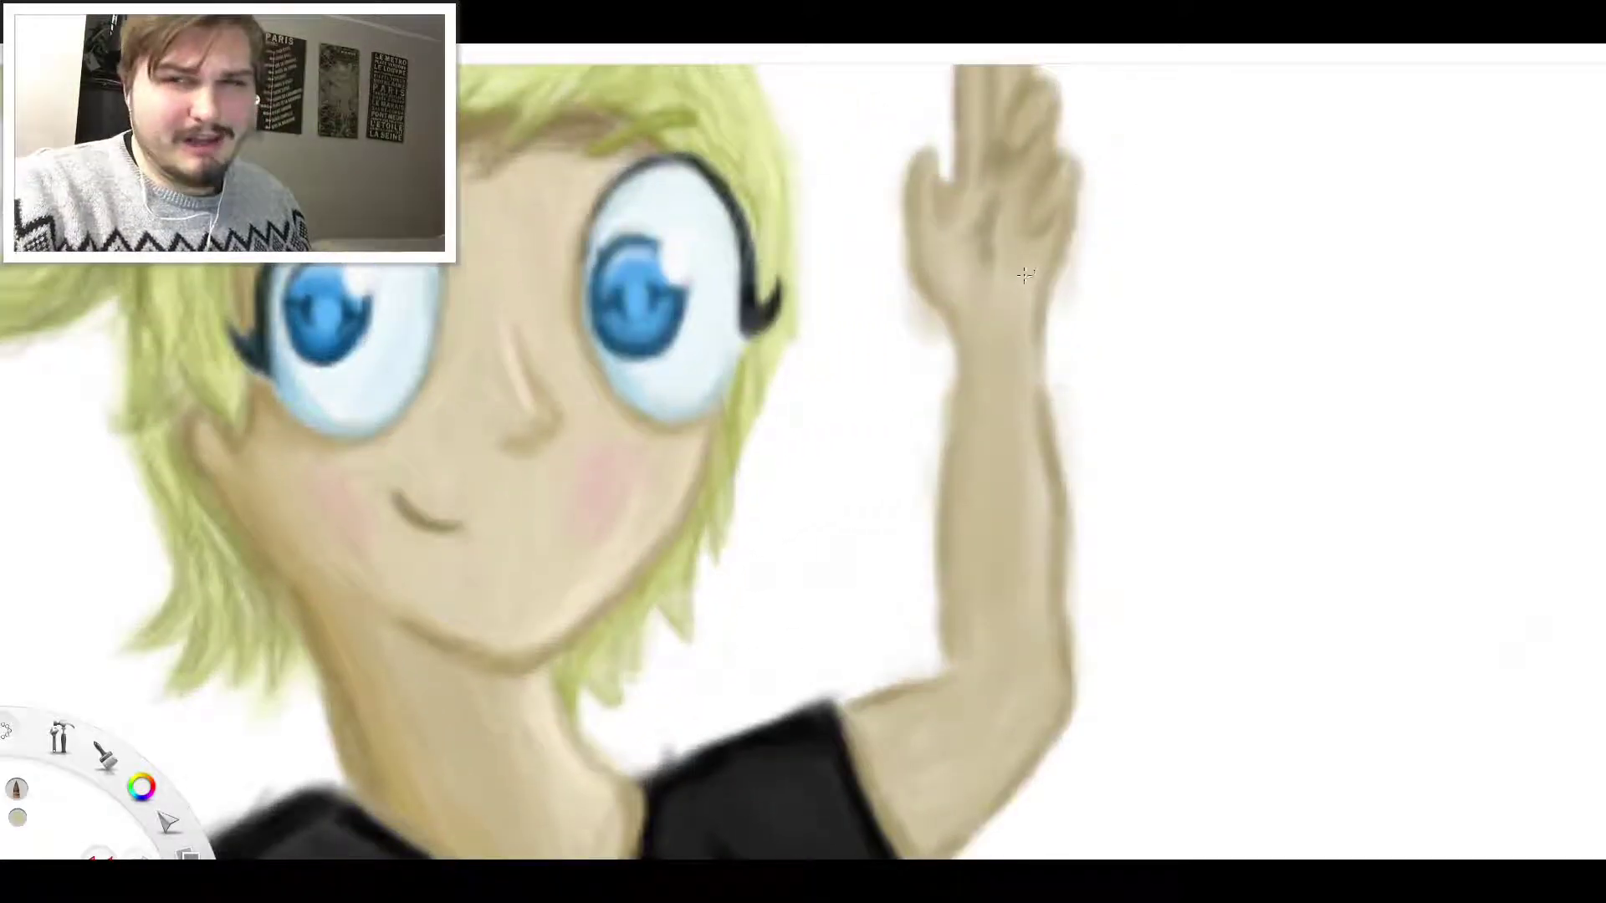
pyautogui.scroll(-5, 1034, 276)
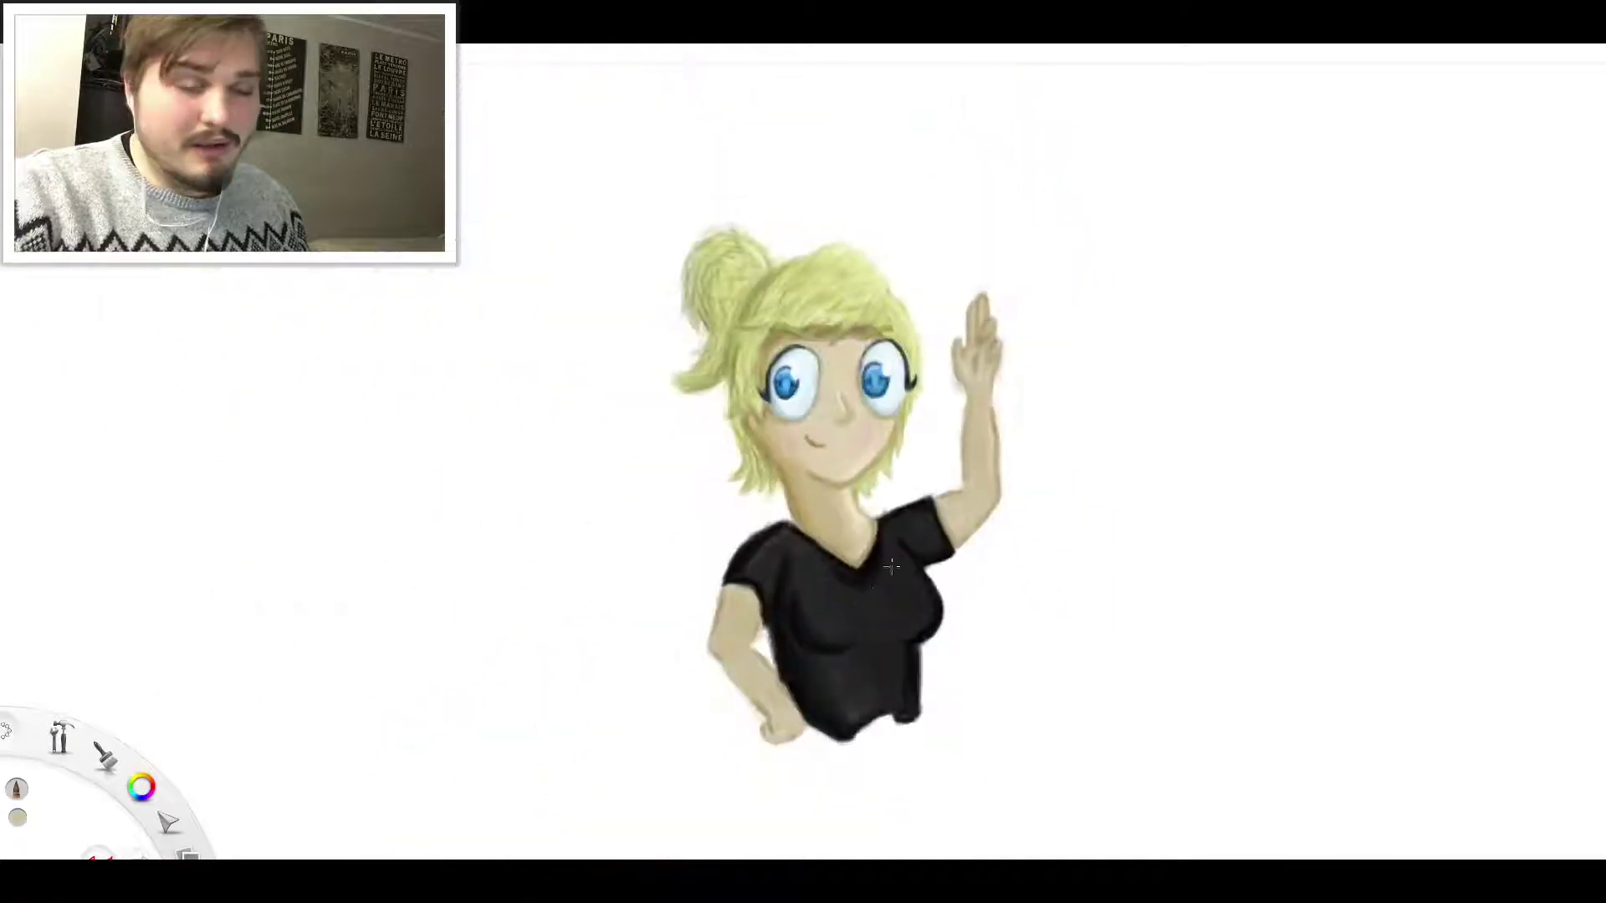
# Sample a darker skin tone and shade the top of the lowered arm along the sleeve opening
pyautogui.scroll(3, 783, 676)
pyautogui.scroll(1, 815, 564)
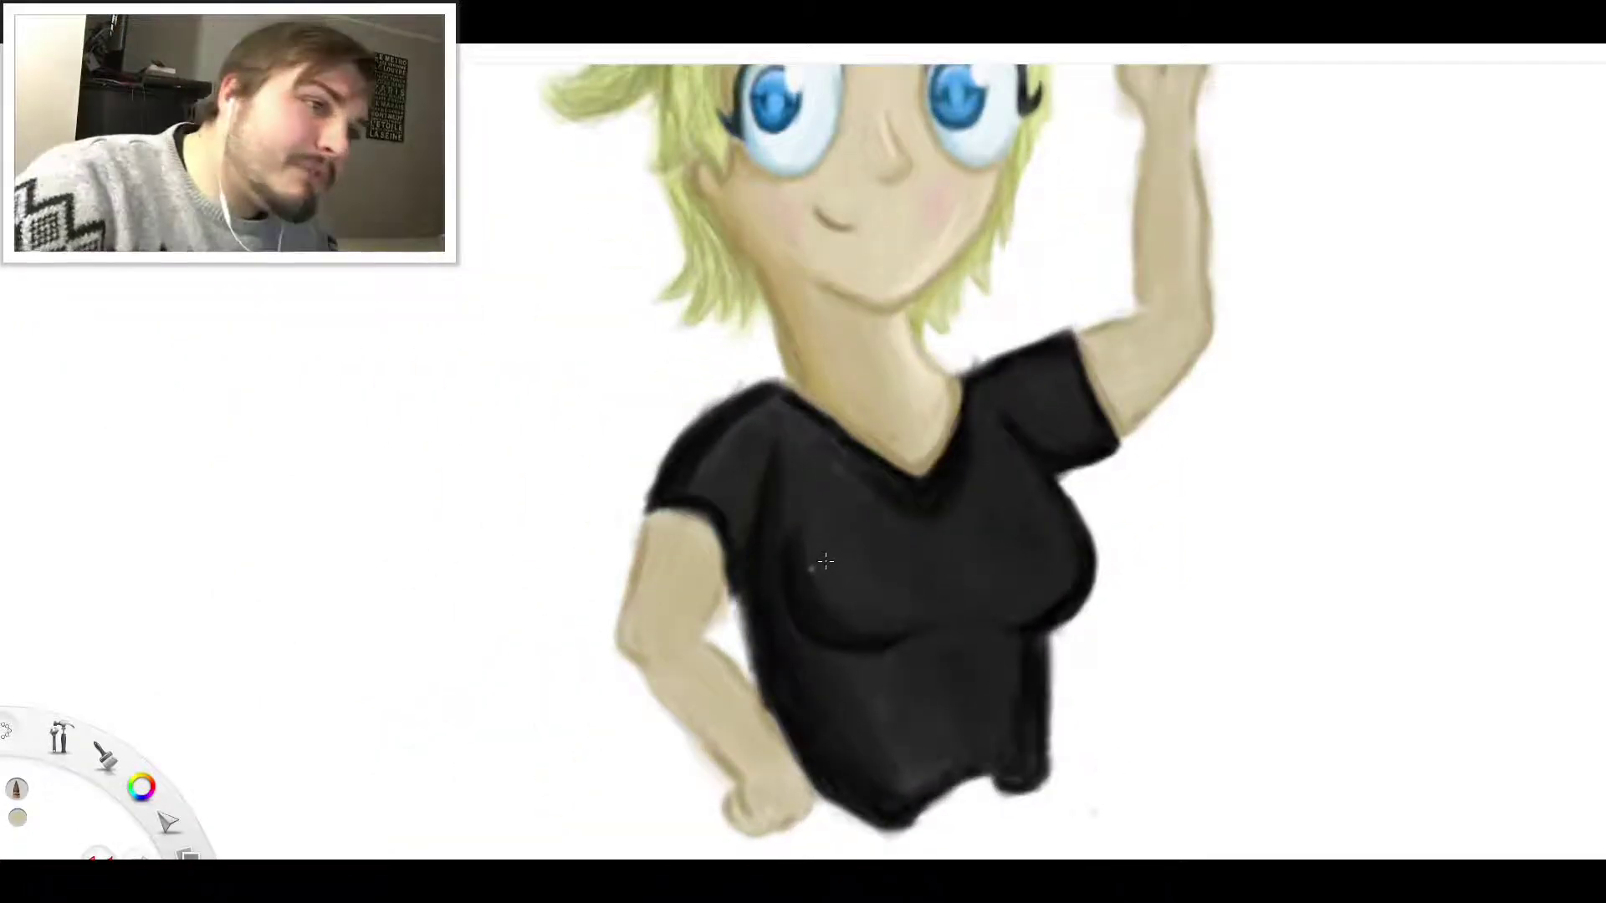
pyautogui.scroll(2, 787, 614)
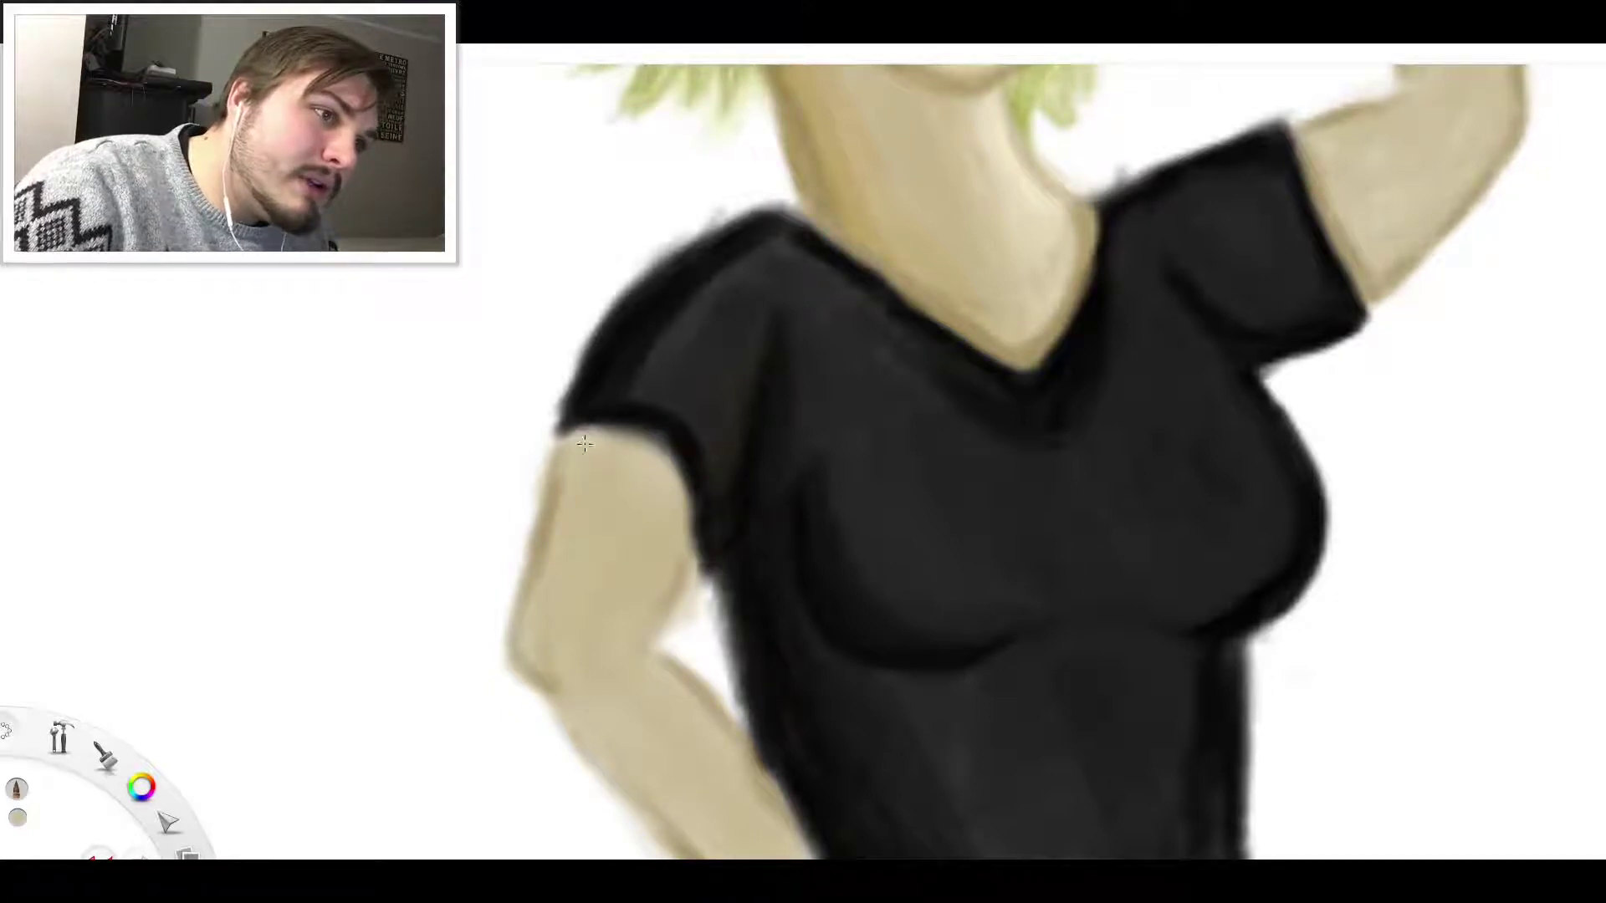
pyautogui.press('alt')
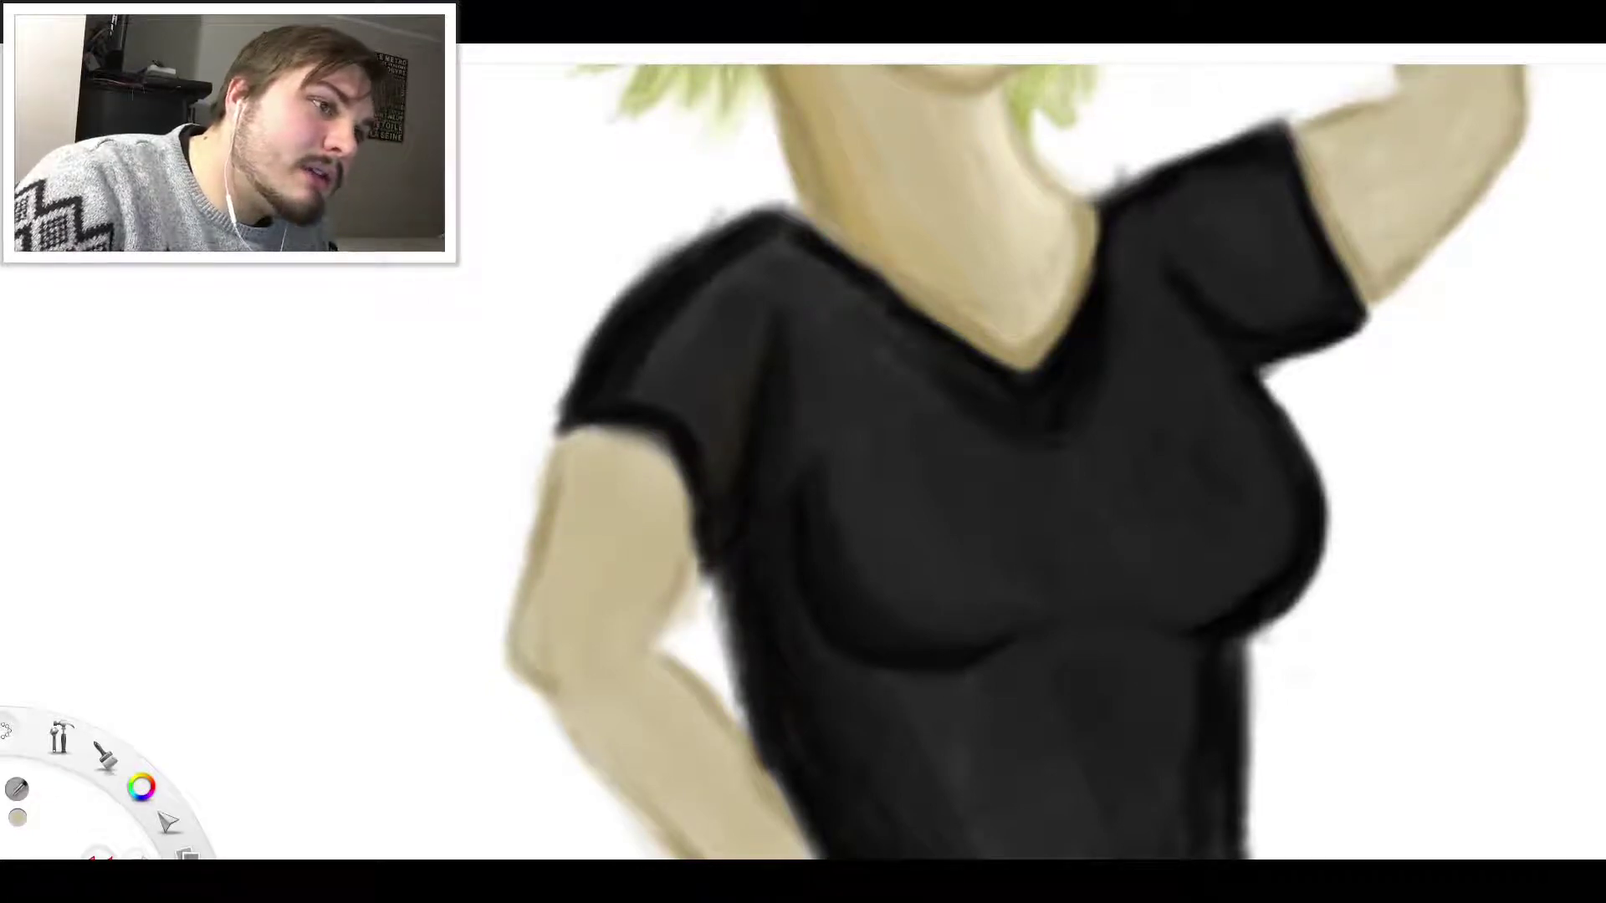
pyautogui.keyDown('alt'); pyautogui.click(586, 444); pyautogui.keyUp('alt')
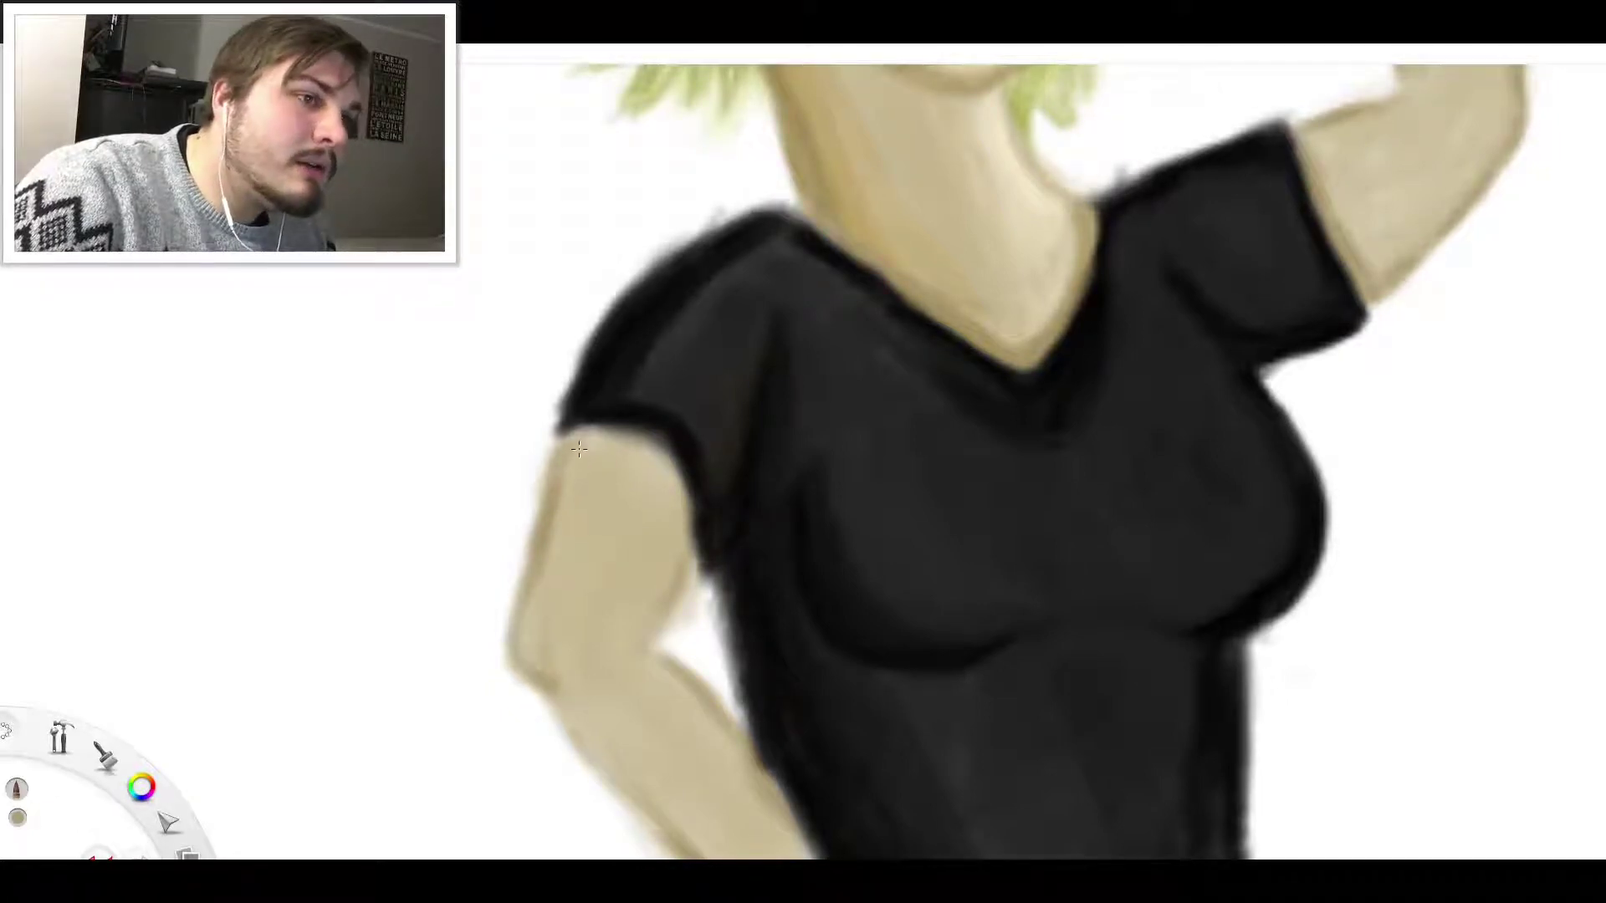
pyautogui.moveTo(574, 453)
pyautogui.mouseDown()
pyautogui.moveTo(625, 429)
pyautogui.moveTo(613, 422)
pyautogui.moveTo(686, 463)
pyautogui.mouseUp()
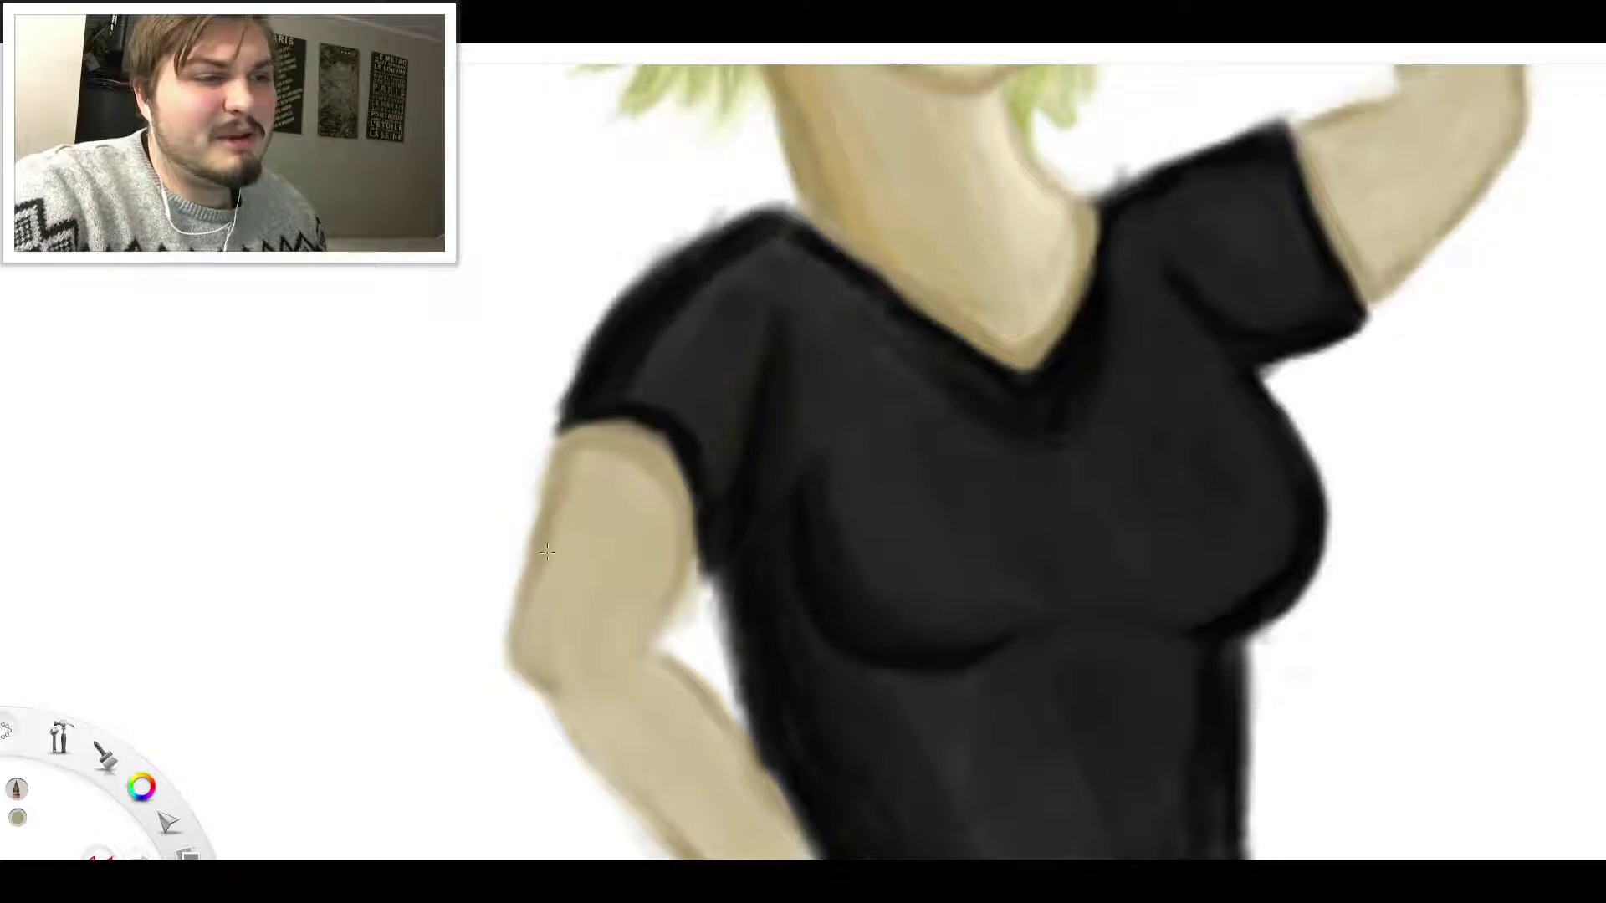
# Darken the outer edge of the lowered arm's forearm just below the elbow
pyautogui.scroll(-5, 681, 618)
pyautogui.scroll(7, 681, 642)
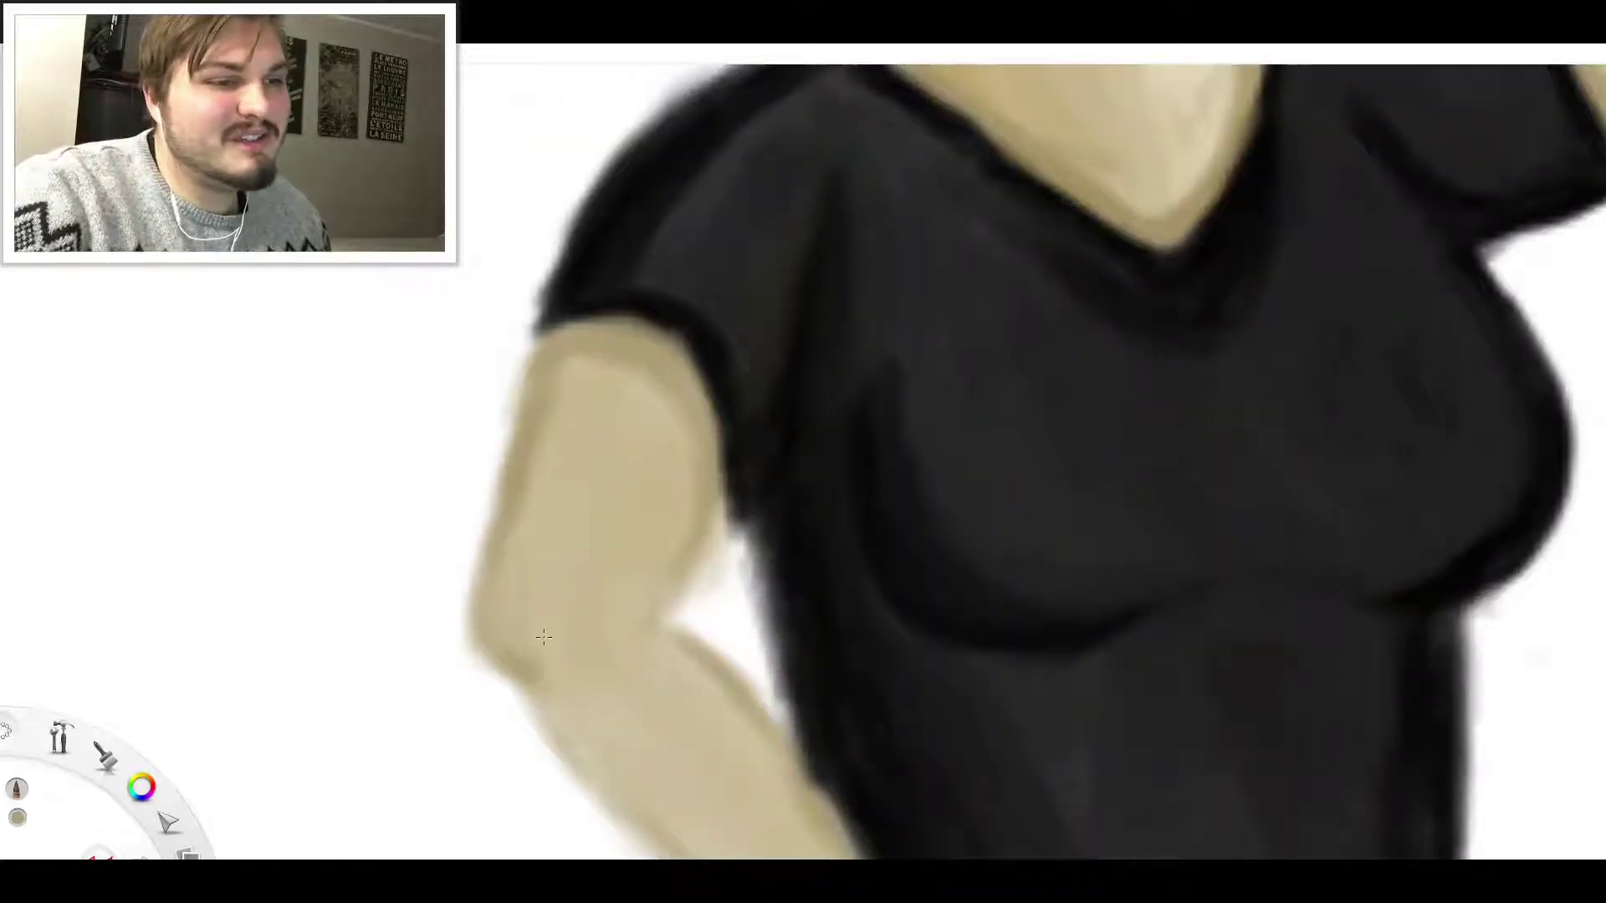
pyautogui.moveTo(545, 699); pyautogui.dragTo(585, 755)
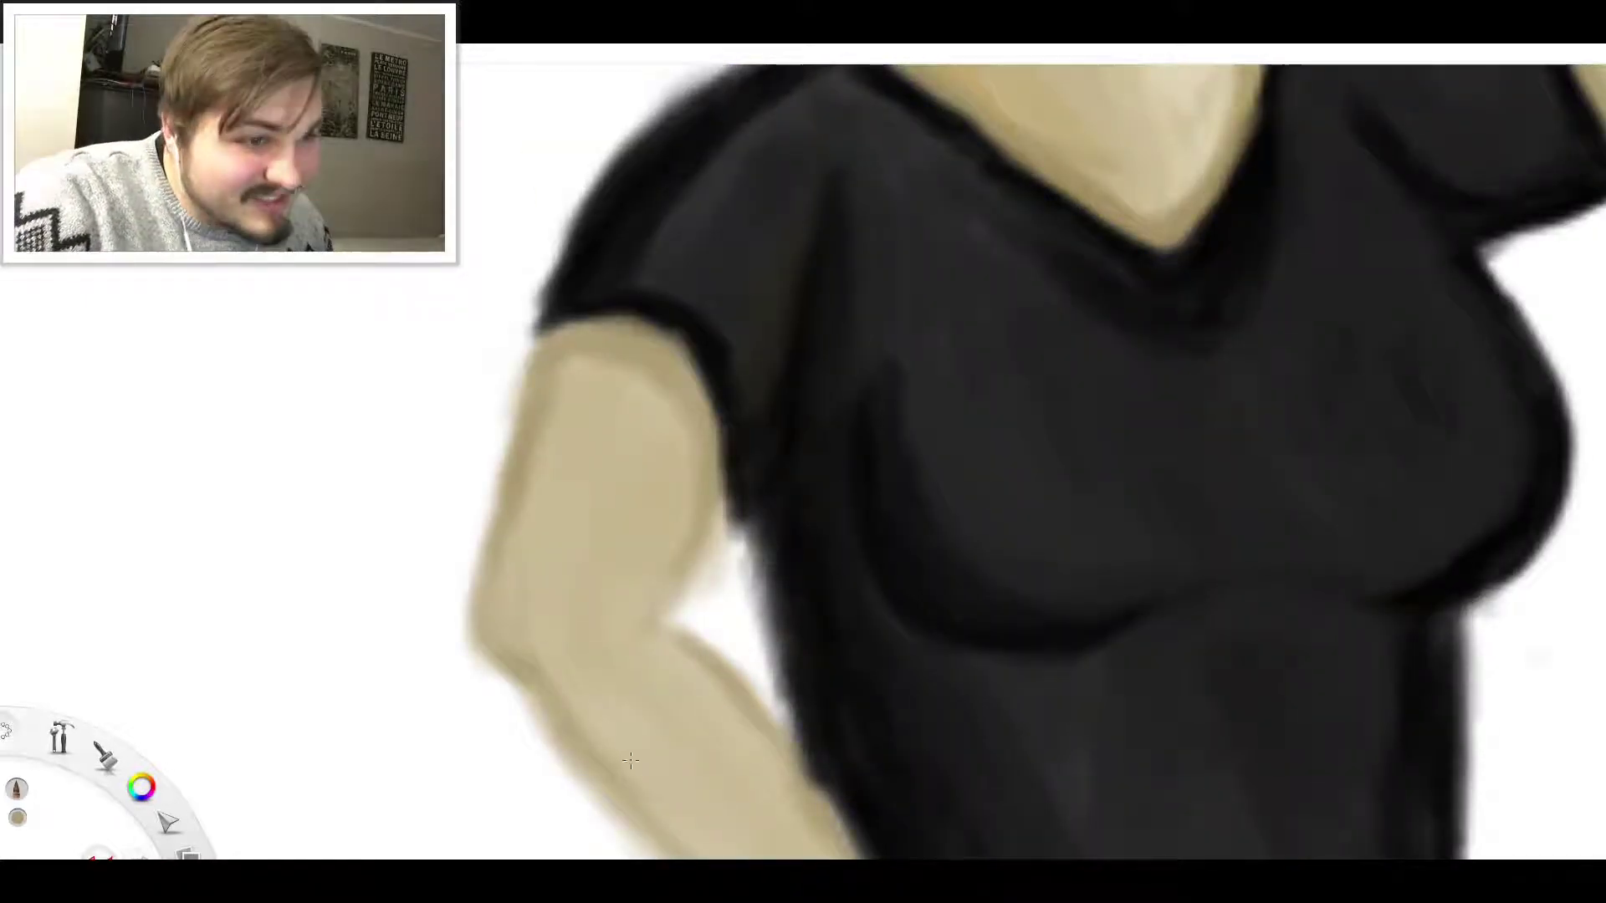
# Sample the shirt's black and repaint the shirt's side edge next to the hip arm up to the sleeve
pyautogui.scroll(-5, 585, 726)
pyautogui.scroll(5, 721, 810)
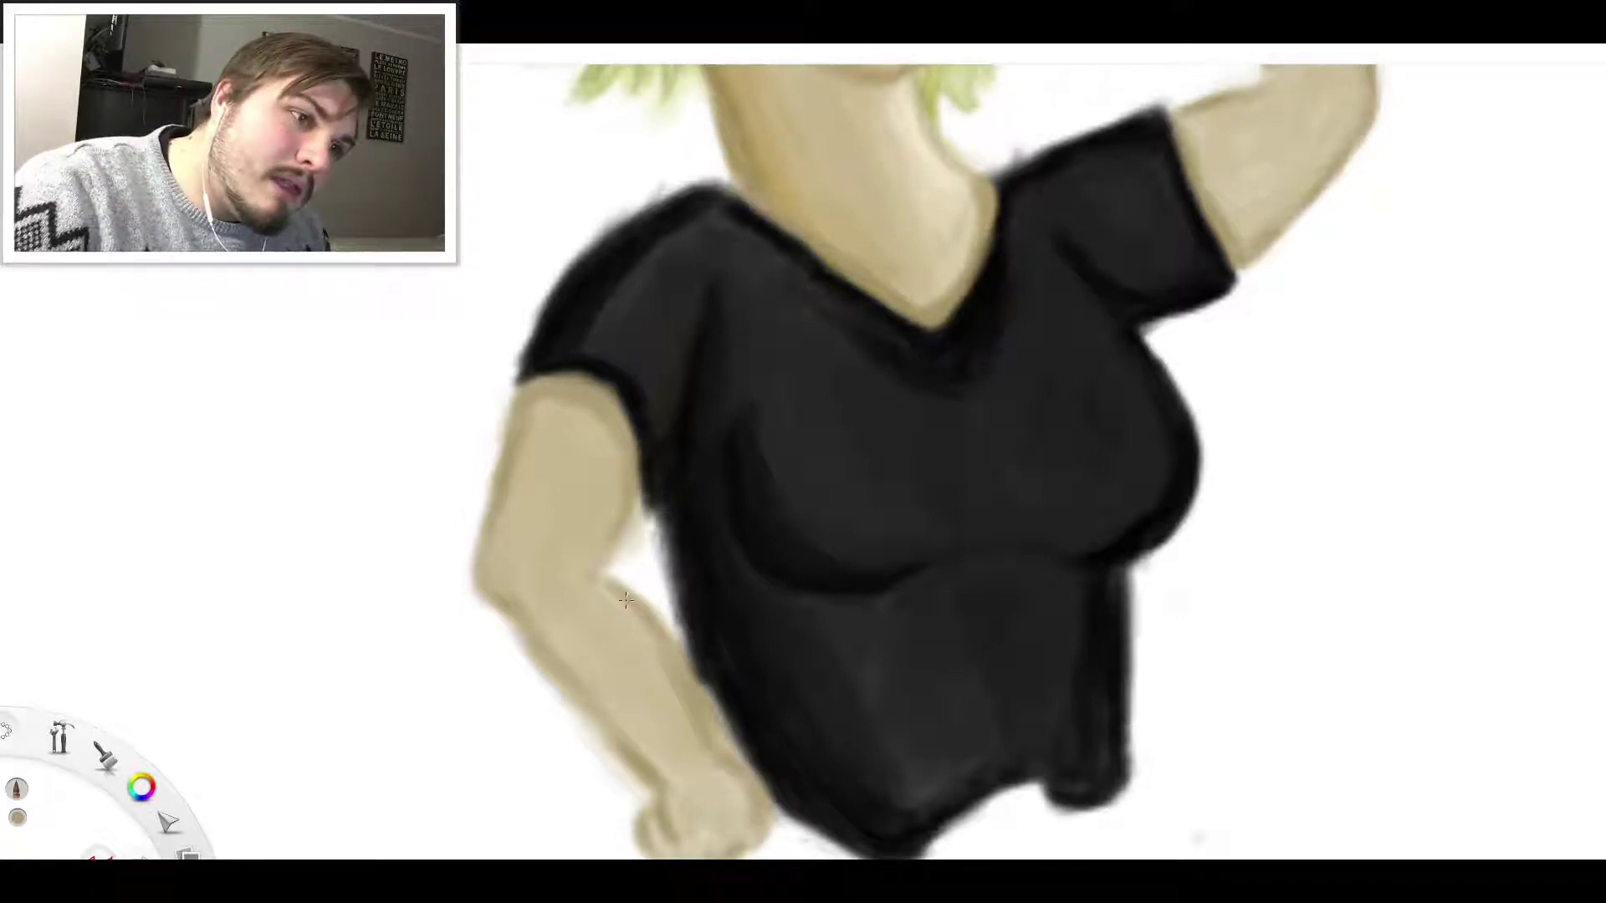
pyautogui.press('alt')
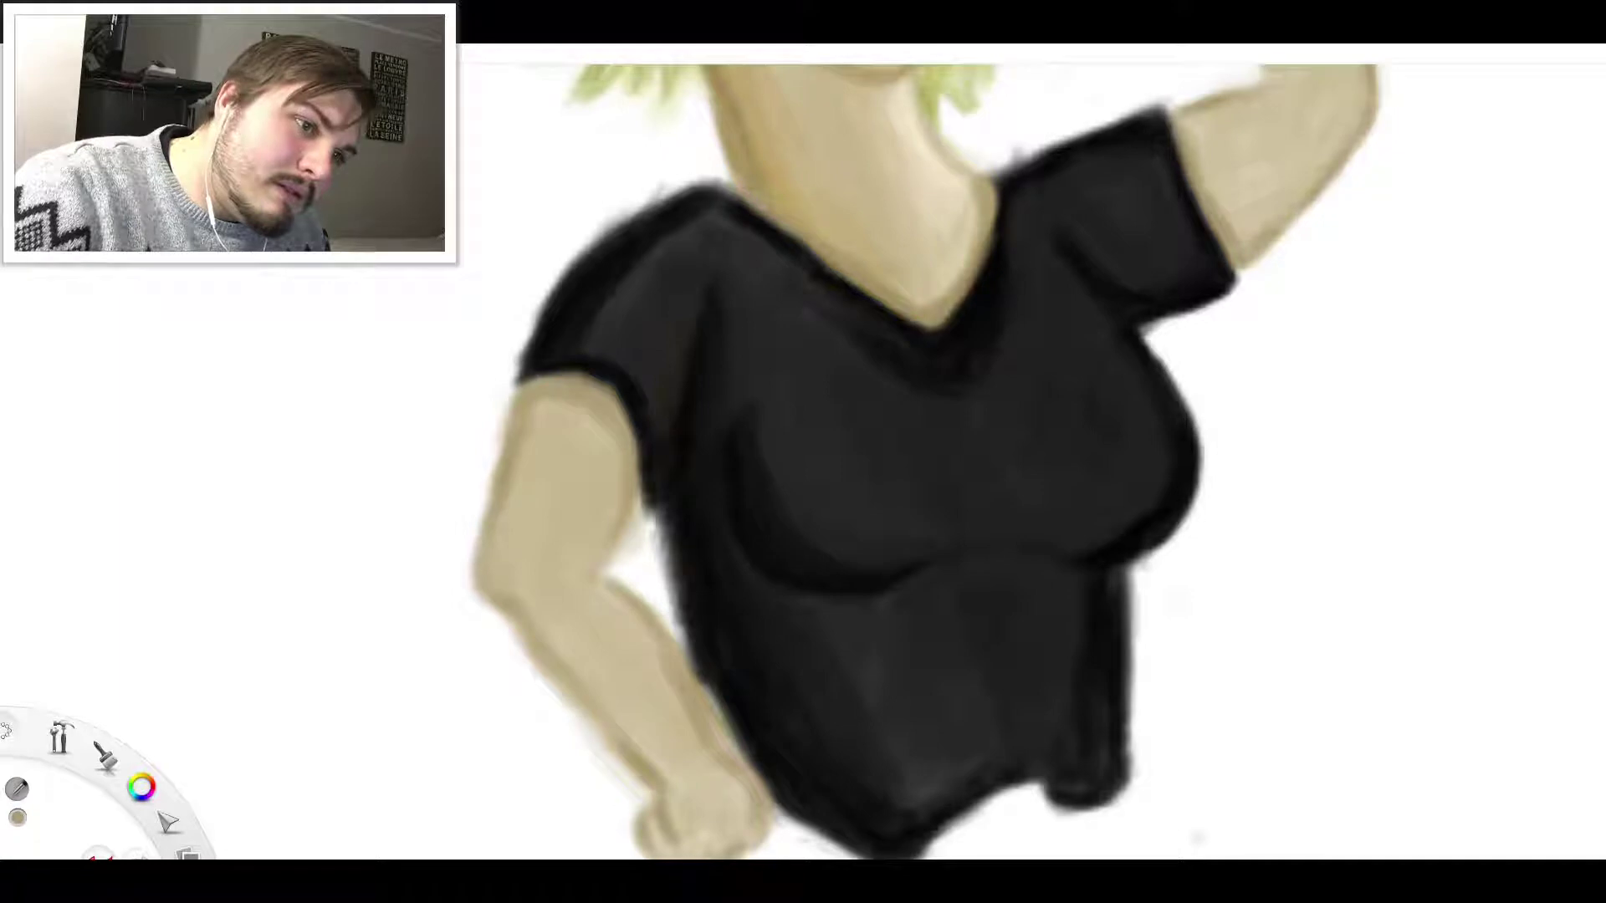
pyautogui.keyDown('alt'); pyautogui.click(813, 632); pyautogui.keyUp('alt')
pyautogui.moveTo(713, 673)
pyautogui.mouseDown()
pyautogui.moveTo(724, 721)
pyautogui.moveTo(766, 750)
pyautogui.moveTo(746, 760)
pyautogui.moveTo(744, 728)
pyautogui.moveTo(703, 690)
pyautogui.moveTo(710, 723)
pyautogui.moveTo(749, 731)
pyautogui.moveTo(729, 736)
pyautogui.moveTo(753, 774)
pyautogui.moveTo(780, 773)
pyautogui.mouseUp()
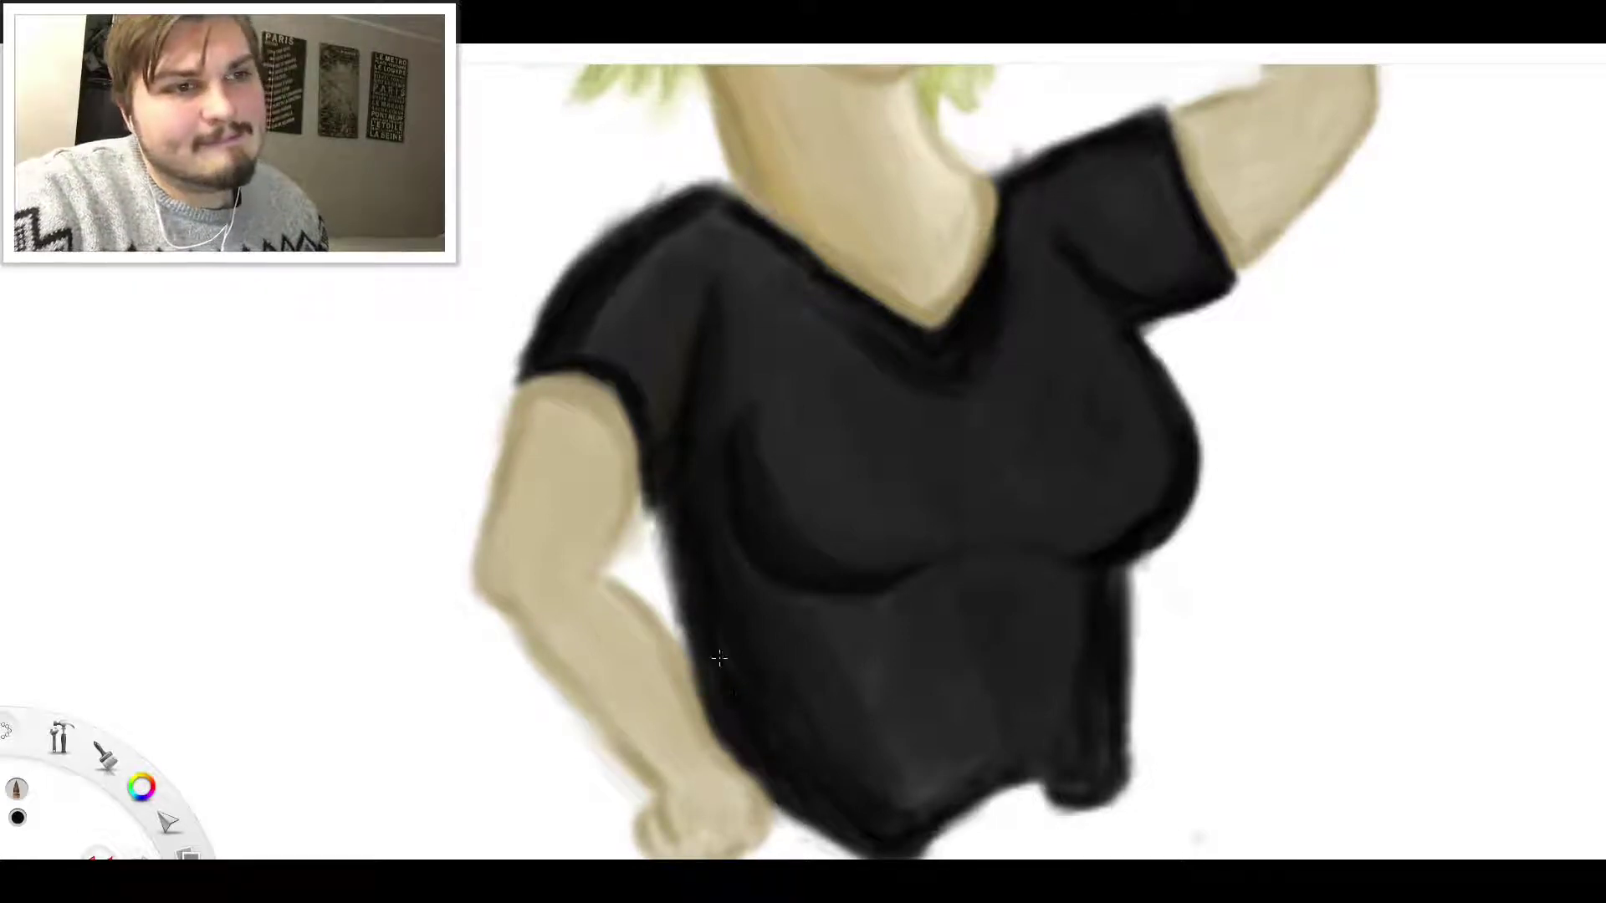
pyautogui.moveTo(680, 604); pyautogui.dragTo(657, 536)
# Sample a pale skin tone and paint highlights on the hip fist's fingers and along the inner wrist
pyautogui.scroll(-8, 819, 430)
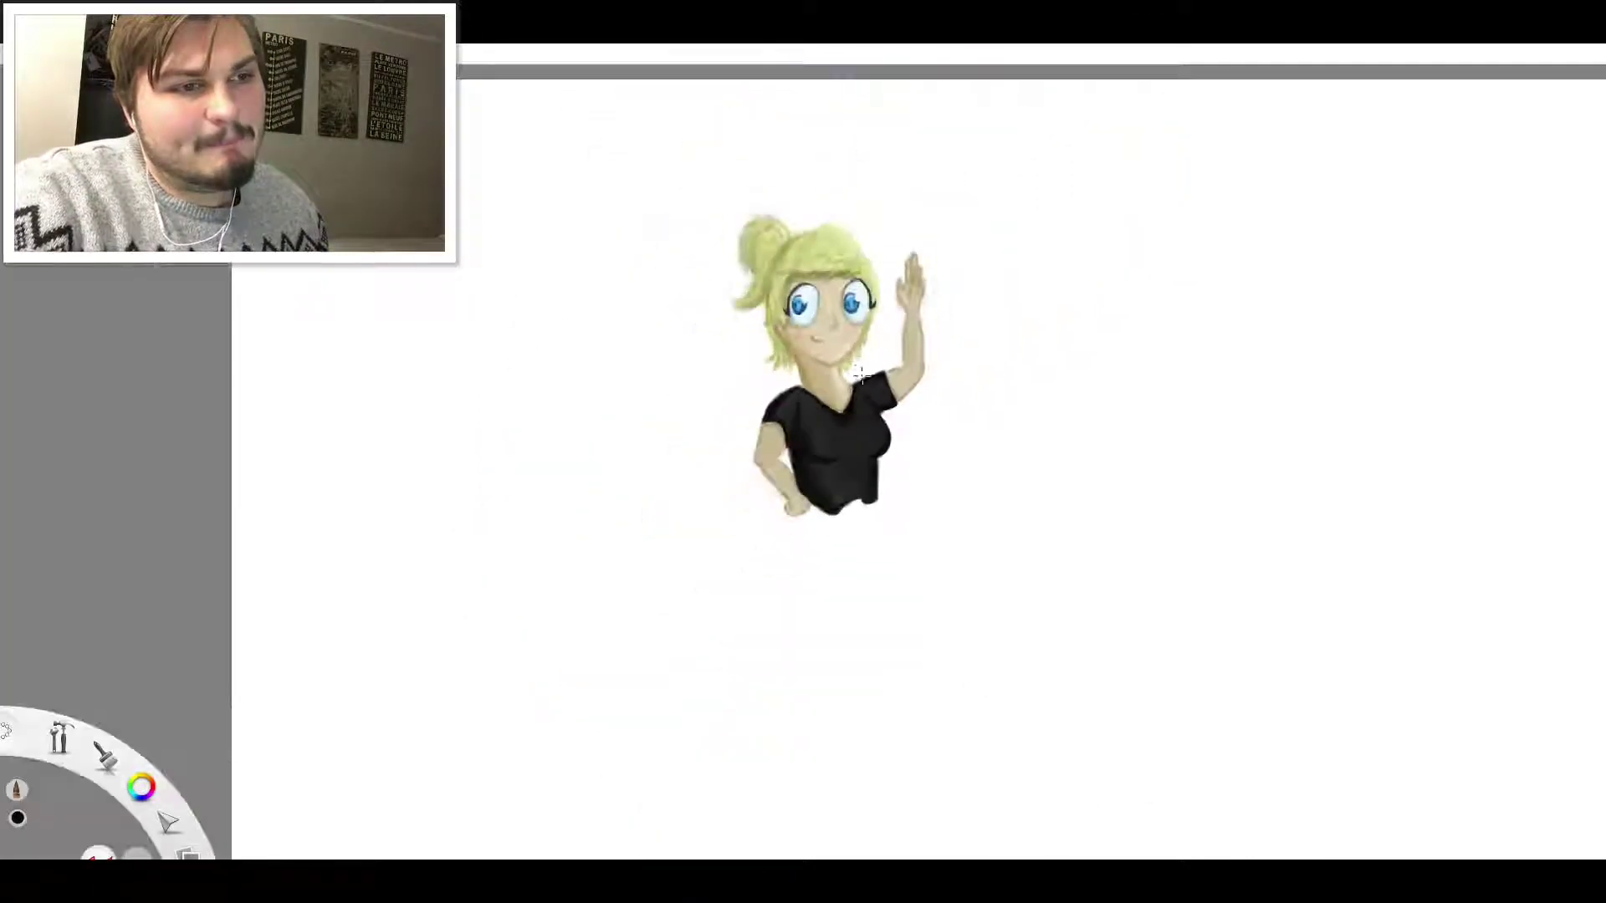
pyautogui.scroll(4, 906, 293)
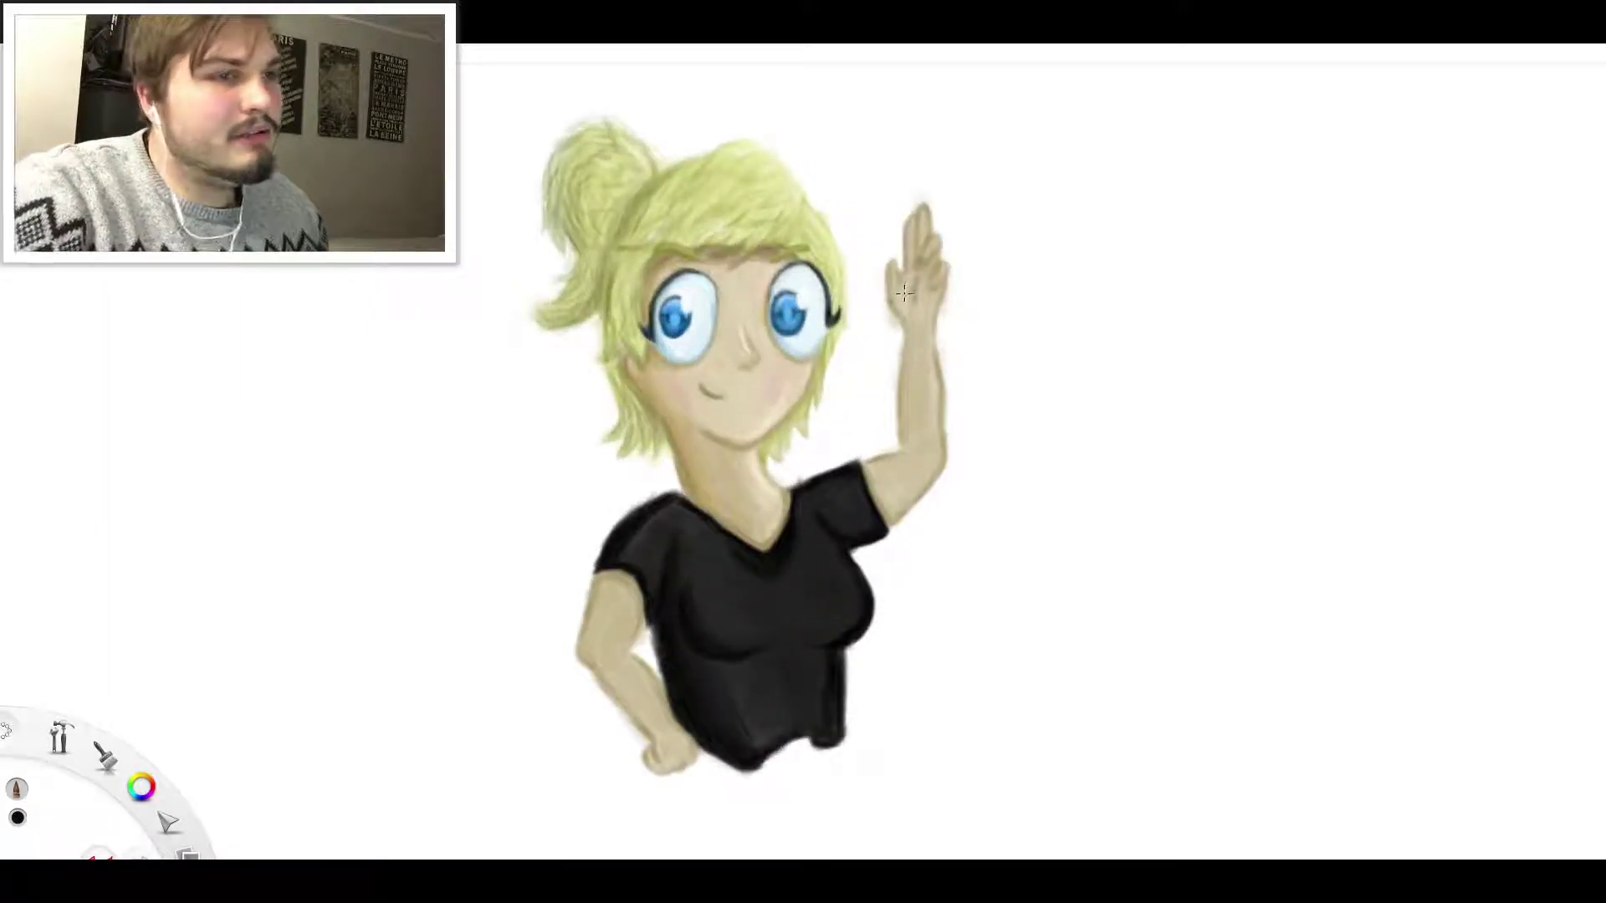
pyautogui.scroll(-1, 719, 609)
pyautogui.scroll(3, 778, 329)
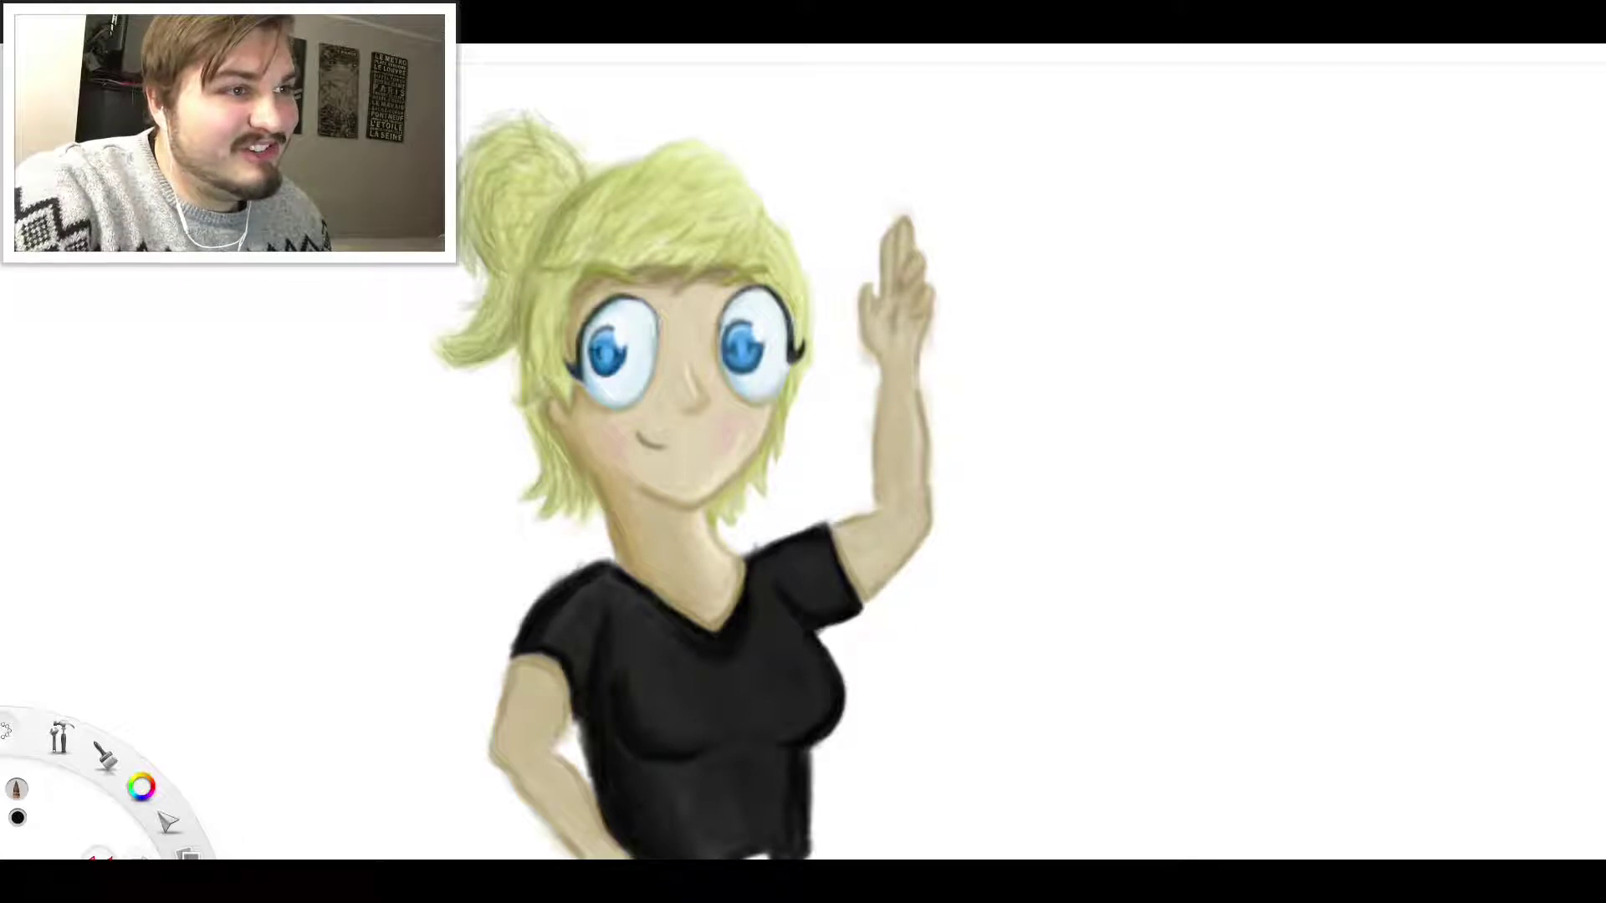
pyautogui.press('alt')
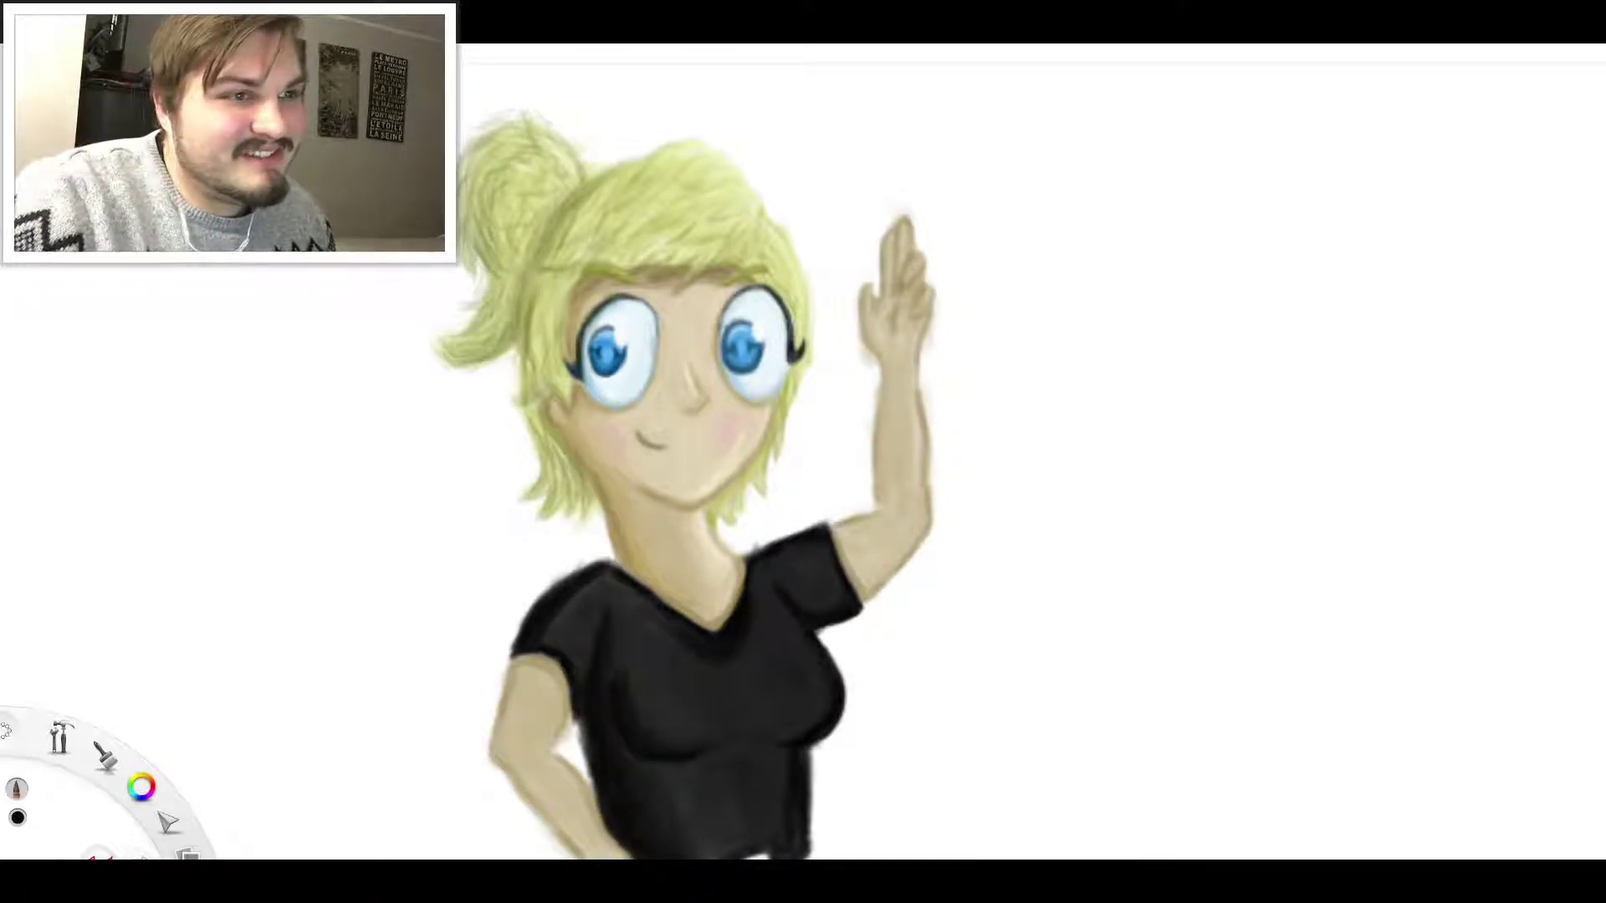
pyautogui.keyDown('alt'); pyautogui.click(641, 331); pyautogui.keyUp('alt')
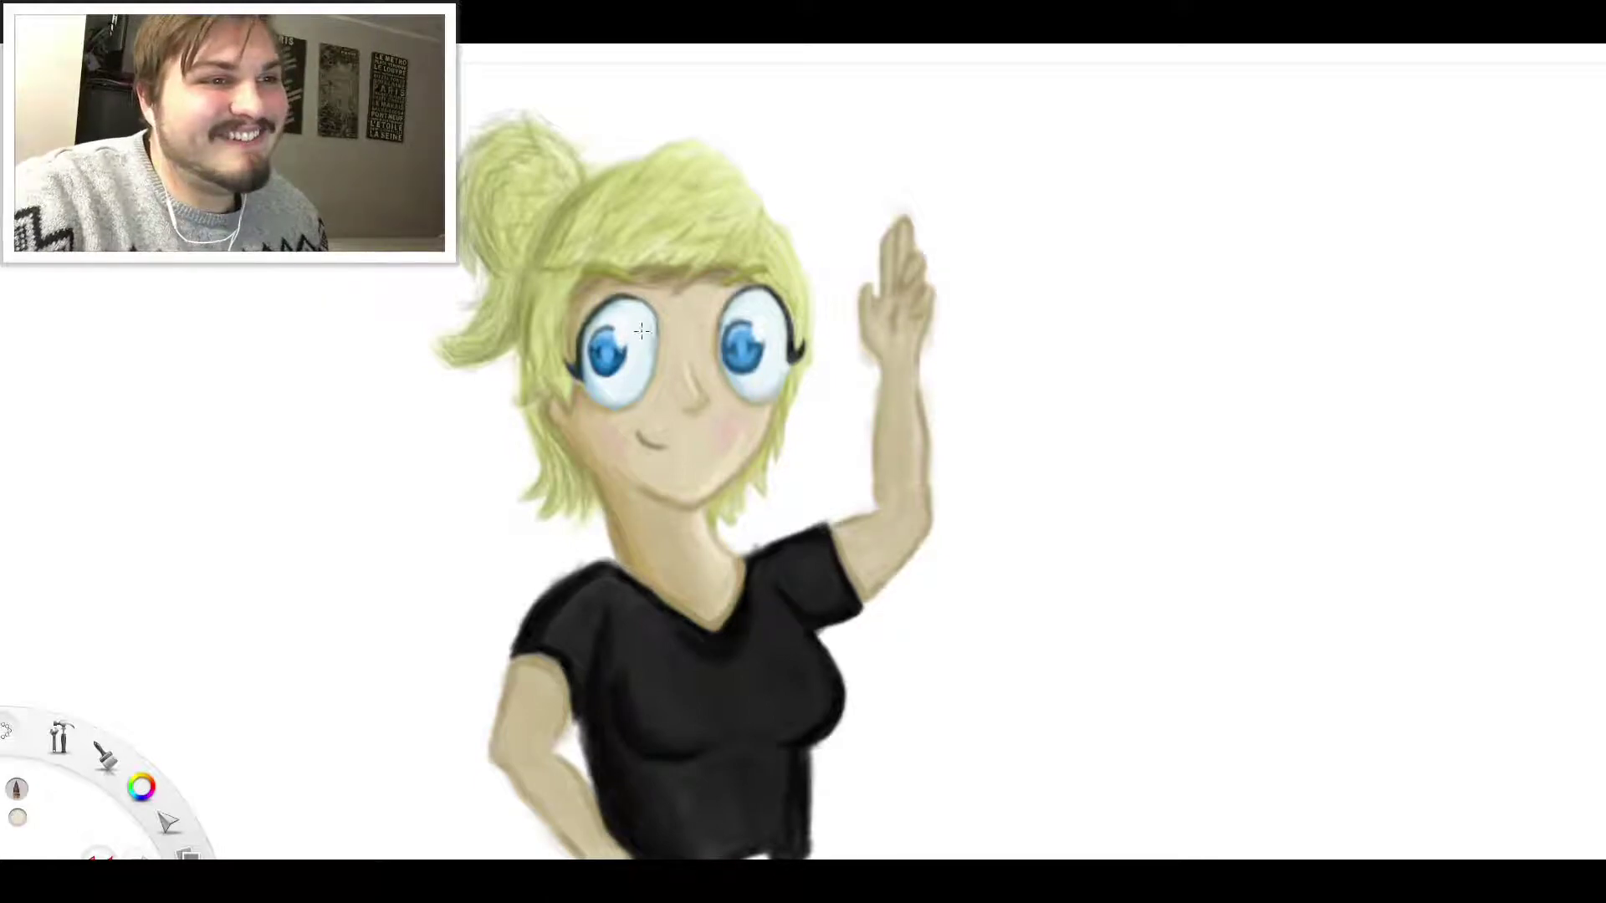
pyautogui.scroll(-3, 917, 410)
pyautogui.scroll(5, 927, 394)
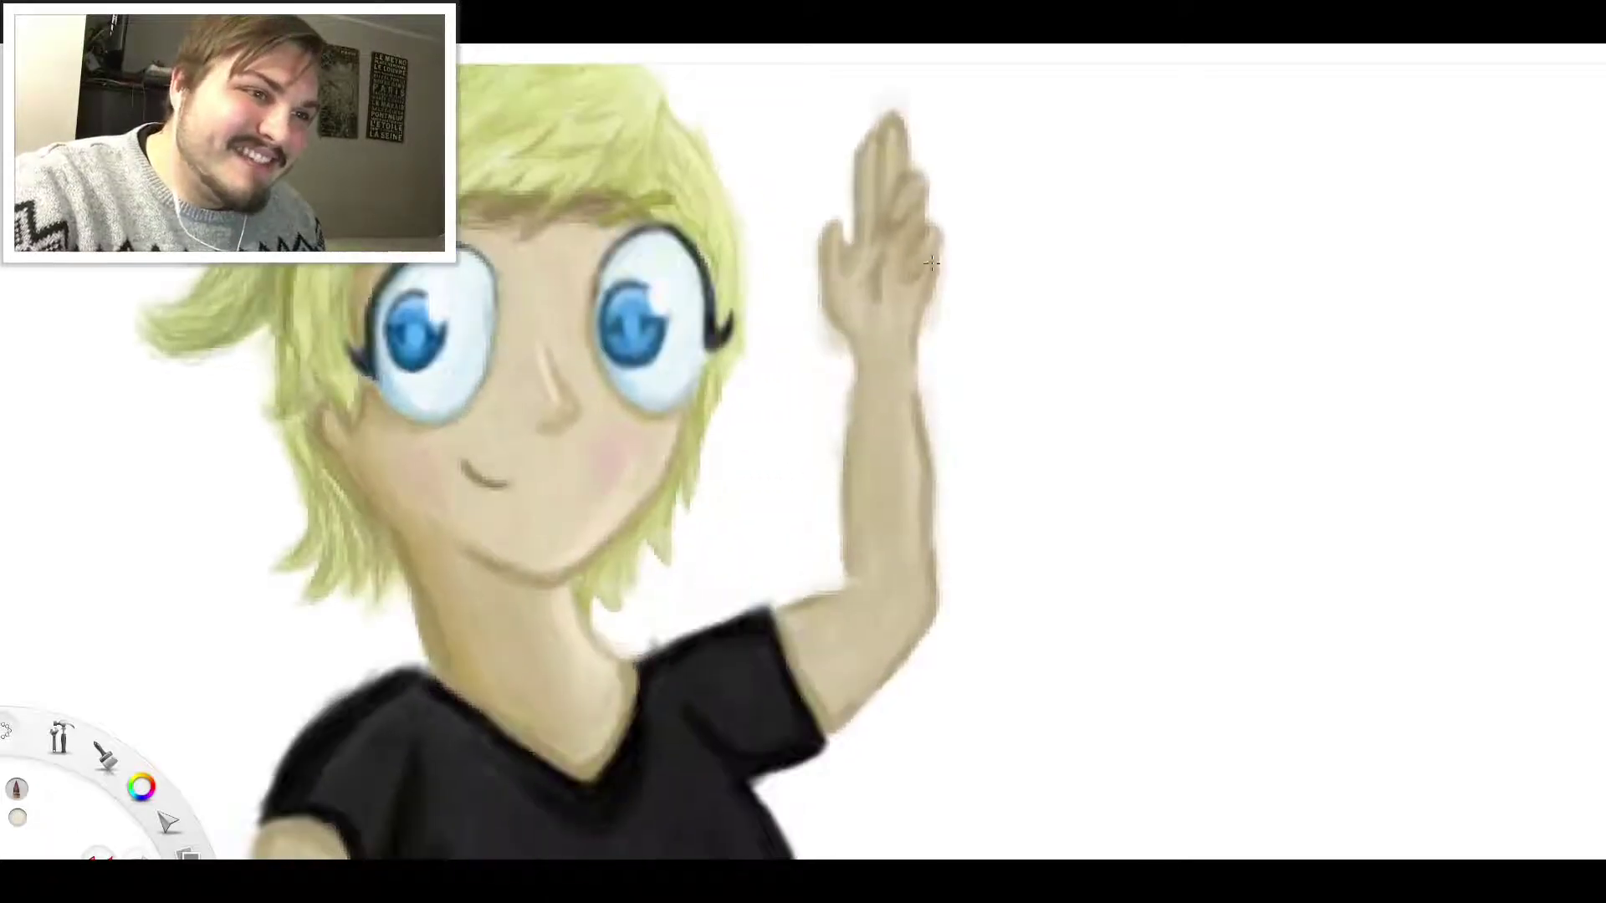
pyautogui.scroll(-8, 916, 256)
pyautogui.scroll(5, 835, 418)
pyautogui.scroll(6, 834, 417)
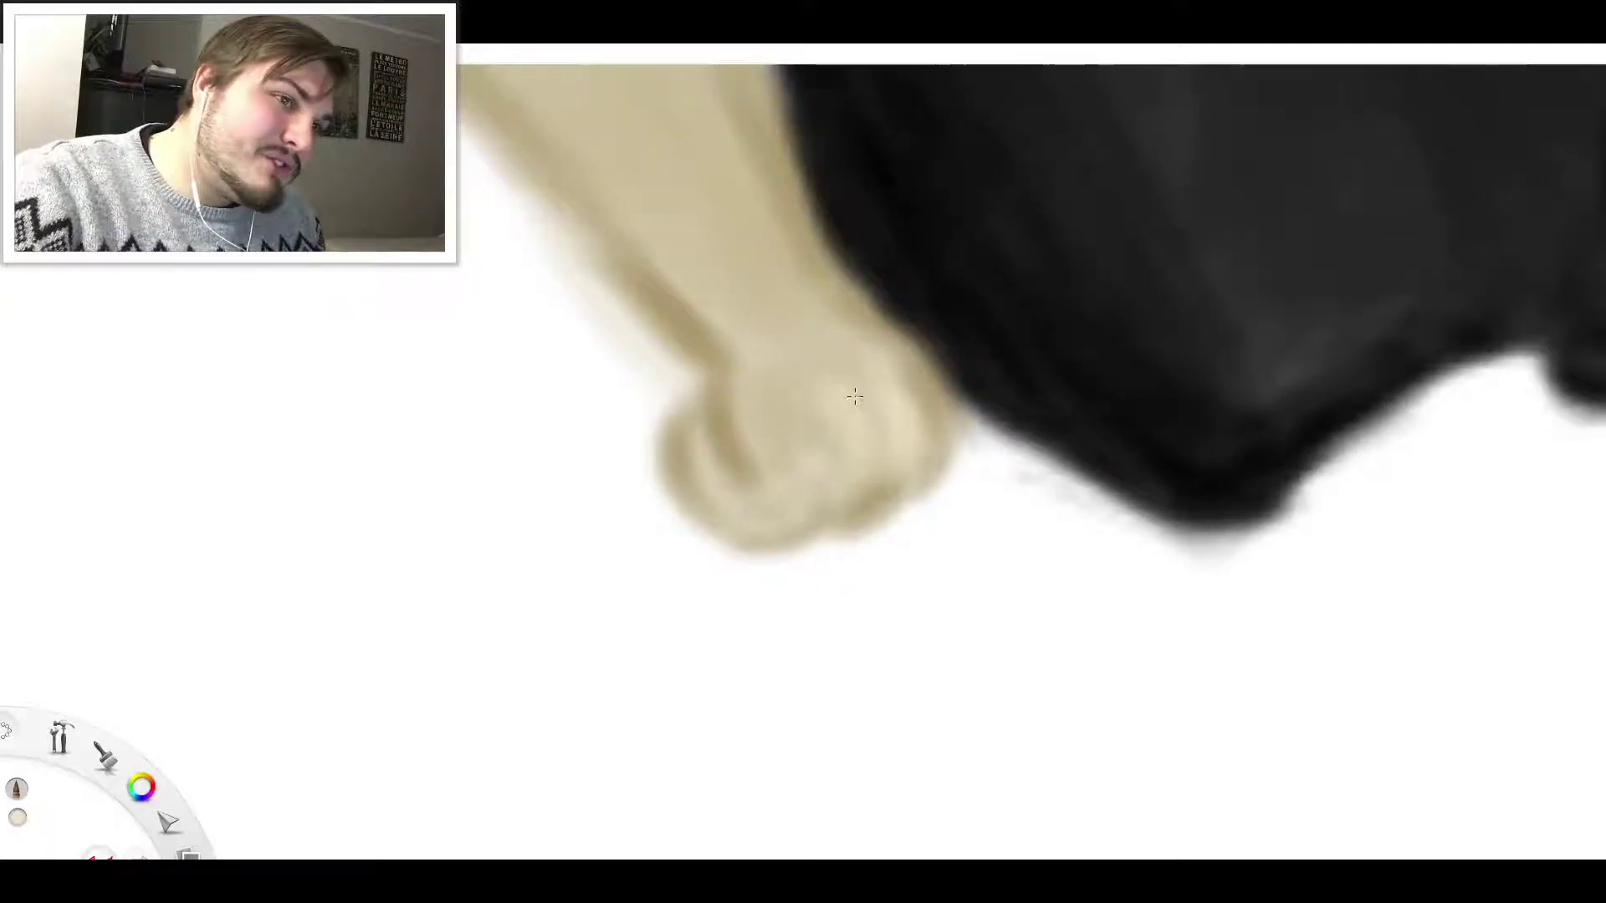
pyautogui.moveTo(789, 414)
pyautogui.mouseDown()
pyautogui.moveTo(803, 469)
pyautogui.moveTo(807, 455)
pyautogui.mouseUp()
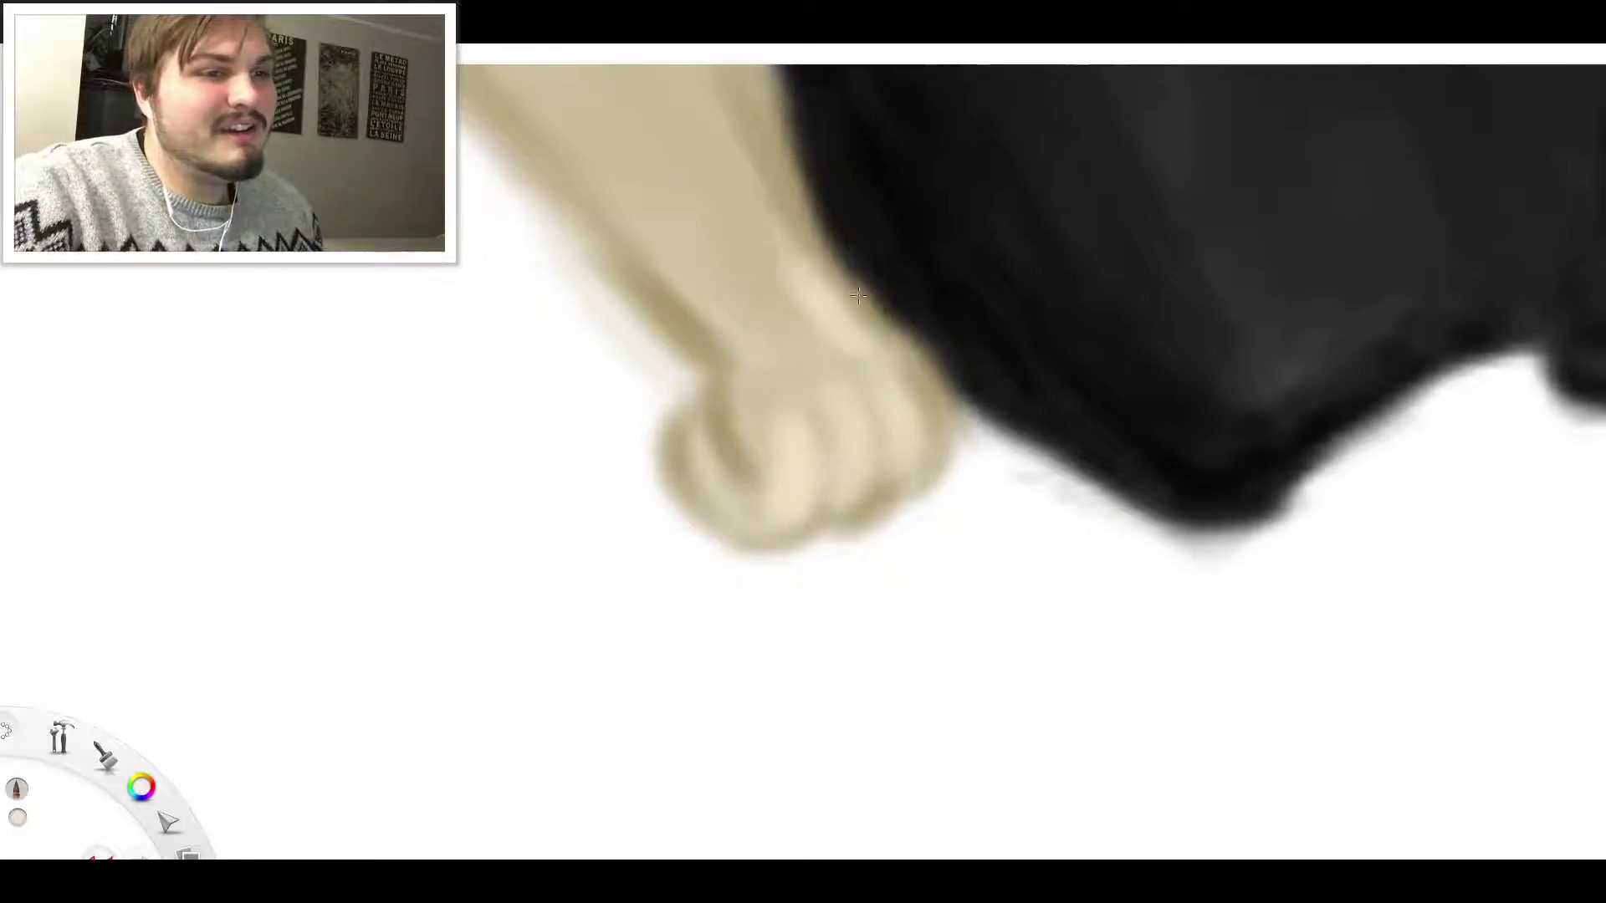
# Extend the pale highlight from the wrist up the inner side of the lowered forearm
pyautogui.scroll(-5, 845, 145)
pyautogui.scroll(8, 845, 145)
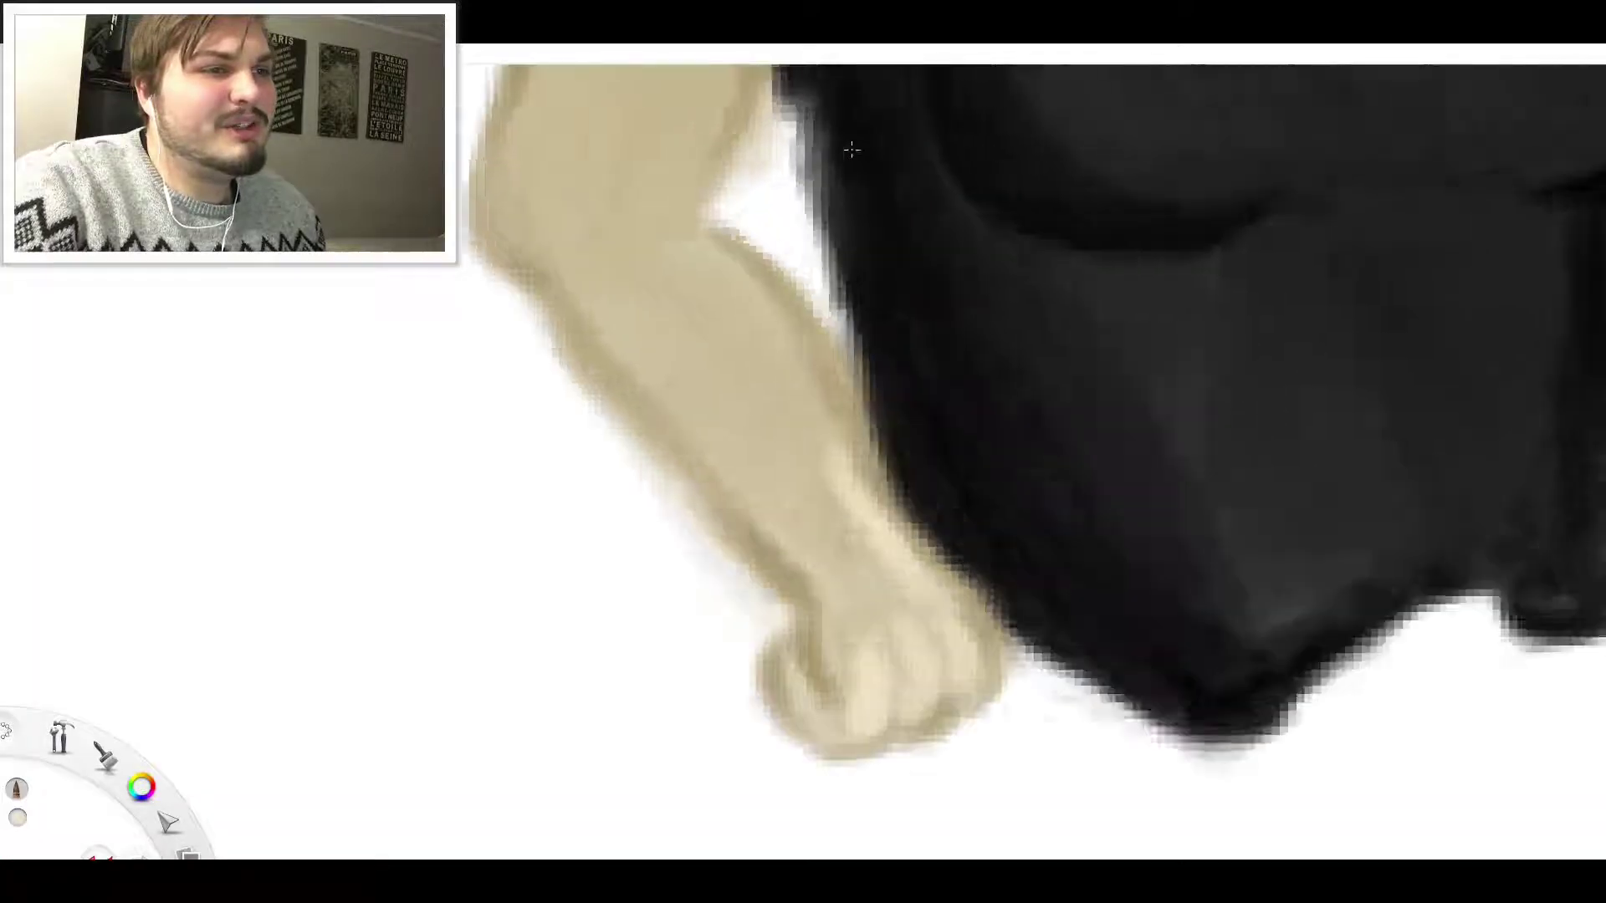
pyautogui.moveTo(730, 433)
pyautogui.mouseDown()
pyautogui.moveTo(850, 628)
pyautogui.moveTo(736, 413)
pyautogui.mouseUp()
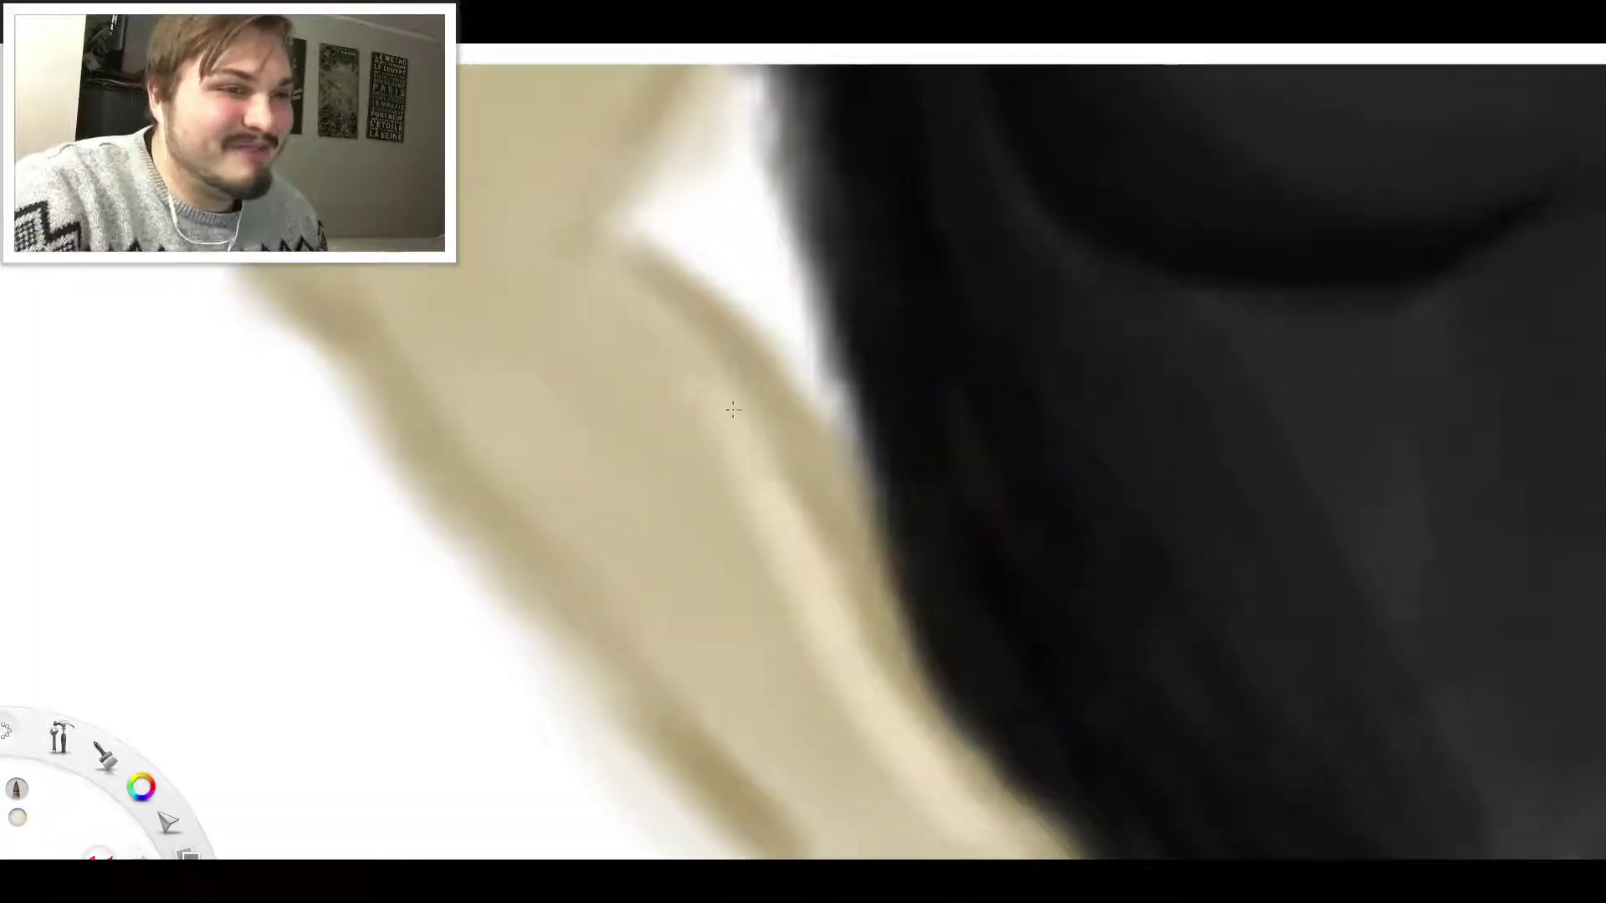
# Widen the pale highlight along the inner side of the lowered forearm
pyautogui.moveTo(705, 358)
pyautogui.mouseDown()
pyautogui.moveTo(684, 405)
pyautogui.moveTo(670, 368)
pyautogui.moveTo(798, 494)
pyautogui.moveTo(886, 655)
pyautogui.mouseUp()
pyautogui.scroll(-5, 849, 208)
pyautogui.scroll(-6, 855, 207)
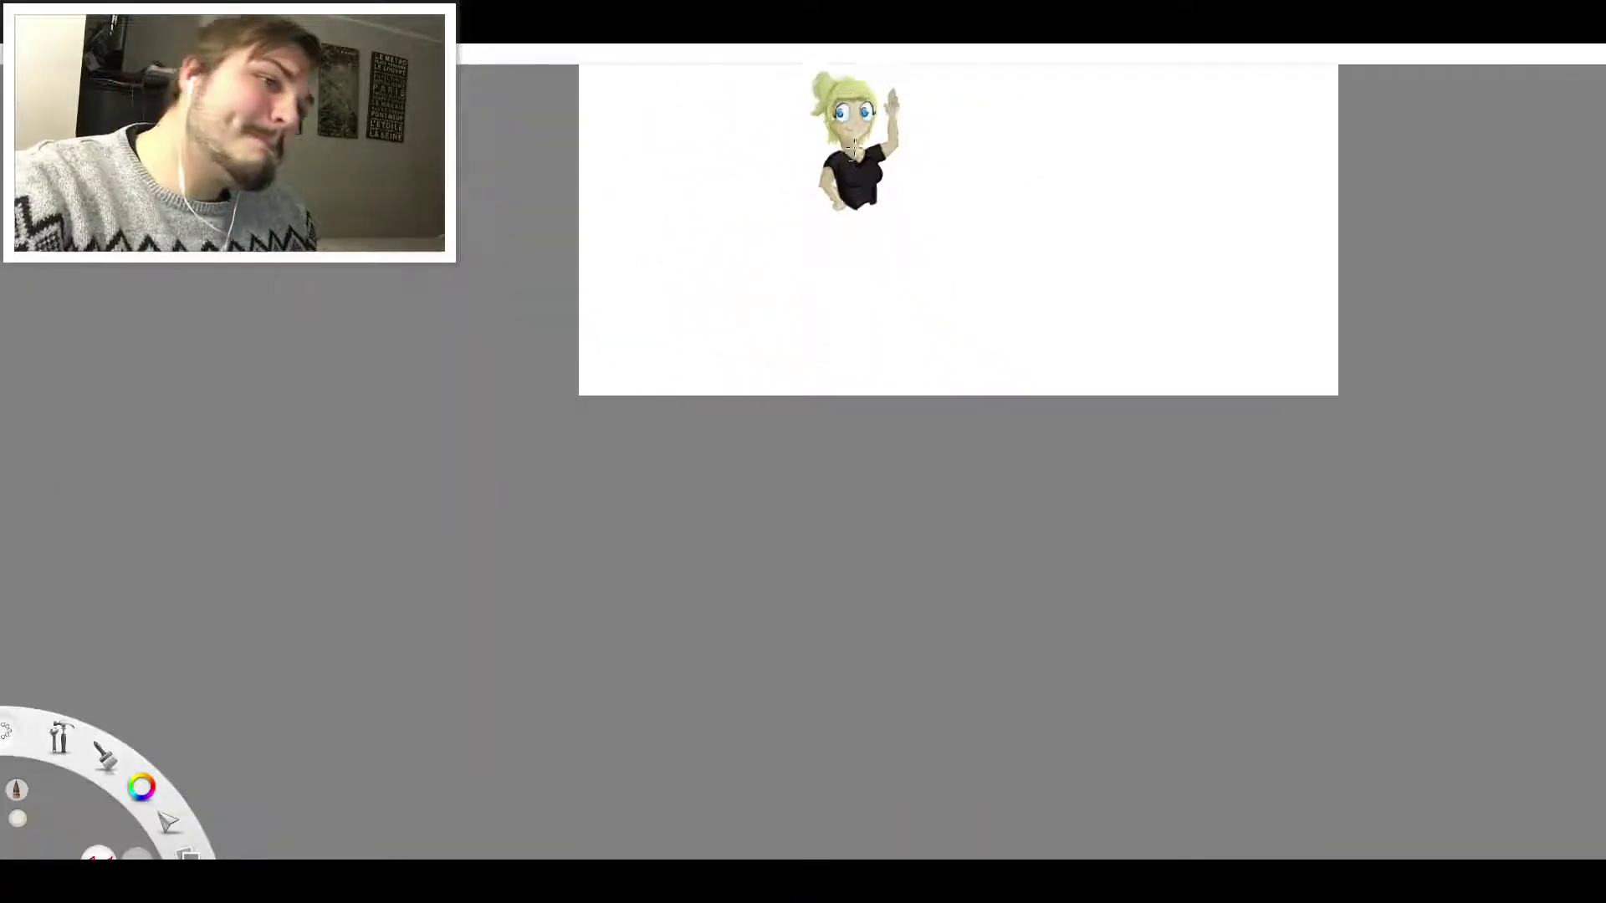
# Paint a broad pale highlight on the hip arm's upper arm, between the sleeve and the elbow
pyautogui.scroll(5, 883, 192)
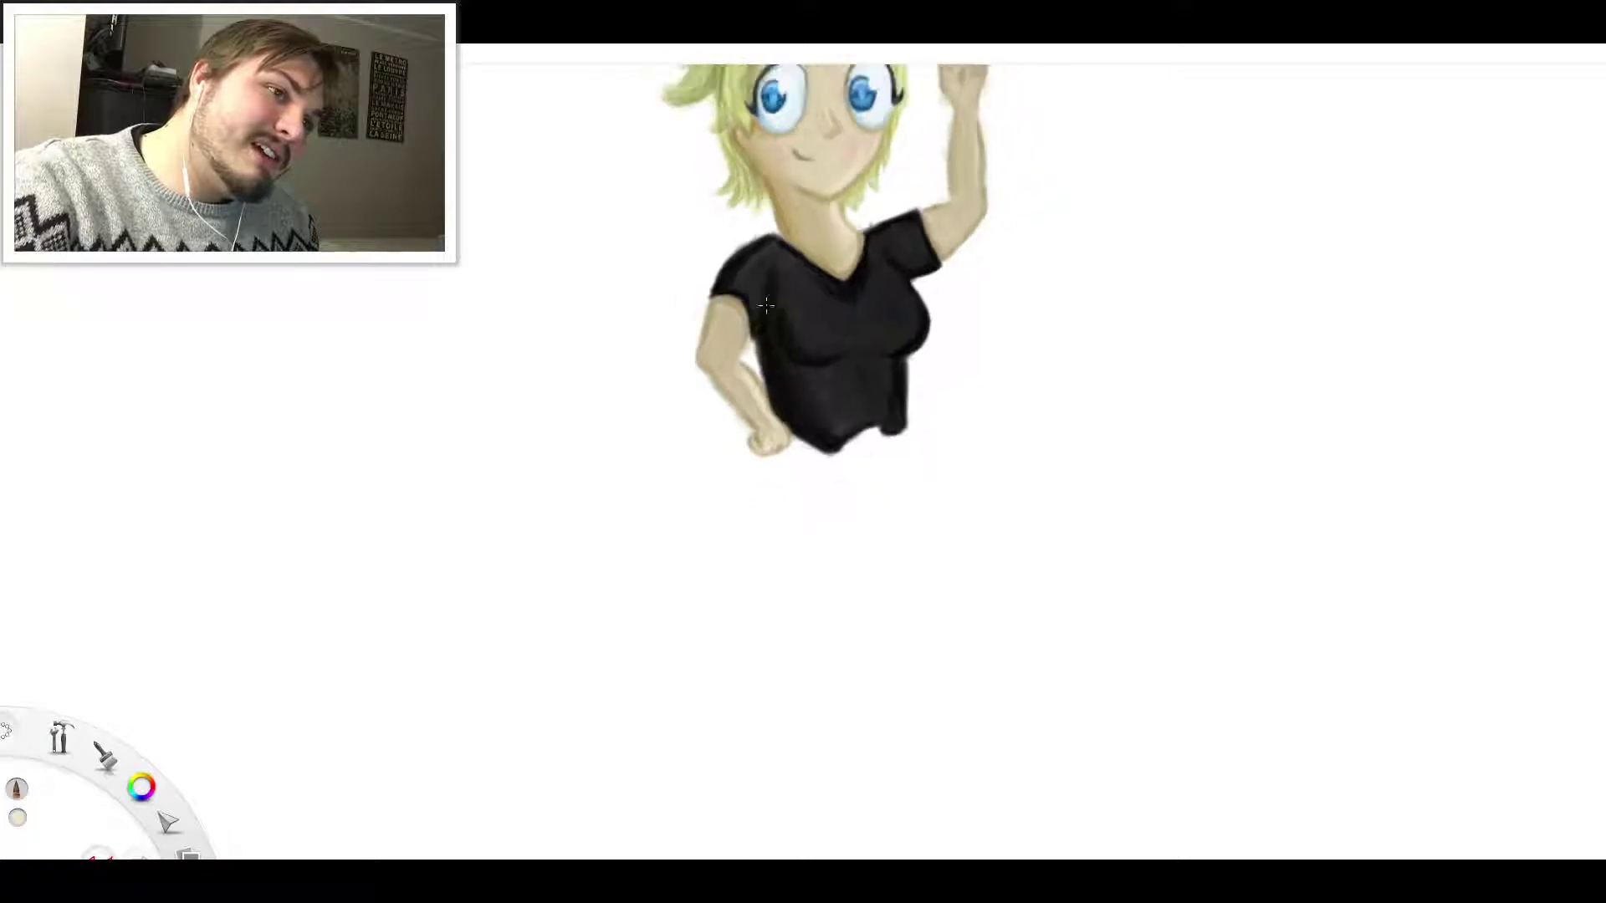
pyautogui.scroll(6, 687, 421)
pyautogui.moveTo(661, 426)
pyautogui.mouseDown()
pyautogui.moveTo(703, 268)
pyautogui.moveTo(675, 339)
pyautogui.moveTo(686, 315)
pyautogui.mouseUp()
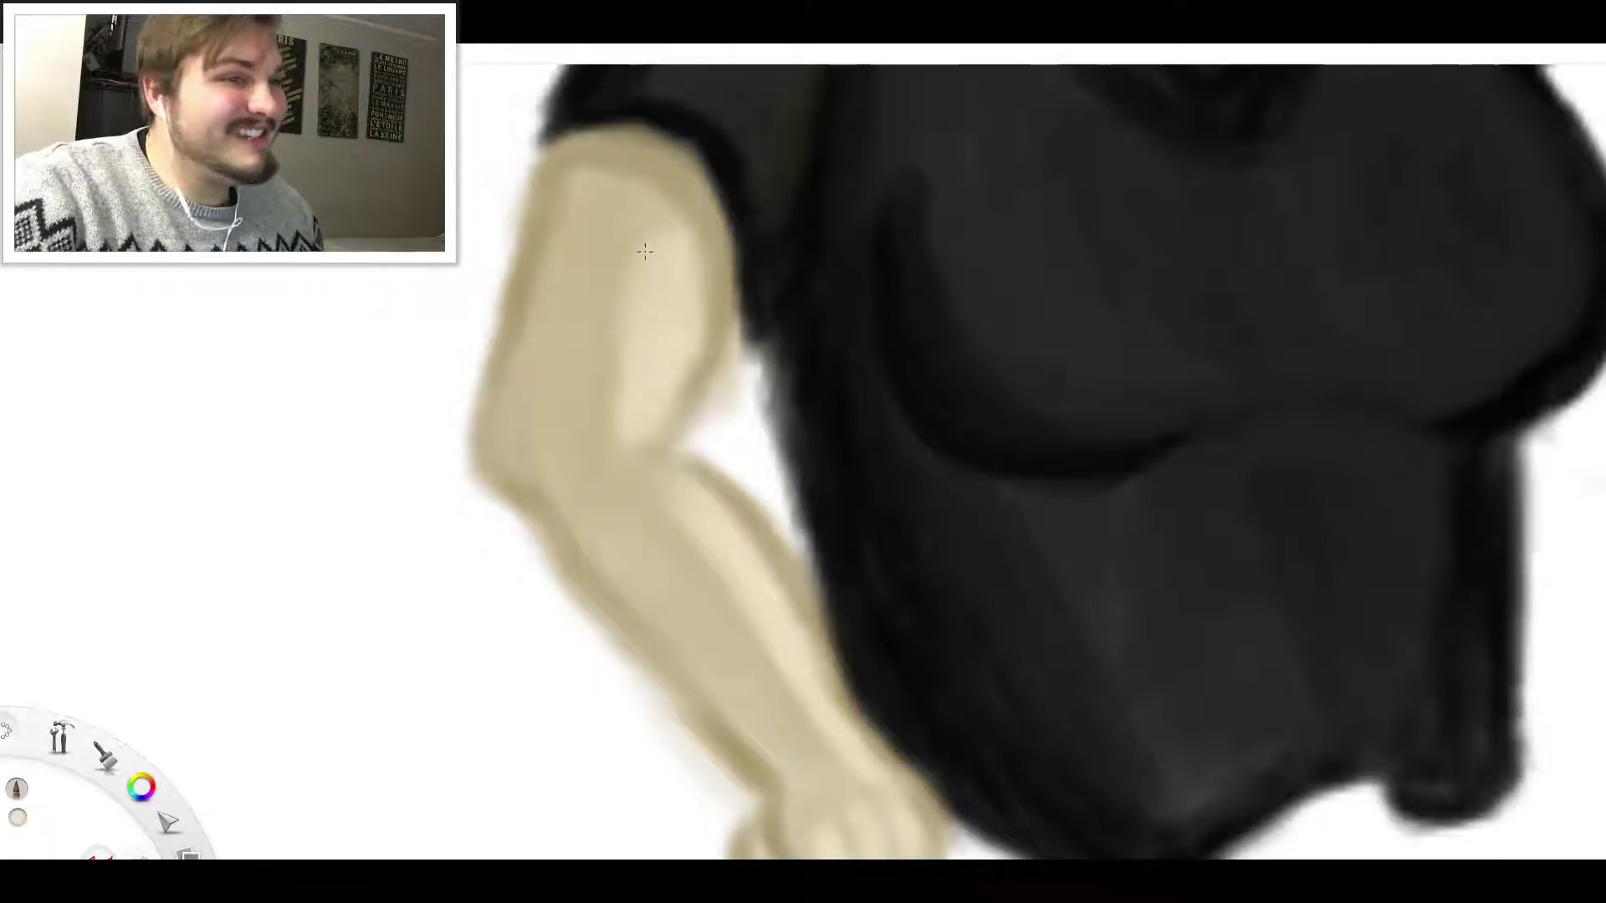
pyautogui.moveTo(662, 231)
pyautogui.mouseDown()
pyautogui.moveTo(708, 256)
pyautogui.moveTo(698, 361)
pyautogui.mouseUp()
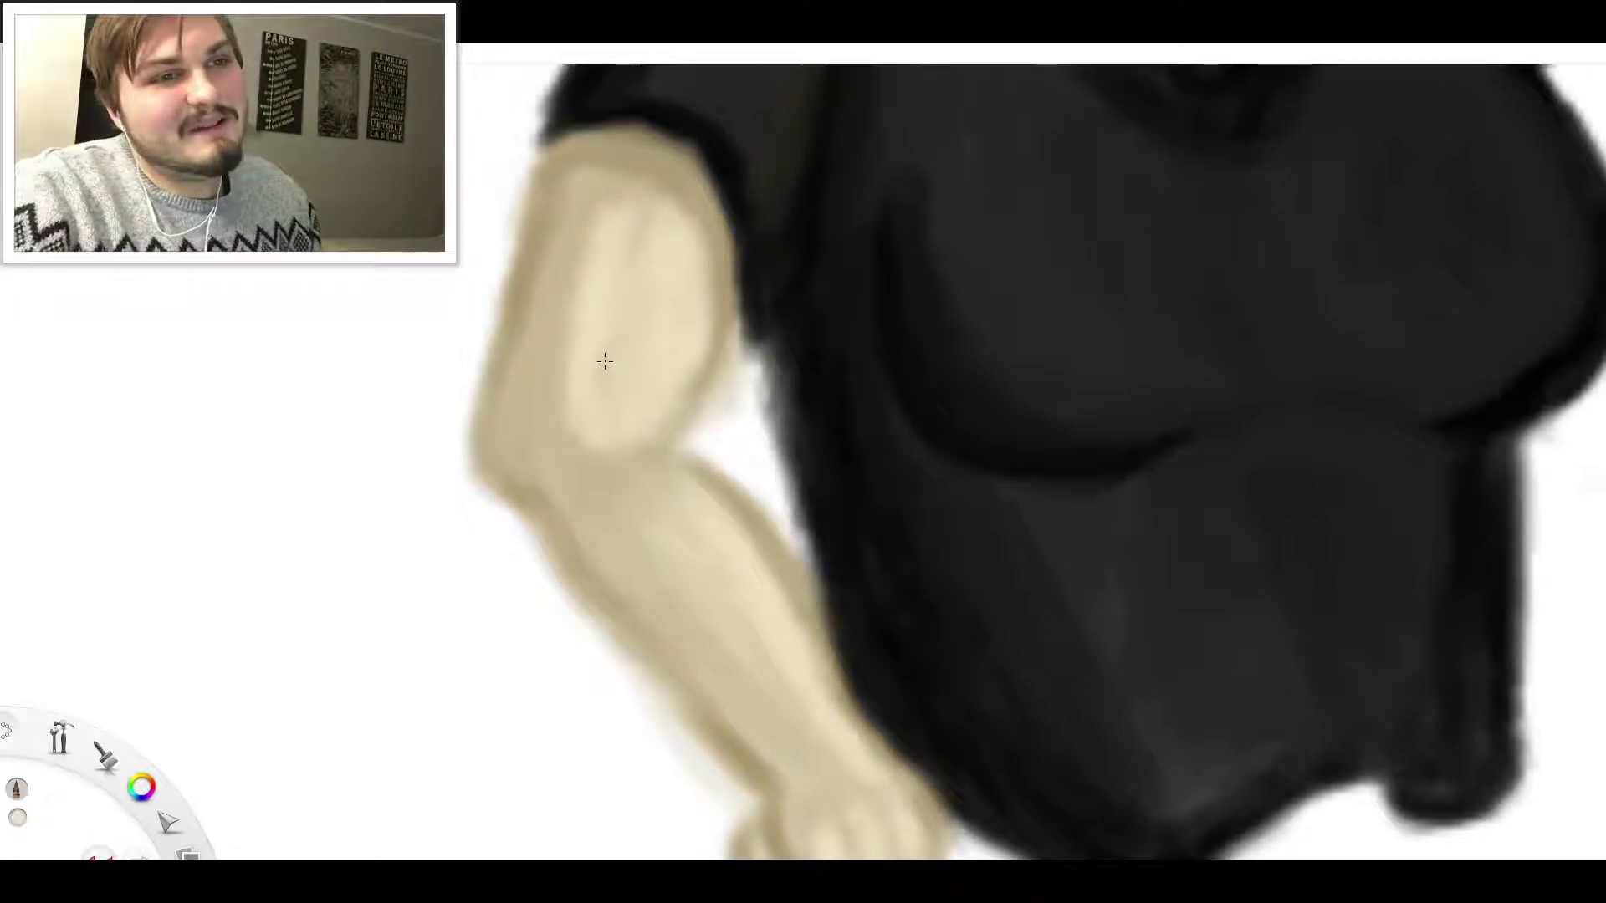
# Paint pale highlights along the outer side of the raised forearm and the underside of its upper arm
pyautogui.scroll(-2, 648, 372)
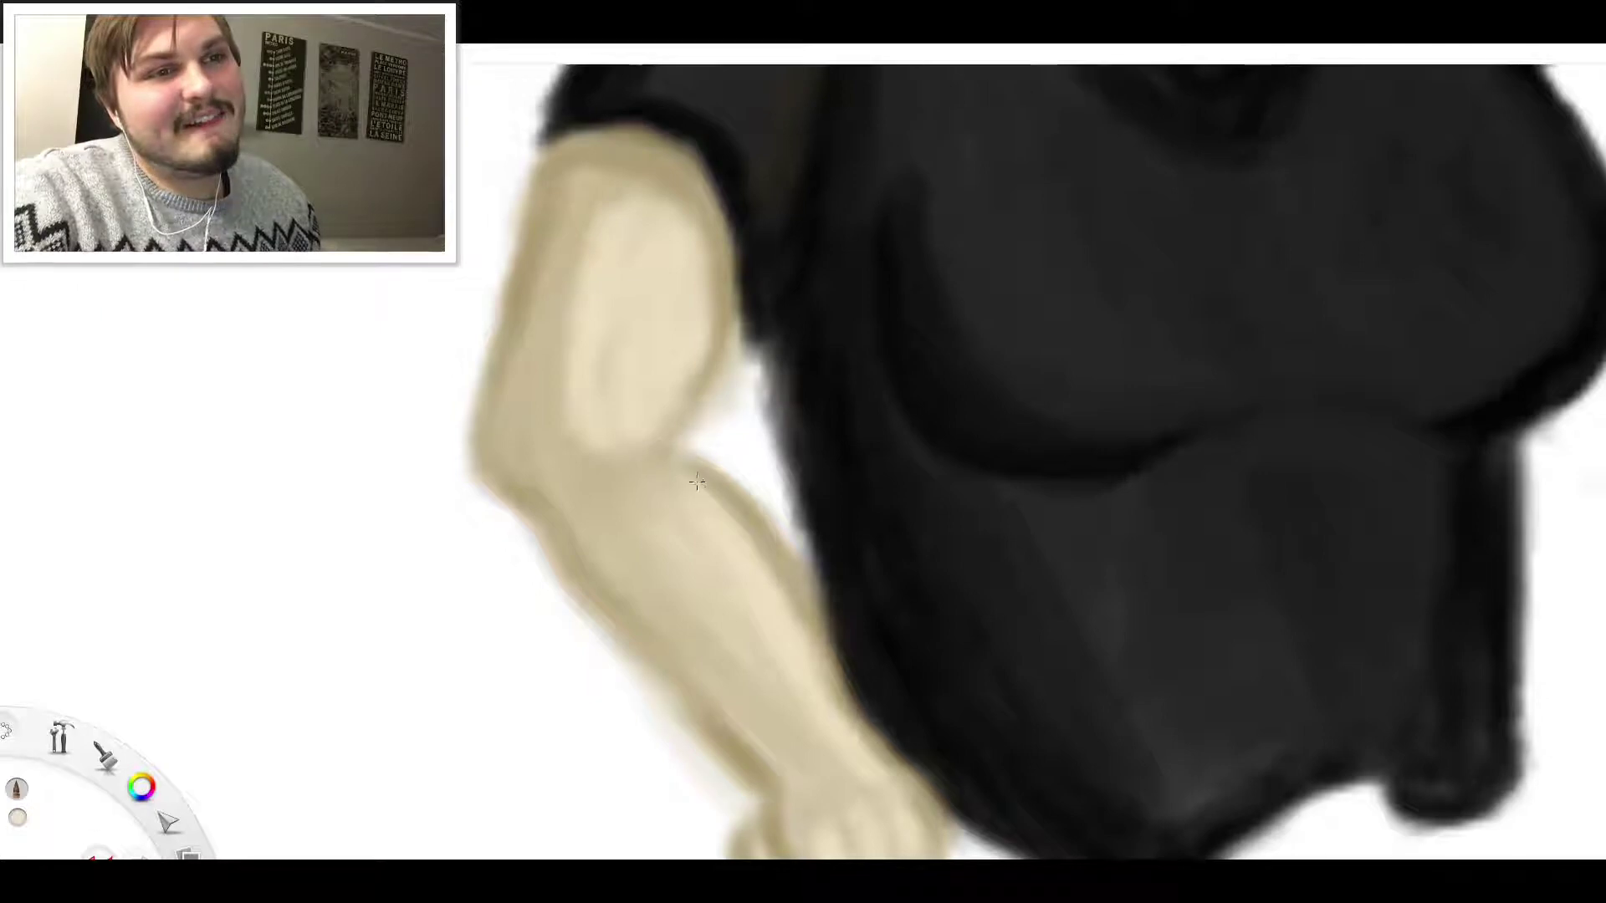
pyautogui.scroll(-5, 947, 291)
pyautogui.scroll(-4, 948, 292)
pyautogui.scroll(1, 1054, 115)
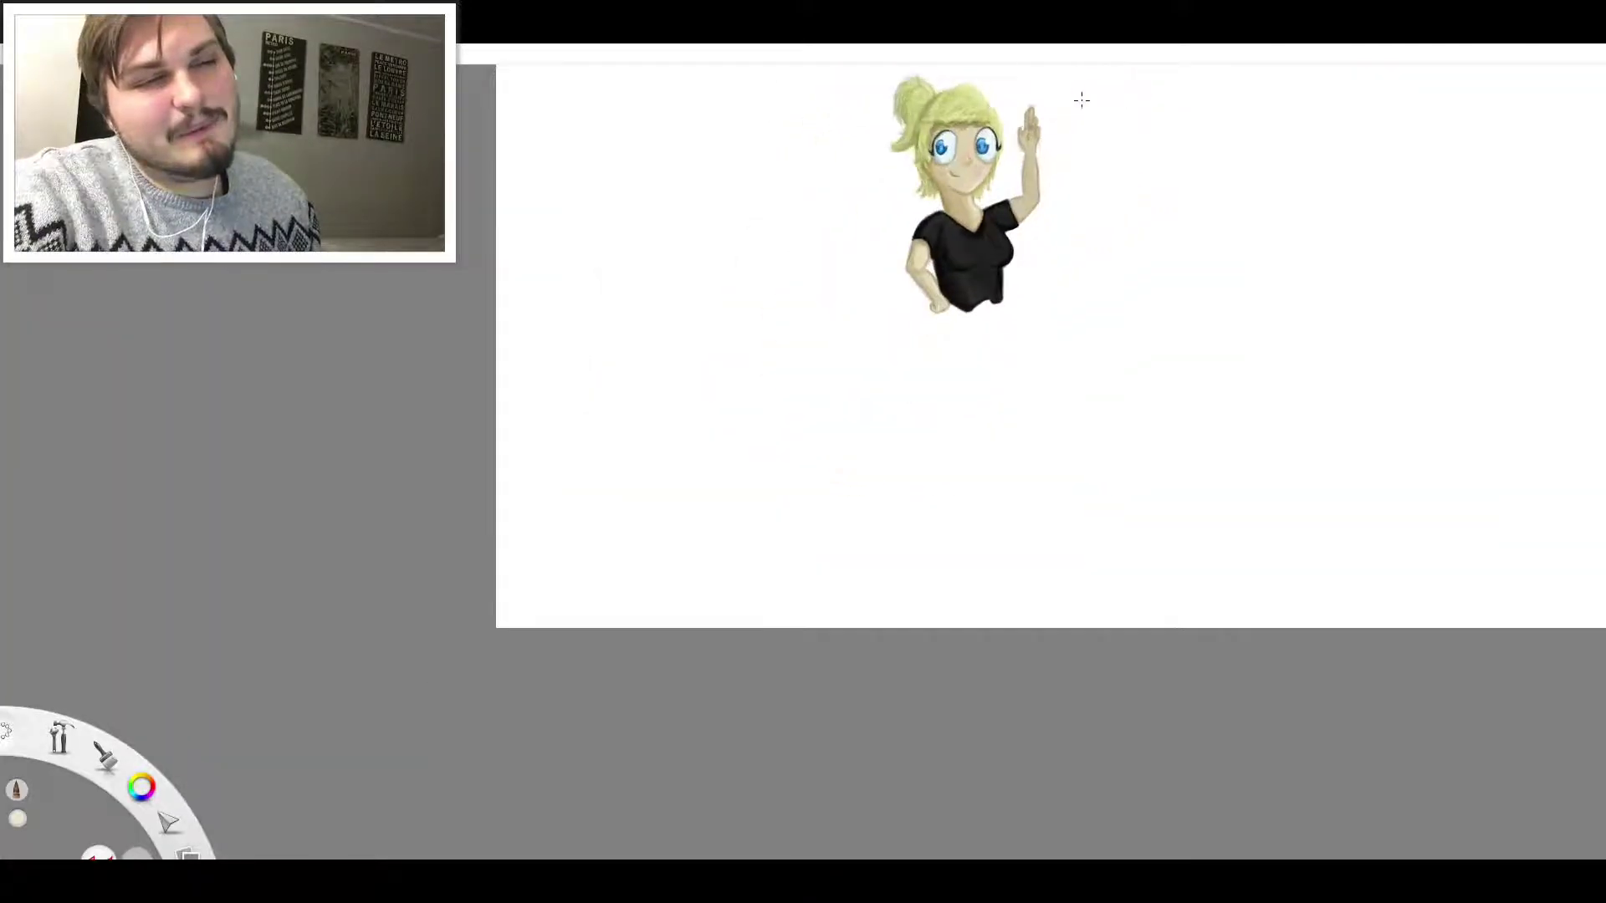
pyautogui.scroll(-2, 1091, 118)
pyautogui.scroll(4, 1088, 121)
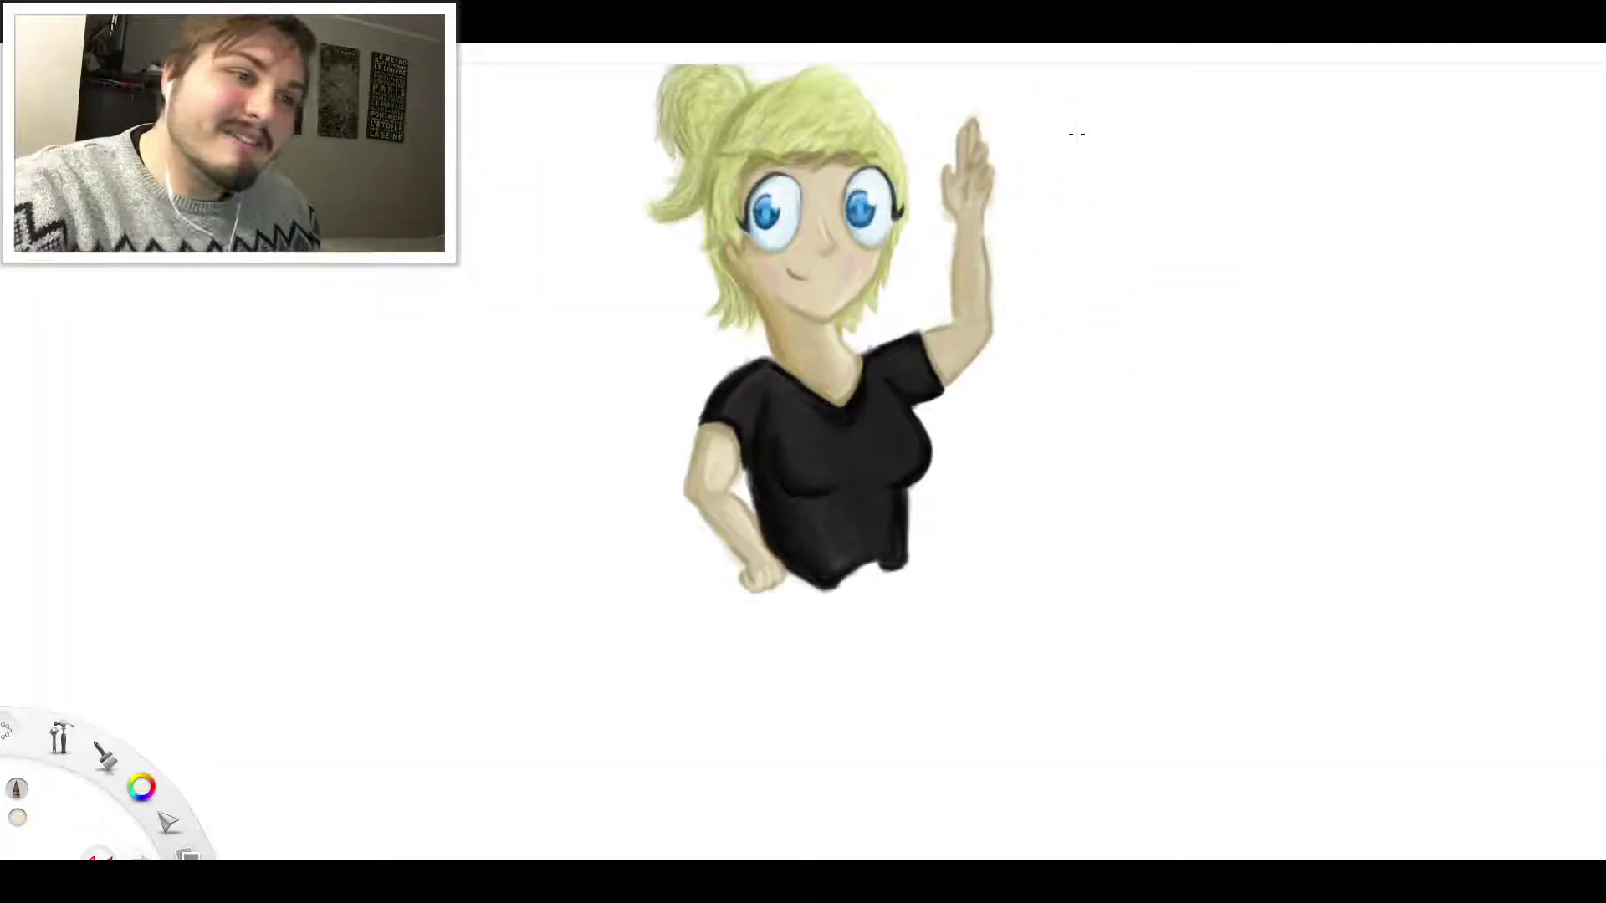
pyautogui.scroll(3, 1025, 143)
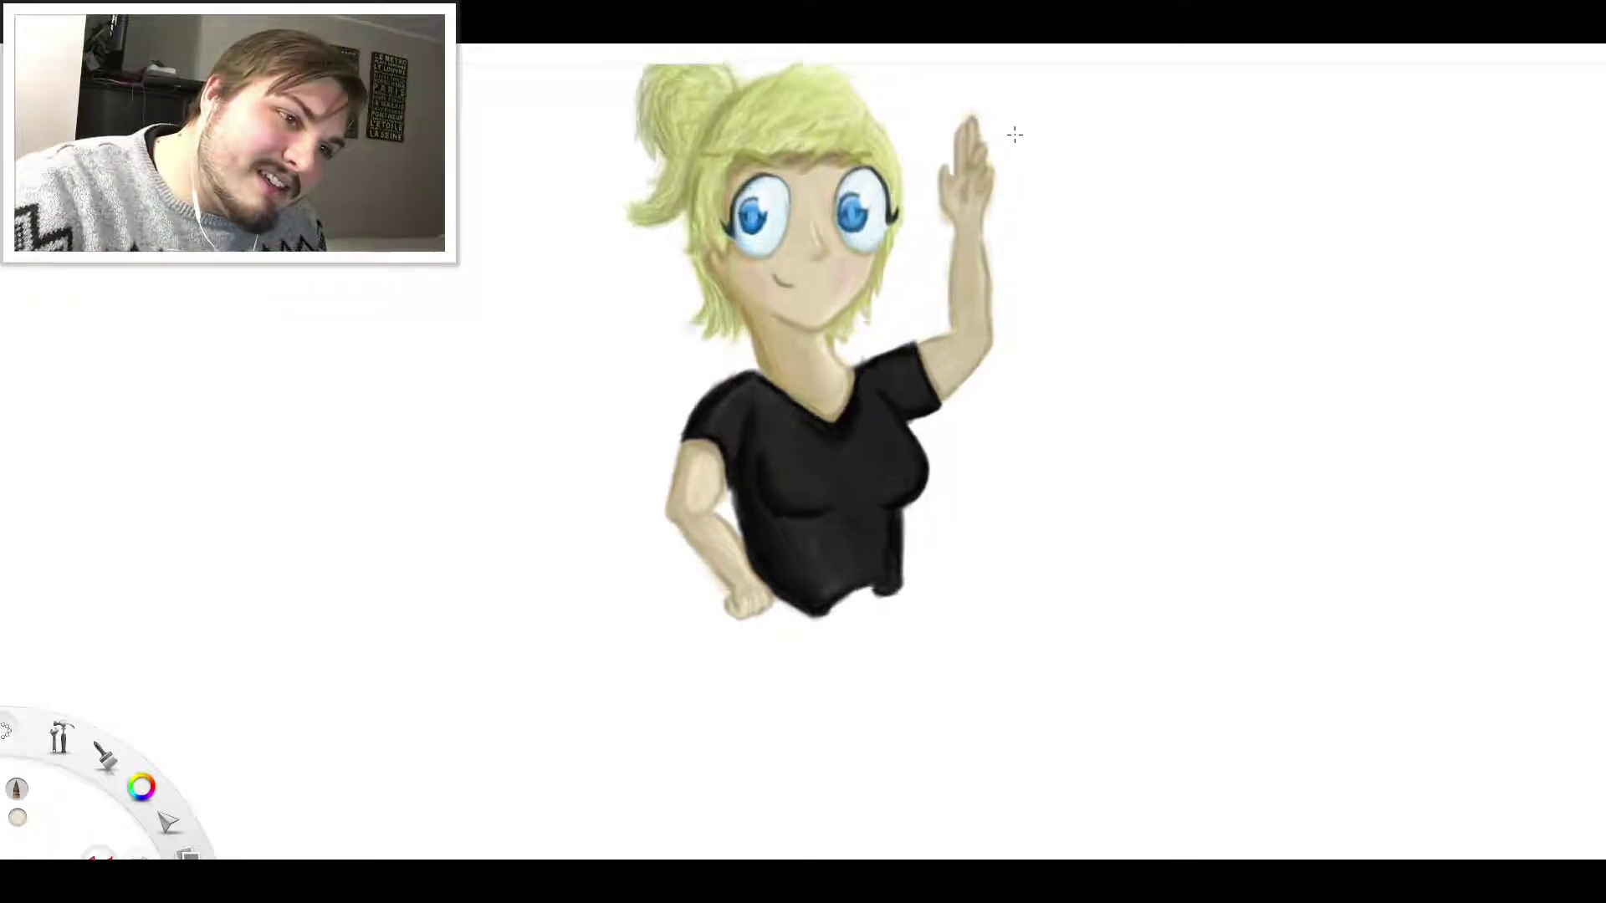
pyautogui.scroll(1, 931, 693)
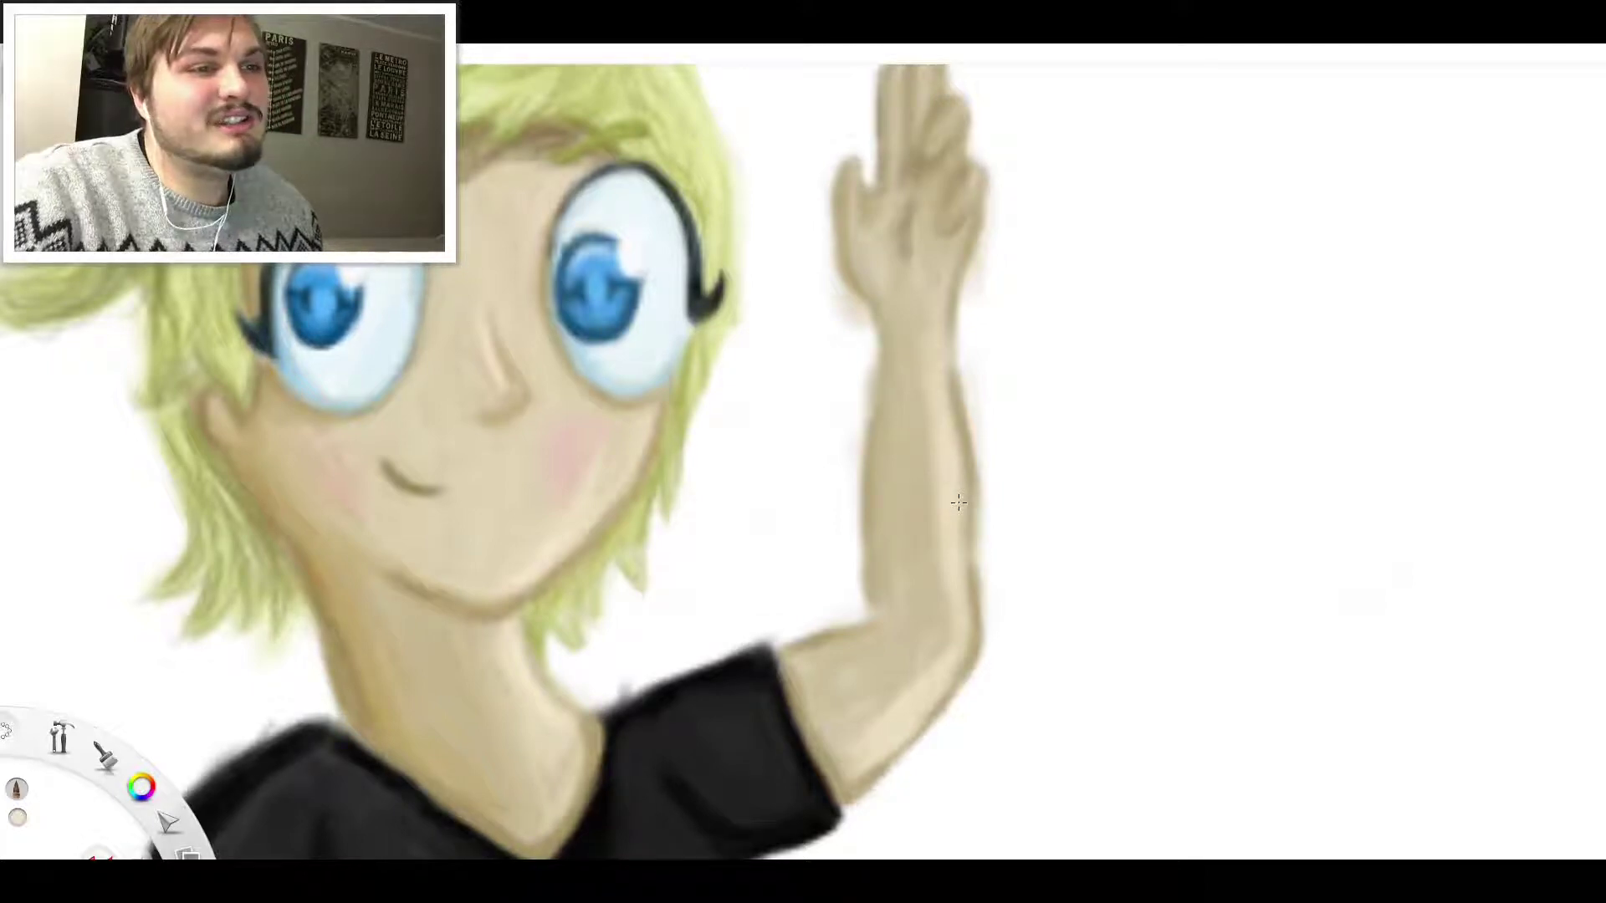
# Paint pale highlights on the waving hand's raised fingers, thumb and palm
pyautogui.scroll(-3, 1018, 186)
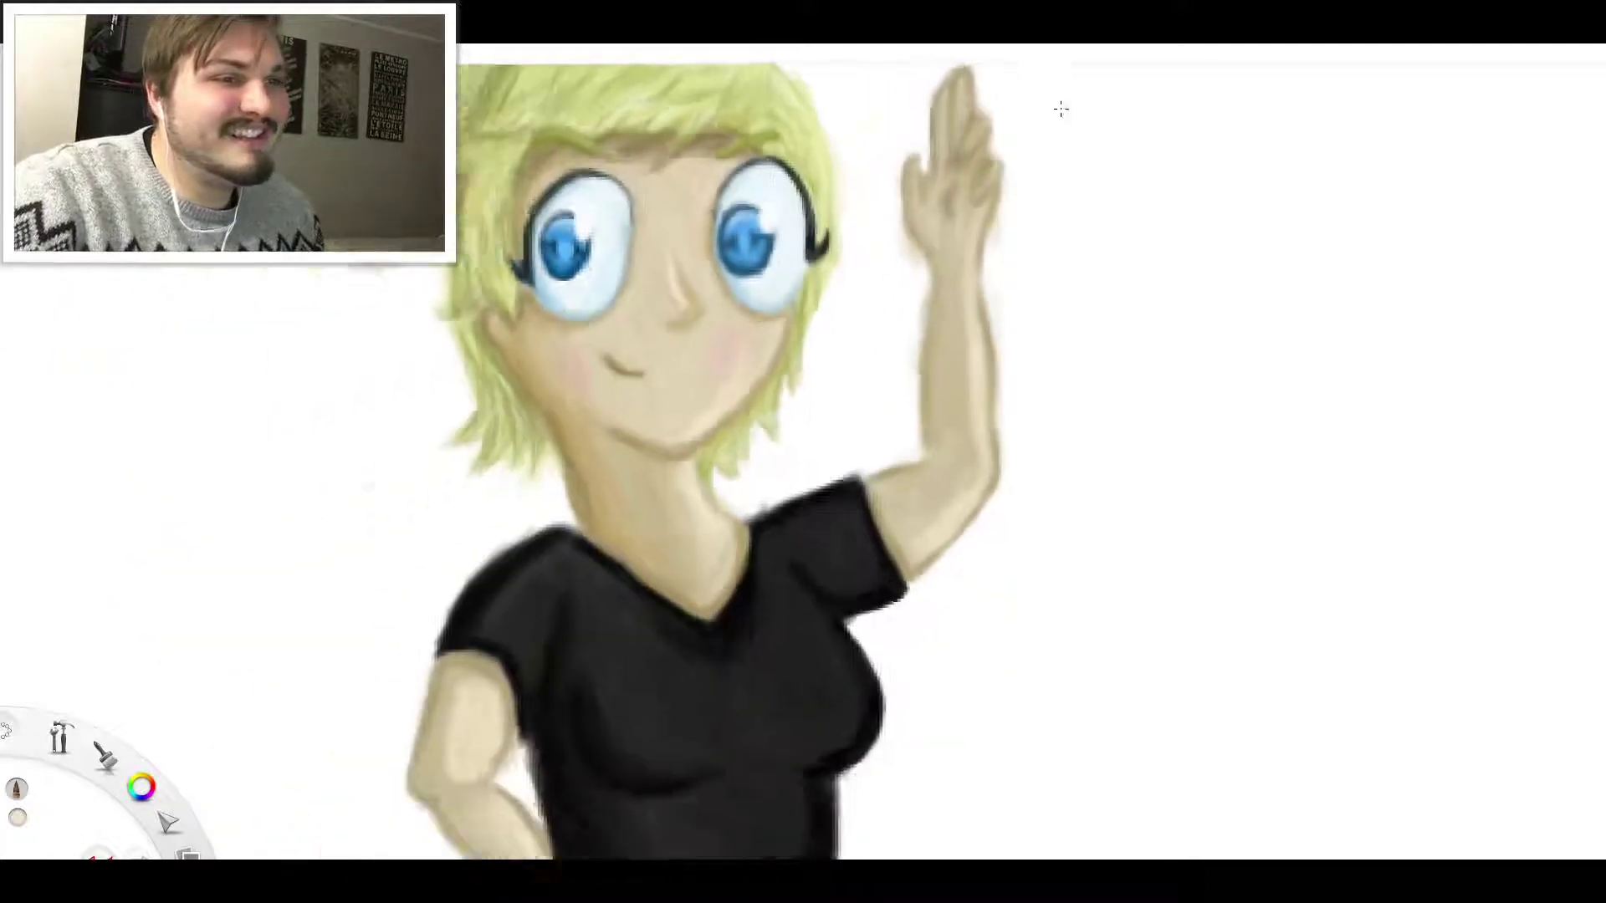
pyautogui.scroll(8, 1052, 120)
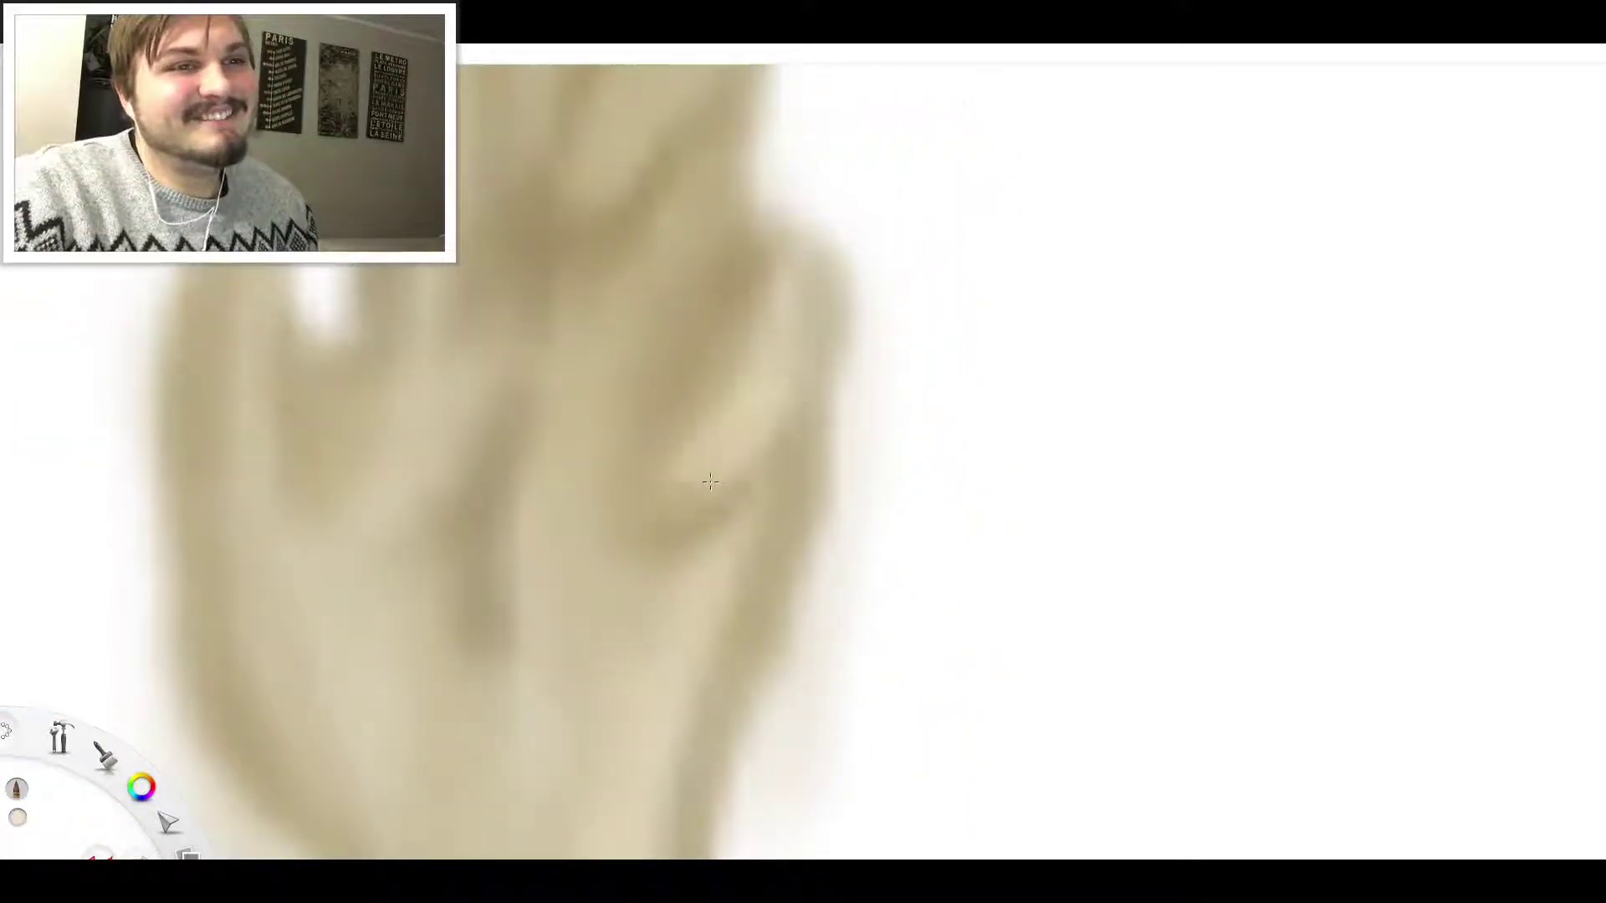
pyautogui.scroll(-3, 976, 167)
pyautogui.scroll(-4, 976, 168)
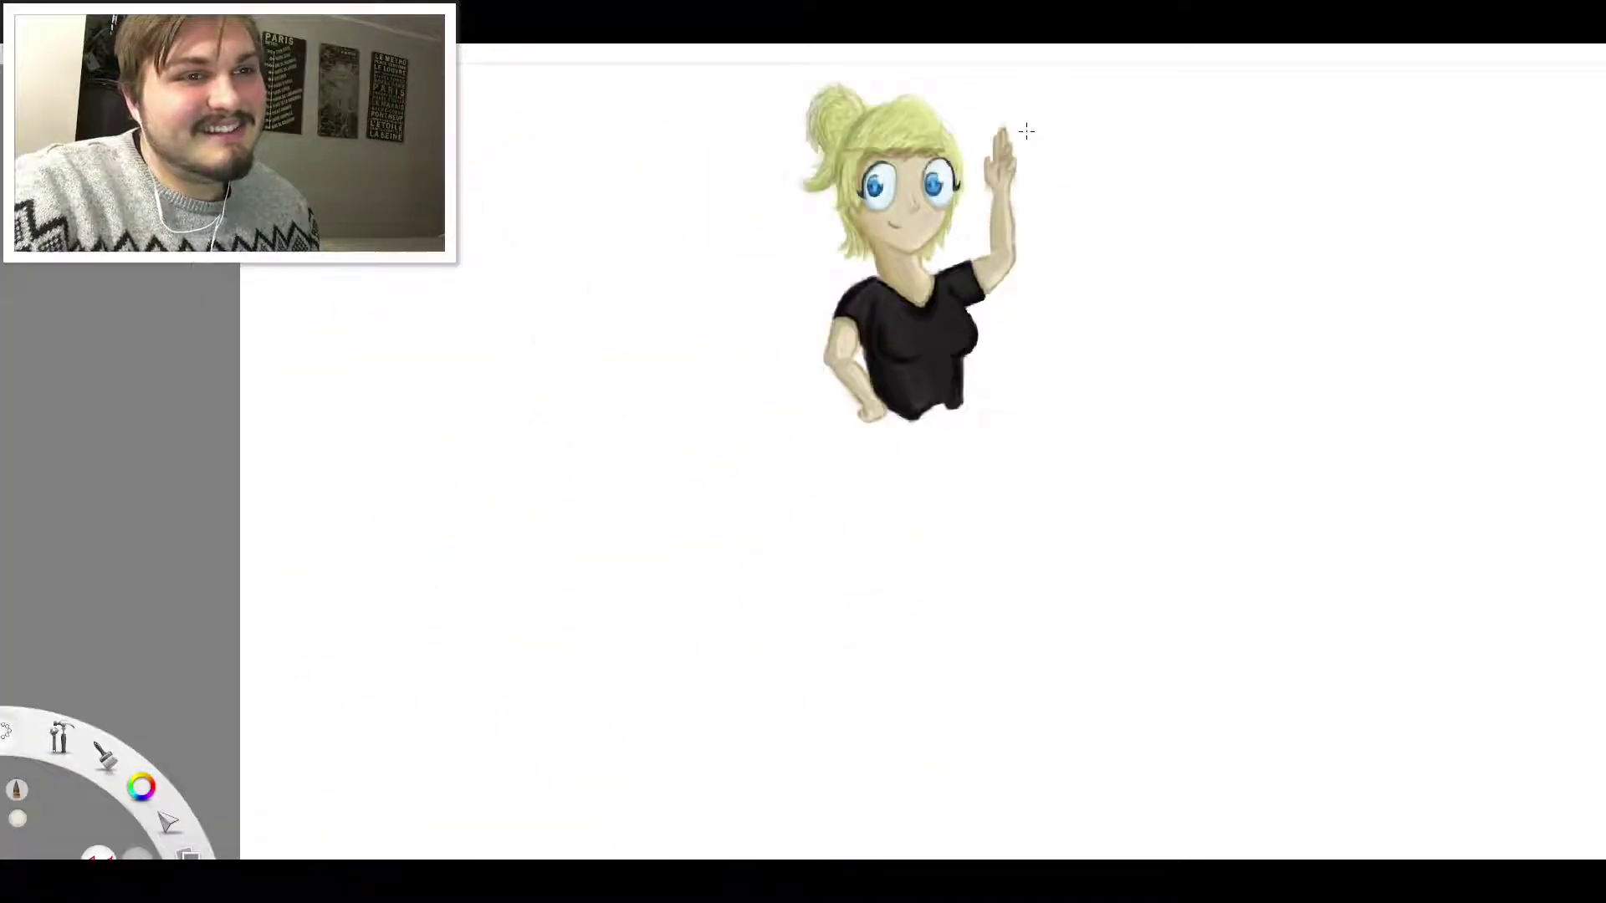
pyautogui.scroll(6, 1029, 129)
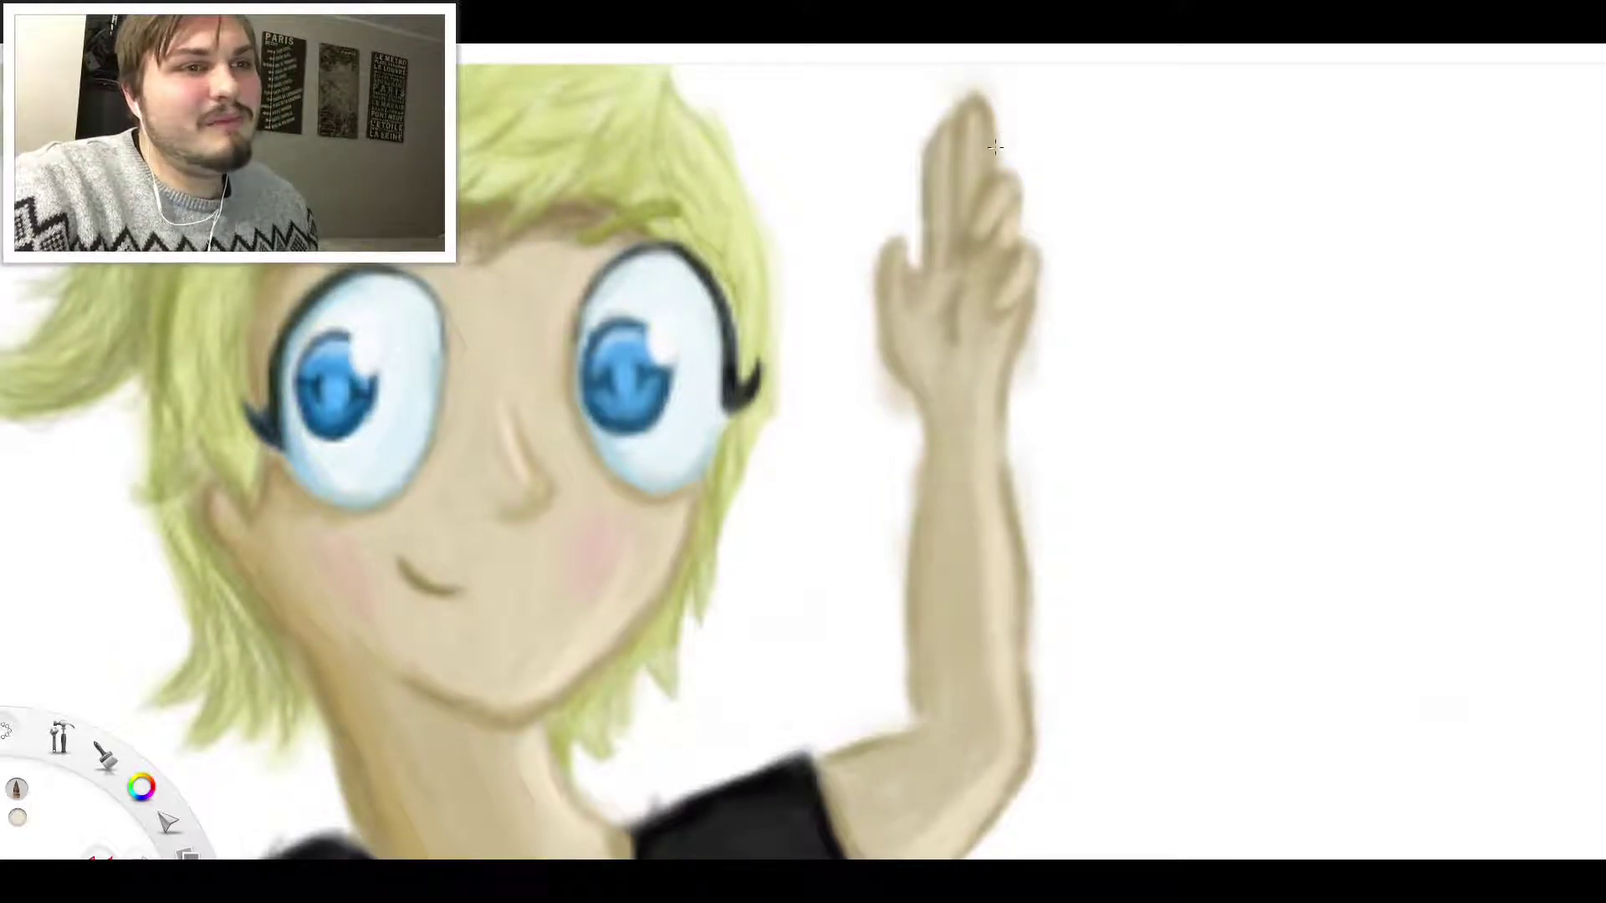
pyautogui.scroll(-3, 1105, 79)
pyautogui.scroll(6, 1069, 115)
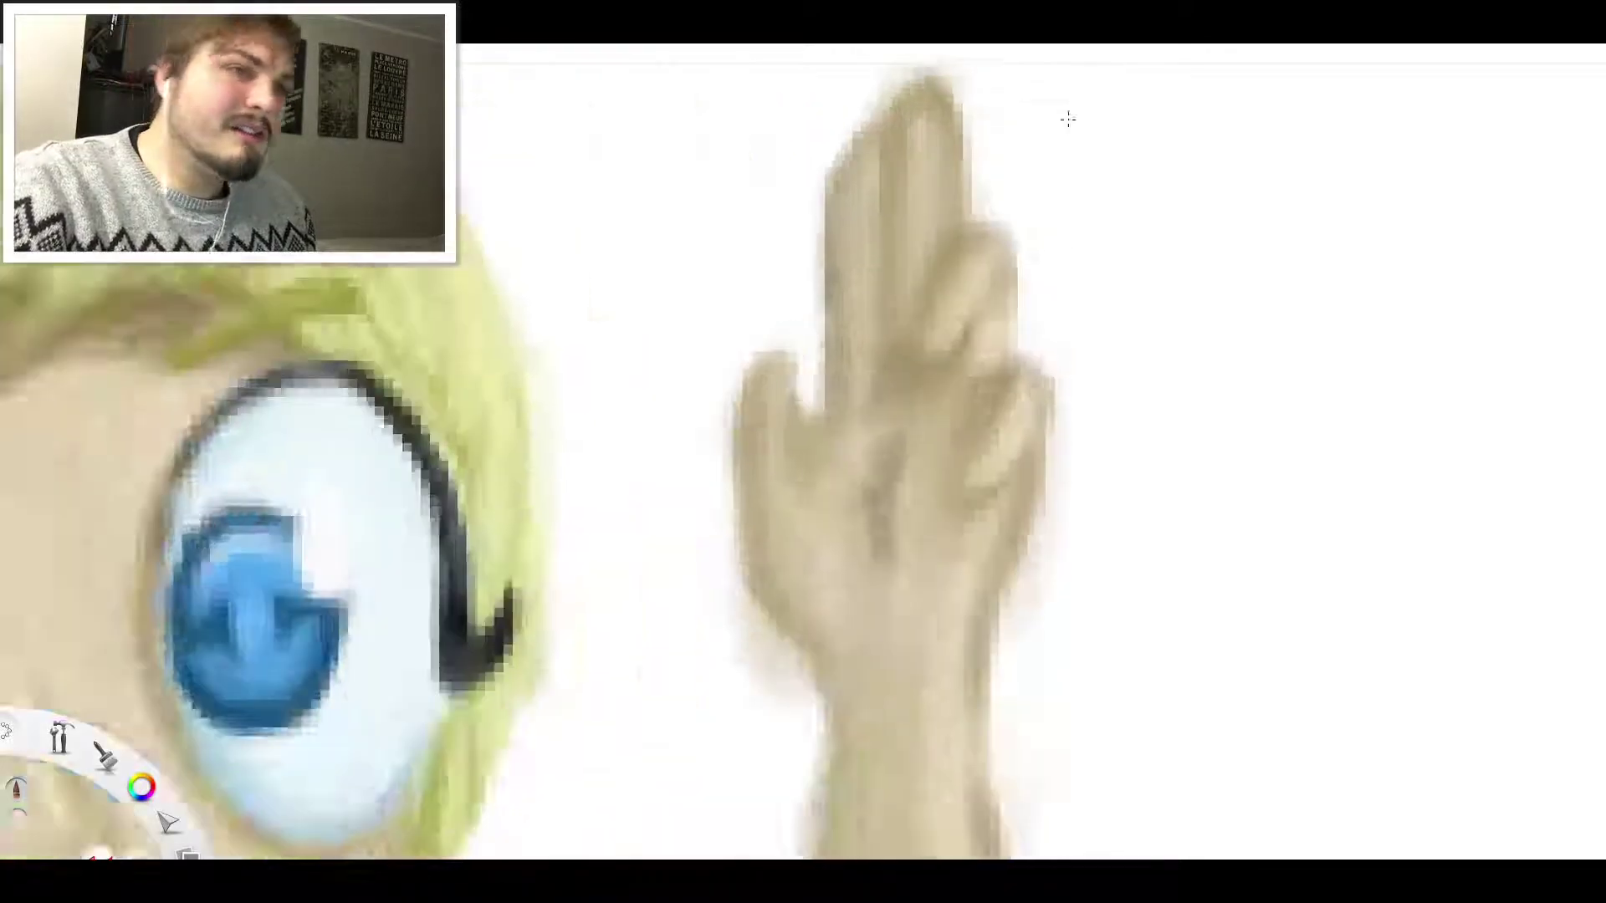
pyautogui.moveTo(923, 175)
pyautogui.mouseDown()
pyautogui.moveTo(905, 235)
pyautogui.moveTo(910, 146)
pyautogui.moveTo(929, 190)
pyautogui.moveTo(923, 162)
pyautogui.mouseUp()
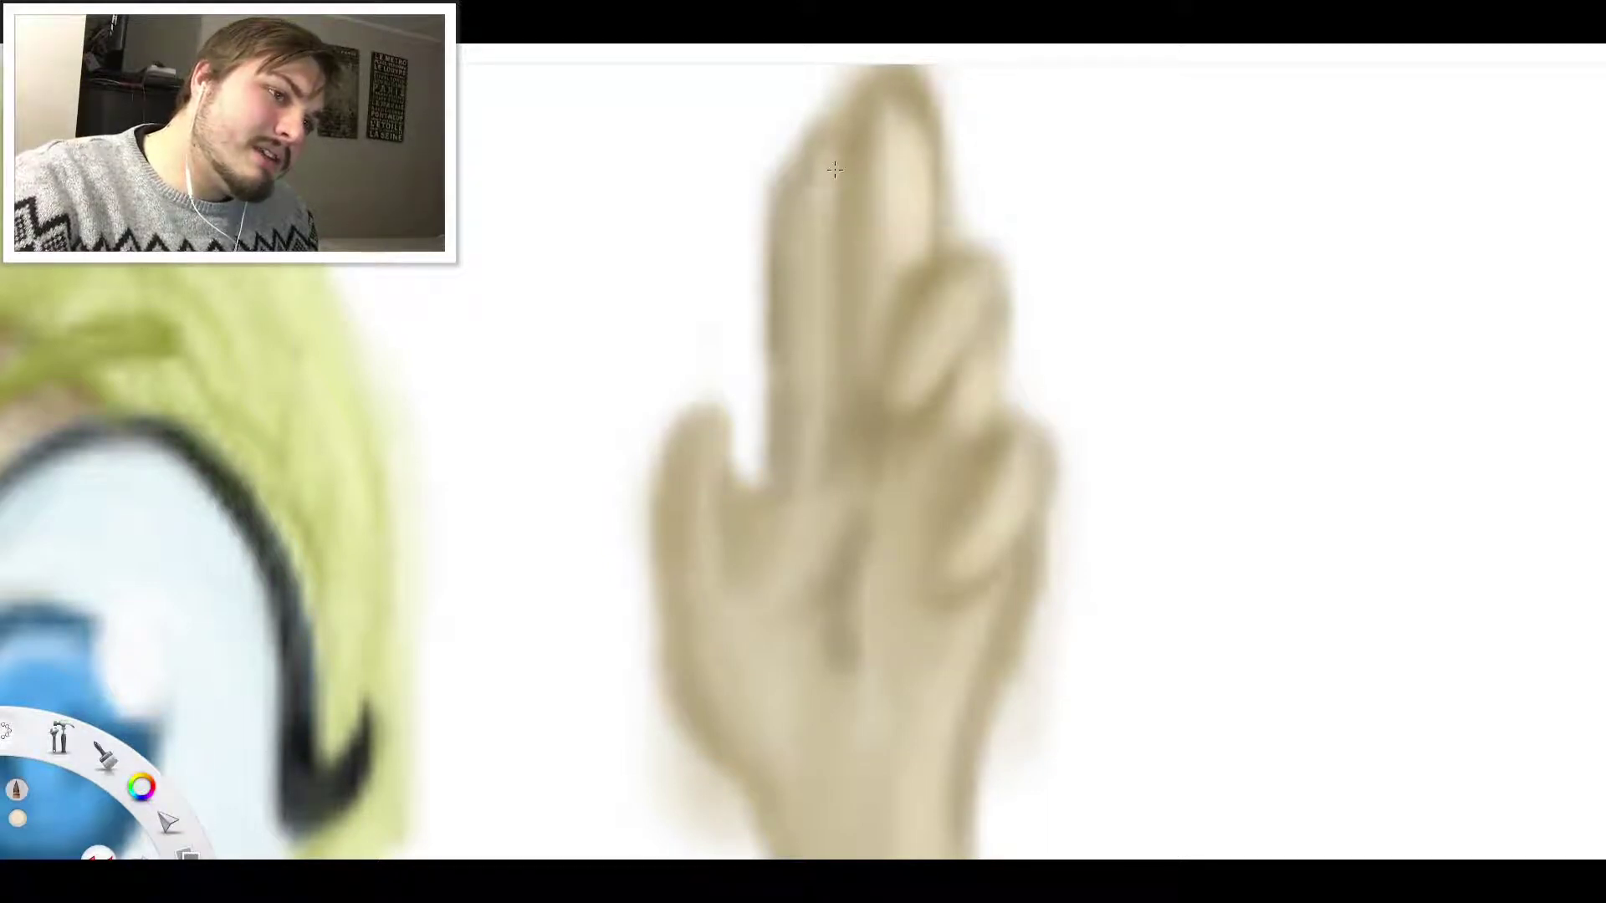
pyautogui.moveTo(833, 201); pyautogui.dragTo(821, 478)
pyautogui.moveTo(726, 458); pyautogui.dragTo(718, 575)
pyautogui.moveTo(791, 613)
pyautogui.mouseDown()
pyautogui.moveTo(852, 581)
pyautogui.moveTo(826, 616)
pyautogui.moveTo(809, 602)
pyautogui.moveTo(829, 688)
pyautogui.moveTo(792, 610)
pyautogui.moveTo(882, 577)
pyautogui.moveTo(883, 616)
pyautogui.moveTo(893, 544)
pyautogui.moveTo(899, 605)
pyautogui.moveTo(891, 569)
pyautogui.mouseUp()
pyautogui.scroll(-6, 892, 569)
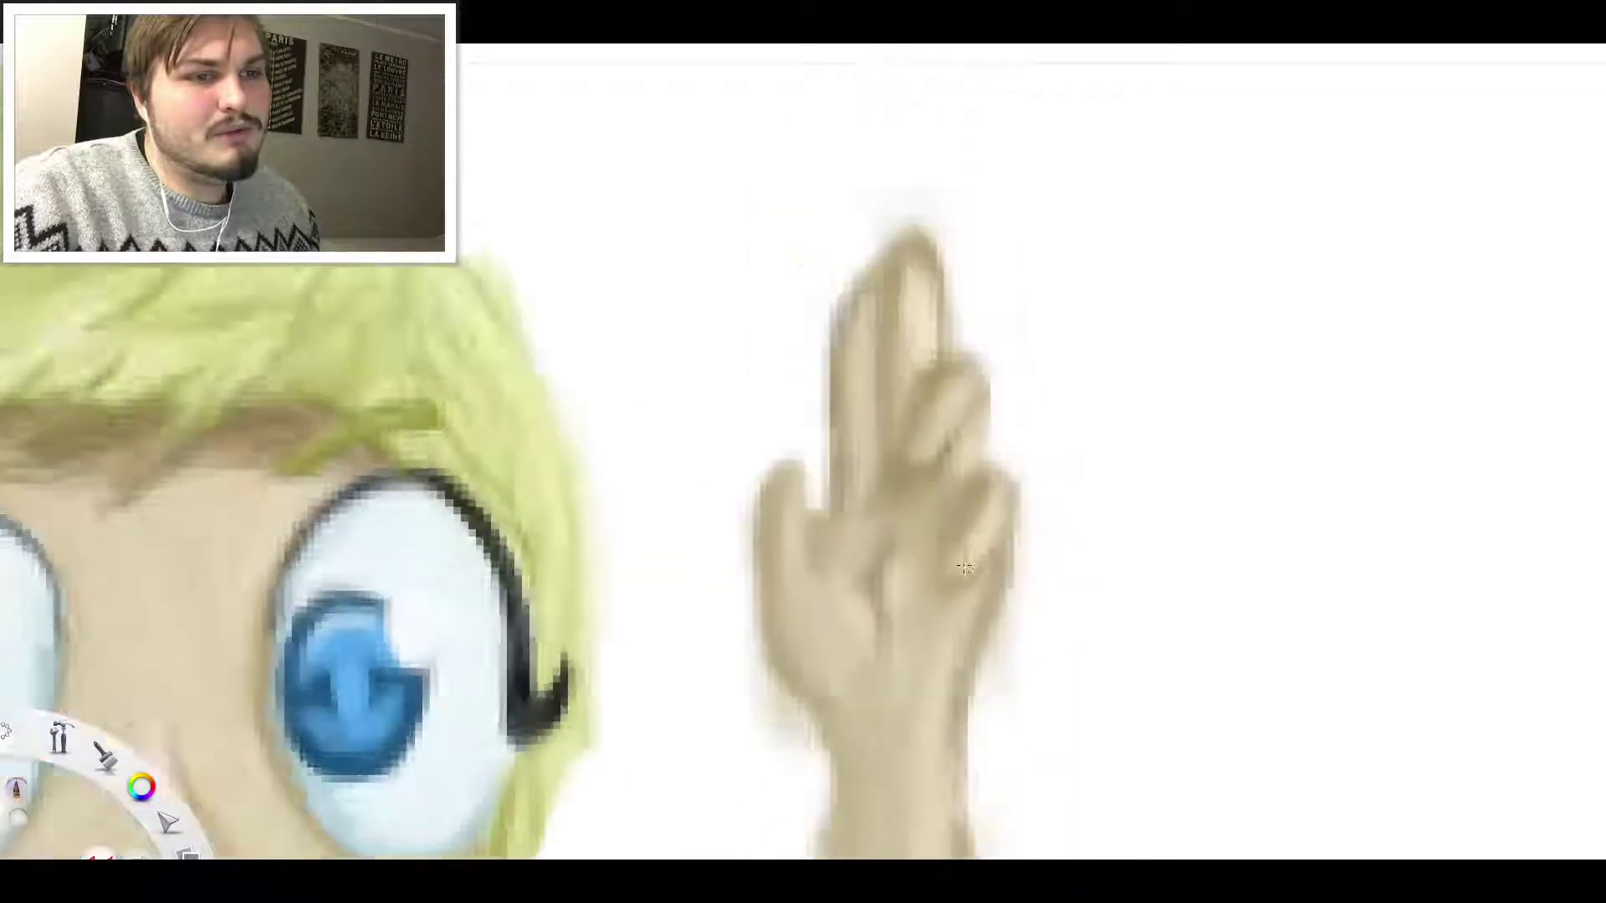
# Erase the stray soft colour around the outline of the waving hand and wrist
pyautogui.scroll(-8, 1019, 722)
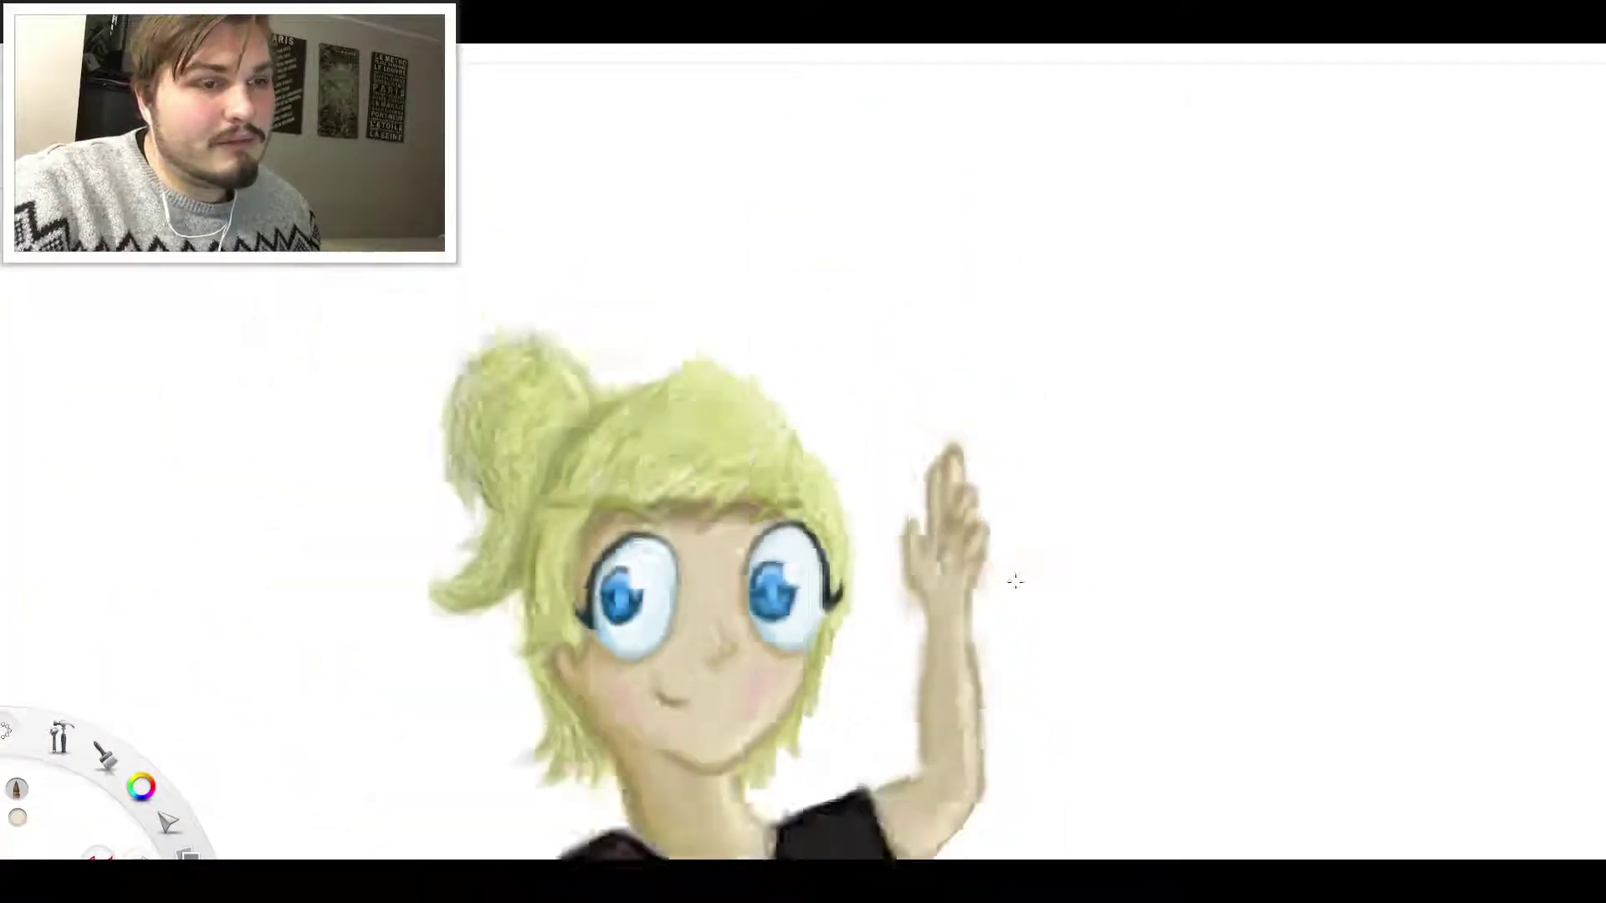
pyautogui.scroll(10, 1018, 663)
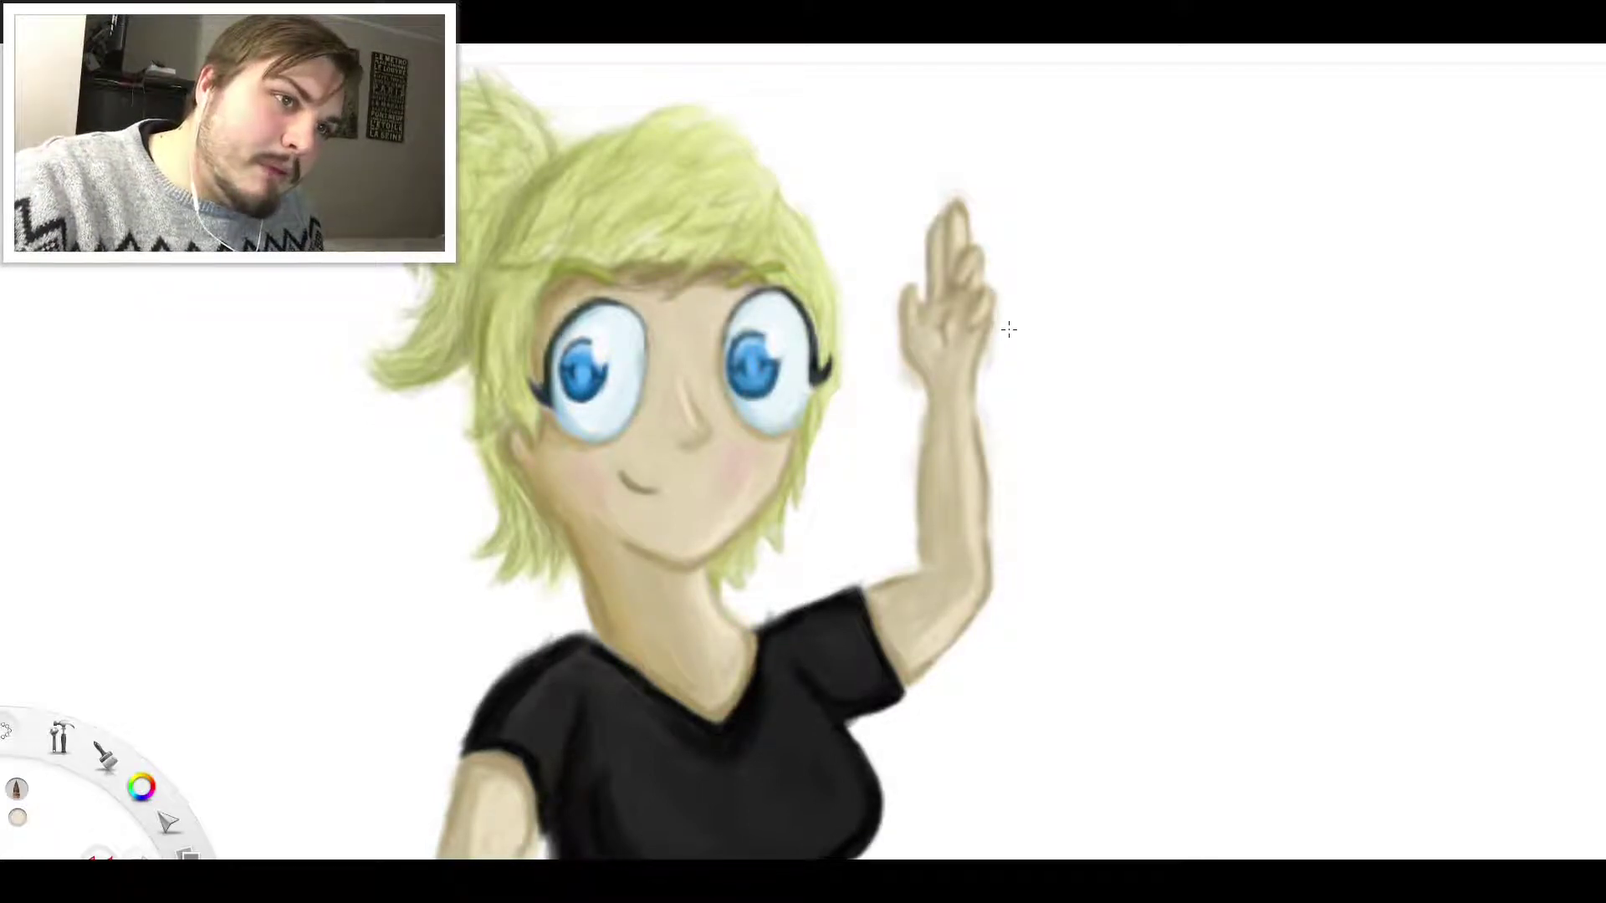
pyautogui.scroll(-3, 1009, 329)
pyautogui.scroll(4, 1012, 326)
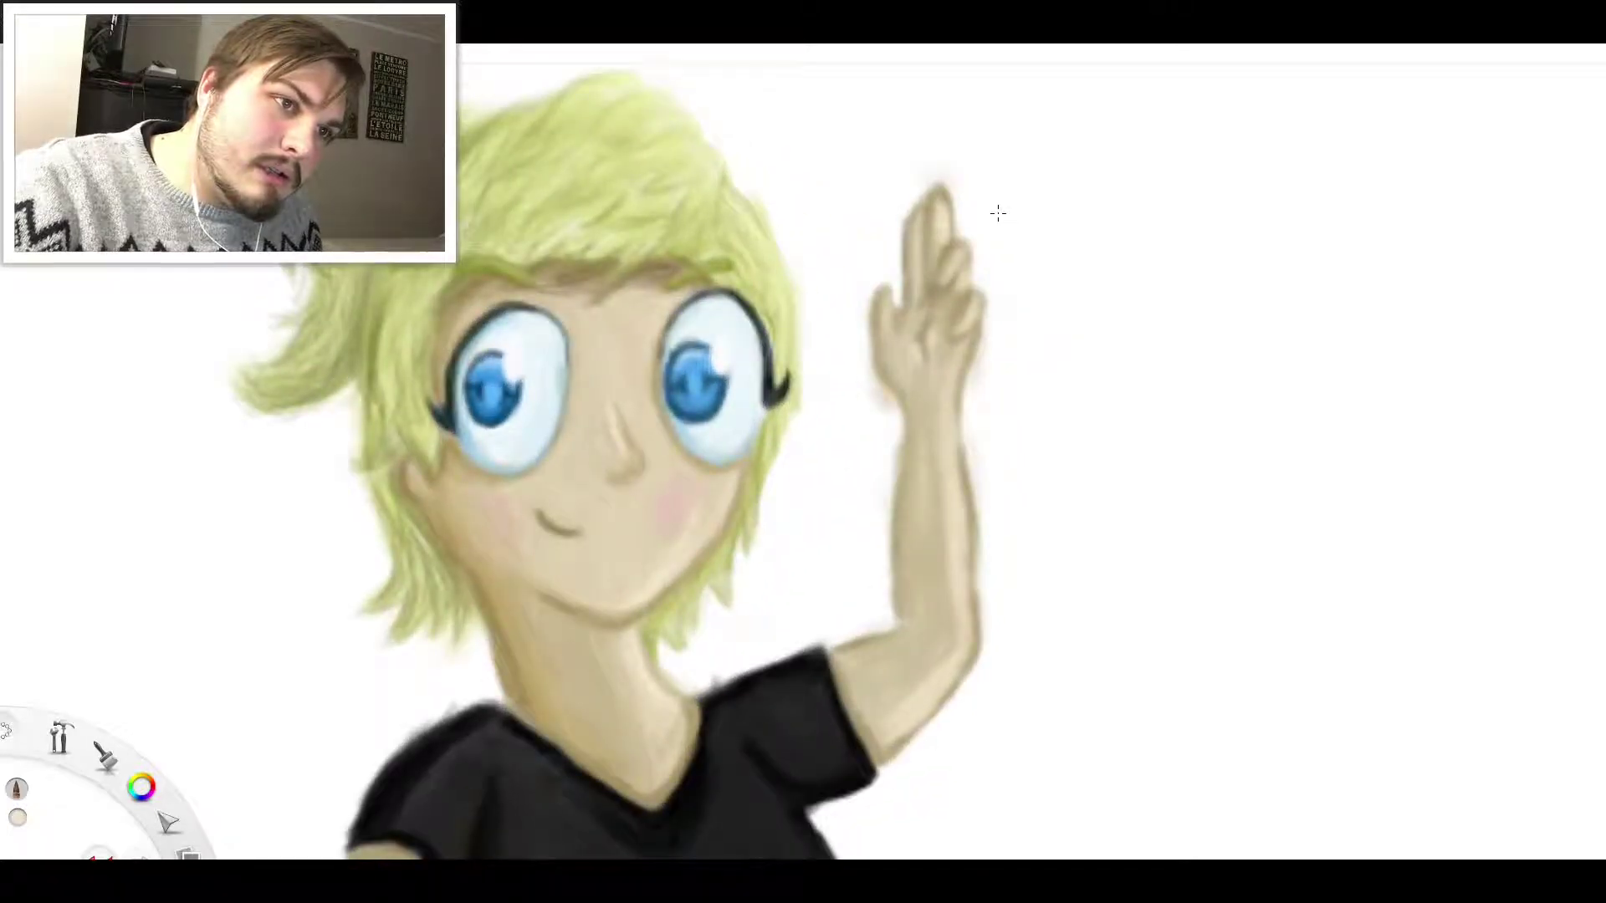
pyautogui.press('e')
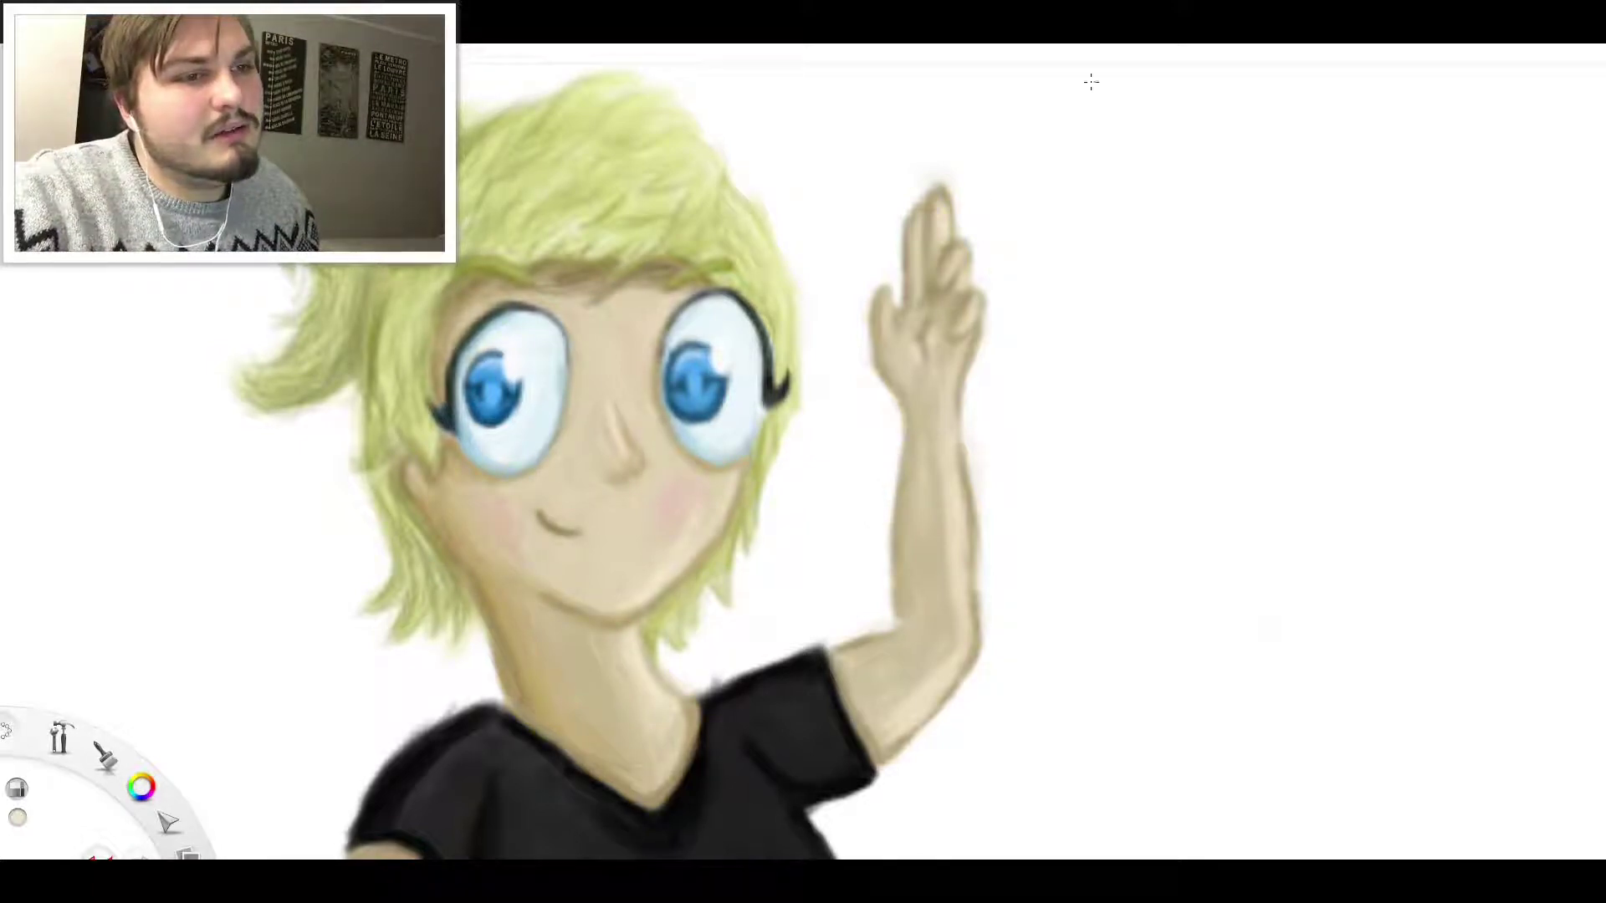
# Pick a warmer tan and shade the raised arm's inner edge, elbow and upper arm next to the sleeve
pyautogui.scroll(-5, 824, 529)
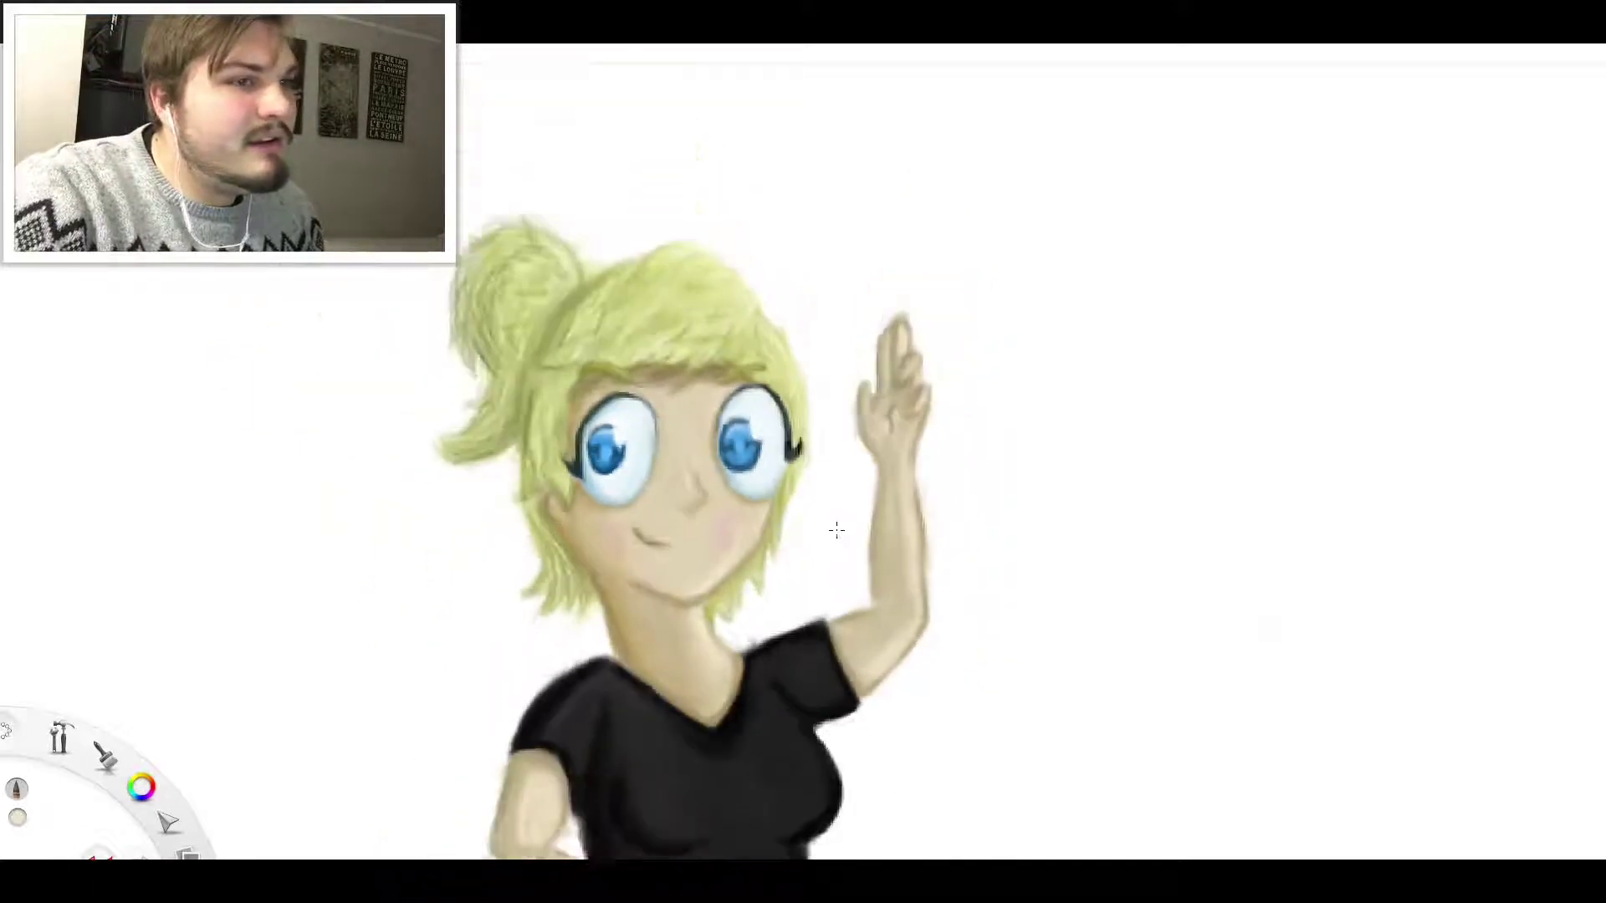
pyautogui.scroll(5, 870, 586)
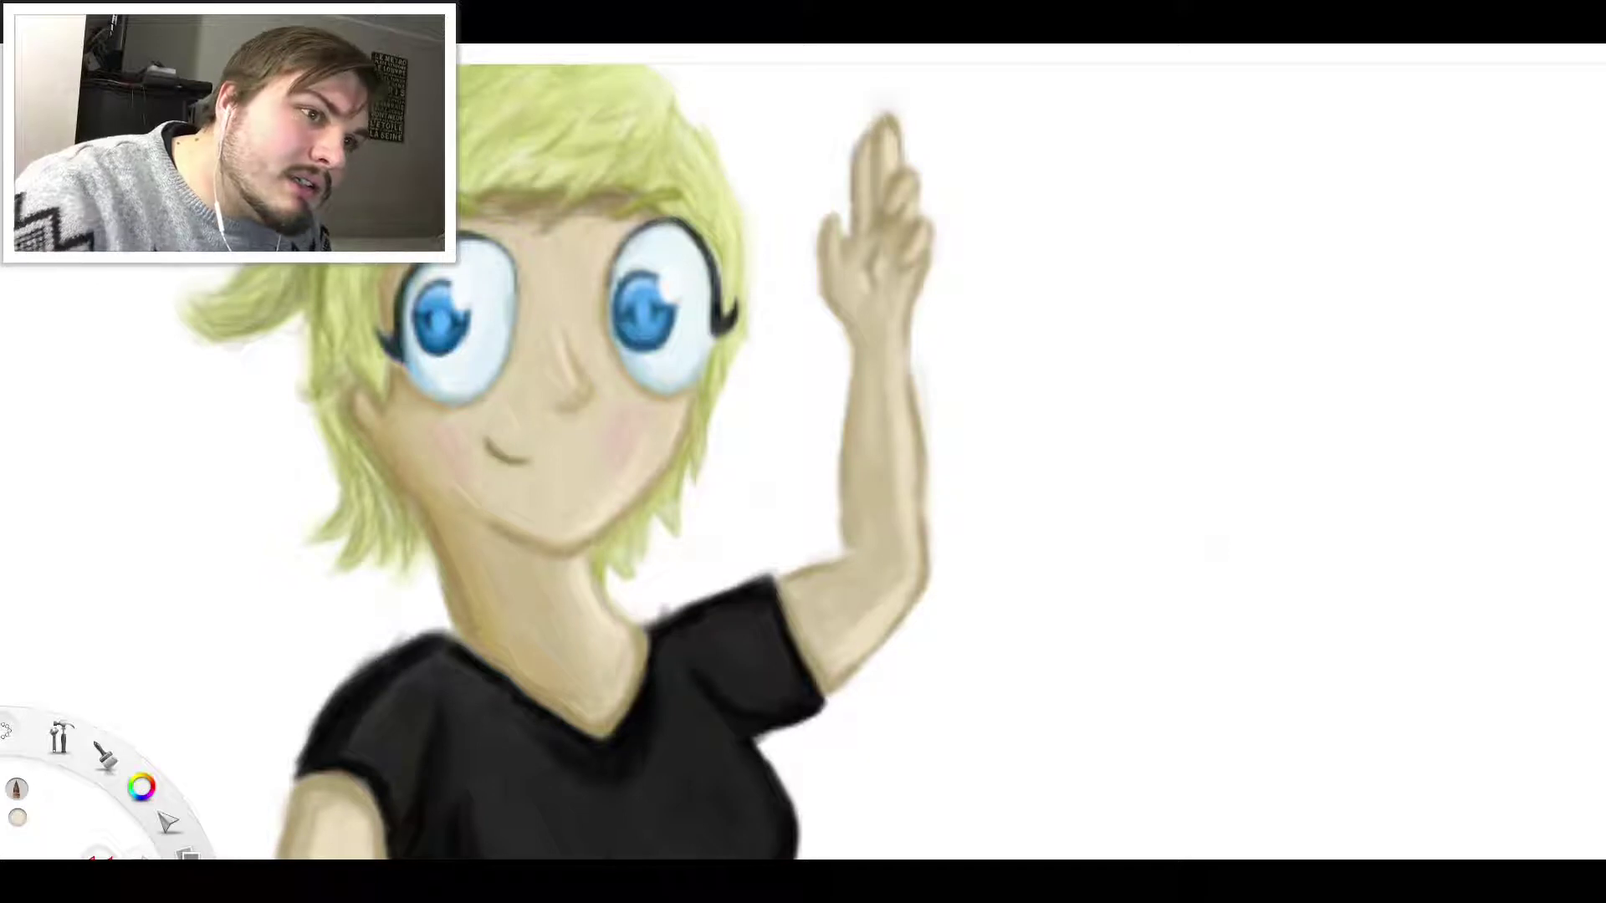
pyautogui.press('alt')
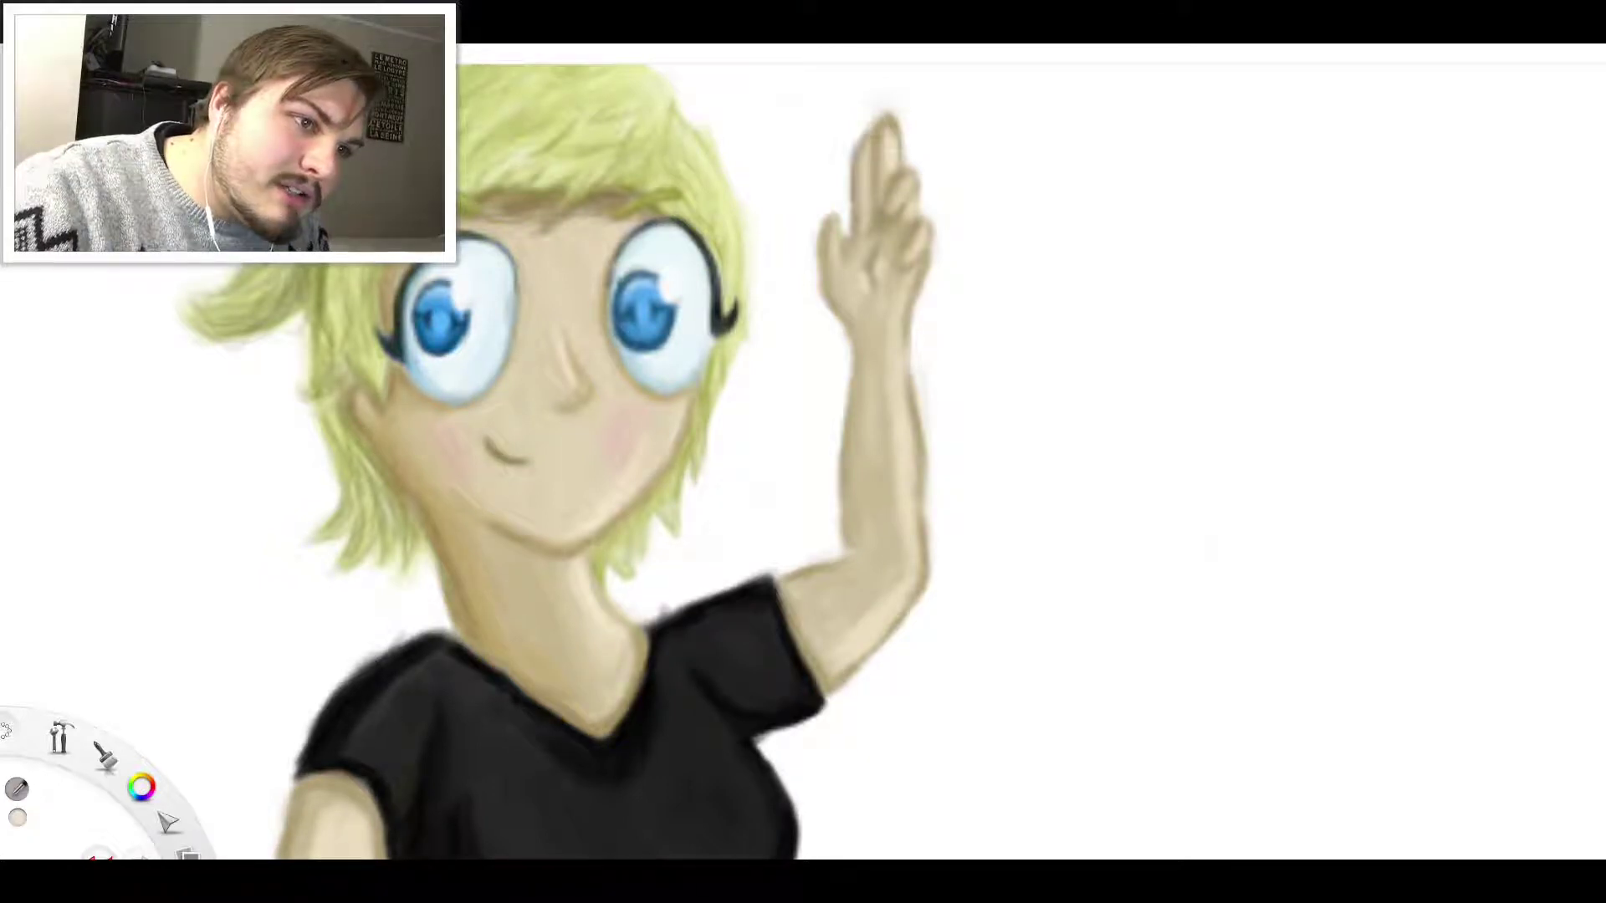
pyautogui.press('e')
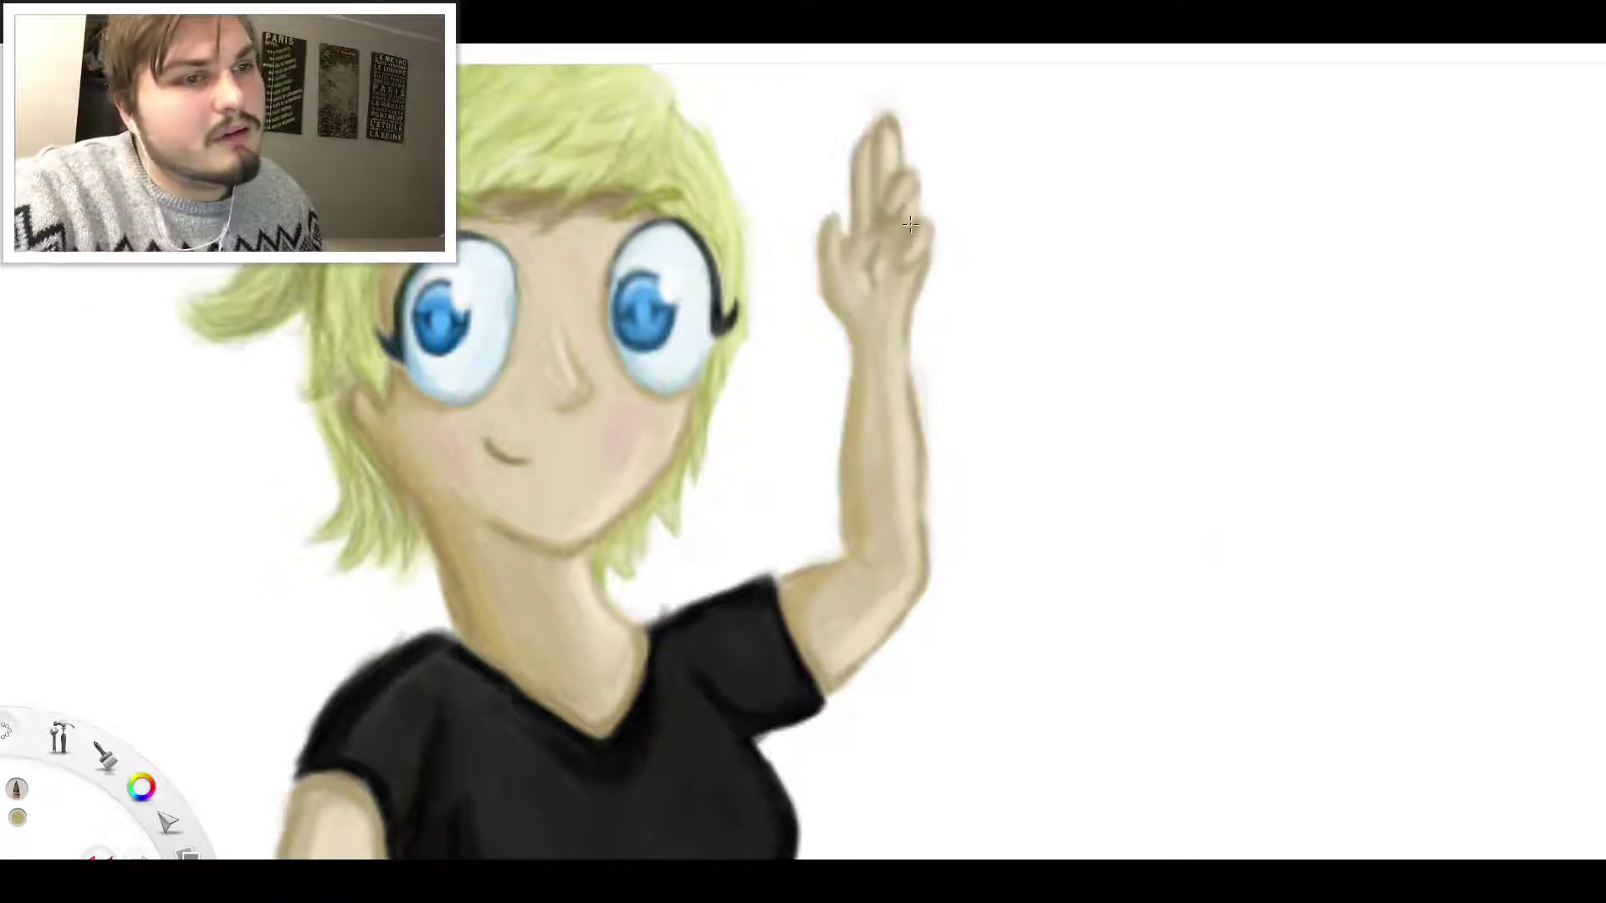
# Shade the outer edge and elbow of the lowered arm with the warm tan
pyautogui.scroll(-6, 1007, 236)
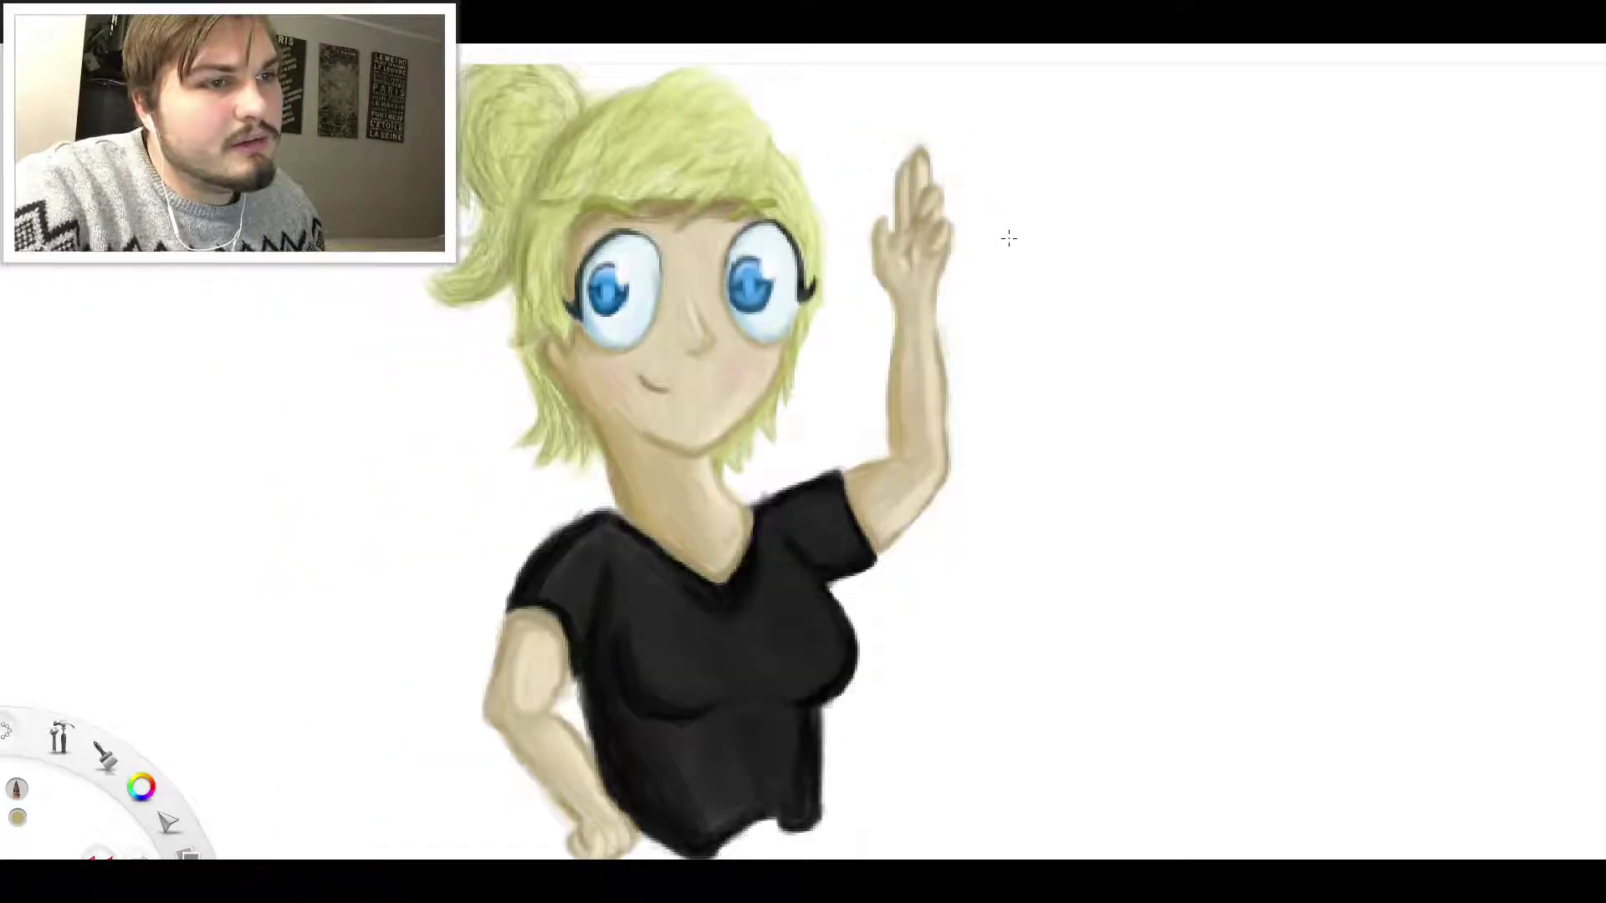
pyautogui.scroll(4, 887, 452)
pyautogui.scroll(1, 697, 302)
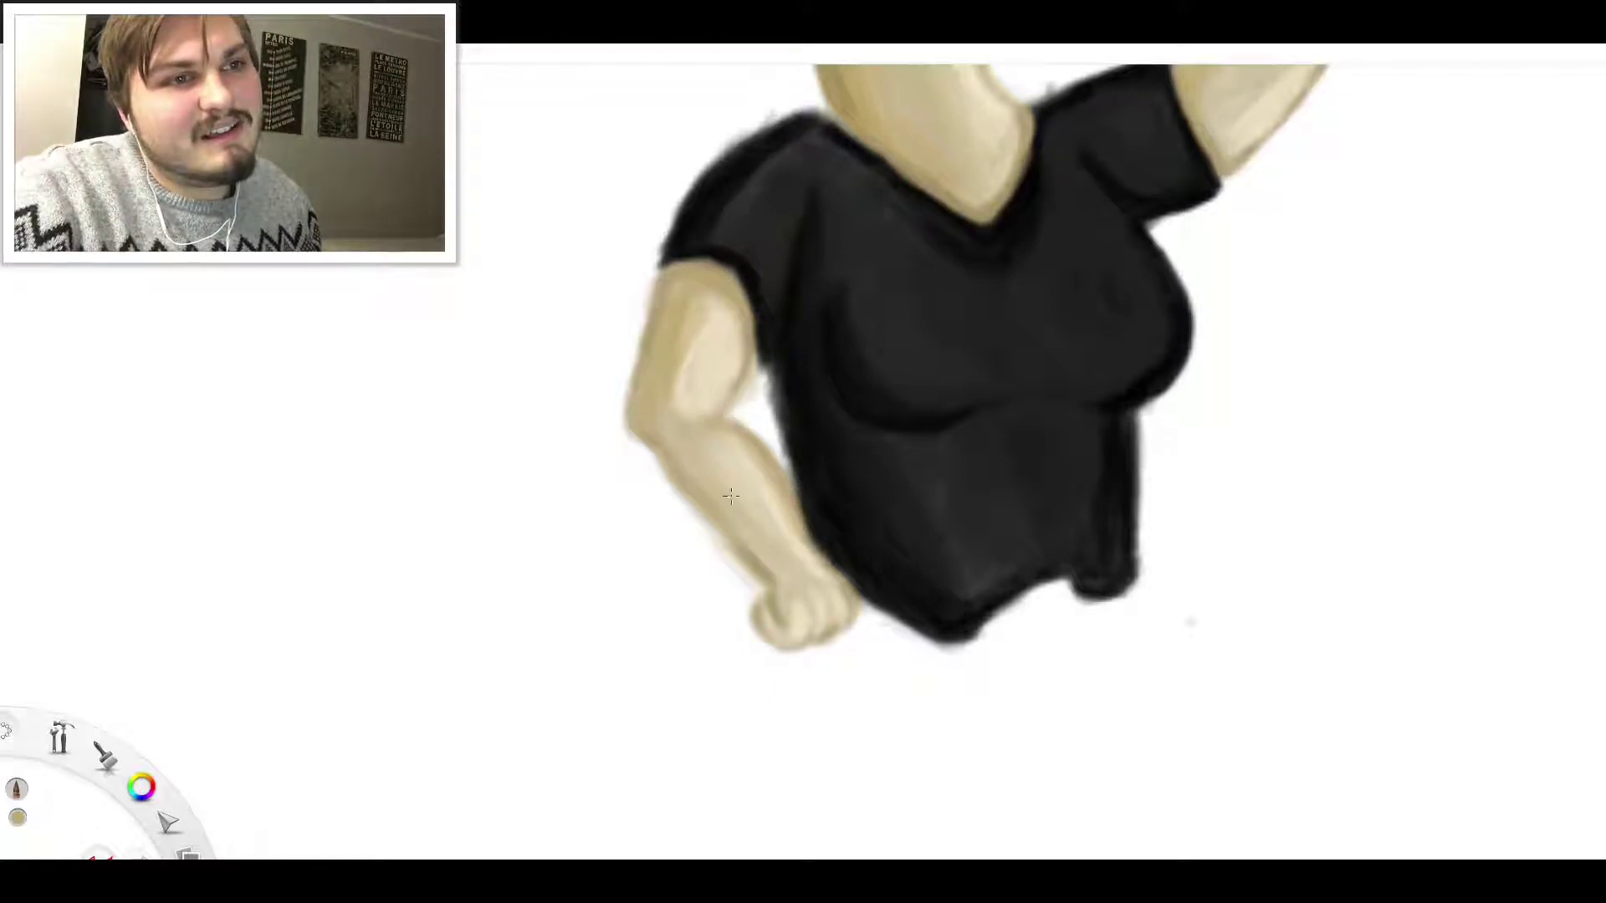
# Show the pencil sketch of the whole figure again, including the unpainted hips and legs
pyautogui.scroll(-8, 824, 314)
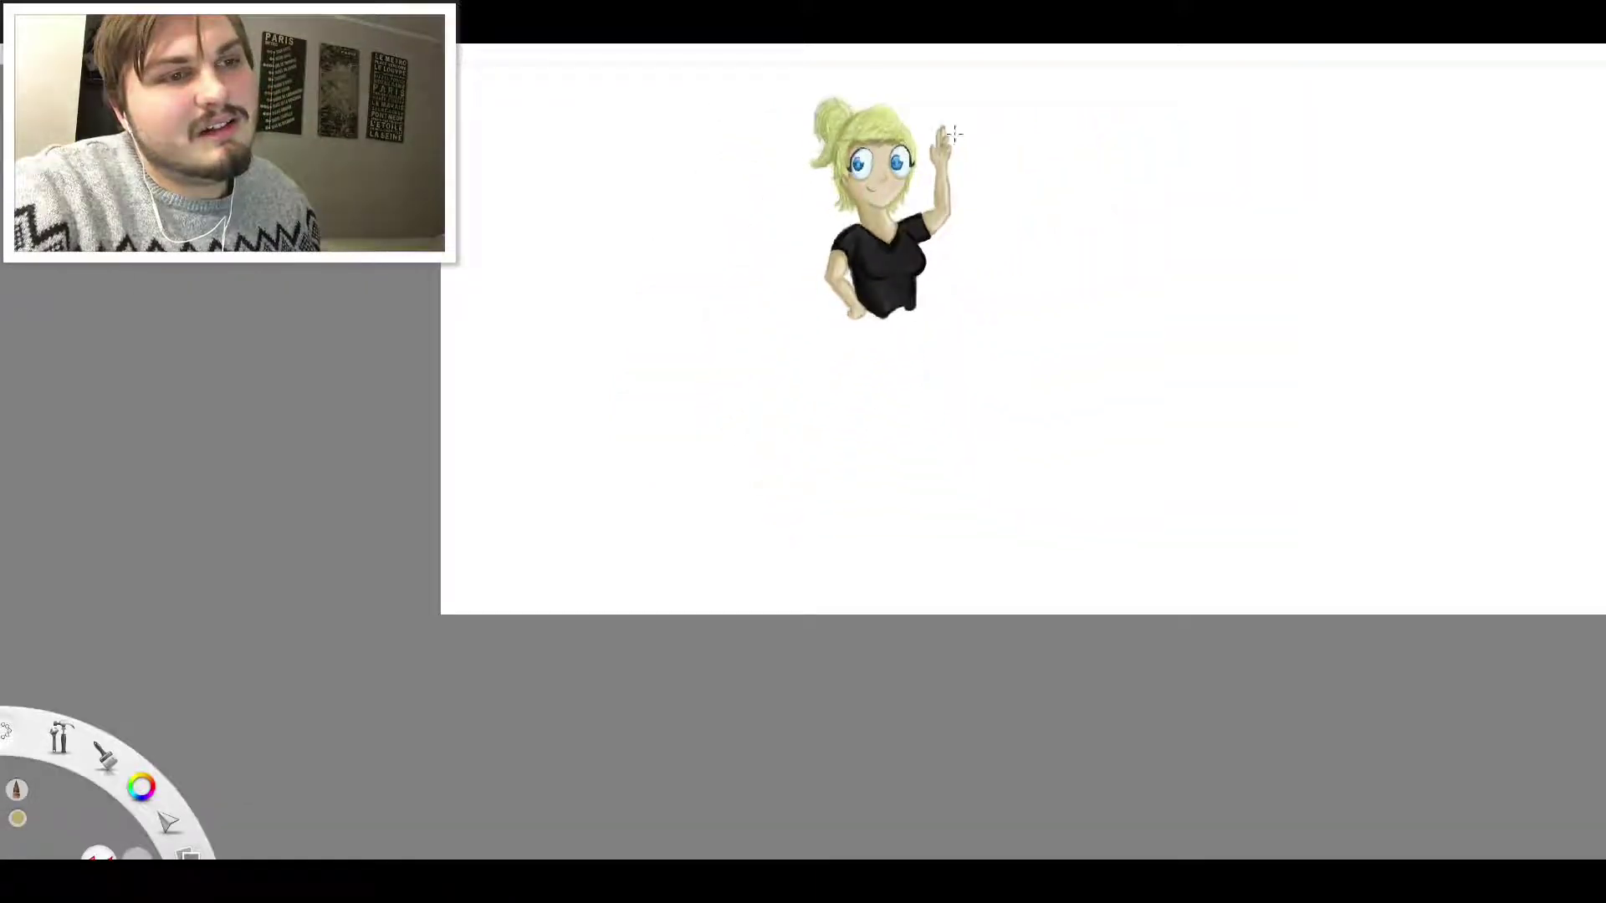
pyautogui.scroll(3, 971, 127)
pyautogui.scroll(-5, 976, 125)
pyautogui.scroll(5, 970, 121)
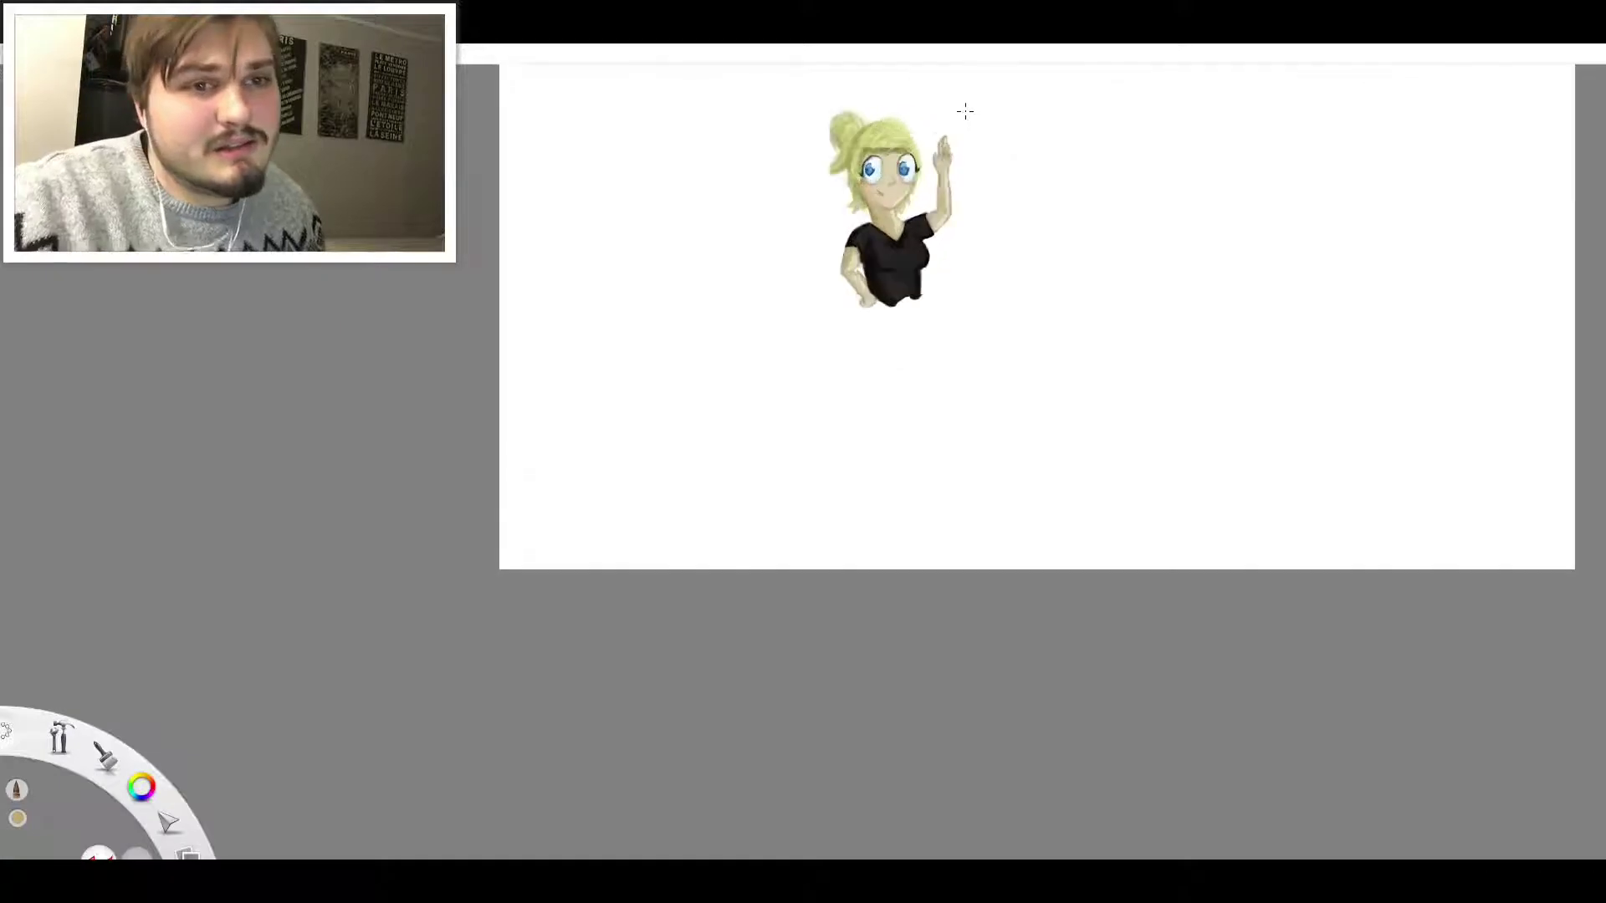
pyautogui.scroll(2, 960, 125)
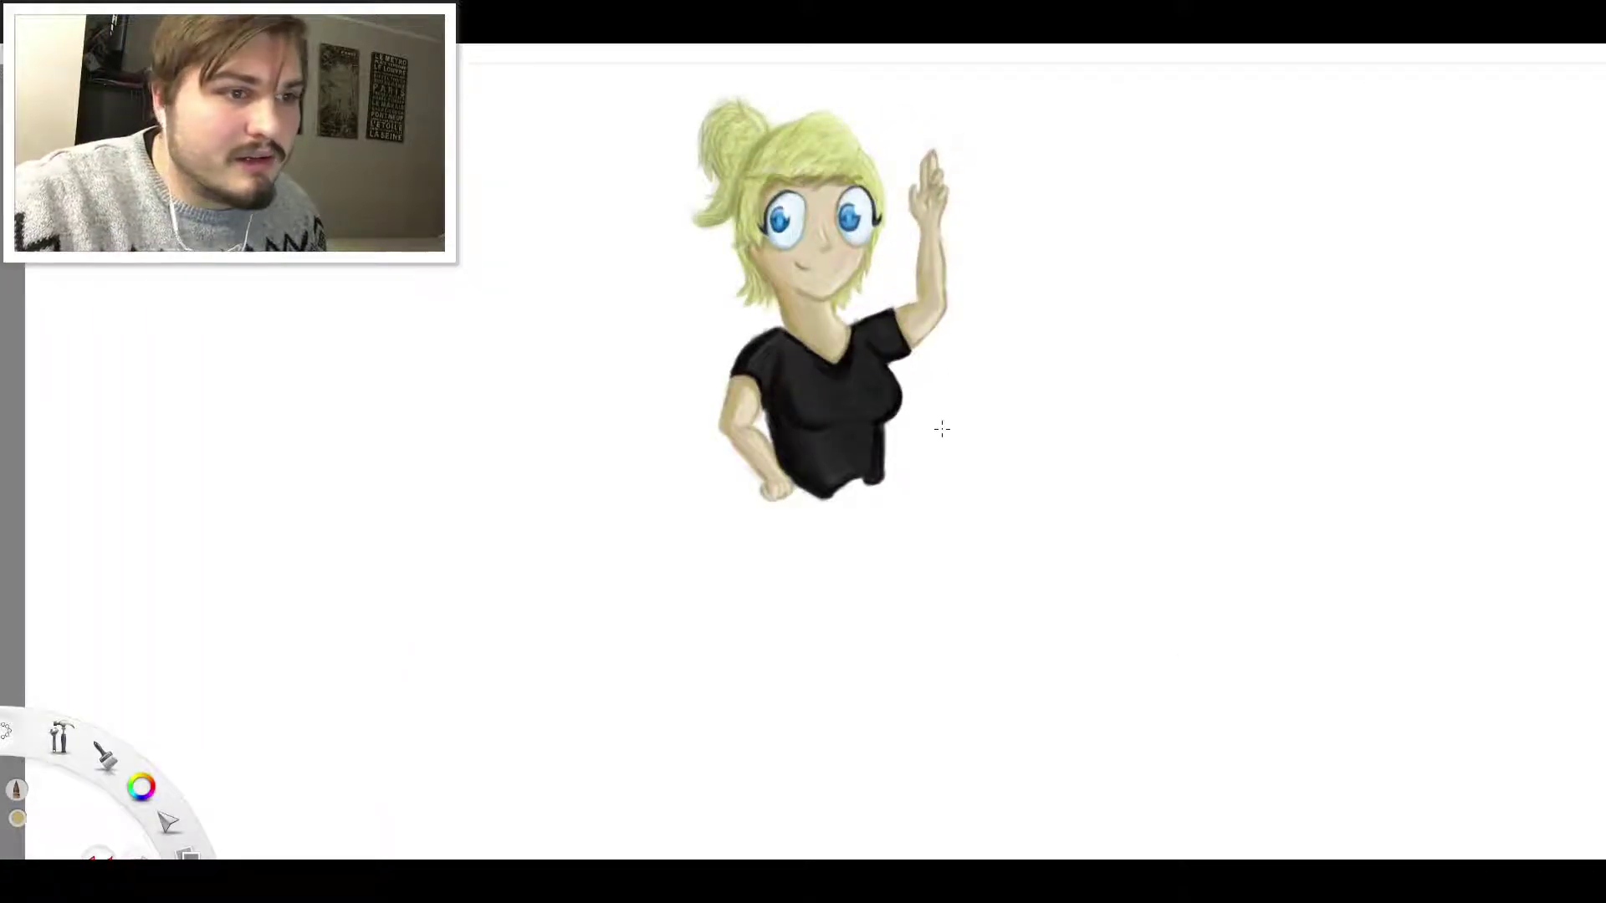
pyautogui.scroll(3, 941, 429)
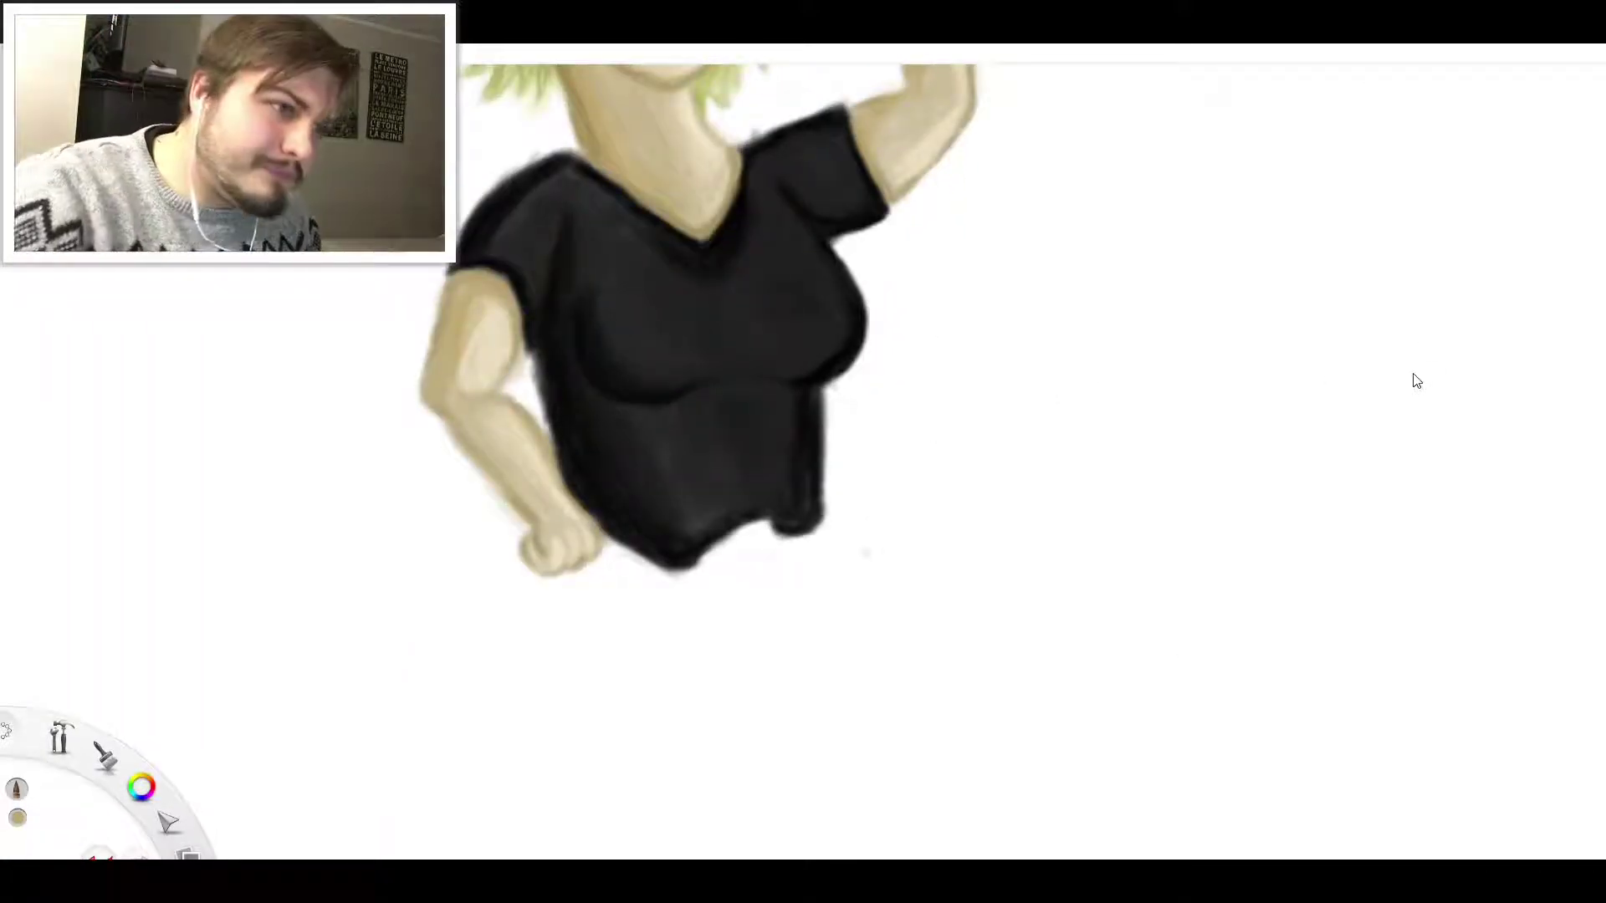
pyautogui.scroll(3, 787, 548)
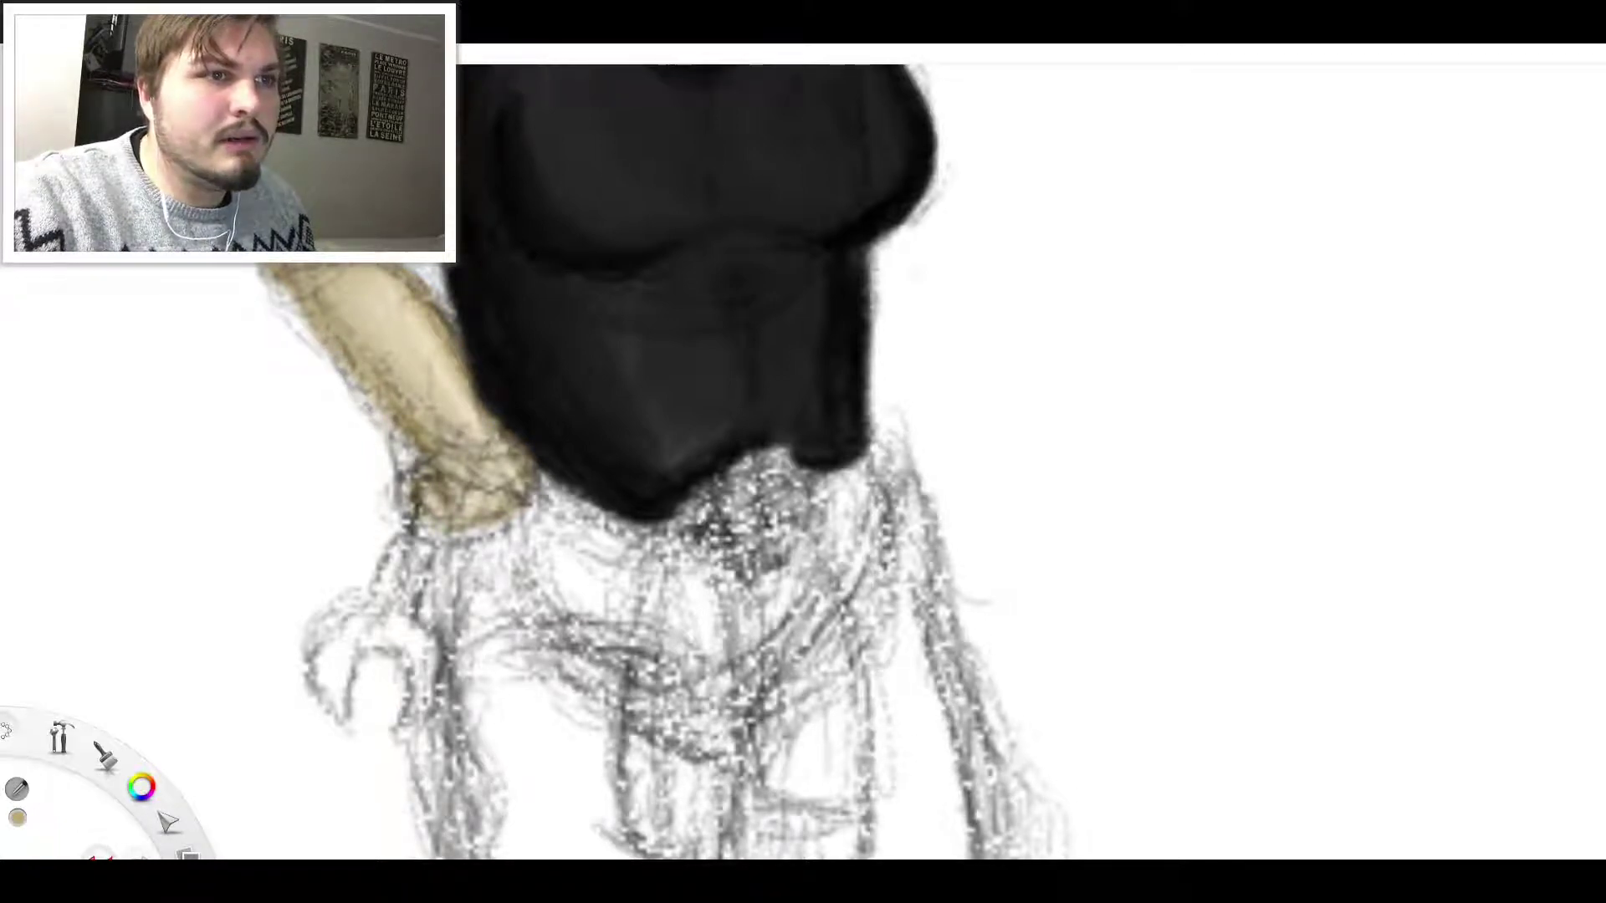
# Pick the blue of the eyes and paint the sketched knot beneath the front hem of the black shirt
pyautogui.scroll(-10, 845, 262)
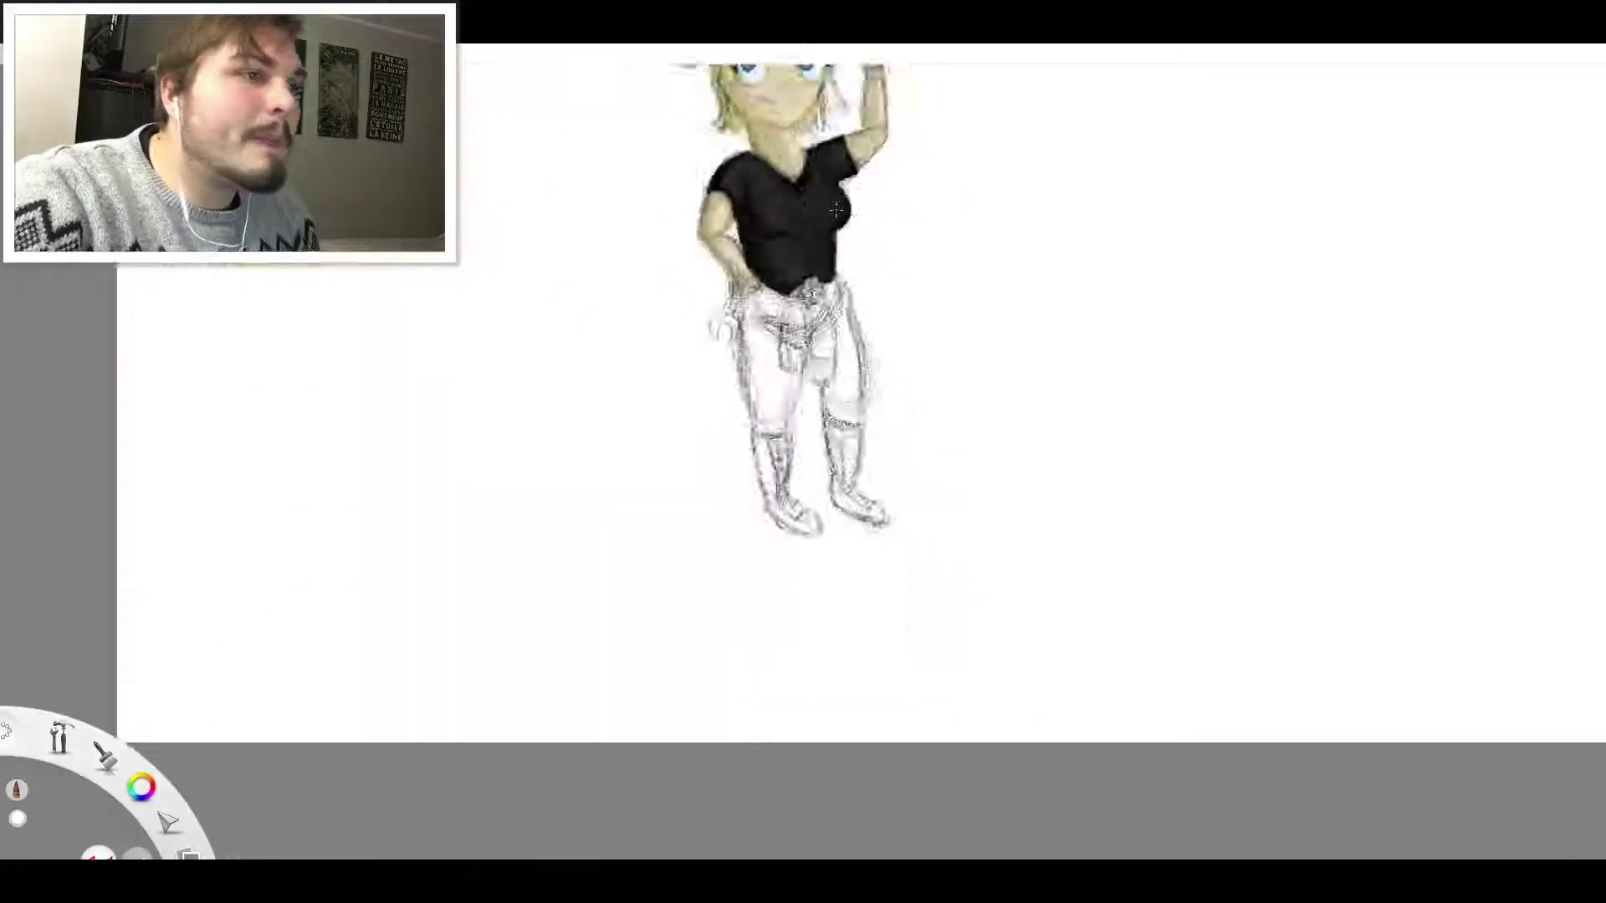
pyautogui.scroll(10, 809, 116)
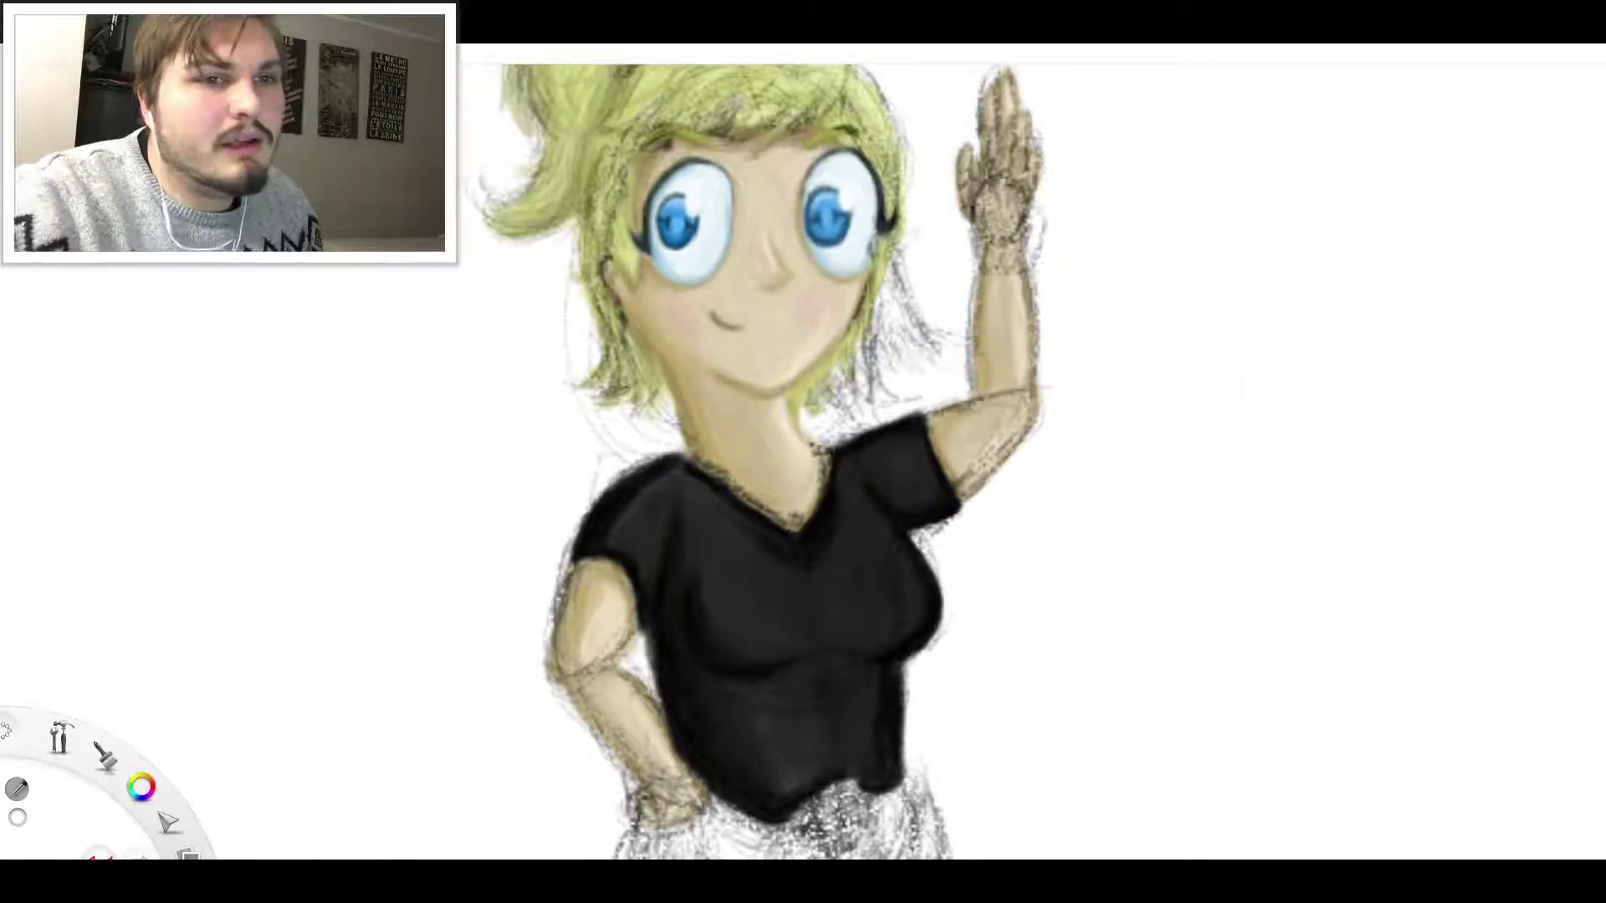
pyautogui.scroll(-6, 751, 403)
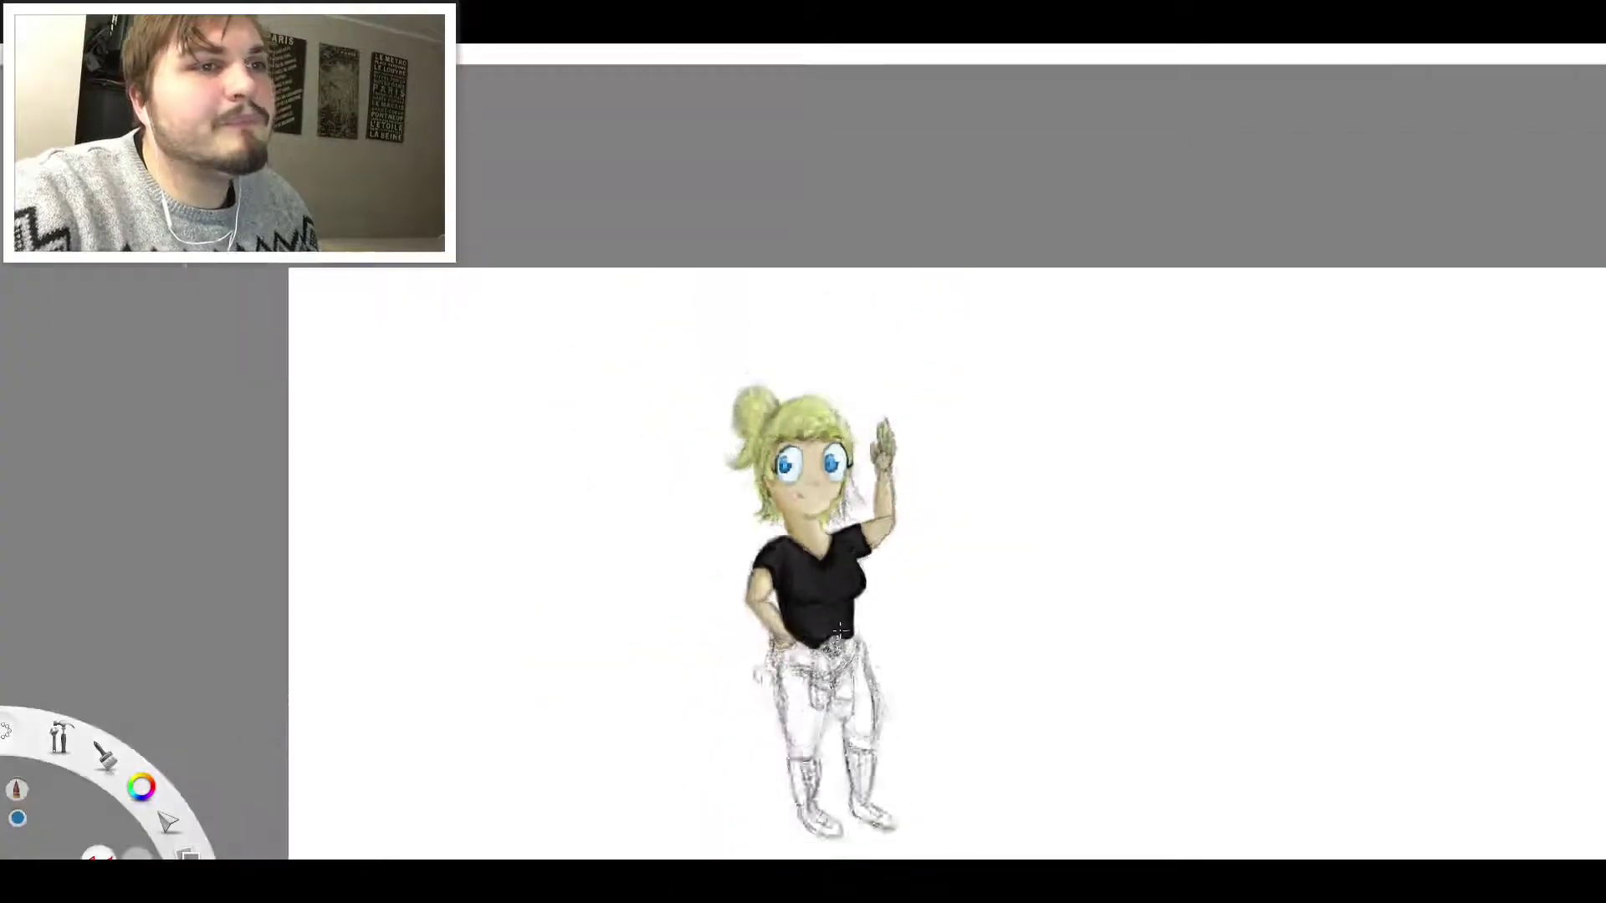
pyautogui.scroll(8, 948, 664)
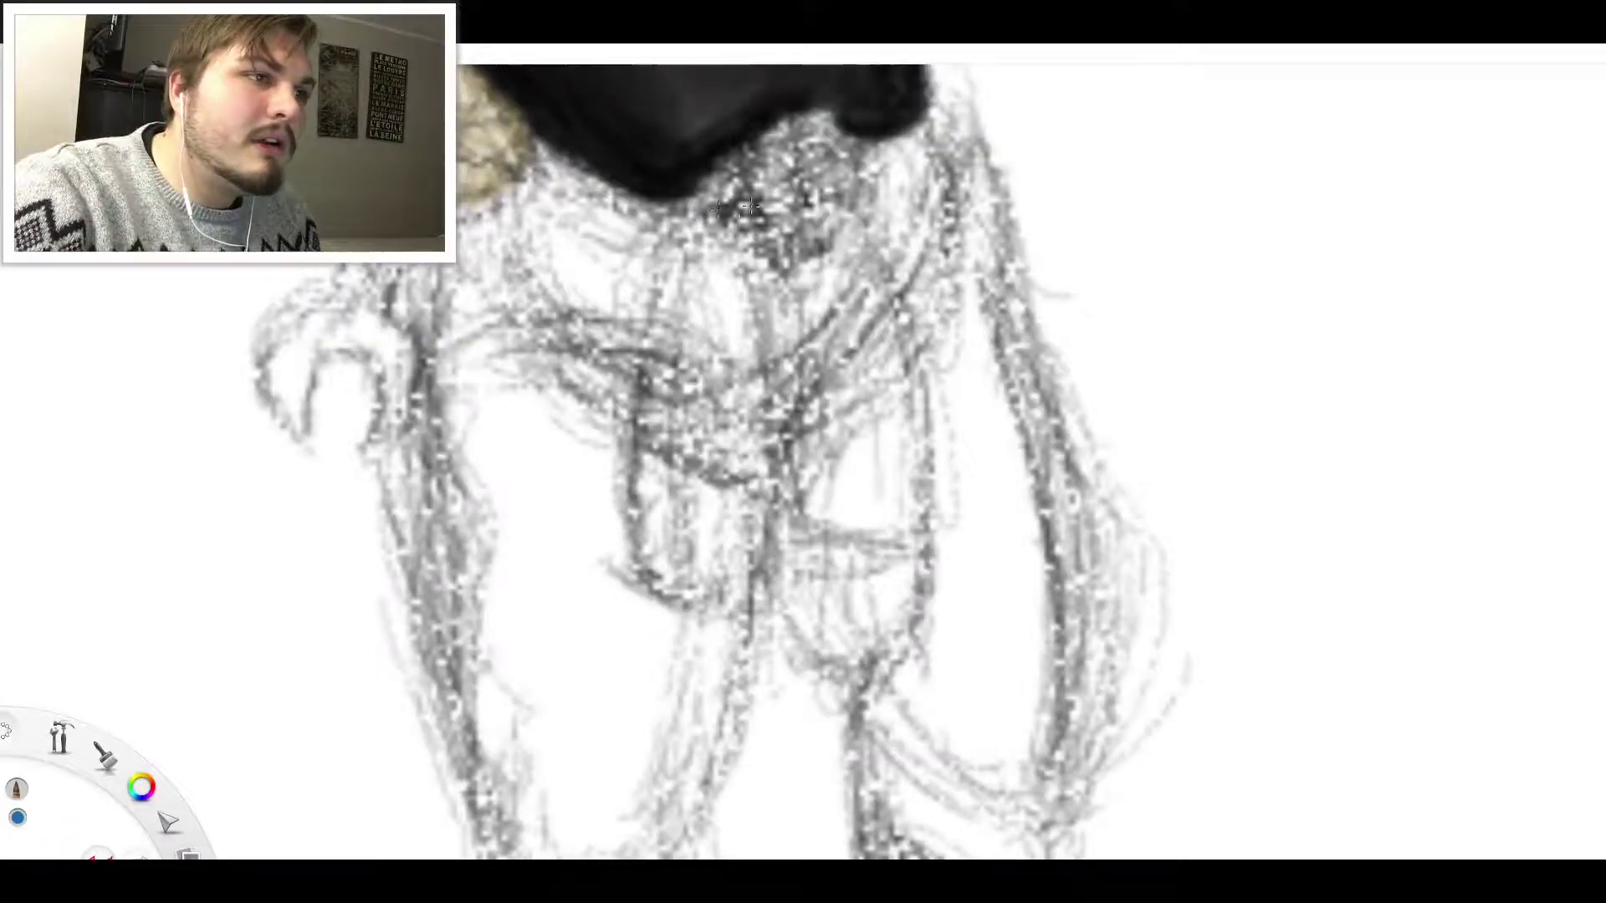
pyautogui.scroll(-5, 751, 207)
pyautogui.scroll(10, 502, 221)
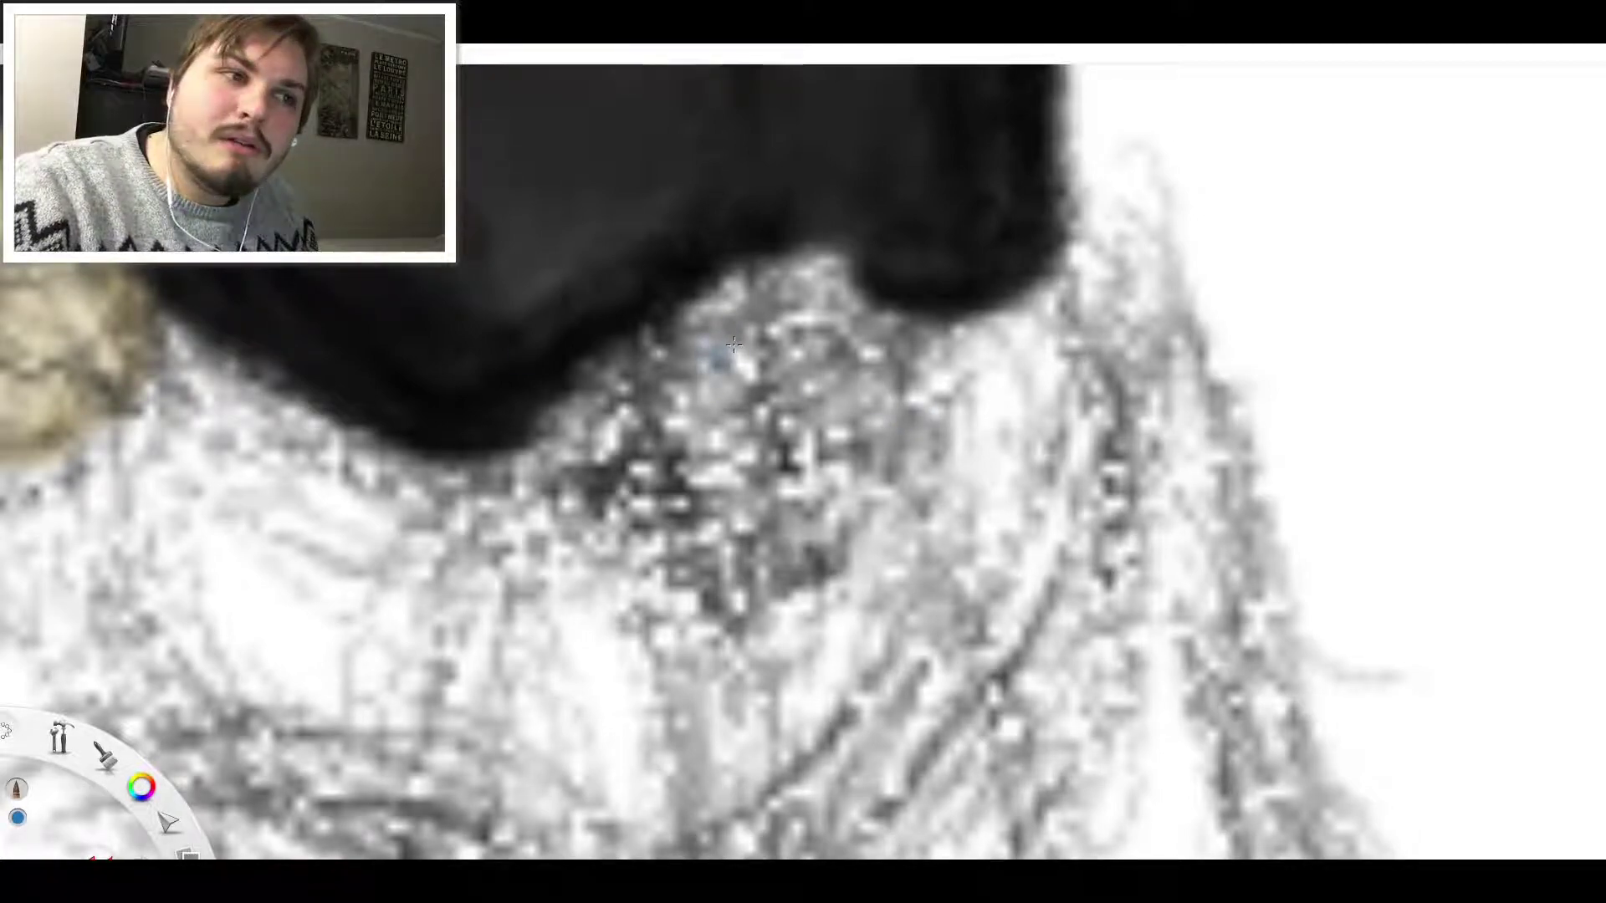
pyautogui.moveTo(735, 345)
pyautogui.mouseDown()
pyautogui.moveTo(669, 452)
pyautogui.moveTo(722, 443)
pyautogui.moveTo(706, 419)
pyautogui.moveTo(619, 502)
pyautogui.moveTo(719, 517)
pyautogui.moveTo(803, 469)
pyautogui.moveTo(878, 394)
pyautogui.moveTo(753, 293)
pyautogui.moveTo(818, 338)
pyautogui.moveTo(669, 368)
pyautogui.moveTo(762, 336)
pyautogui.moveTo(535, 502)
pyautogui.moveTo(808, 373)
pyautogui.moveTo(829, 276)
pyautogui.moveTo(783, 324)
pyautogui.mouseUp()
pyautogui.hotkey('ctrl', 'z')
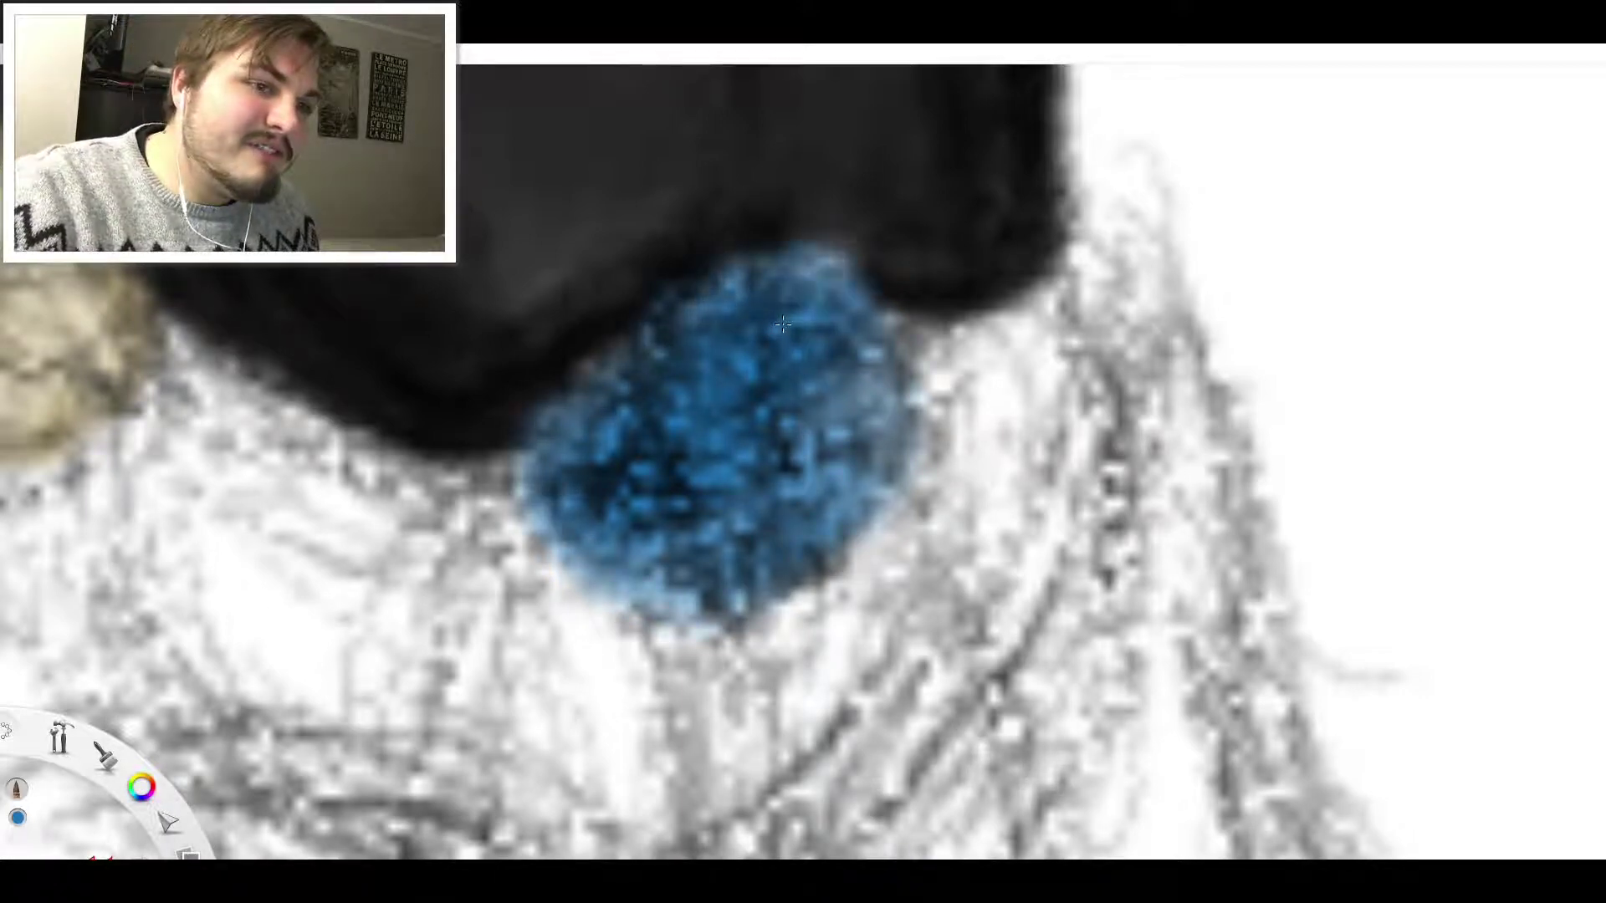
pyautogui.moveTo(852, 398)
pyautogui.mouseDown()
pyautogui.moveTo(920, 418)
pyautogui.moveTo(929, 469)
pyautogui.moveTo(711, 602)
pyautogui.moveTo(872, 513)
pyautogui.moveTo(1171, 502)
pyautogui.mouseUp()
pyautogui.hotkey('ctrl', 'z')
pyautogui.hotkey('ctrl', 'z')
pyautogui.hotkey('ctrl', 'z')
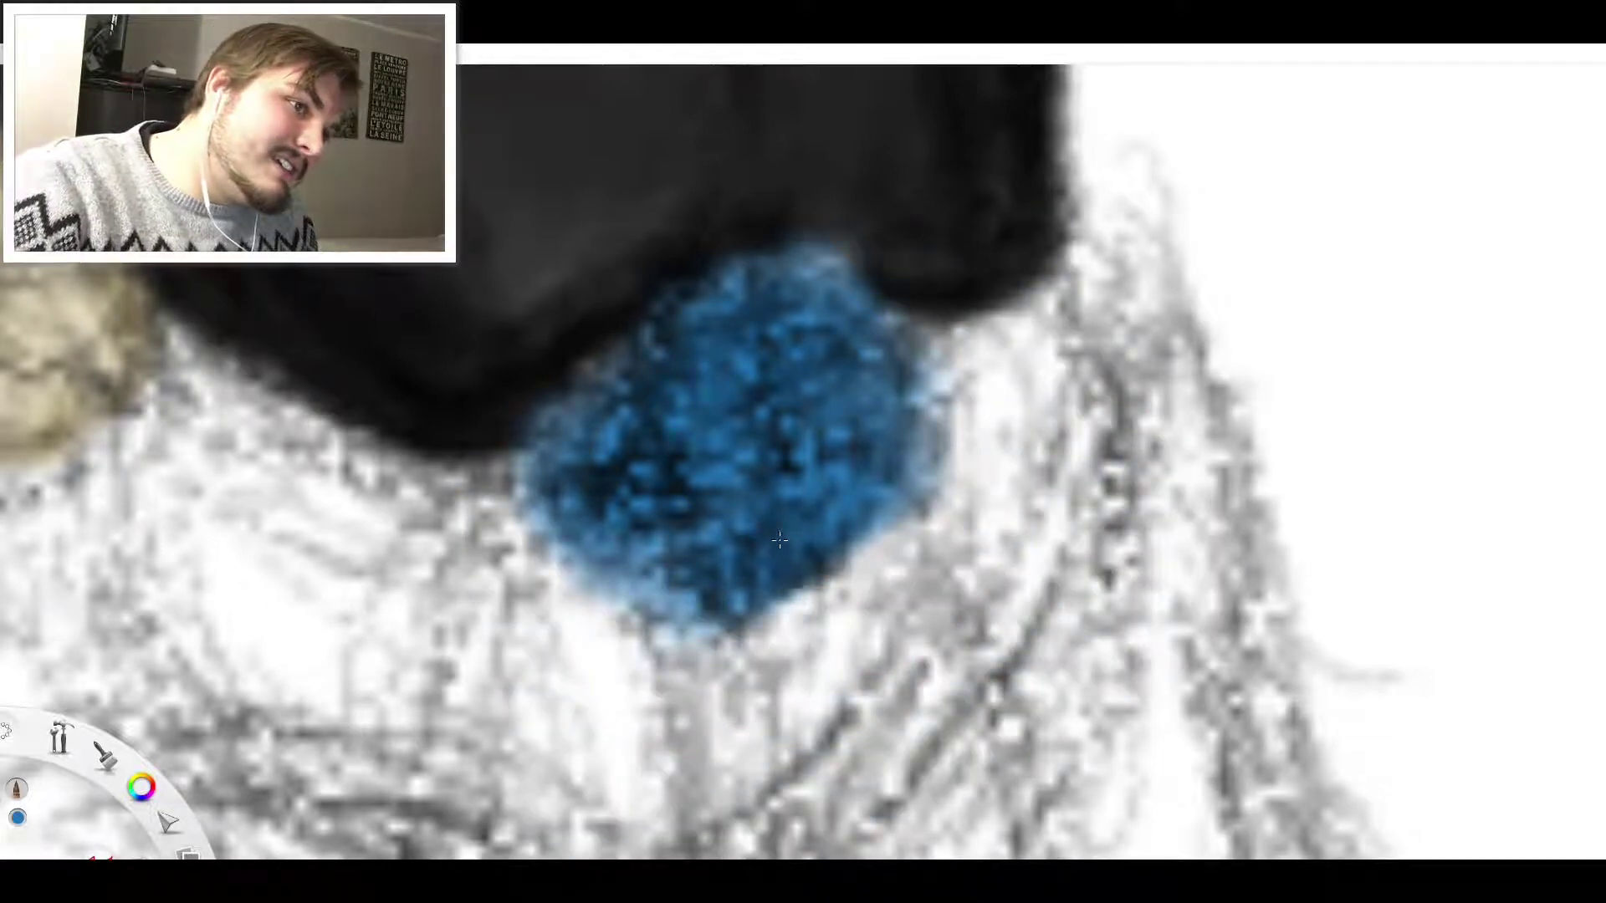
# Extend the blue from the knot along the shirt hem towards the resting hand and across the opposite hip
pyautogui.moveTo(552, 543)
pyautogui.mouseDown()
pyautogui.moveTo(443, 544)
pyautogui.moveTo(351, 518)
pyautogui.moveTo(518, 474)
pyautogui.moveTo(409, 478)
pyautogui.moveTo(523, 472)
pyautogui.moveTo(502, 447)
pyautogui.moveTo(353, 470)
pyautogui.moveTo(175, 393)
pyautogui.mouseUp()
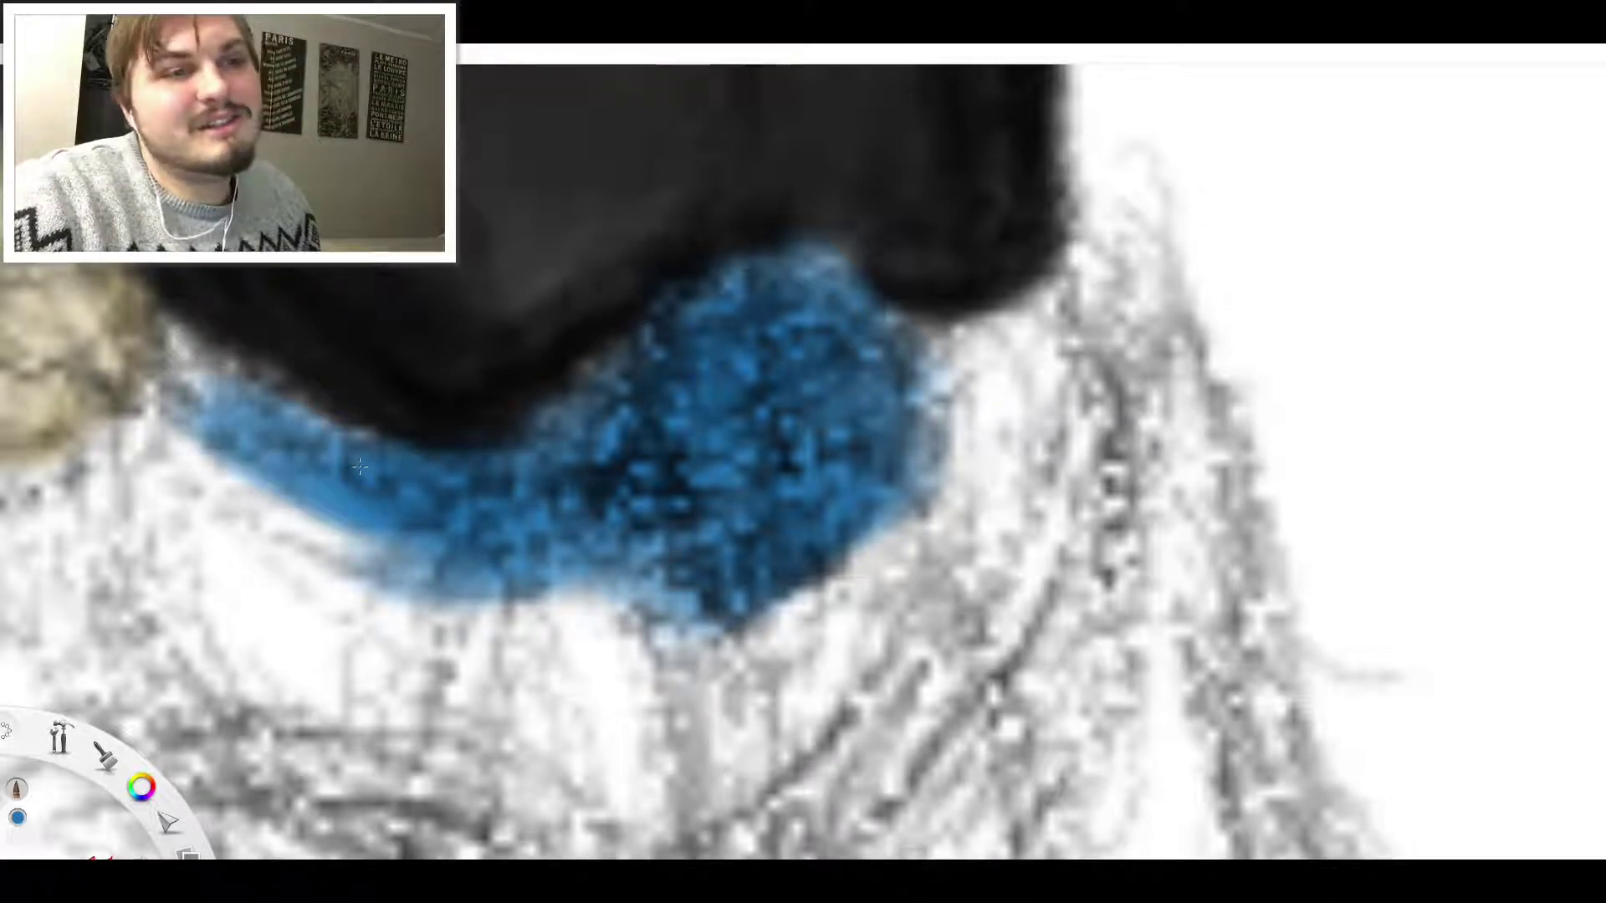
pyautogui.moveTo(610, 661)
pyautogui.mouseDown()
pyautogui.moveTo(623, 669)
pyautogui.moveTo(633, 611)
pyautogui.mouseUp()
pyautogui.hotkey('ctrl', 'z')
pyautogui.moveTo(920, 410)
pyautogui.mouseDown()
pyautogui.moveTo(1021, 335)
pyautogui.moveTo(953, 368)
pyautogui.moveTo(980, 344)
pyautogui.moveTo(1004, 351)
pyautogui.moveTo(1028, 326)
pyautogui.moveTo(961, 335)
pyautogui.moveTo(1063, 335)
pyautogui.moveTo(1087, 402)
pyautogui.moveTo(1096, 351)
pyautogui.moveTo(1078, 351)
pyautogui.moveTo(1037, 502)
pyautogui.moveTo(945, 627)
pyautogui.moveTo(1029, 586)
pyautogui.moveTo(1041, 348)
pyautogui.moveTo(1071, 443)
pyautogui.moveTo(1088, 401)
pyautogui.moveTo(1051, 429)
pyautogui.mouseUp()
pyautogui.scroll(-8, 1034, 430)
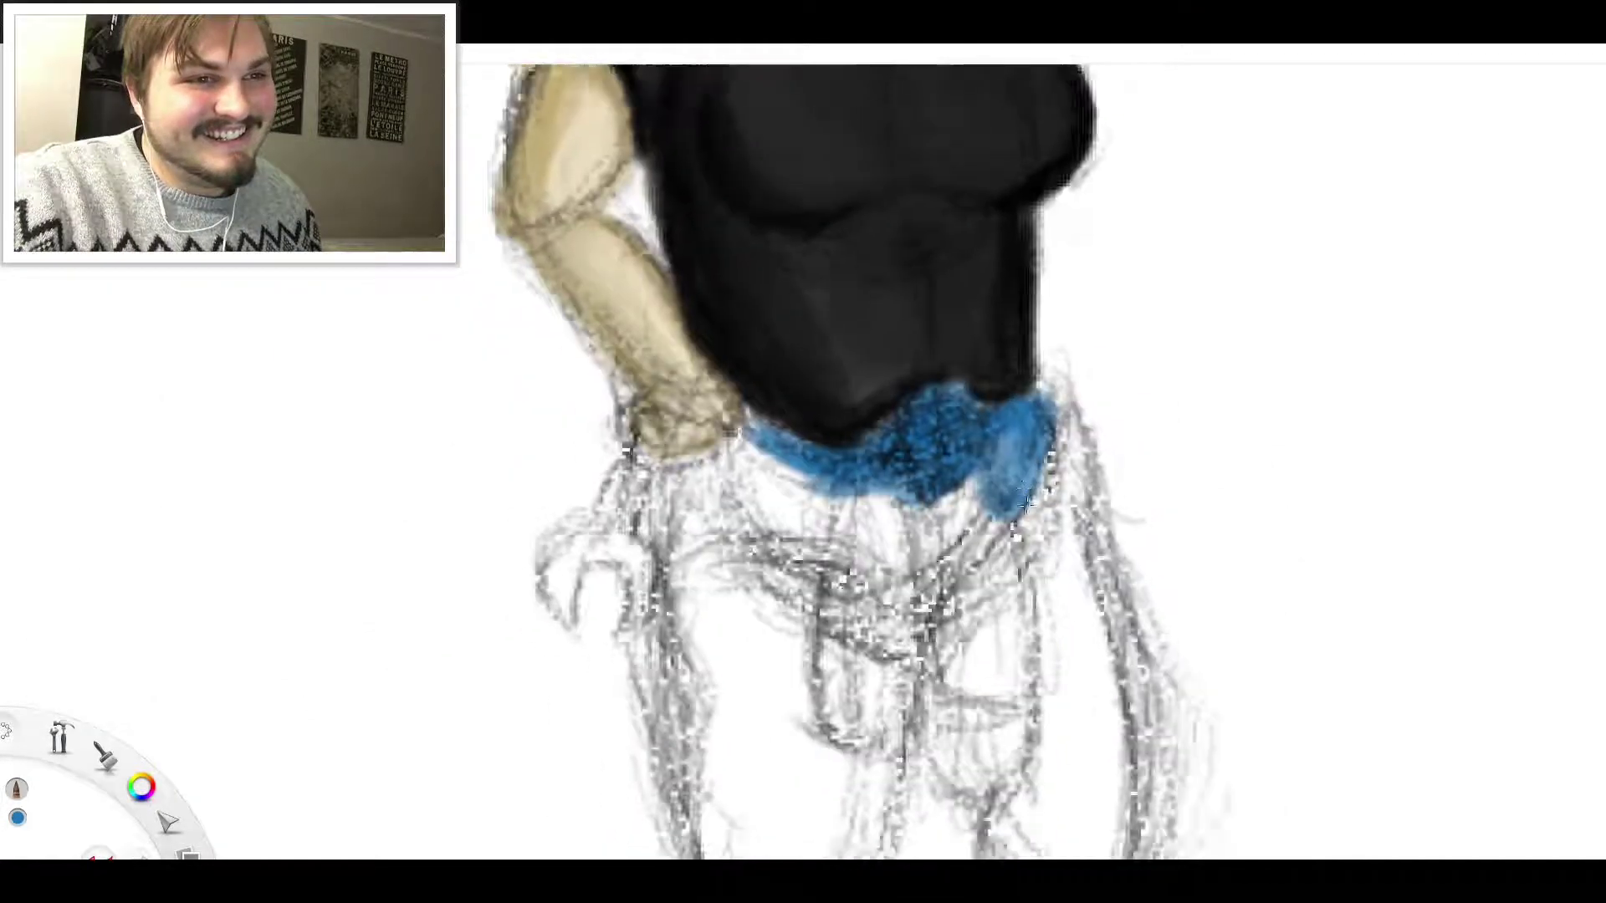
# Fill the two sleeves hanging down from the knot with the same blue
pyautogui.scroll(3, 1014, 564)
pyautogui.scroll(-4, 1034, 542)
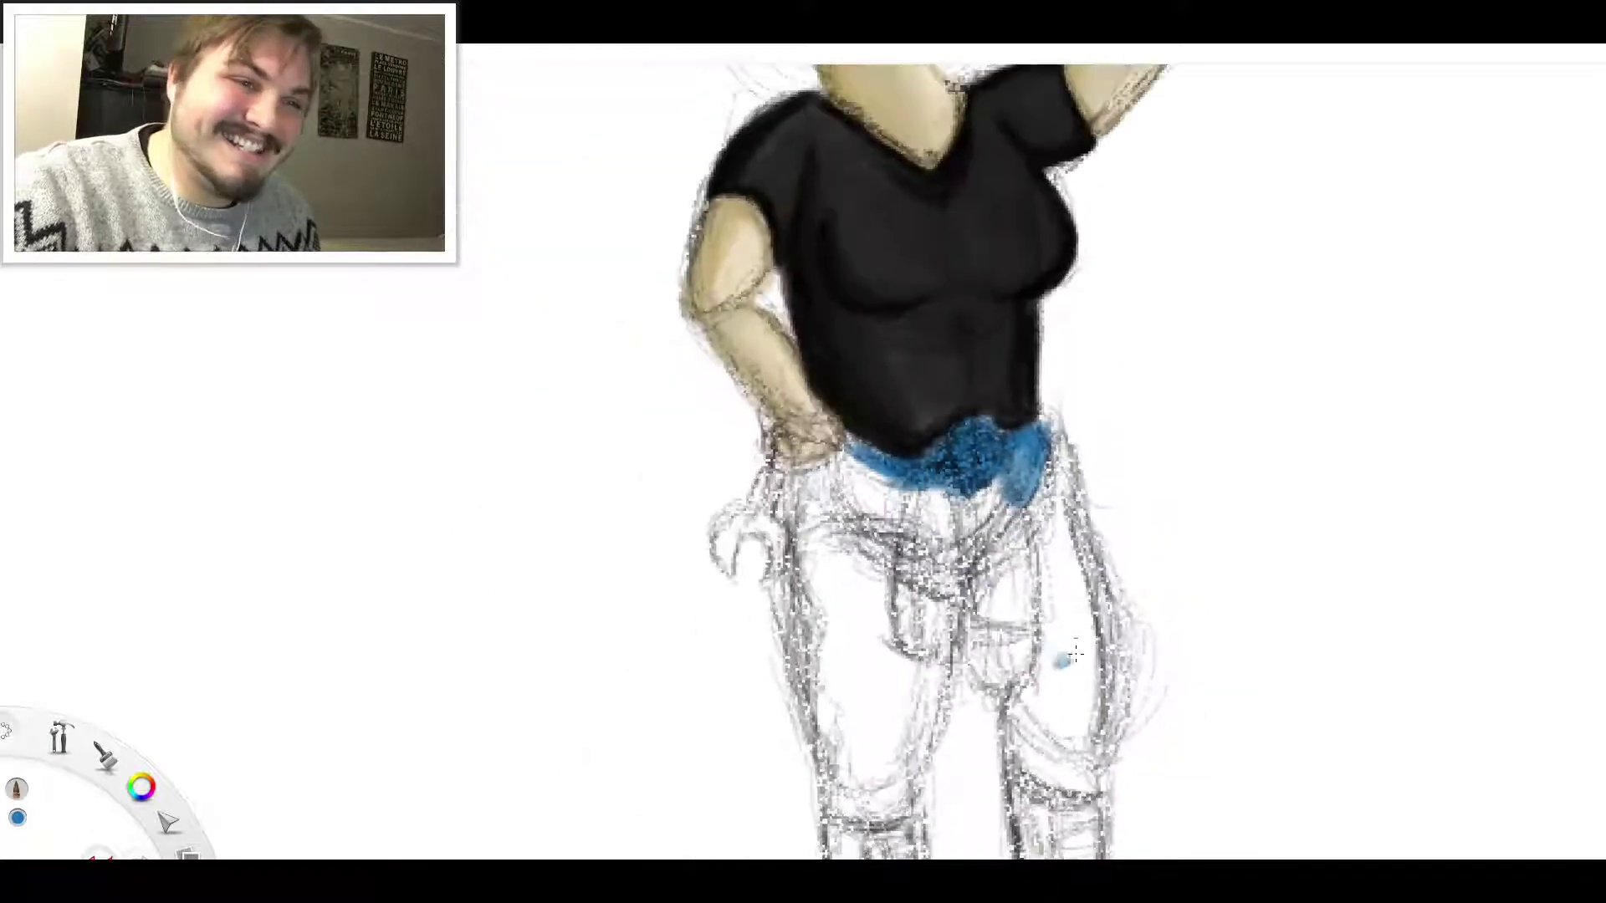
pyautogui.scroll(6, 1041, 643)
pyautogui.moveTo(983, 368); pyautogui.dragTo(1004, 485)
pyautogui.moveTo(983, 333)
pyautogui.mouseDown()
pyautogui.moveTo(1016, 635)
pyautogui.moveTo(1022, 604)
pyautogui.moveTo(1008, 720)
pyautogui.moveTo(947, 763)
pyautogui.moveTo(986, 733)
pyautogui.moveTo(928, 757)
pyautogui.moveTo(891, 728)
pyautogui.moveTo(870, 652)
pyautogui.moveTo(927, 634)
pyautogui.moveTo(874, 414)
pyautogui.moveTo(908, 359)
pyautogui.moveTo(937, 670)
pyautogui.moveTo(925, 567)
pyautogui.moveTo(962, 719)
pyautogui.moveTo(954, 611)
pyautogui.moveTo(954, 728)
pyautogui.moveTo(977, 494)
pyautogui.moveTo(962, 469)
pyautogui.moveTo(954, 535)
pyautogui.moveTo(983, 544)
pyautogui.moveTo(937, 518)
pyautogui.moveTo(946, 332)
pyautogui.moveTo(958, 343)
pyautogui.mouseUp()
pyautogui.moveTo(869, 623)
pyautogui.mouseDown()
pyautogui.moveTo(828, 674)
pyautogui.moveTo(778, 690)
pyautogui.moveTo(749, 669)
pyautogui.moveTo(797, 660)
pyautogui.moveTo(740, 514)
pyautogui.moveTo(757, 359)
pyautogui.moveTo(815, 511)
pyautogui.moveTo(827, 359)
pyautogui.moveTo(816, 501)
pyautogui.moveTo(828, 468)
pyautogui.moveTo(811, 435)
pyautogui.moveTo(850, 522)
pyautogui.moveTo(861, 644)
pyautogui.moveTo(828, 435)
pyautogui.moveTo(845, 568)
pyautogui.moveTo(841, 368)
pyautogui.moveTo(824, 393)
pyautogui.moveTo(844, 346)
pyautogui.moveTo(882, 469)
pyautogui.mouseUp()
pyautogui.moveTo(883, 469)
pyautogui.mouseDown()
pyautogui.moveTo(848, 375)
pyautogui.moveTo(918, 376)
pyautogui.mouseUp()
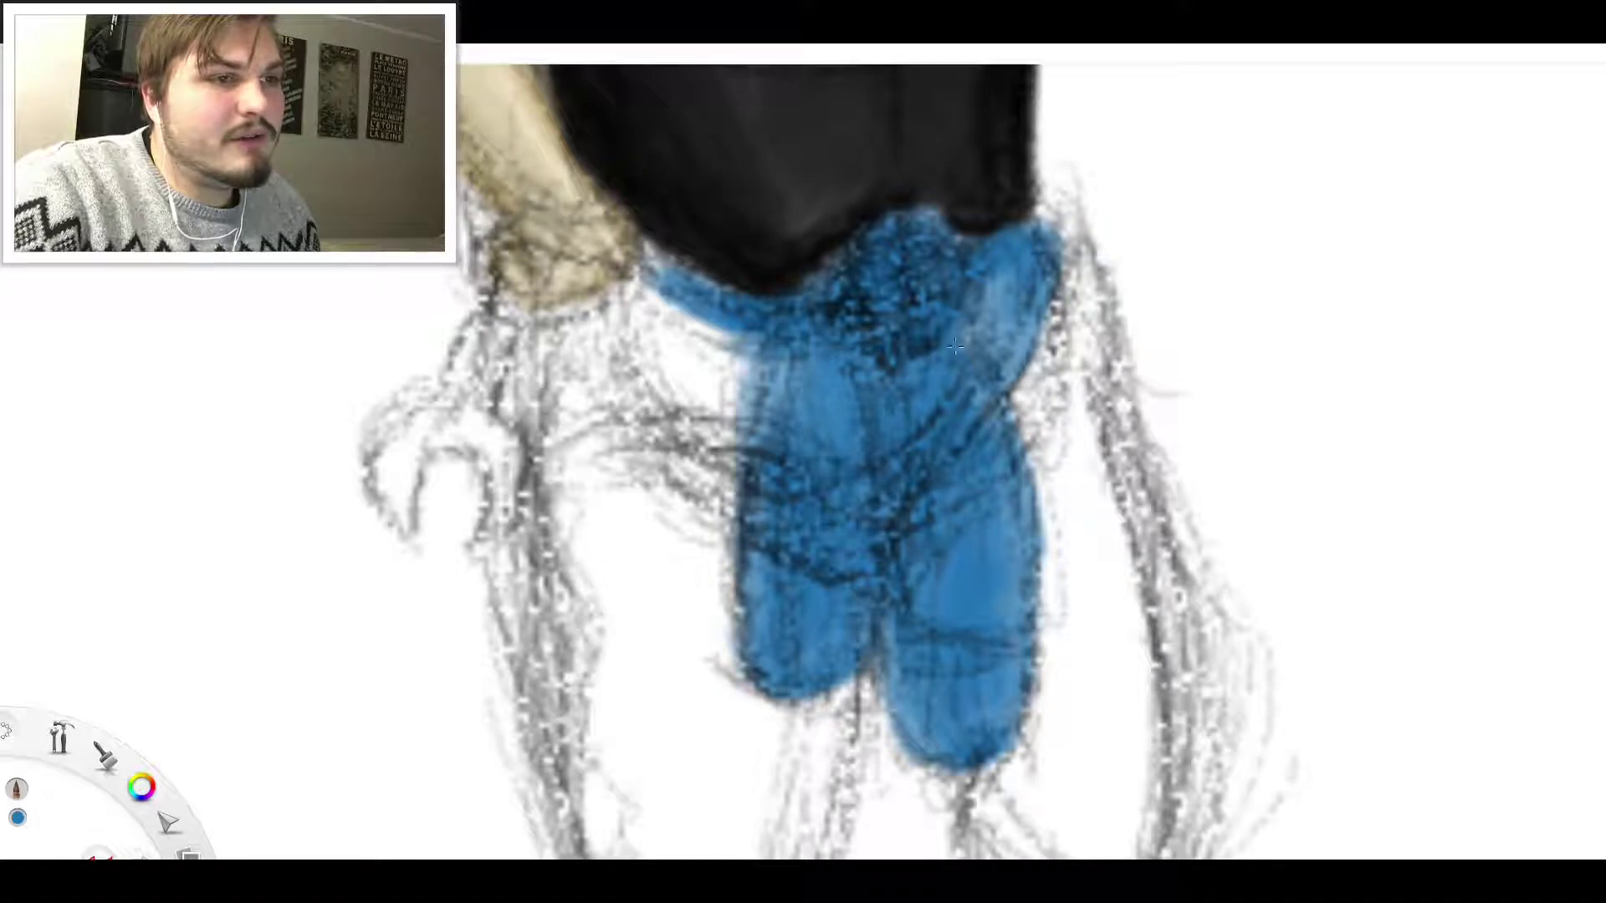
# Fill the wrapped garment below the resting hand with blue and even out the colour on the opposite hip
pyautogui.moveTo(726, 423)
pyautogui.mouseDown()
pyautogui.moveTo(736, 393)
pyautogui.moveTo(694, 402)
pyautogui.moveTo(636, 303)
pyautogui.moveTo(657, 288)
pyautogui.moveTo(619, 294)
pyautogui.moveTo(652, 289)
pyautogui.moveTo(753, 402)
pyautogui.moveTo(728, 334)
pyautogui.moveTo(782, 358)
pyautogui.moveTo(653, 276)
pyautogui.moveTo(656, 359)
pyautogui.moveTo(703, 431)
pyautogui.moveTo(726, 431)
pyautogui.moveTo(623, 381)
pyautogui.moveTo(590, 339)
pyautogui.moveTo(573, 360)
pyautogui.moveTo(608, 342)
pyautogui.moveTo(569, 326)
pyautogui.moveTo(610, 330)
pyautogui.moveTo(631, 308)
pyautogui.moveTo(556, 339)
pyautogui.moveTo(573, 326)
pyautogui.moveTo(542, 315)
pyautogui.mouseUp()
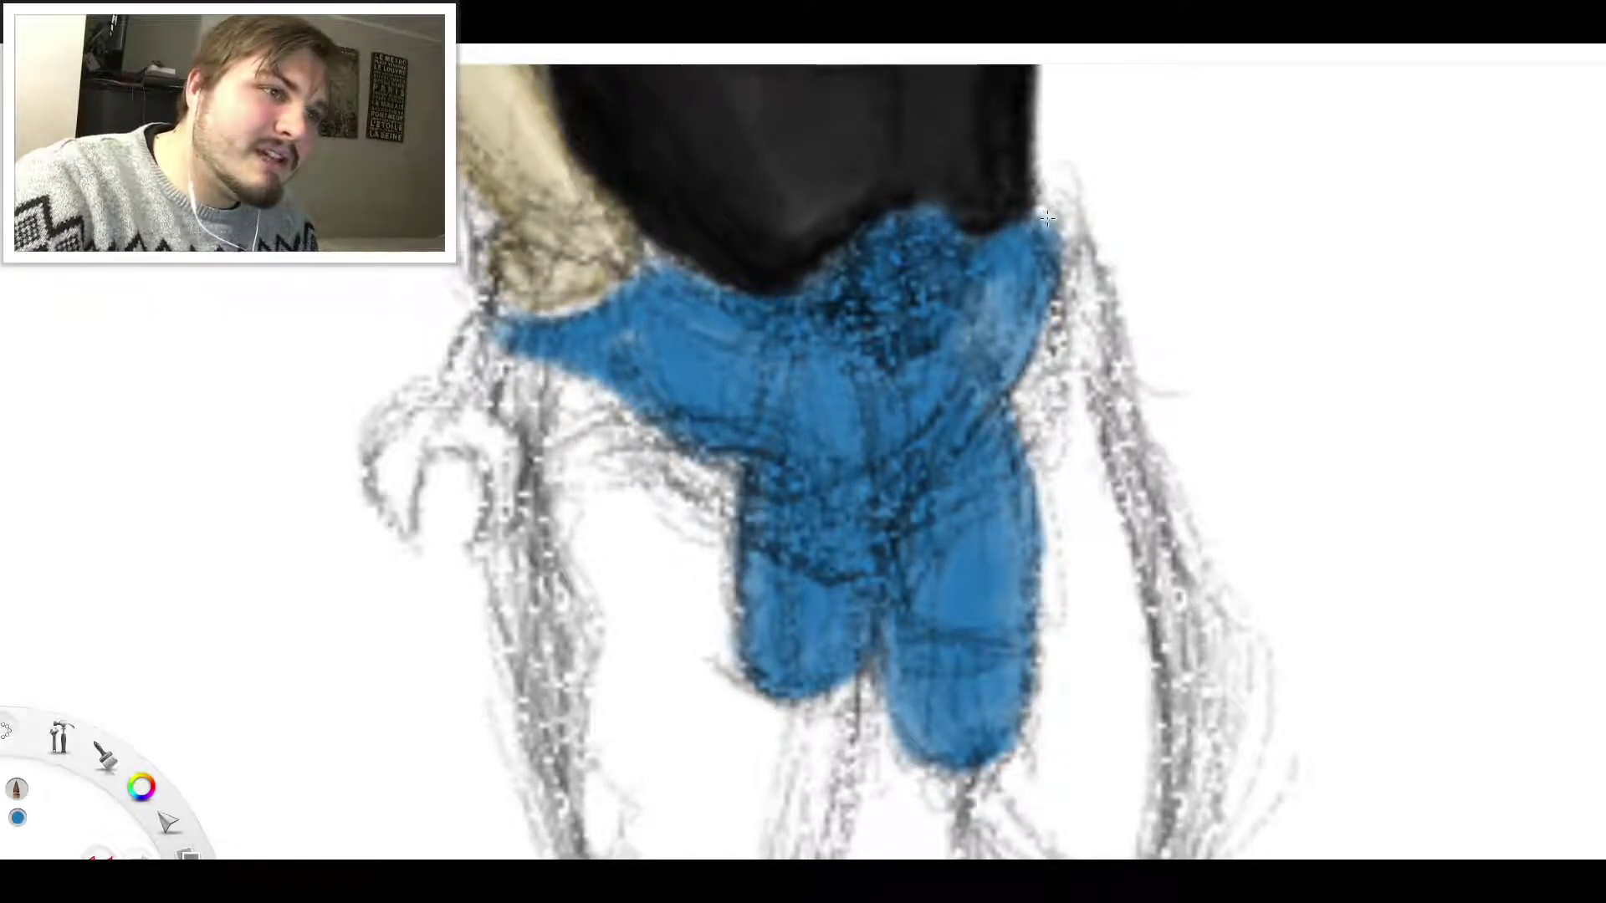
pyautogui.moveTo(1047, 219)
pyautogui.mouseDown()
pyautogui.moveTo(1046, 251)
pyautogui.moveTo(999, 309)
pyautogui.moveTo(1007, 264)
pyautogui.mouseUp()
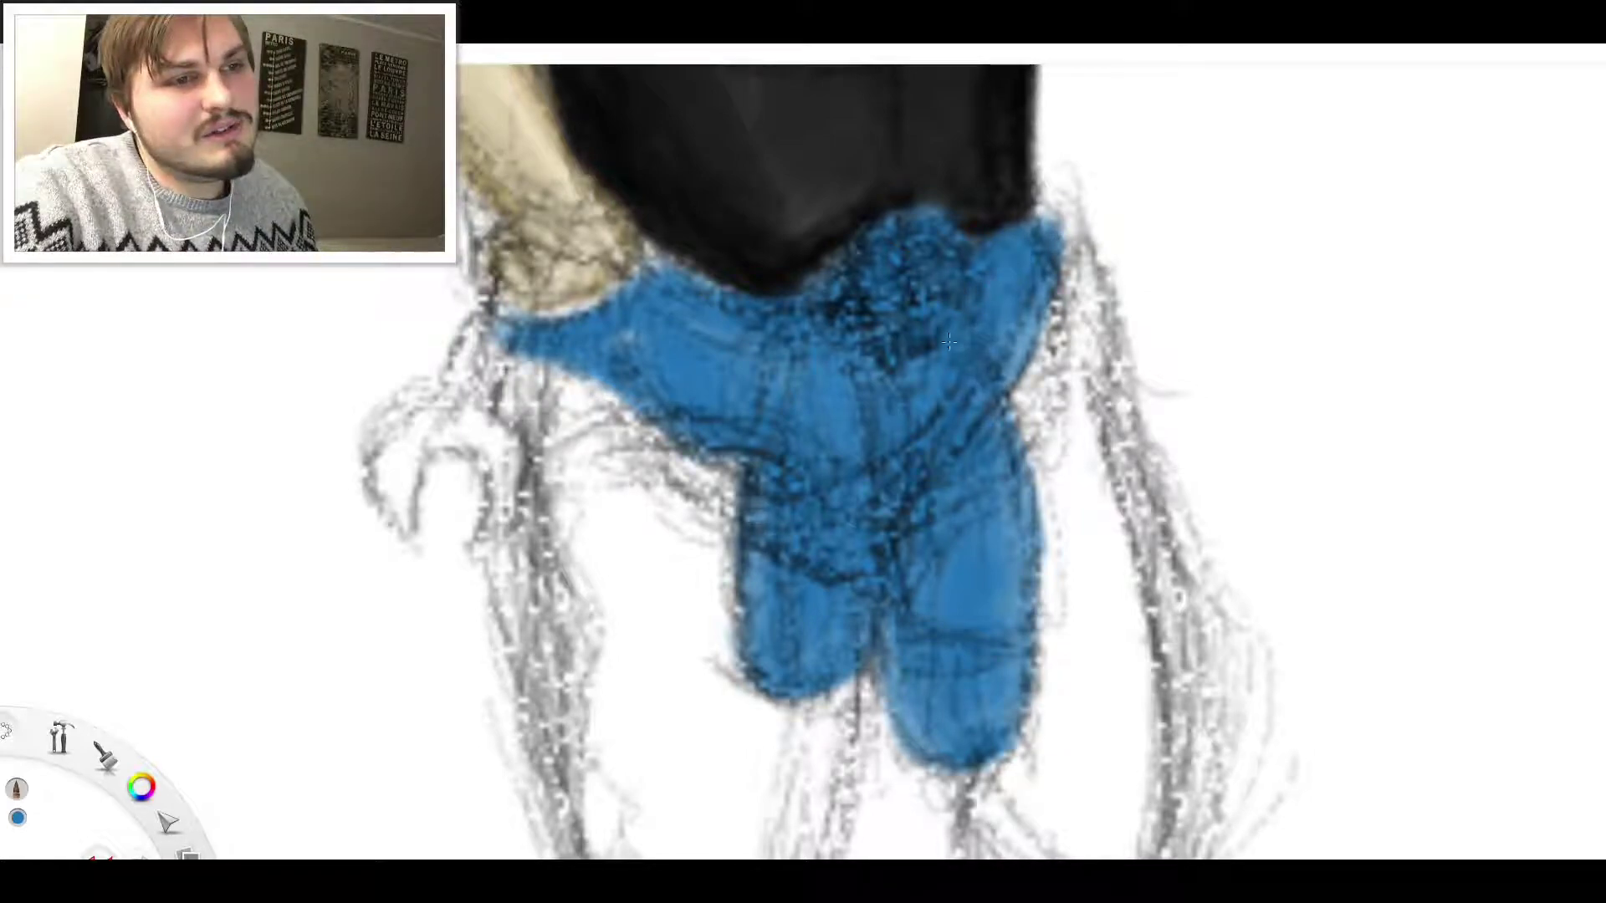
# Hide the pencil sketch and choose a dark navy for shading the blue garment
pyautogui.scroll(-5, 685, 249)
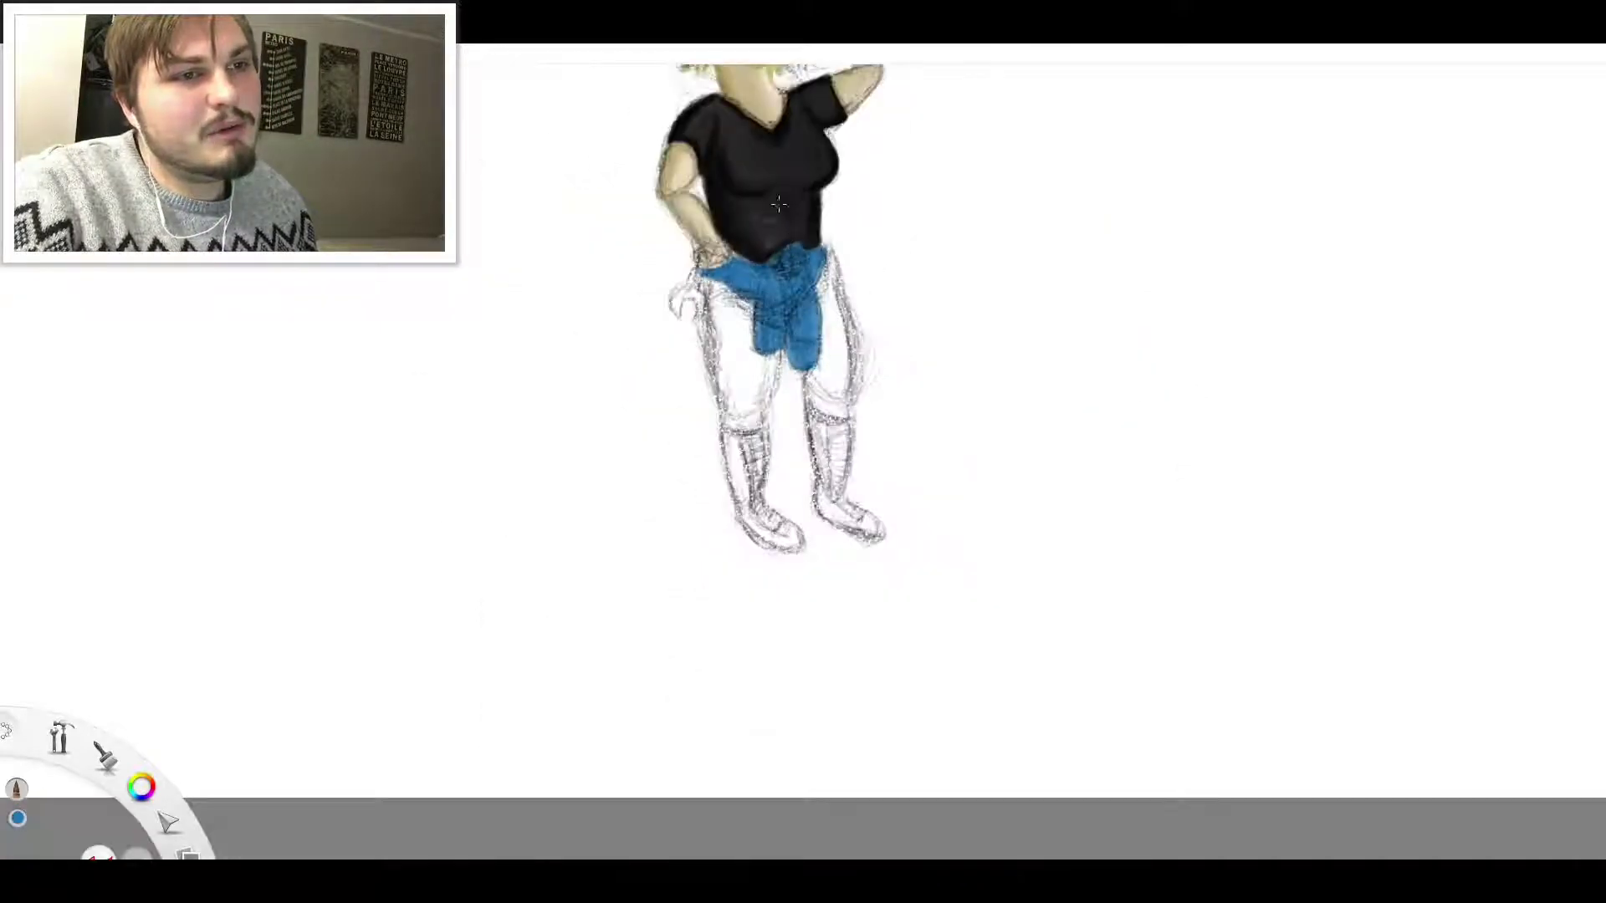
pyautogui.scroll(3, 793, 189)
pyautogui.scroll(3, 839, 187)
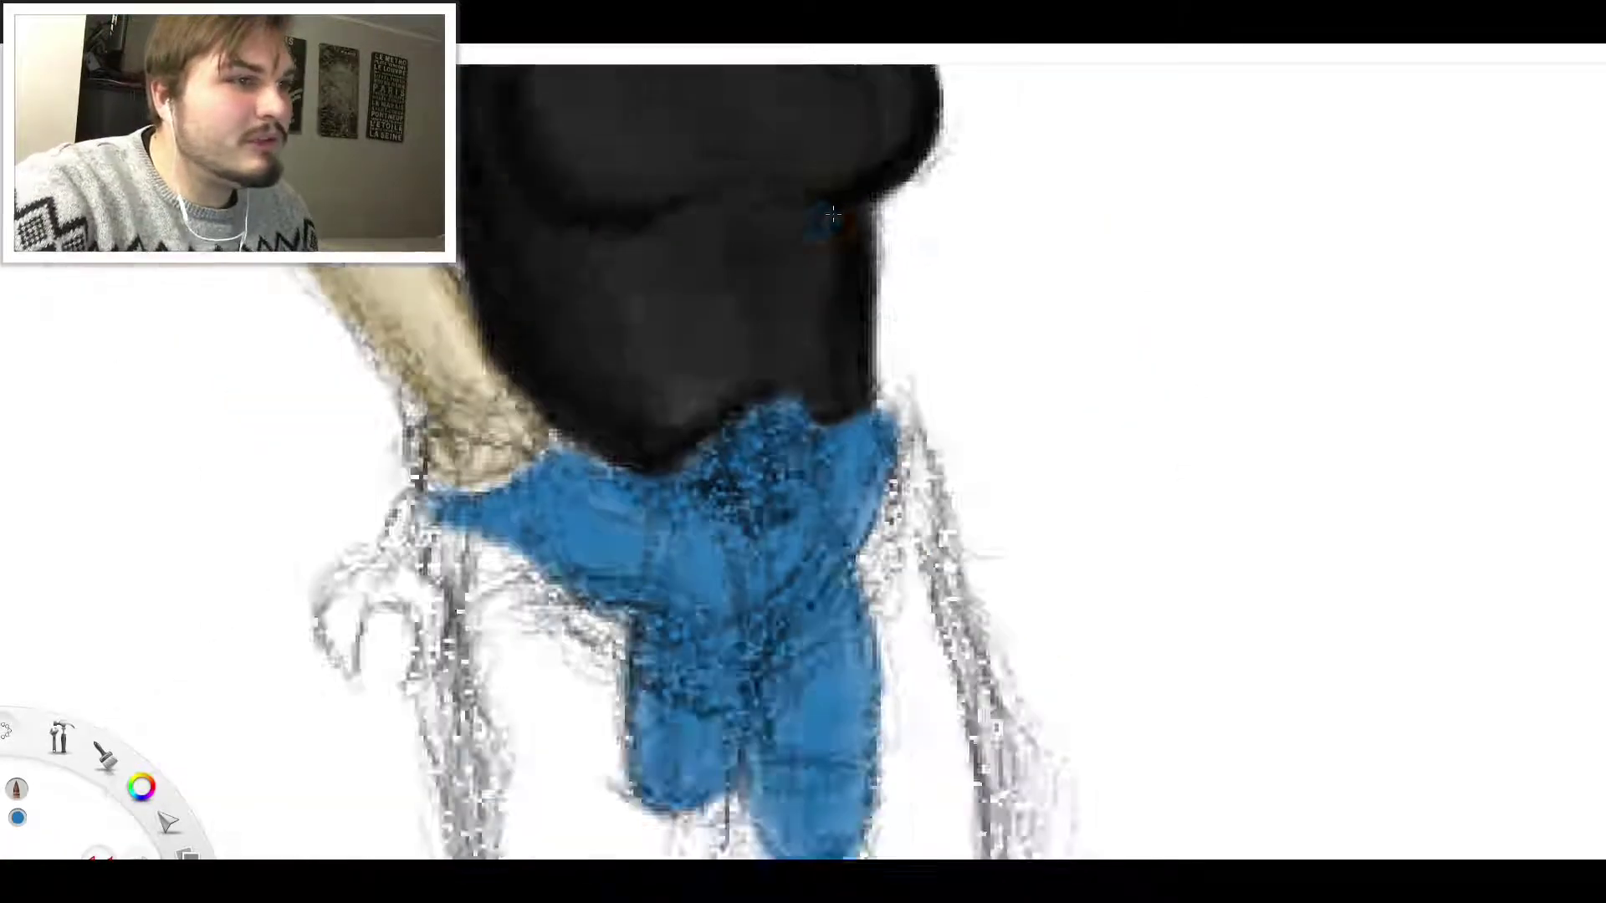
pyautogui.scroll(-4, 843, 205)
pyautogui.scroll(4, 846, 219)
pyautogui.scroll(1, 834, 229)
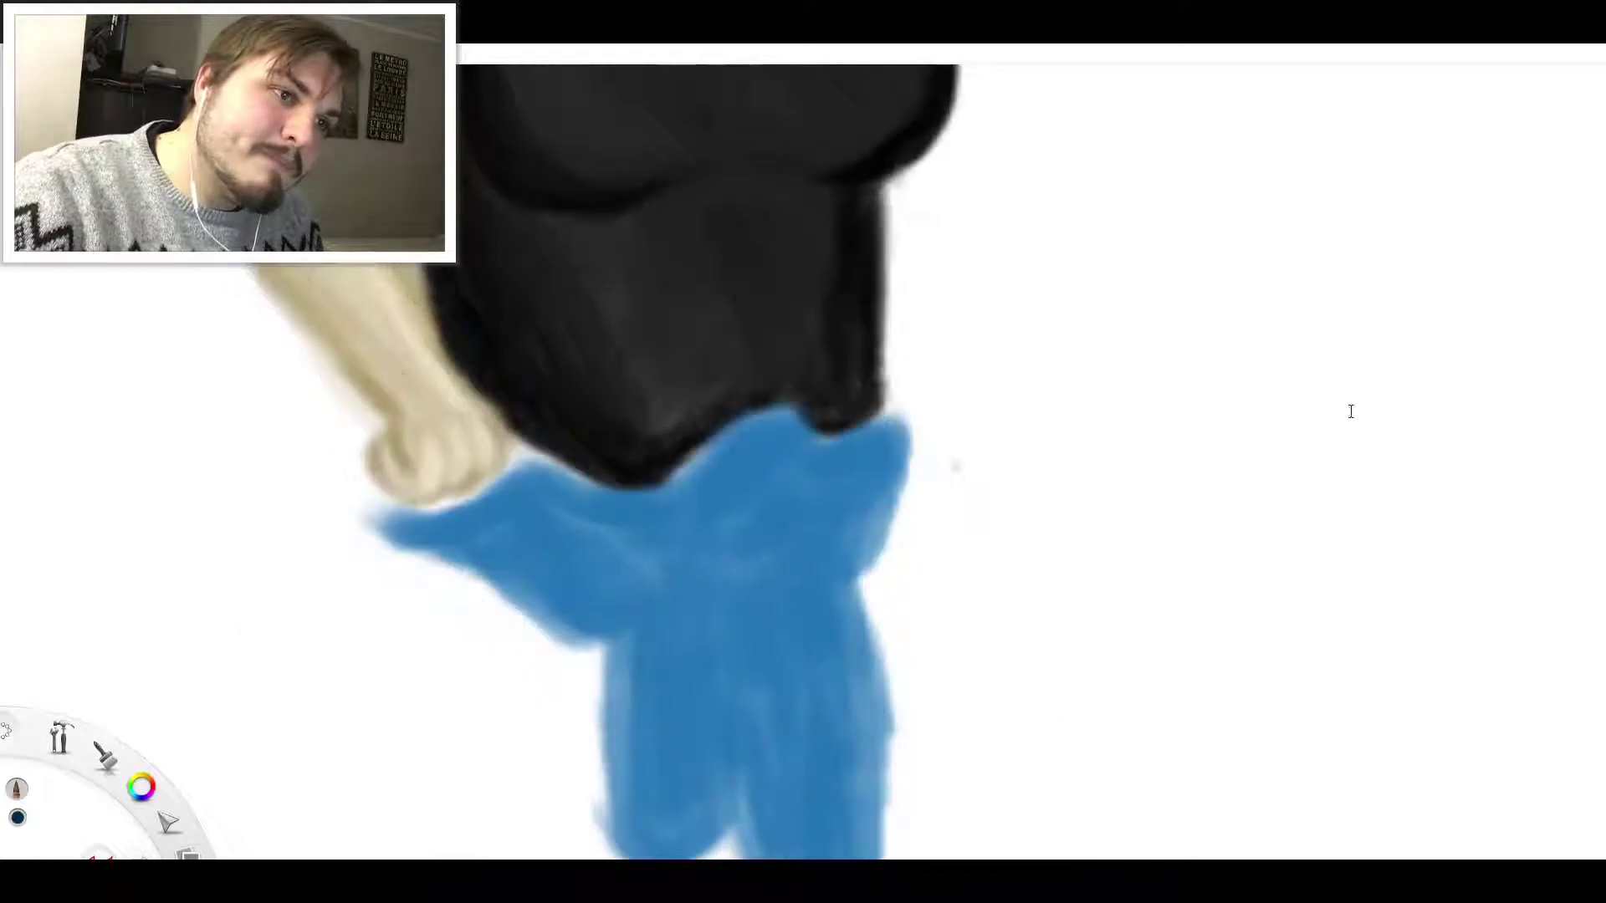
pyautogui.scroll(-3, 1003, 468)
pyautogui.scroll(4, 753, 544)
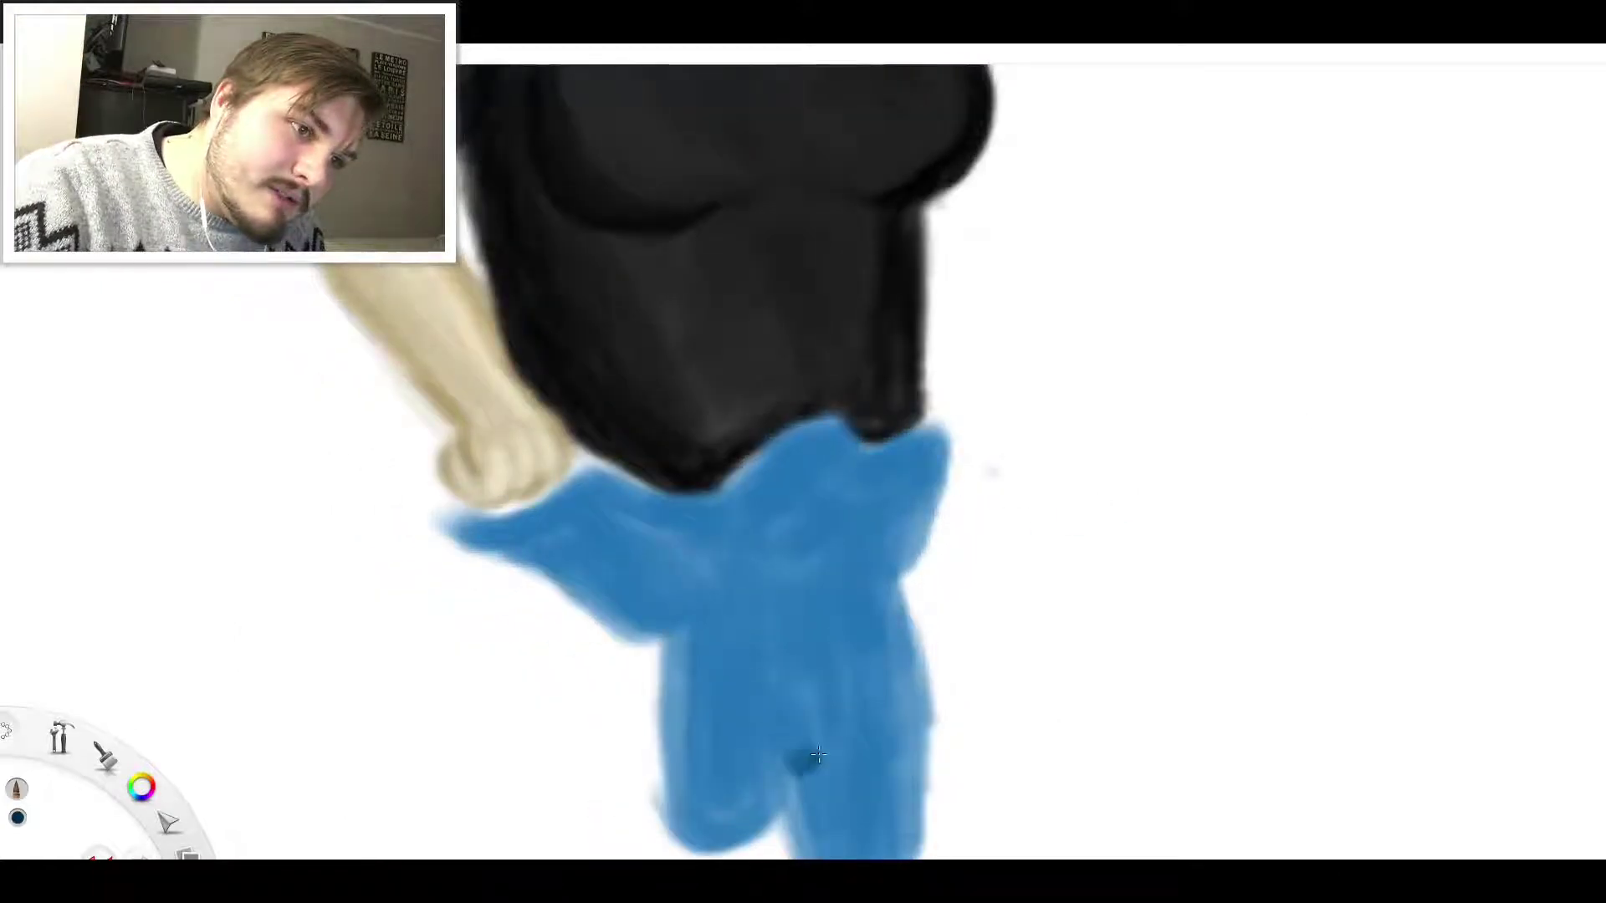
pyautogui.scroll(-3, 799, 757)
pyautogui.scroll(4, 828, 828)
# Paint a dark navy line separating the two hanging sleeves, from the lower gap up towards the knot
pyautogui.moveTo(822, 783)
pyautogui.mouseDown()
pyautogui.moveTo(804, 802)
pyautogui.moveTo(793, 761)
pyautogui.moveTo(827, 817)
pyautogui.moveTo(805, 729)
pyautogui.mouseUp()
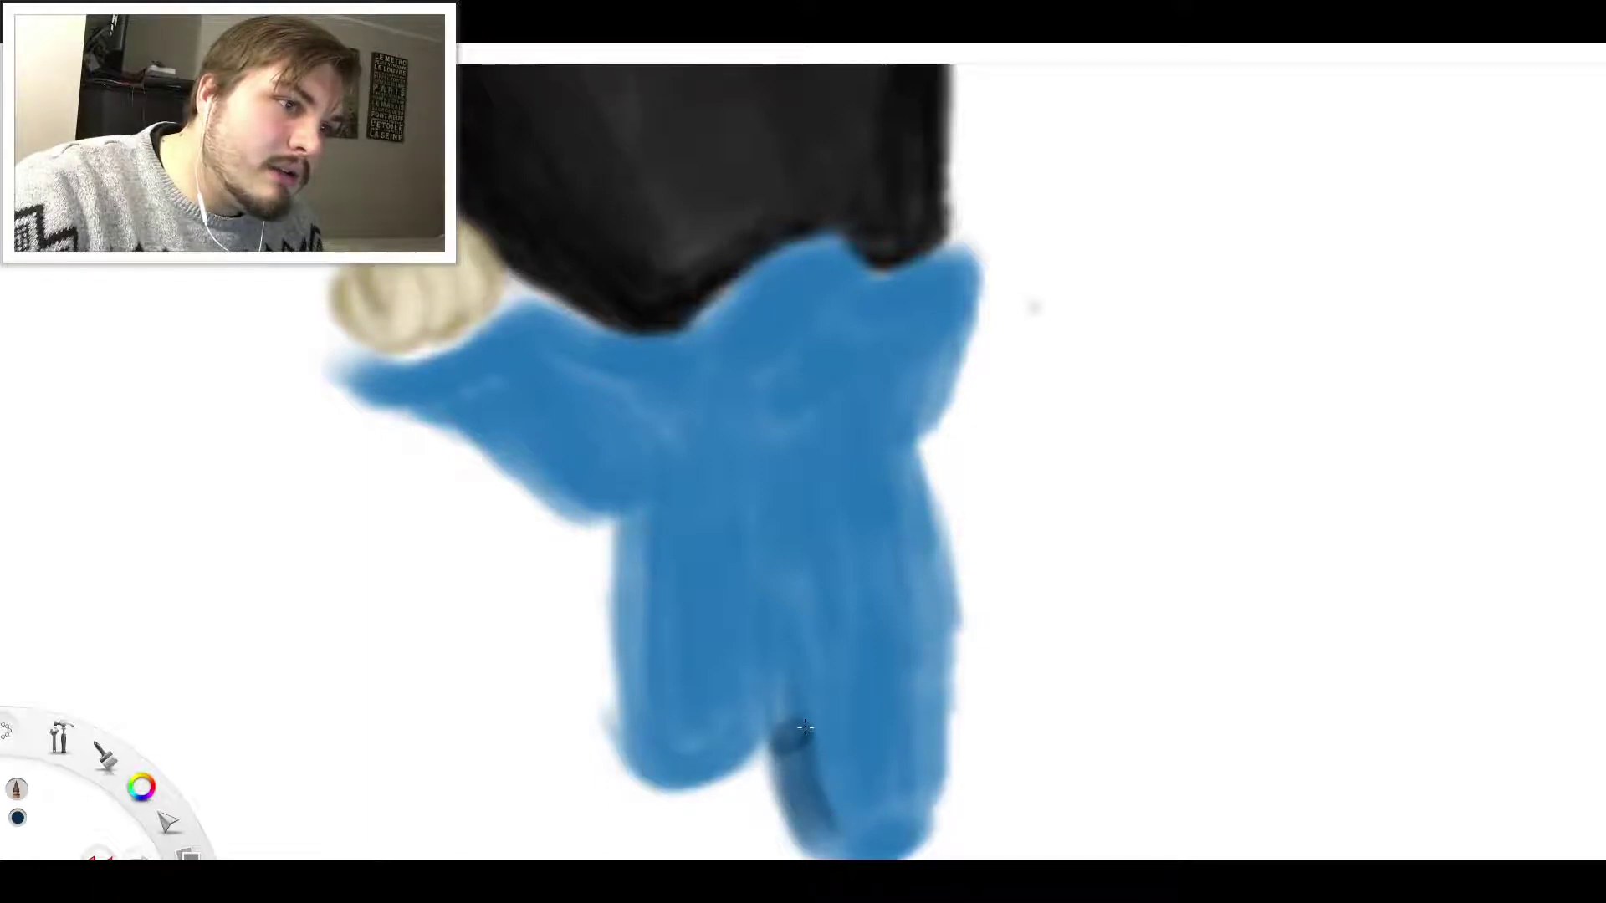
pyautogui.scroll(-1, 807, 735)
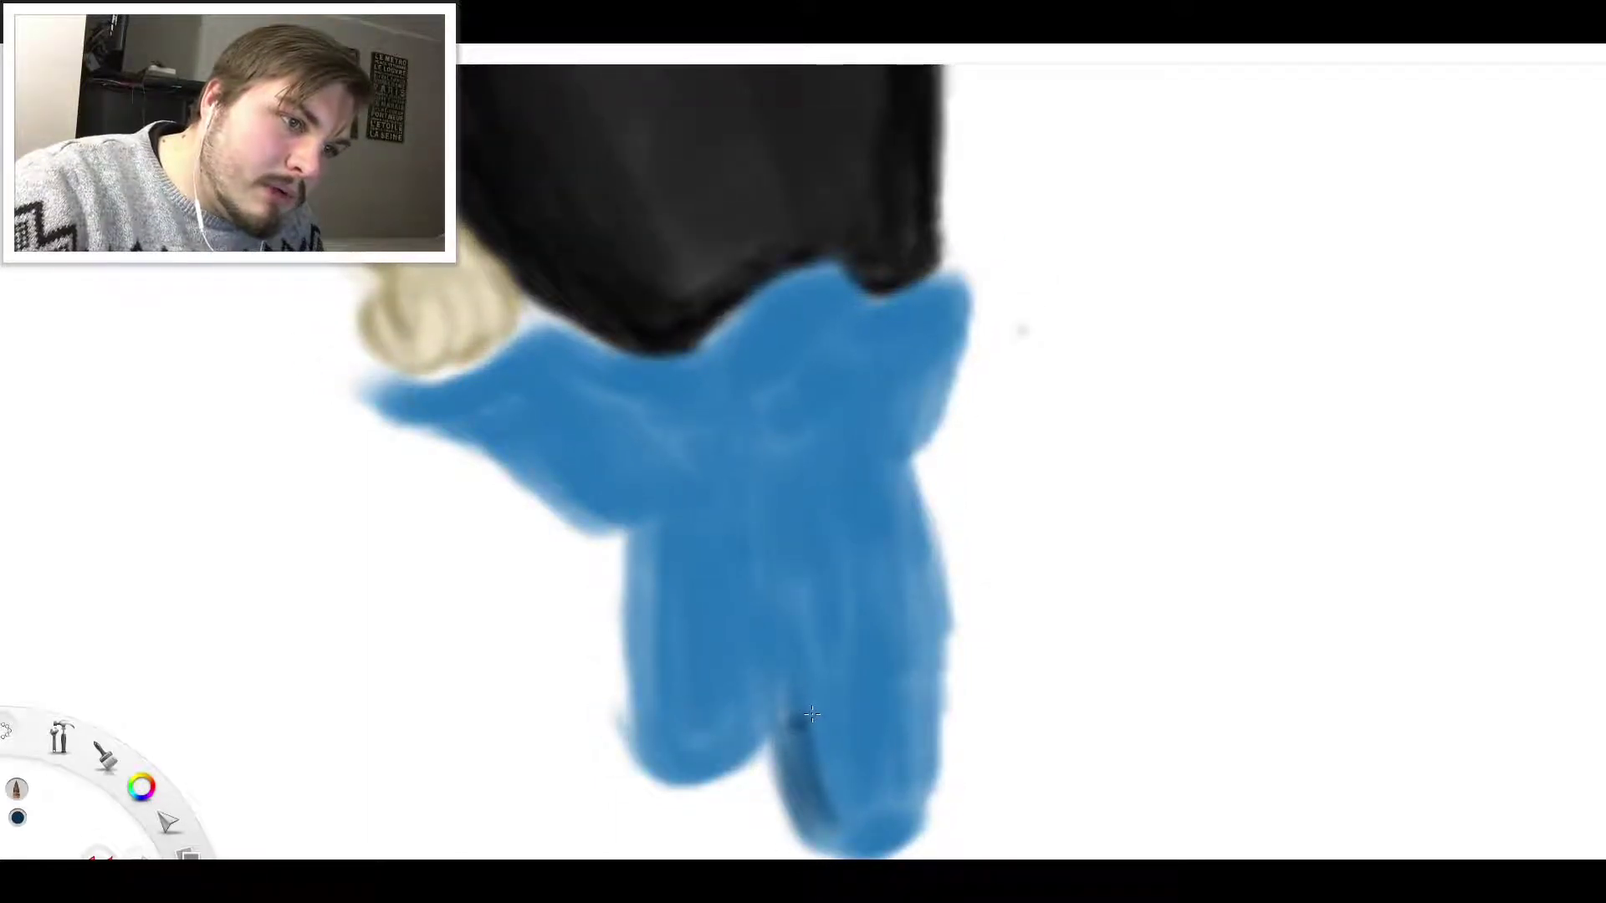
pyautogui.moveTo(798, 720)
pyautogui.mouseDown()
pyautogui.moveTo(782, 740)
pyautogui.moveTo(820, 799)
pyautogui.mouseUp()
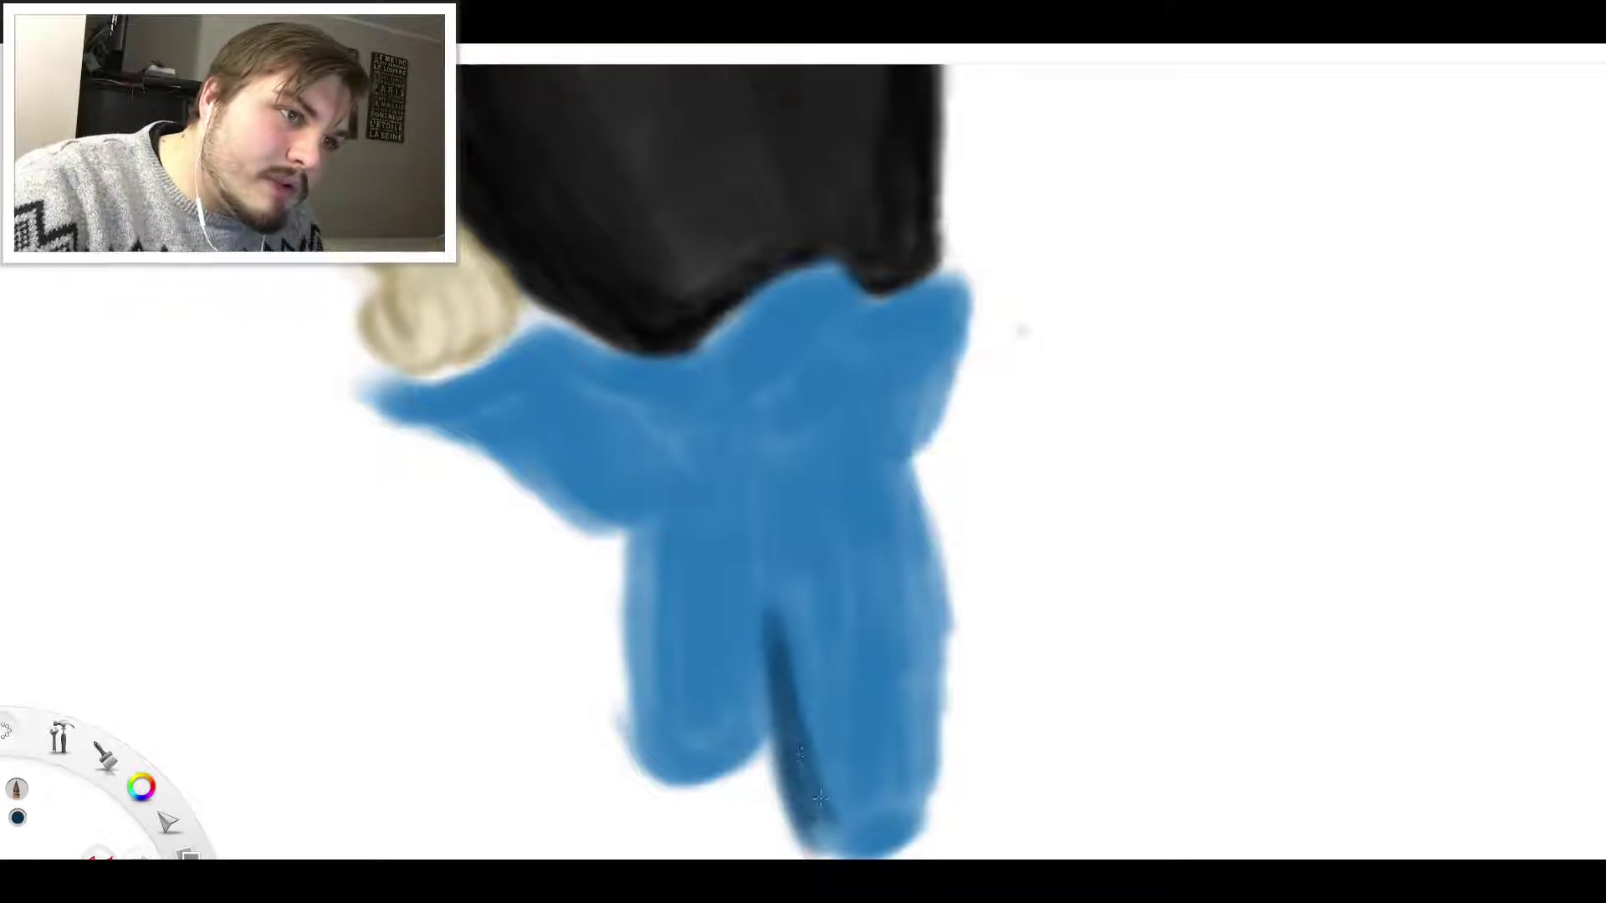
pyautogui.moveTo(768, 567); pyautogui.dragTo(776, 619)
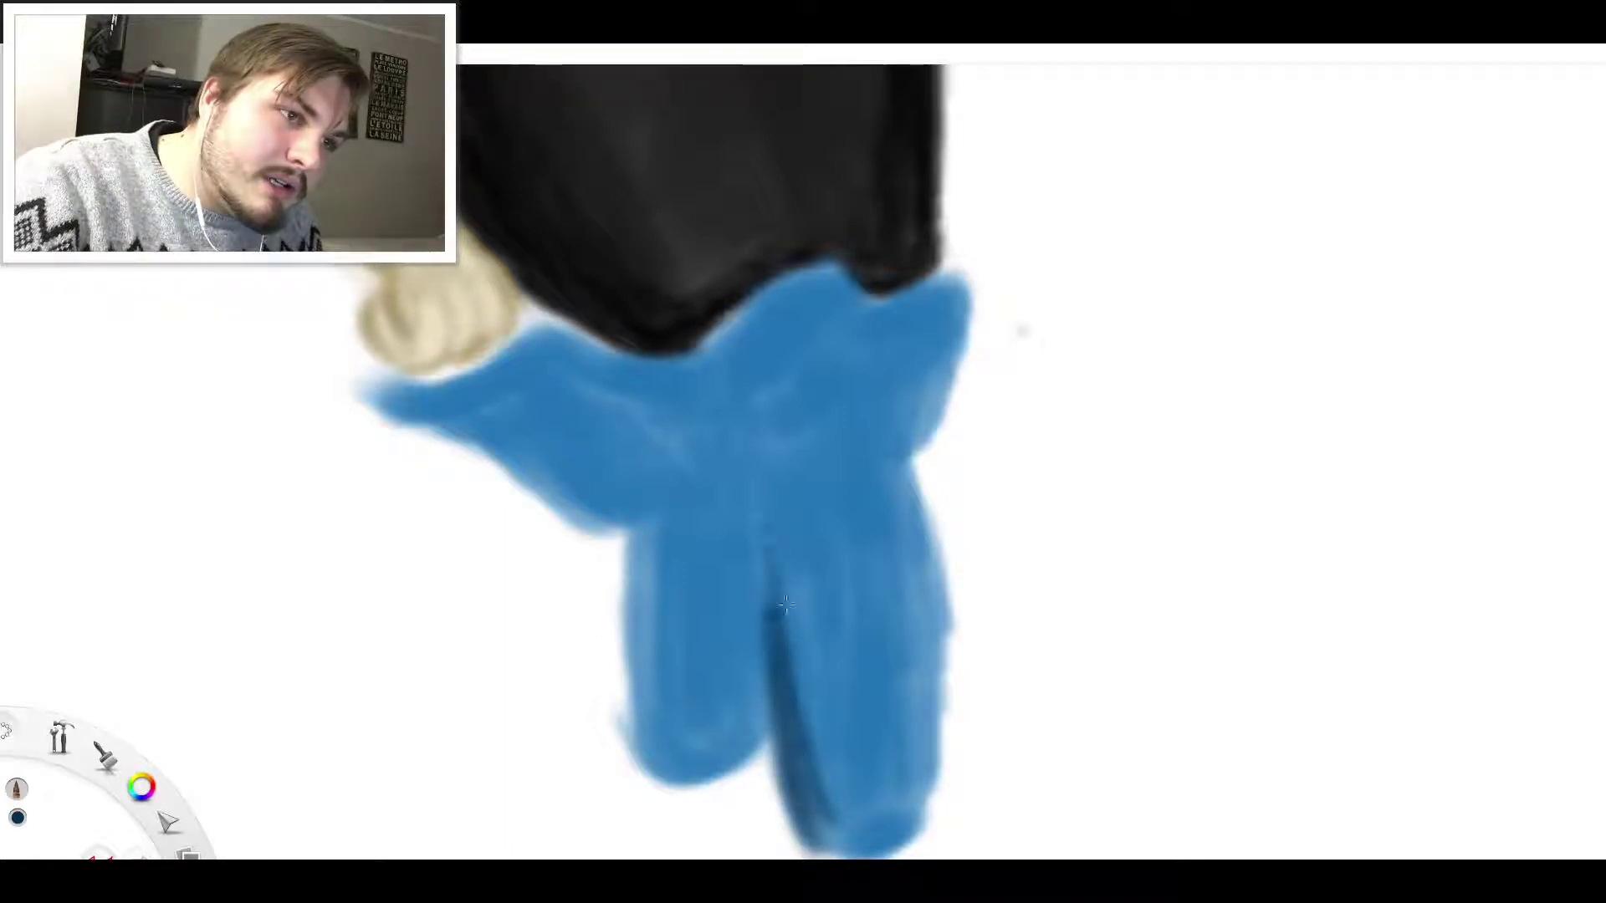
pyautogui.moveTo(765, 512)
pyautogui.mouseDown()
pyautogui.moveTo(785, 609)
pyautogui.moveTo(769, 446)
pyautogui.moveTo(779, 560)
pyautogui.mouseUp()
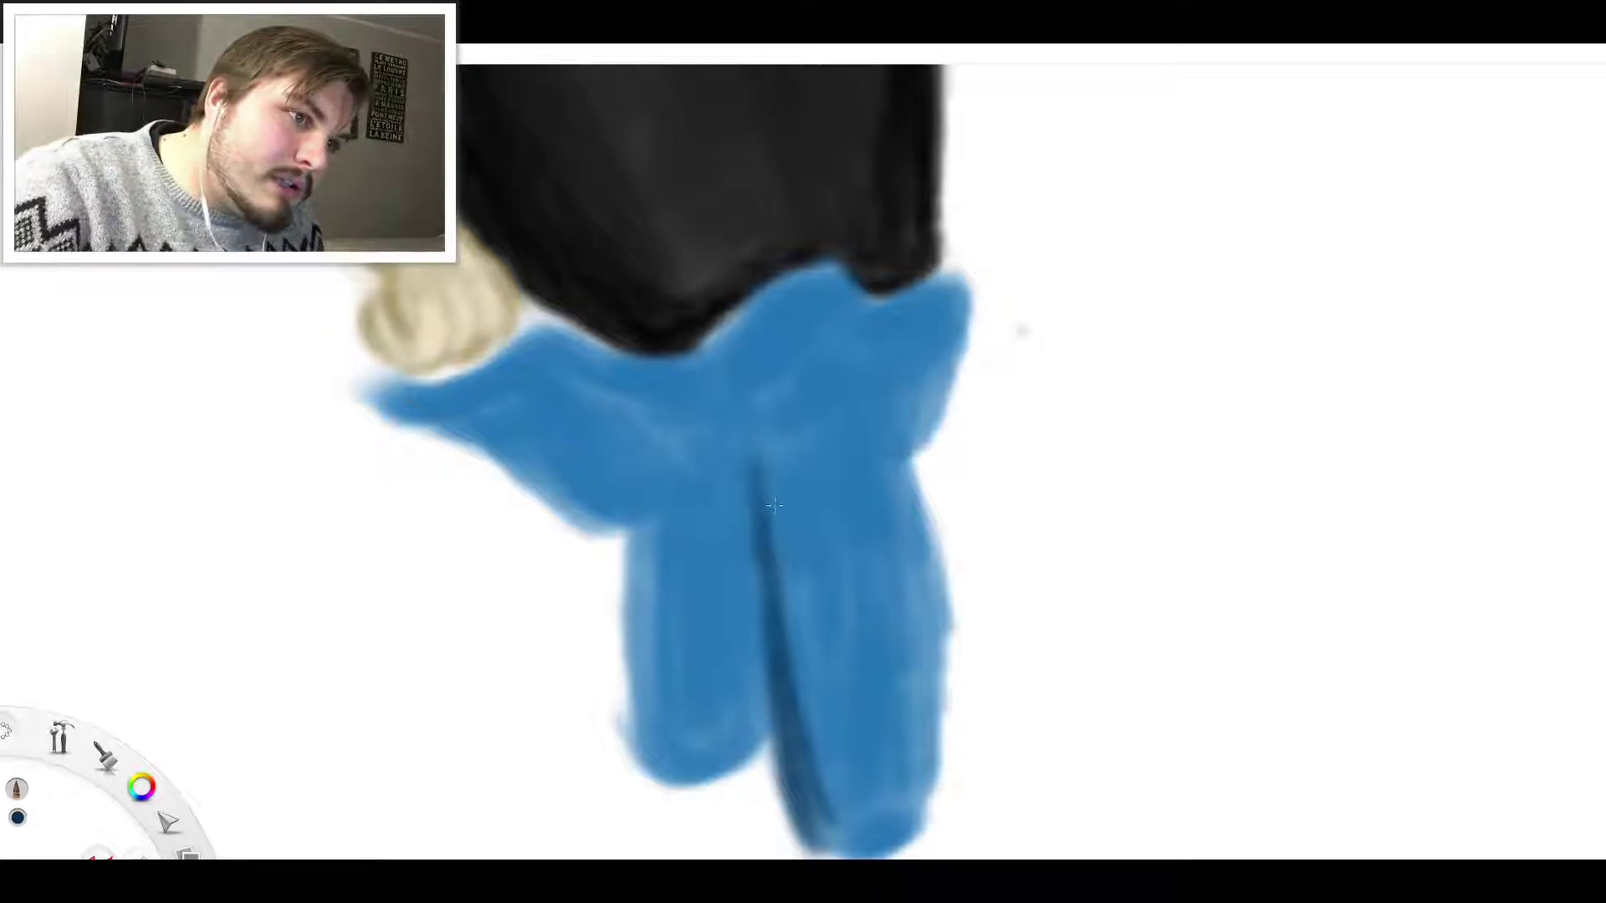
# Outline the shorter sleeve's outer edge, the crossing folds at the knot and the longer sleeve's outer edge in navy
pyautogui.moveTo(656, 439); pyautogui.dragTo(641, 619)
pyautogui.moveTo(656, 524)
pyautogui.mouseDown()
pyautogui.moveTo(629, 635)
pyautogui.moveTo(629, 745)
pyautogui.moveTo(659, 733)
pyautogui.moveTo(667, 760)
pyautogui.mouseUp()
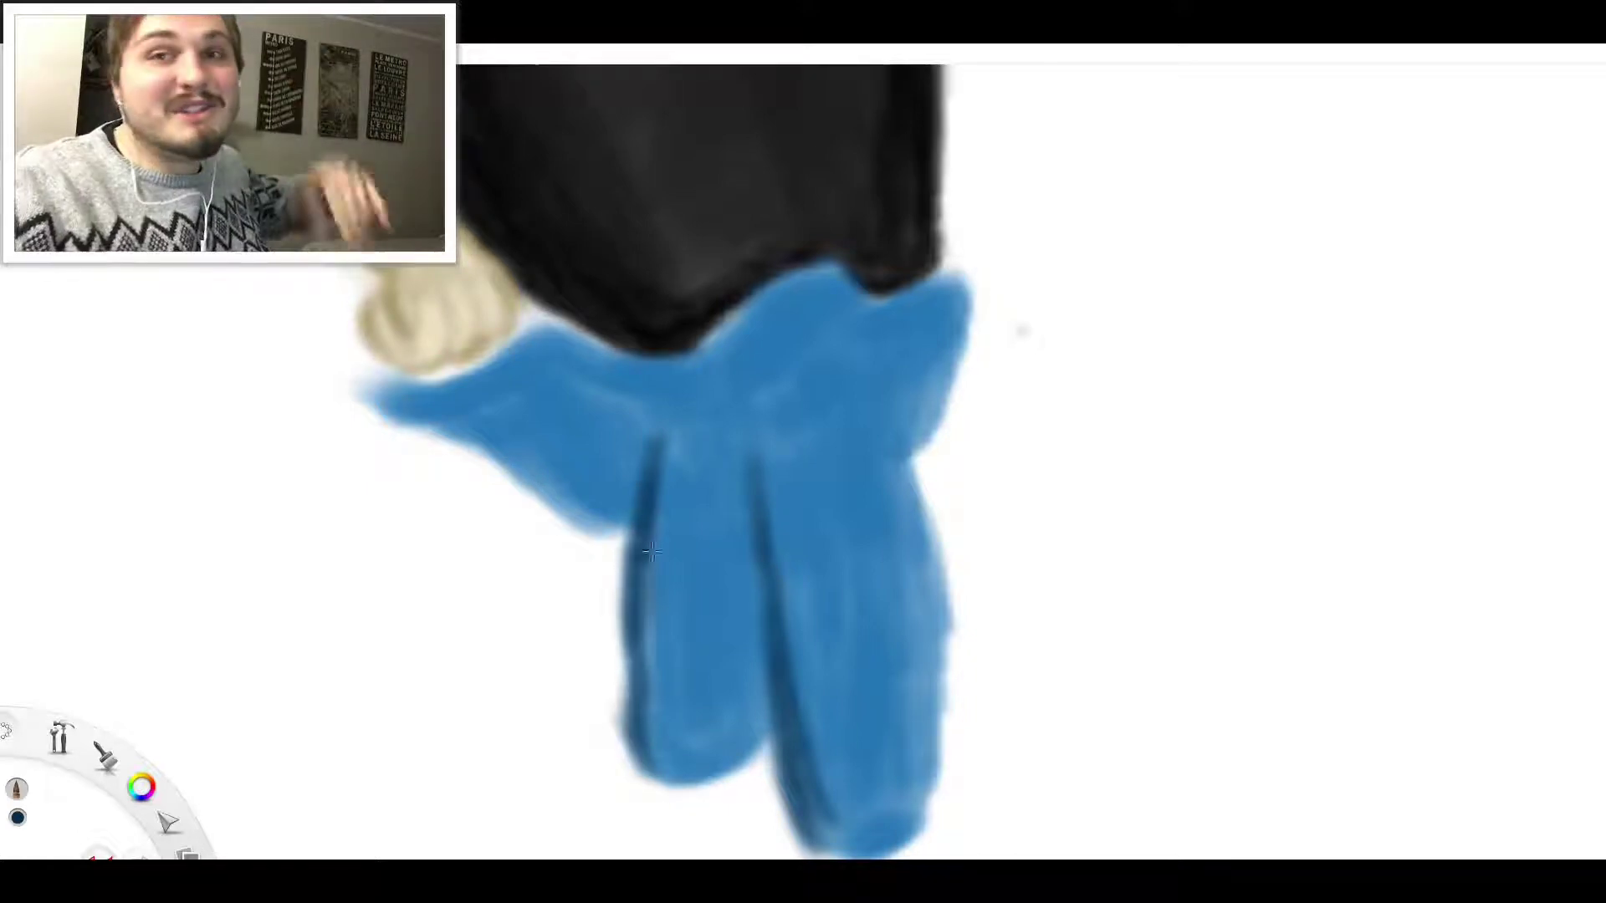
pyautogui.click(731, 387)
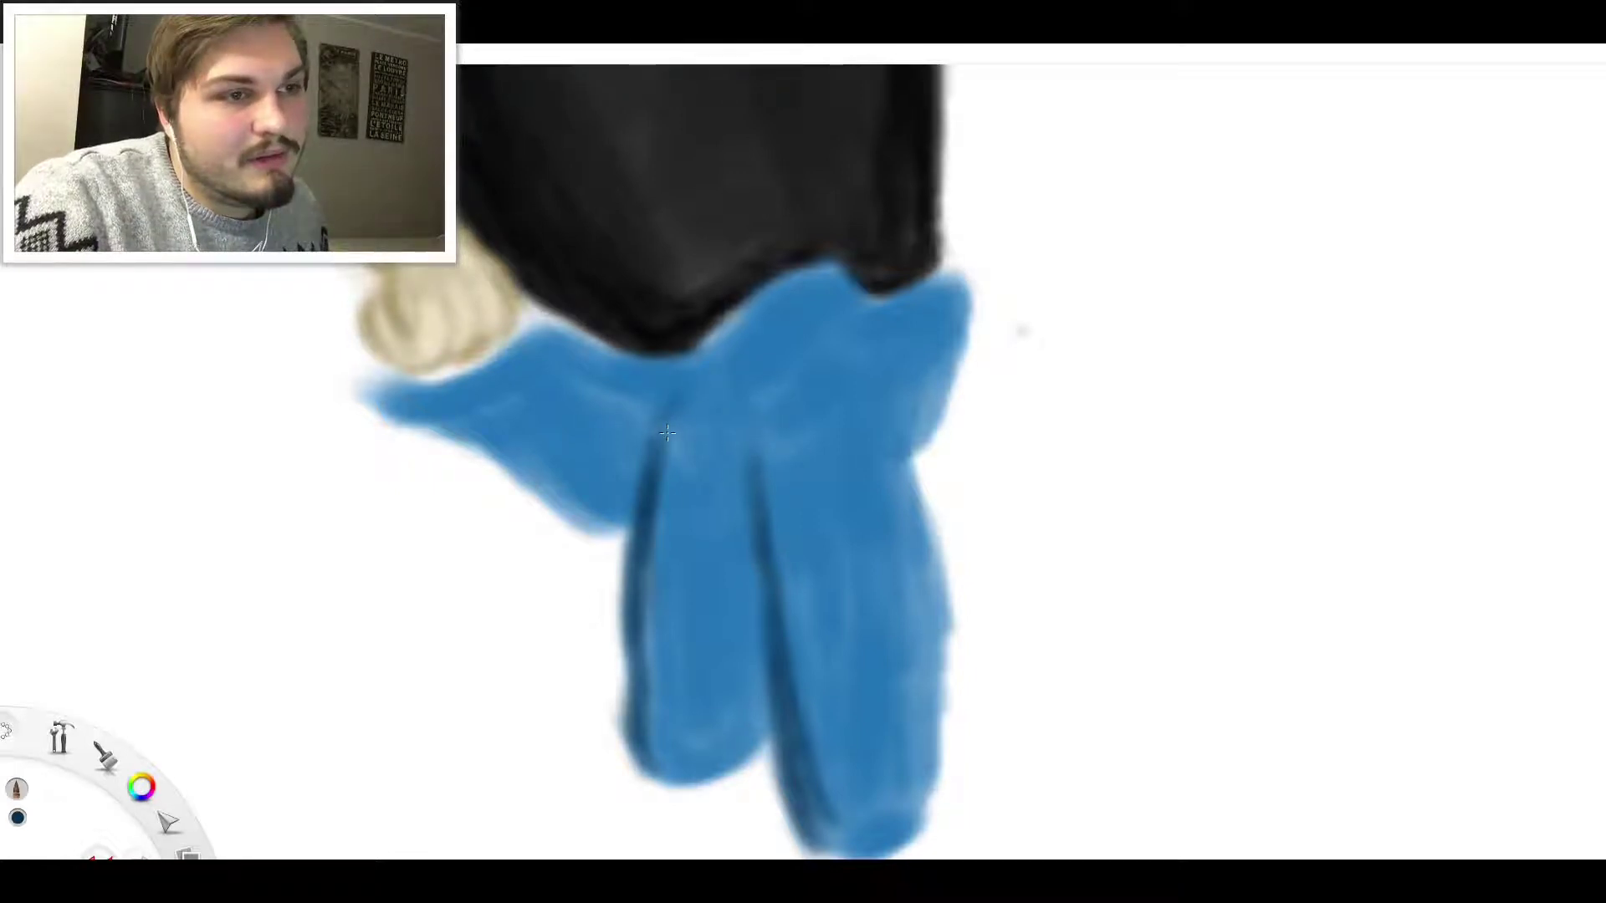
pyautogui.moveTo(689, 395)
pyautogui.mouseDown()
pyautogui.moveTo(764, 440)
pyautogui.moveTo(700, 373)
pyautogui.moveTo(718, 343)
pyautogui.moveTo(807, 318)
pyautogui.moveTo(886, 420)
pyautogui.moveTo(908, 409)
pyautogui.moveTo(848, 377)
pyautogui.moveTo(920, 492)
pyautogui.moveTo(894, 465)
pyautogui.mouseUp()
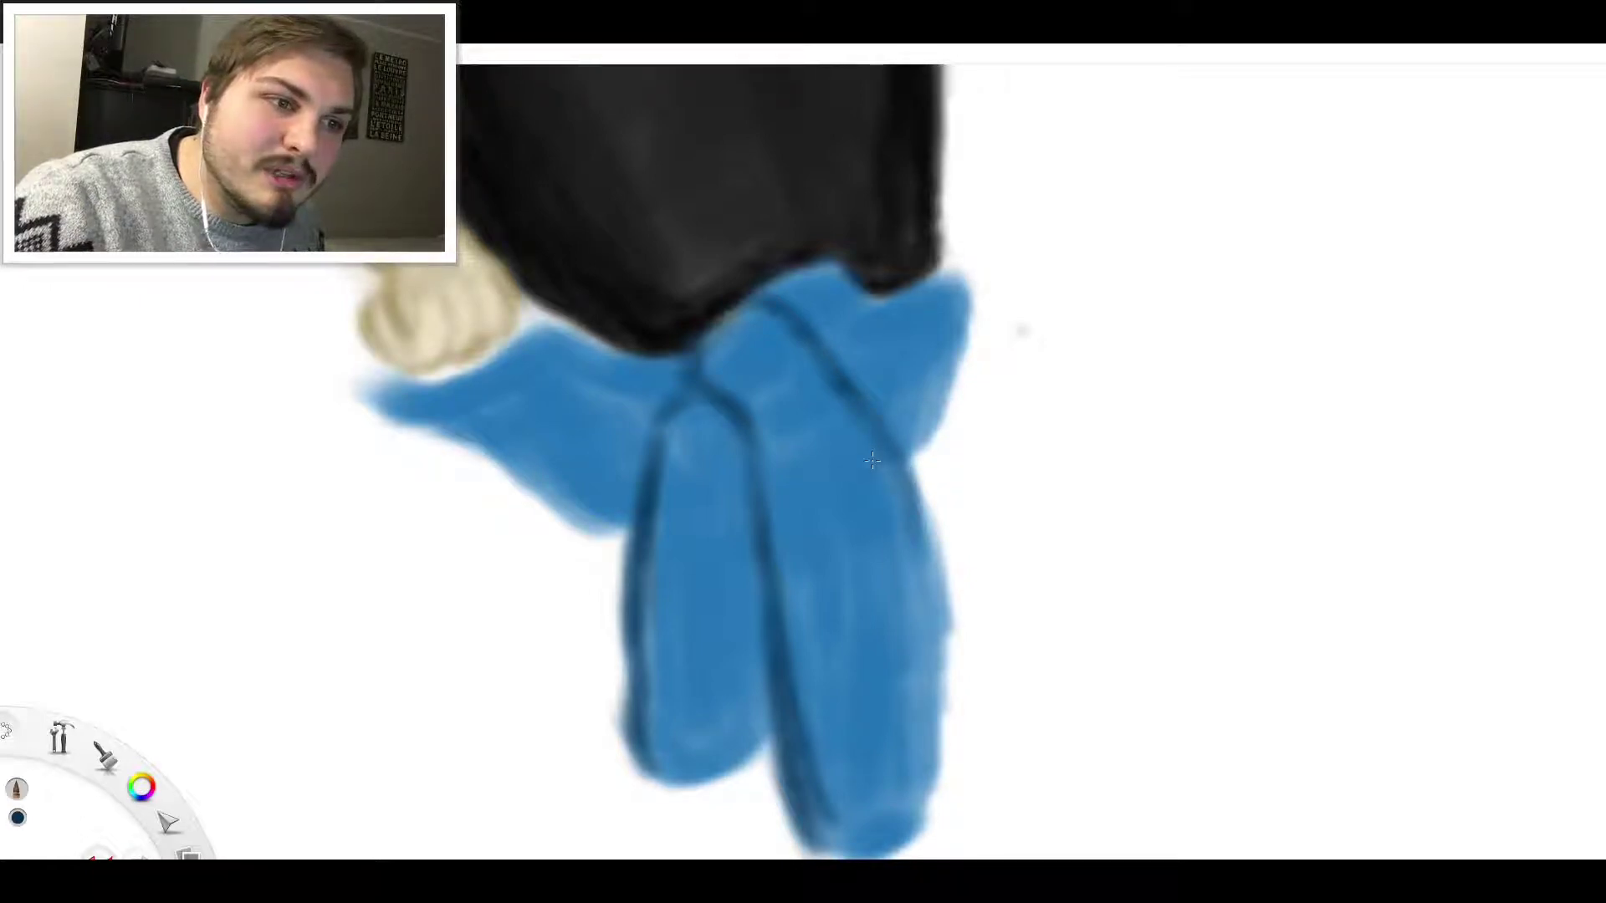
pyautogui.moveTo(886, 429)
pyautogui.mouseDown()
pyautogui.moveTo(930, 580)
pyautogui.moveTo(935, 794)
pyautogui.moveTo(923, 801)
pyautogui.moveTo(934, 762)
pyautogui.moveTo(915, 812)
pyautogui.moveTo(929, 806)
pyautogui.moveTo(824, 816)
pyautogui.moveTo(857, 840)
pyautogui.moveTo(905, 833)
pyautogui.moveTo(835, 825)
pyautogui.mouseUp()
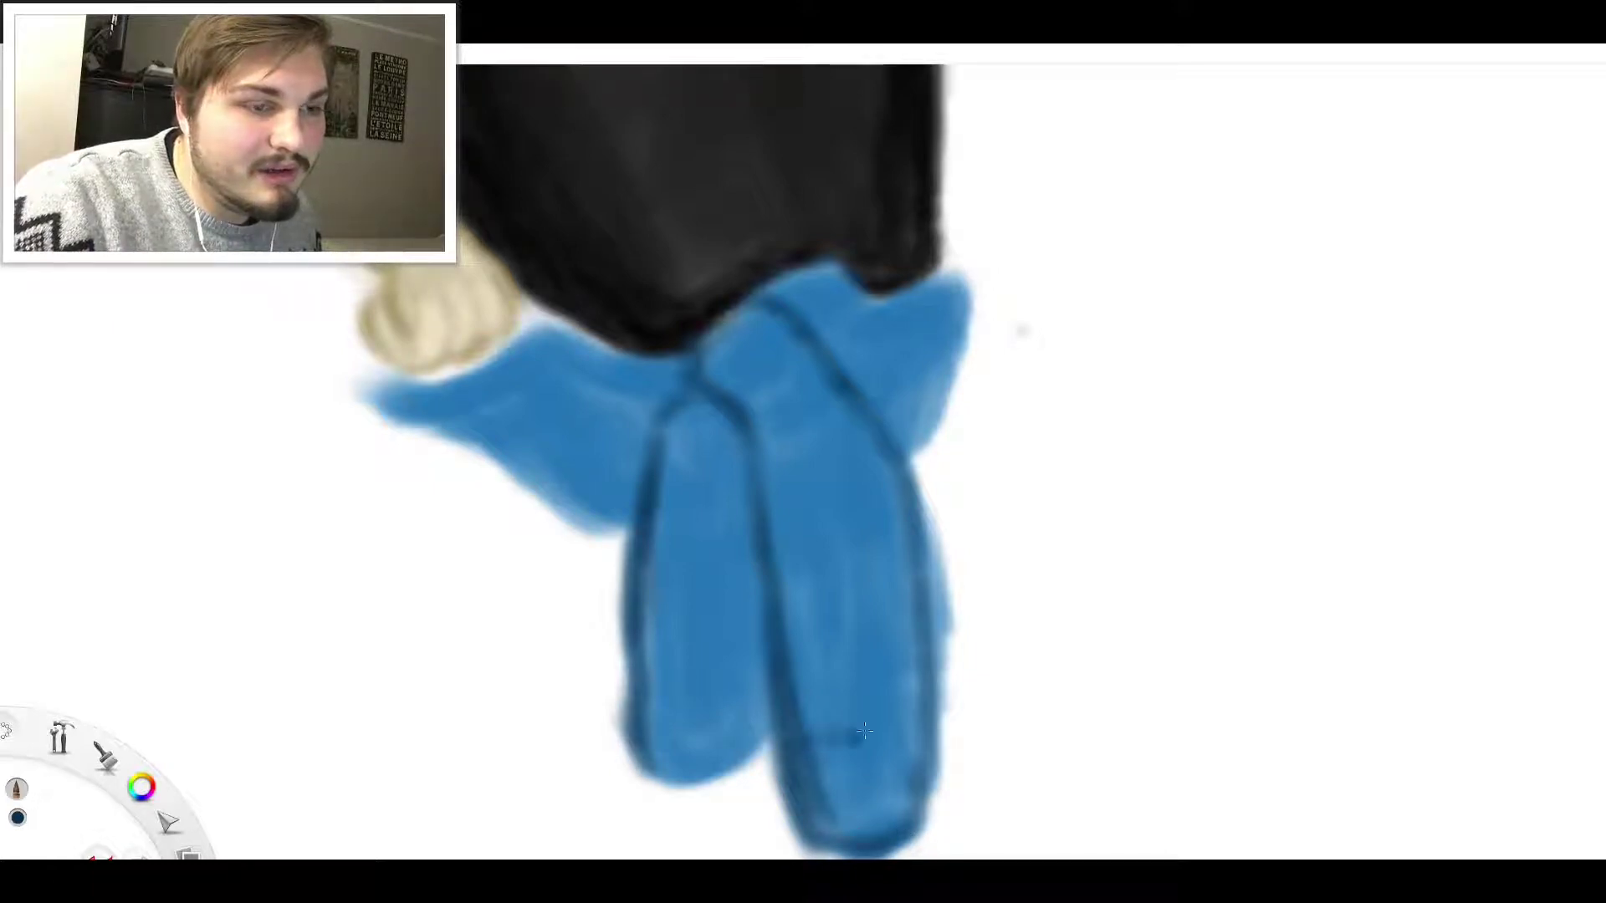
# Draw a cuff line across each hanging sleeve and darken the inner edge of the shorter sleeve
pyautogui.moveTo(868, 727)
pyautogui.mouseDown()
pyautogui.moveTo(922, 726)
pyautogui.moveTo(855, 726)
pyautogui.moveTo(915, 709)
pyautogui.moveTo(807, 735)
pyautogui.moveTo(829, 721)
pyautogui.moveTo(941, 728)
pyautogui.mouseUp()
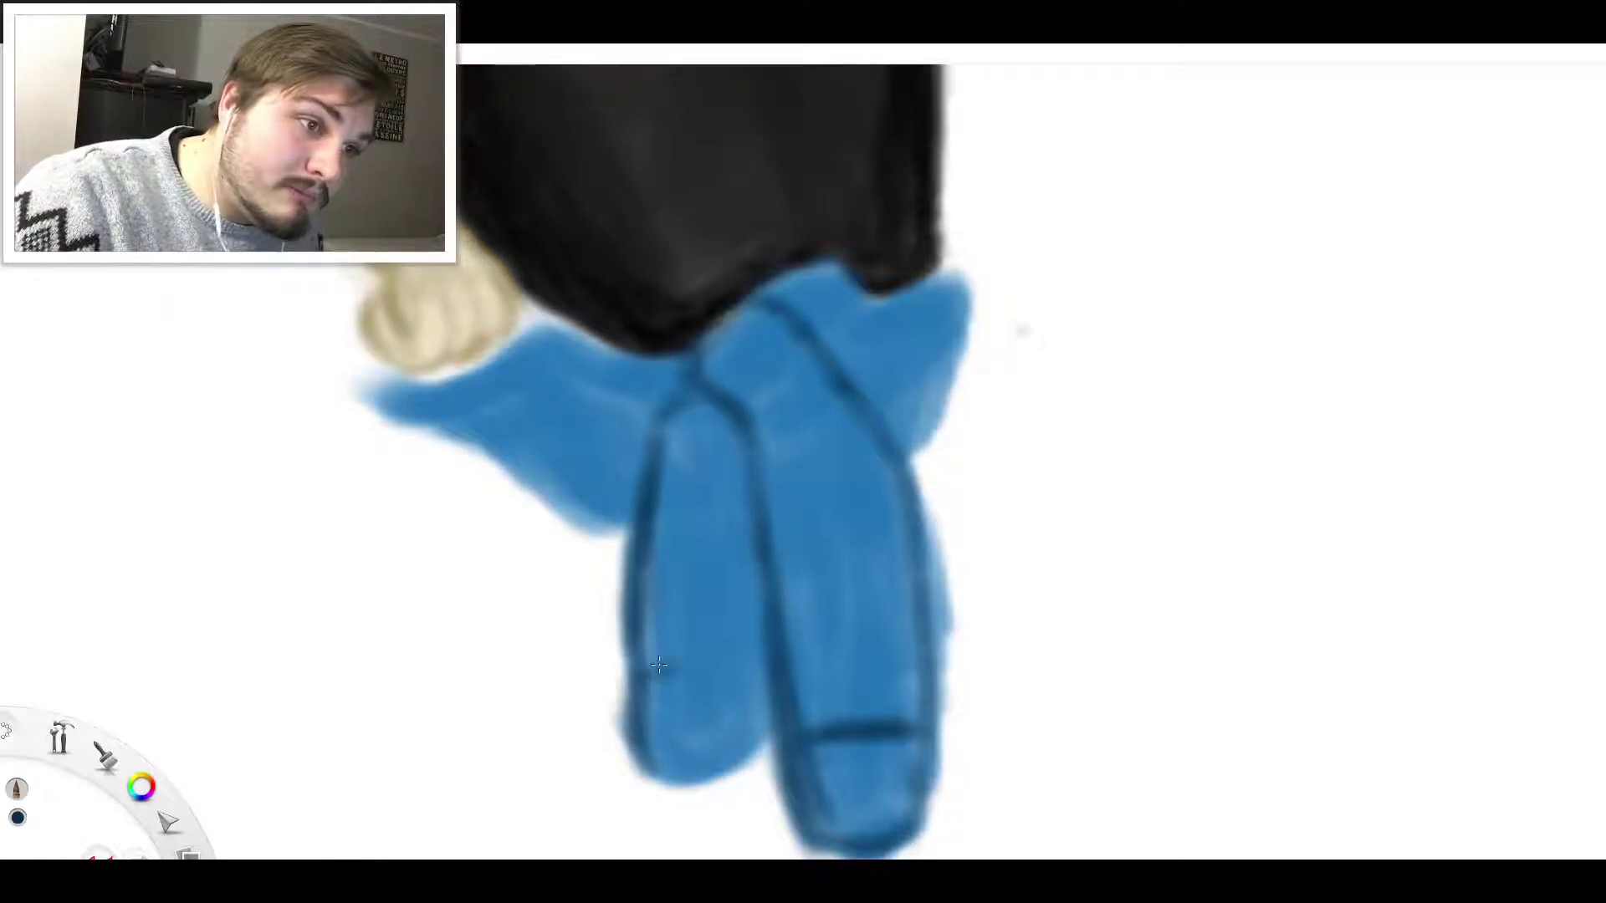
pyautogui.moveTo(672, 659)
pyautogui.mouseDown()
pyautogui.moveTo(764, 666)
pyautogui.moveTo(746, 669)
pyautogui.moveTo(775, 701)
pyautogui.moveTo(754, 742)
pyautogui.moveTo(663, 764)
pyautogui.moveTo(720, 772)
pyautogui.moveTo(771, 739)
pyautogui.moveTo(758, 670)
pyautogui.moveTo(777, 583)
pyautogui.mouseUp()
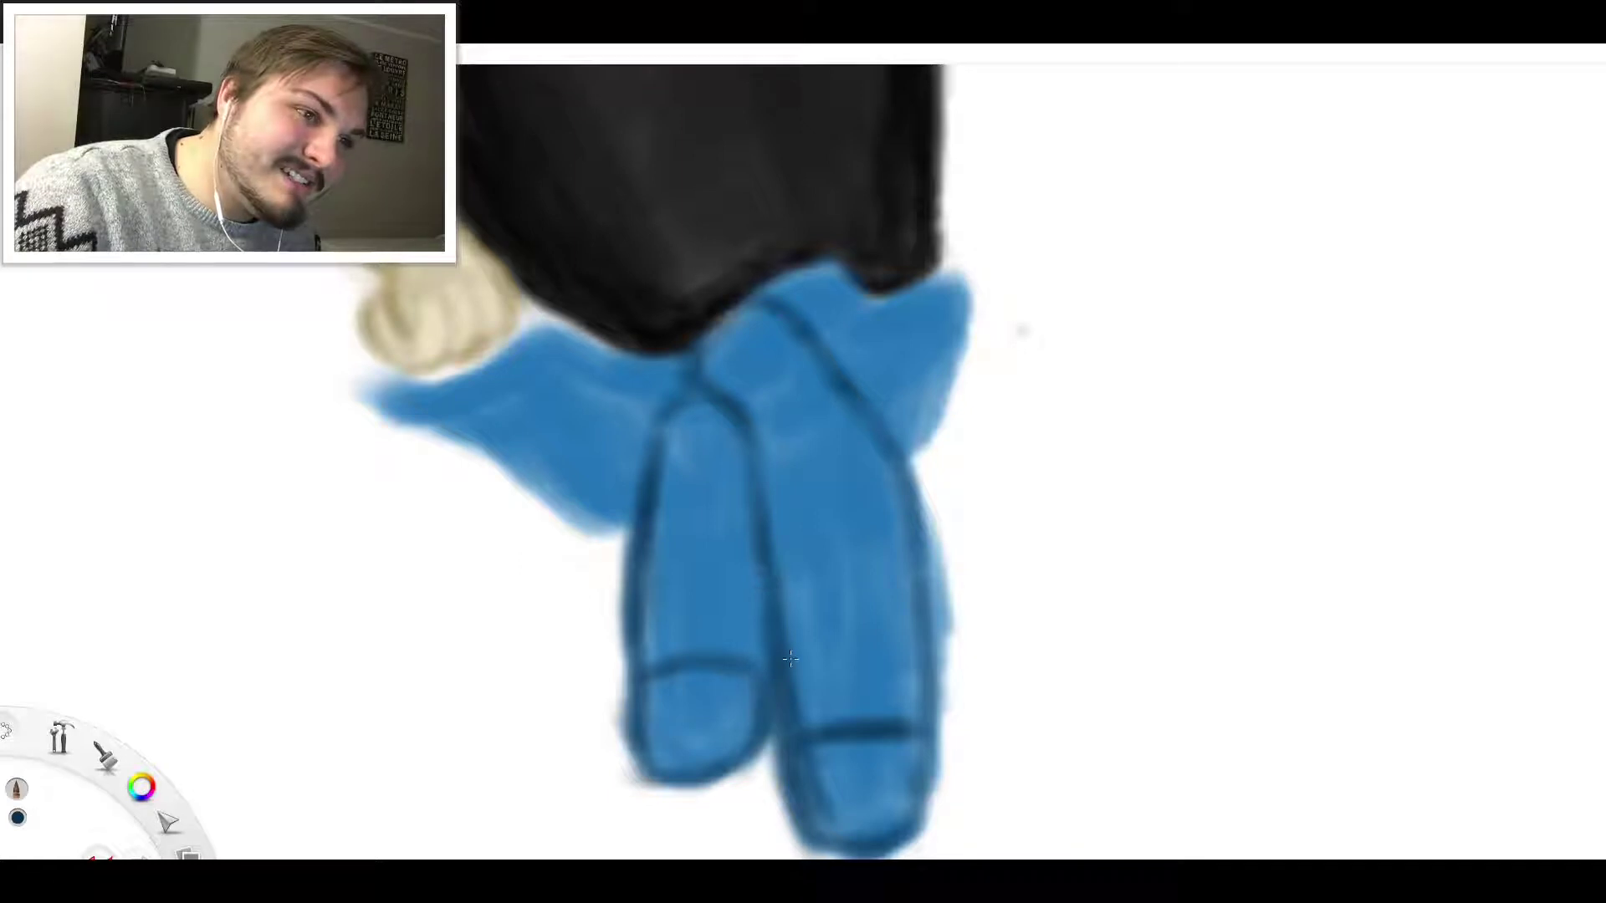
pyautogui.moveTo(790, 660); pyautogui.dragTo(763, 542)
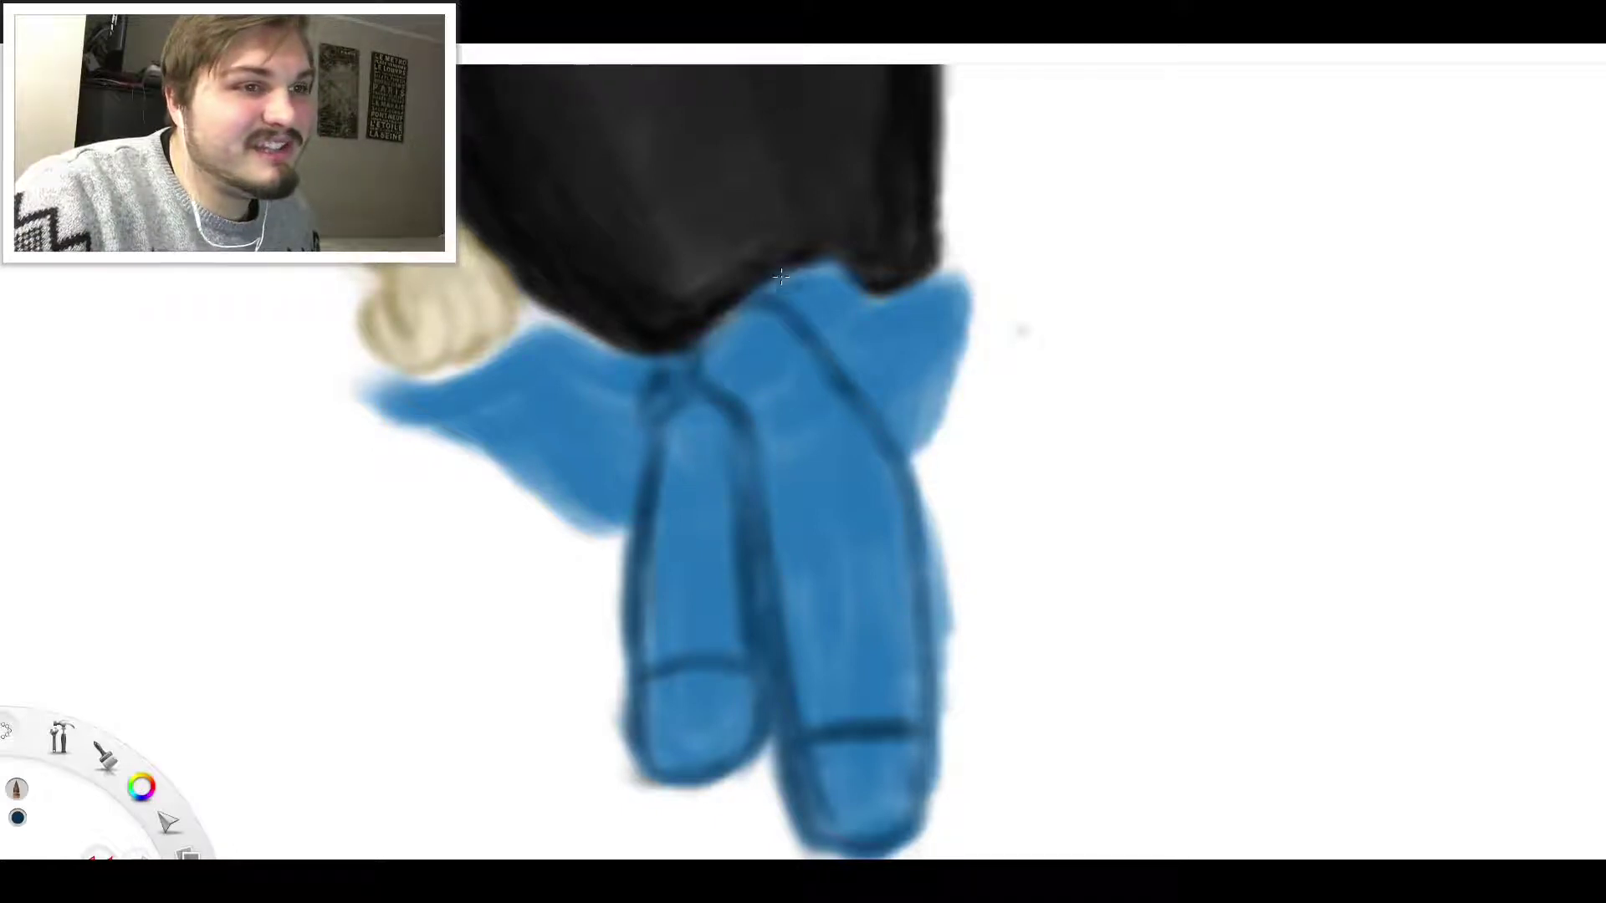
# Darken the garment's upper edge along the shirt hem and add short fold lines inside both cuffs
pyautogui.moveTo(765, 297)
pyautogui.mouseDown()
pyautogui.moveTo(873, 286)
pyautogui.moveTo(843, 276)
pyautogui.moveTo(863, 275)
pyautogui.moveTo(853, 264)
pyautogui.moveTo(832, 272)
pyautogui.moveTo(840, 254)
pyautogui.moveTo(864, 280)
pyautogui.moveTo(960, 281)
pyautogui.moveTo(966, 258)
pyautogui.moveTo(990, 306)
pyautogui.mouseUp()
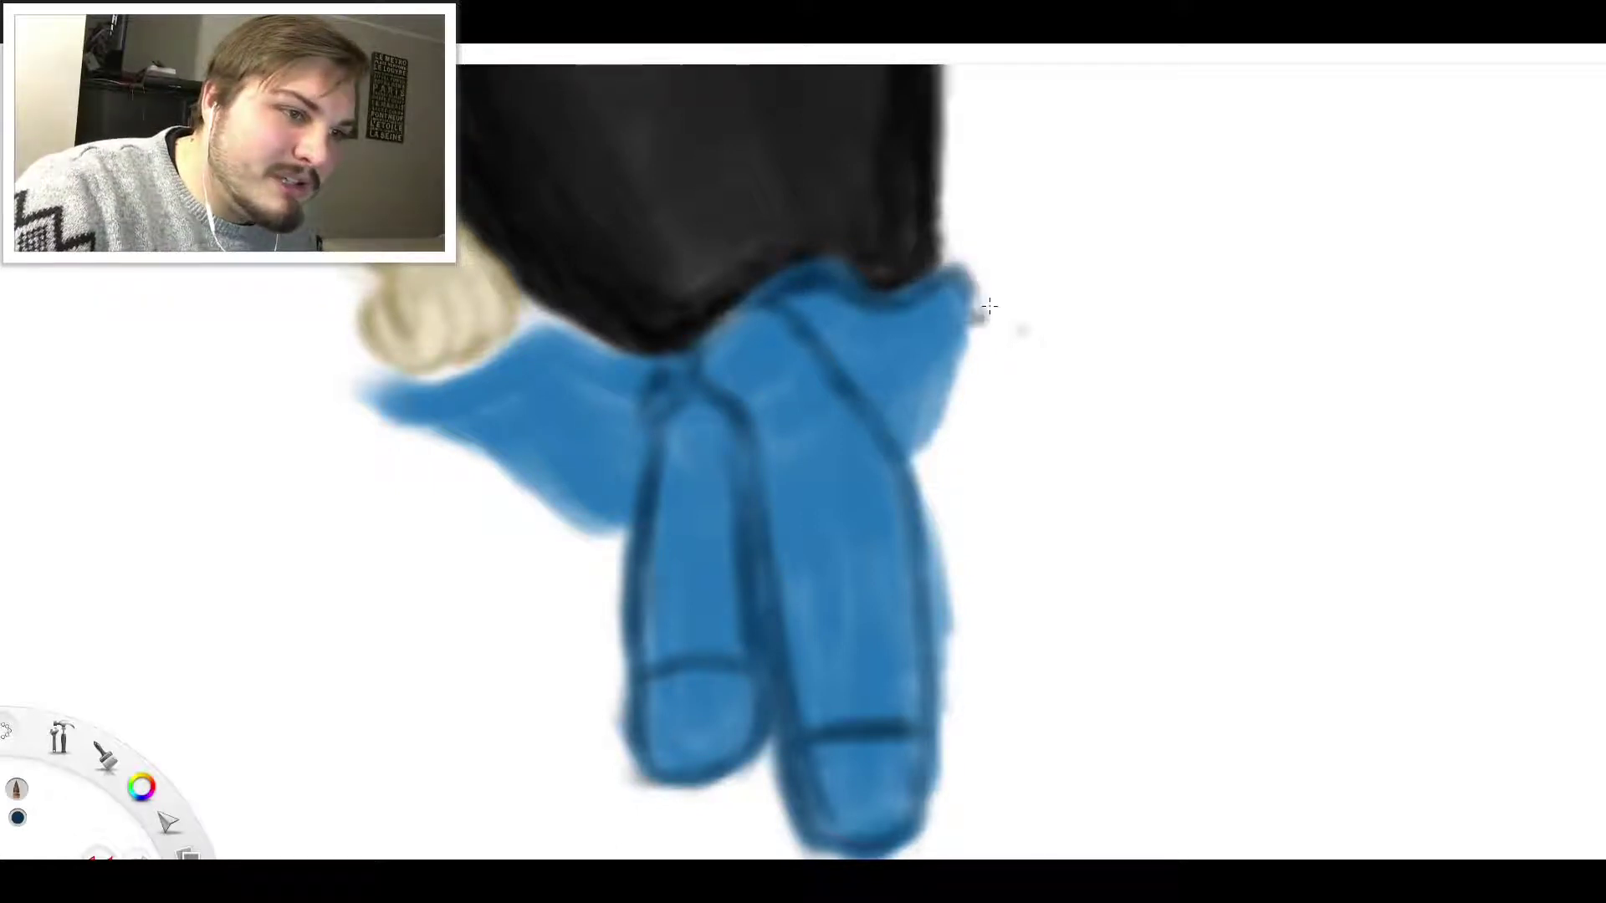
pyautogui.hotkey('ctrl', 'z')
pyautogui.moveTo(655, 680)
pyautogui.mouseDown()
pyautogui.moveTo(686, 709)
pyautogui.moveTo(697, 664)
pyautogui.moveTo(712, 721)
pyautogui.moveTo(725, 662)
pyautogui.moveTo(737, 710)
pyautogui.moveTo(727, 664)
pyautogui.mouseUp()
pyautogui.moveTo(828, 745)
pyautogui.mouseDown()
pyautogui.moveTo(851, 805)
pyautogui.moveTo(844, 728)
pyautogui.moveTo(868, 722)
pyautogui.moveTo(878, 836)
pyautogui.mouseUp()
pyautogui.moveTo(875, 736); pyautogui.dragTo(899, 820)
pyautogui.moveTo(901, 761); pyautogui.dragTo(908, 803)
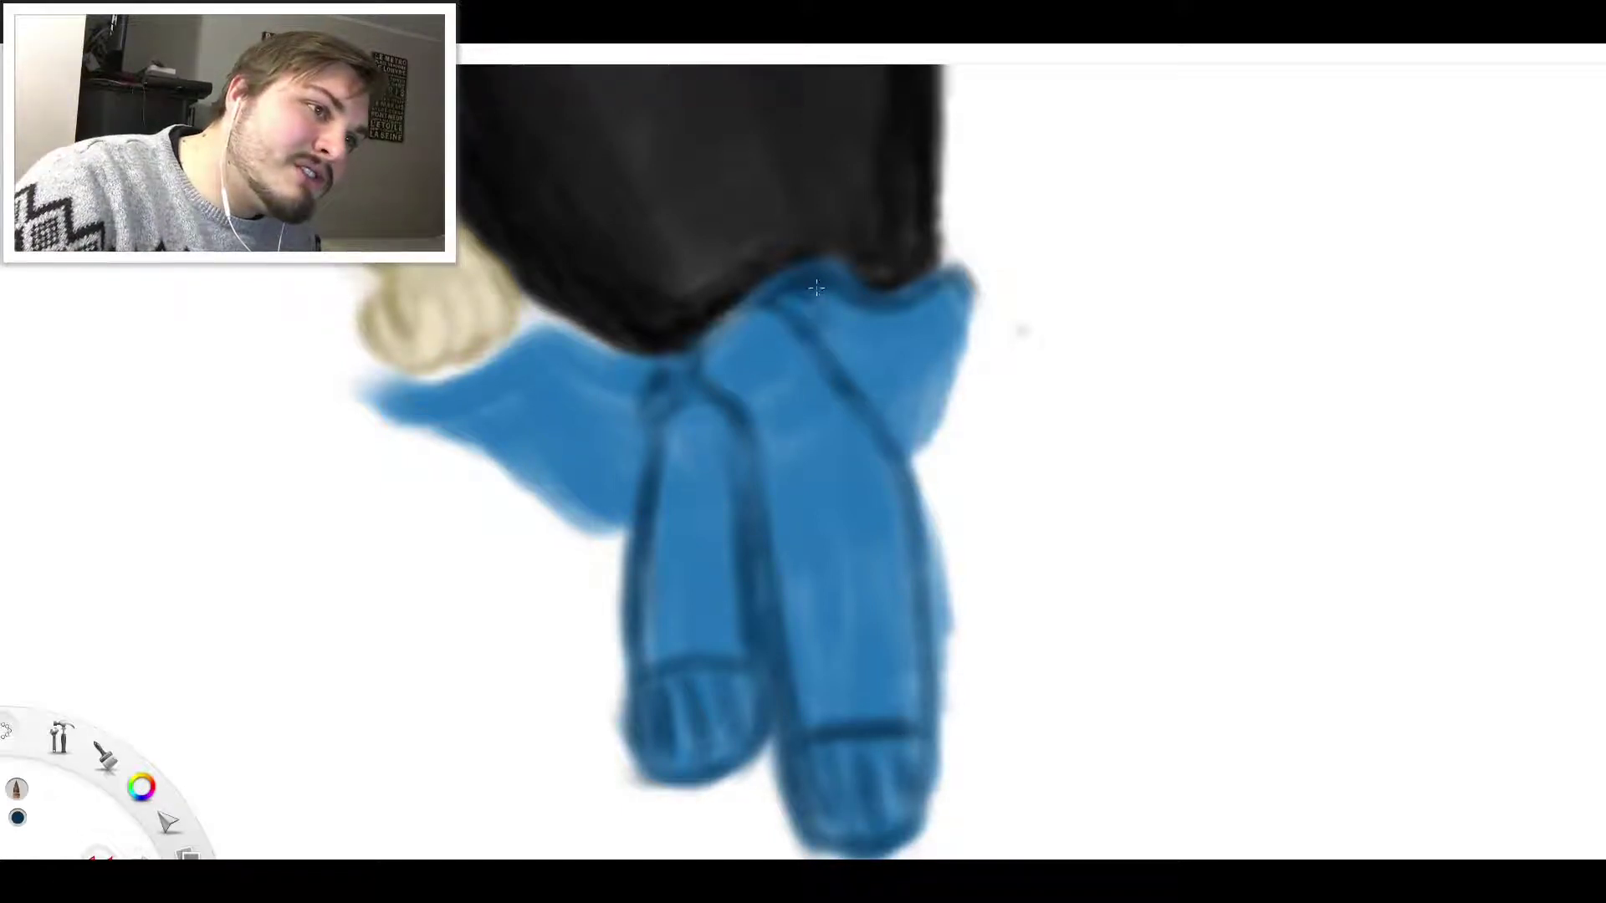
# Outline the wrapped side sections in navy, below the resting hand and on the opposite hip
pyautogui.moveTo(631, 360)
pyautogui.mouseDown()
pyautogui.moveTo(569, 334)
pyautogui.moveTo(640, 368)
pyautogui.moveTo(636, 343)
pyautogui.moveTo(569, 331)
pyautogui.moveTo(559, 301)
pyautogui.moveTo(536, 314)
pyautogui.mouseUp()
pyautogui.hotkey('ctrl', 'z')
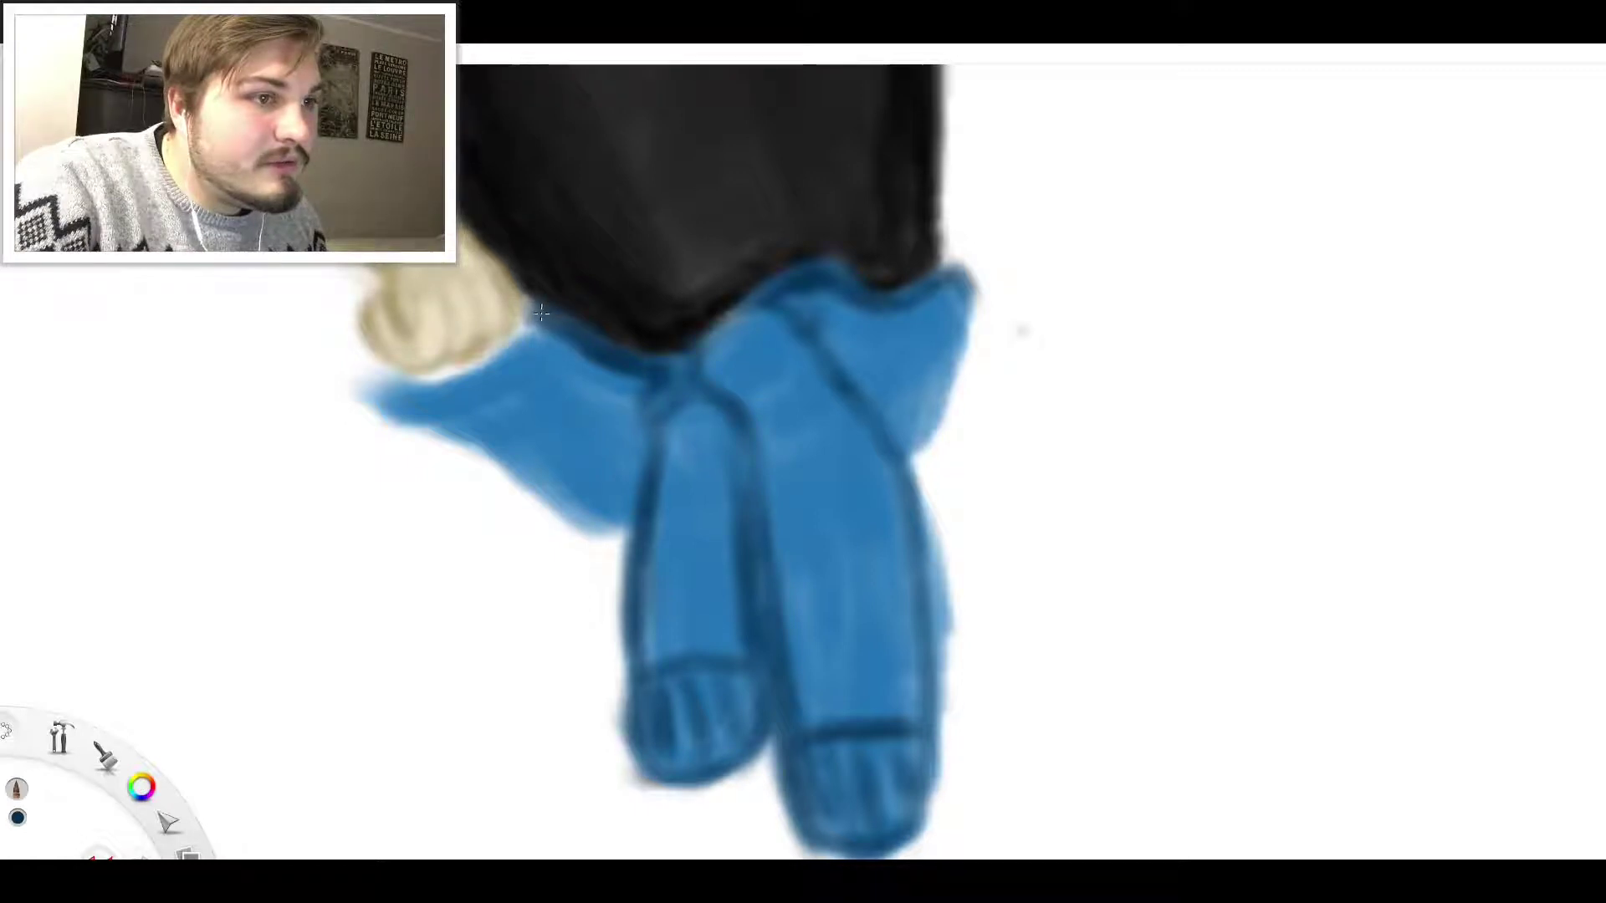
pyautogui.moveTo(539, 311)
pyautogui.mouseDown()
pyautogui.moveTo(526, 362)
pyautogui.moveTo(456, 384)
pyautogui.moveTo(466, 375)
pyautogui.moveTo(393, 368)
pyautogui.moveTo(384, 397)
pyautogui.moveTo(409, 381)
pyautogui.moveTo(435, 418)
pyautogui.moveTo(428, 406)
pyautogui.moveTo(479, 422)
pyautogui.moveTo(481, 439)
pyautogui.moveTo(481, 423)
pyautogui.moveTo(552, 494)
pyautogui.moveTo(536, 481)
pyautogui.moveTo(630, 508)
pyautogui.moveTo(586, 523)
pyautogui.moveTo(633, 514)
pyautogui.moveTo(683, 373)
pyautogui.moveTo(606, 500)
pyautogui.moveTo(576, 463)
pyautogui.moveTo(502, 432)
pyautogui.moveTo(465, 380)
pyautogui.mouseUp()
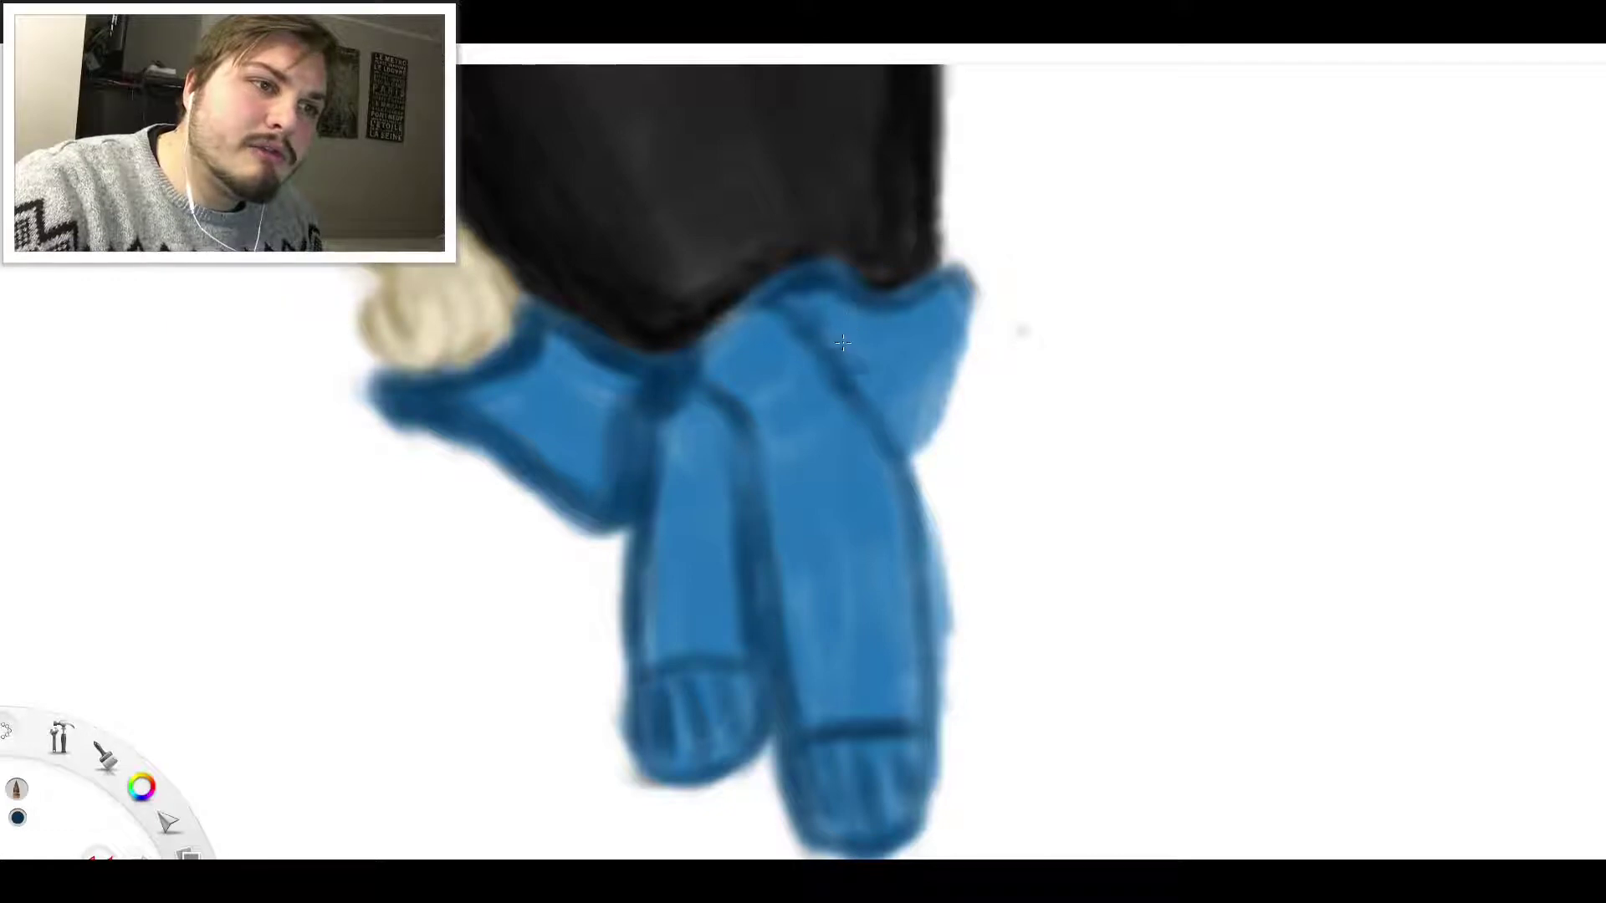
pyautogui.moveTo(843, 343)
pyautogui.mouseDown()
pyautogui.moveTo(910, 451)
pyautogui.moveTo(957, 335)
pyautogui.moveTo(966, 294)
pyautogui.moveTo(938, 265)
pyautogui.moveTo(963, 253)
pyautogui.moveTo(937, 276)
pyautogui.moveTo(957, 253)
pyautogui.mouseUp()
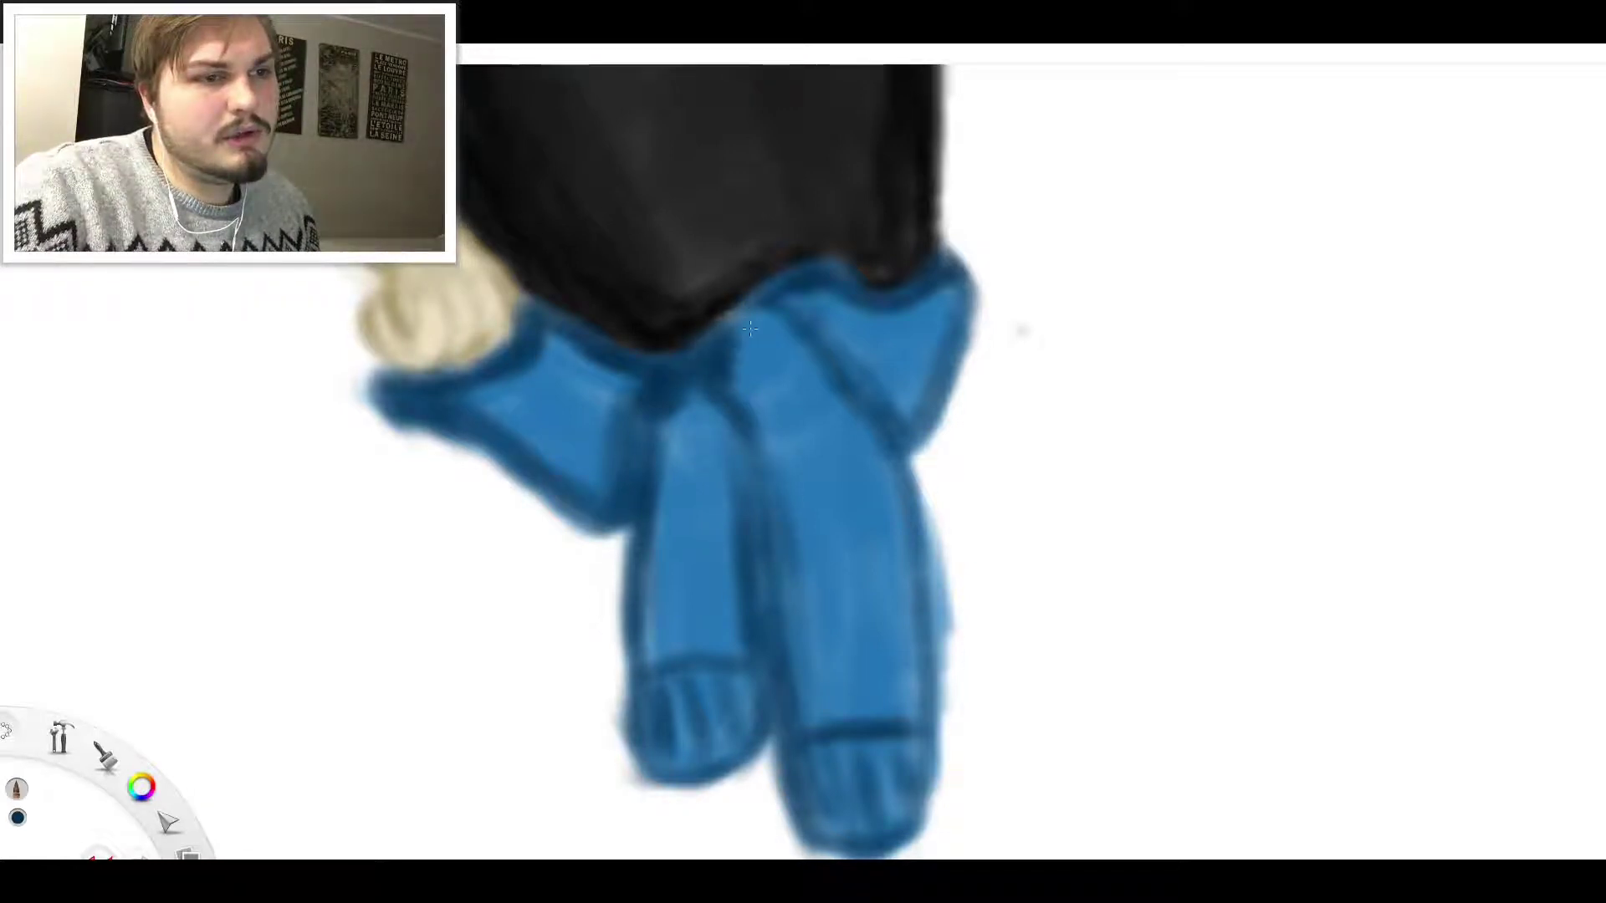
# Widen the navy shadow down the inner edge of the longer hanging sleeve, from the knot to the cuff
pyautogui.moveTo(753, 402); pyautogui.dragTo(790, 545)
pyautogui.moveTo(776, 469)
pyautogui.mouseDown()
pyautogui.moveTo(763, 437)
pyautogui.moveTo(799, 619)
pyautogui.mouseUp()
pyautogui.moveTo(811, 553)
pyautogui.mouseDown()
pyautogui.moveTo(801, 652)
pyautogui.moveTo(793, 635)
pyautogui.moveTo(803, 711)
pyautogui.moveTo(813, 672)
pyautogui.mouseUp()
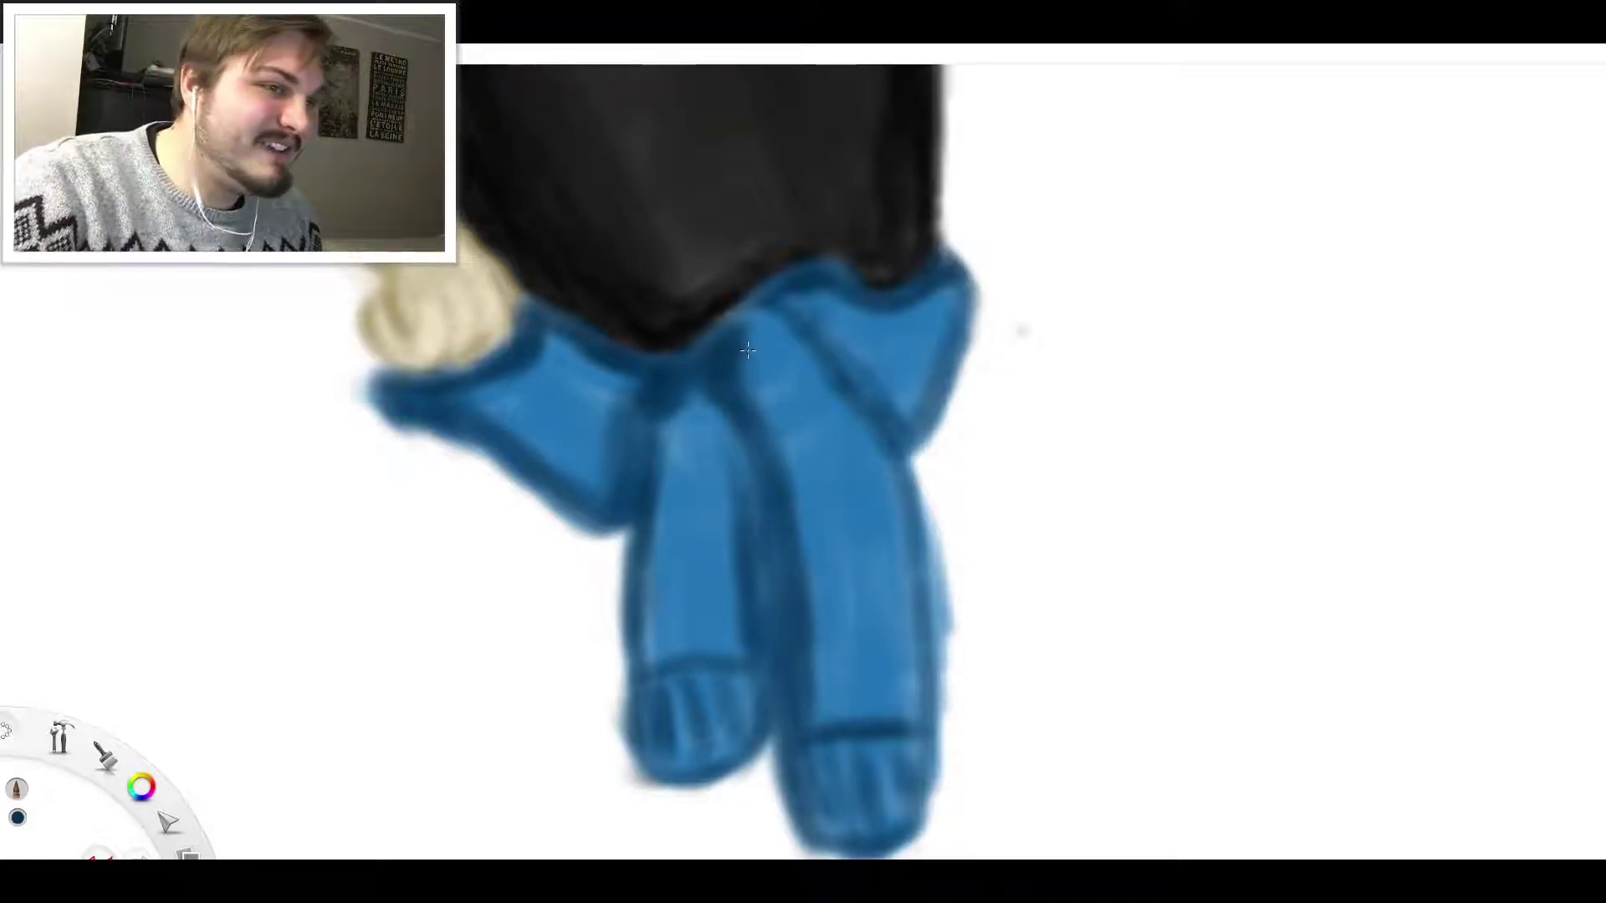
# Deepen the navy shadow around the knot and down the outer side of the shorter hanging sleeve
pyautogui.moveTo(757, 328); pyautogui.dragTo(767, 333)
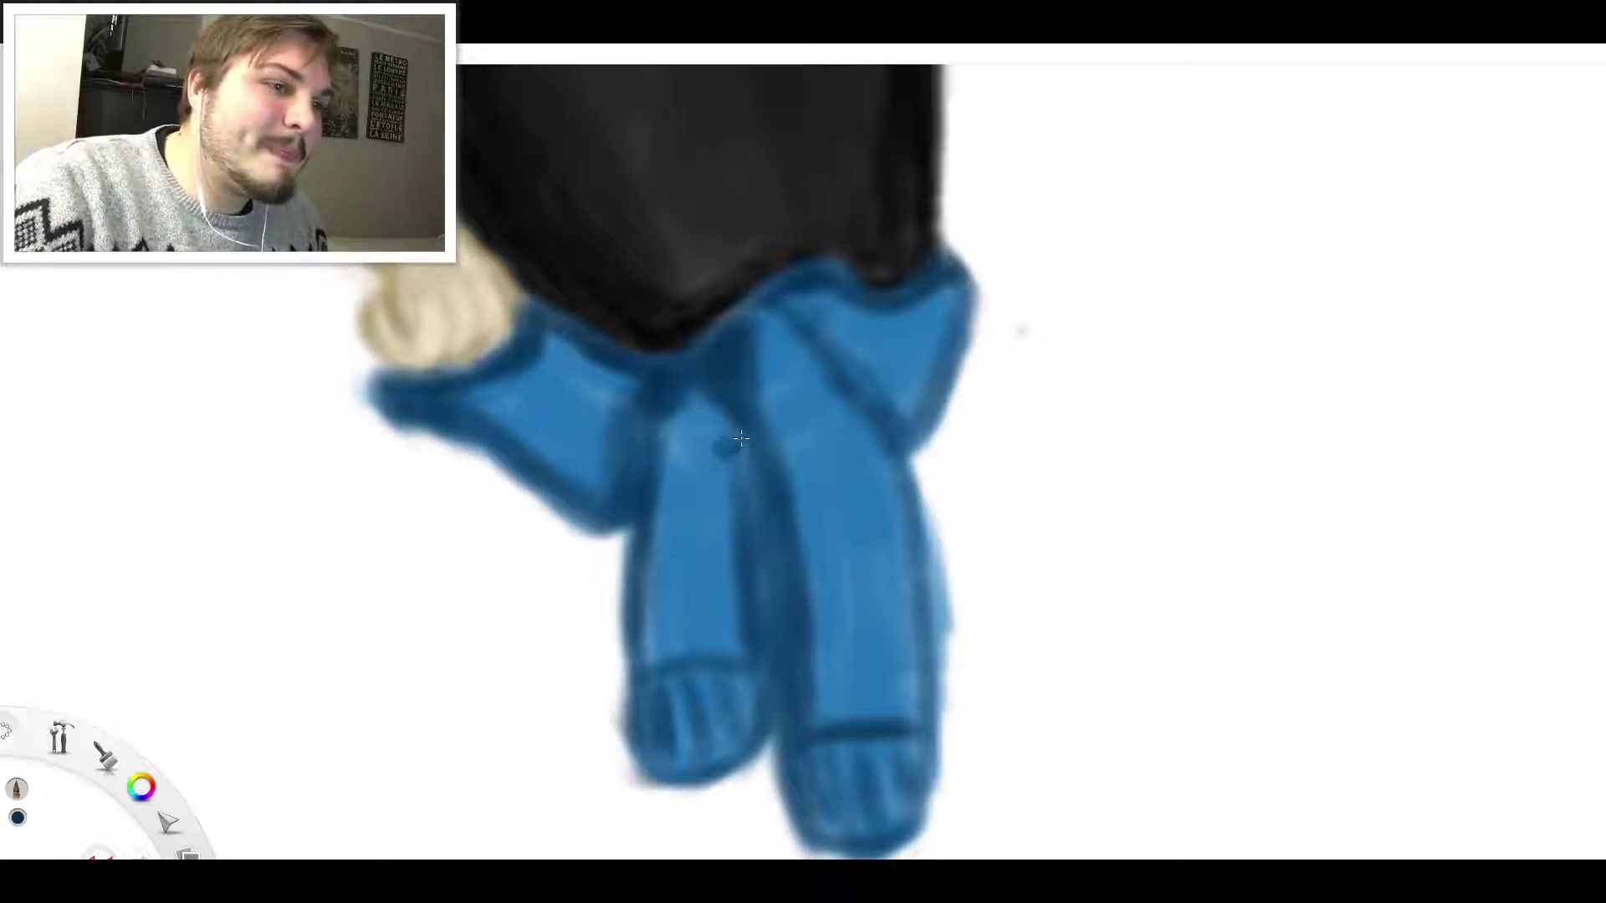
pyautogui.moveTo(695, 421)
pyautogui.mouseDown()
pyautogui.moveTo(666, 589)
pyautogui.moveTo(669, 624)
pyautogui.moveTo(677, 528)
pyautogui.moveTo(673, 656)
pyautogui.moveTo(651, 426)
pyautogui.mouseUp()
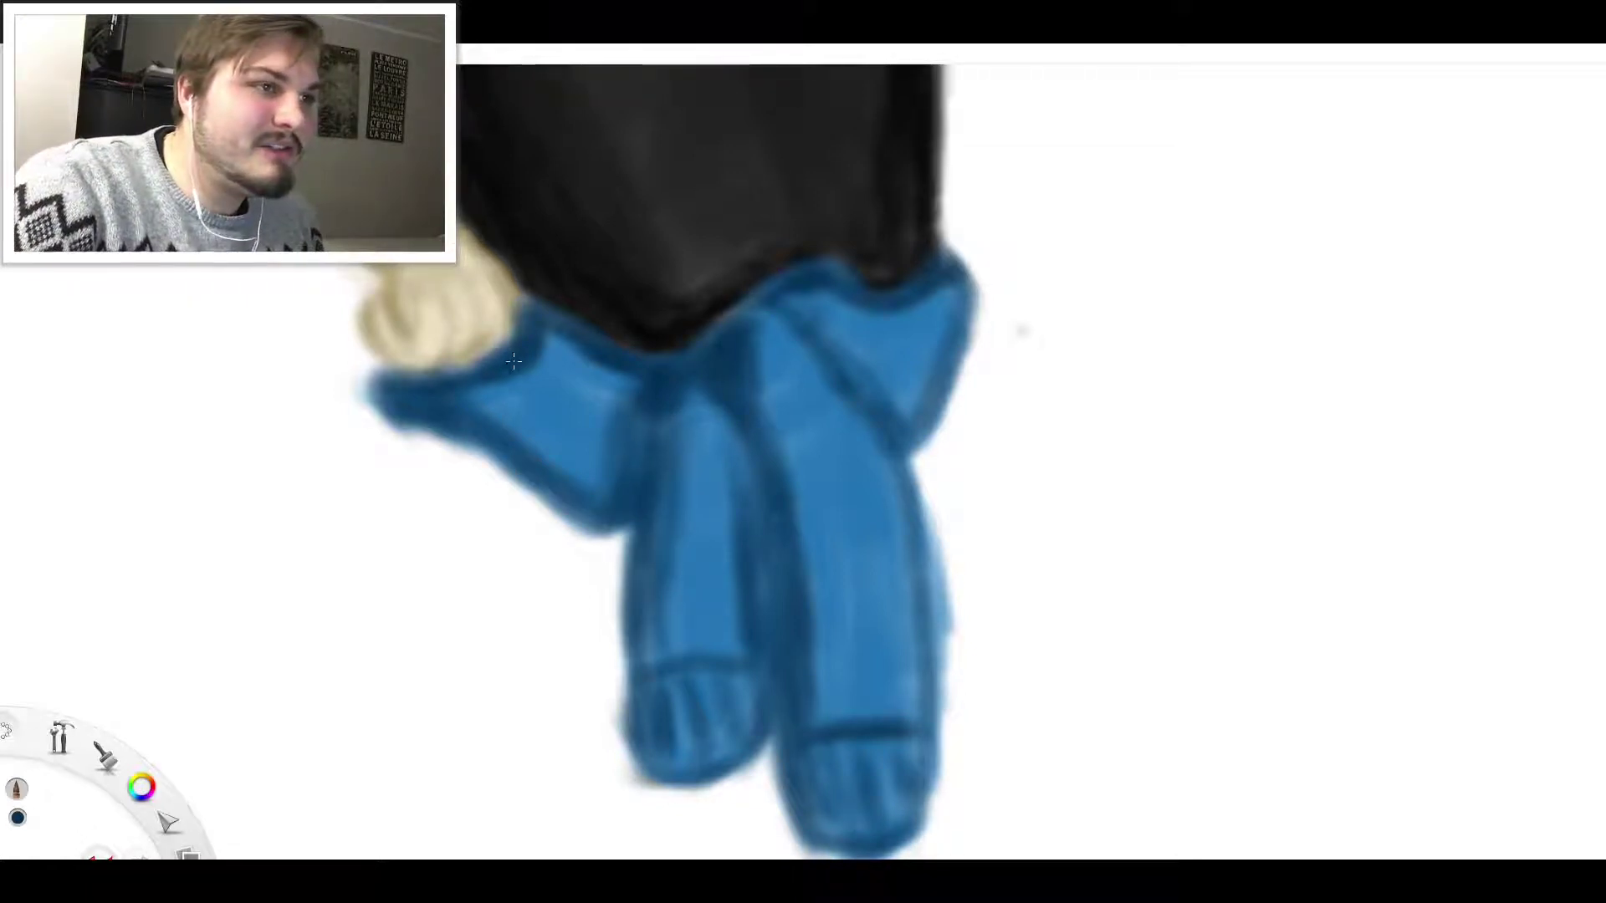
pyautogui.press('e')
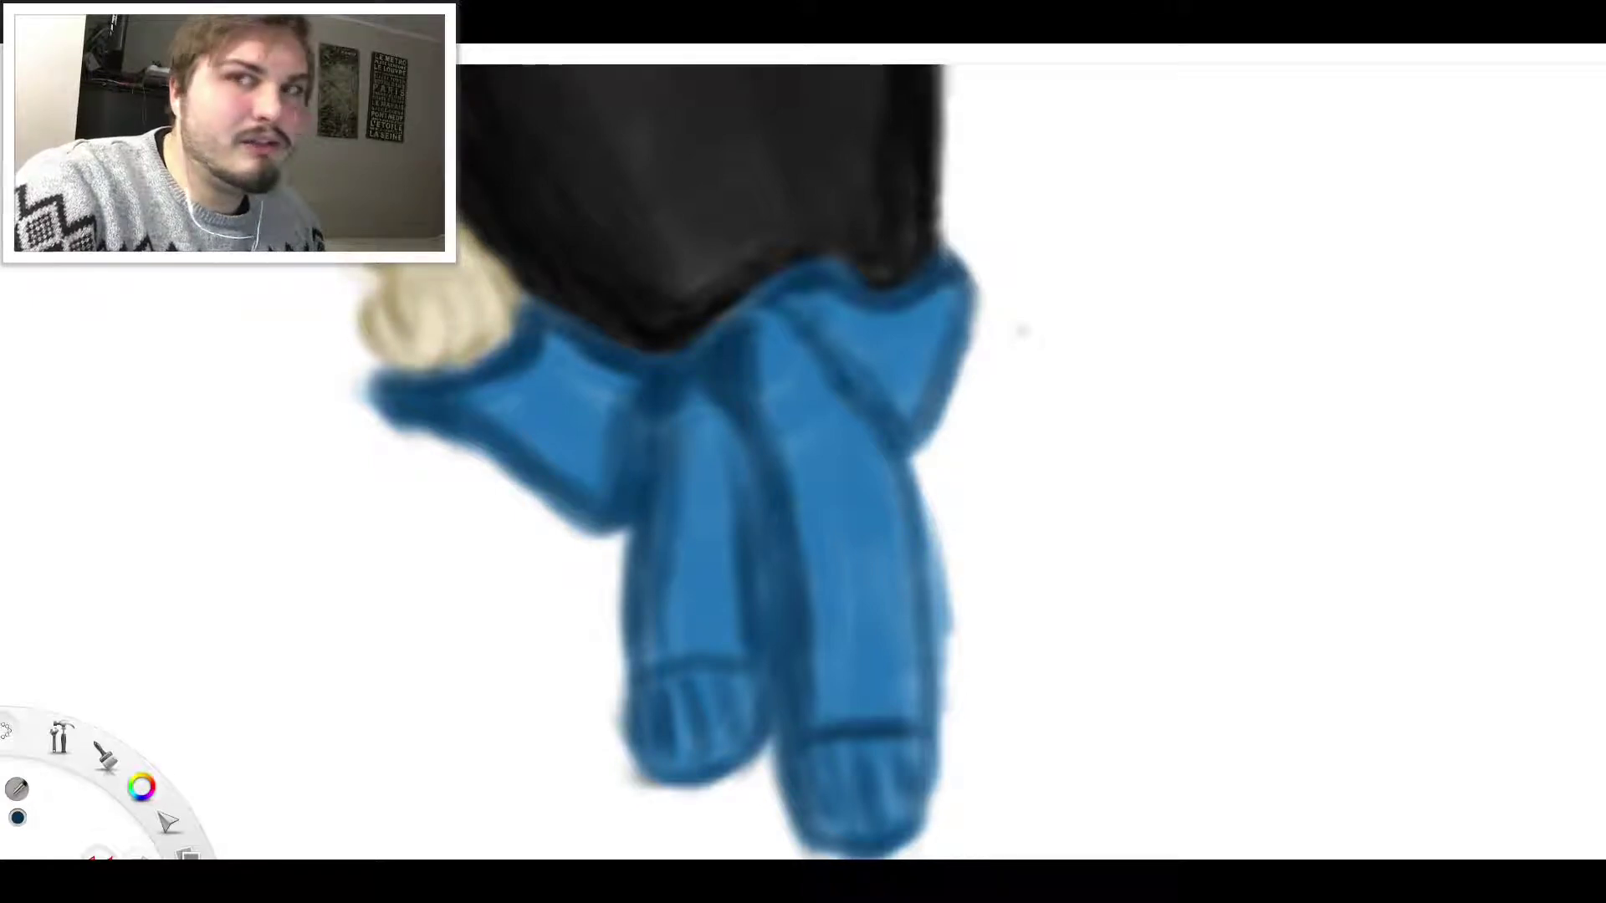
# Shade the longer sleeve's inner side, both cuffs and the lower edge of the section under the resting hand in medium-dark blue
pyautogui.click(541, 363)
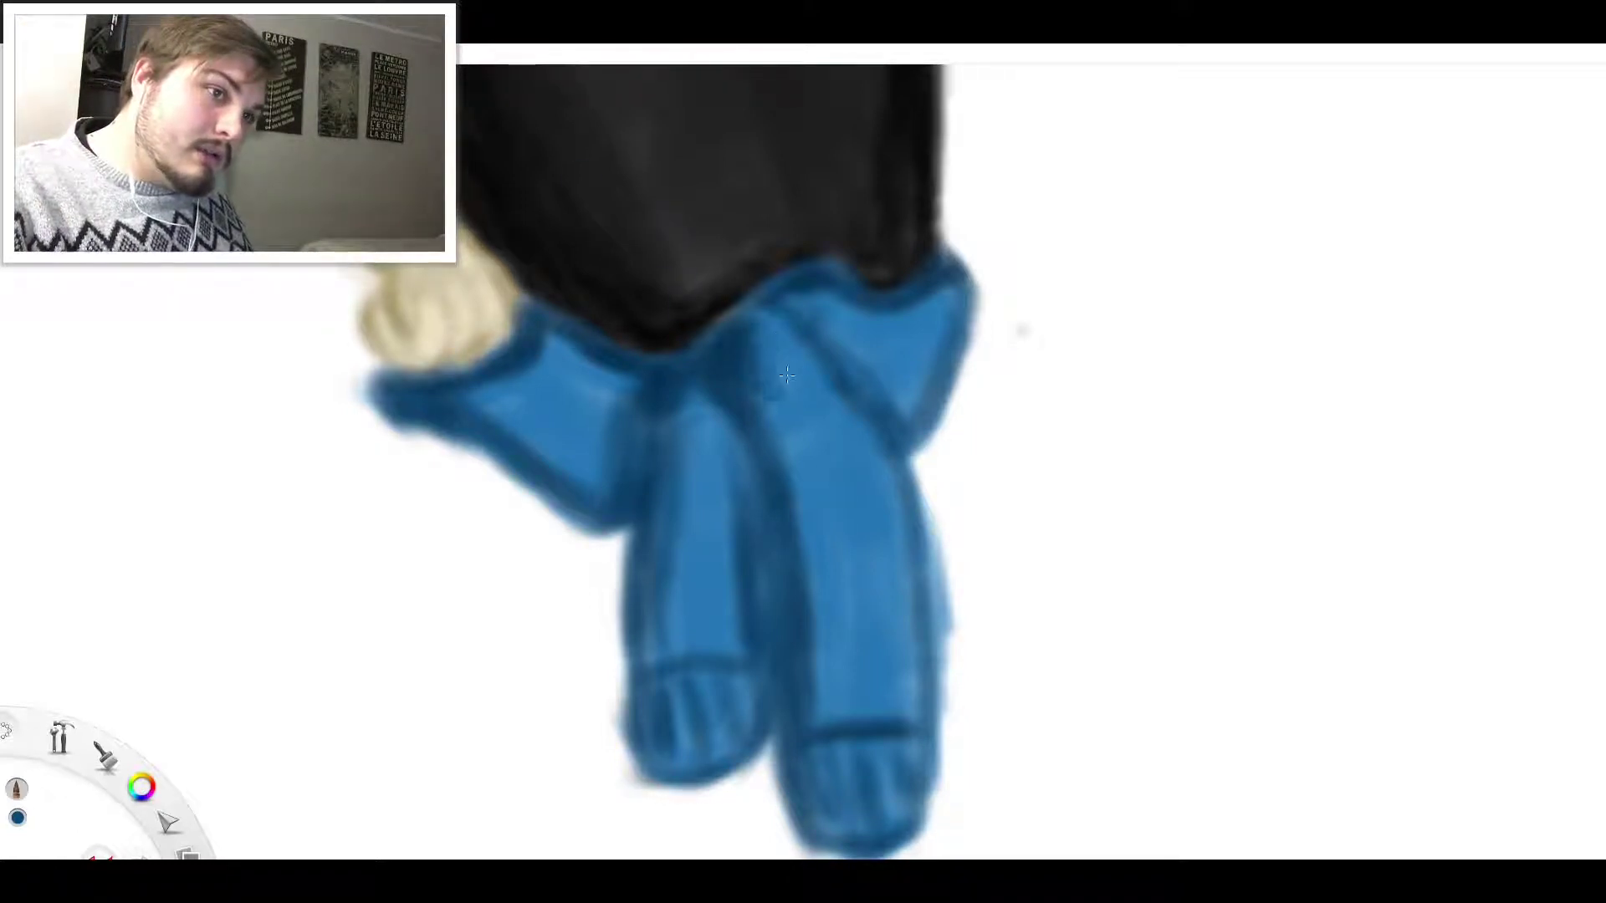
pyautogui.moveTo(788, 375)
pyautogui.mouseDown()
pyautogui.moveTo(796, 412)
pyautogui.moveTo(773, 360)
pyautogui.moveTo(818, 478)
pyautogui.moveTo(802, 434)
pyautogui.moveTo(826, 636)
pyautogui.mouseUp()
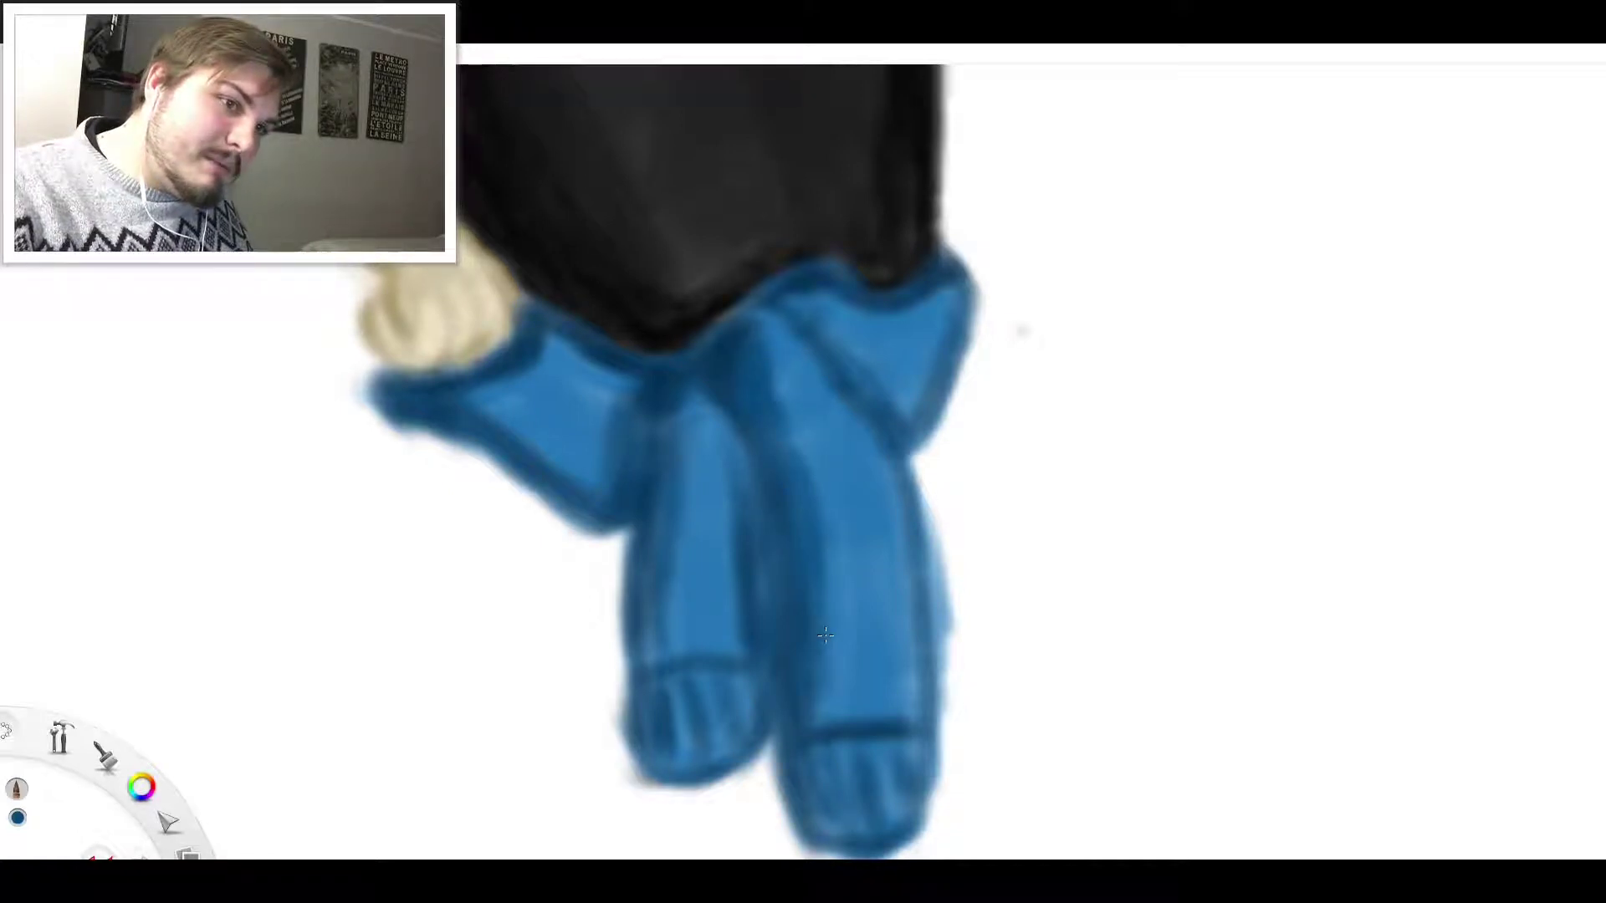
pyautogui.moveTo(825, 776)
pyautogui.mouseDown()
pyautogui.moveTo(860, 783)
pyautogui.moveTo(899, 733)
pyautogui.mouseUp()
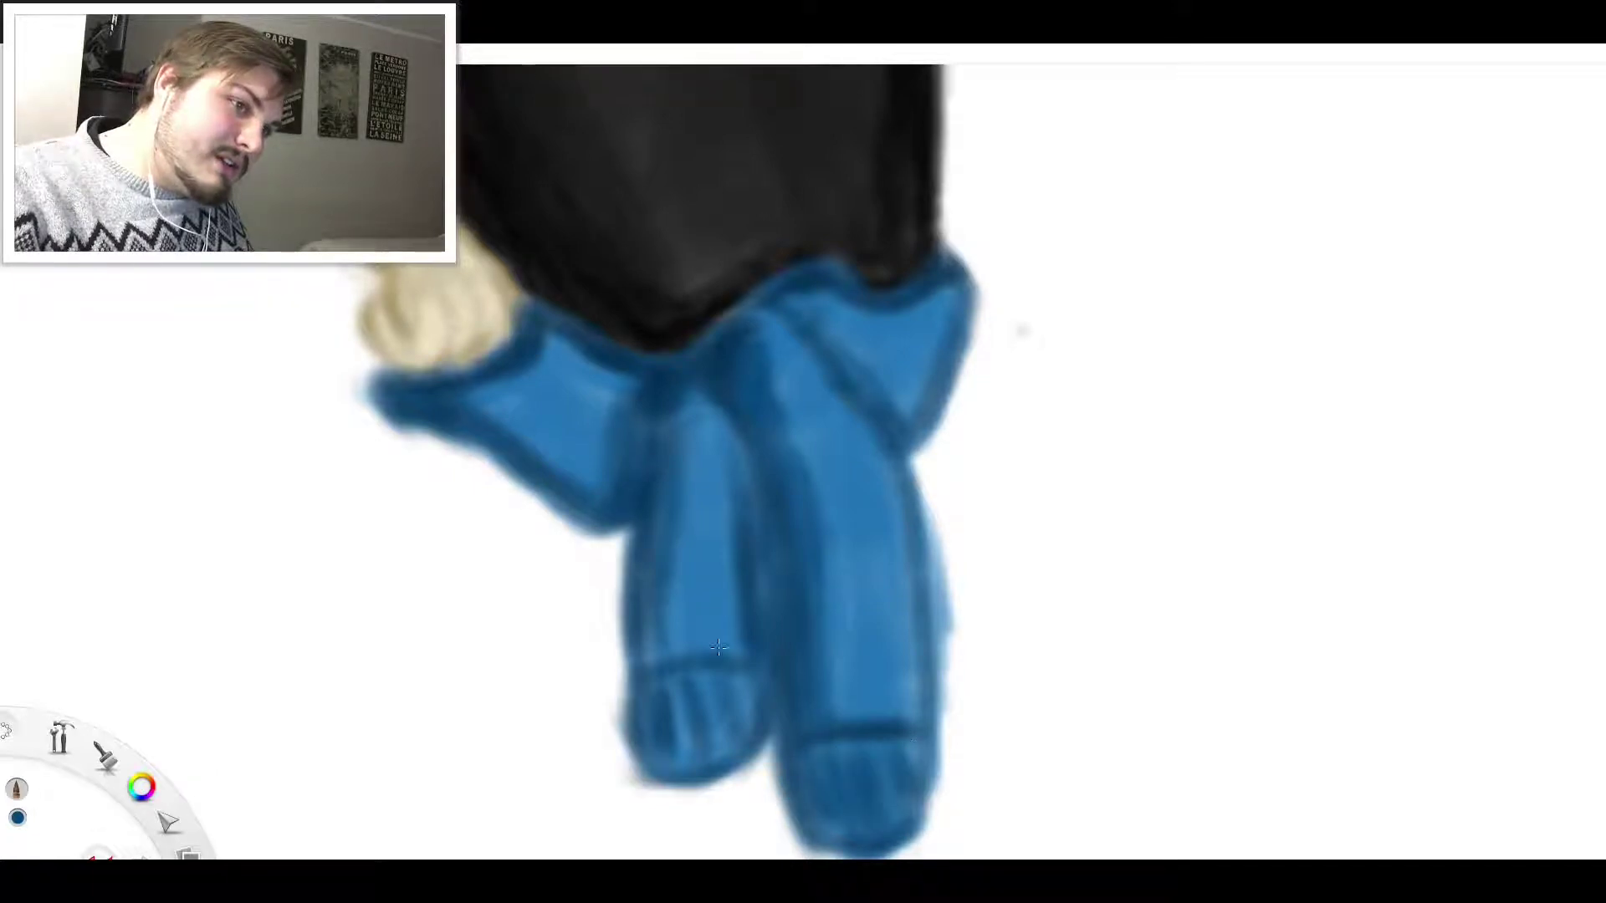
pyautogui.moveTo(741, 662)
pyautogui.mouseDown()
pyautogui.moveTo(700, 695)
pyautogui.moveTo(700, 727)
pyautogui.moveTo(693, 670)
pyautogui.moveTo(672, 690)
pyautogui.moveTo(765, 672)
pyautogui.mouseUp()
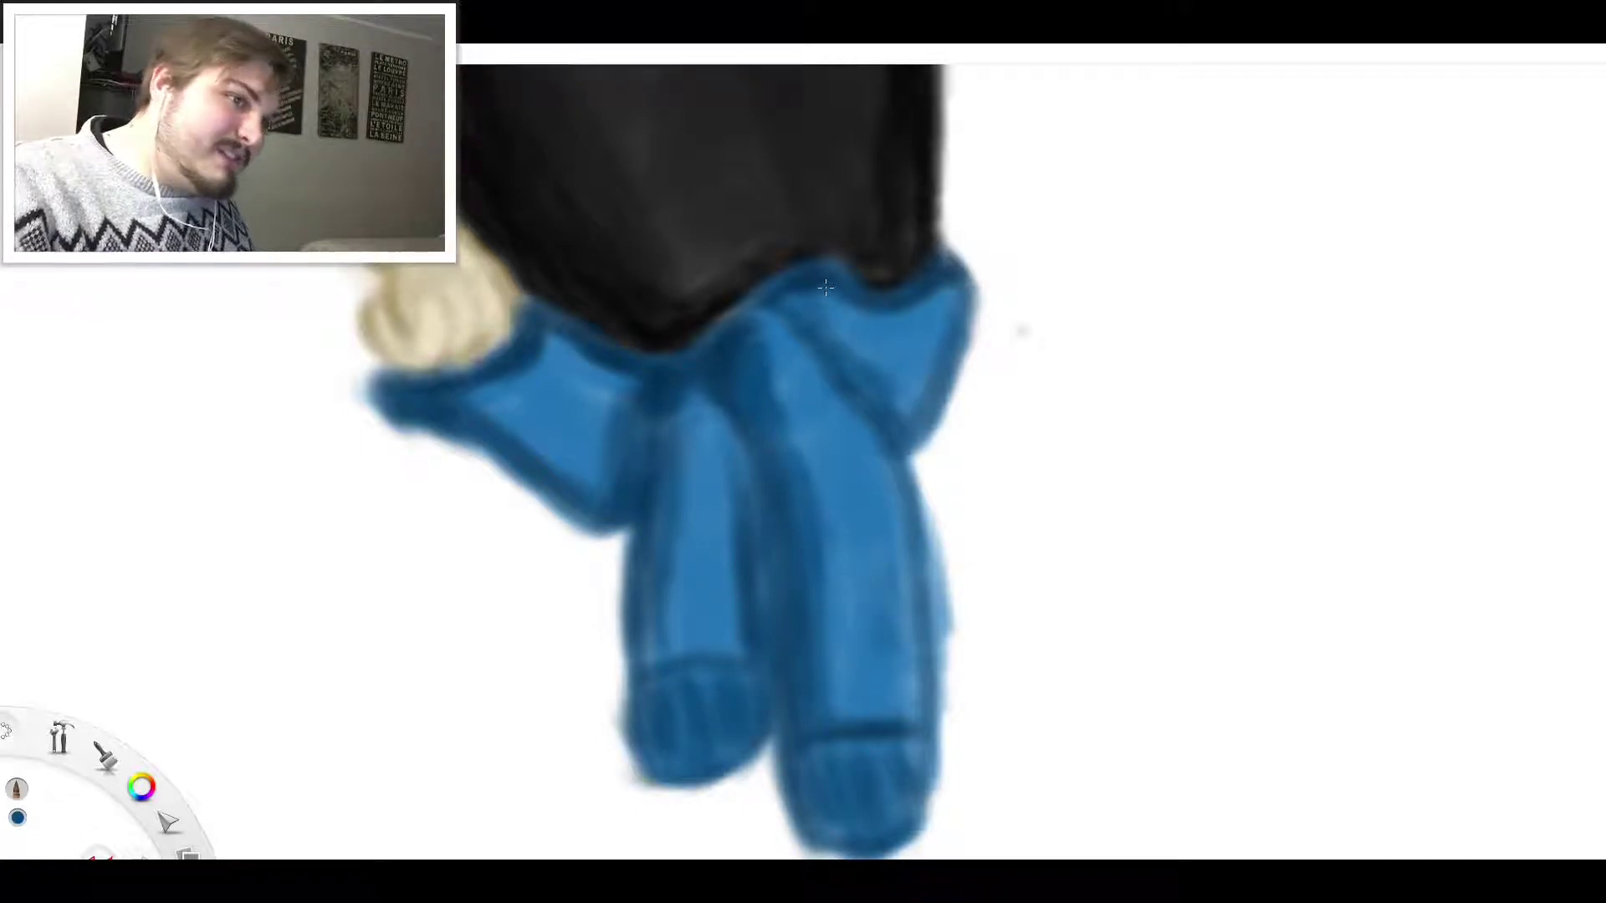
pyautogui.moveTo(596, 483)
pyautogui.mouseDown()
pyautogui.moveTo(527, 438)
pyautogui.moveTo(547, 423)
pyautogui.mouseUp()
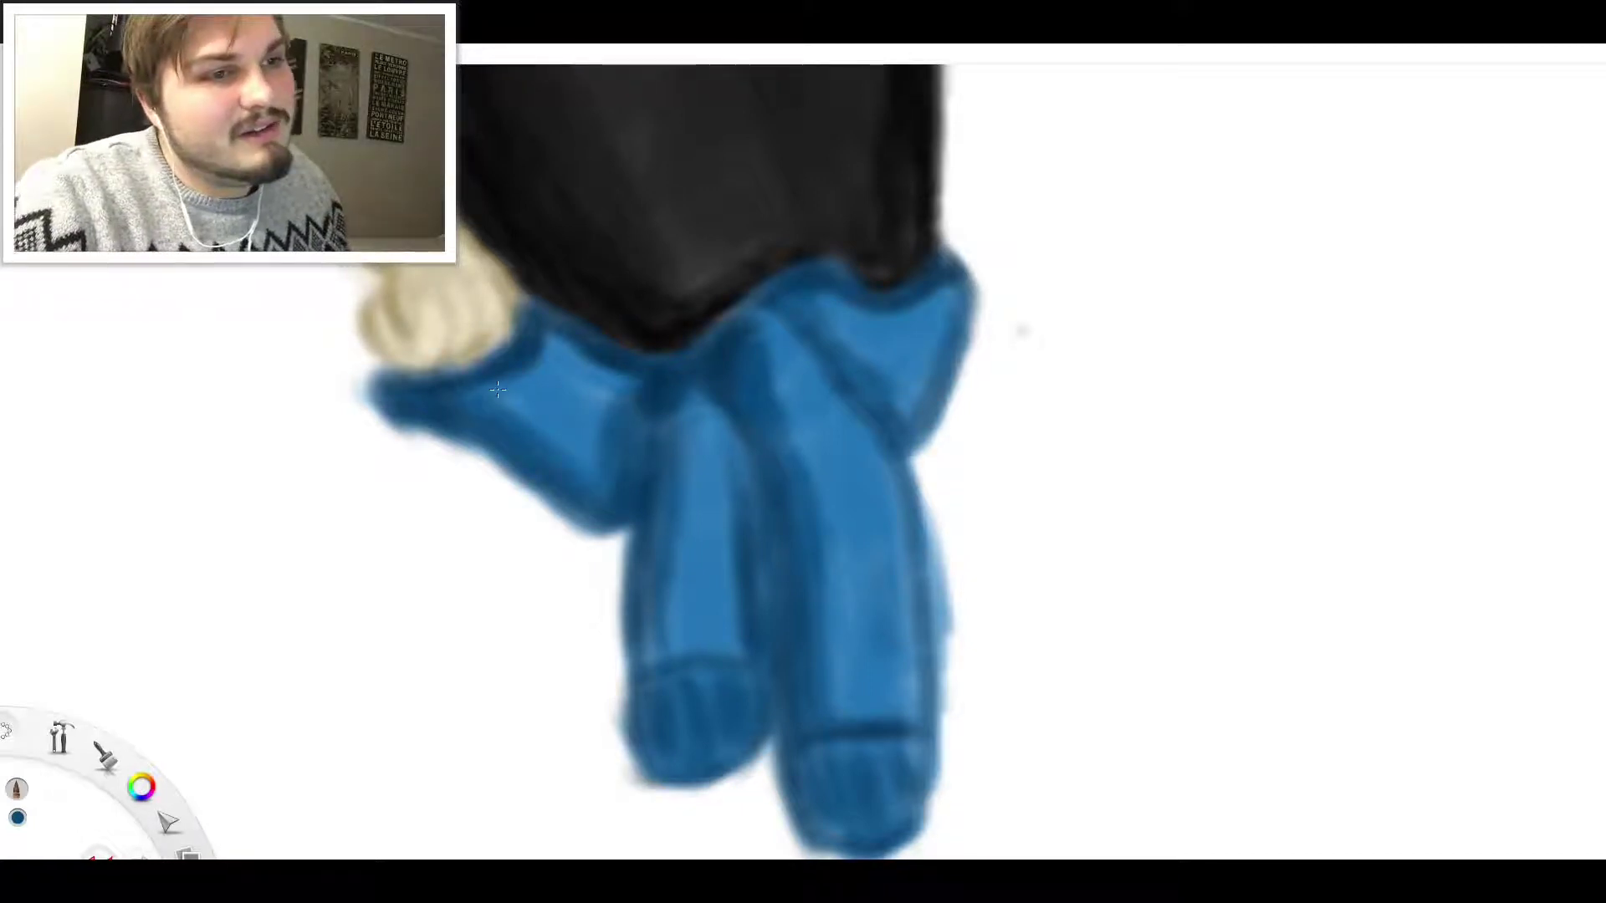
pyautogui.moveTo(370, 385); pyautogui.dragTo(385, 357)
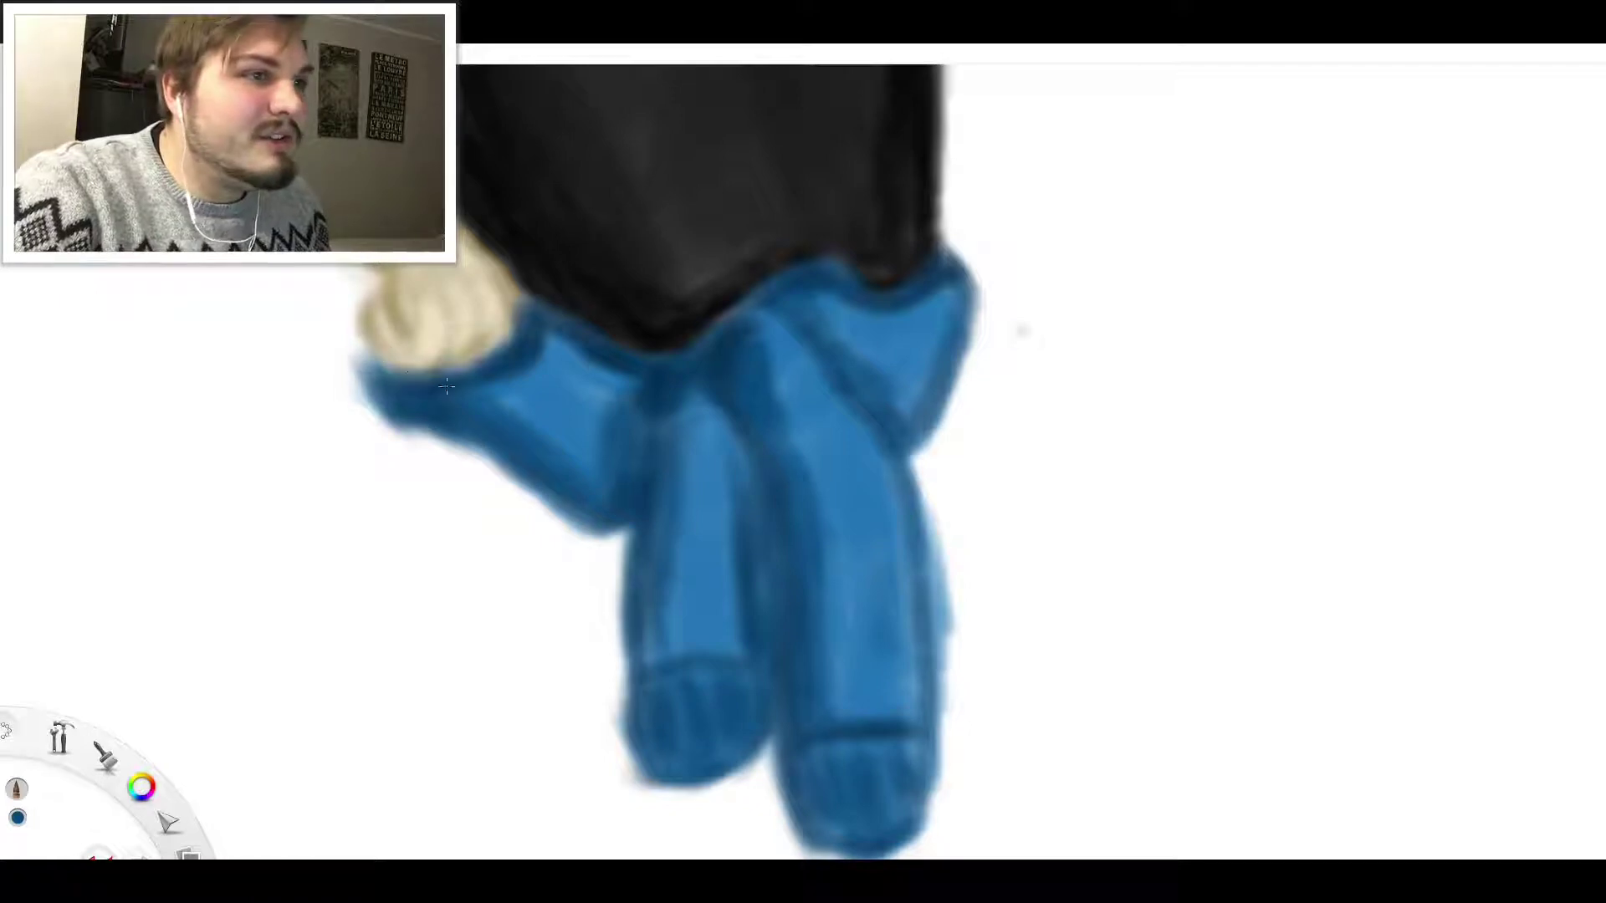
# Paint brighter blue highlights along the lit edges of both hanging sleeves and on the hip section opposite the resting hand
pyautogui.moveTo(725, 430)
pyautogui.mouseDown()
pyautogui.moveTo(792, 373)
pyautogui.moveTo(742, 398)
pyautogui.moveTo(741, 430)
pyautogui.mouseUp()
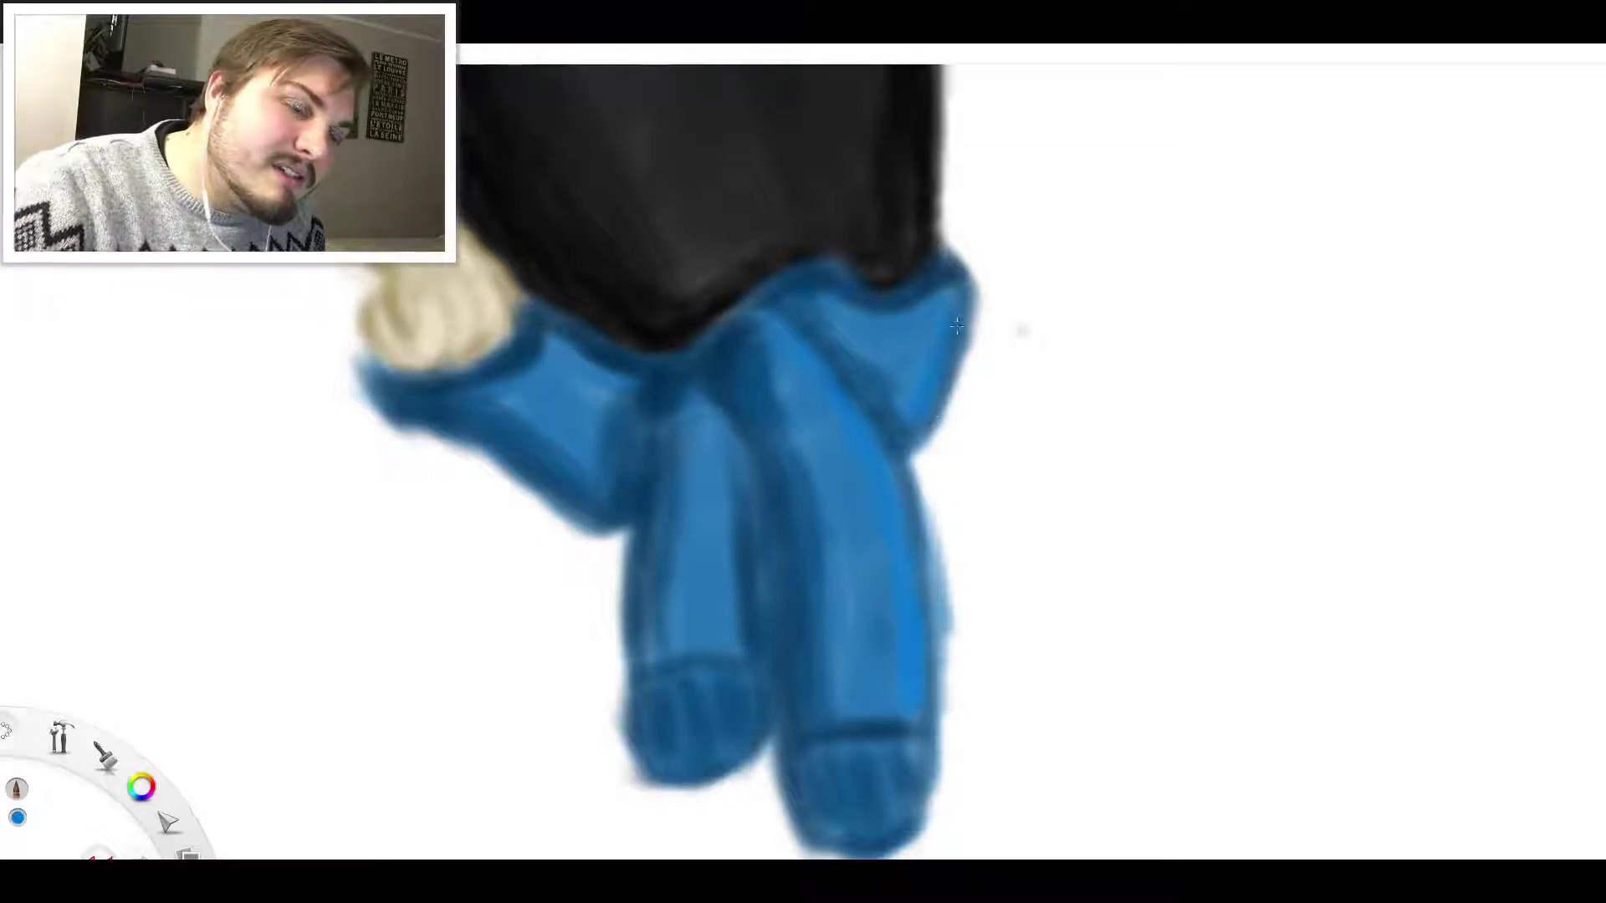
pyautogui.moveTo(962, 308); pyautogui.dragTo(962, 279)
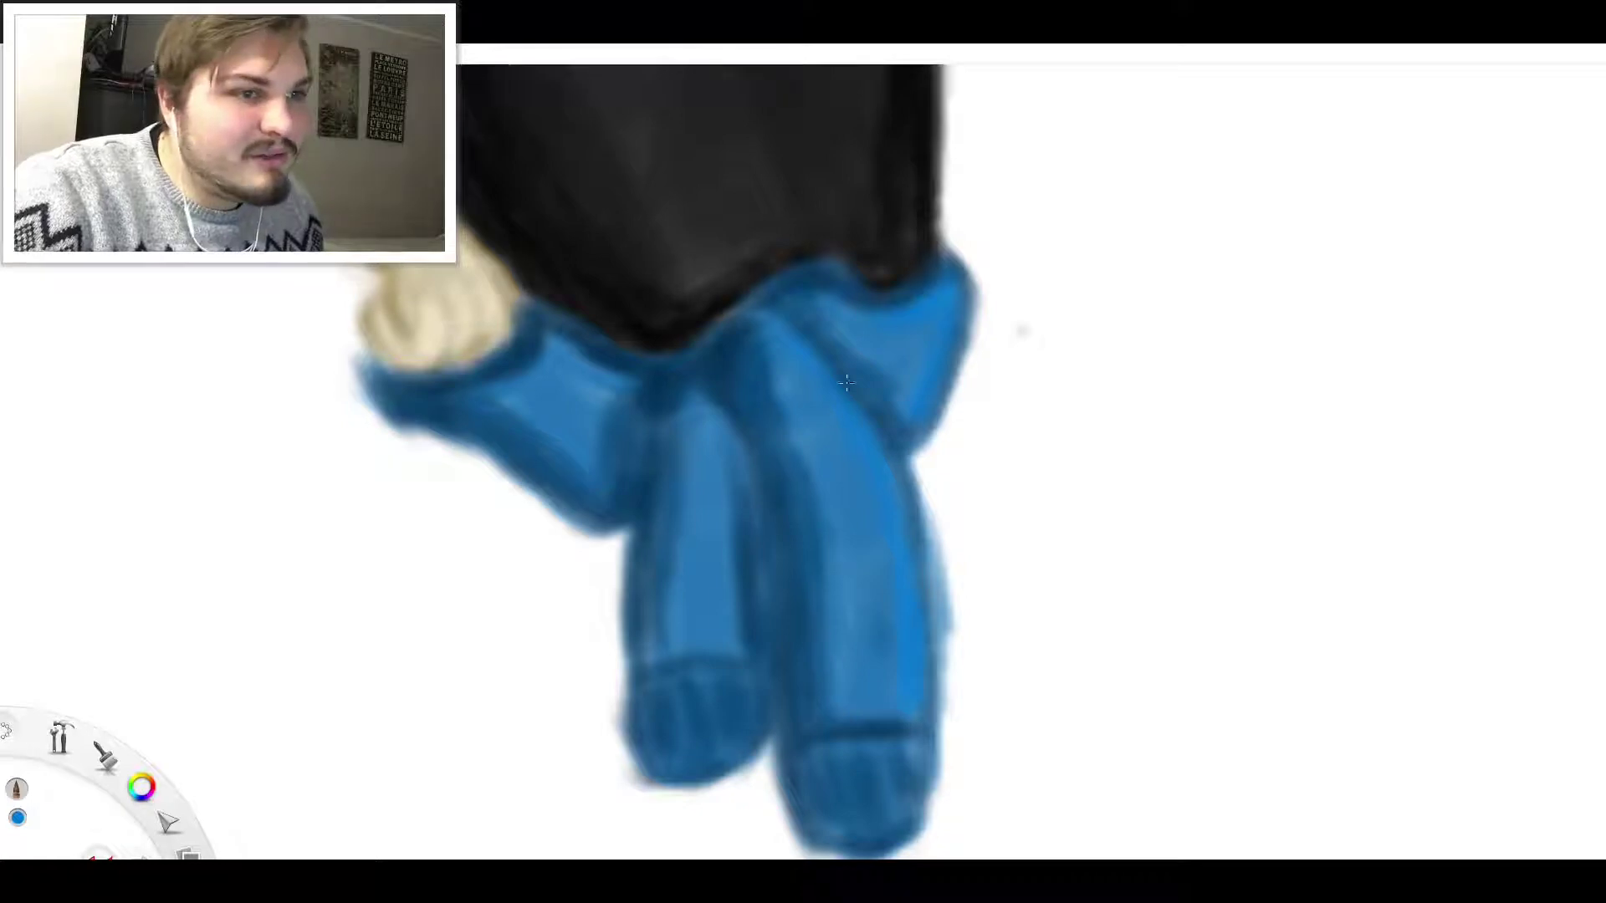
pyautogui.moveTo(747, 604); pyautogui.dragTo(756, 577)
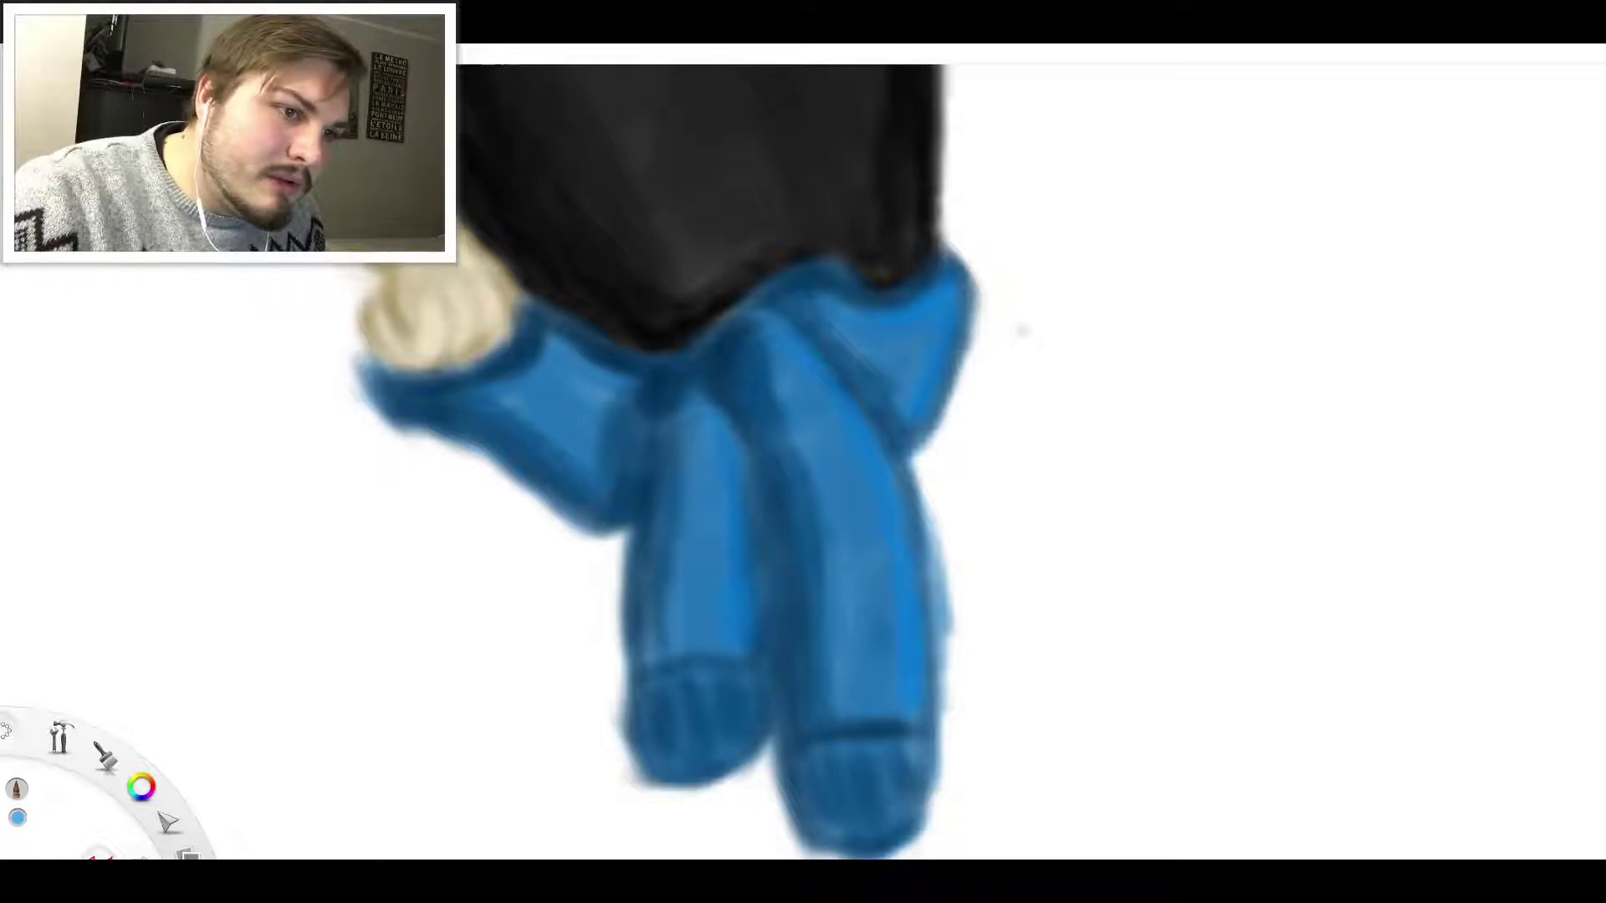
# Add light blue highlight strokes between the folds of both cuffs and on the two wrapped side sections
pyautogui.moveTo(900, 757); pyautogui.dragTo(905, 824)
pyautogui.moveTo(874, 745); pyautogui.dragTo(867, 832)
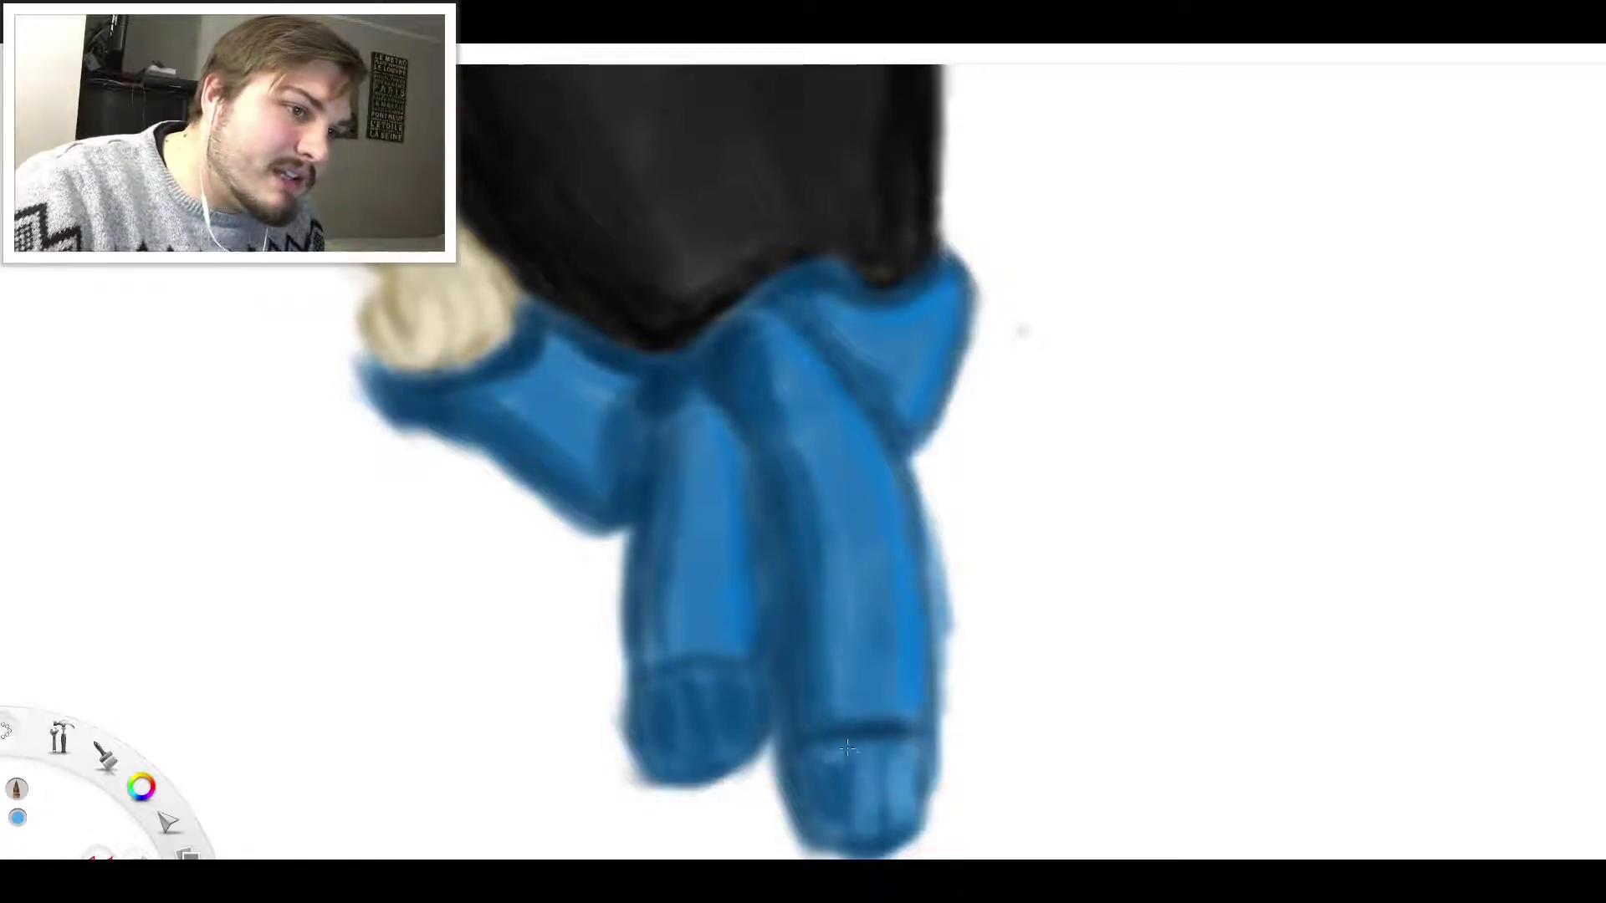
pyautogui.moveTo(835, 755); pyautogui.dragTo(840, 828)
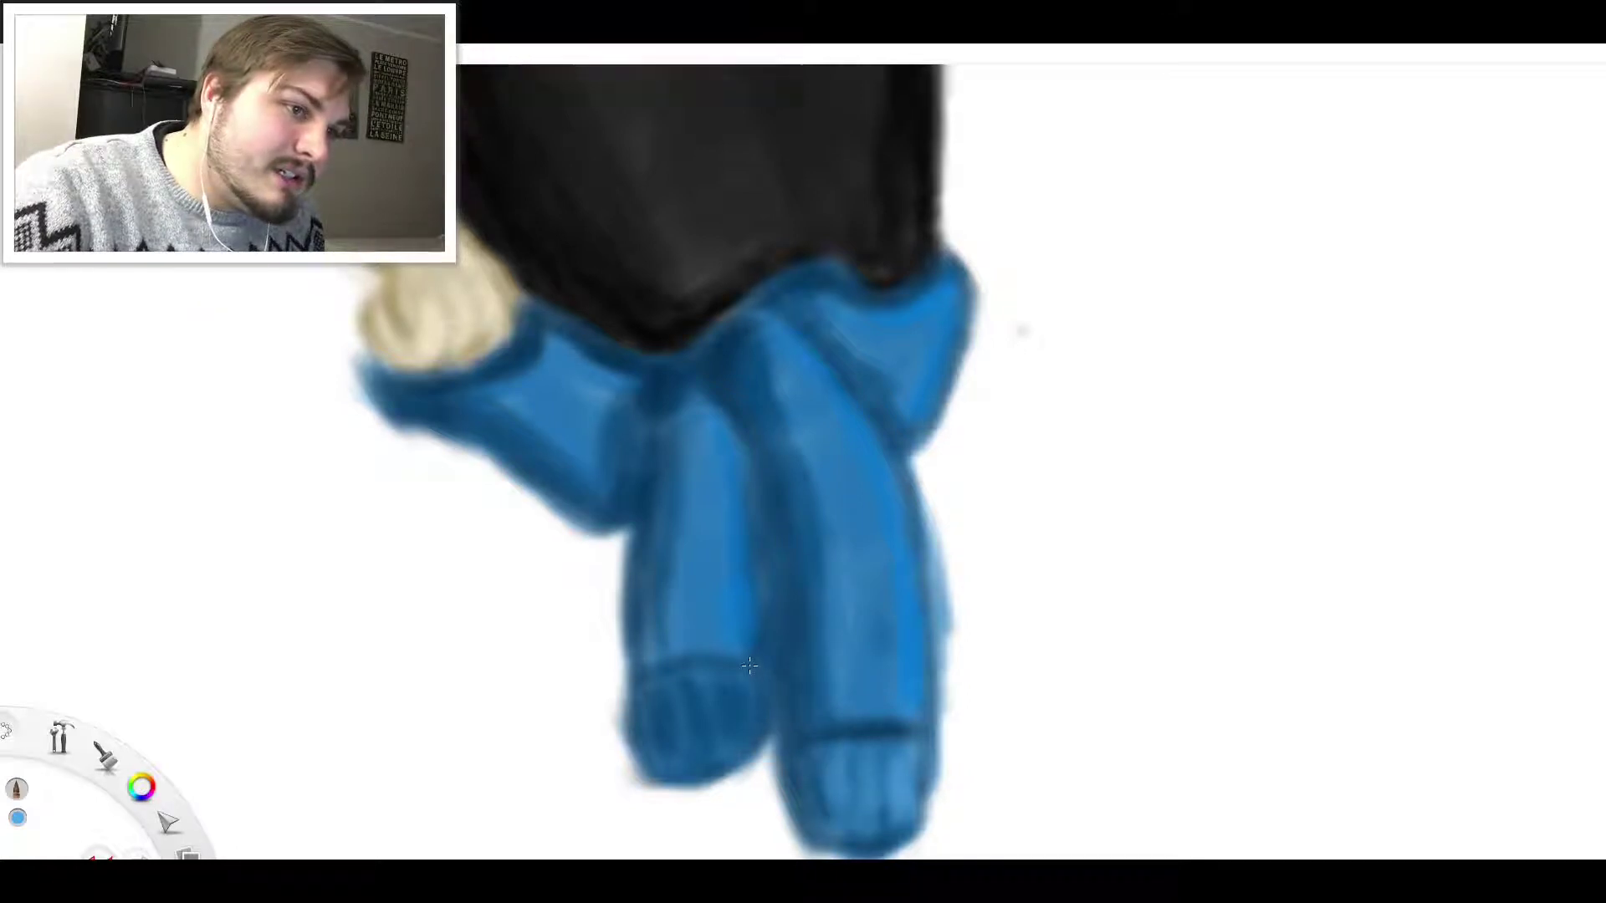
pyautogui.moveTo(743, 677); pyautogui.dragTo(735, 738)
pyautogui.moveTo(704, 681)
pyautogui.mouseDown()
pyautogui.moveTo(721, 714)
pyautogui.moveTo(711, 666)
pyautogui.moveTo(687, 694)
pyautogui.moveTo(682, 673)
pyautogui.moveTo(691, 745)
pyautogui.mouseUp()
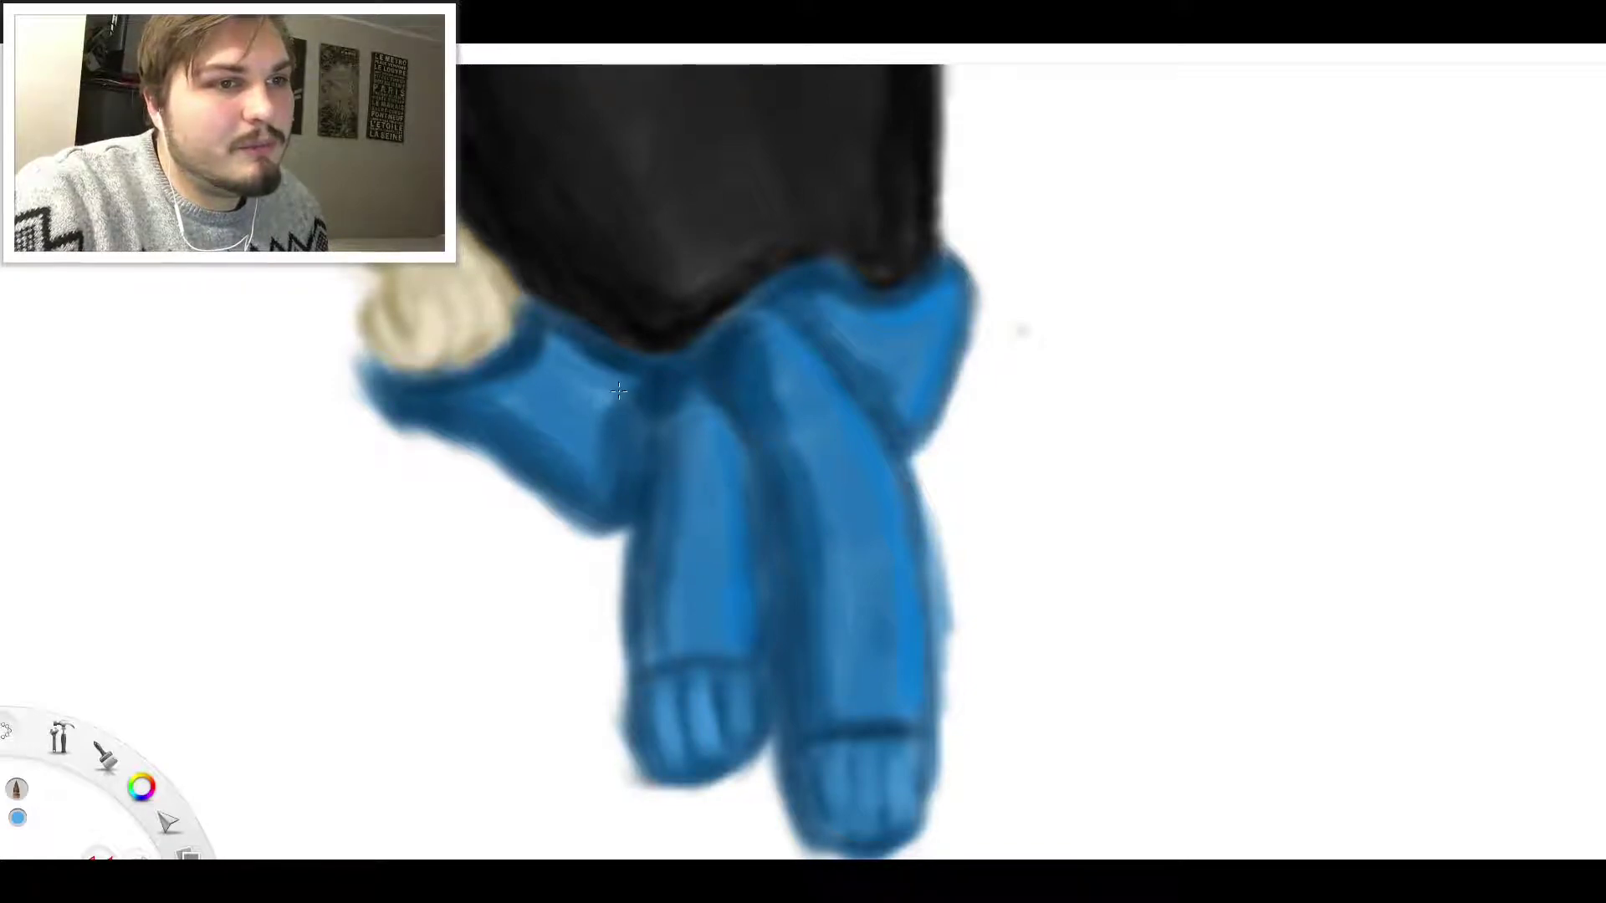
pyautogui.moveTo(935, 326); pyautogui.dragTo(914, 418)
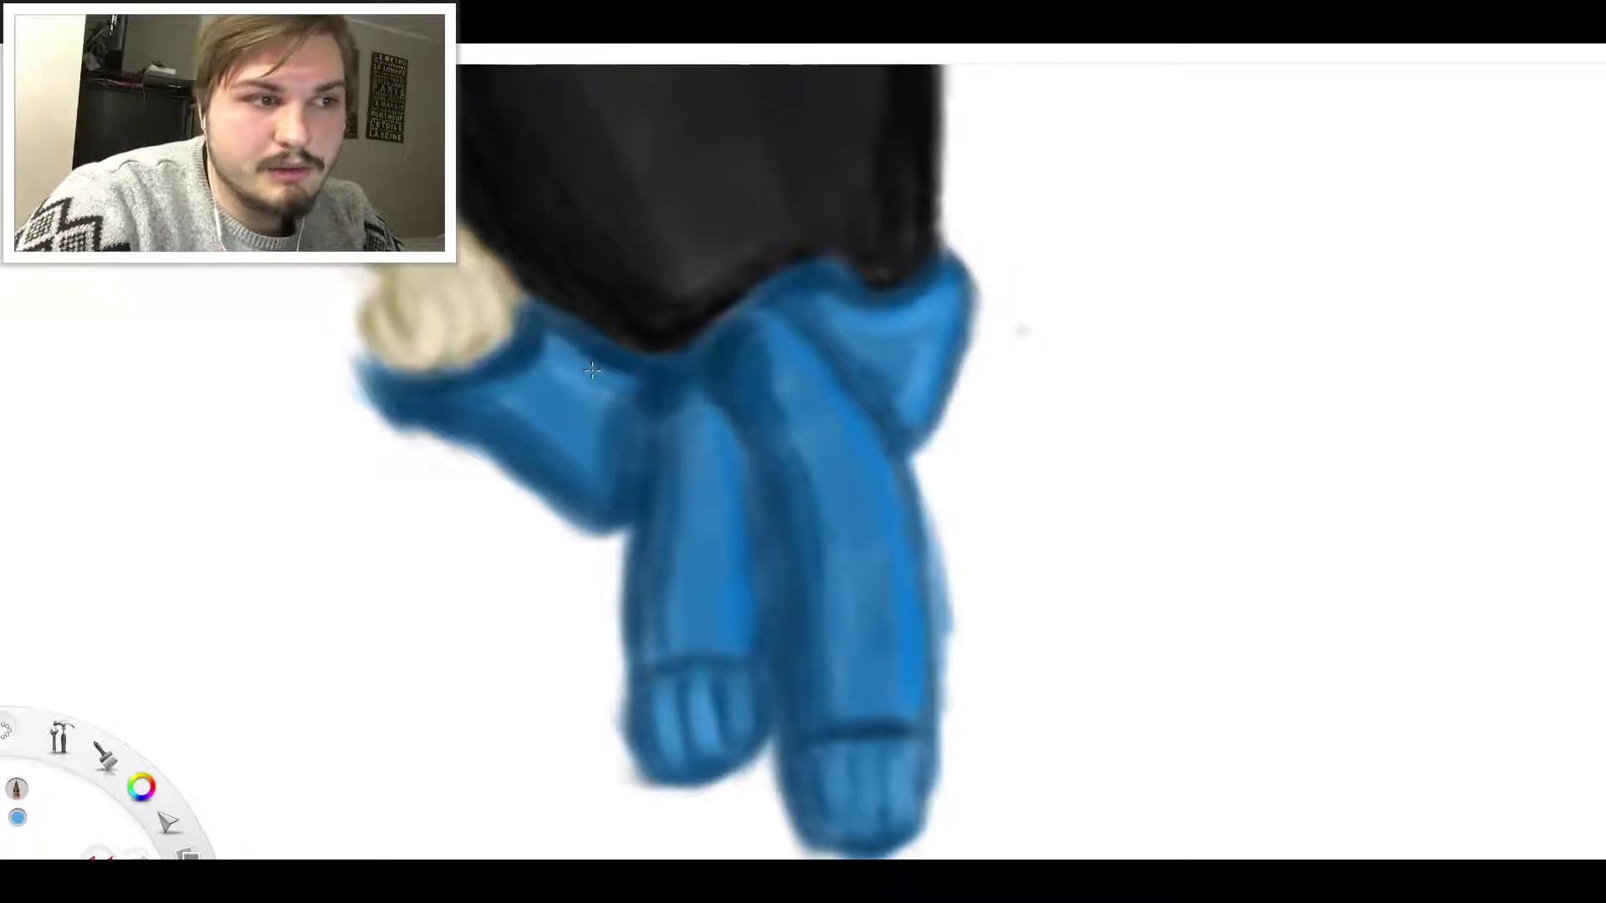
pyautogui.moveTo(616, 405); pyautogui.dragTo(604, 450)
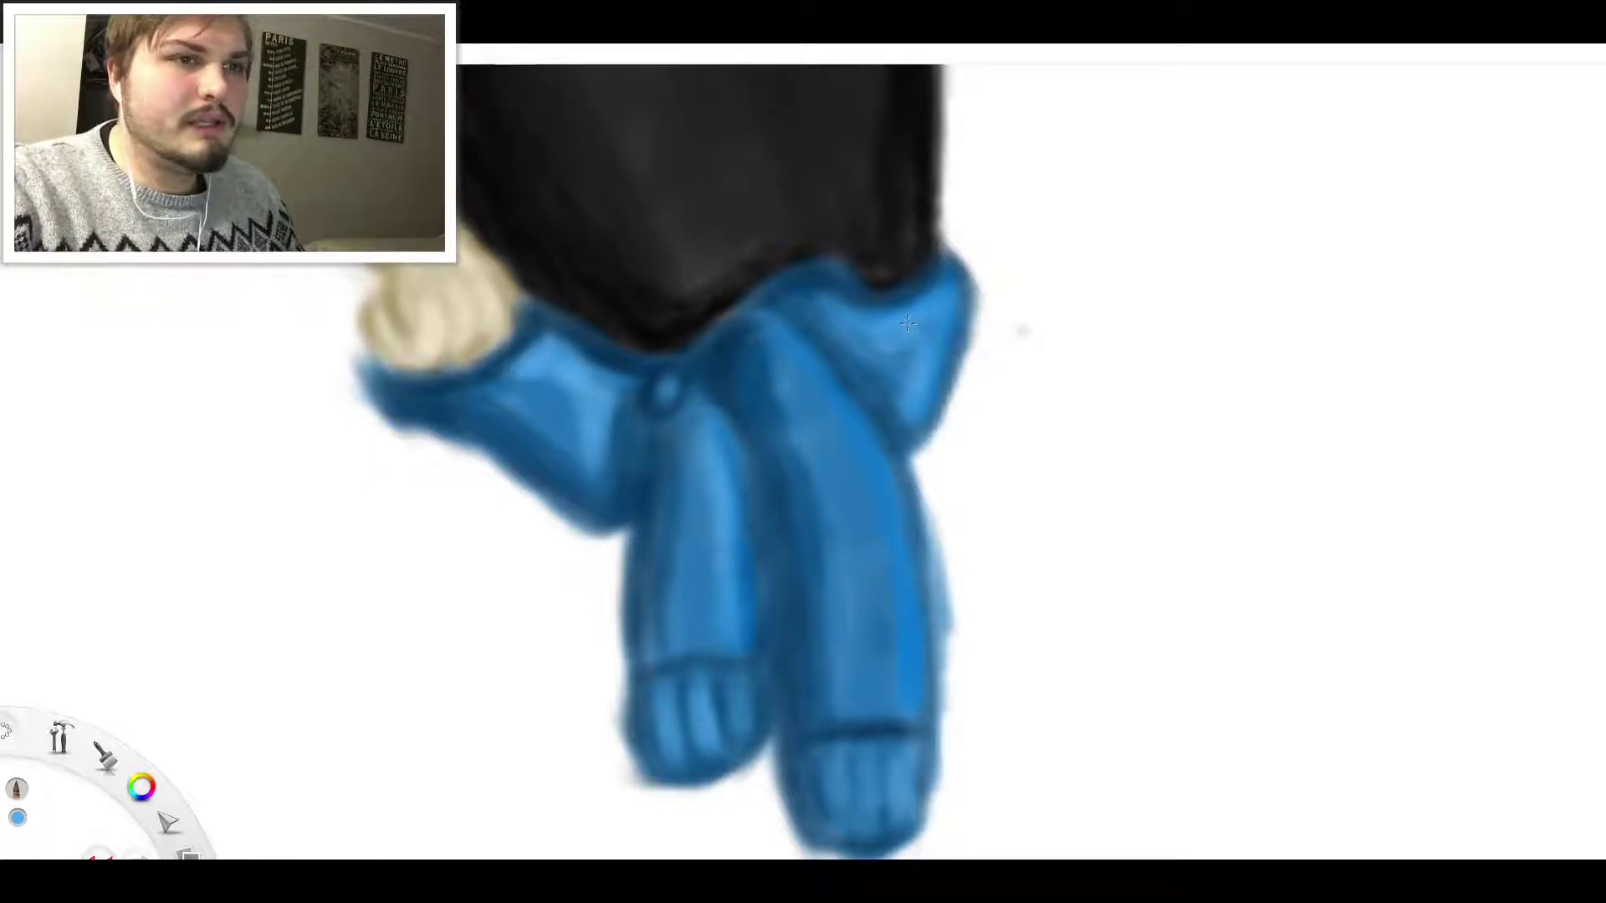
# Check the whole figure with the pencil sketch shown and hidden
pyautogui.scroll(3, 916, 334)
pyautogui.scroll(-10, 916, 337)
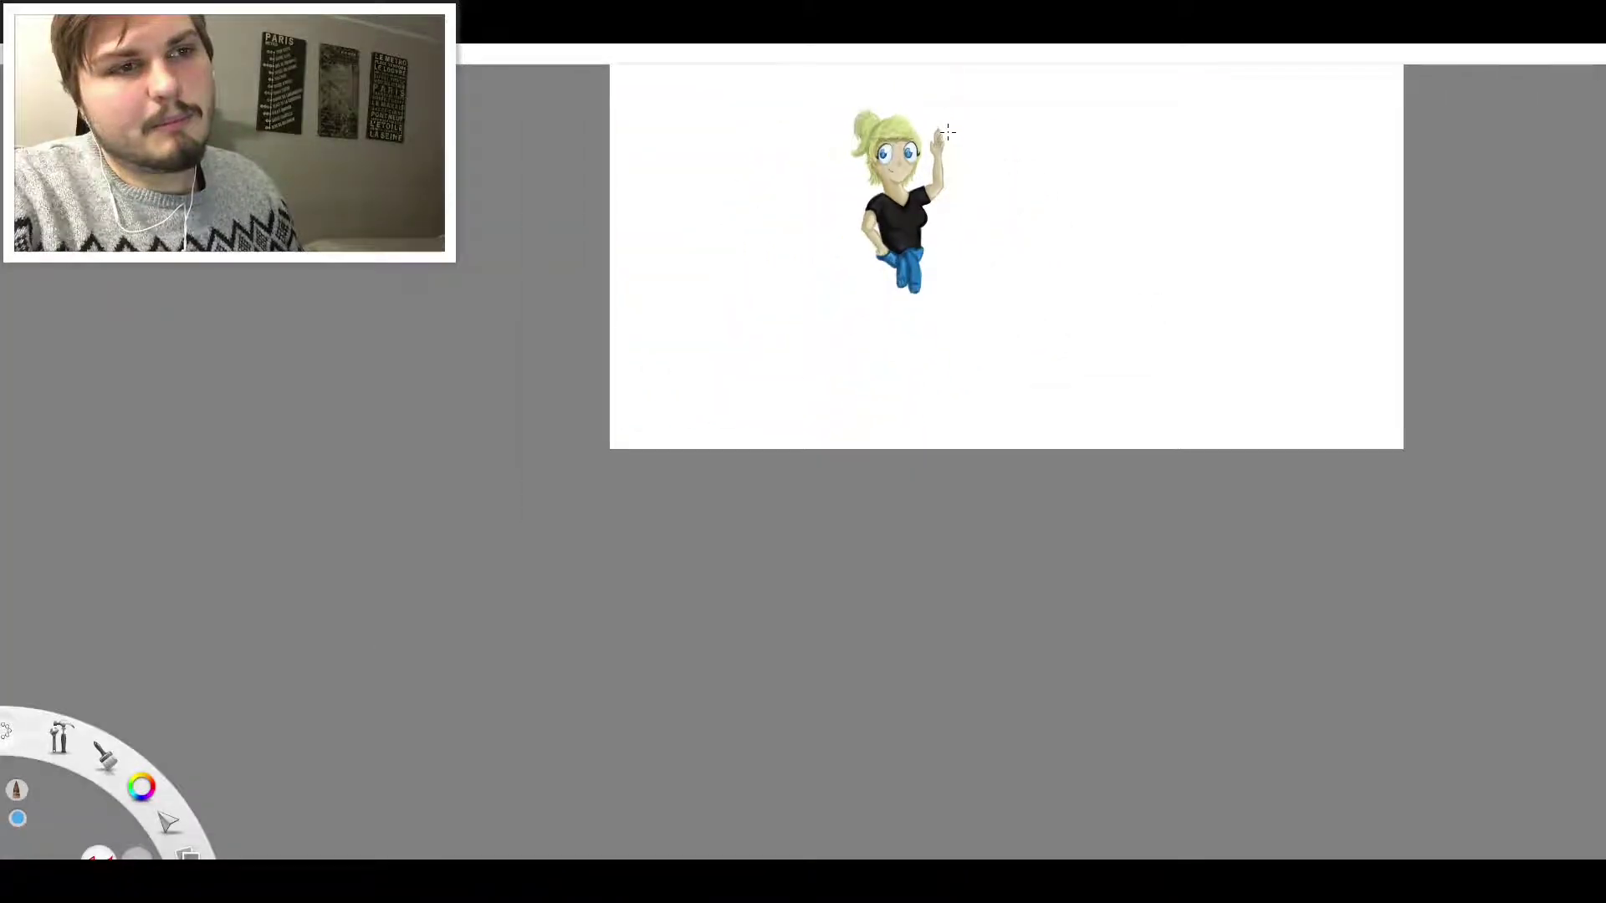
pyautogui.scroll(3, 941, 133)
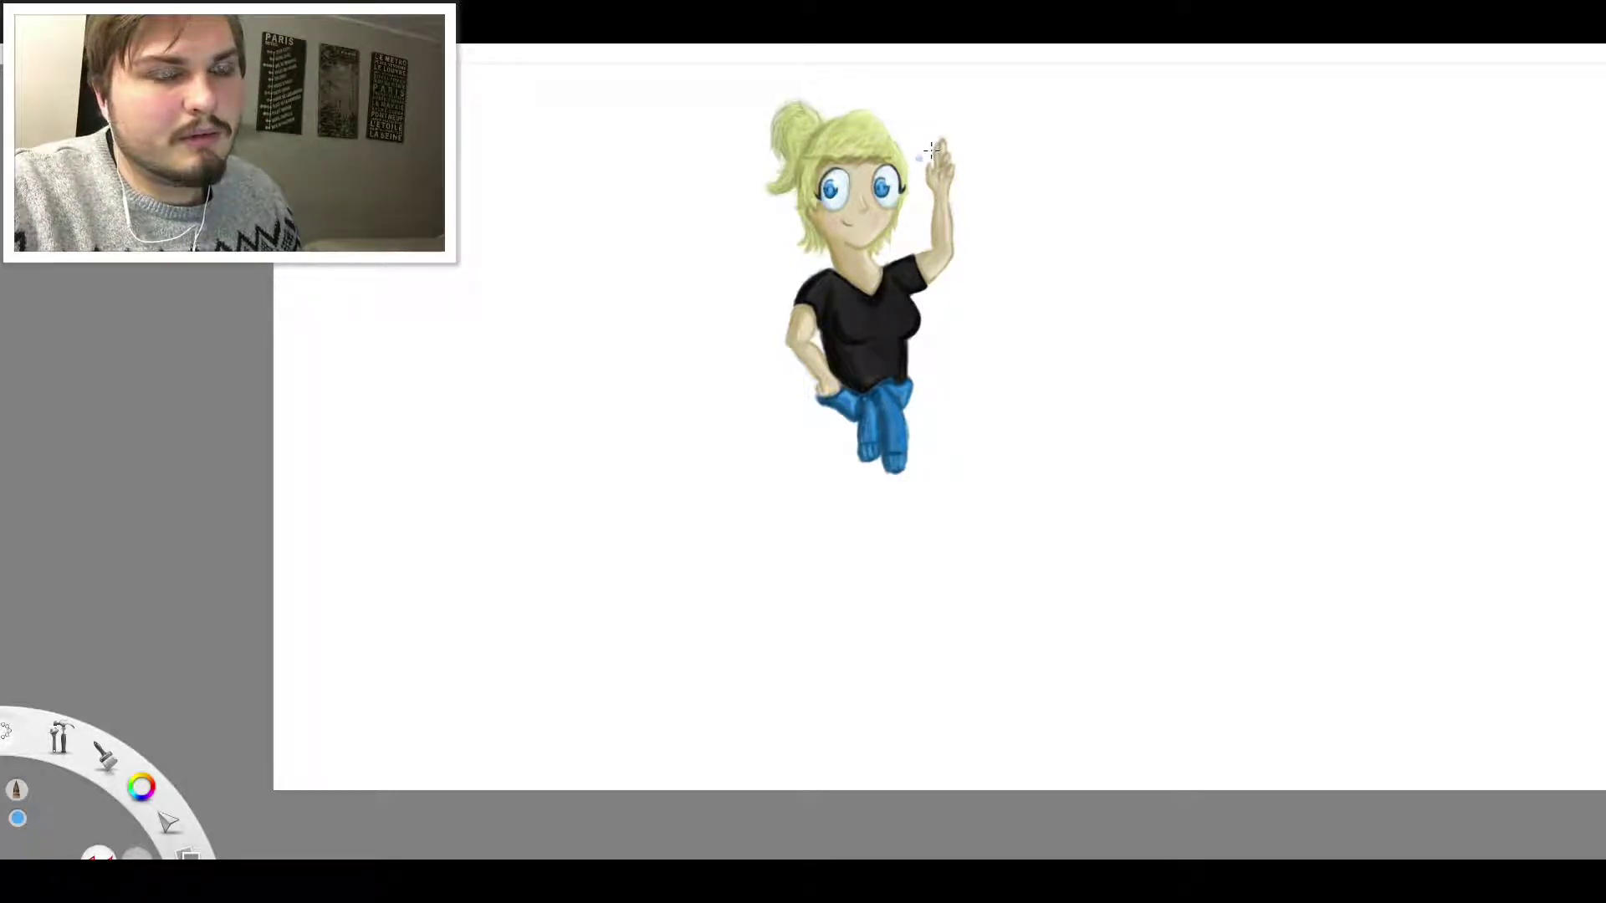
pyautogui.scroll(2, 931, 150)
pyautogui.click(1403, 373)
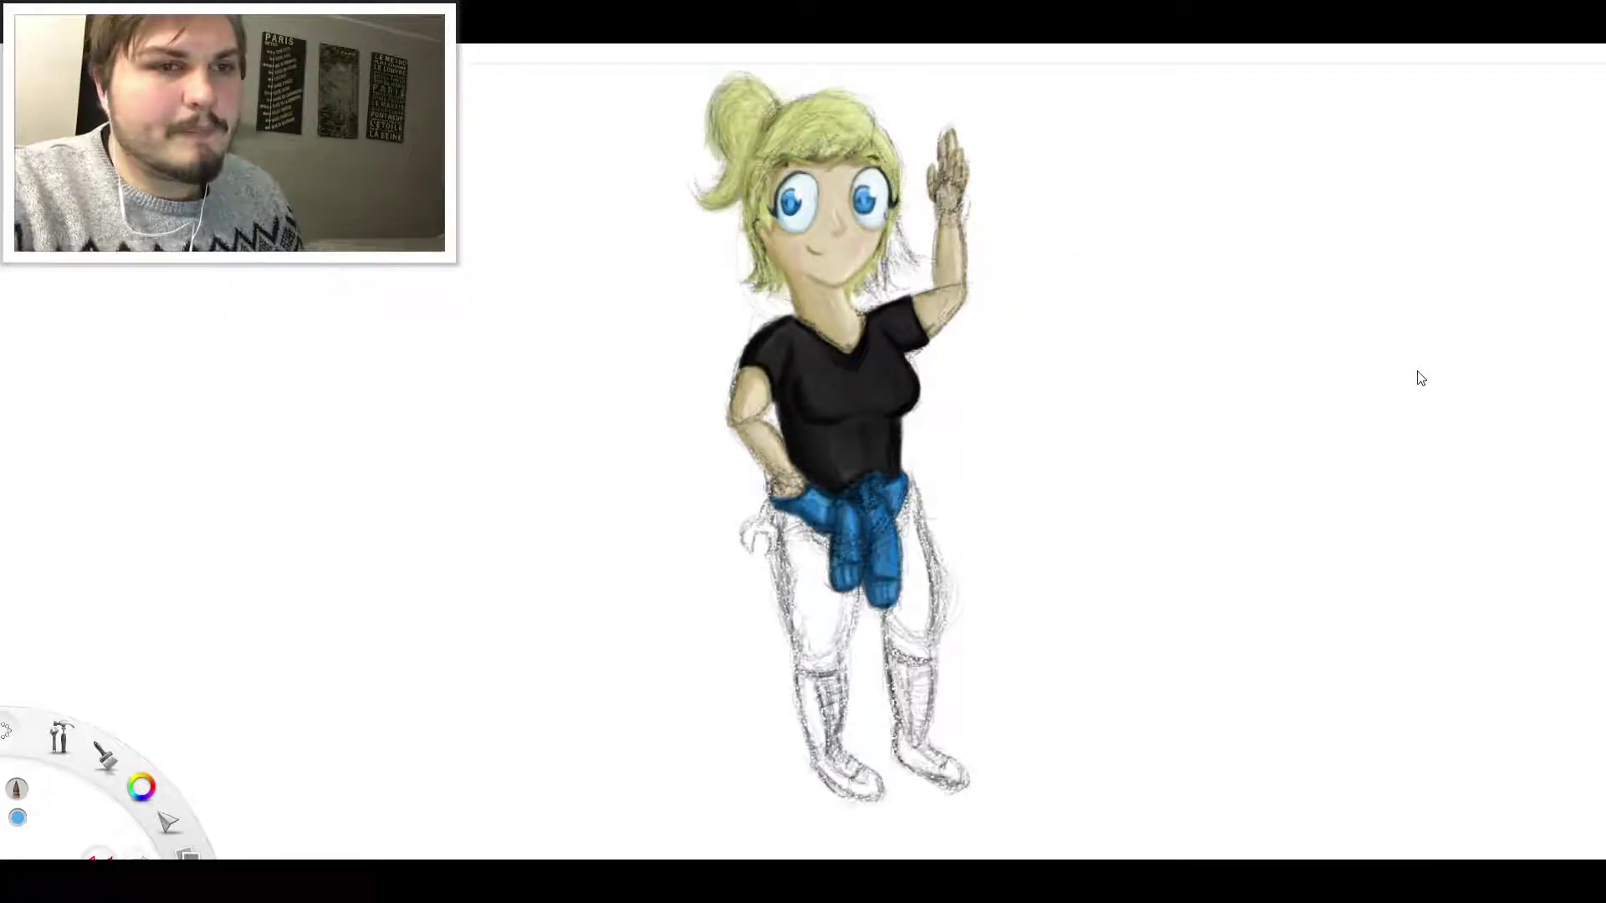
pyautogui.click(1416, 376)
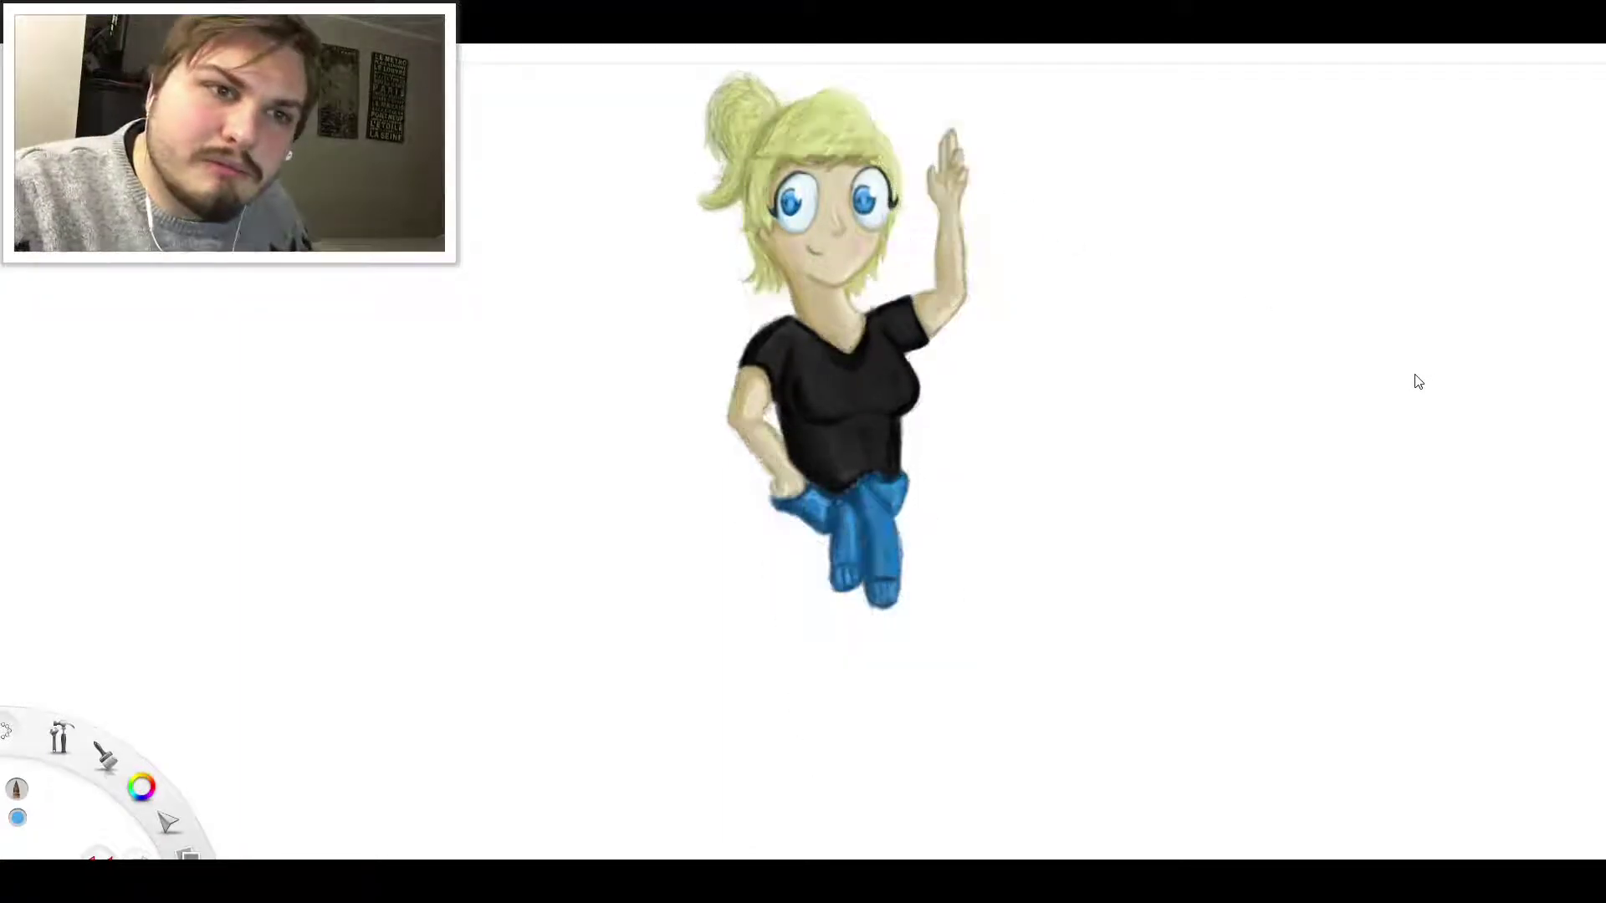
# Show the pencil sketch and outline both trouser legs in dark green around the hanging sleeves
pyautogui.scroll(-1, 1147, 510)
pyautogui.scroll(4, 1019, 524)
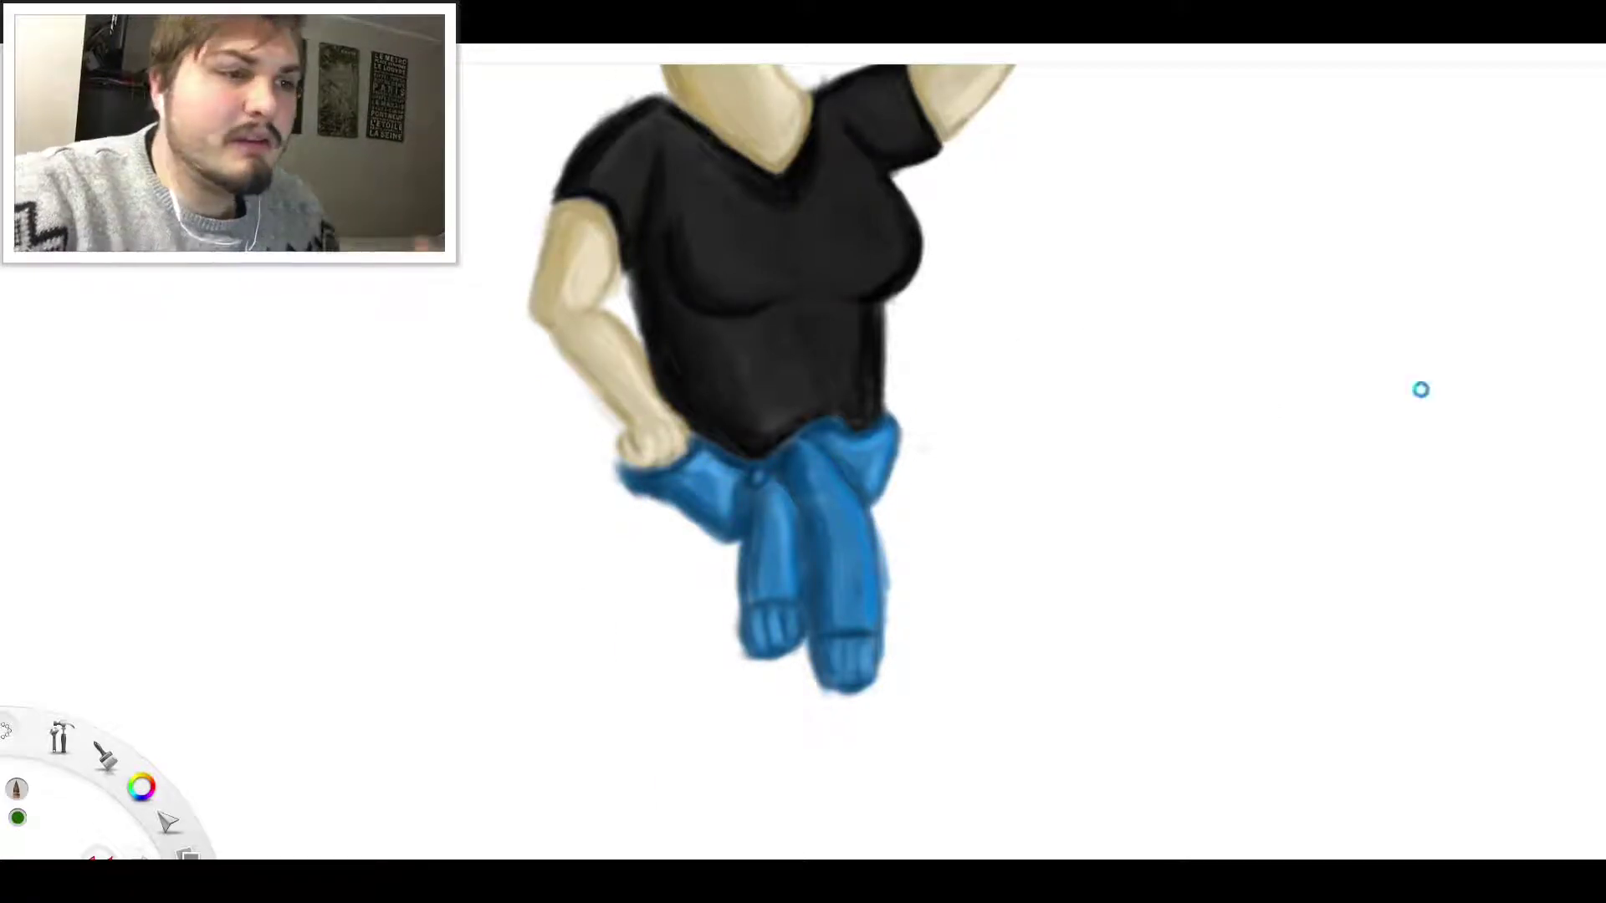
pyautogui.scroll(-3, 786, 552)
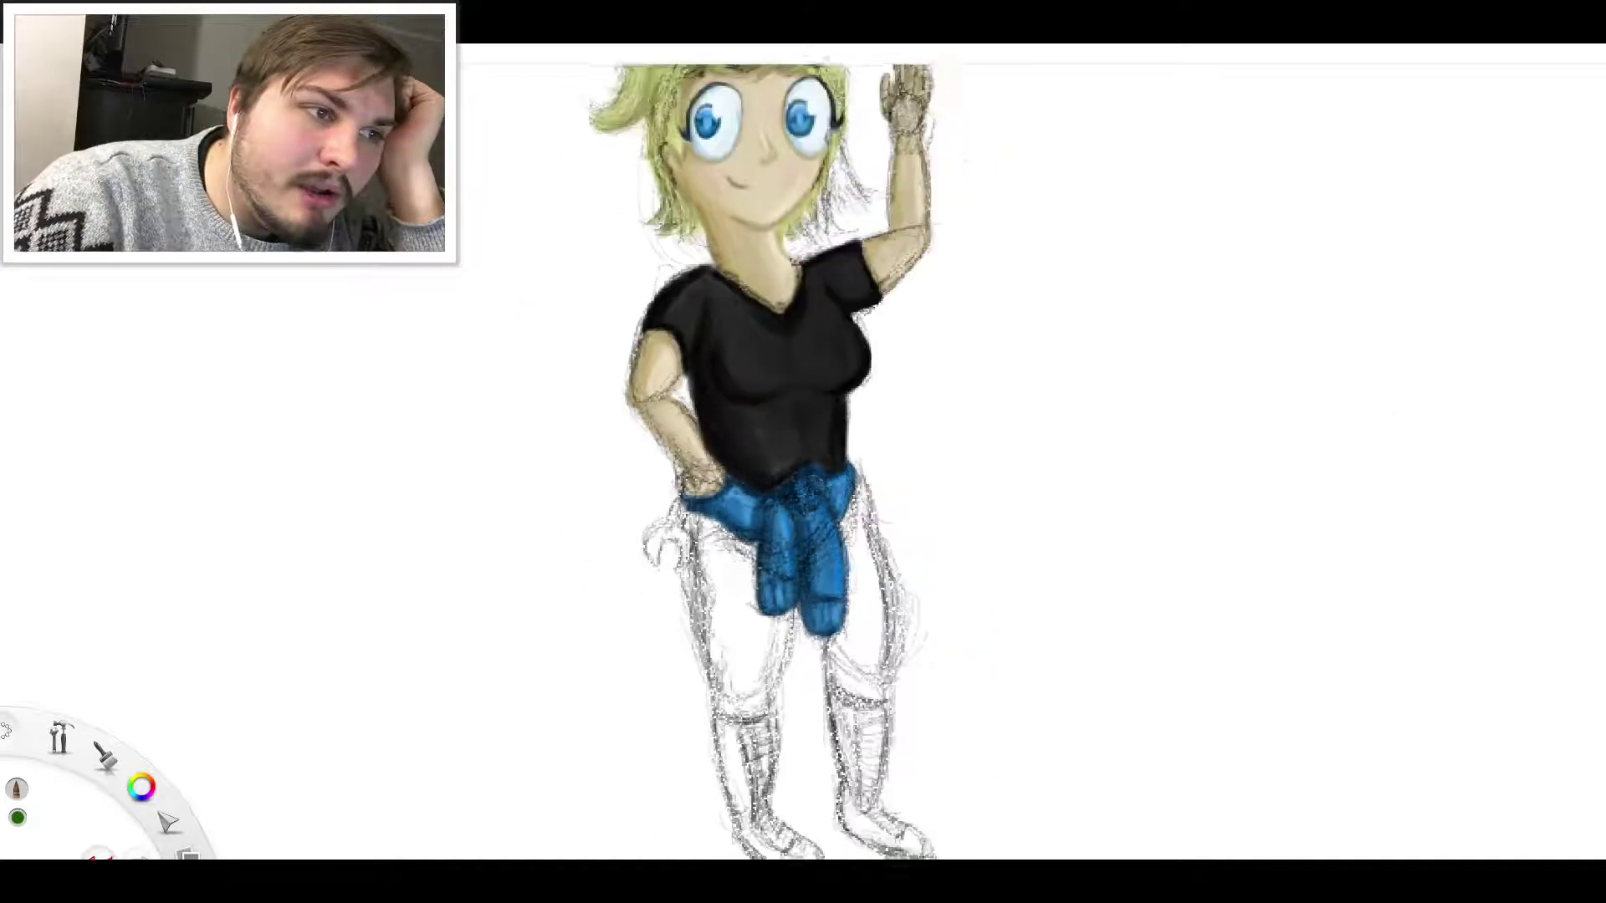
pyautogui.scroll(5, 749, 576)
pyautogui.moveTo(679, 445)
pyautogui.mouseDown()
pyautogui.moveTo(665, 494)
pyautogui.moveTo(674, 458)
pyautogui.moveTo(708, 465)
pyautogui.moveTo(640, 494)
pyautogui.moveTo(664, 449)
pyautogui.moveTo(665, 511)
pyautogui.moveTo(709, 626)
pyautogui.moveTo(683, 506)
pyautogui.moveTo(705, 731)
pyautogui.moveTo(684, 669)
pyautogui.moveTo(691, 577)
pyautogui.moveTo(707, 765)
pyautogui.moveTo(705, 684)
pyautogui.mouseUp()
pyautogui.moveTo(702, 593)
pyautogui.mouseDown()
pyautogui.moveTo(691, 495)
pyautogui.moveTo(718, 478)
pyautogui.moveTo(751, 494)
pyautogui.moveTo(728, 471)
pyautogui.moveTo(765, 522)
pyautogui.moveTo(774, 632)
pyautogui.moveTo(778, 565)
pyautogui.moveTo(774, 665)
pyautogui.moveTo(765, 515)
pyautogui.moveTo(785, 566)
pyautogui.mouseUp()
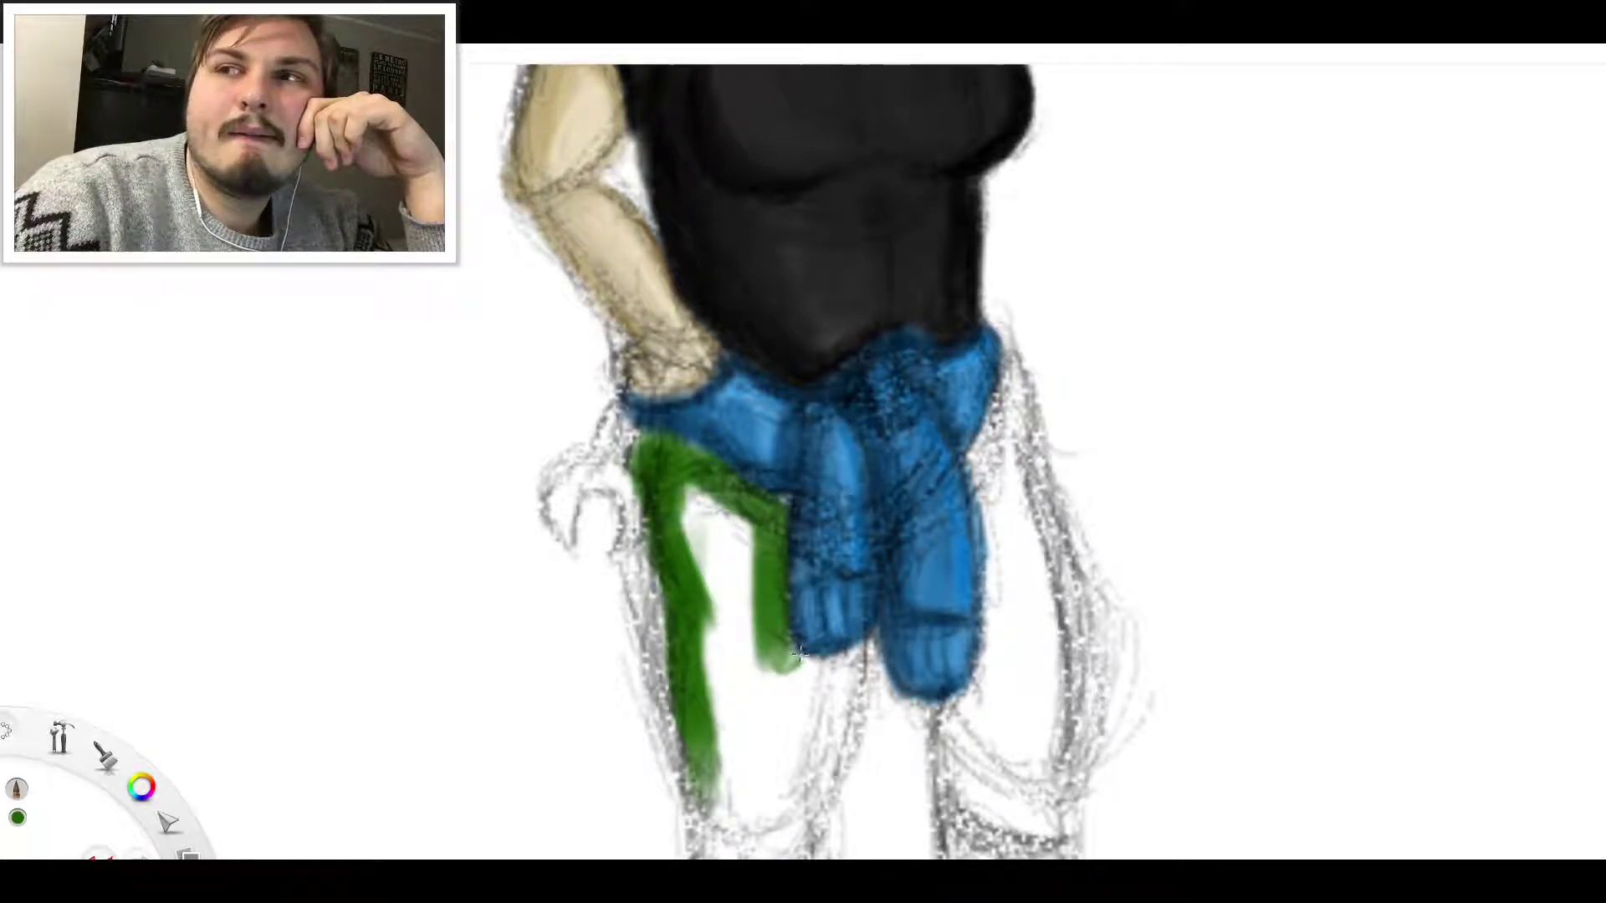
pyautogui.moveTo(799, 654); pyautogui.dragTo(794, 663)
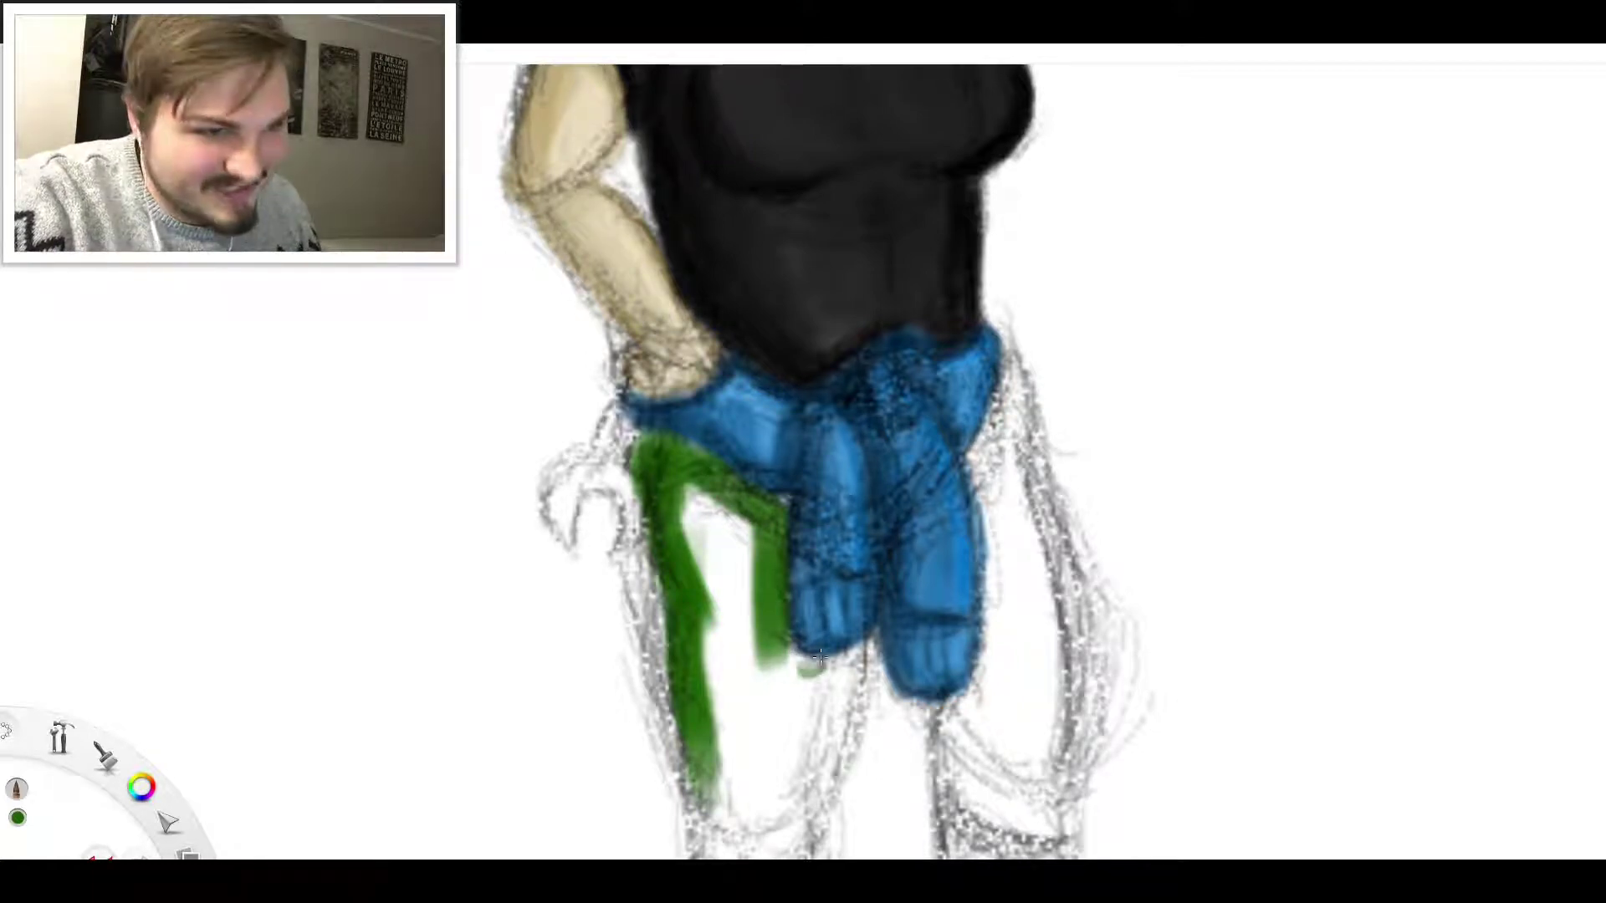
pyautogui.moveTo(782, 657)
pyautogui.mouseDown()
pyautogui.moveTo(841, 665)
pyautogui.moveTo(845, 749)
pyautogui.moveTo(864, 667)
pyautogui.mouseUp()
pyautogui.moveTo(975, 690)
pyautogui.mouseDown()
pyautogui.moveTo(941, 744)
pyautogui.moveTo(964, 697)
pyautogui.moveTo(949, 765)
pyautogui.moveTo(962, 791)
pyautogui.moveTo(1000, 803)
pyautogui.moveTo(975, 779)
pyautogui.moveTo(1050, 813)
pyautogui.moveTo(970, 774)
pyautogui.moveTo(1062, 832)
pyautogui.moveTo(1025, 494)
pyautogui.moveTo(1055, 591)
pyautogui.moveTo(1003, 415)
pyautogui.moveTo(1018, 428)
pyautogui.mouseUp()
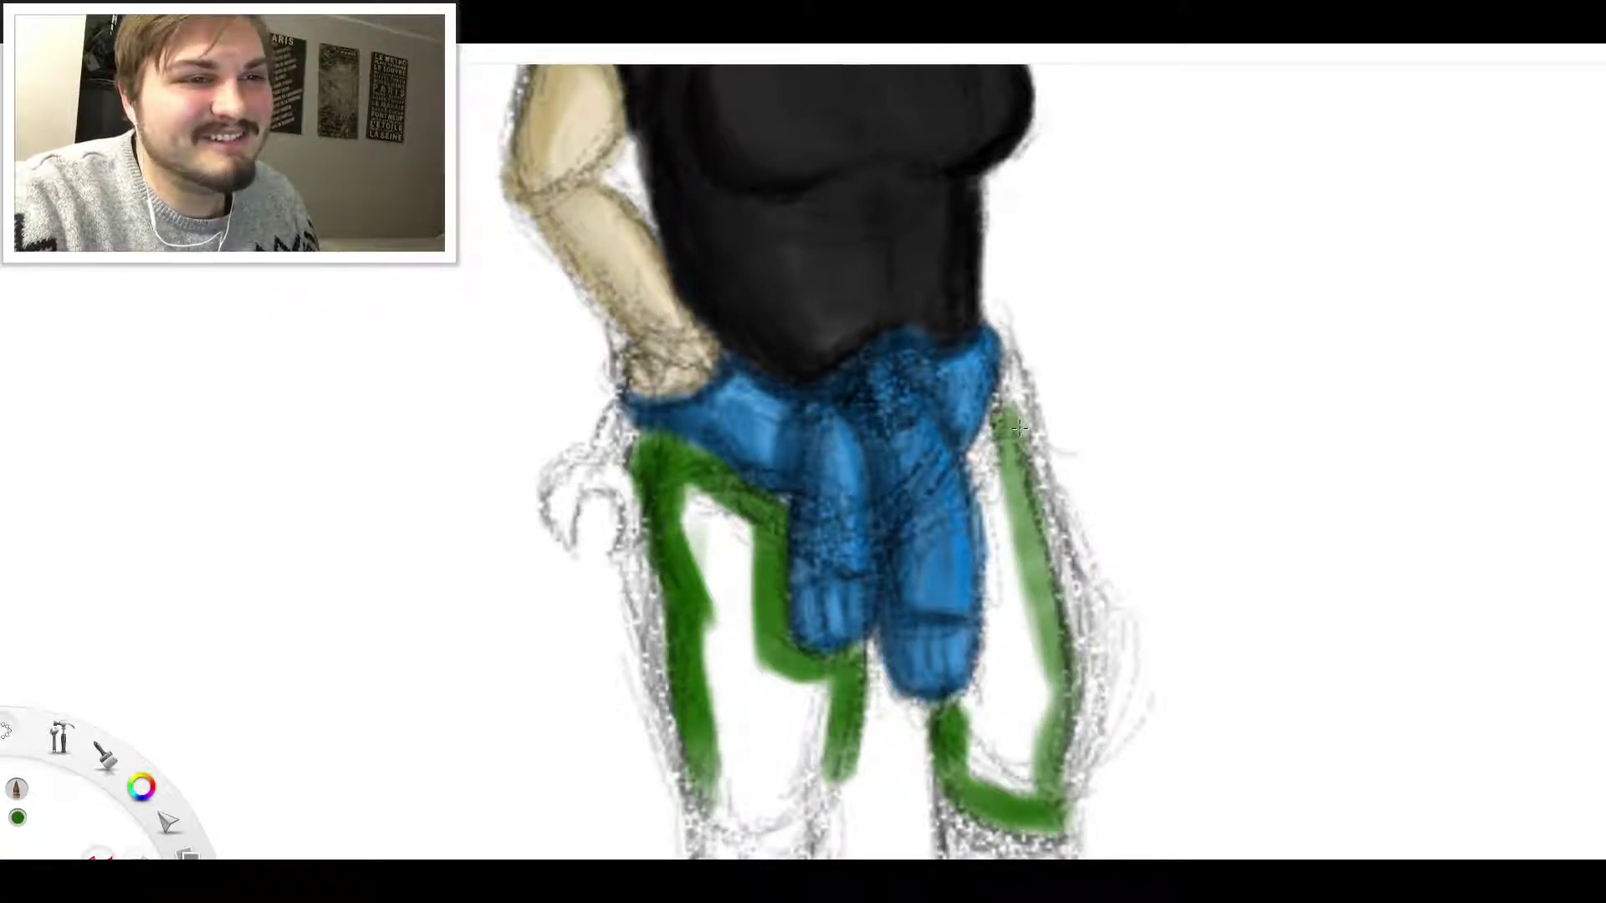
# Close the green outline at the knee of the leg below the resting hand and fill that trouser leg solid green
pyautogui.scroll(-10, 1029, 493)
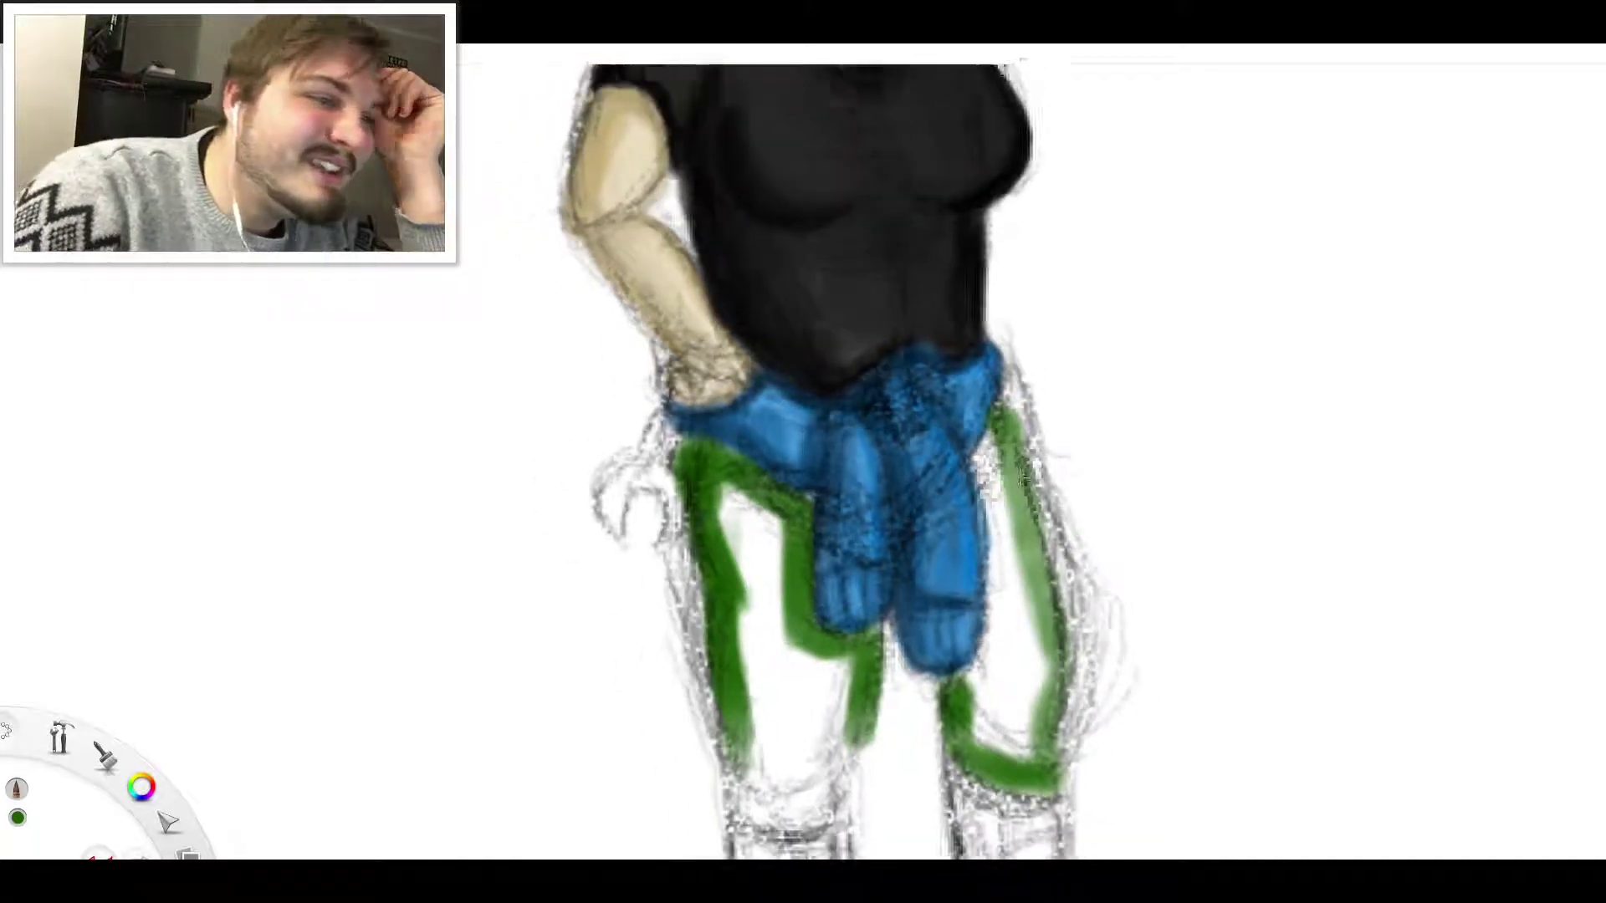
pyautogui.scroll(10, 1057, 504)
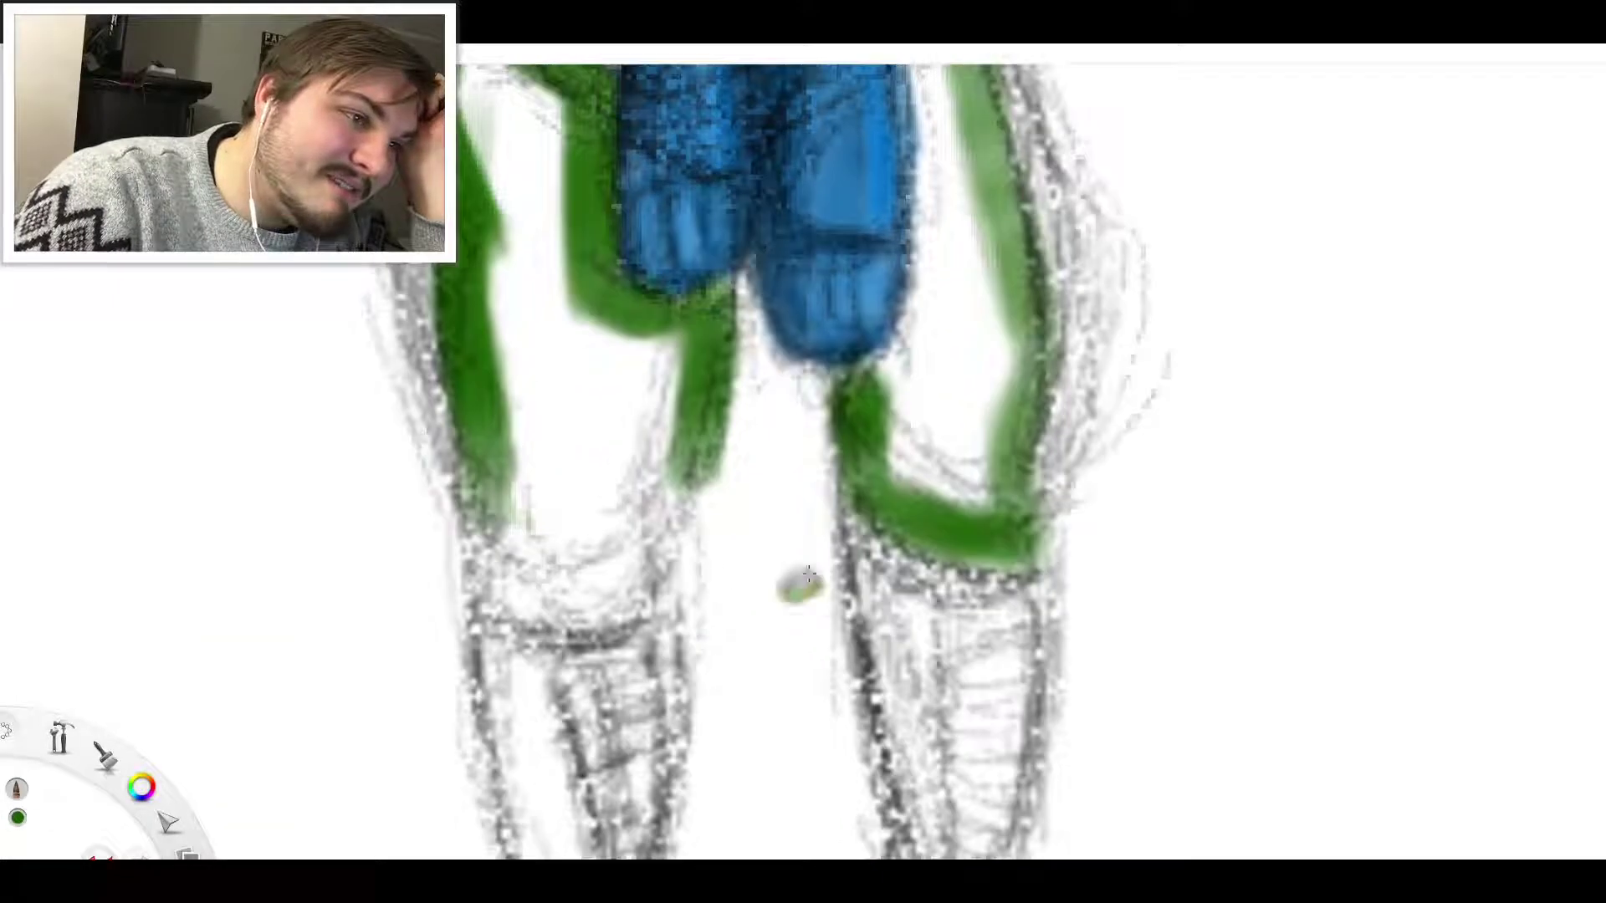
pyautogui.moveTo(507, 496)
pyautogui.mouseDown()
pyautogui.moveTo(502, 602)
pyautogui.moveTo(489, 494)
pyautogui.moveTo(535, 612)
pyautogui.moveTo(613, 610)
pyautogui.moveTo(669, 435)
pyautogui.moveTo(667, 449)
pyautogui.moveTo(648, 468)
pyautogui.moveTo(661, 418)
pyautogui.moveTo(674, 502)
pyautogui.moveTo(698, 443)
pyautogui.moveTo(623, 481)
pyautogui.moveTo(635, 466)
pyautogui.mouseUp()
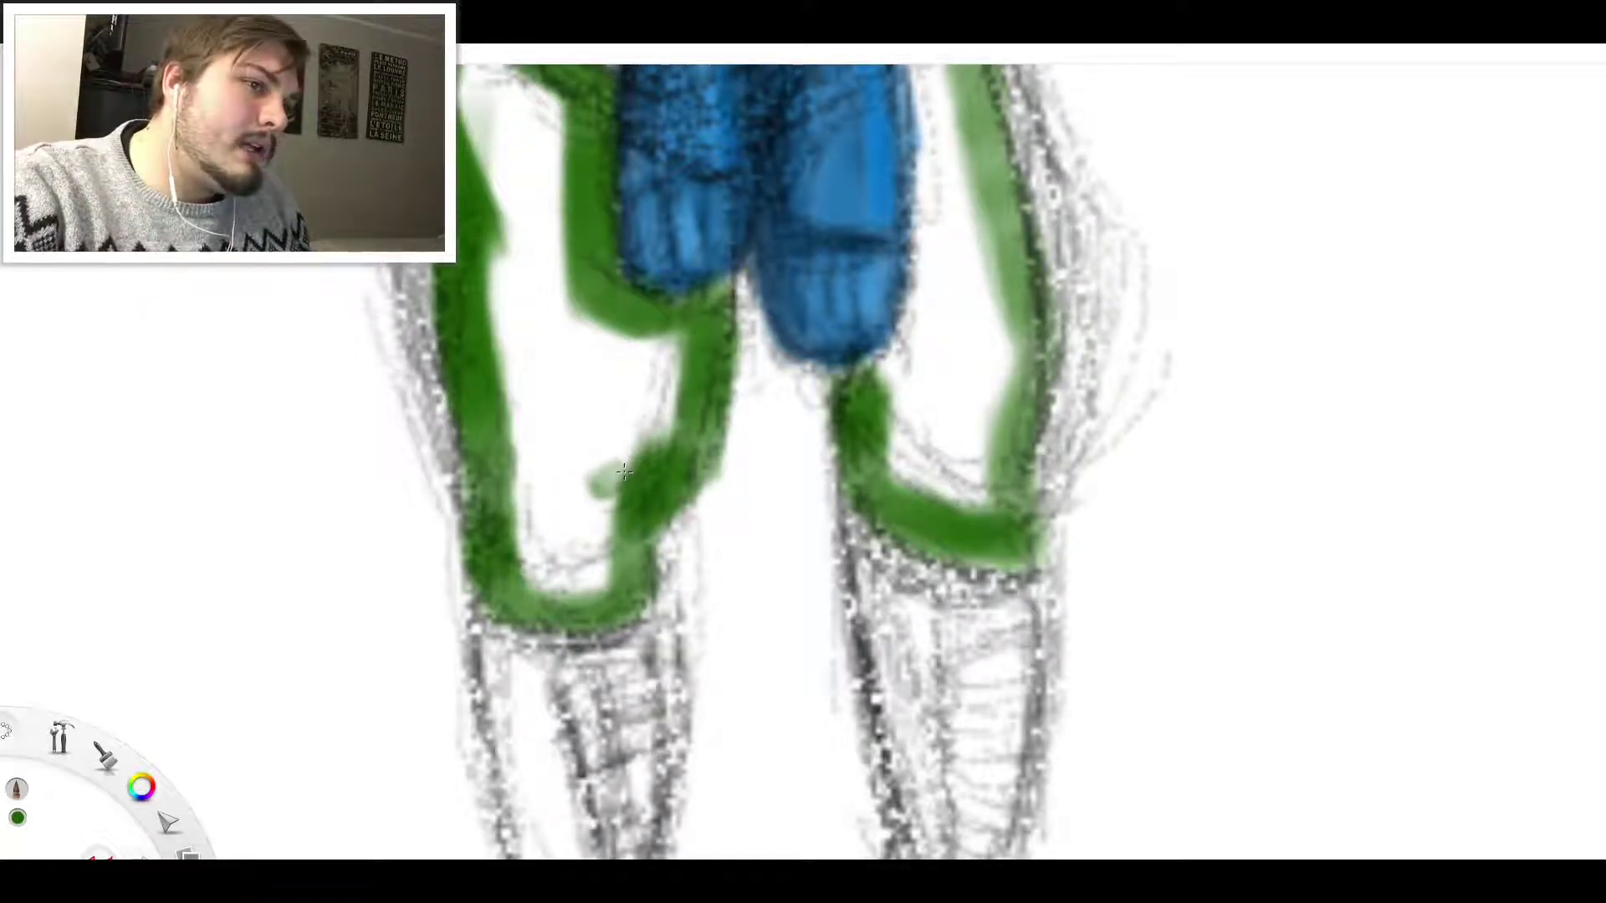
pyautogui.moveTo(540, 569)
pyautogui.mouseDown()
pyautogui.moveTo(502, 268)
pyautogui.moveTo(540, 418)
pyautogui.moveTo(538, 552)
pyautogui.moveTo(578, 585)
pyautogui.moveTo(603, 569)
pyautogui.moveTo(585, 519)
pyautogui.moveTo(574, 549)
pyautogui.moveTo(544, 469)
pyautogui.moveTo(603, 544)
pyautogui.moveTo(637, 518)
pyautogui.mouseUp()
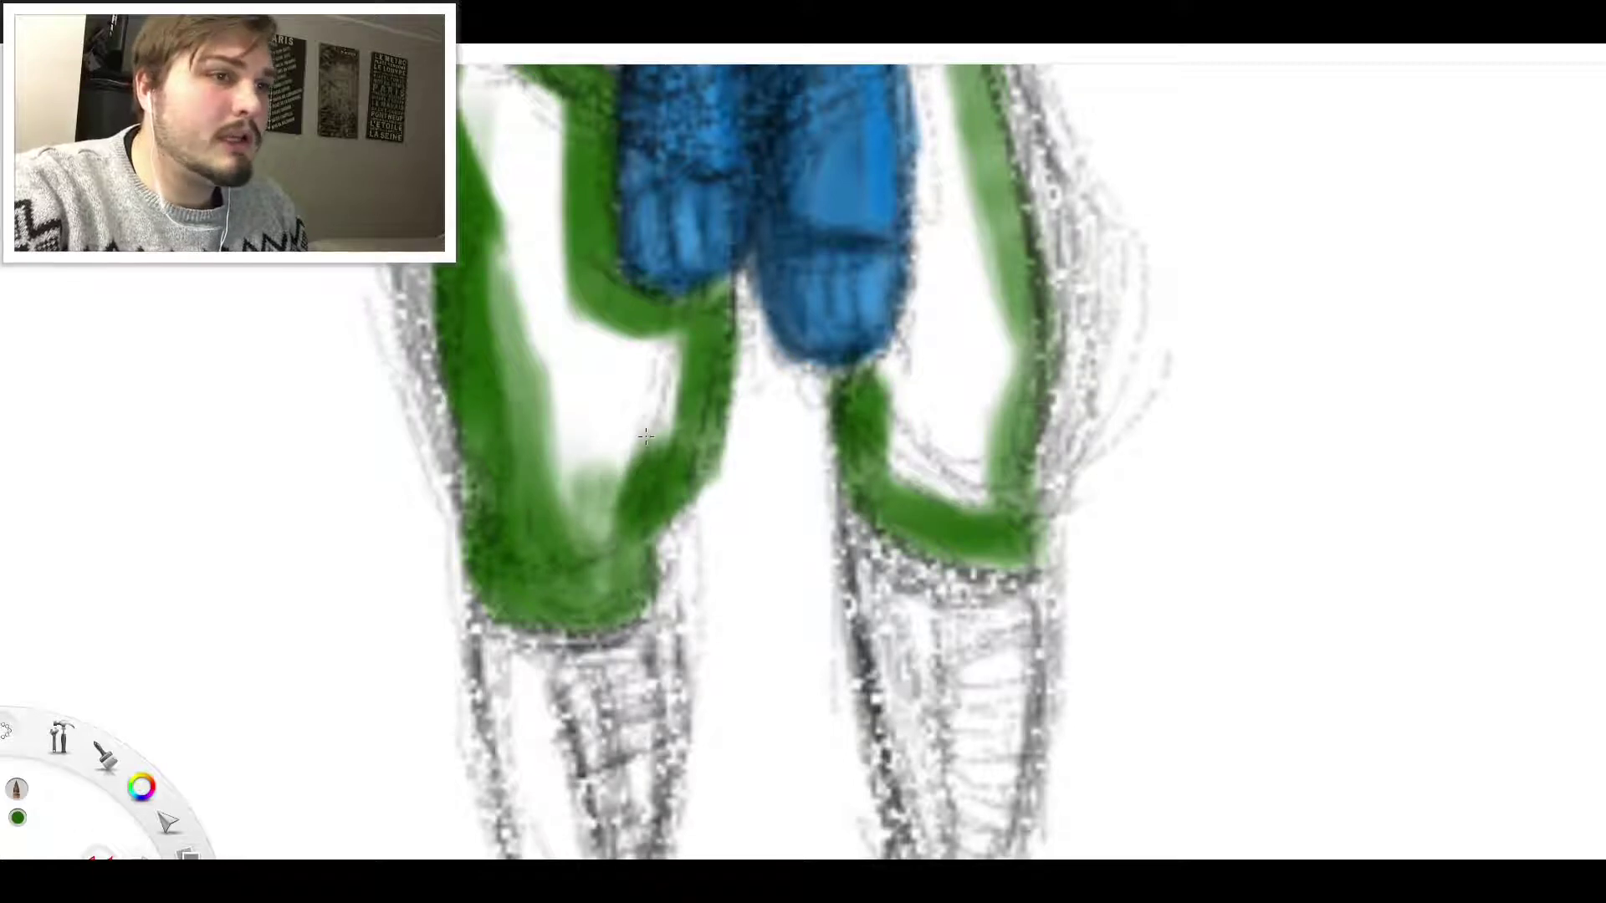
pyautogui.moveTo(646, 436)
pyautogui.mouseDown()
pyautogui.moveTo(598, 607)
pyautogui.moveTo(660, 393)
pyautogui.moveTo(657, 343)
pyautogui.moveTo(640, 343)
pyautogui.moveTo(673, 334)
pyautogui.mouseUp()
pyautogui.moveTo(646, 436)
pyautogui.mouseDown()
pyautogui.moveTo(654, 309)
pyautogui.moveTo(592, 296)
pyautogui.moveTo(622, 333)
pyautogui.moveTo(596, 321)
pyautogui.moveTo(593, 386)
pyautogui.moveTo(613, 430)
pyautogui.mouseUp()
pyautogui.moveTo(519, 284); pyautogui.dragTo(552, 477)
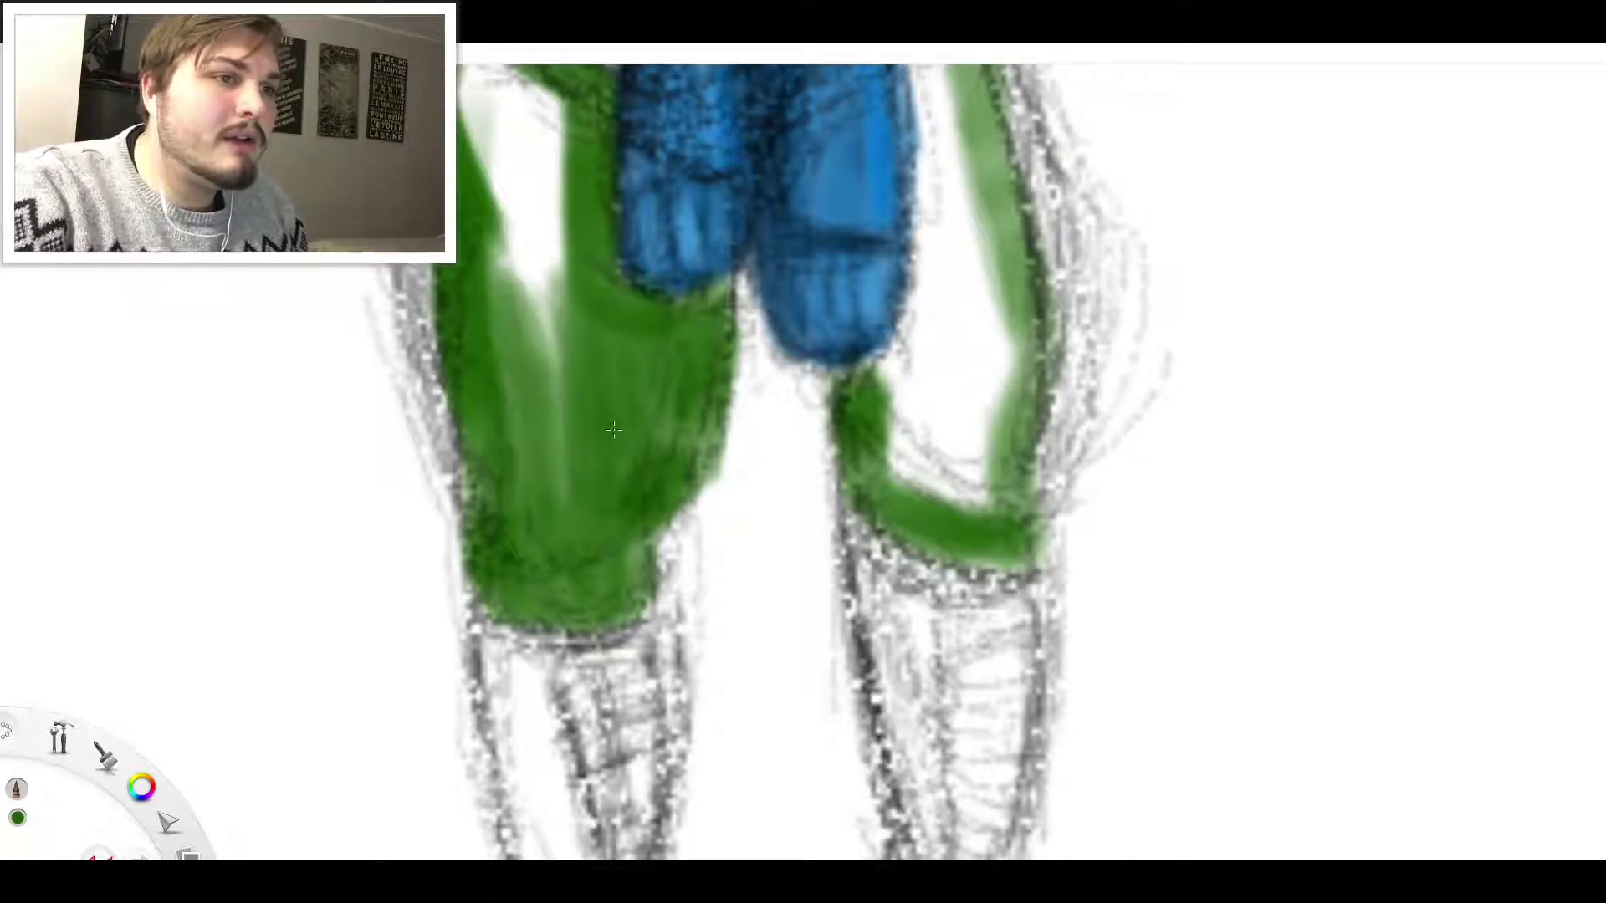
pyautogui.scroll(-5, 614, 326)
pyautogui.scroll(4, 559, 241)
pyautogui.moveTo(585, 368)
pyautogui.mouseDown()
pyautogui.moveTo(564, 241)
pyautogui.moveTo(577, 368)
pyautogui.moveTo(586, 217)
pyautogui.moveTo(589, 485)
pyautogui.moveTo(609, 387)
pyautogui.moveTo(632, 544)
pyautogui.moveTo(607, 301)
pyautogui.moveTo(636, 377)
pyautogui.moveTo(578, 209)
pyautogui.moveTo(640, 393)
pyautogui.moveTo(649, 247)
pyautogui.mouseUp()
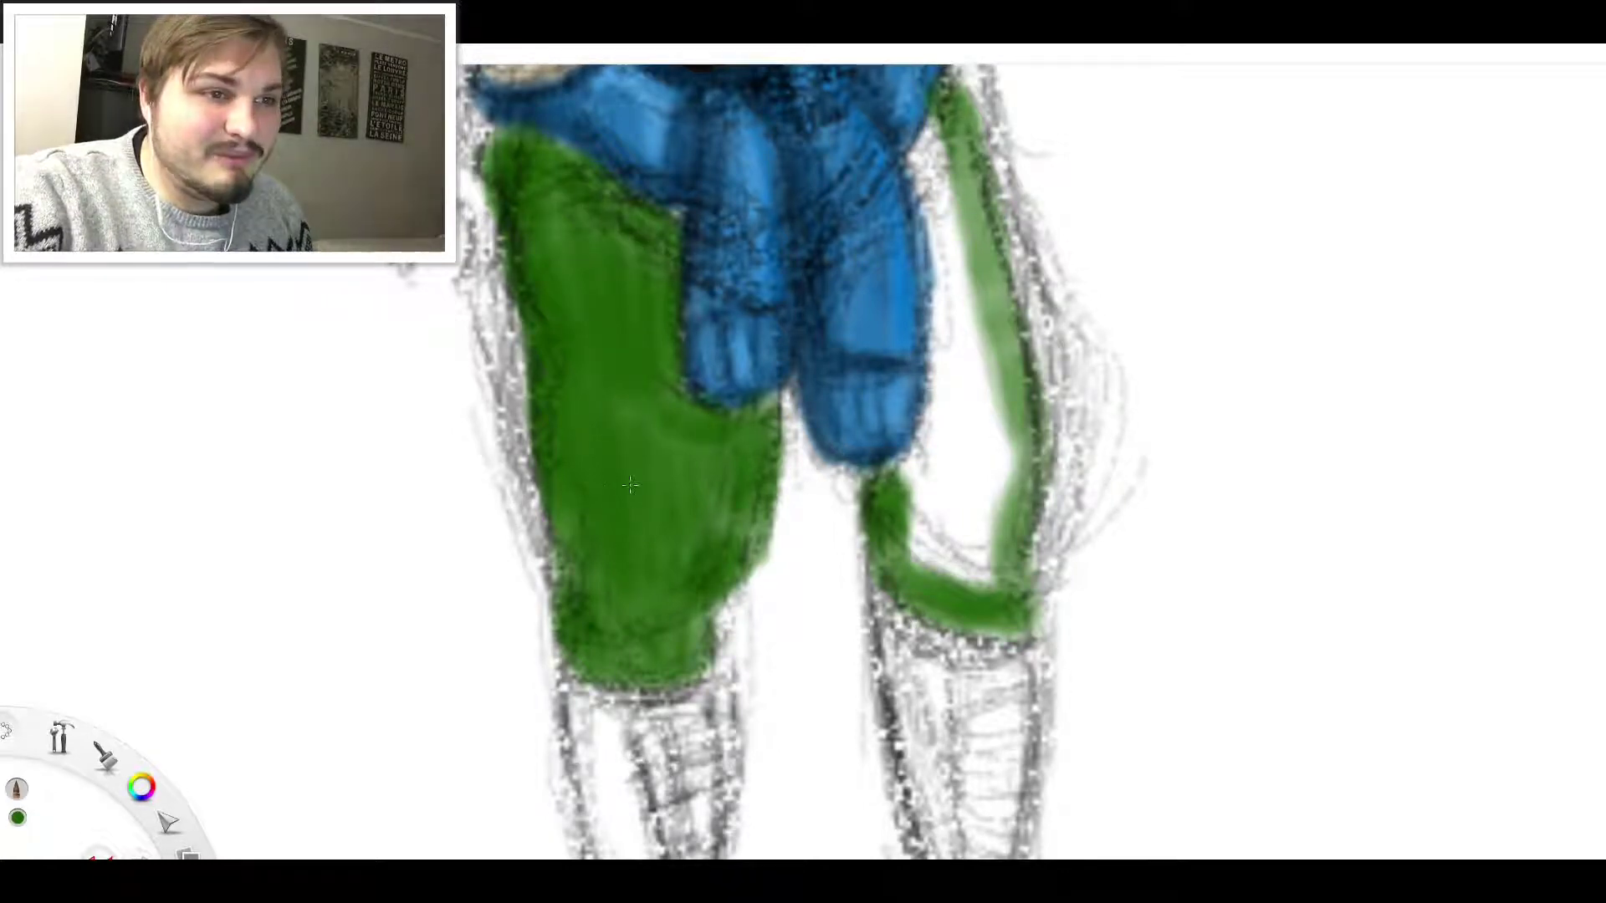
# Fill the other trouser leg with the same dark green, from the hip down to the knee hem
pyautogui.moveTo(954, 490)
pyautogui.mouseDown()
pyautogui.moveTo(920, 476)
pyautogui.moveTo(946, 334)
pyautogui.moveTo(954, 379)
pyautogui.moveTo(920, 569)
pyautogui.moveTo(974, 469)
pyautogui.moveTo(966, 544)
pyautogui.moveTo(970, 451)
pyautogui.moveTo(985, 577)
pyautogui.moveTo(992, 368)
pyautogui.moveTo(1005, 513)
pyautogui.moveTo(966, 259)
pyautogui.moveTo(981, 283)
pyautogui.moveTo(981, 402)
pyautogui.moveTo(937, 259)
pyautogui.moveTo(956, 227)
pyautogui.moveTo(920, 184)
pyautogui.moveTo(929, 146)
pyautogui.moveTo(952, 167)
pyautogui.moveTo(954, 129)
pyautogui.moveTo(951, 182)
pyautogui.mouseUp()
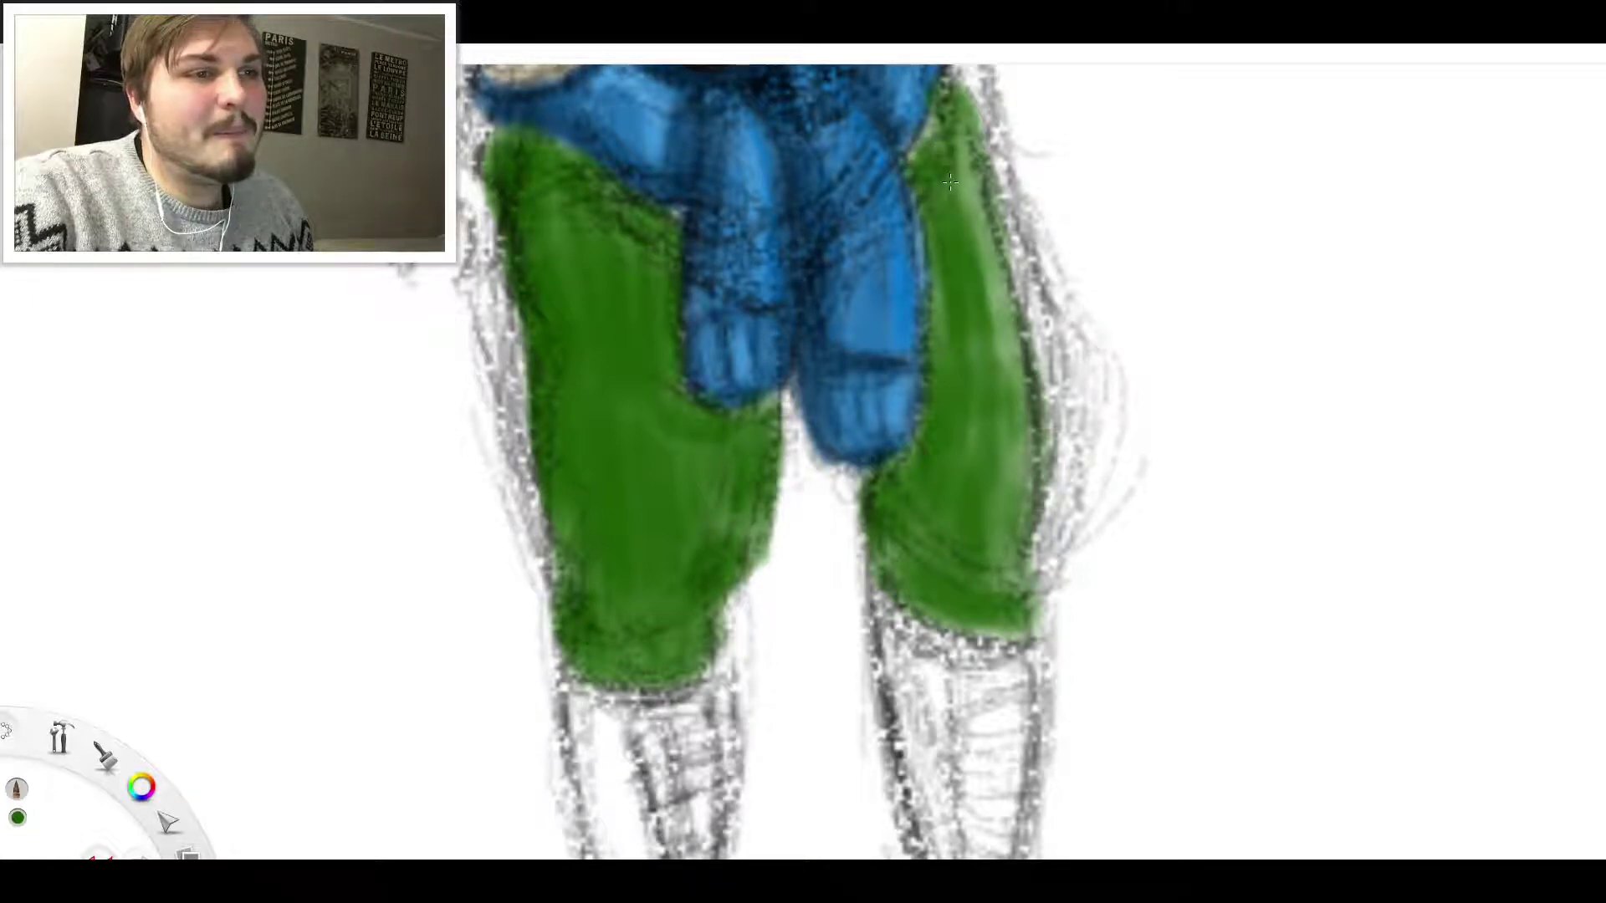
pyautogui.moveTo(975, 330)
pyautogui.mouseDown()
pyautogui.moveTo(991, 427)
pyautogui.moveTo(1008, 435)
pyautogui.moveTo(987, 372)
pyautogui.mouseUp()
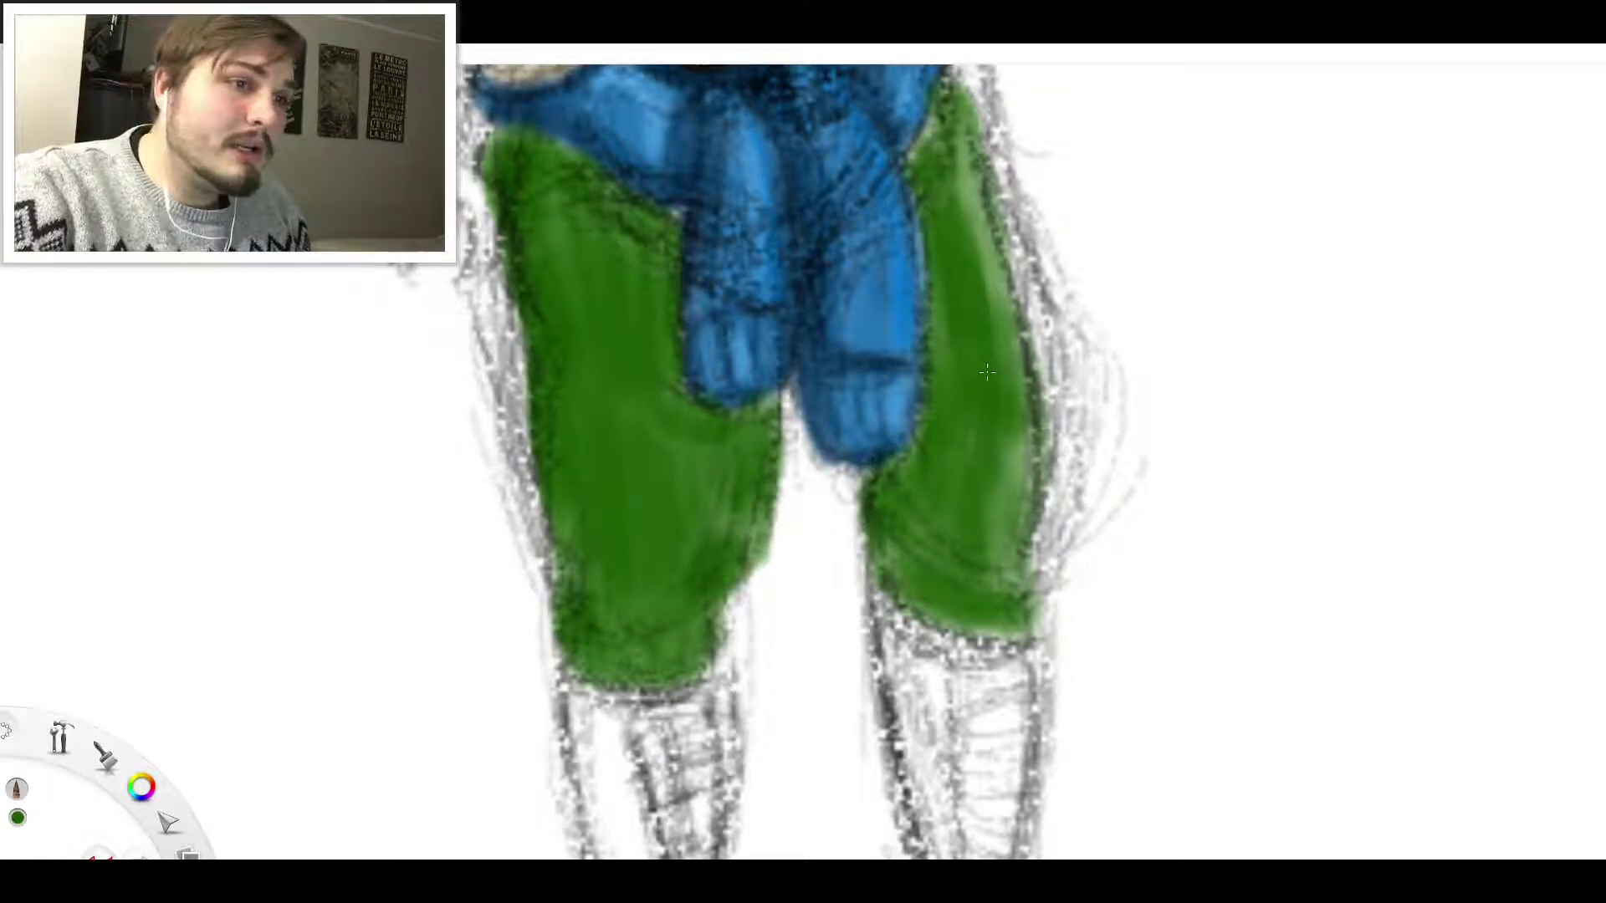
pyautogui.scroll(-4, 955, 402)
pyautogui.scroll(3, 741, 358)
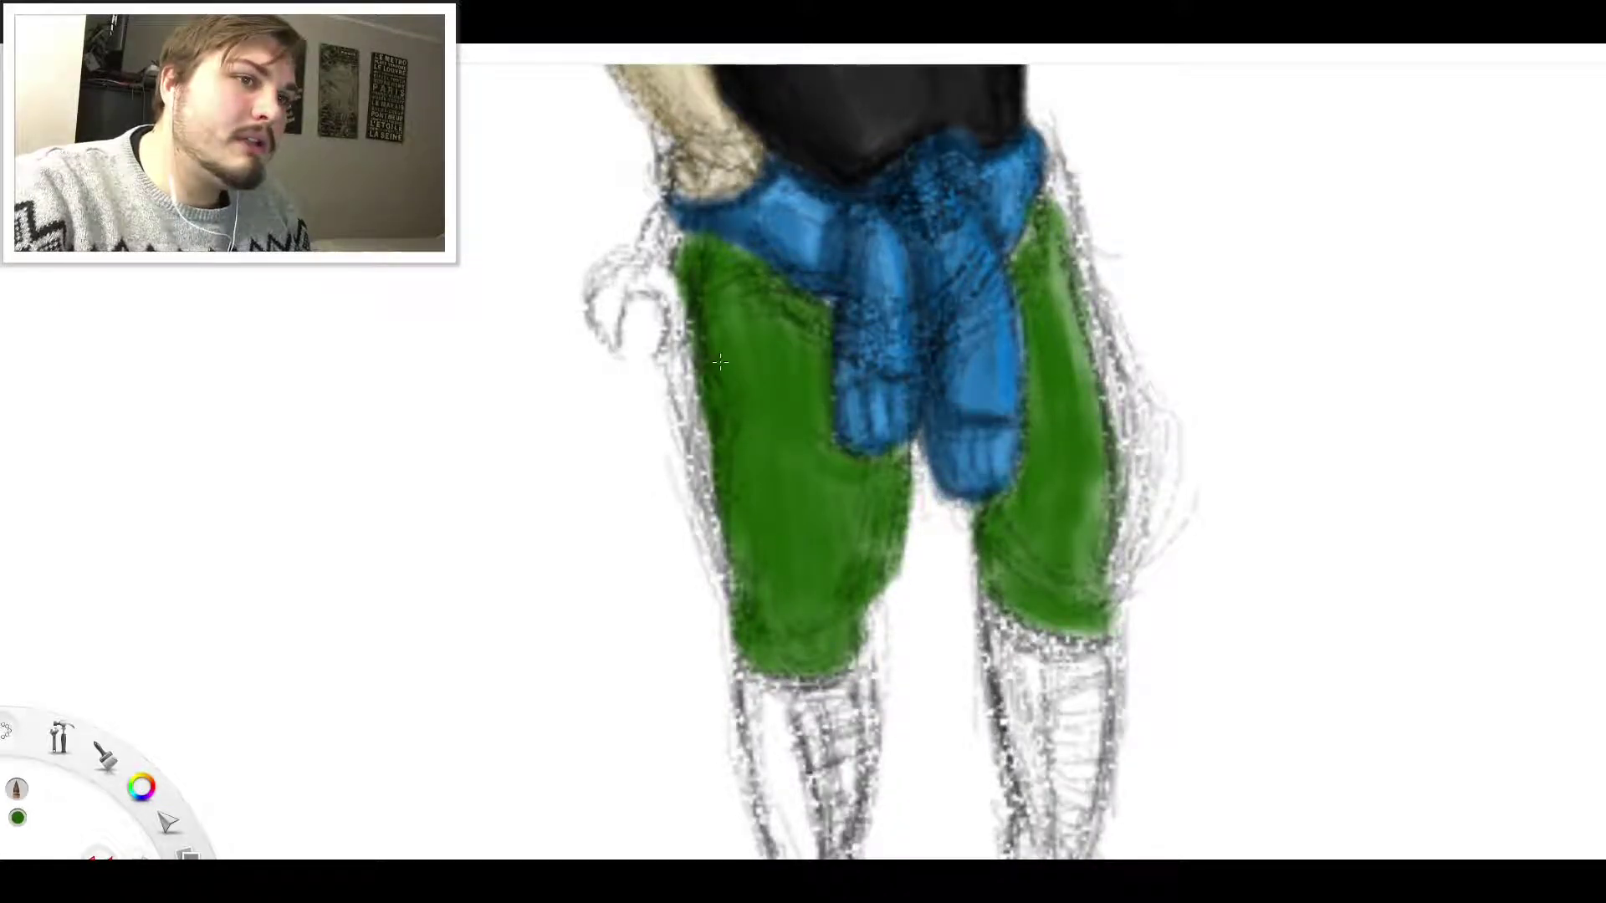
# Paint a yellowish-green highlight down the trouser leg below the resting hand and check it with the pencil sketch hidden and shown
pyautogui.scroll(-5, 831, 333)
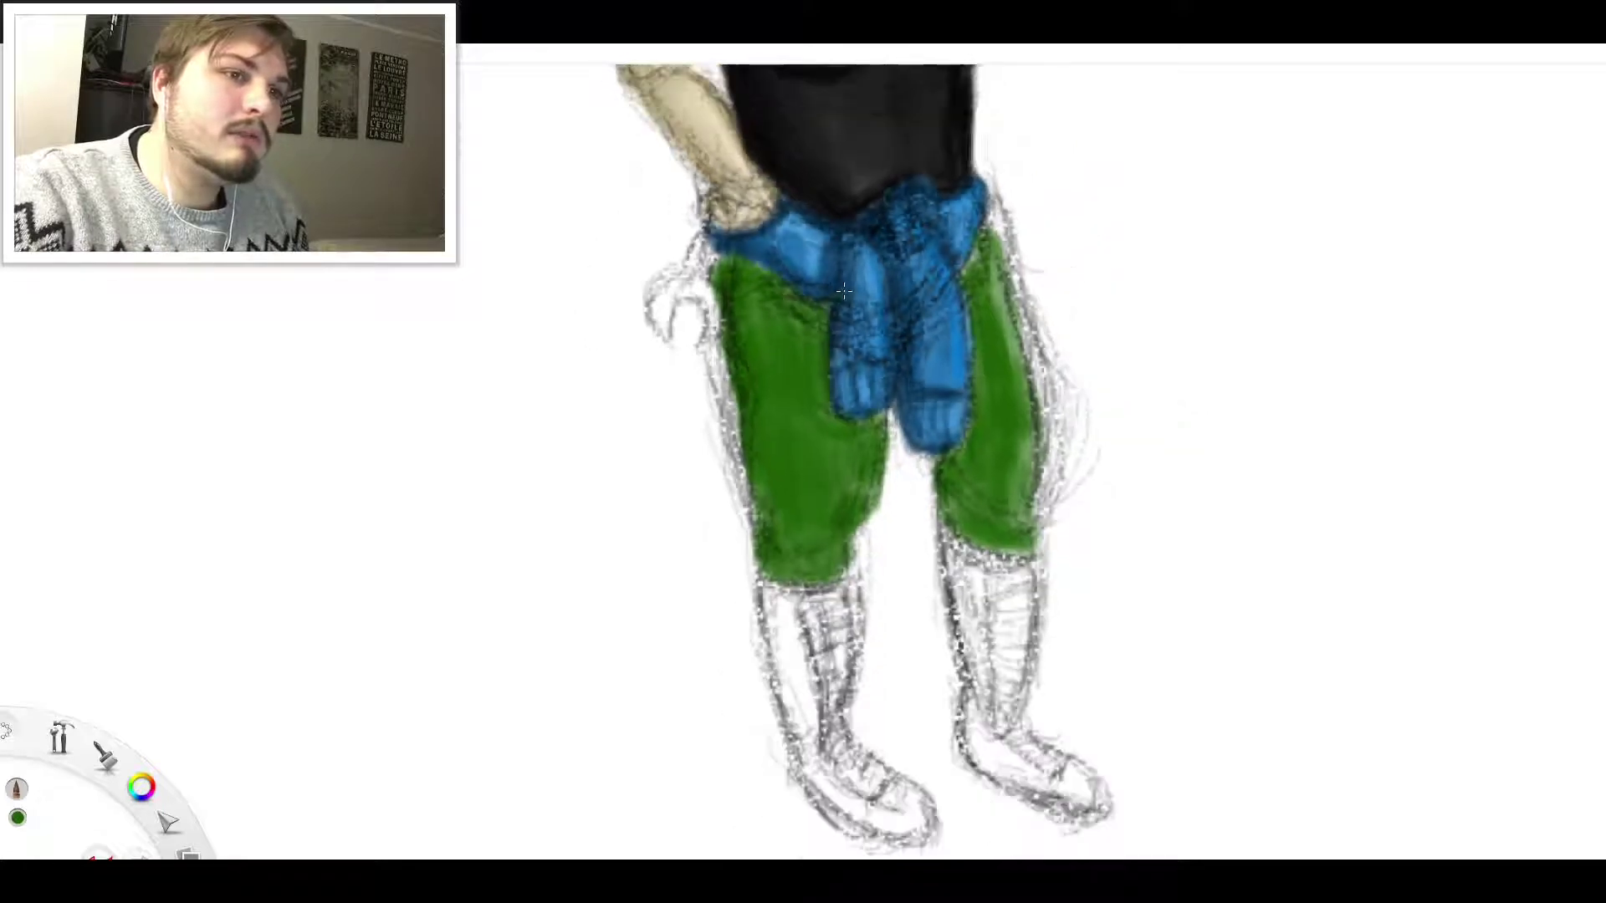
pyautogui.scroll(6, 858, 172)
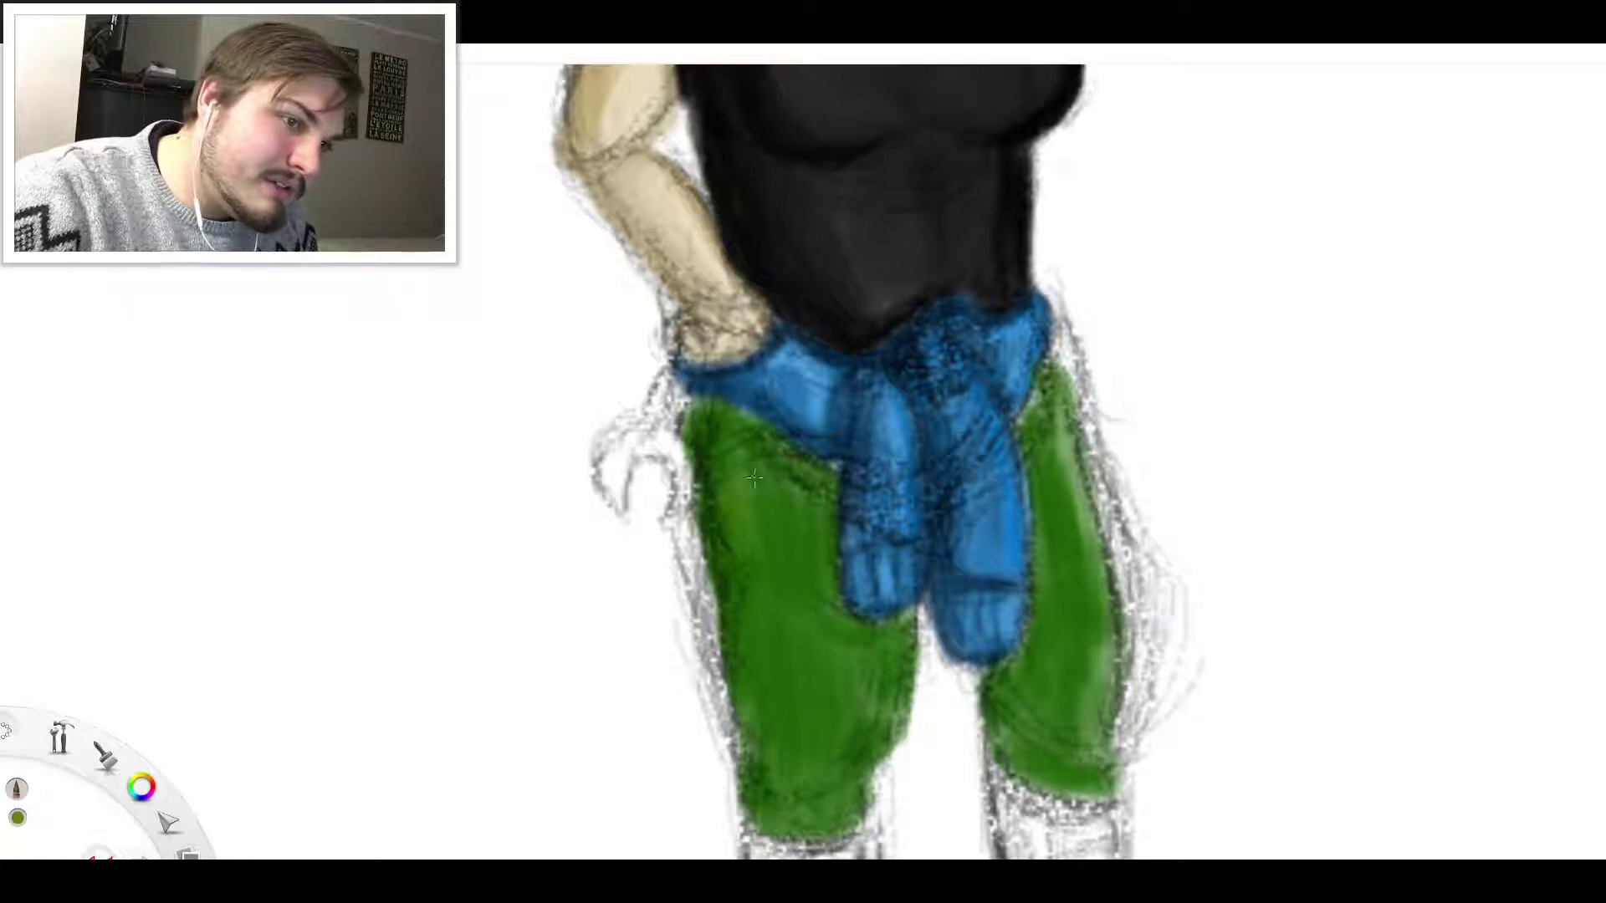
pyautogui.moveTo(773, 541); pyautogui.dragTo(773, 632)
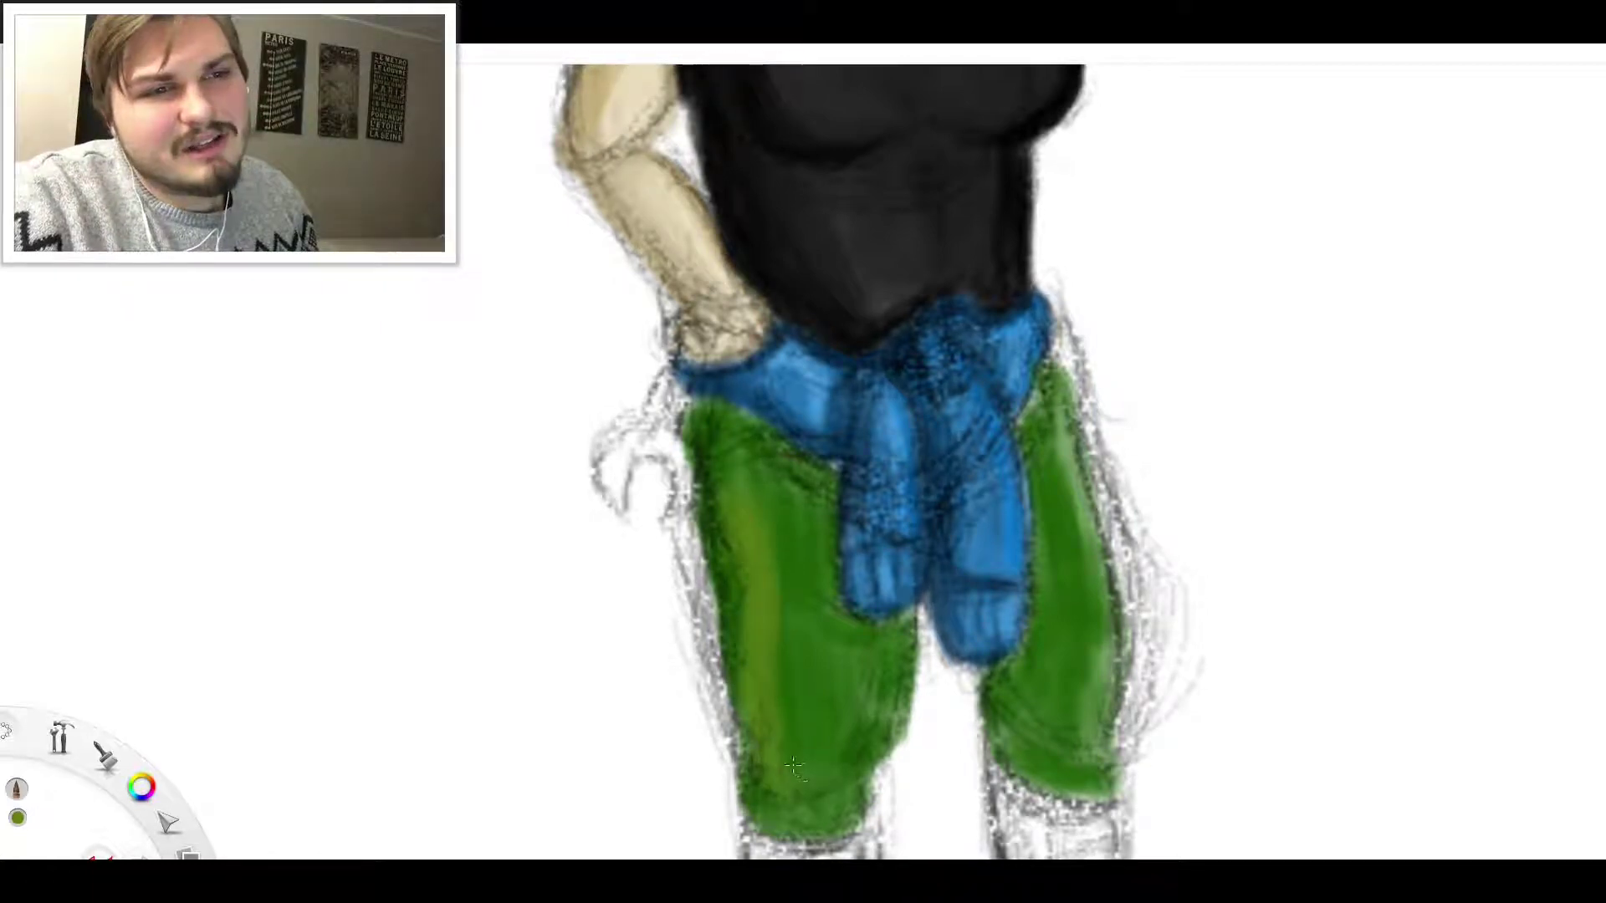
pyautogui.scroll(-5, 877, 612)
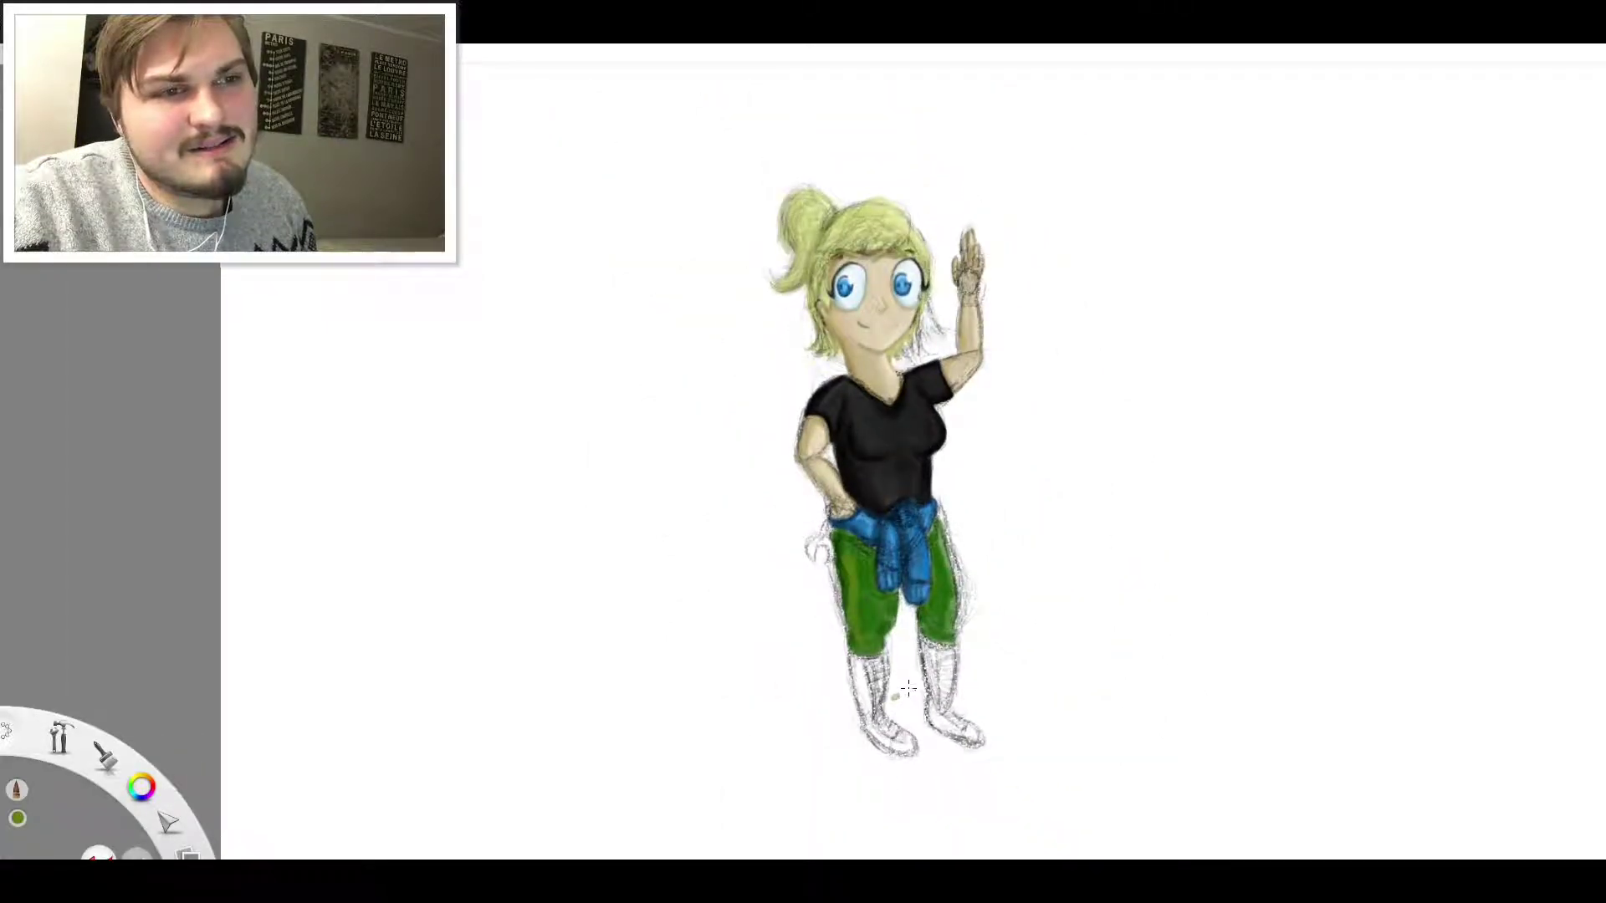
pyautogui.click(1409, 379)
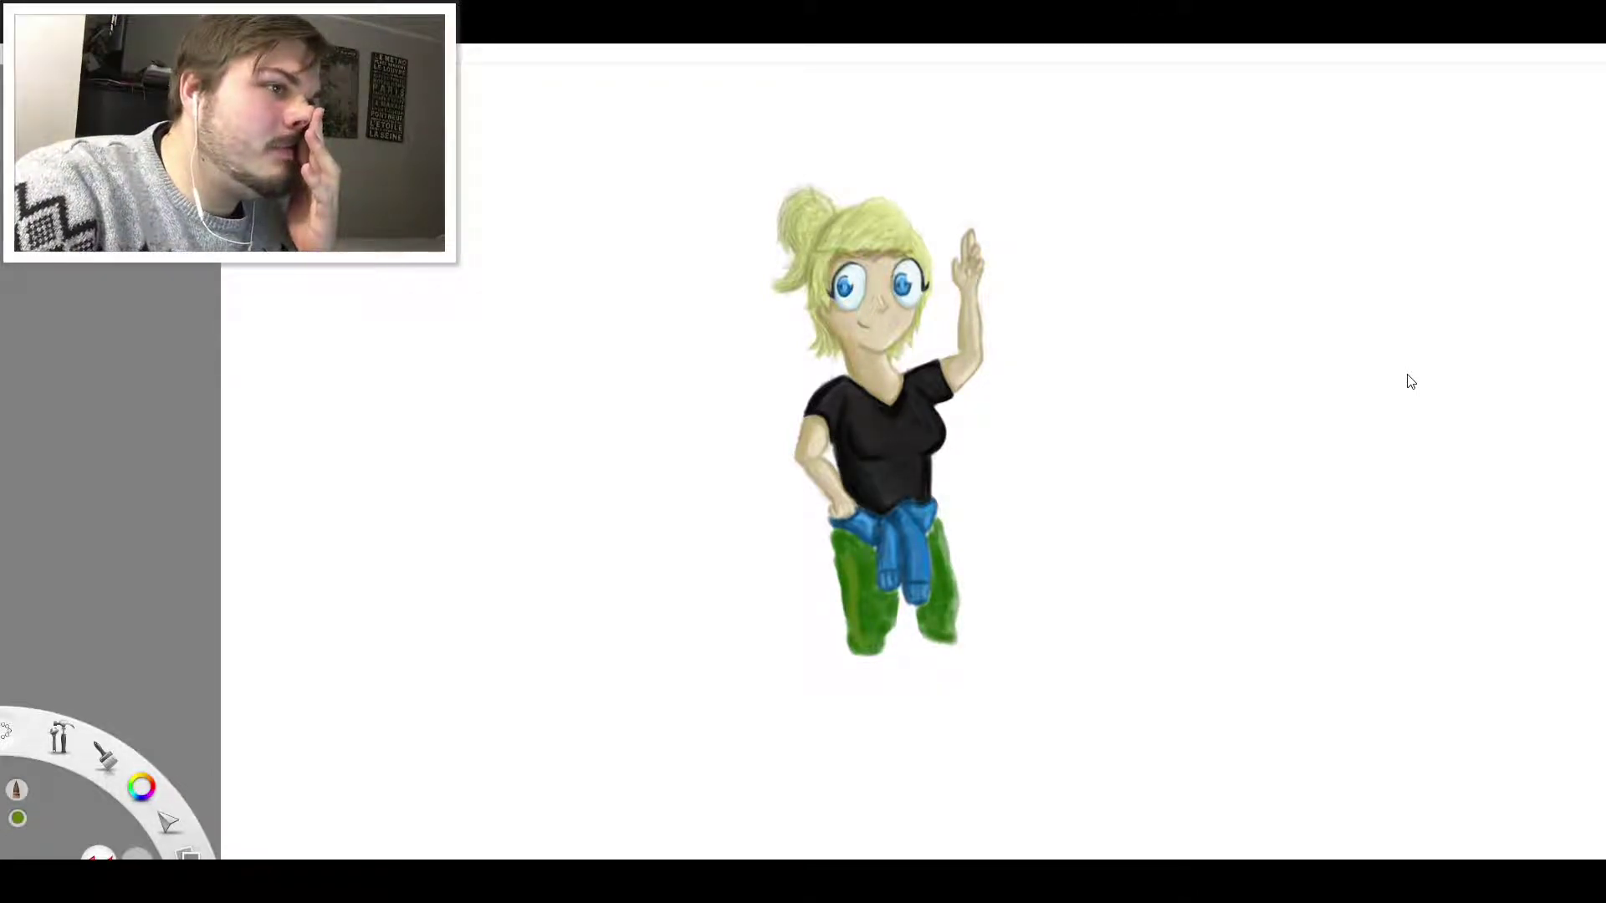
pyautogui.click(1410, 380)
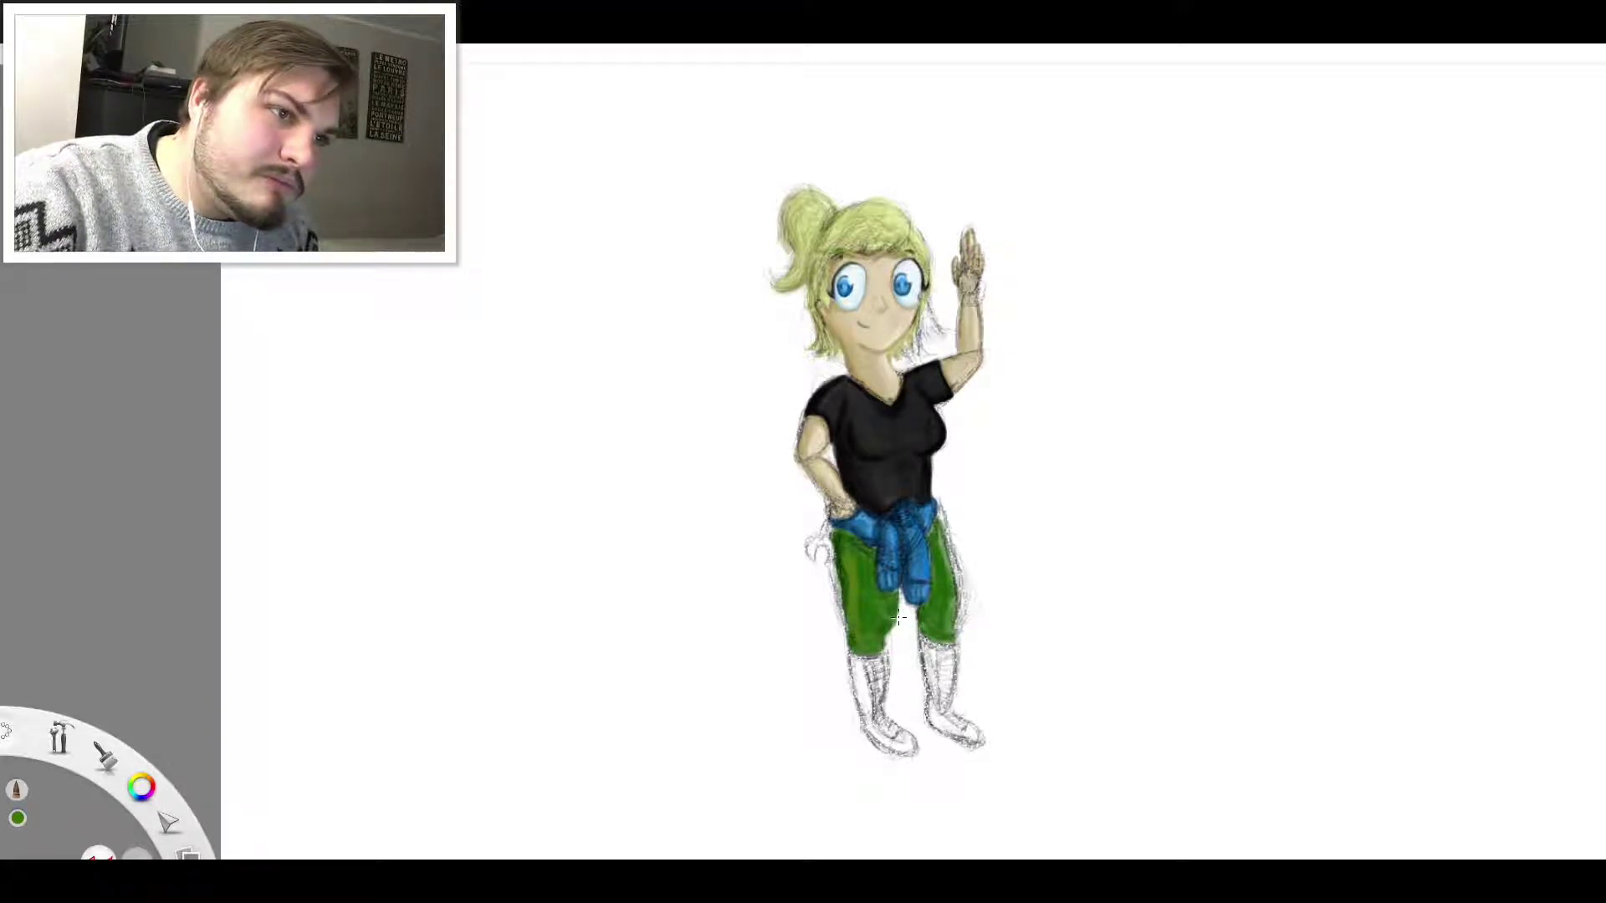
# Repaint the trouser leg below the resting hand in a brighter green, keeping the dark green along its edges
pyautogui.scroll(-1, 898, 617)
pyautogui.scroll(9, 899, 617)
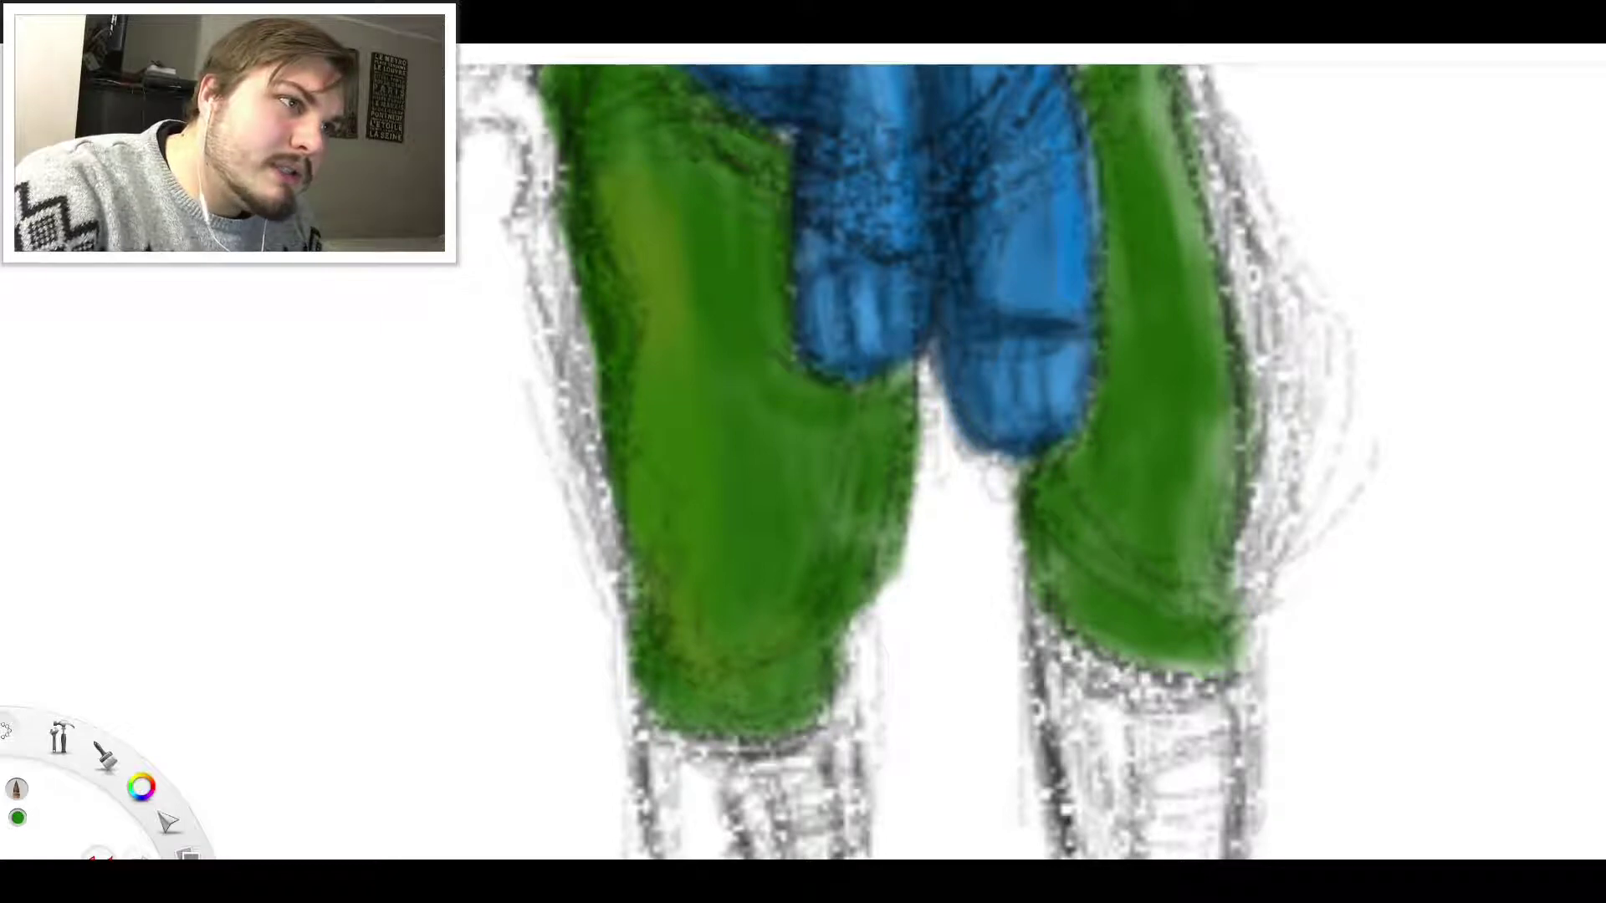
pyautogui.press('alt')
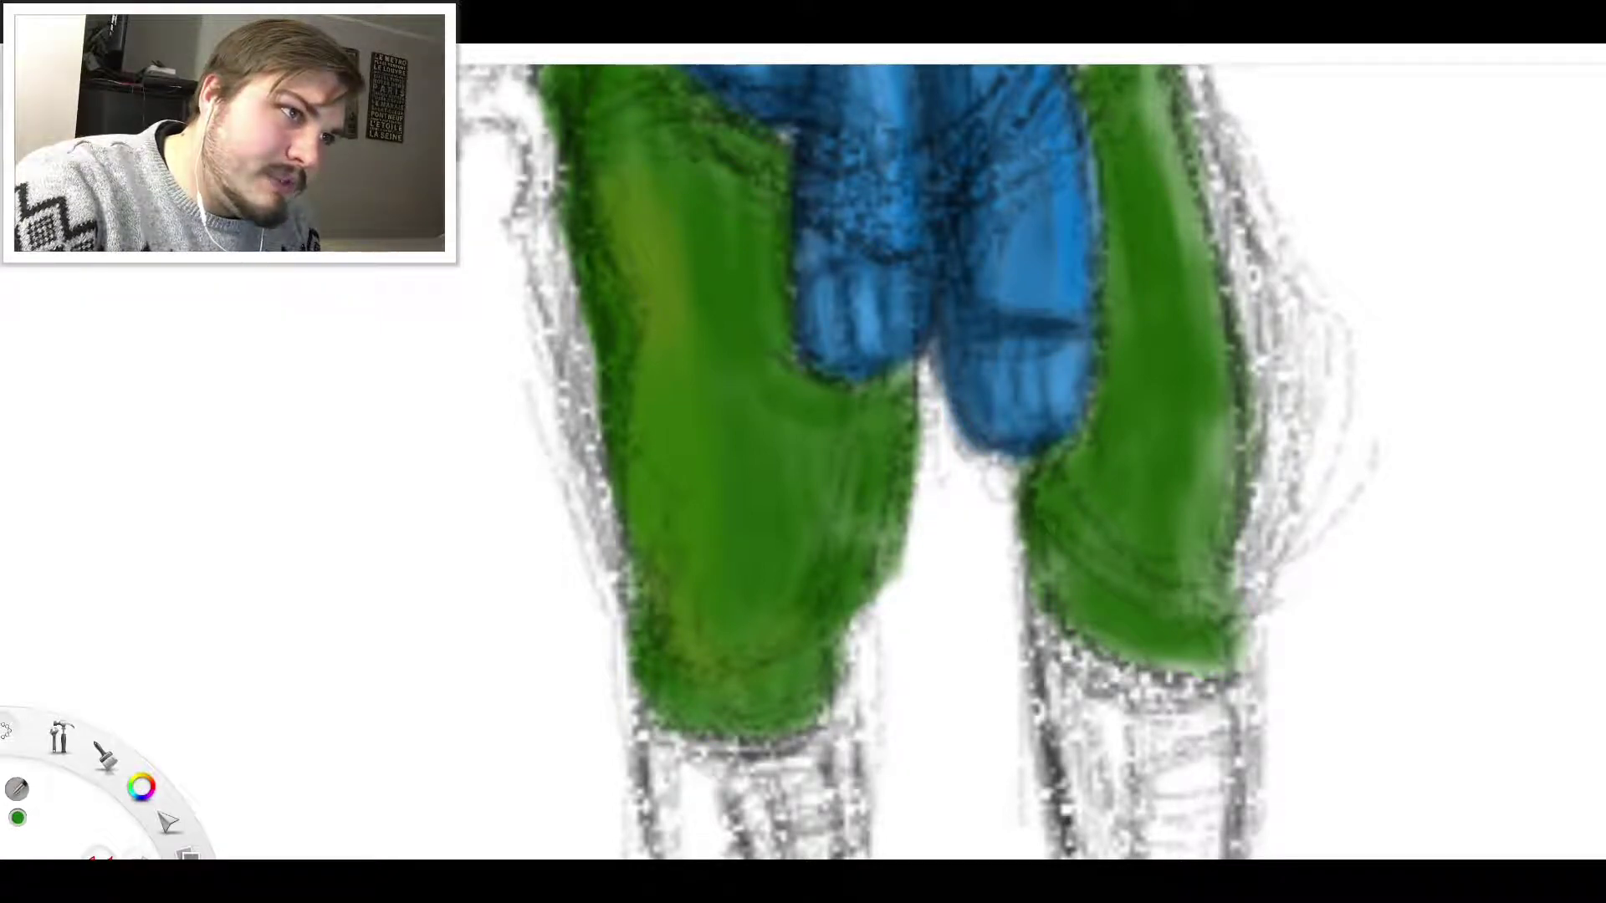
pyautogui.click(728, 283)
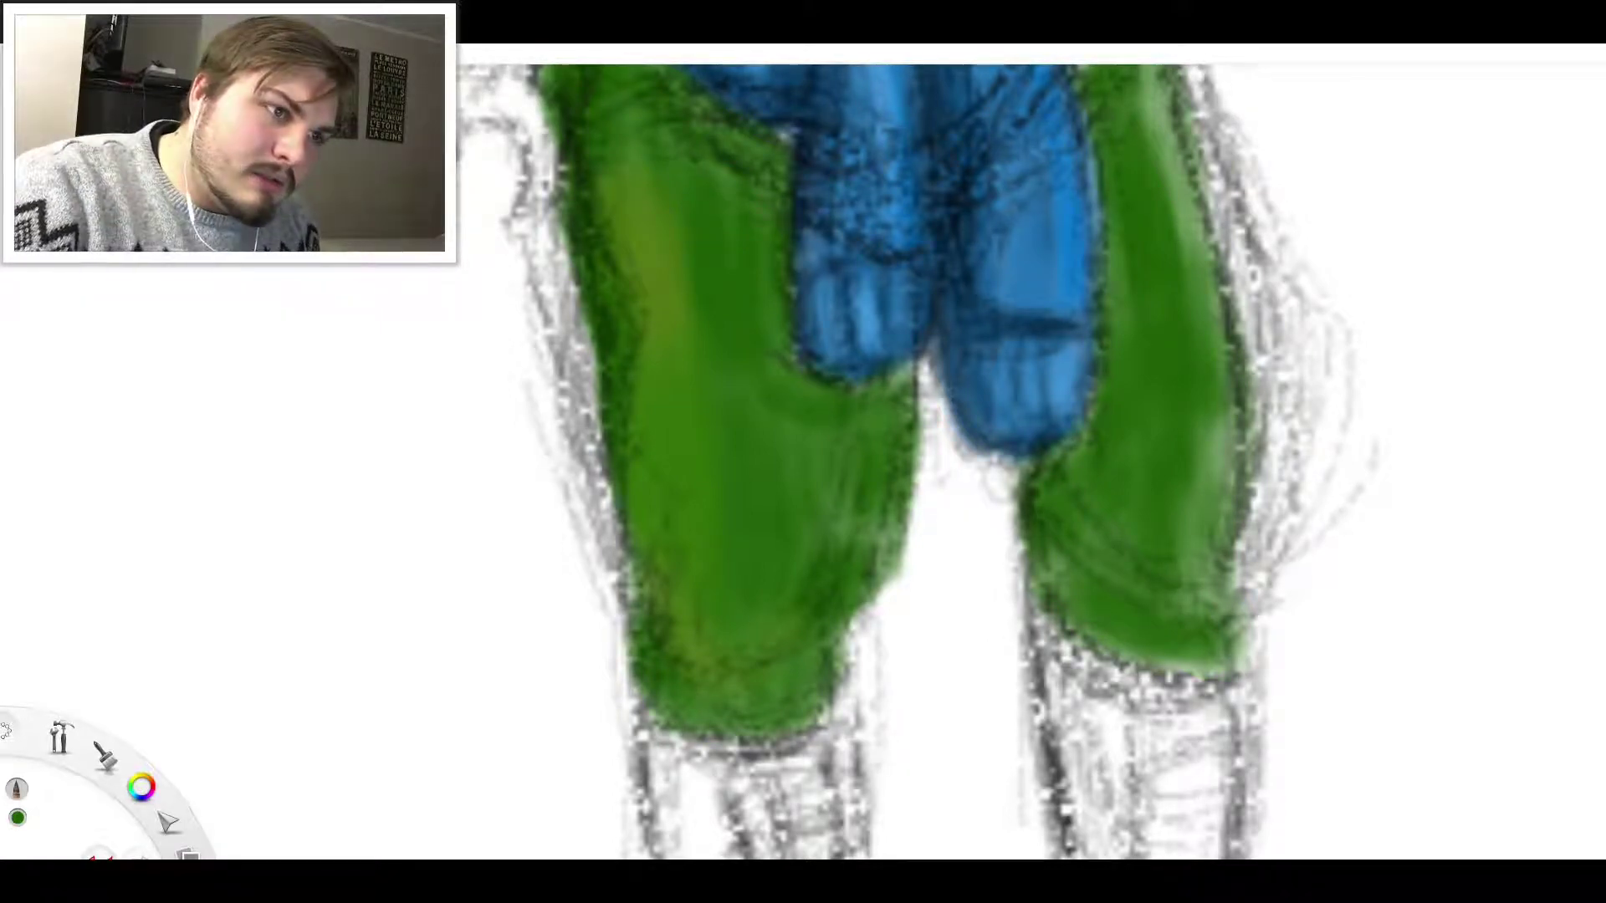
pyautogui.click(790, 500)
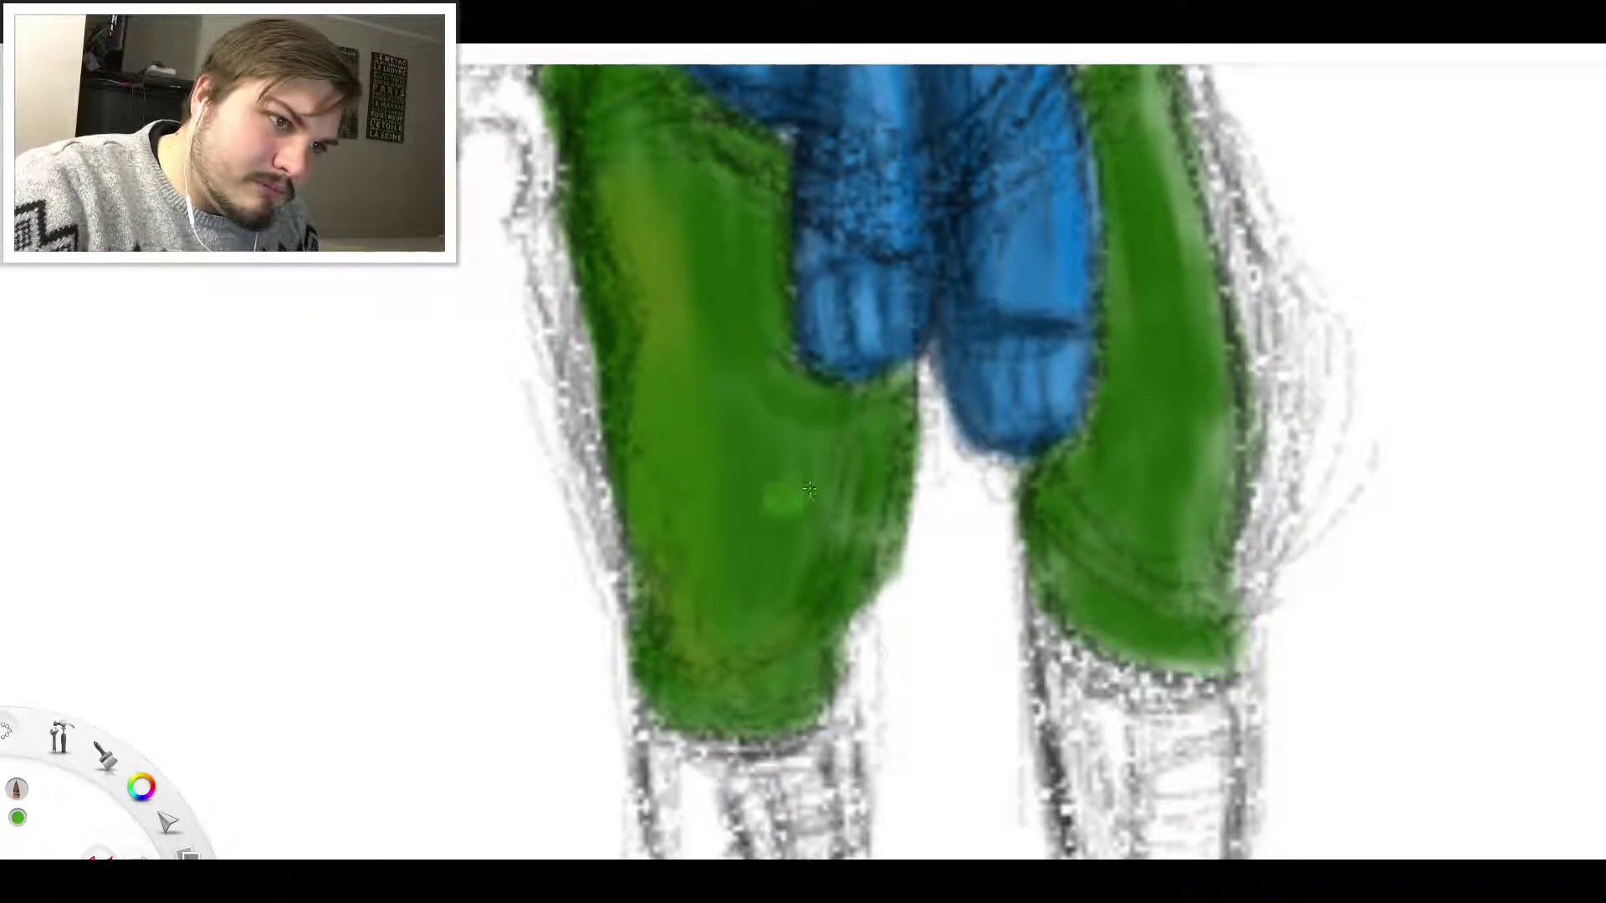
pyautogui.hotkey('ctrl', 'z')
pyautogui.moveTo(728, 456)
pyautogui.mouseDown()
pyautogui.moveTo(699, 535)
pyautogui.moveTo(675, 465)
pyautogui.moveTo(703, 607)
pyautogui.moveTo(682, 665)
pyautogui.moveTo(715, 698)
pyautogui.moveTo(731, 524)
pyautogui.moveTo(794, 644)
pyautogui.moveTo(862, 439)
pyautogui.moveTo(824, 414)
pyautogui.moveTo(757, 569)
pyautogui.moveTo(719, 380)
pyautogui.moveTo(665, 385)
pyautogui.moveTo(682, 288)
pyautogui.moveTo(727, 393)
pyautogui.moveTo(758, 400)
pyautogui.mouseUp()
pyautogui.moveTo(741, 482)
pyautogui.mouseDown()
pyautogui.moveTo(740, 334)
pyautogui.moveTo(786, 401)
pyautogui.moveTo(720, 243)
pyautogui.moveTo(745, 440)
pyautogui.mouseUp()
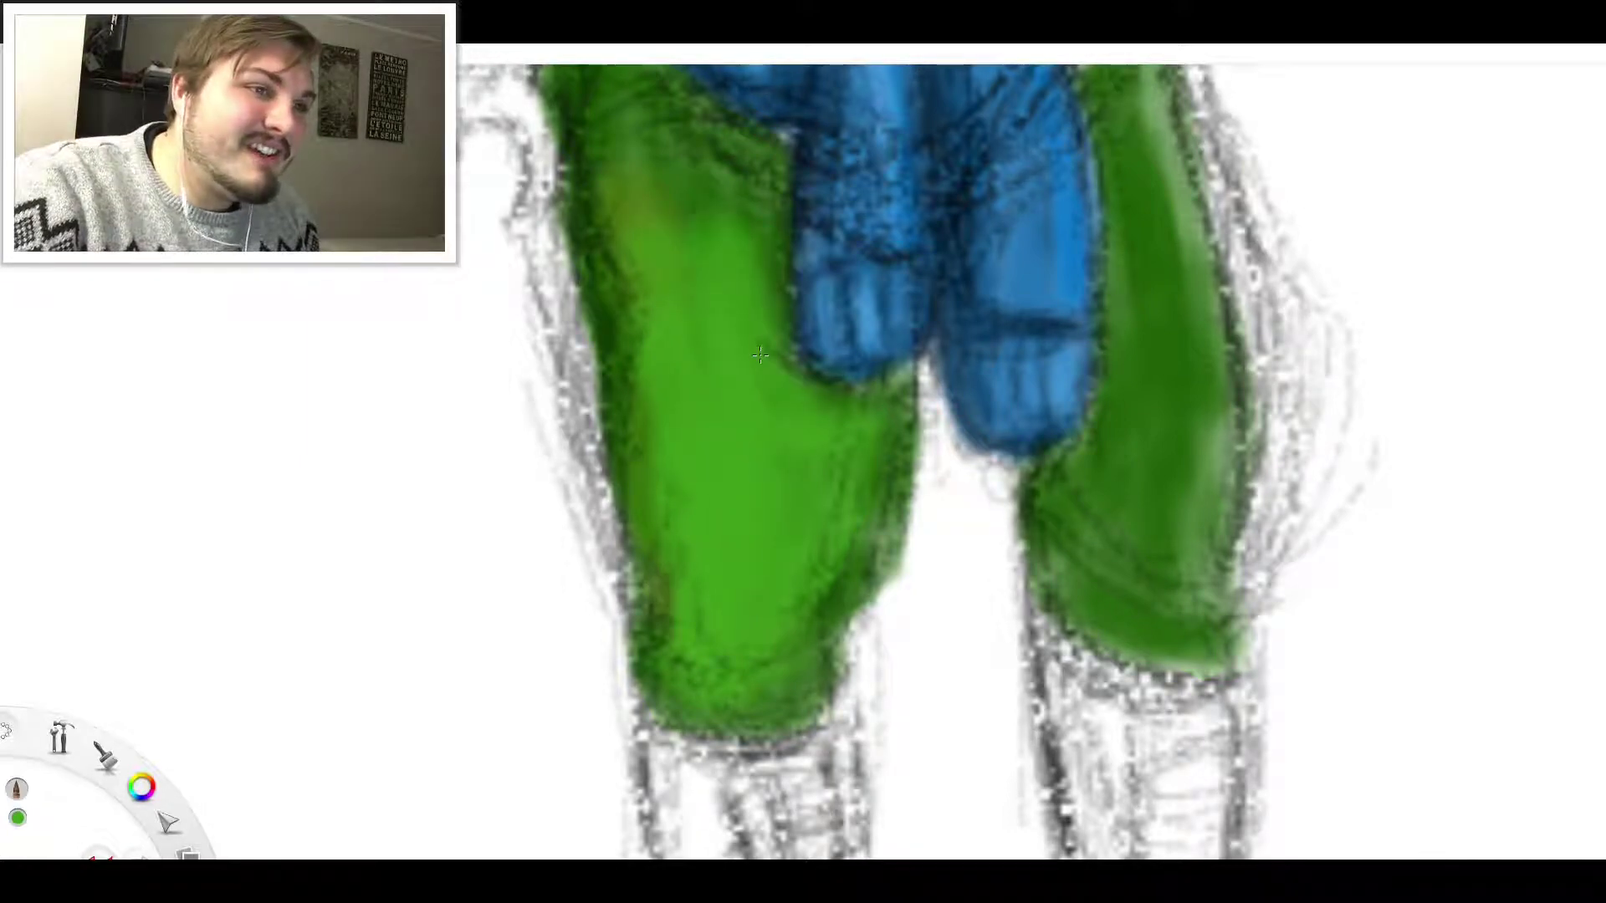
pyautogui.scroll(-5, 758, 316)
pyautogui.scroll(5, 749, 343)
pyautogui.moveTo(743, 357)
pyautogui.mouseDown()
pyautogui.moveTo(766, 351)
pyautogui.moveTo(711, 376)
pyautogui.moveTo(669, 326)
pyautogui.moveTo(711, 322)
pyautogui.moveTo(669, 360)
pyautogui.moveTo(660, 285)
pyautogui.moveTo(674, 299)
pyautogui.mouseUp()
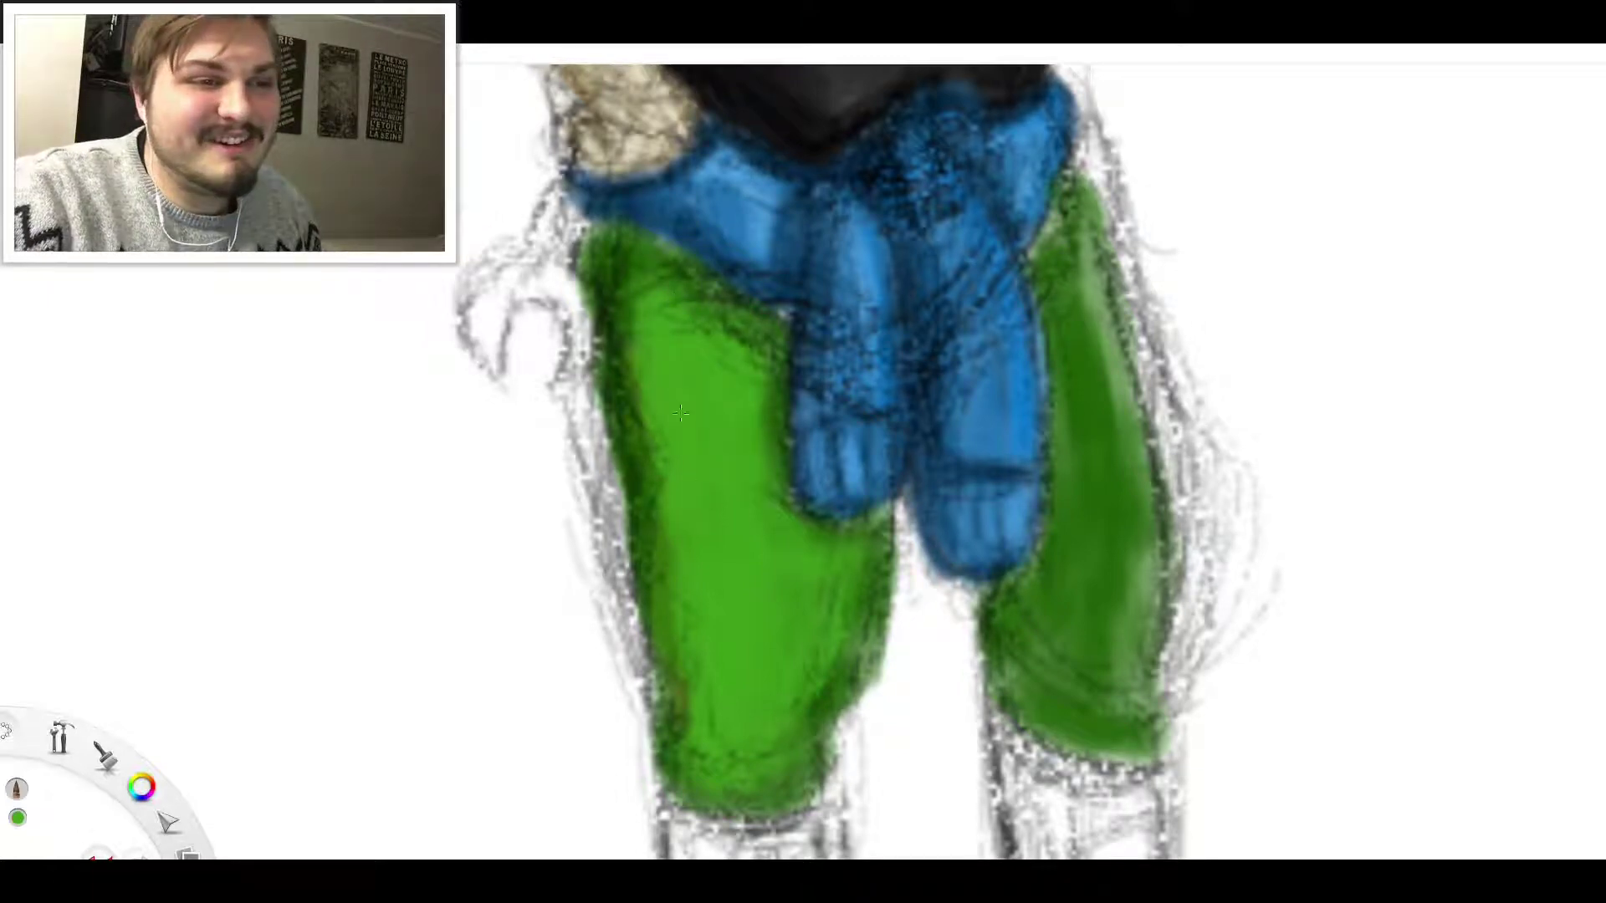
# Paint the same brighter green over the other trouser leg, from the knee hem up towards the hip
pyautogui.scroll(-5, 1104, 523)
pyautogui.scroll(8, 1146, 527)
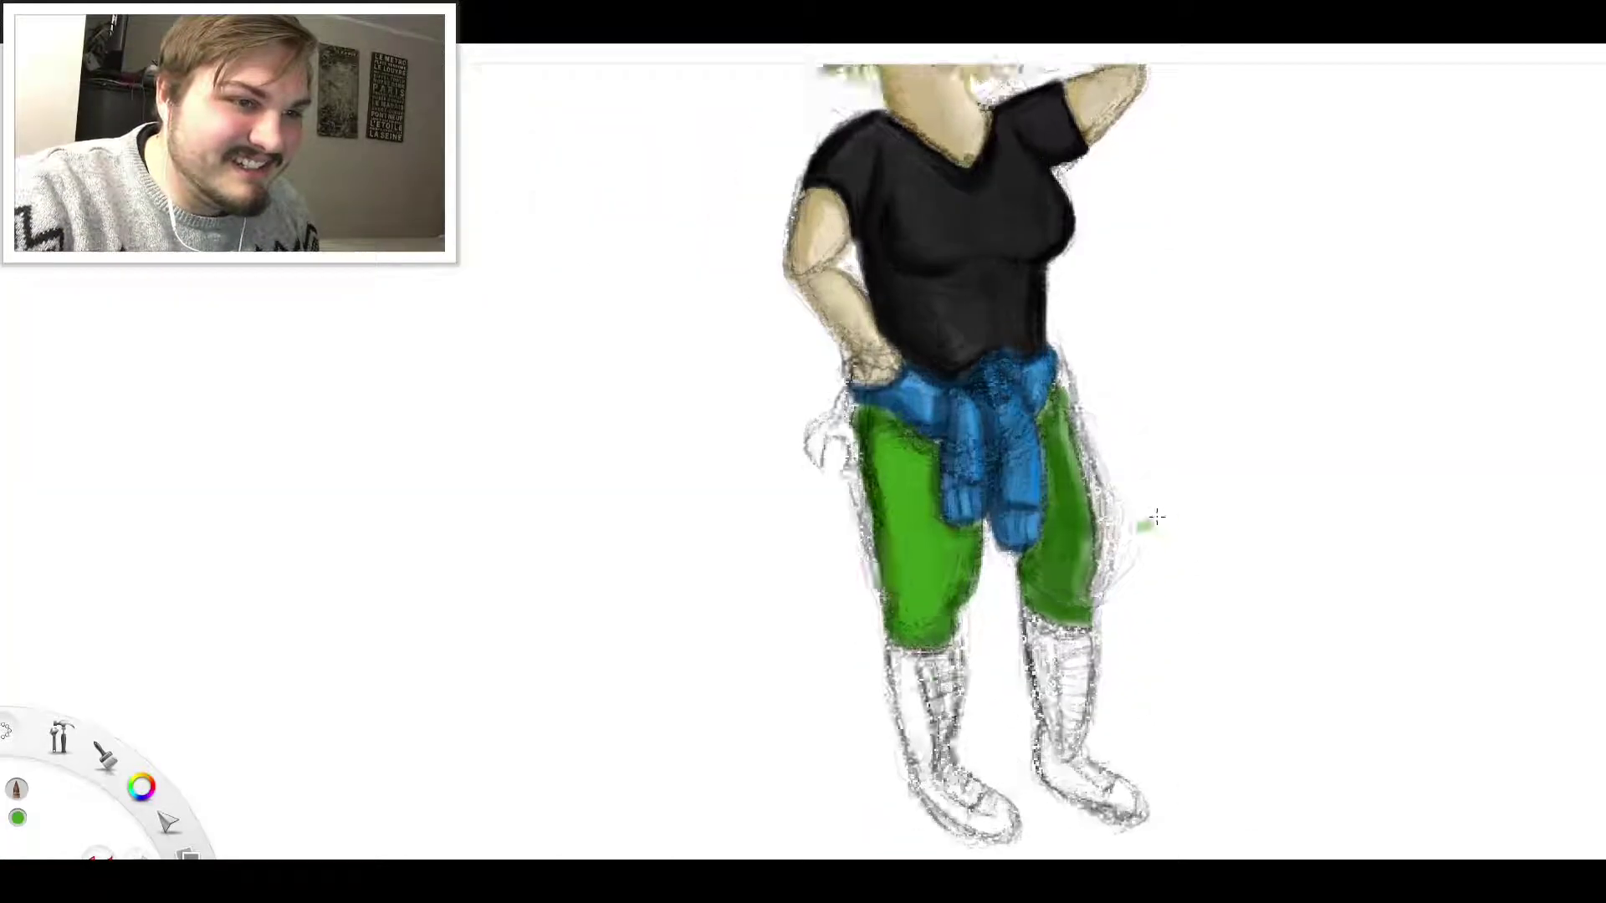
pyautogui.scroll(1, 1052, 552)
pyautogui.moveTo(829, 595)
pyautogui.mouseDown()
pyautogui.moveTo(799, 652)
pyautogui.moveTo(833, 615)
pyautogui.moveTo(874, 769)
pyautogui.moveTo(920, 803)
pyautogui.moveTo(912, 824)
pyautogui.moveTo(966, 707)
pyautogui.moveTo(962, 602)
pyautogui.moveTo(937, 519)
pyautogui.moveTo(883, 610)
pyautogui.moveTo(926, 641)
pyautogui.moveTo(857, 535)
pyautogui.moveTo(899, 490)
pyautogui.moveTo(870, 451)
pyautogui.moveTo(937, 377)
pyautogui.moveTo(1039, 308)
pyautogui.mouseUp()
pyautogui.scroll(-6, 1039, 308)
pyautogui.scroll(5, 1017, 280)
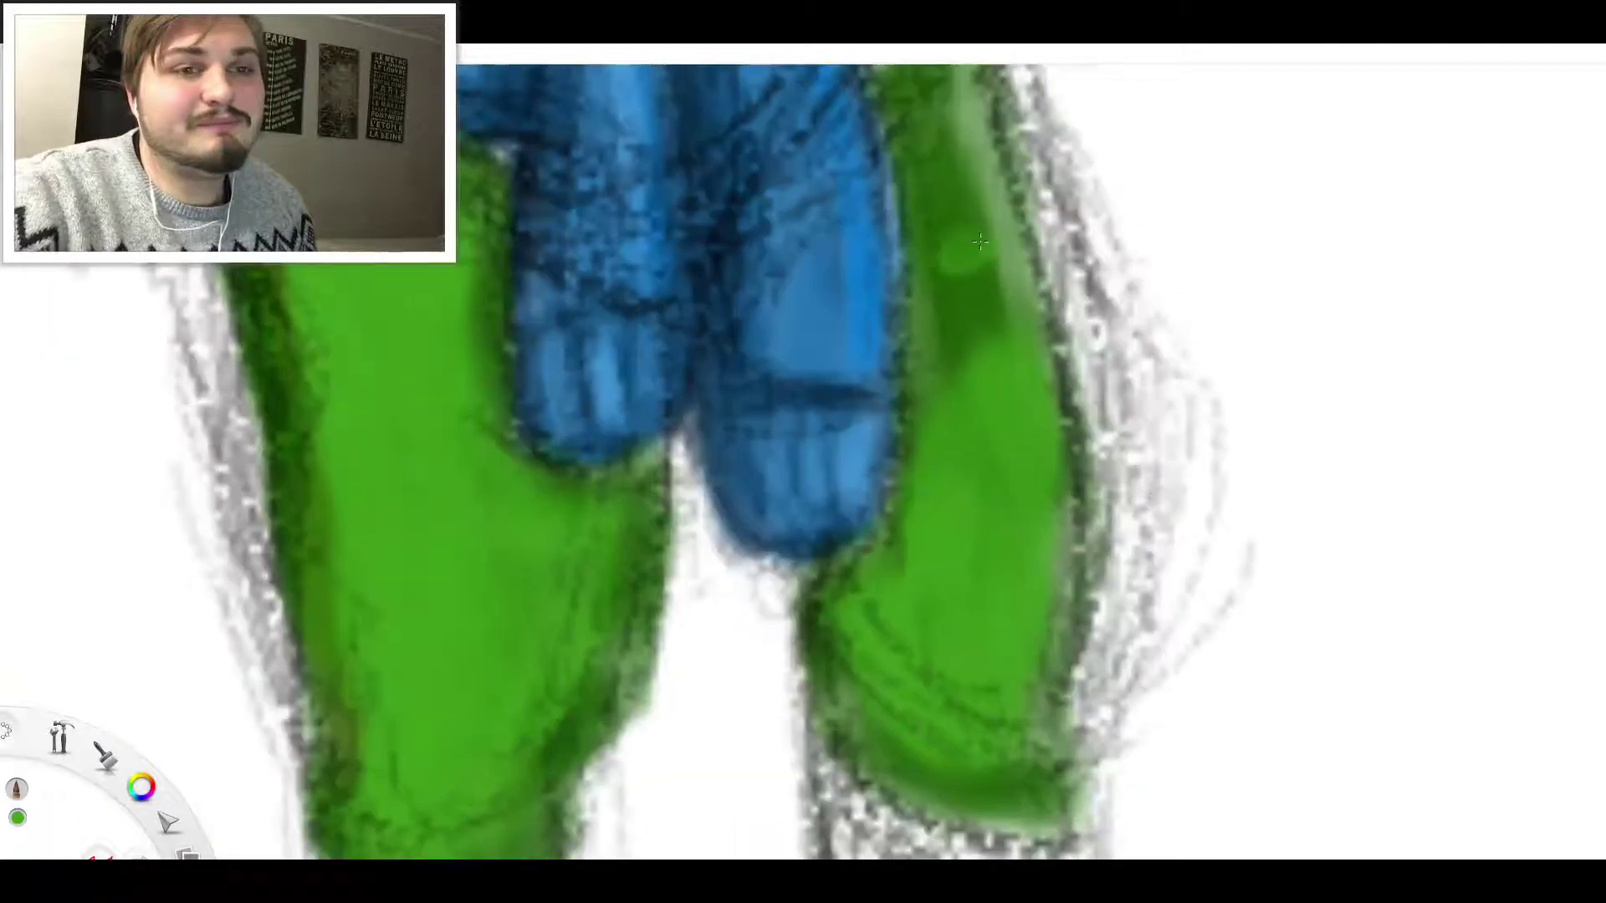
pyautogui.moveTo(967, 359); pyautogui.dragTo(983, 251)
# Hide the pencil sketch and check the brighter trousers against the whole figure
pyautogui.scroll(-8, 983, 252)
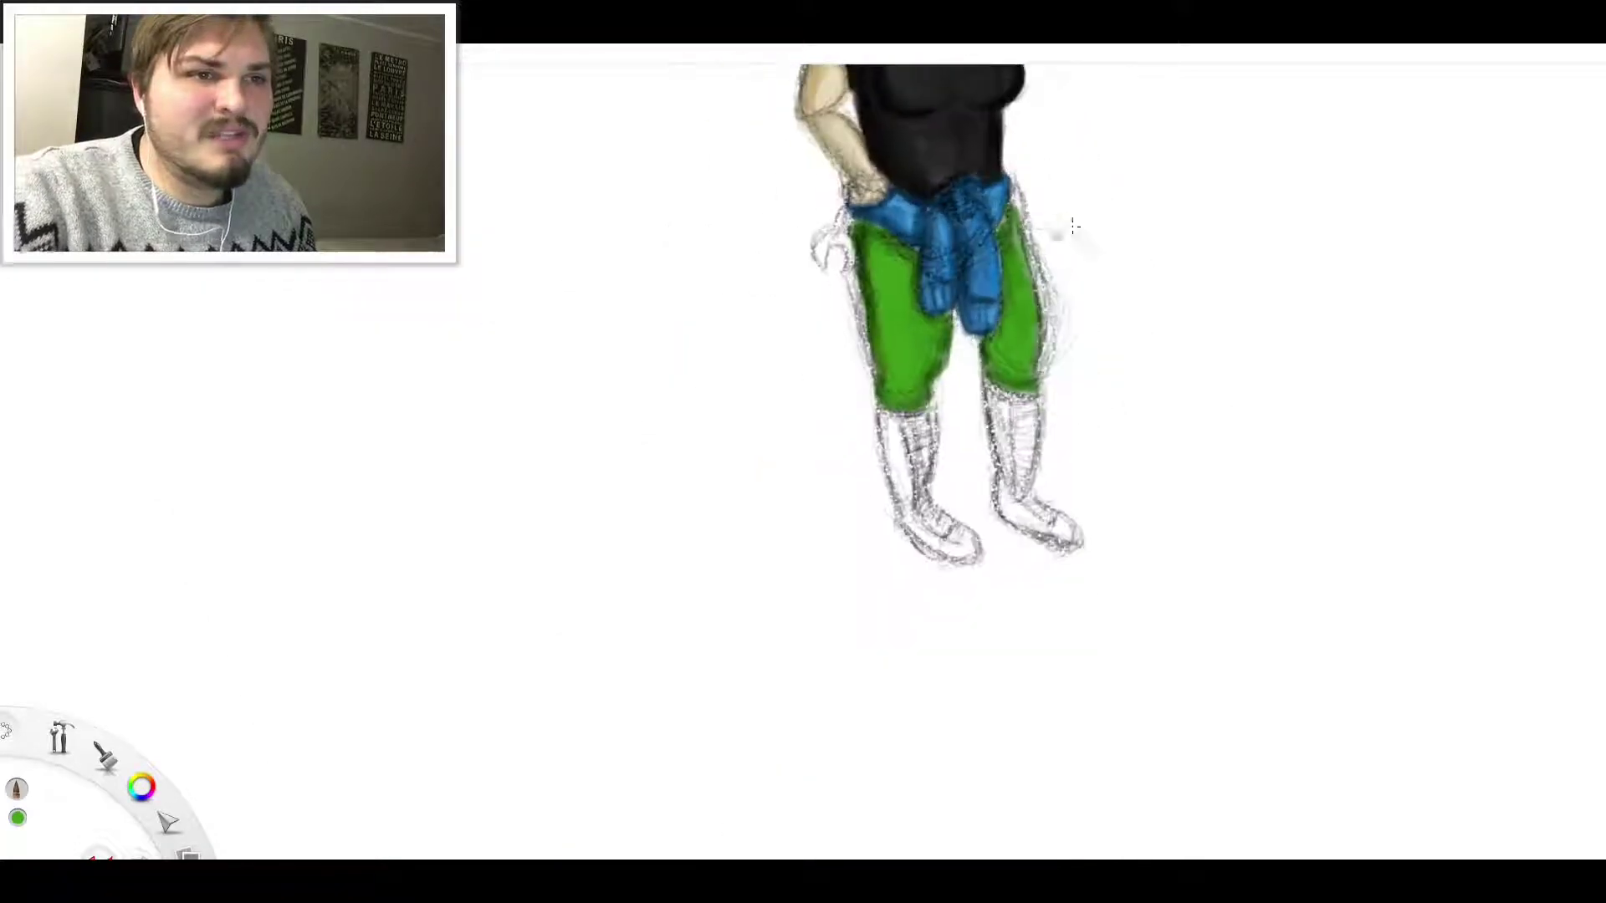
pyautogui.scroll(2, 1004, 251)
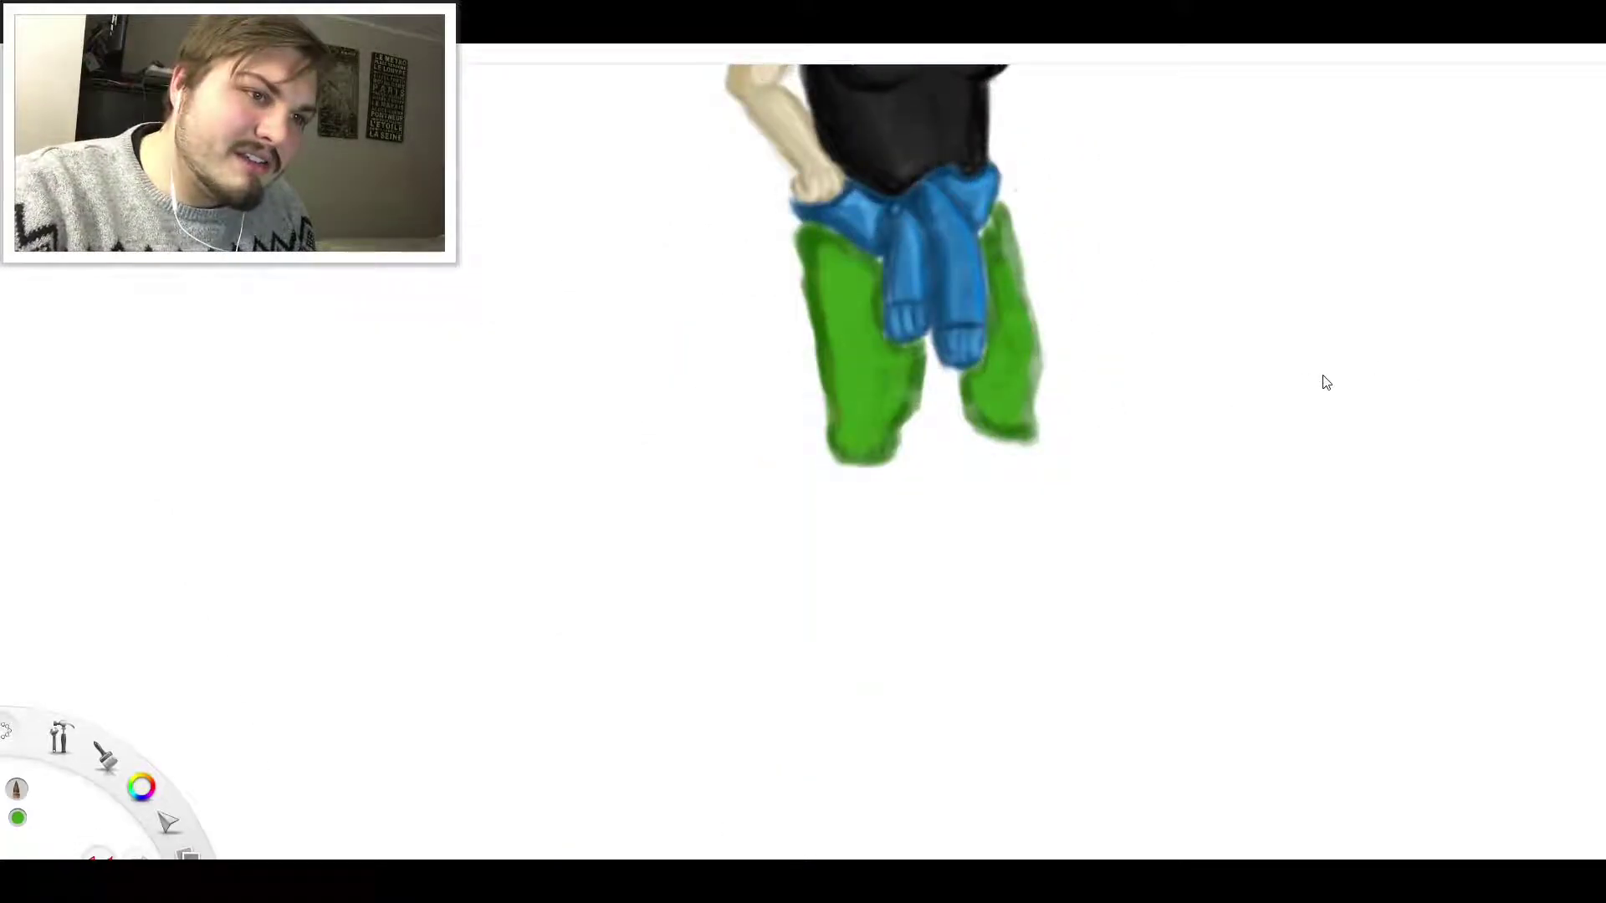
pyautogui.scroll(-8, 1062, 159)
pyautogui.scroll(6, 1064, 163)
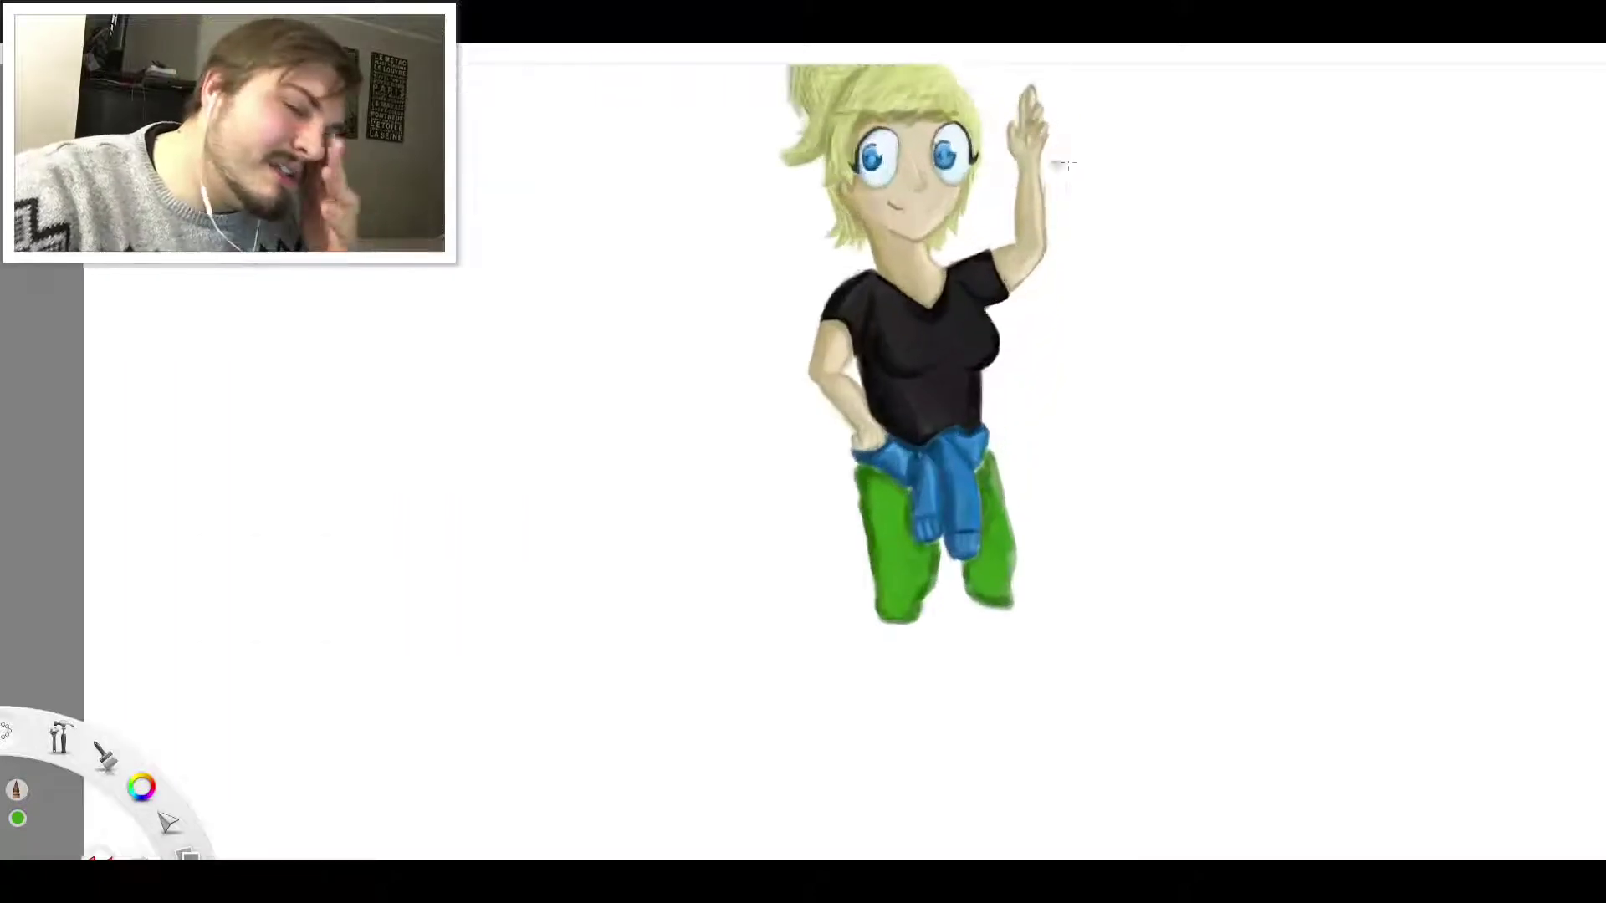
pyautogui.scroll(2, 1064, 163)
# Sample the dark green and shade the upper outer side of the leg below the resting hand and the area beside the hanging sleeve
pyautogui.scroll(2, 884, 677)
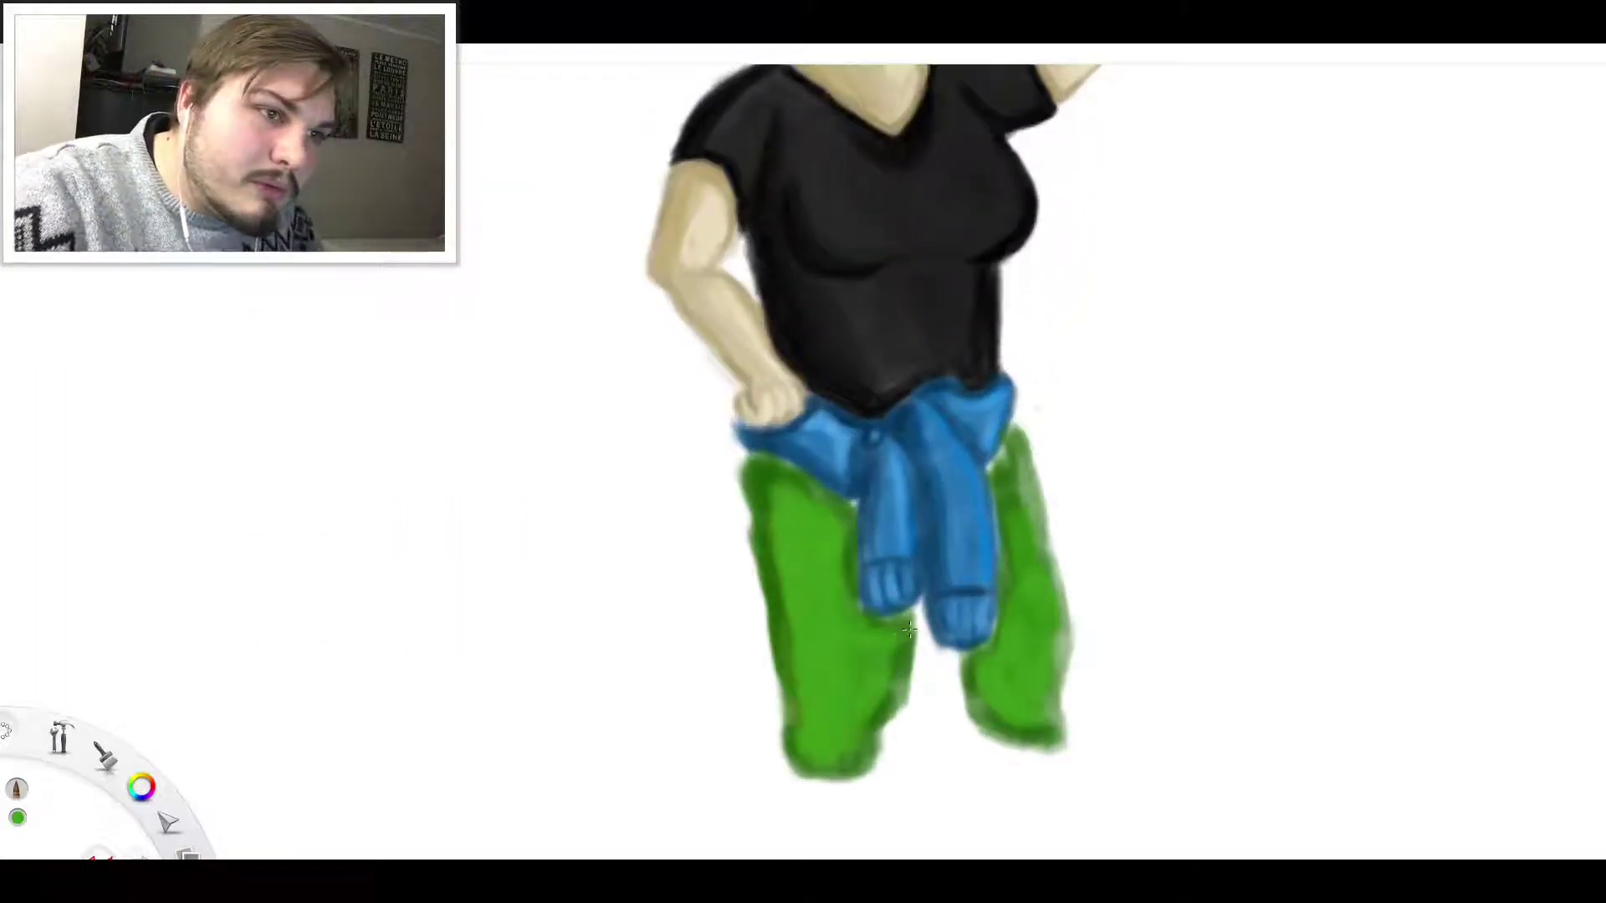
pyautogui.scroll(2, 899, 644)
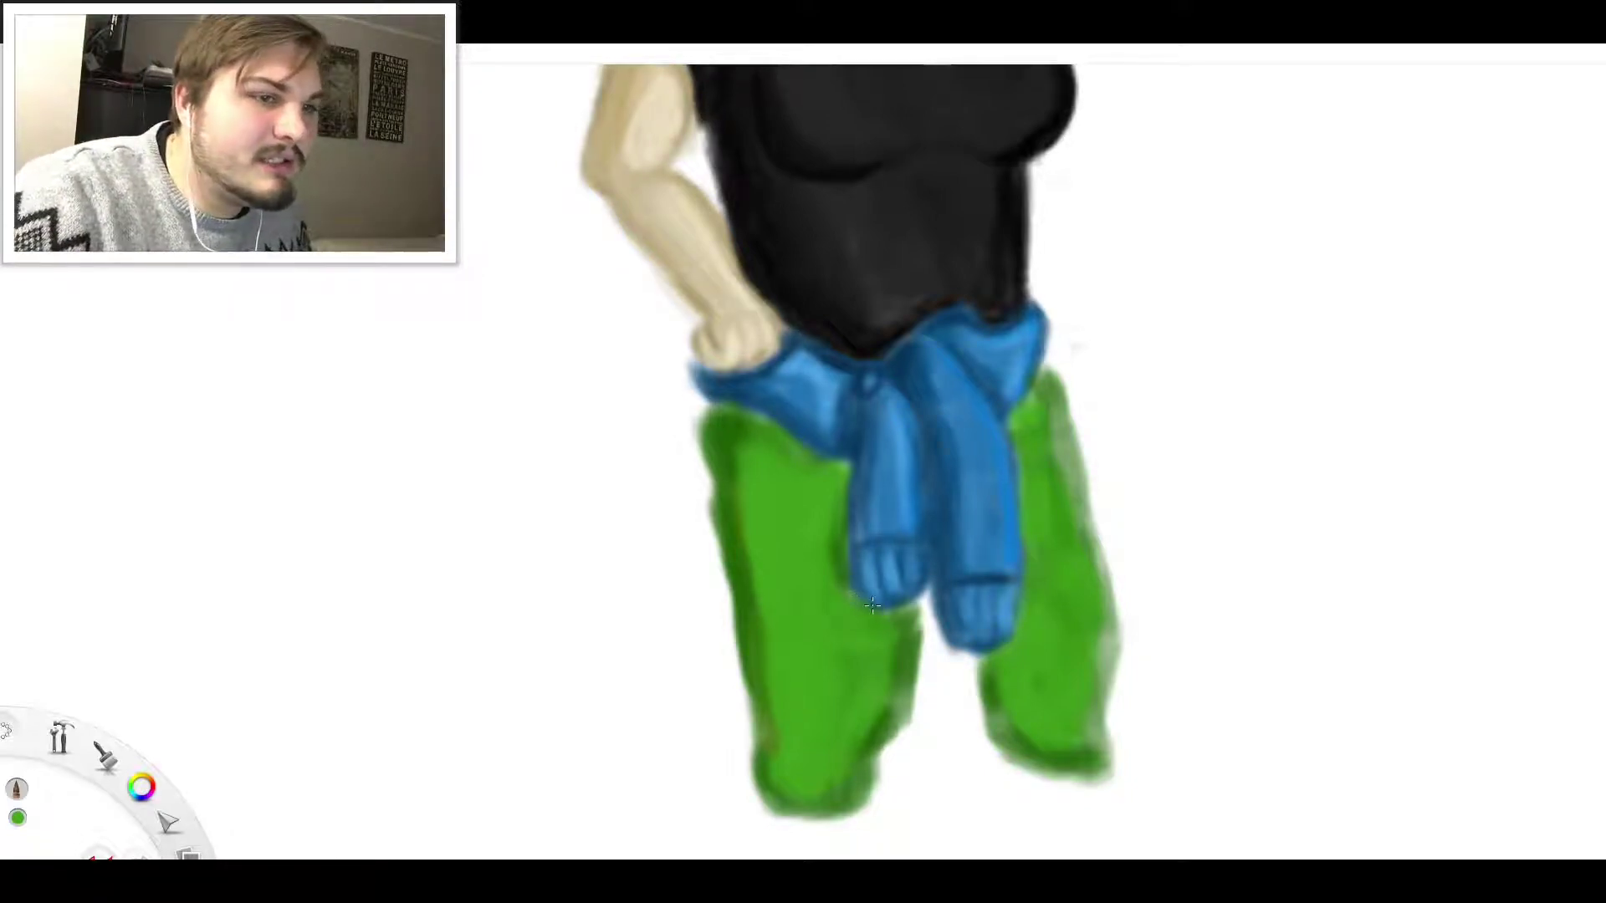
pyautogui.click(251, 176)
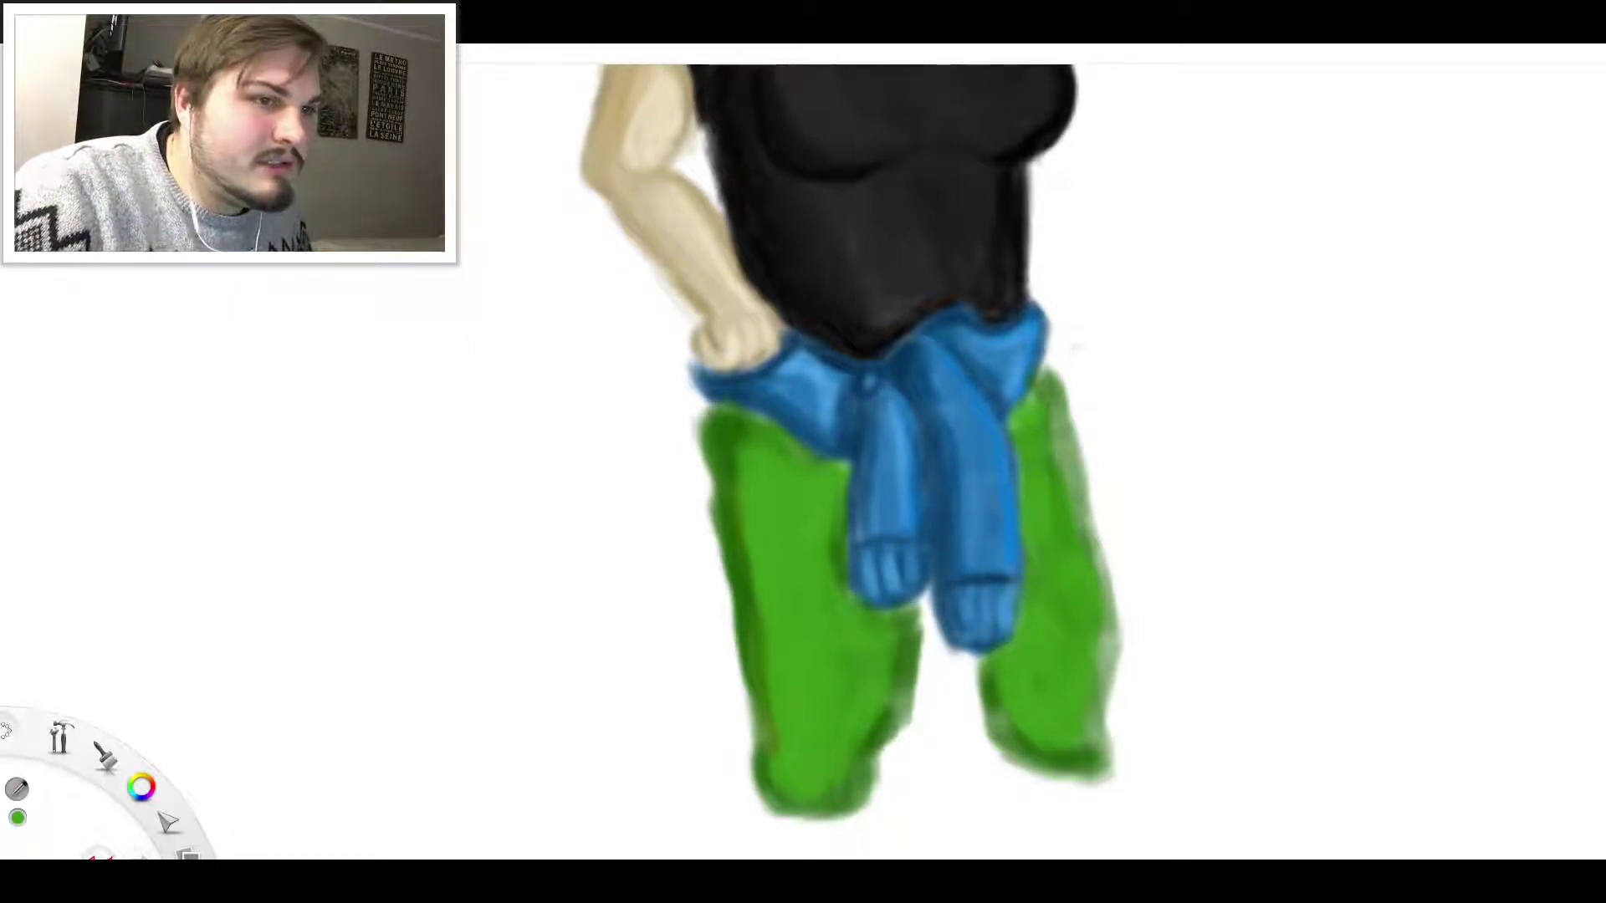
pyautogui.click(731, 489)
pyautogui.moveTo(757, 523); pyautogui.dragTo(765, 592)
pyautogui.moveTo(746, 467); pyautogui.dragTo(758, 517)
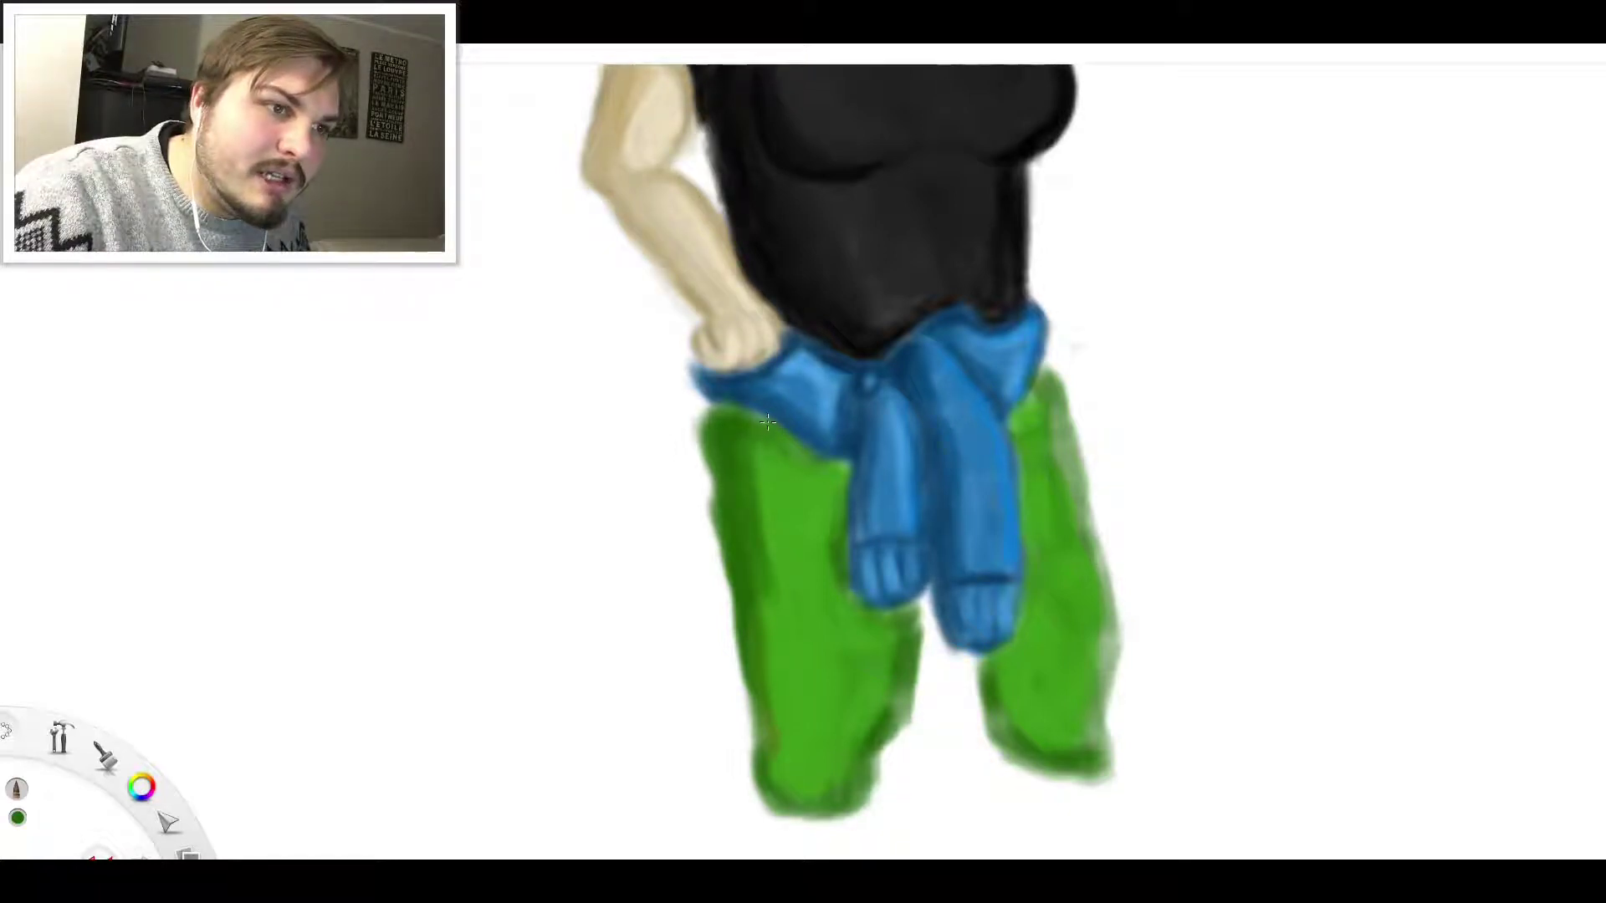
pyautogui.moveTo(831, 460)
pyautogui.mouseDown()
pyautogui.moveTo(824, 552)
pyautogui.moveTo(844, 592)
pyautogui.moveTo(867, 594)
pyautogui.moveTo(851, 612)
pyautogui.mouseUp()
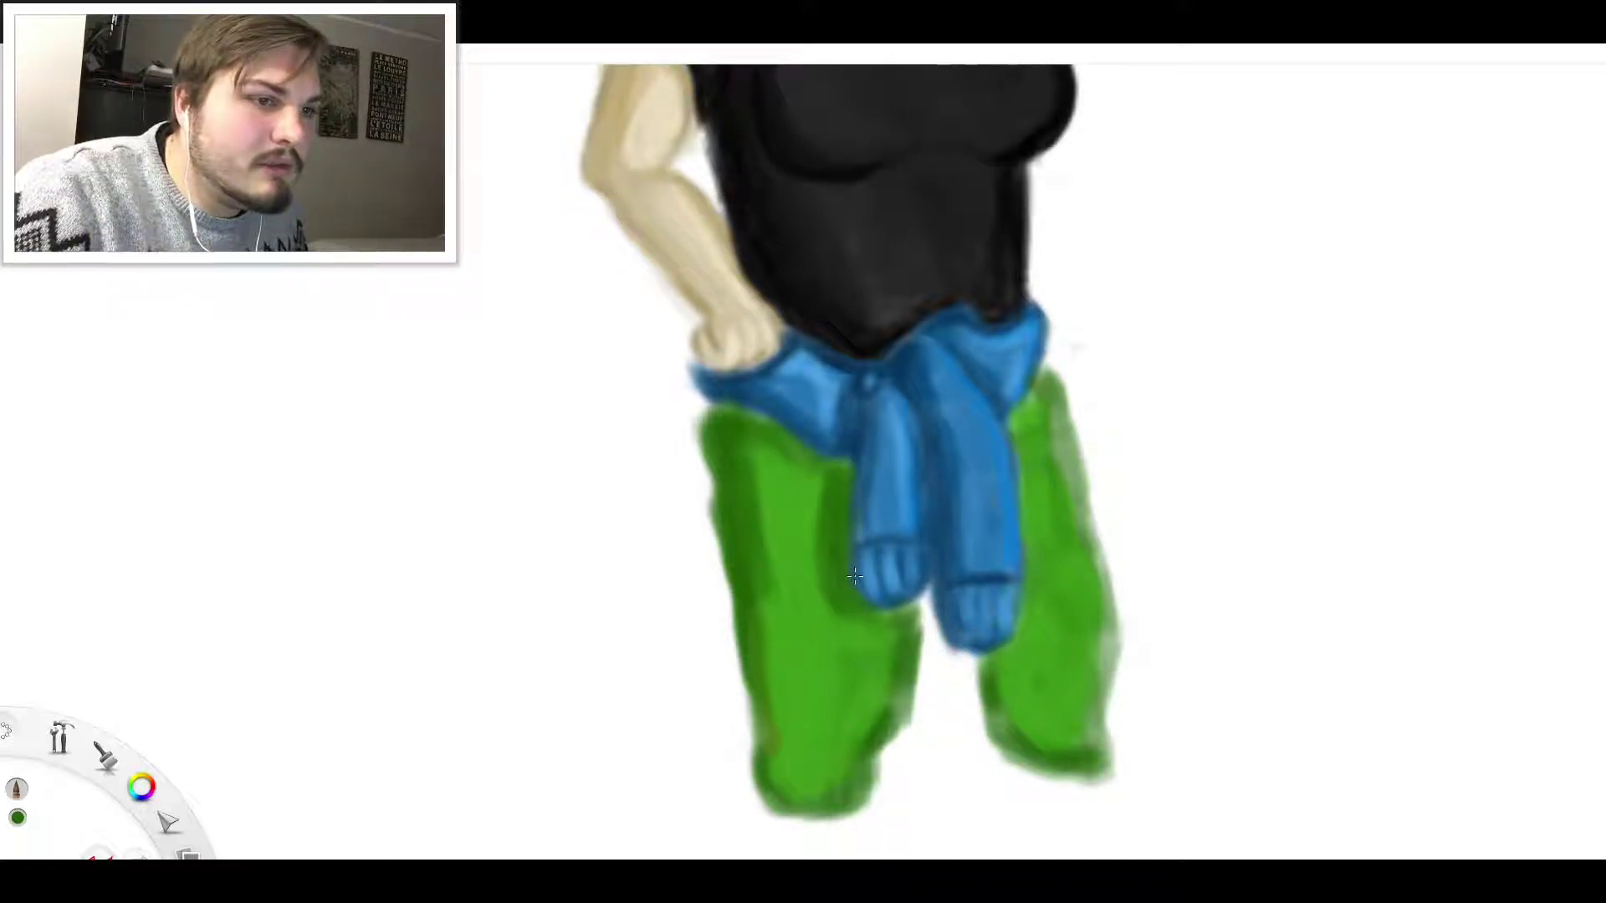
# Extend the dark green shading down that leg's outer side to the hem and along the inner side of the knee
pyautogui.moveTo(767, 538)
pyautogui.mouseDown()
pyautogui.moveTo(781, 732)
pyautogui.moveTo(812, 783)
pyautogui.mouseUp()
pyautogui.moveTo(800, 727); pyautogui.dragTo(790, 676)
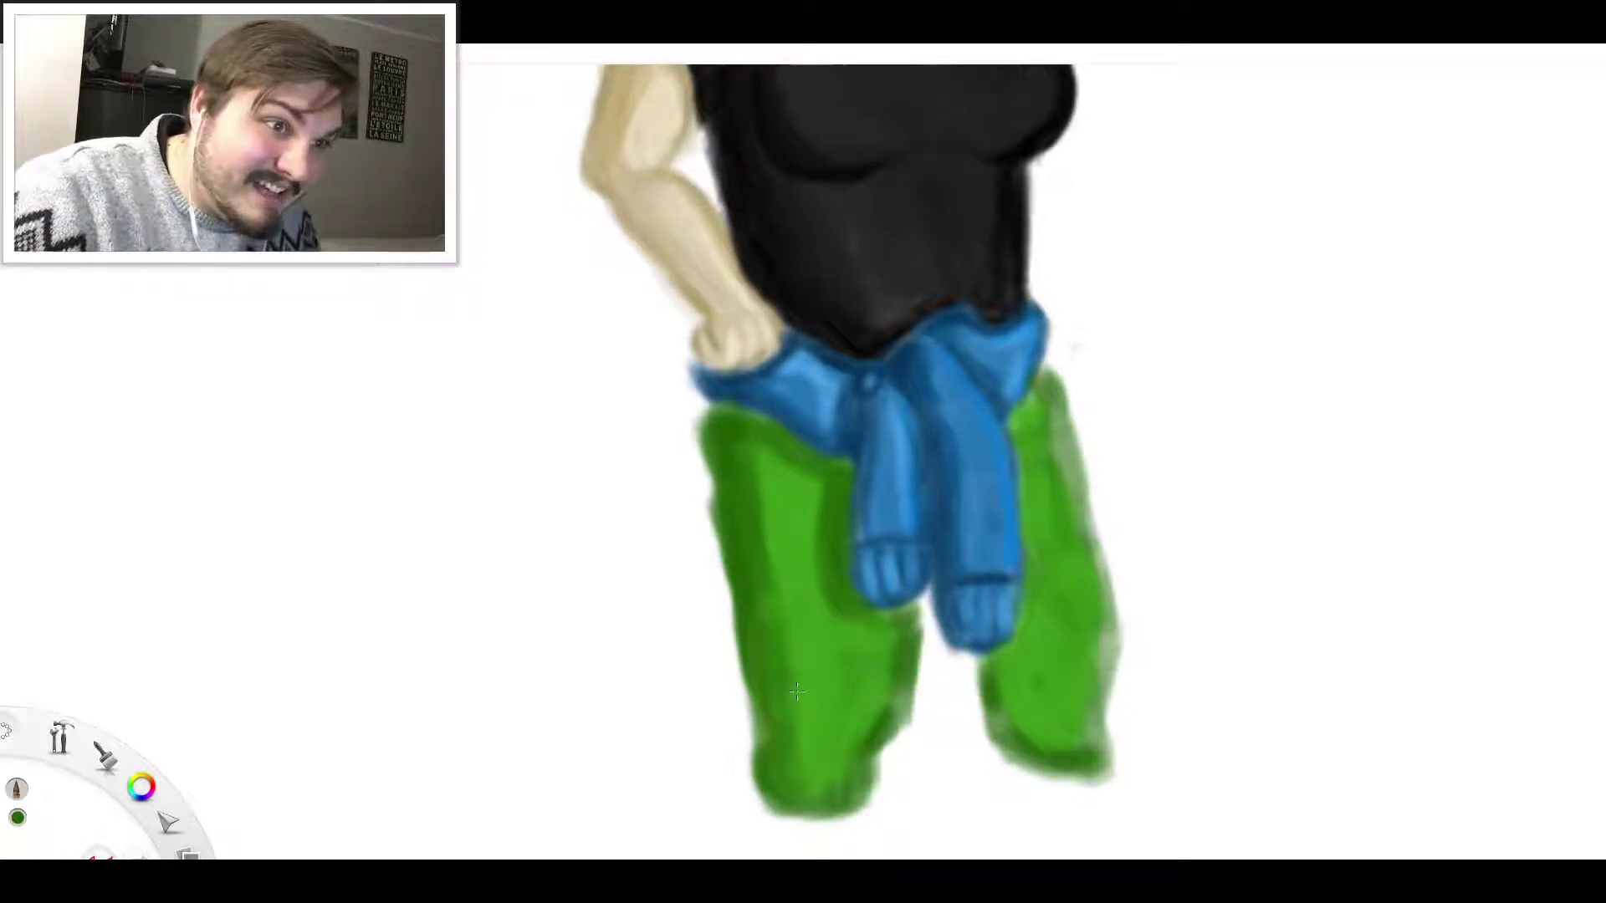
pyautogui.moveTo(857, 718)
pyautogui.mouseDown()
pyautogui.moveTo(889, 680)
pyautogui.moveTo(880, 721)
pyautogui.moveTo(905, 608)
pyautogui.moveTo(866, 704)
pyautogui.mouseUp()
pyautogui.moveTo(856, 767)
pyautogui.mouseDown()
pyautogui.moveTo(835, 787)
pyautogui.moveTo(857, 762)
pyautogui.mouseUp()
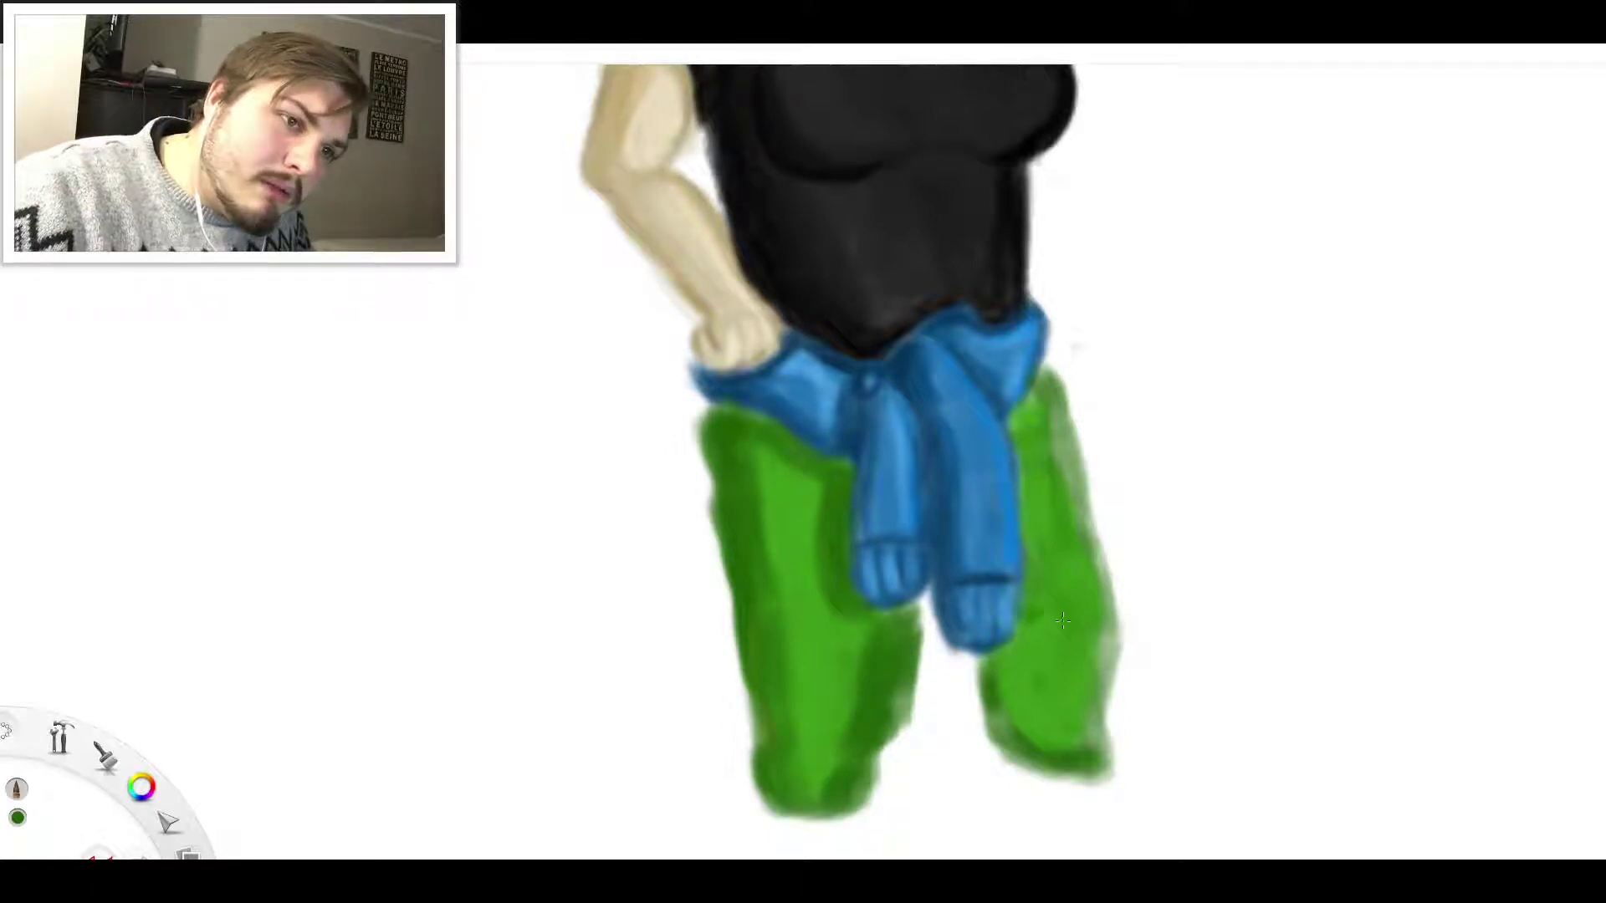
# Shade the other trouser leg in dark green along its inner side and beside the longer hanging sleeve, up to the hip
pyautogui.moveTo(983, 665); pyautogui.dragTo(1014, 719)
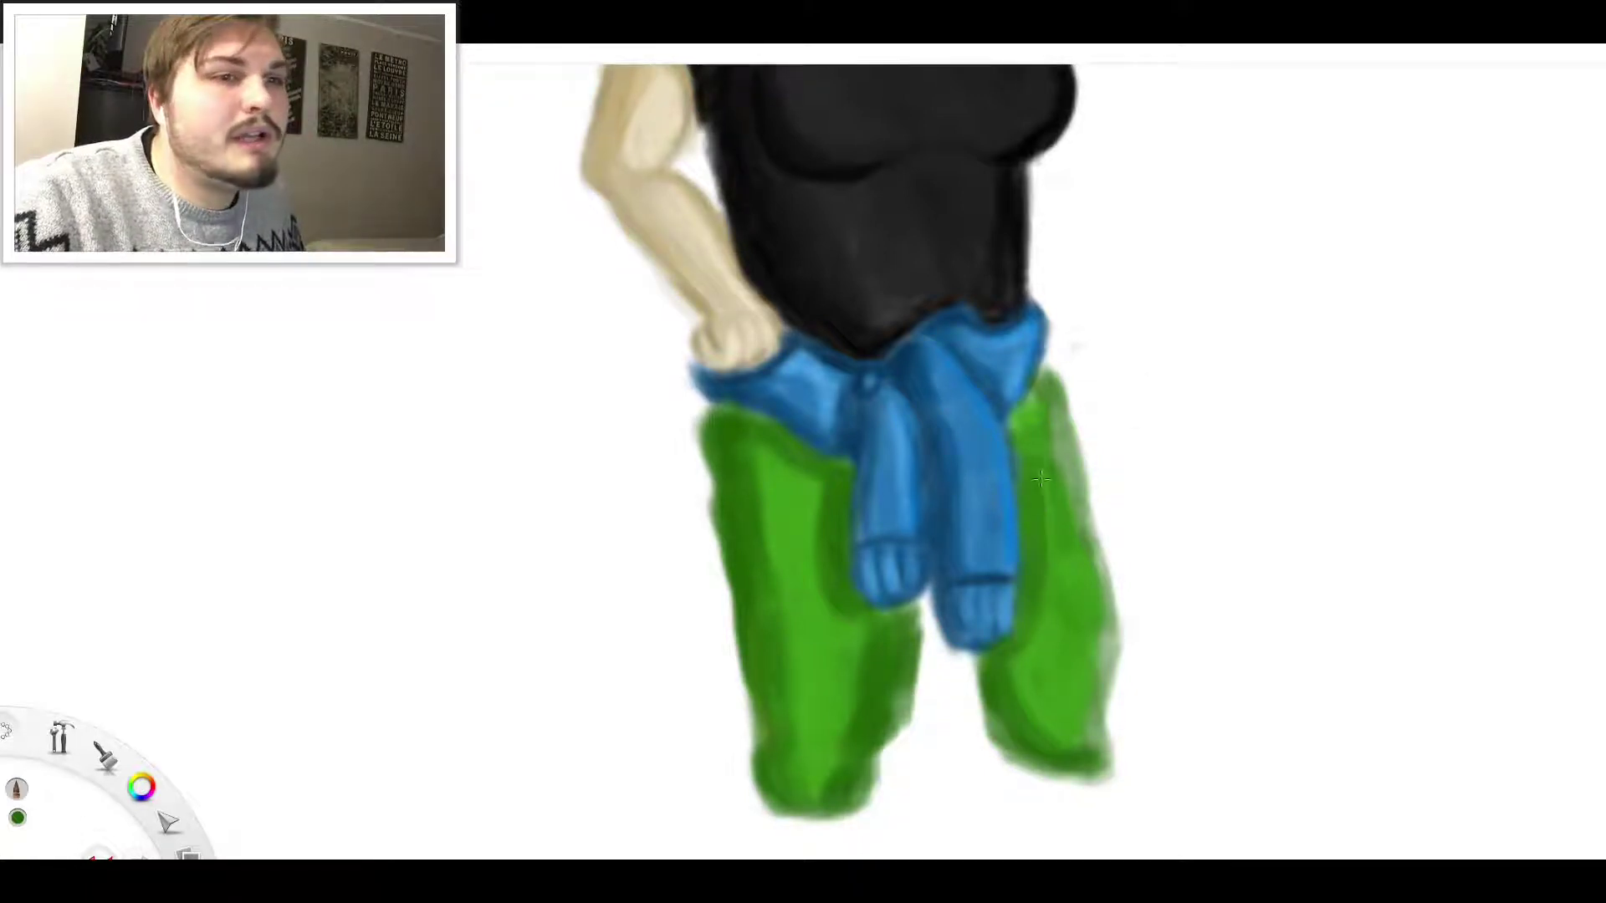
pyautogui.moveTo(1032, 426); pyautogui.dragTo(1058, 362)
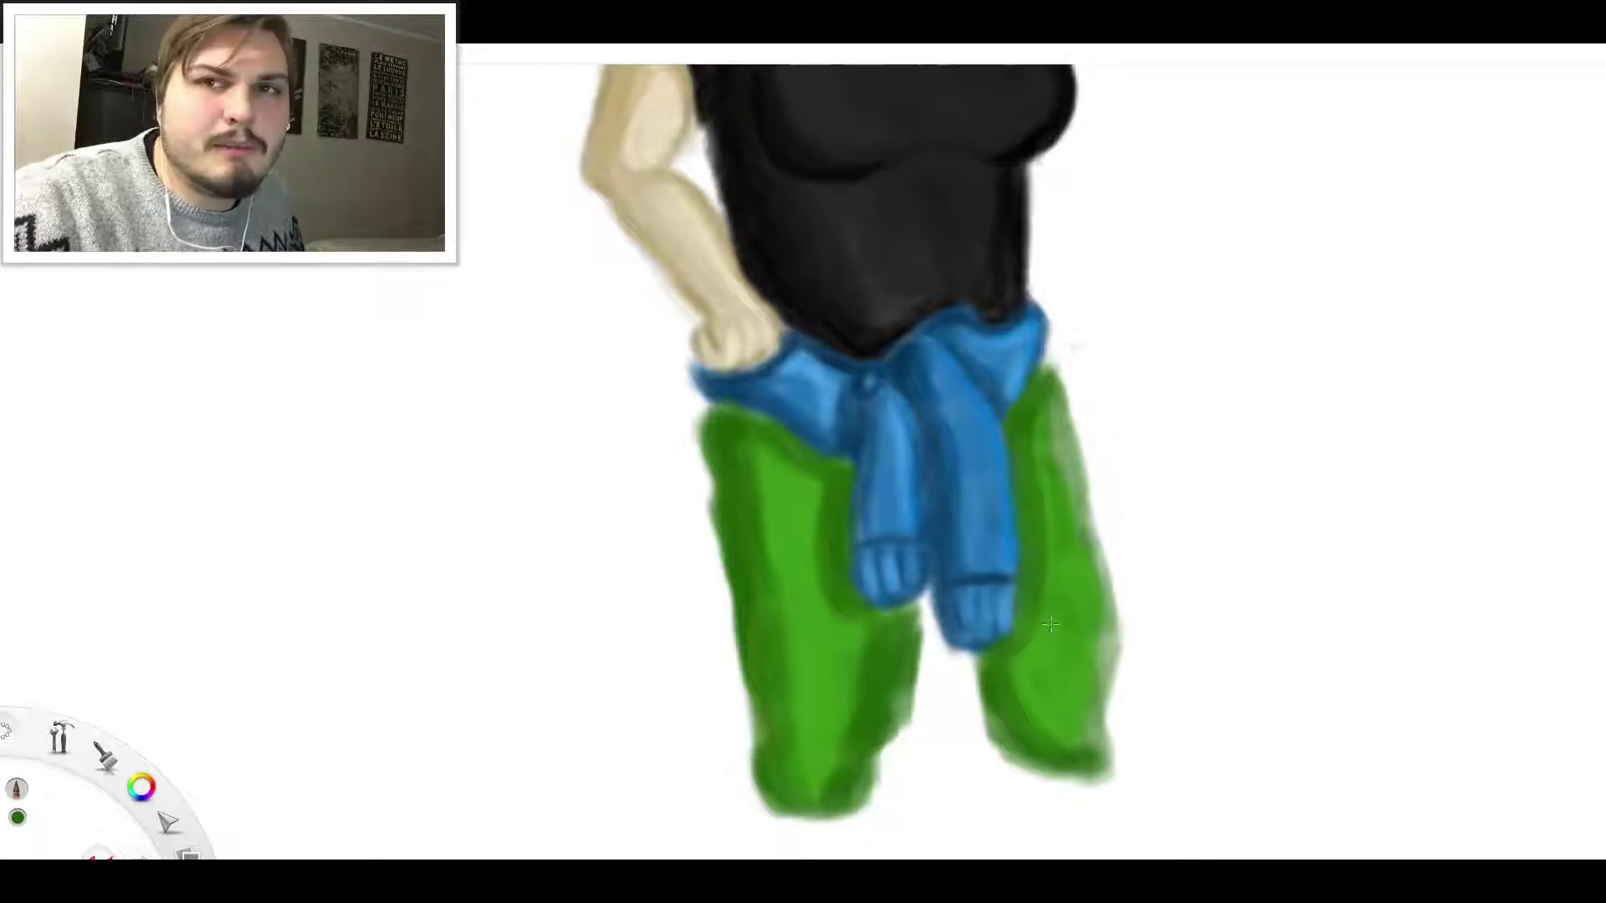
pyautogui.moveTo(1051, 624)
pyautogui.mouseDown()
pyautogui.moveTo(1029, 696)
pyautogui.moveTo(1046, 683)
pyautogui.moveTo(1065, 737)
pyautogui.moveTo(1050, 613)
pyautogui.mouseUp()
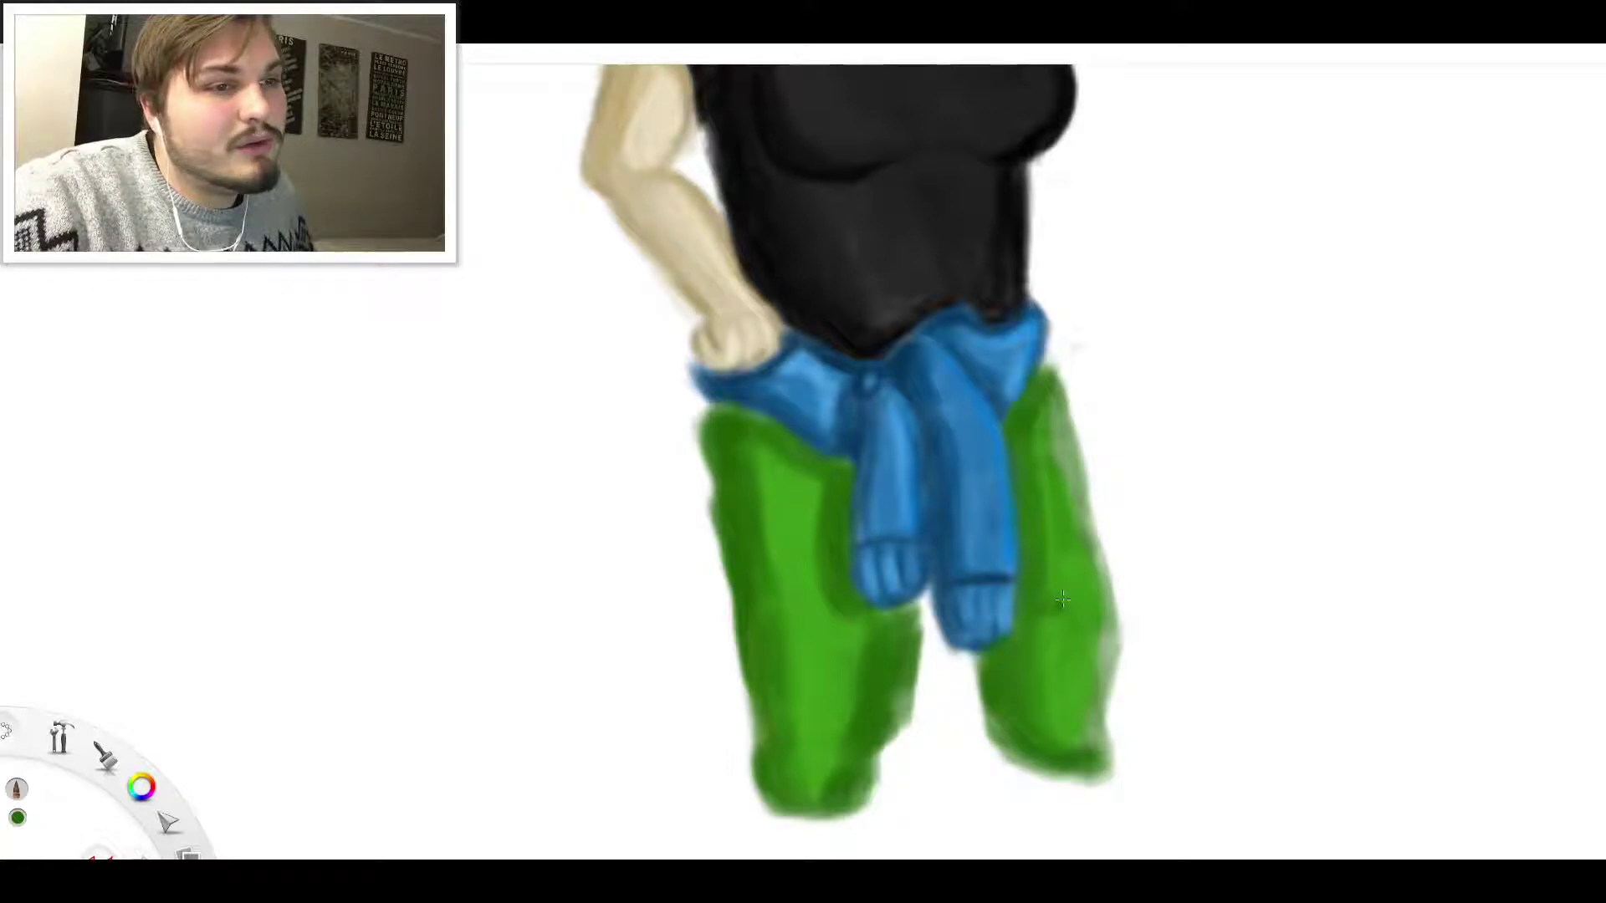
pyautogui.hotkey('ctrl', 'z')
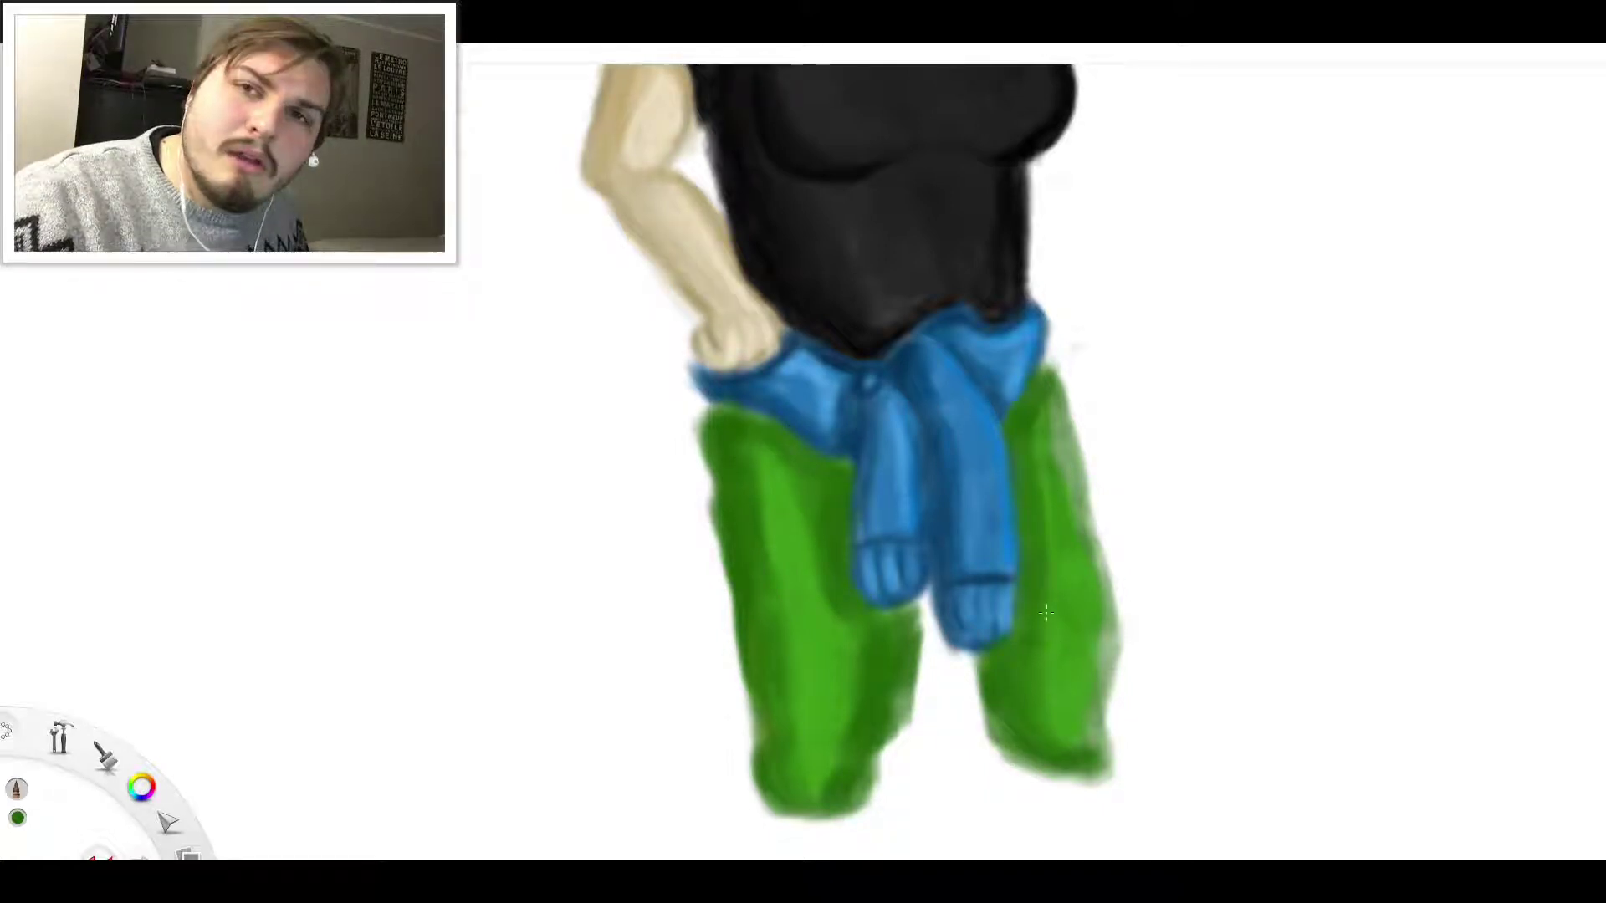
pyautogui.moveTo(1019, 616); pyautogui.dragTo(995, 594)
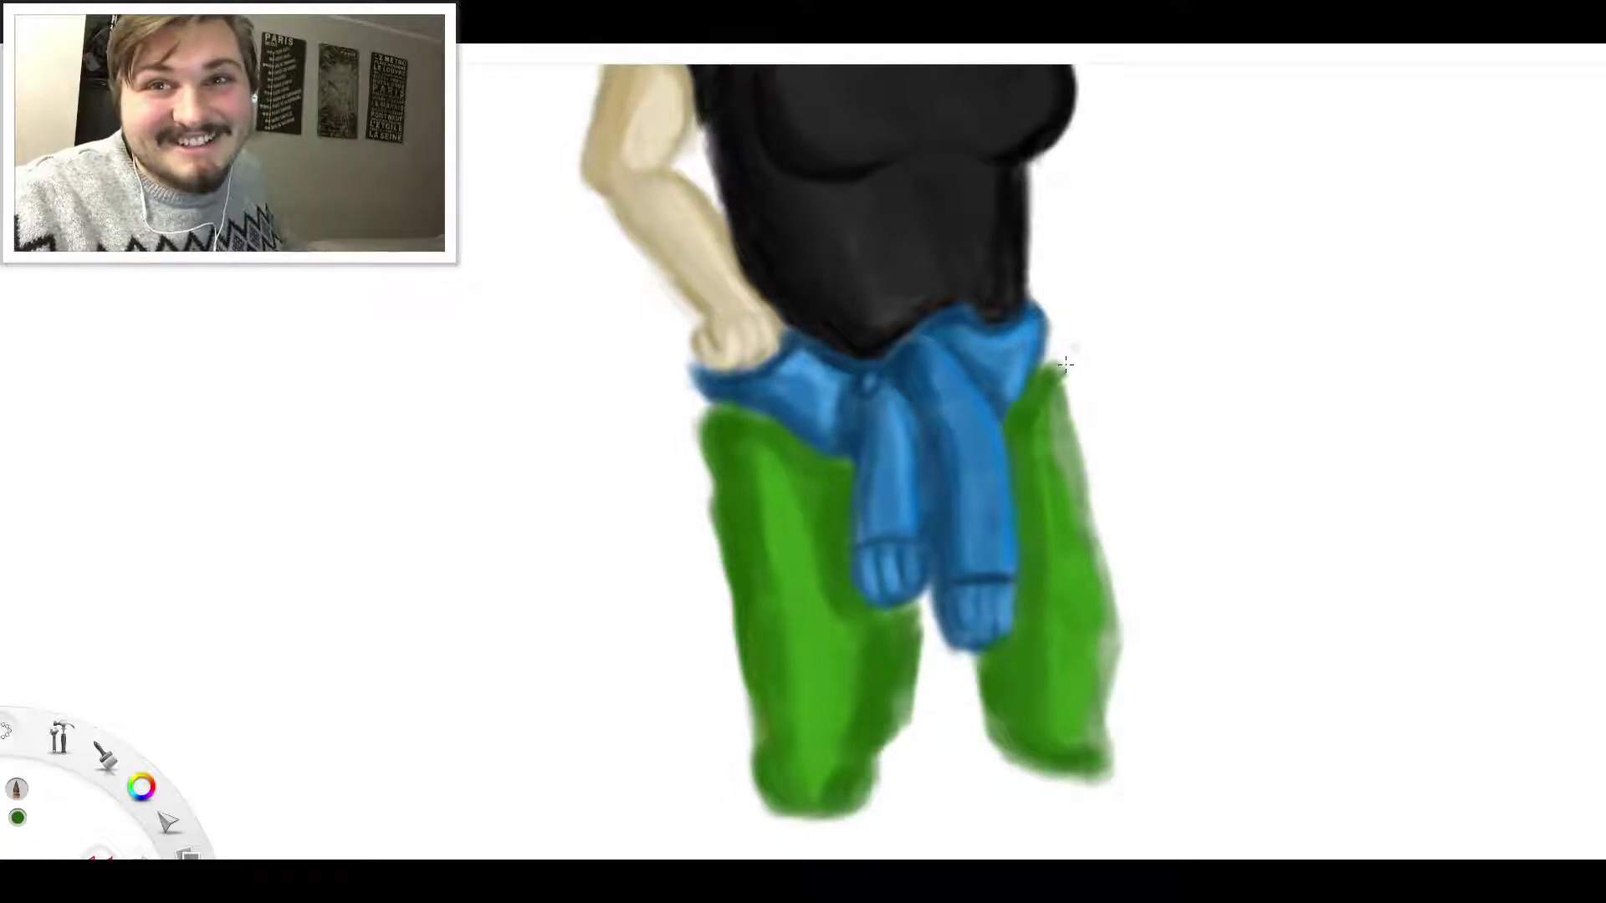
pyautogui.moveTo(984, 566); pyautogui.dragTo(1013, 548)
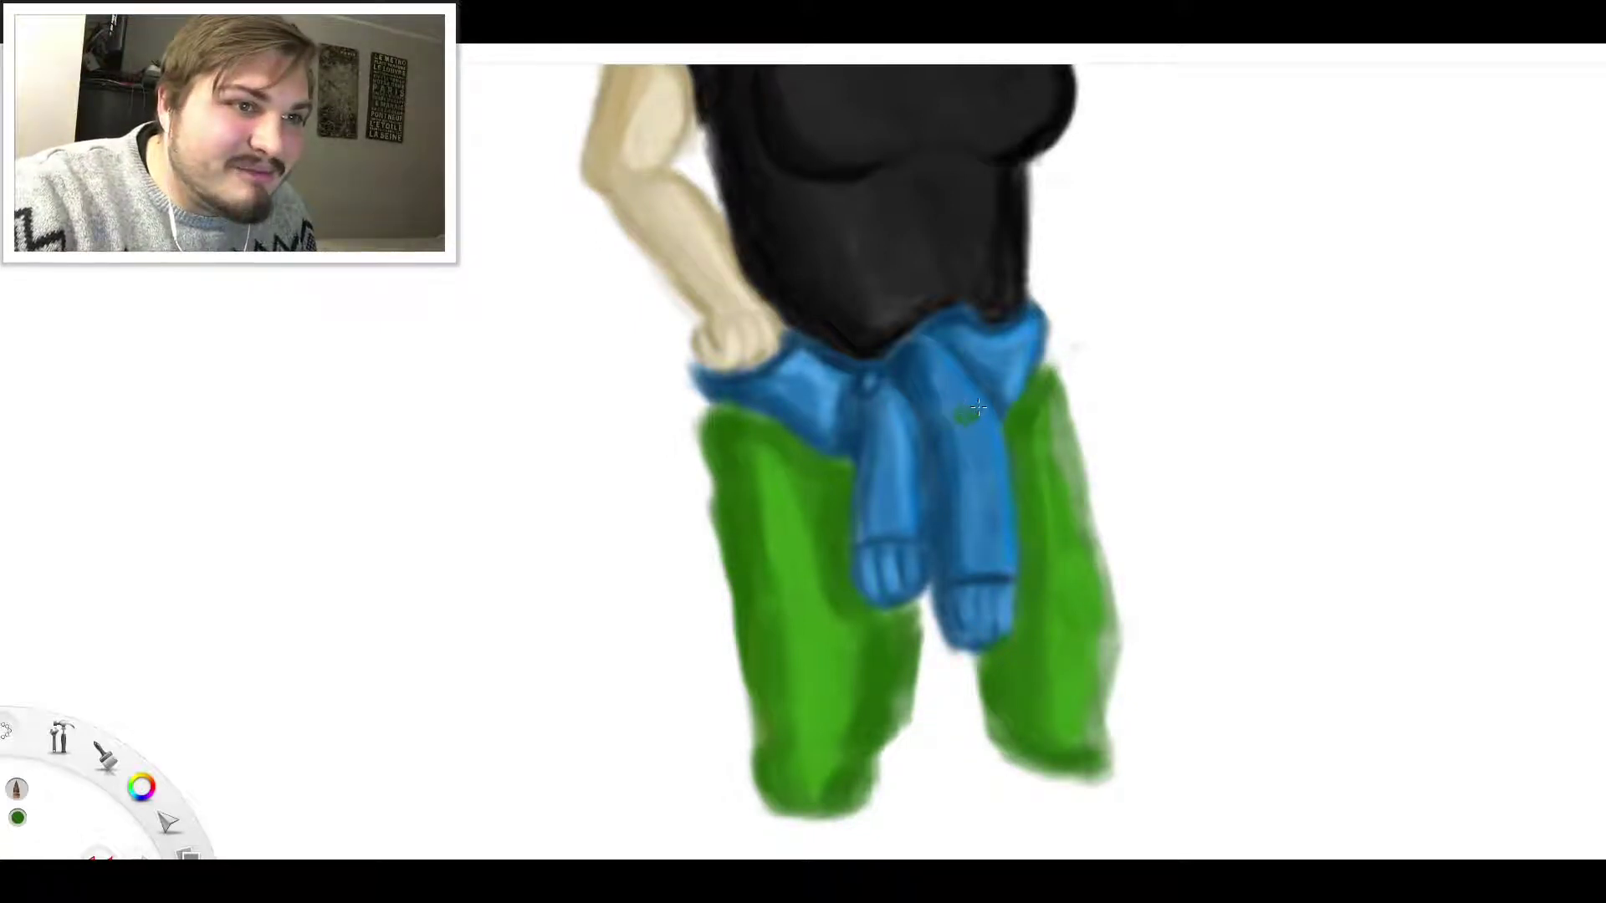
# Examine the shaded trousers up close and against the whole figure
pyautogui.scroll(-3, 971, 423)
pyautogui.scroll(3, 975, 427)
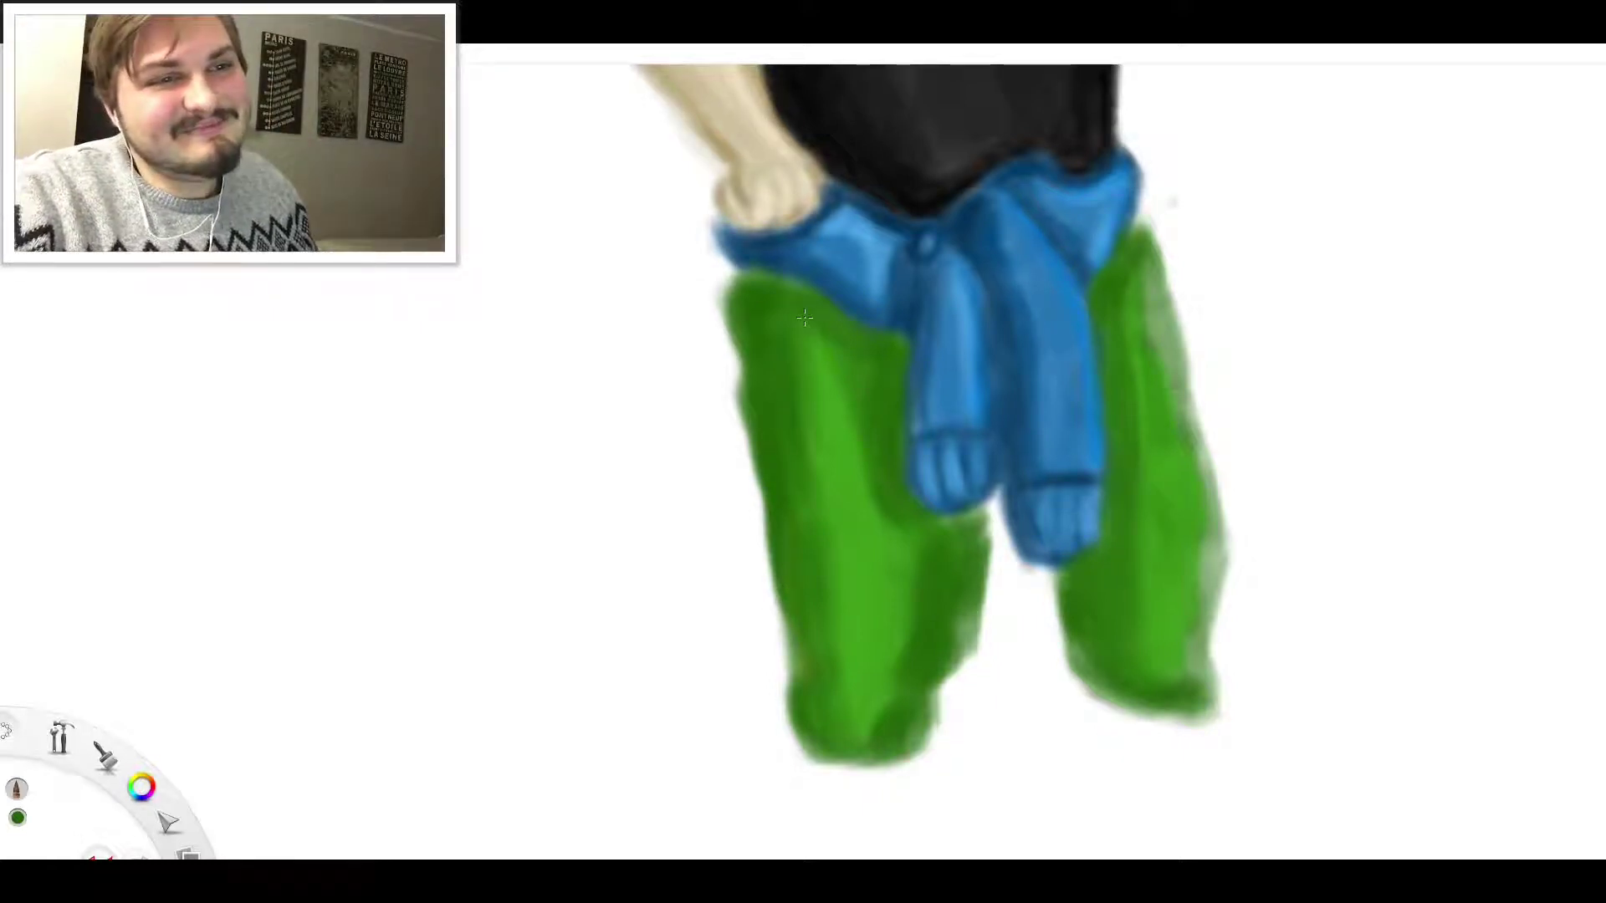
pyautogui.scroll(-8, 962, 447)
pyautogui.scroll(4, 1056, 307)
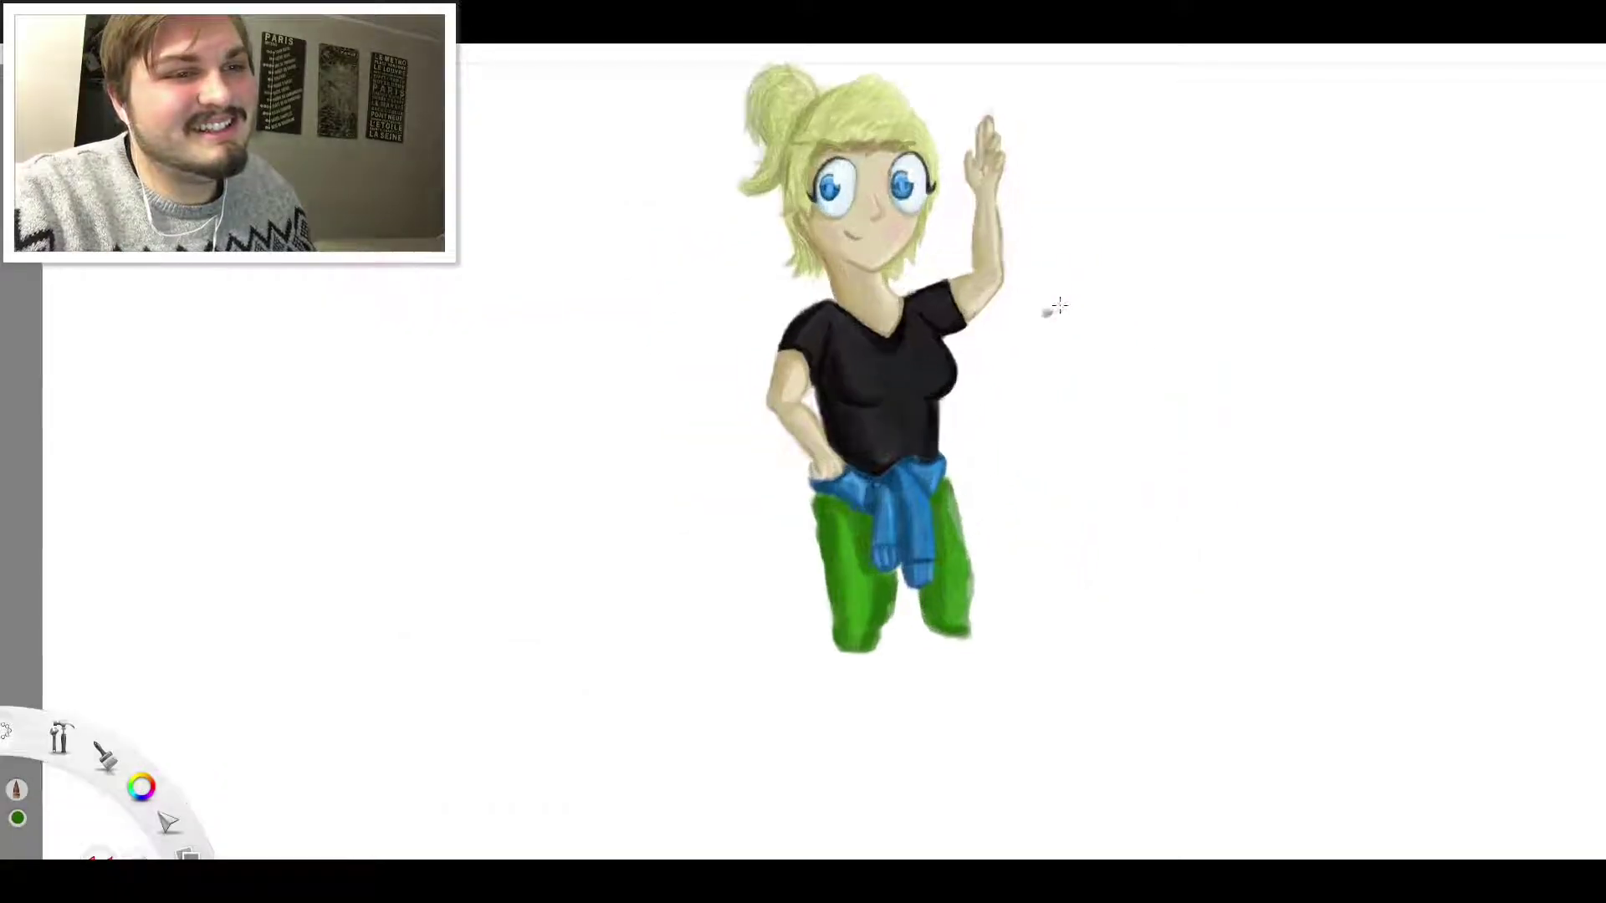
pyautogui.scroll(3, 991, 410)
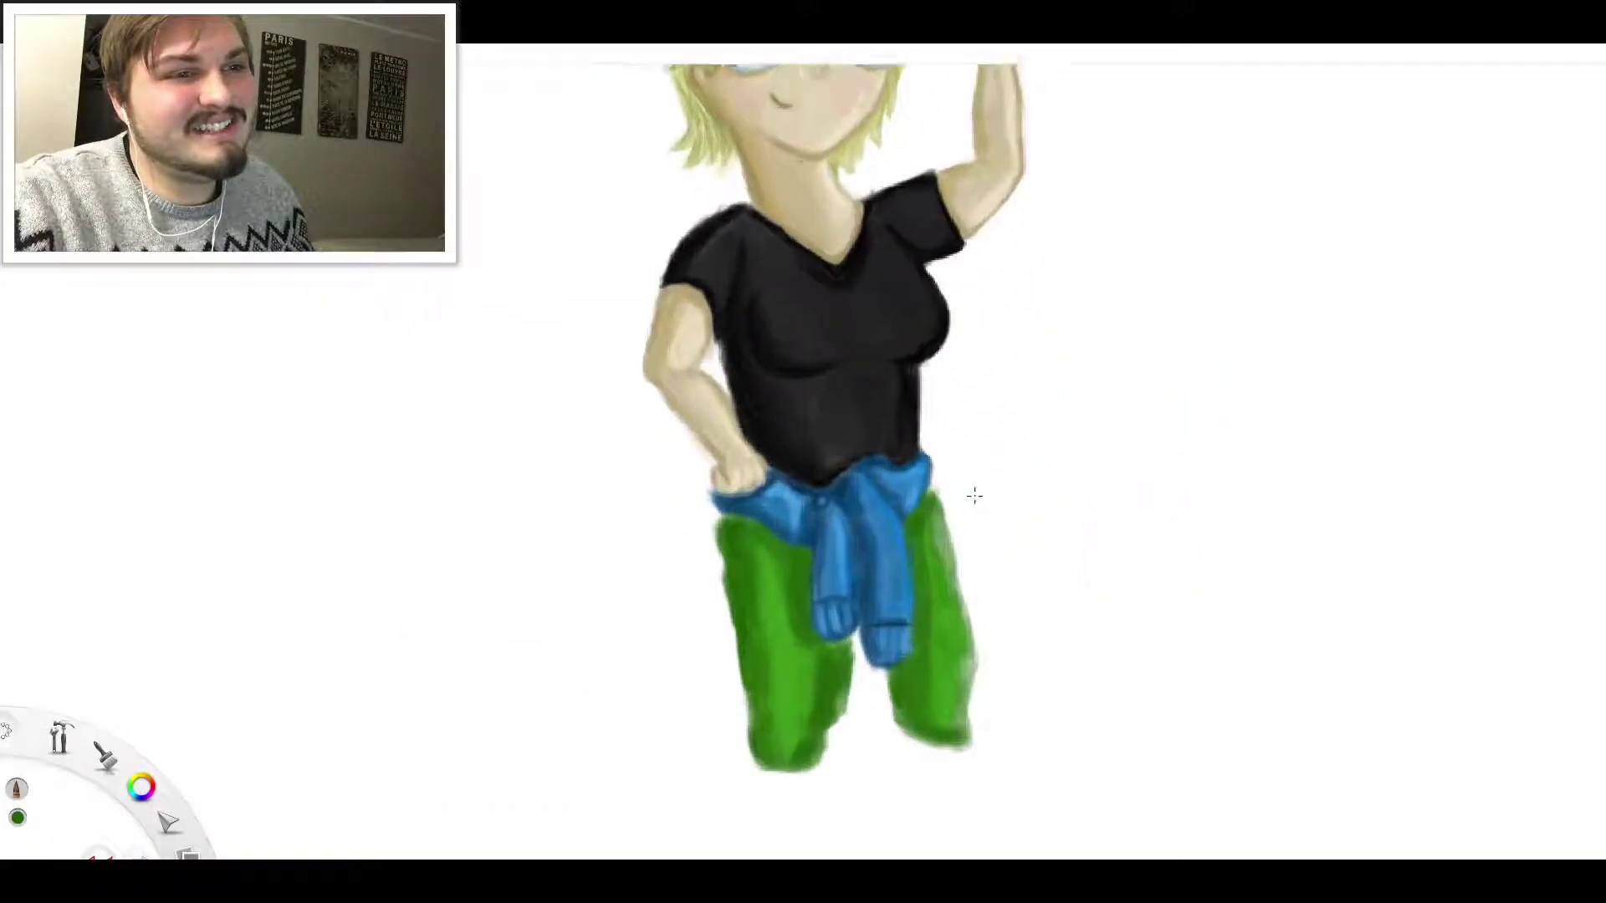
pyautogui.scroll(-5, 974, 496)
pyautogui.scroll(4, 930, 734)
pyautogui.scroll(-4, 870, 602)
pyautogui.scroll(2, 870, 602)
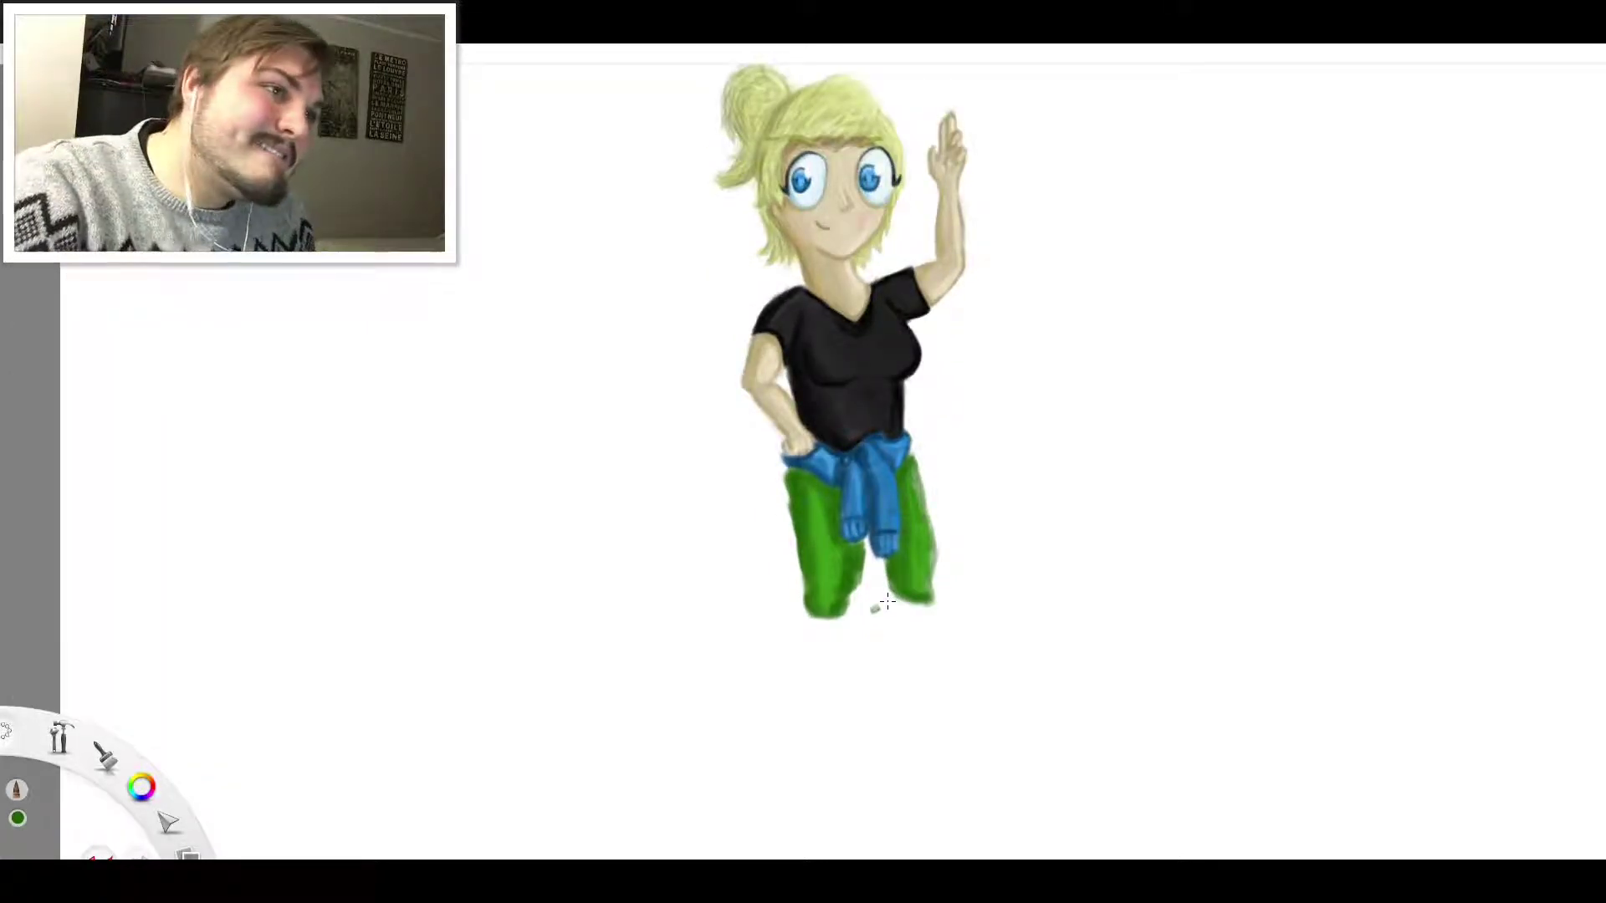
pyautogui.scroll(5, 883, 600)
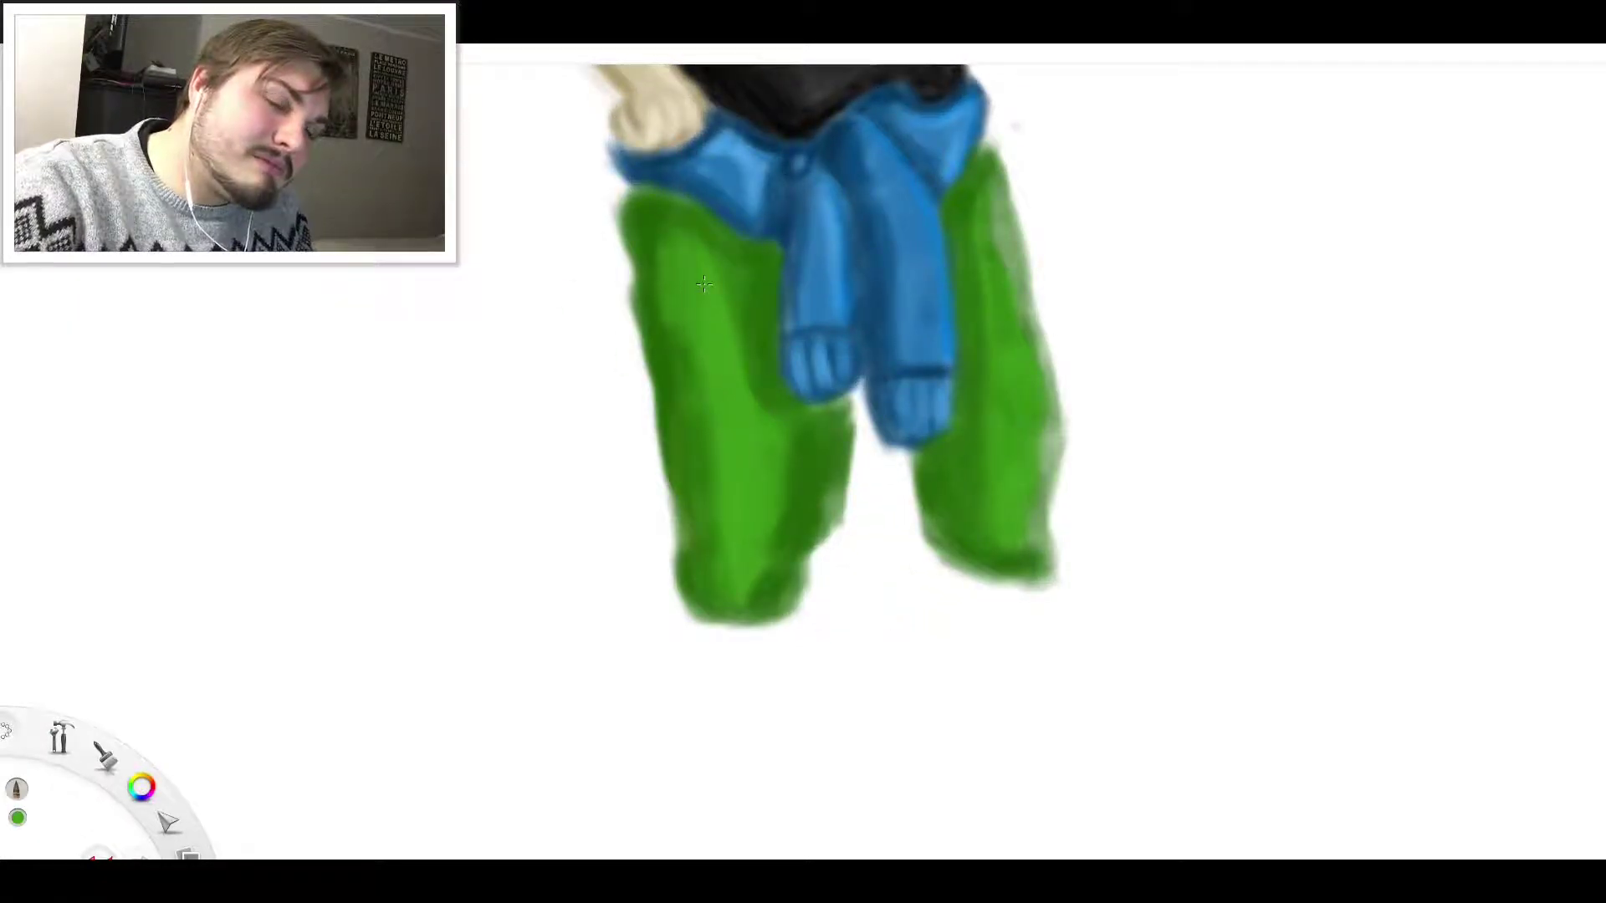
# Brighten the middle of the trouser leg below the resting hand with light green, from the thigh down to the knee
pyautogui.moveTo(679, 322); pyautogui.dragTo(708, 544)
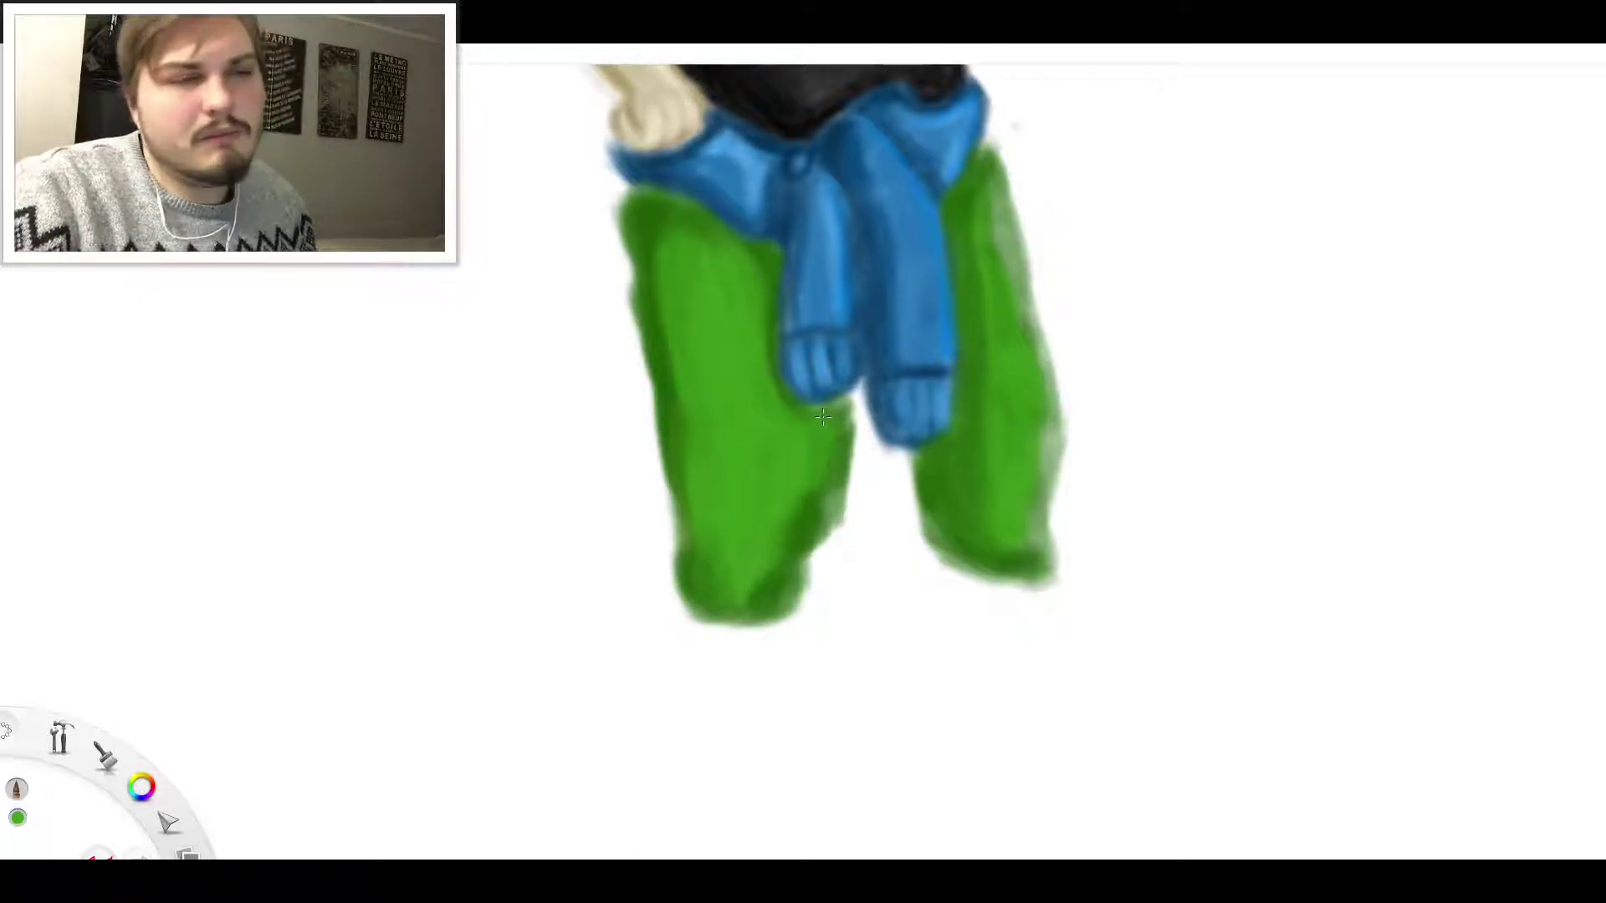
pyautogui.scroll(-5, 893, 339)
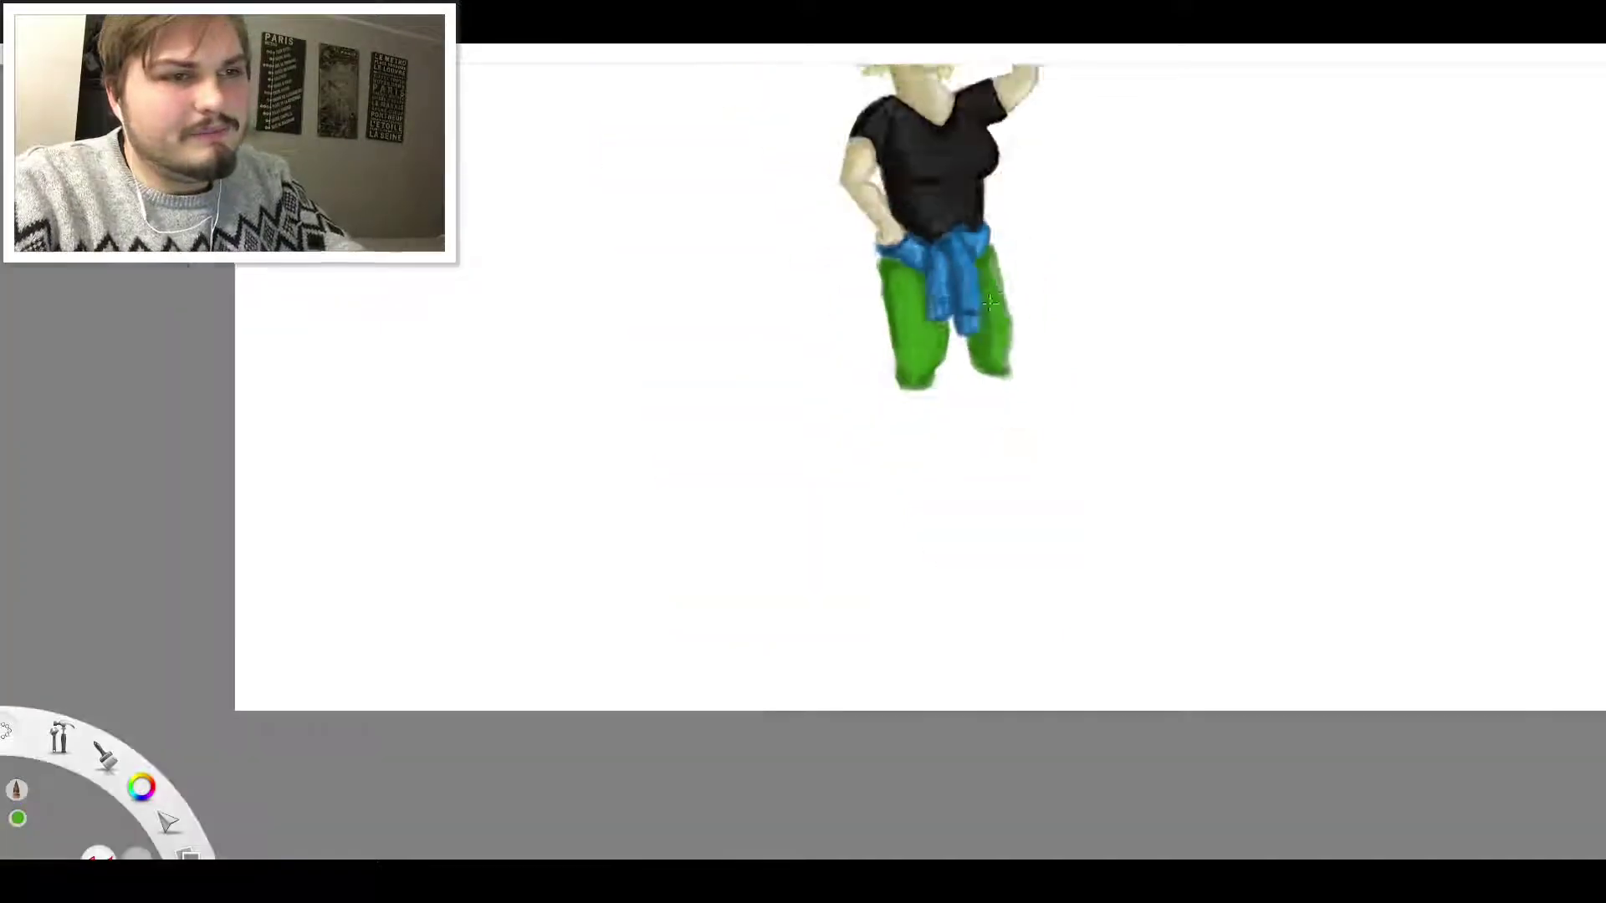
pyautogui.scroll(1, 1053, 224)
pyautogui.scroll(3, 1045, 230)
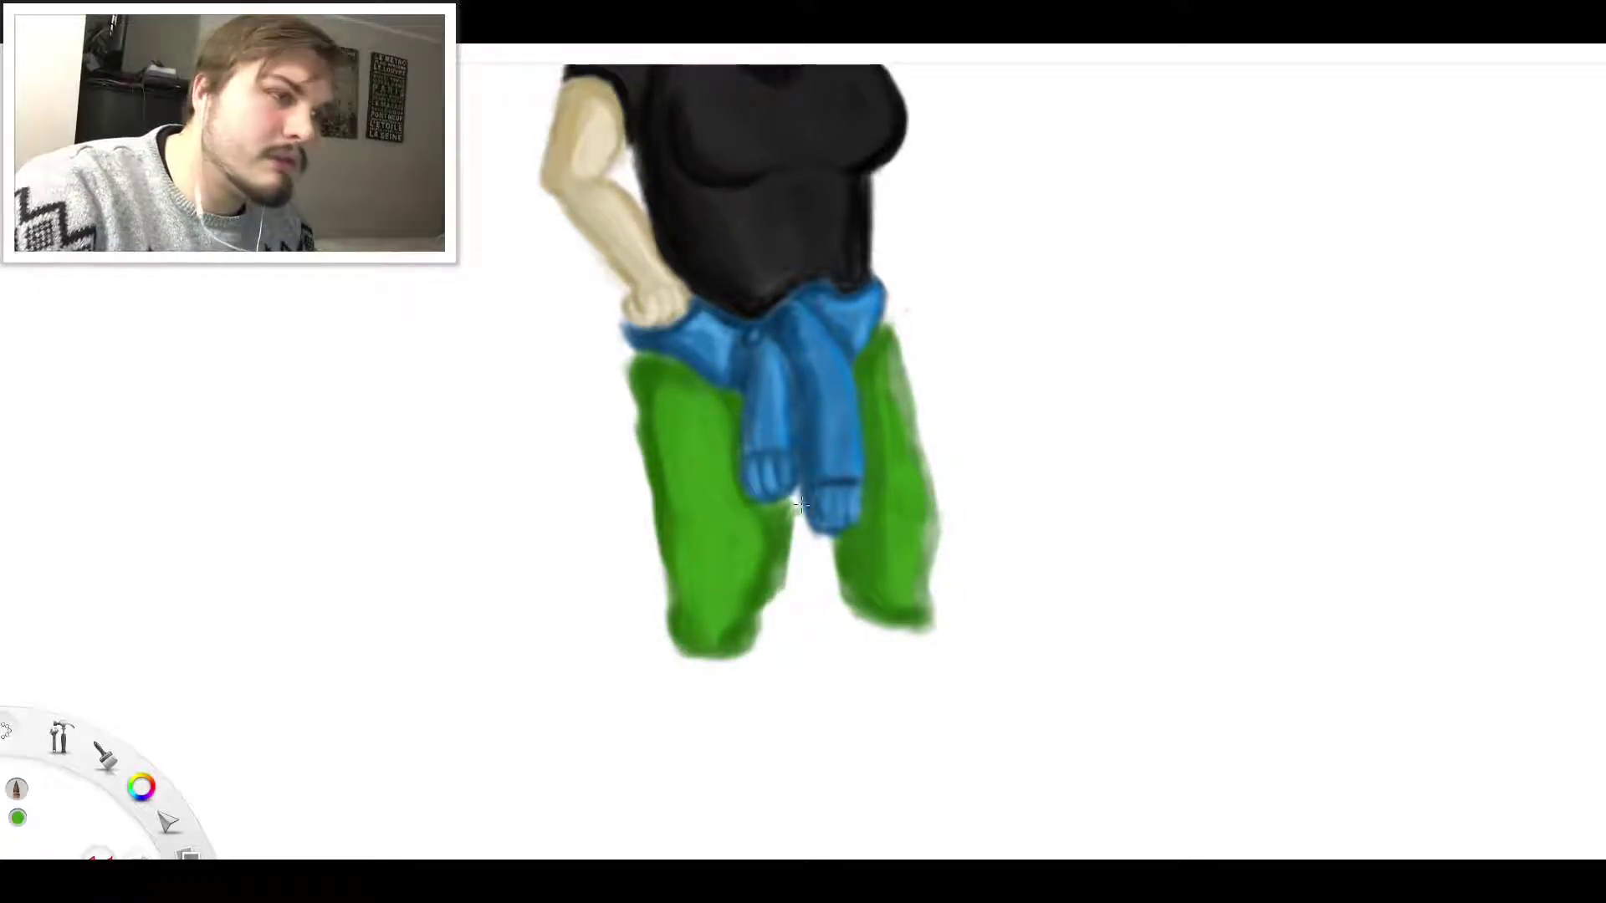
# Sample the dark green and shade that leg's inner side from beneath the shorter sleeve's cuff down to the knee
pyautogui.scroll(5, 786, 519)
pyautogui.scroll(-2, 820, 442)
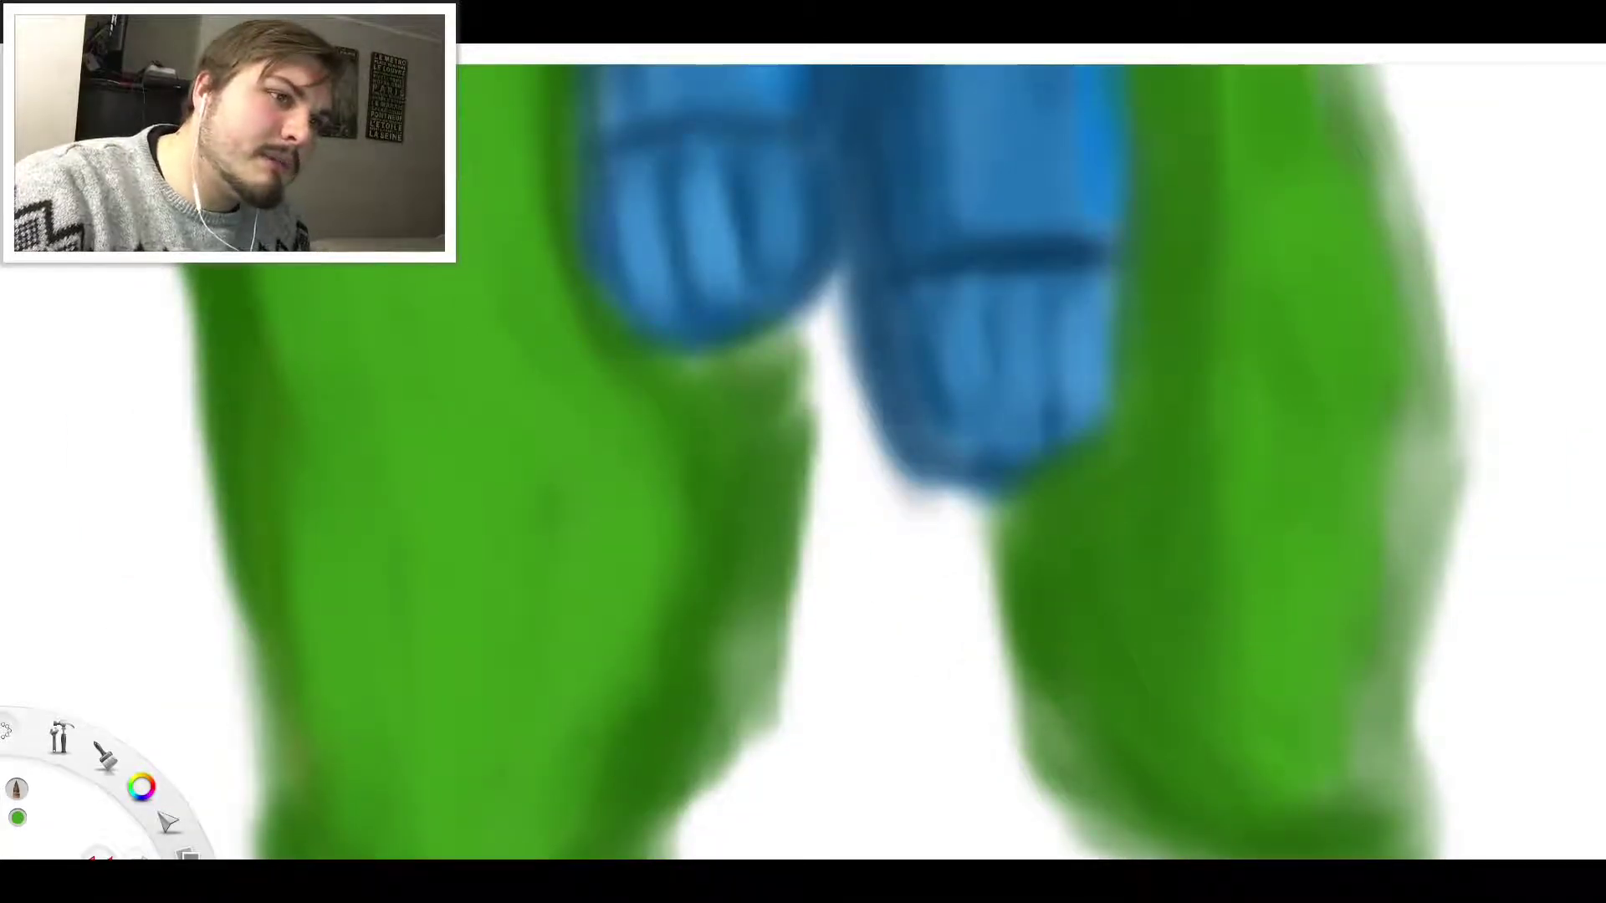
pyautogui.press('i')
pyautogui.click(711, 494)
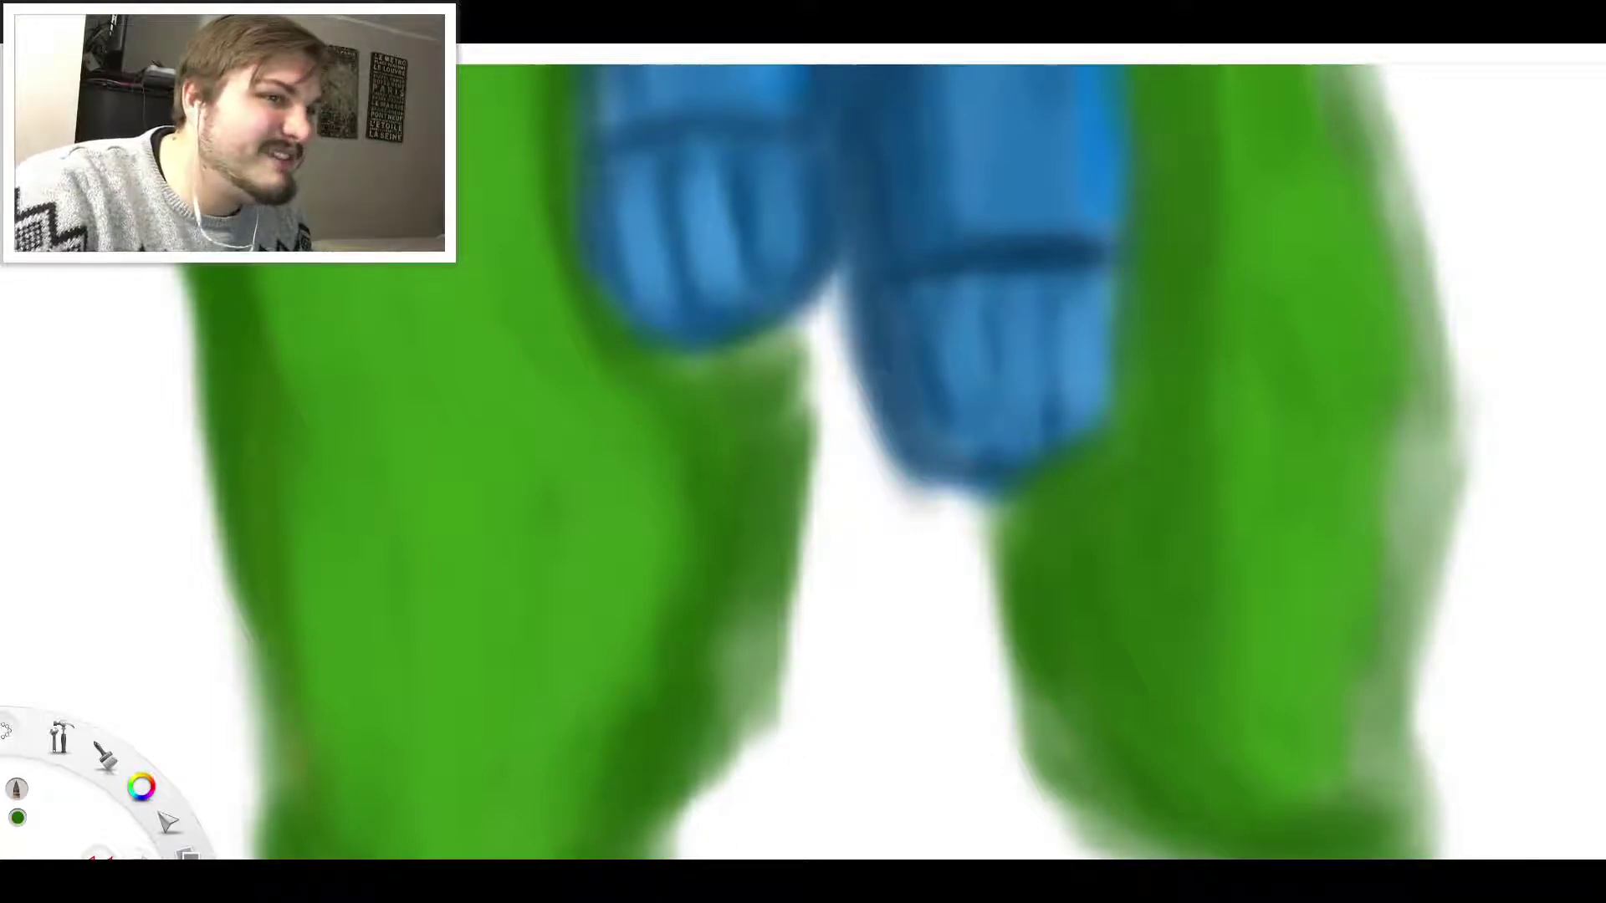
pyautogui.moveTo(757, 341); pyautogui.dragTo(682, 361)
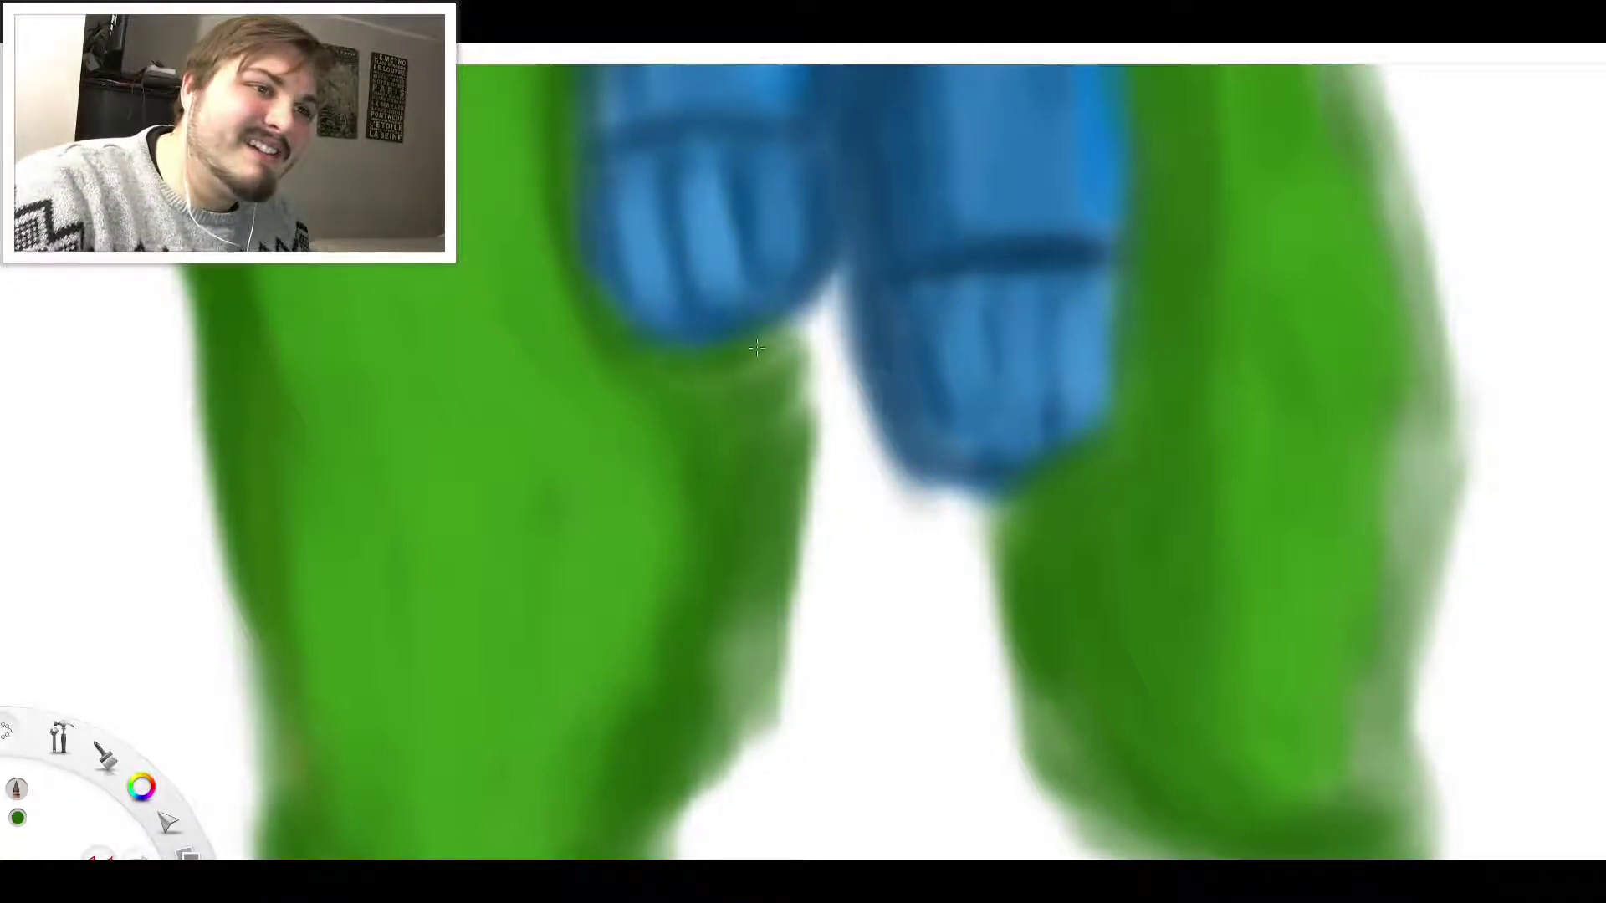
pyautogui.moveTo(784, 335); pyautogui.dragTo(759, 344)
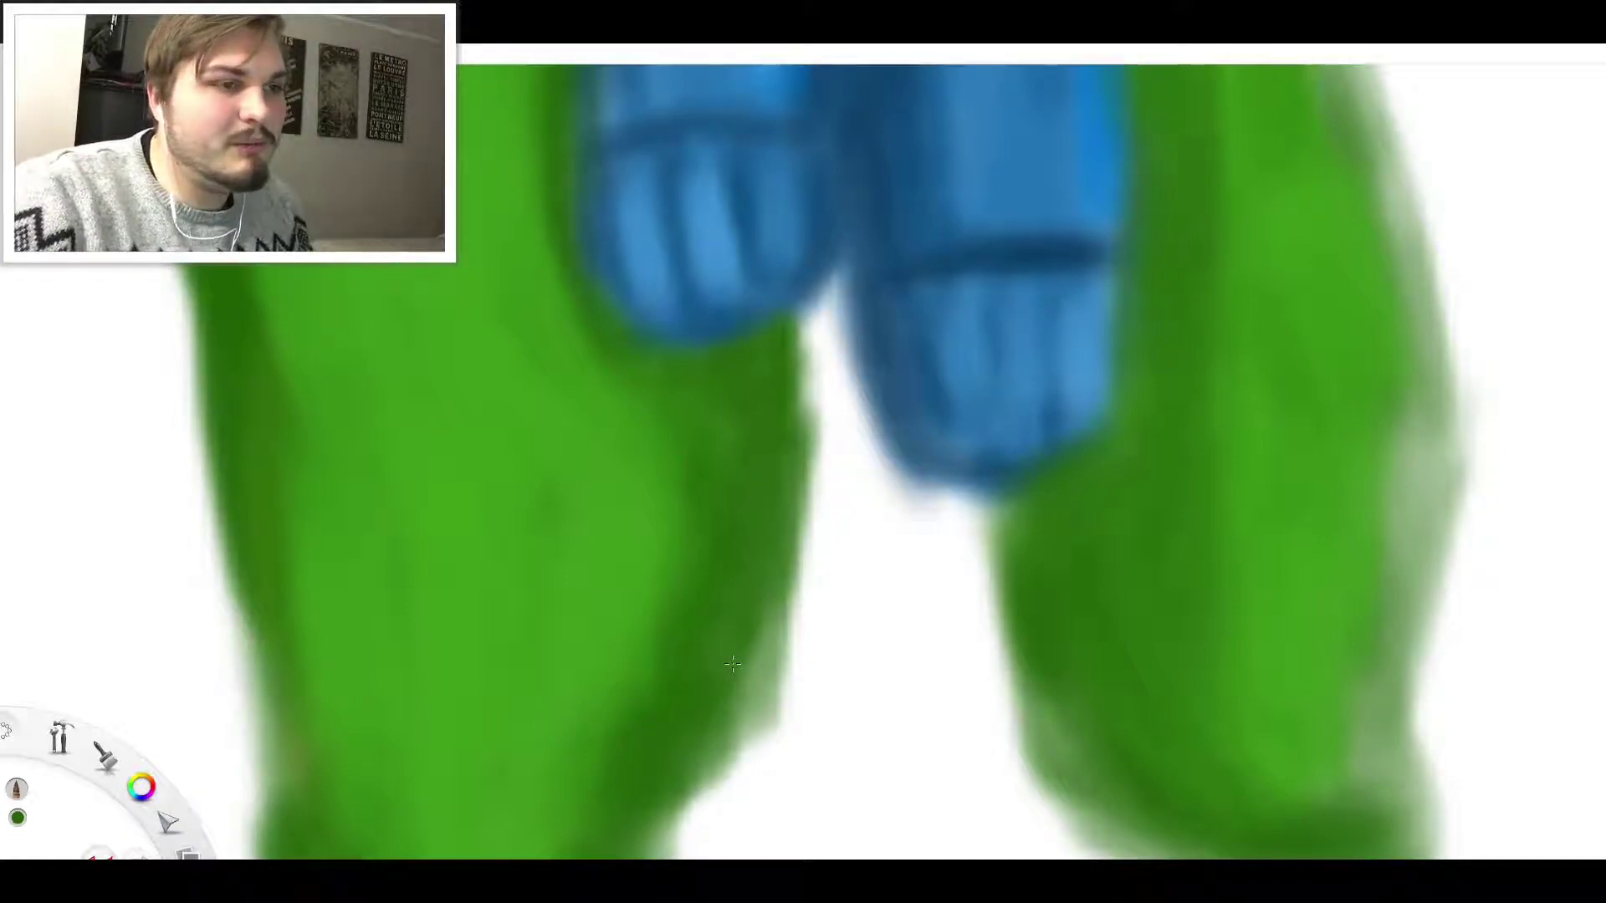
pyautogui.moveTo(795, 410)
pyautogui.mouseDown()
pyautogui.moveTo(816, 434)
pyautogui.moveTo(692, 499)
pyautogui.moveTo(878, 480)
pyautogui.mouseUp()
pyautogui.hotkey('ctrl', 'z')
pyautogui.scroll(3, 864, 455)
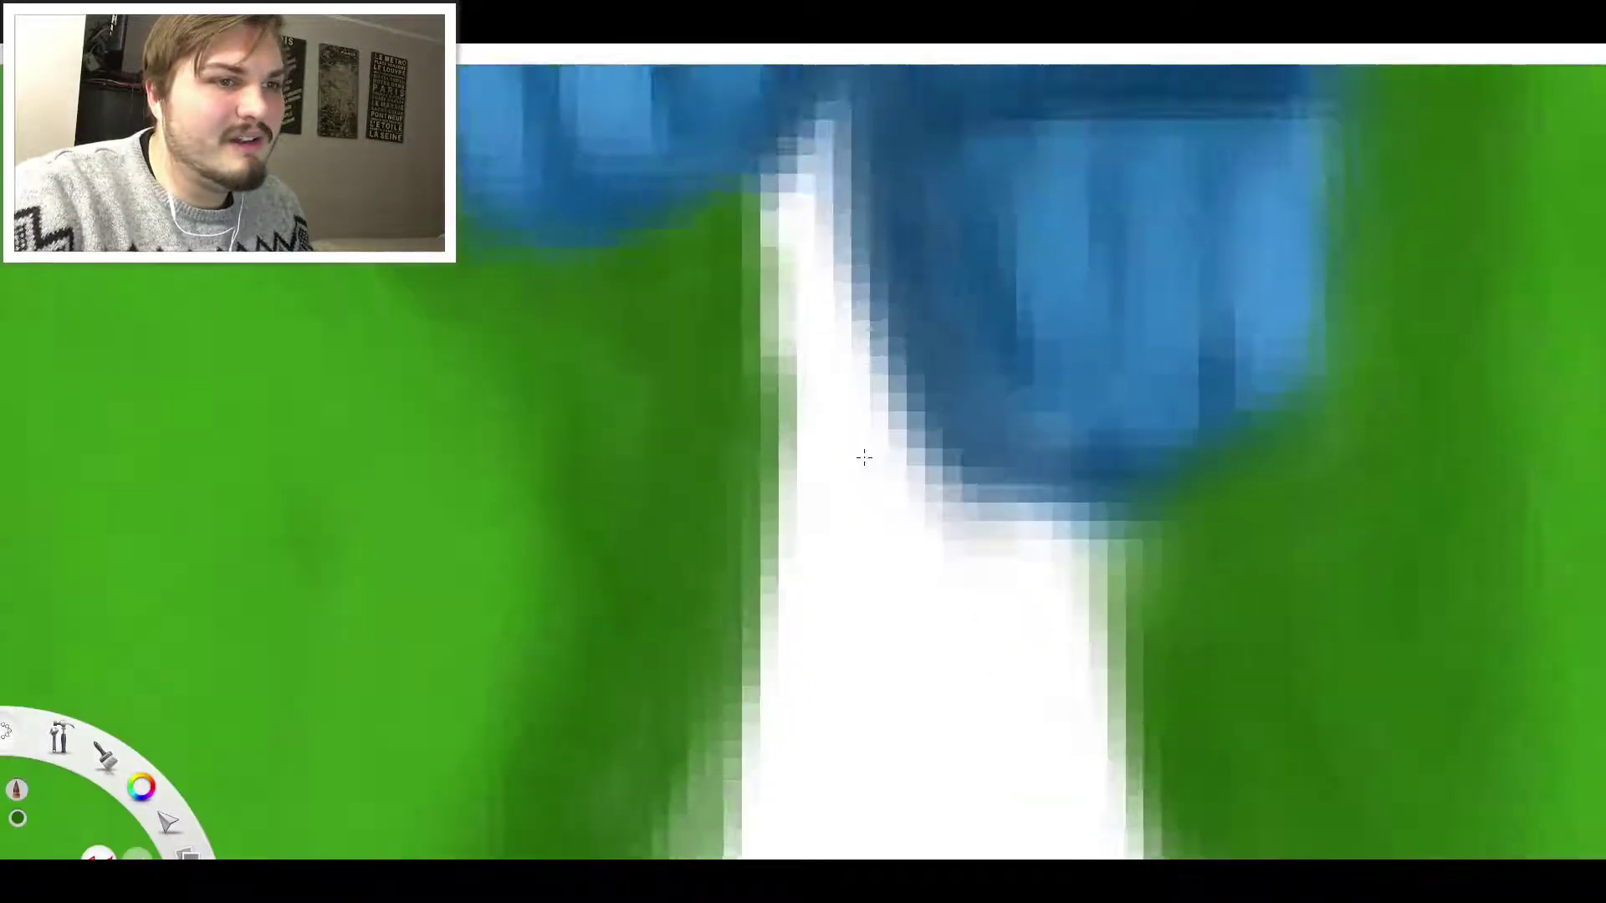
# Cover the pale outer edge of the other trouser leg with light green from mid-thigh to the knee
pyautogui.scroll(-3, 868, 452)
pyautogui.scroll(-5, 868, 452)
pyautogui.scroll(4, 937, 452)
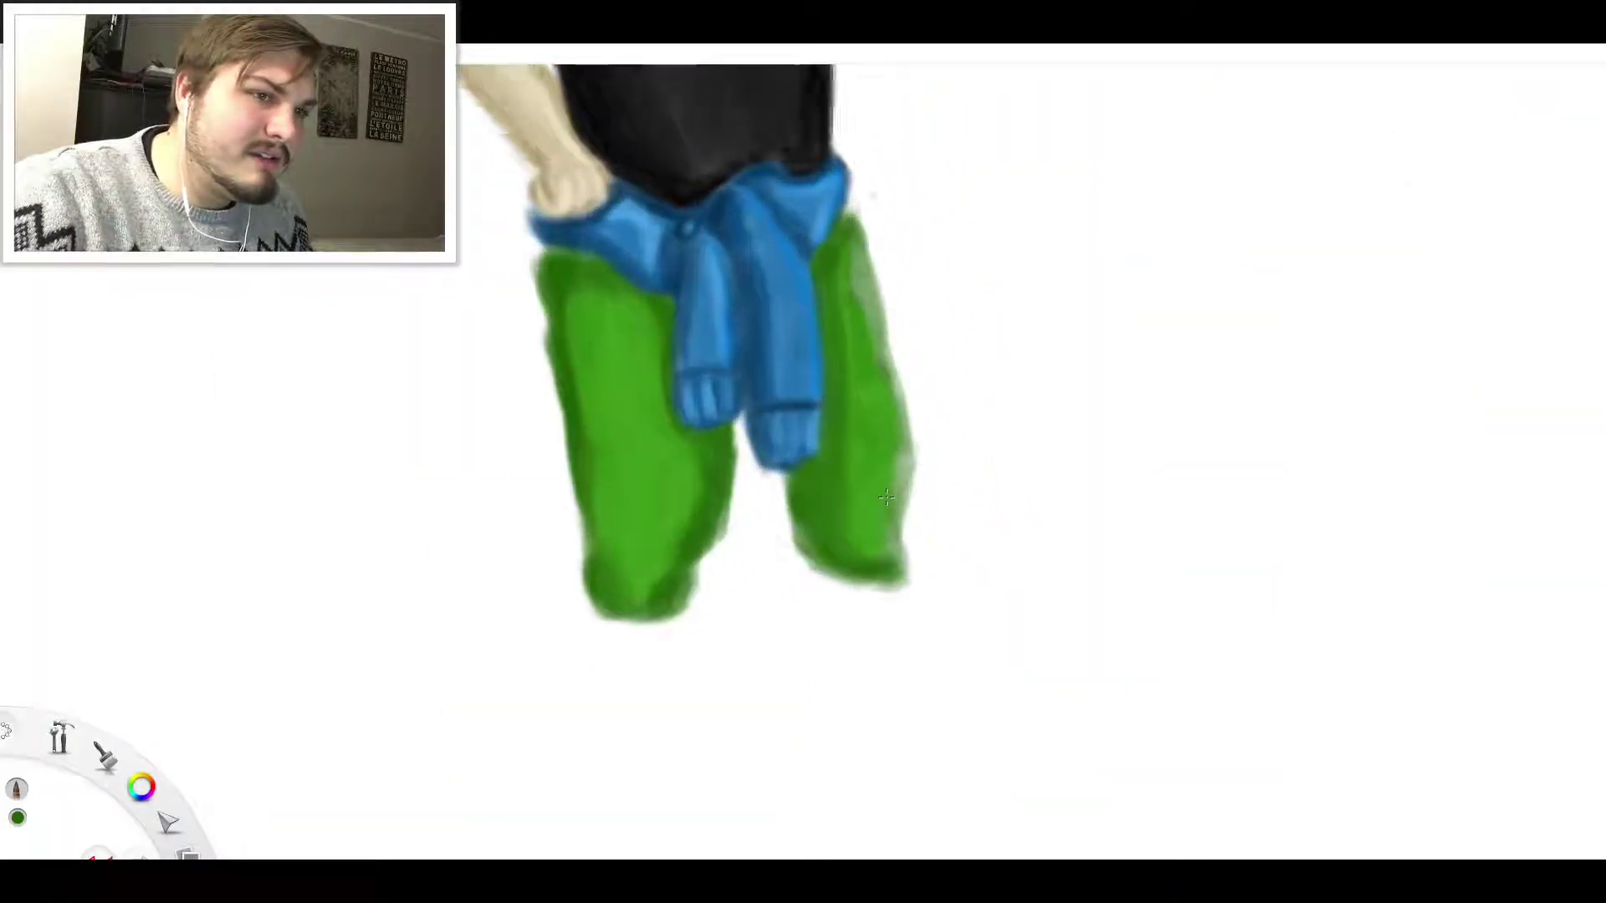
pyautogui.scroll(1, 900, 487)
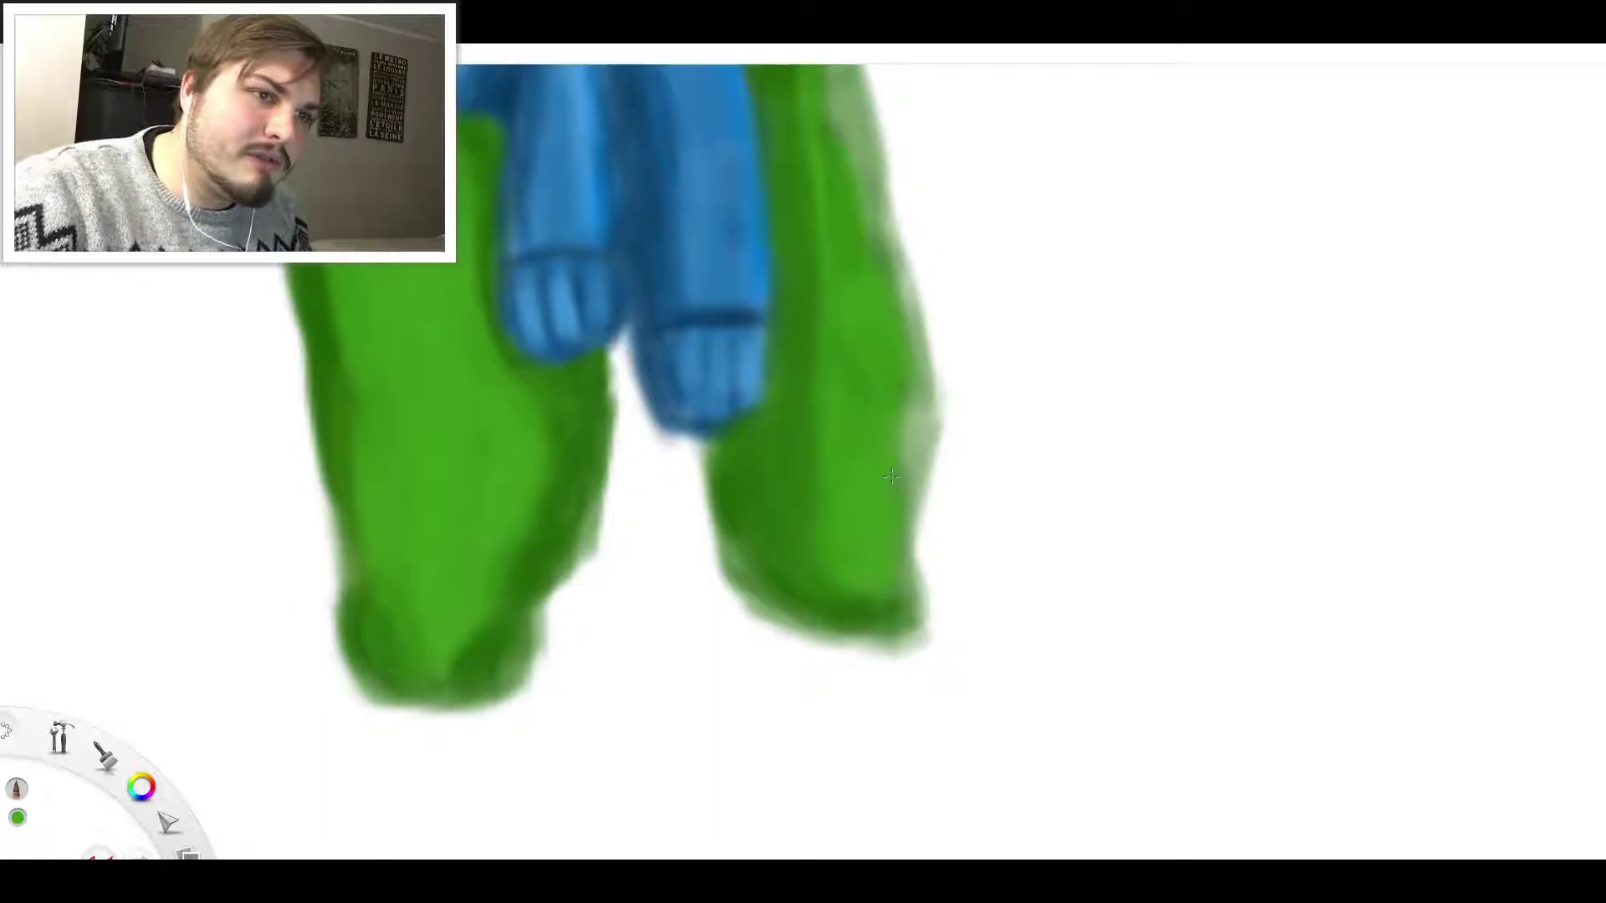
pyautogui.moveTo(925, 414)
pyautogui.mouseDown()
pyautogui.moveTo(972, 398)
pyautogui.moveTo(944, 421)
pyautogui.moveTo(937, 409)
pyautogui.moveTo(910, 440)
pyautogui.mouseUp()
pyautogui.hotkey('ctrl', 'z')
pyautogui.hotkey('ctrl', 'z')
pyautogui.hotkey('ctrl', 'z')
pyautogui.hotkey('ctrl', 'z')
pyautogui.hotkey('ctrl', 'z')
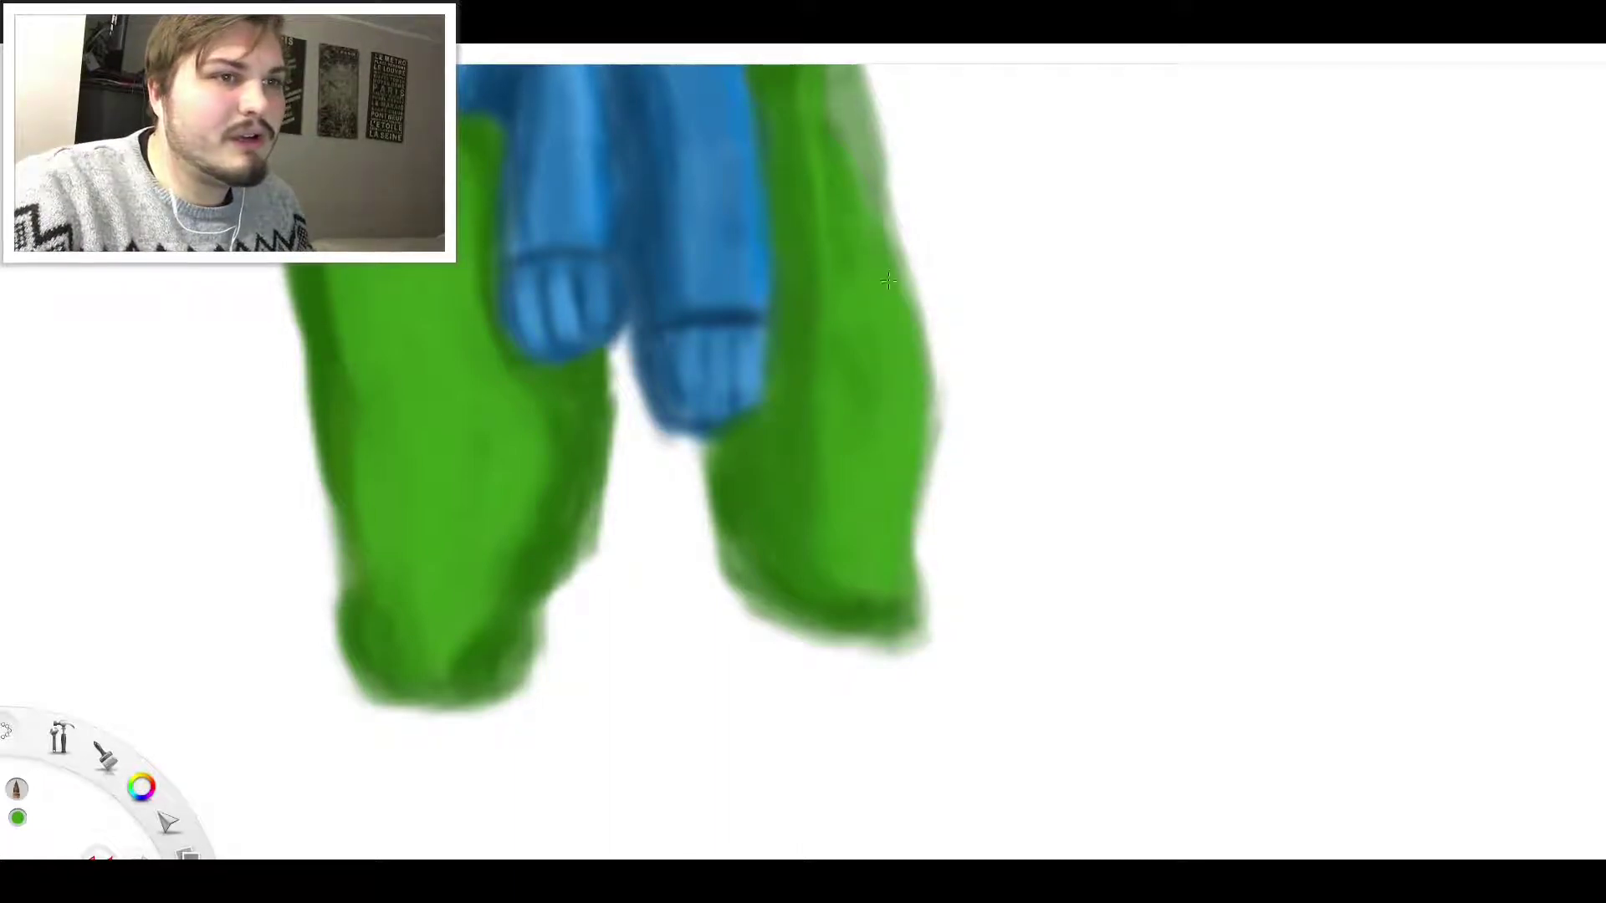
# Fill the pale upper outer edge of that leg with light green and extend its dark green tip up to the jacket at the hip
pyautogui.moveTo(905, 242)
pyautogui.mouseDown()
pyautogui.moveTo(979, 211)
pyautogui.moveTo(942, 228)
pyautogui.mouseUp()
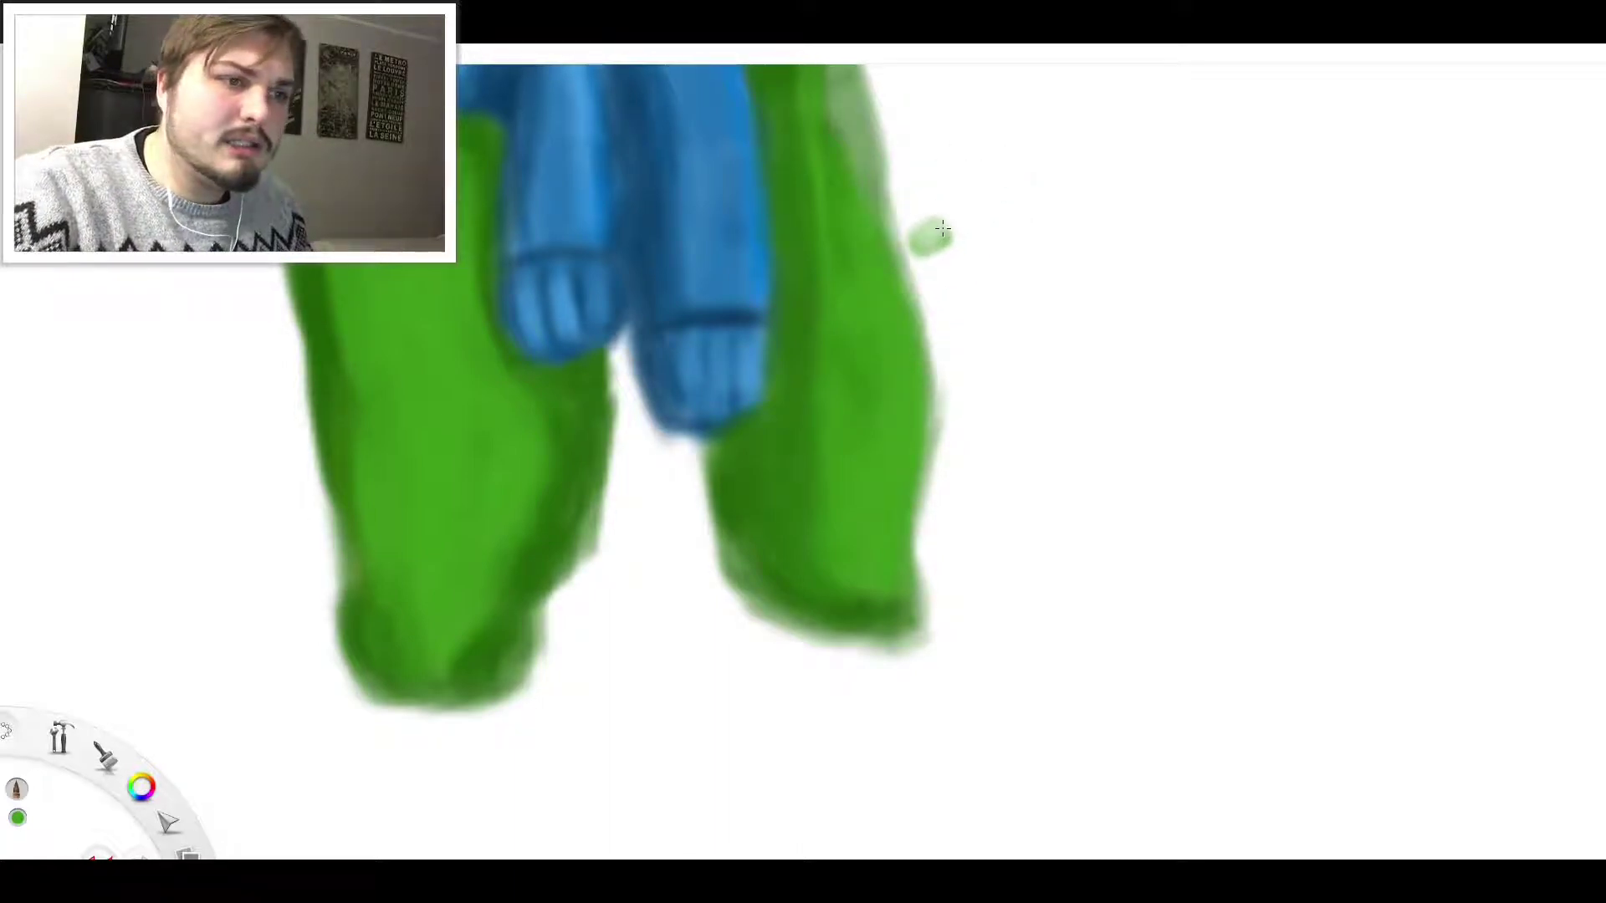
pyautogui.scroll(-6, 942, 229)
pyautogui.scroll(8, 954, 159)
pyautogui.moveTo(824, 401); pyautogui.dragTo(843, 388)
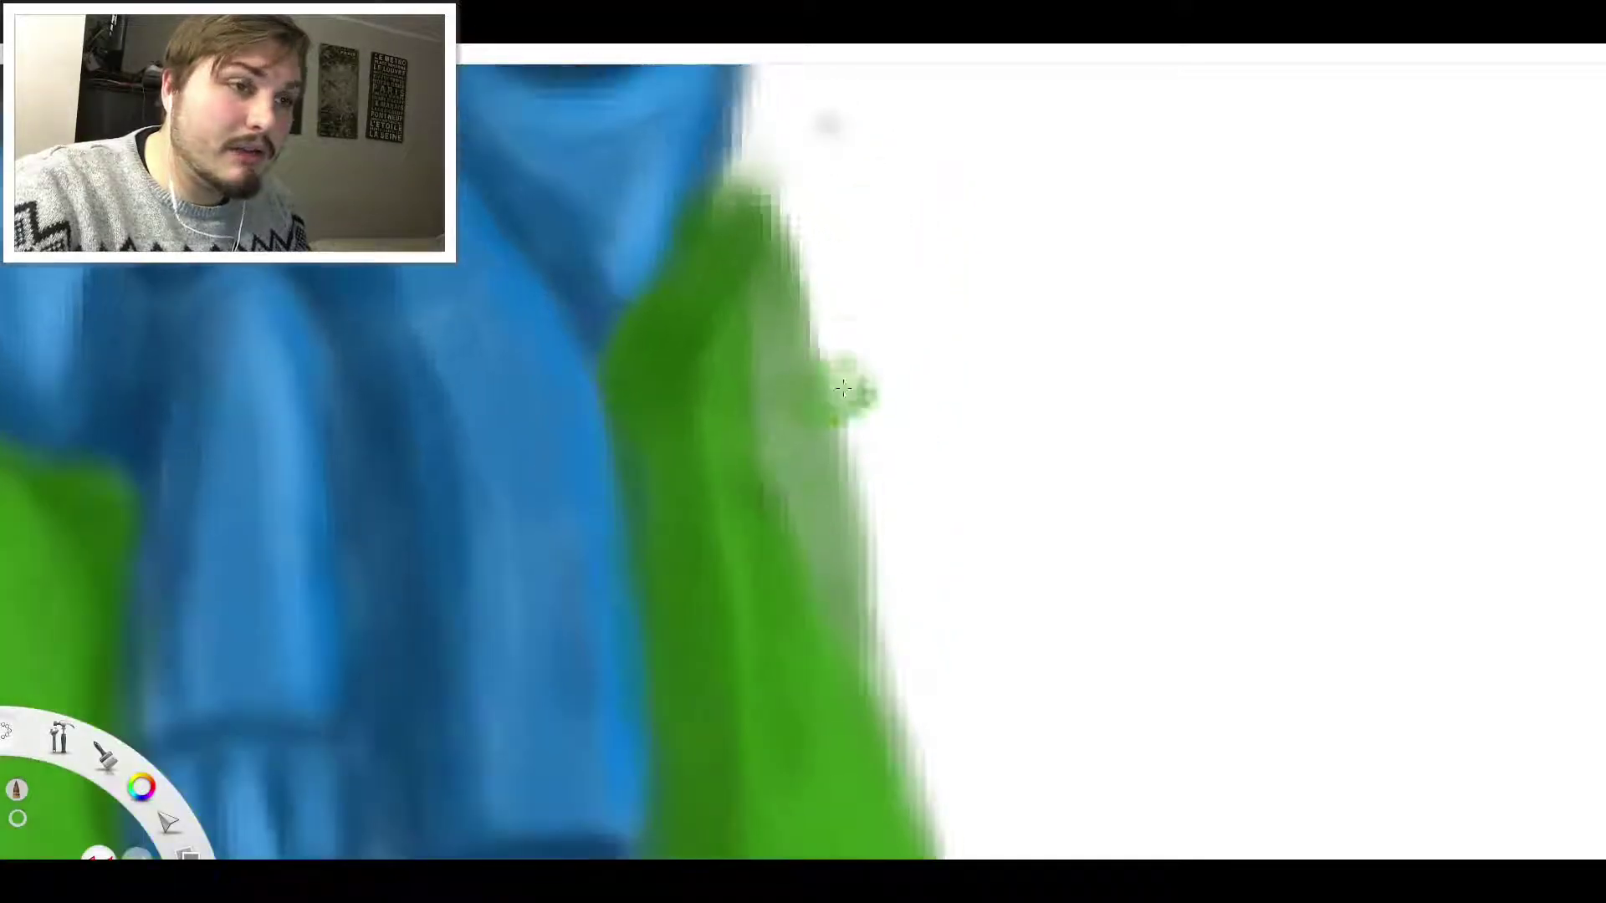
pyautogui.hotkey('ctrl', 'z')
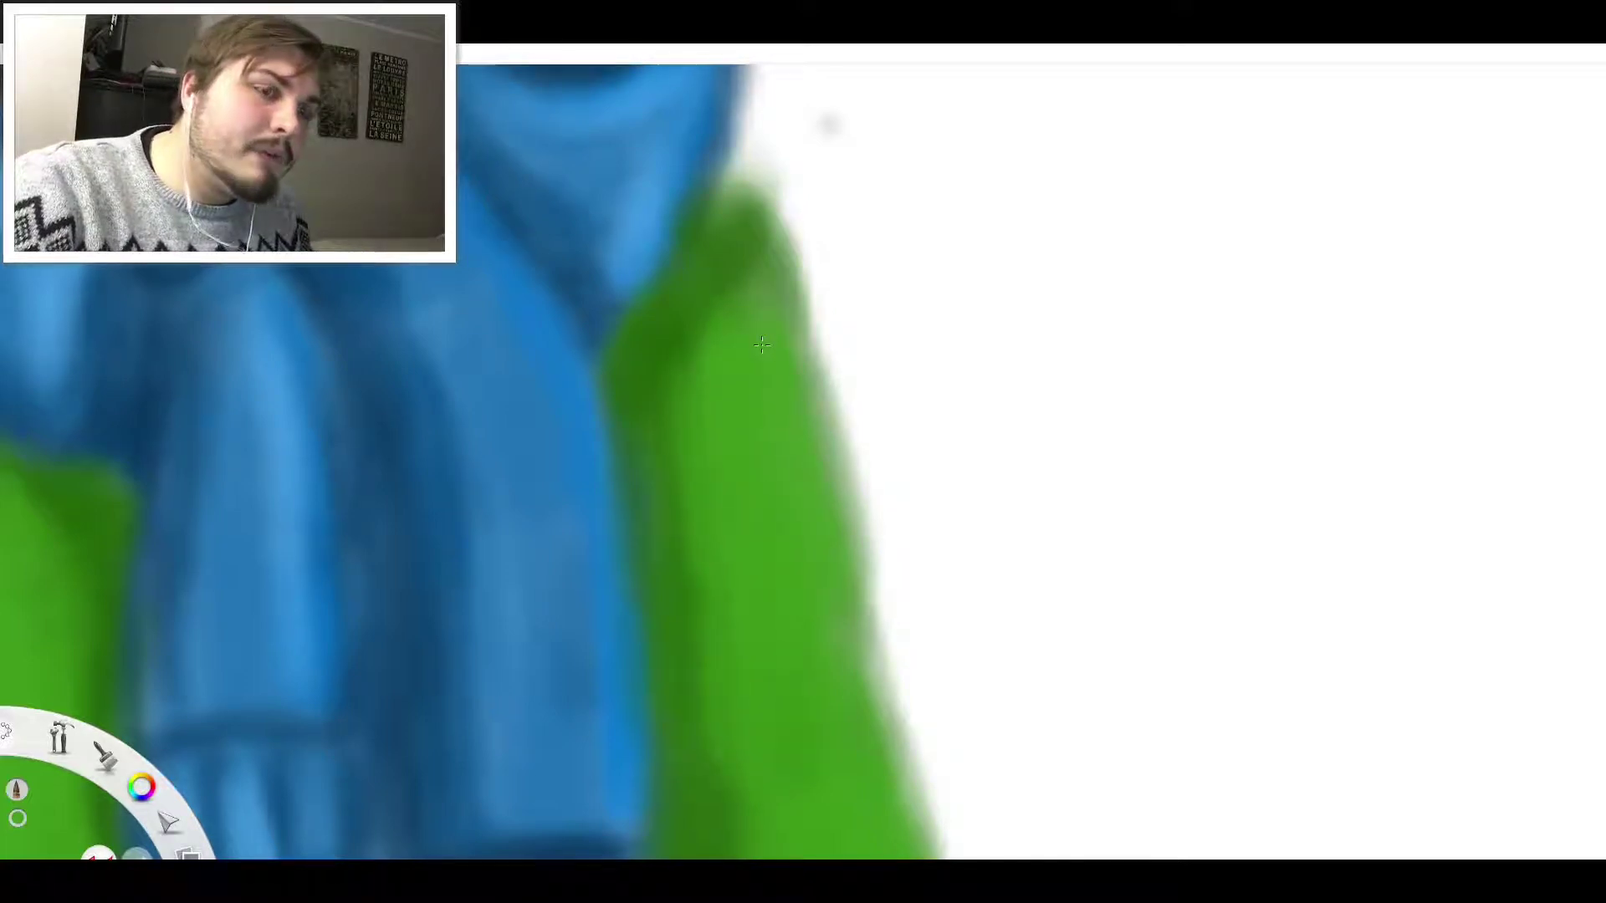
pyautogui.moveTo(803, 303)
pyautogui.mouseDown()
pyautogui.moveTo(825, 220)
pyautogui.moveTo(764, 163)
pyautogui.mouseUp()
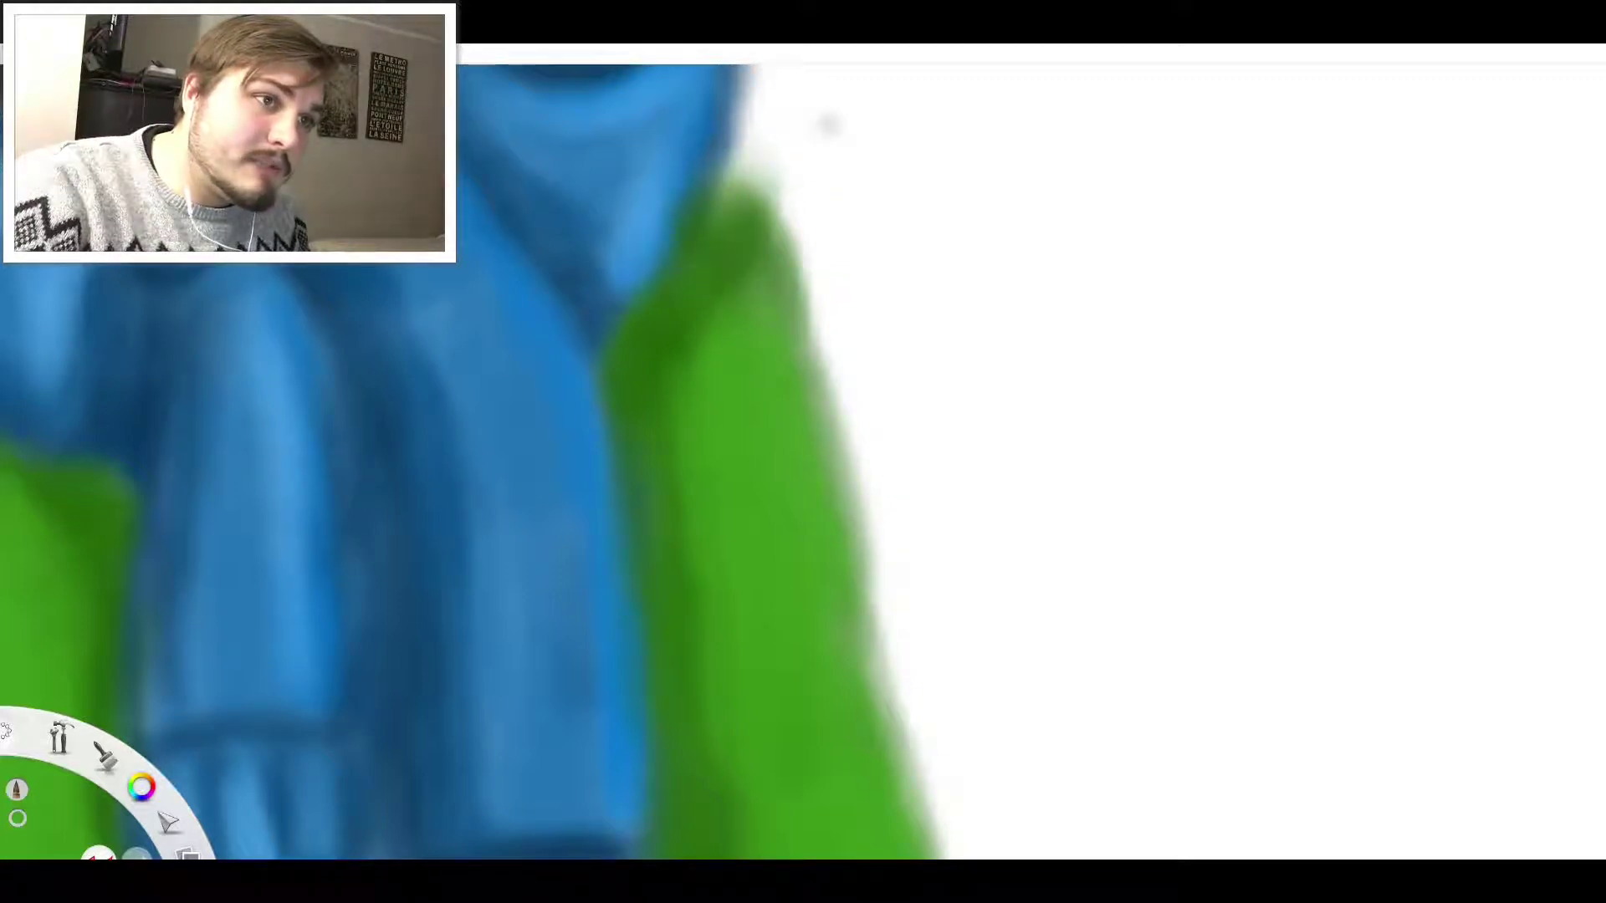
pyautogui.moveTo(734, 194)
pyautogui.mouseDown()
pyautogui.moveTo(736, 163)
pyautogui.moveTo(746, 147)
pyautogui.moveTo(742, 184)
pyautogui.moveTo(754, 157)
pyautogui.mouseUp()
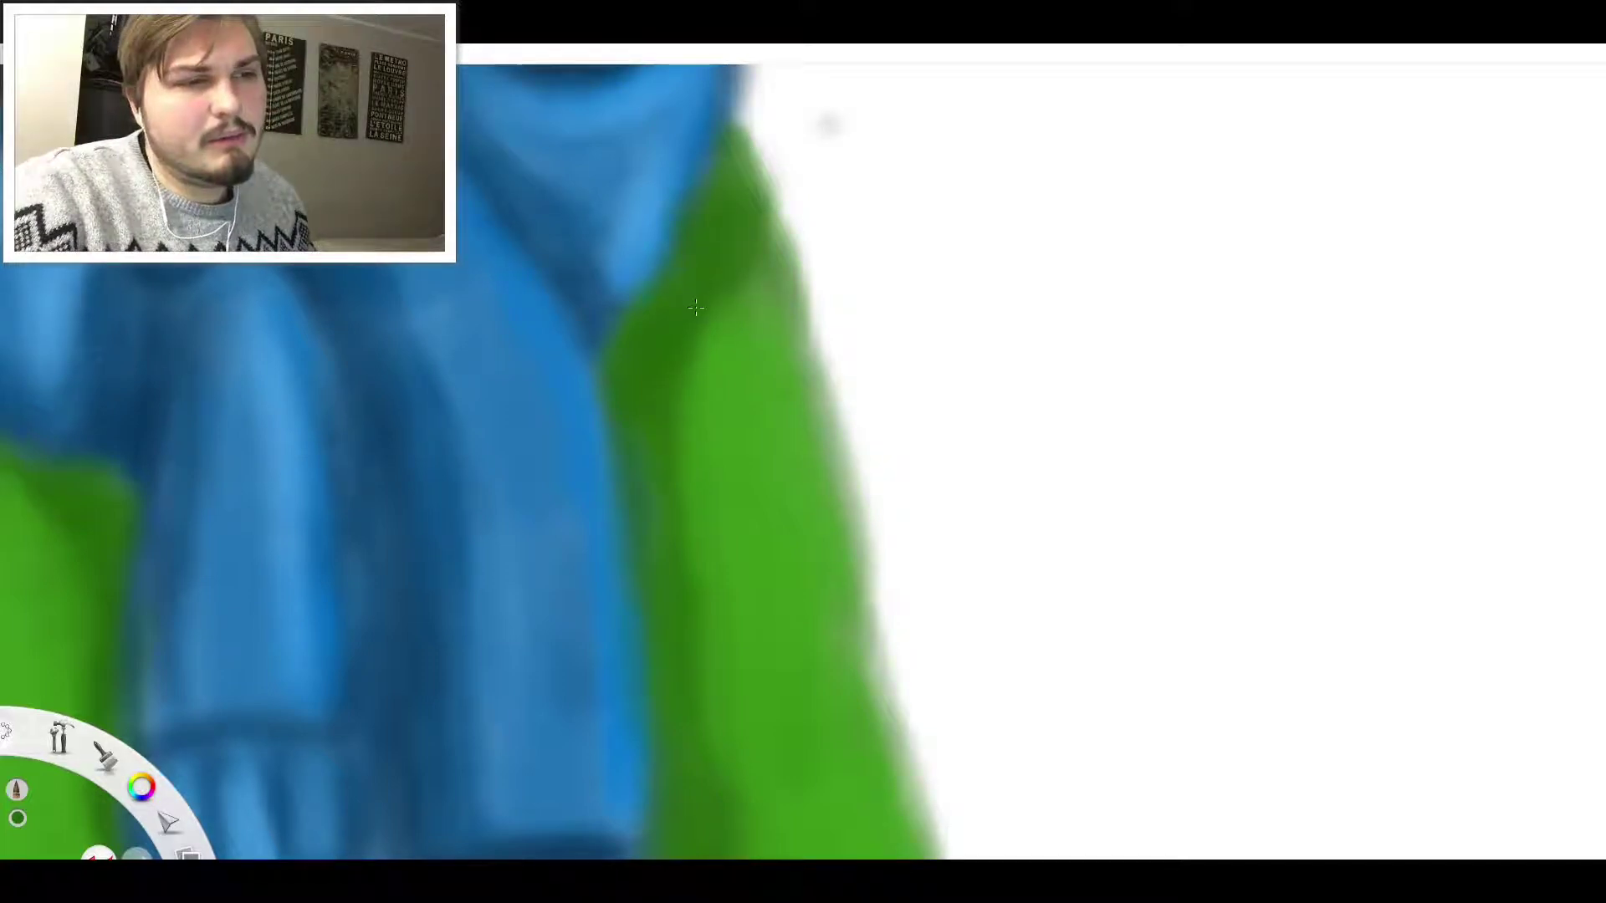
# Sample the light green and widen the bright area on both trouser legs, narrowing the dark shading along their sides
pyautogui.scroll(-5, 757, 364)
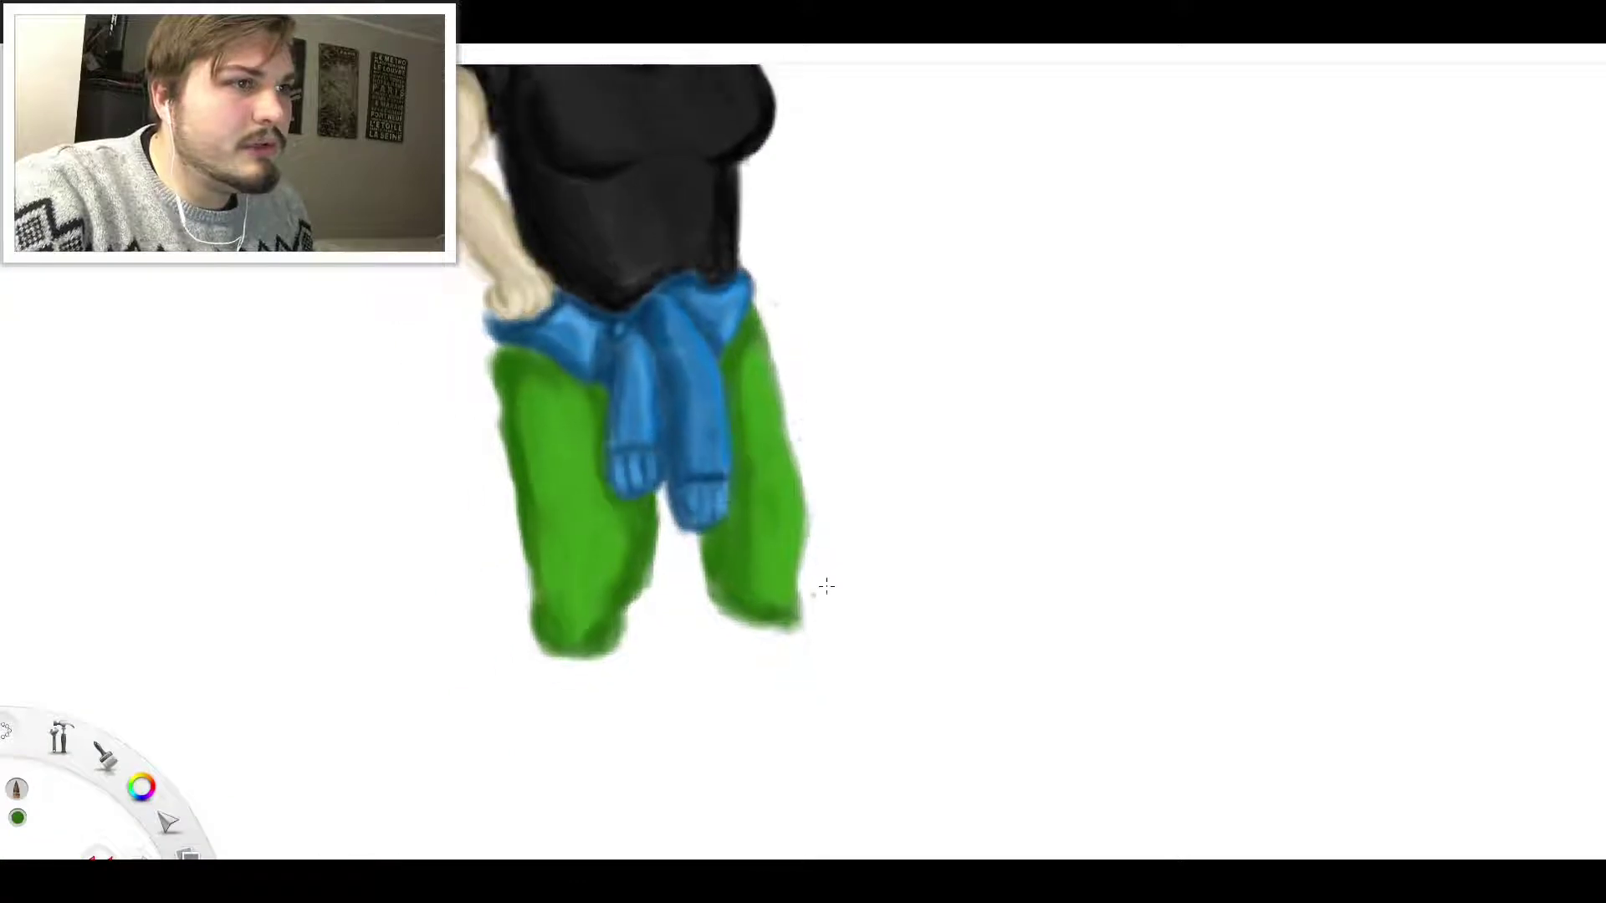
pyautogui.scroll(3, 827, 585)
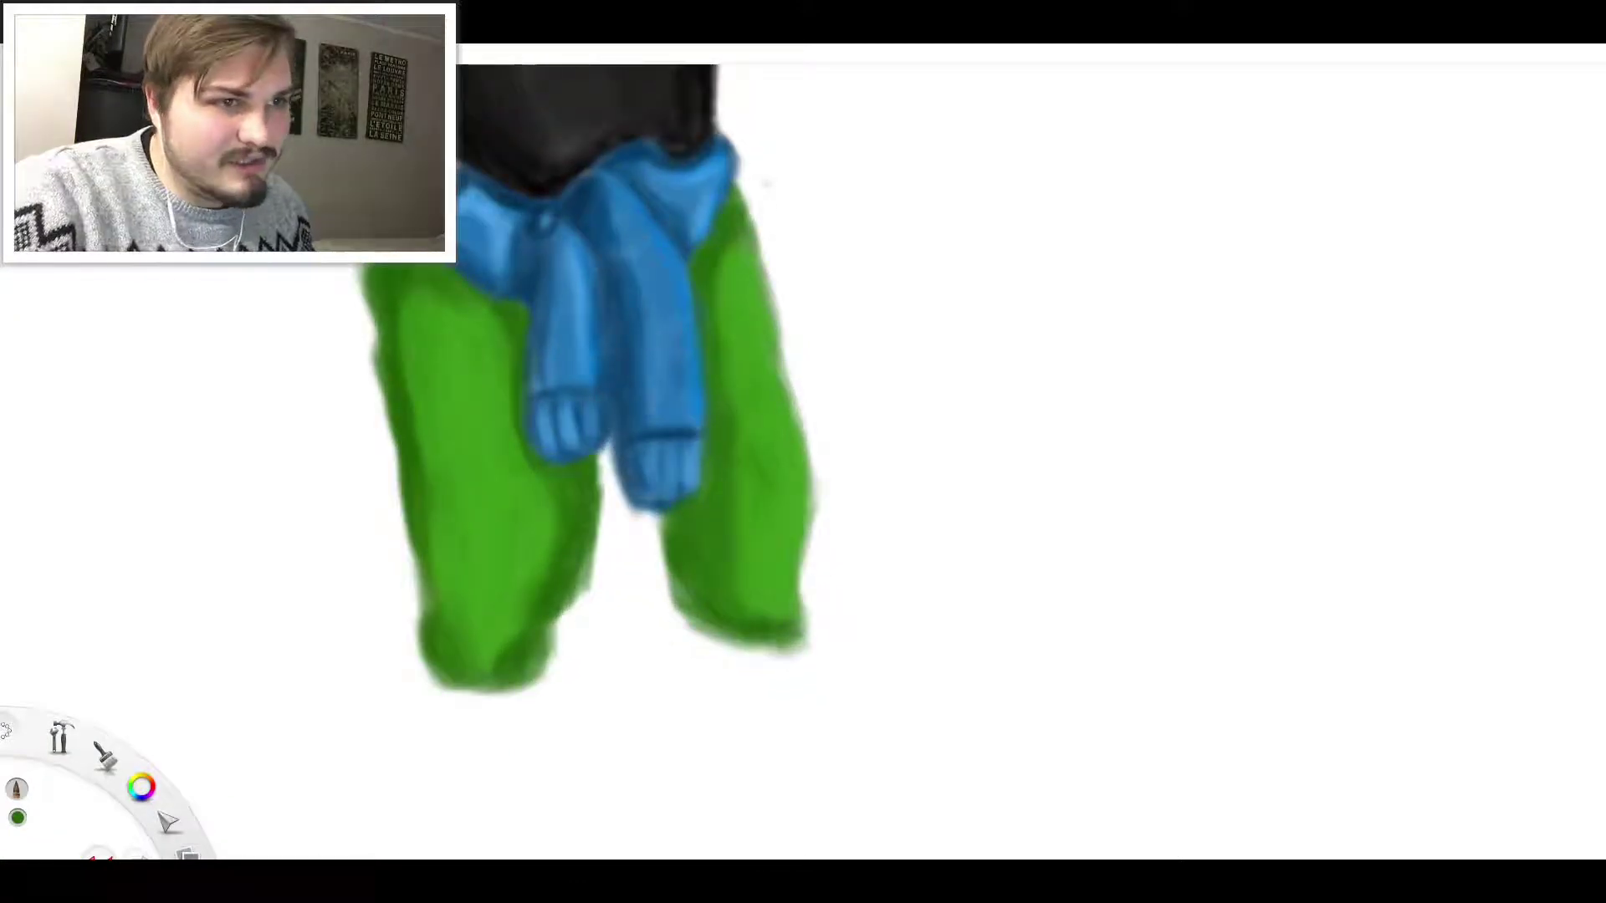
pyautogui.press('i')
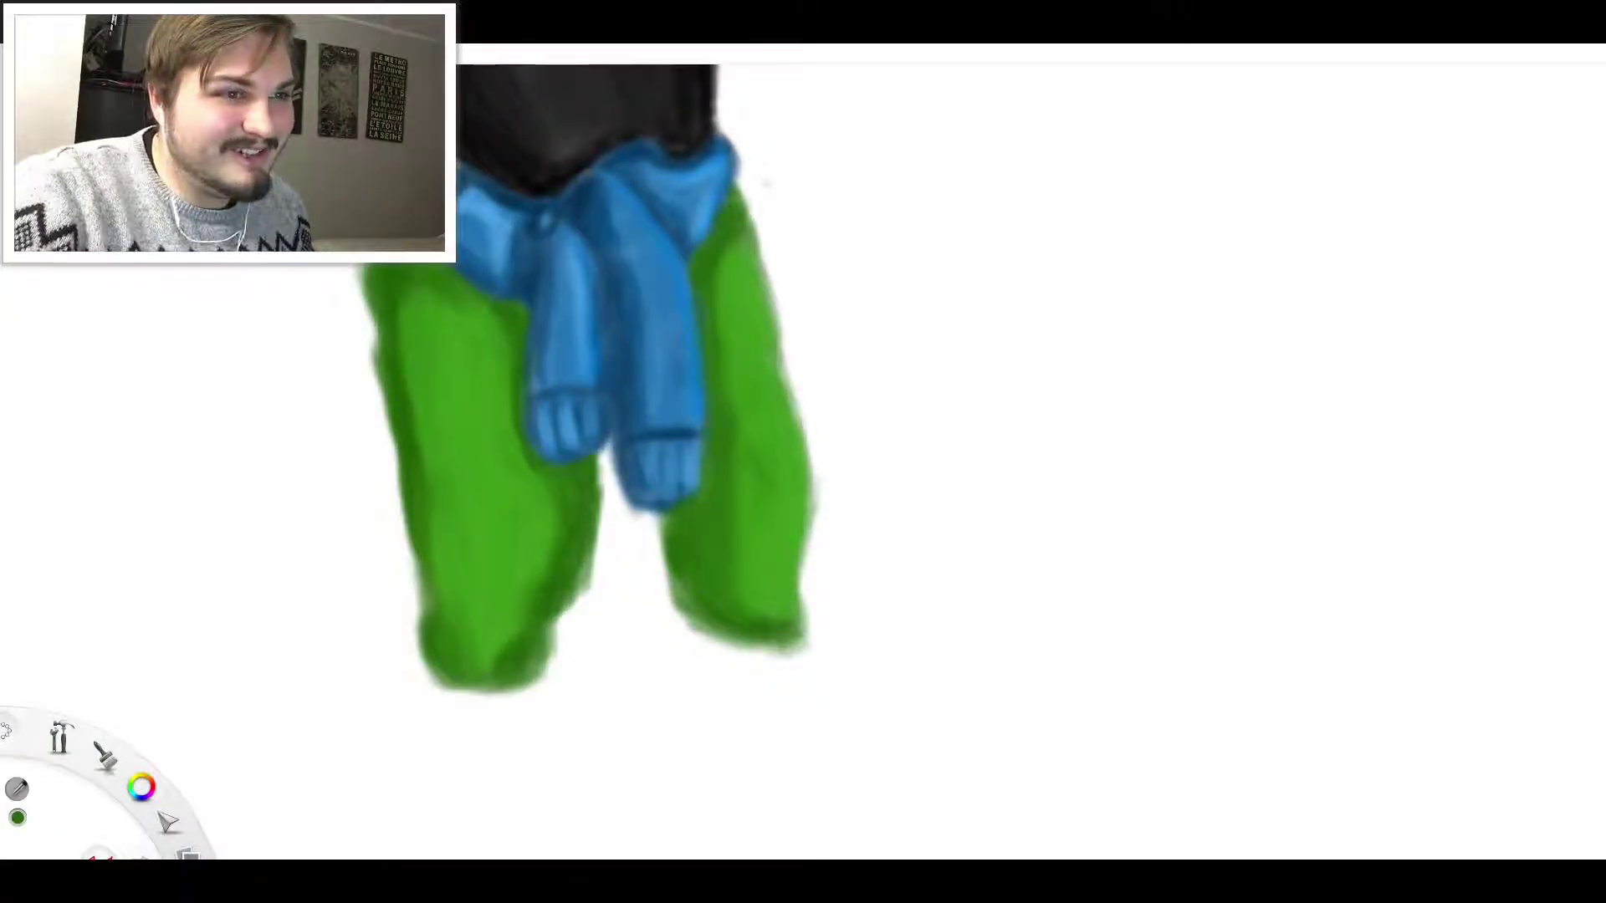
pyautogui.press('e')
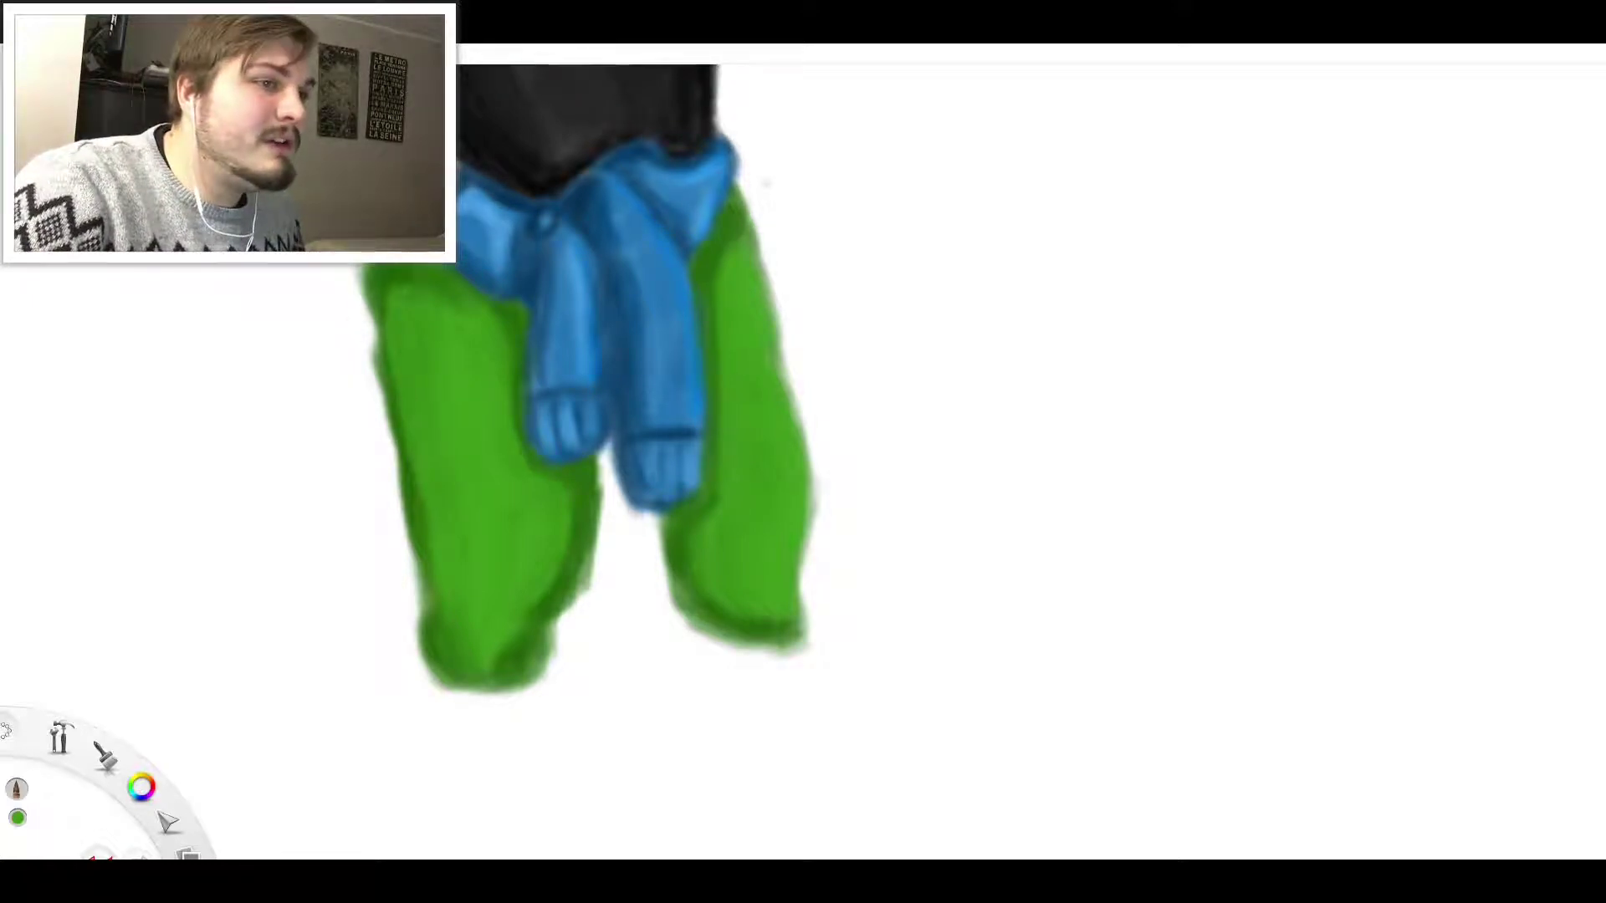
# Erase the ragged outer edge of the leg below the resting hand, from the hip down the thigh
pyautogui.press('e')
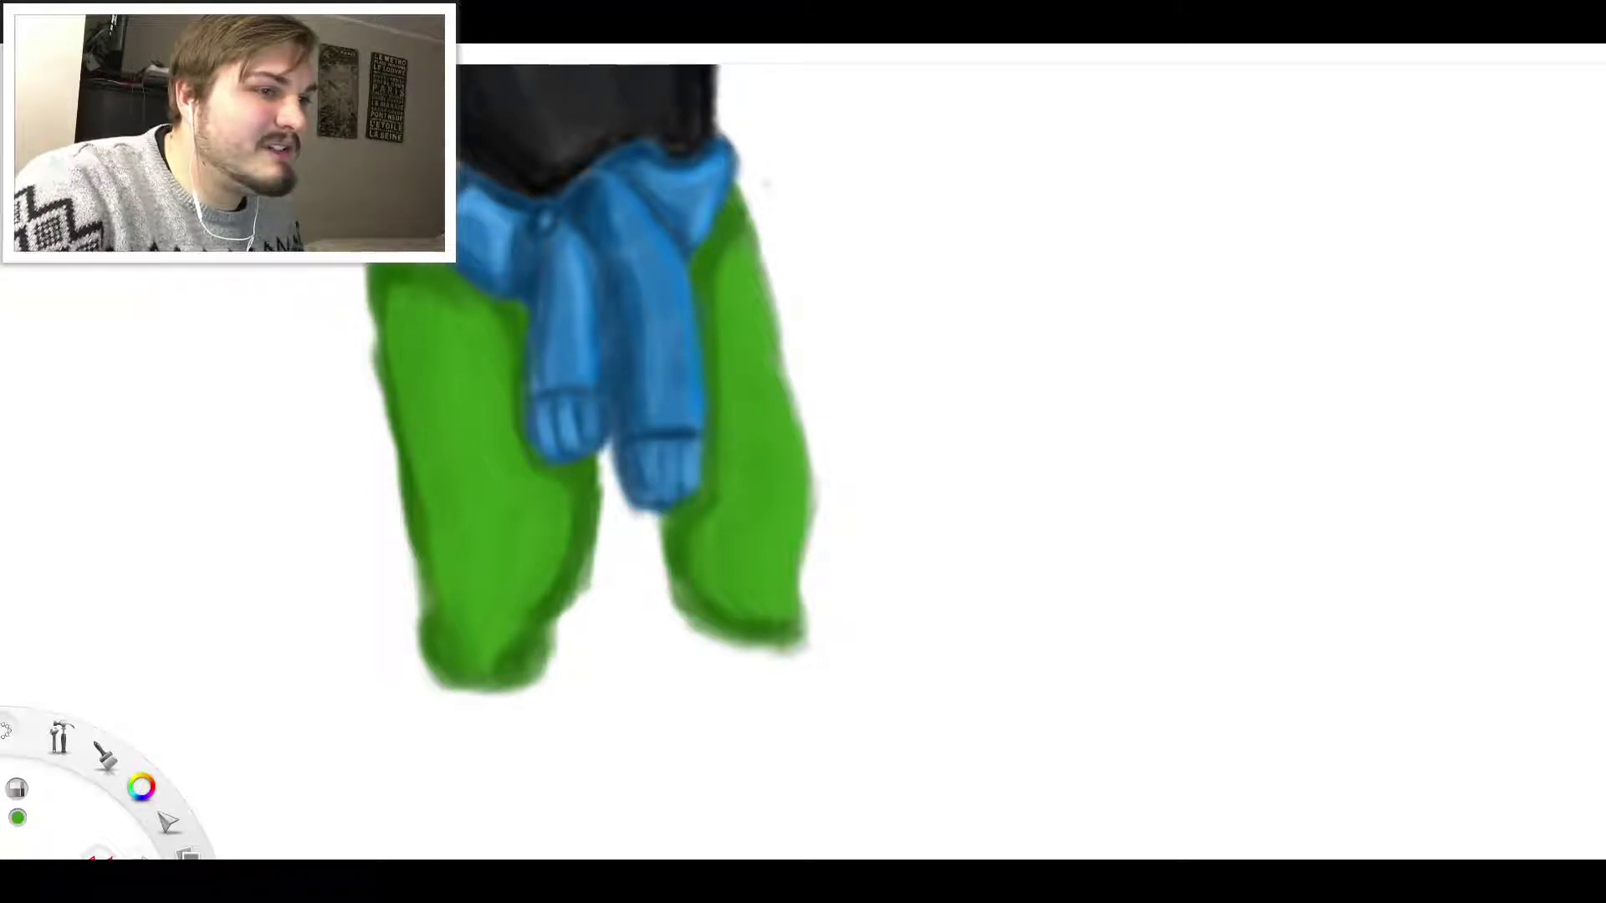
pyautogui.moveTo(366, 266); pyautogui.dragTo(373, 361)
pyautogui.moveTo(370, 301); pyautogui.dragTo(381, 392)
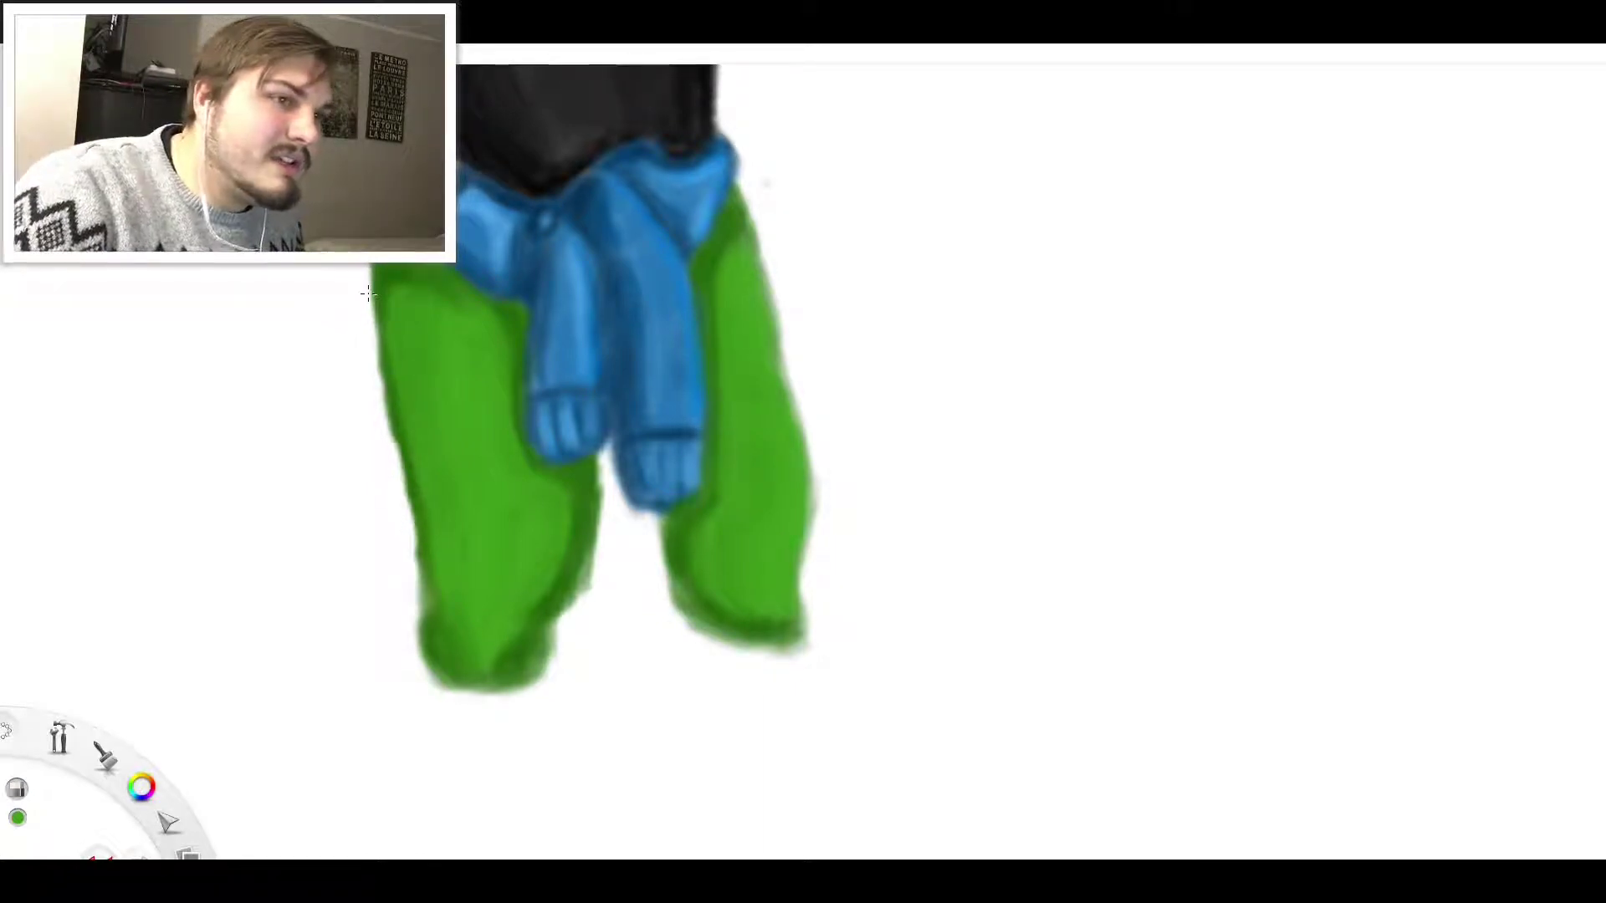
pyautogui.moveTo(388, 445); pyautogui.dragTo(375, 390)
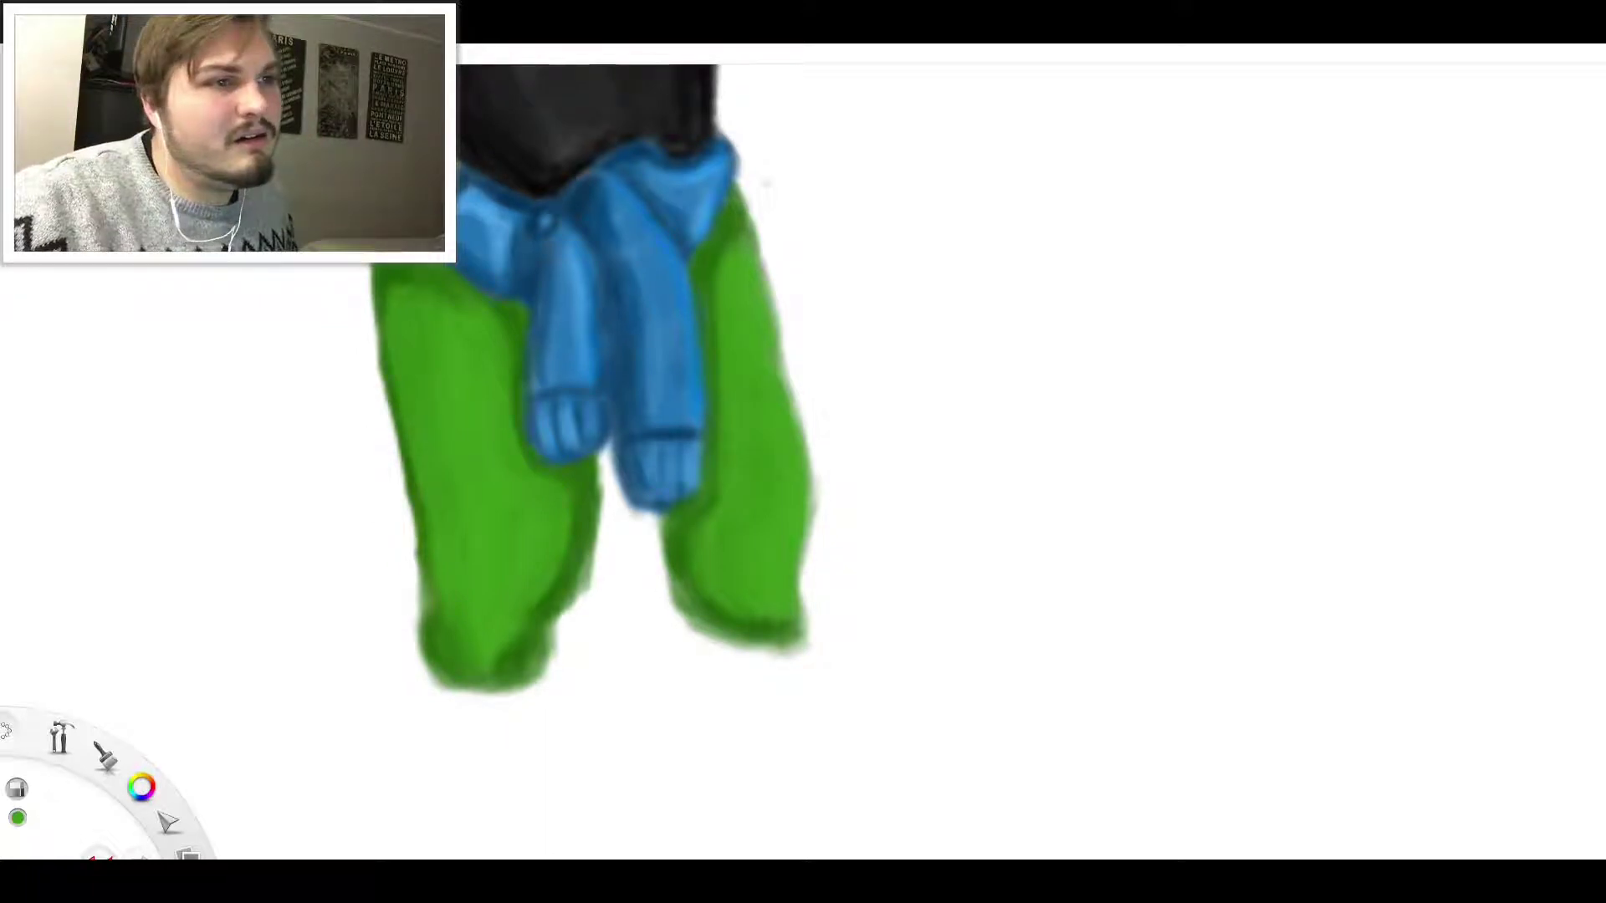
pyautogui.press('e')
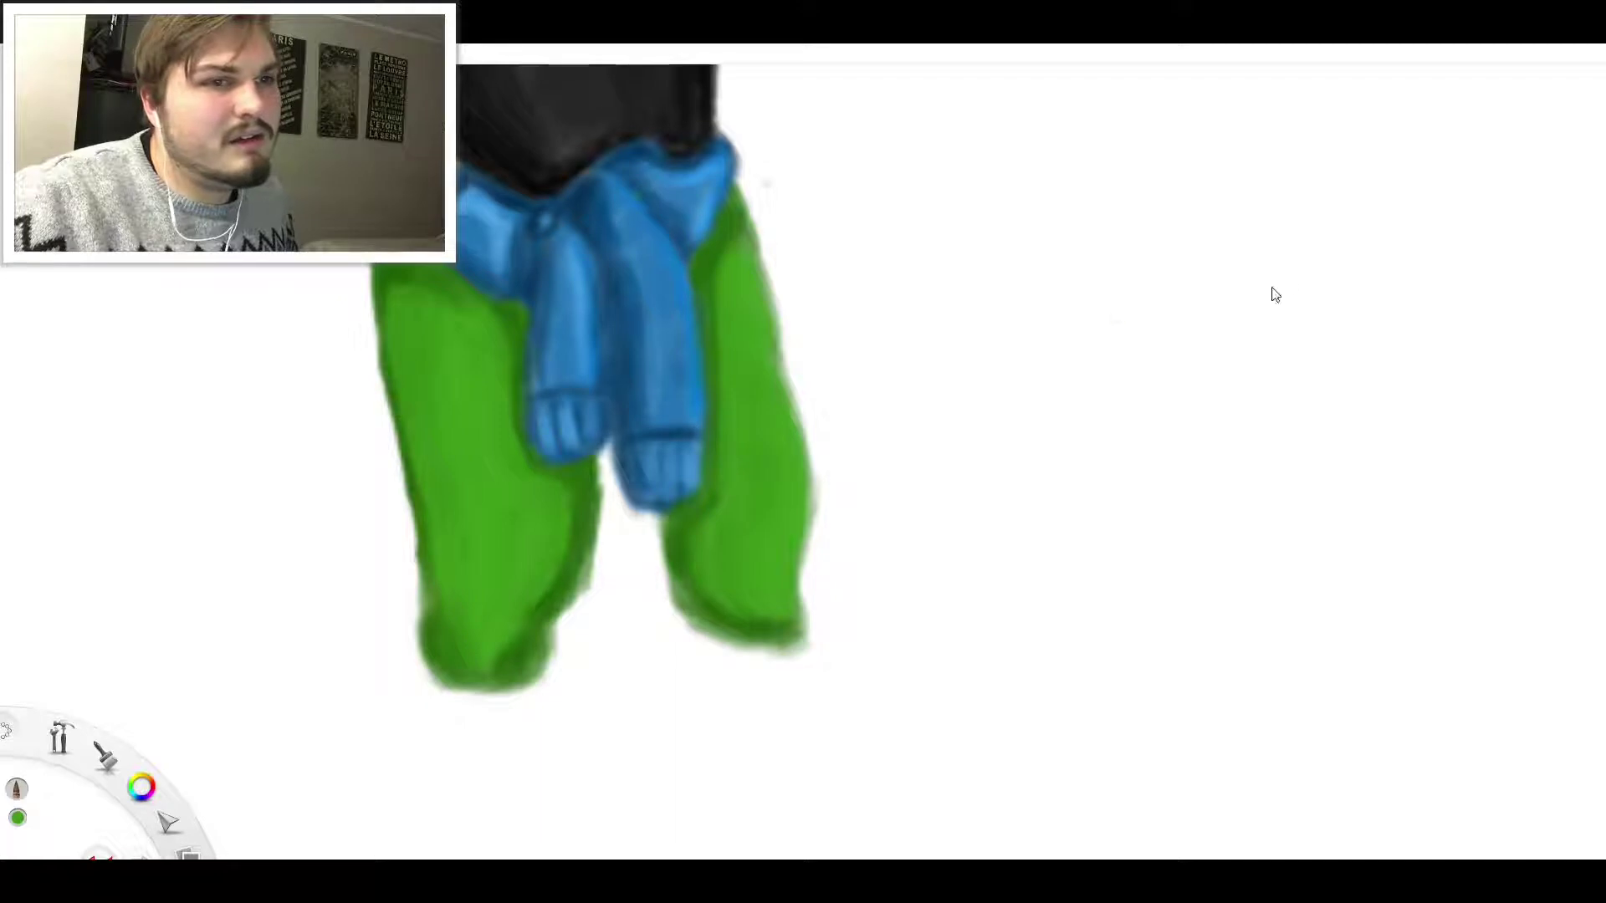
# Compare the trousers with the pencil sketch layer, hide it again, and widen that leg's outer hip in light green
pyautogui.click(1410, 387)
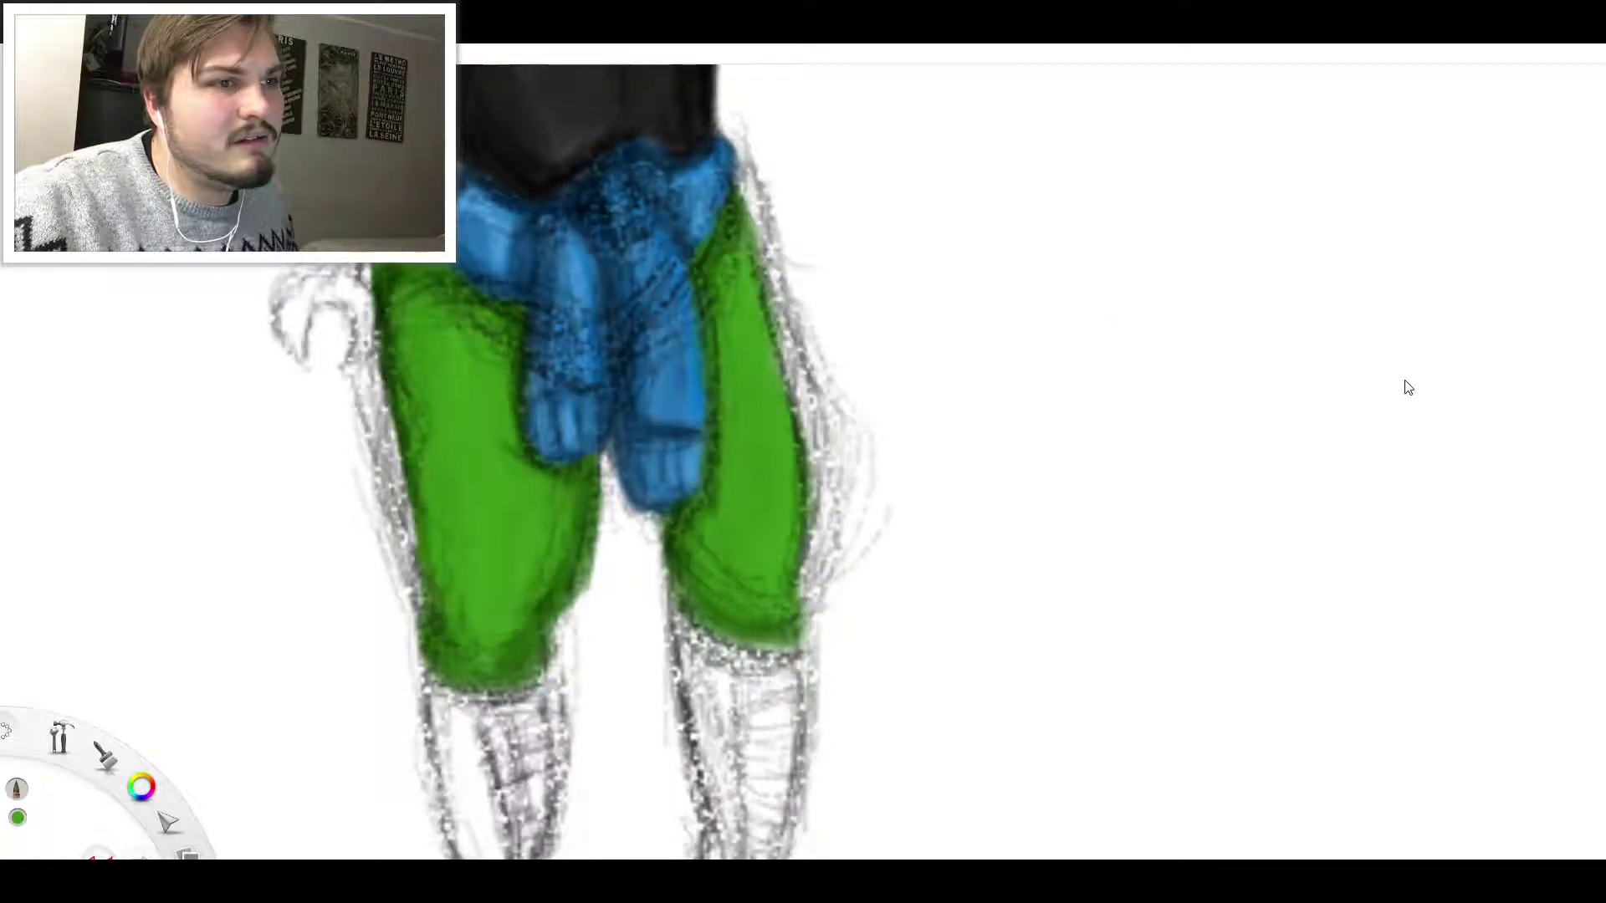
pyautogui.click(1404, 379)
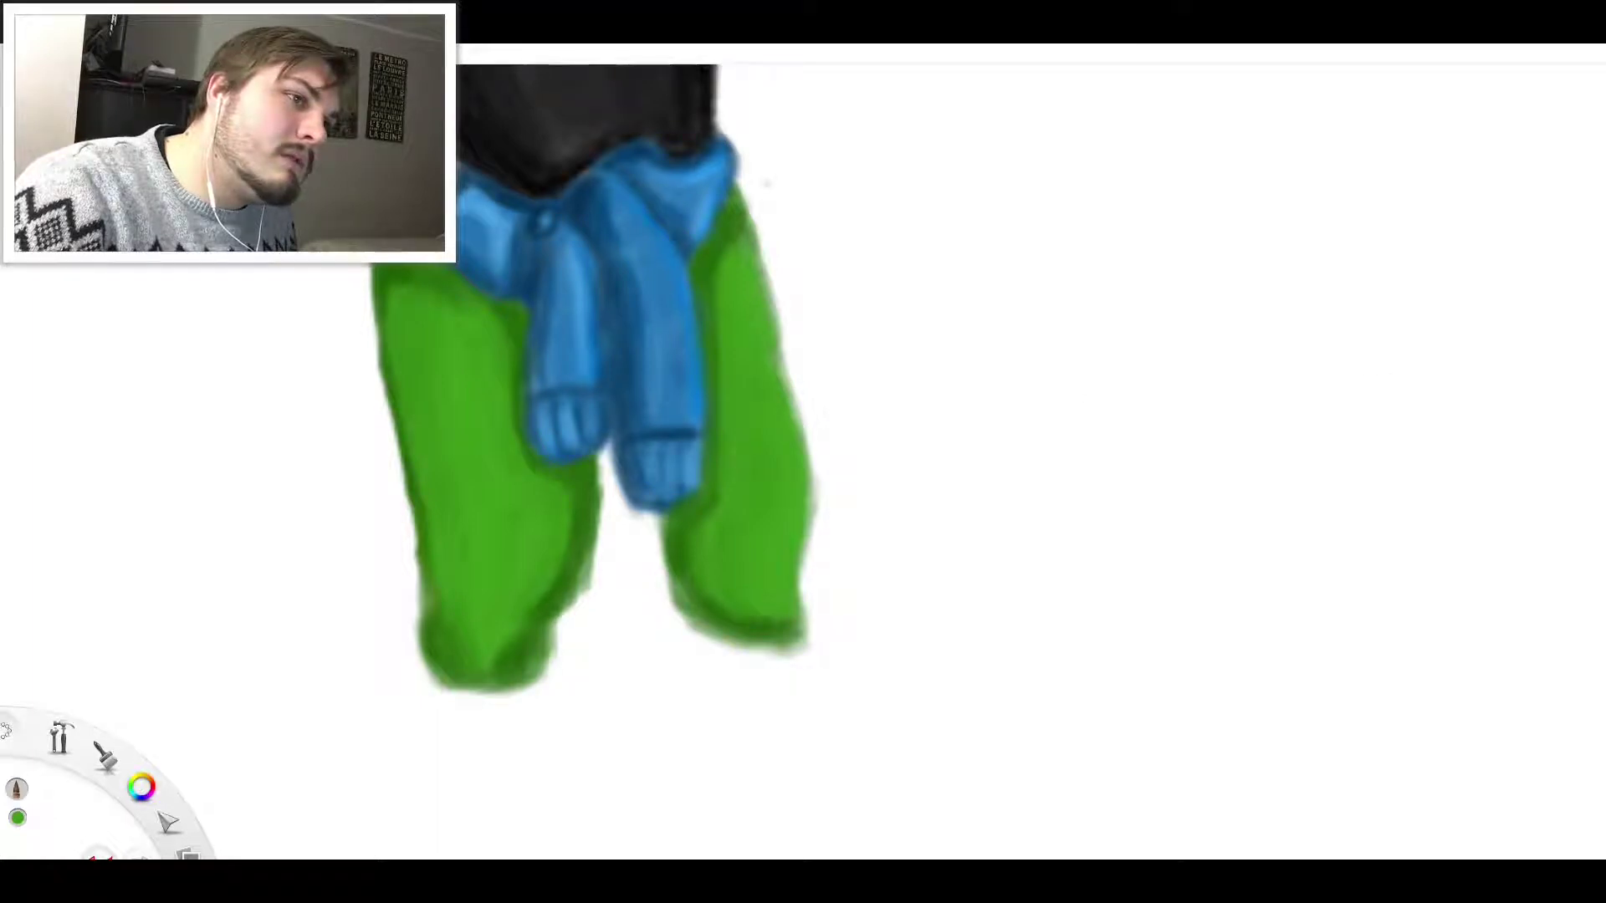
pyautogui.moveTo(377, 268)
pyautogui.mouseDown()
pyautogui.moveTo(384, 334)
pyautogui.moveTo(404, 344)
pyautogui.moveTo(368, 326)
pyautogui.moveTo(389, 308)
pyautogui.mouseUp()
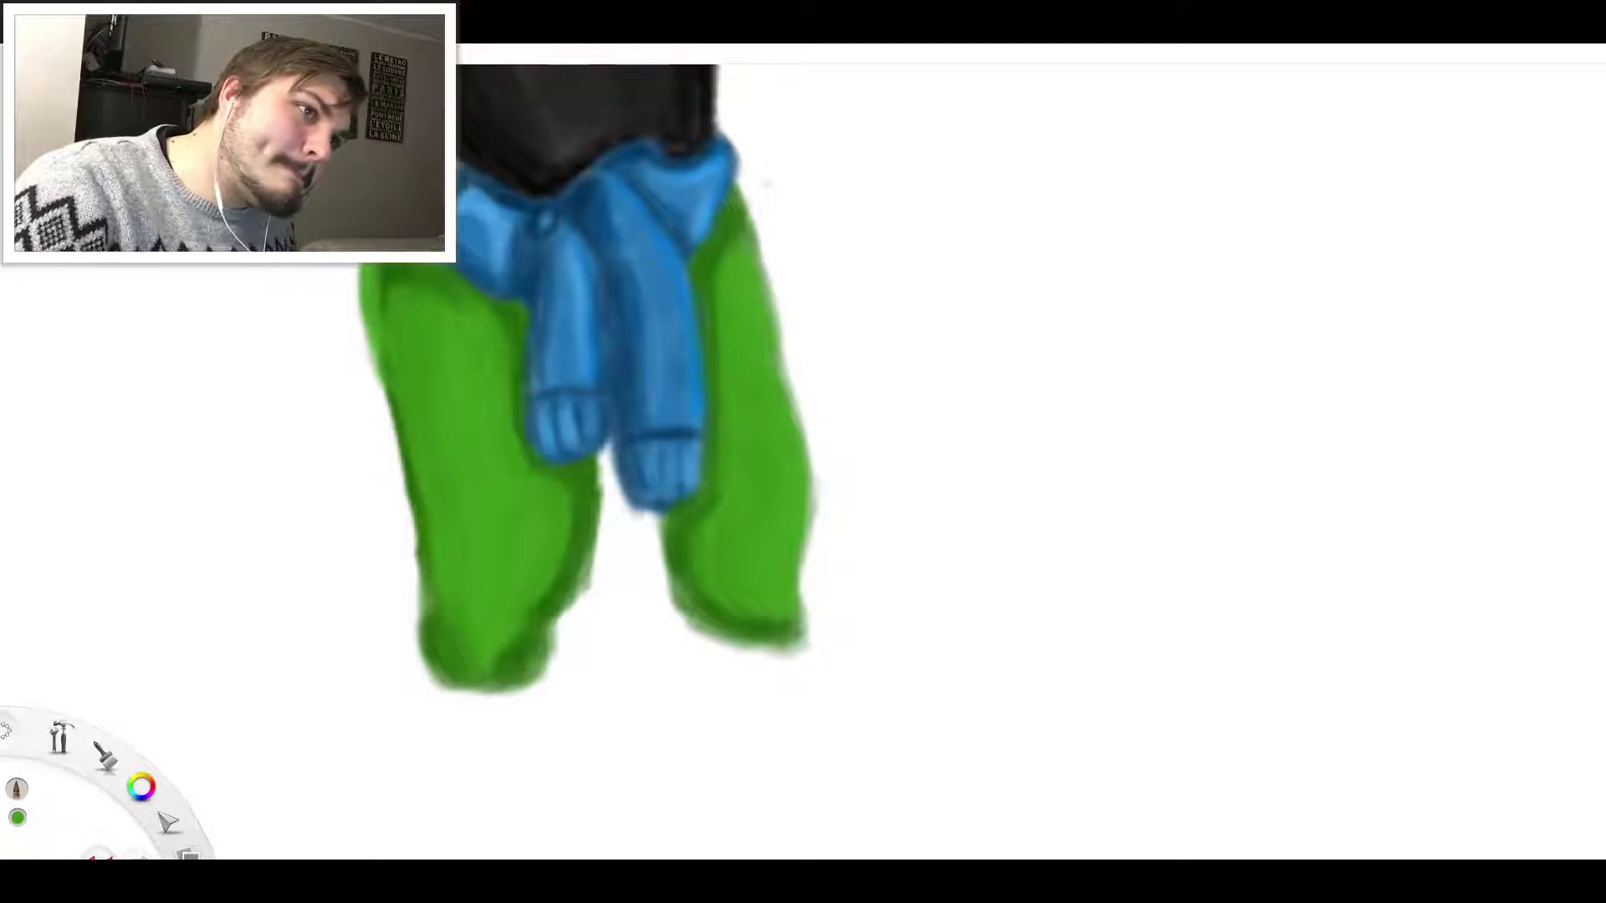
# Sample the dark green and shade the outer edge of the widened hip below the resting hand
pyautogui.press('i')
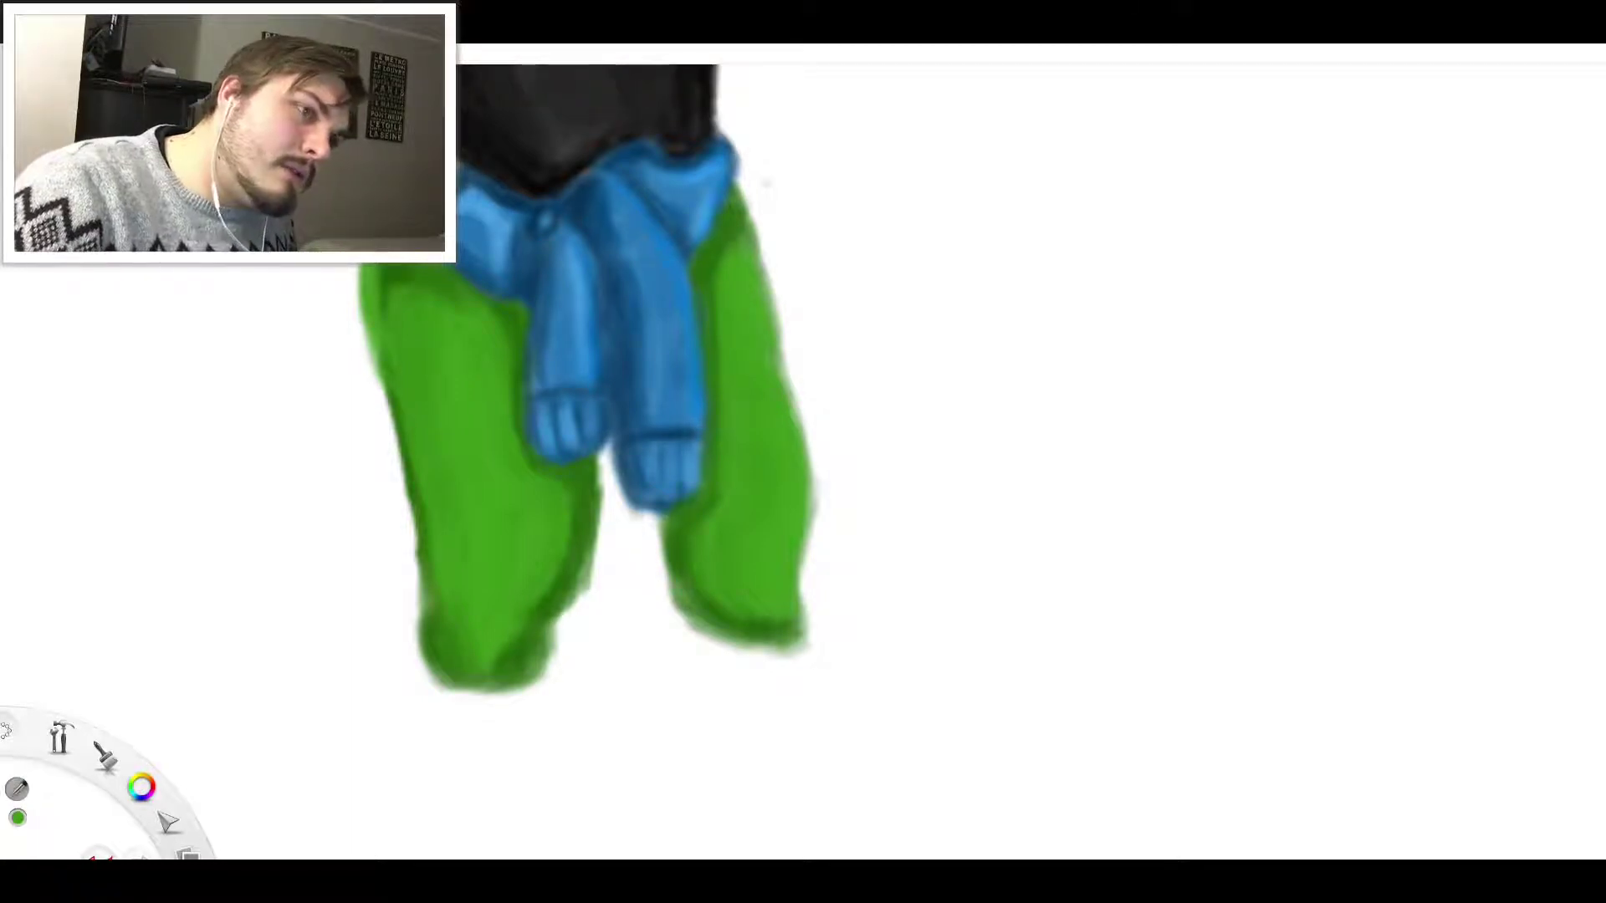
pyautogui.press('b')
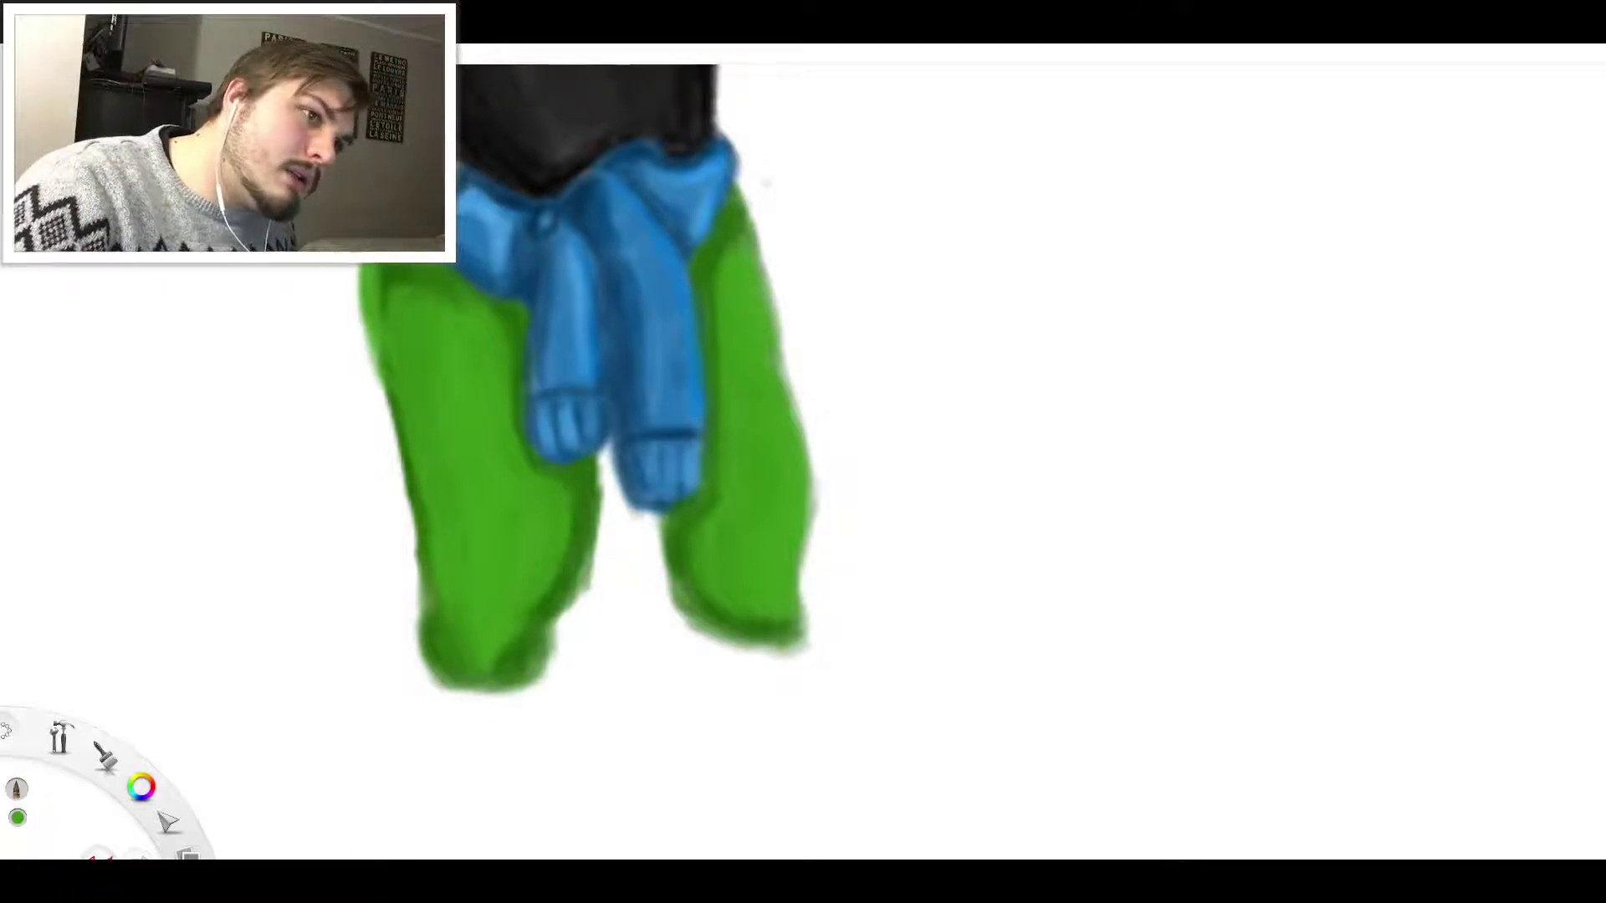
pyautogui.press('e')
pyautogui.press('e')
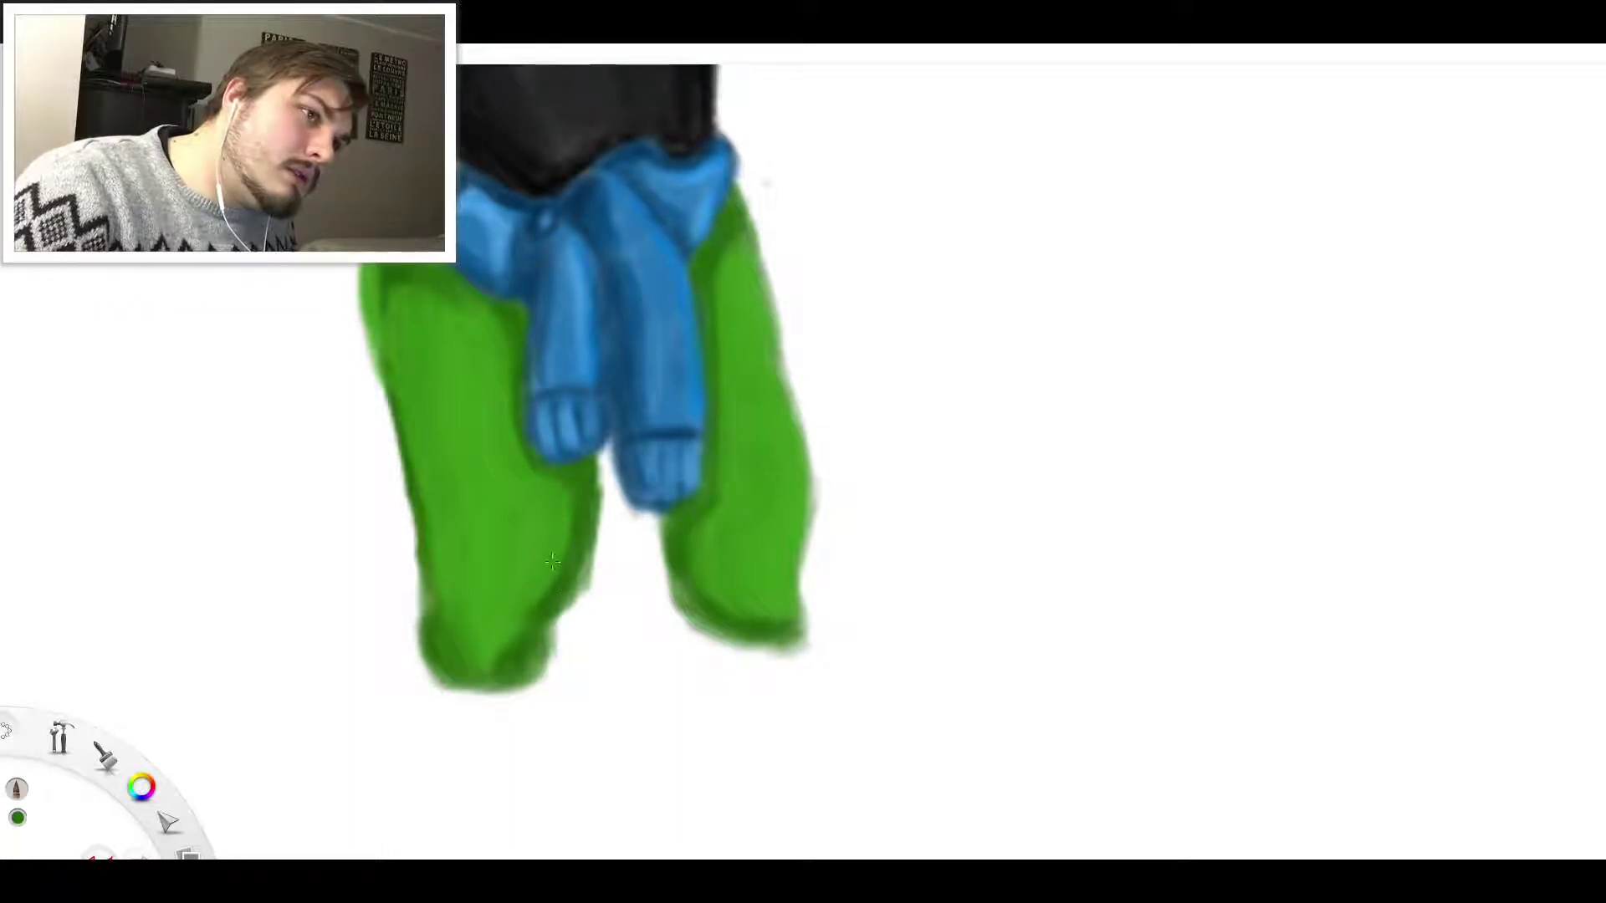
pyautogui.moveTo(397, 358)
pyautogui.mouseDown()
pyautogui.moveTo(378, 368)
pyautogui.moveTo(398, 349)
pyautogui.moveTo(383, 316)
pyautogui.mouseUp()
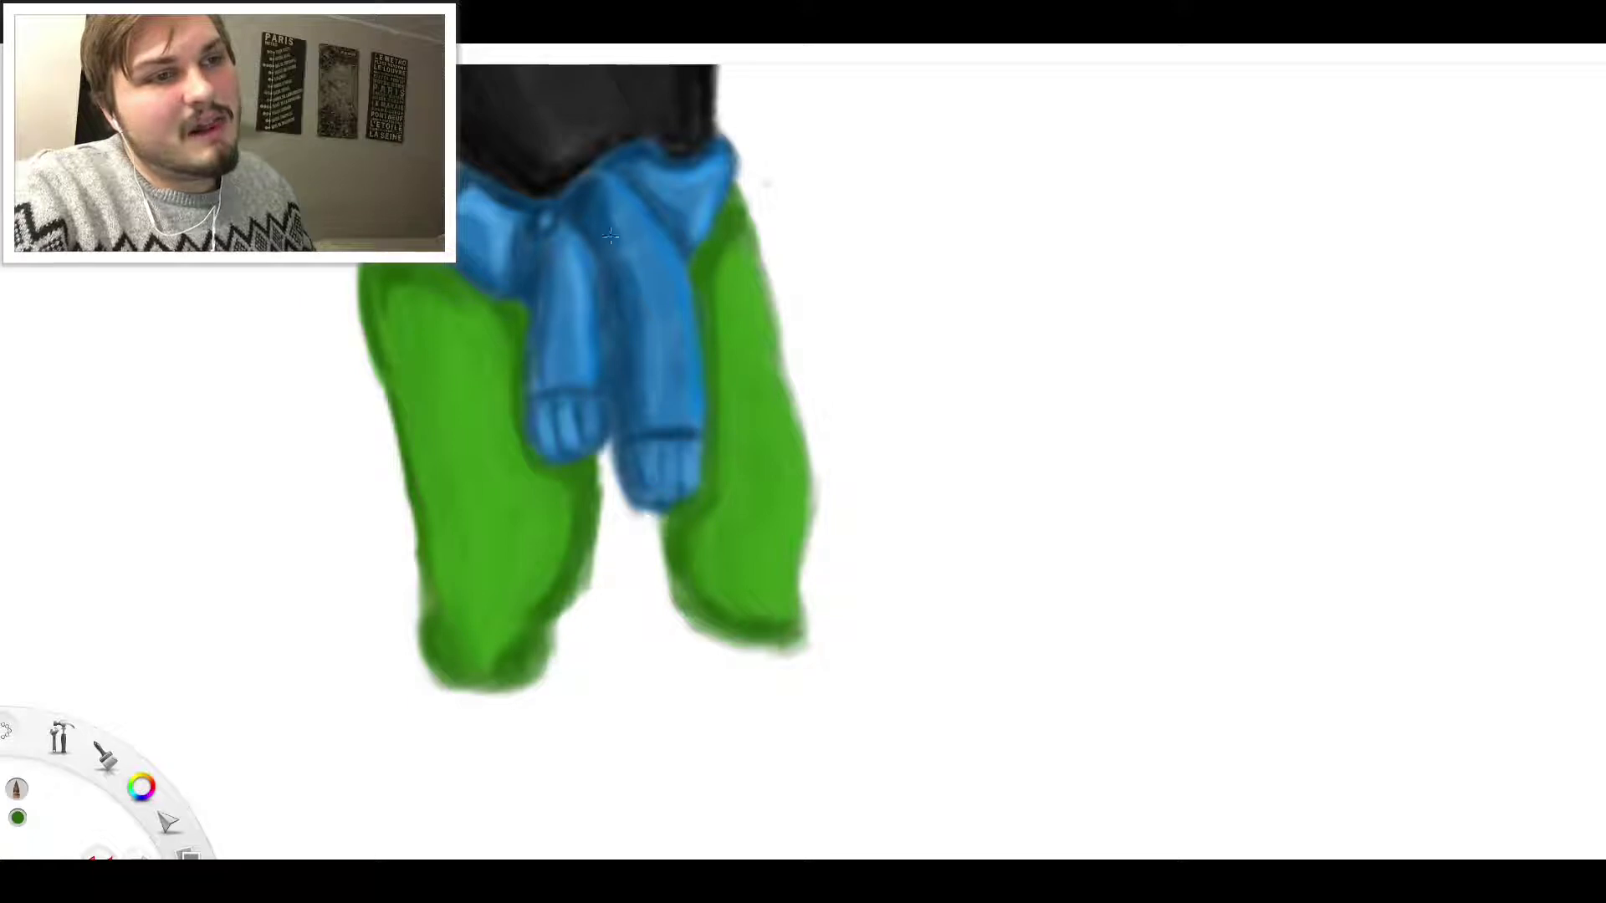
# Shade the outer edge of the trouser leg away from the resting hand in dark green, from hip to hem
pyautogui.scroll(-8, 610, 237)
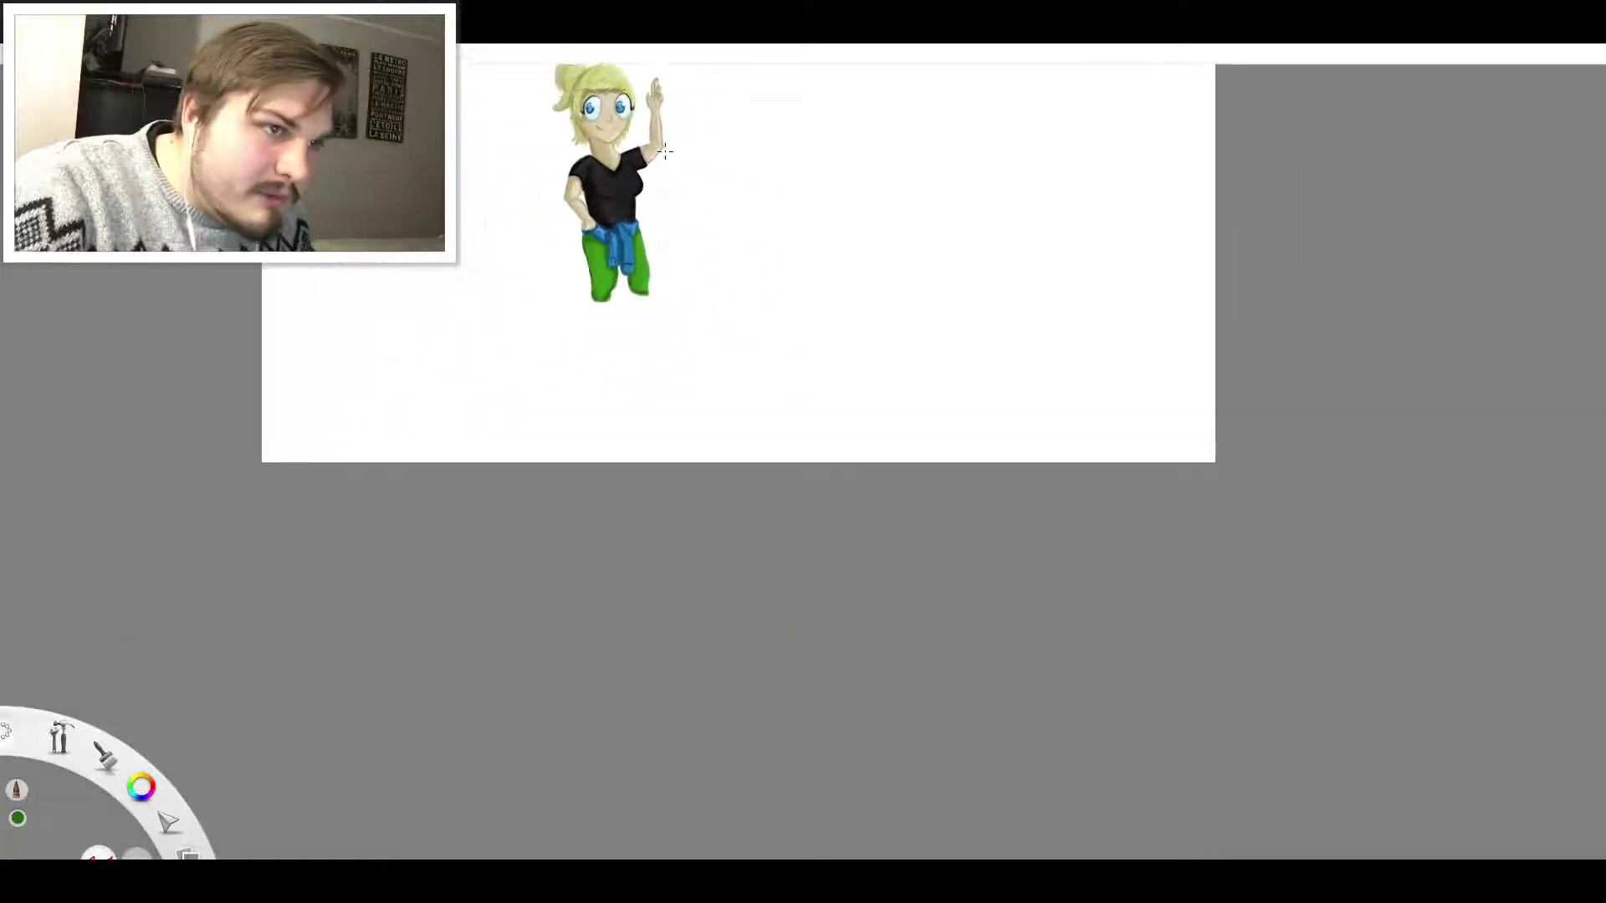
pyautogui.scroll(8, 661, 192)
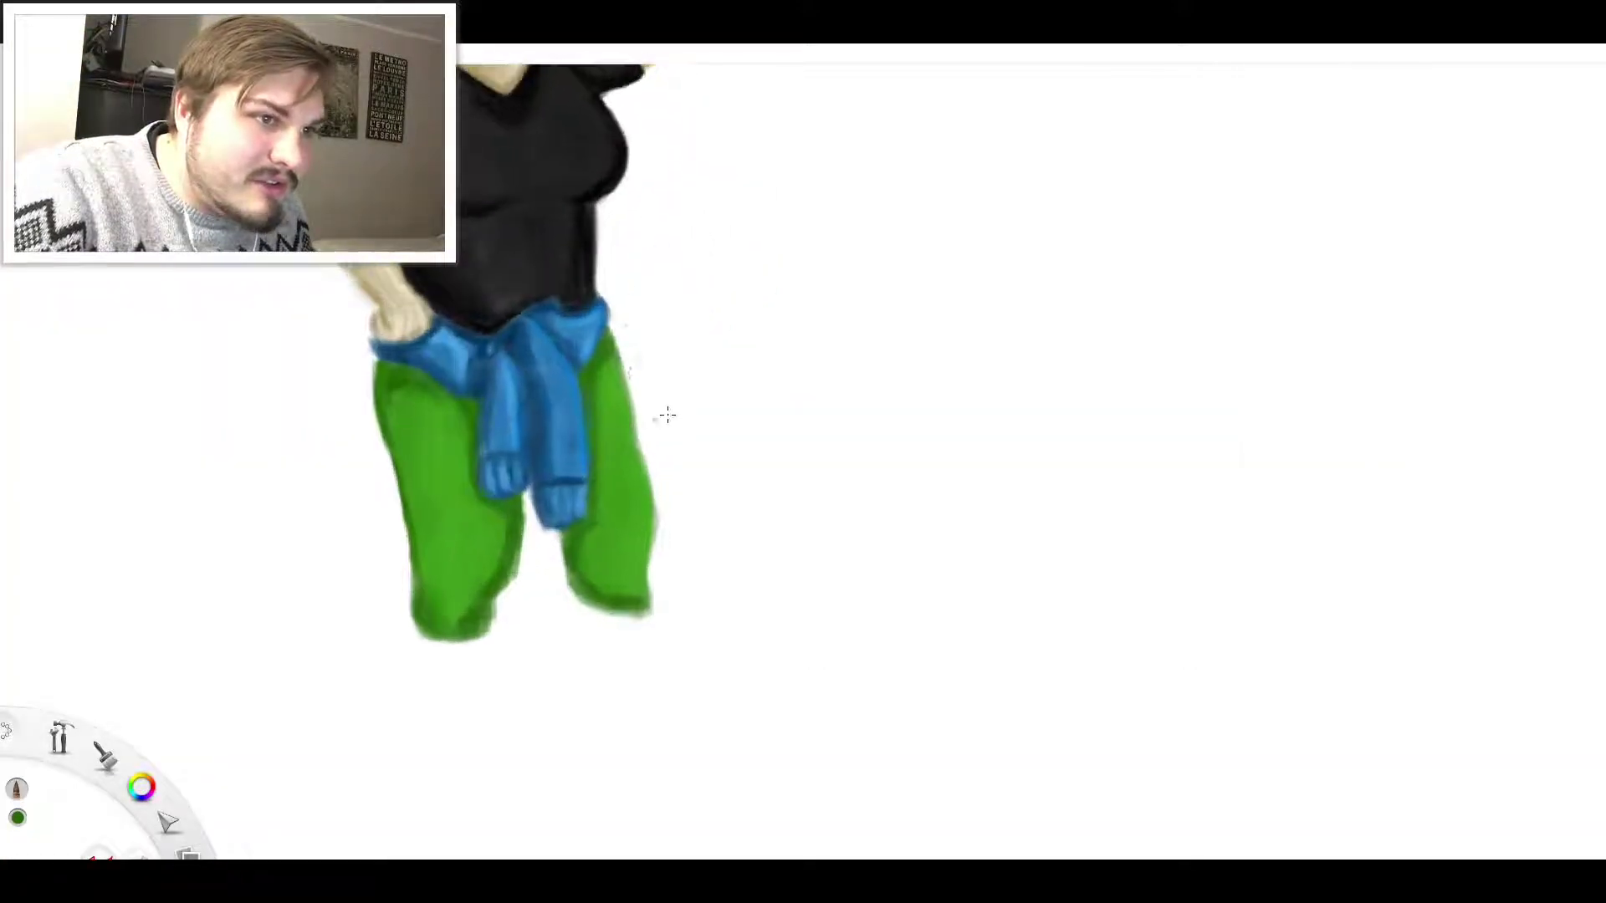
pyautogui.scroll(3, 667, 415)
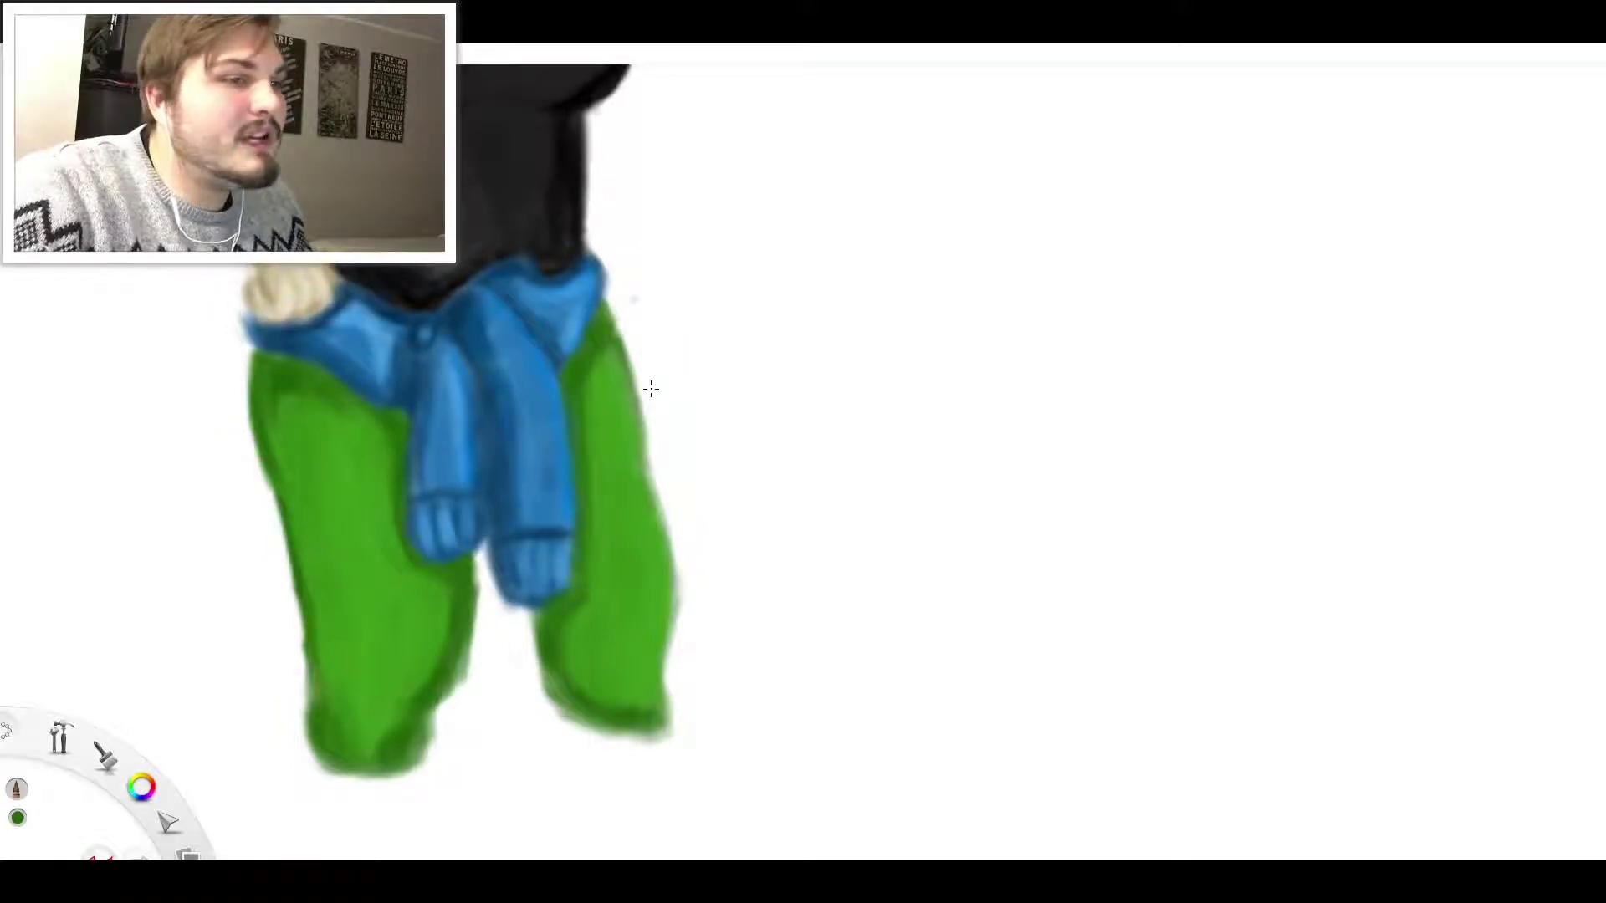
pyautogui.moveTo(638, 404); pyautogui.dragTo(666, 532)
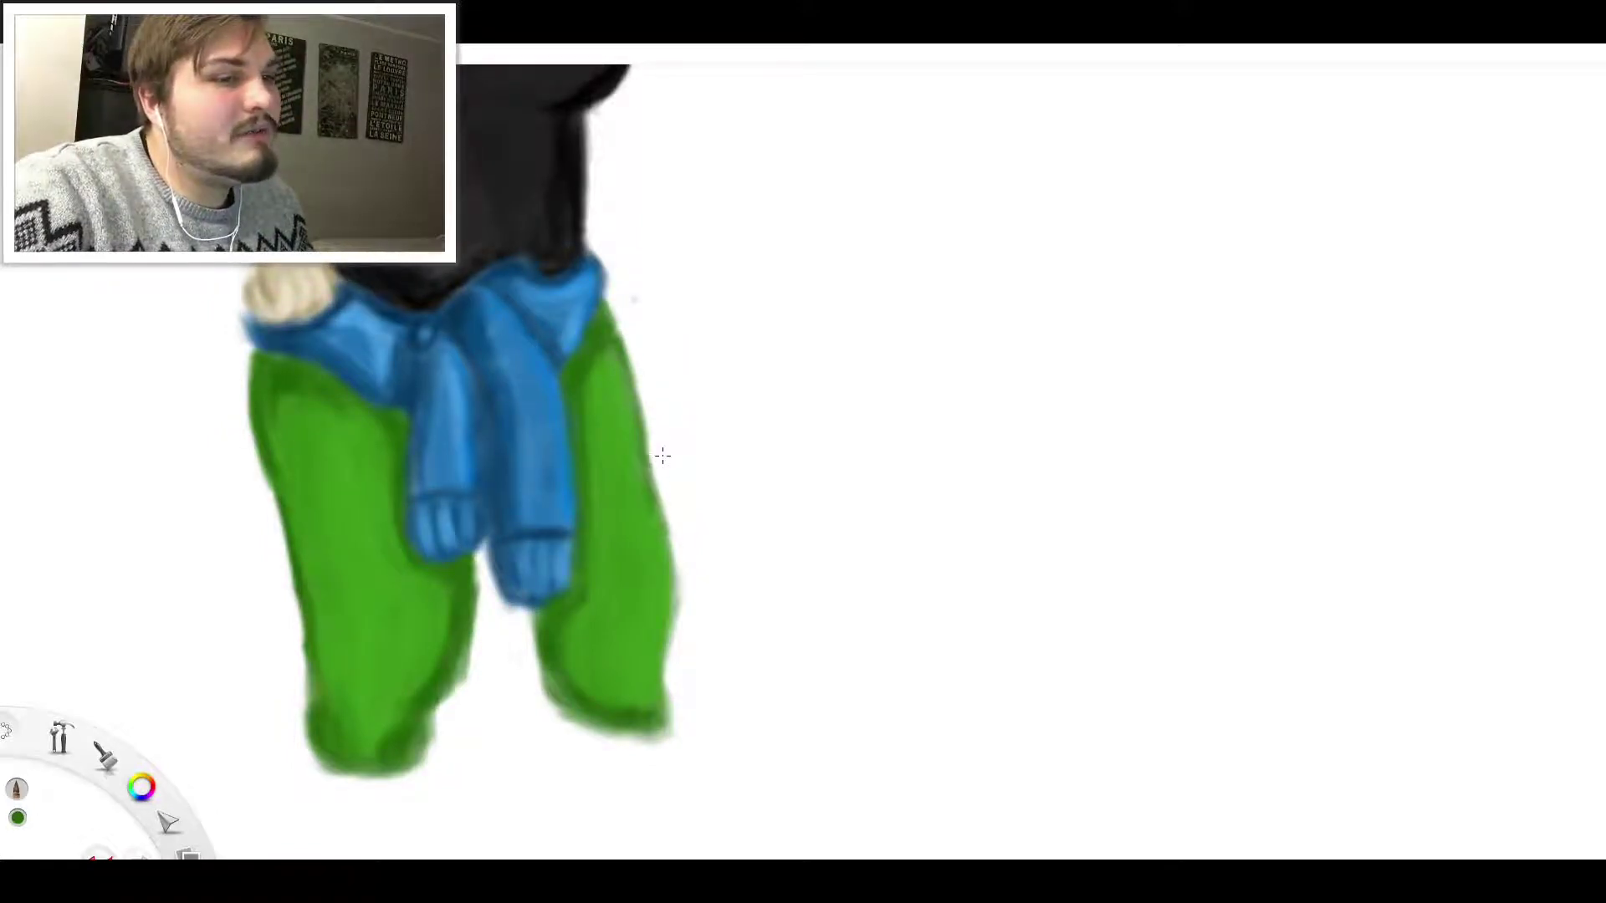
pyautogui.moveTo(662, 456)
pyautogui.mouseDown()
pyautogui.moveTo(681, 562)
pyautogui.moveTo(668, 695)
pyautogui.moveTo(674, 667)
pyautogui.mouseUp()
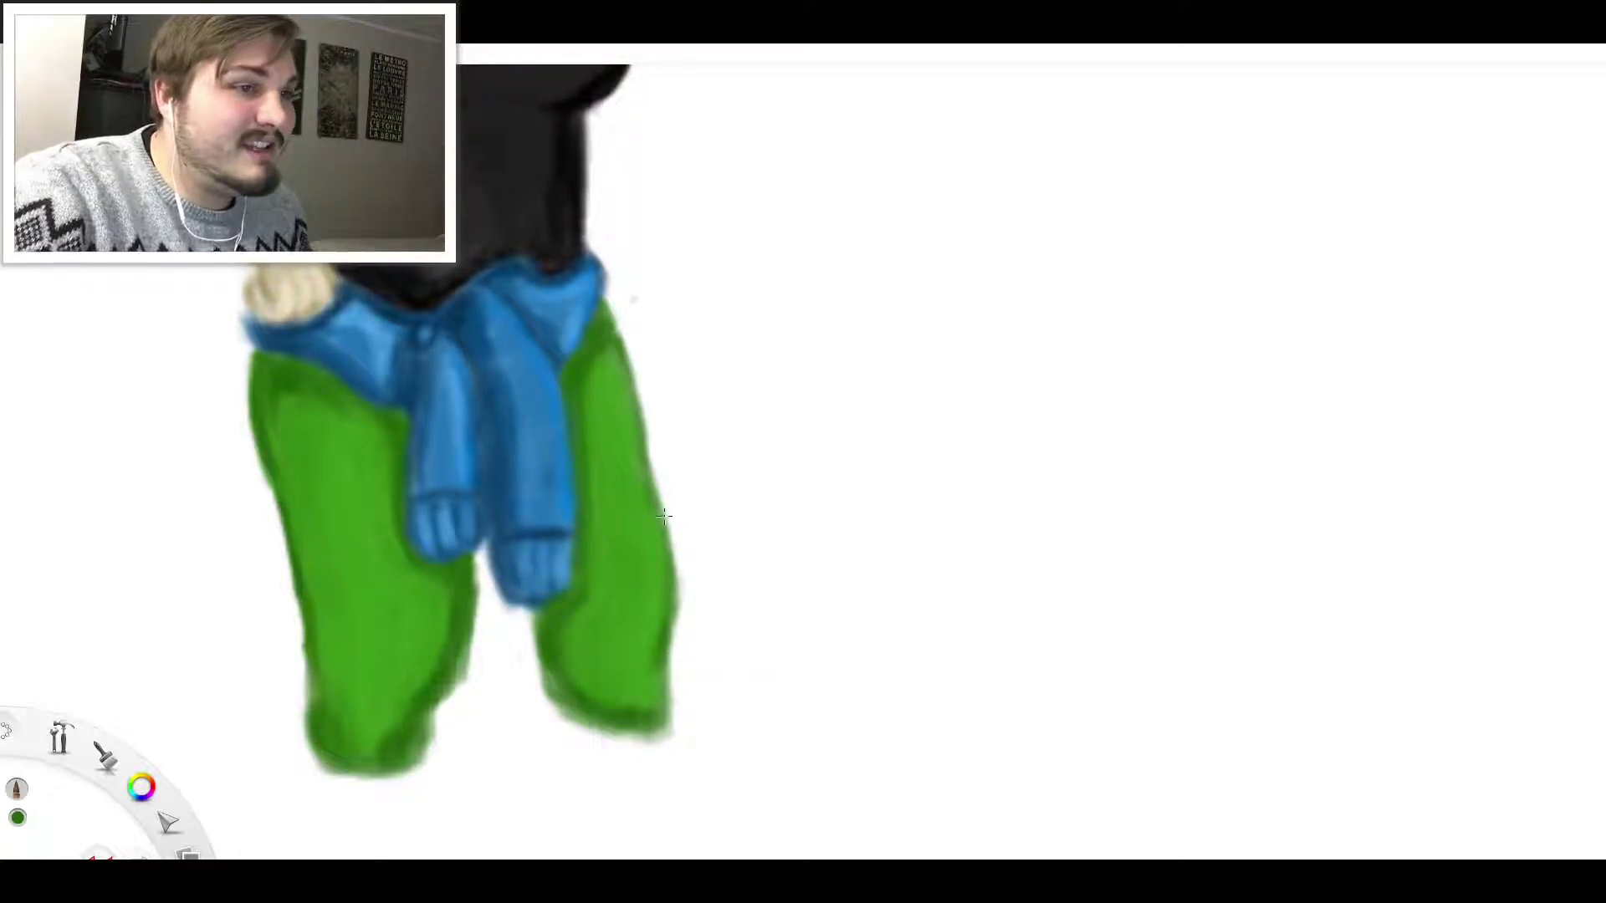
# Check the trousers against the whole figure and strengthen the dark green outer edge of the leg below the resting hand
pyautogui.scroll(-3, 627, 433)
pyautogui.scroll(4, 572, 515)
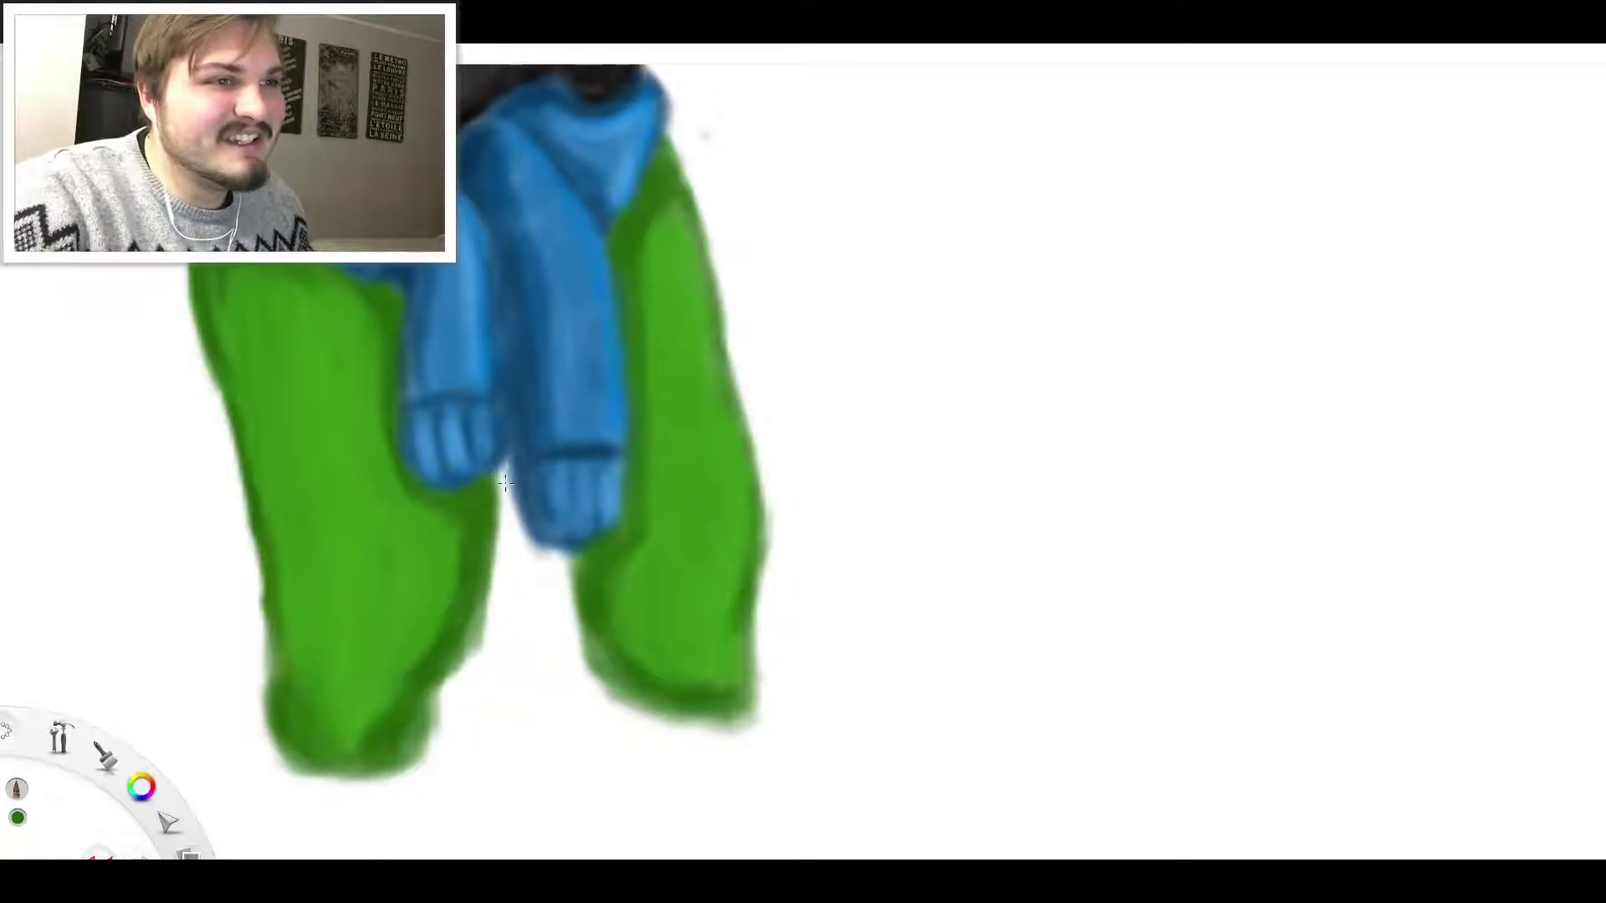
pyautogui.scroll(-5, 627, 388)
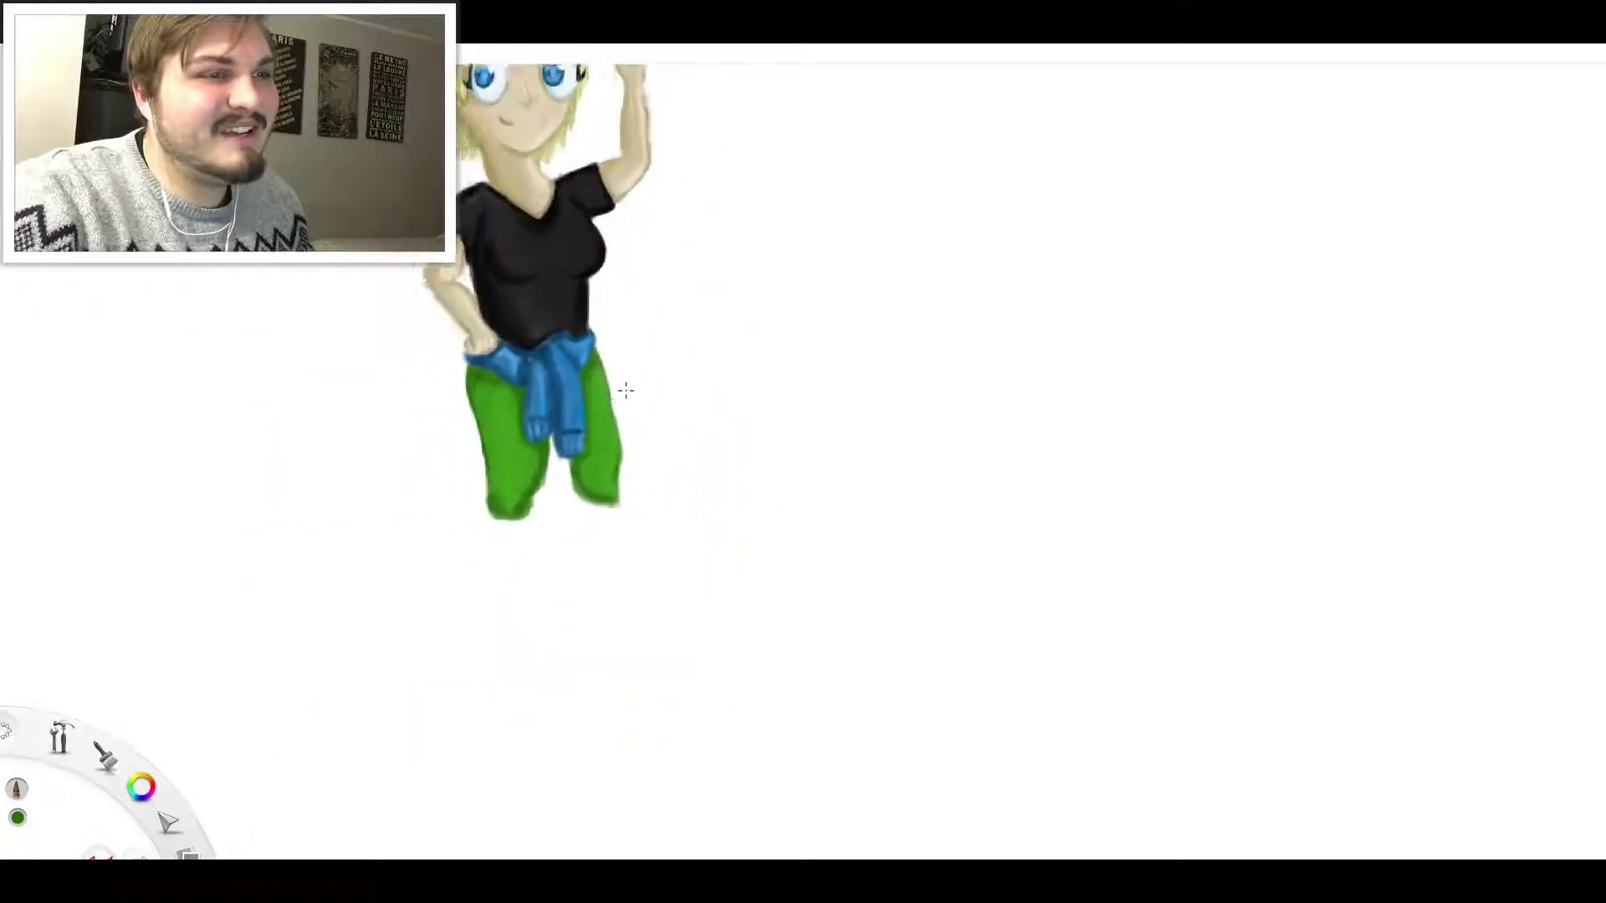
pyautogui.scroll(1, 615, 463)
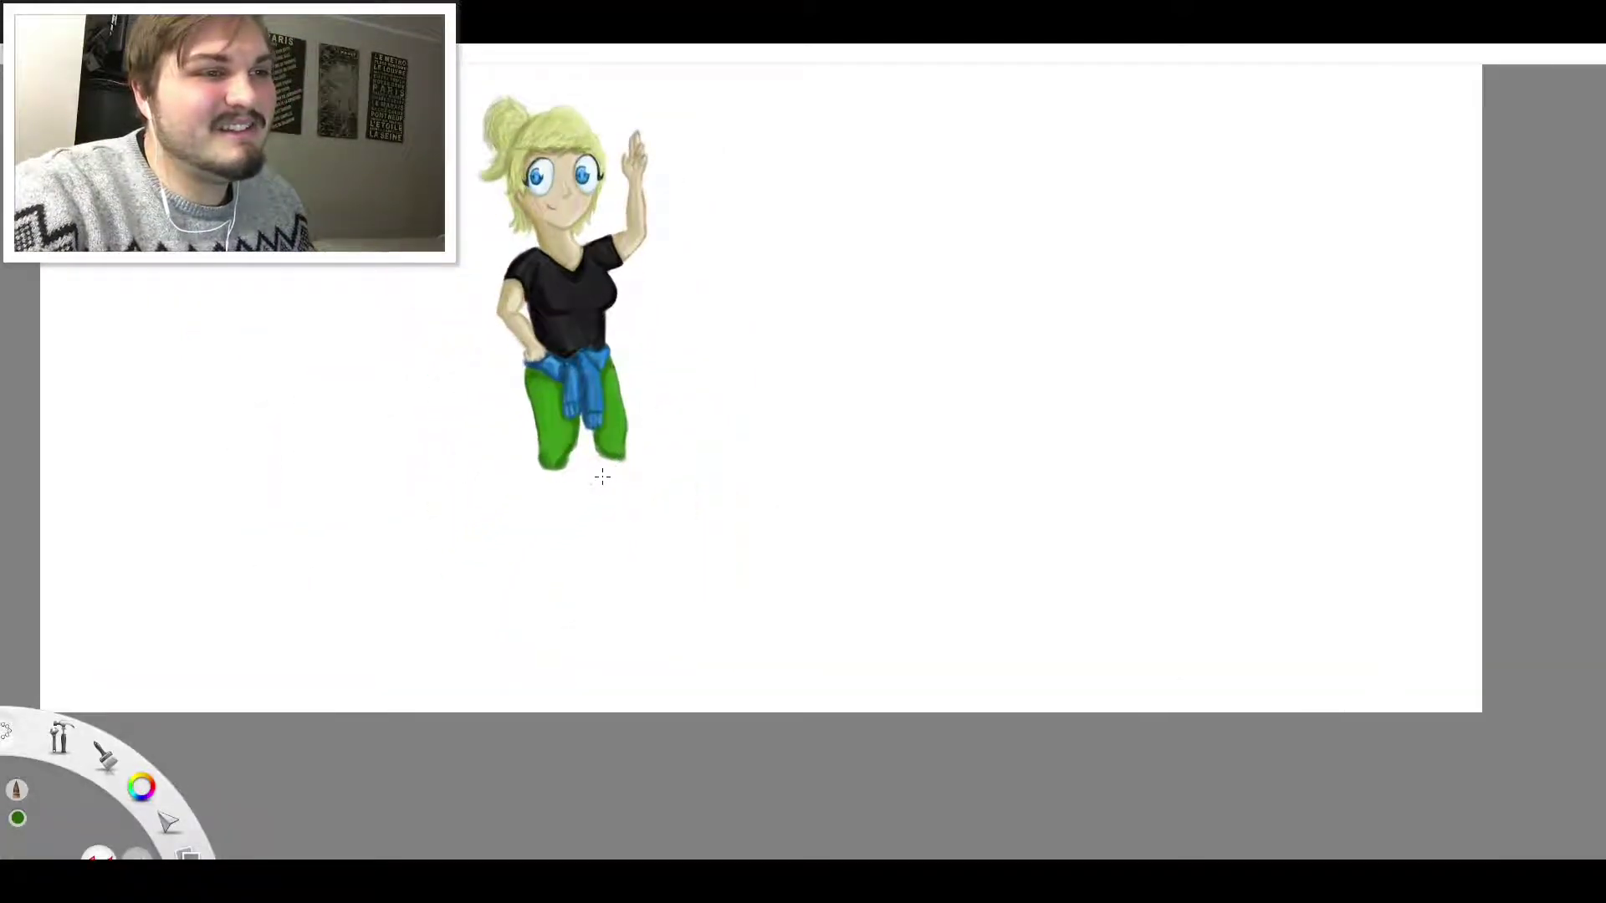
pyautogui.scroll(1, 602, 476)
pyautogui.scroll(1, 603, 481)
pyautogui.scroll(-2, 599, 455)
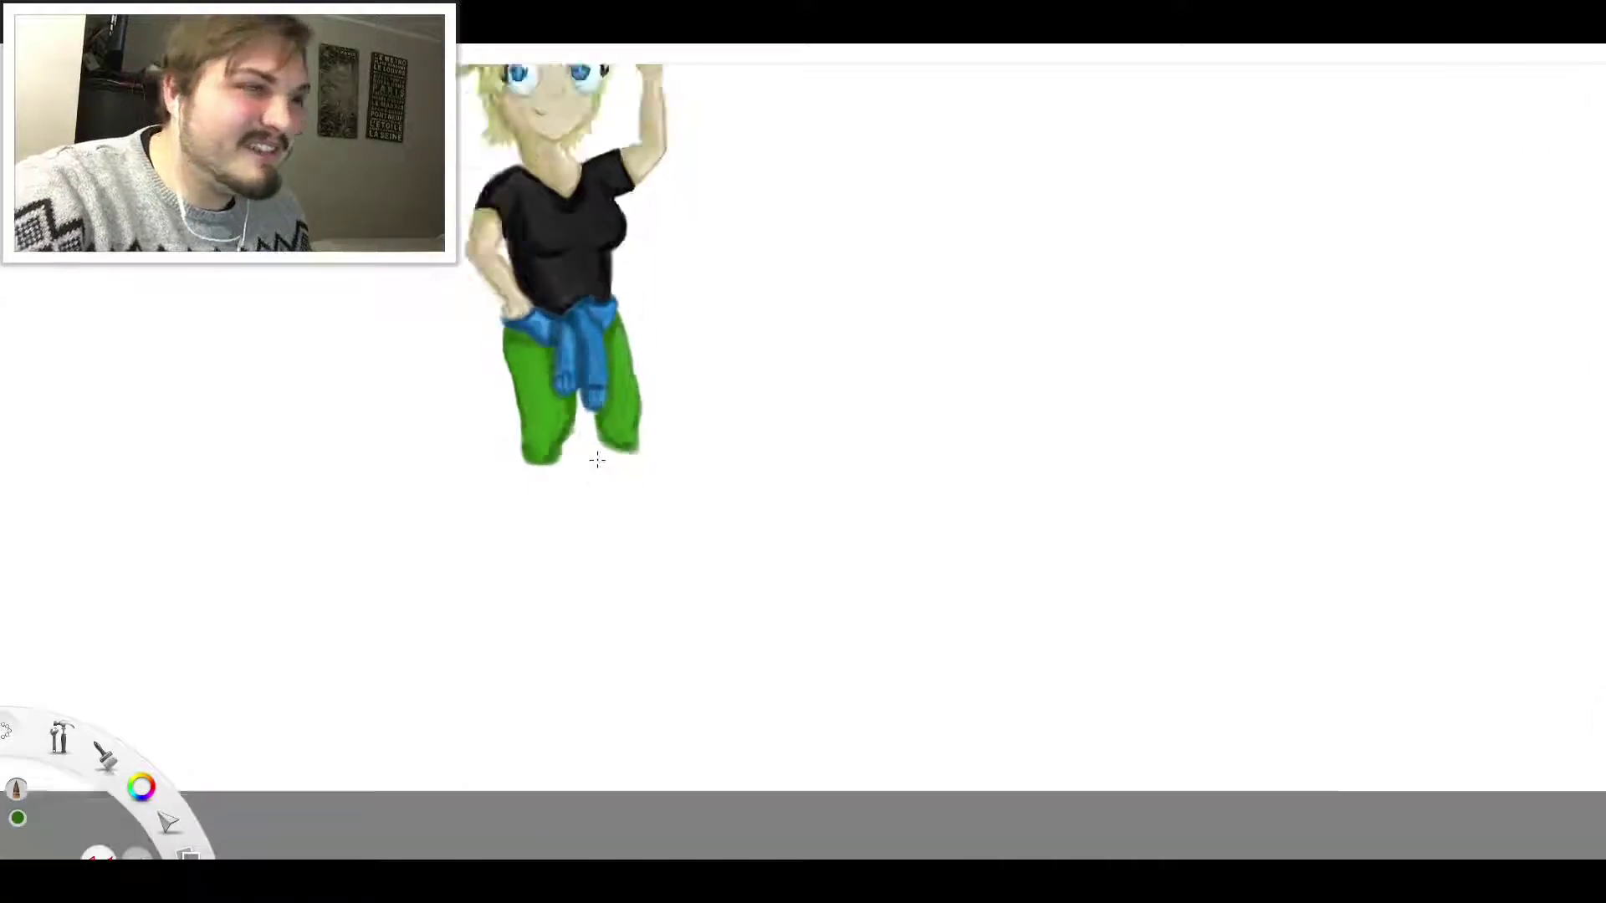
pyautogui.scroll(3, 588, 442)
pyautogui.scroll(2, 588, 443)
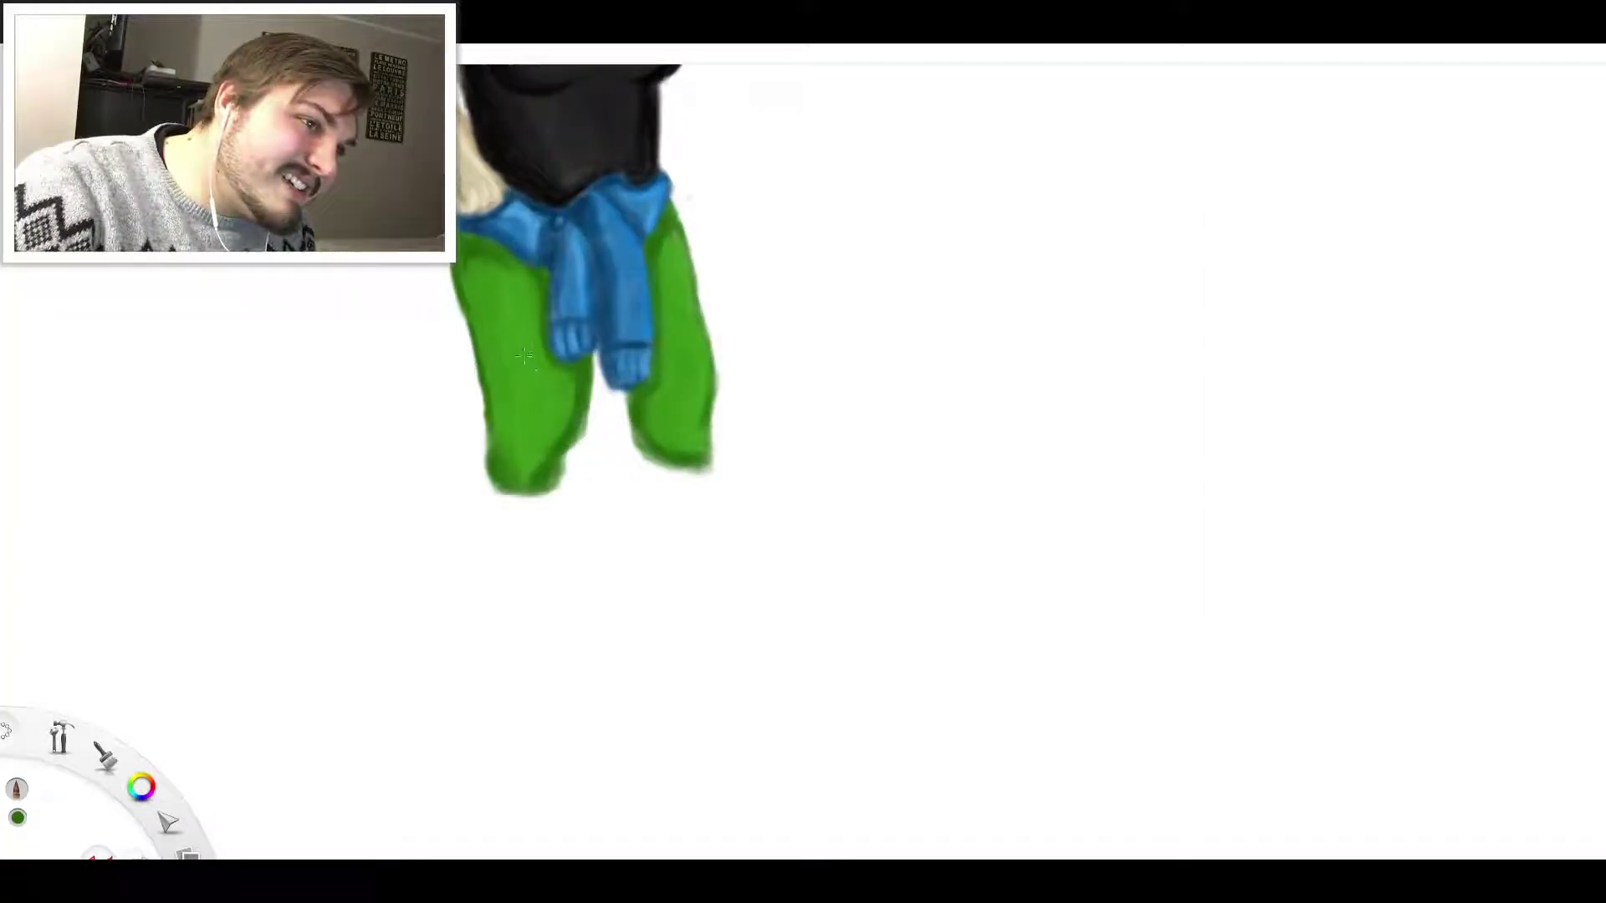
pyautogui.scroll(3, 588, 443)
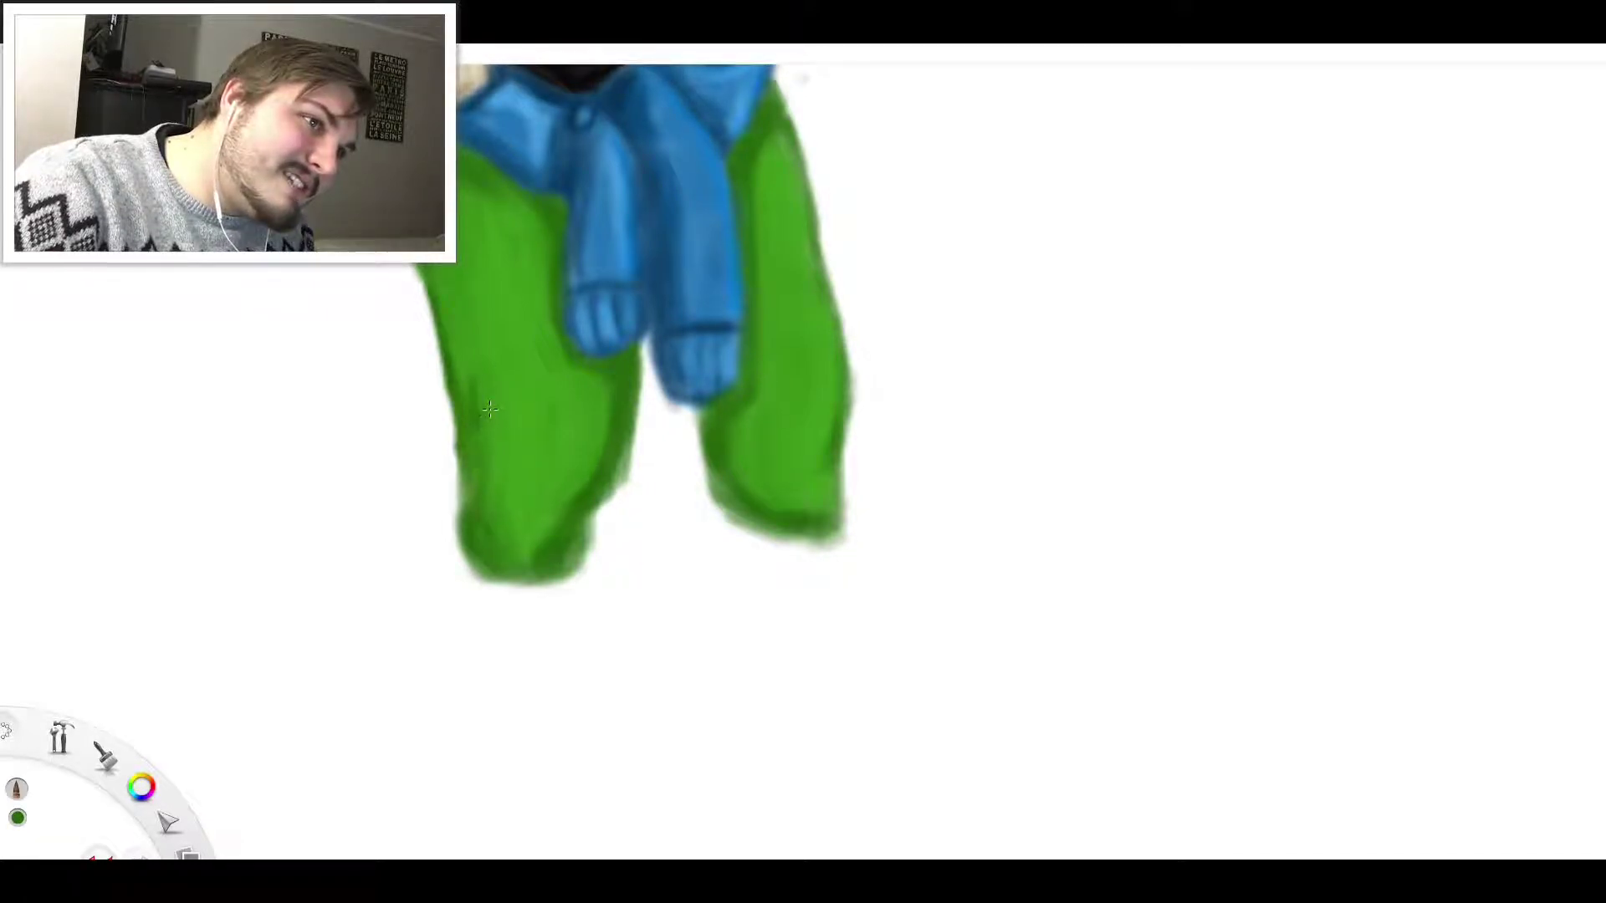
pyautogui.moveTo(451, 319); pyautogui.dragTo(437, 271)
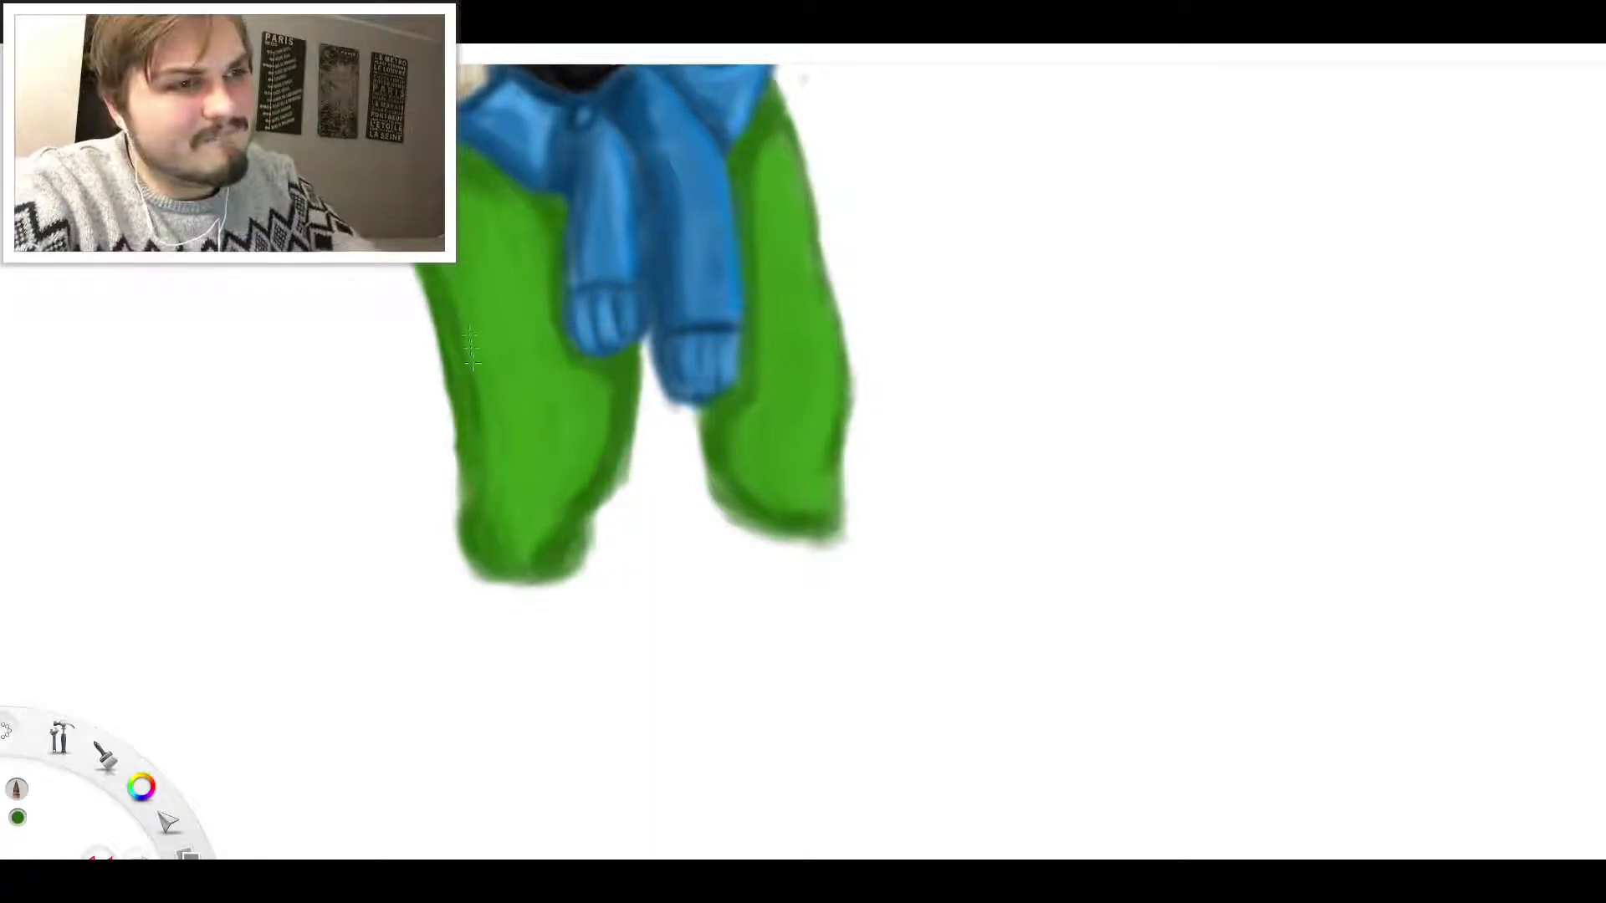
pyautogui.moveTo(474, 500); pyautogui.dragTo(479, 475)
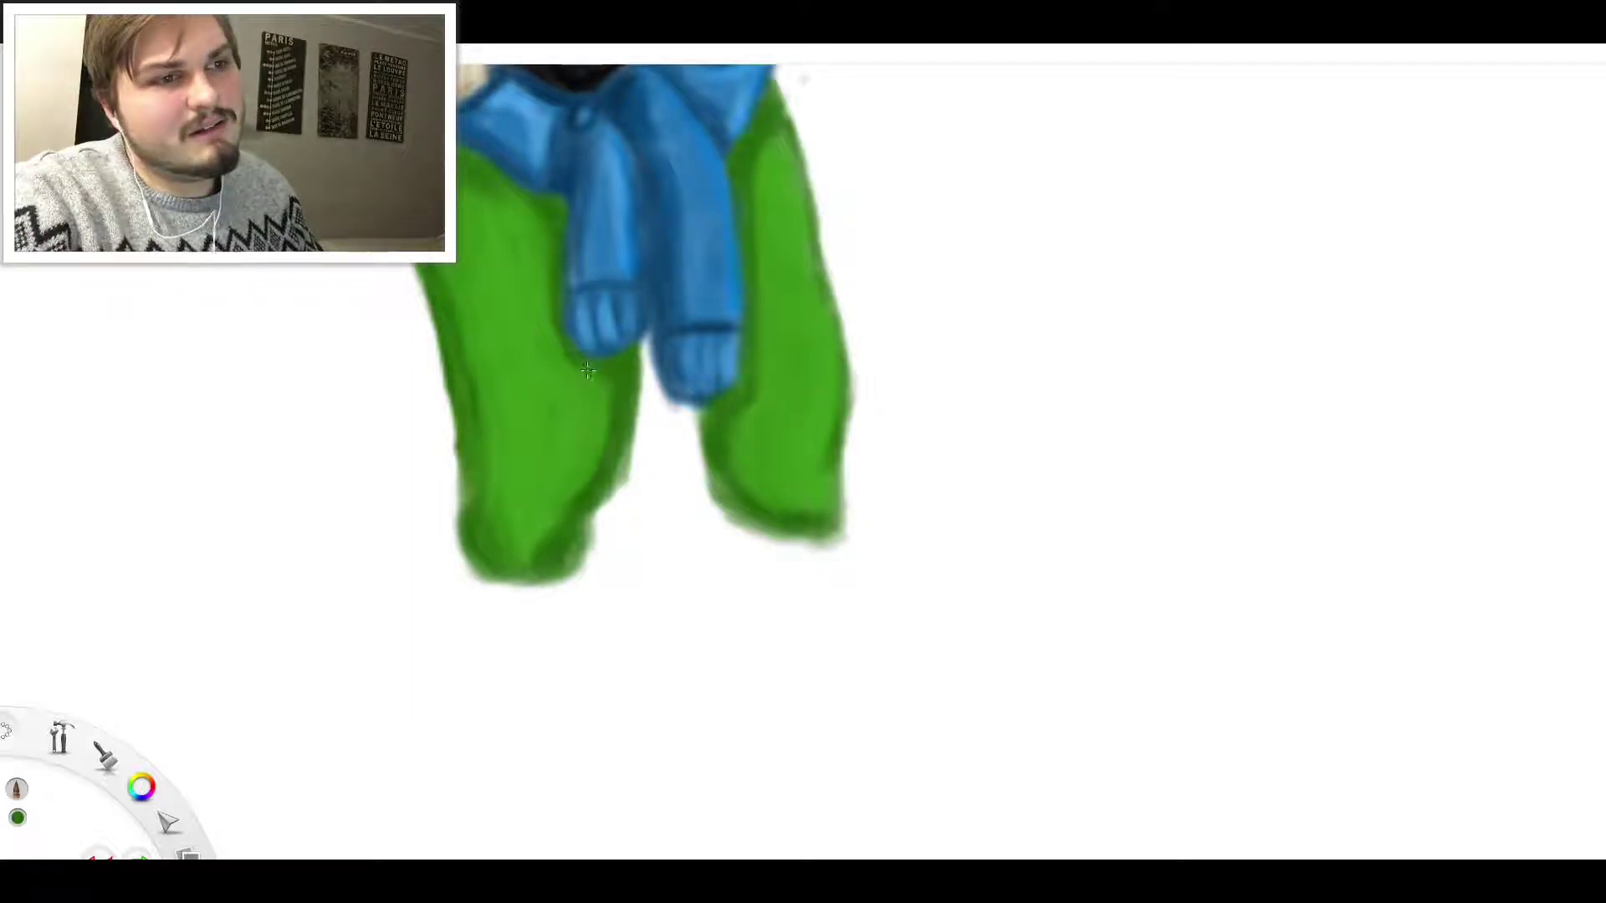
# Pick a darker green and deepen the shadows on both trouser legs just under the blue garment tied at the waist
pyautogui.scroll(-4, 608, 338)
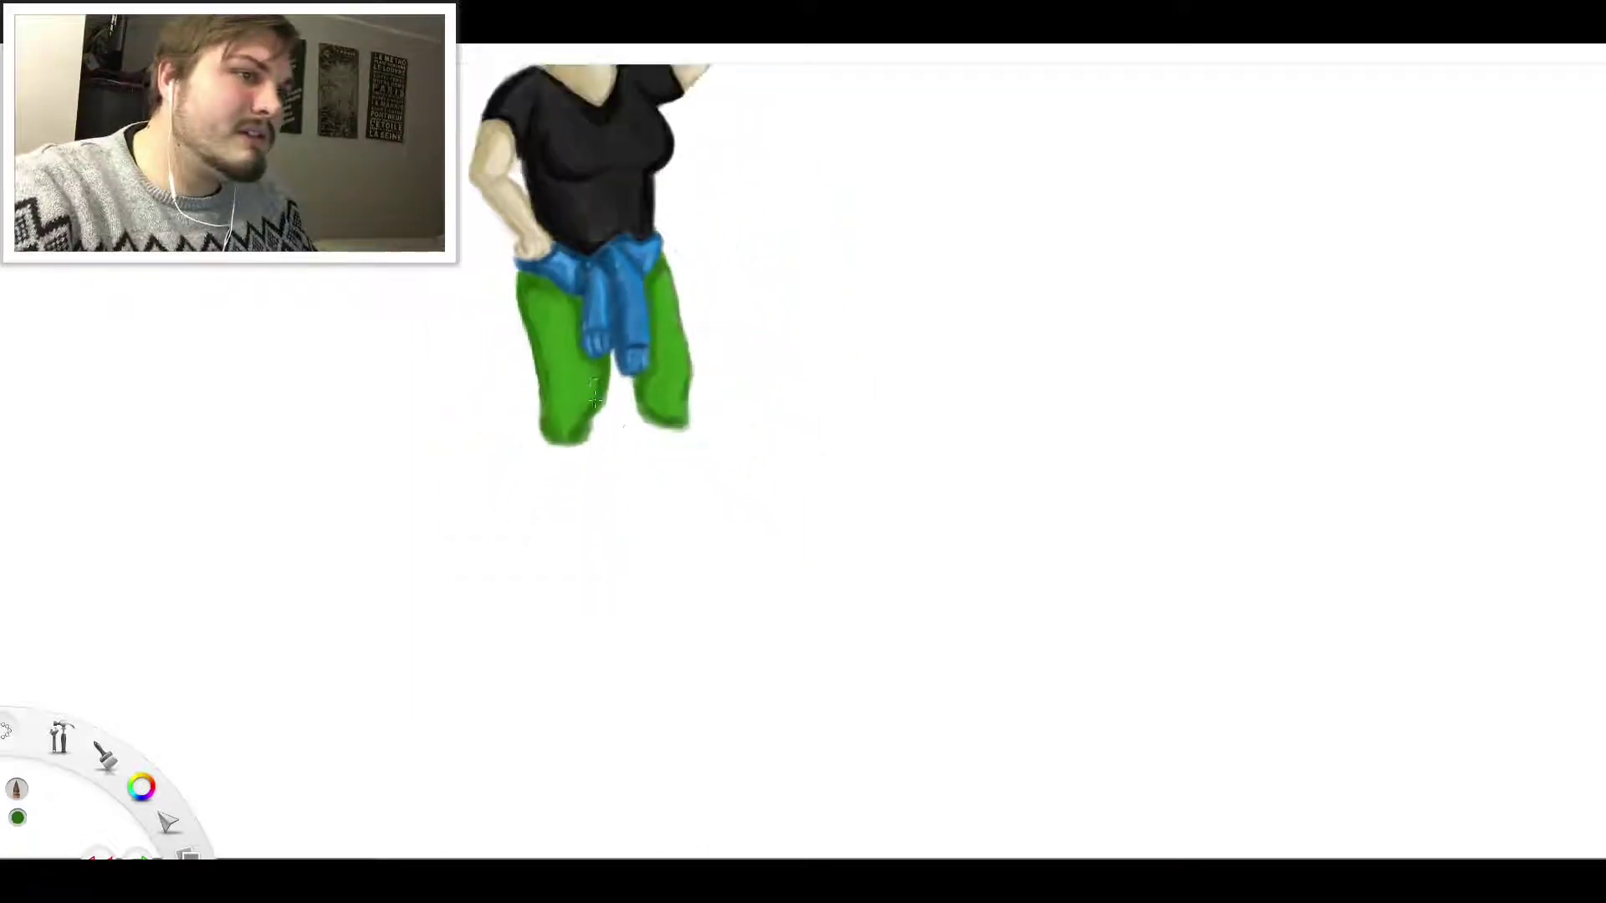
pyautogui.scroll(5, 568, 349)
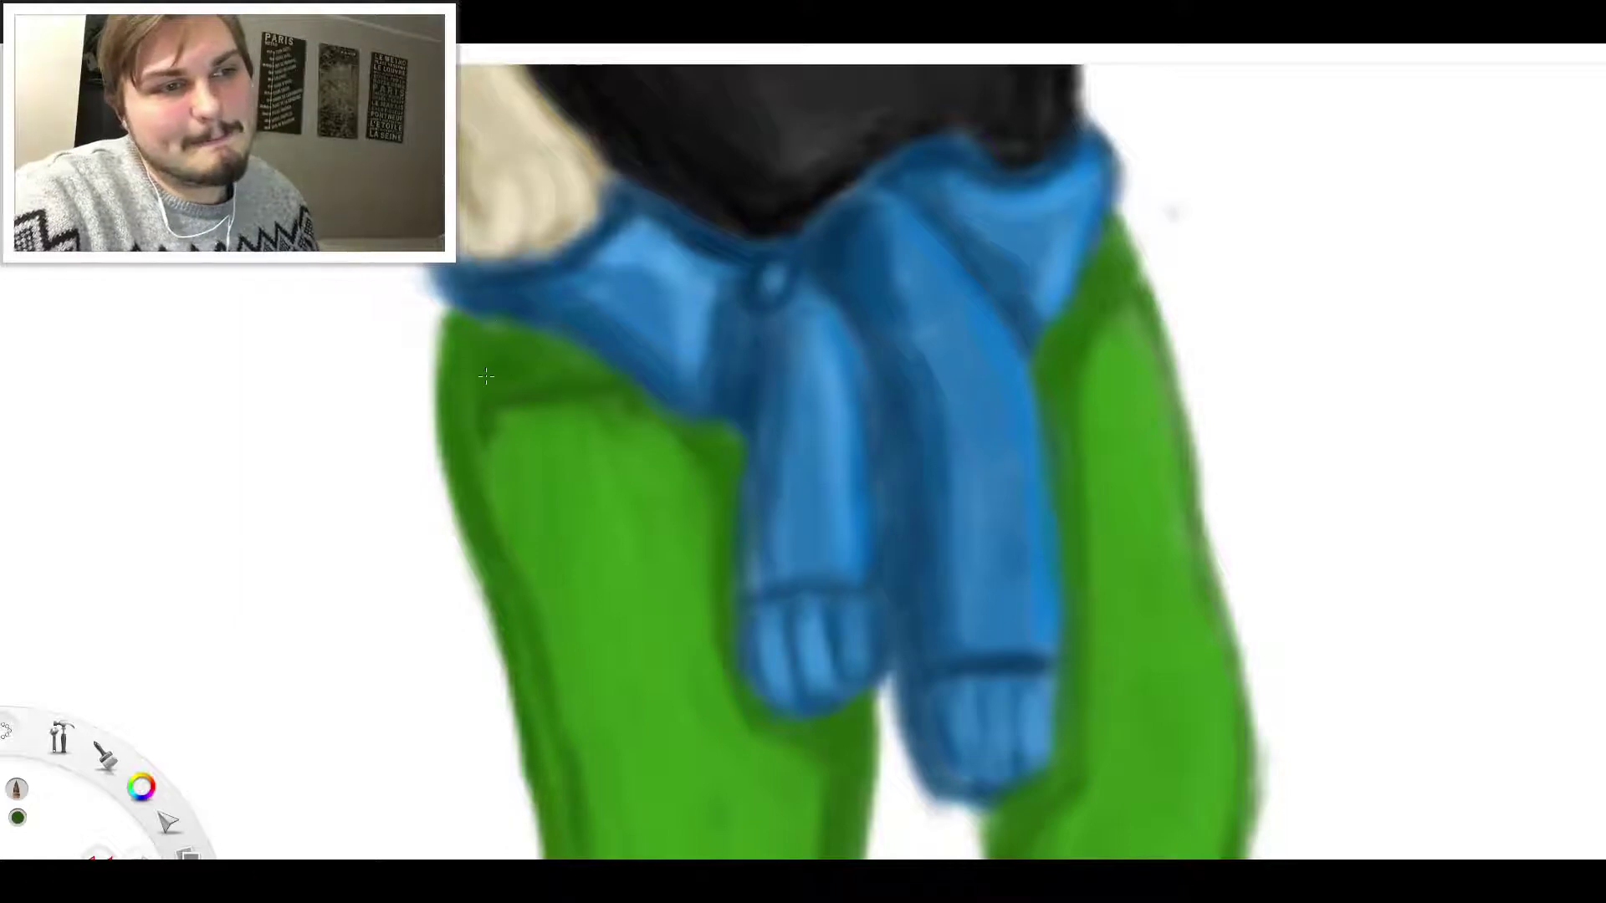
pyautogui.scroll(-10, 494, 483)
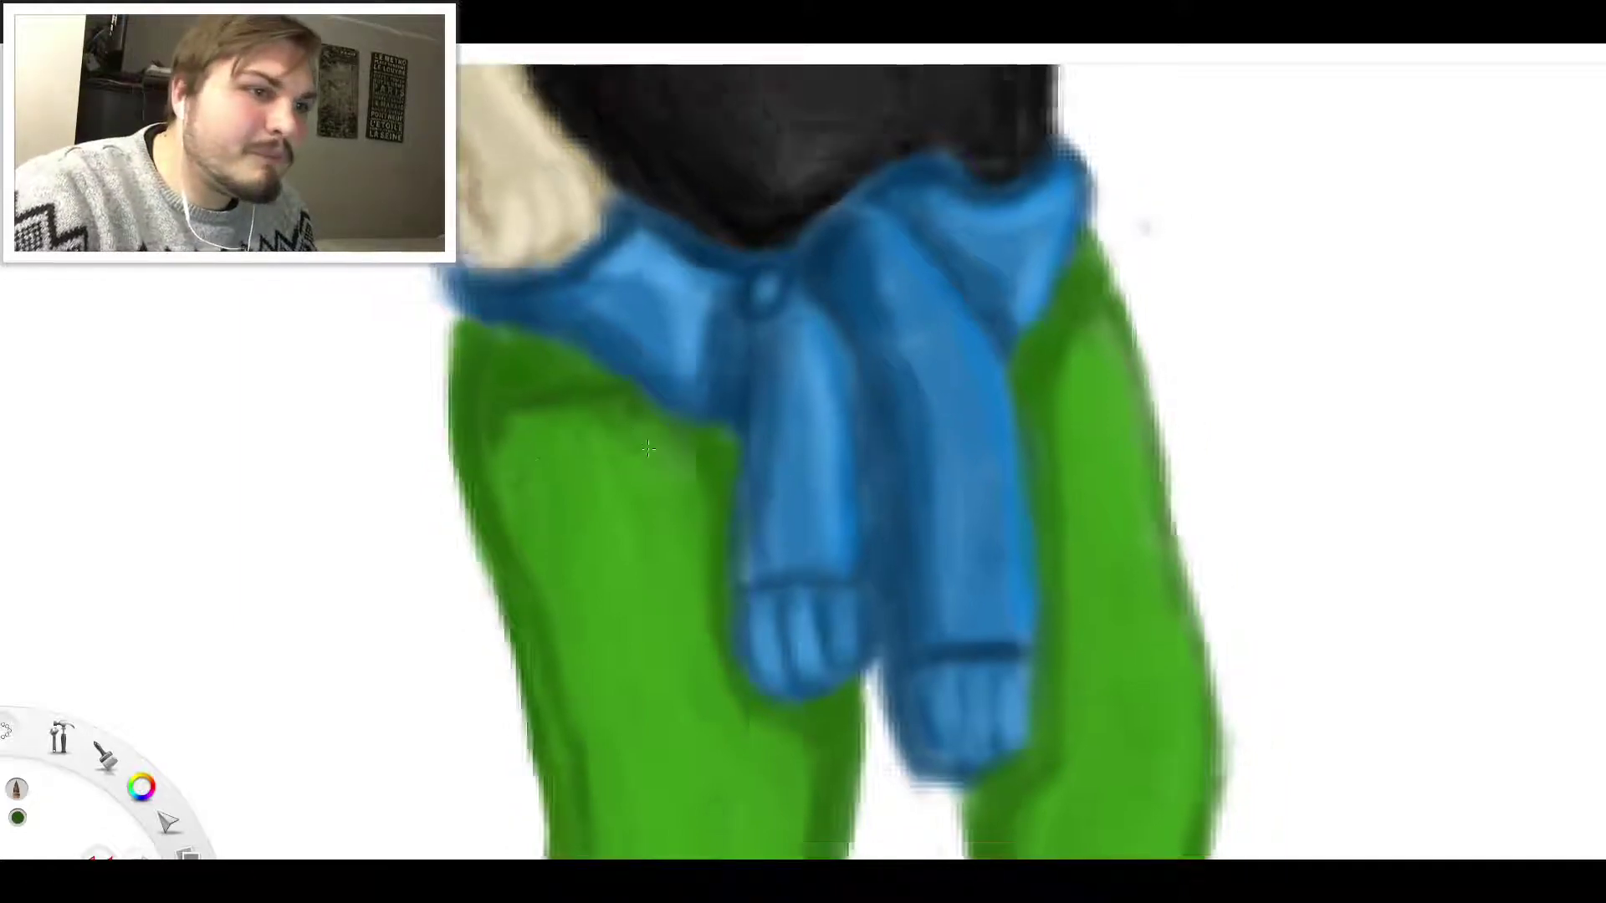
pyautogui.scroll(10, 716, 552)
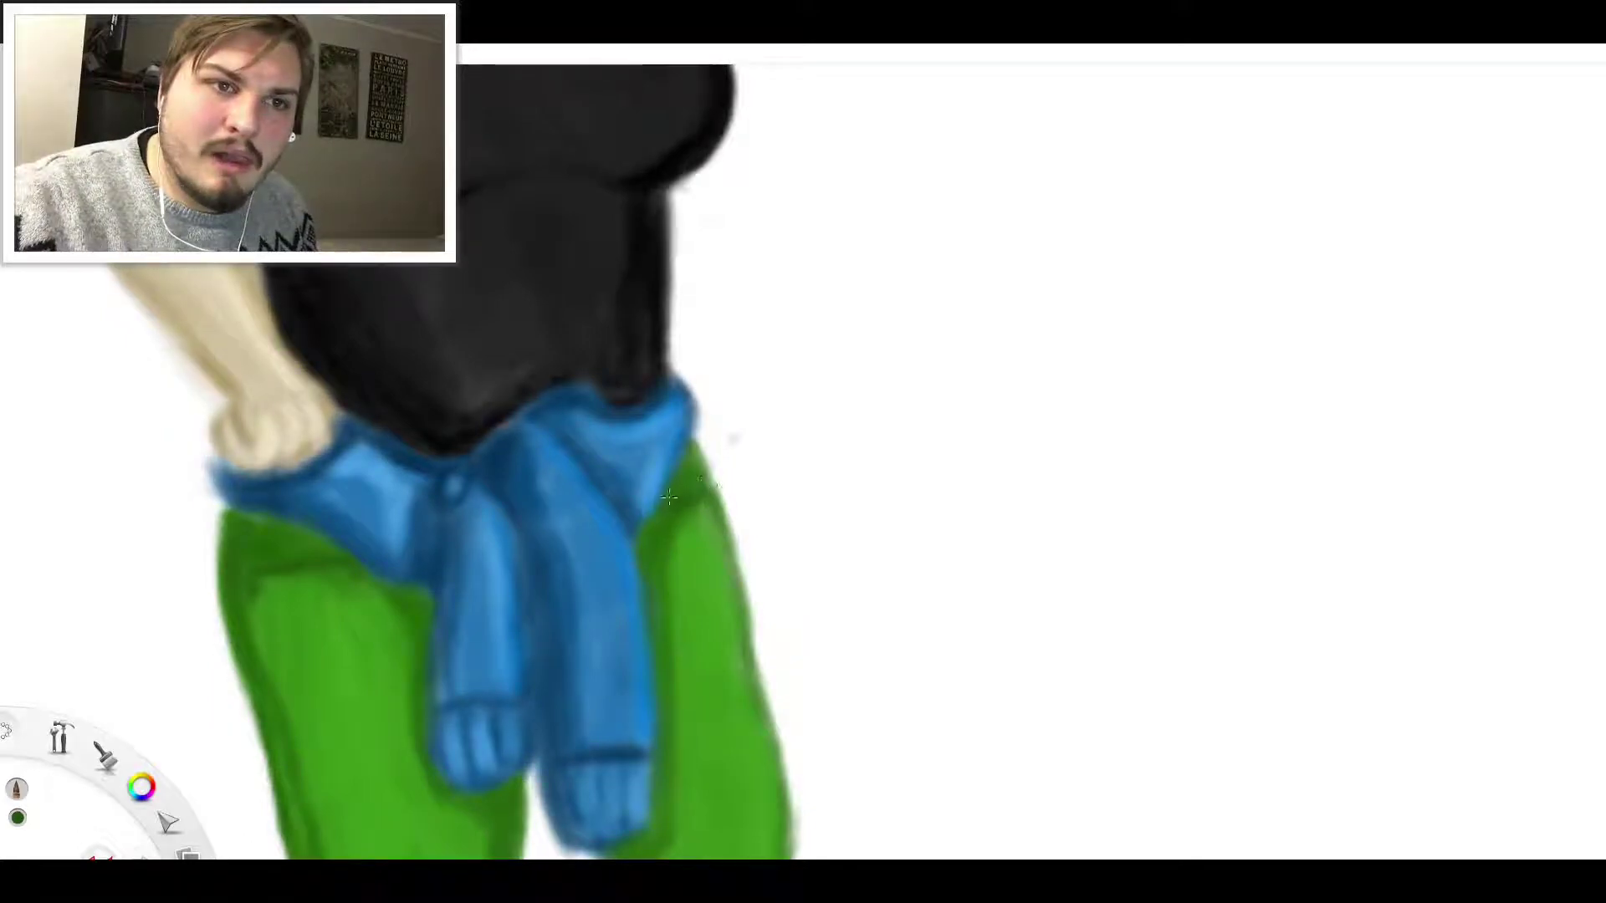
# Show the pencil sketch layer, pick a dark grey, and fill in the boot below the resting-hand leg along the sketched outline
pyautogui.scroll(-8, 669, 498)
pyautogui.scroll(6, 670, 703)
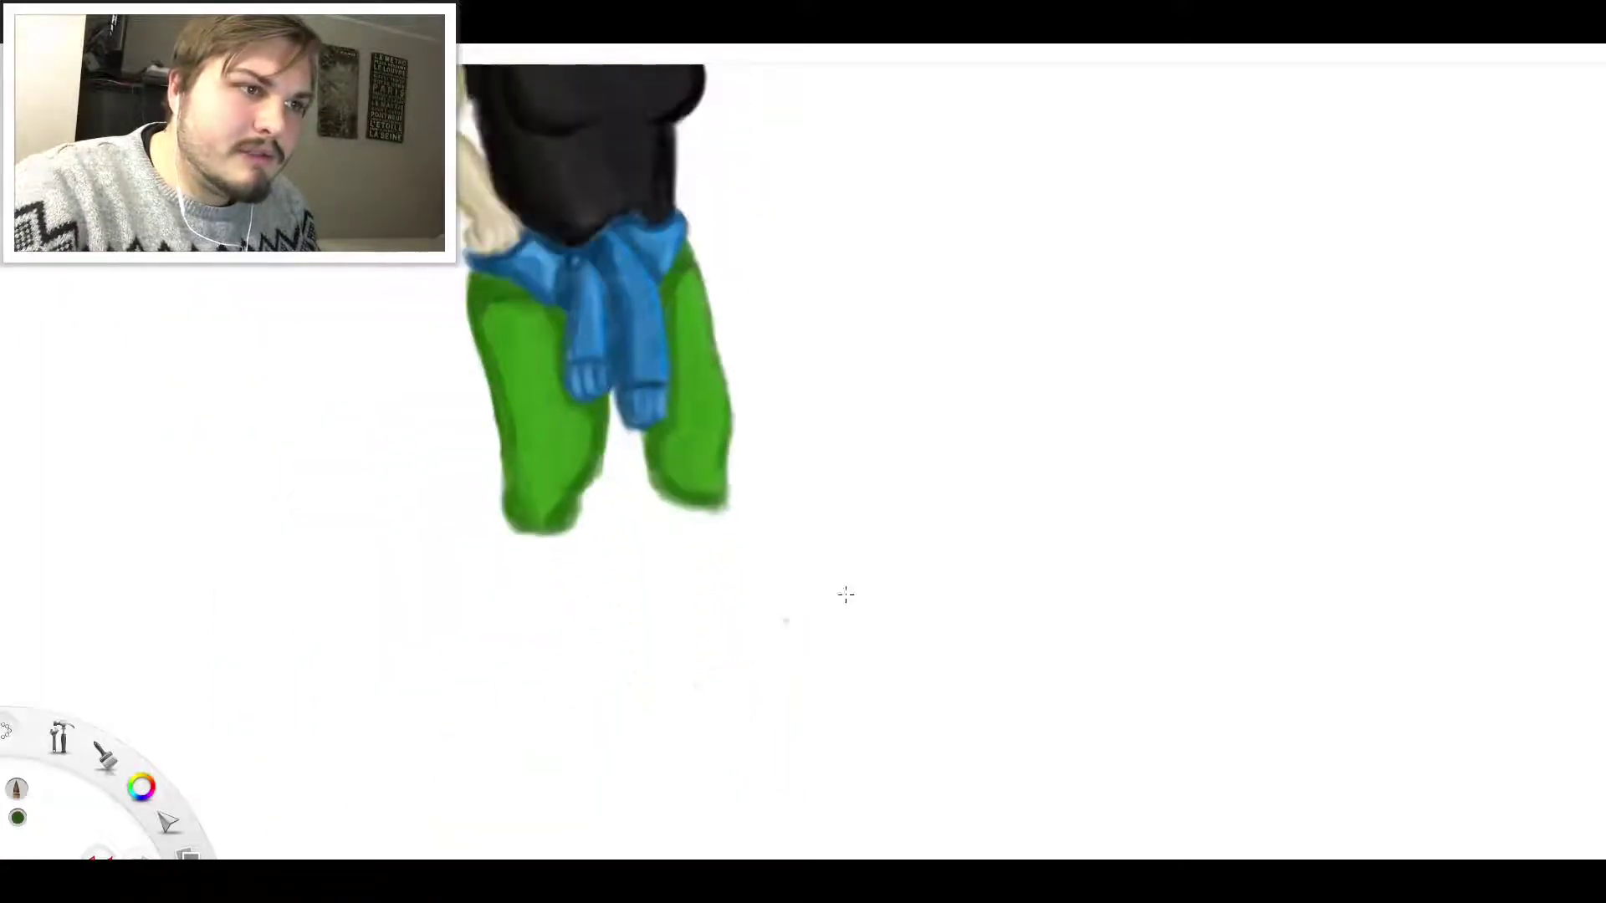
pyautogui.click(1407, 391)
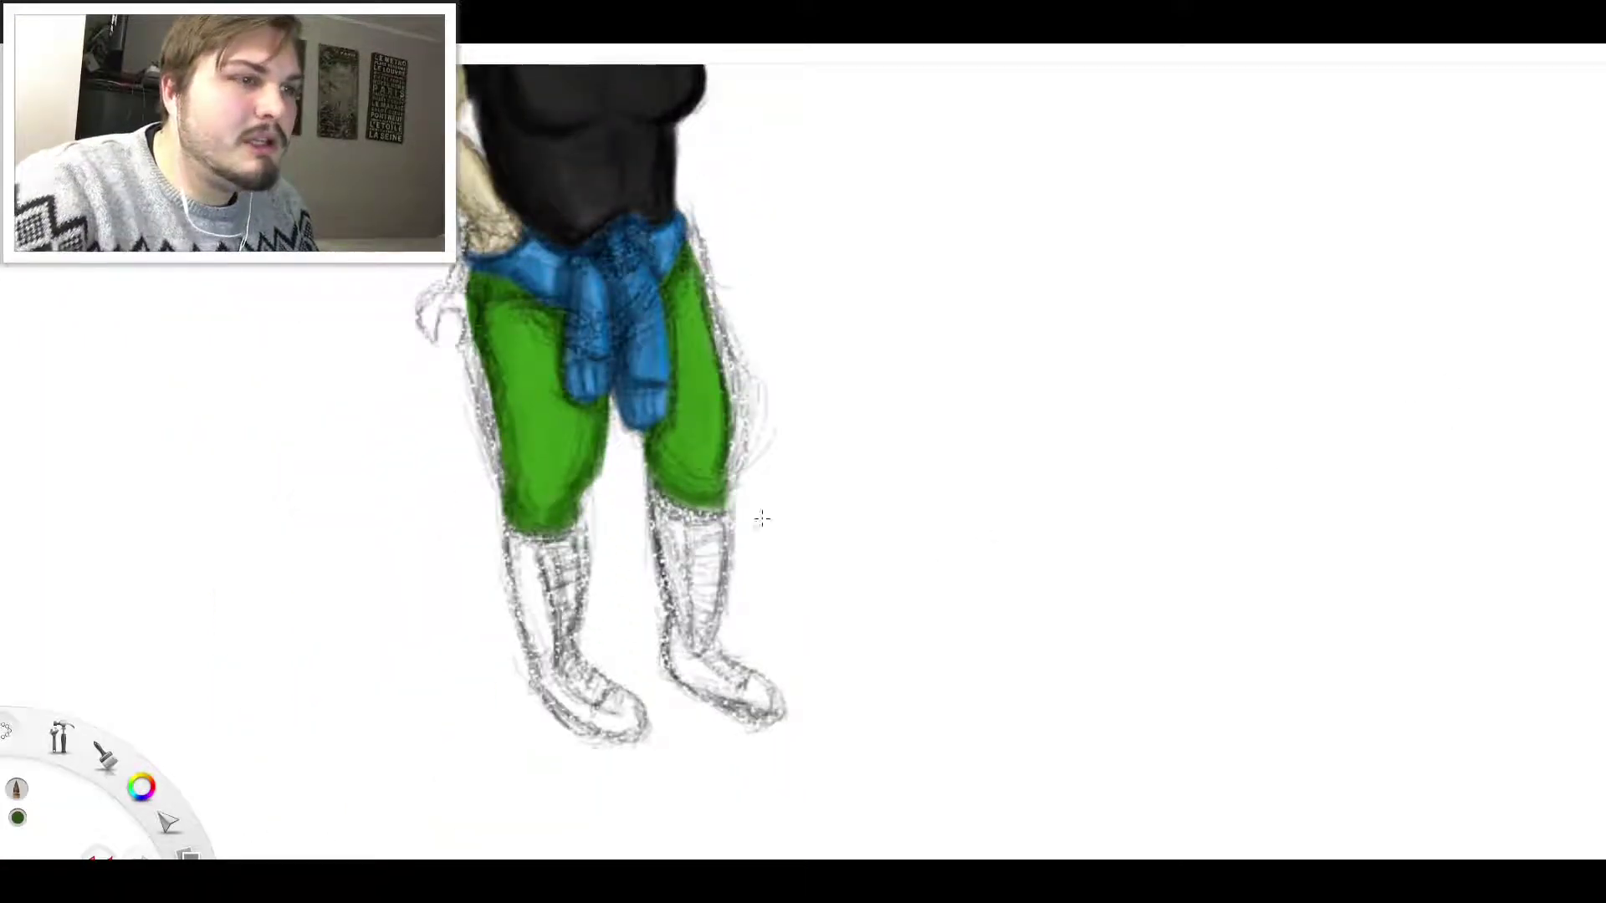
pyautogui.scroll(-2, 617, 530)
pyautogui.scroll(3, 591, 536)
pyautogui.scroll(-5, 590, 538)
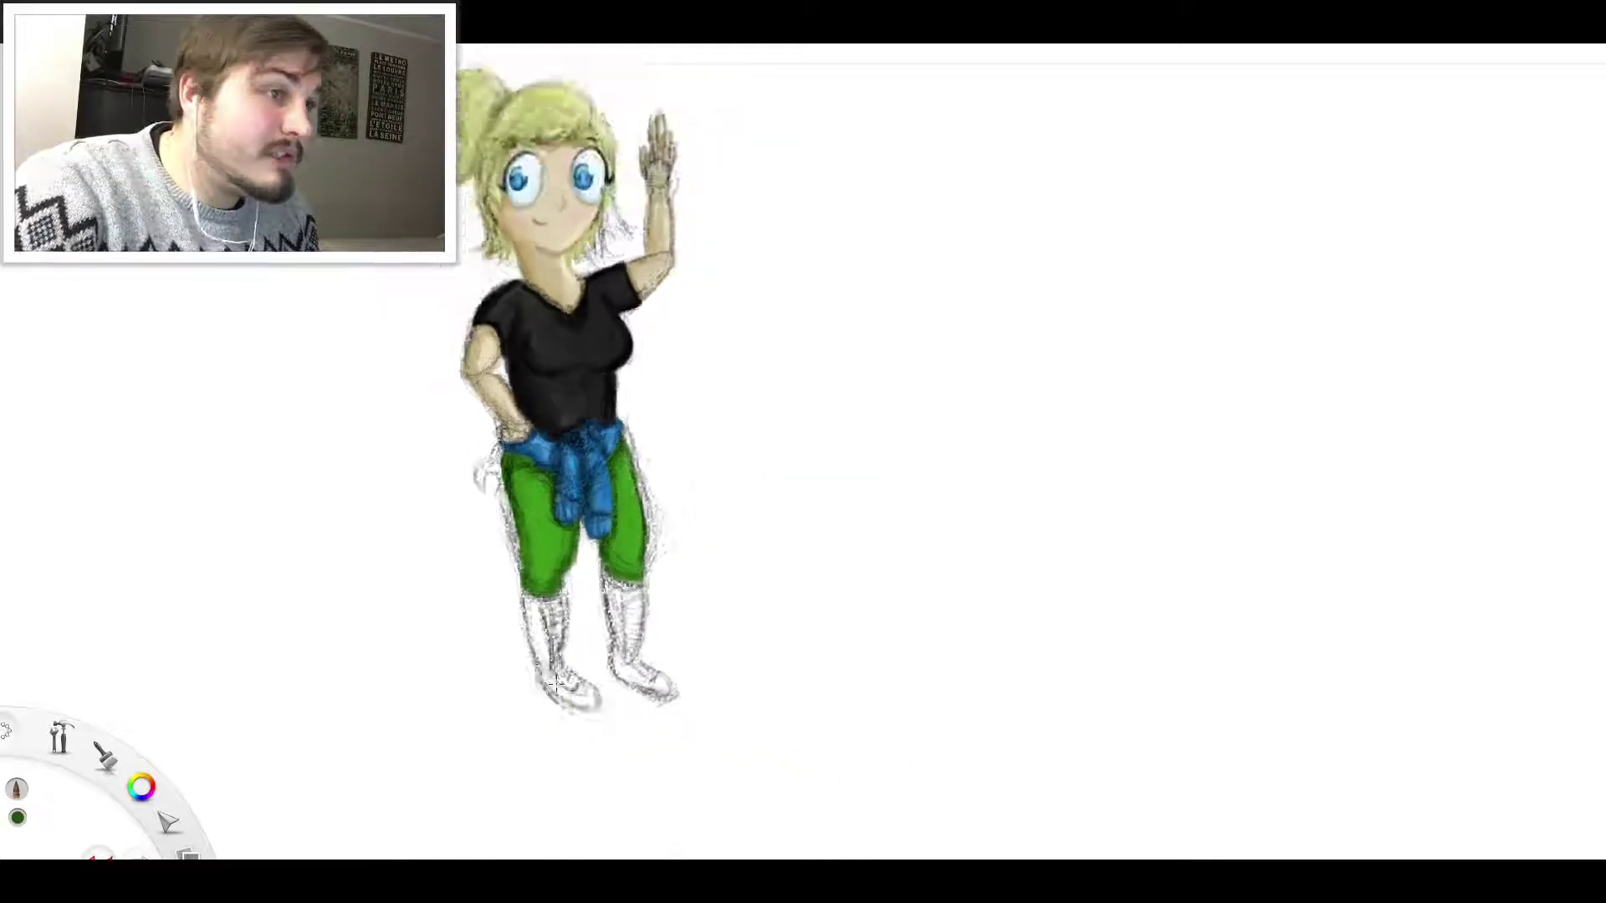
pyautogui.scroll(7, 483, 489)
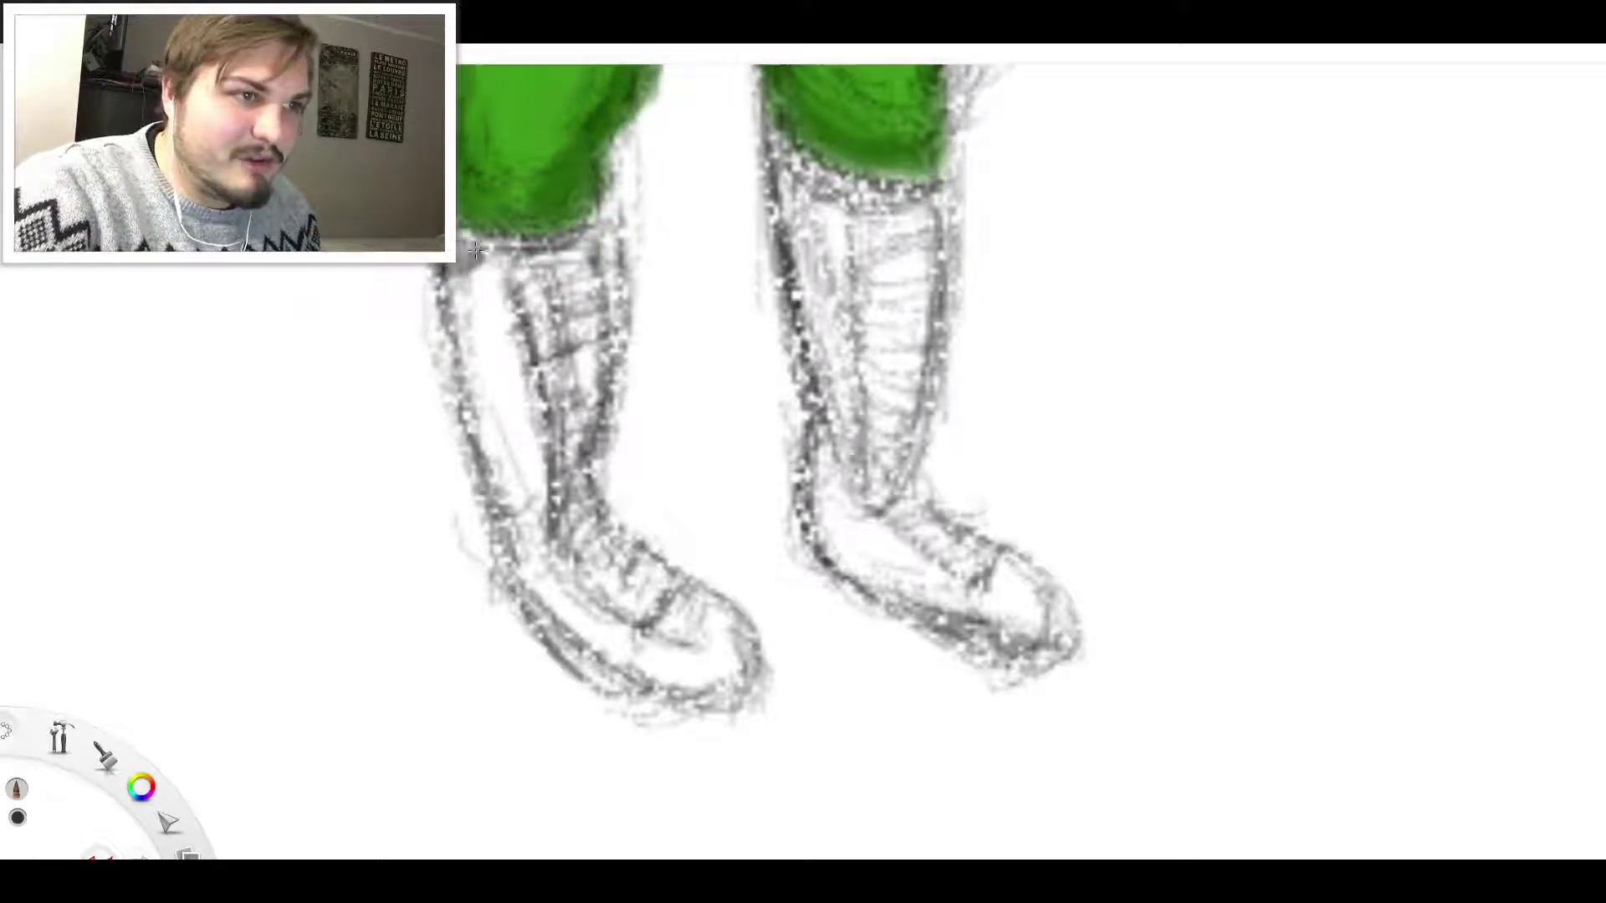
pyautogui.moveTo(476, 250)
pyautogui.mouseDown()
pyautogui.moveTo(492, 359)
pyautogui.moveTo(473, 252)
pyautogui.moveTo(585, 243)
pyautogui.moveTo(542, 234)
pyautogui.moveTo(602, 368)
pyautogui.moveTo(604, 317)
pyautogui.moveTo(577, 435)
pyautogui.moveTo(535, 456)
pyautogui.moveTo(568, 259)
pyautogui.moveTo(502, 456)
pyautogui.moveTo(477, 351)
pyautogui.moveTo(519, 334)
pyautogui.moveTo(508, 298)
pyautogui.moveTo(481, 427)
pyautogui.moveTo(548, 518)
pyautogui.moveTo(537, 413)
pyautogui.moveTo(518, 569)
pyautogui.moveTo(626, 617)
pyautogui.moveTo(661, 657)
pyautogui.moveTo(544, 586)
pyautogui.moveTo(670, 661)
pyautogui.moveTo(613, 617)
pyautogui.moveTo(736, 669)
pyautogui.moveTo(687, 604)
pyautogui.moveTo(757, 661)
pyautogui.moveTo(744, 669)
pyautogui.moveTo(711, 619)
pyautogui.moveTo(645, 577)
pyautogui.moveTo(602, 568)
pyautogui.moveTo(707, 589)
pyautogui.moveTo(602, 552)
pyautogui.moveTo(569, 502)
pyautogui.moveTo(560, 443)
pyautogui.moveTo(580, 412)
pyautogui.moveTo(590, 515)
pyautogui.moveTo(598, 385)
pyautogui.moveTo(644, 544)
pyautogui.moveTo(619, 532)
pyautogui.moveTo(611, 661)
pyautogui.moveTo(661, 694)
pyautogui.moveTo(701, 670)
pyautogui.moveTo(623, 673)
pyautogui.moveTo(510, 569)
pyautogui.moveTo(547, 568)
pyautogui.moveTo(573, 660)
pyautogui.moveTo(619, 684)
pyautogui.moveTo(623, 657)
pyautogui.mouseUp()
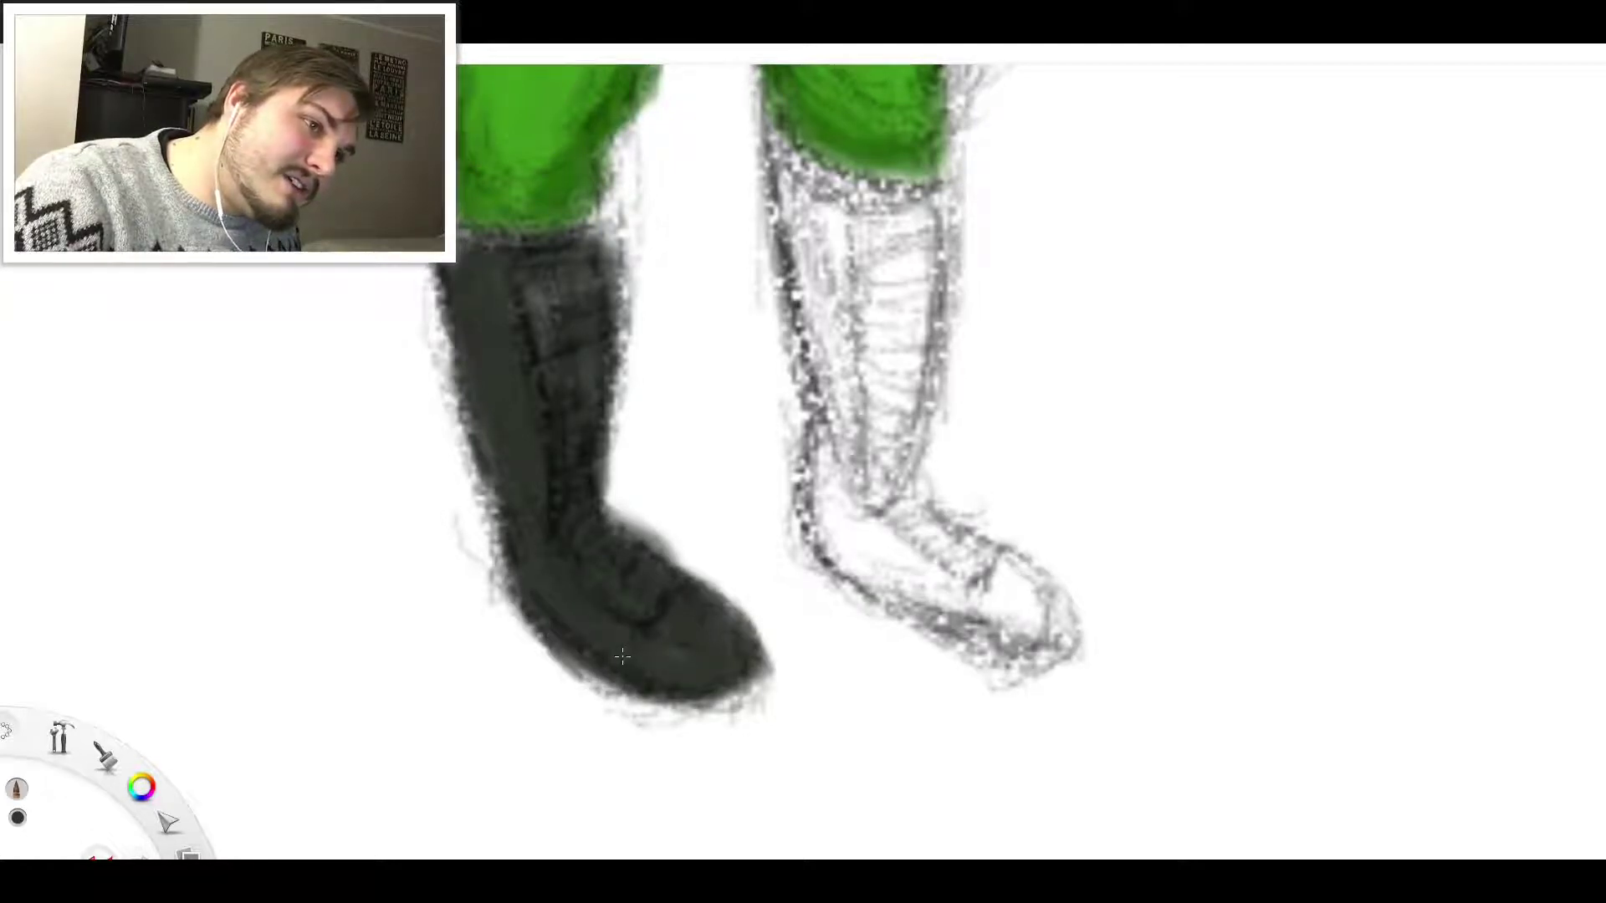
pyautogui.moveTo(736, 672)
pyautogui.mouseDown()
pyautogui.moveTo(715, 699)
pyautogui.moveTo(619, 698)
pyautogui.moveTo(594, 682)
pyautogui.moveTo(498, 536)
pyautogui.moveTo(541, 500)
pyautogui.mouseUp()
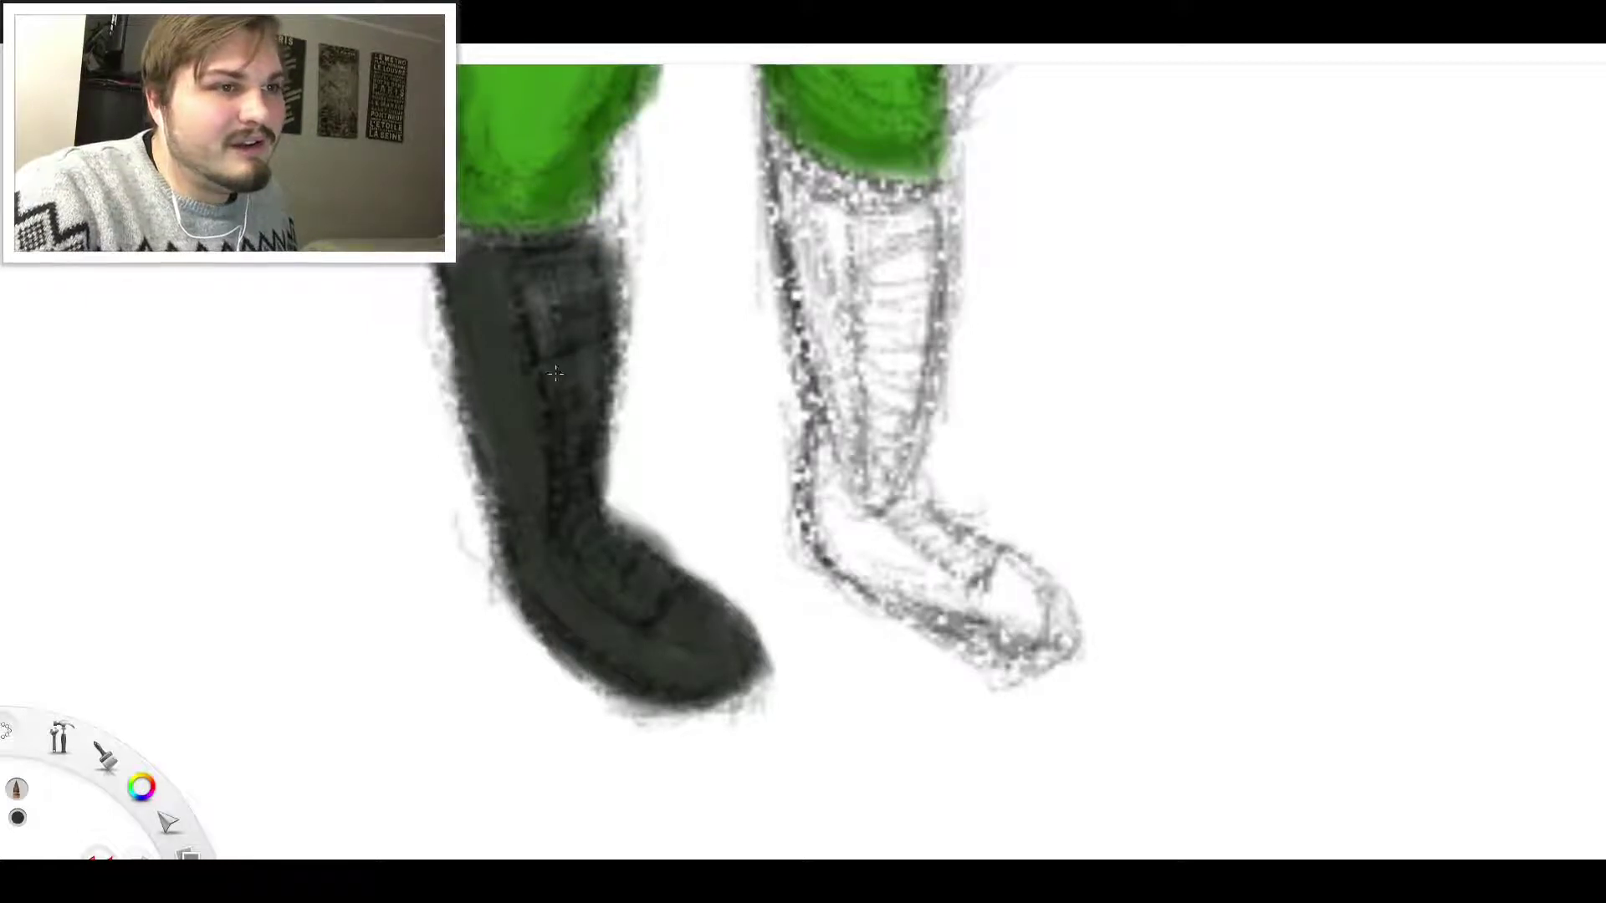
pyautogui.moveTo(537, 322)
pyautogui.mouseDown()
pyautogui.moveTo(548, 297)
pyautogui.moveTo(585, 286)
pyautogui.mouseUp()
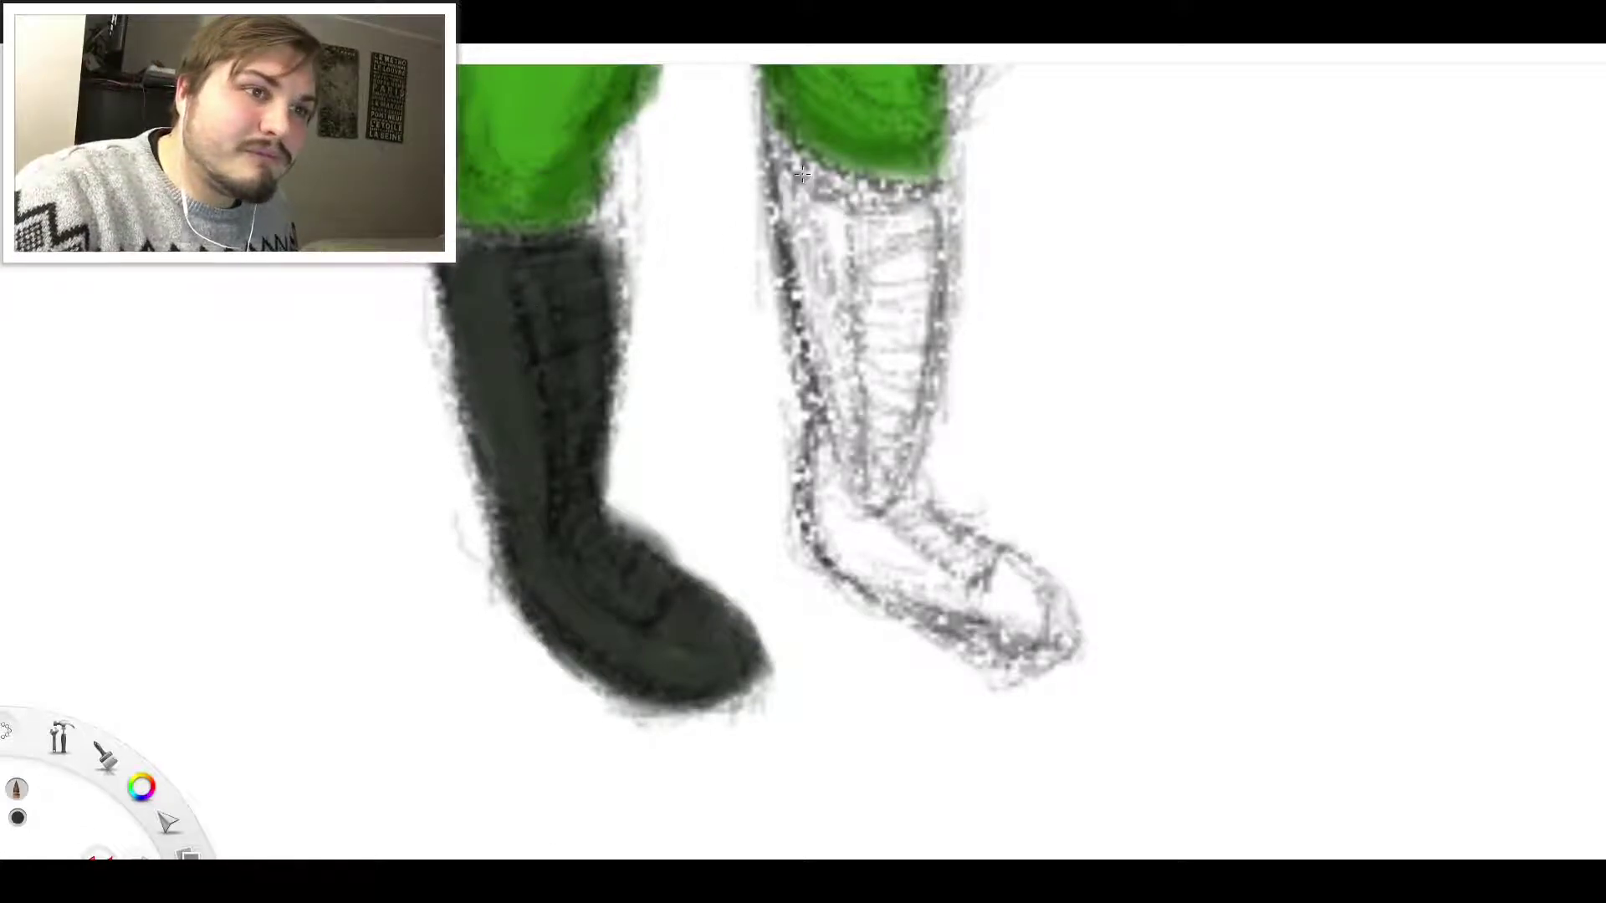
# Fill the other boot in dark grey and extend the upper edges of both boots to meet the trousers
pyautogui.moveTo(812, 176)
pyautogui.mouseDown()
pyautogui.moveTo(786, 201)
pyautogui.moveTo(904, 192)
pyautogui.moveTo(875, 198)
pyautogui.moveTo(920, 259)
pyautogui.moveTo(912, 326)
pyautogui.moveTo(886, 360)
pyautogui.moveTo(866, 192)
pyautogui.moveTo(836, 318)
pyautogui.moveTo(803, 251)
pyautogui.moveTo(786, 284)
pyautogui.moveTo(821, 189)
pyautogui.moveTo(836, 368)
pyautogui.moveTo(869, 402)
pyautogui.moveTo(803, 276)
pyautogui.moveTo(866, 232)
pyautogui.moveTo(931, 273)
pyautogui.moveTo(887, 468)
pyautogui.moveTo(861, 511)
pyautogui.moveTo(828, 502)
pyautogui.moveTo(853, 406)
pyautogui.moveTo(845, 535)
pyautogui.moveTo(861, 543)
pyautogui.moveTo(868, 525)
pyautogui.moveTo(982, 624)
pyautogui.moveTo(836, 556)
pyautogui.moveTo(884, 537)
pyautogui.moveTo(824, 540)
pyautogui.moveTo(970, 586)
pyautogui.moveTo(881, 479)
pyautogui.moveTo(962, 619)
pyautogui.moveTo(920, 636)
pyautogui.moveTo(1037, 652)
pyautogui.moveTo(1005, 623)
pyautogui.moveTo(1037, 610)
pyautogui.moveTo(1025, 586)
pyautogui.moveTo(996, 578)
pyautogui.moveTo(1003, 611)
pyautogui.moveTo(1050, 585)
pyautogui.moveTo(996, 561)
pyautogui.moveTo(1045, 589)
pyautogui.moveTo(1035, 623)
pyautogui.moveTo(945, 539)
pyautogui.moveTo(999, 556)
pyautogui.moveTo(903, 511)
pyautogui.moveTo(1001, 552)
pyautogui.moveTo(887, 486)
pyautogui.moveTo(907, 469)
pyautogui.moveTo(886, 427)
pyautogui.moveTo(895, 464)
pyautogui.moveTo(897, 444)
pyautogui.mouseUp()
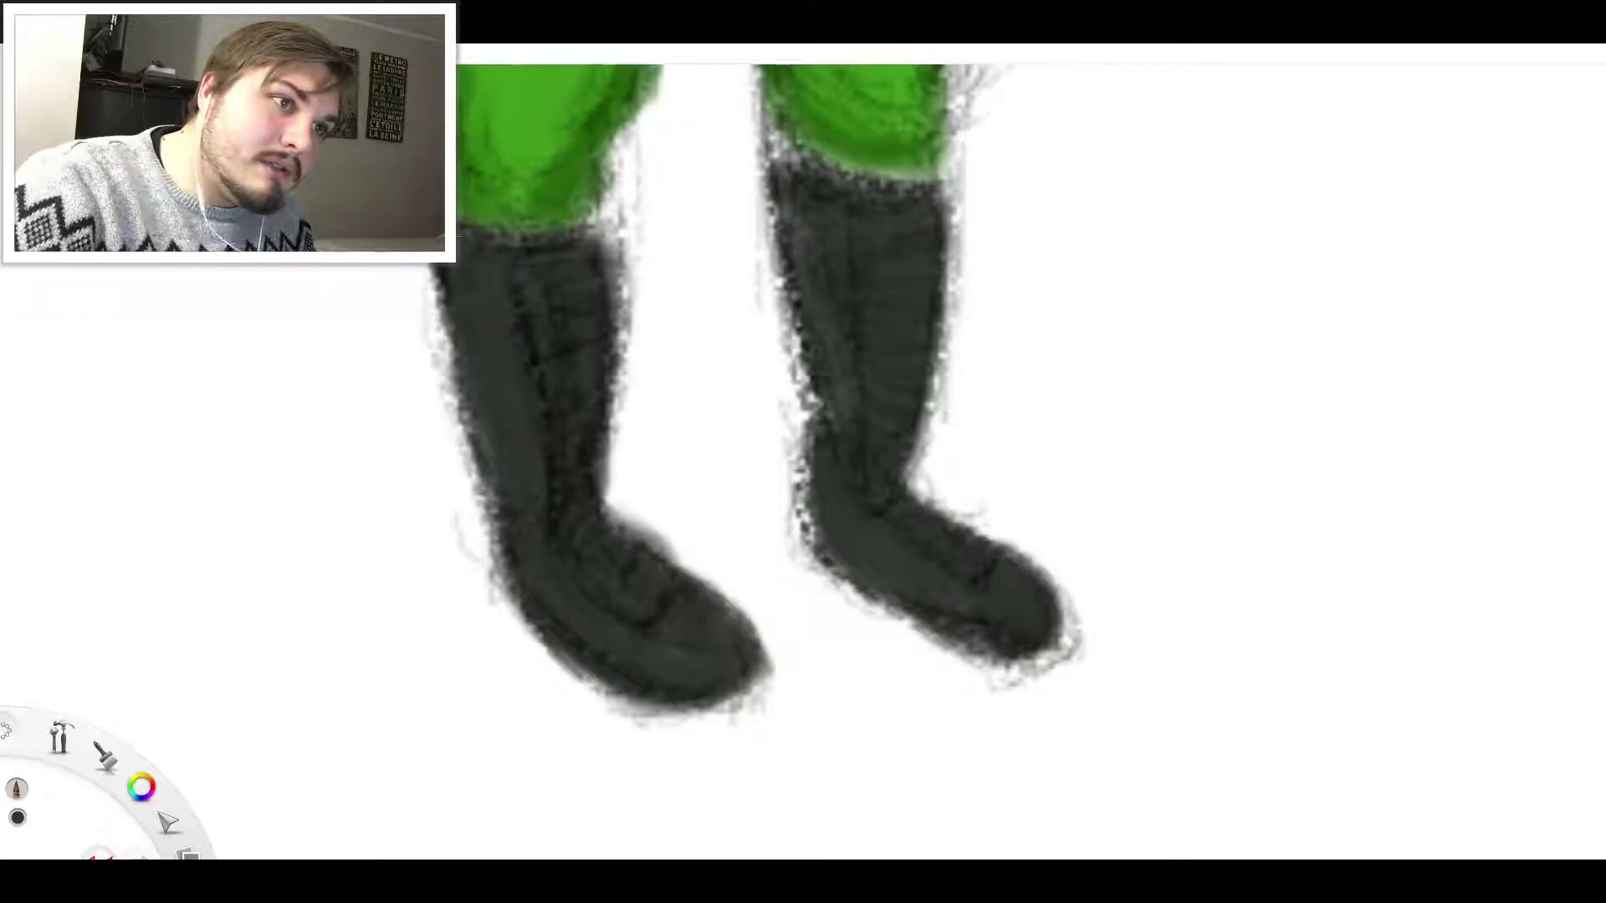
pyautogui.moveTo(598, 204)
pyautogui.mouseDown()
pyautogui.moveTo(610, 198)
pyautogui.moveTo(613, 252)
pyautogui.mouseUp()
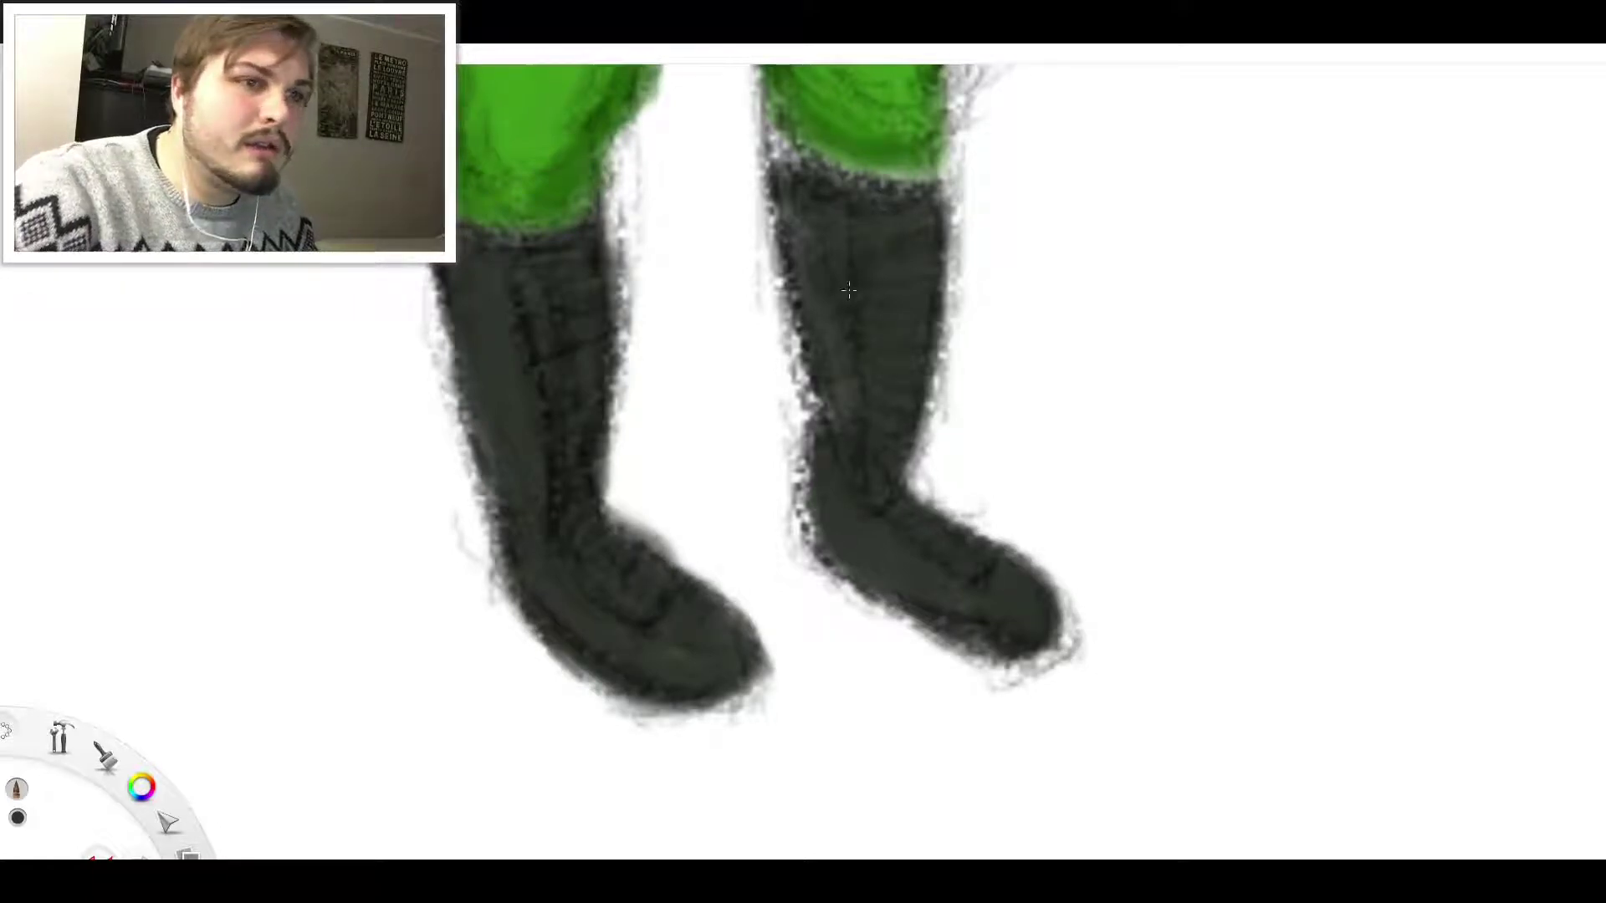
pyautogui.scroll(2, 849, 291)
pyautogui.scroll(-8, 848, 280)
pyautogui.scroll(7, 826, 184)
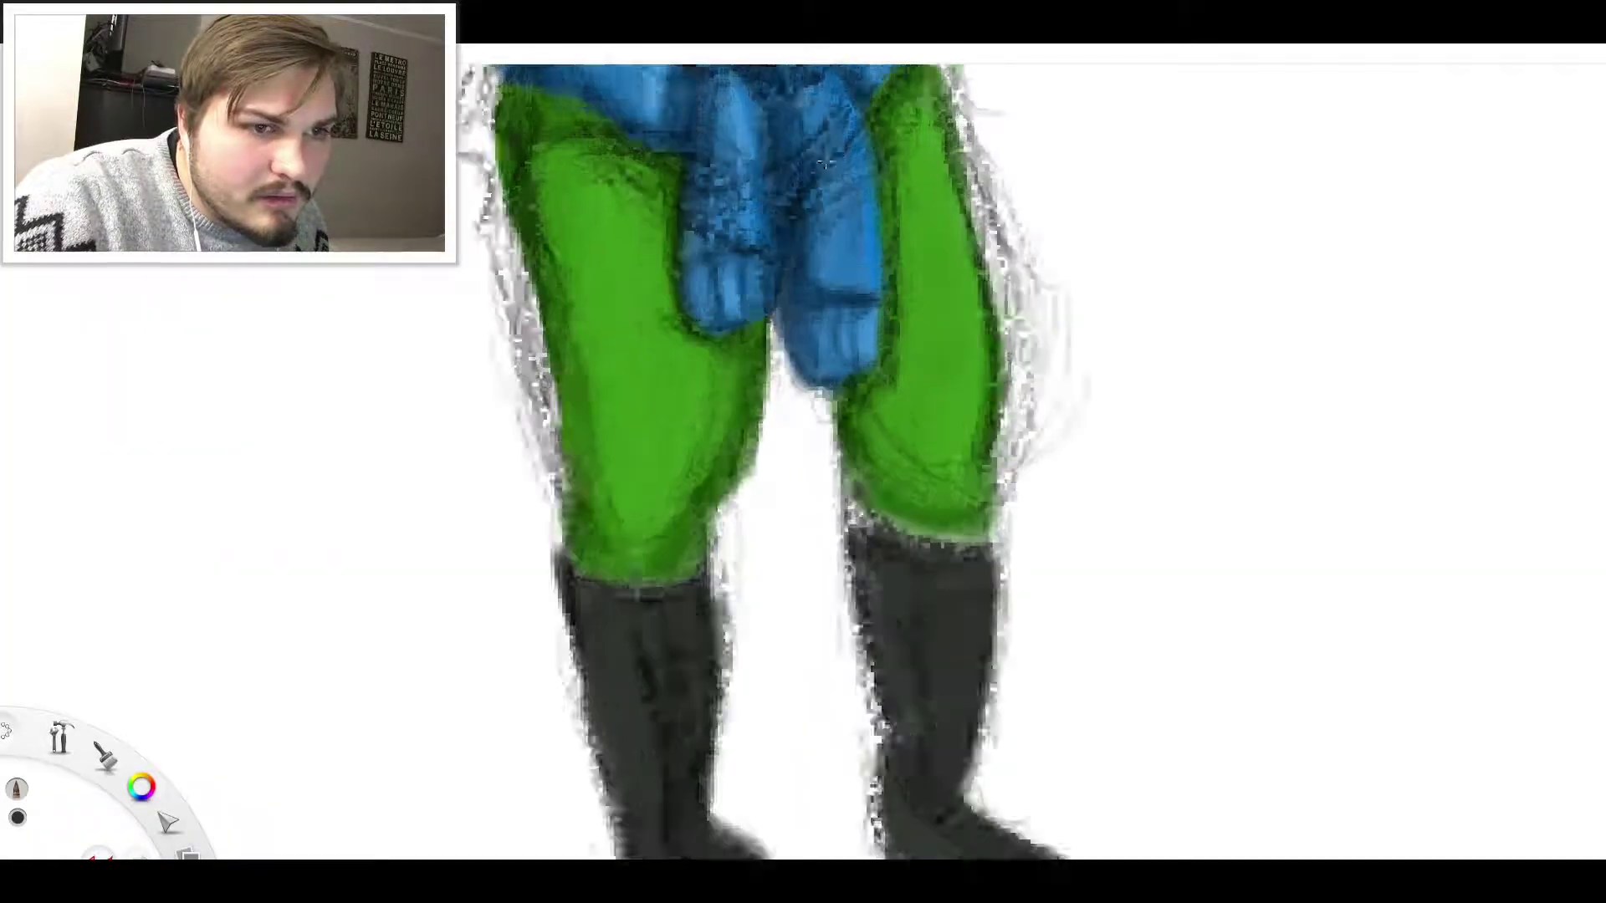
pyautogui.scroll(2, 824, 164)
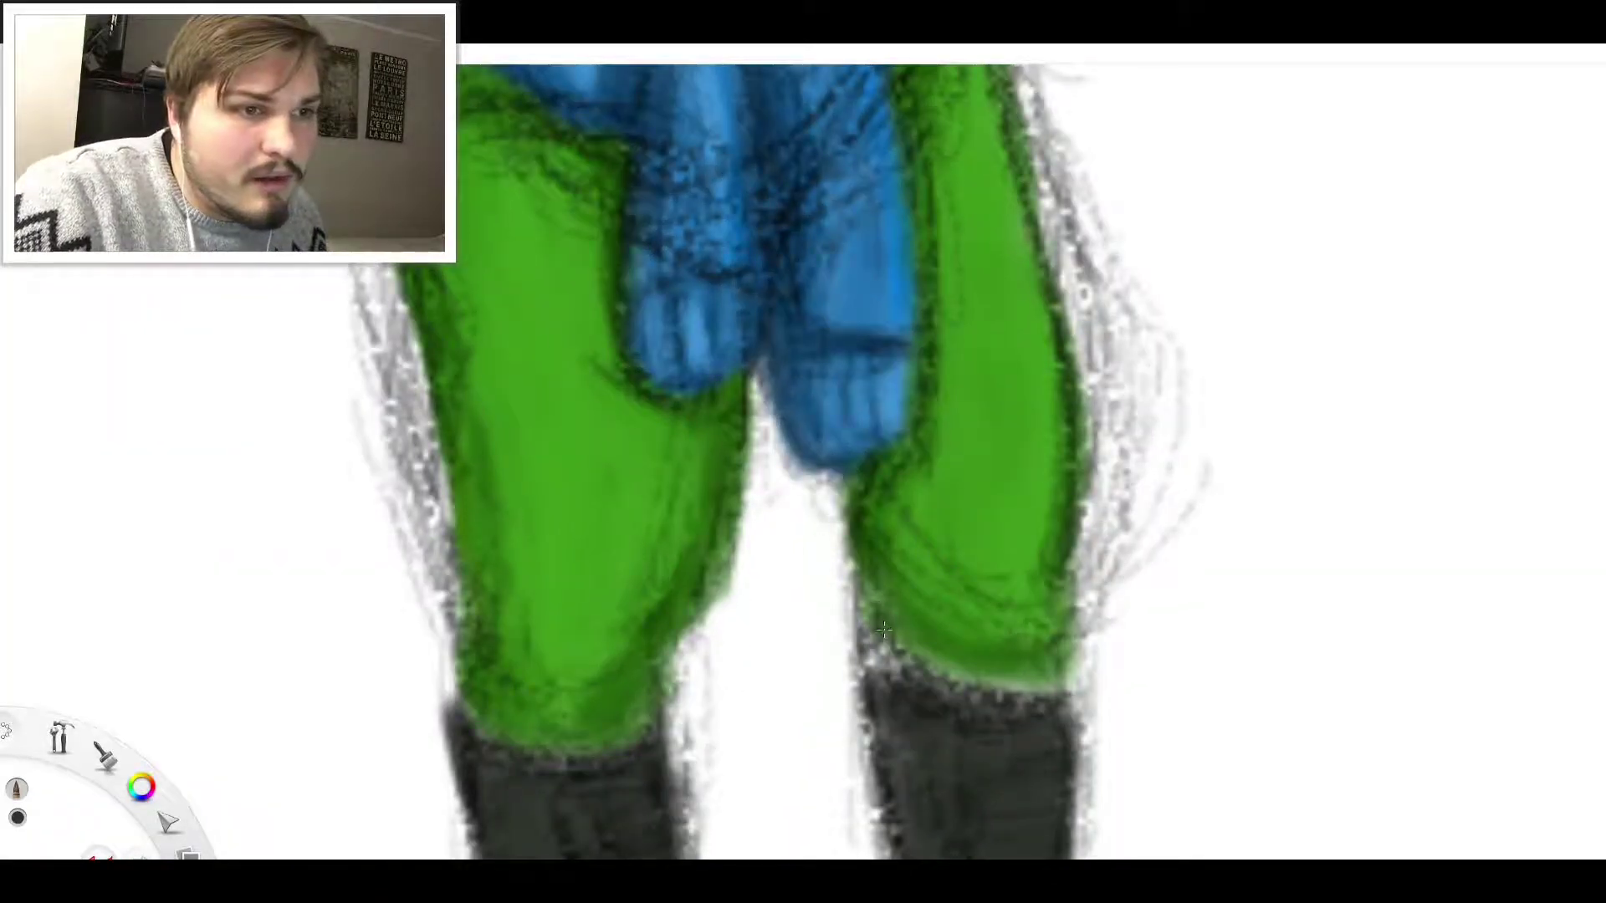
pyautogui.moveTo(884, 629)
pyautogui.mouseDown()
pyautogui.moveTo(870, 665)
pyautogui.moveTo(914, 663)
pyautogui.moveTo(861, 661)
pyautogui.moveTo(878, 648)
pyautogui.moveTo(855, 625)
pyautogui.moveTo(882, 613)
pyautogui.moveTo(891, 648)
pyautogui.moveTo(937, 679)
pyautogui.moveTo(908, 648)
pyautogui.mouseUp()
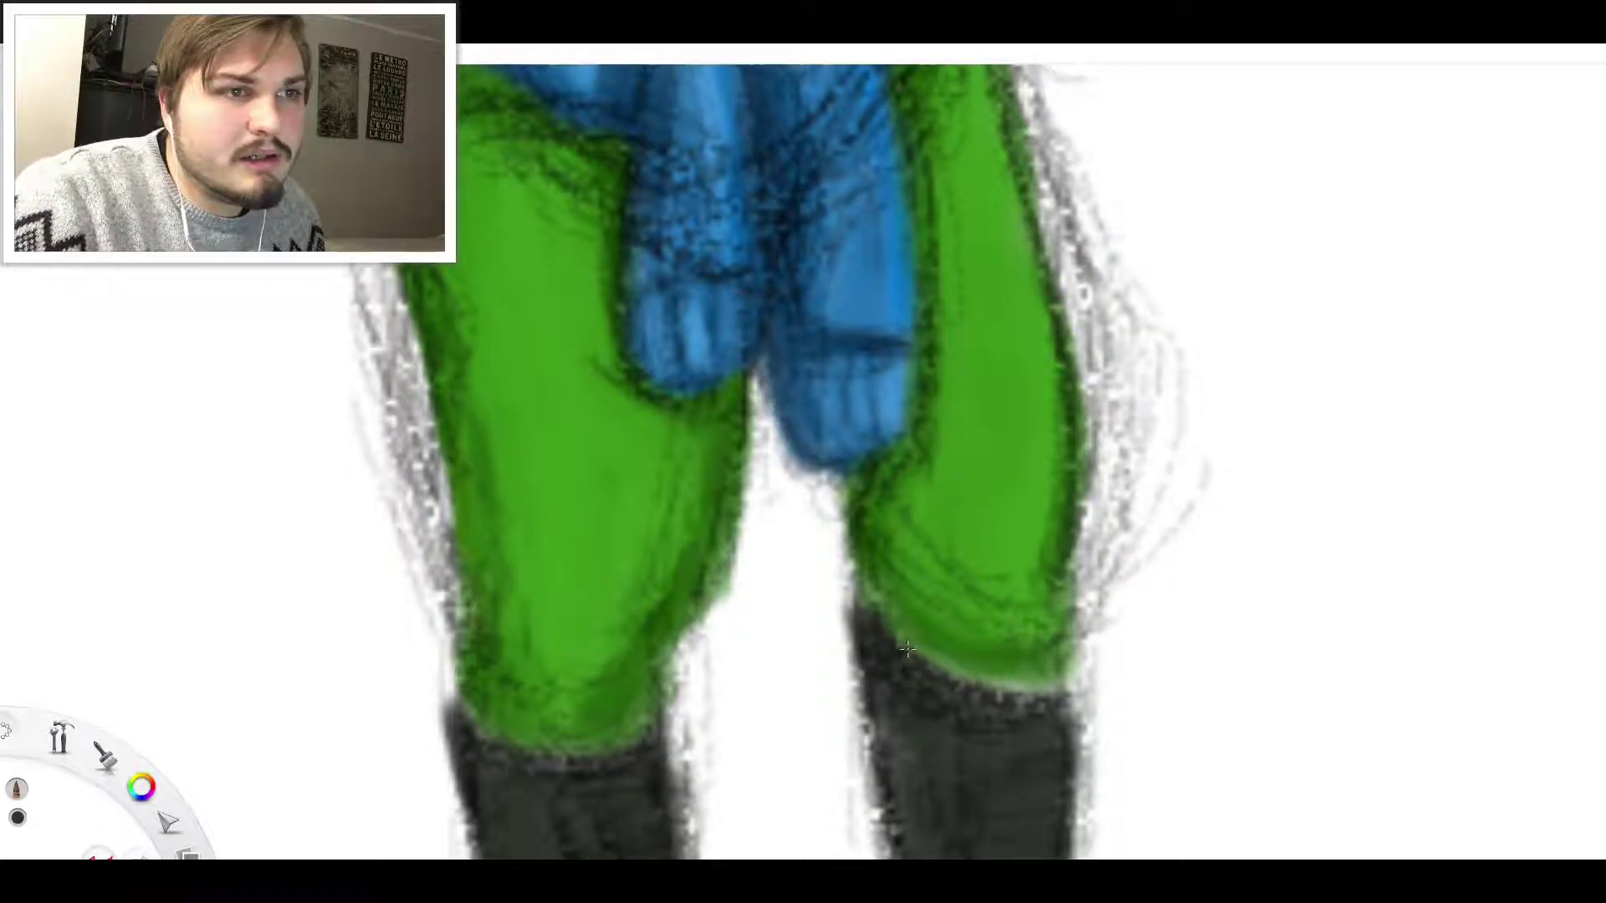
# Compare the full figure with and without the pencil sketch layer, leaving the sketch hidden
pyautogui.scroll(-5, 878, 589)
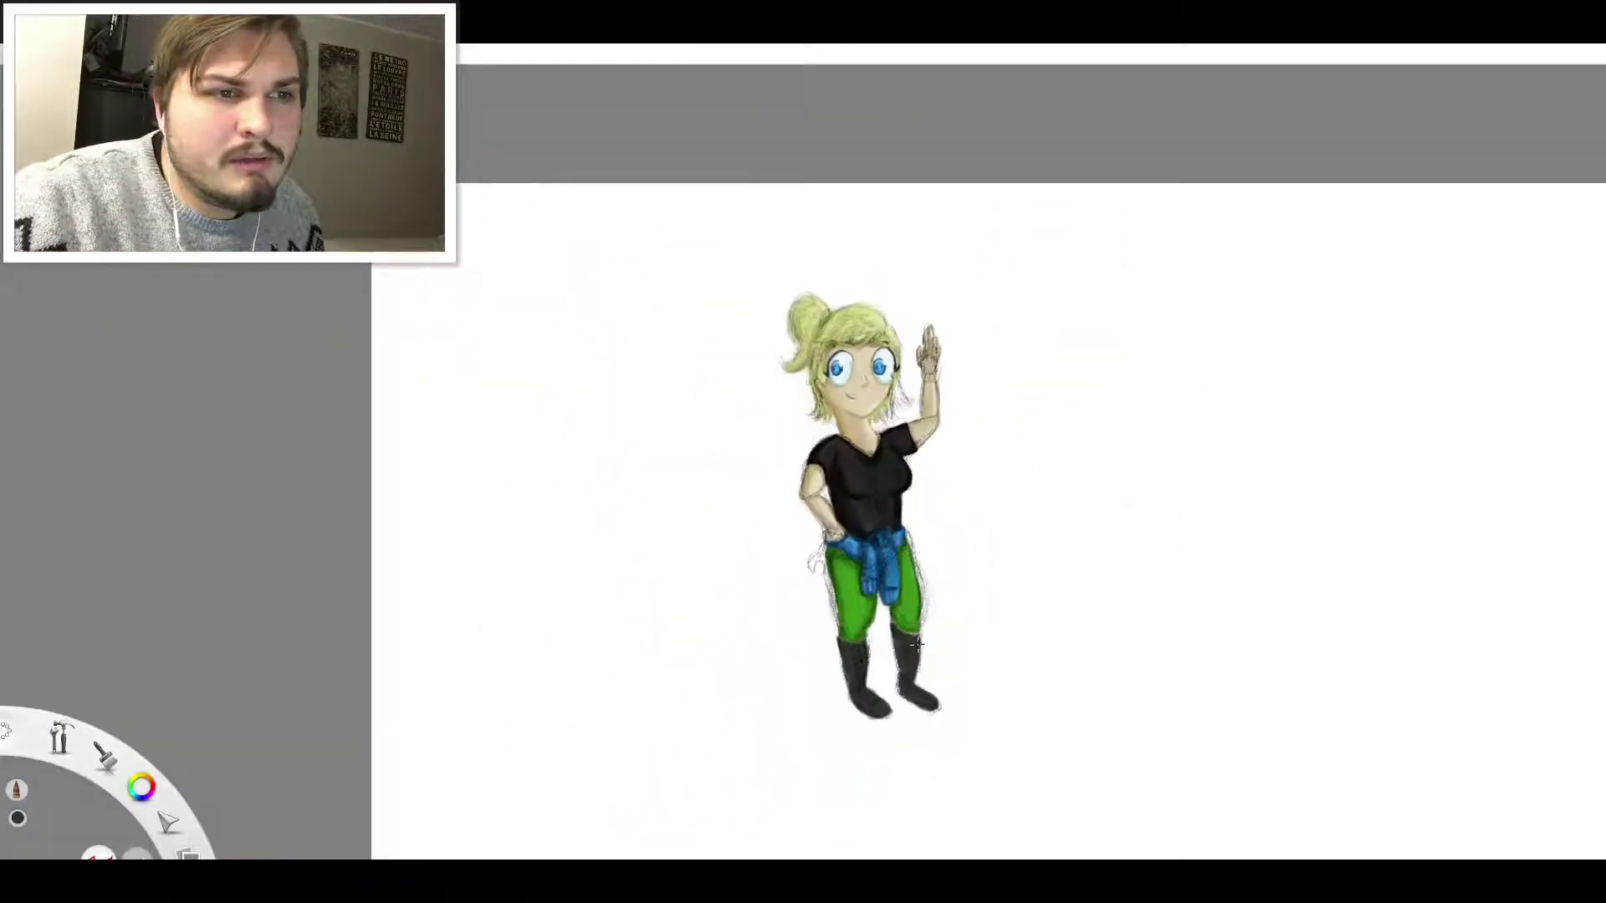
pyautogui.scroll(1, 921, 649)
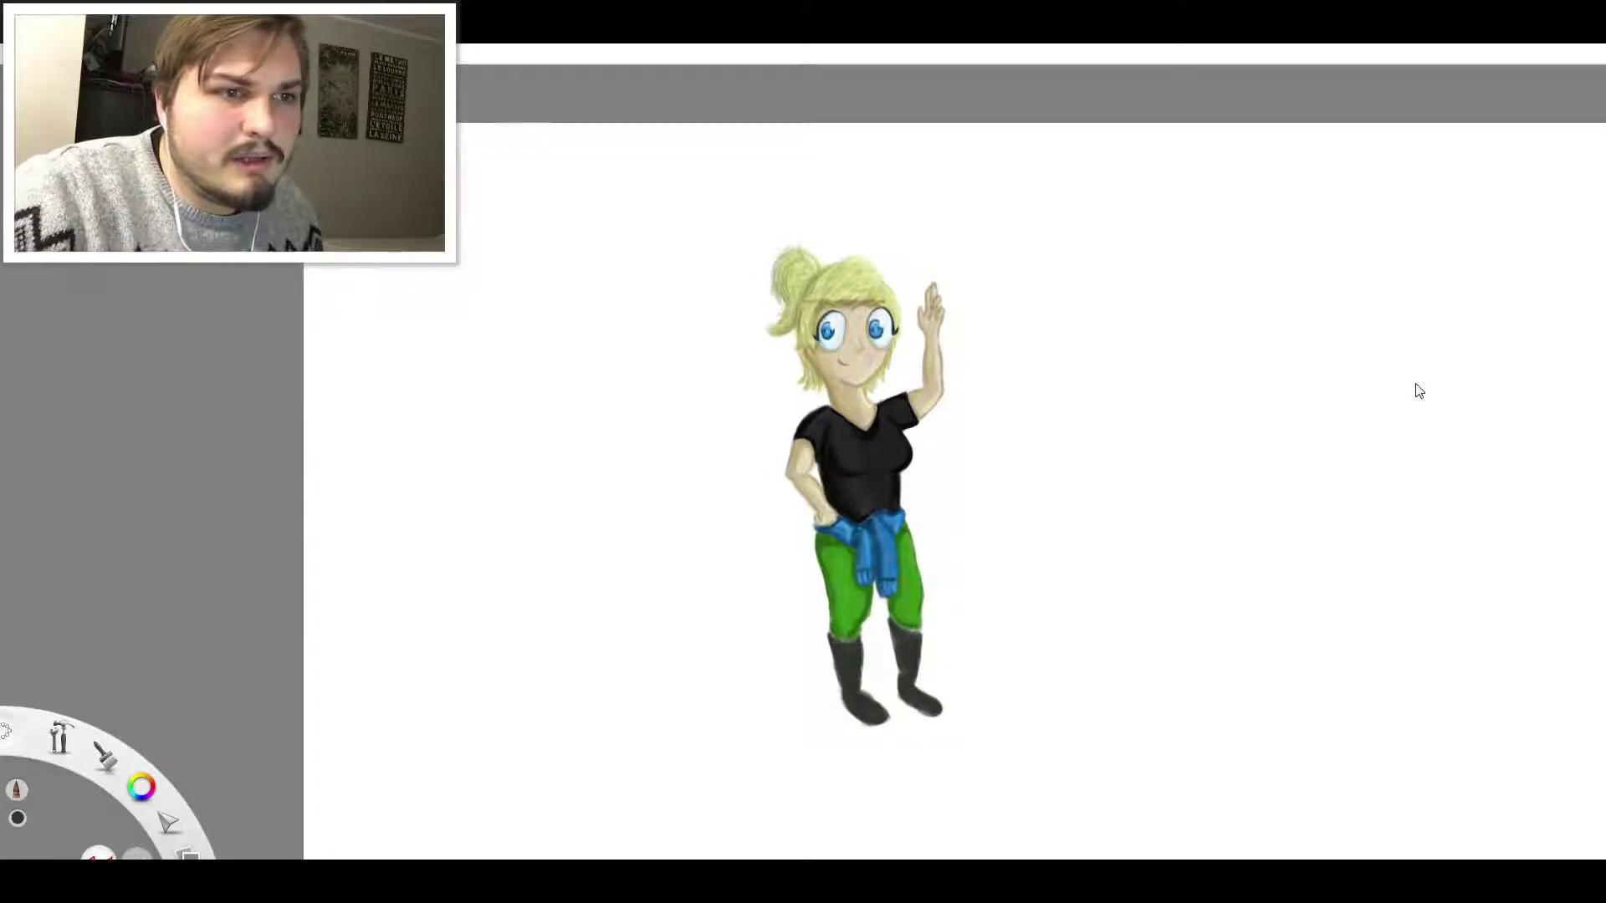
pyautogui.click(1415, 385)
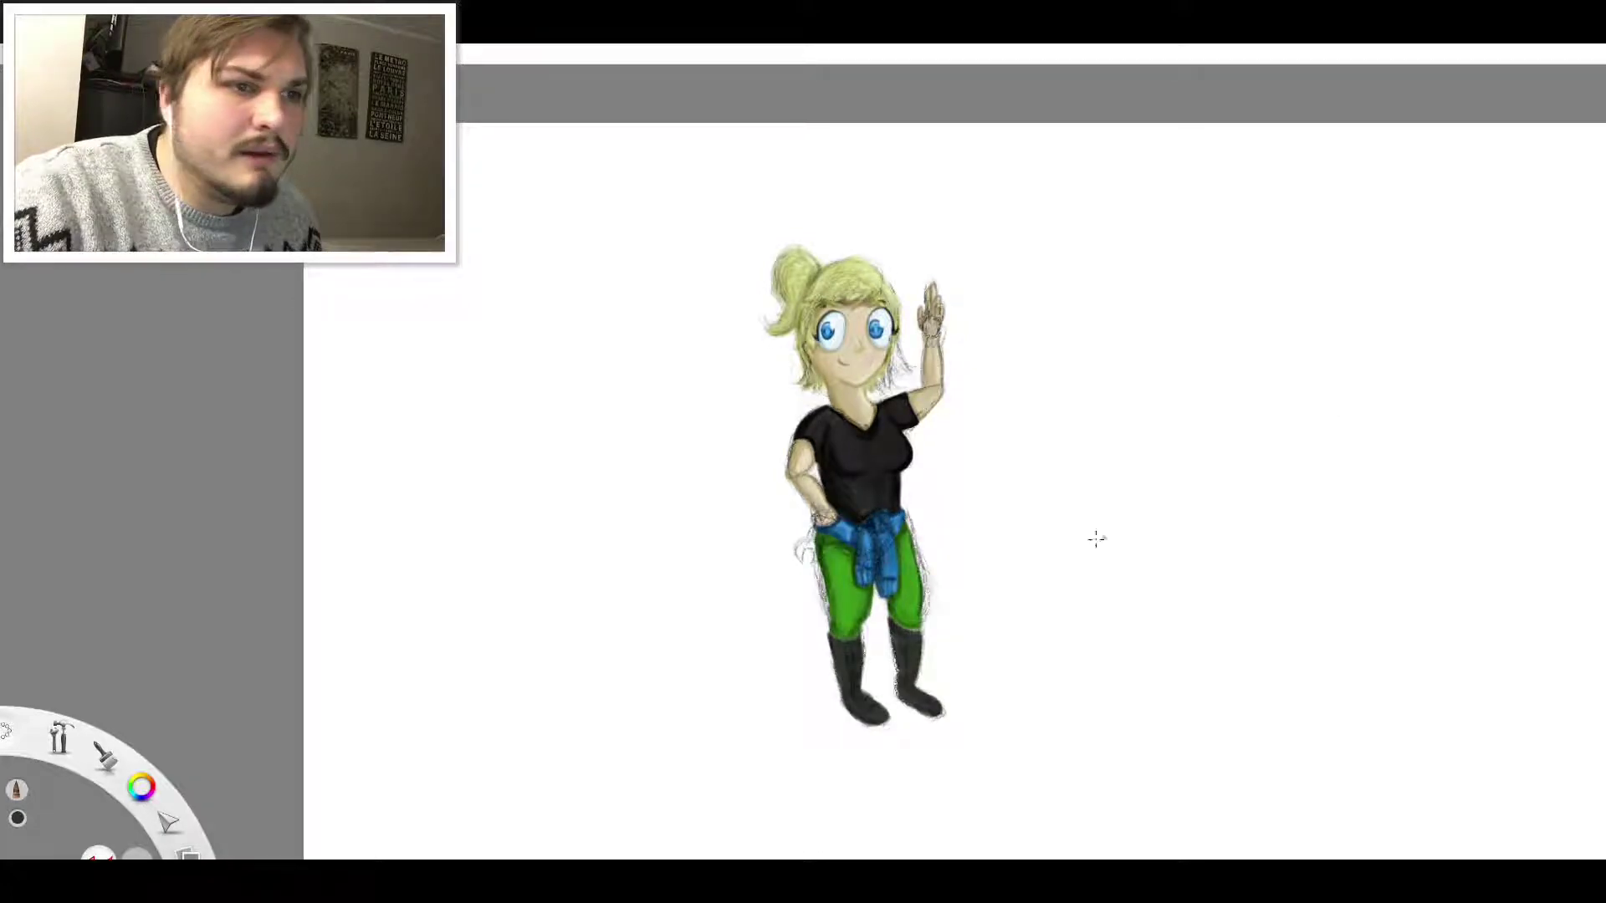
pyautogui.click(1410, 380)
# Switch to black and darken the shirt's lower hem, extending it down to the blue garment's knot
pyautogui.scroll(-1, 932, 538)
pyautogui.scroll(10, 932, 537)
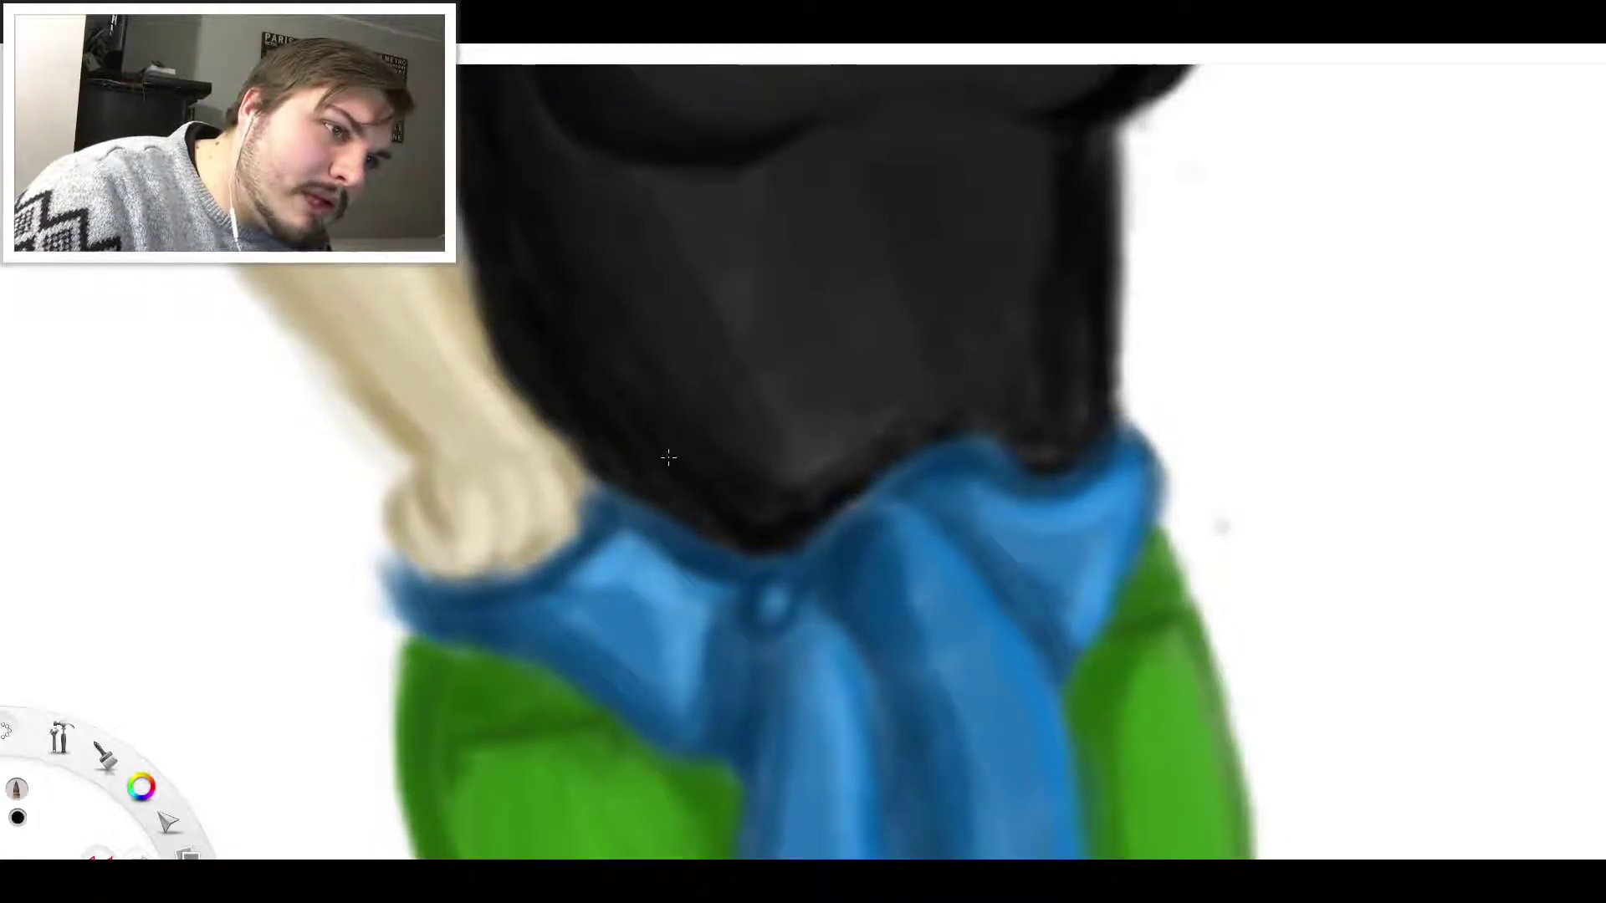
pyautogui.moveTo(639, 475)
pyautogui.mouseDown()
pyautogui.moveTo(708, 534)
pyautogui.moveTo(770, 535)
pyautogui.moveTo(742, 549)
pyautogui.moveTo(878, 504)
pyautogui.moveTo(756, 544)
pyautogui.moveTo(804, 532)
pyautogui.moveTo(781, 549)
pyautogui.moveTo(895, 475)
pyautogui.moveTo(843, 508)
pyautogui.moveTo(882, 477)
pyautogui.mouseUp()
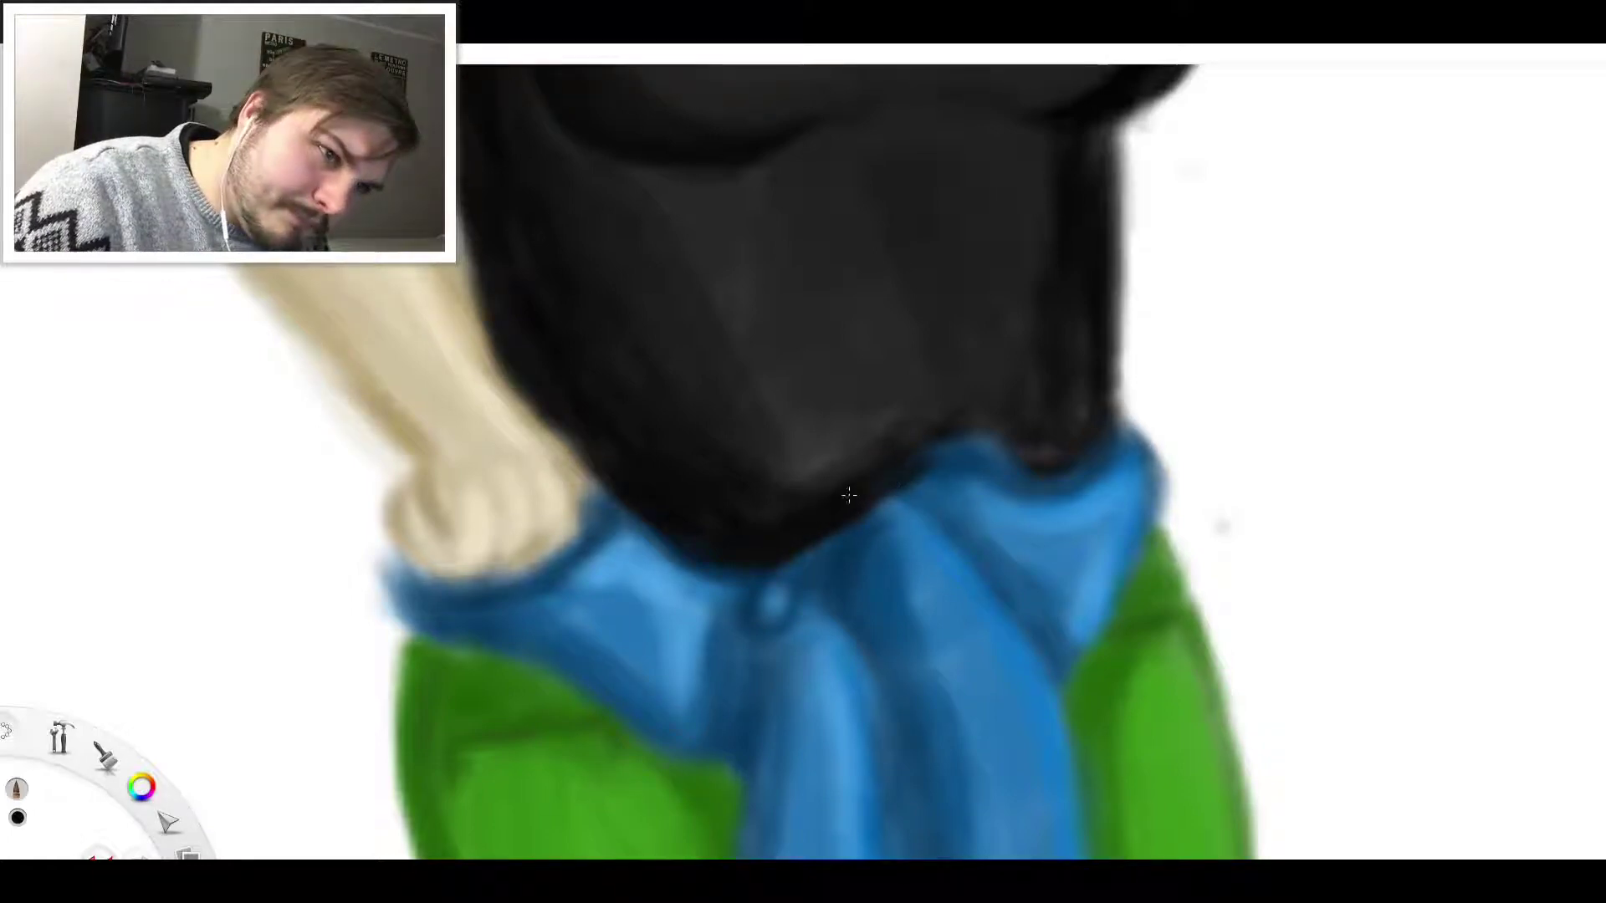
pyautogui.moveTo(812, 548)
pyautogui.mouseDown()
pyautogui.moveTo(826, 563)
pyautogui.moveTo(813, 539)
pyautogui.moveTo(845, 536)
pyautogui.moveTo(883, 475)
pyautogui.mouseUp()
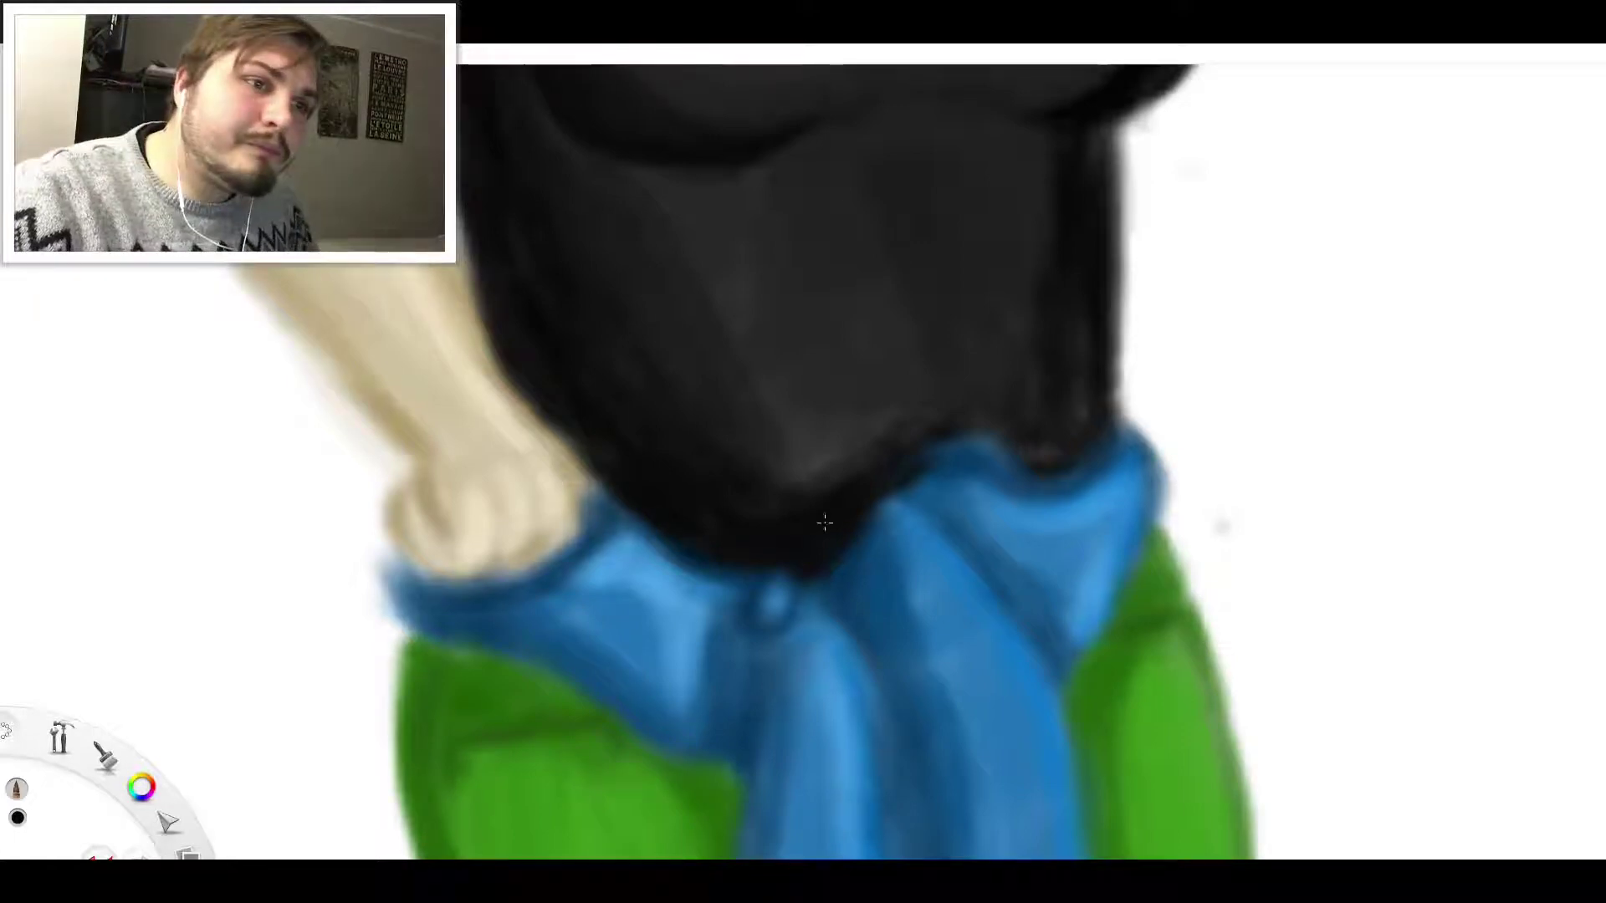
# Darken the rest of the shirt's hem along the blue garment and blend it into the belly with a dark grey sampled from the shirt
pyautogui.moveTo(918, 443)
pyautogui.mouseDown()
pyautogui.moveTo(995, 428)
pyautogui.moveTo(936, 443)
pyautogui.moveTo(986, 428)
pyautogui.moveTo(1094, 433)
pyautogui.mouseUp()
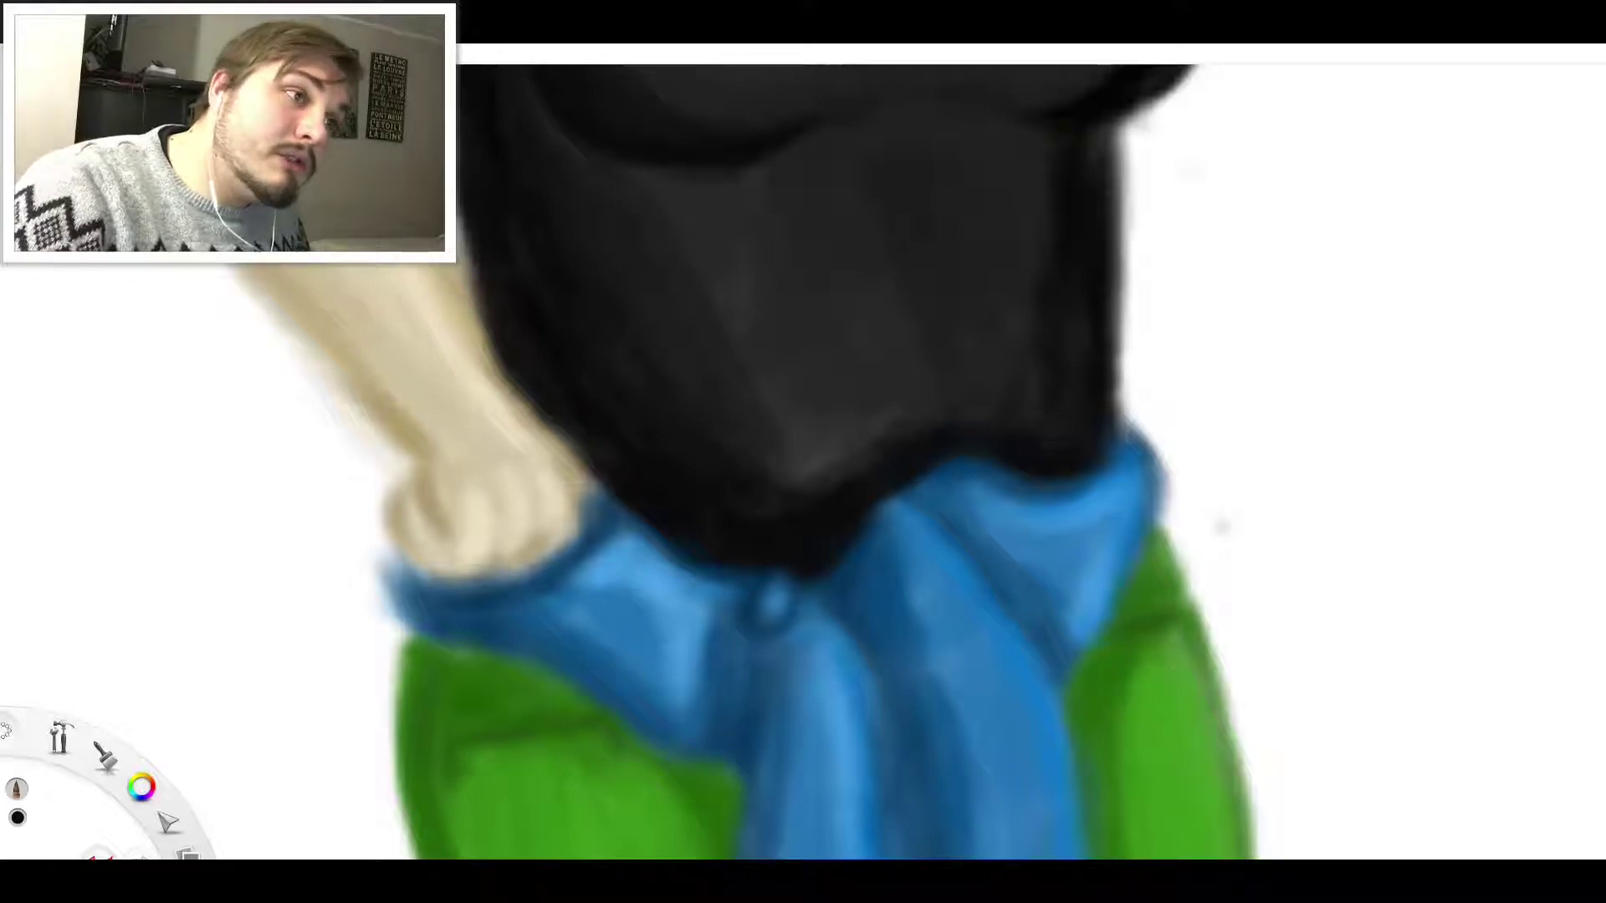
pyautogui.press('i')
pyautogui.click(714, 474)
pyautogui.moveTo(718, 473)
pyautogui.mouseDown()
pyautogui.moveTo(701, 503)
pyautogui.moveTo(746, 460)
pyautogui.mouseUp()
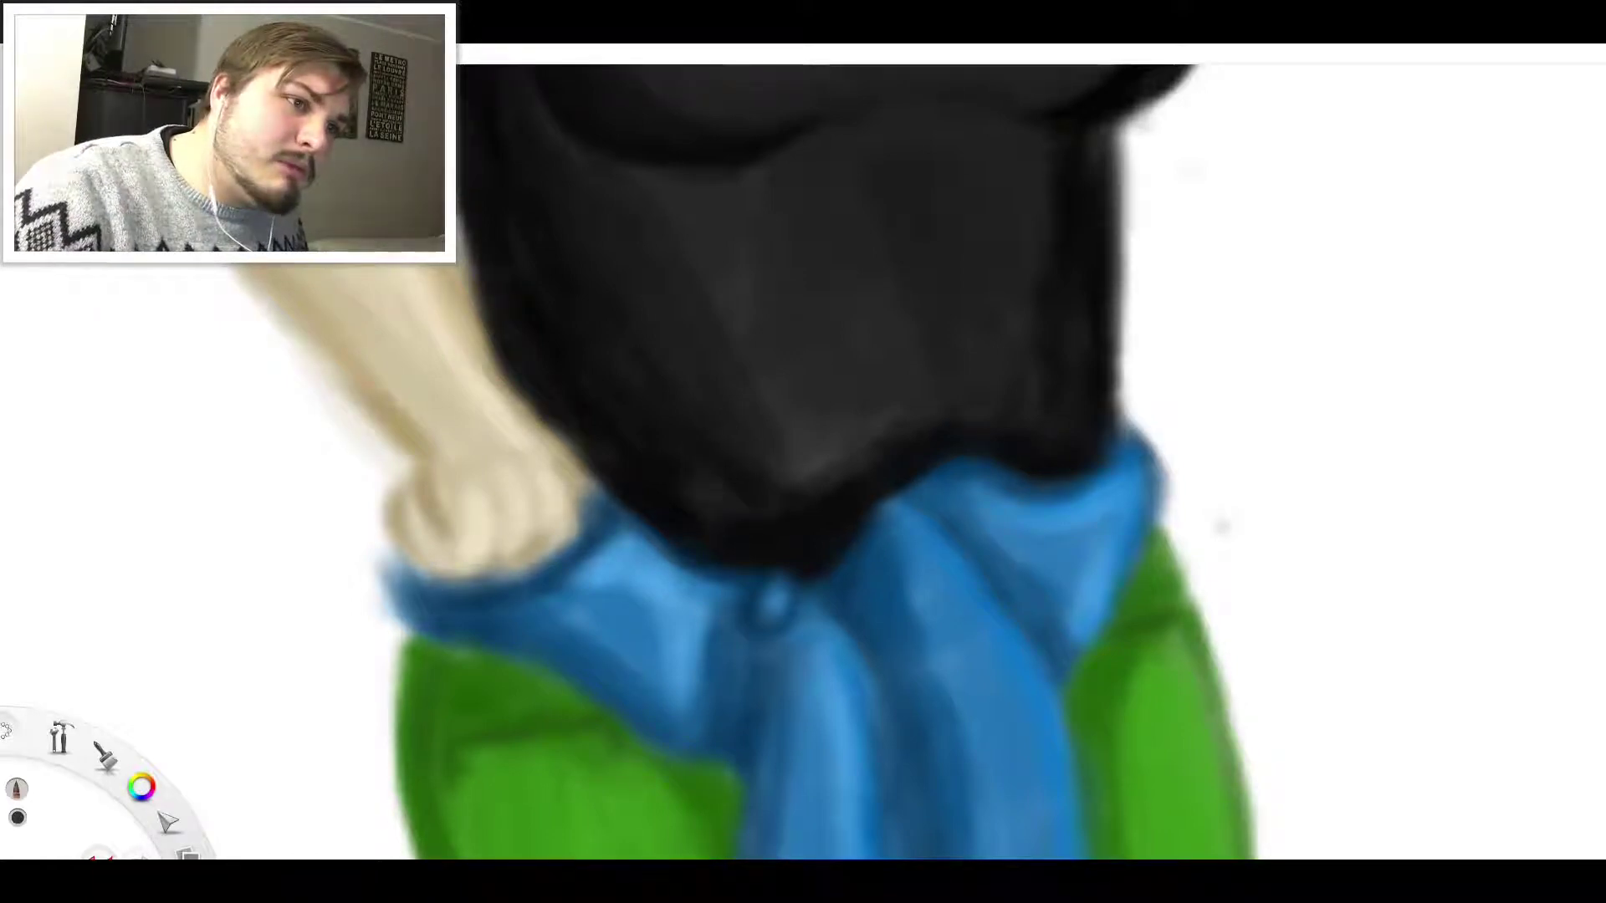
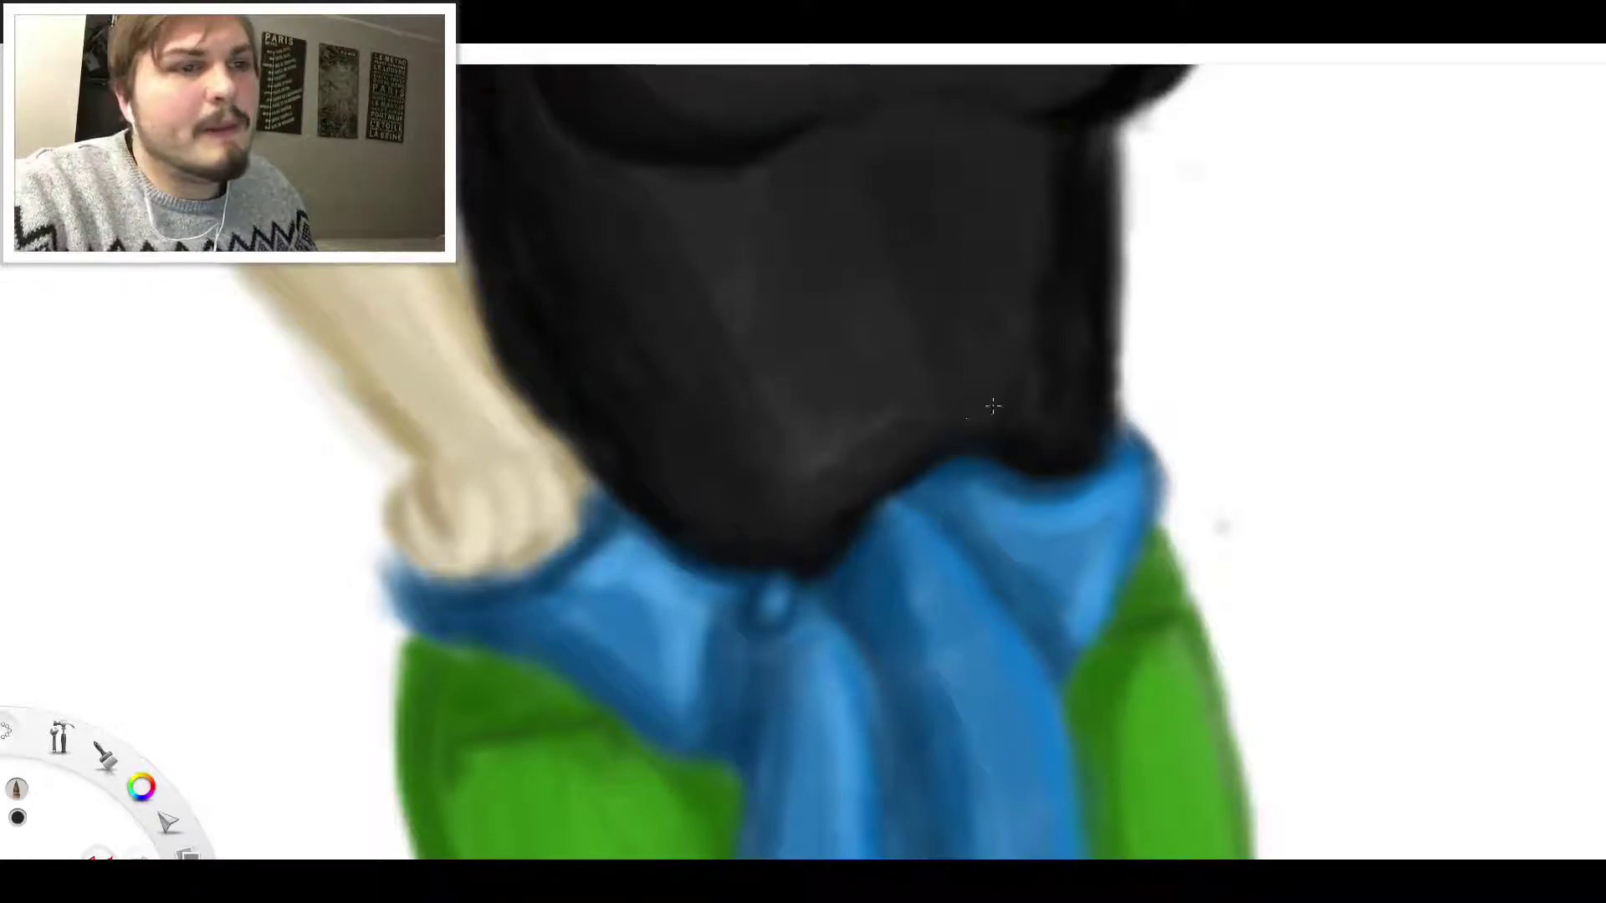
pyautogui.scroll(-5, 1018, 292)
pyautogui.scroll(-2, 1018, 291)
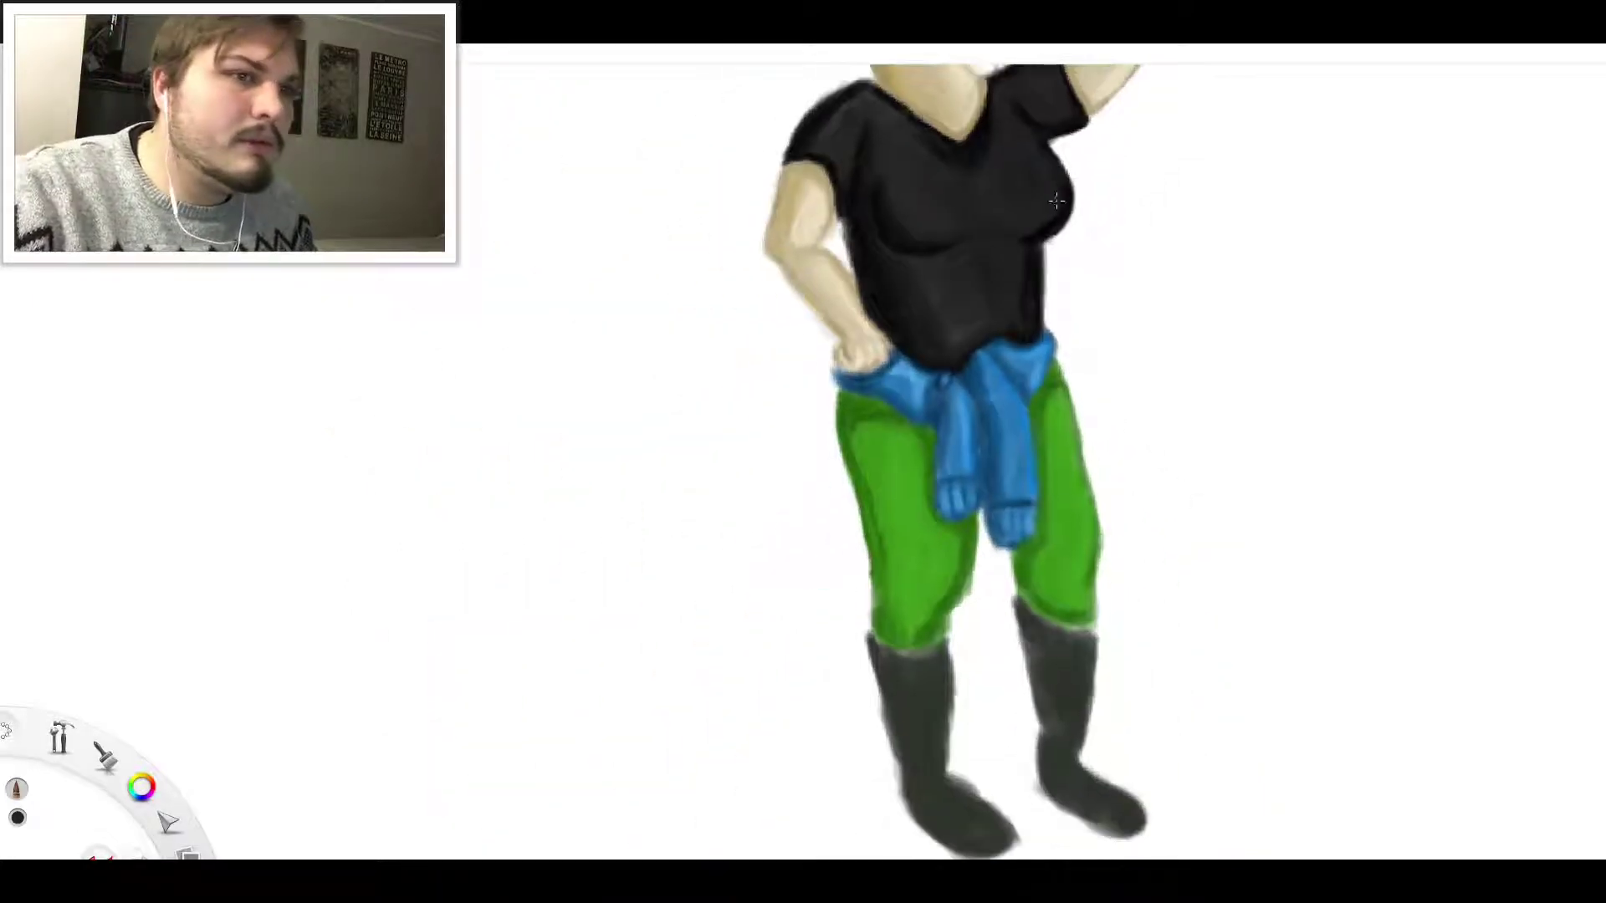
pyautogui.scroll(8, 948, 370)
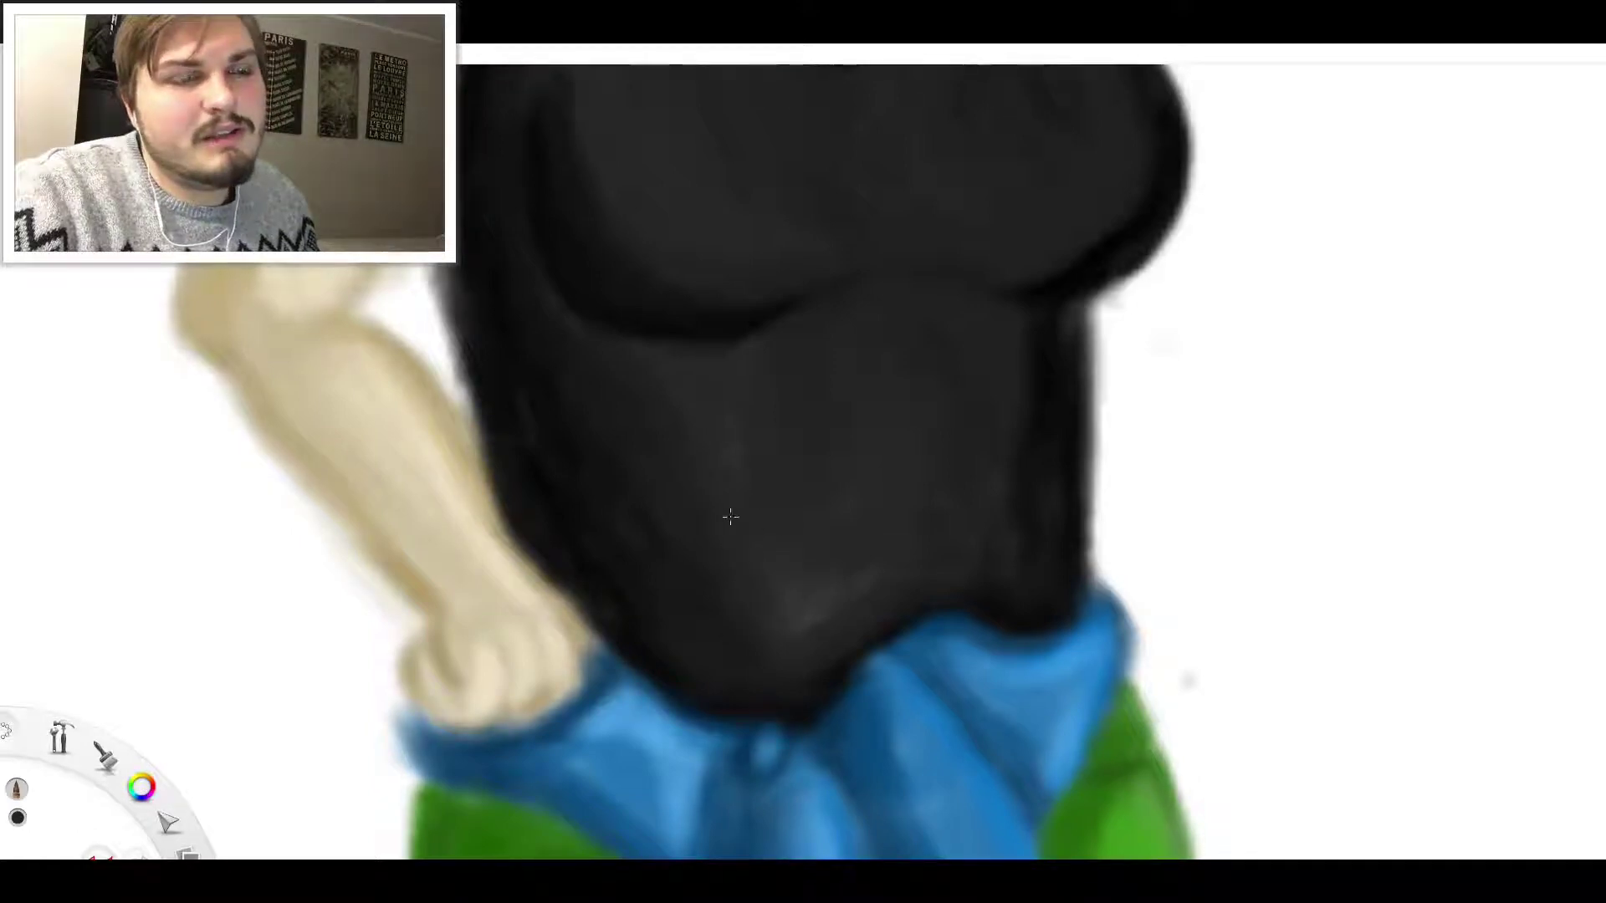
pyautogui.scroll(-5, 810, 488)
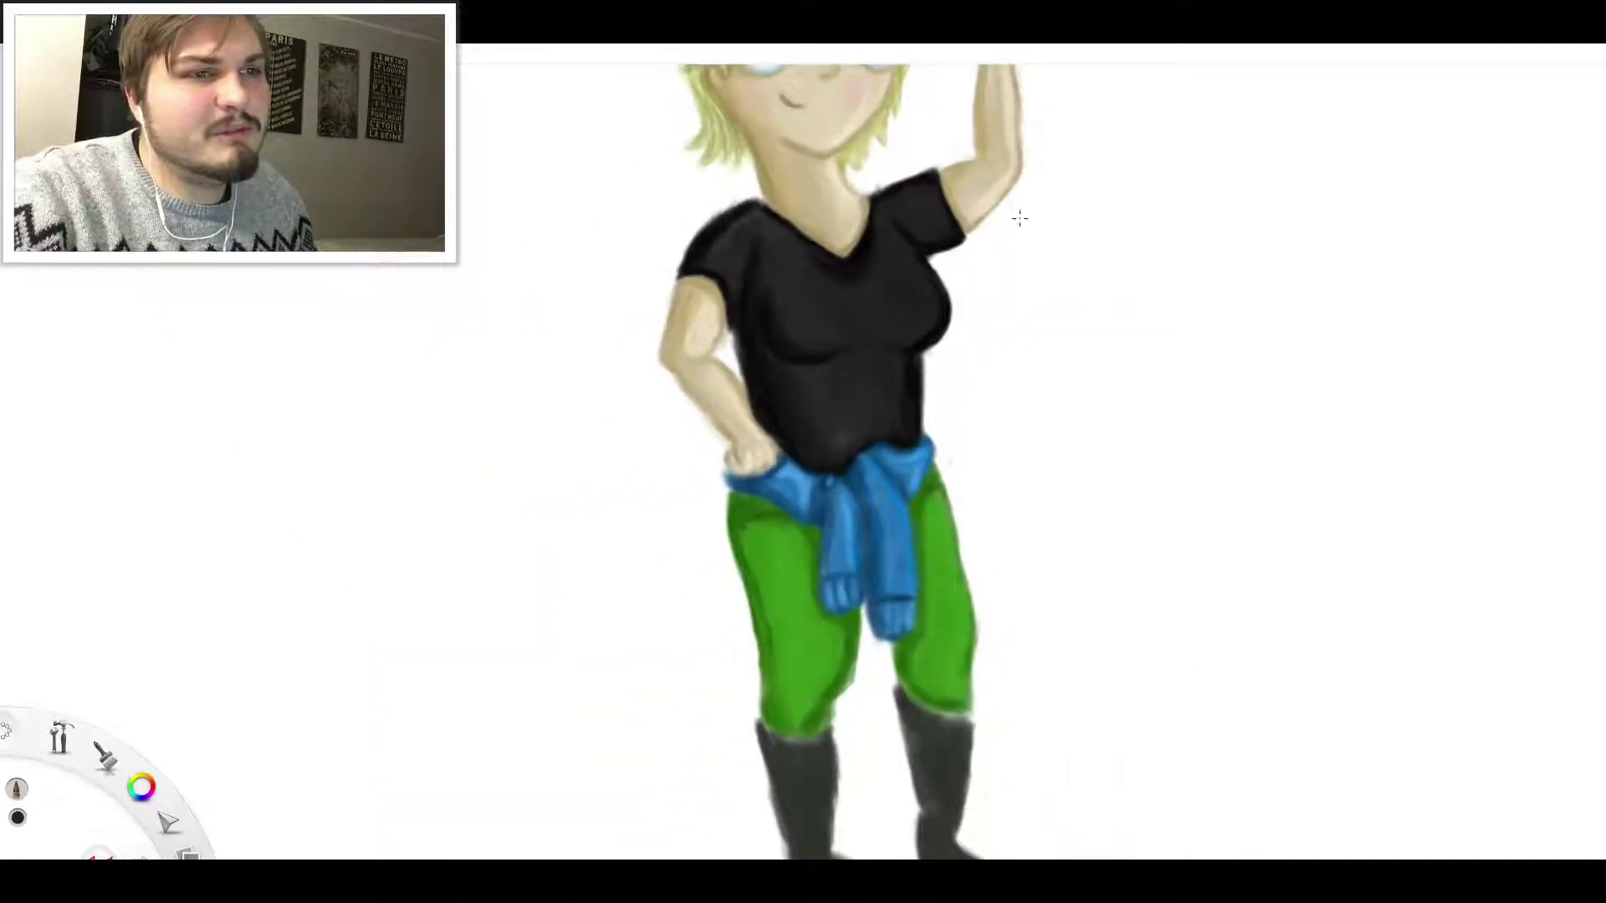
pyautogui.scroll(5, 1034, 173)
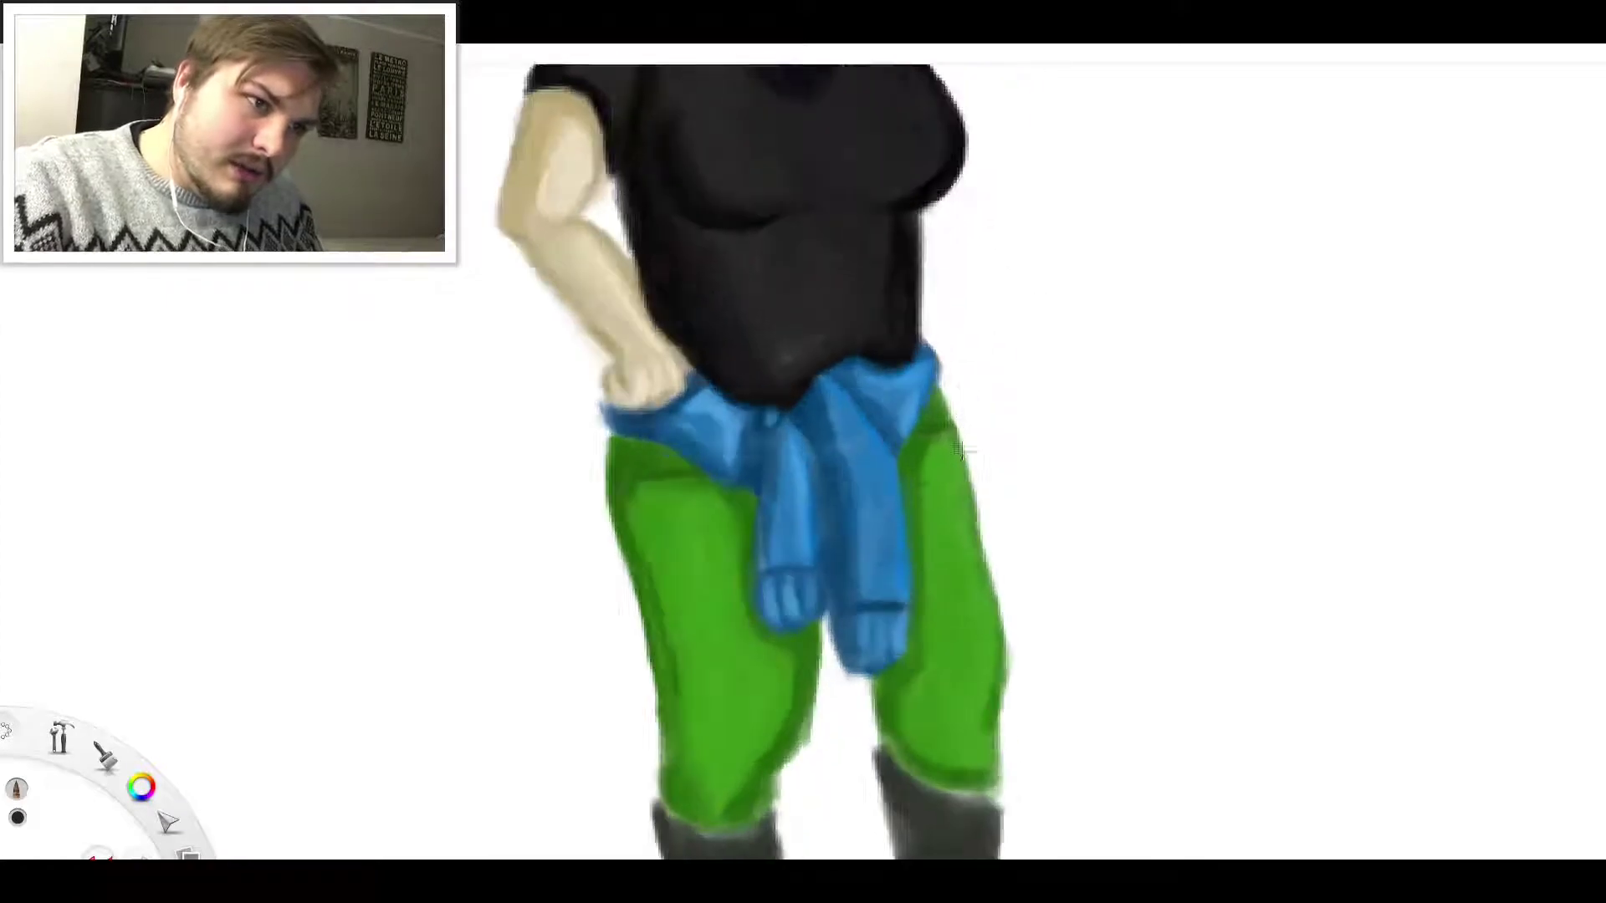
# Examine the black shirt's shading up close and against the whole figure
pyautogui.scroll(4, 812, 493)
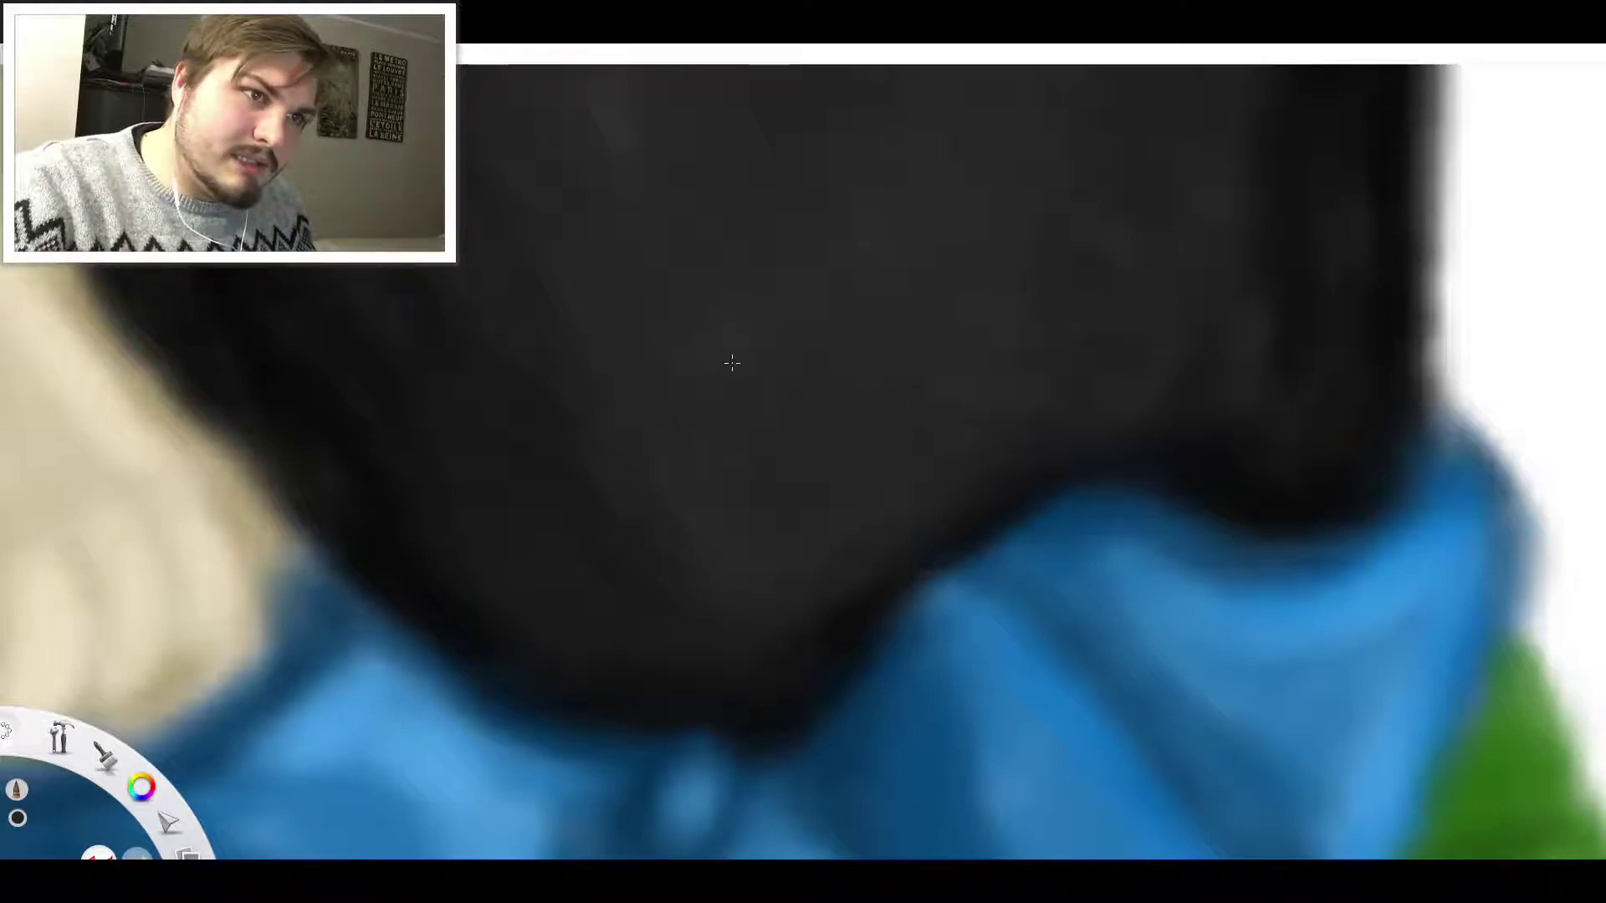
pyautogui.scroll(-5, 759, 494)
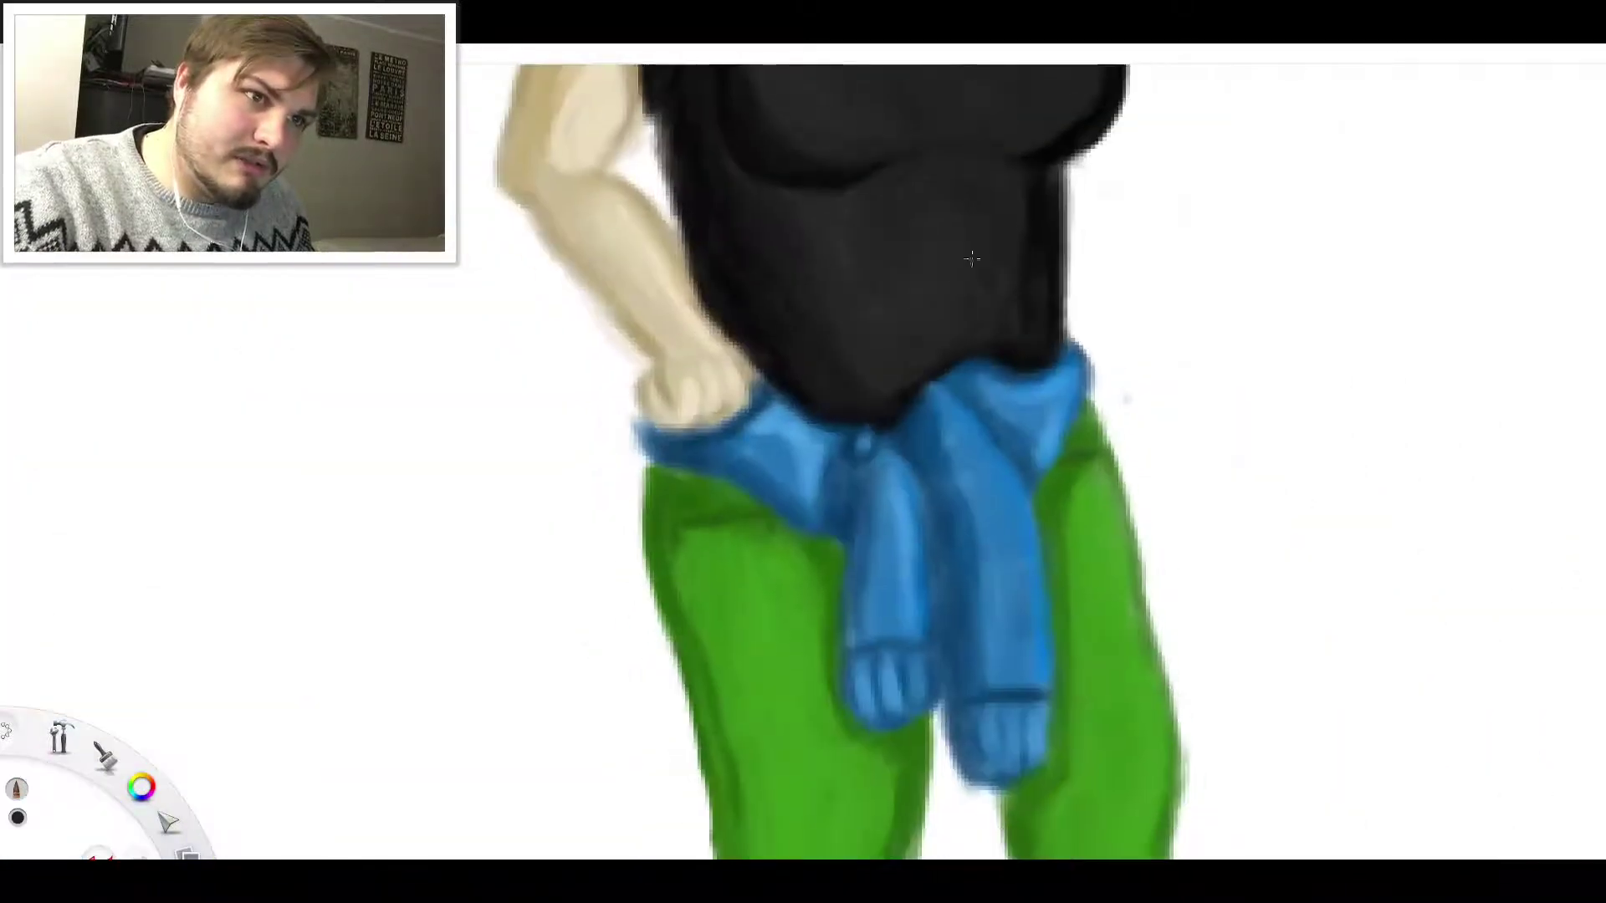
pyautogui.scroll(5, 968, 258)
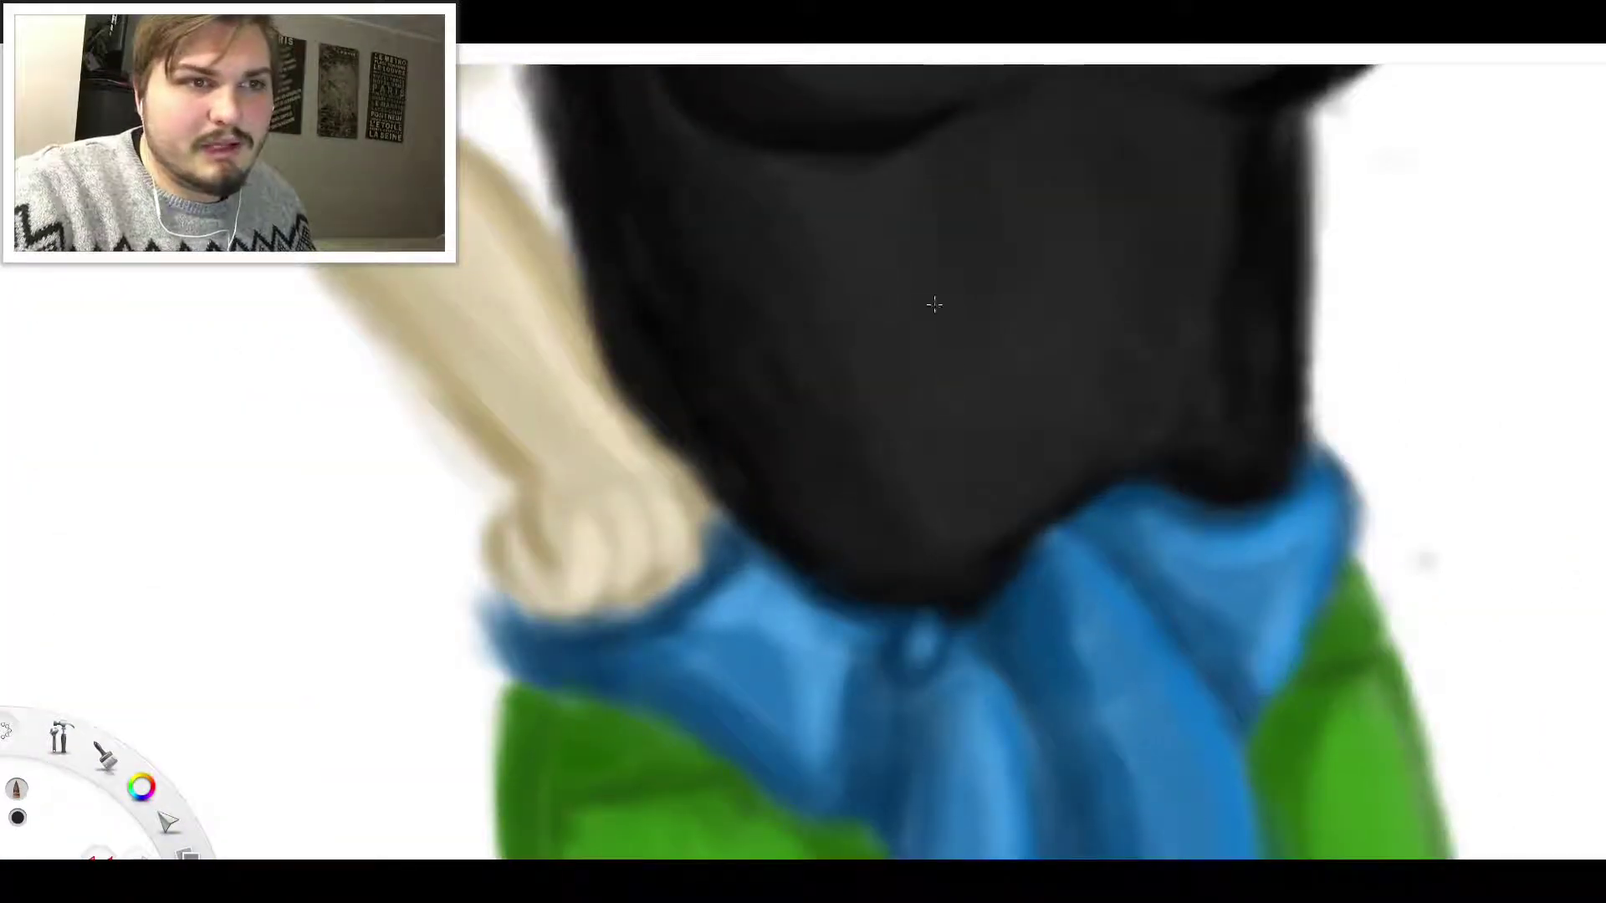
pyautogui.scroll(-5, 971, 425)
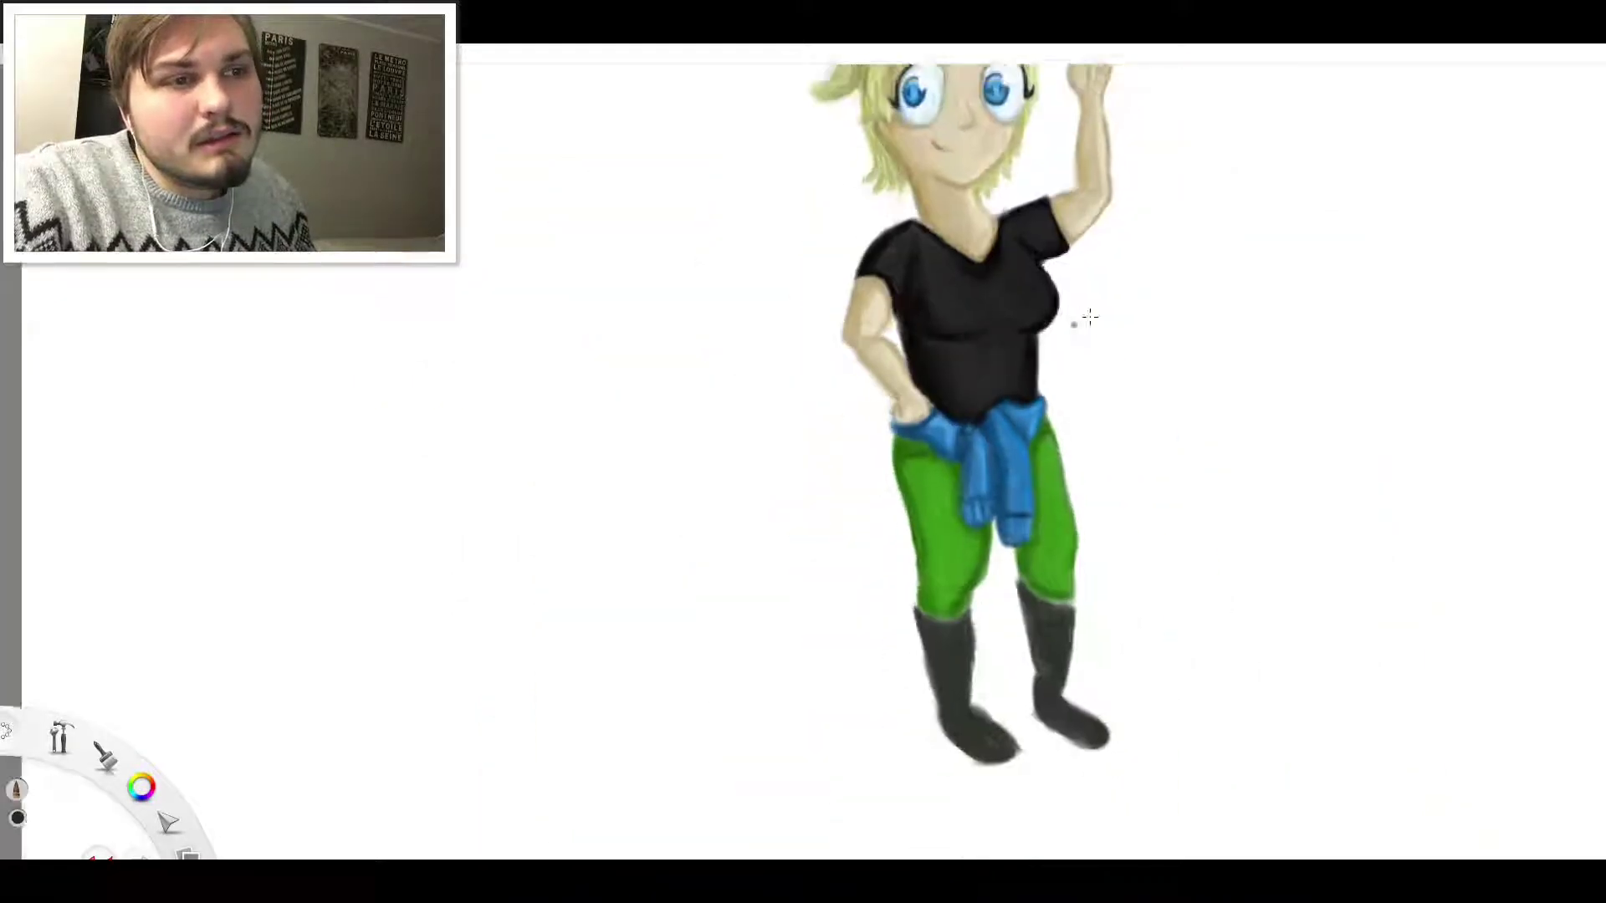
pyautogui.scroll(1, 1076, 315)
pyautogui.scroll(4, 1040, 362)
pyautogui.scroll(3, 1036, 377)
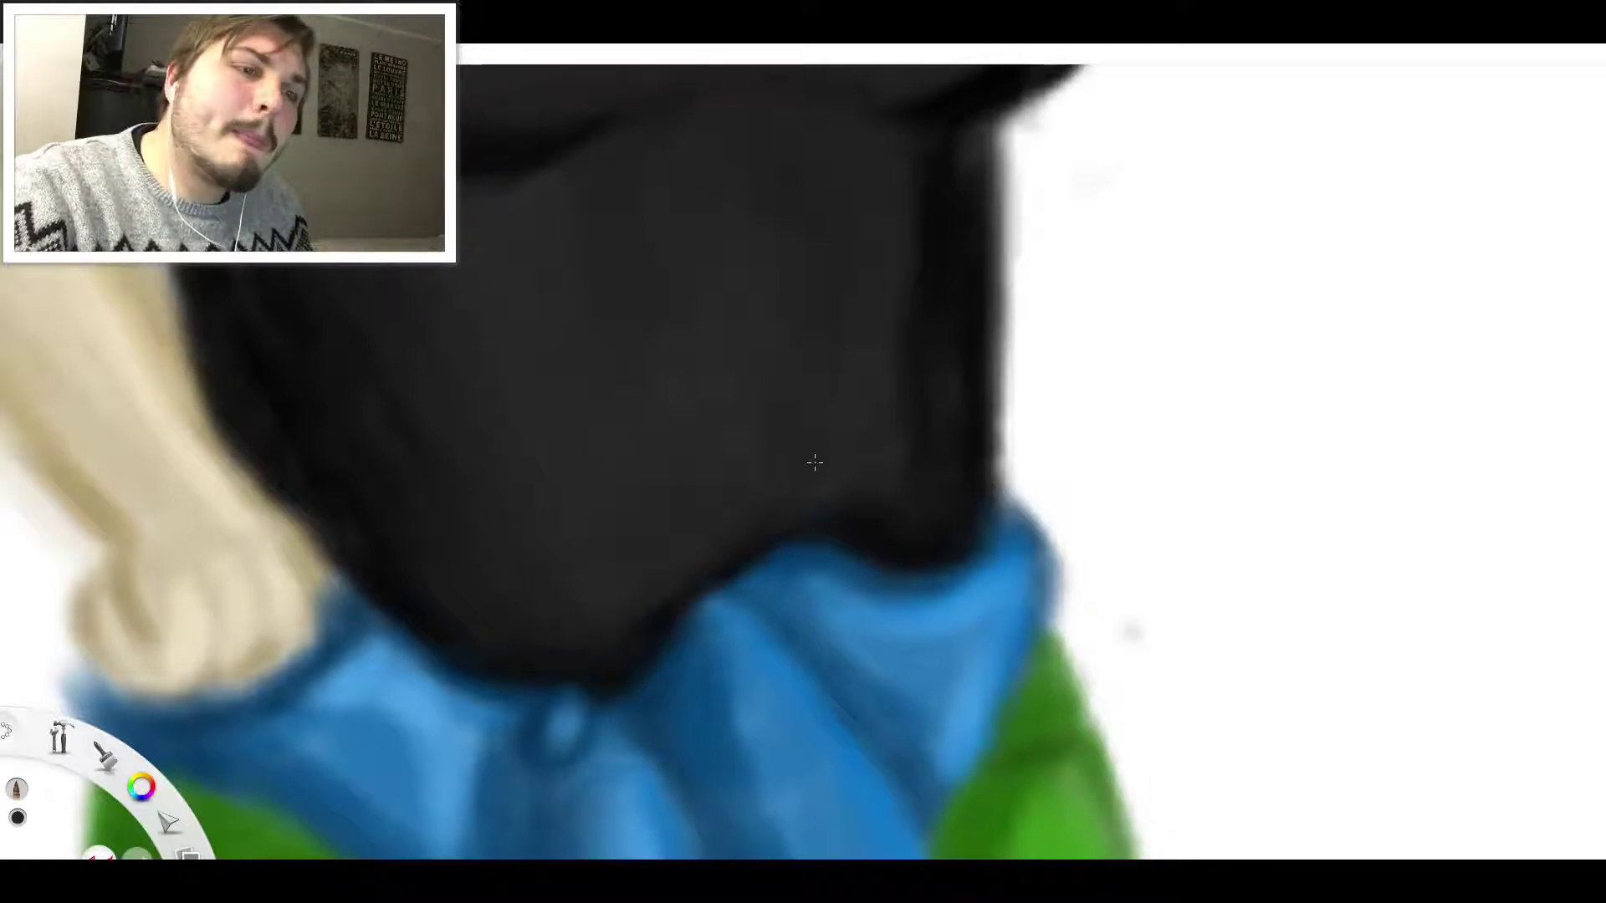
pyautogui.scroll(-5, 882, 412)
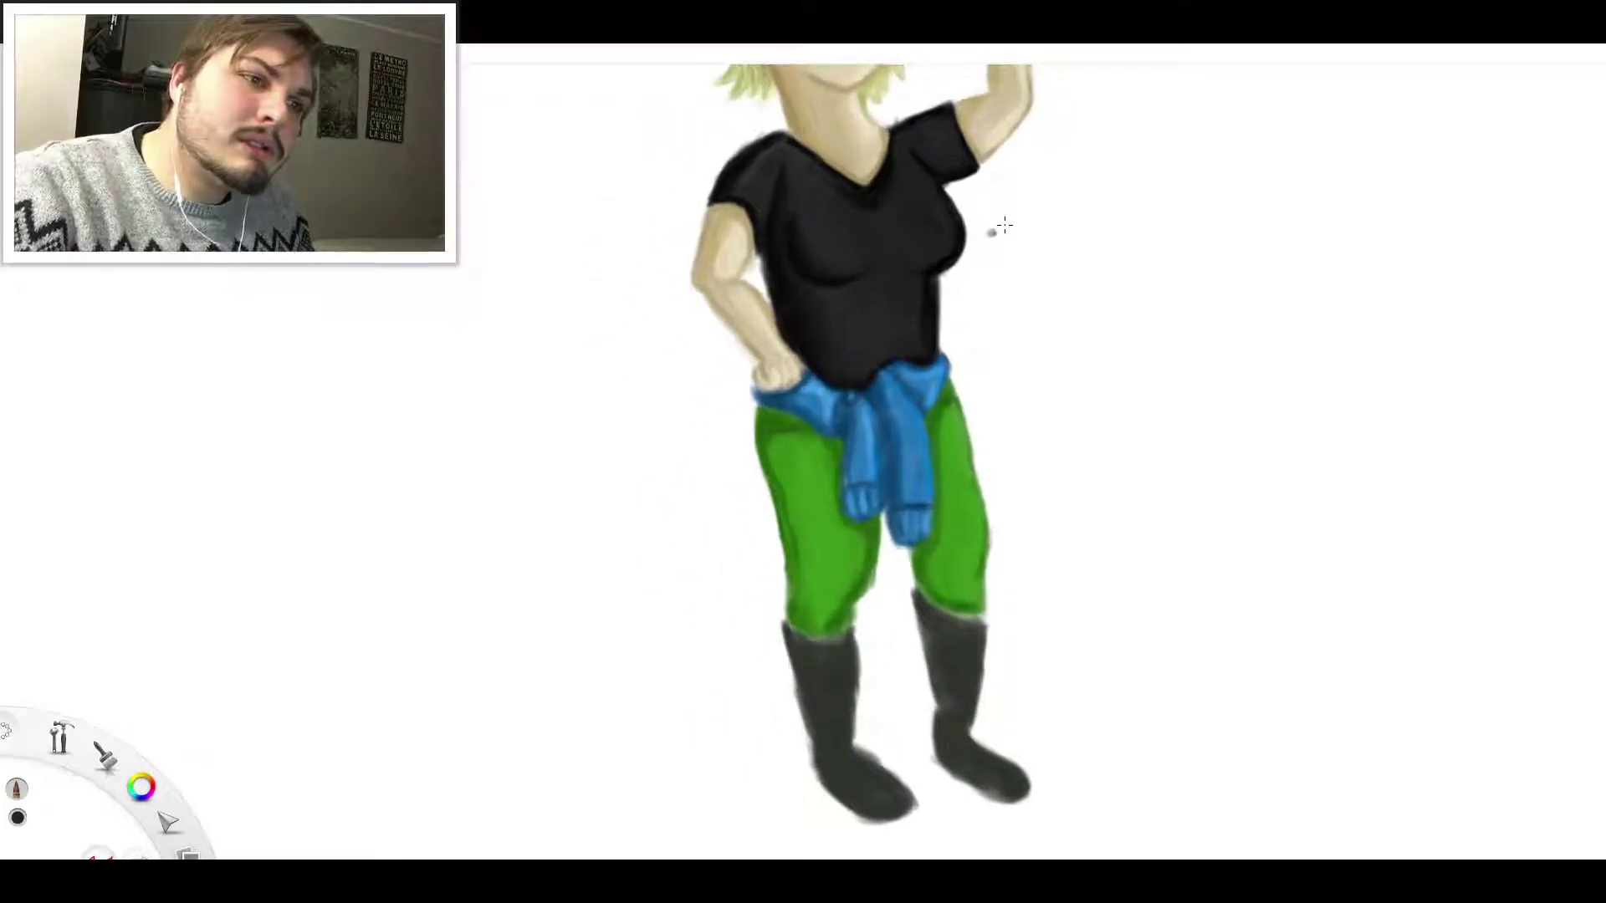
# Paint soft grey highlights on the black shirt along the waist and chest on the raised-arm side
pyautogui.scroll(-3, 1001, 226)
pyautogui.scroll(8, 986, 233)
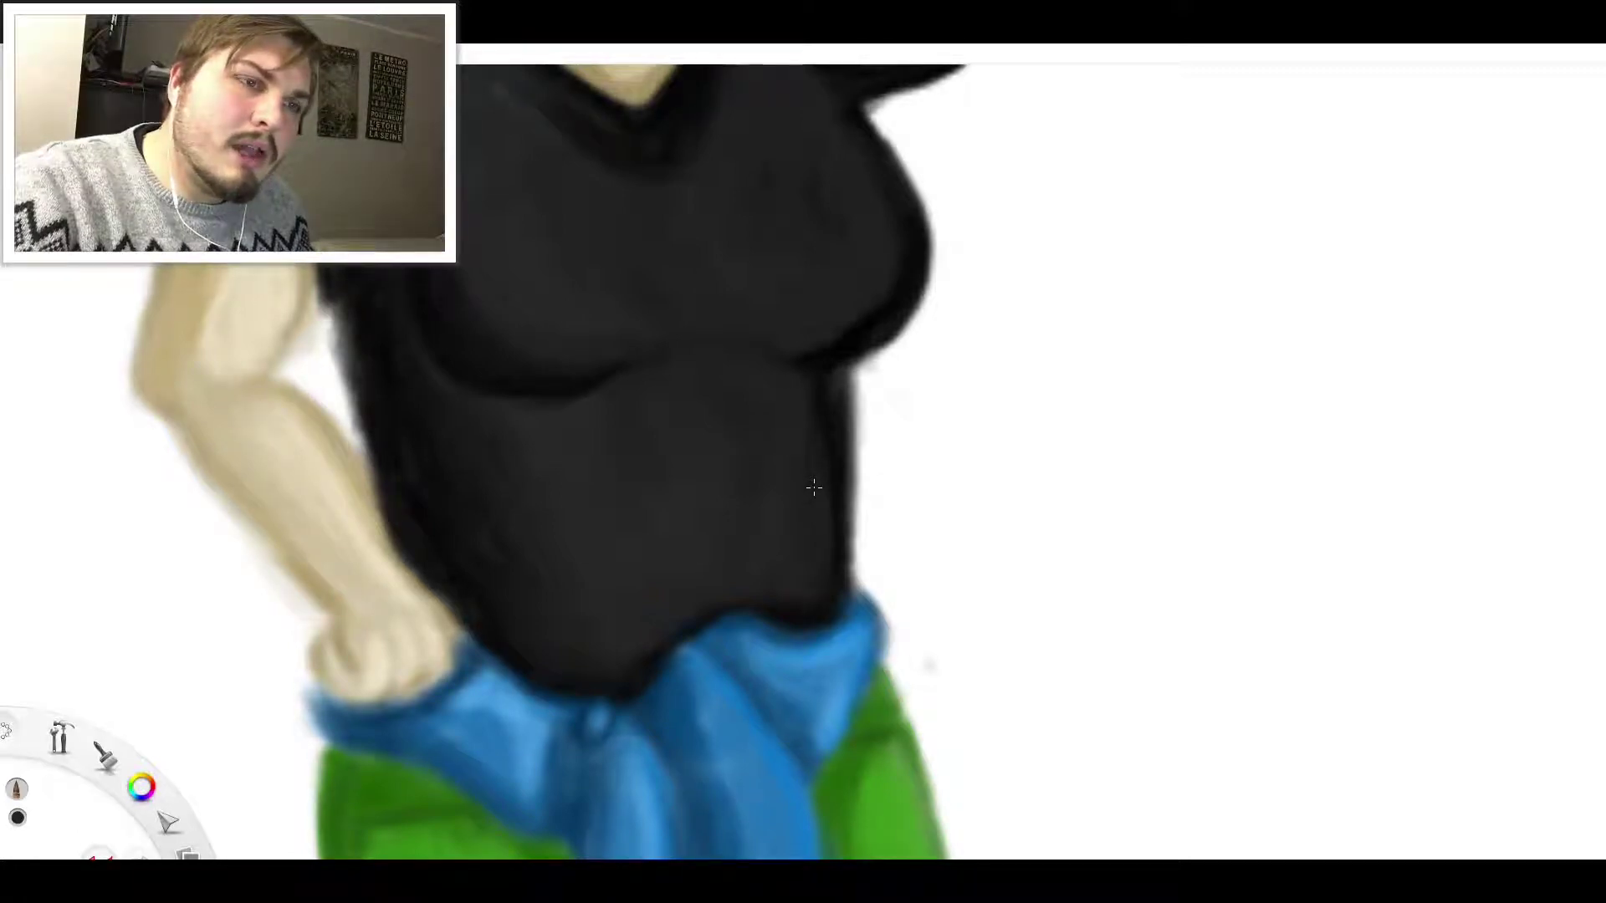
pyautogui.scroll(-3, 983, 159)
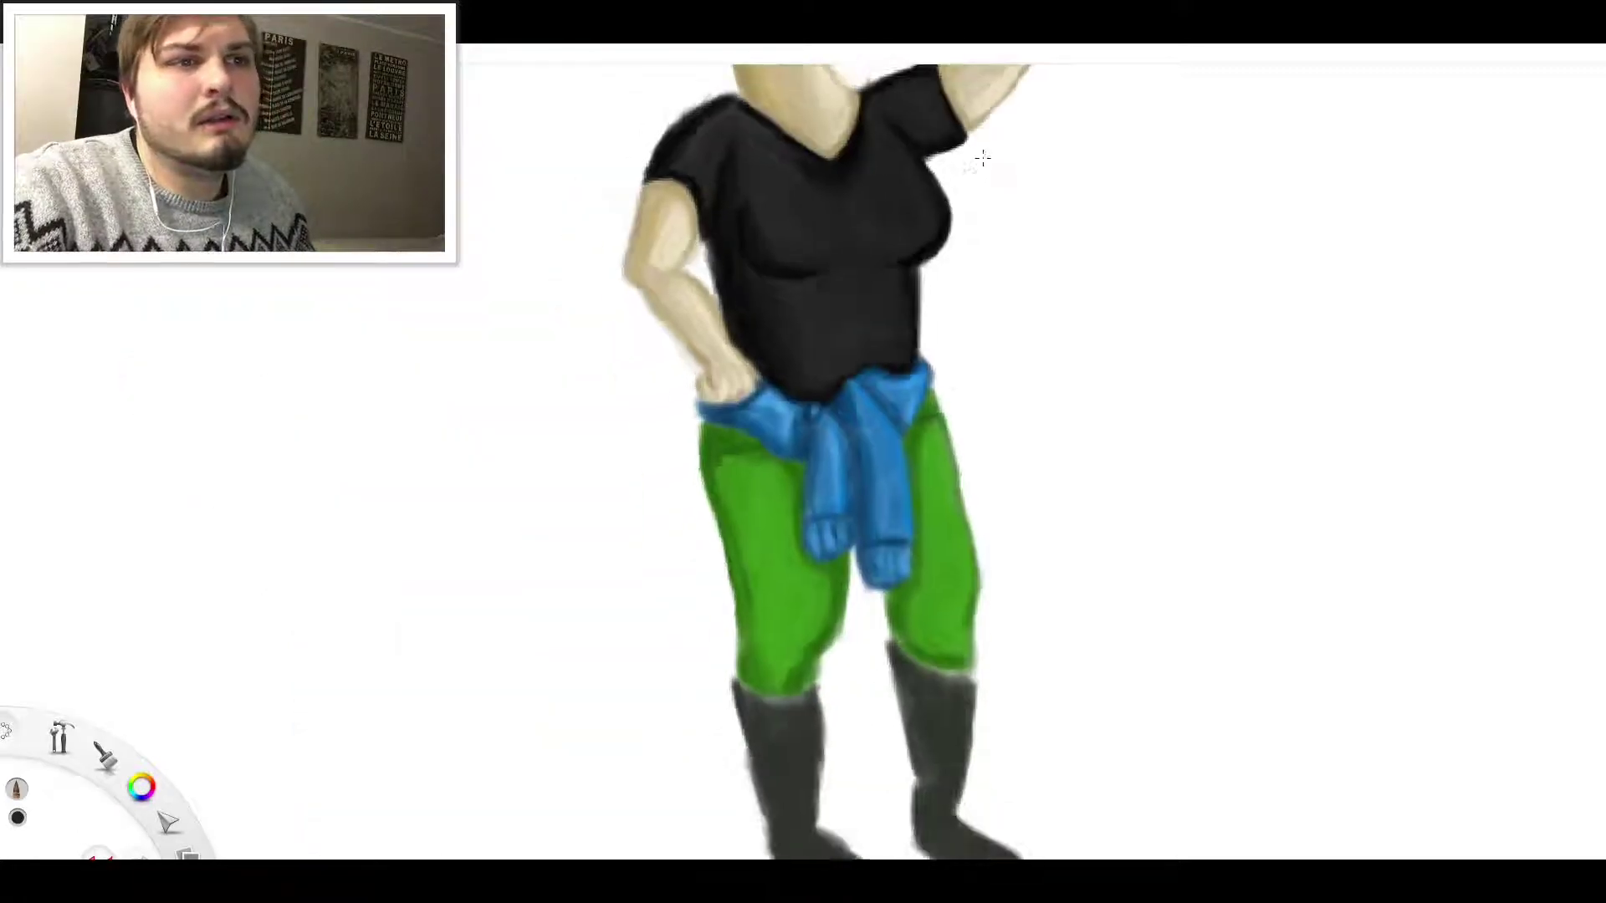
pyautogui.scroll(-1, 983, 159)
pyautogui.scroll(-5, 990, 128)
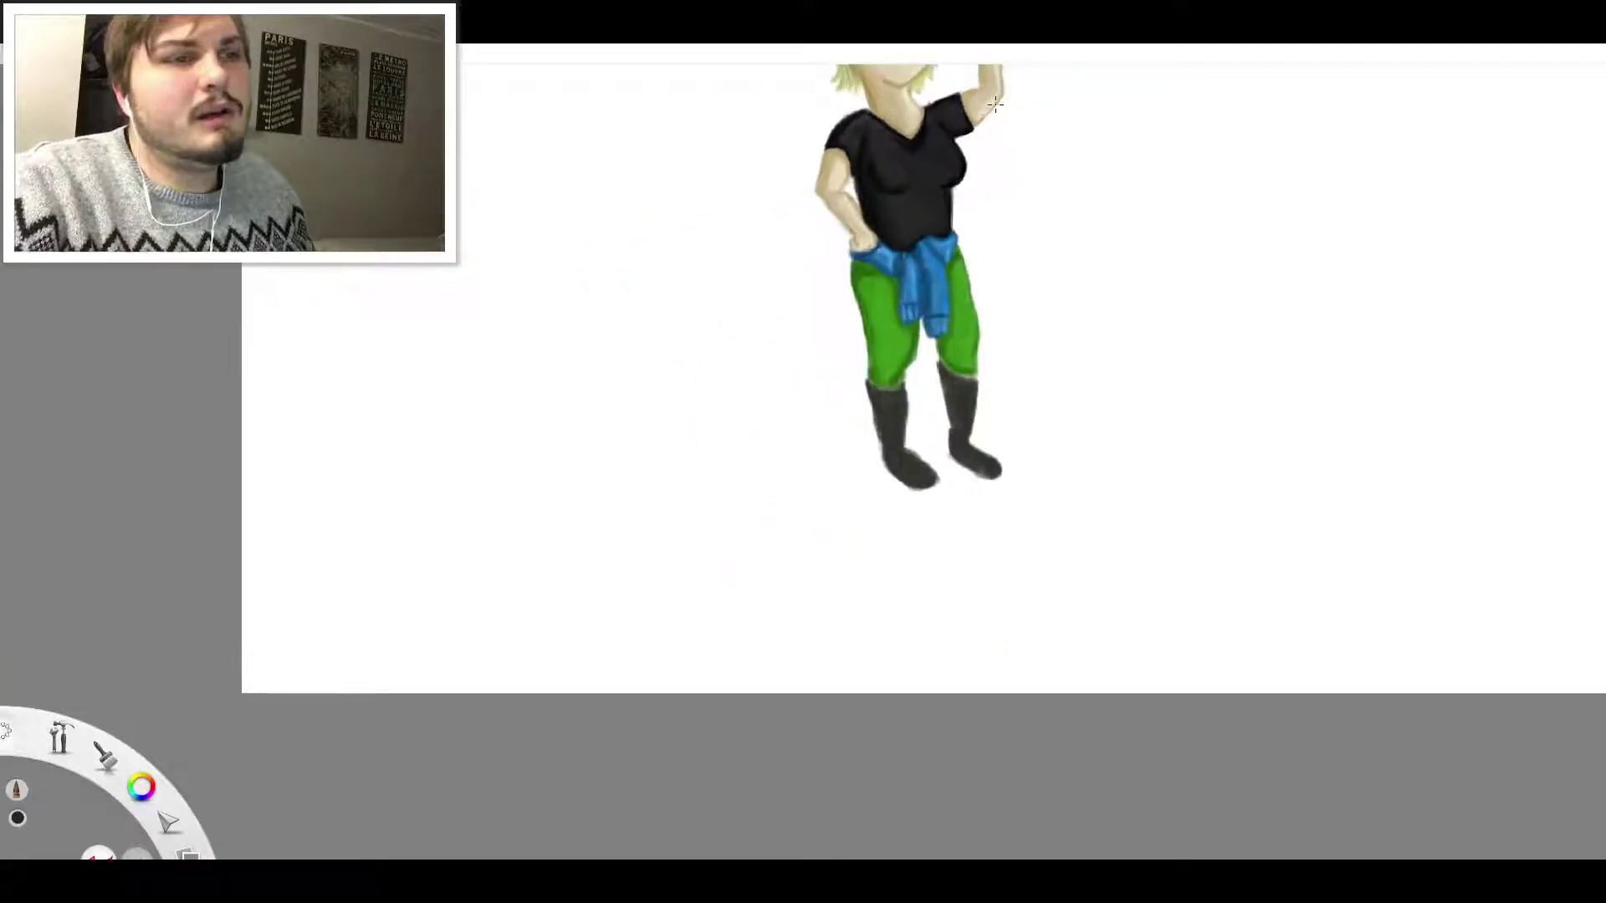
pyautogui.scroll(8, 983, 124)
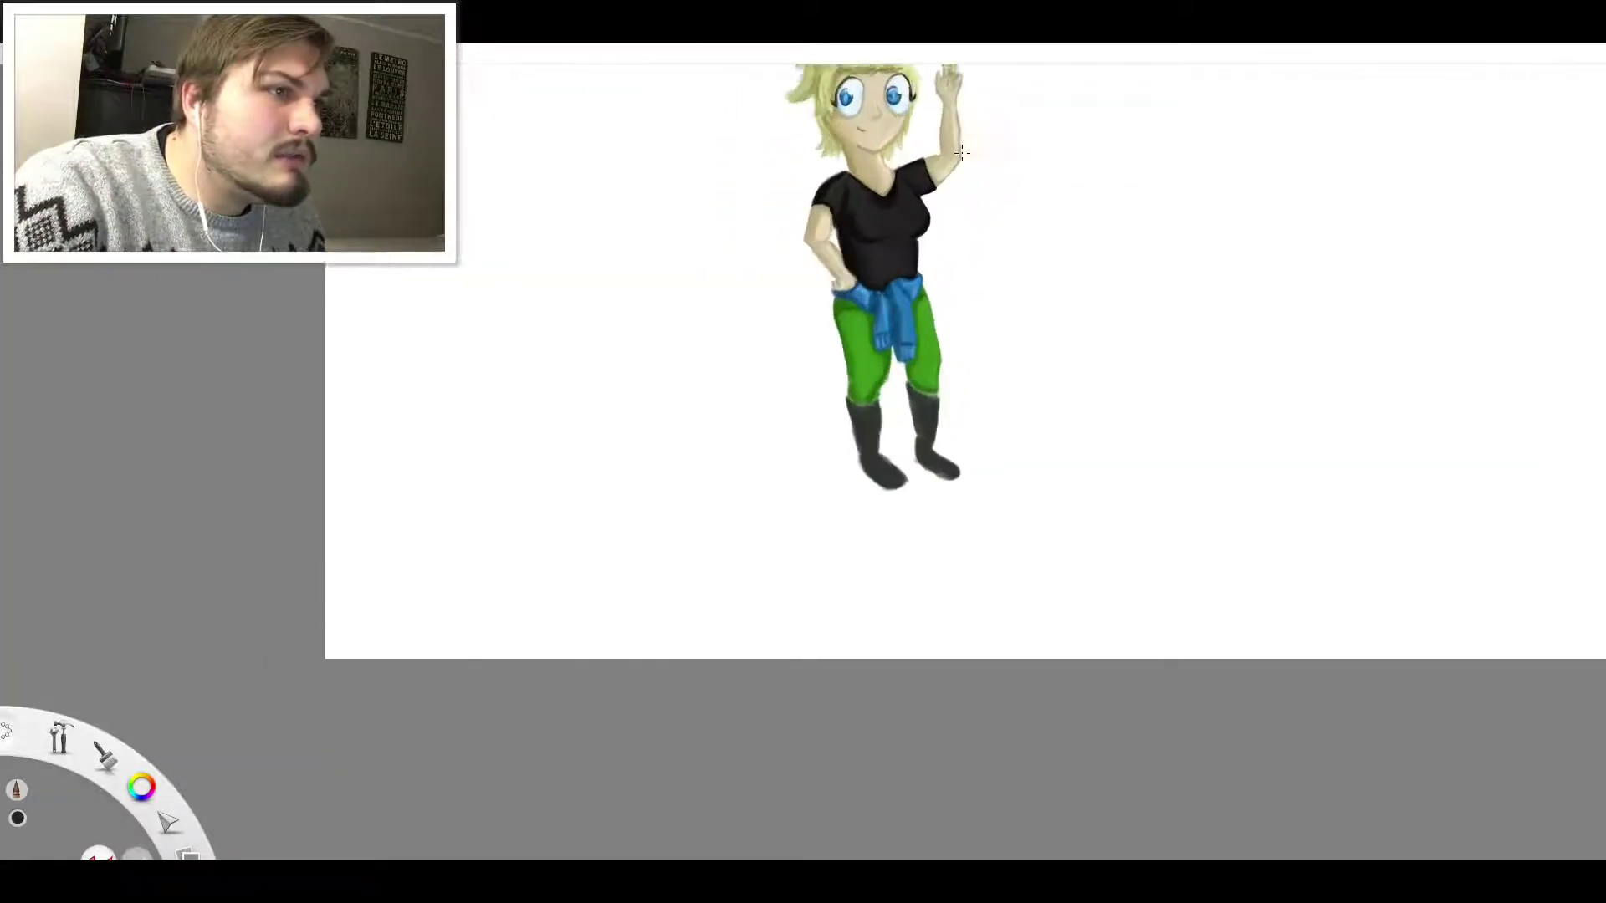
pyautogui.scroll(1, 894, 201)
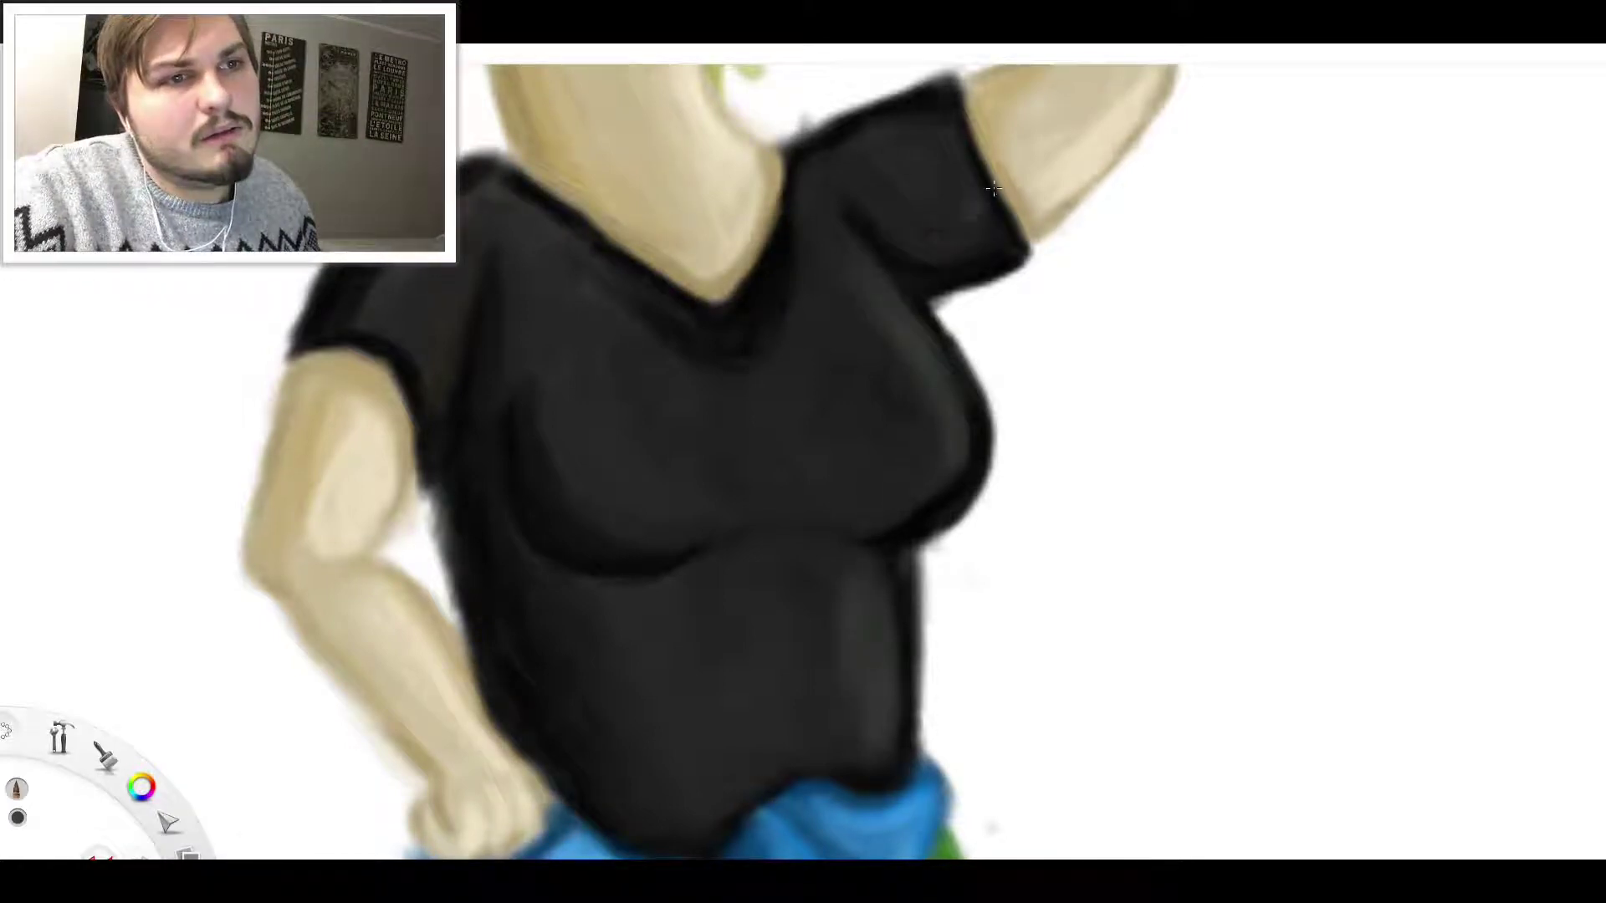
# Darken the black shirt where its neckline meets the shoulders on both sides of the neck
pyautogui.scroll(-5, 993, 189)
pyautogui.scroll(-2, 1072, 124)
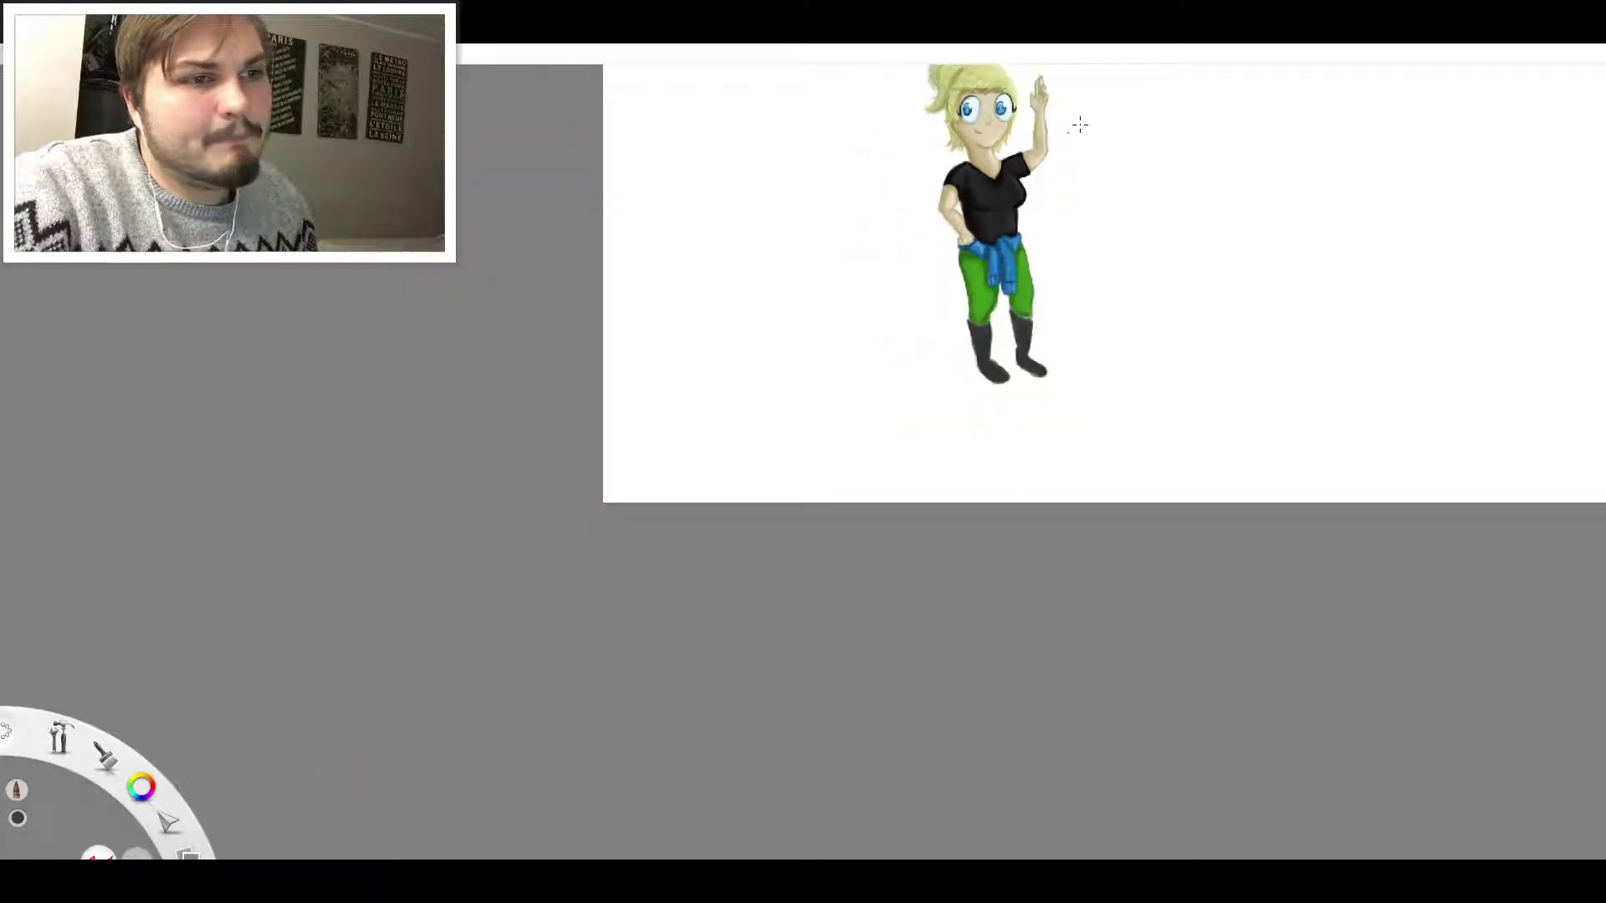
pyautogui.scroll(10, 1072, 100)
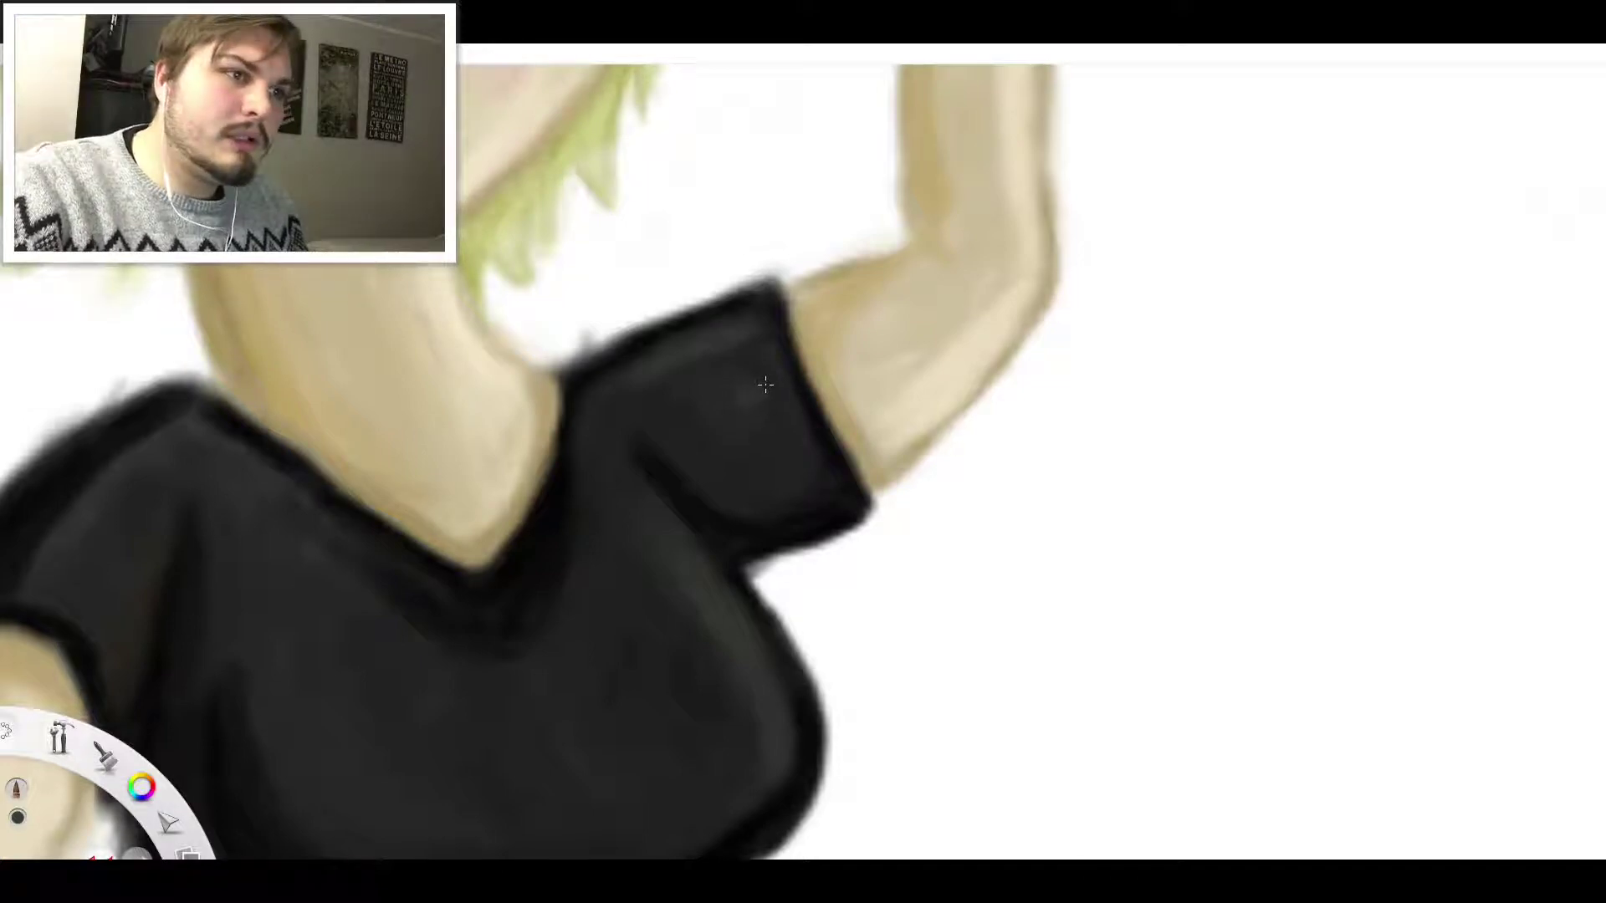
pyautogui.scroll(-3, 887, 349)
pyautogui.scroll(2, 886, 349)
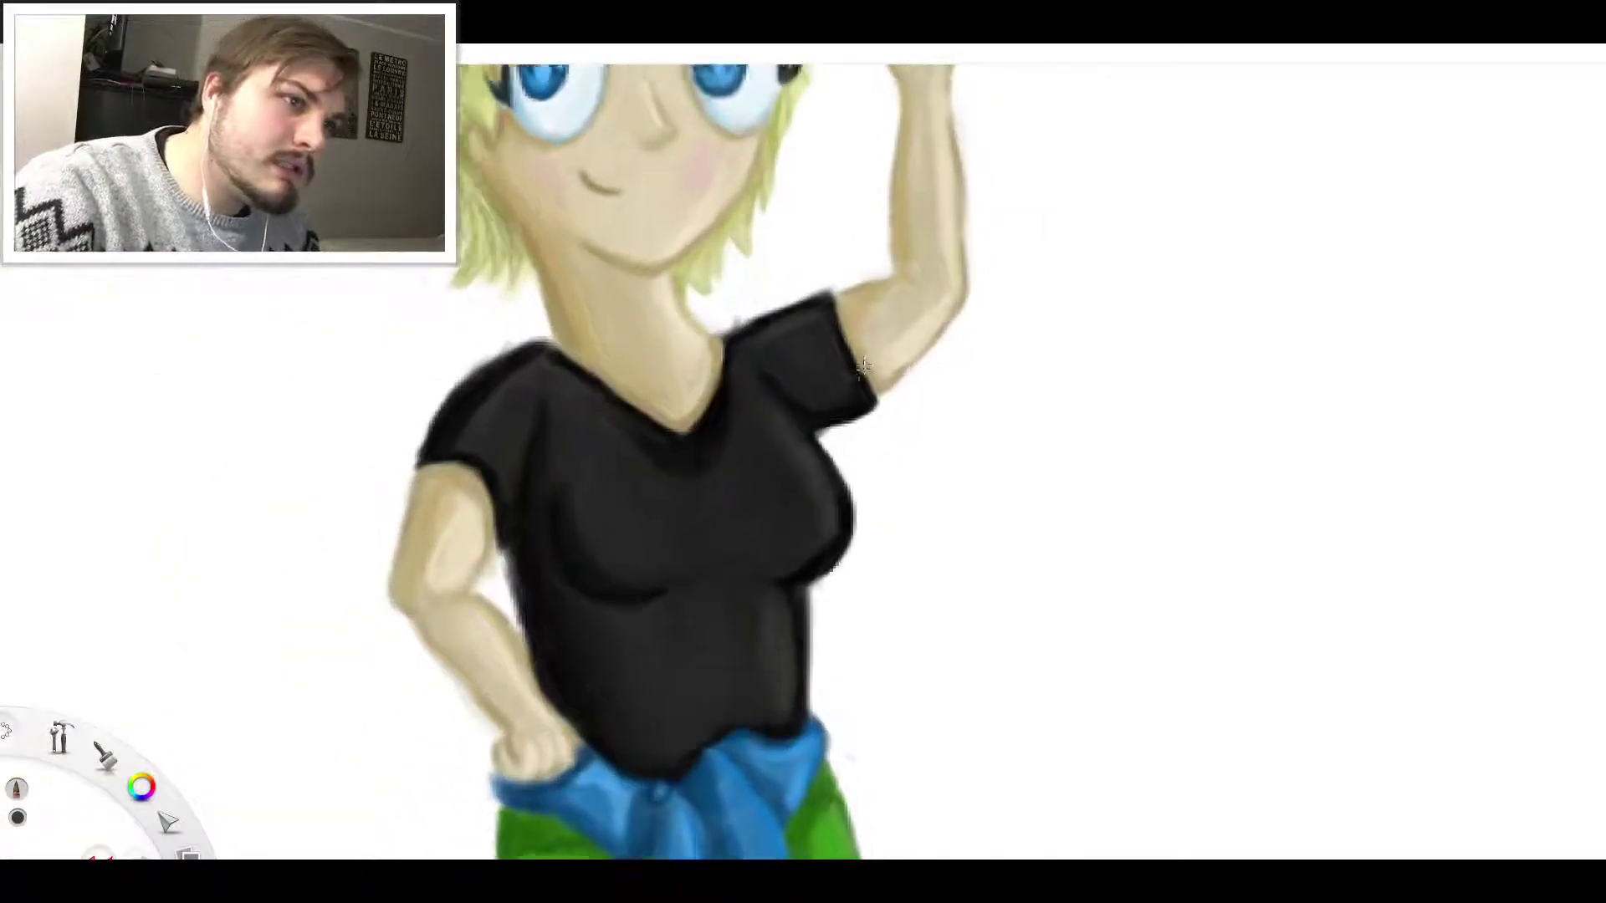
pyautogui.scroll(-2, 565, 284)
pyautogui.scroll(4, 512, 299)
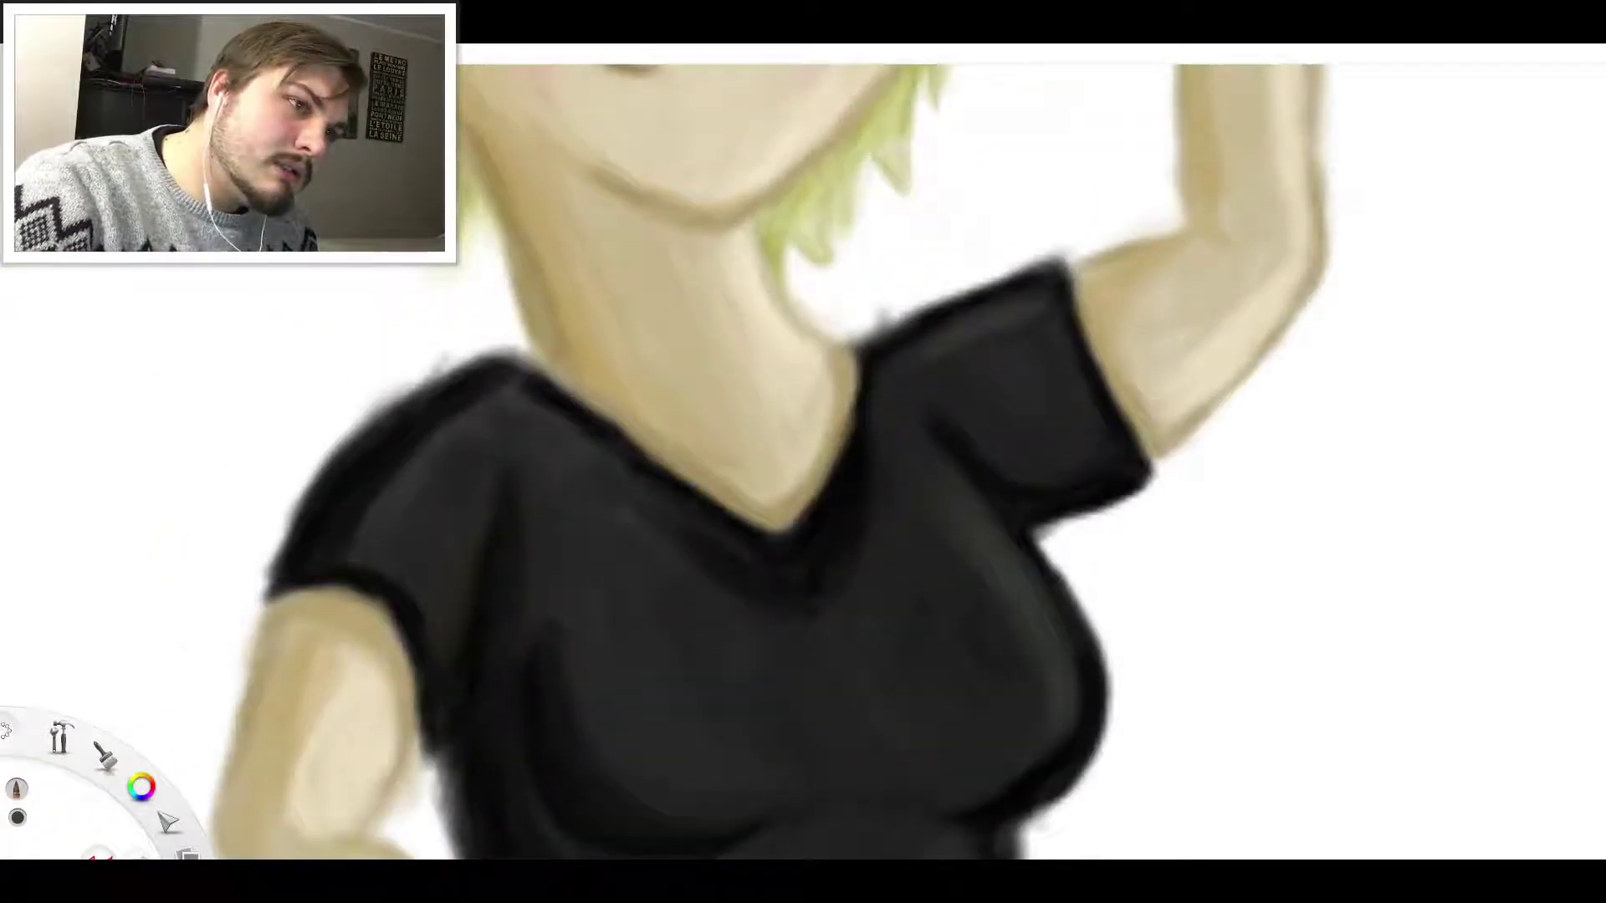
pyautogui.moveTo(540, 331)
pyautogui.mouseDown()
pyautogui.moveTo(536, 369)
pyautogui.moveTo(525, 345)
pyautogui.moveTo(552, 370)
pyautogui.mouseUp()
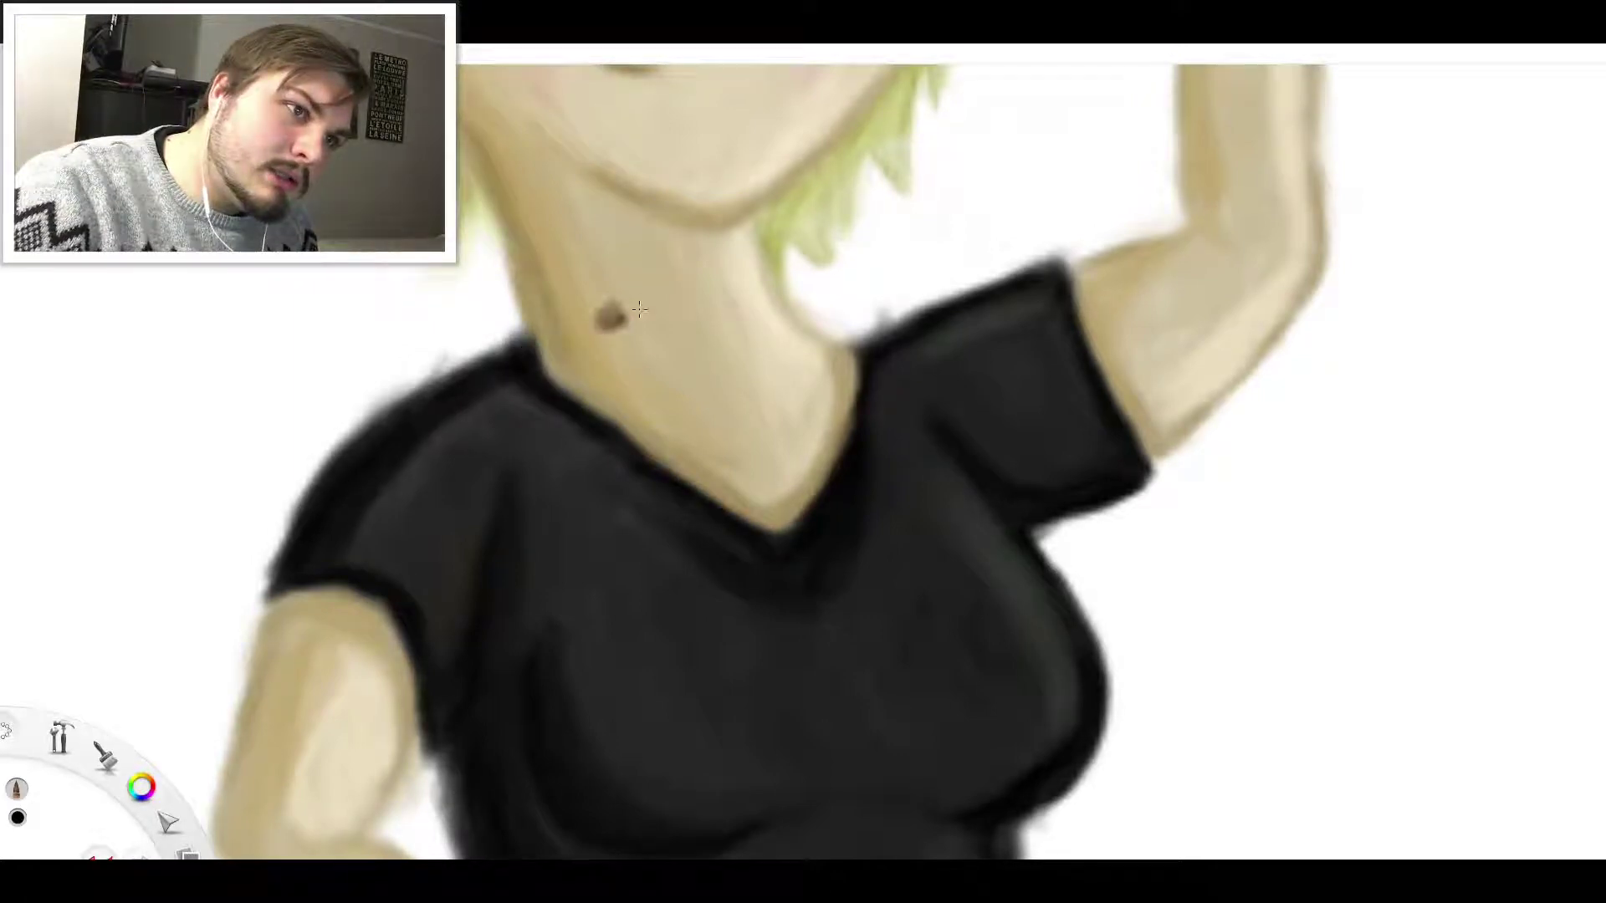
pyautogui.moveTo(871, 335)
pyautogui.mouseDown()
pyautogui.moveTo(858, 348)
pyautogui.moveTo(821, 325)
pyautogui.moveTo(873, 327)
pyautogui.moveTo(815, 324)
pyautogui.moveTo(849, 328)
pyautogui.moveTo(840, 312)
pyautogui.moveTo(803, 327)
pyautogui.moveTo(887, 330)
pyautogui.mouseUp()
# Paint light green highlights down both trouser legs, along the thighs and around the knees
pyautogui.scroll(-6, 843, 167)
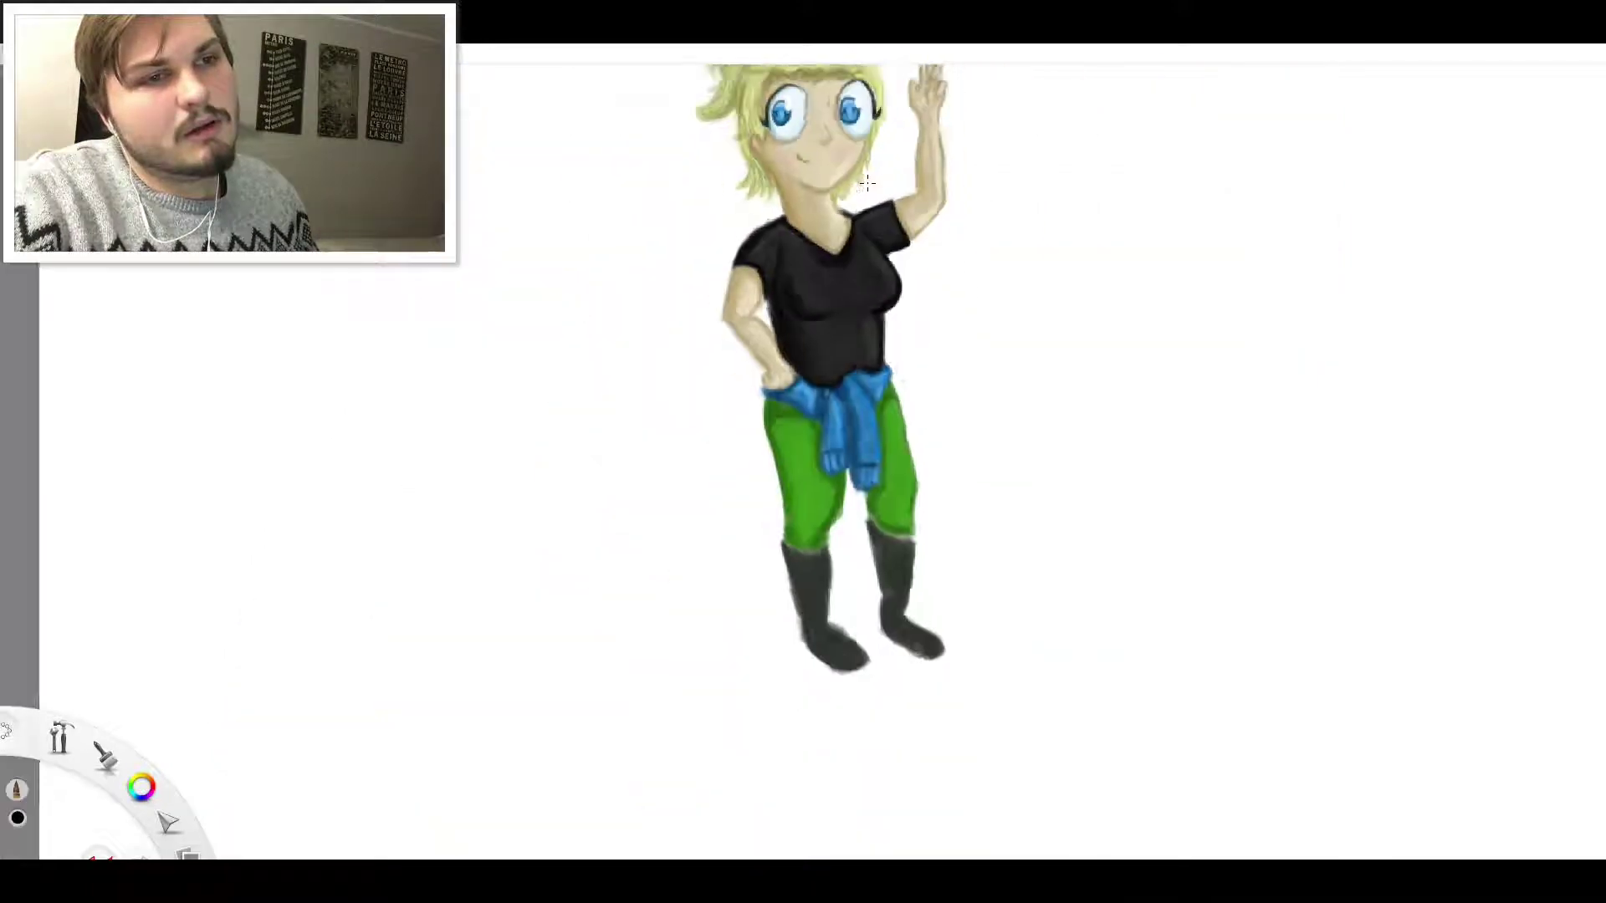
pyautogui.scroll(-3, 949, 163)
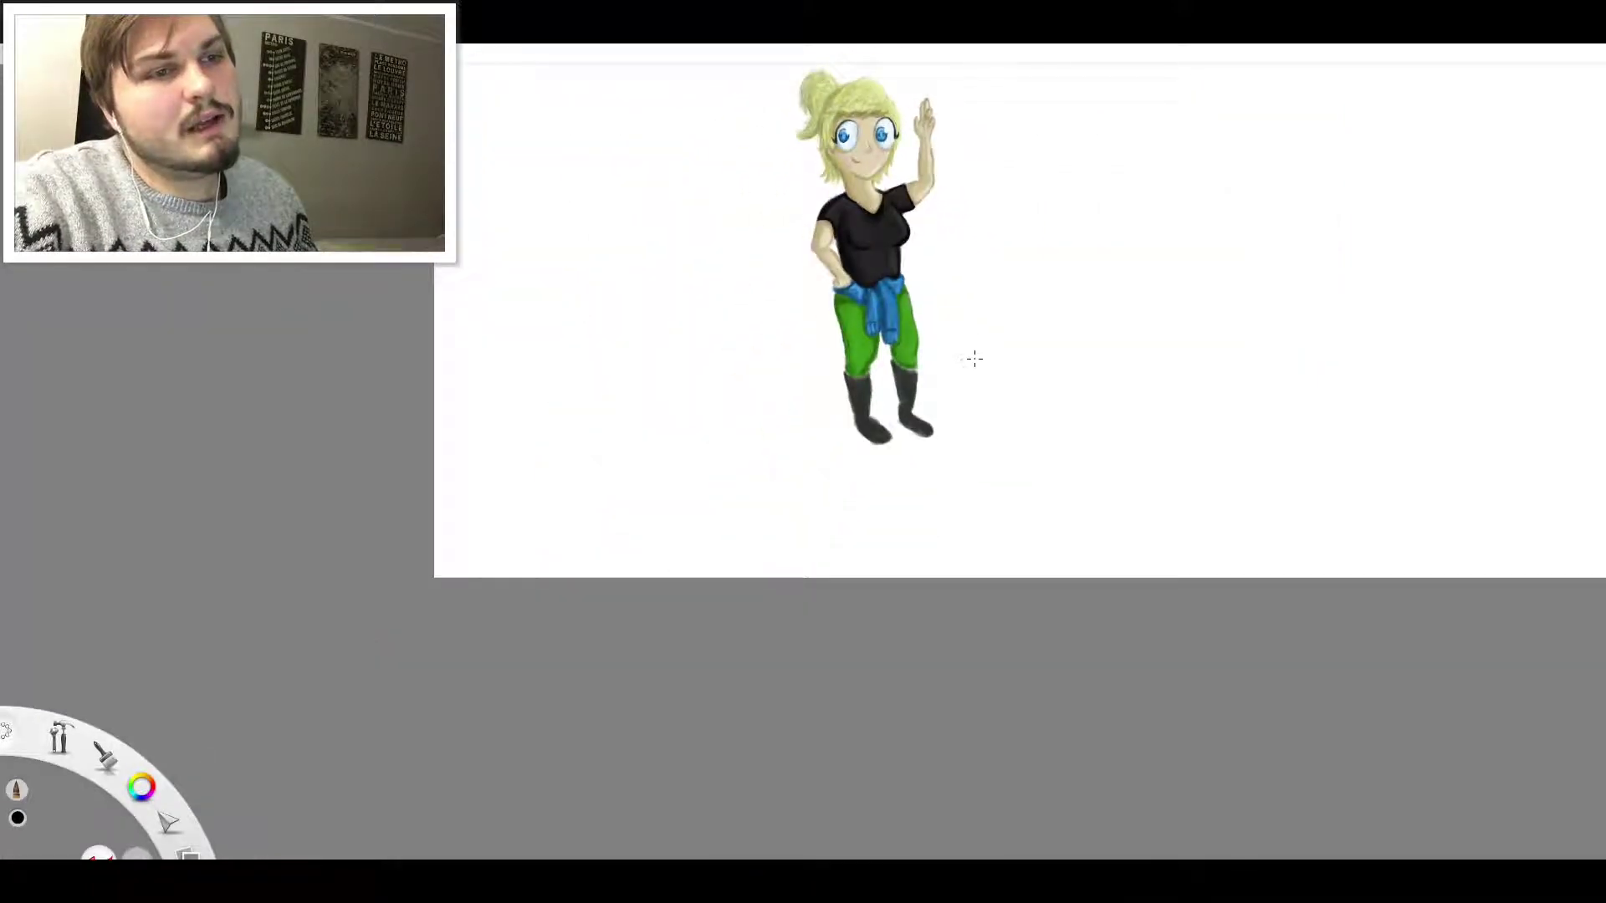
pyautogui.scroll(4, 976, 366)
pyautogui.scroll(-6, 860, 276)
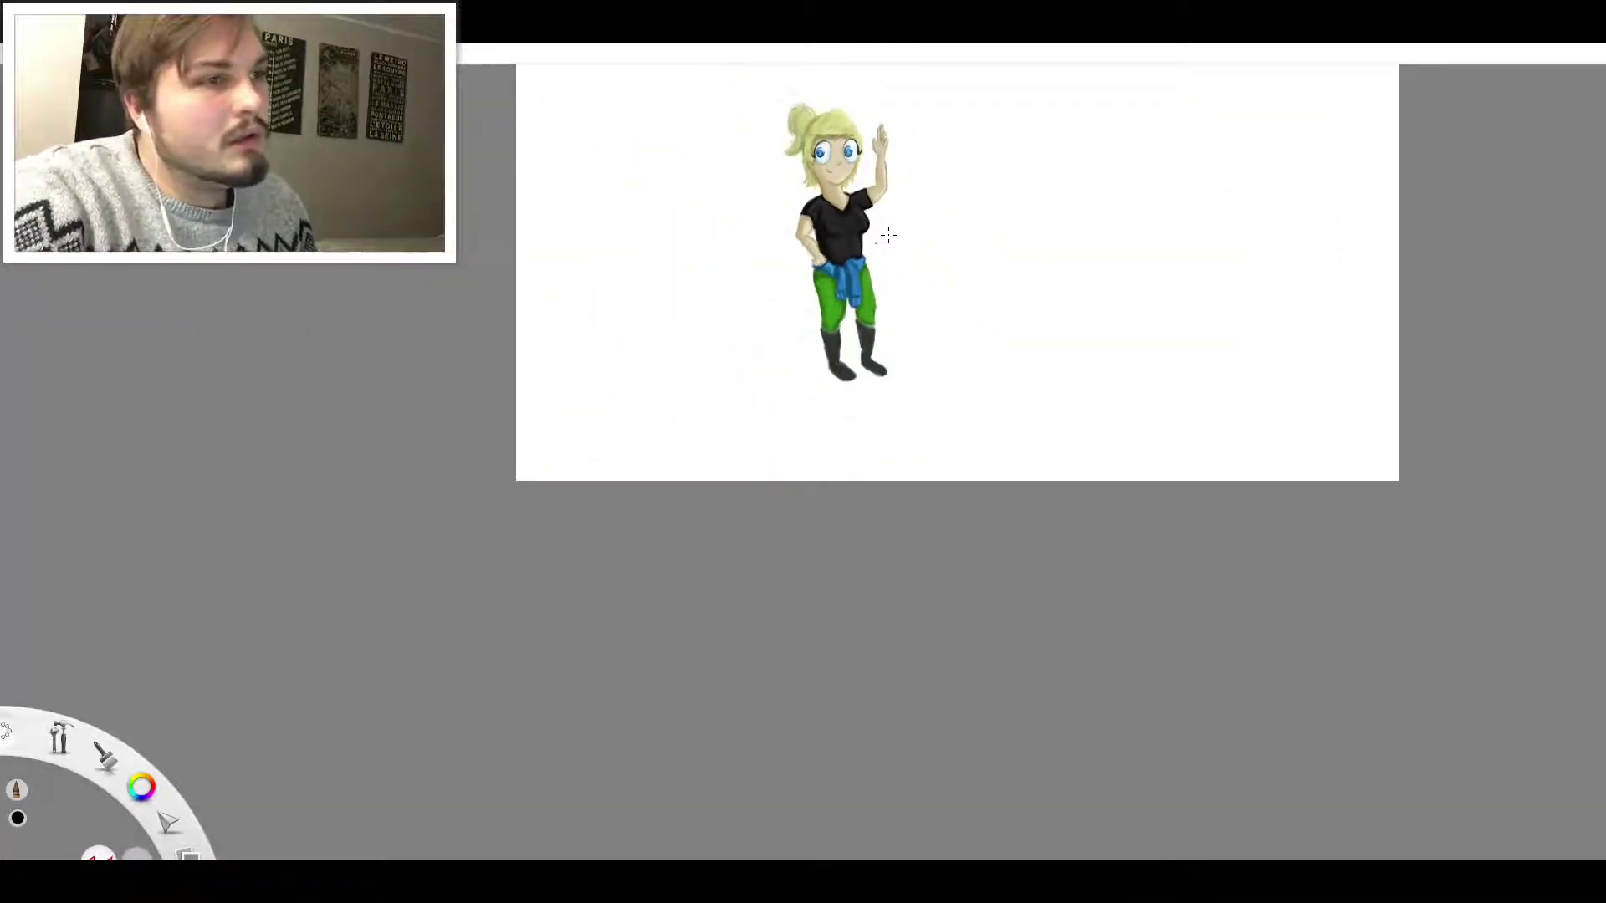
pyautogui.scroll(4, 883, 240)
pyautogui.scroll(-4, 878, 250)
pyautogui.scroll(4, 854, 324)
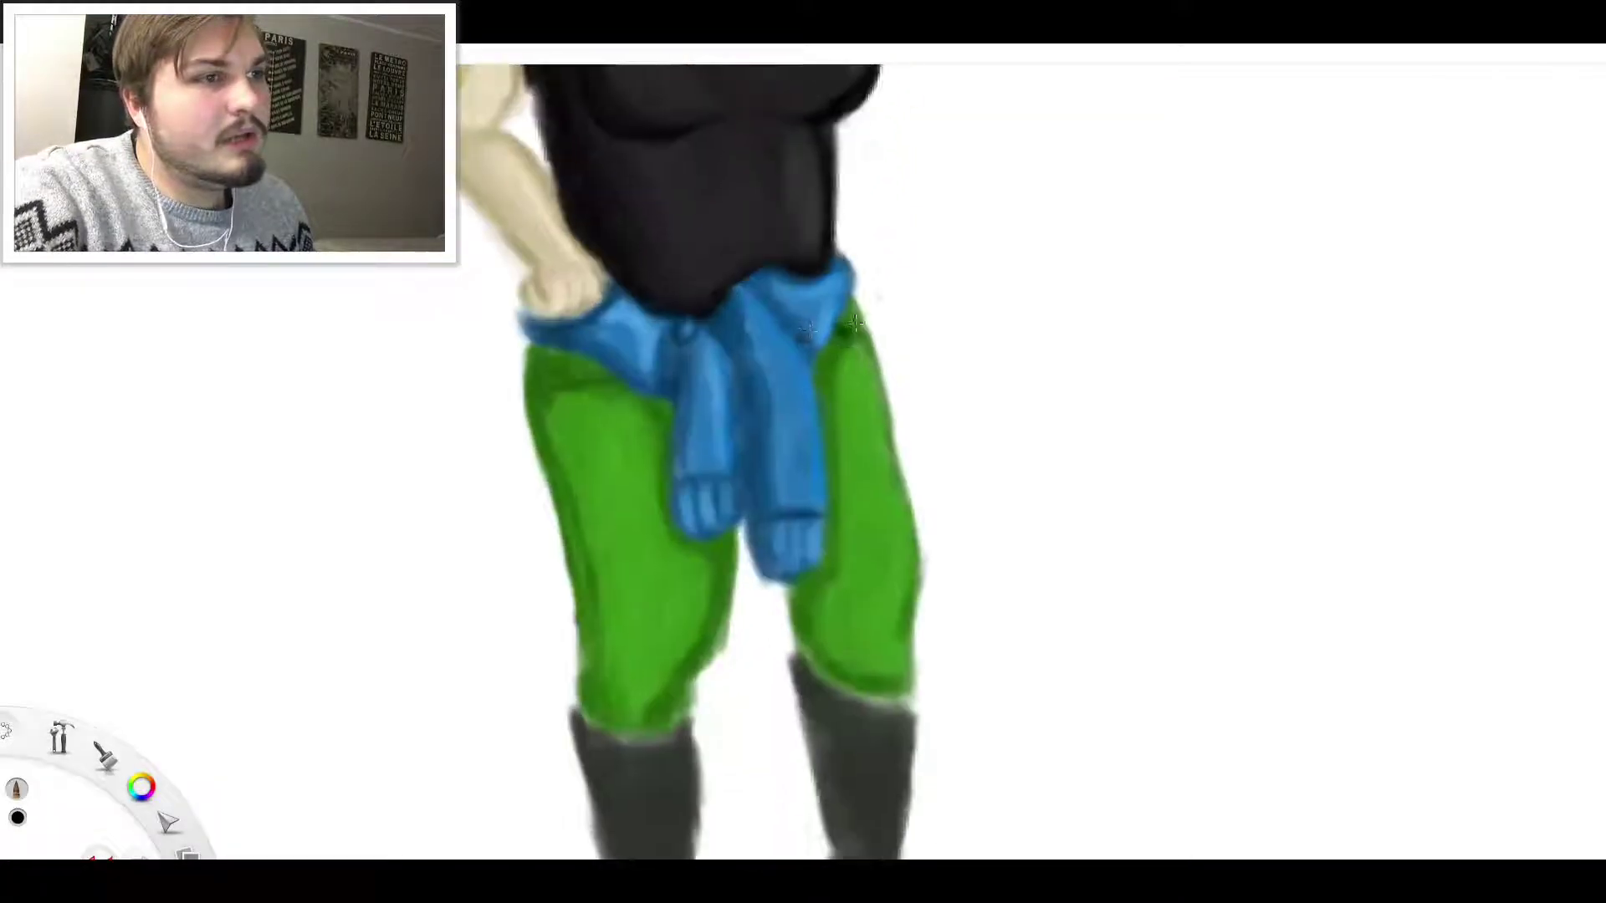
pyautogui.press('alt')
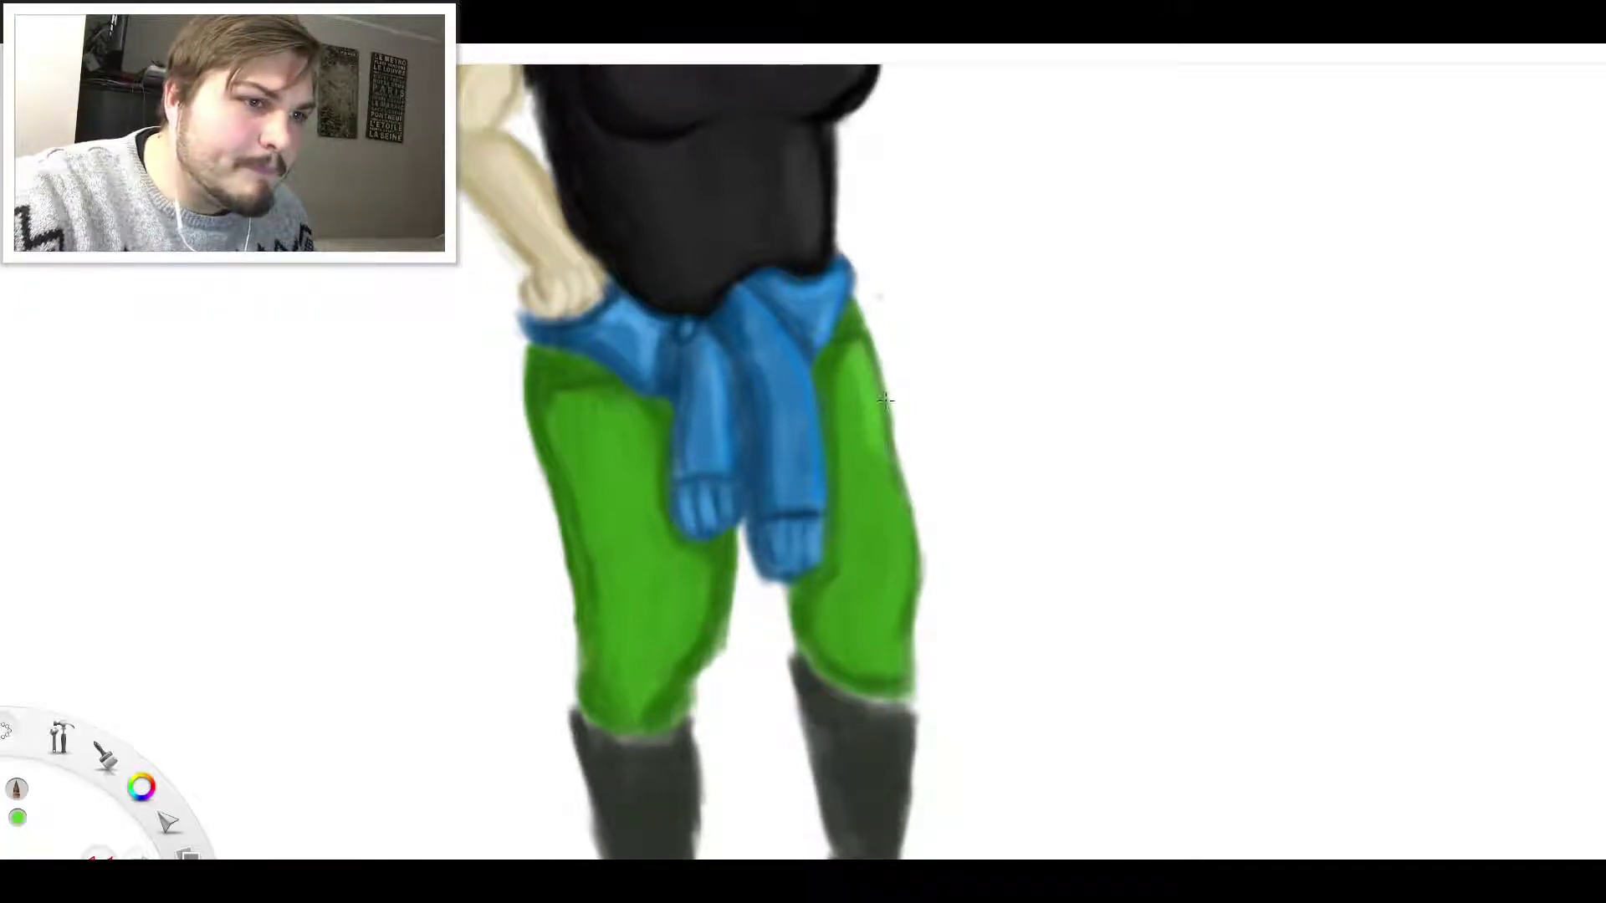
pyautogui.moveTo(885, 443); pyautogui.dragTo(900, 539)
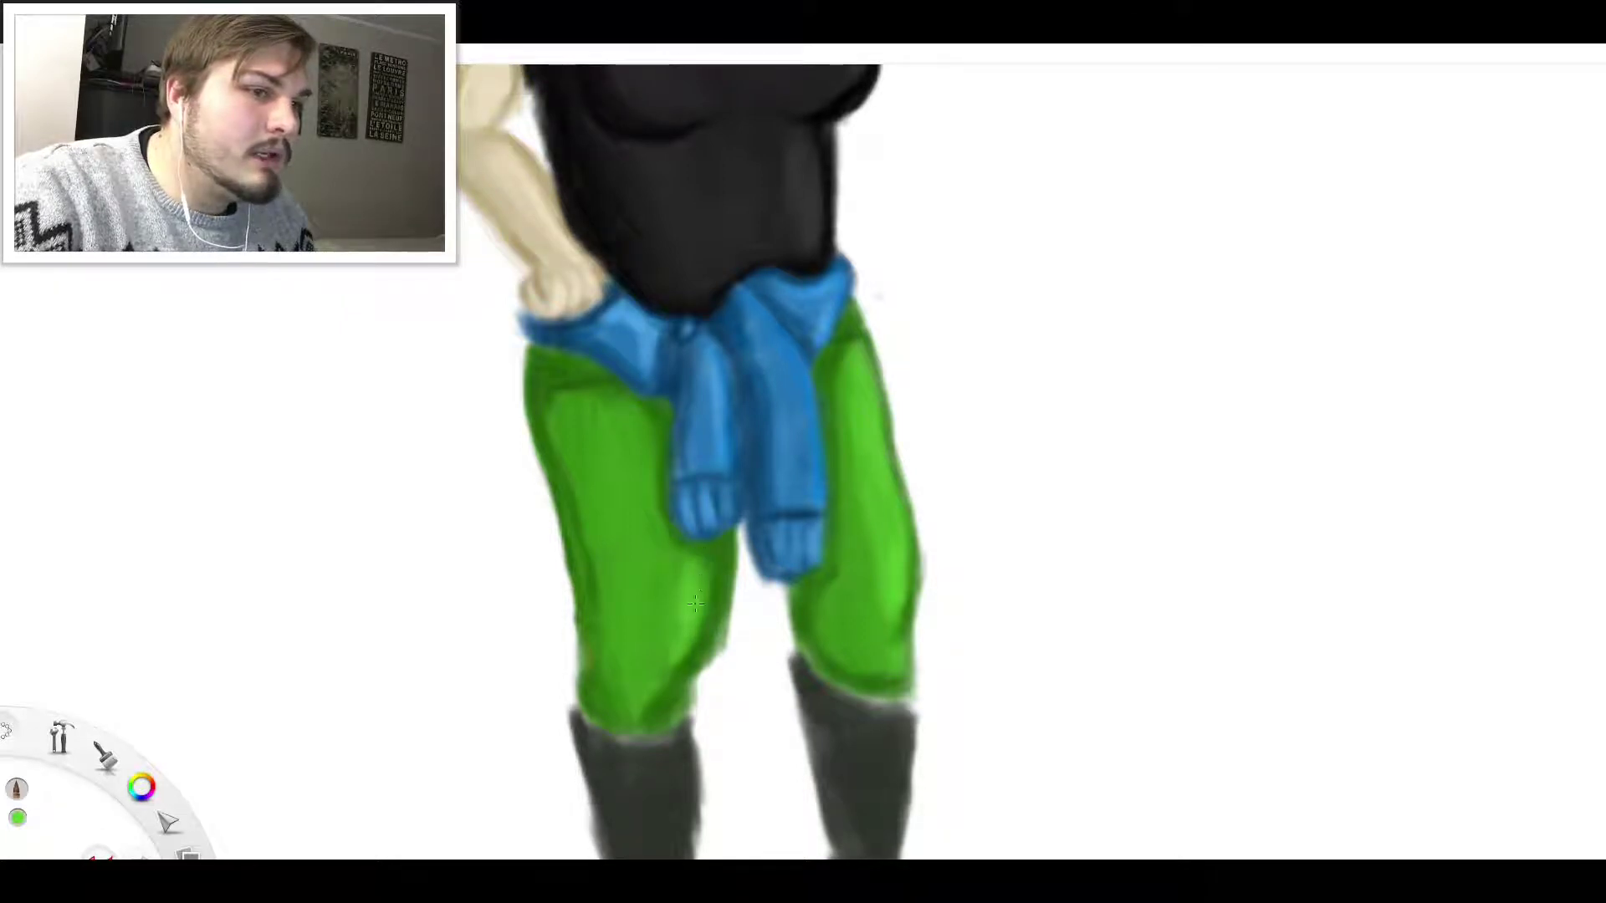
pyautogui.moveTo(654, 694); pyautogui.dragTo(682, 664)
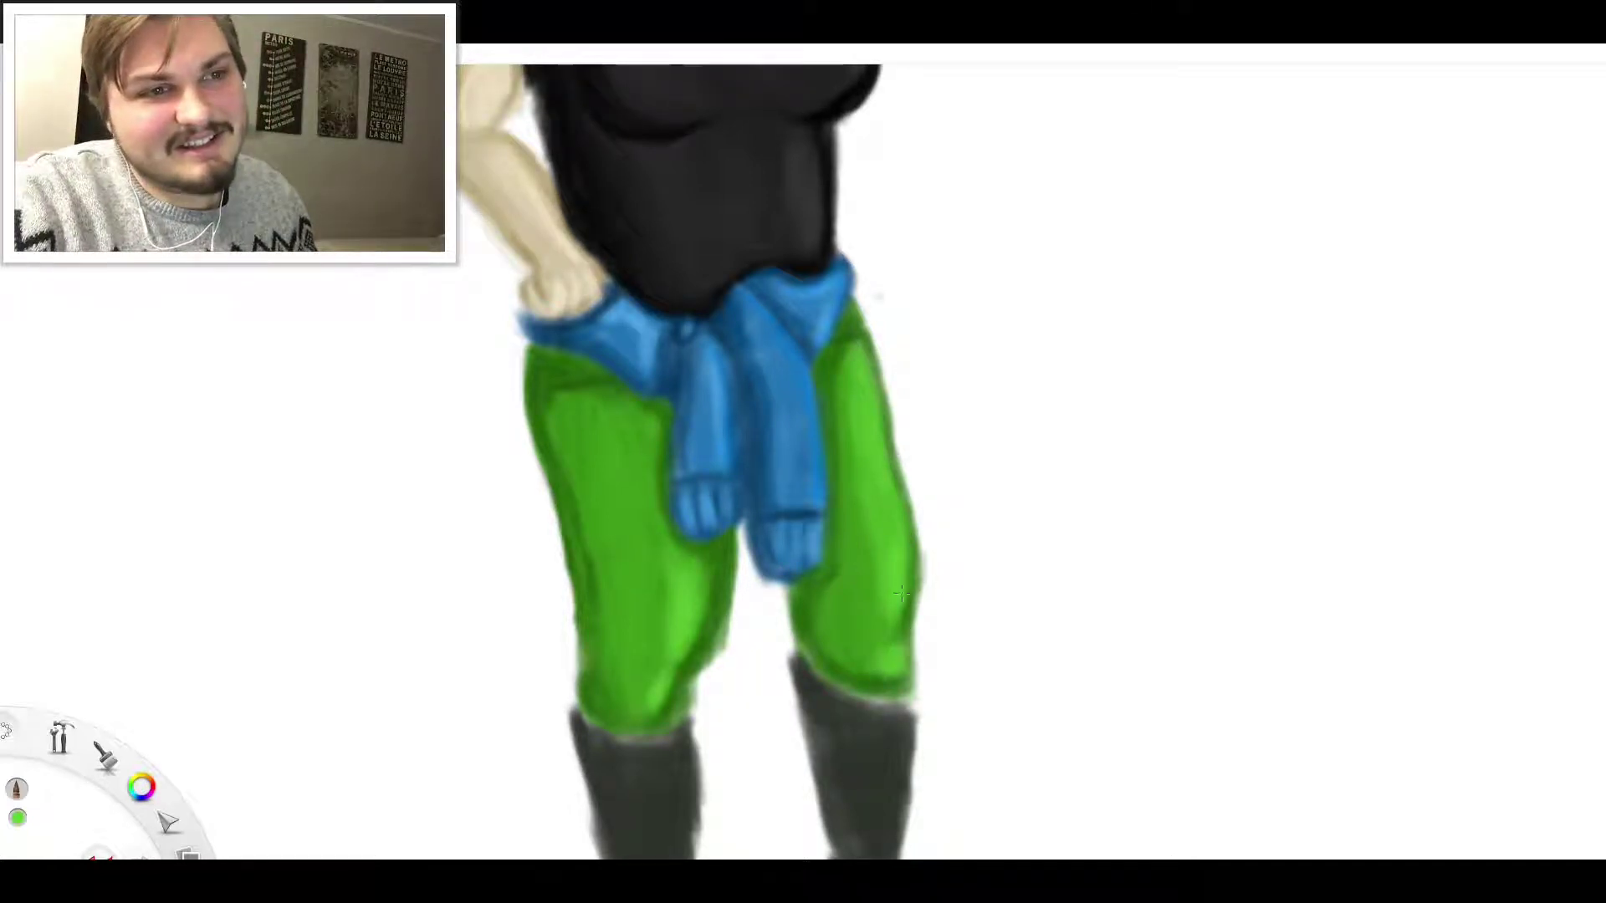
# Extend the lowered arm's sleeve in black past both corners of its hem and along the outer shoulder
pyautogui.scroll(-5, 949, 447)
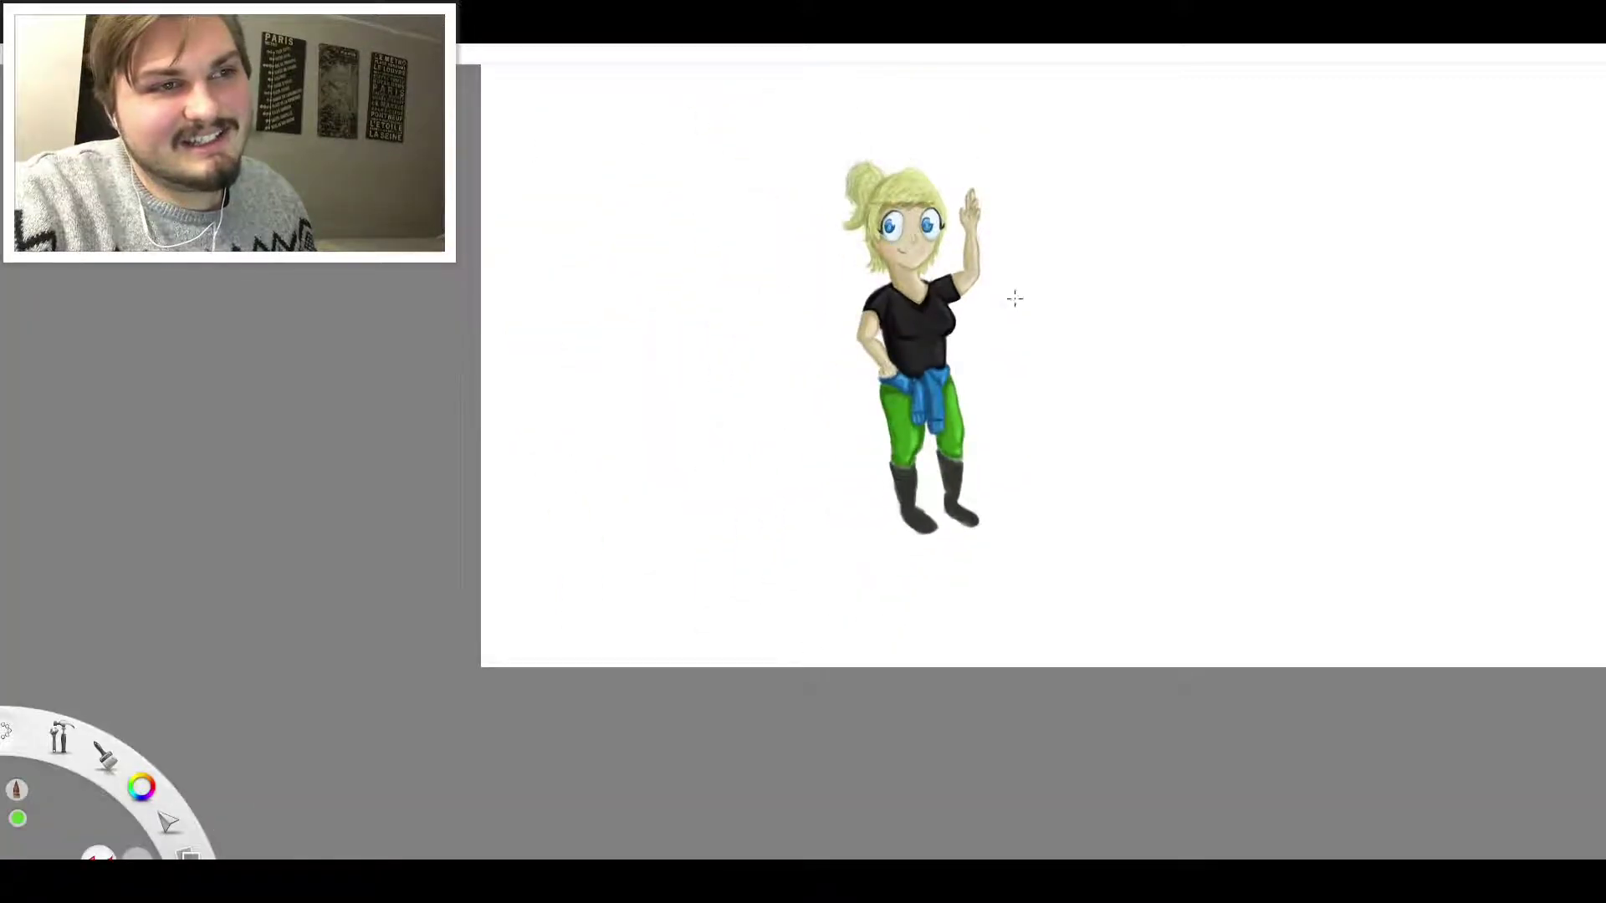
pyautogui.scroll(5, 993, 290)
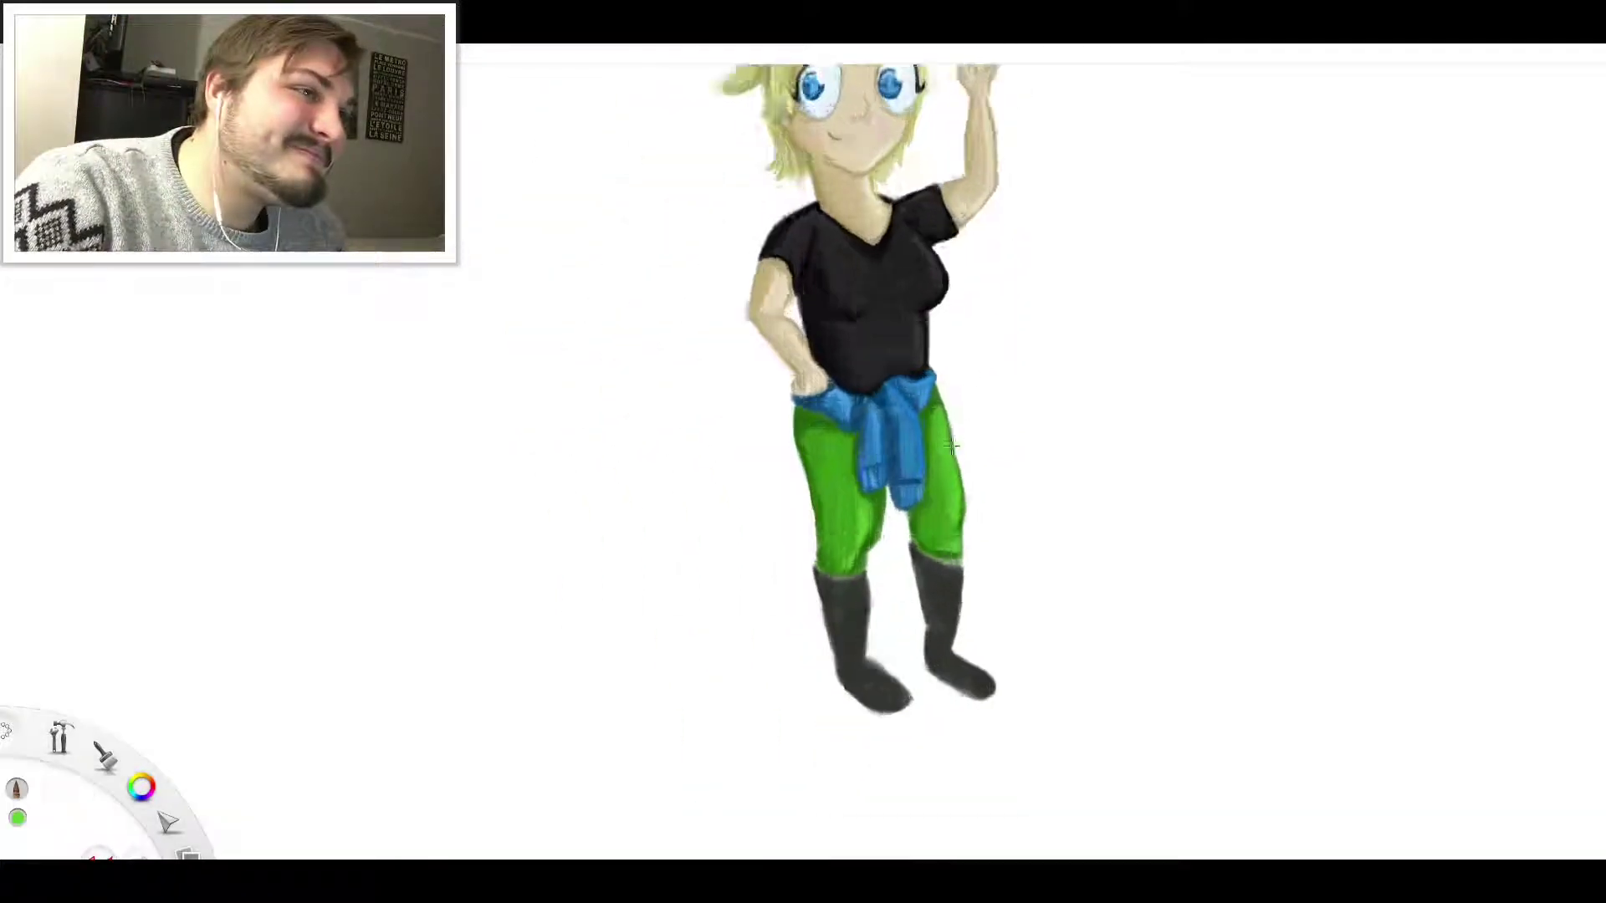
pyautogui.scroll(-5, 938, 368)
pyautogui.scroll(8, 803, 151)
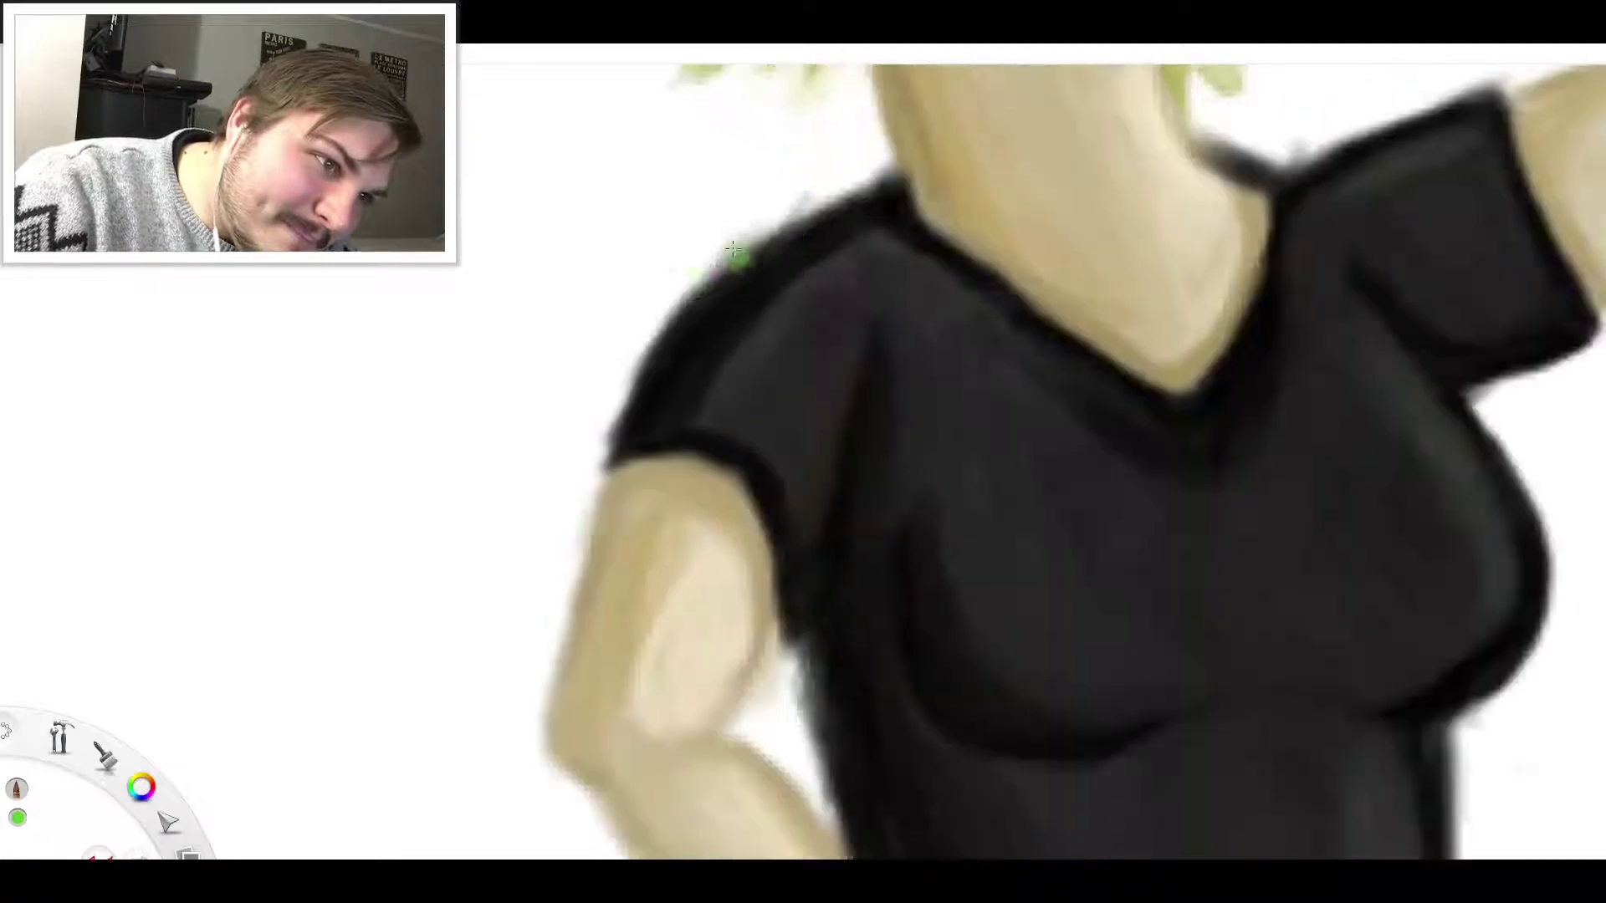
pyautogui.keyDown('alt'); pyautogui.click(649, 423); pyautogui.keyUp('alt')
pyautogui.click(609, 416)
pyautogui.hotkey('ctrl', 'z')
pyautogui.click(795, 630)
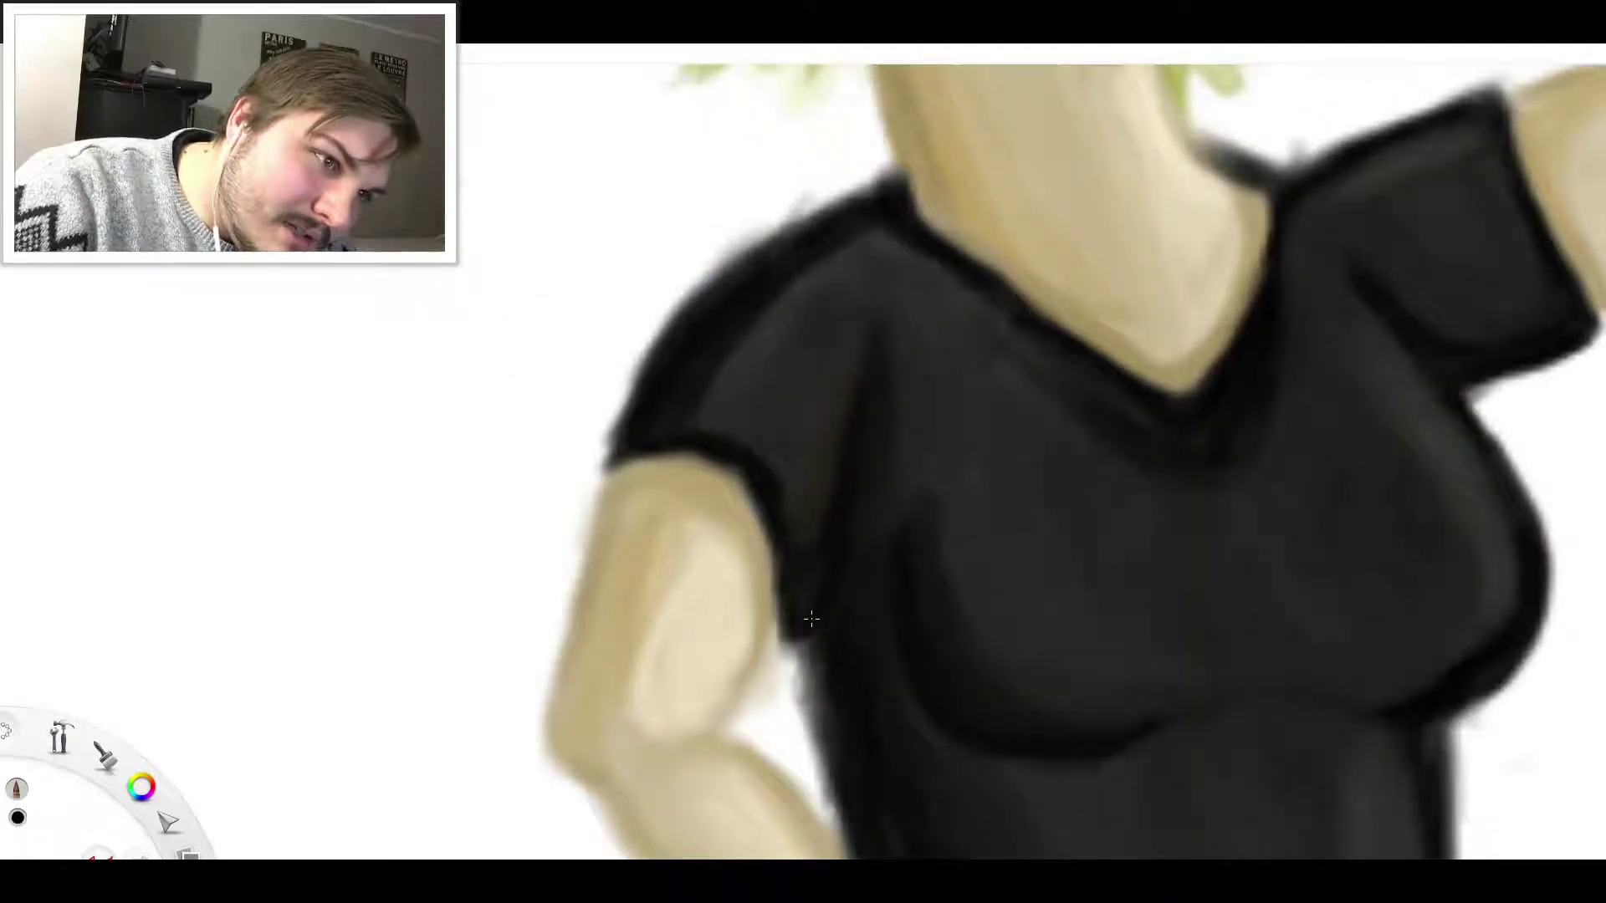
pyautogui.hotkey('ctrl', 'z')
pyautogui.moveTo(779, 643)
pyautogui.mouseDown()
pyautogui.moveTo(795, 599)
pyautogui.moveTo(786, 638)
pyautogui.moveTo(779, 532)
pyautogui.moveTo(627, 439)
pyautogui.moveTo(596, 512)
pyautogui.moveTo(615, 414)
pyautogui.moveTo(614, 497)
pyautogui.moveTo(604, 427)
pyautogui.moveTo(586, 506)
pyautogui.moveTo(619, 402)
pyautogui.moveTo(624, 441)
pyautogui.moveTo(635, 352)
pyautogui.moveTo(669, 312)
pyautogui.mouseUp()
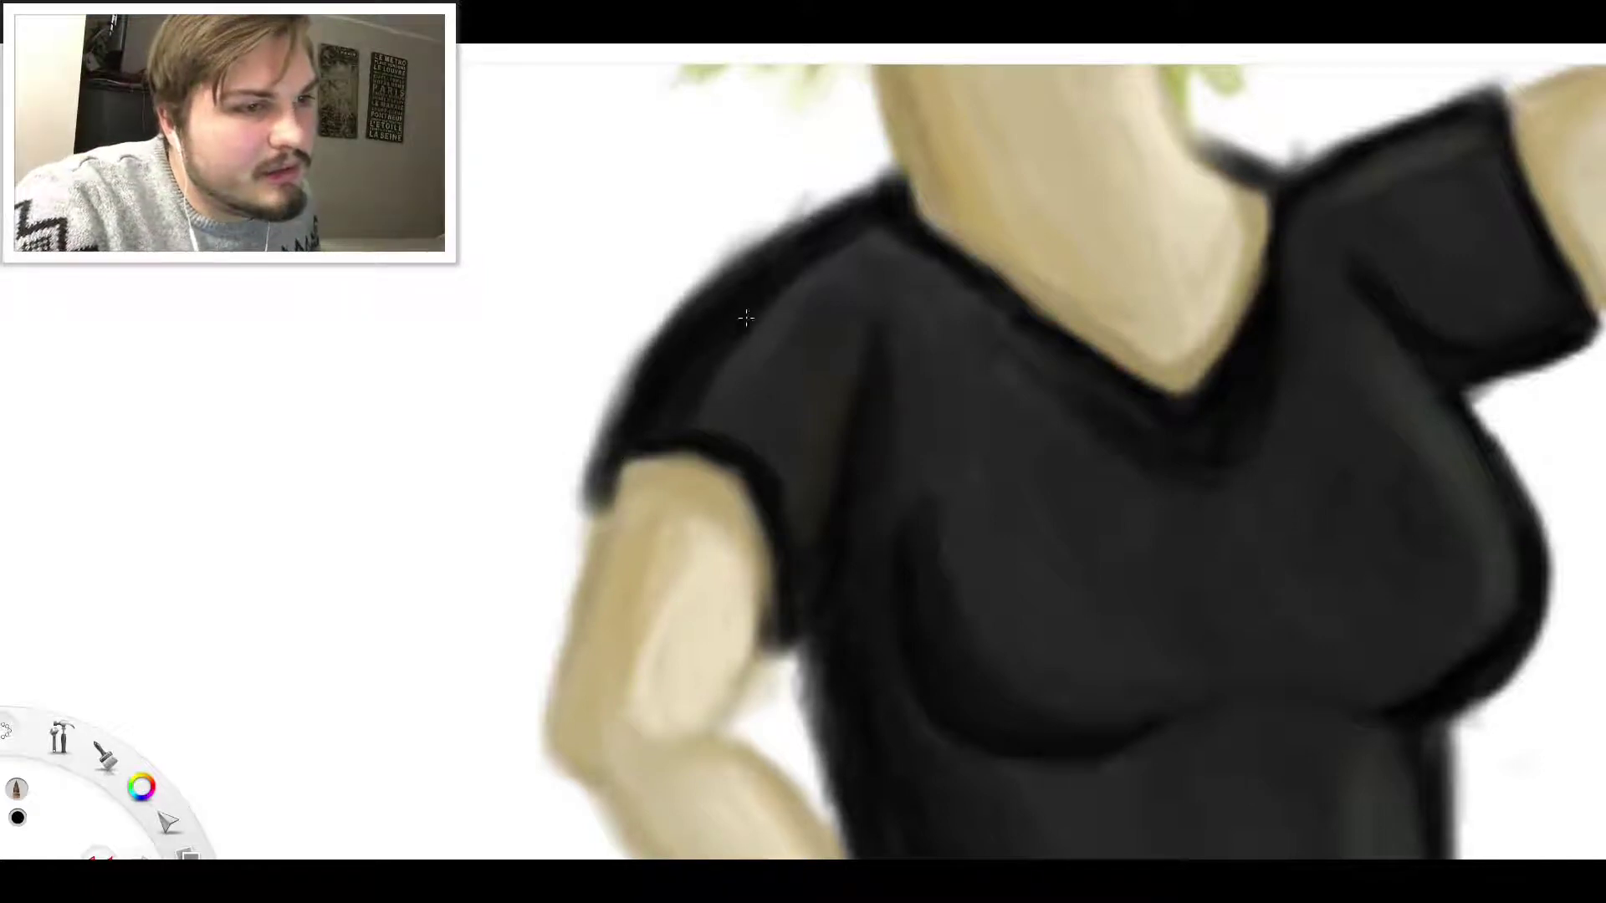
# Sample the skin tone and repaint the lowered arm just below the sleeve hem
pyautogui.press('e')
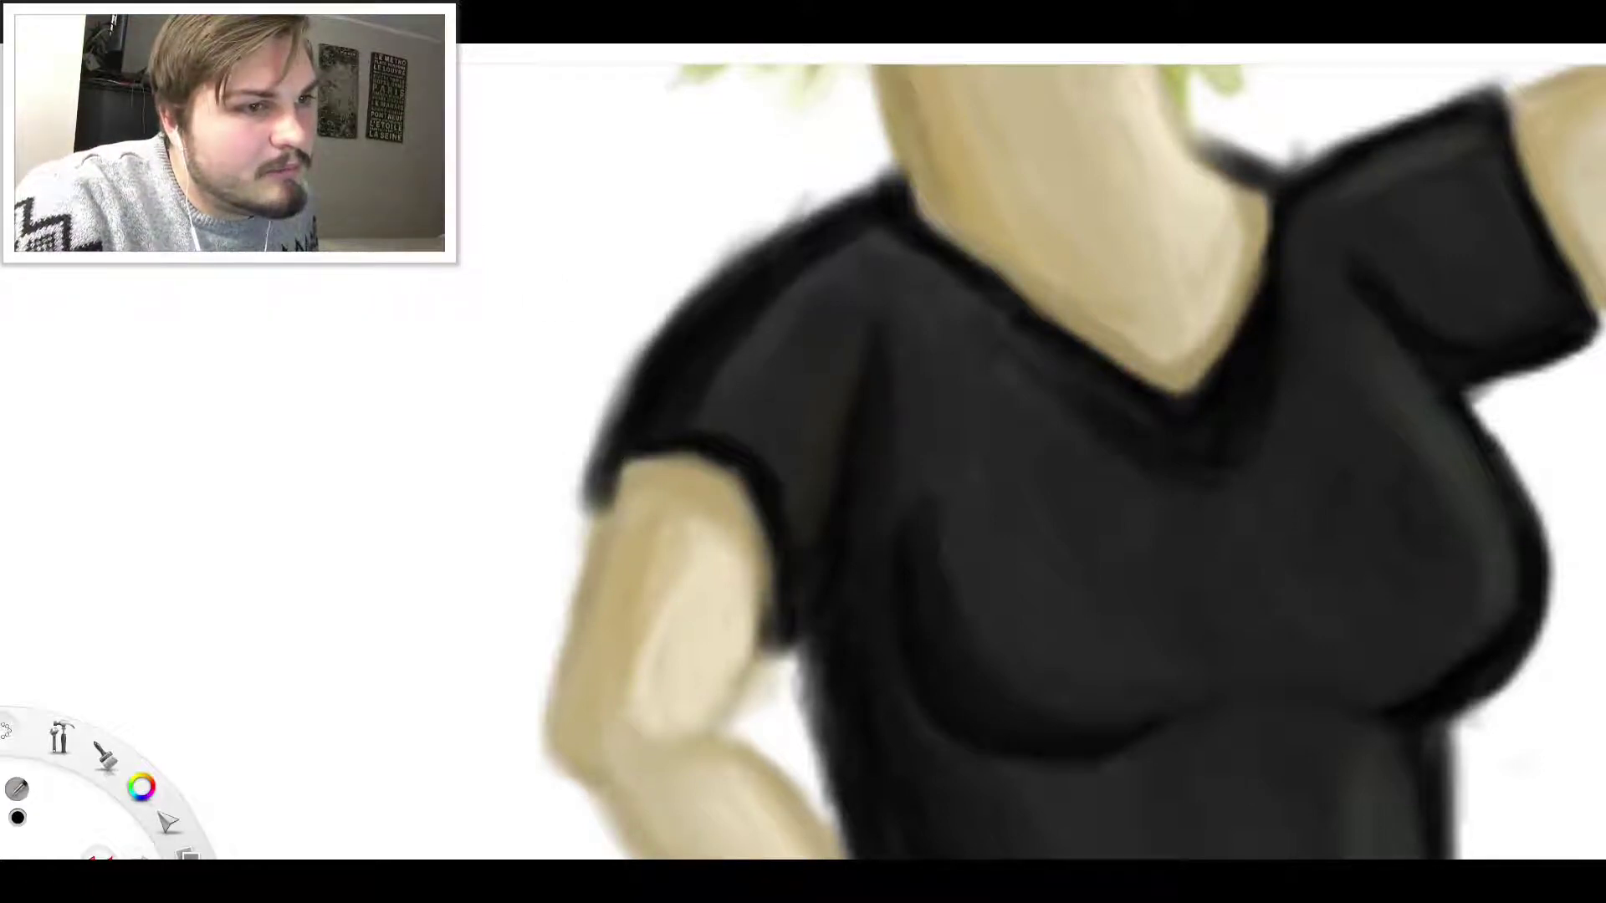
pyautogui.keyDown('alt'); pyautogui.click(635, 493); pyautogui.keyUp('alt')
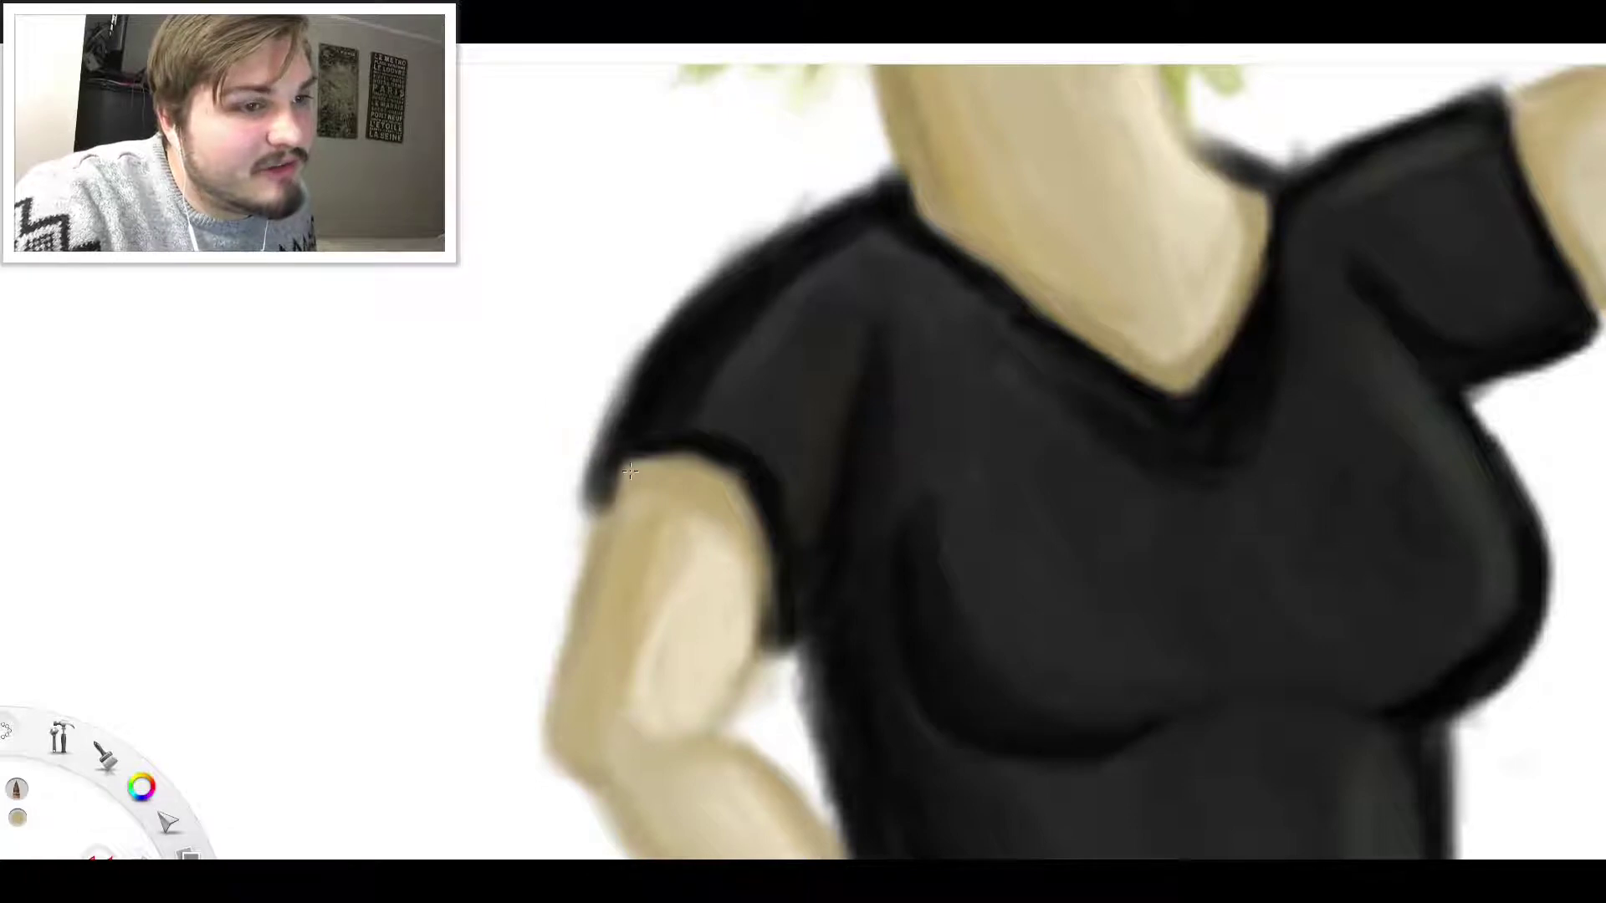
pyautogui.moveTo(609, 493)
pyautogui.mouseDown()
pyautogui.moveTo(634, 469)
pyautogui.moveTo(612, 479)
pyautogui.moveTo(627, 497)
pyautogui.mouseUp()
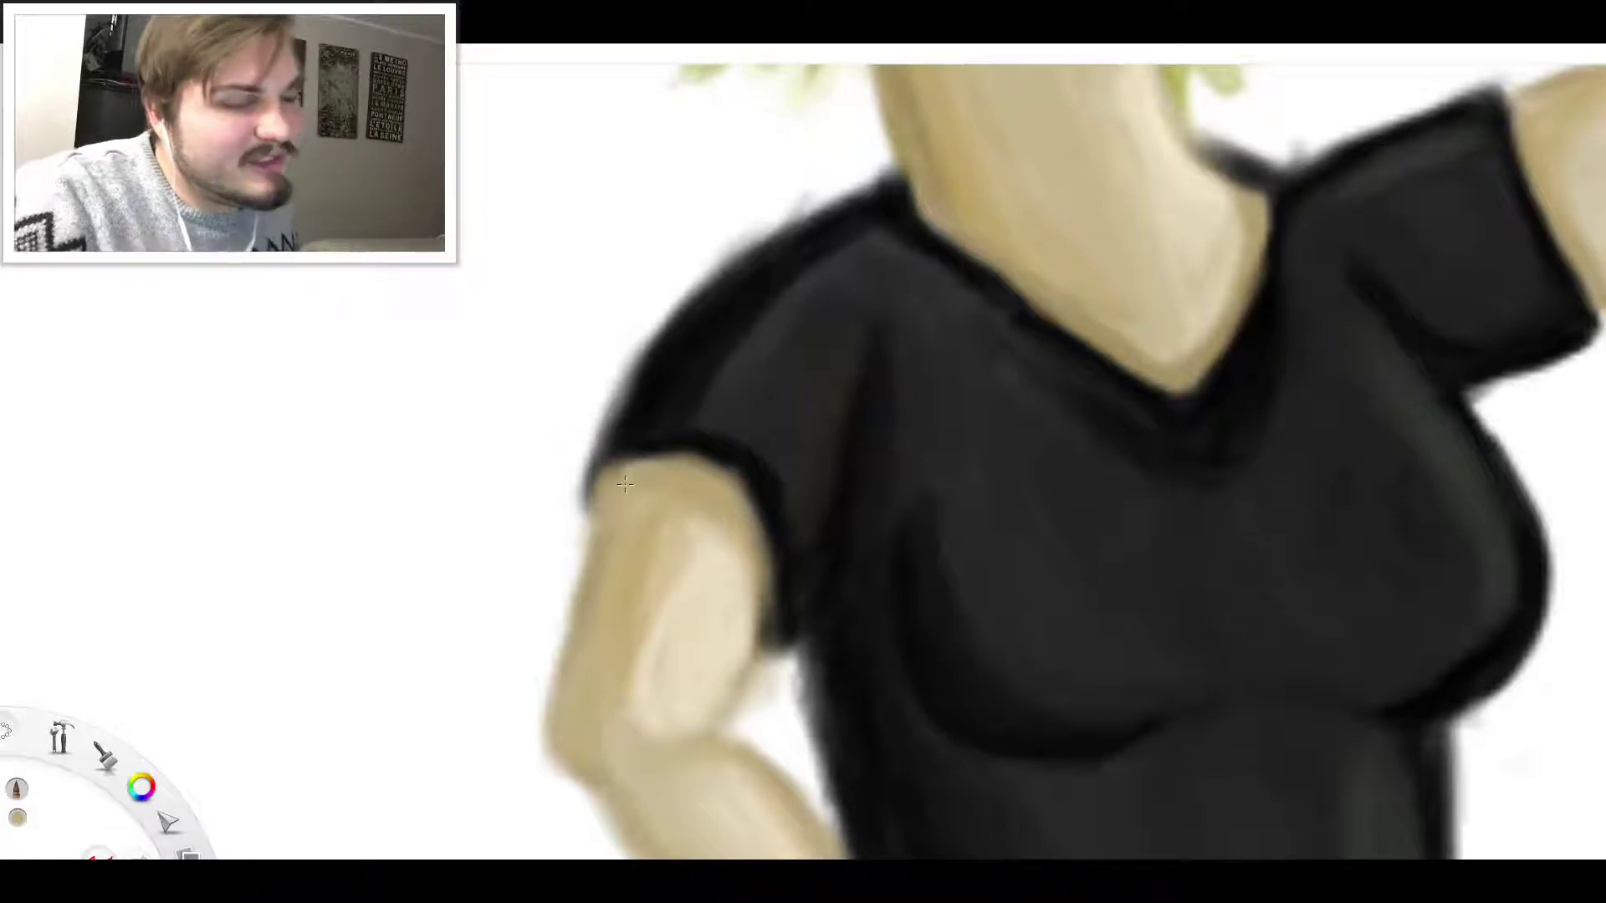
pyautogui.moveTo(727, 573)
pyautogui.mouseDown()
pyautogui.moveTo(771, 575)
pyautogui.moveTo(763, 627)
pyautogui.mouseUp()
# Extend the upper corner of the raised arm's sleeve outward in black
pyautogui.scroll(-10, 963, 394)
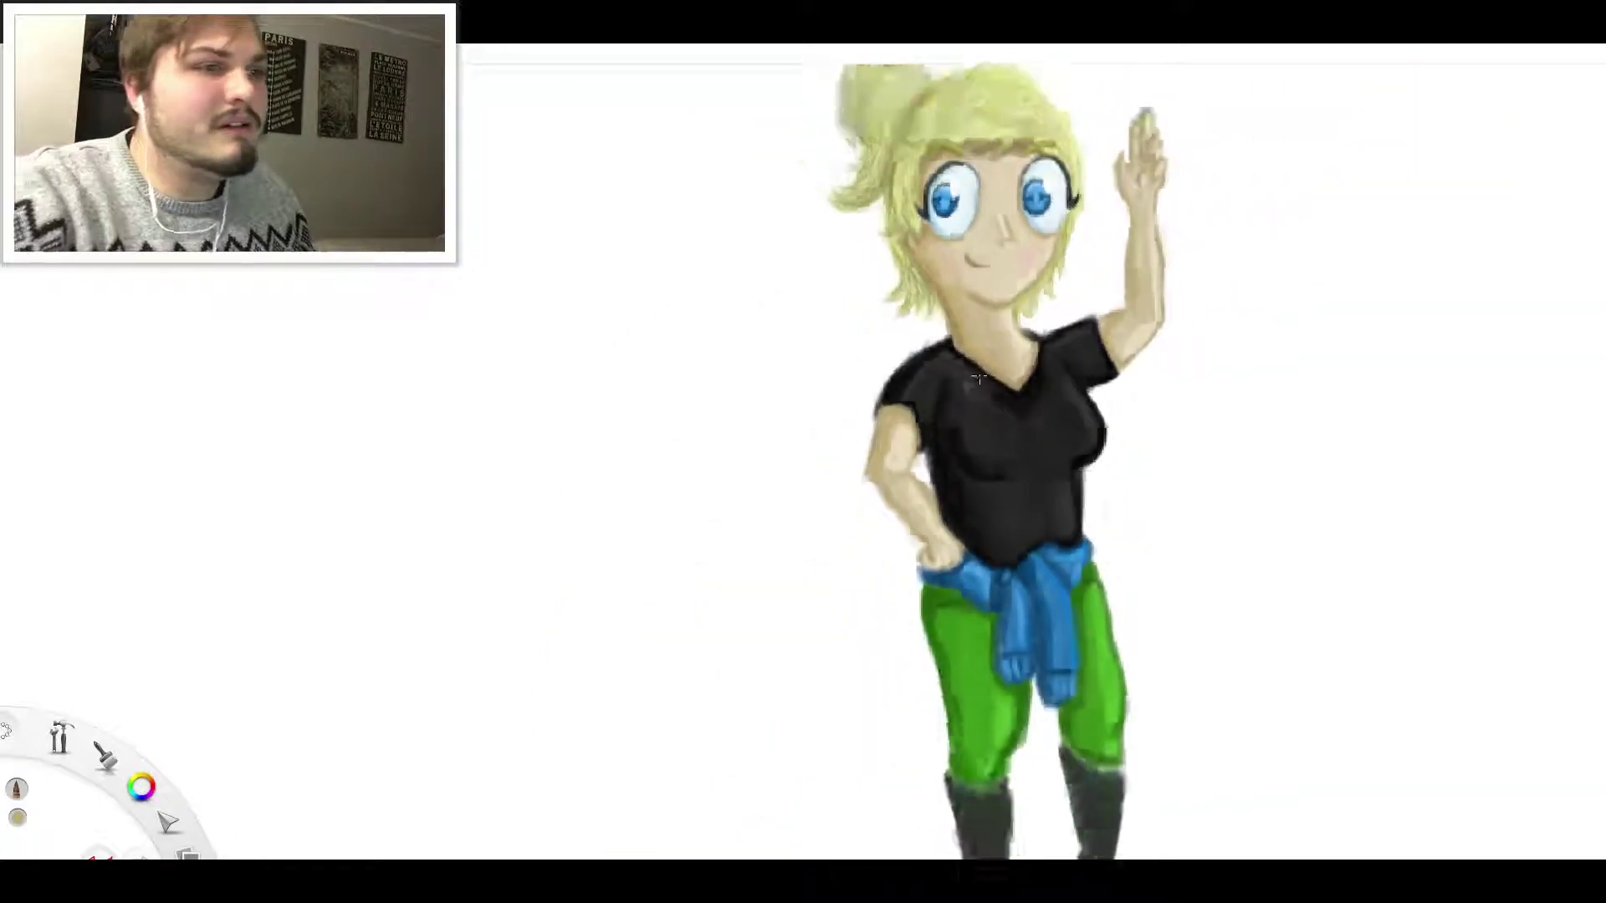
pyautogui.scroll(8, 1098, 265)
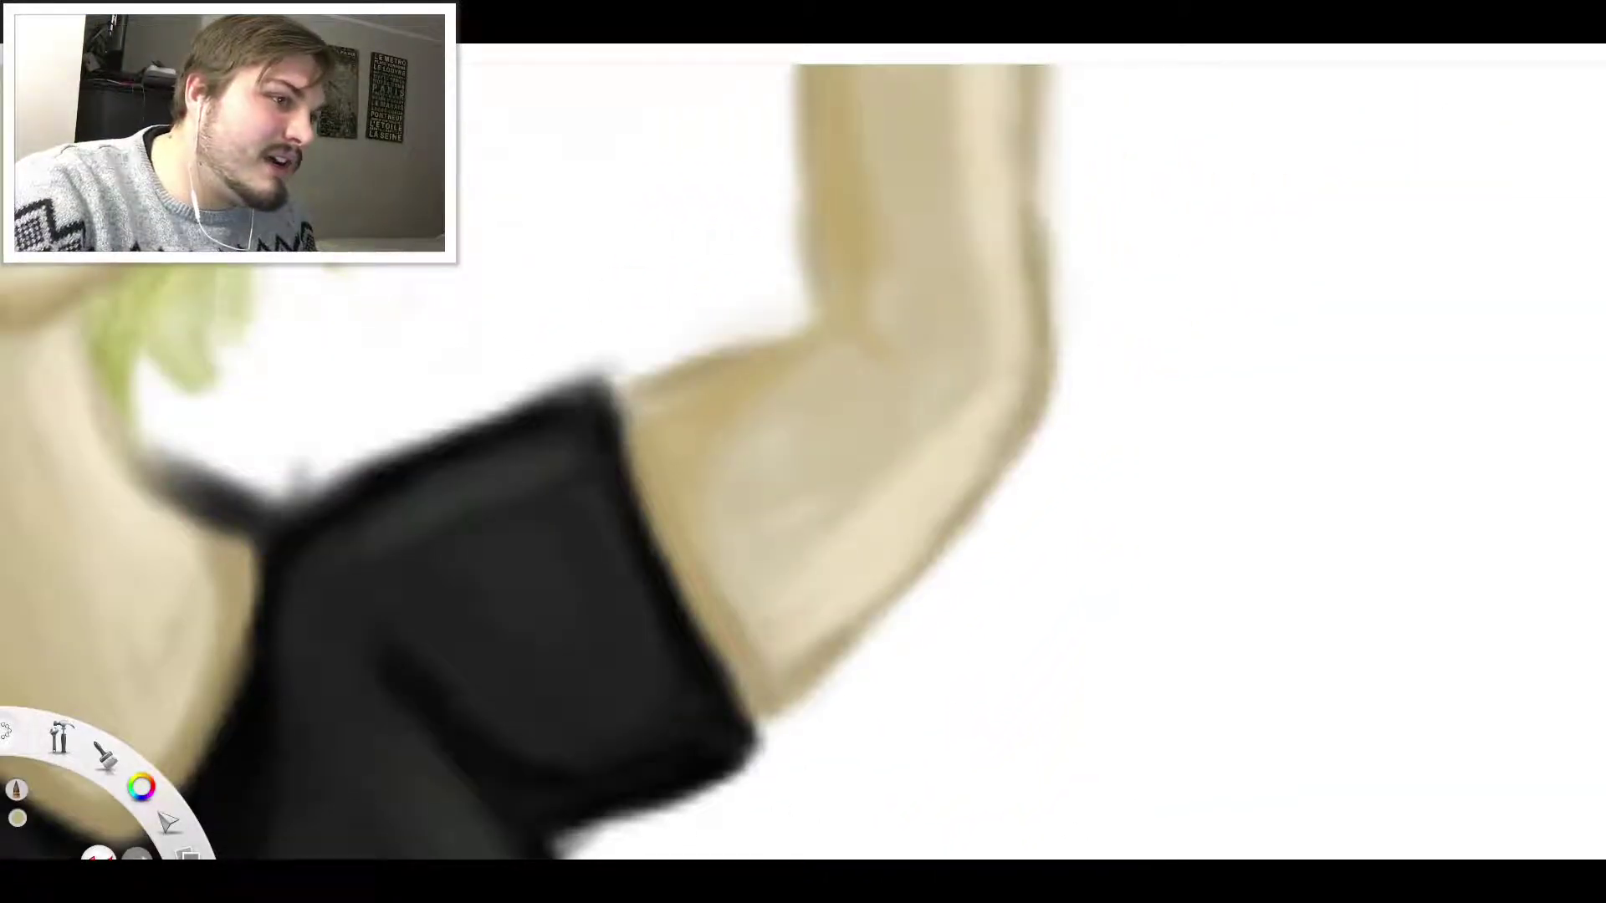
pyautogui.press('alt')
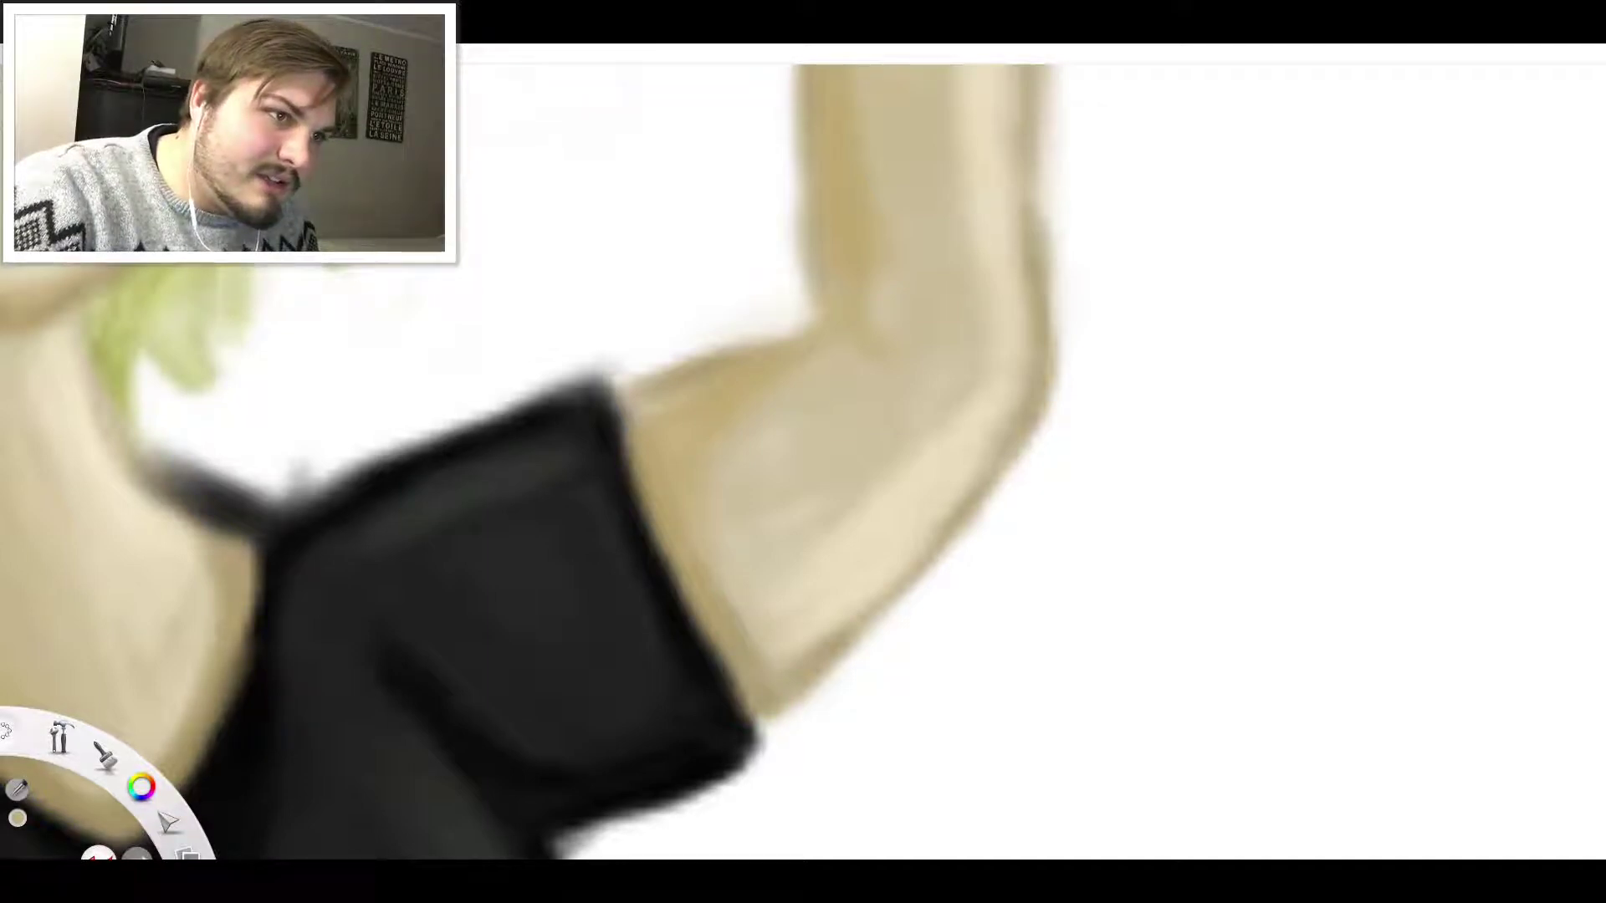
pyautogui.click(443, 617)
pyautogui.hotkey('ctrl', 'z')
pyautogui.moveTo(619, 418)
pyautogui.mouseDown()
pyautogui.moveTo(629, 386)
pyautogui.moveTo(610, 372)
pyautogui.moveTo(627, 364)
pyautogui.moveTo(607, 373)
pyautogui.mouseUp()
pyautogui.hotkey('ctrl', 'z')
pyautogui.hotkey('ctrl', 'z')
# Extend the lower corner of the raised arm's sleeve outward in black, undoing unsatisfactory strokes
pyautogui.moveTo(761, 627); pyautogui.dragTo(787, 634)
pyautogui.hotkey('ctrl', 'z')
pyautogui.moveTo(803, 736); pyautogui.dragTo(791, 749)
pyautogui.hotkey('ctrl', 'z')
pyautogui.moveTo(770, 744)
pyautogui.mouseDown()
pyautogui.moveTo(760, 698)
pyautogui.moveTo(777, 702)
pyautogui.moveTo(768, 717)
pyautogui.moveTo(763, 614)
pyautogui.moveTo(797, 618)
pyautogui.moveTo(794, 713)
pyautogui.moveTo(748, 716)
pyautogui.moveTo(715, 636)
pyautogui.mouseUp()
pyautogui.hotkey('ctrl', 'z')
pyautogui.hotkey('ctrl', 'z')
pyautogui.hotkey('ctrl', 'z')
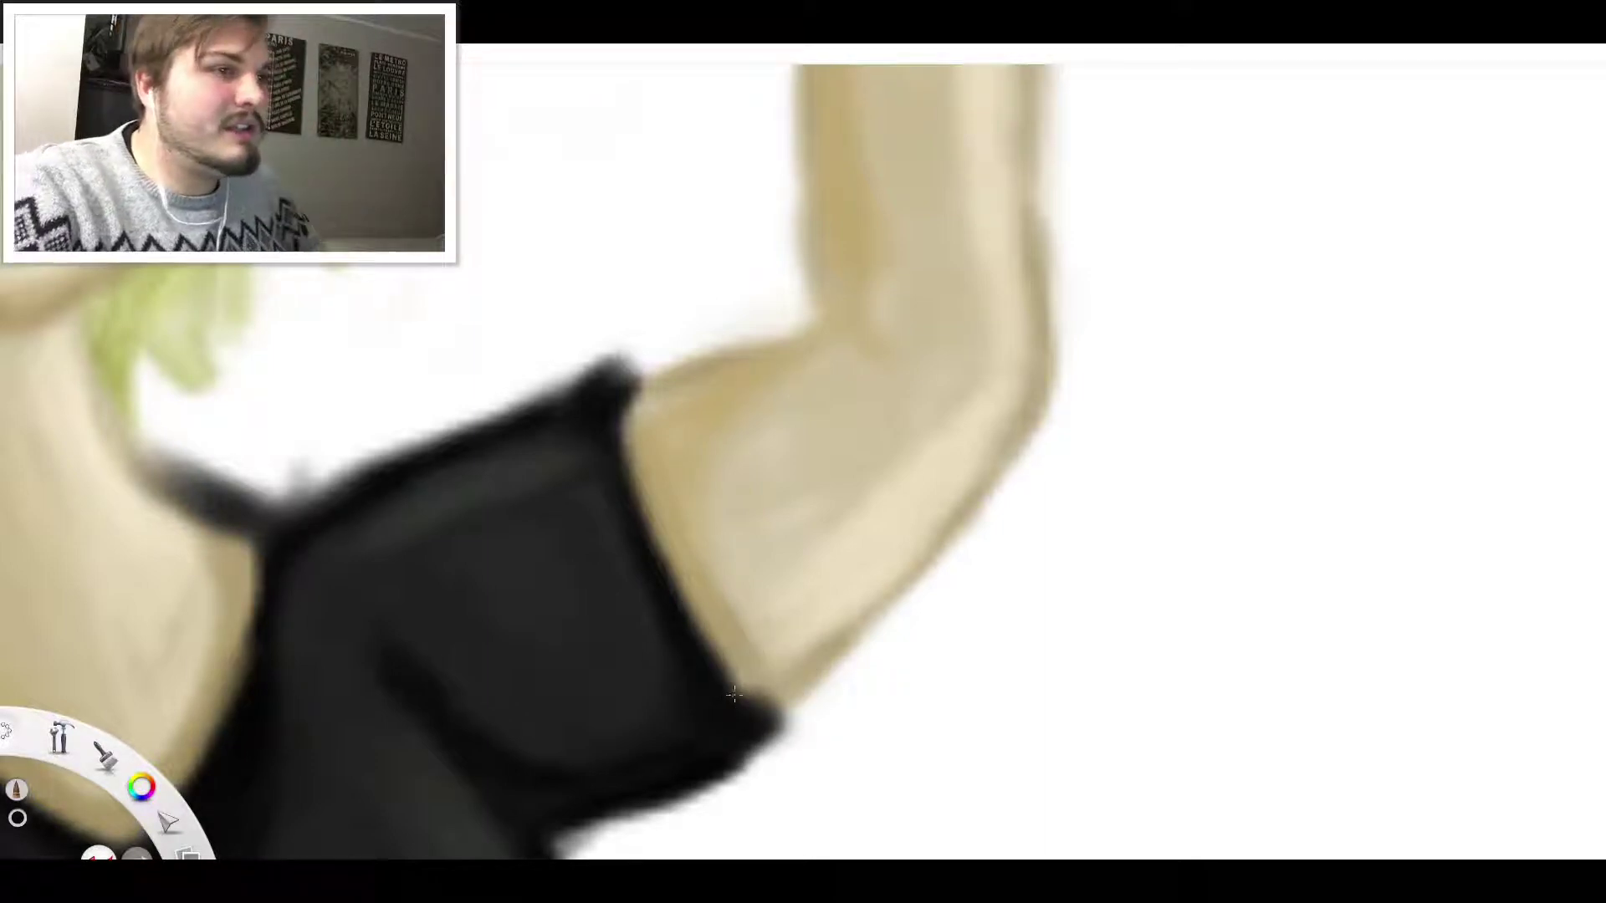
# Try another black touch-up at the raised sleeve's upper corner and undo the stroke
pyautogui.moveTo(632, 377); pyautogui.dragTo(622, 365)
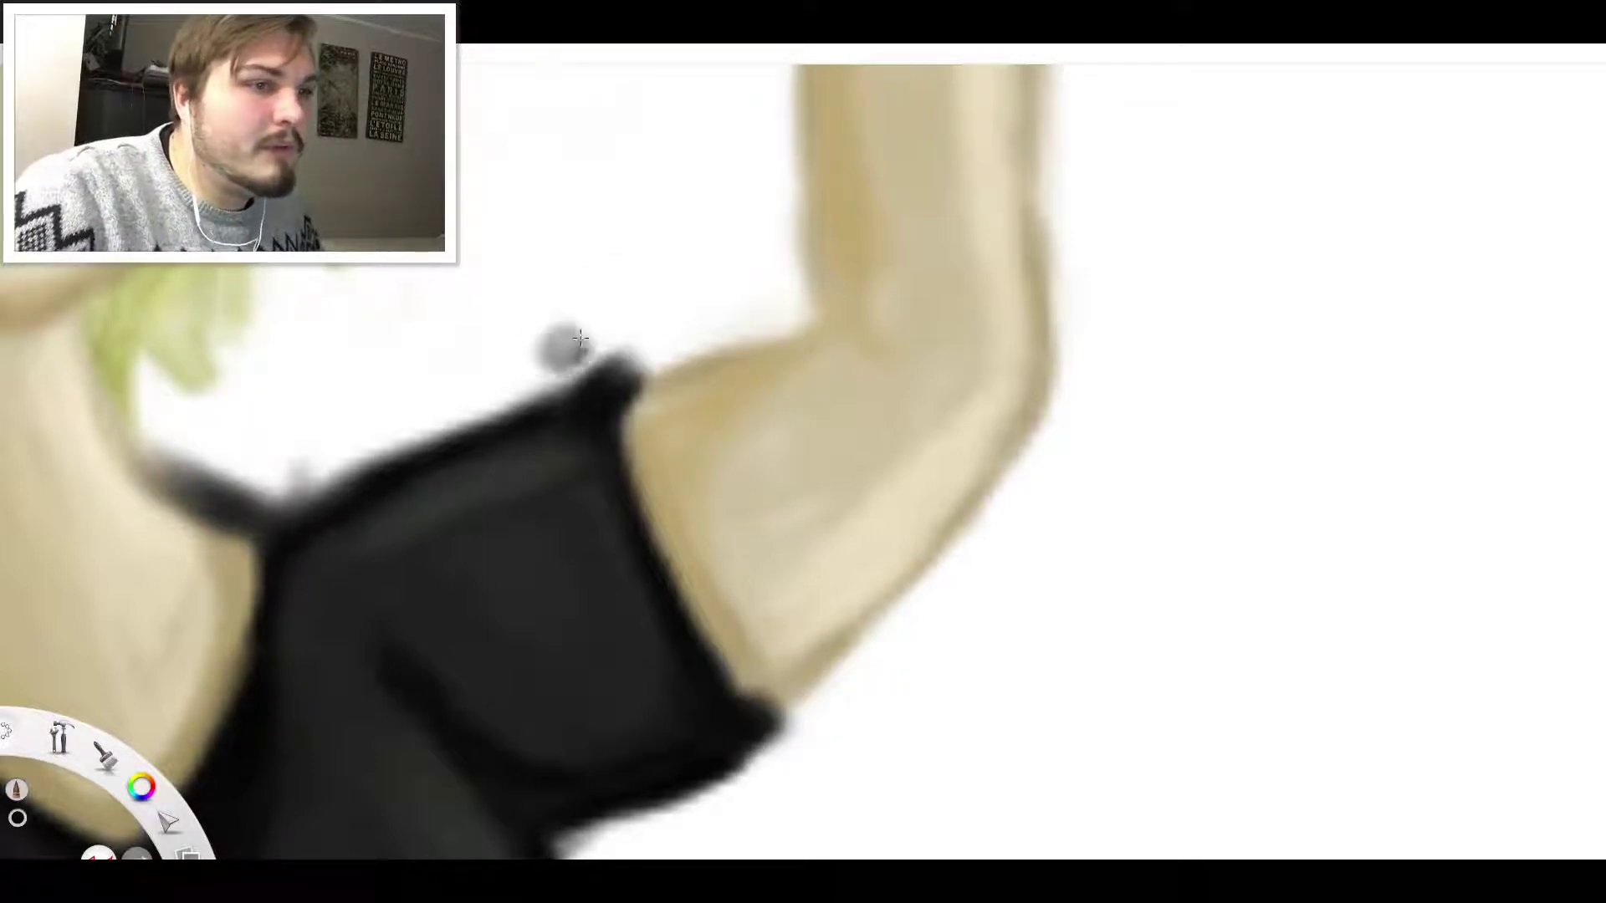
pyautogui.hotkey('ctrl', 'z')
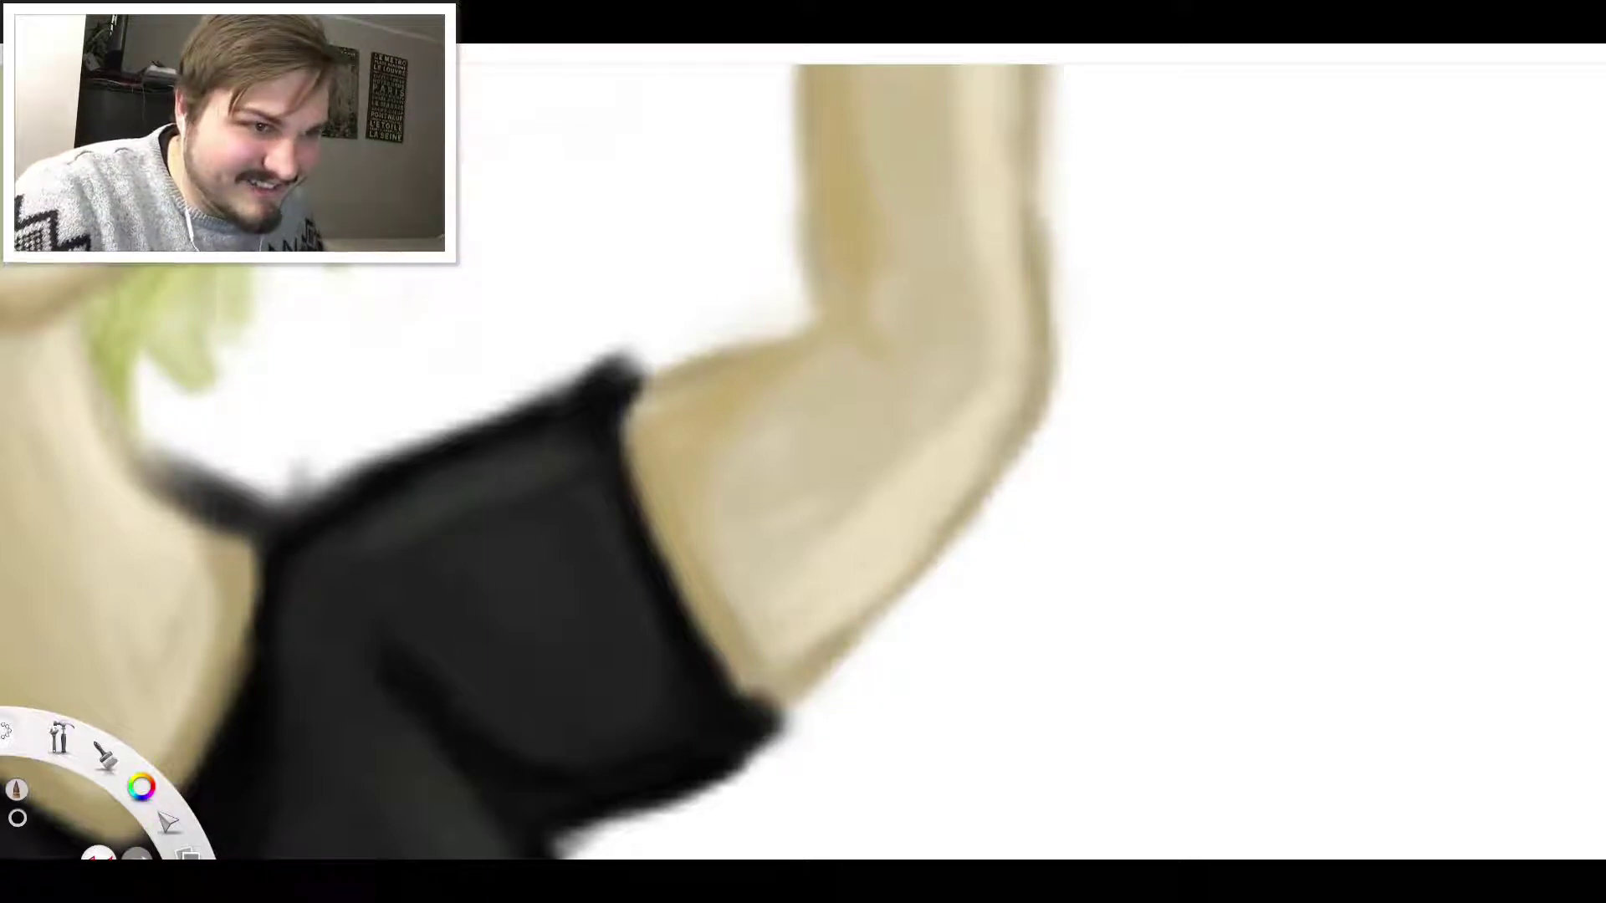
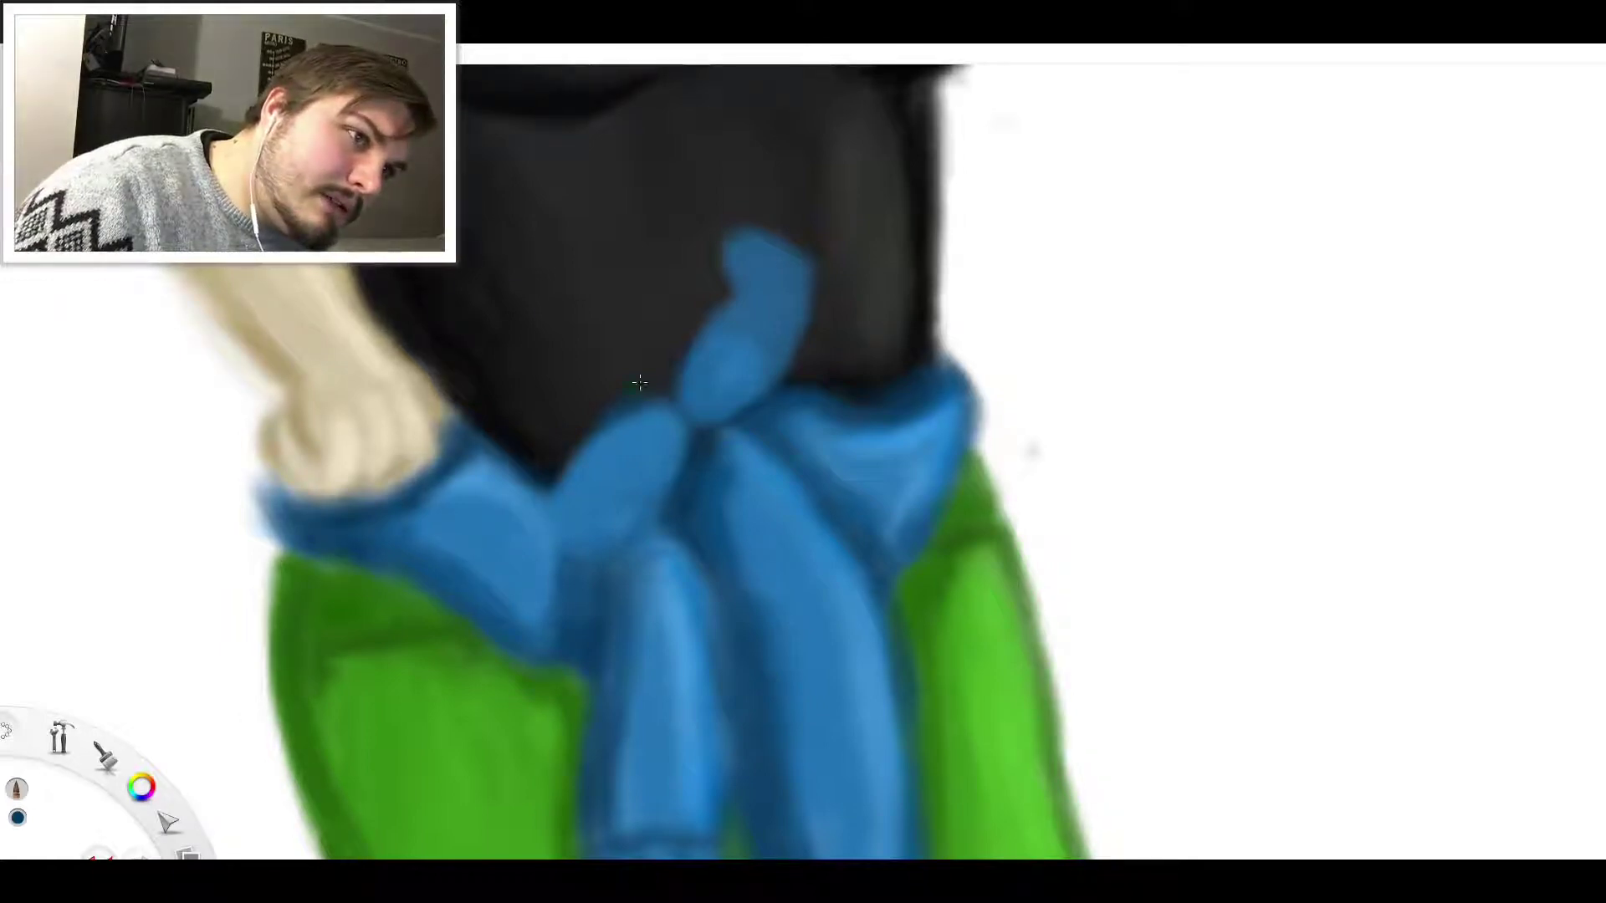
# Shade the edges of the tied jacket's two knot loops in dark blue and soften their interiors with sampled lighter blue
pyautogui.moveTo(639, 382)
pyautogui.mouseDown()
pyautogui.moveTo(695, 388)
pyautogui.moveTo(607, 444)
pyautogui.moveTo(619, 535)
pyautogui.moveTo(696, 432)
pyautogui.moveTo(588, 527)
pyautogui.moveTo(644, 407)
pyautogui.moveTo(659, 408)
pyautogui.moveTo(652, 447)
pyautogui.moveTo(660, 438)
pyautogui.moveTo(631, 478)
pyautogui.moveTo(674, 405)
pyautogui.moveTo(635, 476)
pyautogui.moveTo(667, 415)
pyautogui.moveTo(693, 448)
pyautogui.moveTo(636, 399)
pyautogui.moveTo(662, 398)
pyautogui.moveTo(626, 484)
pyautogui.moveTo(680, 348)
pyautogui.moveTo(730, 413)
pyautogui.moveTo(729, 333)
pyautogui.moveTo(717, 407)
pyautogui.moveTo(705, 390)
pyautogui.moveTo(727, 304)
pyautogui.moveTo(770, 303)
pyautogui.moveTo(758, 209)
pyautogui.moveTo(761, 276)
pyautogui.mouseUp()
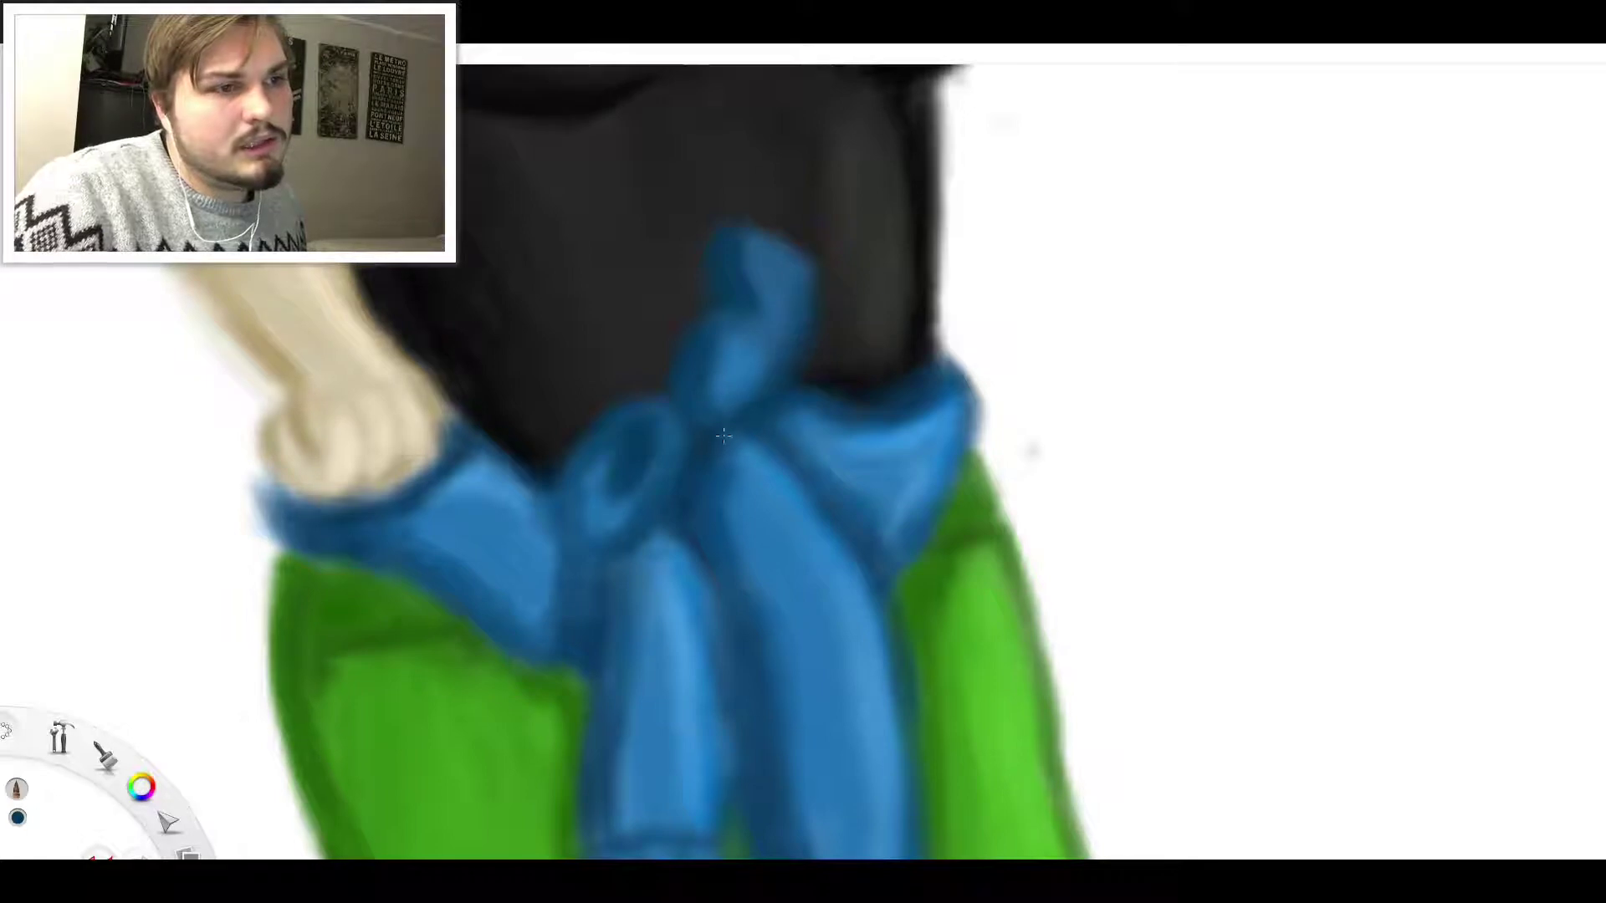
pyautogui.press('alt')
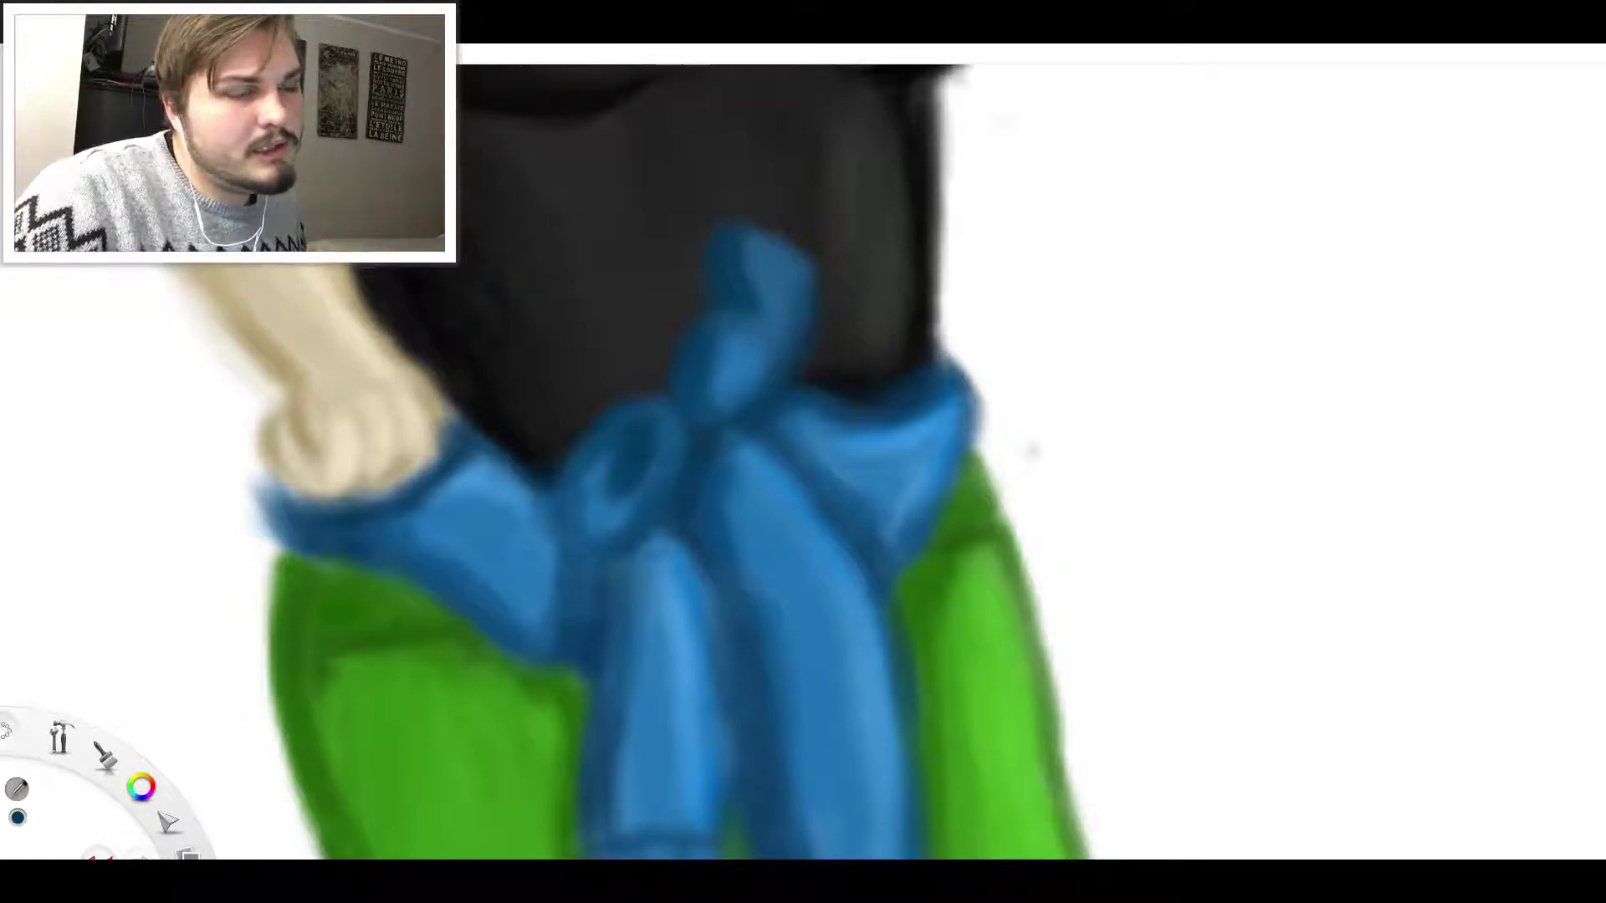
pyautogui.keyDown('alt'); pyautogui.click(517, 490); pyautogui.keyUp('alt')
pyautogui.moveTo(627, 445)
pyautogui.mouseDown()
pyautogui.moveTo(657, 429)
pyautogui.moveTo(622, 493)
pyautogui.moveTo(627, 434)
pyautogui.moveTo(608, 501)
pyautogui.moveTo(639, 420)
pyautogui.moveTo(628, 462)
pyautogui.mouseUp()
pyautogui.moveTo(701, 386)
pyautogui.mouseDown()
pyautogui.moveTo(723, 370)
pyautogui.moveTo(701, 383)
pyautogui.mouseUp()
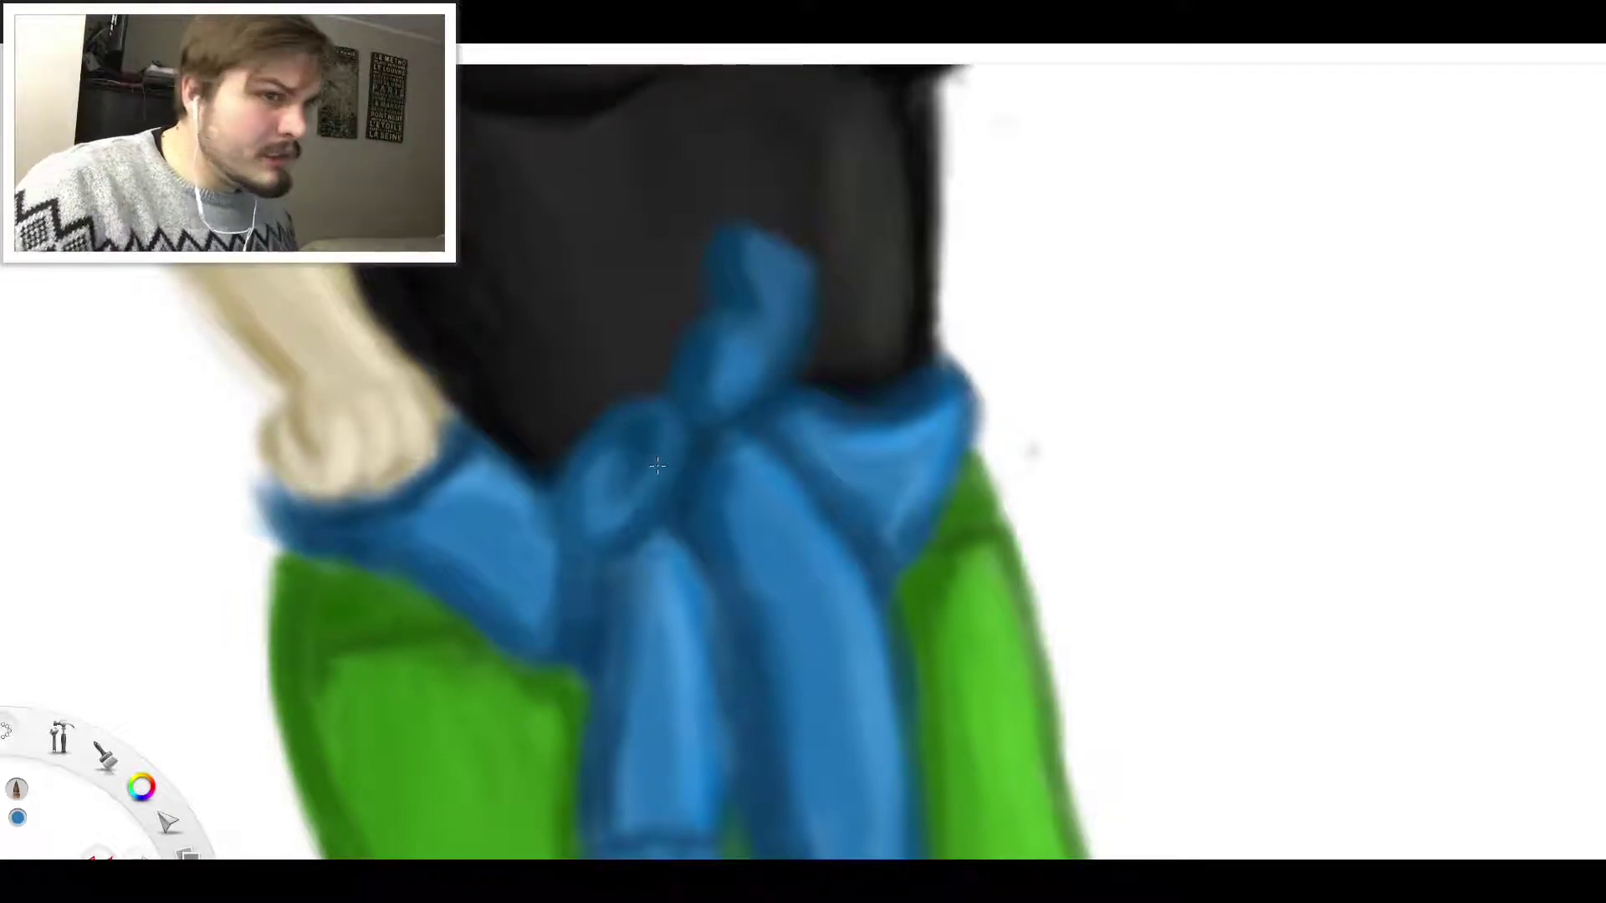
pyautogui.moveTo(639, 518); pyautogui.dragTo(621, 496)
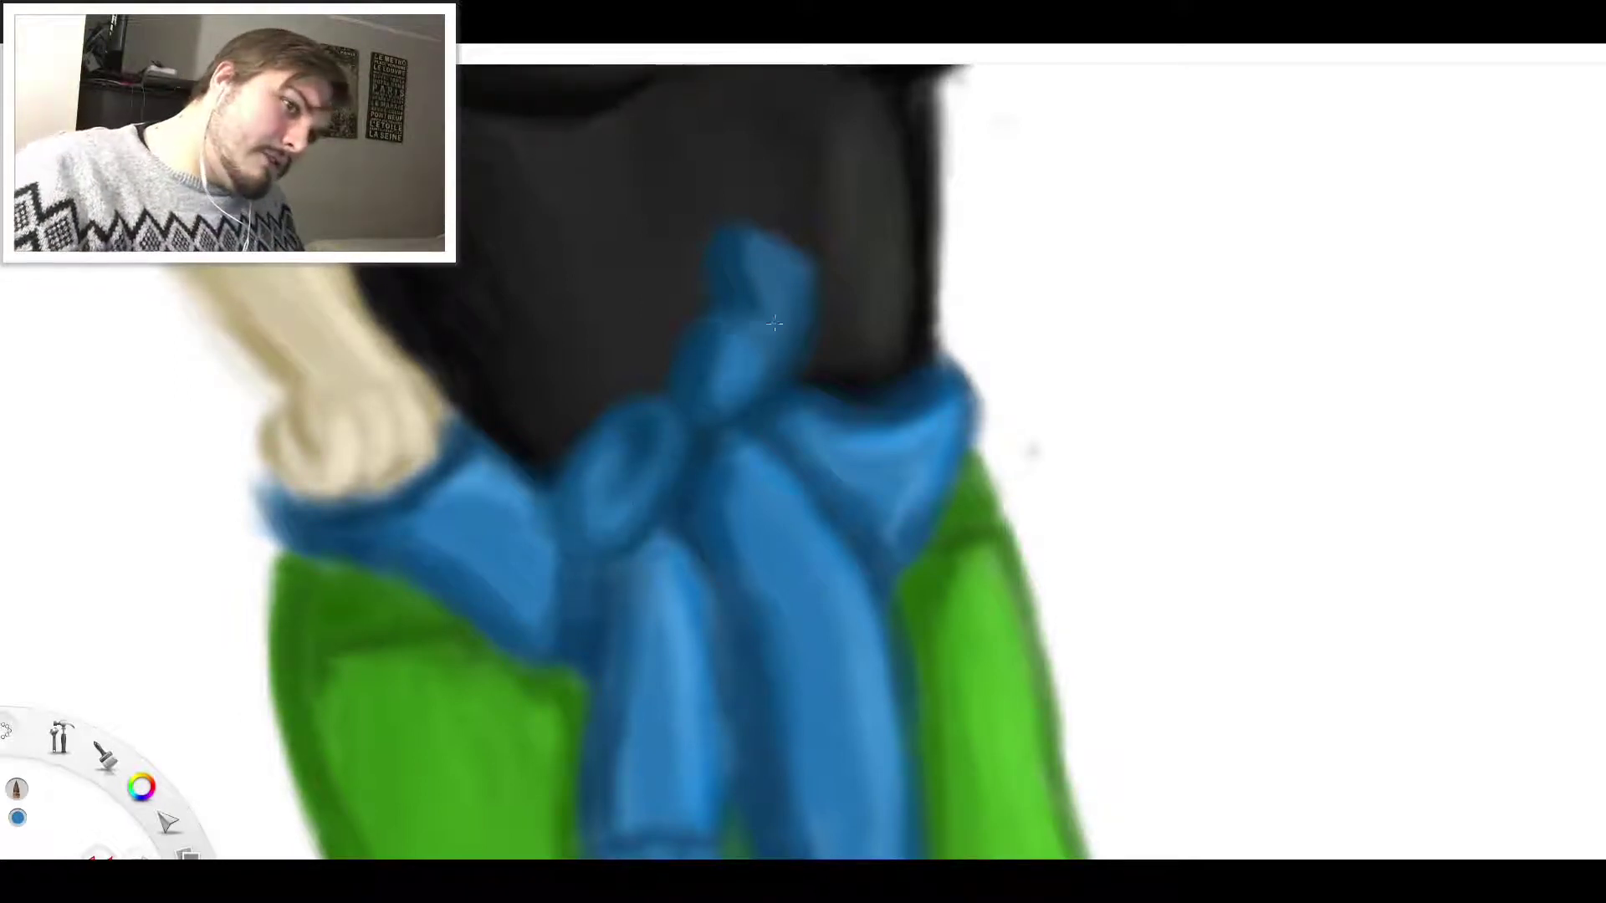
pyautogui.moveTo(758, 272)
pyautogui.mouseDown()
pyautogui.moveTo(750, 312)
pyautogui.moveTo(773, 352)
pyautogui.mouseUp()
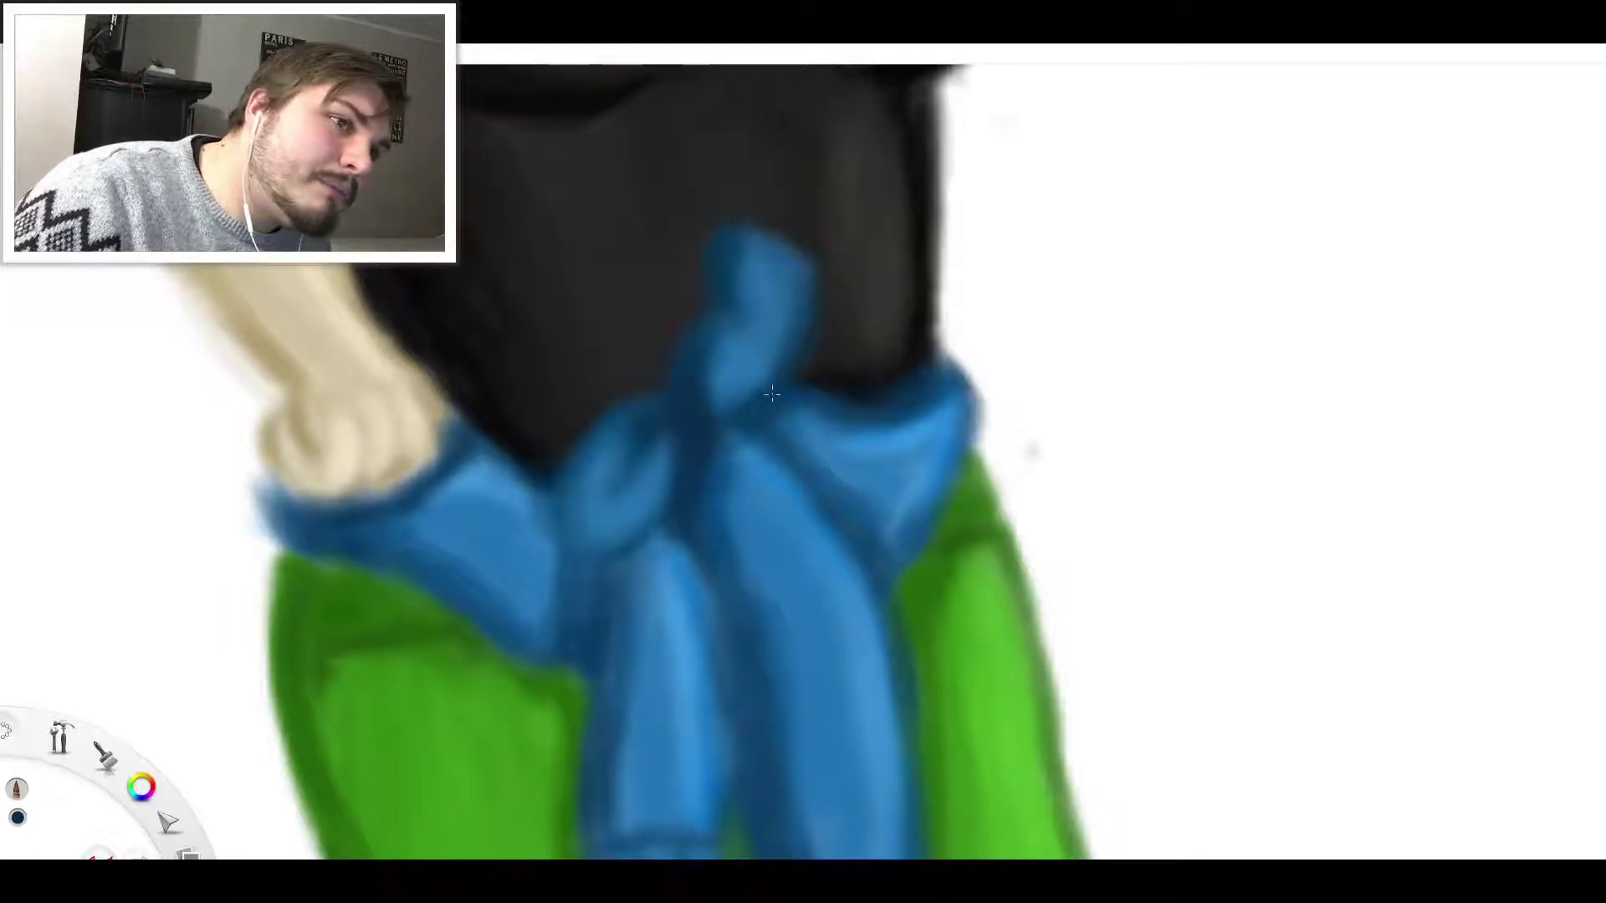
# Paint a dark fold inside the knot's upper loop and rework the knot's centre with sampled blues
pyautogui.moveTo(755, 260); pyautogui.dragTo(764, 322)
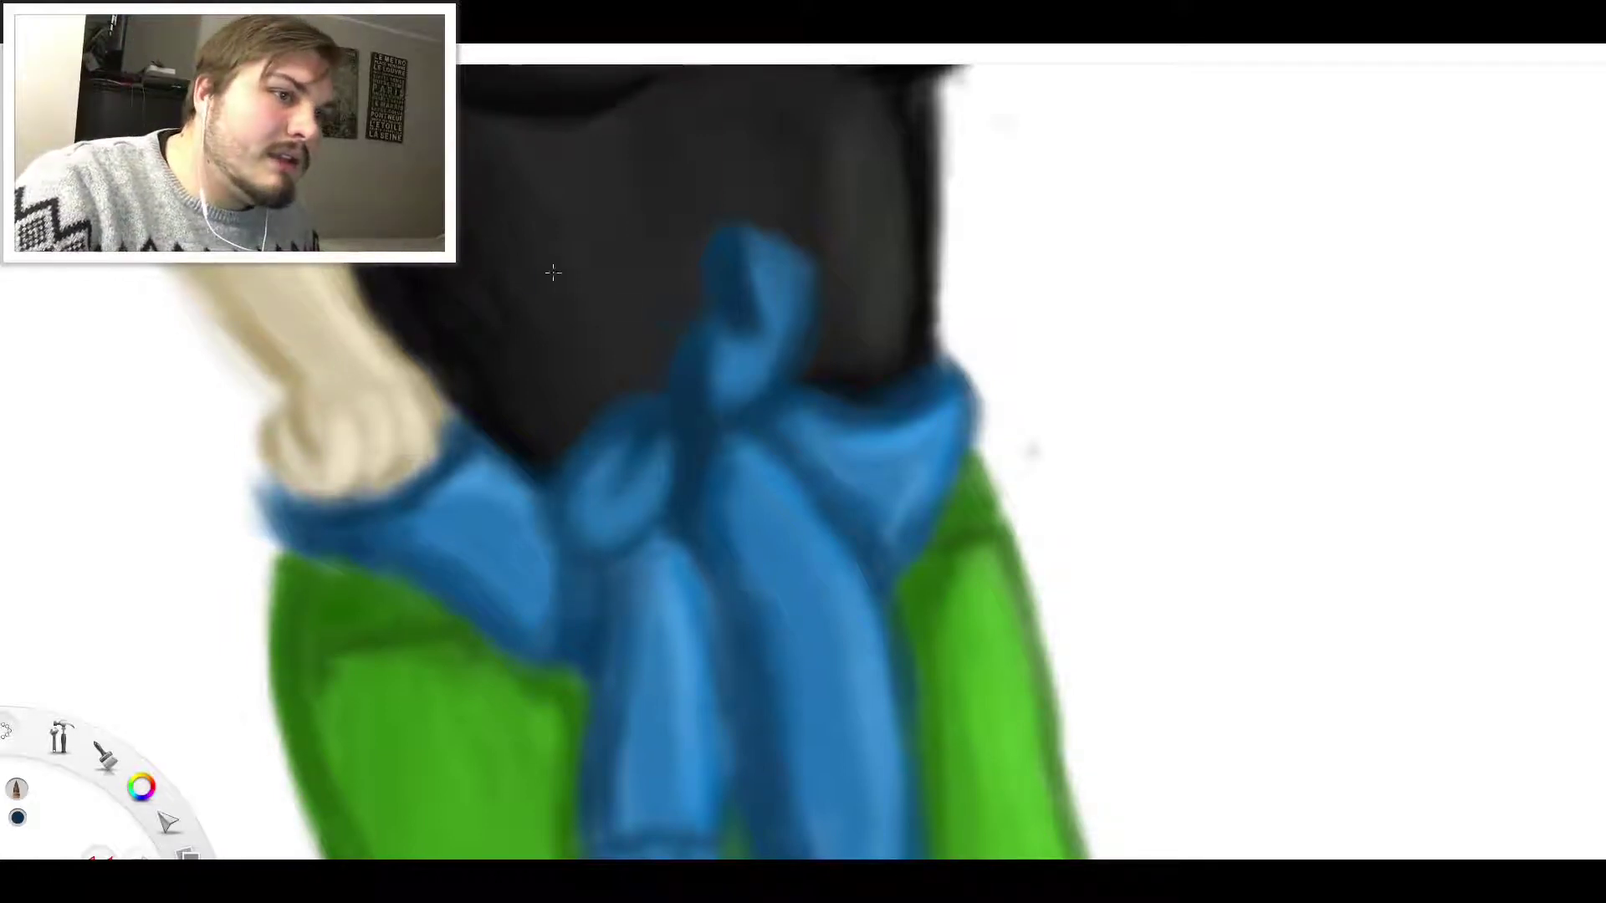
pyautogui.keyDown('alt'); pyautogui.click(577, 494); pyautogui.keyUp('alt')
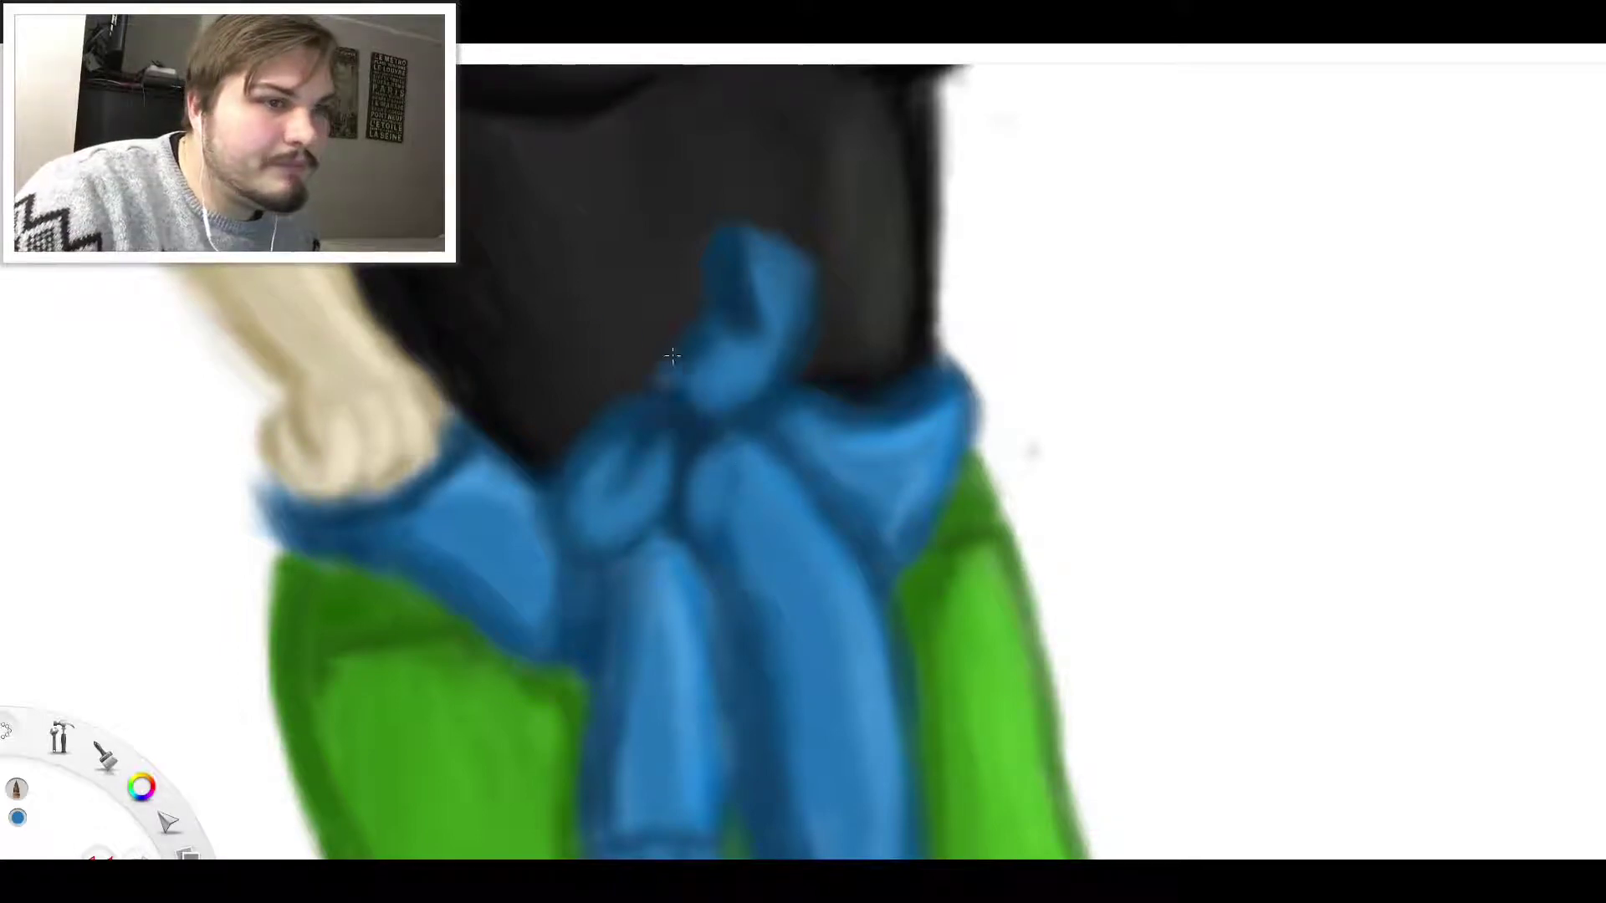
pyautogui.press('alt')
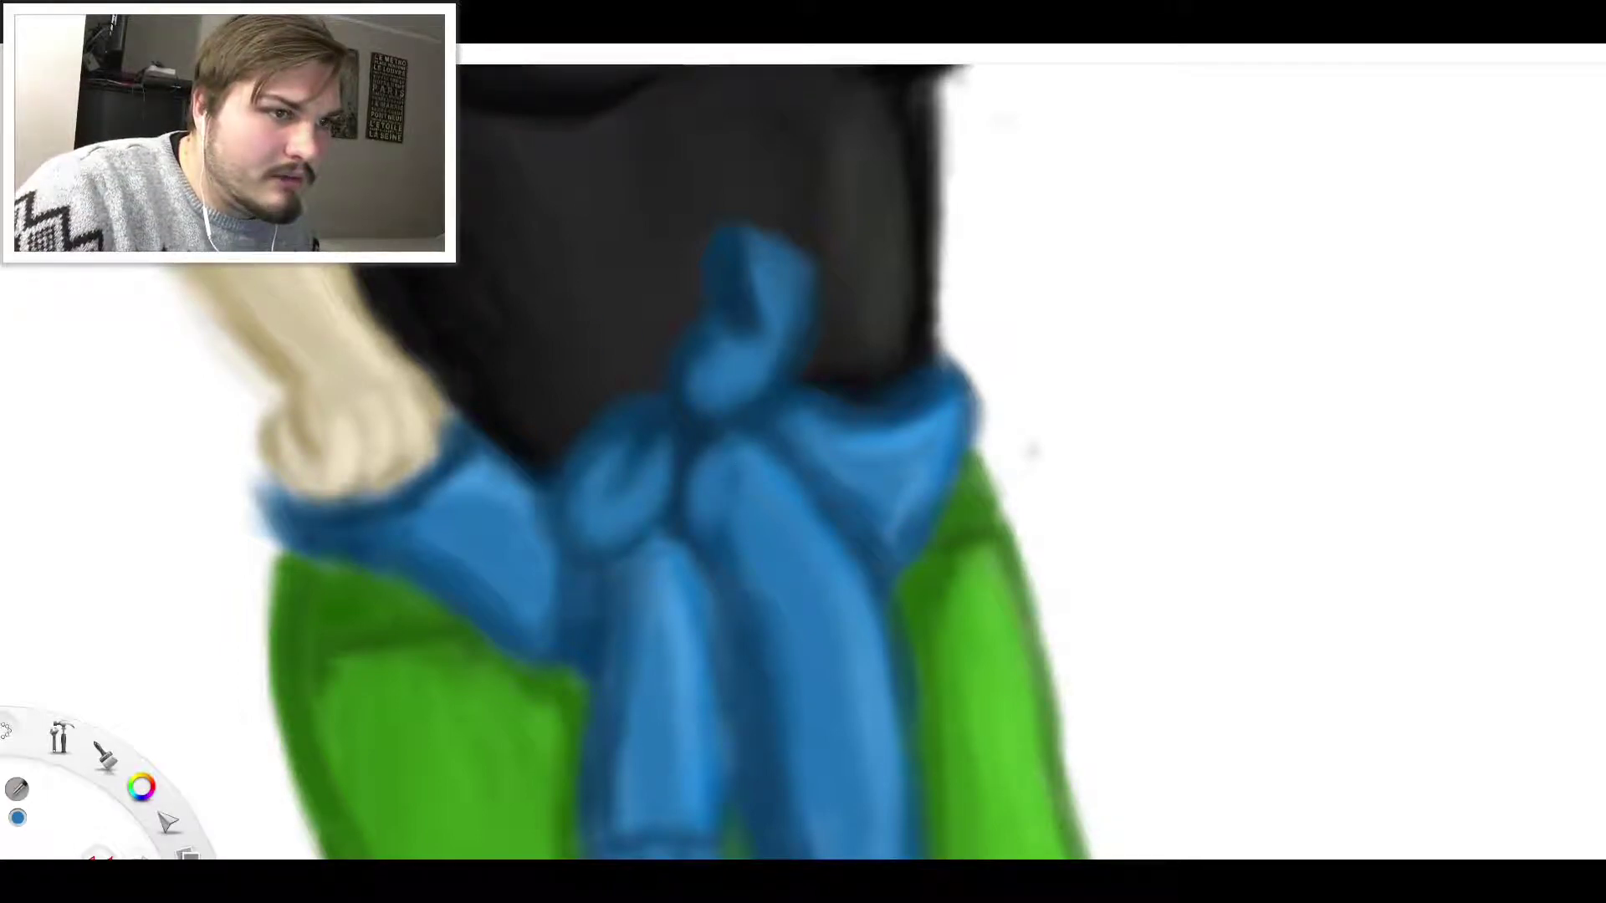
pyautogui.keyDown('alt'); pyautogui.click(698, 490); pyautogui.keyUp('alt')
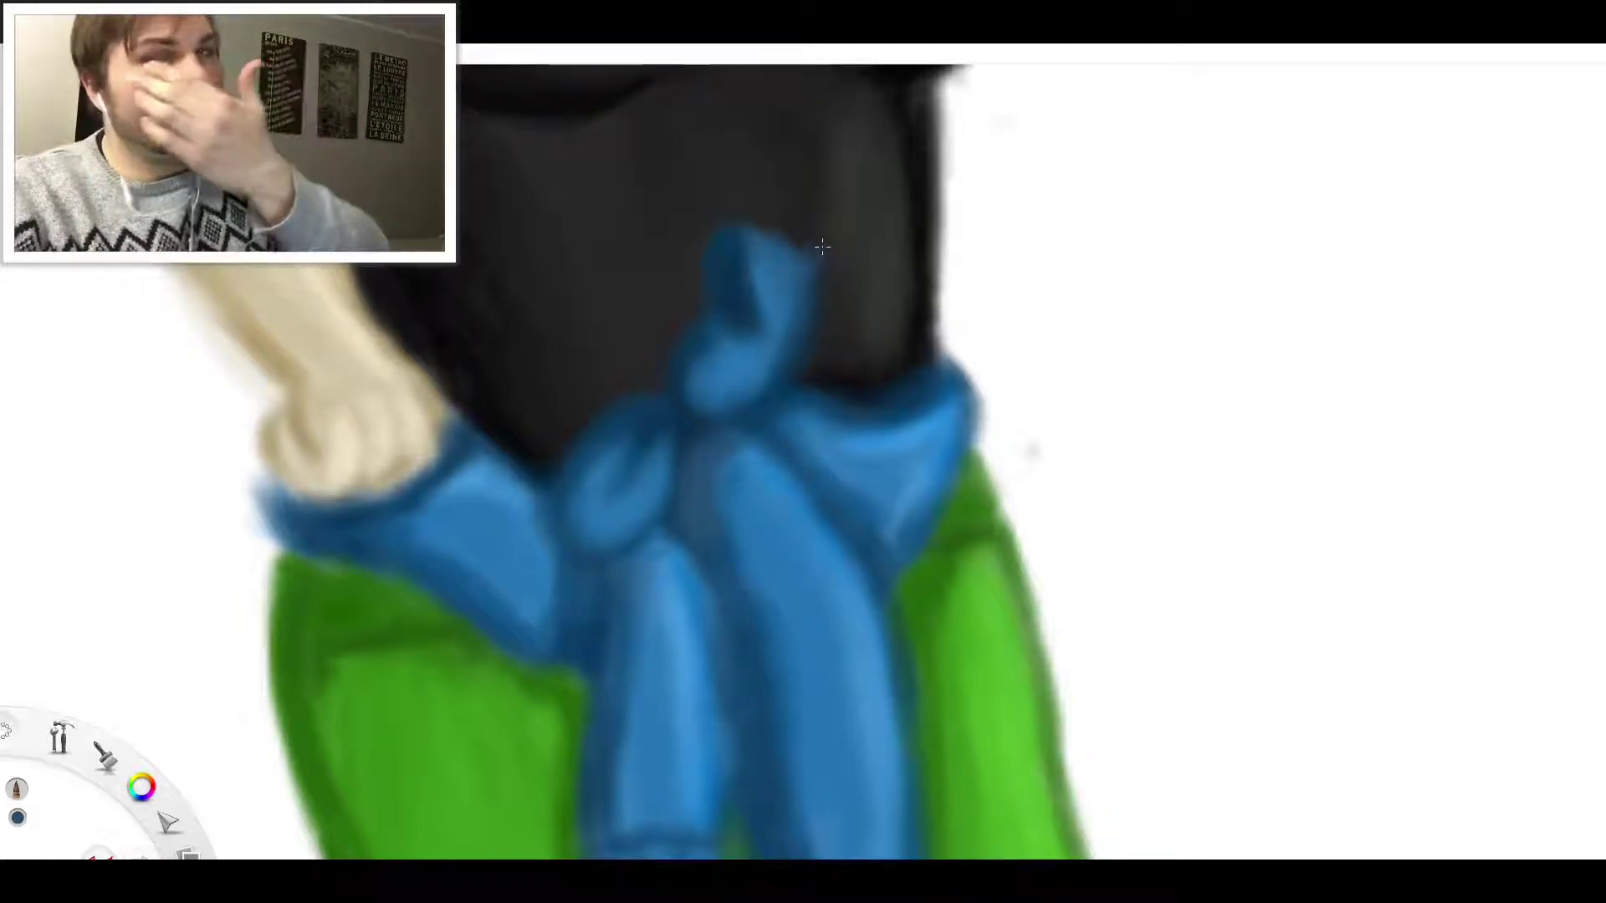
# Undo the latest blue strokes around the upper loop of the jacket knot
pyautogui.scroll(-8, 824, 243)
pyautogui.scroll(4, 861, 196)
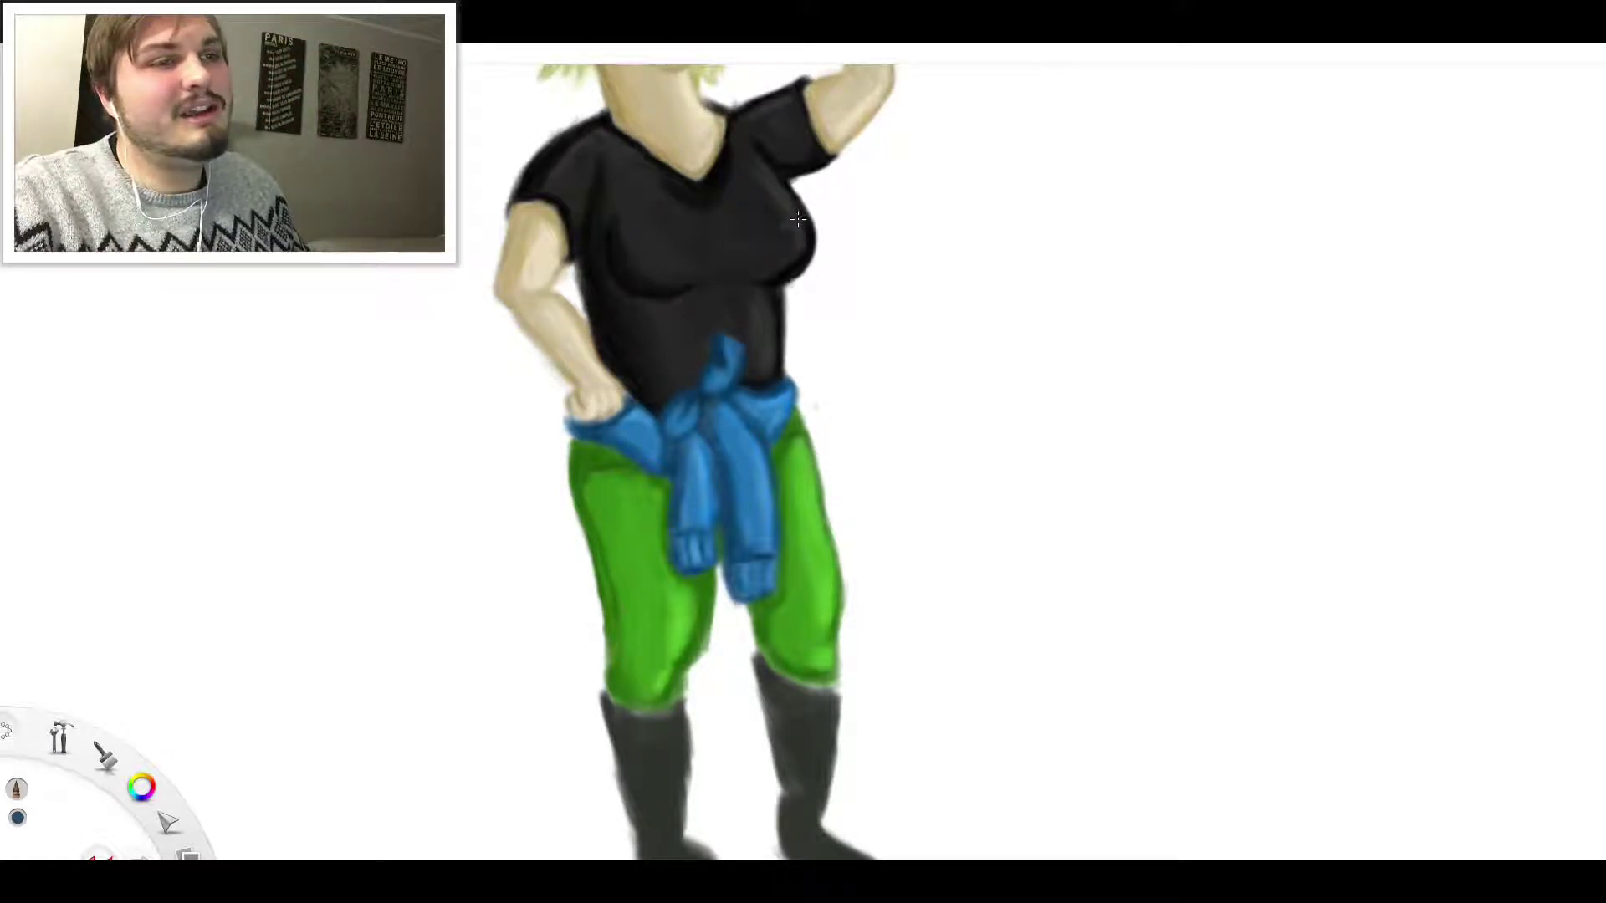
pyautogui.scroll(-8, 717, 298)
pyautogui.scroll(9, 715, 327)
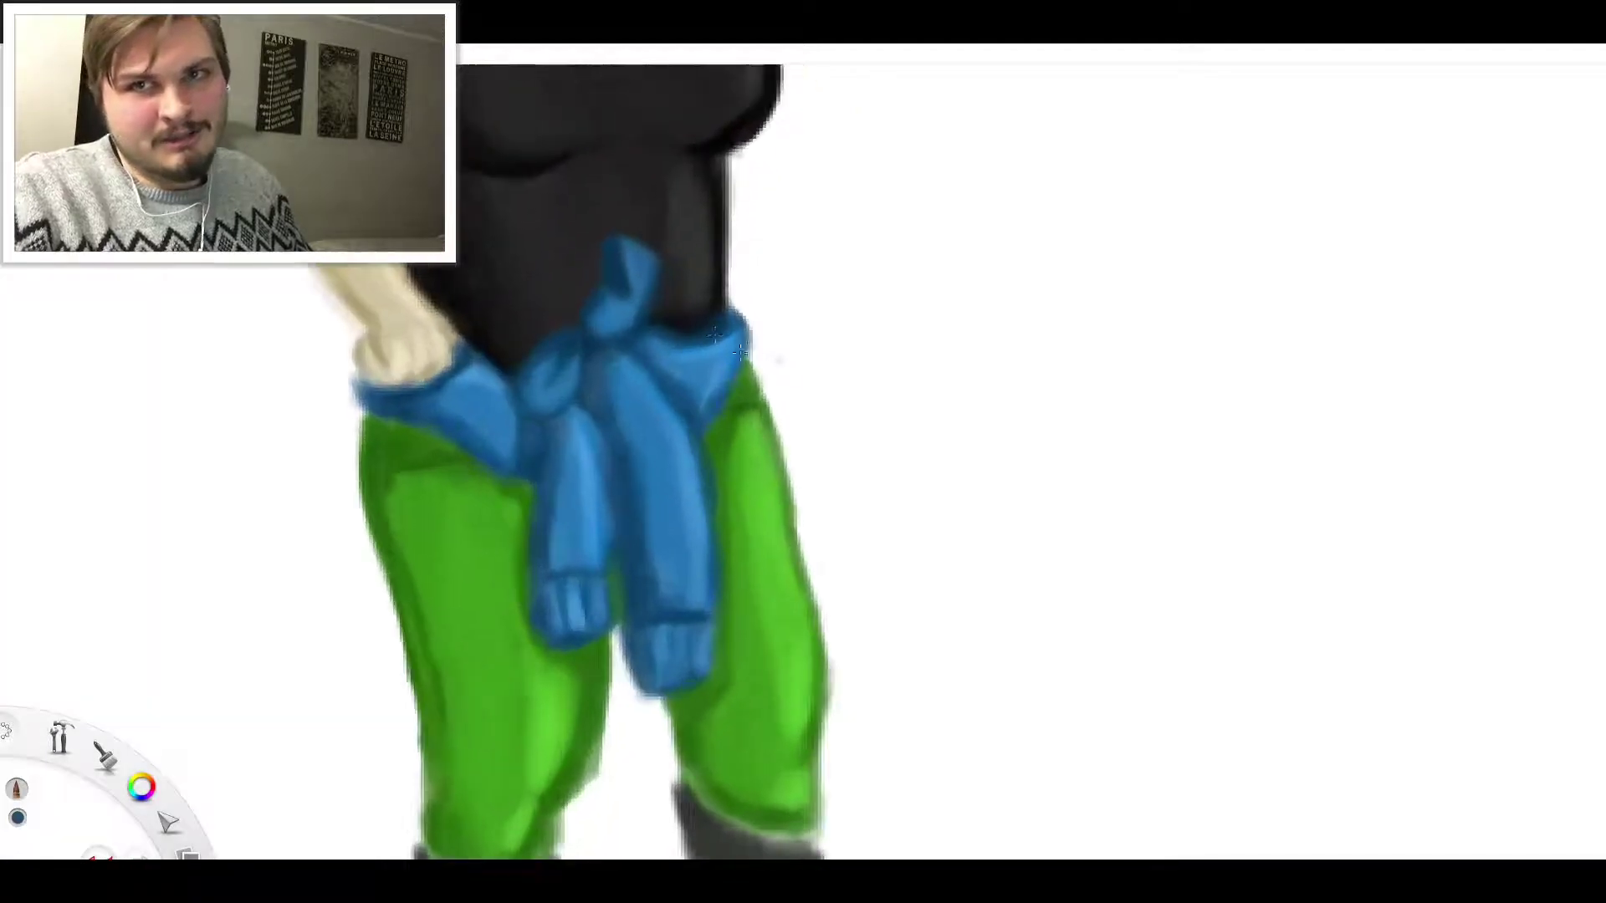
pyautogui.scroll(-5, 650, 236)
pyautogui.scroll(6, 650, 233)
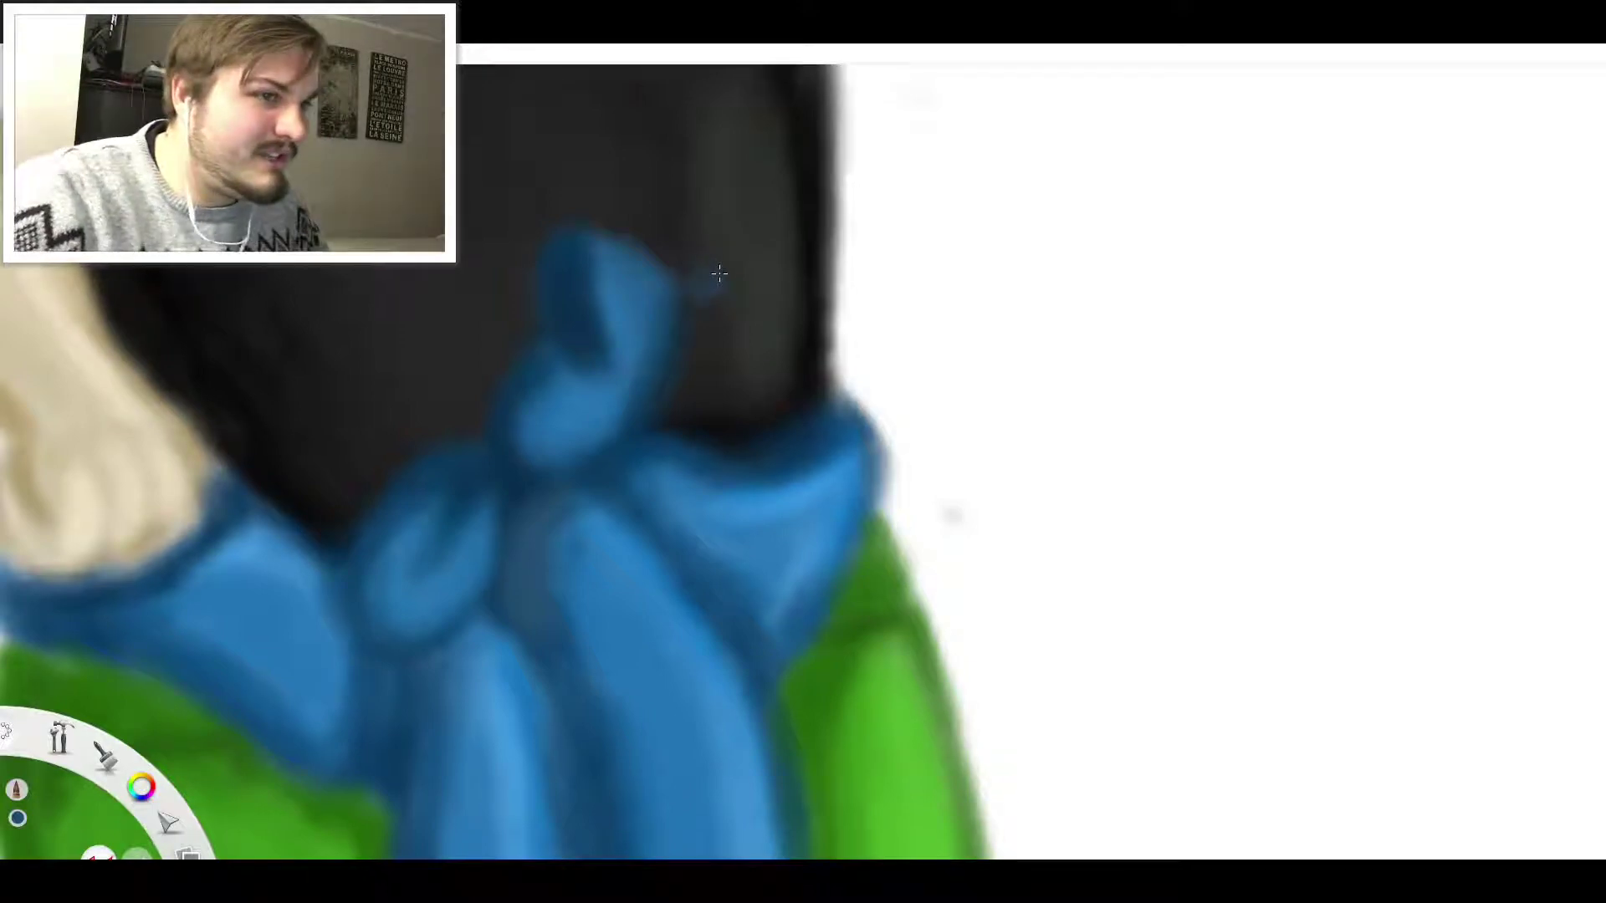
pyautogui.hotkey('ctrl', 'z')
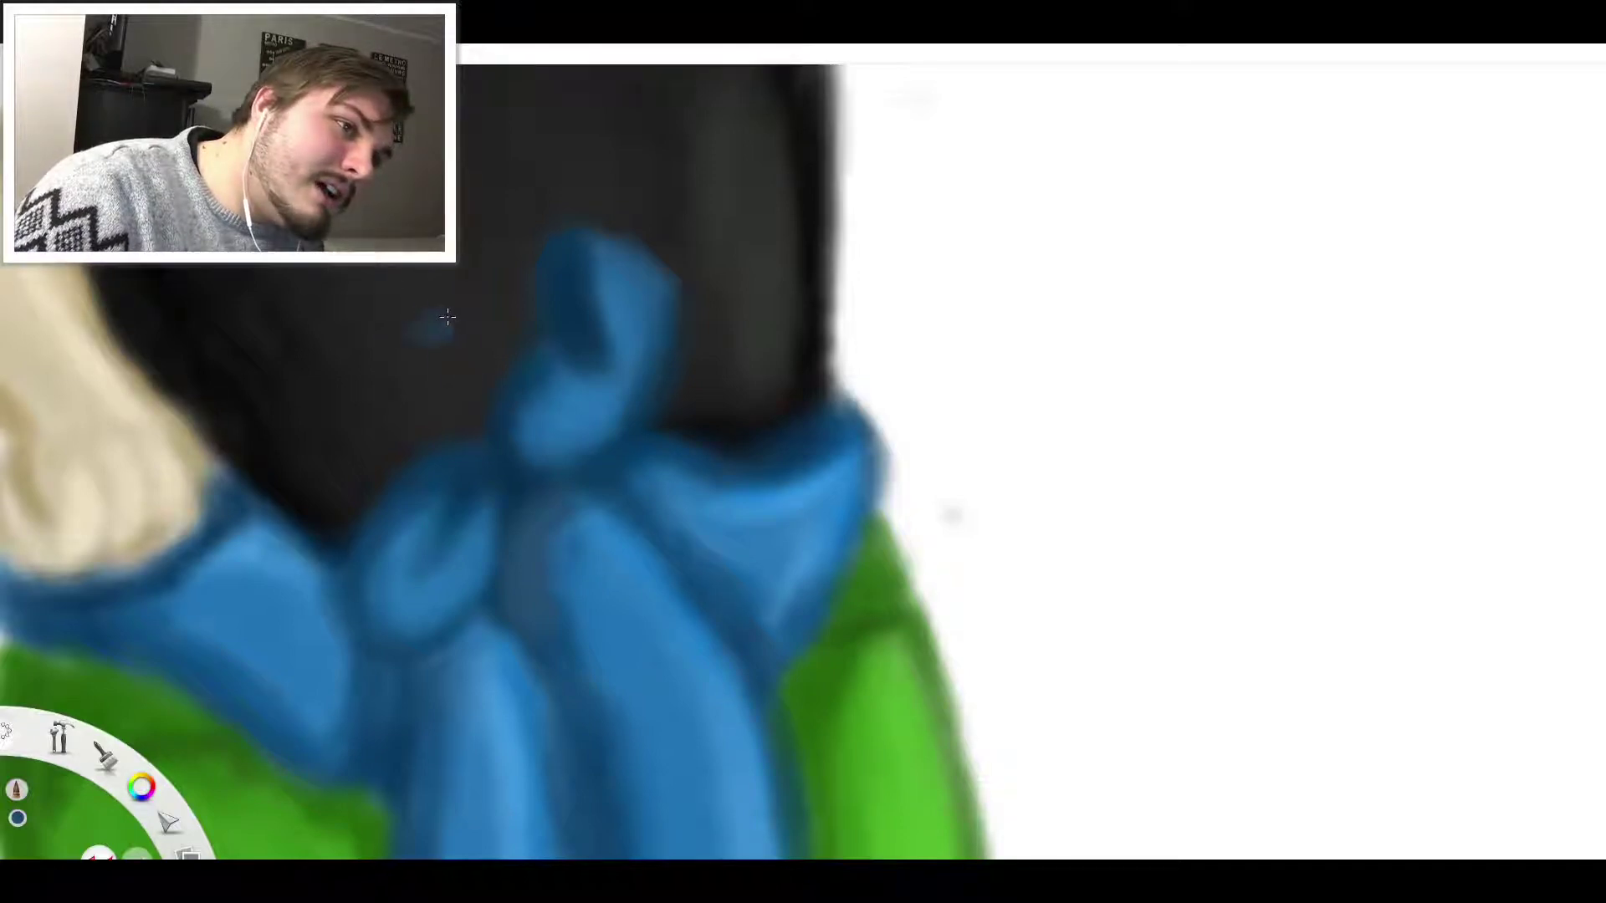
pyautogui.hotkey('ctrl', 'z')
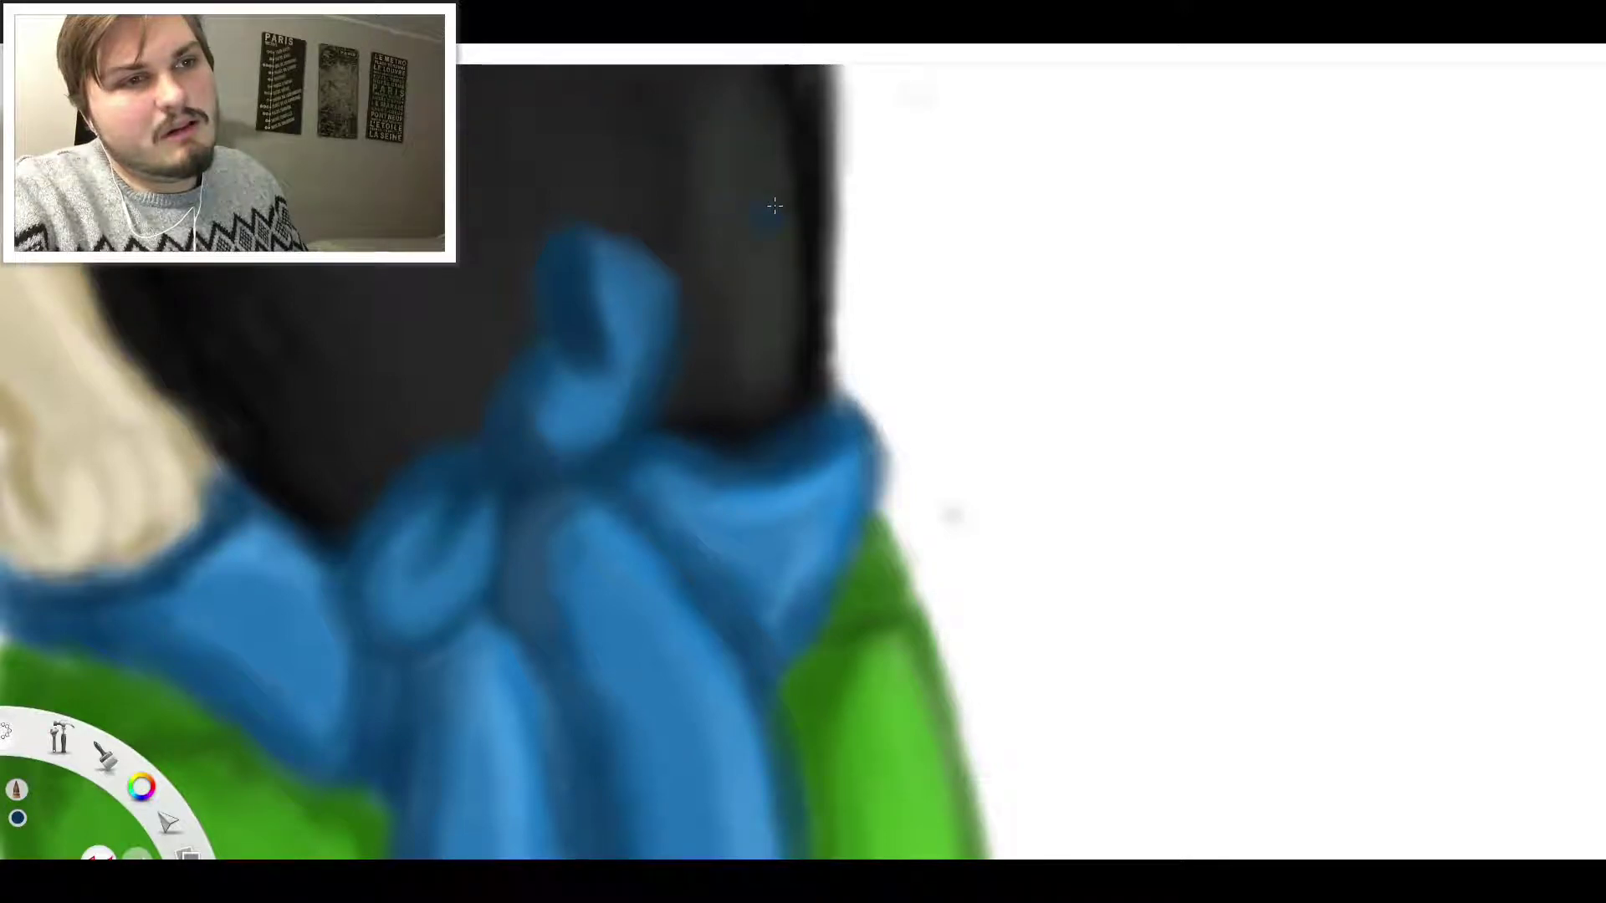
# Paint over the knot's upper loop with the shirt's near-black colour, leaving only the lower part of the knot
pyautogui.scroll(-5, 750, 190)
pyautogui.scroll(3, 805, 130)
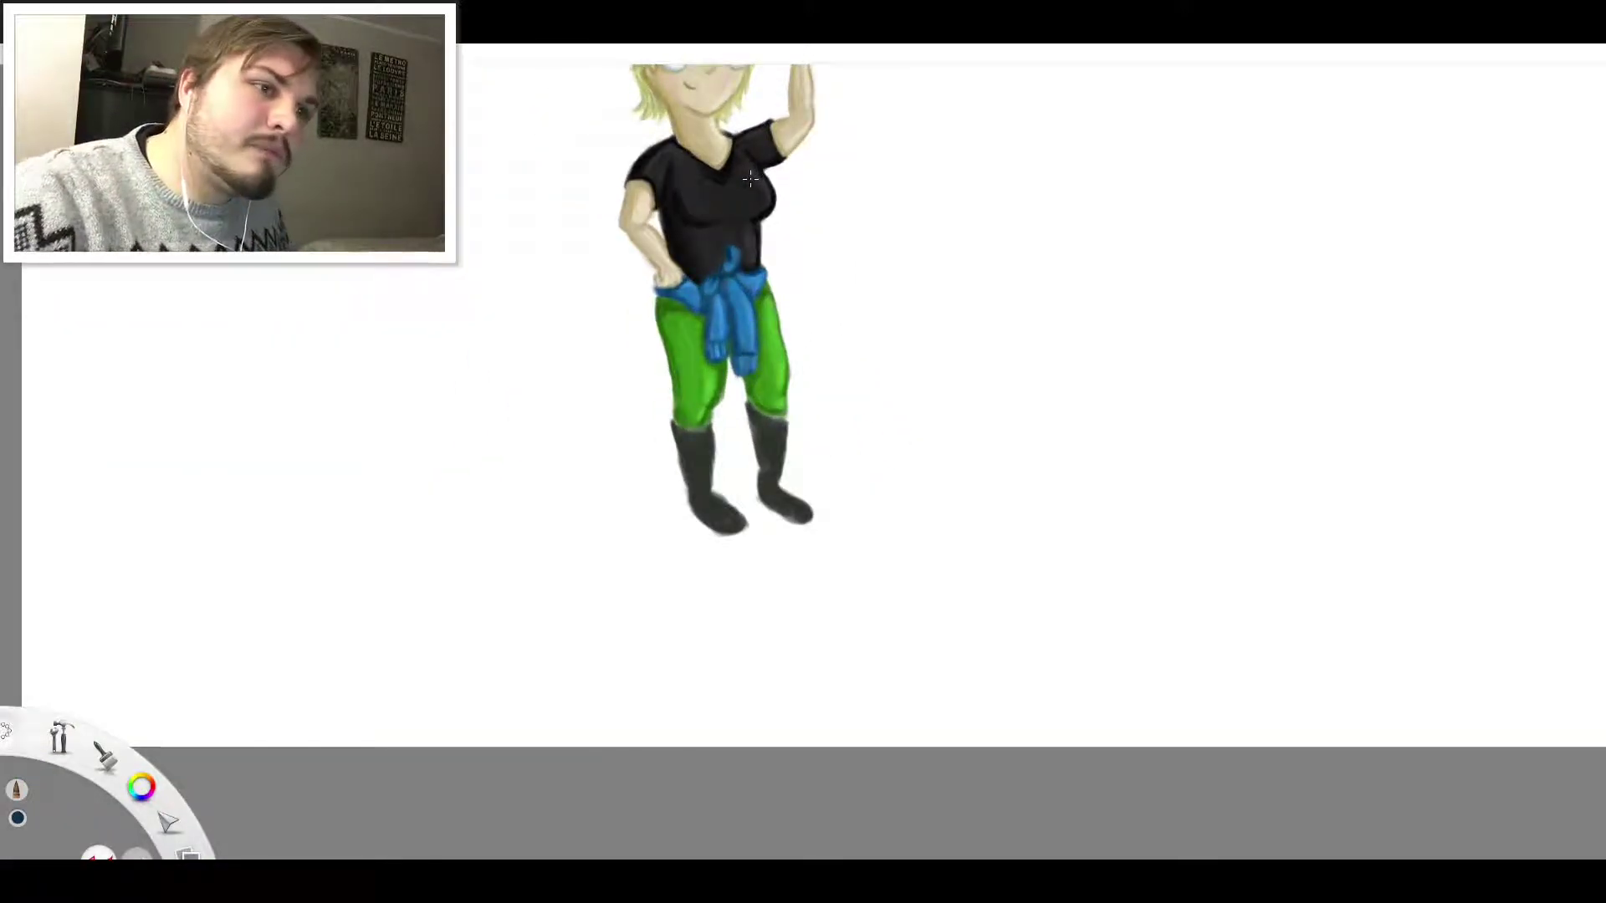
pyautogui.scroll(4, 752, 176)
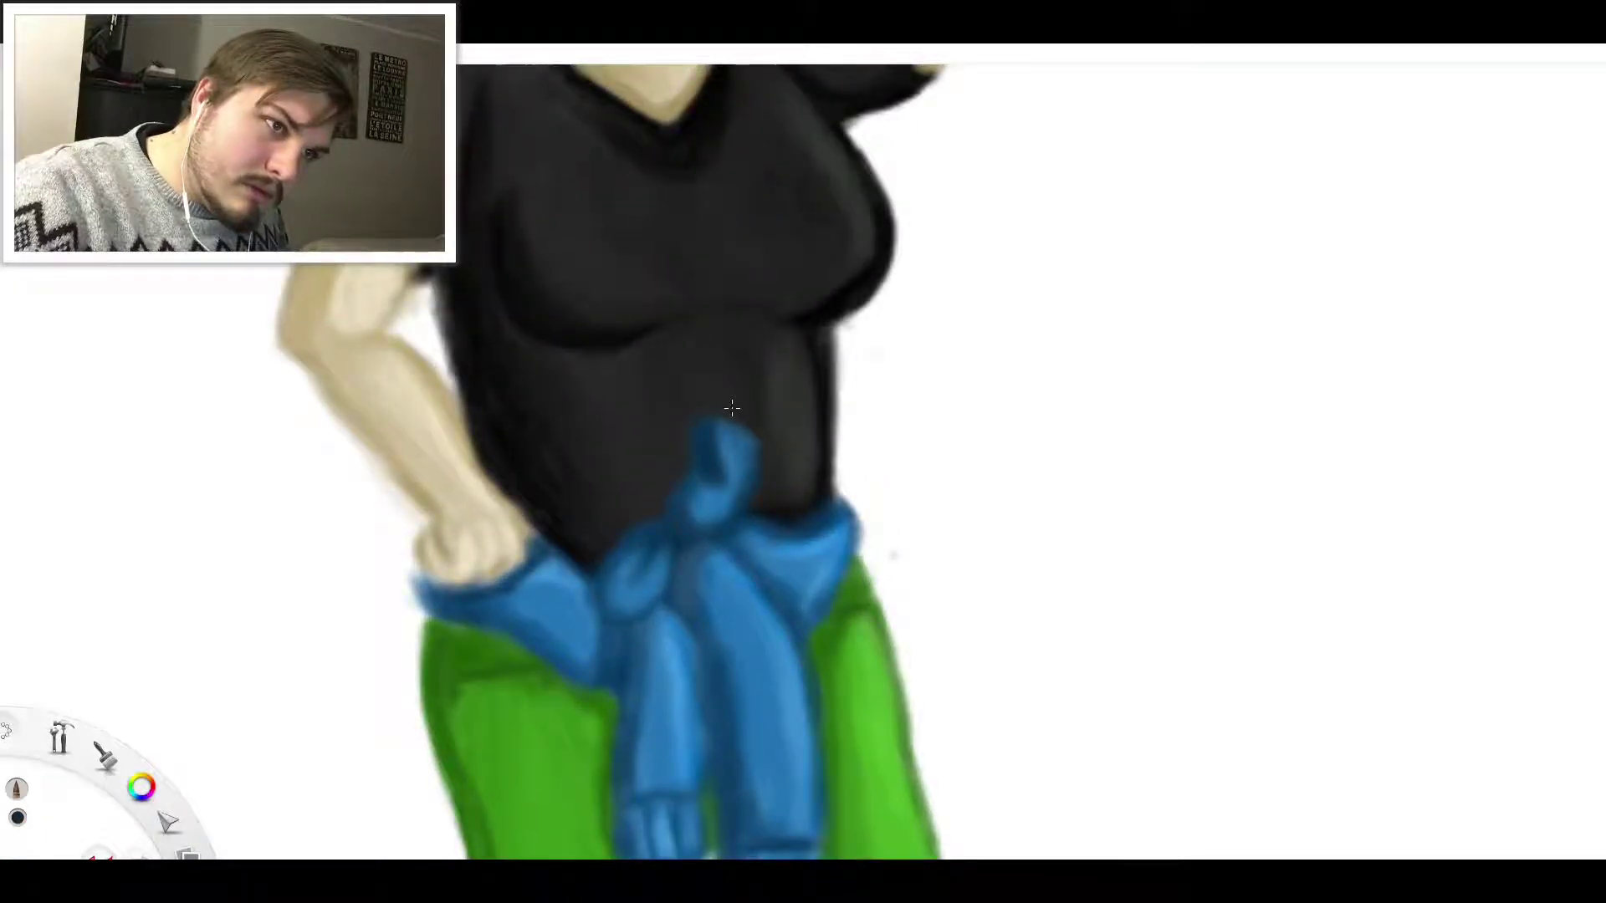
pyautogui.moveTo(707, 404); pyautogui.dragTo(729, 418)
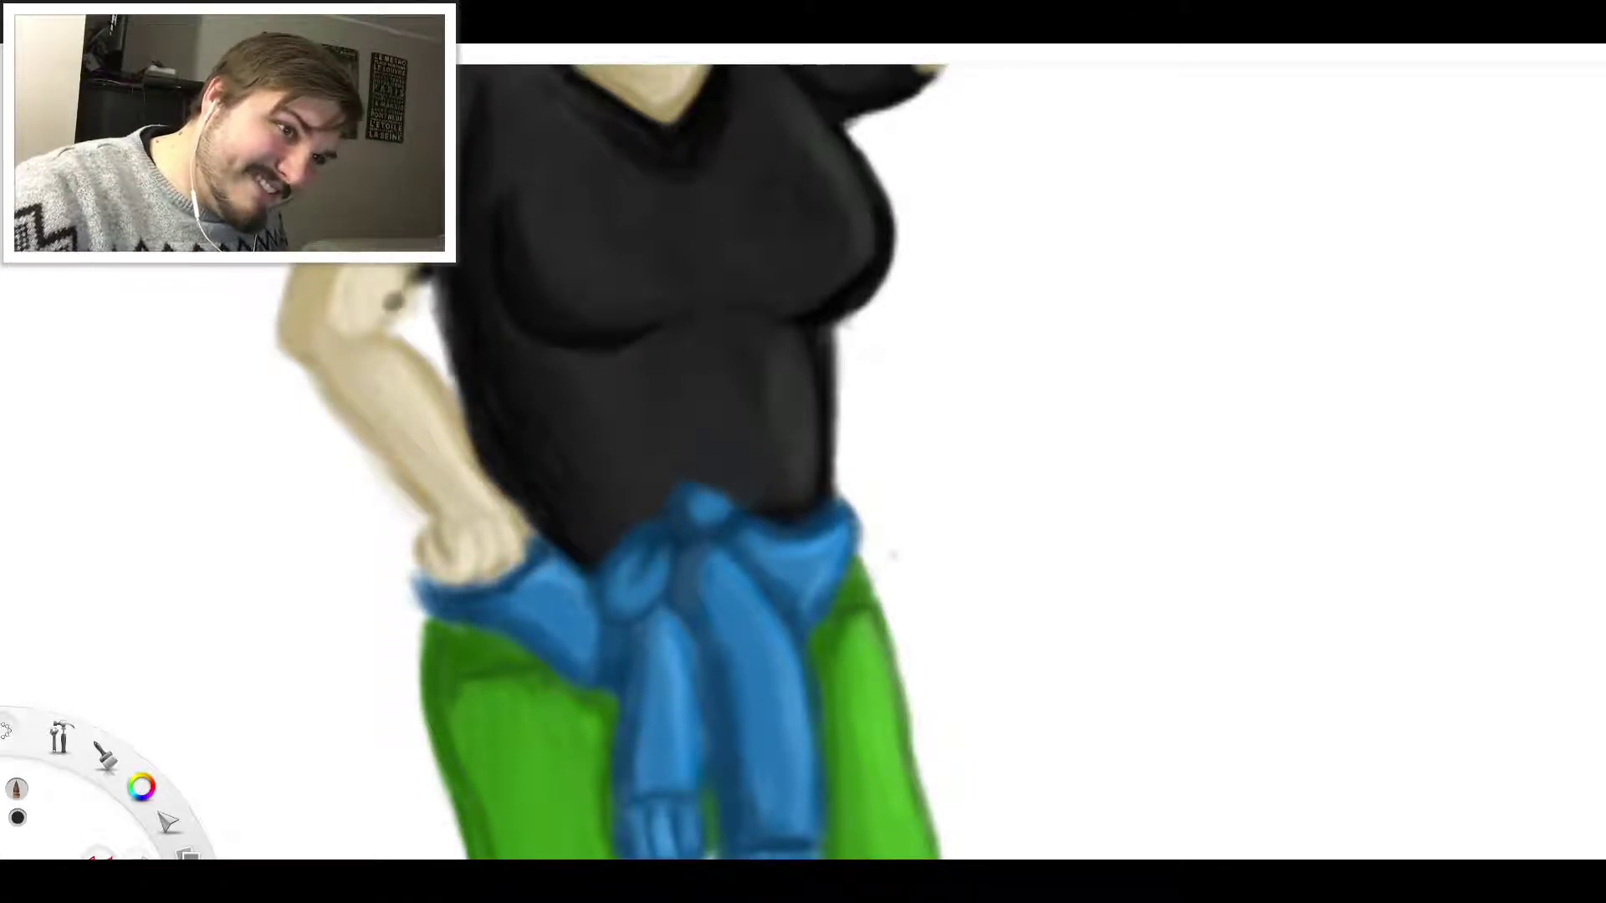
# Sample the jacket's blue and repaint the shortened knot as a small shaded loop folding down over the waistband
pyautogui.press('i')
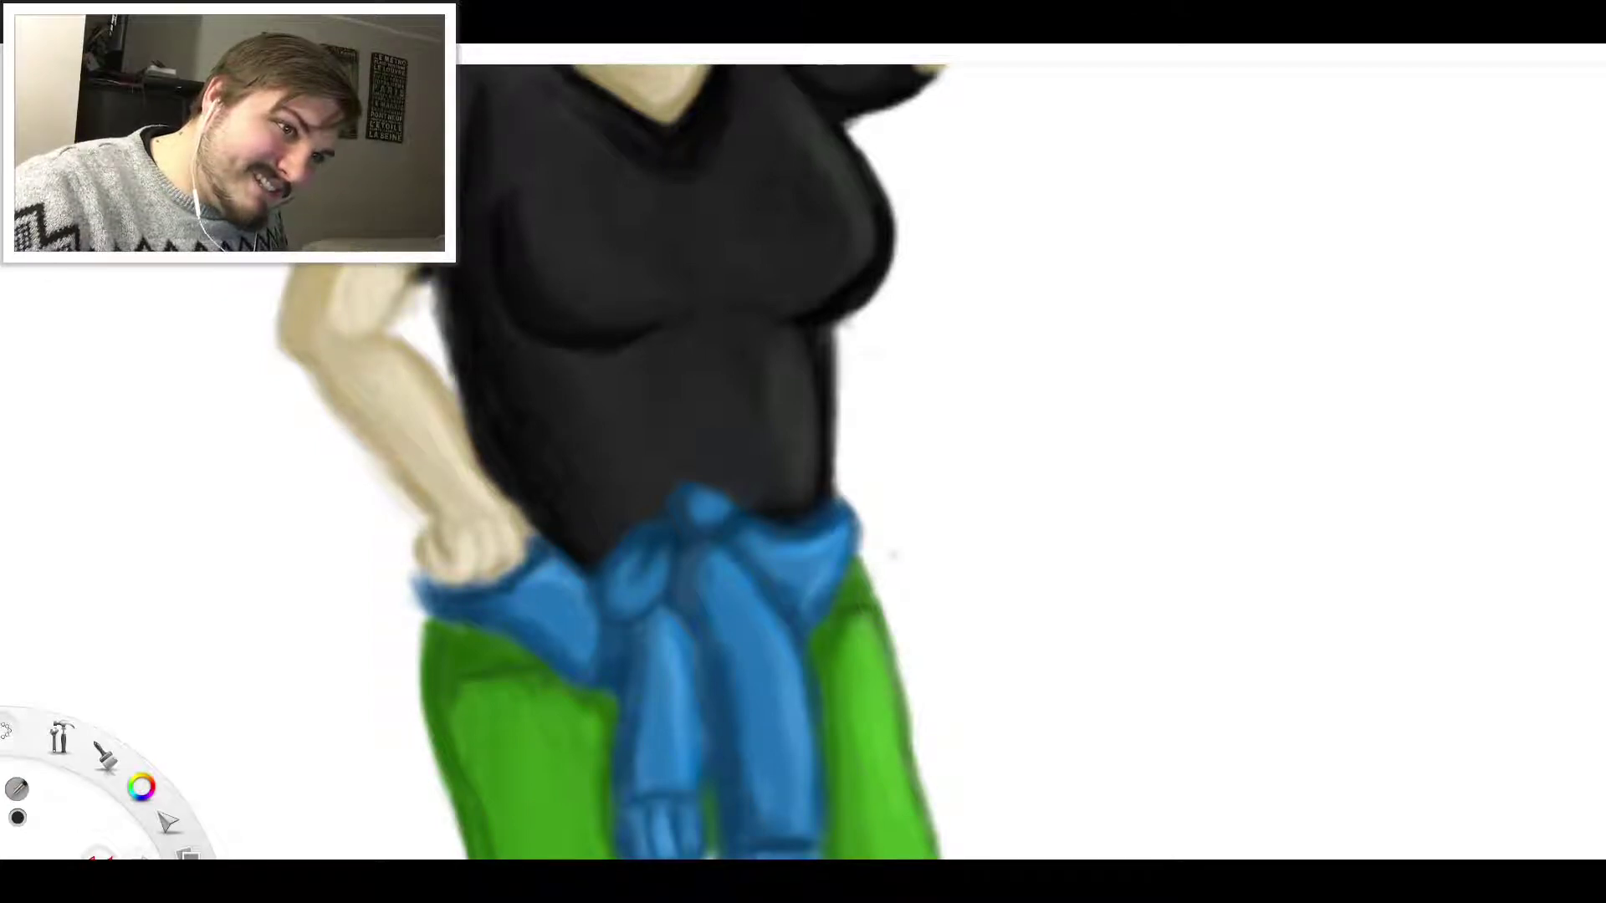
pyautogui.click(511, 579)
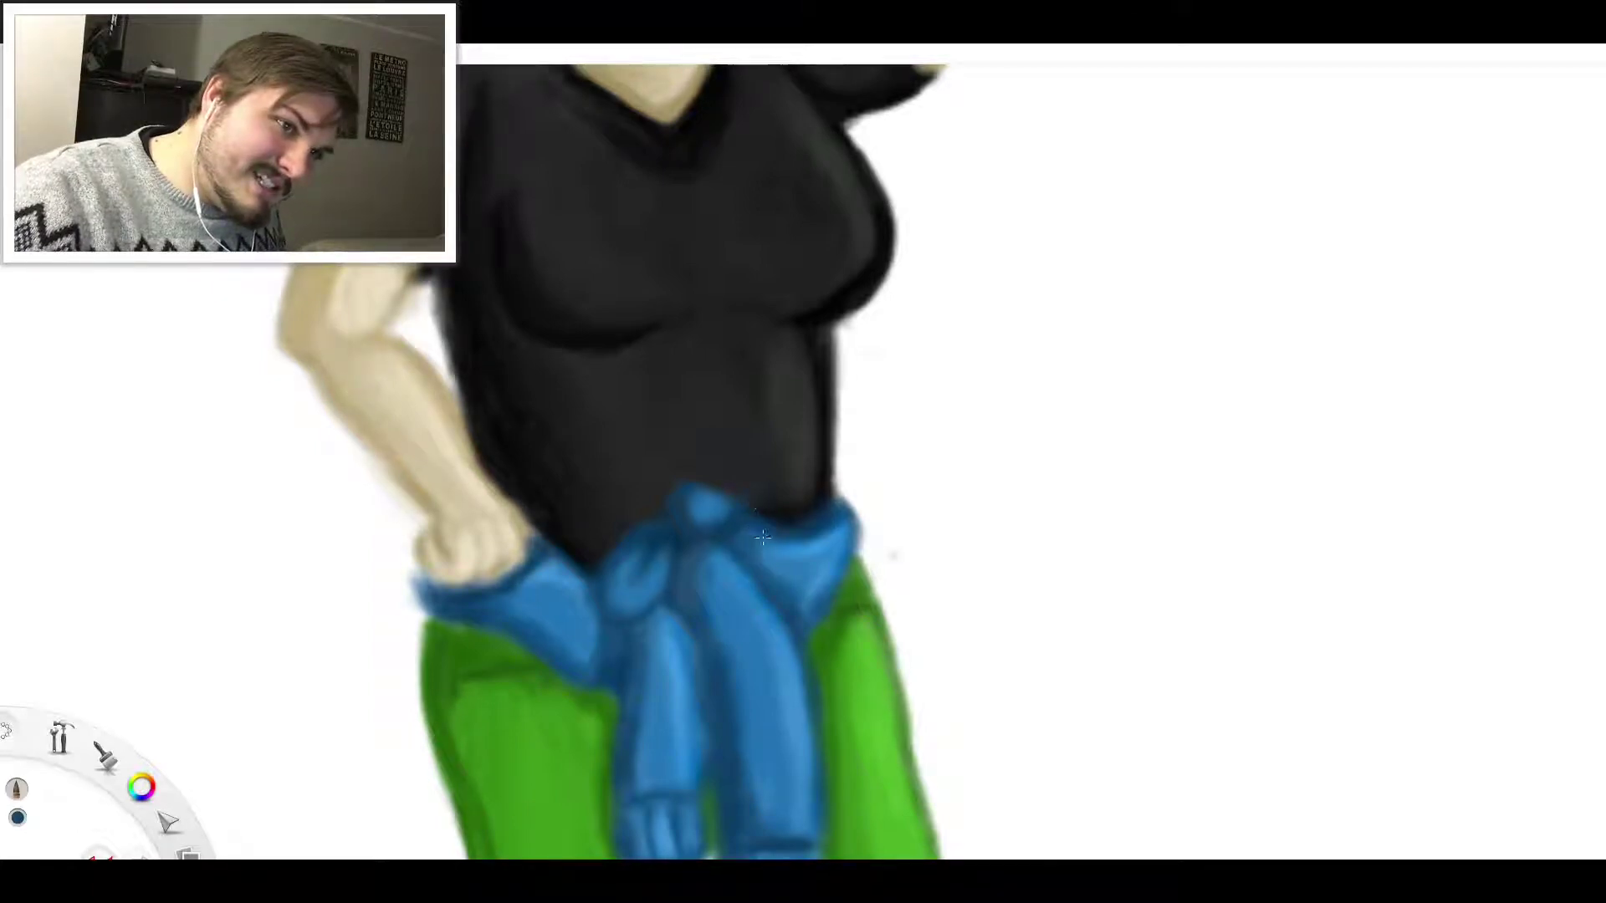
pyautogui.moveTo(705, 495); pyautogui.dragTo(726, 507)
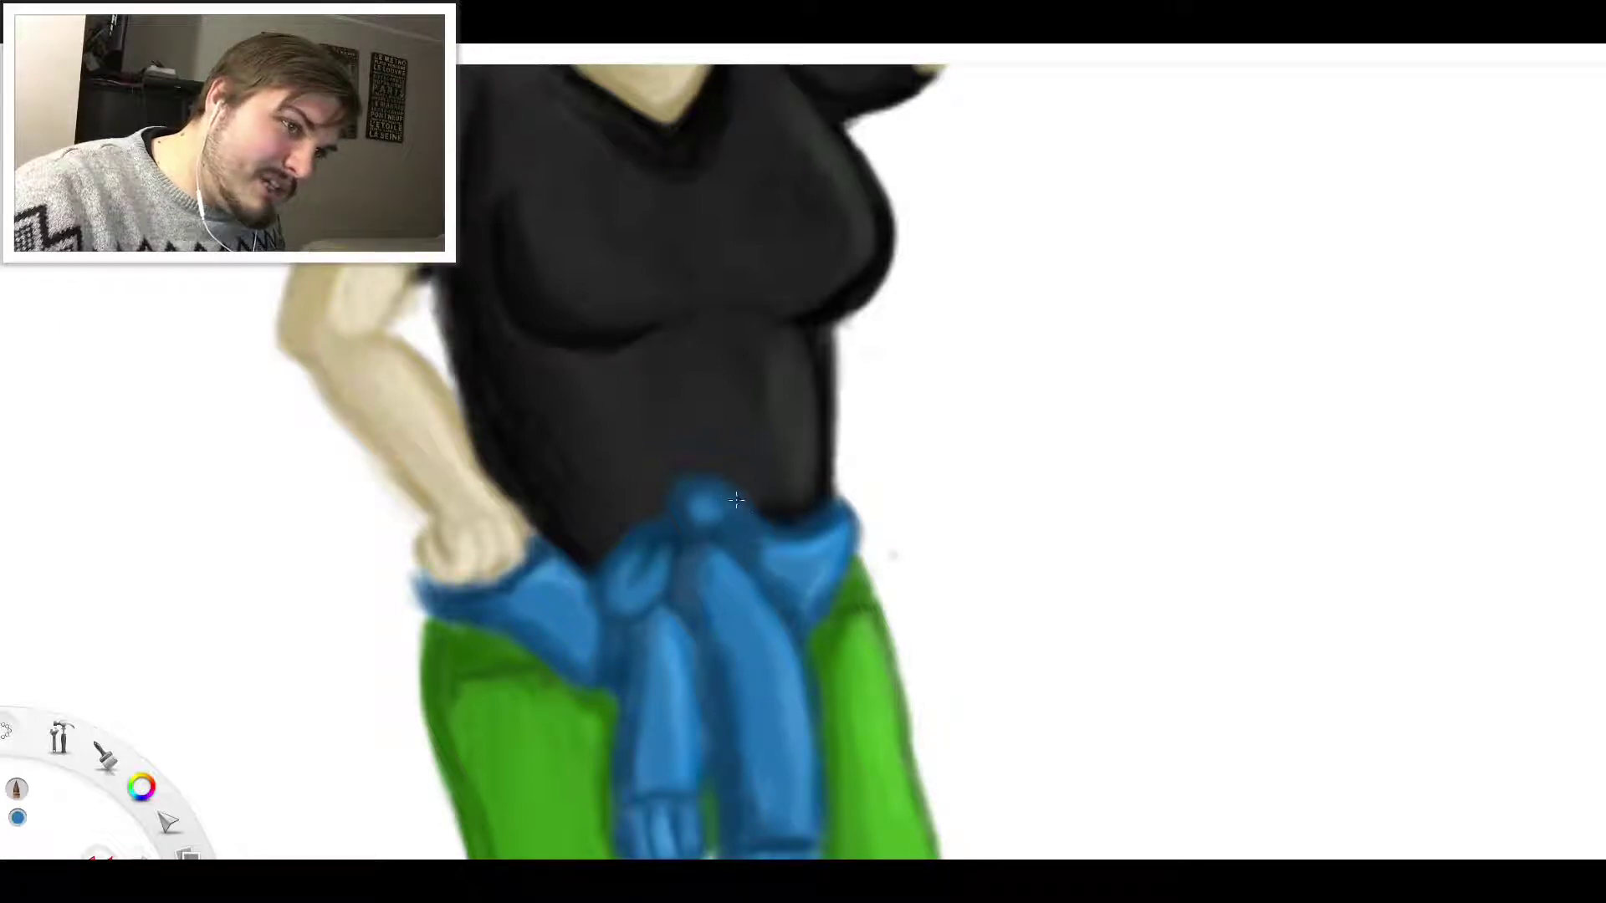
pyautogui.moveTo(736, 500); pyautogui.dragTo(749, 553)
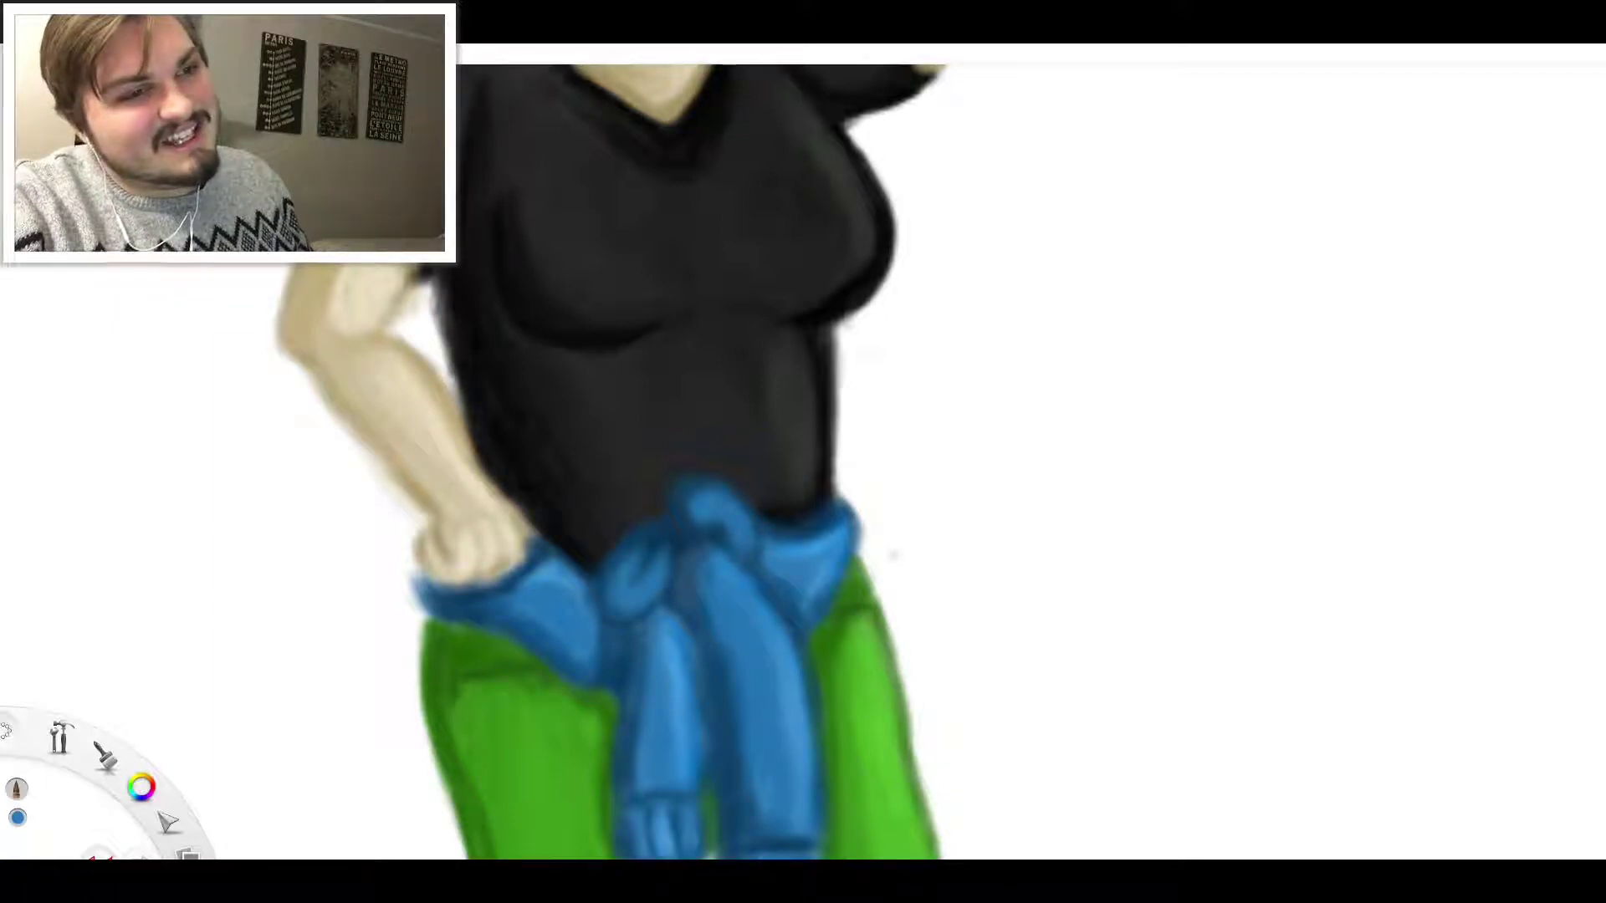
# Sample the trousers' mid green and smooth the shading on the inner knee below the longer jacket sleeve
pyautogui.scroll(-8, 586, 494)
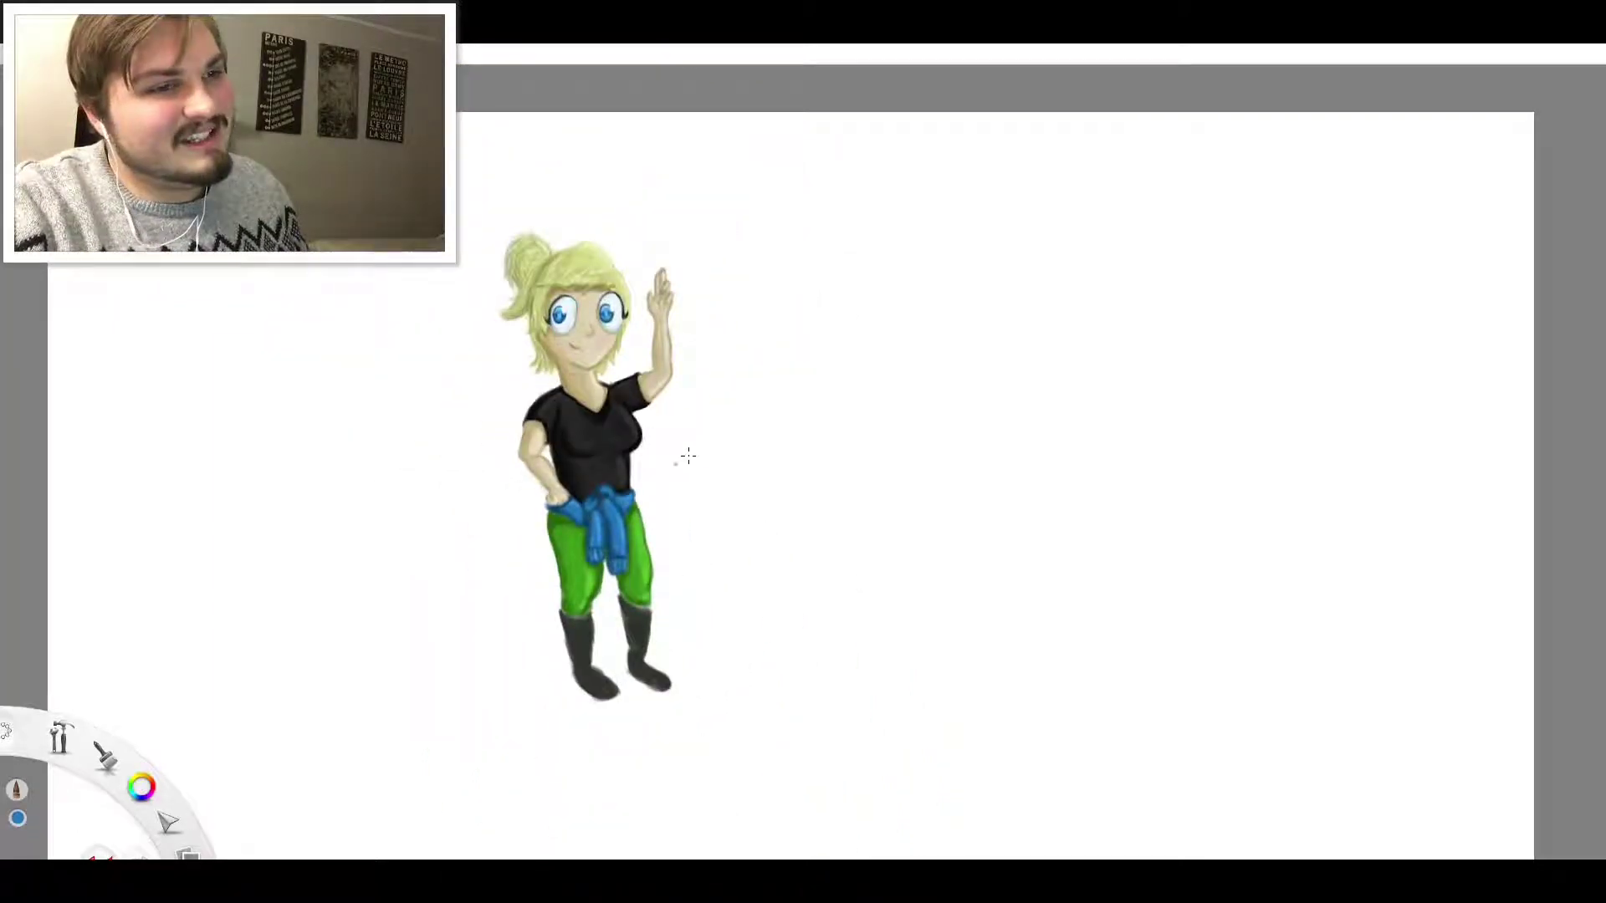
pyautogui.scroll(3, 674, 447)
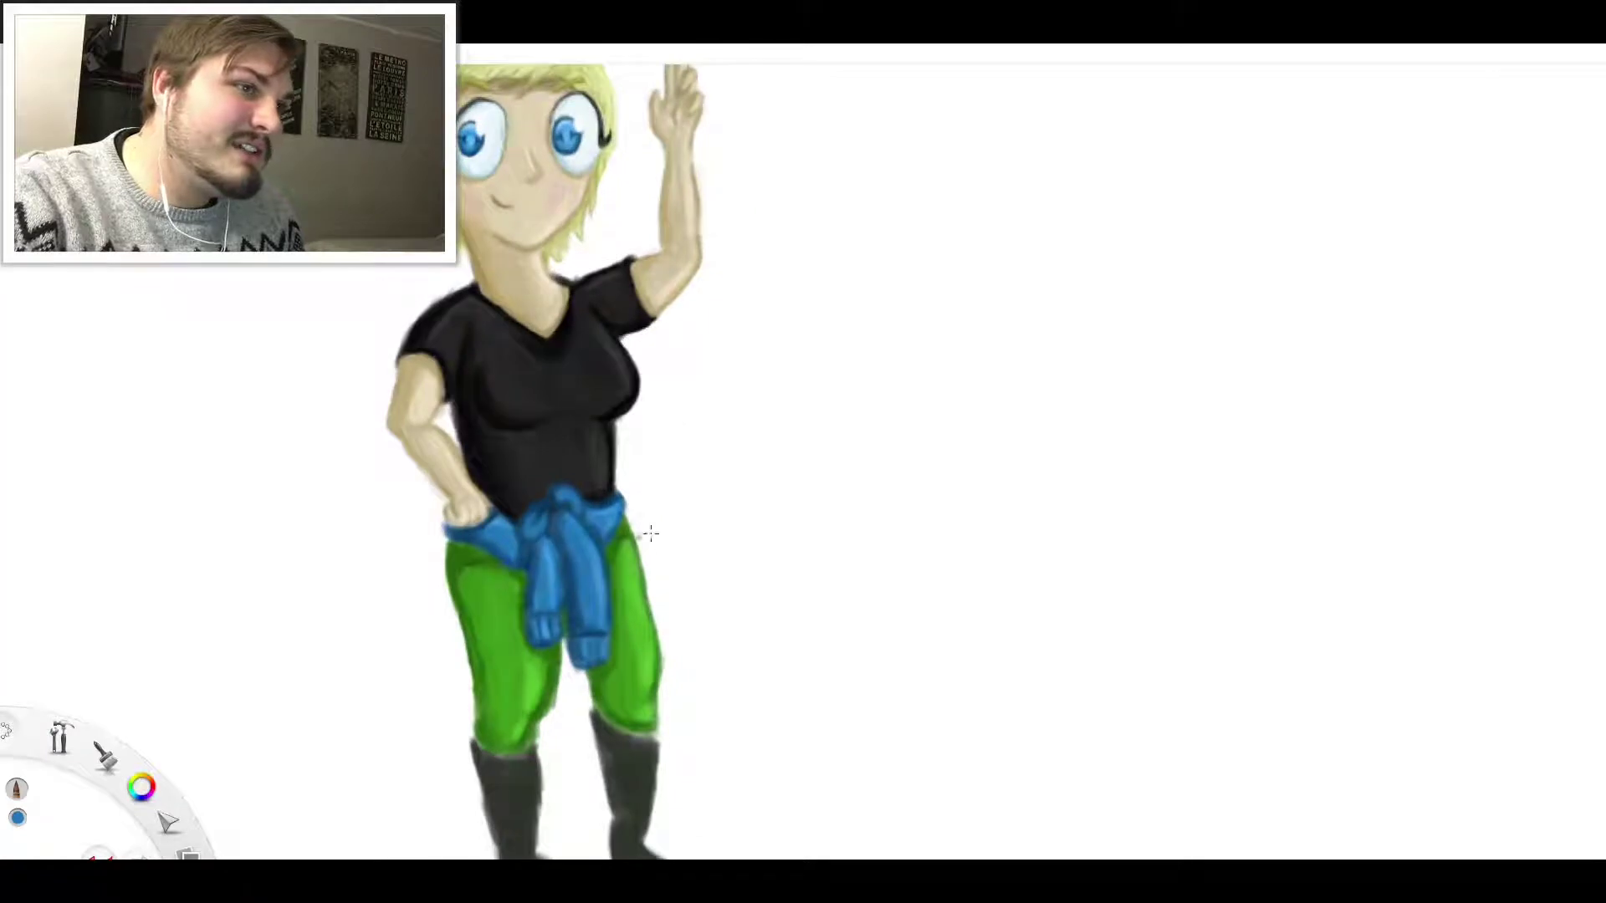
pyautogui.scroll(-2, 651, 533)
pyautogui.scroll(5, 516, 429)
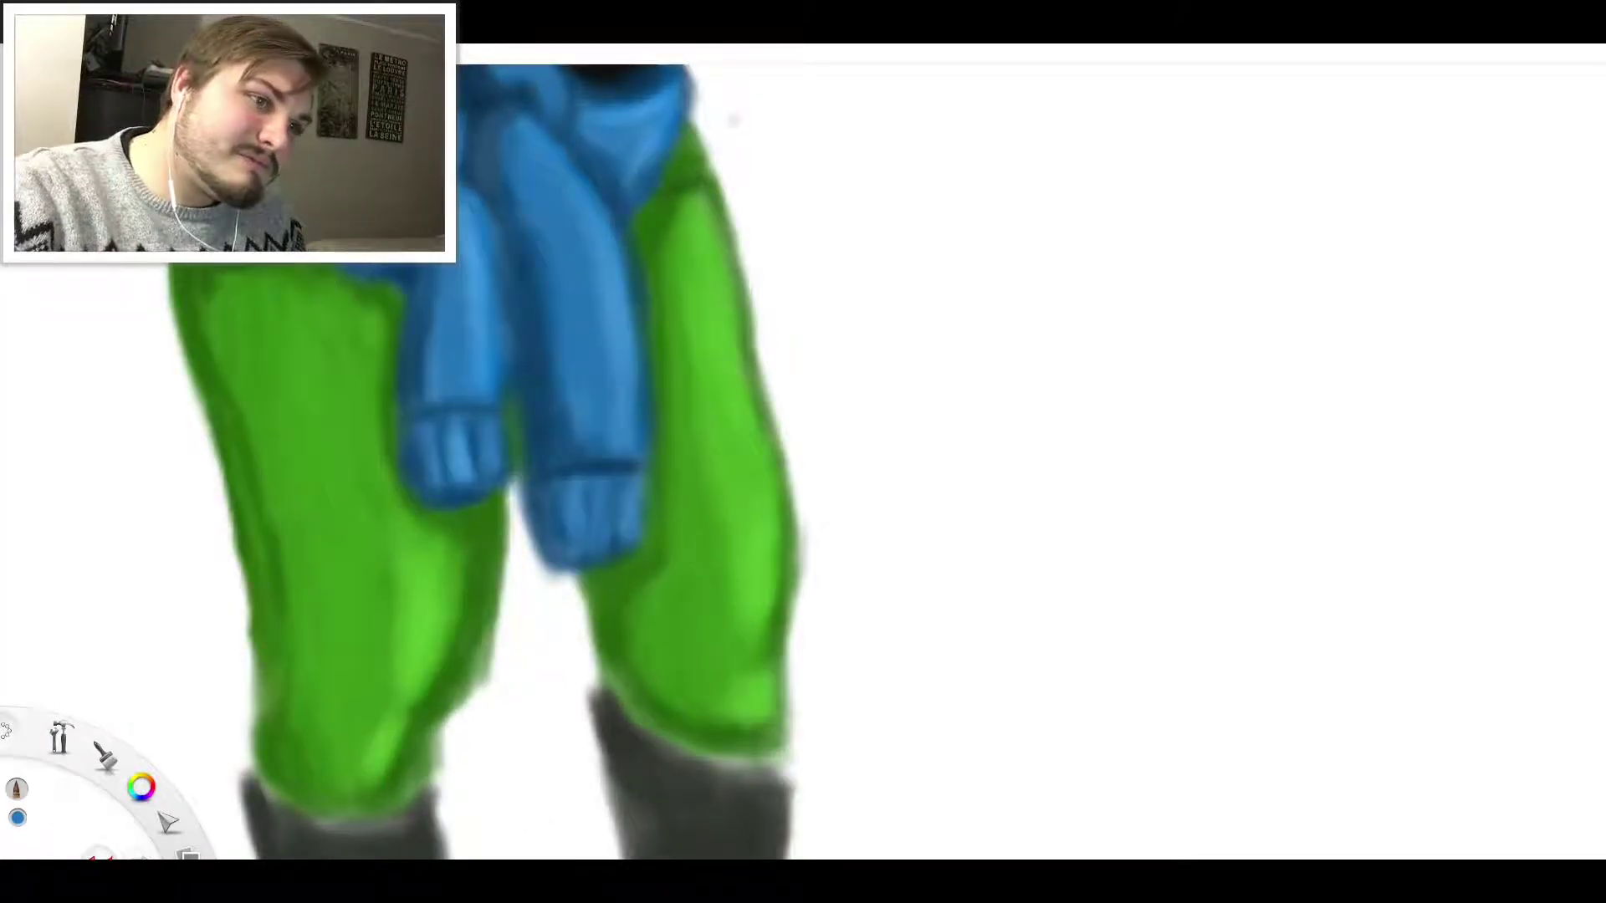
pyautogui.press('alt')
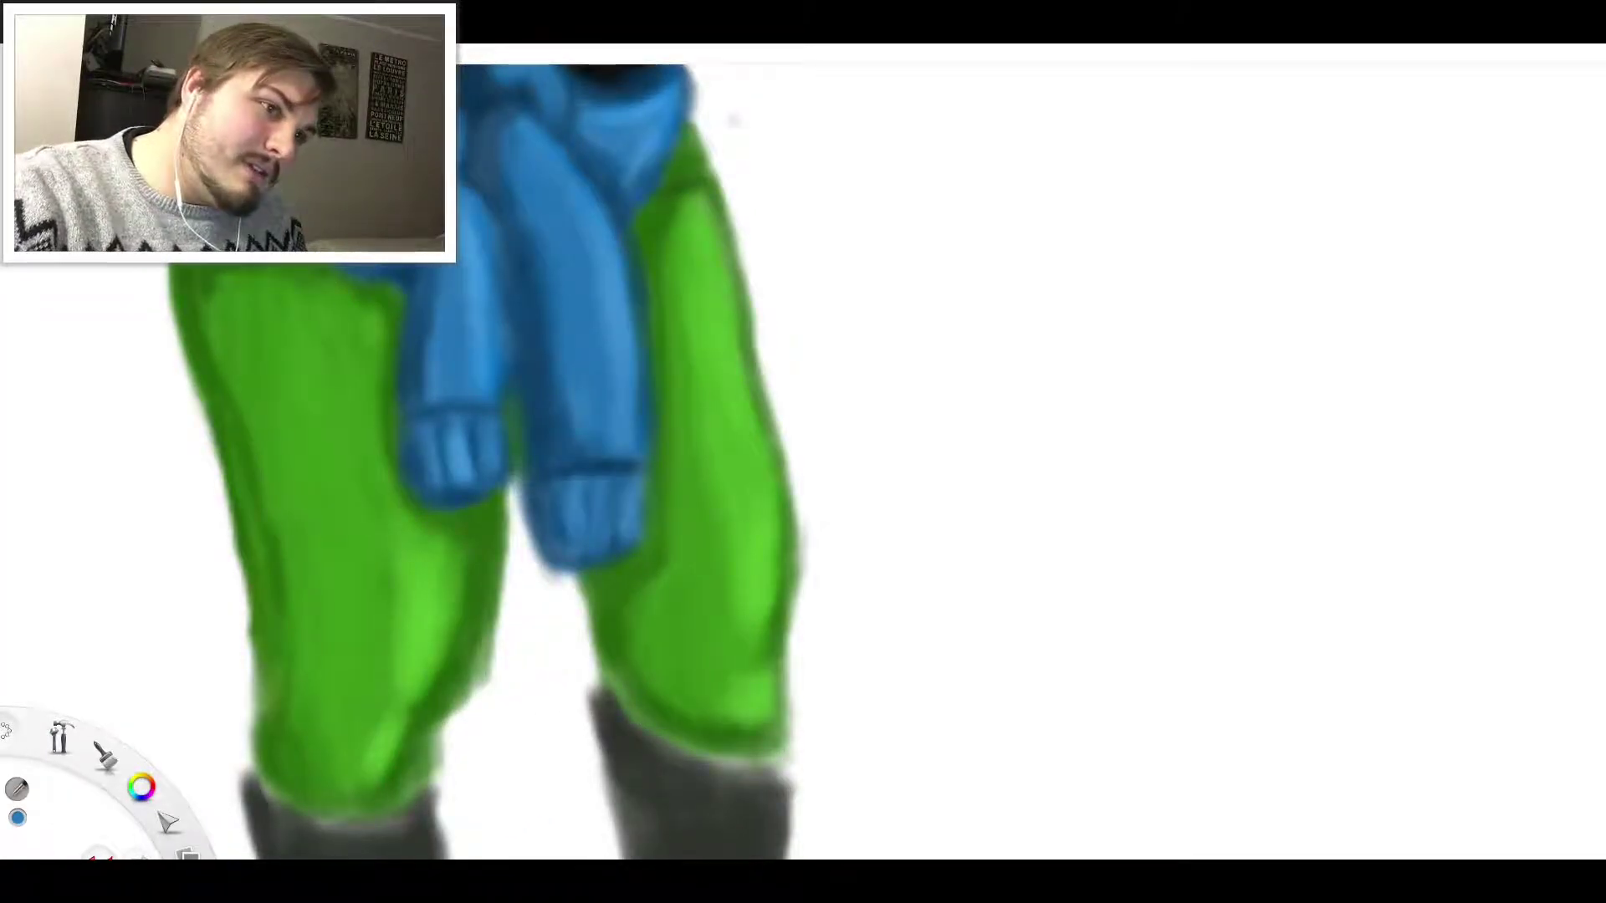
pyautogui.keyDown('alt'); pyautogui.click(674, 523); pyautogui.keyUp('alt')
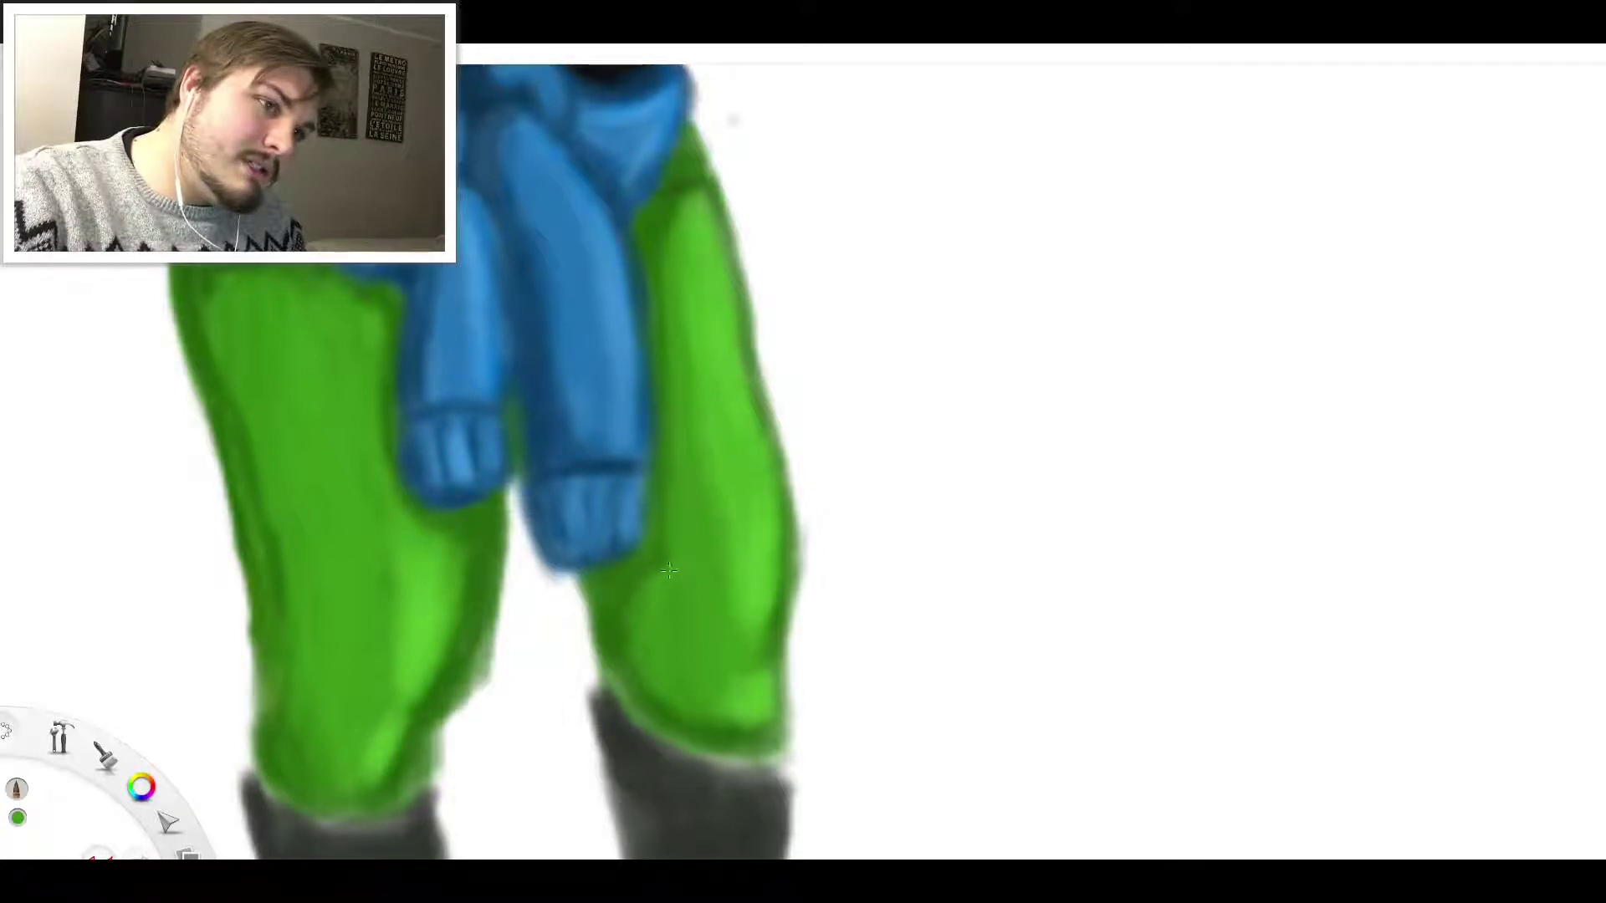
pyautogui.moveTo(643, 579); pyautogui.dragTo(620, 594)
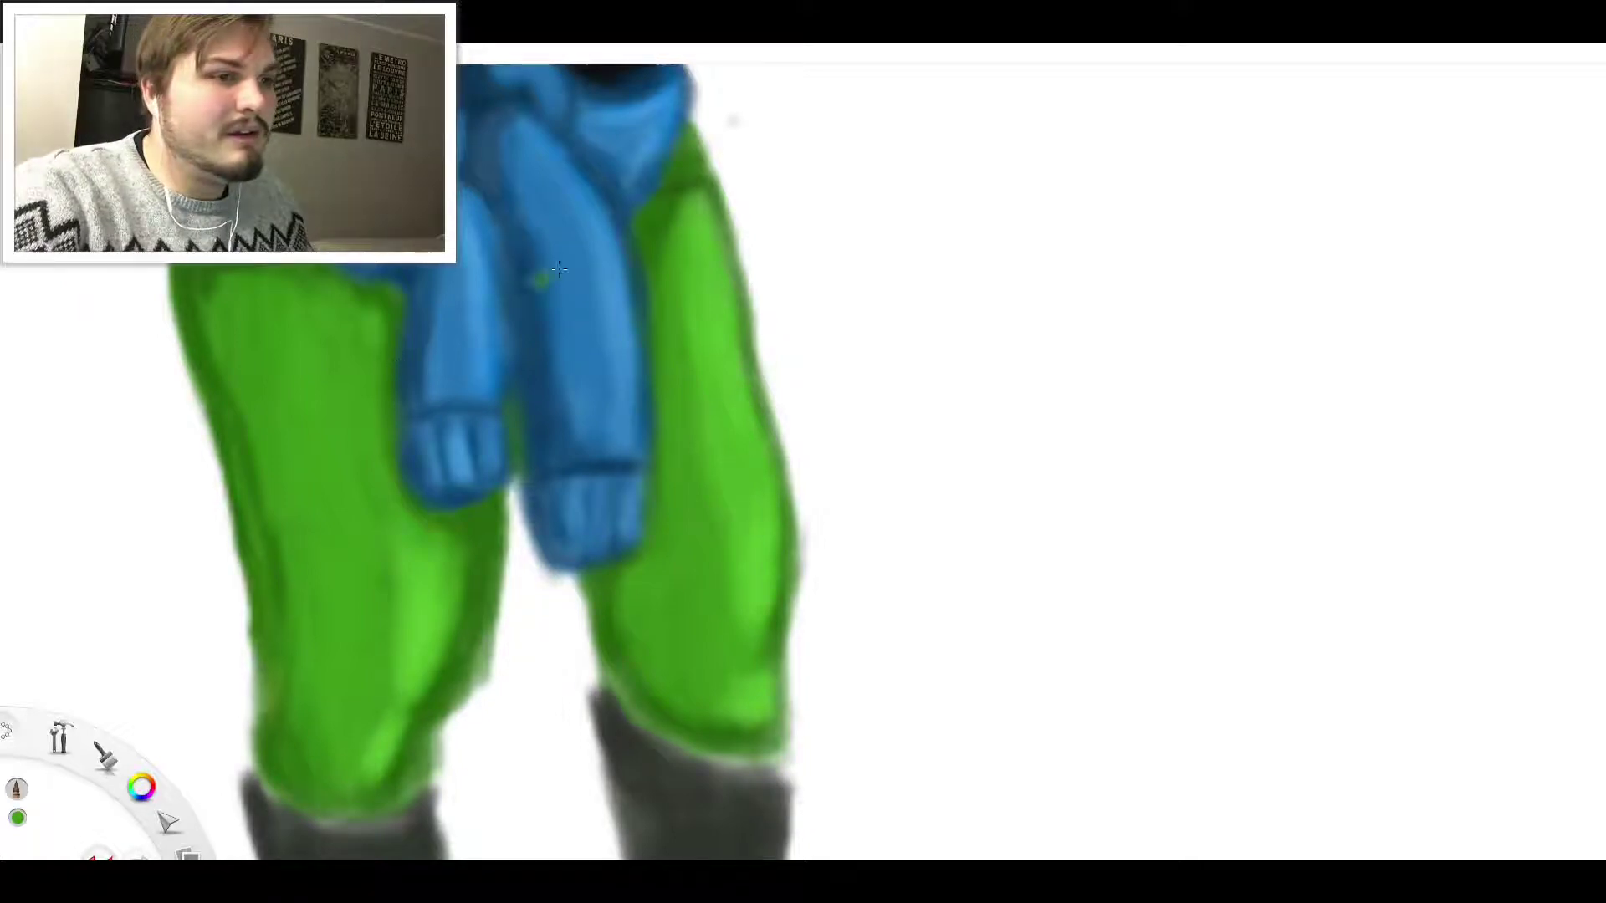
# Examine the trousers and tied jacket up close and against the whole figure
pyautogui.scroll(-2, 557, 244)
pyautogui.scroll(4, 502, 430)
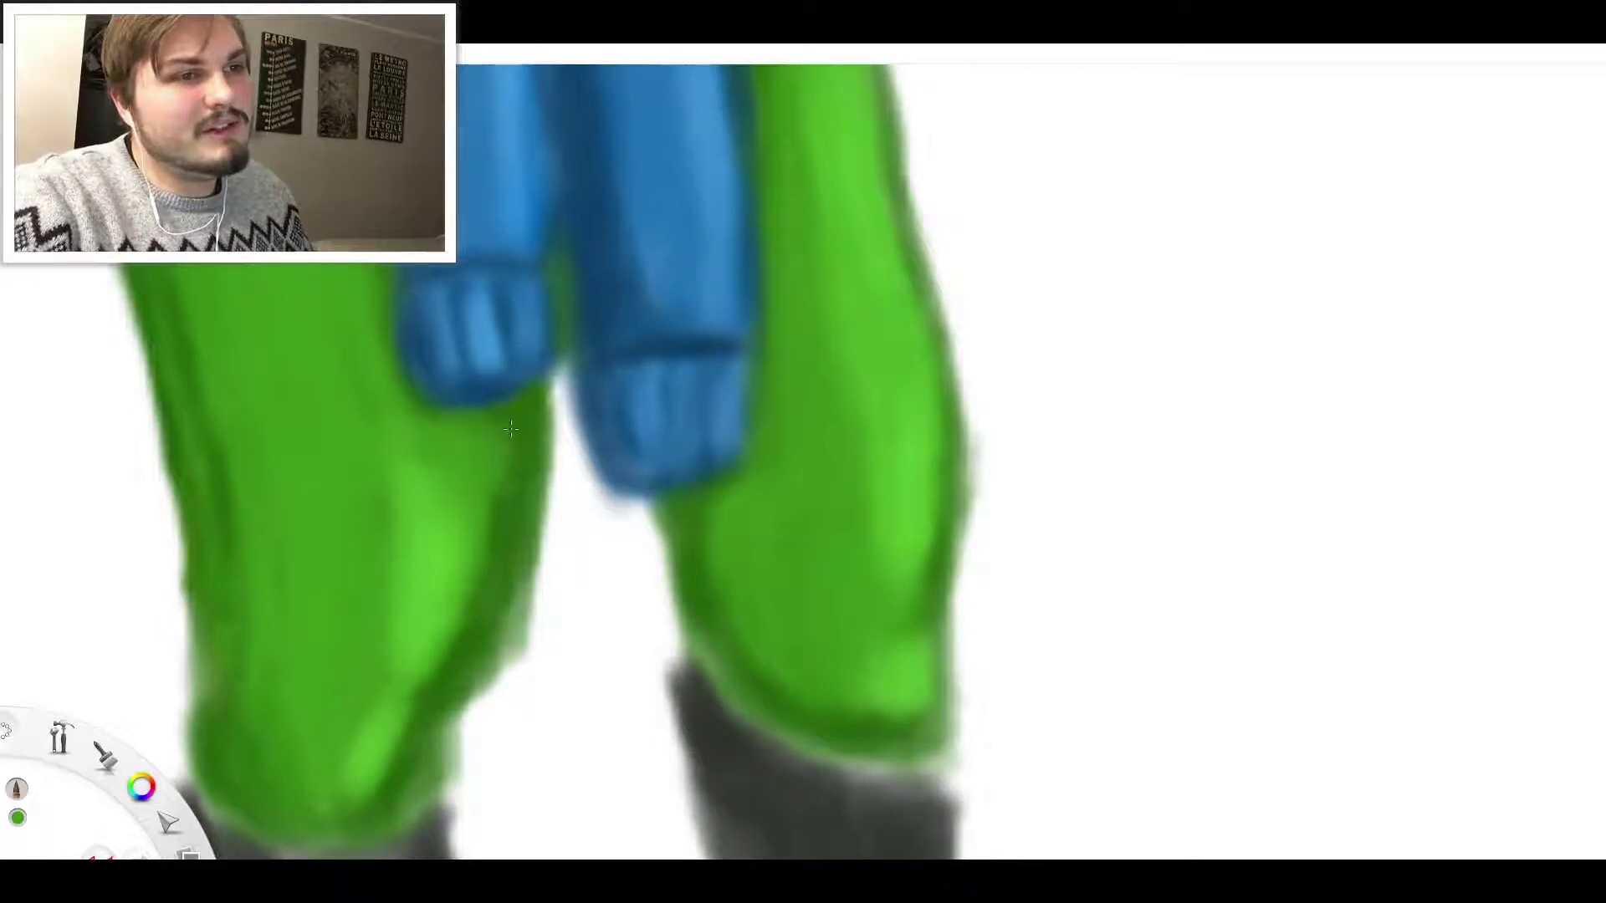
pyautogui.scroll(-5, 585, 310)
pyautogui.scroll(2, 615, 209)
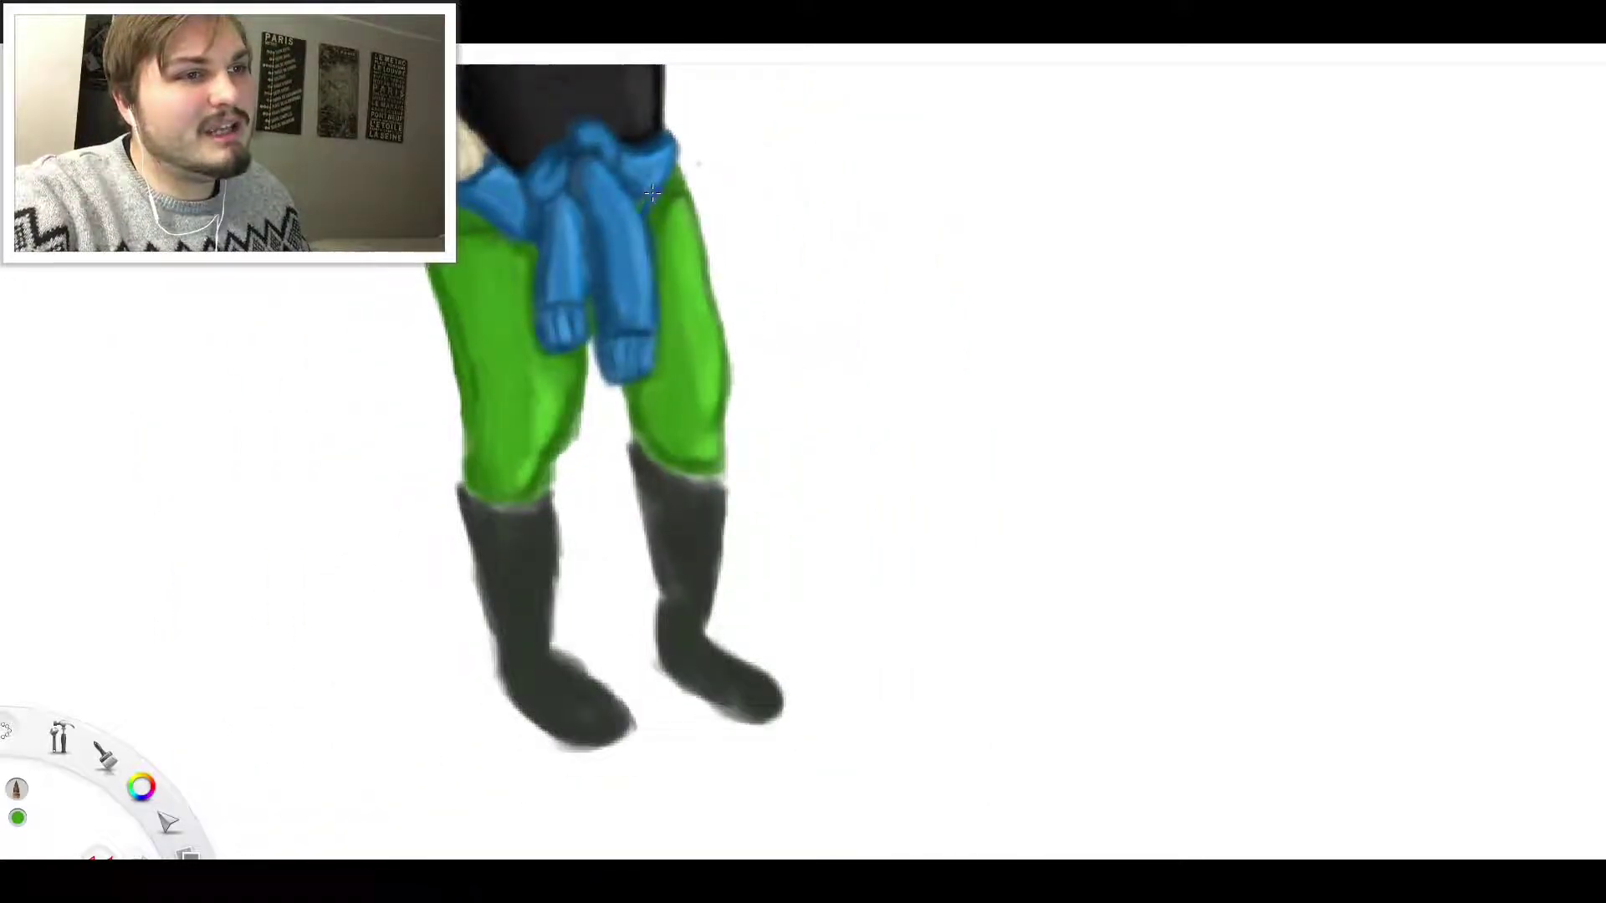
pyautogui.scroll(-2, 627, 188)
pyautogui.scroll(3, 636, 172)
pyautogui.scroll(-6, 636, 163)
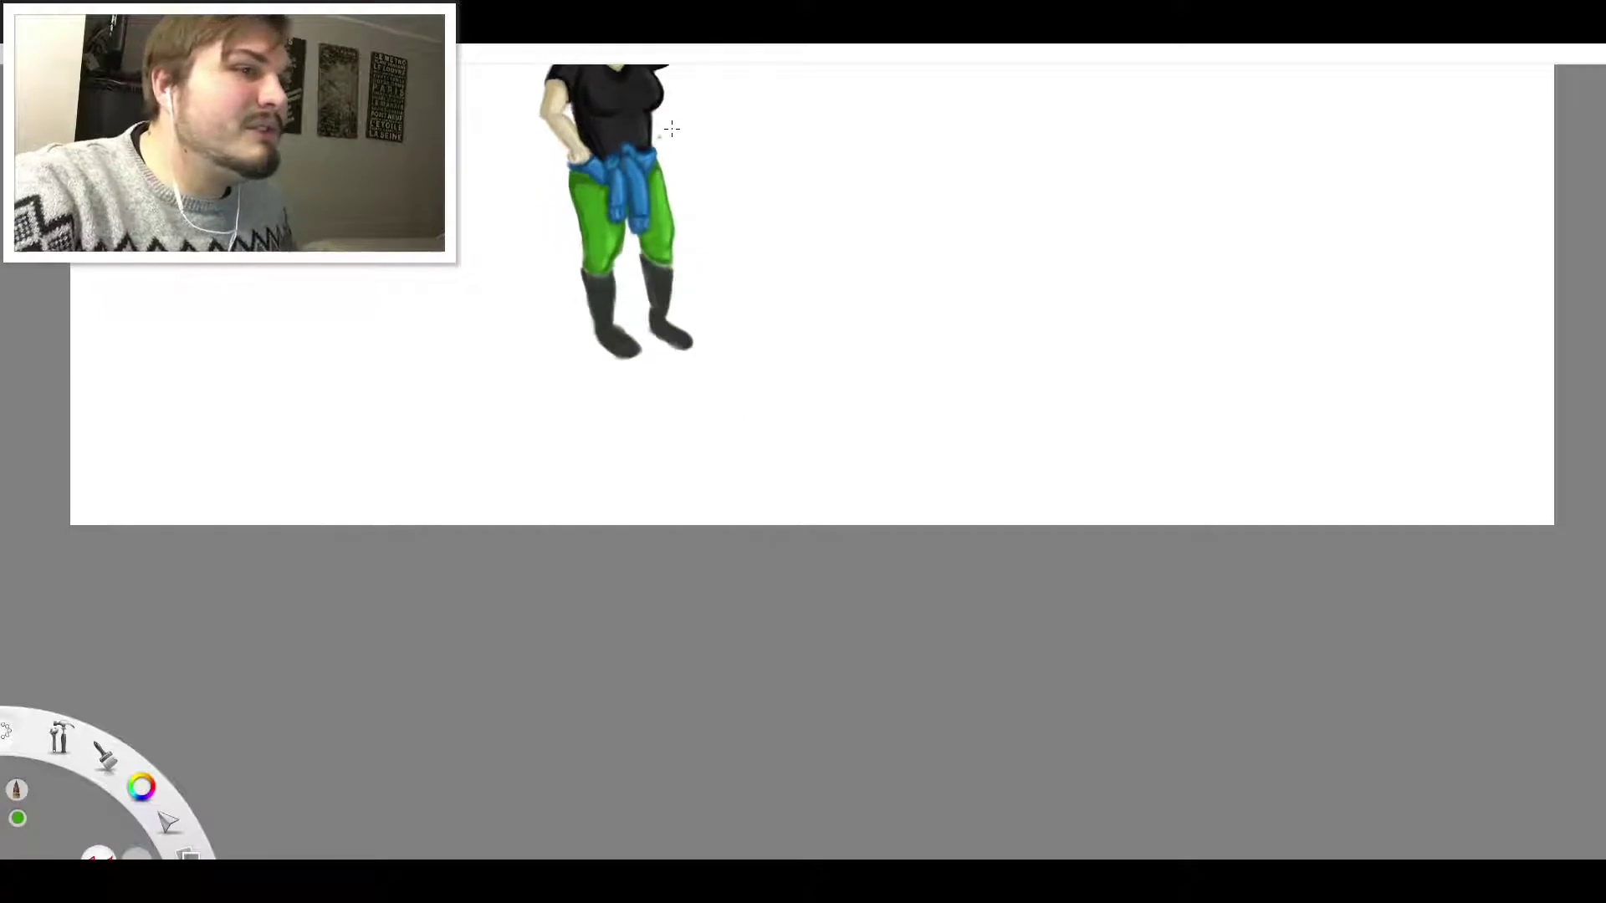
# Sample the jacket's dark blue and paint a hanging flap down the outside of the thigh below the hand, flaring its lower corner outward
pyautogui.scroll(6, 603, 147)
pyautogui.scroll(5, 604, 147)
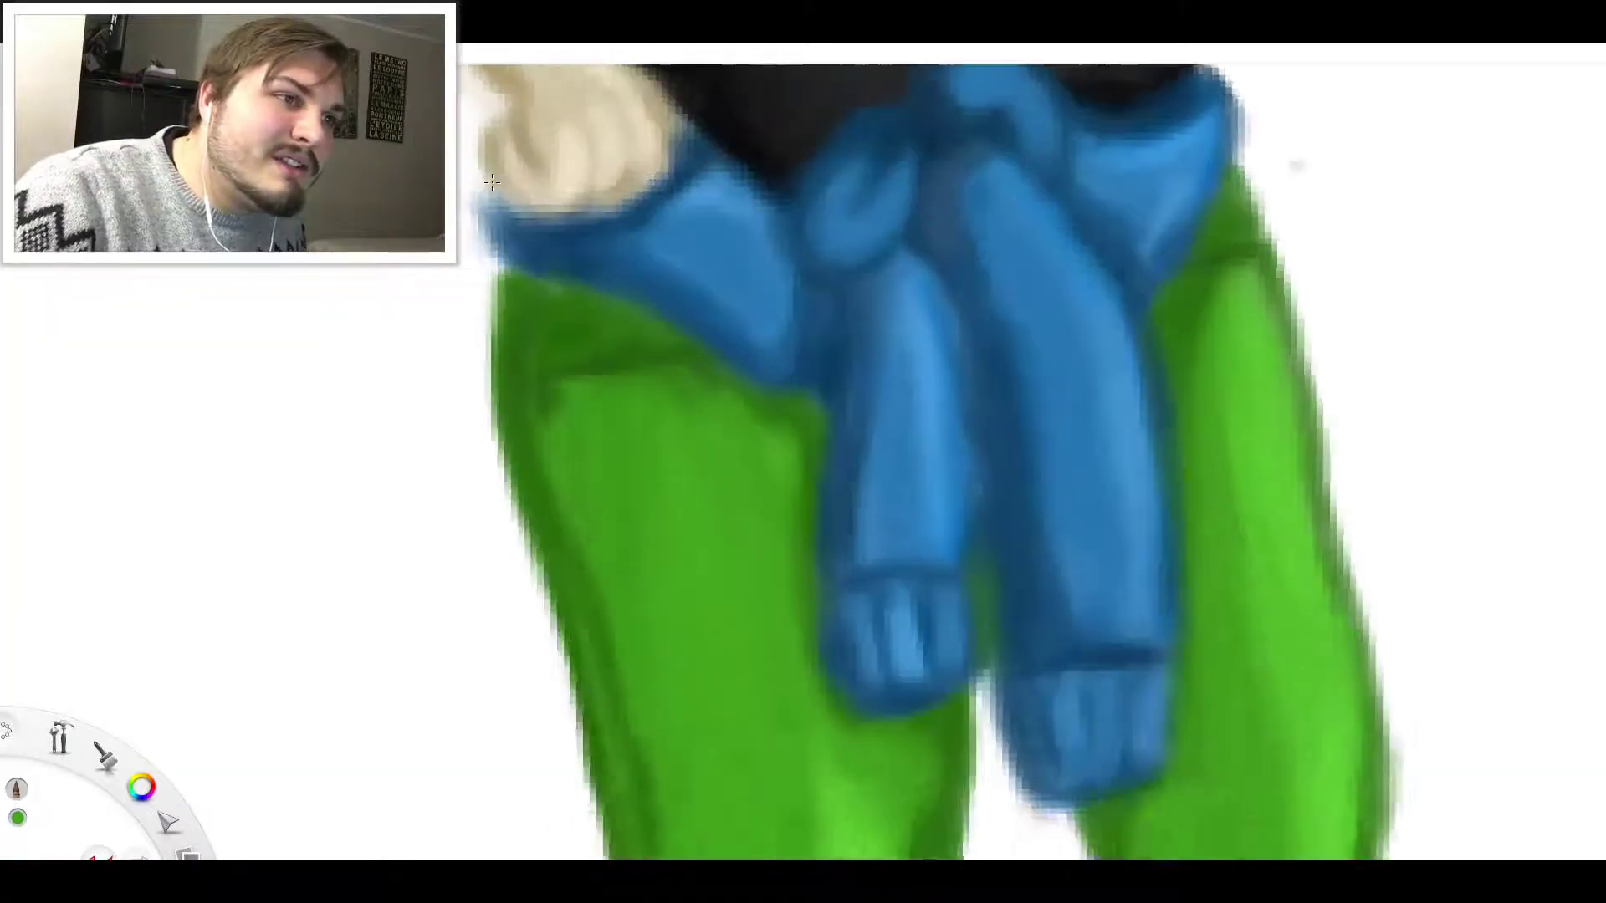
pyautogui.press('i')
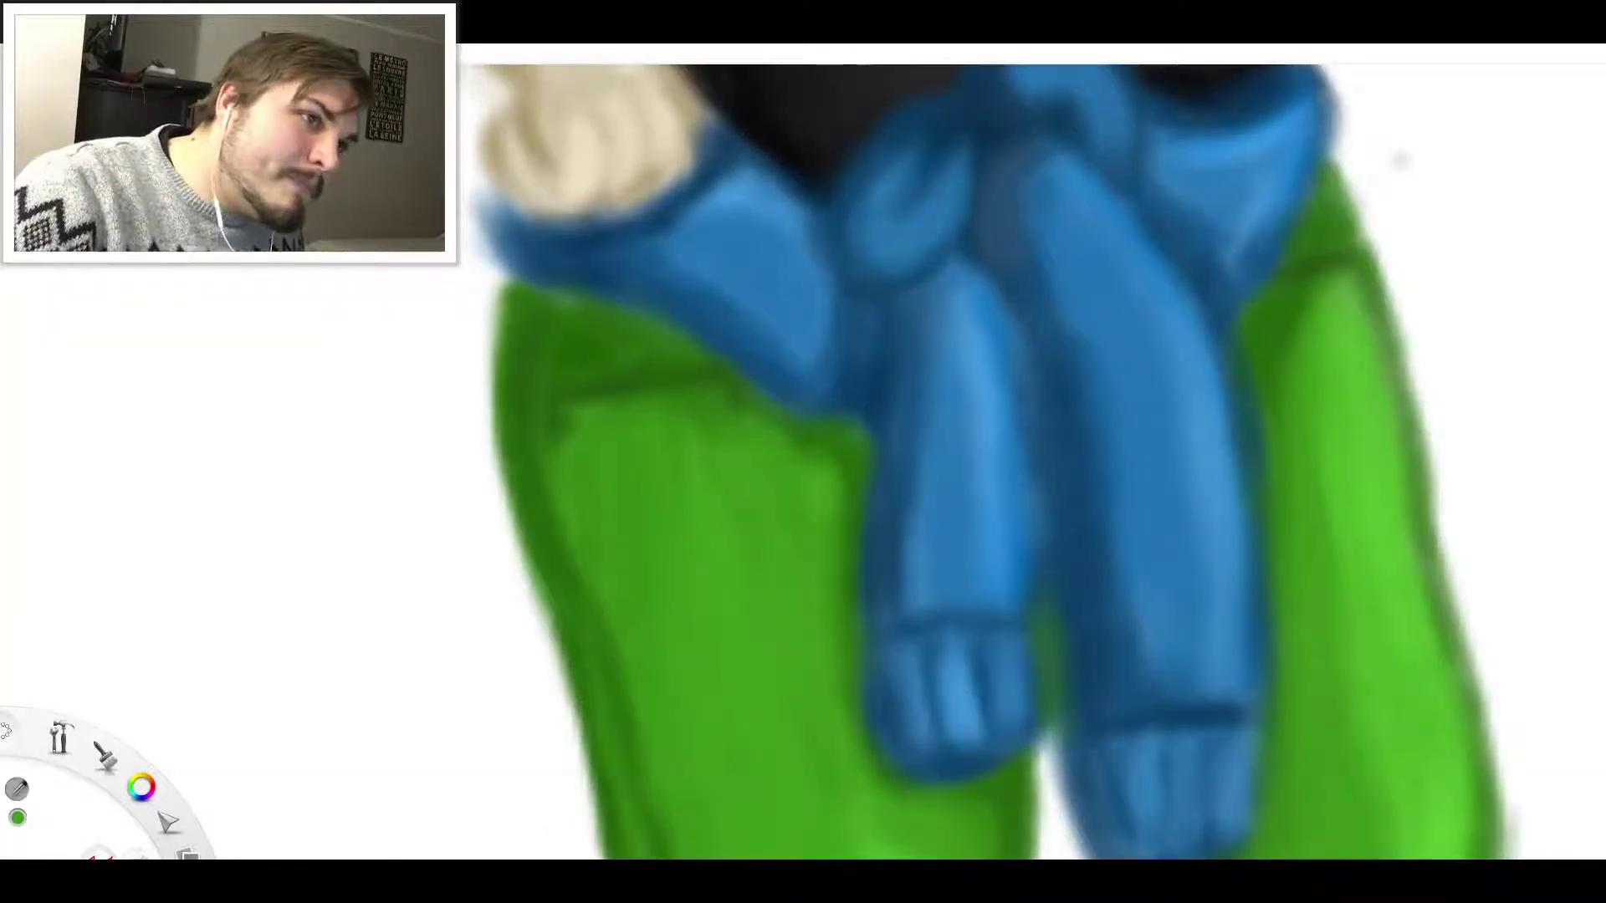
pyautogui.moveTo(502, 238)
pyautogui.mouseDown()
pyautogui.moveTo(472, 389)
pyautogui.moveTo(493, 571)
pyautogui.moveTo(508, 463)
pyautogui.moveTo(500, 677)
pyautogui.moveTo(510, 740)
pyautogui.moveTo(523, 648)
pyautogui.moveTo(501, 586)
pyautogui.moveTo(535, 602)
pyautogui.moveTo(552, 686)
pyautogui.moveTo(524, 648)
pyautogui.moveTo(514, 544)
pyautogui.moveTo(565, 694)
pyautogui.moveTo(511, 508)
pyautogui.moveTo(586, 832)
pyautogui.moveTo(567, 709)
pyautogui.moveTo(586, 815)
pyautogui.moveTo(544, 720)
pyautogui.moveTo(557, 778)
pyautogui.moveTo(551, 687)
pyautogui.moveTo(562, 818)
pyautogui.moveTo(523, 782)
pyautogui.mouseUp()
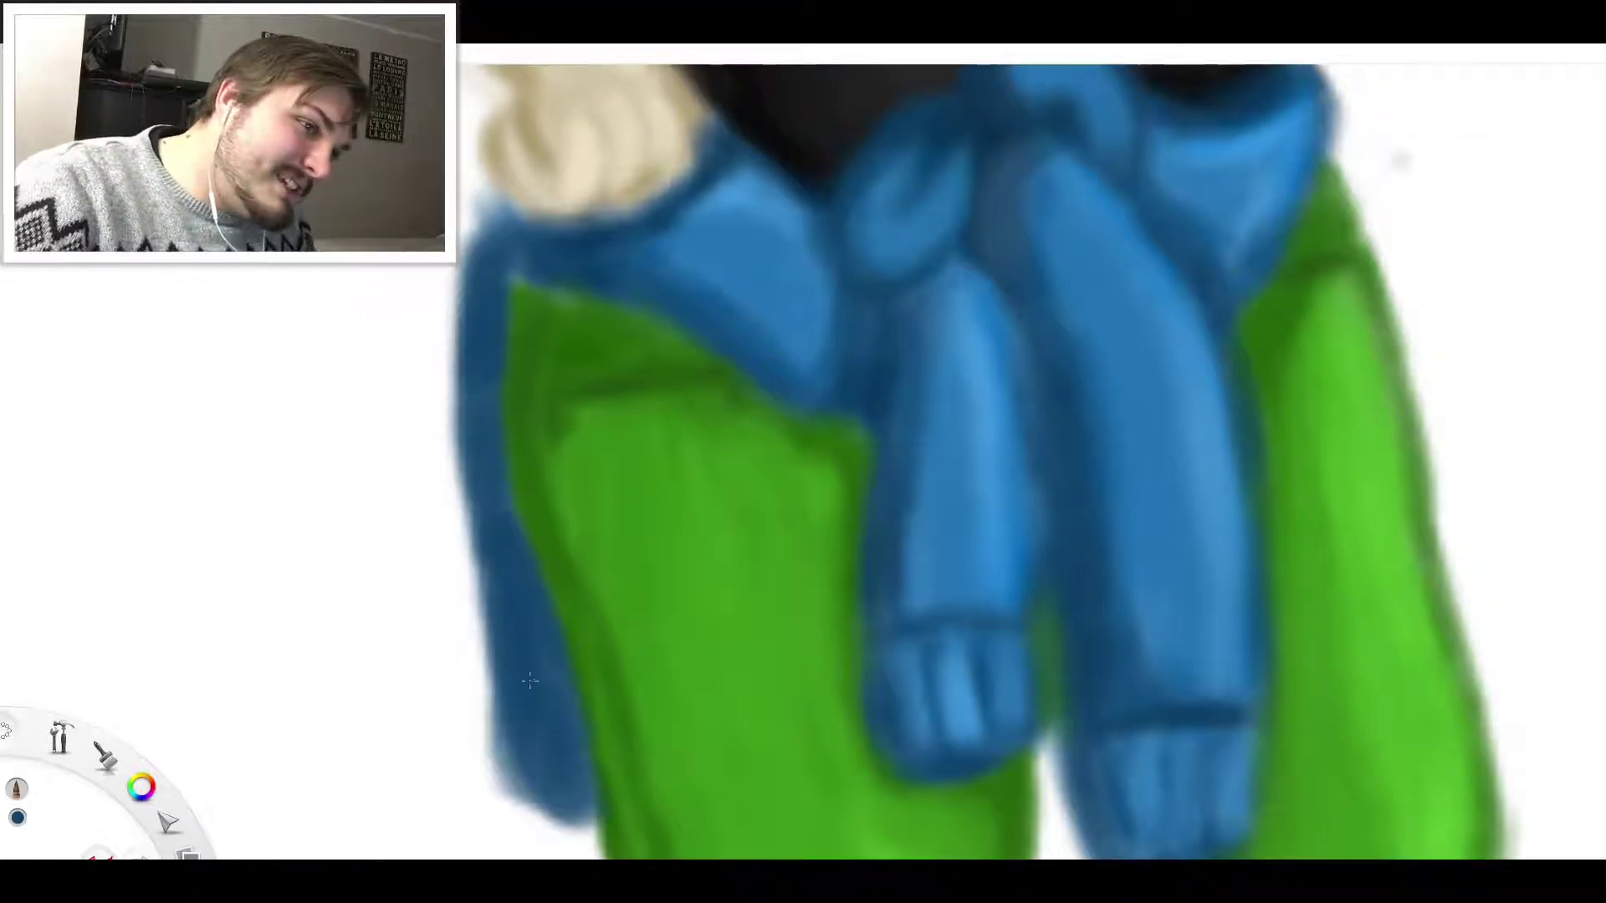
pyautogui.scroll(-3, 560, 758)
pyautogui.scroll(3, 611, 818)
pyautogui.moveTo(543, 702)
pyautogui.mouseDown()
pyautogui.moveTo(444, 728)
pyautogui.moveTo(513, 716)
pyautogui.mouseUp()
pyautogui.moveTo(399, 652)
pyautogui.mouseDown()
pyautogui.moveTo(395, 623)
pyautogui.moveTo(422, 711)
pyautogui.moveTo(360, 669)
pyautogui.moveTo(400, 668)
pyautogui.moveTo(368, 627)
pyautogui.moveTo(330, 694)
pyautogui.mouseUp()
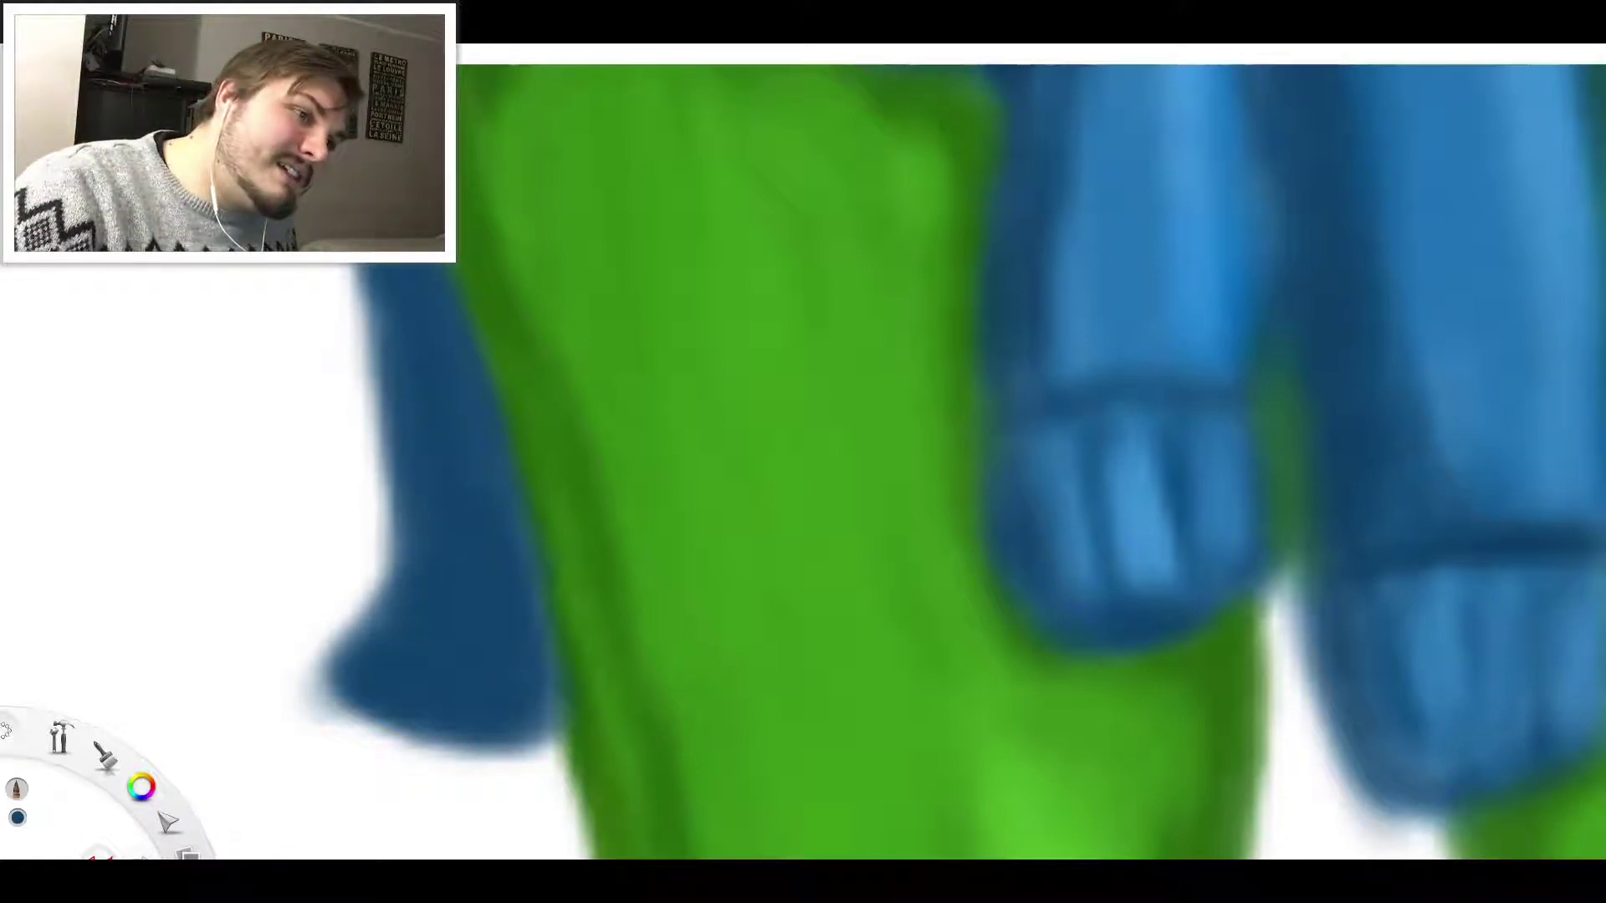
# Sample the jacket's mid blue and lighten the inside of the hanging flap, keeping its edges and lower hem dark
pyautogui.click(529, 532)
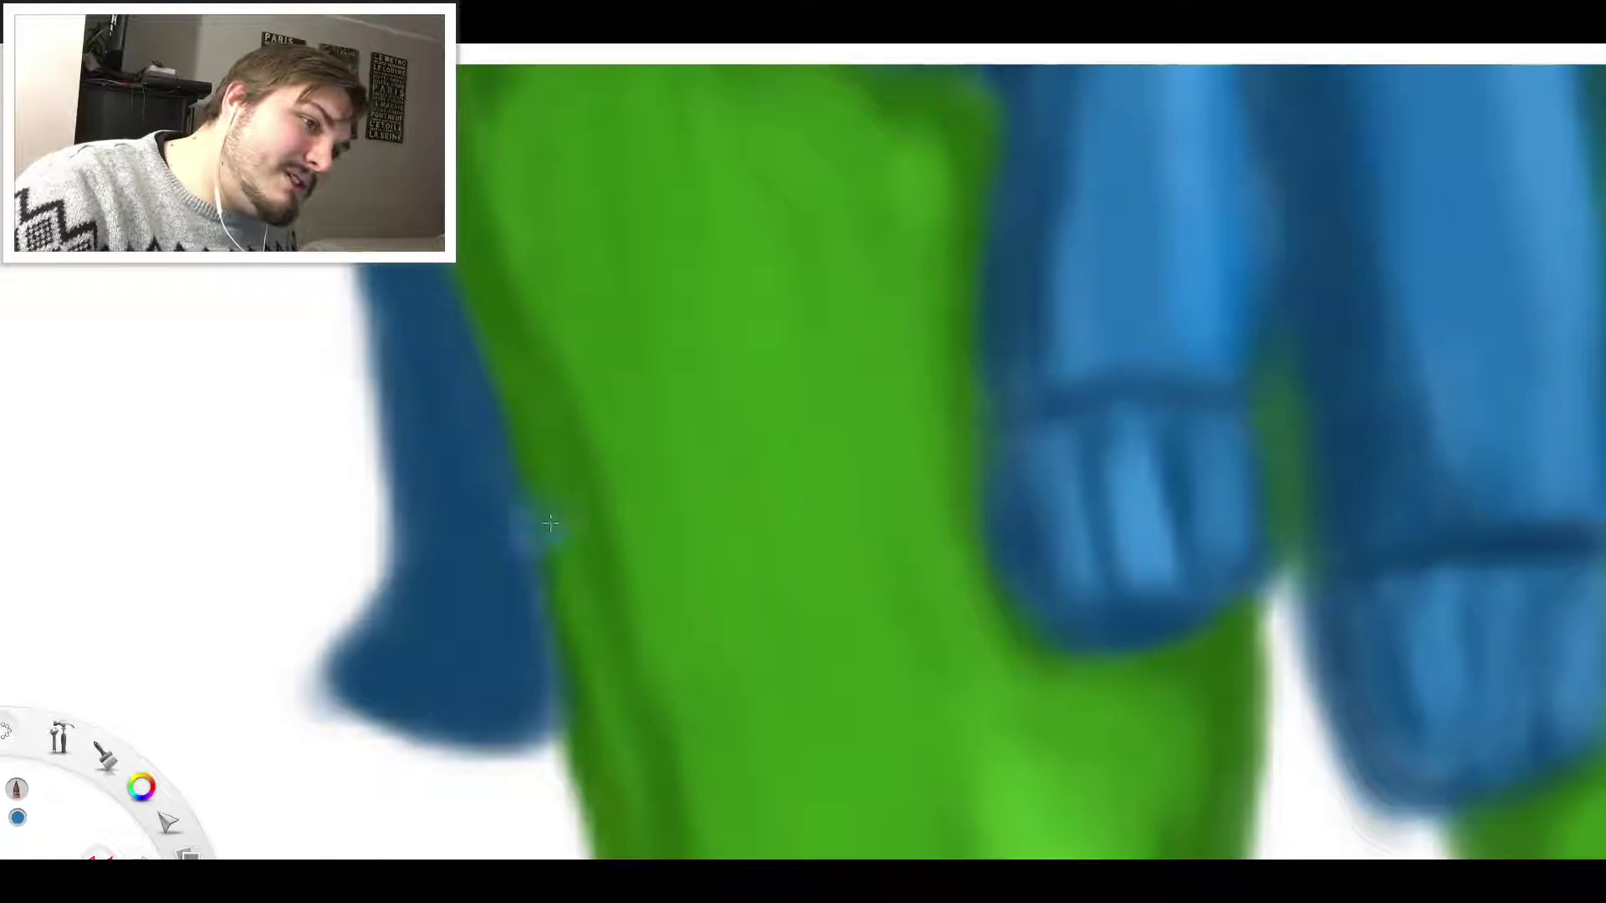
pyautogui.hotkey('ctrl', 'z')
pyautogui.click(469, 593)
pyautogui.hotkey('ctrl', 'z')
pyautogui.moveTo(477, 566)
pyautogui.mouseDown()
pyautogui.moveTo(474, 544)
pyautogui.moveTo(519, 603)
pyautogui.moveTo(512, 665)
pyautogui.mouseUp()
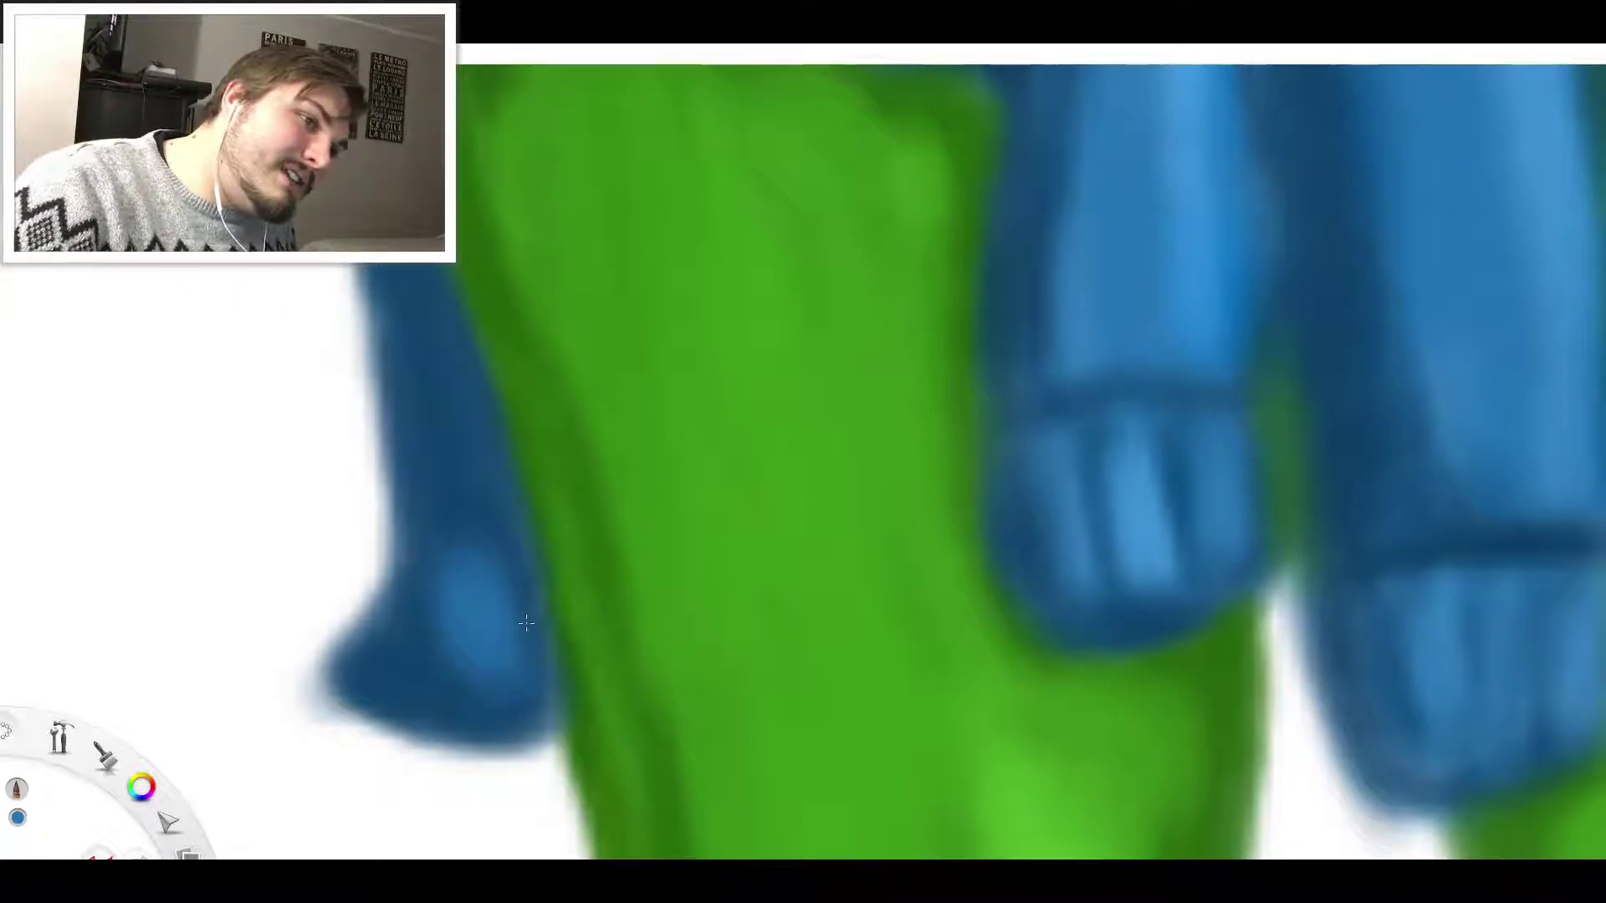
pyautogui.moveTo(469, 522); pyautogui.dragTo(523, 651)
pyautogui.moveTo(490, 596)
pyautogui.mouseDown()
pyautogui.moveTo(460, 627)
pyautogui.moveTo(439, 418)
pyautogui.moveTo(384, 276)
pyautogui.mouseUp()
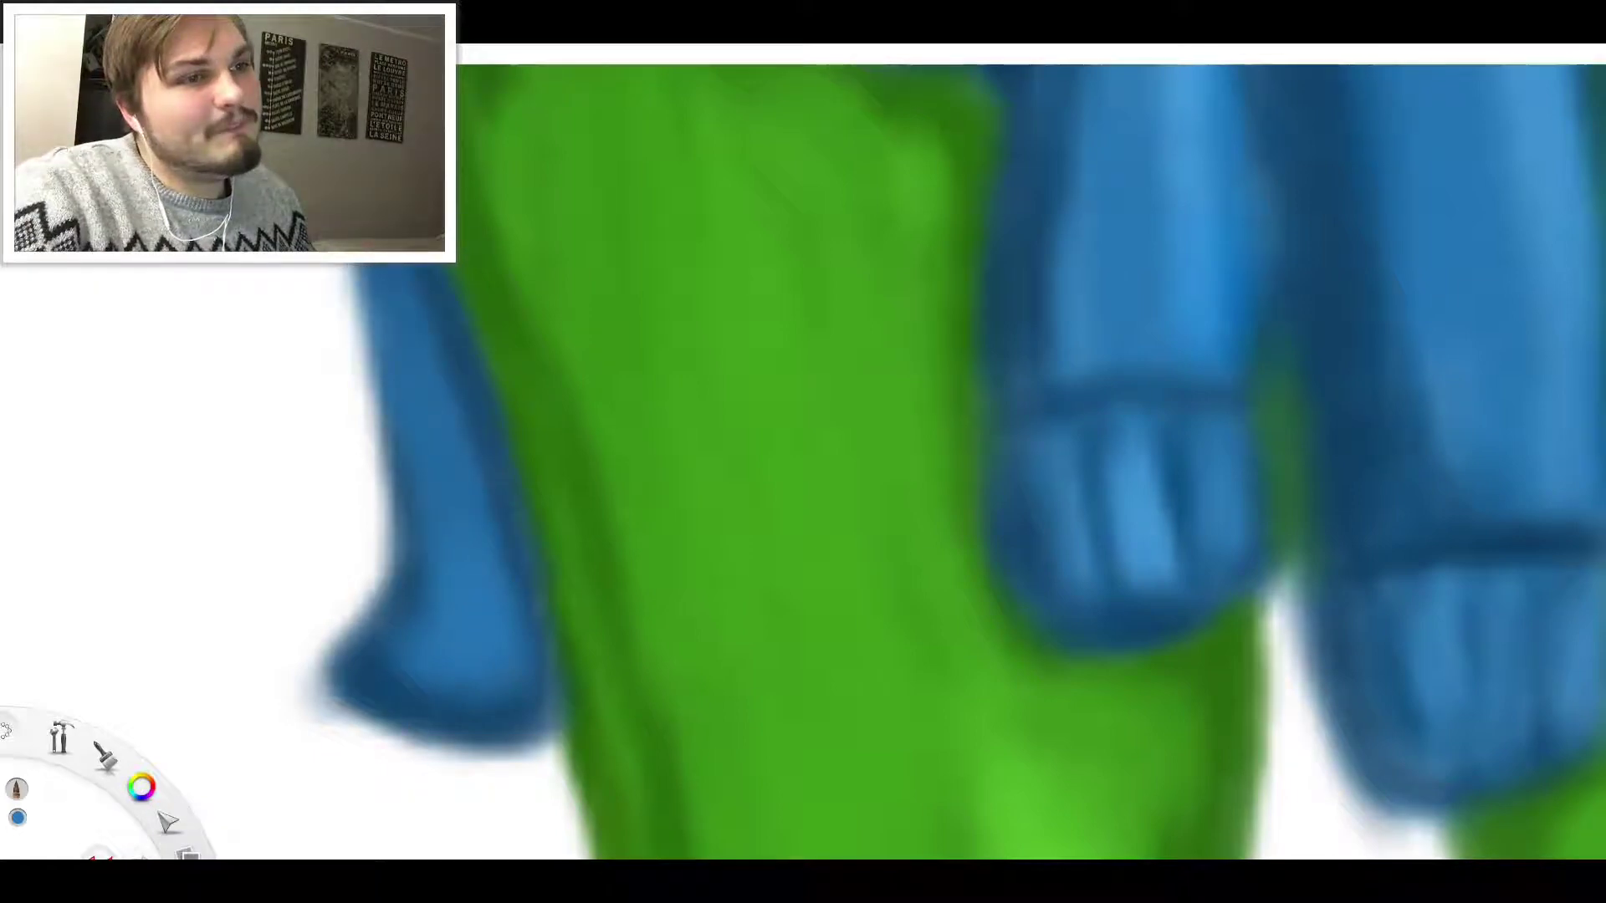
pyautogui.hotkey('ctrl', 'z')
# Extend the mid blue up the flap's upper part beside the hip, below the hand
pyautogui.scroll(-8, 671, 171)
pyautogui.scroll(6, 619, 217)
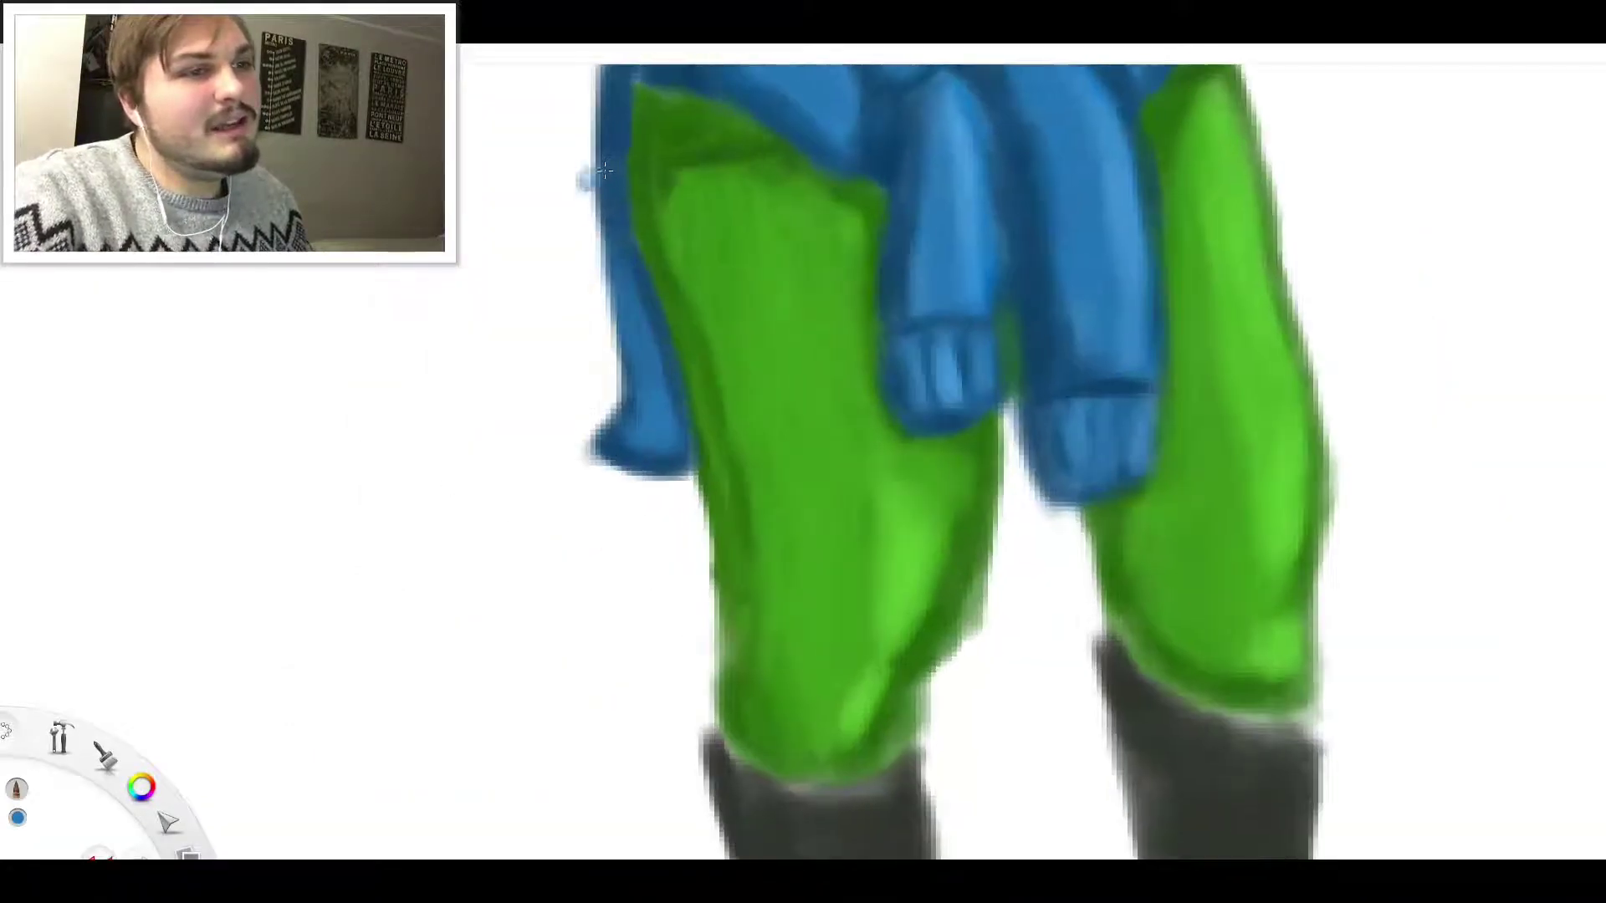
pyautogui.scroll(-5, 636, 278)
pyautogui.scroll(4, 727, 221)
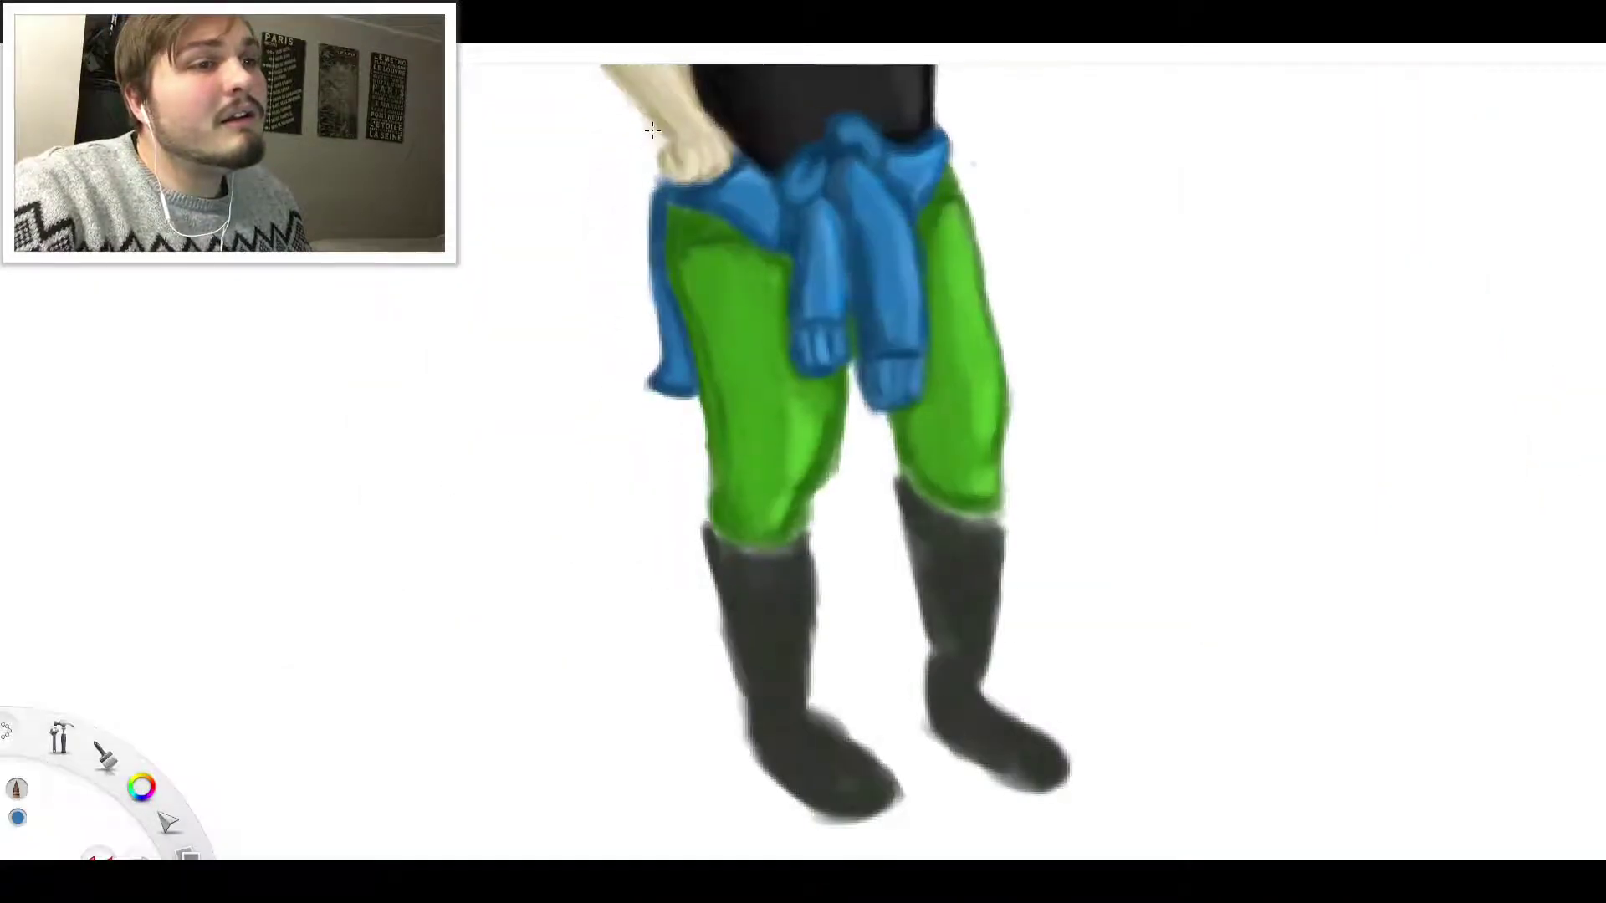
pyautogui.scroll(2, 702, 268)
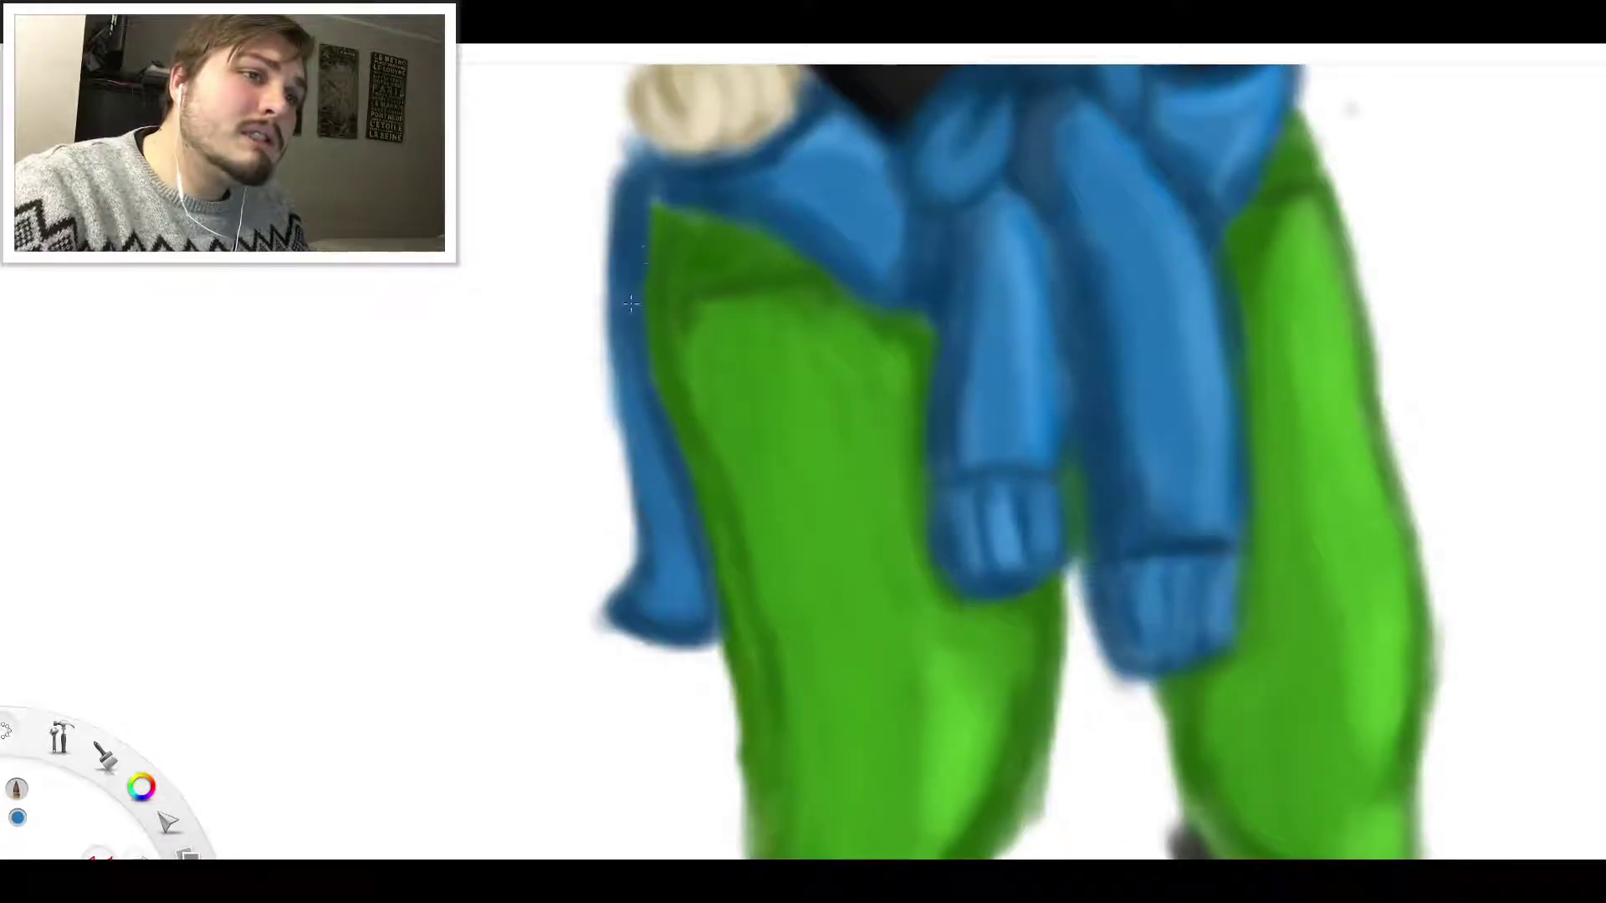
pyautogui.moveTo(631, 304); pyautogui.dragTo(623, 221)
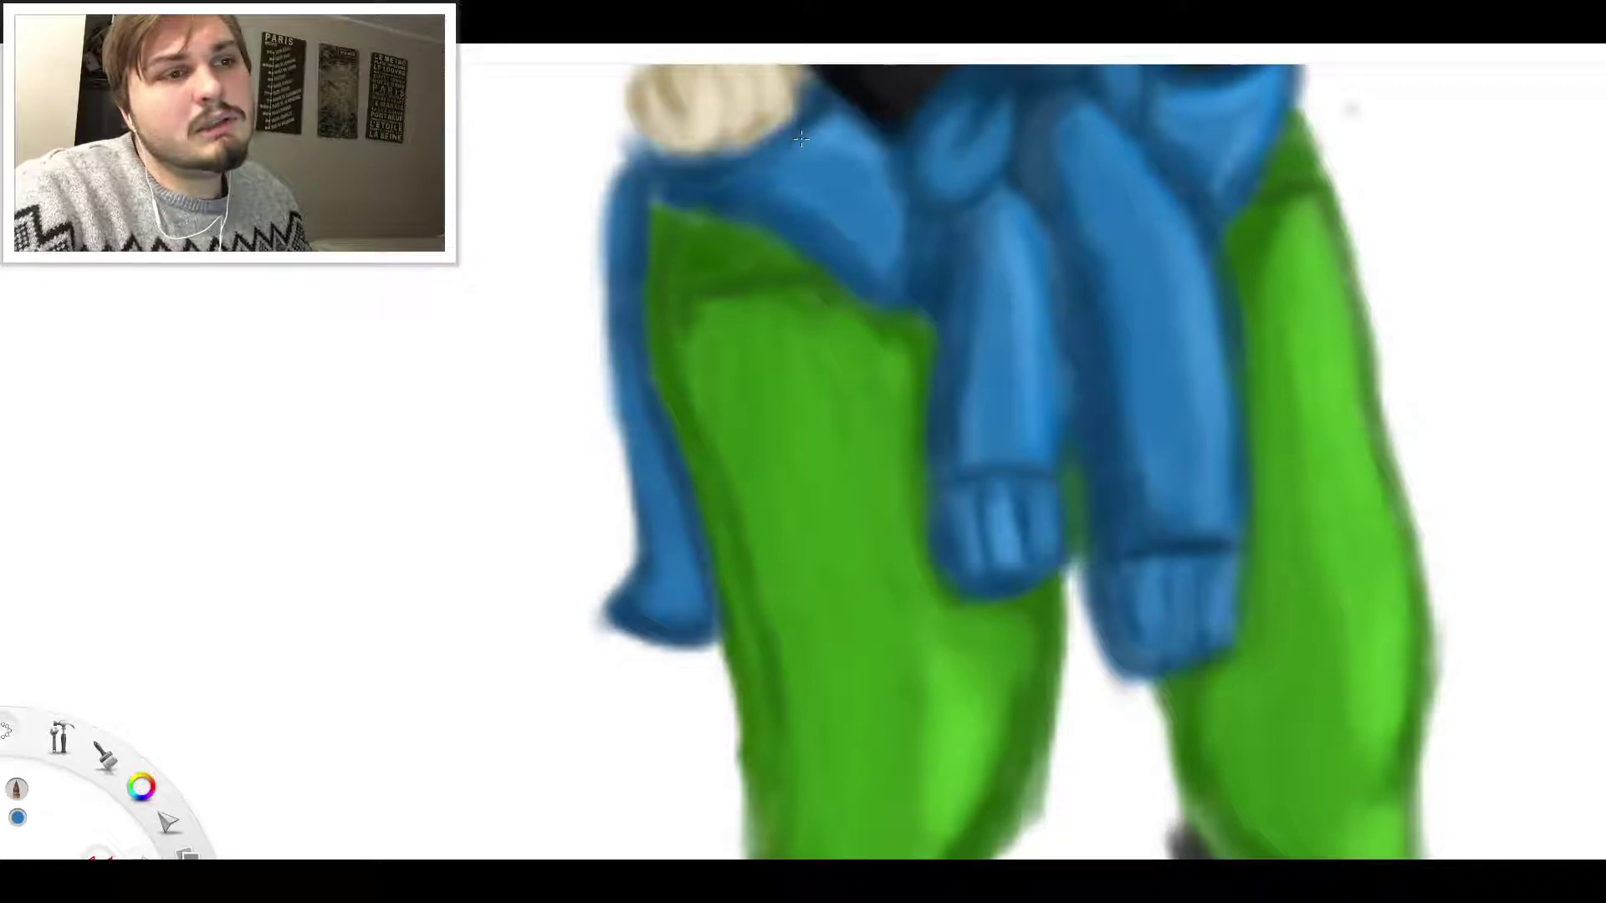
# Erase the ragged green edge along the inner knee of the leg on the picture's left for a clean contour down to the boot
pyautogui.scroll(-5, 830, 82)
pyautogui.scroll(3, 962, 175)
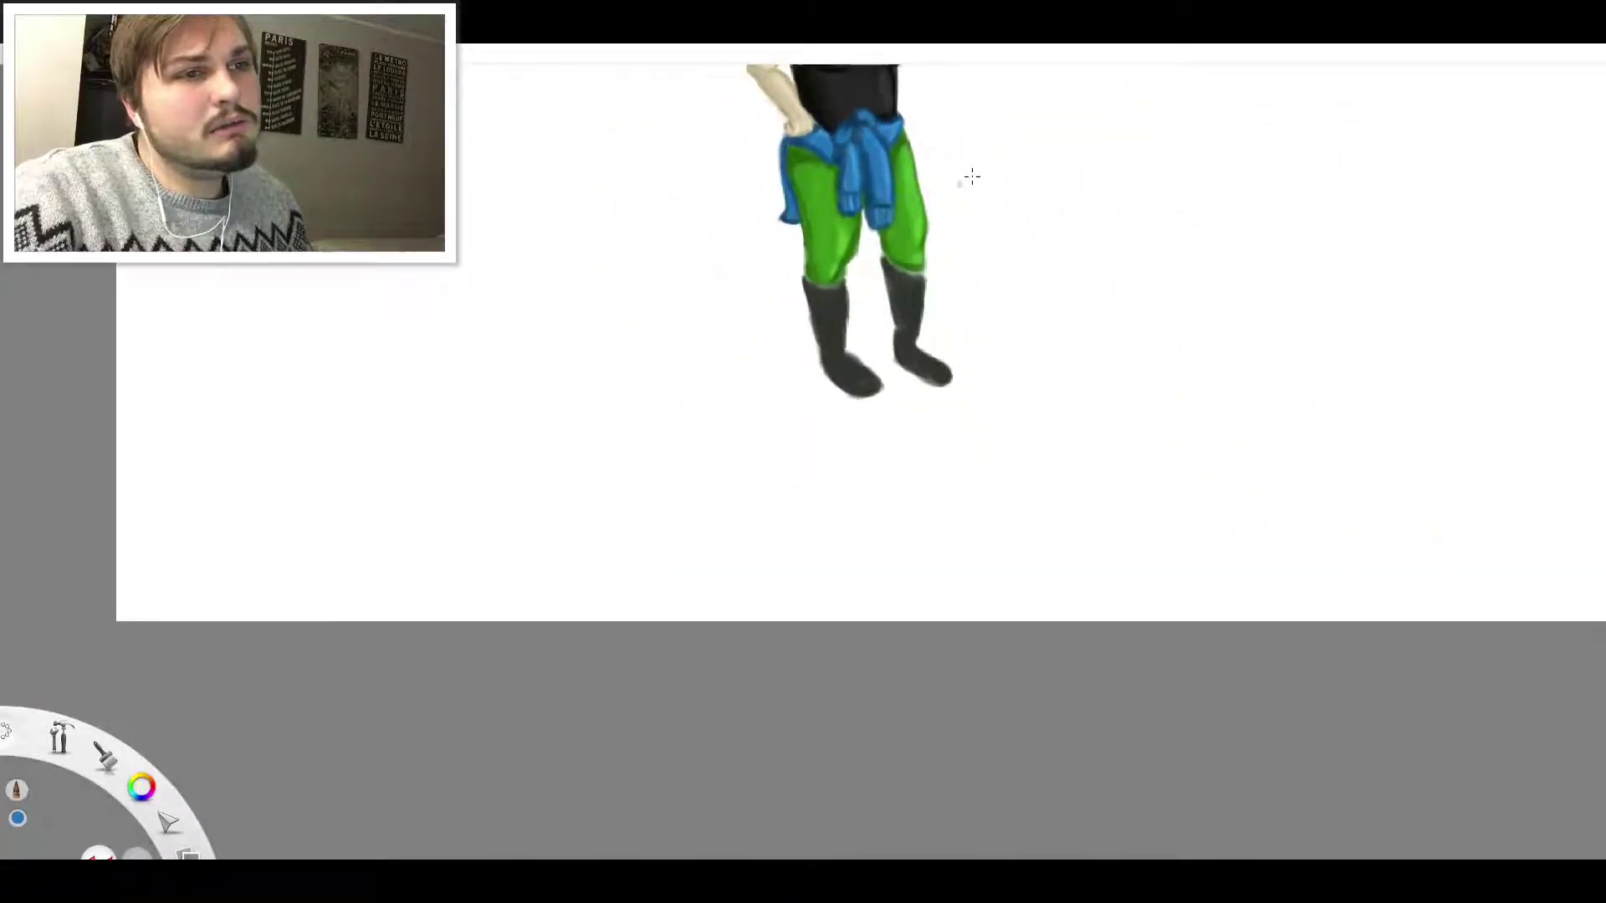
pyautogui.scroll(2, 959, 190)
pyautogui.scroll(-5, 937, 191)
pyautogui.scroll(5, 840, 293)
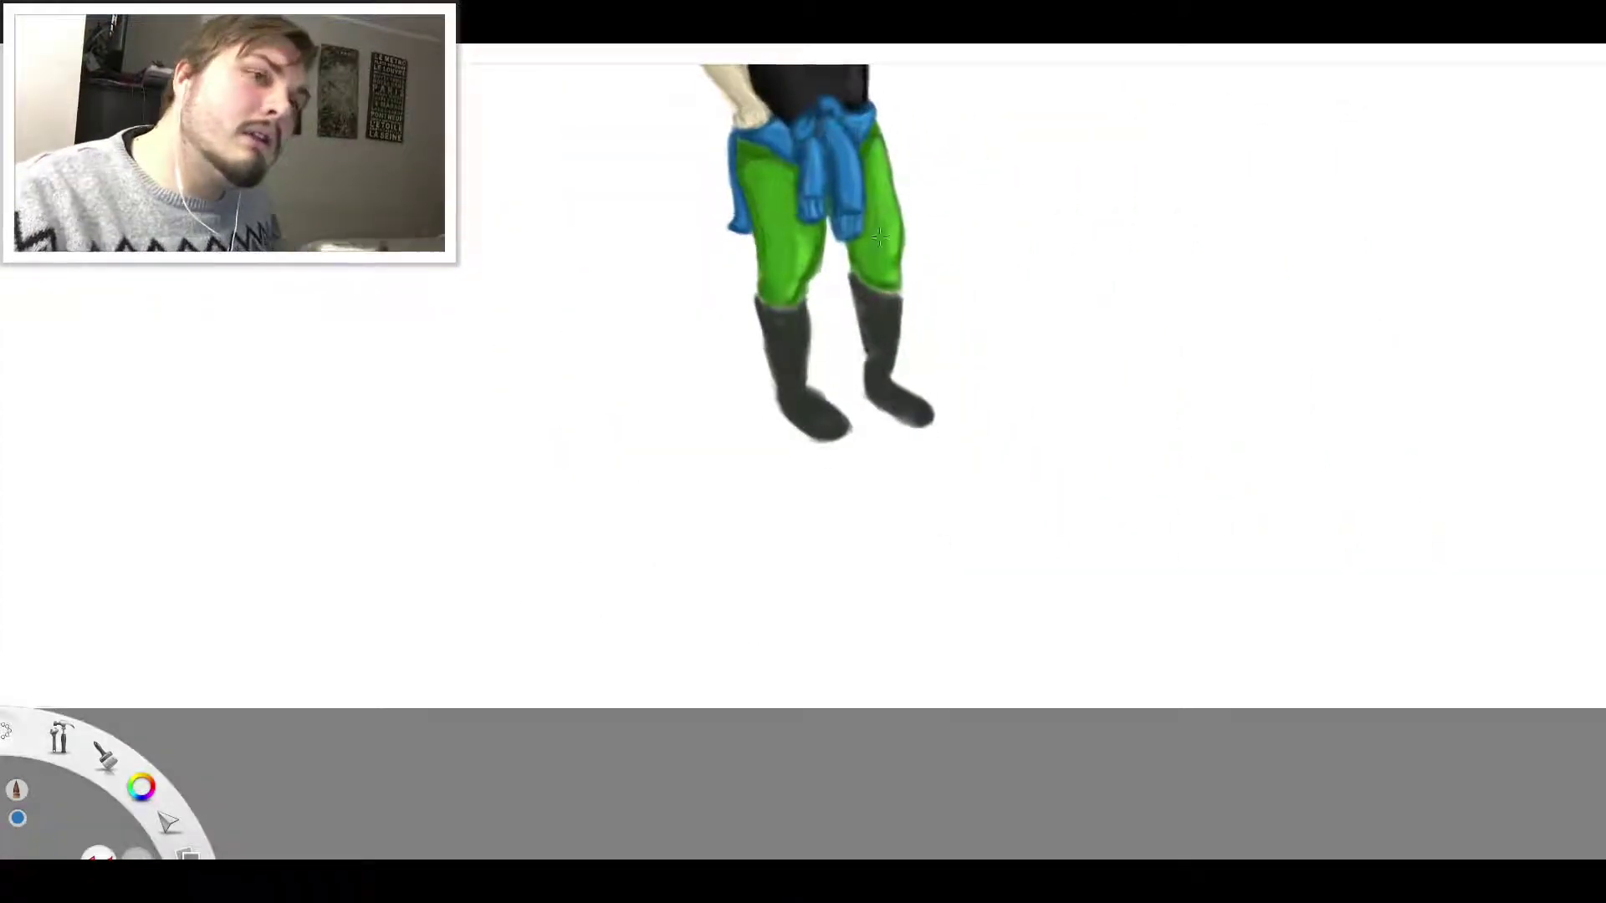
pyautogui.scroll(3, 823, 291)
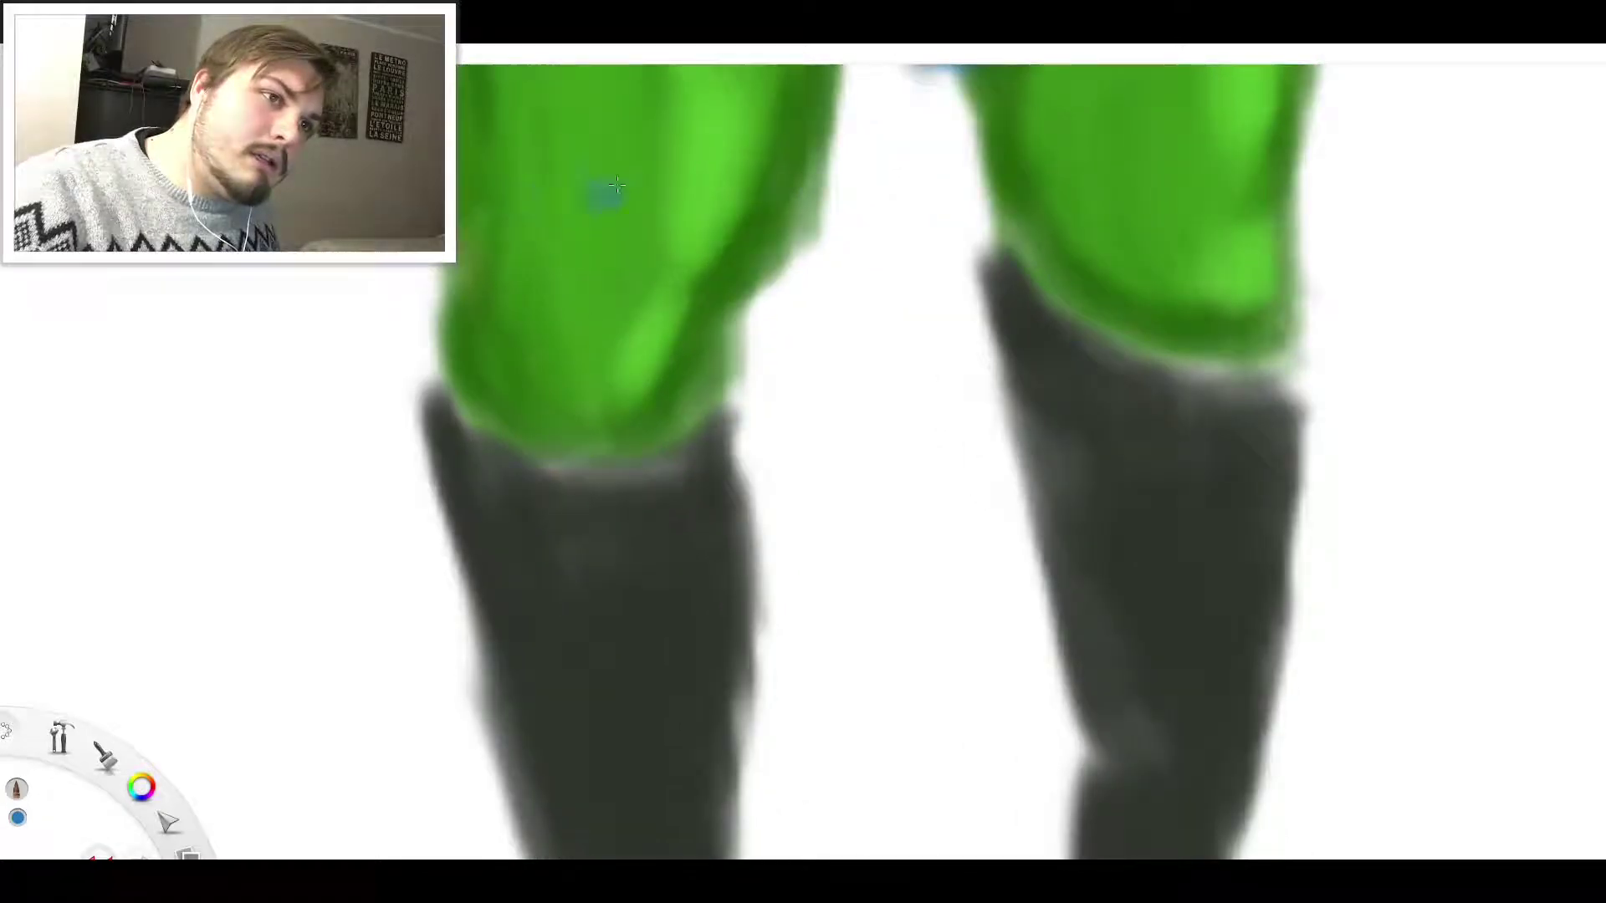
pyautogui.press('e')
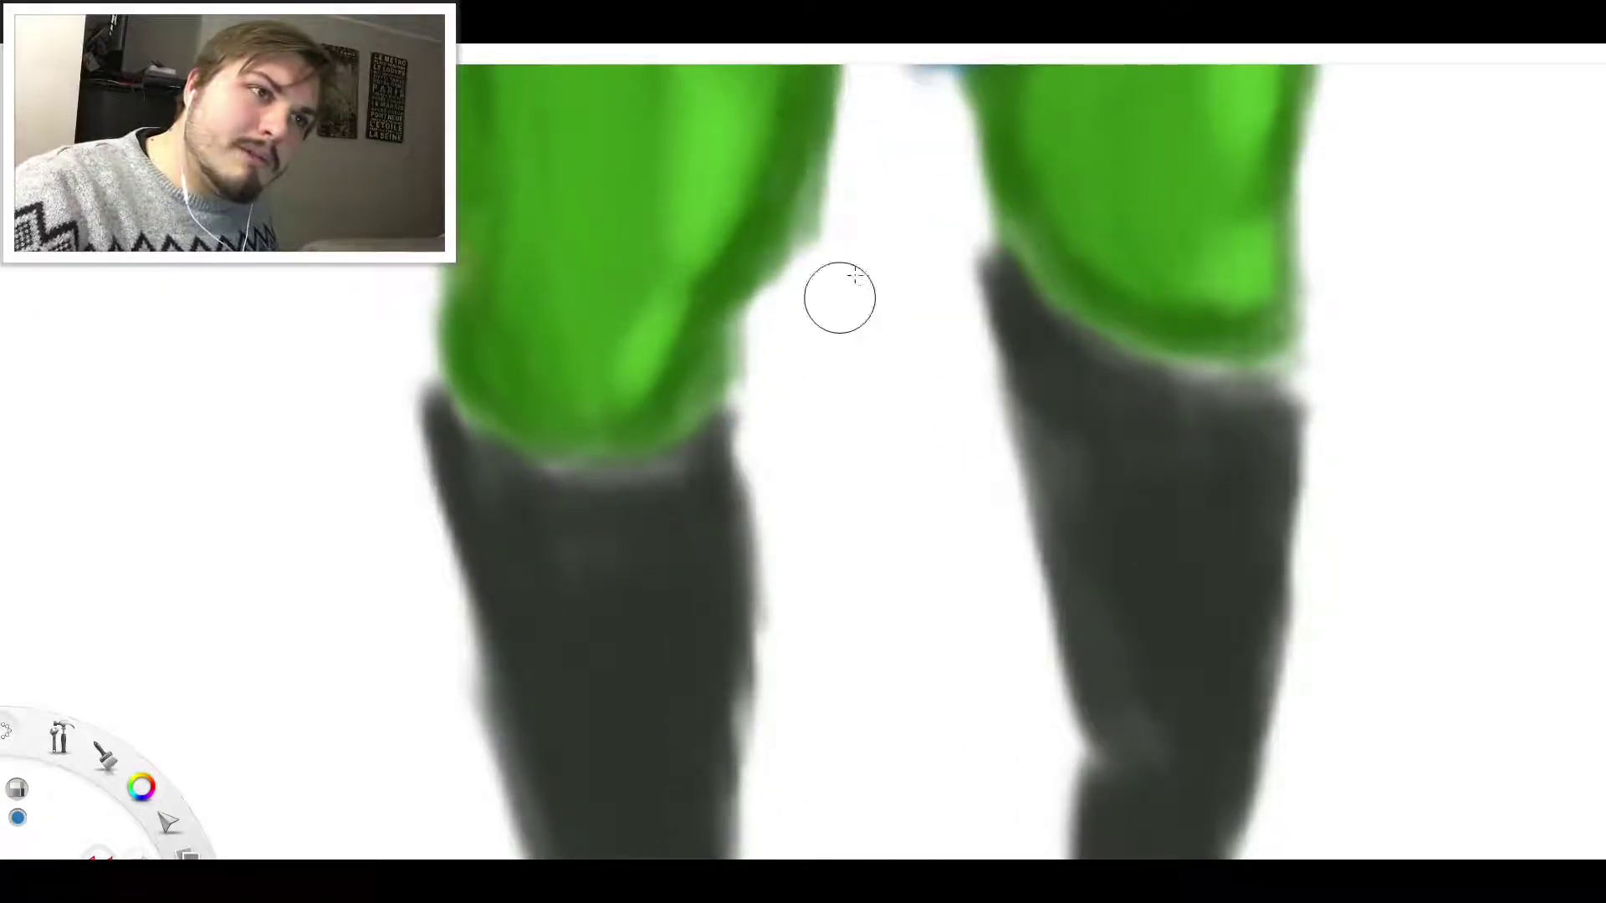
pyautogui.moveTo(872, 223); pyautogui.dragTo(835, 281)
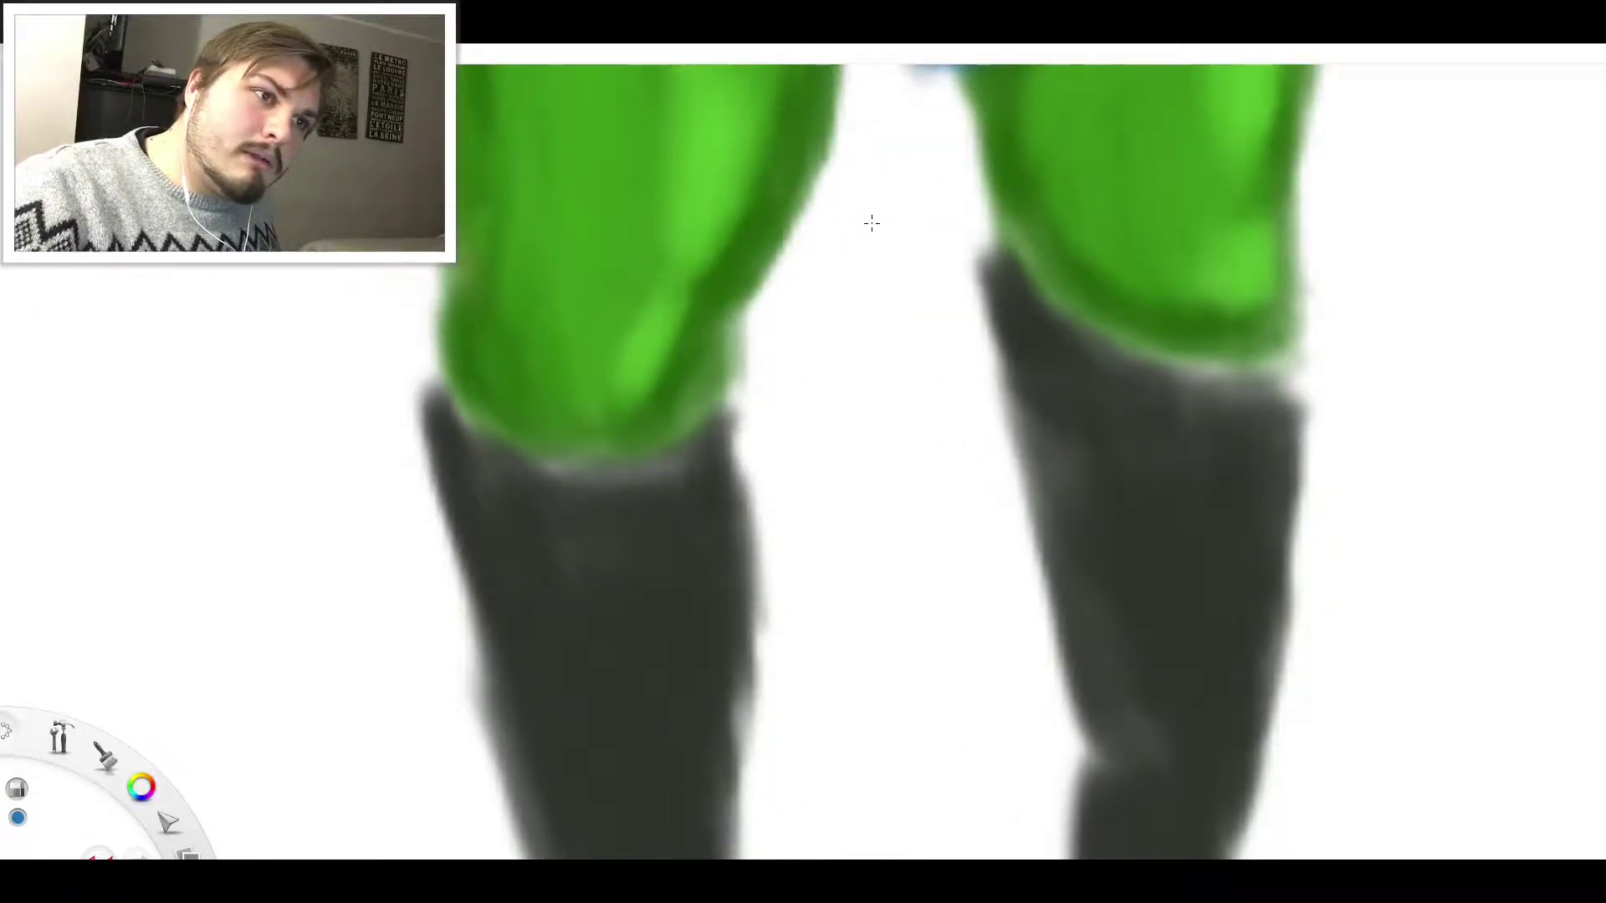
pyautogui.moveTo(836, 132); pyautogui.dragTo(810, 197)
pyautogui.moveTo(745, 326)
pyautogui.mouseDown()
pyautogui.moveTo(731, 391)
pyautogui.moveTo(732, 376)
pyautogui.mouseUp()
pyautogui.moveTo(780, 239); pyautogui.dragTo(734, 326)
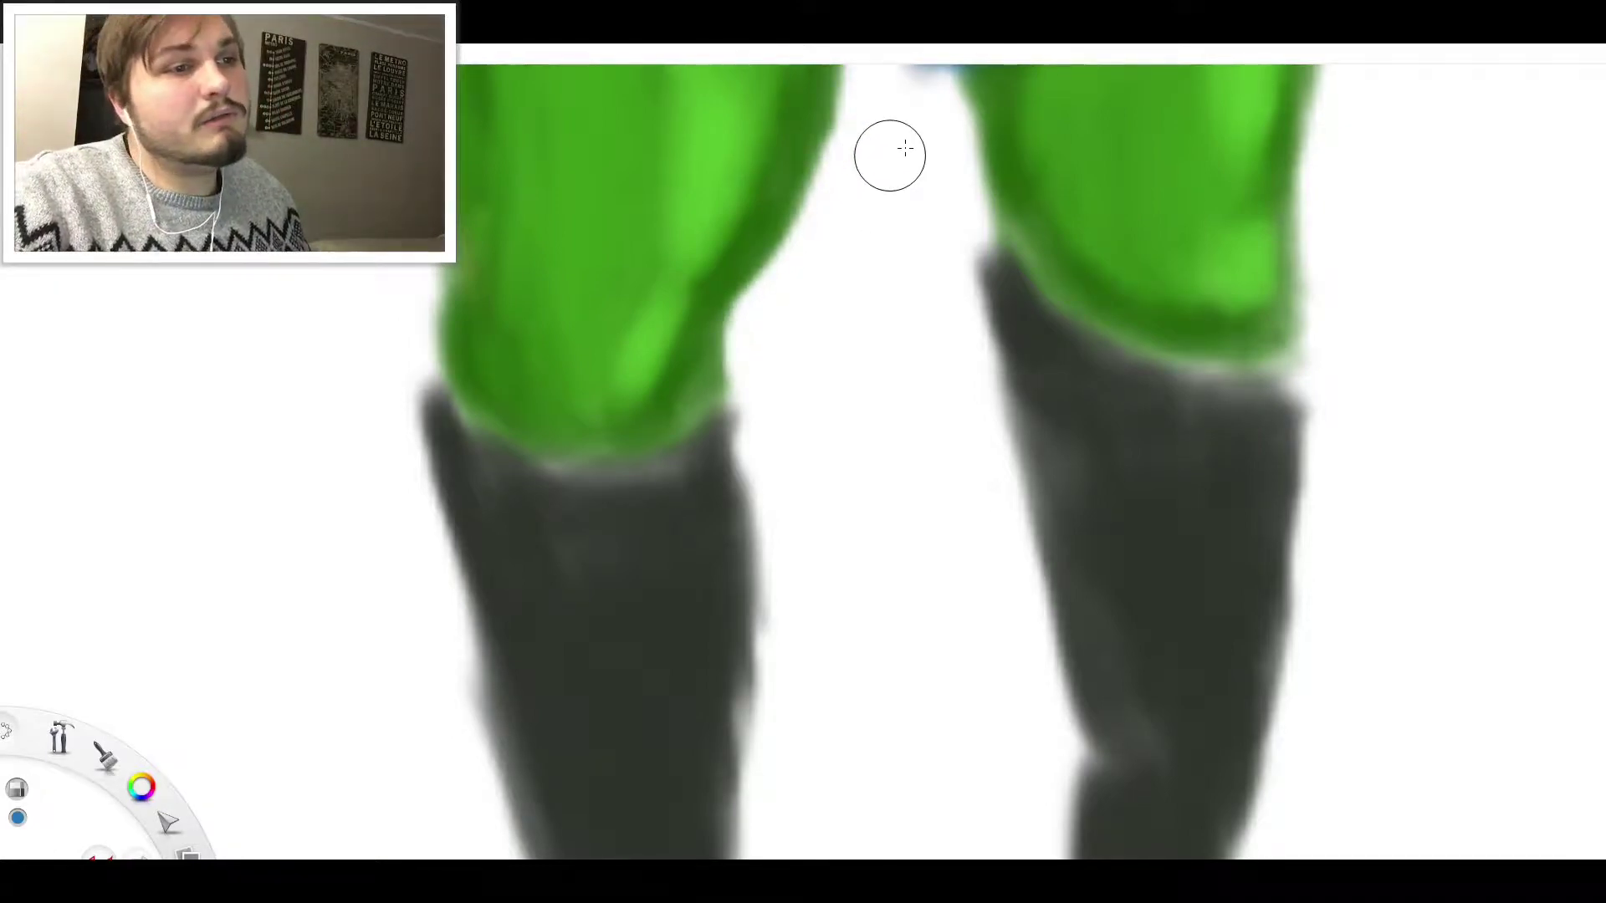
# Paint black lines on the picture's left boot along its outer edge and top rim and around a front lacing panel
pyautogui.scroll(-8, 904, 151)
pyautogui.scroll(6, 1007, 140)
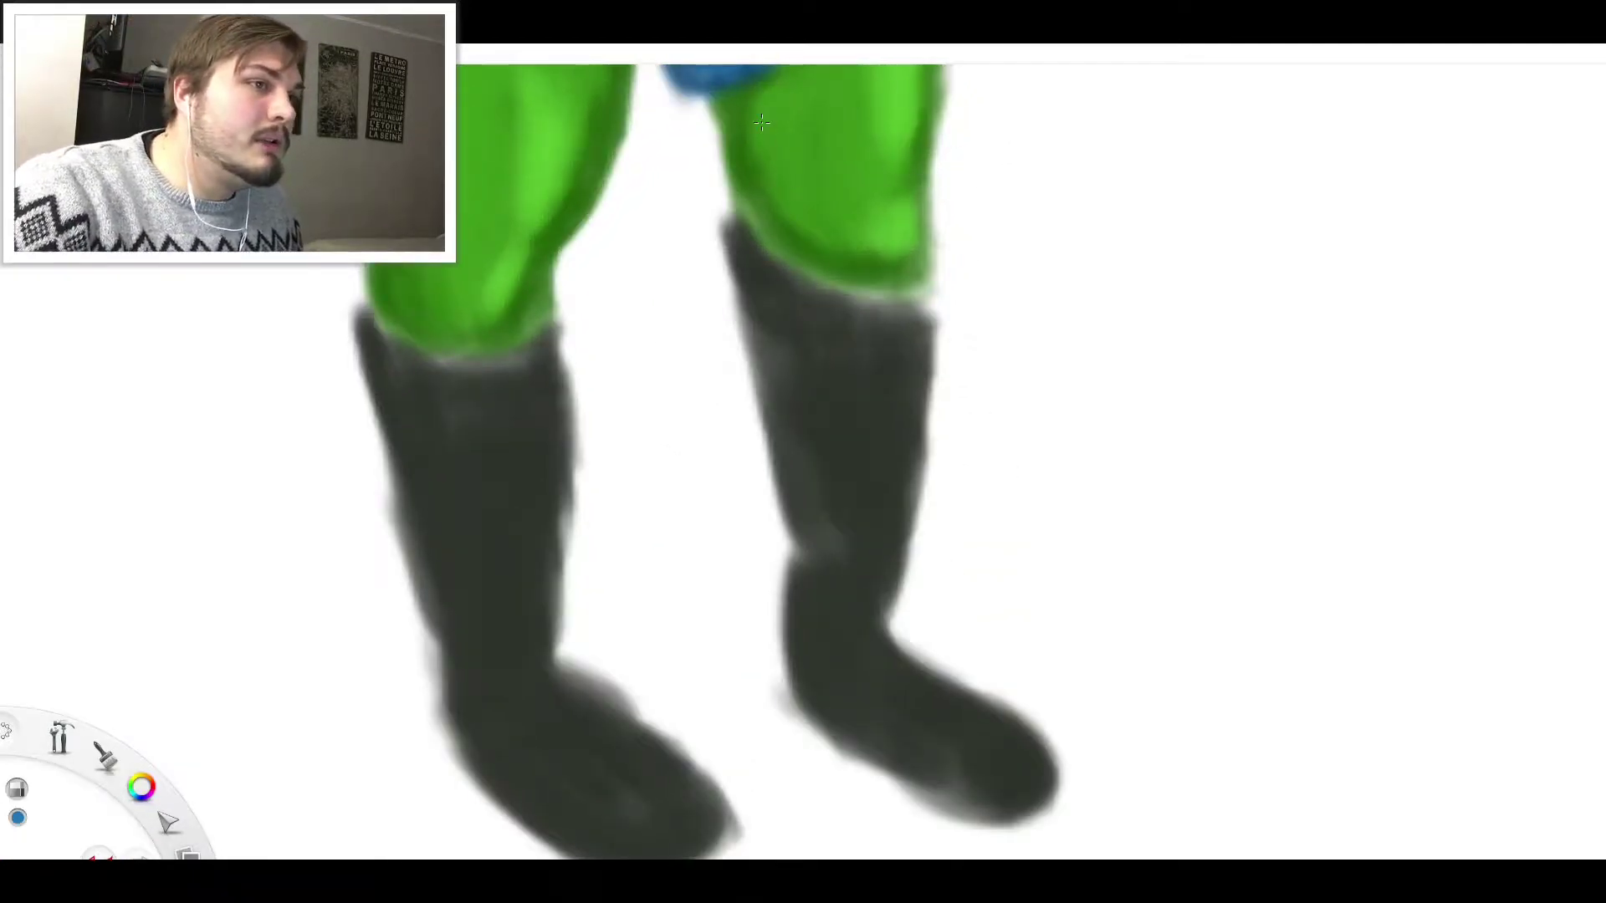
pyautogui.press('e')
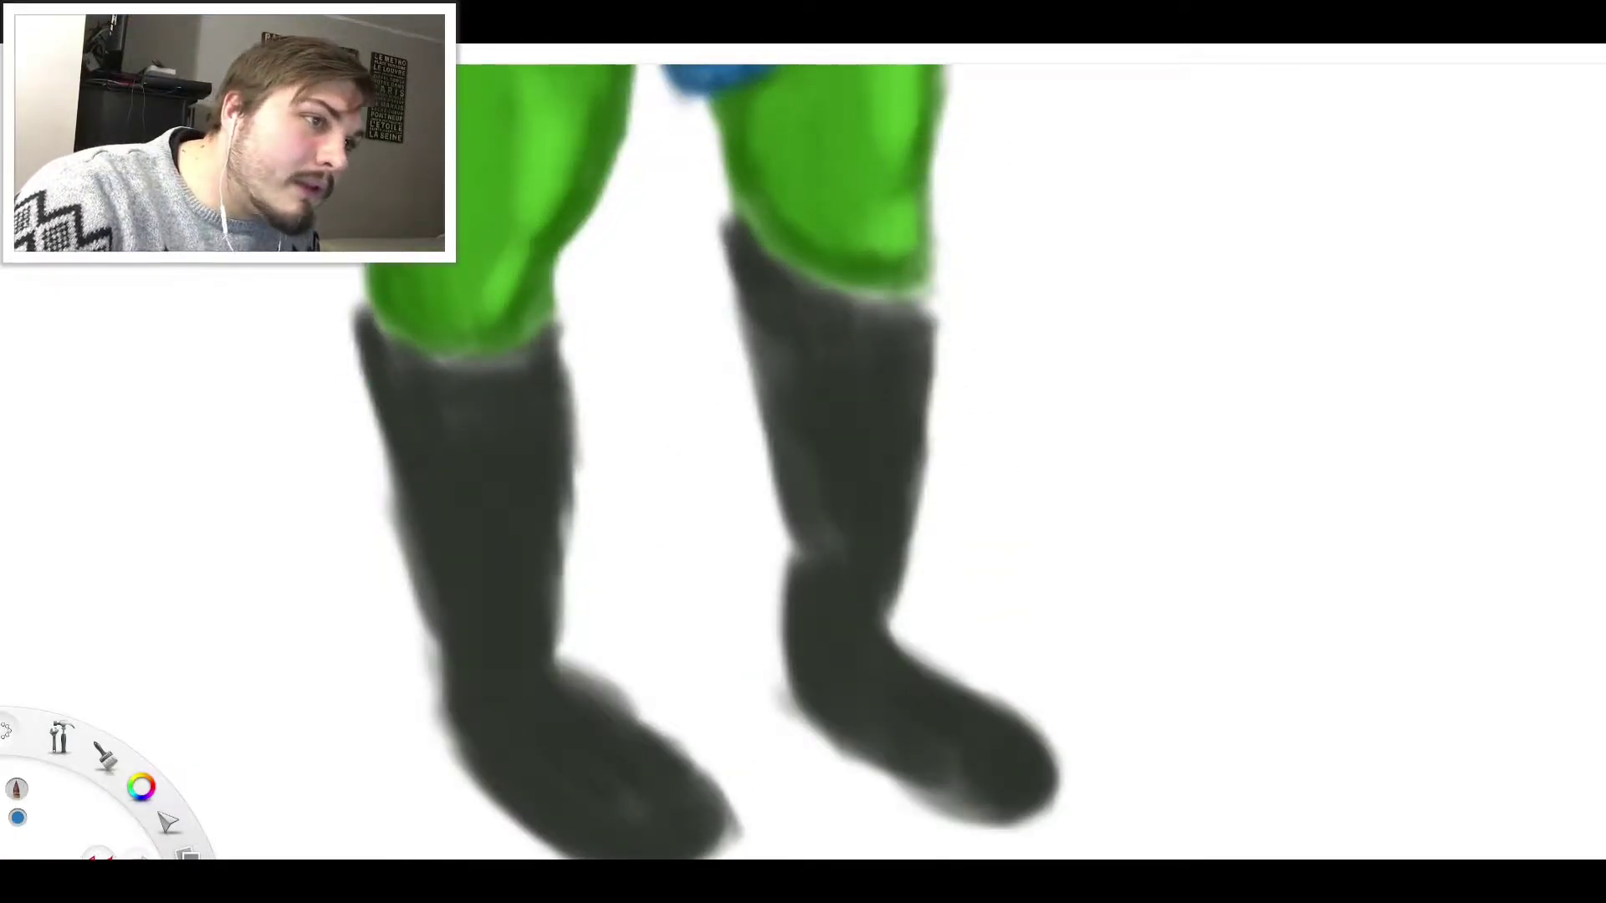
pyautogui.hotkey('ctrl', 'z')
pyautogui.moveTo(372, 322)
pyautogui.mouseDown()
pyautogui.moveTo(377, 339)
pyautogui.moveTo(390, 316)
pyautogui.moveTo(378, 356)
pyautogui.moveTo(368, 310)
pyautogui.moveTo(466, 670)
pyautogui.moveTo(435, 627)
pyautogui.mouseUp()
pyautogui.hotkey('ctrl', 'z')
pyautogui.moveTo(407, 346)
pyautogui.mouseDown()
pyautogui.moveTo(403, 309)
pyautogui.moveTo(464, 359)
pyautogui.moveTo(556, 313)
pyautogui.moveTo(517, 343)
pyautogui.moveTo(444, 351)
pyautogui.moveTo(466, 357)
pyautogui.moveTo(506, 511)
pyautogui.moveTo(477, 383)
pyautogui.moveTo(518, 641)
pyautogui.mouseUp()
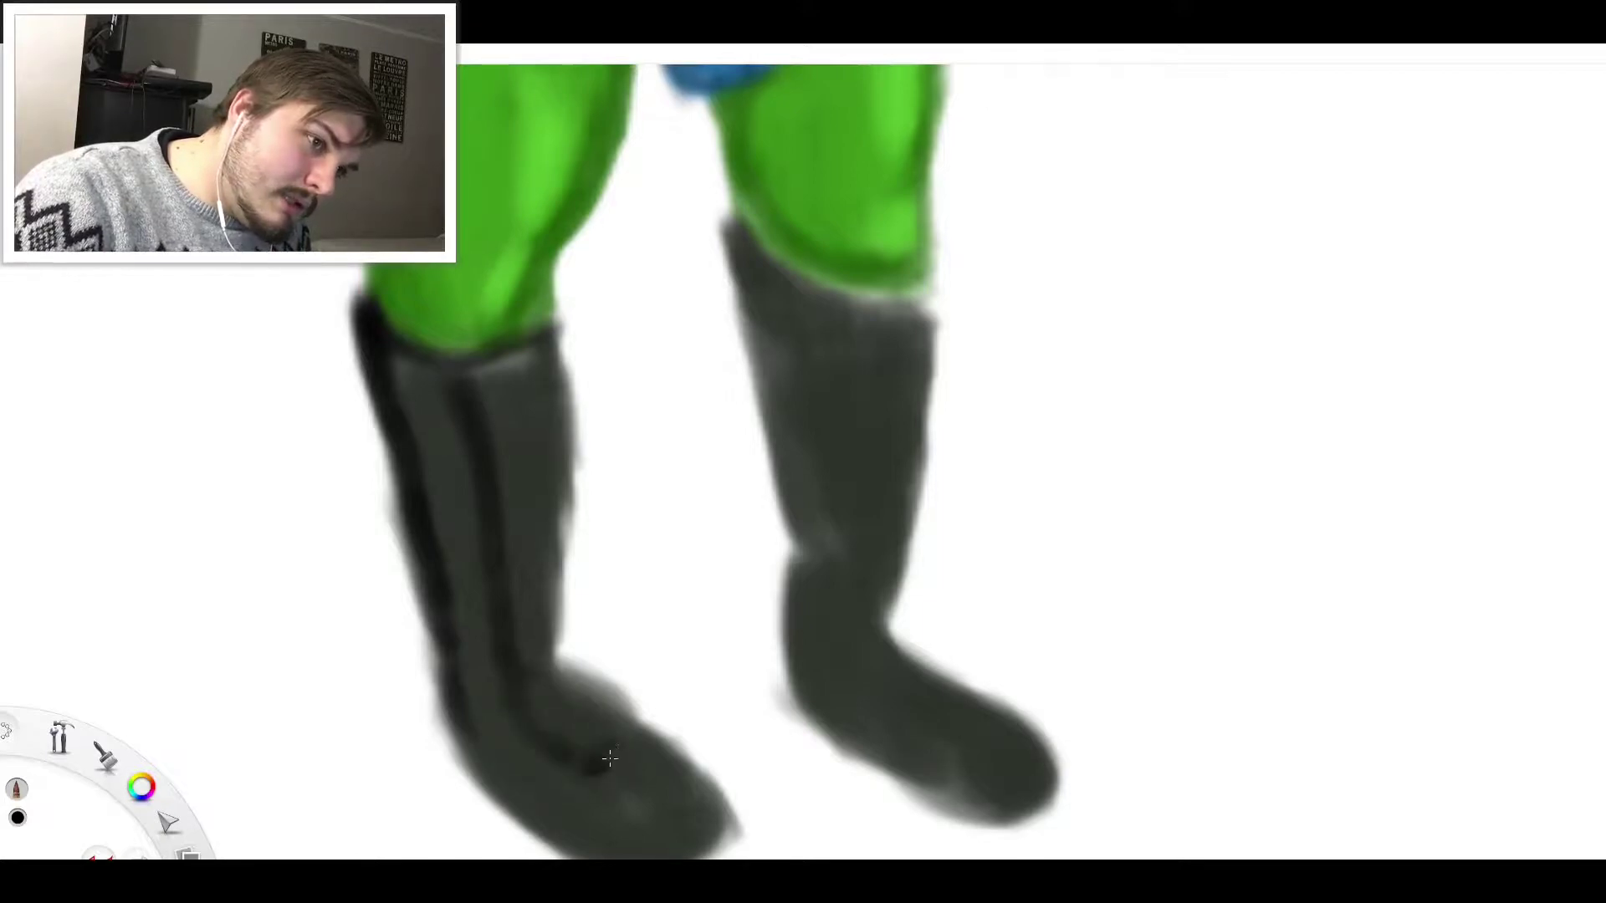
pyautogui.moveTo(653, 744)
pyautogui.mouseDown()
pyautogui.moveTo(581, 745)
pyautogui.moveTo(627, 754)
pyautogui.moveTo(642, 743)
pyautogui.moveTo(566, 732)
pyautogui.moveTo(617, 755)
pyautogui.moveTo(655, 727)
pyautogui.moveTo(562, 624)
pyautogui.moveTo(568, 642)
pyautogui.moveTo(561, 411)
pyautogui.mouseUp()
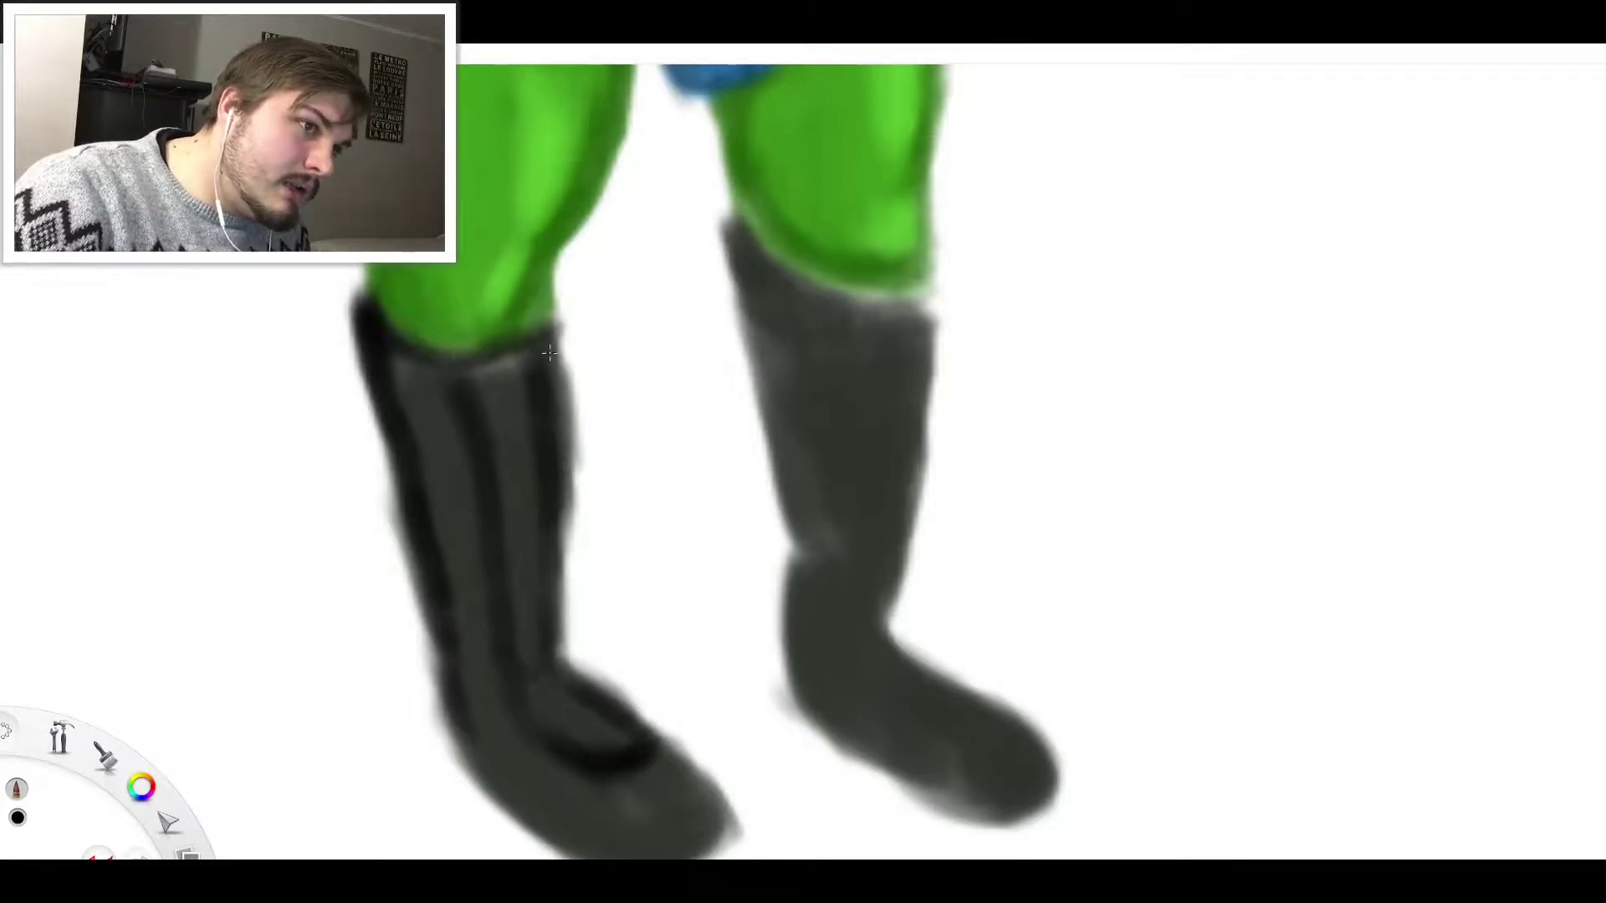
# Darken the same boot's outer side, outline its sole and rounded toe in black, and add horizontal lacing bars up the front panel
pyautogui.moveTo(470, 384)
pyautogui.mouseDown()
pyautogui.moveTo(407, 398)
pyautogui.moveTo(456, 548)
pyautogui.moveTo(461, 636)
pyautogui.mouseUp()
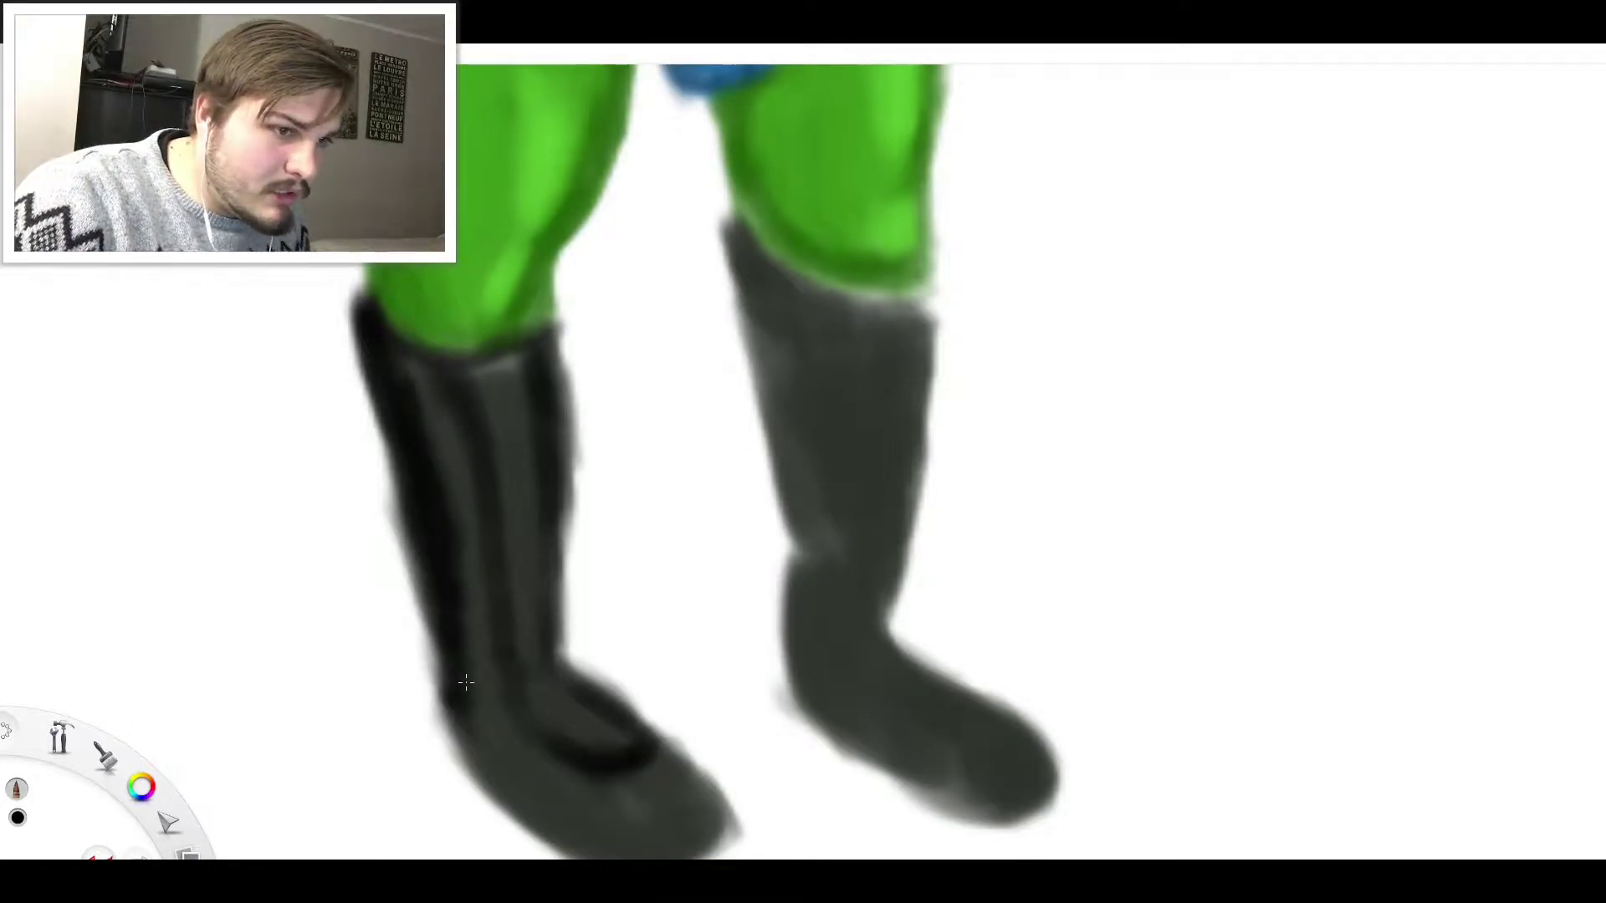
pyautogui.moveTo(465, 684)
pyautogui.mouseDown()
pyautogui.moveTo(479, 755)
pyautogui.moveTo(514, 804)
pyautogui.moveTo(586, 849)
pyautogui.moveTo(552, 823)
pyautogui.mouseUp()
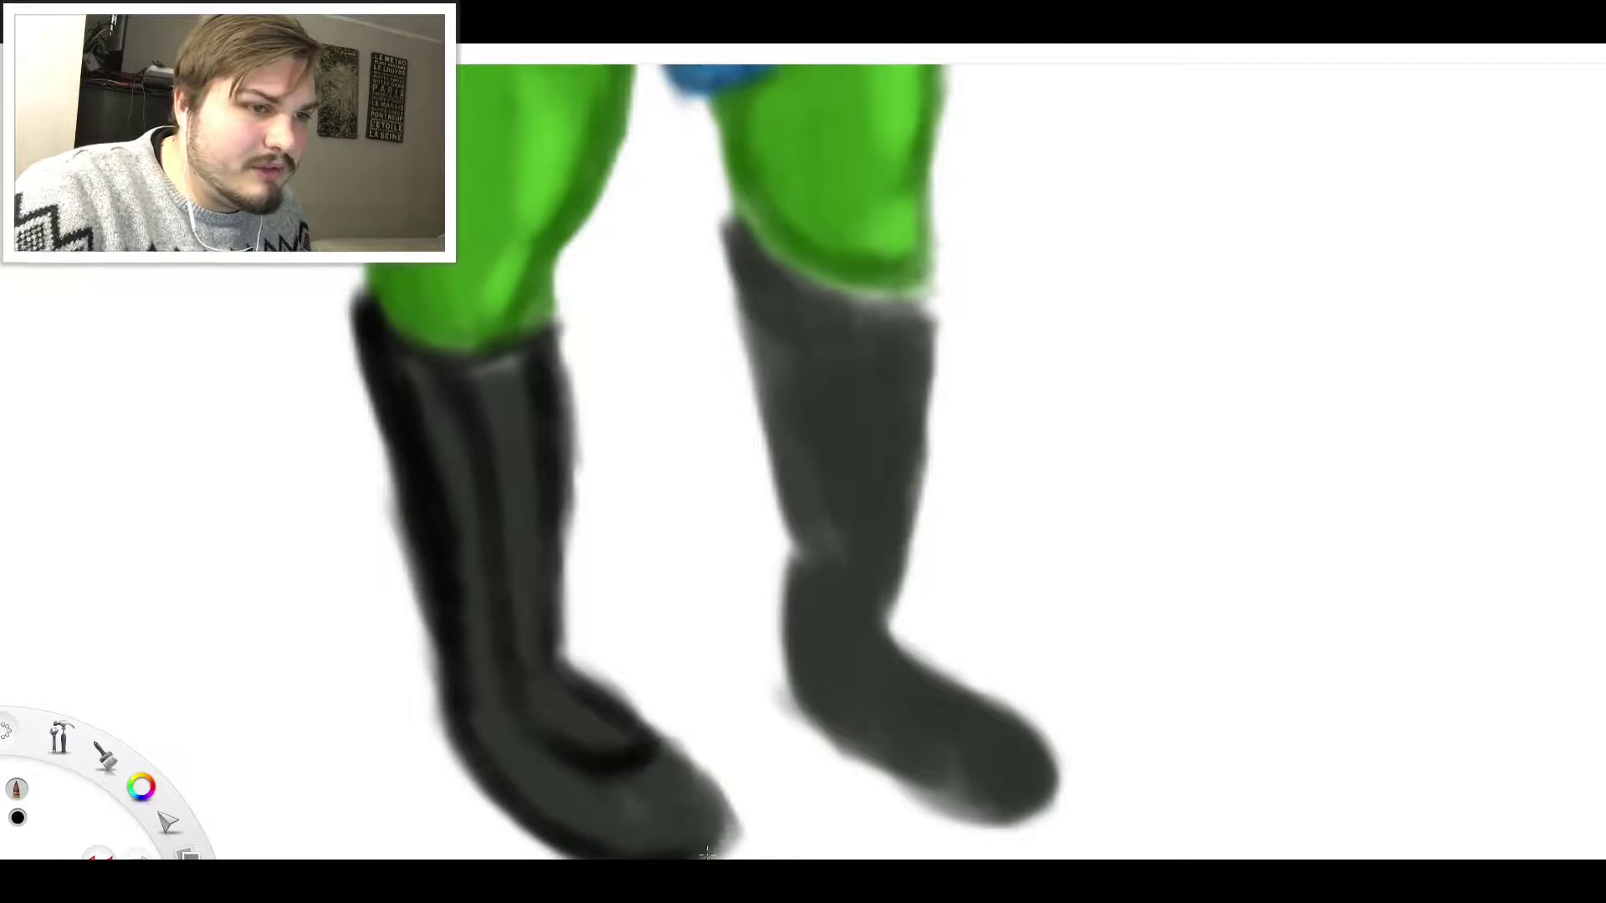
pyautogui.moveTo(696, 851)
pyautogui.mouseDown()
pyautogui.moveTo(737, 805)
pyautogui.moveTo(686, 733)
pyautogui.moveTo(709, 749)
pyautogui.moveTo(653, 728)
pyautogui.moveTo(668, 722)
pyautogui.moveTo(602, 676)
pyautogui.moveTo(610, 725)
pyautogui.moveTo(573, 736)
pyautogui.moveTo(629, 712)
pyautogui.moveTo(541, 713)
pyautogui.moveTo(569, 695)
pyautogui.moveTo(531, 686)
pyautogui.moveTo(554, 633)
pyautogui.moveTo(518, 639)
pyautogui.moveTo(546, 582)
pyautogui.moveTo(516, 574)
pyautogui.moveTo(545, 532)
pyautogui.moveTo(510, 538)
pyautogui.moveTo(543, 513)
pyautogui.moveTo(531, 472)
pyautogui.moveTo(500, 498)
pyautogui.moveTo(533, 470)
pyautogui.moveTo(498, 464)
pyautogui.moveTo(532, 421)
pyautogui.moveTo(486, 423)
pyautogui.moveTo(491, 386)
pyautogui.moveTo(475, 385)
pyautogui.moveTo(517, 364)
pyautogui.mouseUp()
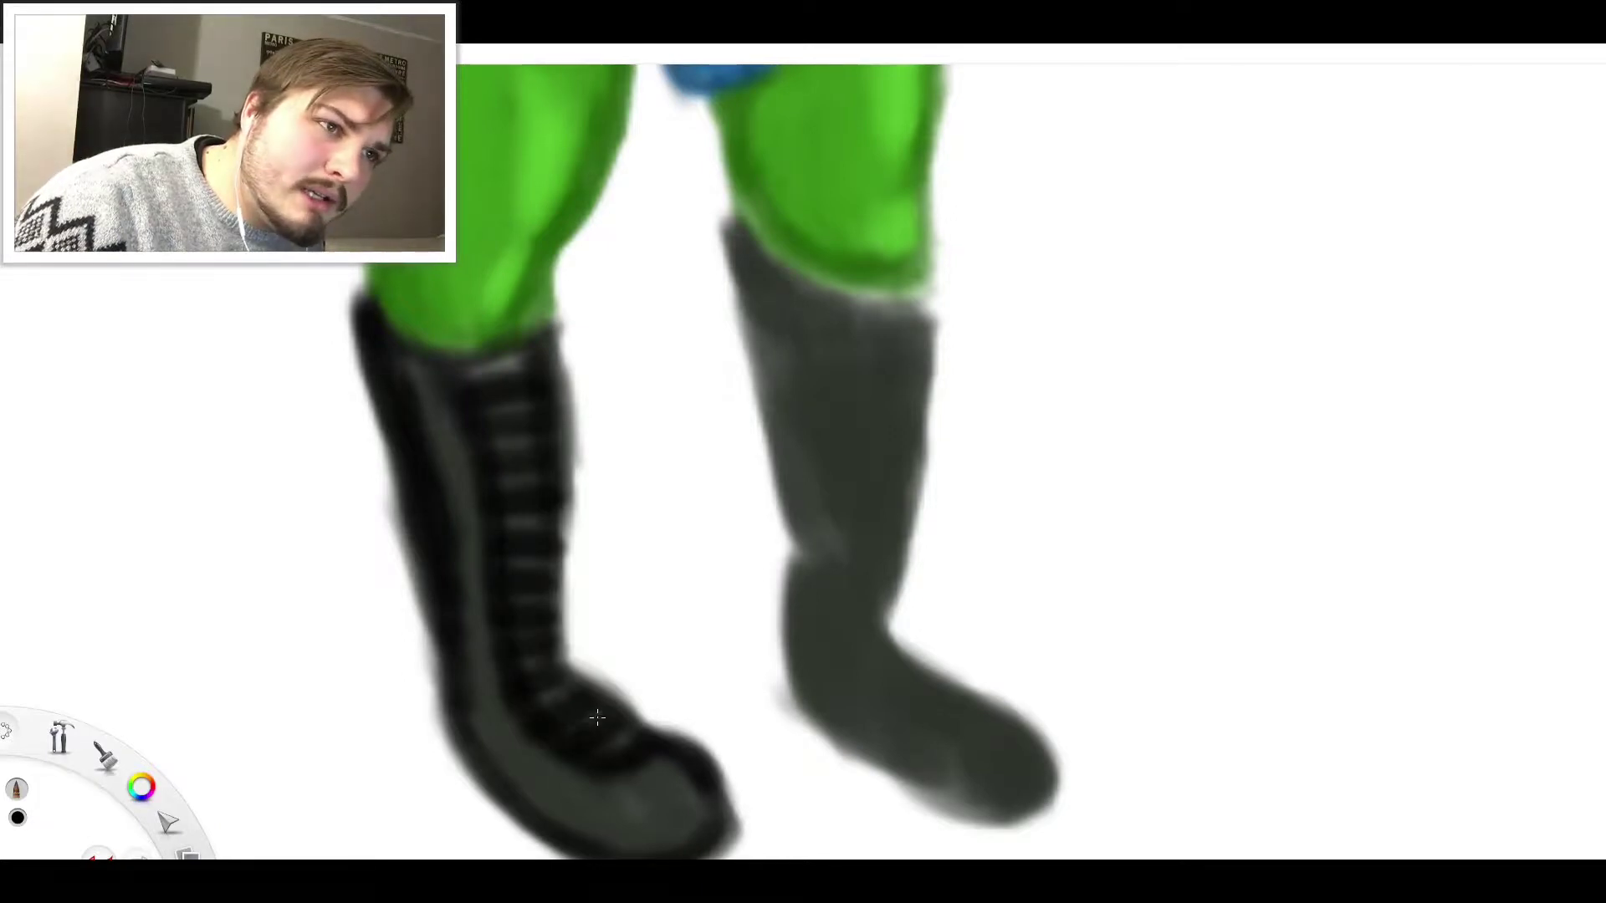
# Outline the picture's right boot in black and paint a dark toe-cap seam on both boots
pyautogui.moveTo(724, 242)
pyautogui.mouseDown()
pyautogui.moveTo(743, 195)
pyautogui.moveTo(738, 309)
pyautogui.moveTo(750, 364)
pyautogui.moveTo(772, 357)
pyautogui.moveTo(782, 394)
pyautogui.moveTo(798, 540)
pyautogui.moveTo(840, 521)
pyautogui.moveTo(799, 552)
pyautogui.moveTo(803, 707)
pyautogui.moveTo(912, 778)
pyautogui.moveTo(991, 801)
pyautogui.moveTo(1020, 774)
pyautogui.moveTo(1025, 816)
pyautogui.moveTo(1052, 728)
pyautogui.moveTo(1008, 682)
pyautogui.moveTo(1056, 778)
pyautogui.mouseUp()
pyautogui.moveTo(982, 679)
pyautogui.mouseDown()
pyautogui.moveTo(1037, 697)
pyautogui.moveTo(920, 661)
pyautogui.moveTo(886, 629)
pyautogui.moveTo(965, 678)
pyautogui.moveTo(903, 602)
pyautogui.moveTo(912, 648)
pyautogui.moveTo(902, 577)
pyautogui.moveTo(907, 636)
pyautogui.moveTo(897, 611)
pyautogui.moveTo(916, 343)
pyautogui.moveTo(935, 349)
pyautogui.moveTo(945, 273)
pyautogui.moveTo(929, 318)
pyautogui.moveTo(937, 276)
pyautogui.moveTo(895, 293)
pyautogui.moveTo(911, 277)
pyautogui.moveTo(787, 260)
pyautogui.moveTo(753, 224)
pyautogui.moveTo(770, 201)
pyautogui.moveTo(782, 244)
pyautogui.moveTo(761, 194)
pyautogui.moveTo(816, 501)
pyautogui.moveTo(822, 453)
pyautogui.mouseUp()
pyautogui.moveTo(824, 605)
pyautogui.mouseDown()
pyautogui.moveTo(862, 723)
pyautogui.moveTo(853, 700)
pyautogui.mouseUp()
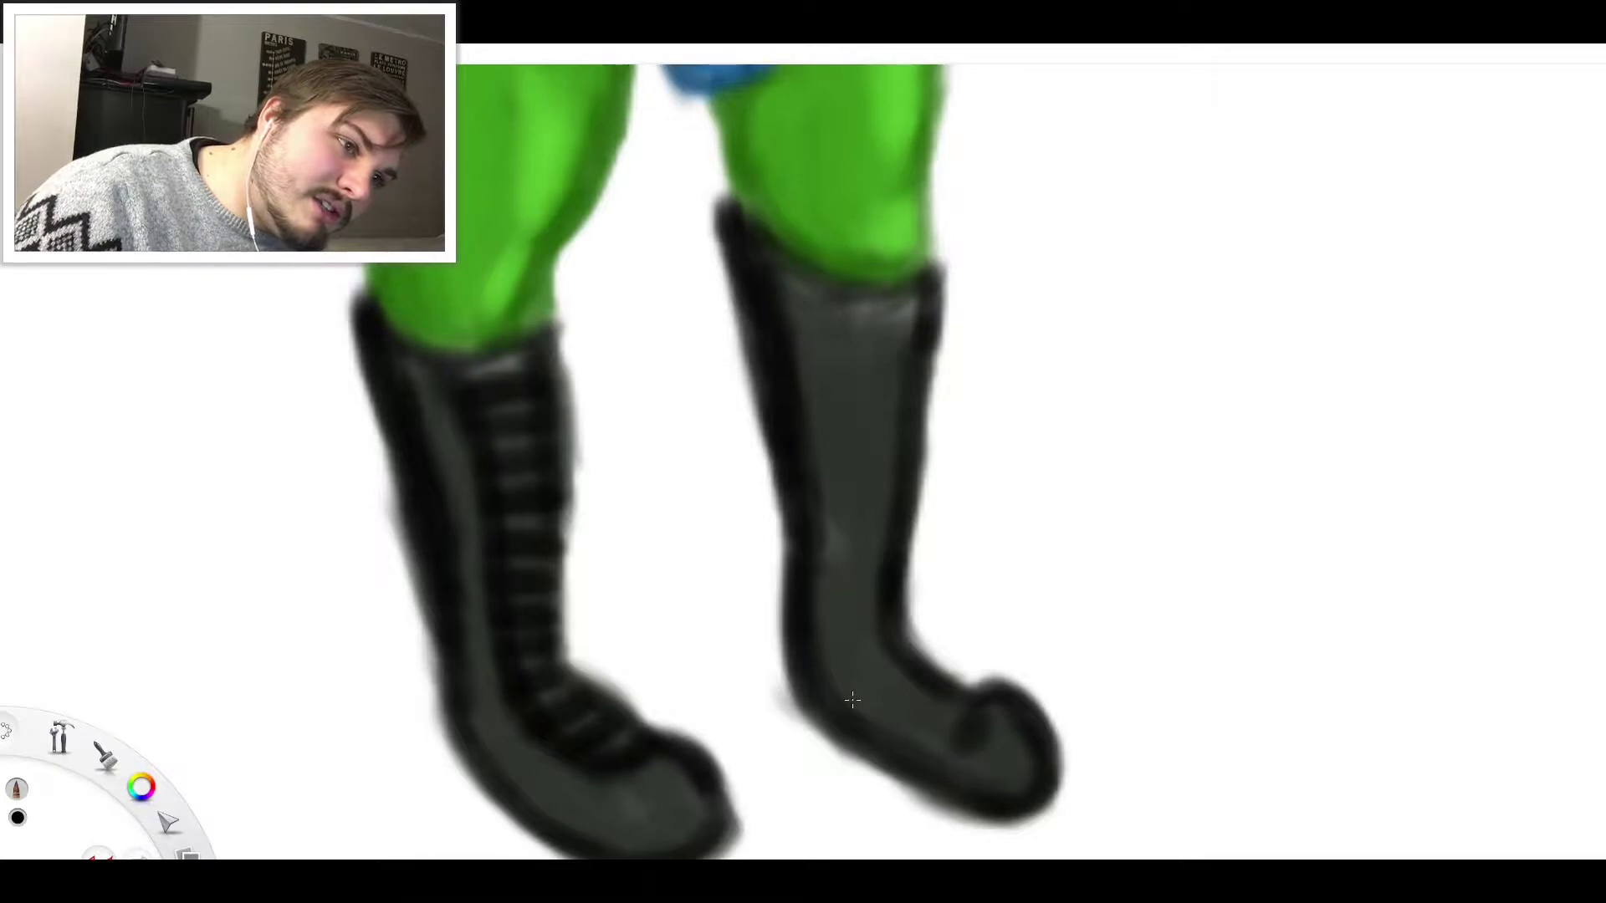
pyautogui.moveTo(670, 742)
pyautogui.mouseDown()
pyautogui.moveTo(635, 824)
pyautogui.moveTo(643, 834)
pyautogui.moveTo(640, 773)
pyautogui.moveTo(664, 828)
pyautogui.mouseUp()
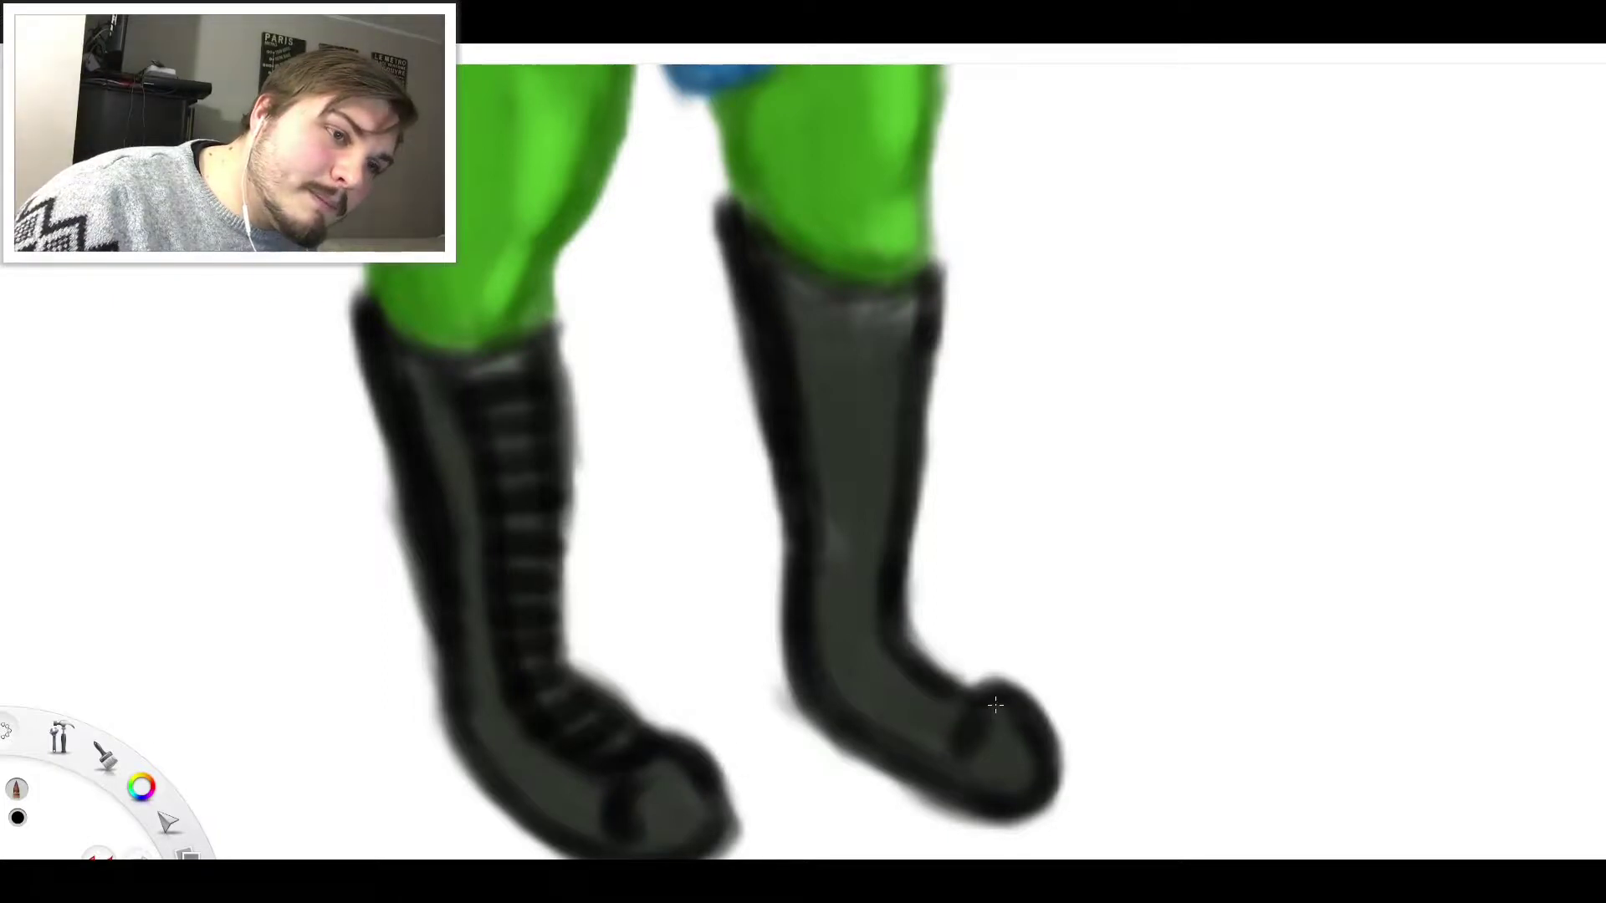
# Paint a front lacing panel with black horizontal bars on the picture's right boot, from the top rim to the instep
pyautogui.moveTo(996, 676)
pyautogui.mouseDown()
pyautogui.moveTo(925, 636)
pyautogui.moveTo(943, 631)
pyautogui.moveTo(962, 661)
pyautogui.moveTo(978, 721)
pyautogui.moveTo(878, 661)
pyautogui.moveTo(854, 615)
pyautogui.moveTo(900, 645)
pyautogui.mouseUp()
pyautogui.moveTo(857, 556)
pyautogui.mouseDown()
pyautogui.moveTo(841, 339)
pyautogui.moveTo(849, 300)
pyautogui.moveTo(887, 318)
pyautogui.mouseUp()
pyautogui.moveTo(858, 391)
pyautogui.mouseDown()
pyautogui.moveTo(912, 322)
pyautogui.moveTo(837, 314)
pyautogui.moveTo(911, 268)
pyautogui.moveTo(858, 333)
pyautogui.moveTo(881, 343)
pyautogui.mouseUp()
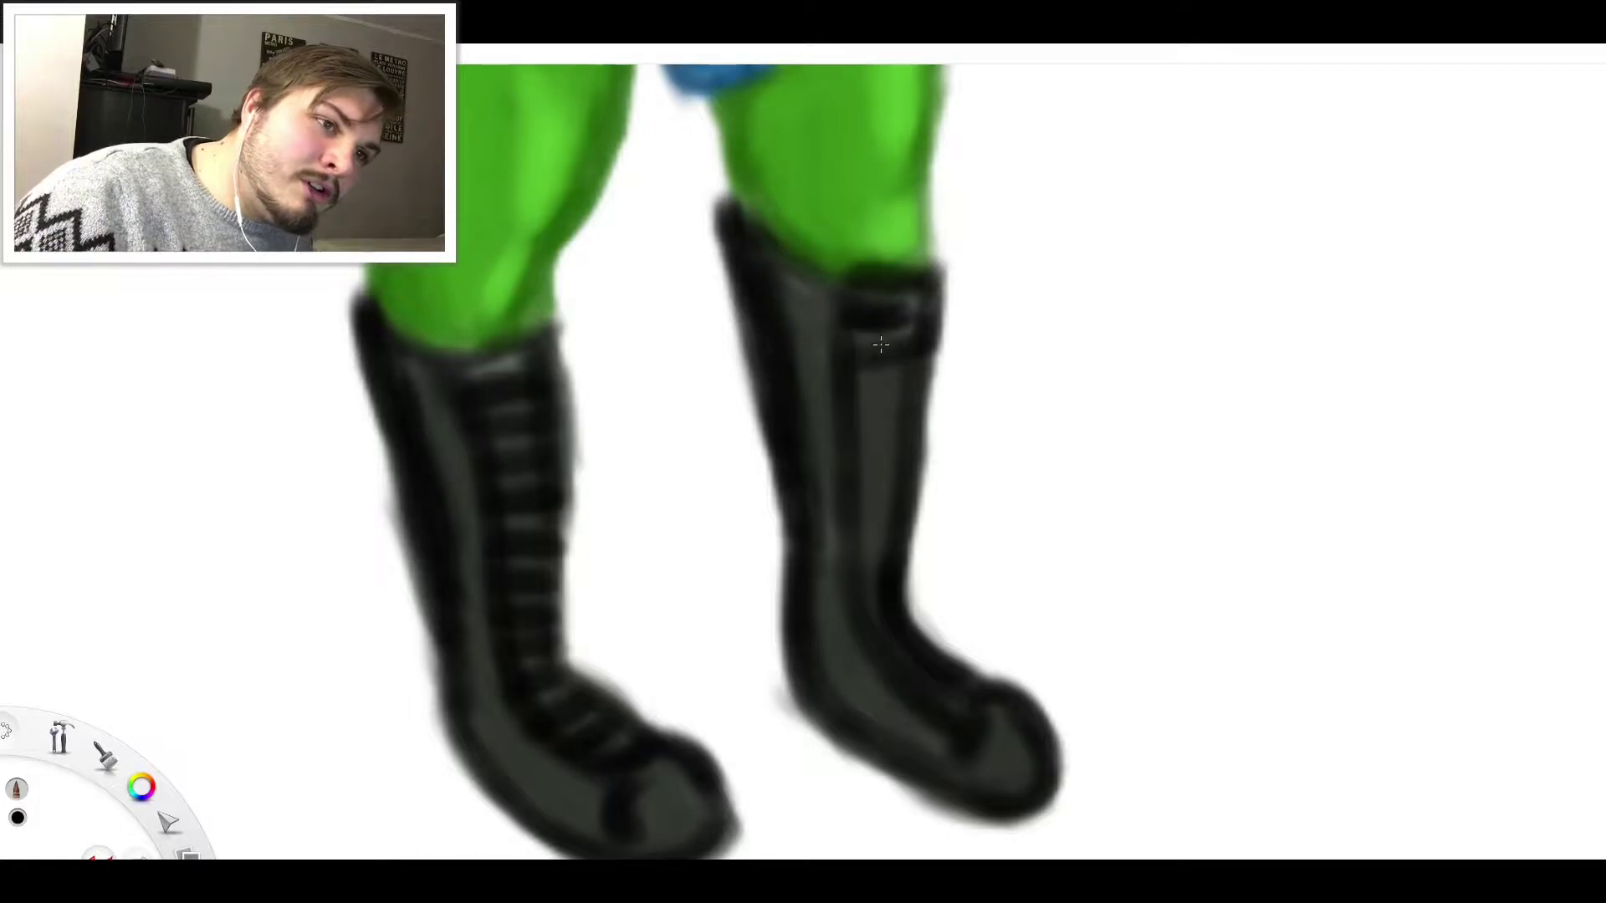
pyautogui.moveTo(871, 405)
pyautogui.mouseDown()
pyautogui.moveTo(908, 391)
pyautogui.moveTo(877, 428)
pyautogui.moveTo(914, 478)
pyautogui.moveTo(907, 530)
pyautogui.mouseUp()
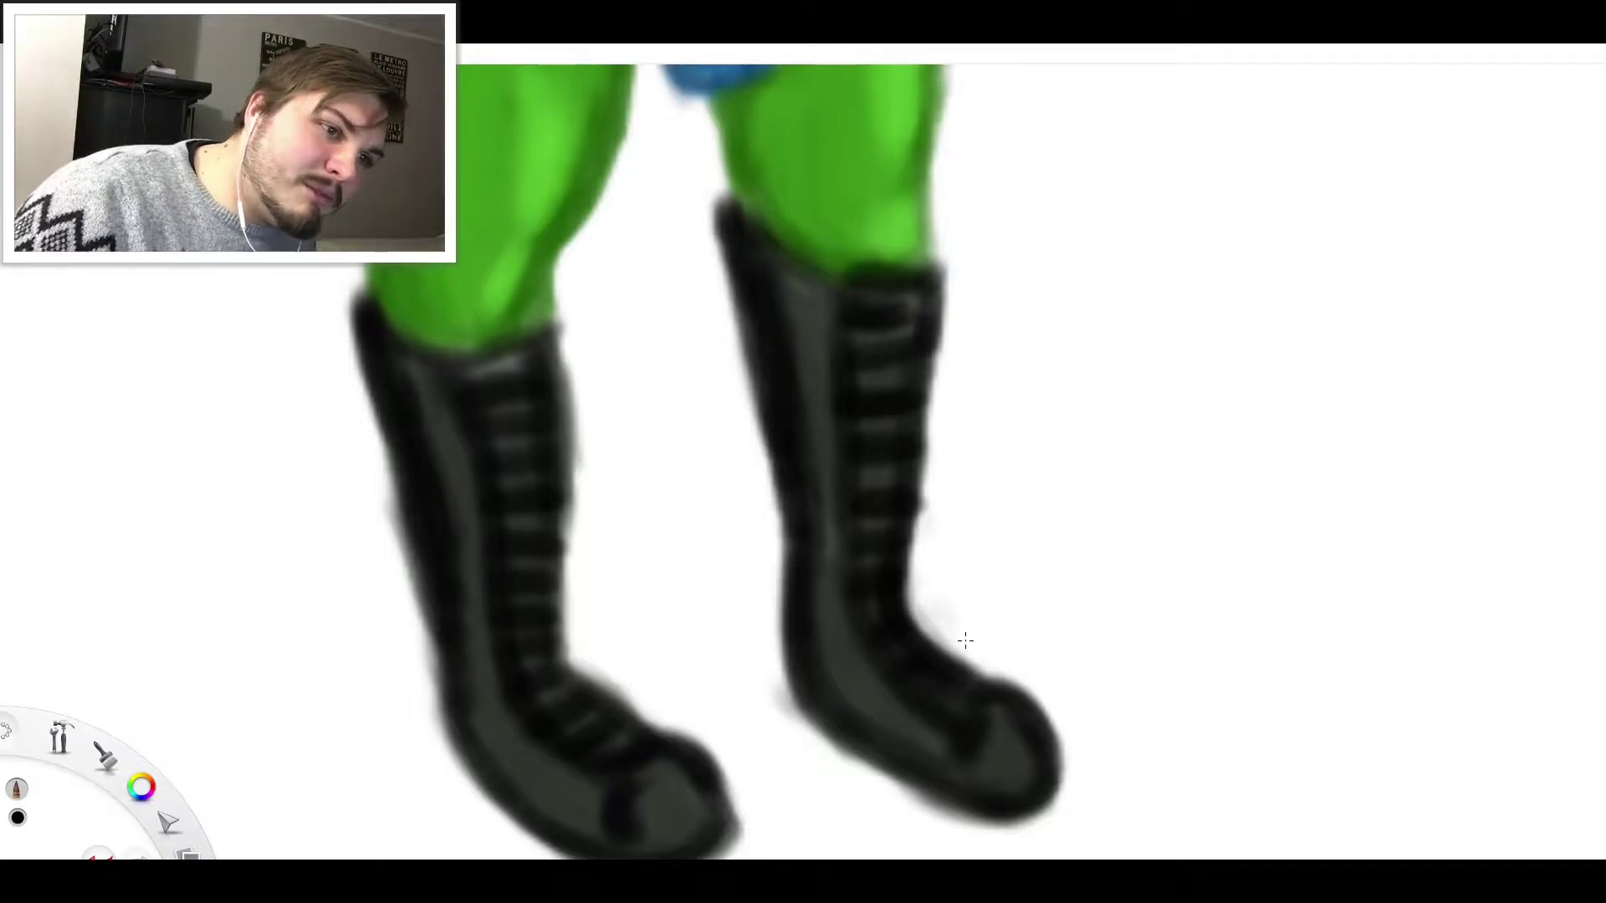
# Paint a black heel protruding at the back of the right boot's sole
pyautogui.moveTo(981, 672); pyautogui.dragTo(977, 648)
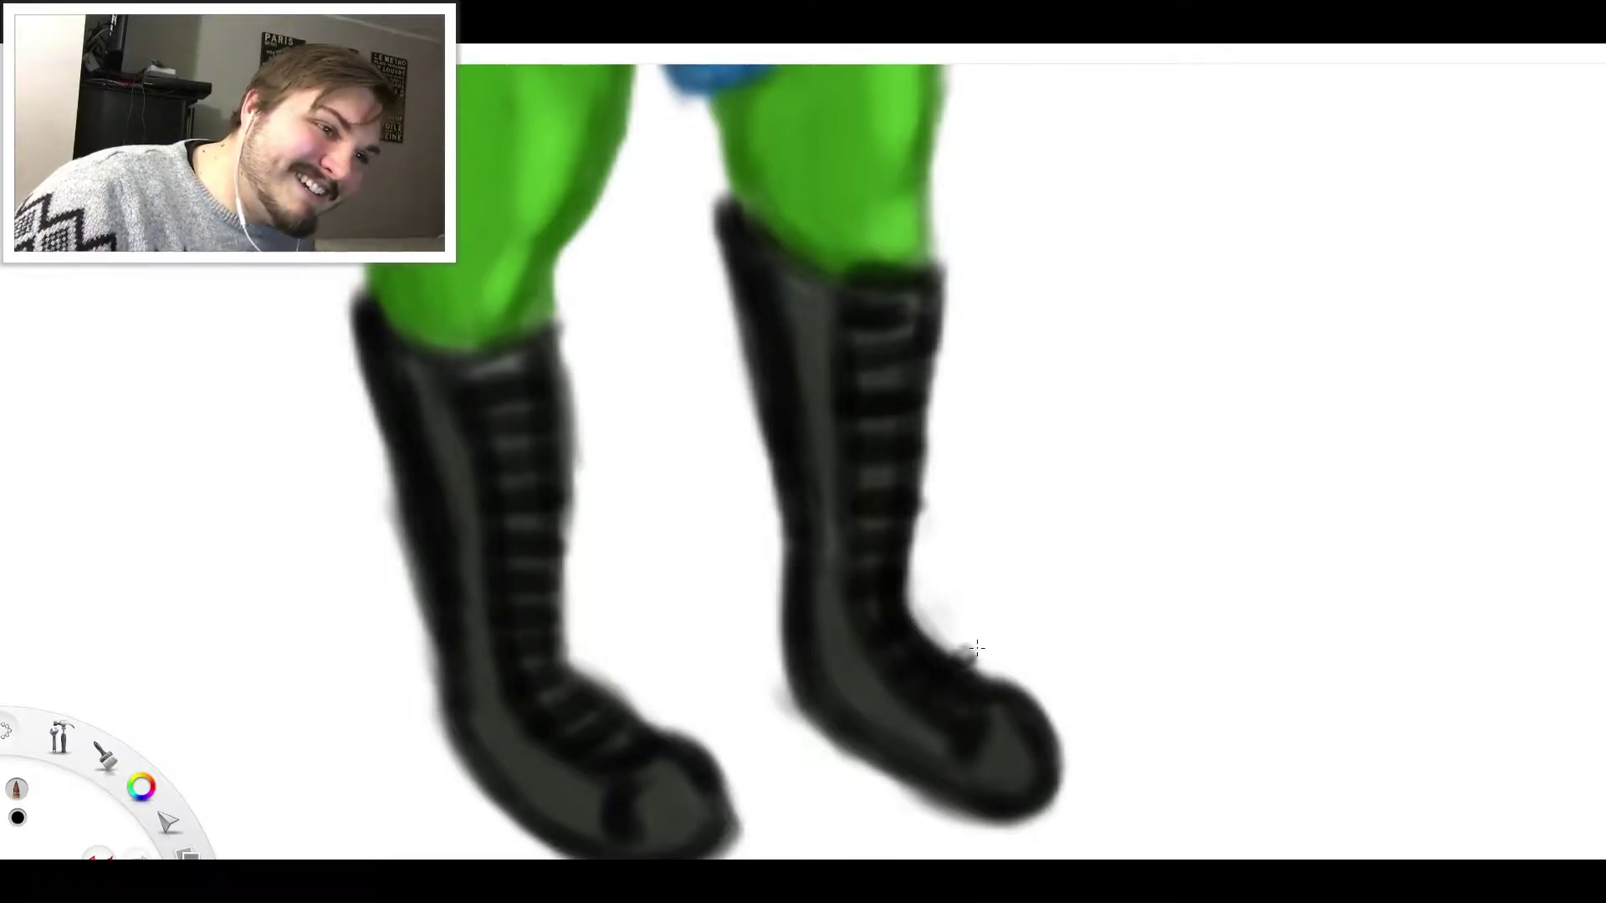
pyautogui.moveTo(798, 707)
pyautogui.mouseDown()
pyautogui.moveTo(787, 680)
pyautogui.moveTo(810, 740)
pyautogui.mouseUp()
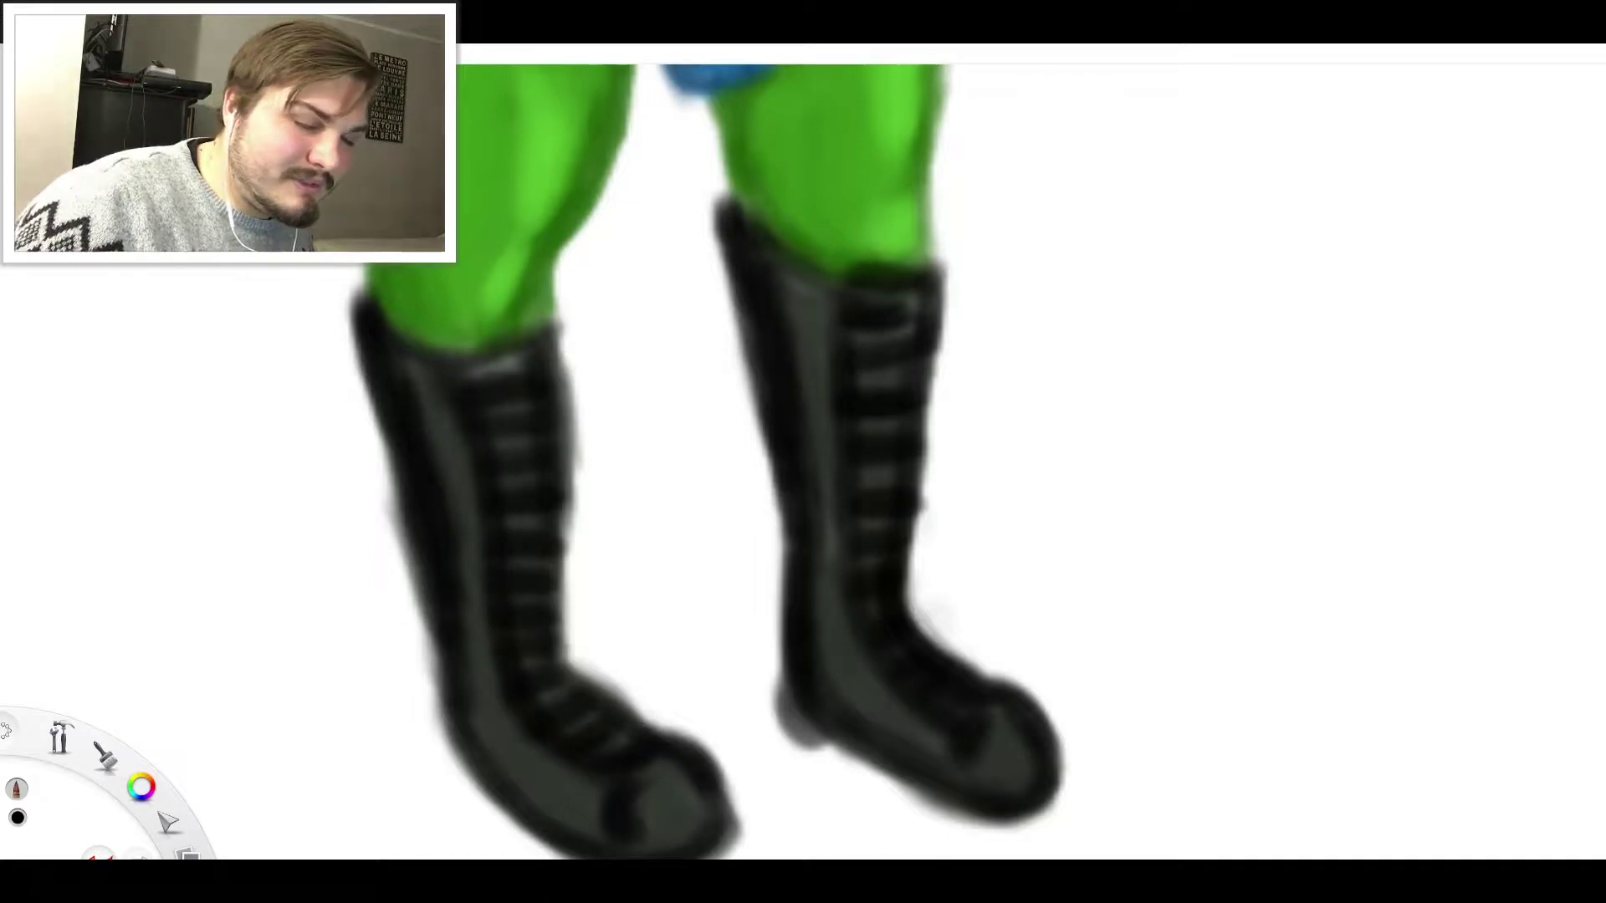
pyautogui.moveTo(800, 703)
pyautogui.mouseDown()
pyautogui.moveTo(790, 729)
pyautogui.moveTo(832, 768)
pyautogui.mouseUp()
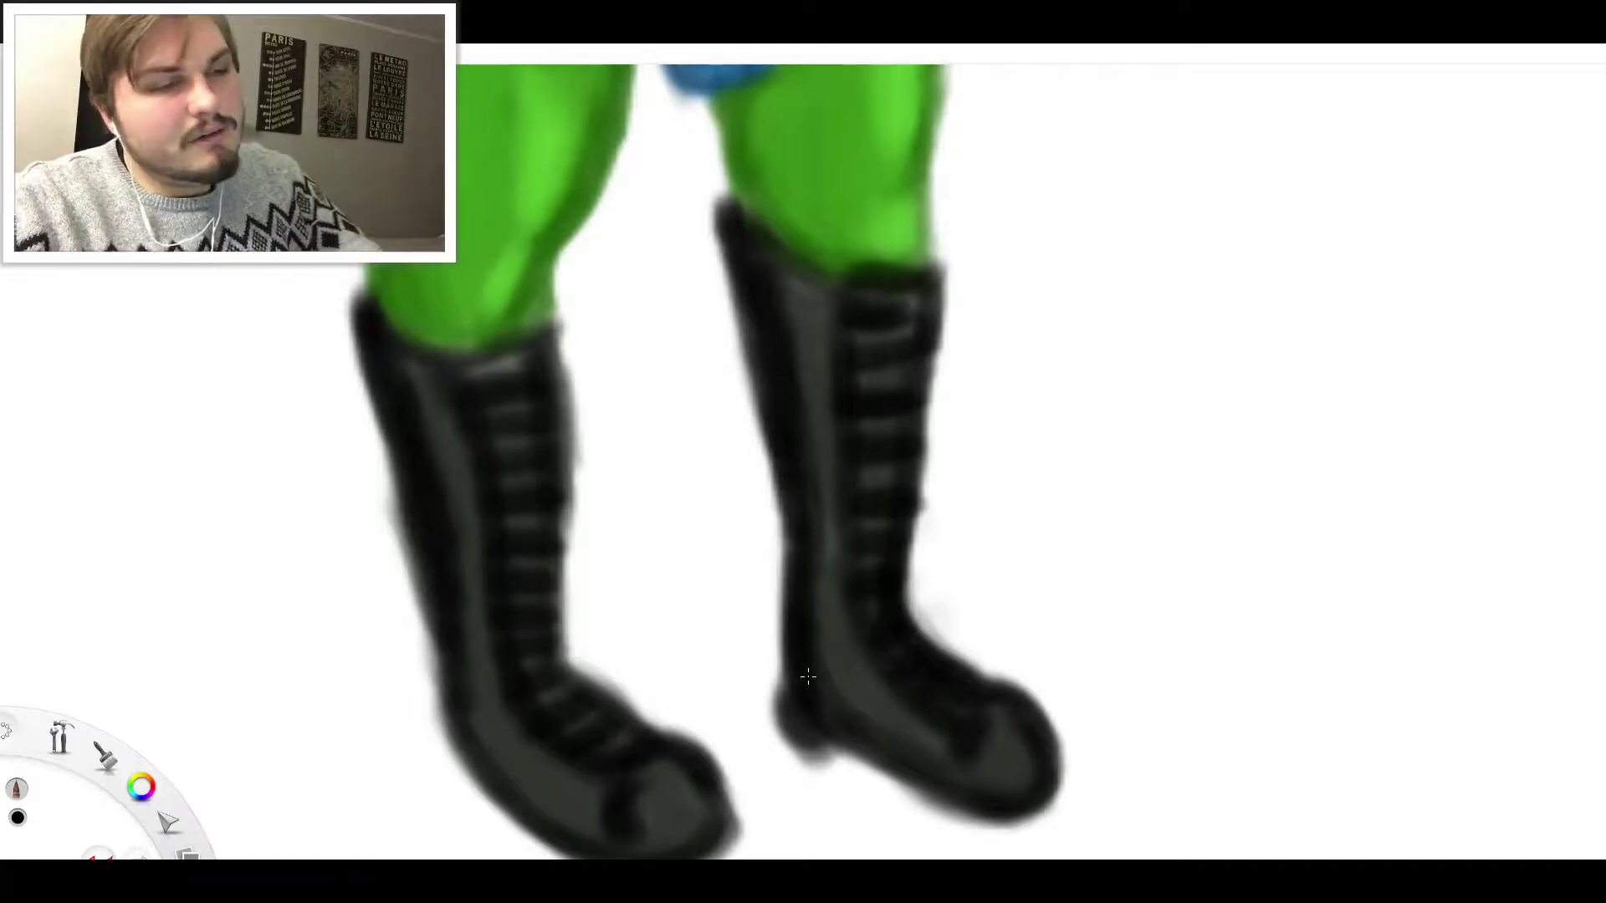
pyautogui.moveTo(808, 676); pyautogui.dragTo(669, 650)
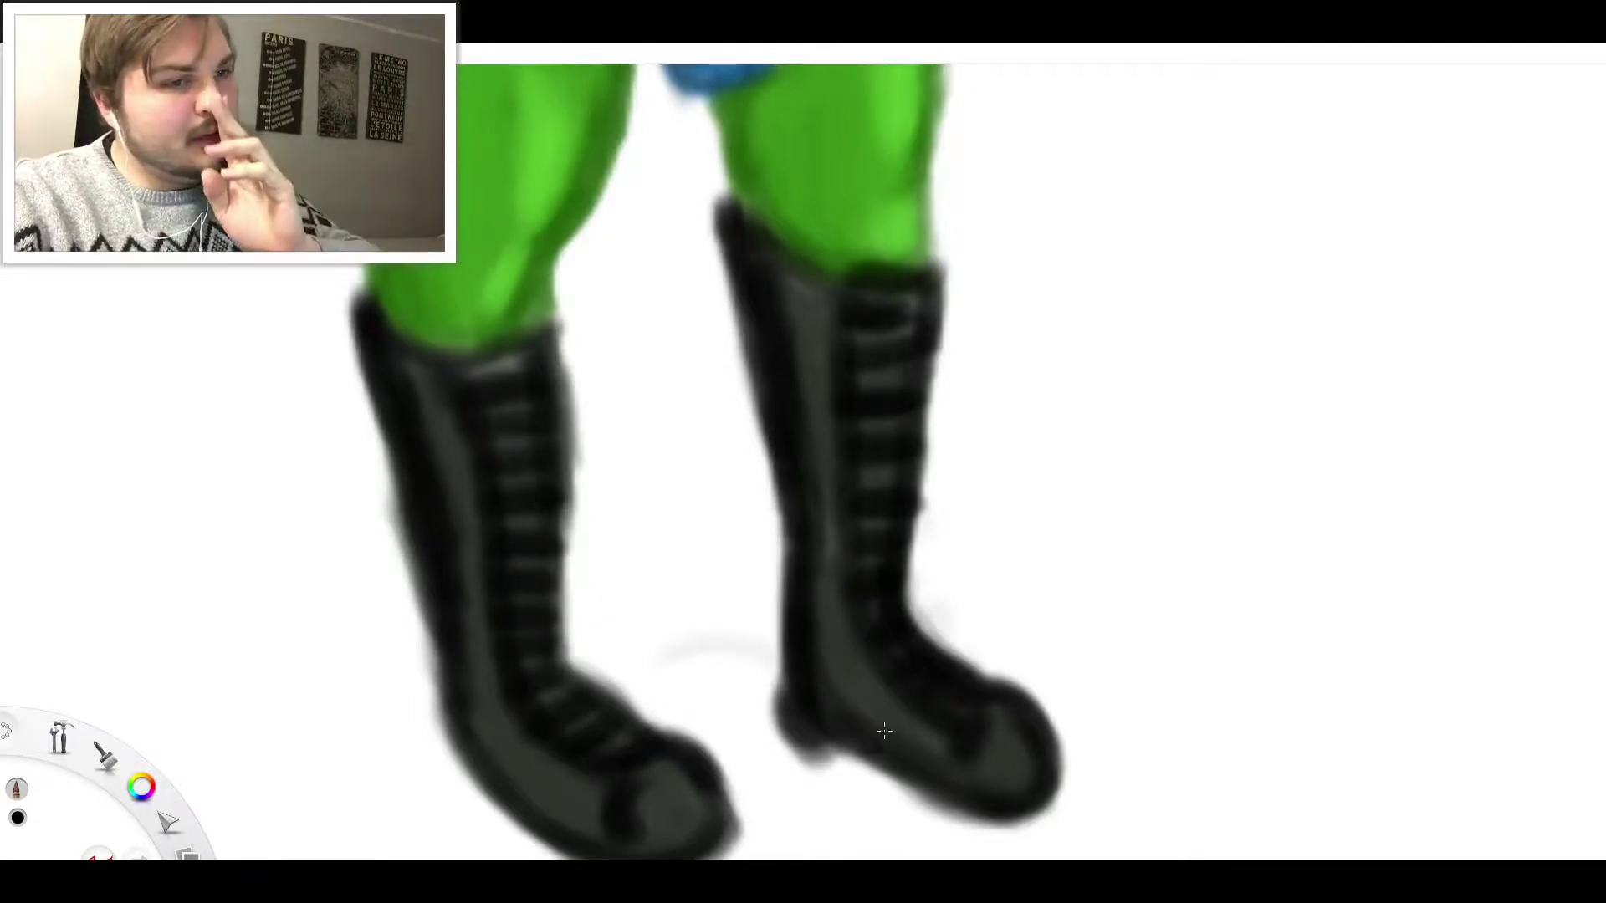
# Undo the black heel on the picture's right boot and paint a smaller black heel under both boots
pyautogui.hotkey('ctrl', 'z')
pyautogui.hotkey('ctrl', 'z')
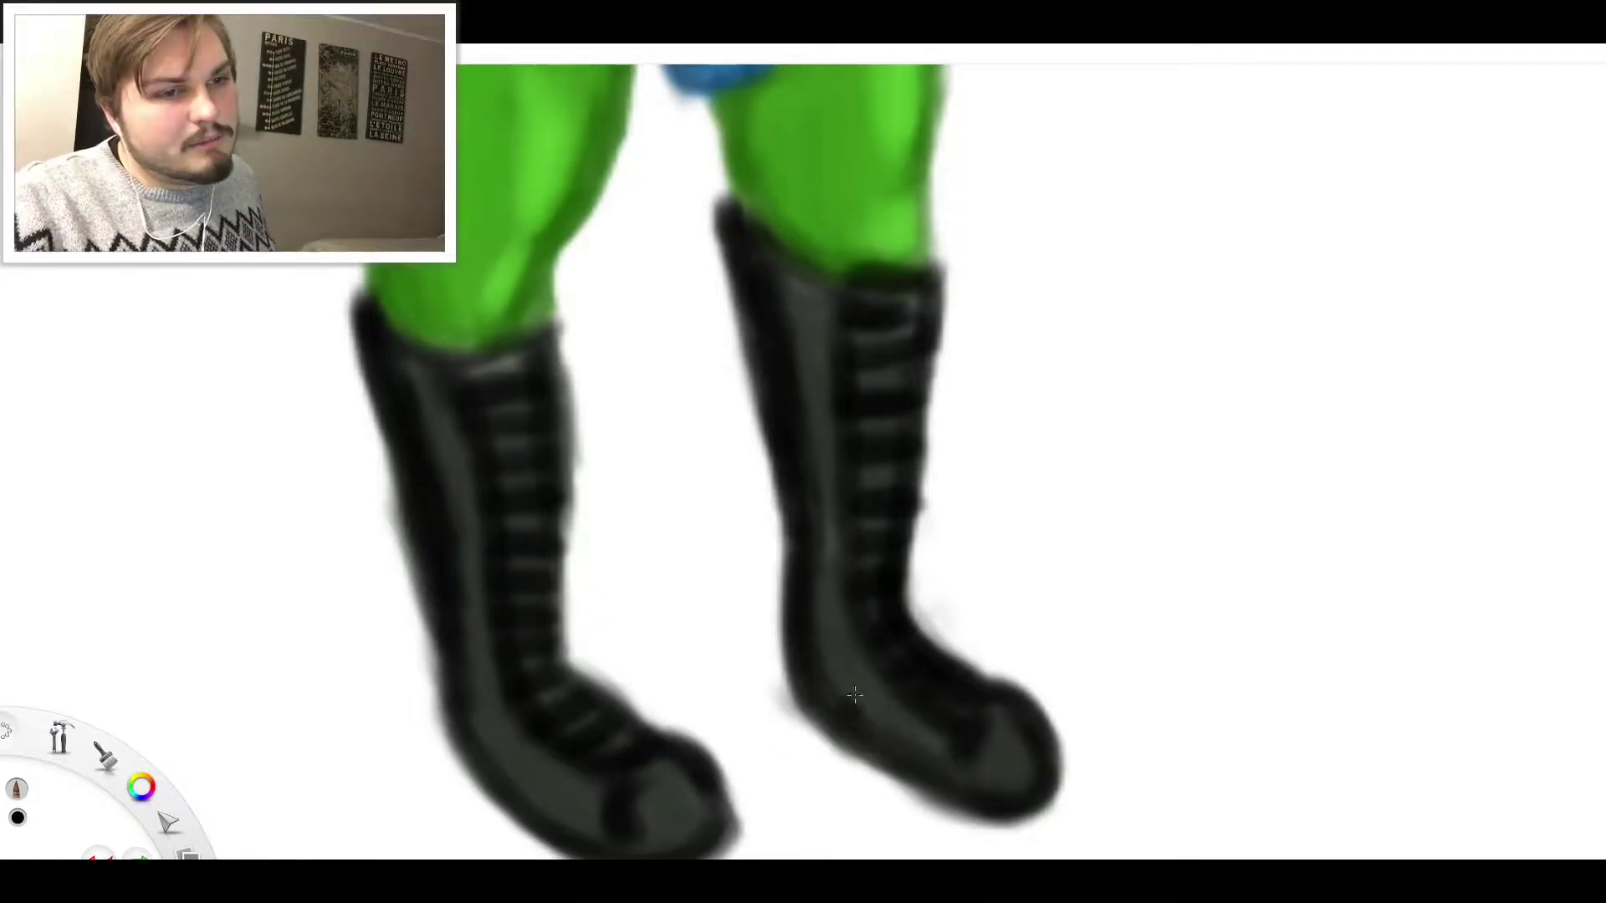
pyautogui.moveTo(802, 711)
pyautogui.mouseDown()
pyautogui.moveTo(815, 749)
pyautogui.moveTo(840, 753)
pyautogui.moveTo(824, 757)
pyautogui.moveTo(791, 693)
pyautogui.moveTo(660, 723)
pyautogui.mouseUp()
pyautogui.moveTo(462, 745)
pyautogui.mouseDown()
pyautogui.moveTo(458, 782)
pyautogui.moveTo(481, 802)
pyautogui.moveTo(450, 745)
pyautogui.moveTo(443, 791)
pyautogui.moveTo(473, 730)
pyautogui.moveTo(502, 772)
pyautogui.mouseUp()
pyautogui.moveTo(602, 682)
pyautogui.mouseDown()
pyautogui.moveTo(782, 665)
pyautogui.moveTo(831, 721)
pyautogui.mouseUp()
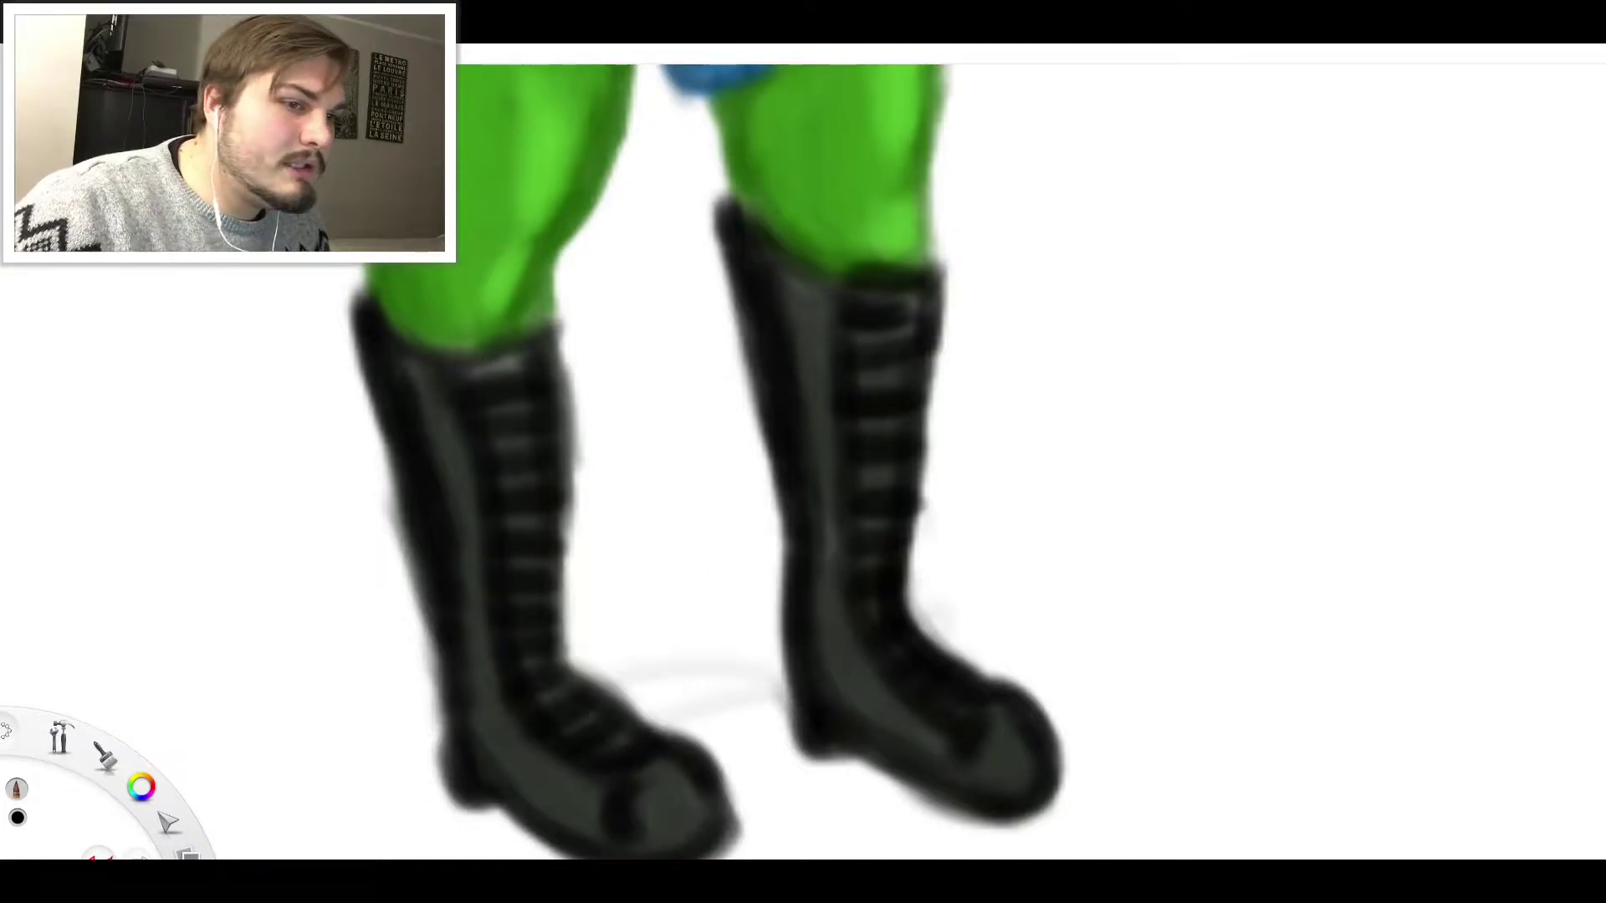
pyautogui.press('s')
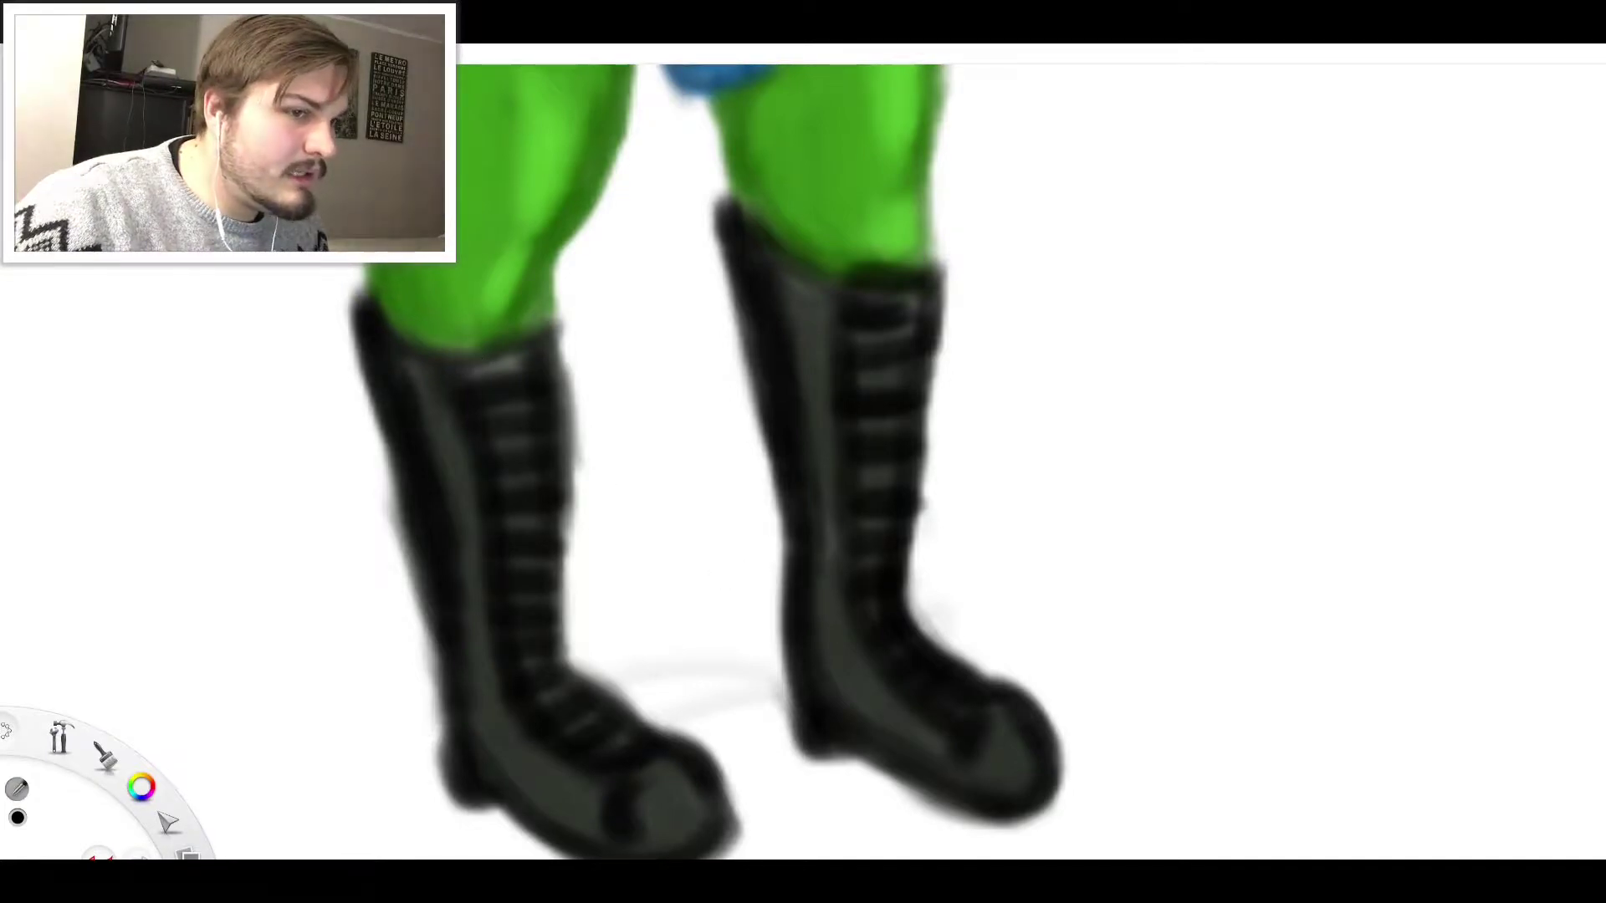
pyautogui.press('e')
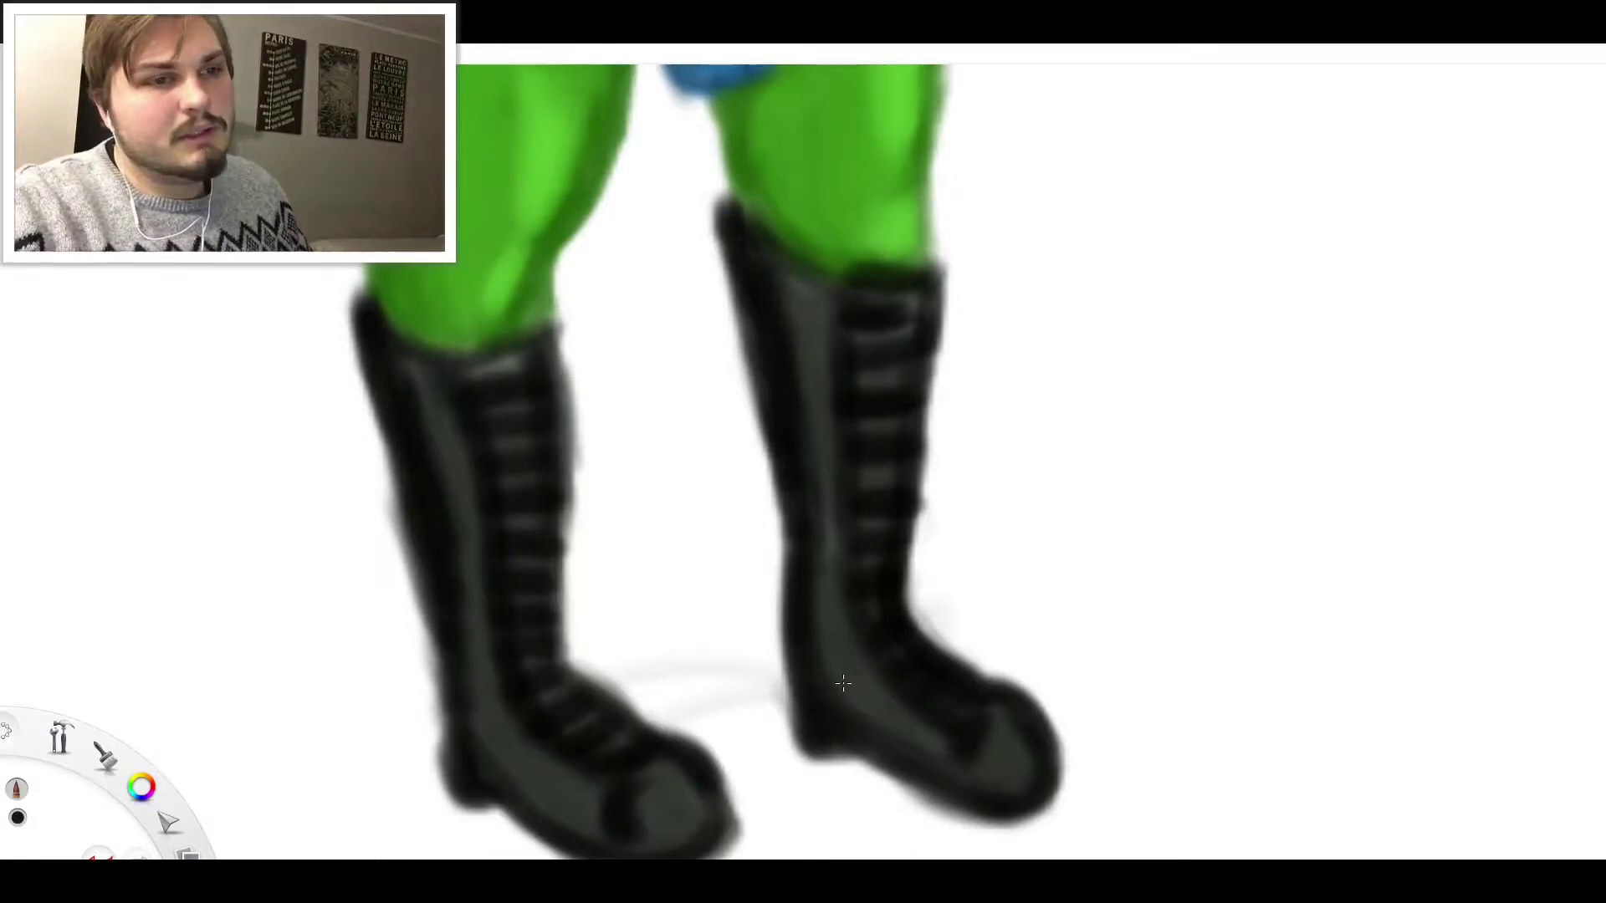
pyautogui.moveTo(615, 669); pyautogui.dragTo(774, 613)
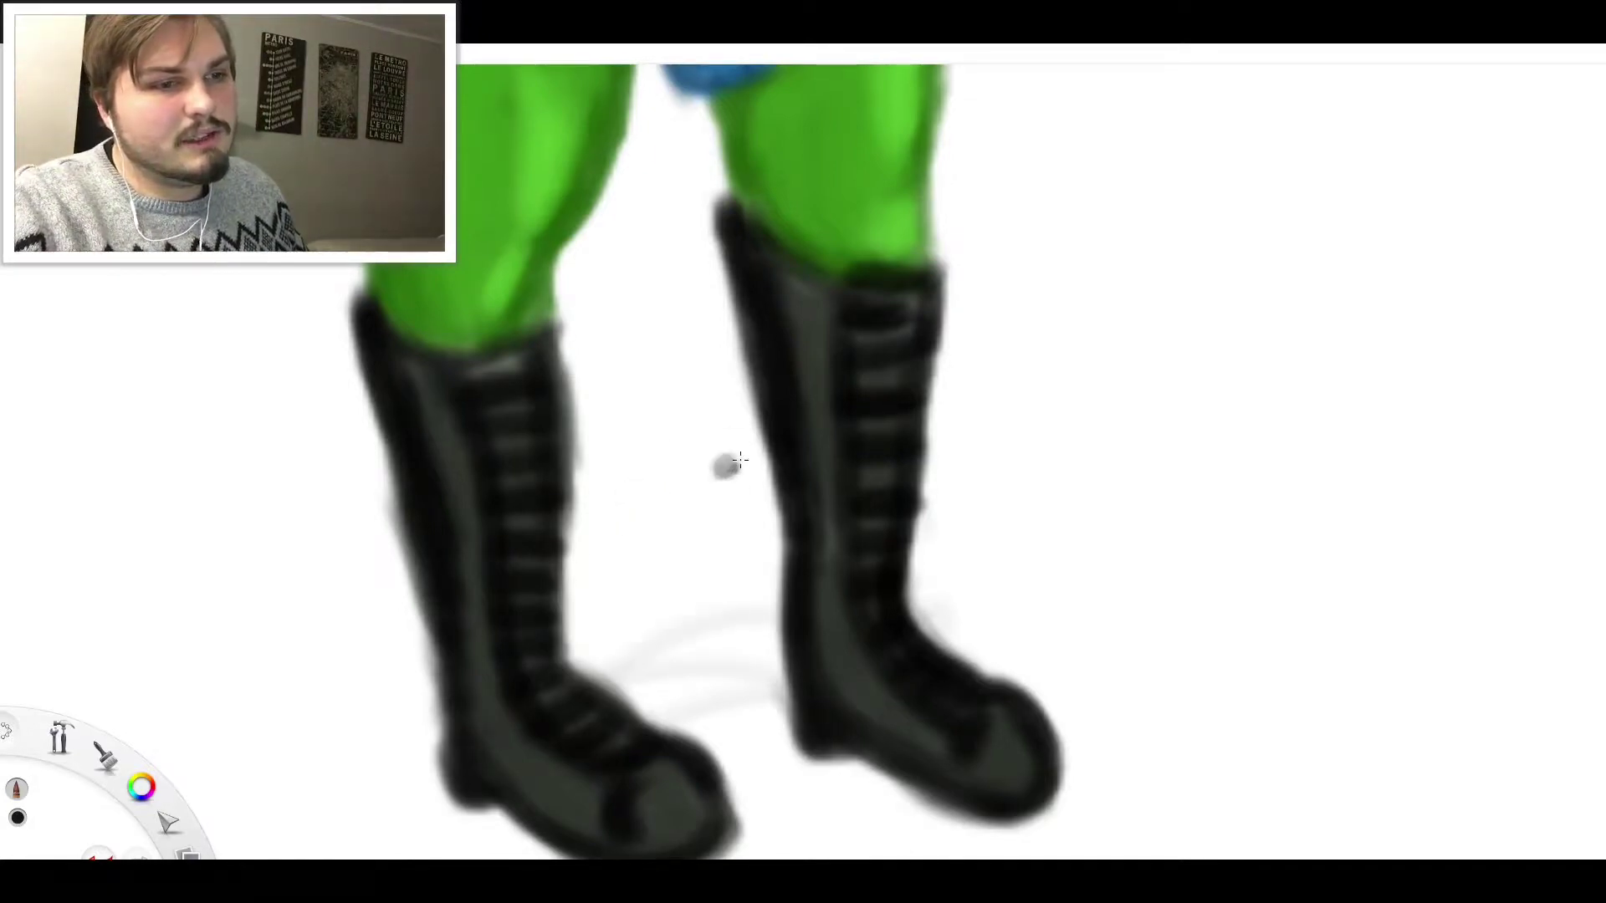
# Lighten both boots' toe caps, the gaps between the lacing bars and the right boot's foot side with dark grey
pyautogui.scroll(-10, 866, 483)
pyautogui.scroll(5, 898, 416)
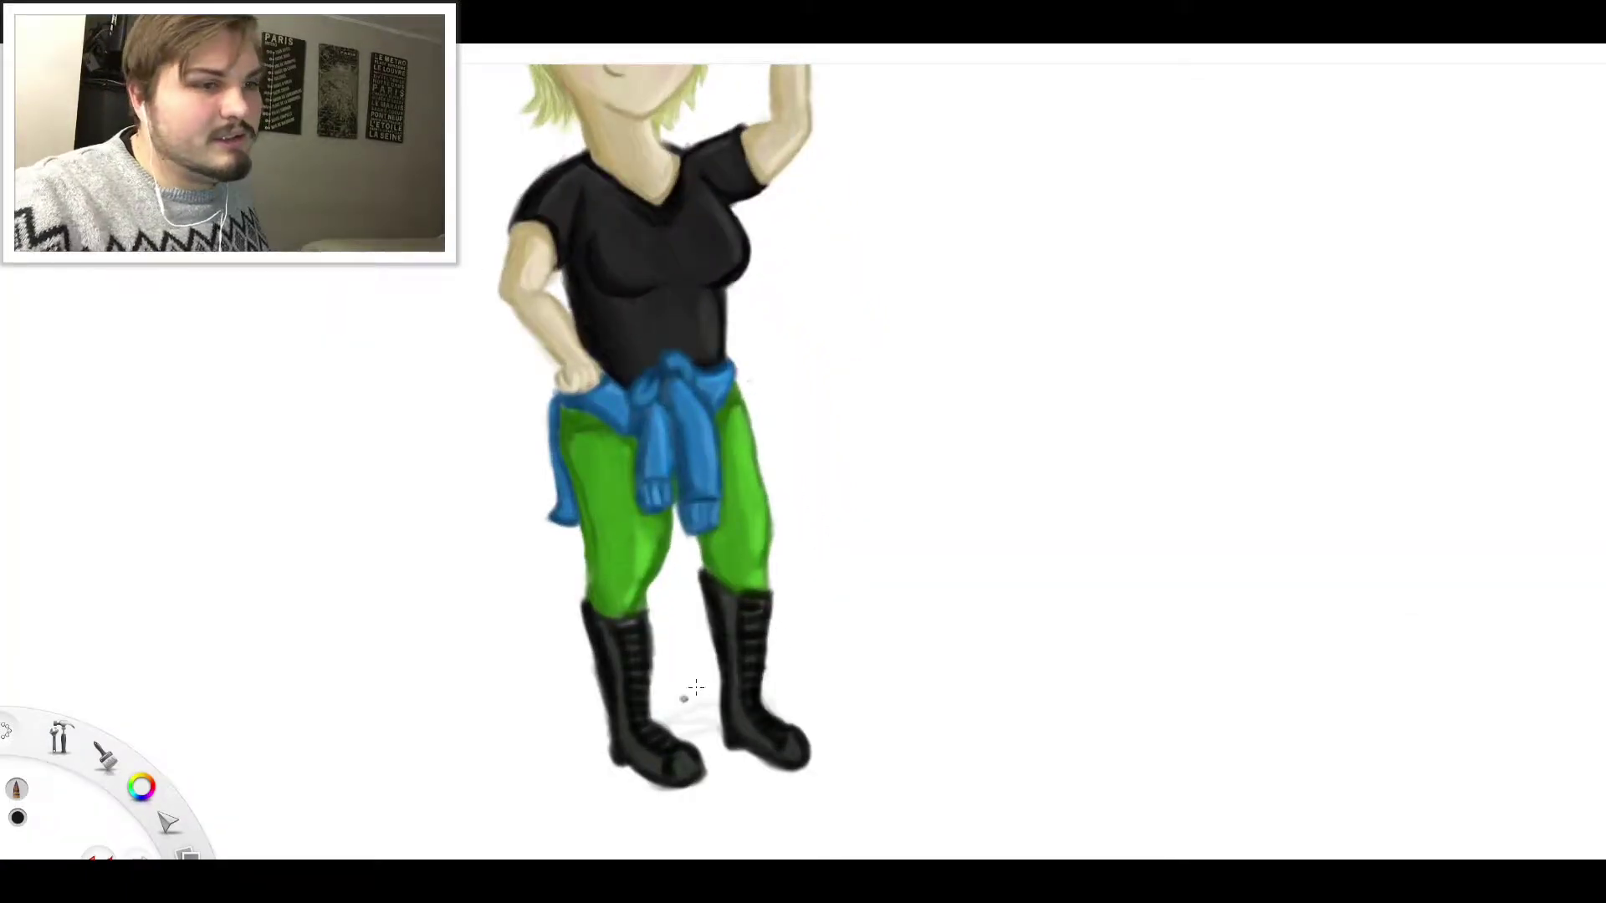
pyautogui.scroll(5, 787, 752)
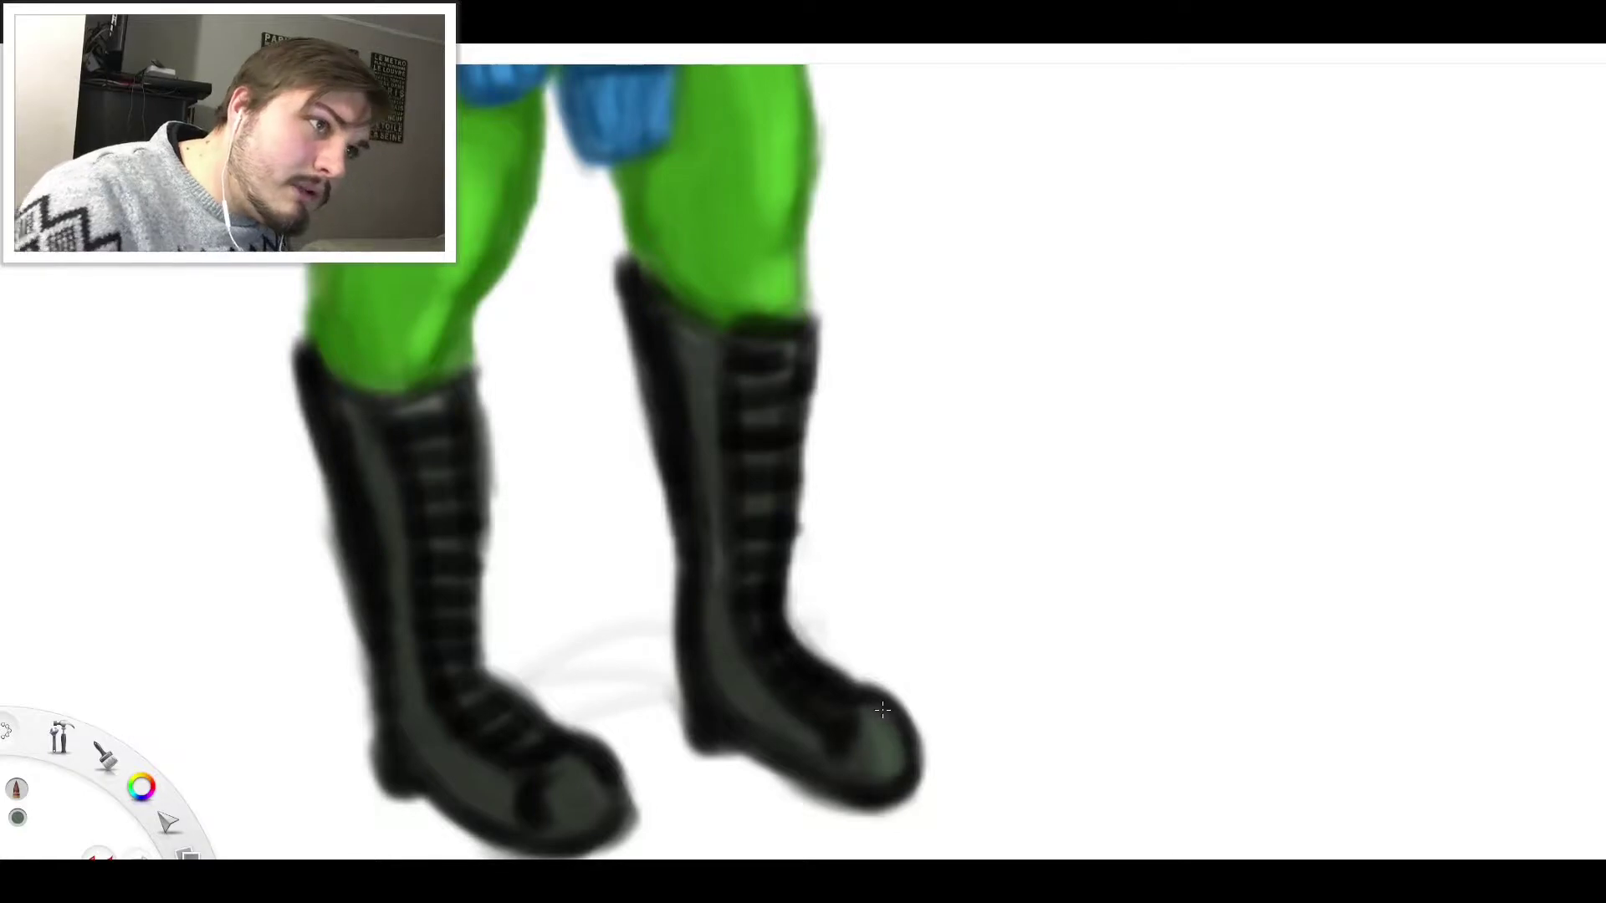
pyautogui.moveTo(567, 761); pyautogui.dragTo(600, 768)
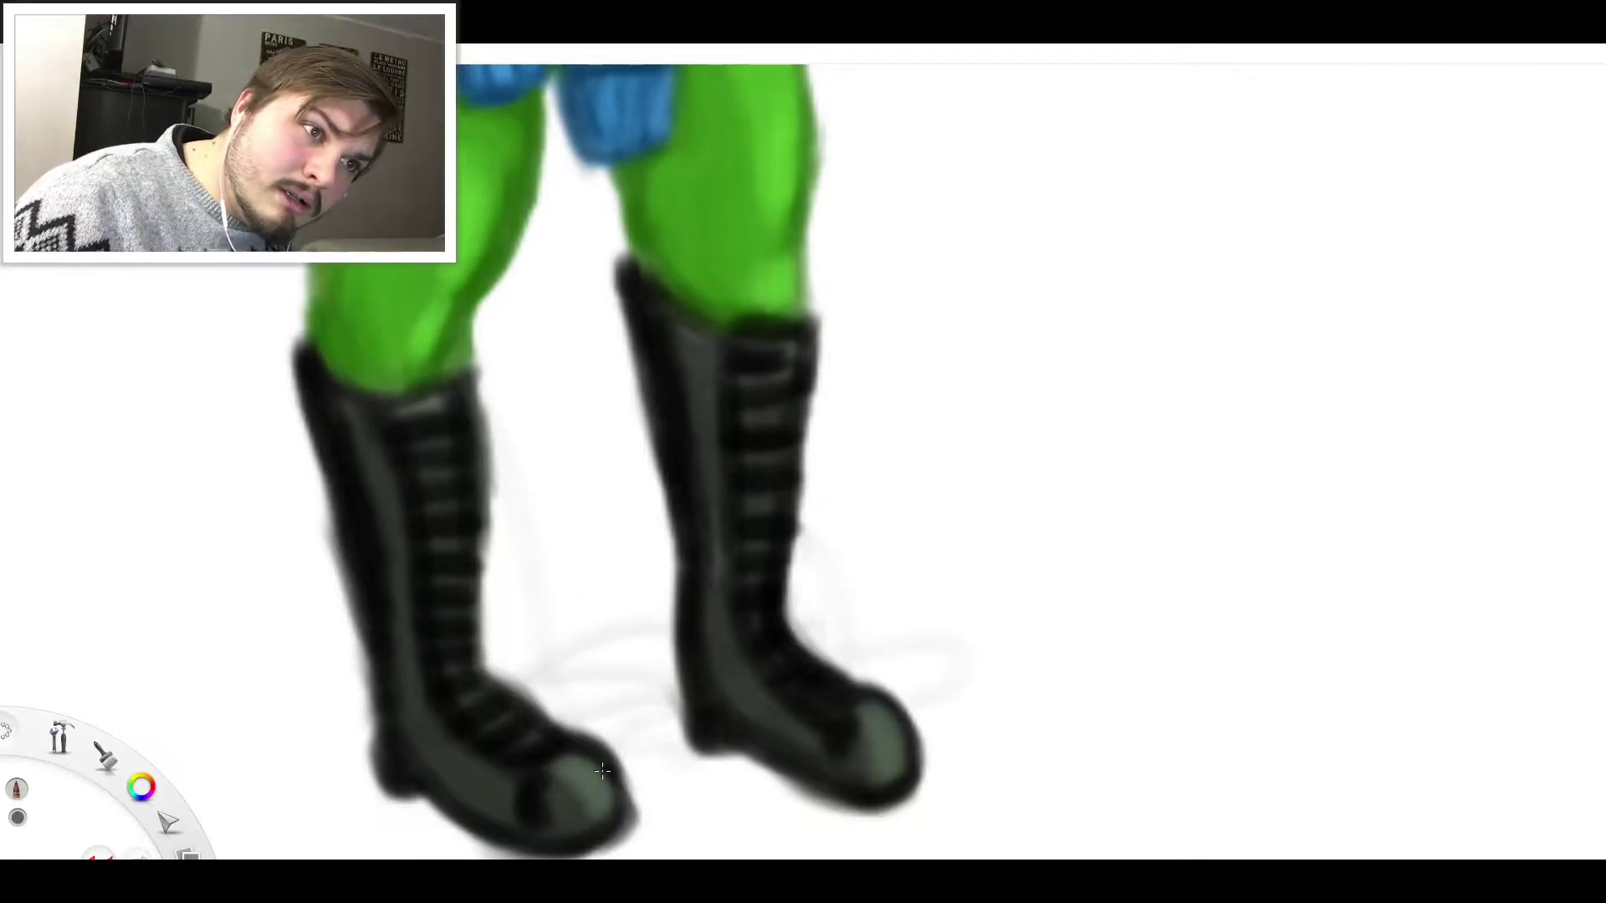
pyautogui.moveTo(758, 460)
pyautogui.mouseDown()
pyautogui.moveTo(792, 455)
pyautogui.moveTo(776, 379)
pyautogui.moveTo(799, 339)
pyautogui.moveTo(776, 343)
pyautogui.mouseUp()
pyautogui.moveTo(778, 501)
pyautogui.mouseDown()
pyautogui.moveTo(818, 522)
pyautogui.moveTo(784, 579)
pyautogui.moveTo(809, 579)
pyautogui.moveTo(778, 602)
pyautogui.moveTo(805, 592)
pyautogui.moveTo(798, 627)
pyautogui.moveTo(840, 656)
pyautogui.moveTo(793, 673)
pyautogui.mouseUp()
pyautogui.moveTo(785, 756)
pyautogui.mouseDown()
pyautogui.moveTo(832, 718)
pyautogui.moveTo(730, 638)
pyautogui.mouseUp()
pyautogui.moveTo(773, 693); pyautogui.dragTo(711, 604)
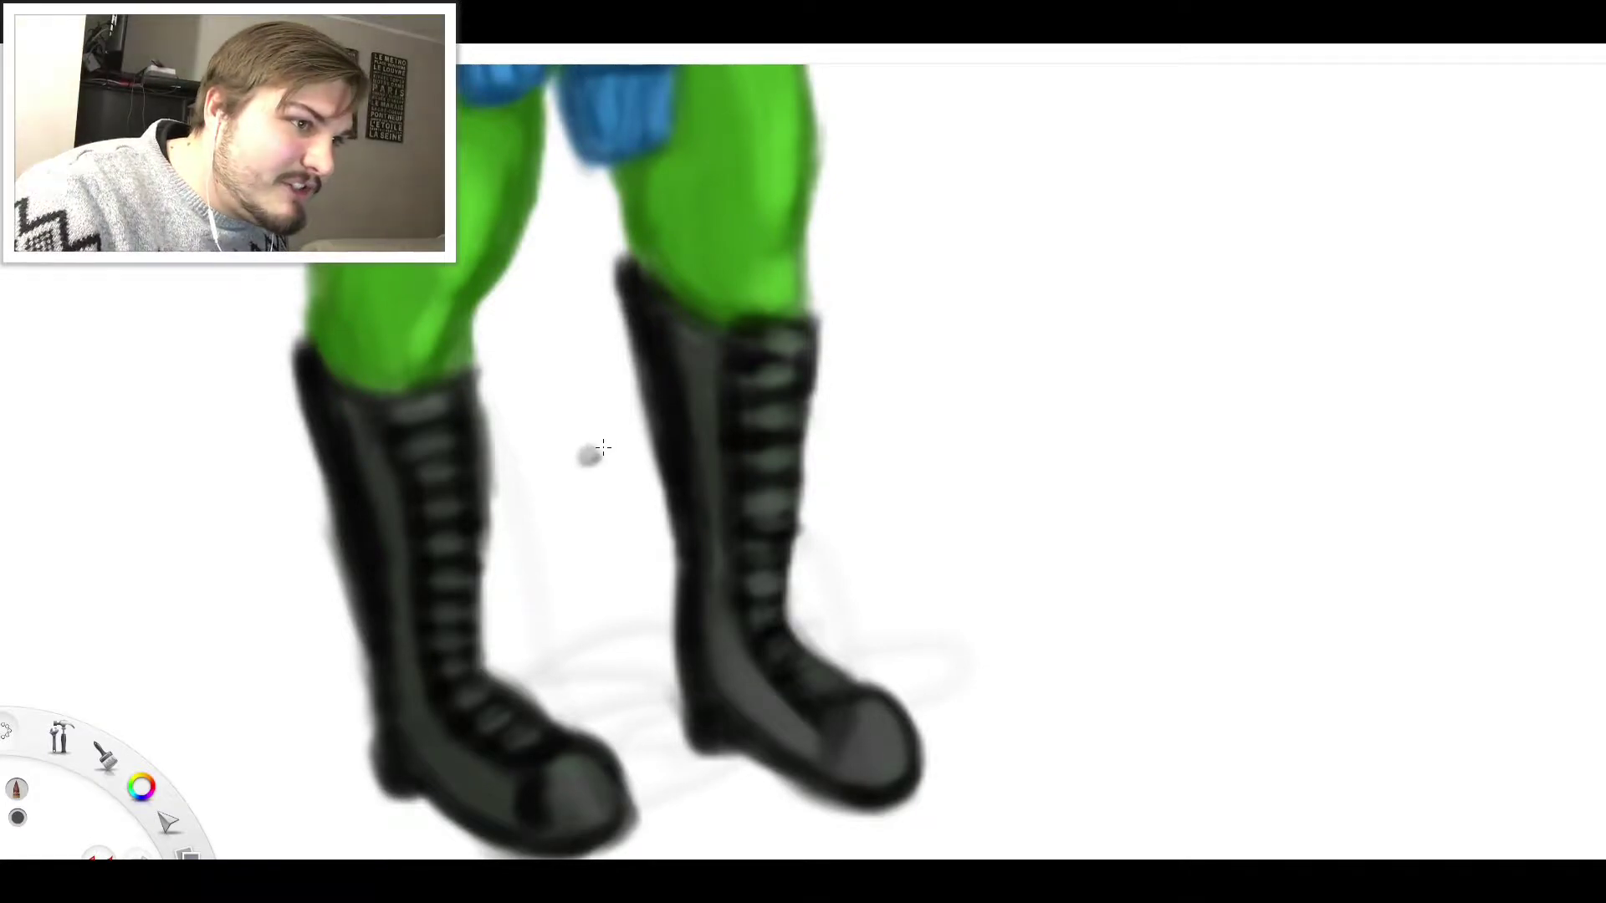
# Brush a lighter grey band down the side of both boots' shafts
pyautogui.moveTo(362, 415)
pyautogui.mouseDown()
pyautogui.moveTo(364, 490)
pyautogui.moveTo(401, 595)
pyautogui.moveTo(389, 694)
pyautogui.moveTo(416, 751)
pyautogui.mouseUp()
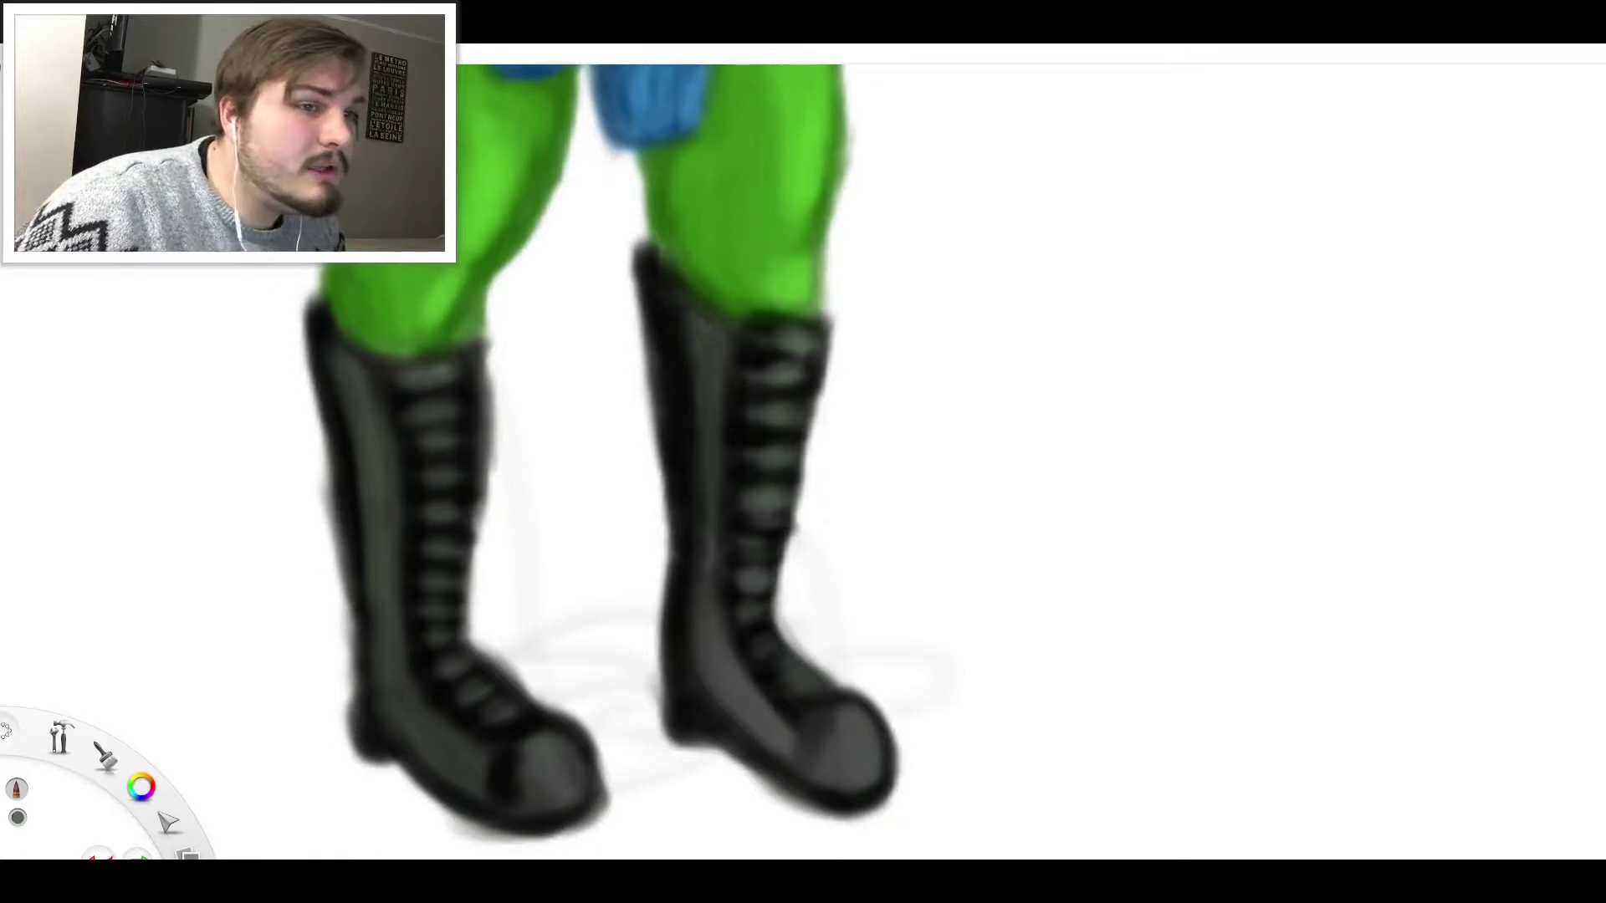
pyautogui.moveTo(444, 389); pyautogui.dragTo(579, 417)
pyautogui.click(545, 413)
pyautogui.moveTo(866, 661); pyautogui.dragTo(907, 723)
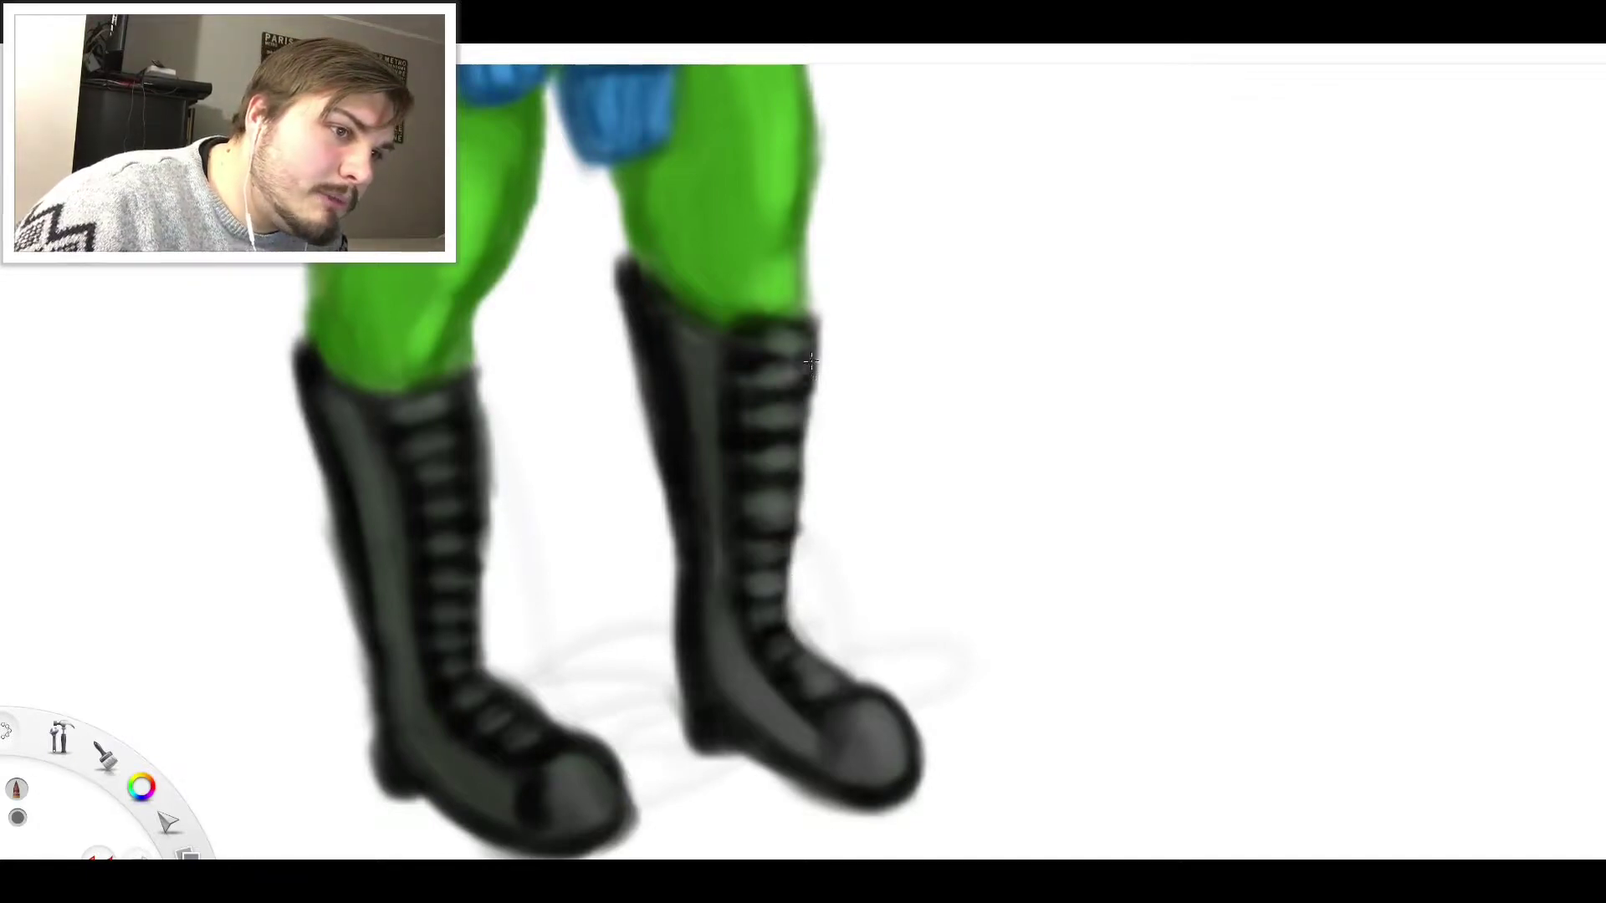
pyautogui.moveTo(723, 346)
pyautogui.mouseDown()
pyautogui.moveTo(711, 510)
pyautogui.moveTo(721, 594)
pyautogui.moveTo(760, 663)
pyautogui.mouseUp()
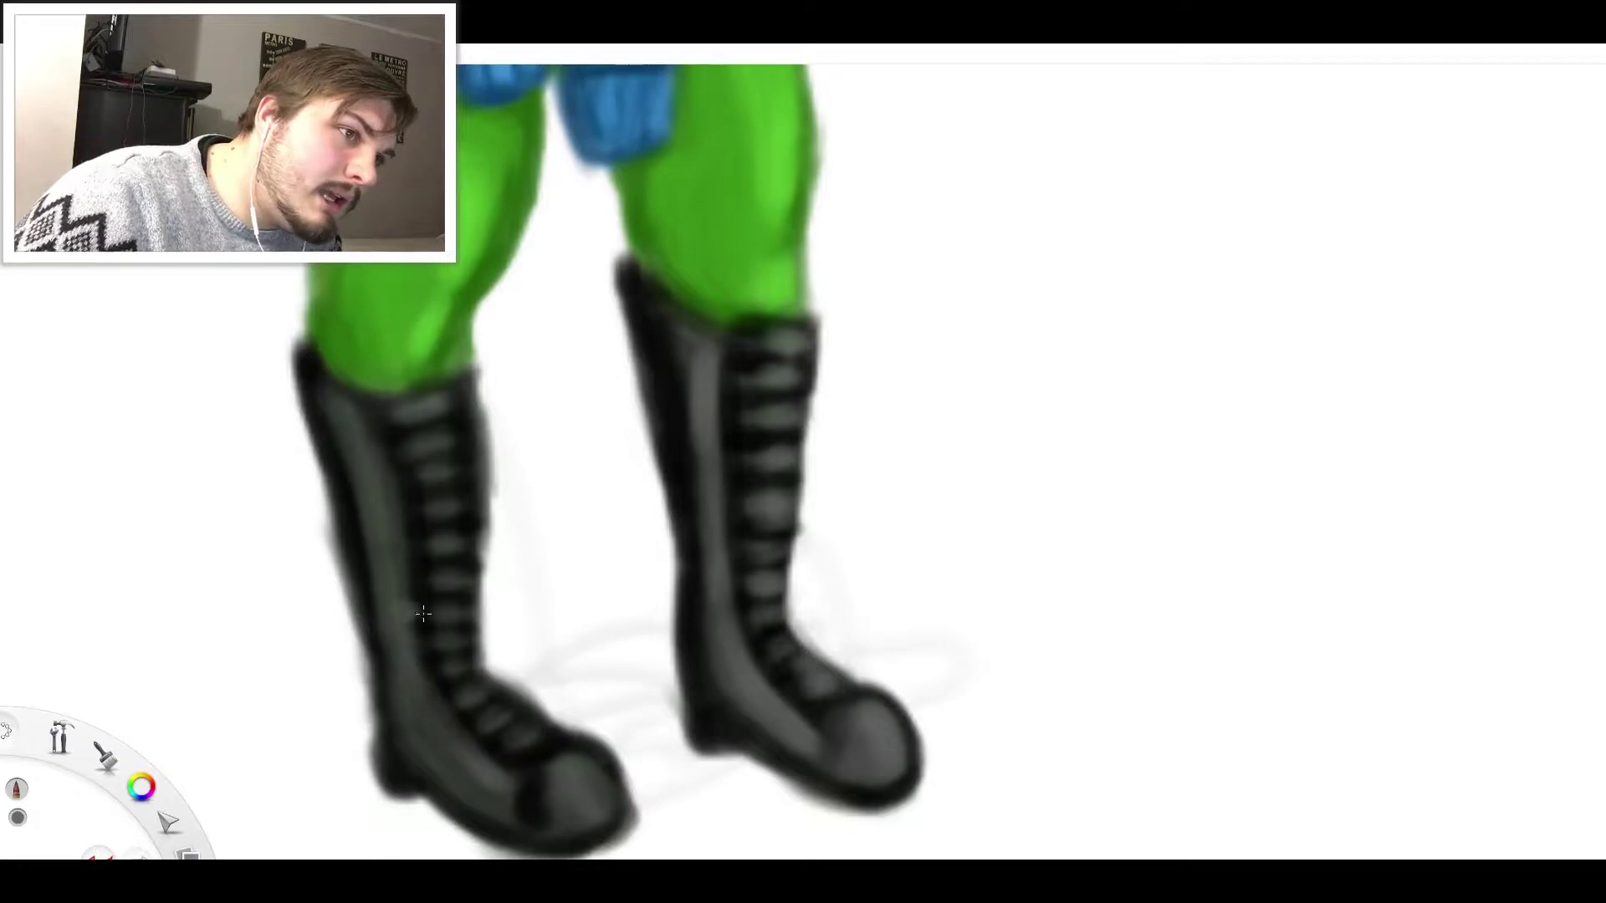
# Brighten the lacing panel, instep and toe cap of the picture's left boot with grey
pyautogui.moveTo(414, 636)
pyautogui.mouseDown()
pyautogui.moveTo(402, 482)
pyautogui.moveTo(380, 436)
pyautogui.moveTo(491, 423)
pyautogui.moveTo(487, 490)
pyautogui.mouseUp()
pyautogui.moveTo(465, 553)
pyautogui.mouseDown()
pyautogui.moveTo(483, 537)
pyautogui.moveTo(470, 617)
pyautogui.mouseUp()
pyautogui.moveTo(461, 647)
pyautogui.mouseDown()
pyautogui.moveTo(481, 636)
pyautogui.moveTo(475, 661)
pyautogui.moveTo(499, 691)
pyautogui.moveTo(544, 714)
pyautogui.mouseUp()
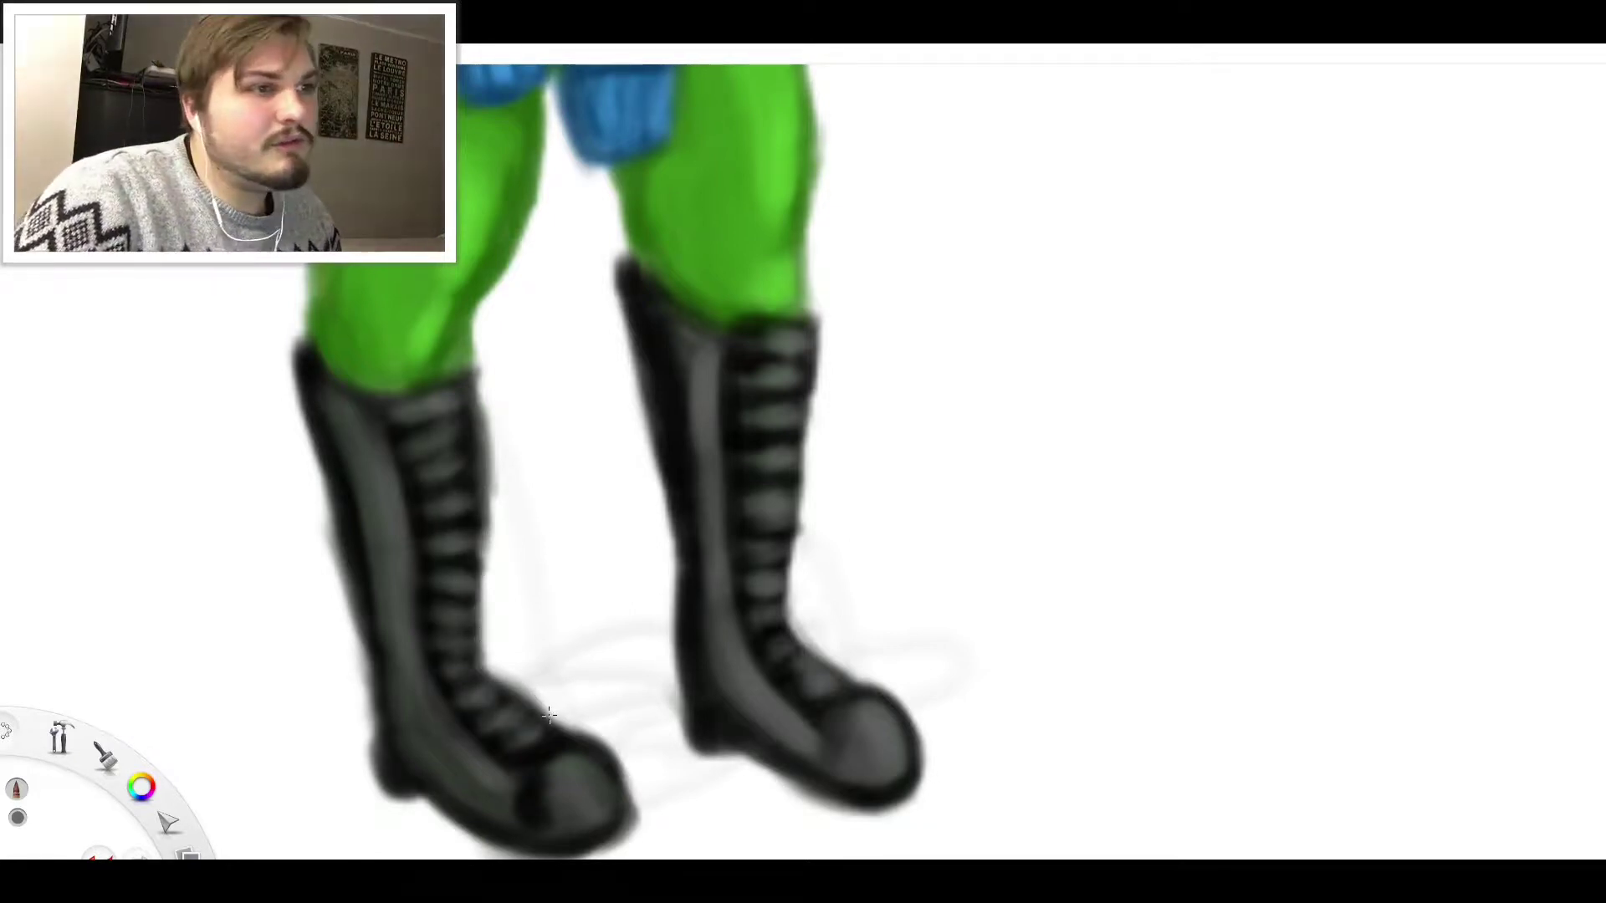
pyautogui.moveTo(586, 773)
pyautogui.mouseDown()
pyautogui.moveTo(585, 797)
pyautogui.moveTo(605, 771)
pyautogui.mouseUp()
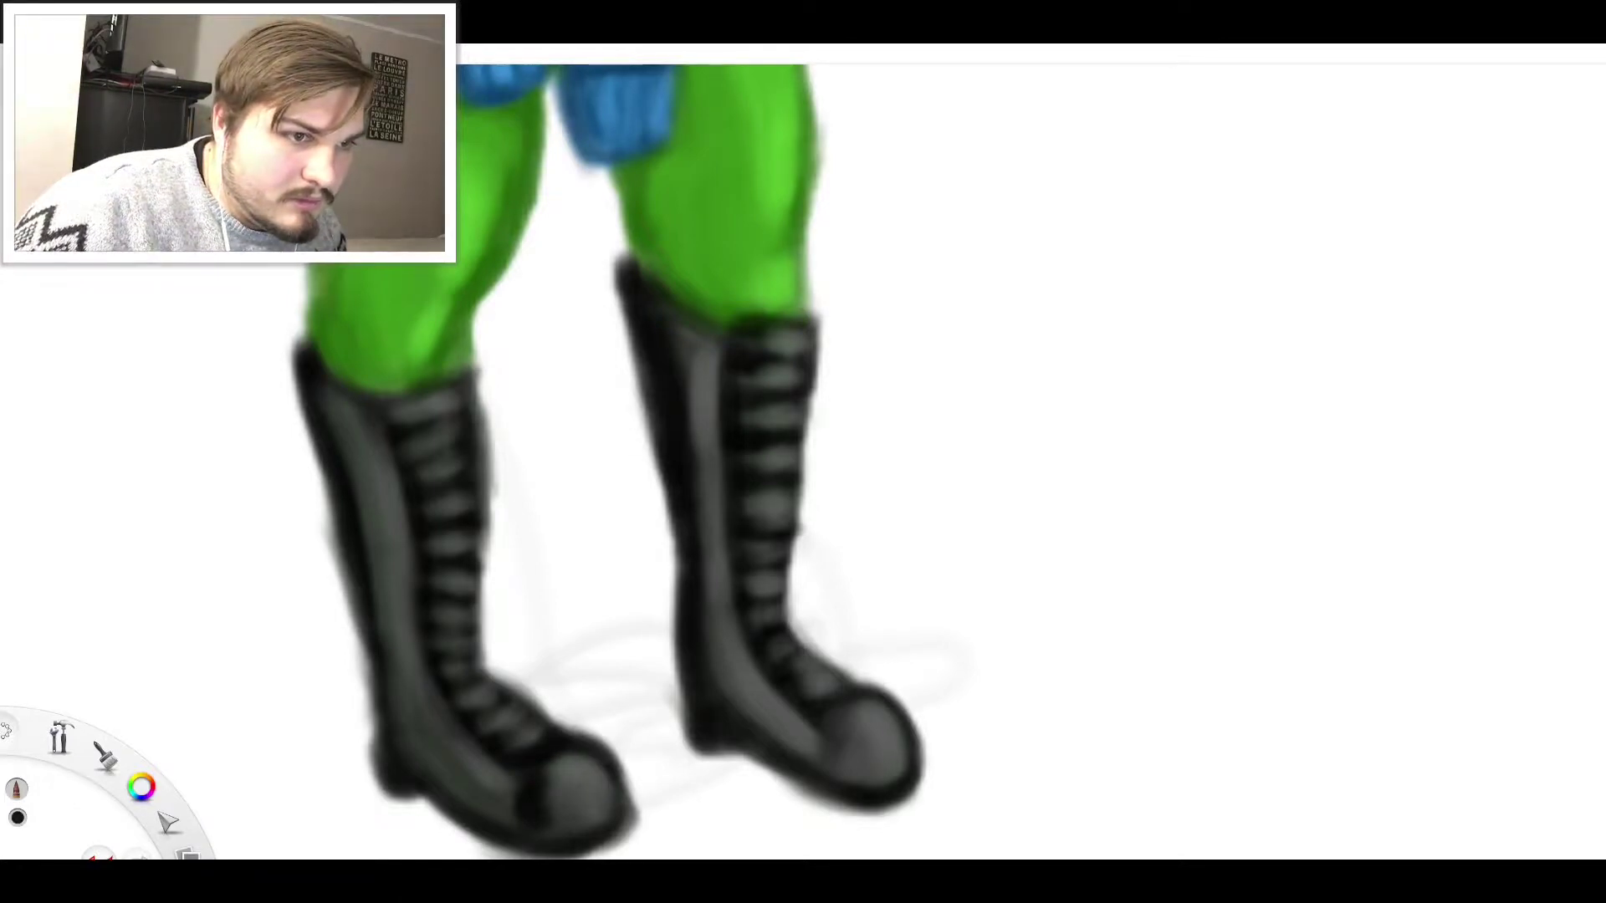
pyautogui.moveTo(836, 732); pyautogui.dragTo(852, 714)
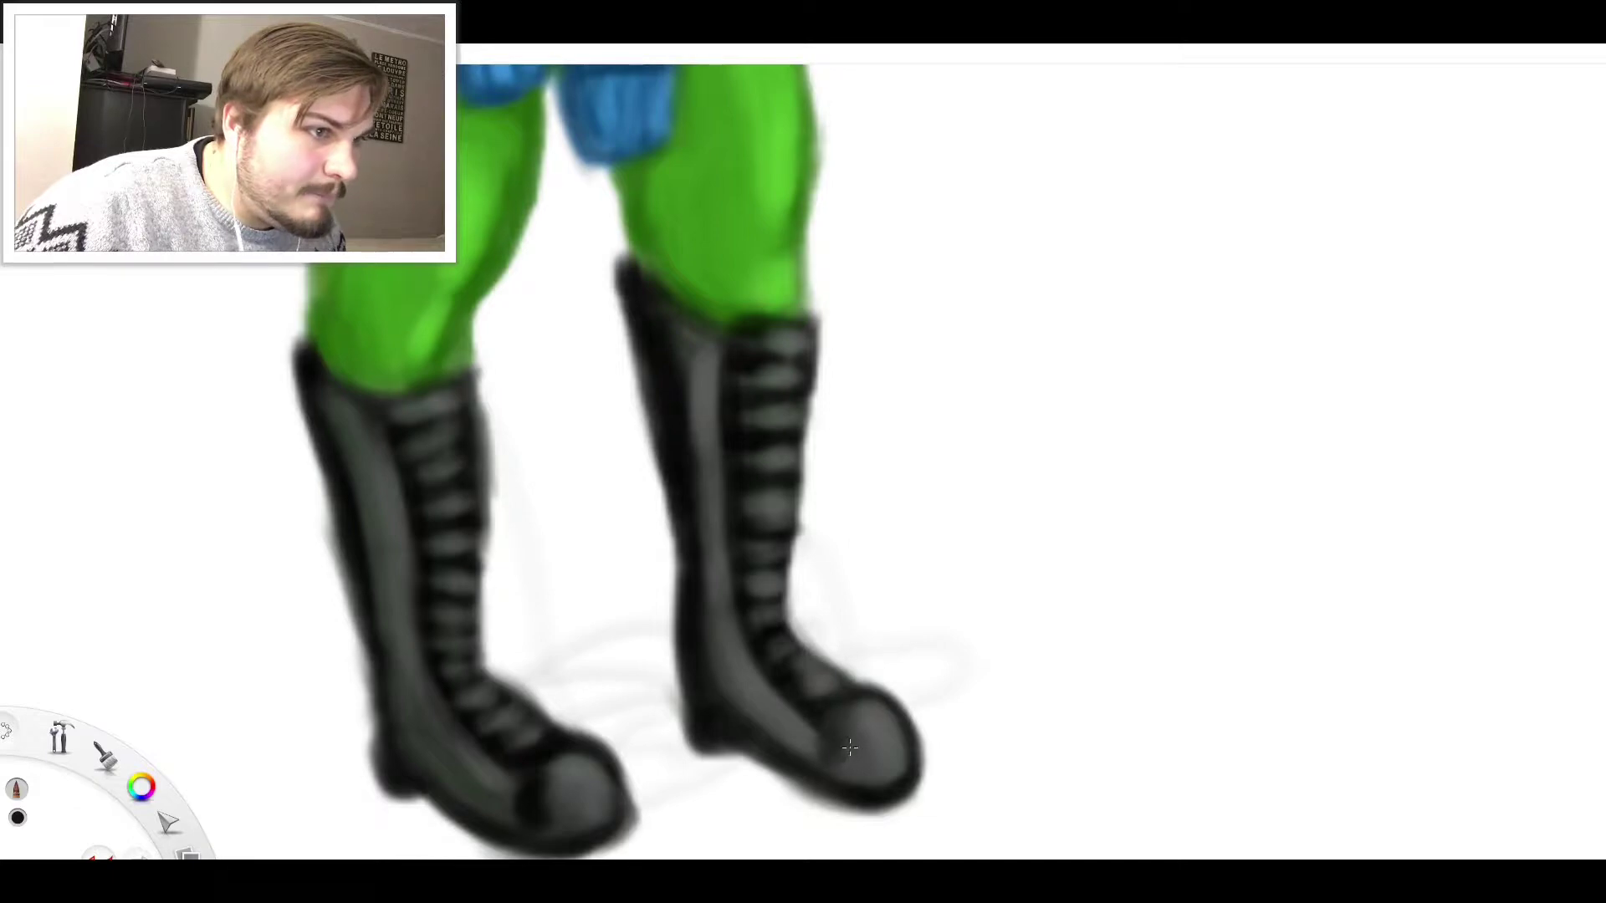
pyautogui.moveTo(871, 600); pyautogui.dragTo(888, 592)
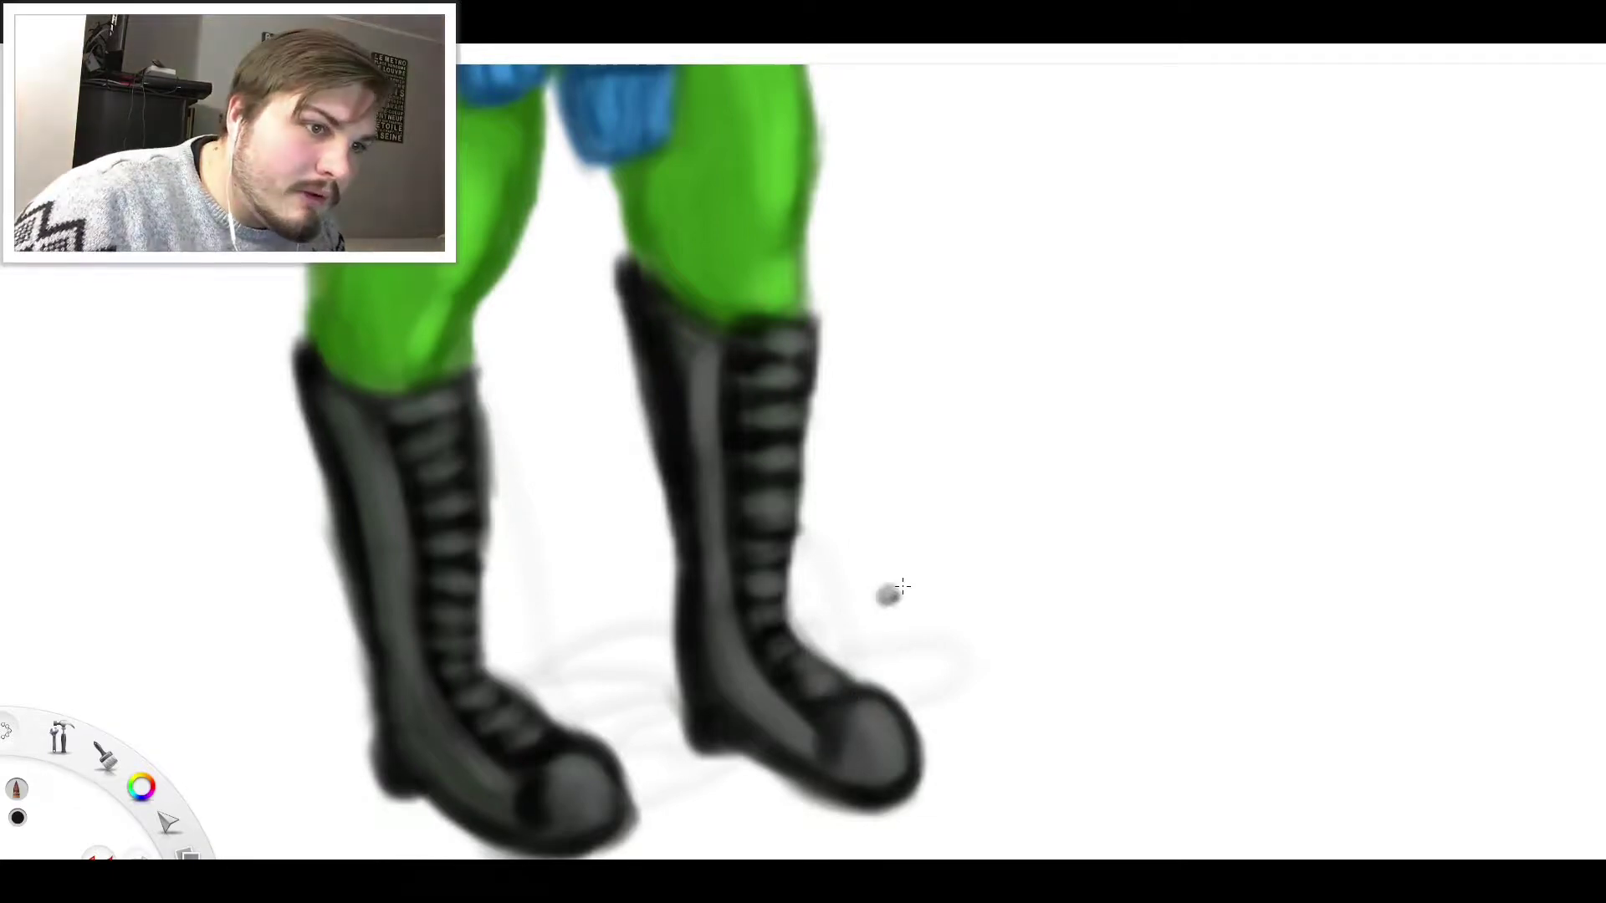
pyautogui.hotkey('ctrl', 'z')
pyautogui.hotkey('ctrl', 'z')
pyautogui.hotkey('ctrl', 'z')
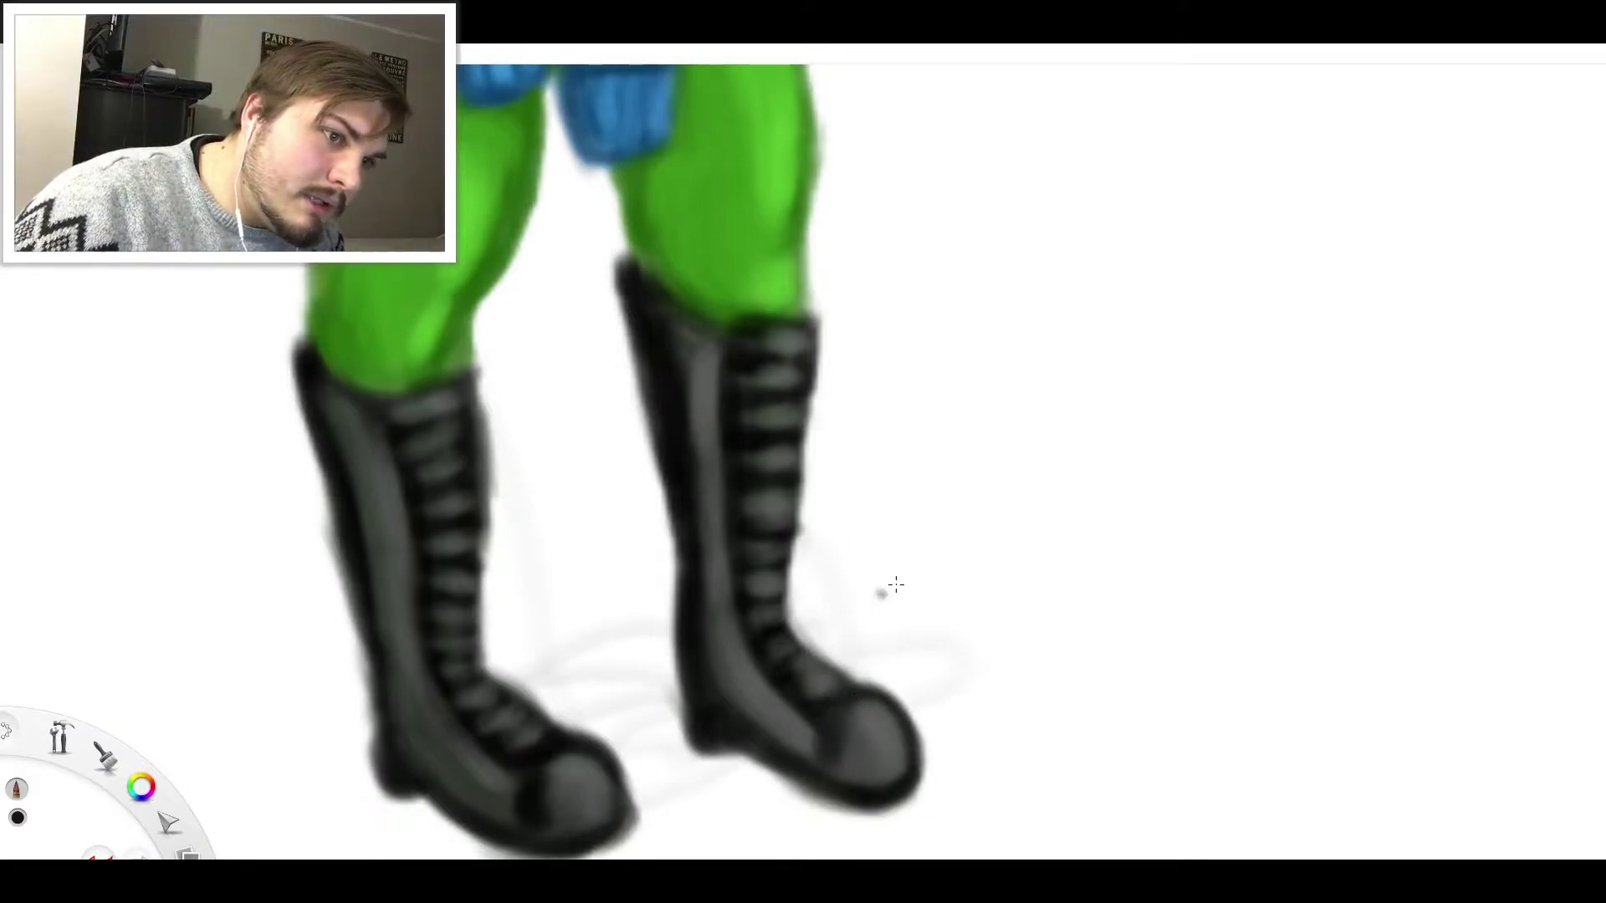
# Paint black lacing bars on the right boot's instep and darken the left boot's top rim beside the laces
pyautogui.moveTo(820, 687); pyautogui.dragTo(831, 667)
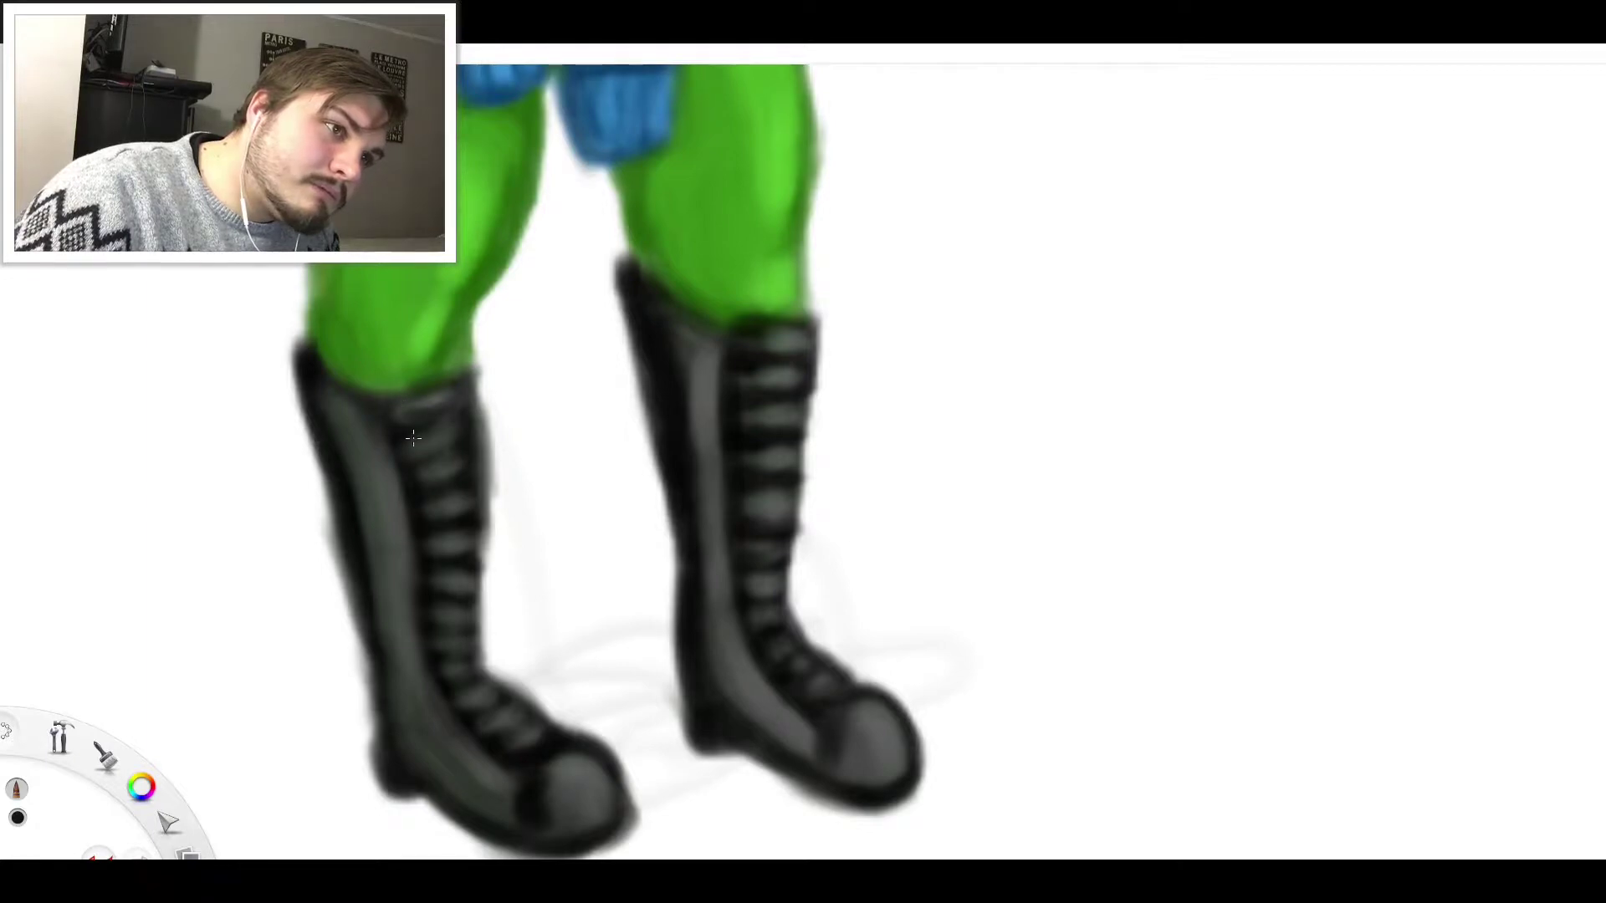
pyautogui.moveTo(475, 358); pyautogui.dragTo(482, 410)
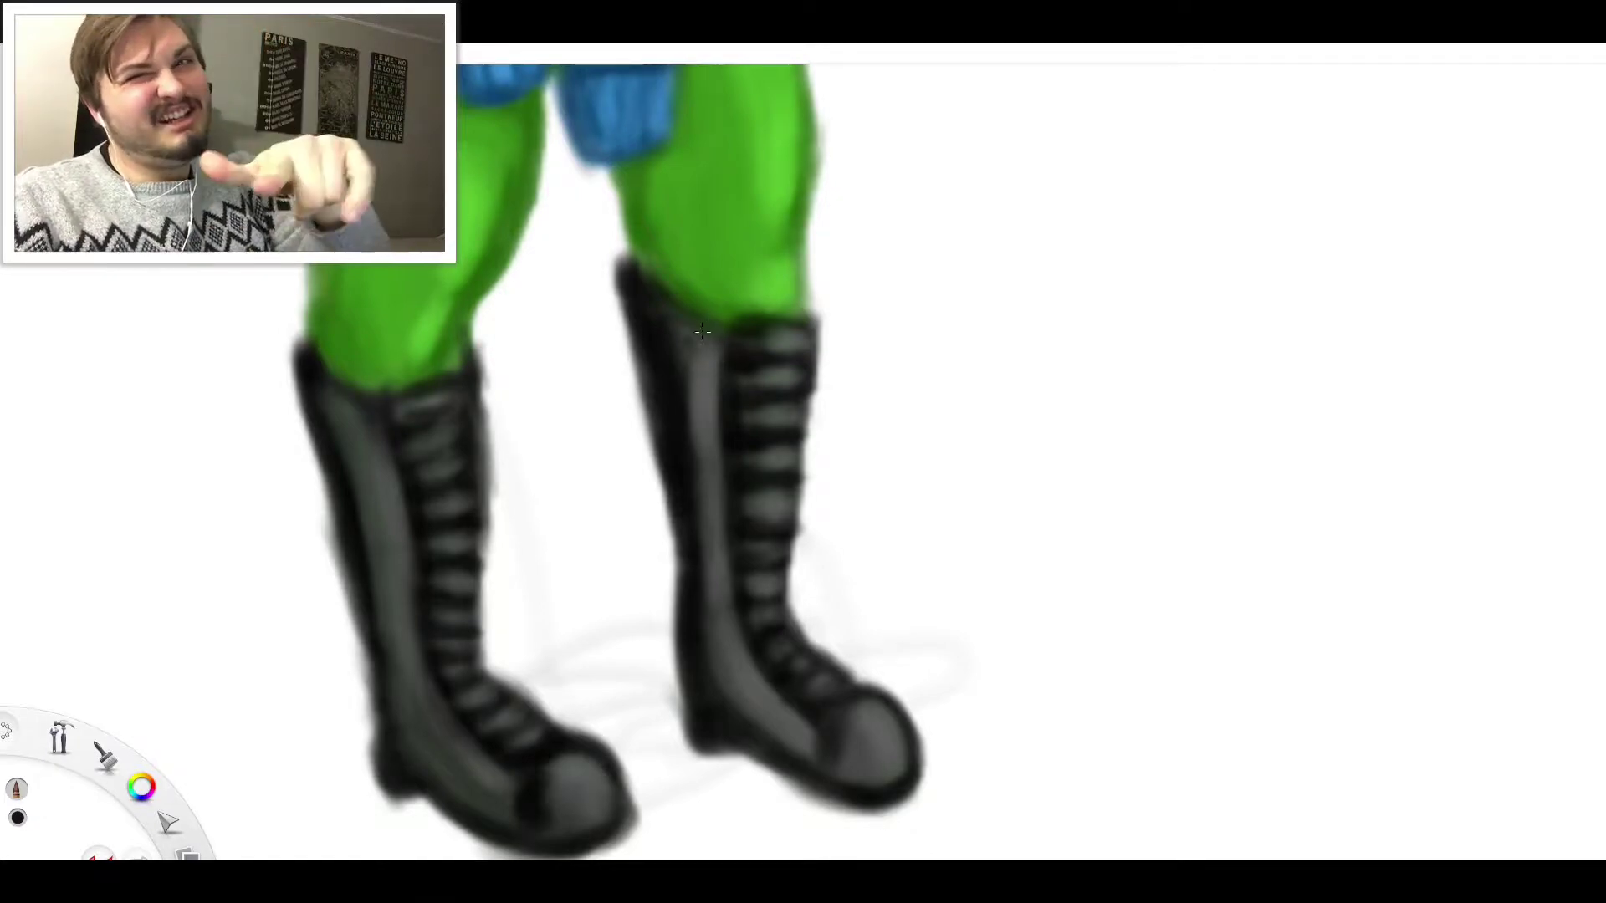
pyautogui.click(717, 280)
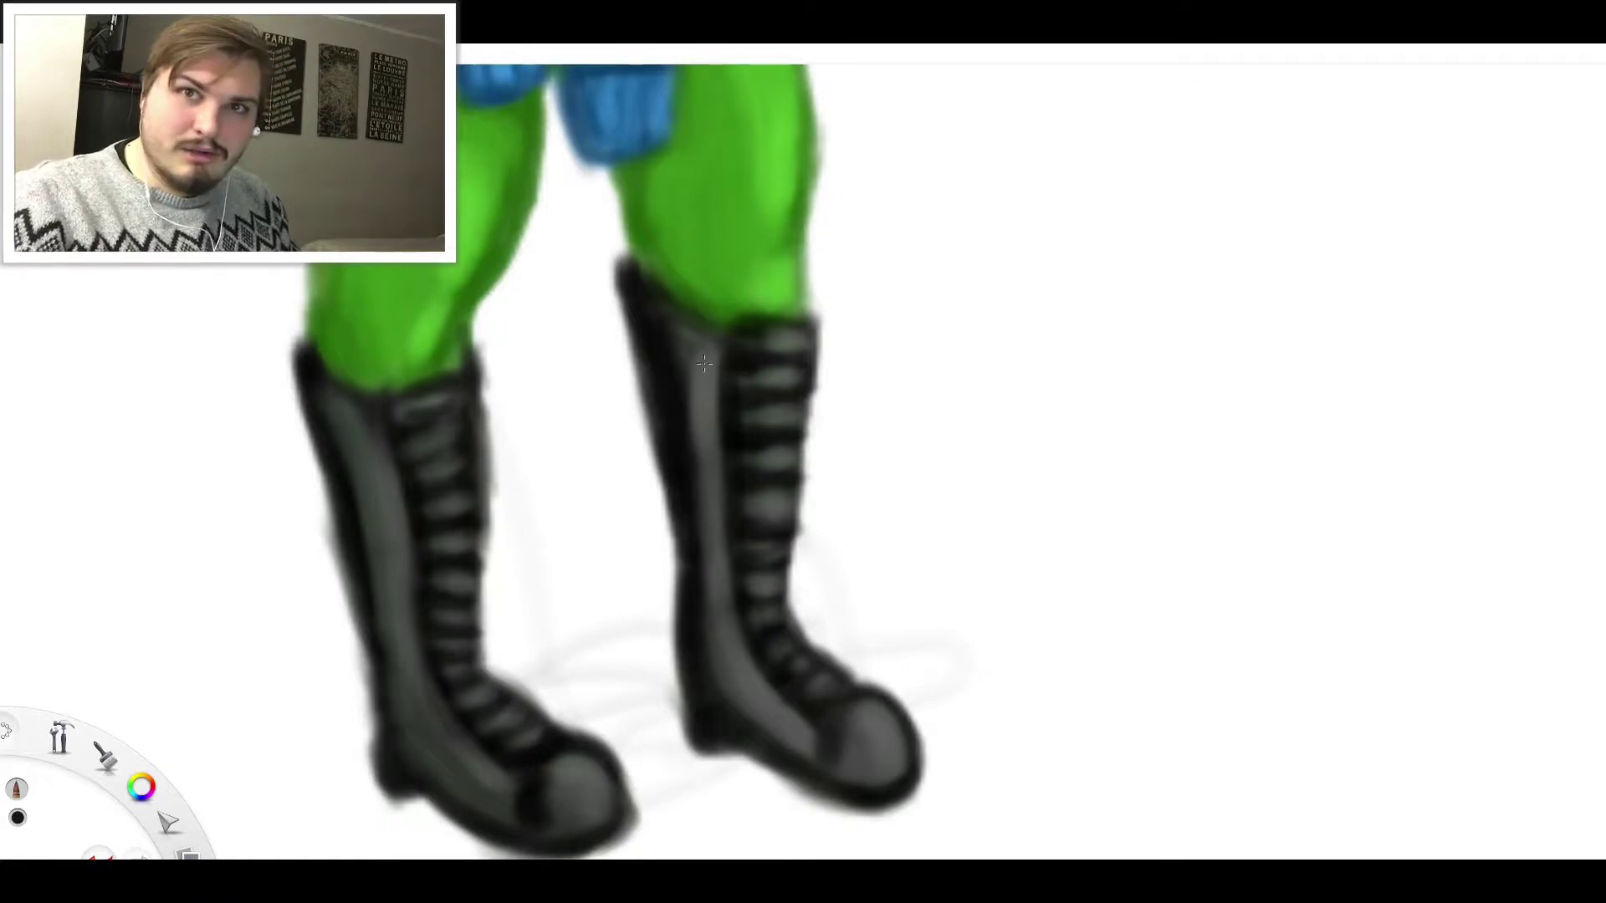
pyautogui.moveTo(705, 376)
pyautogui.mouseDown()
pyautogui.moveTo(701, 402)
pyautogui.moveTo(720, 397)
pyautogui.mouseUp()
pyautogui.hotkey('ctrl', 'z')
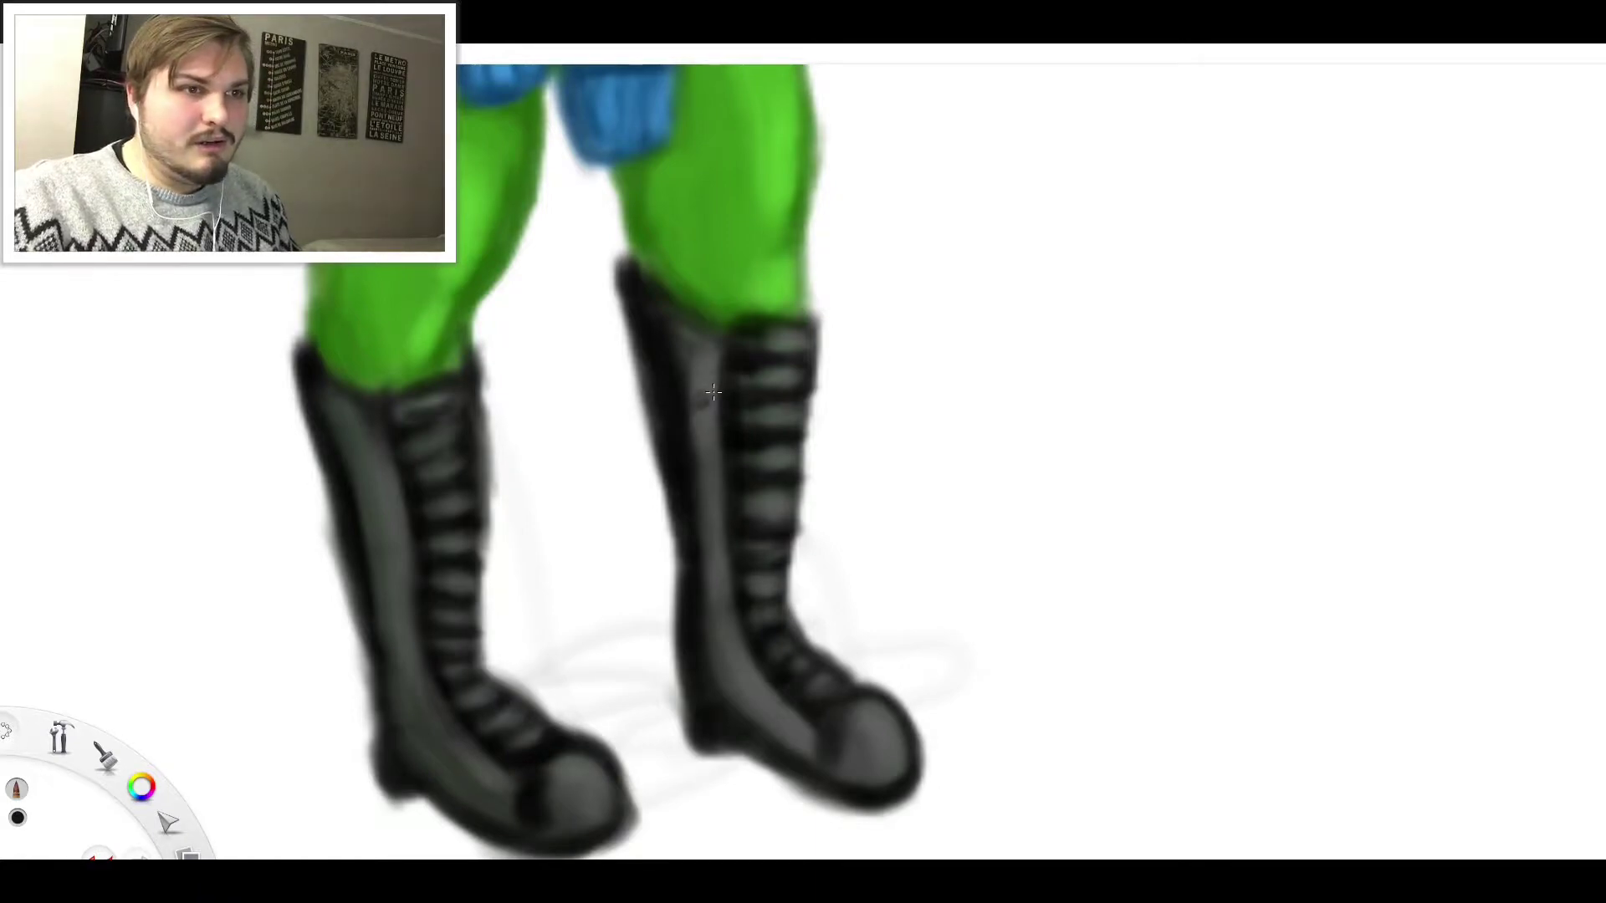
# Erase the faint grey marks around and between the two boots, and return to the brush
pyautogui.scroll(-5, 712, 393)
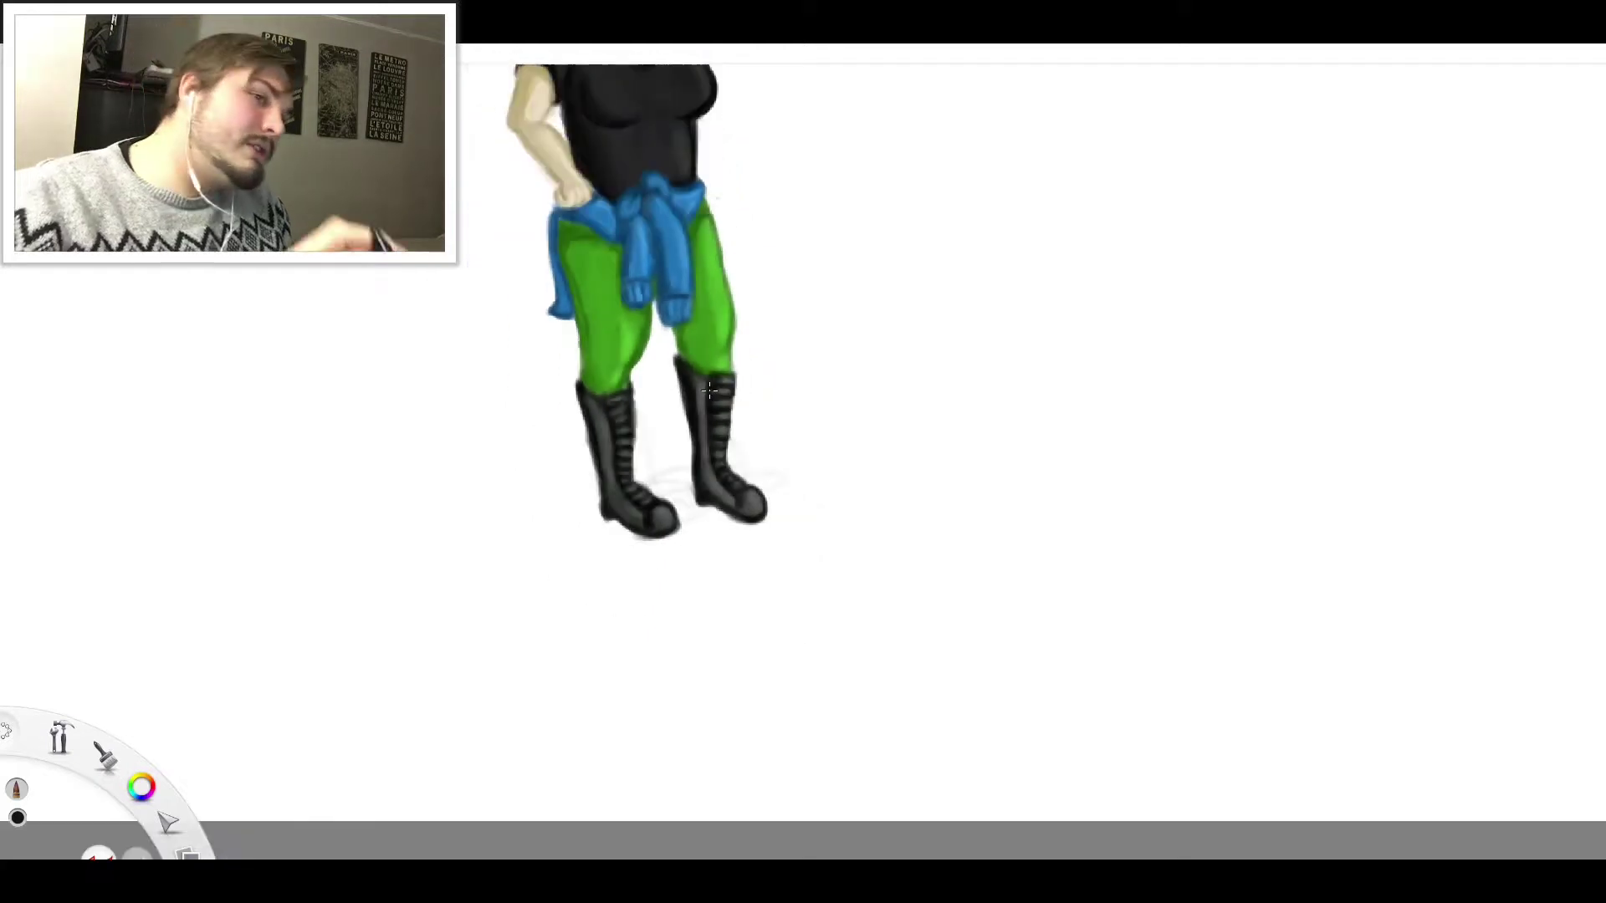
pyautogui.scroll(-4, 722, 367)
pyautogui.scroll(8, 613, 401)
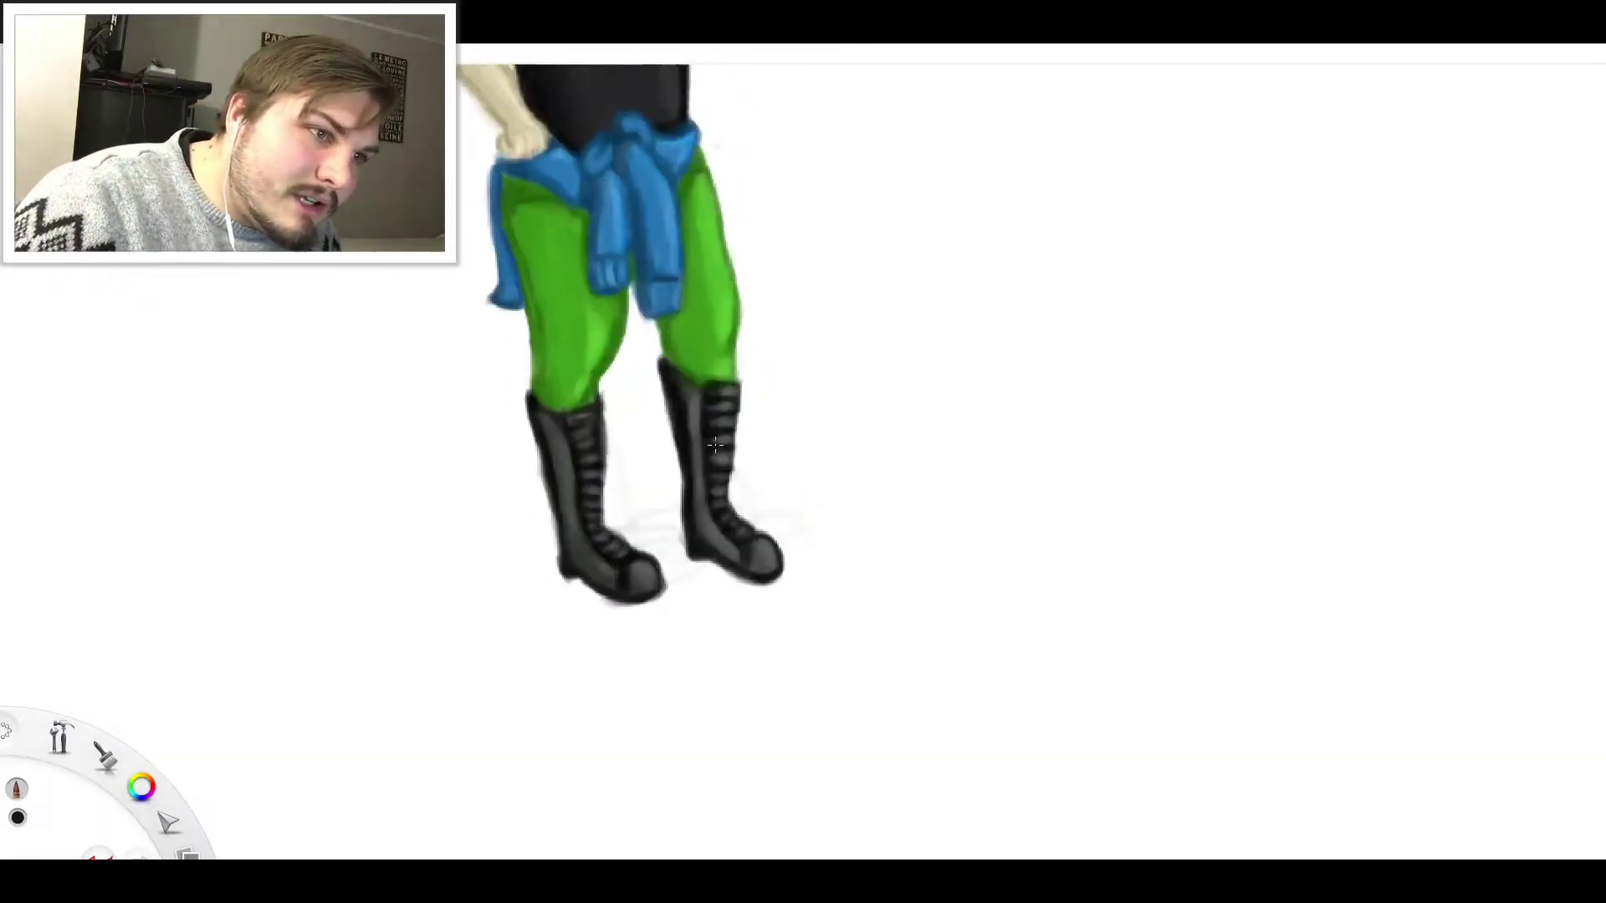
pyautogui.press('e')
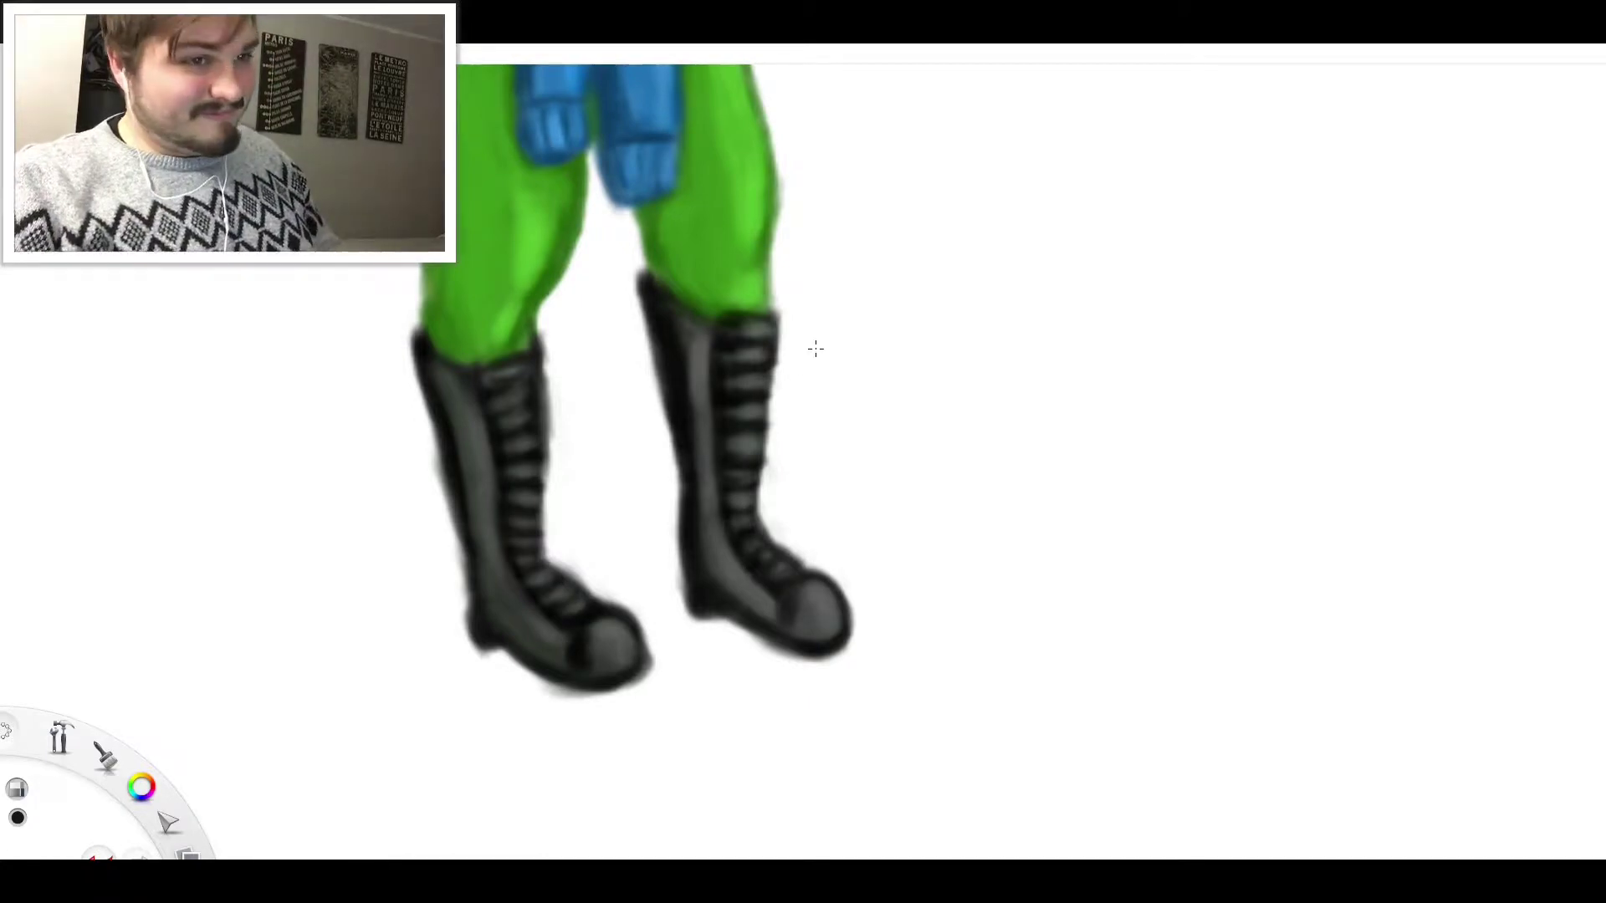
pyautogui.press('s')
# Touch up the outer rim of the picture's left boot and paint the trouser edge above it in dark green
pyautogui.scroll(-5, 747, 316)
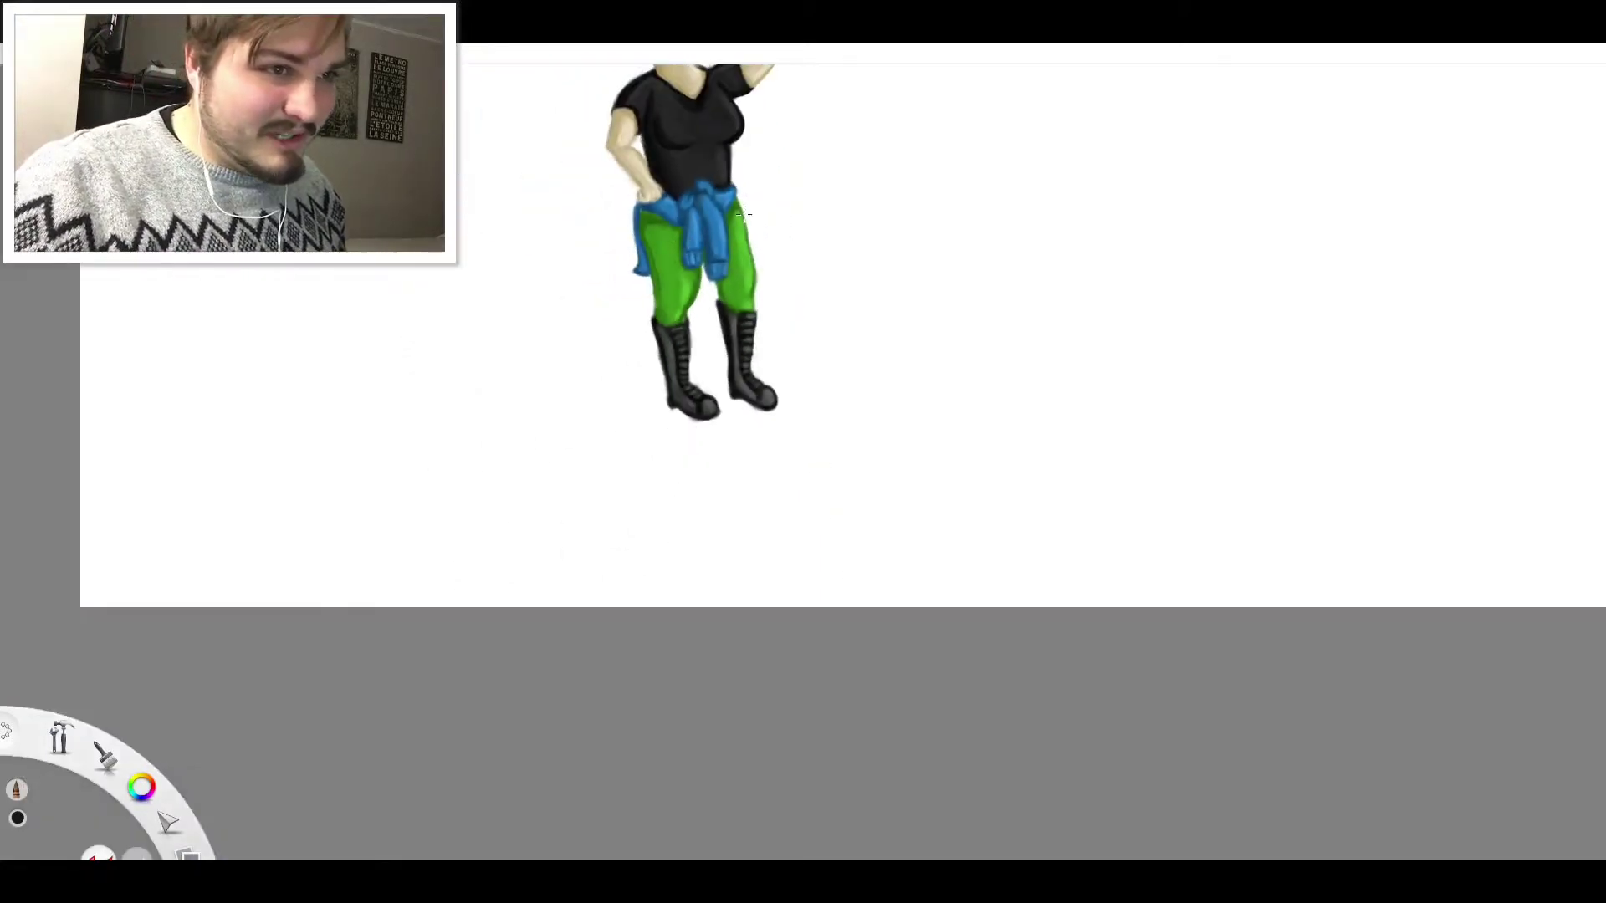
pyautogui.scroll(7, 719, 311)
pyautogui.scroll(3, 778, 262)
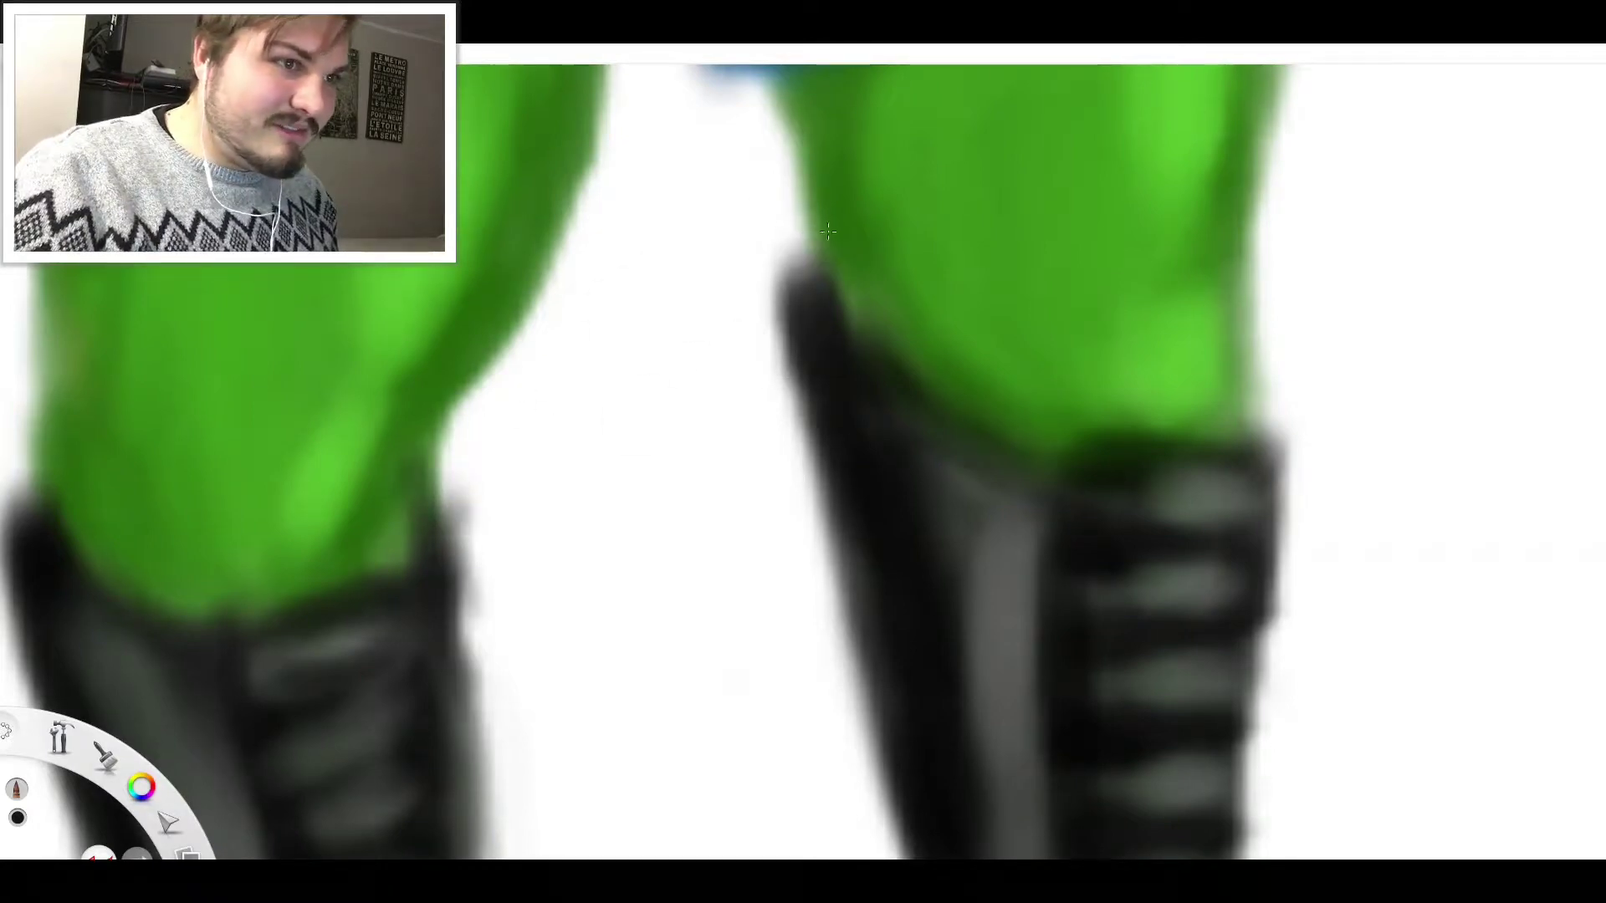
pyautogui.scroll(-4, 823, 303)
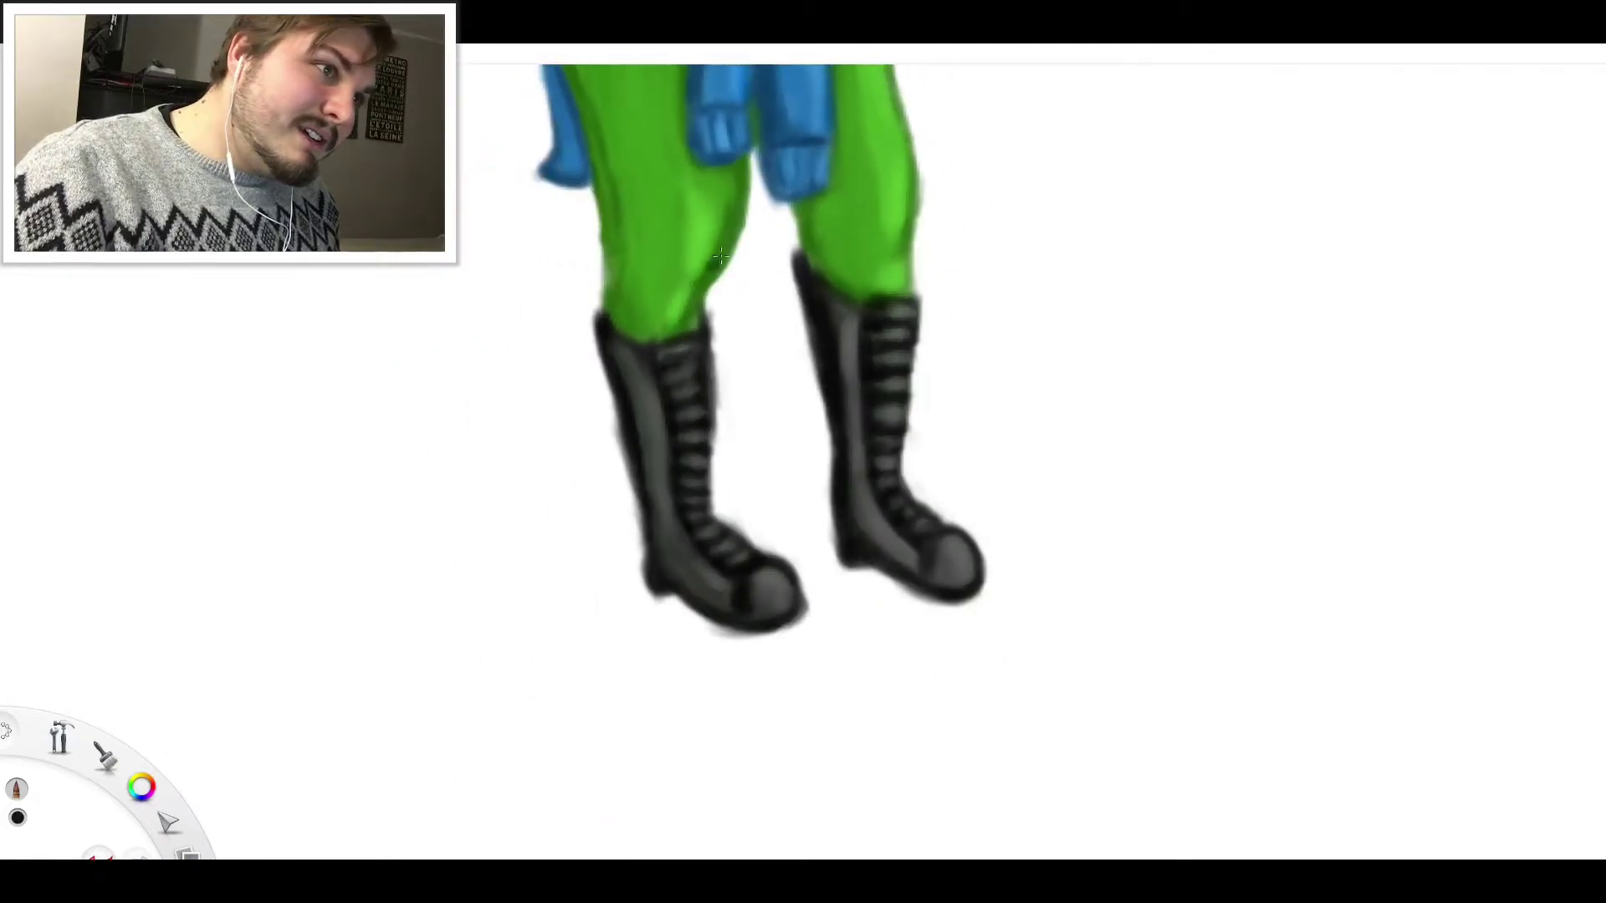
pyautogui.scroll(3, 574, 304)
pyautogui.moveTo(611, 328)
pyautogui.mouseDown()
pyautogui.moveTo(596, 350)
pyautogui.moveTo(601, 319)
pyautogui.mouseUp()
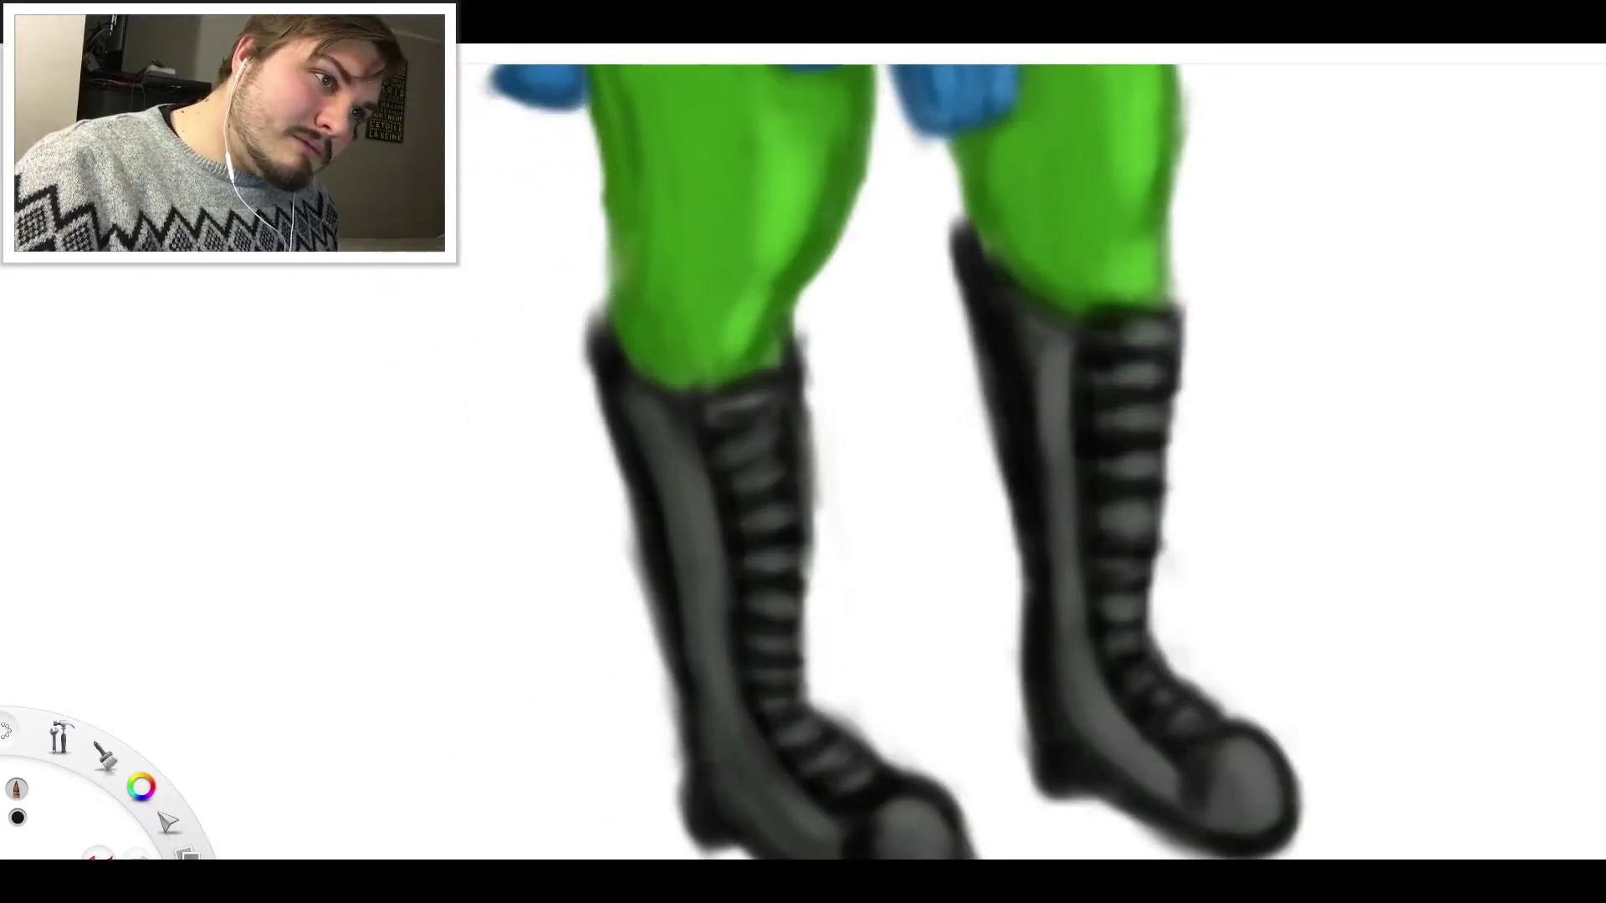
pyautogui.click(706, 256)
pyautogui.moveTo(617, 268); pyautogui.dragTo(606, 296)
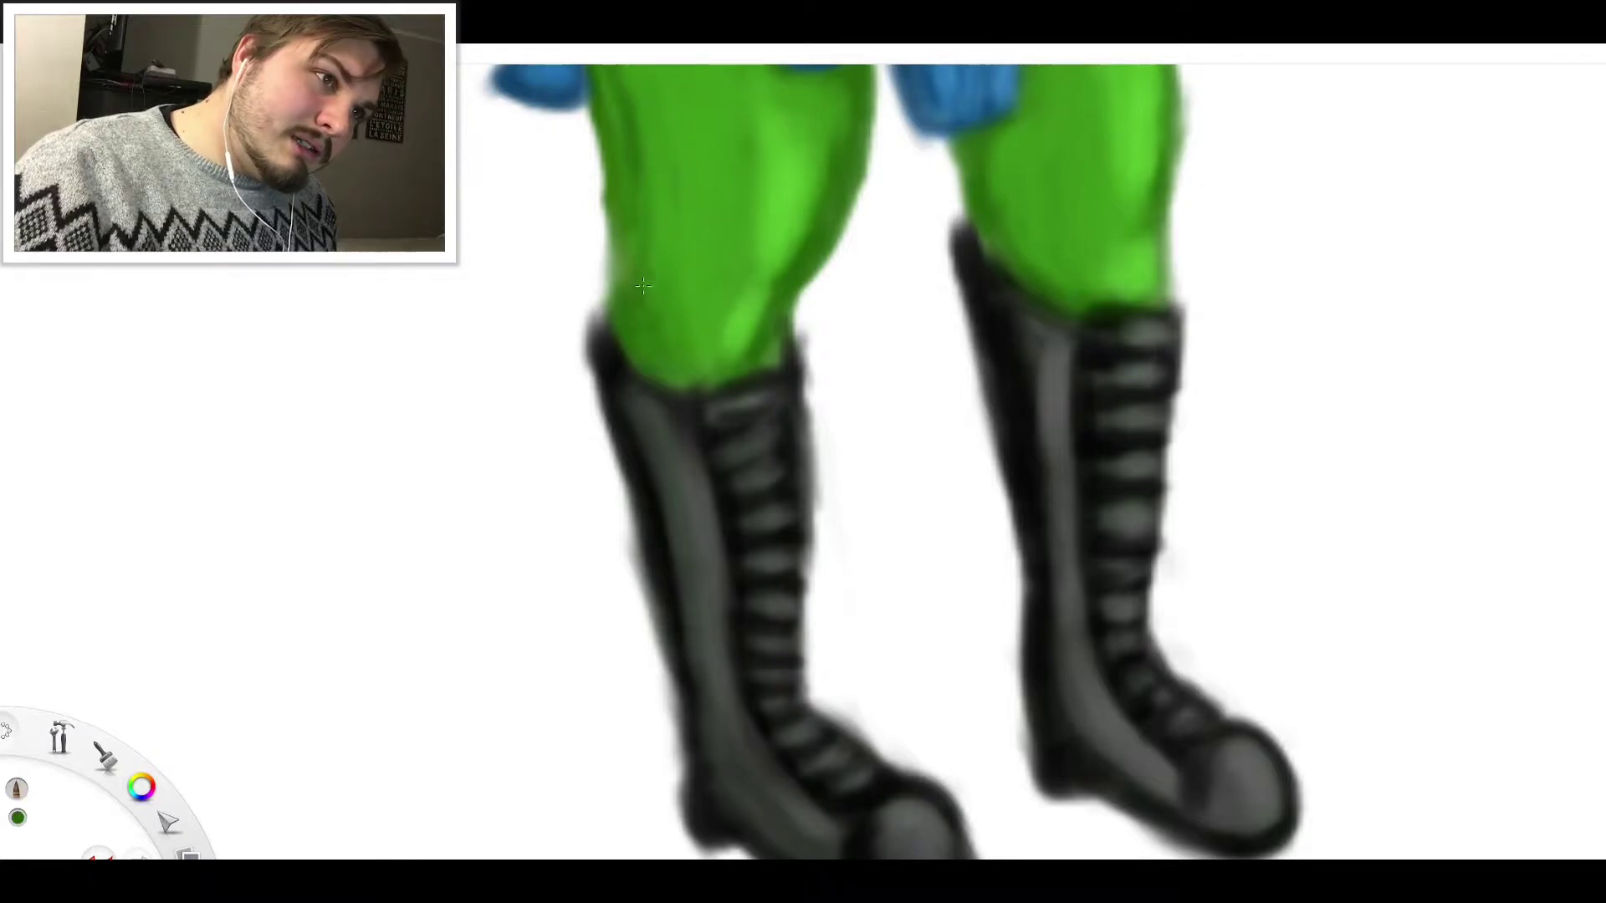
pyautogui.moveTo(613, 241); pyautogui.dragTo(620, 278)
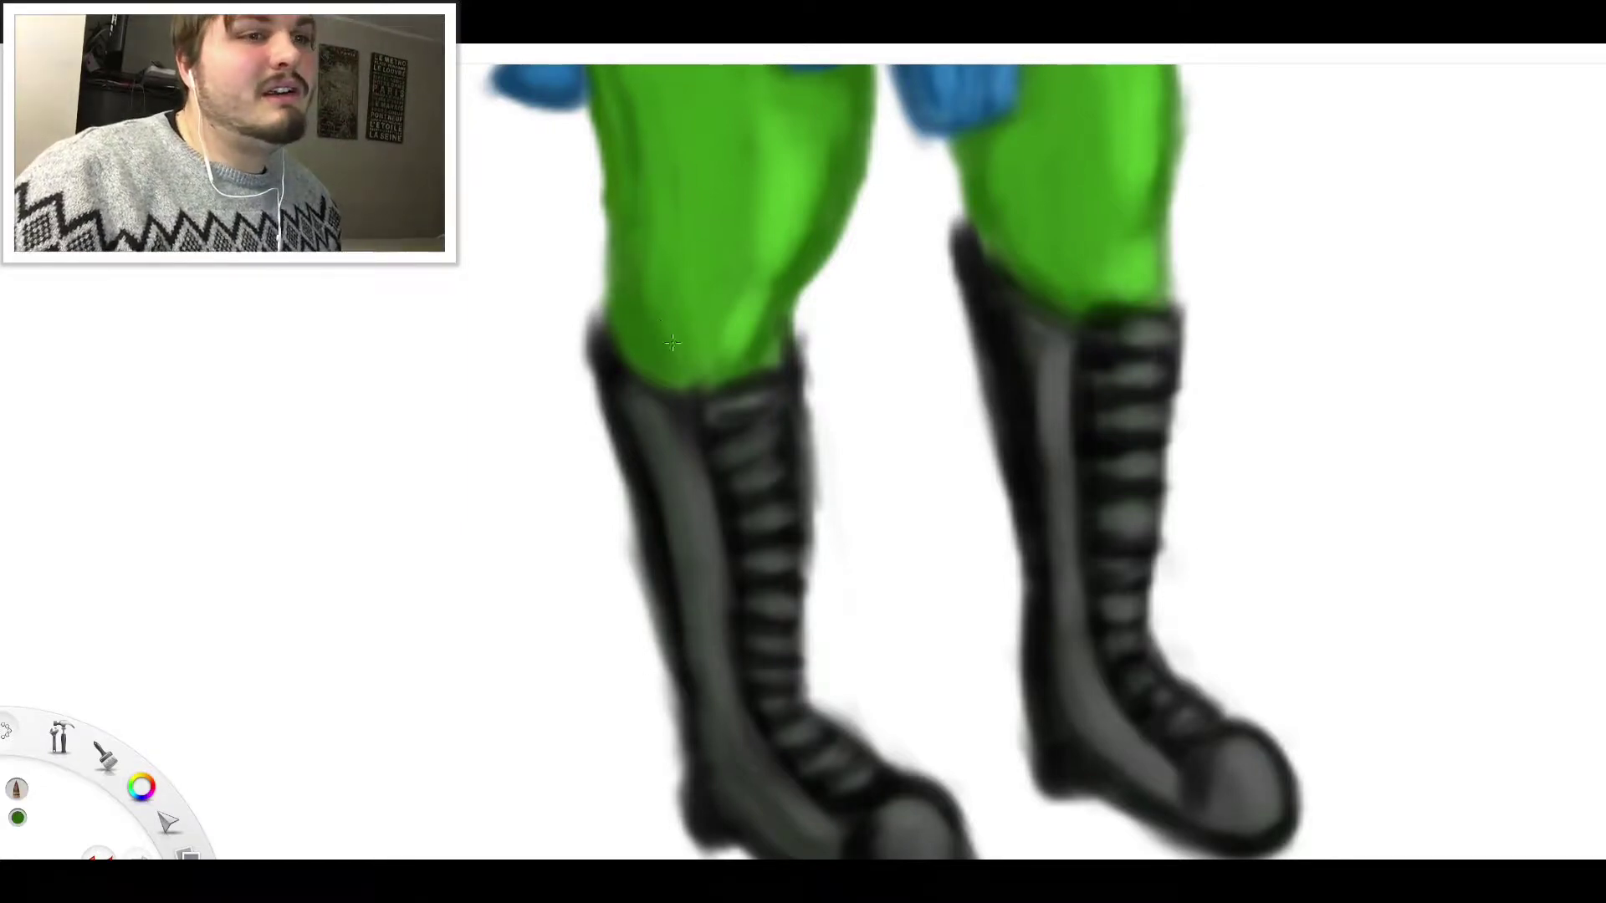
# Paint light grey highlights on both boots' toe caps and along the instep of the picture's left boot
pyautogui.scroll(-3, 742, 240)
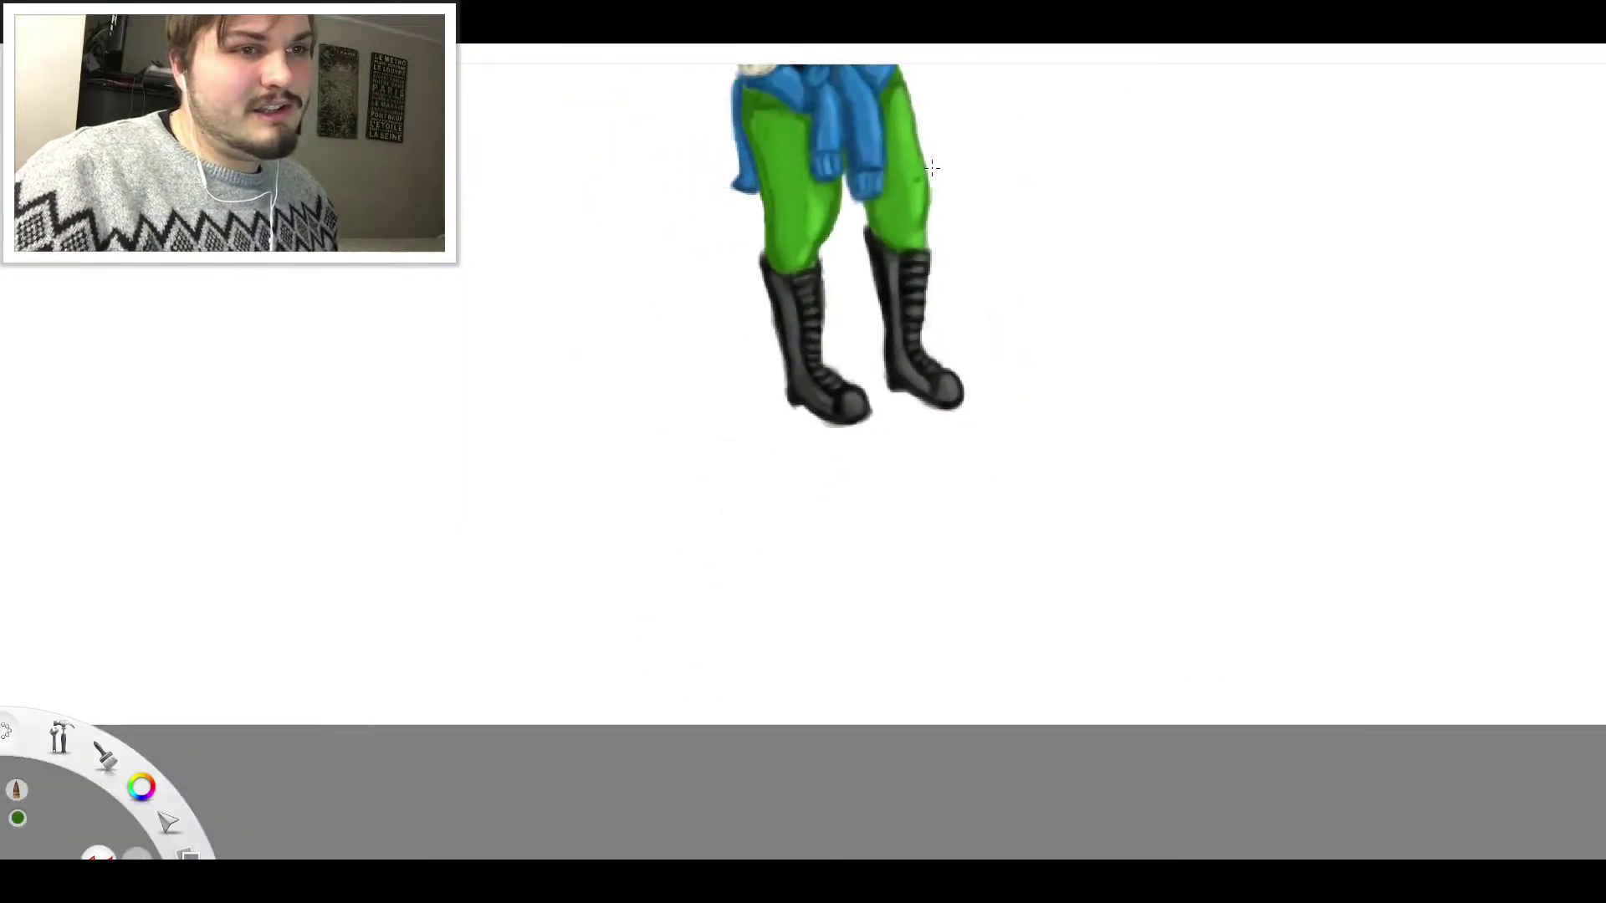
pyautogui.scroll(3, 938, 293)
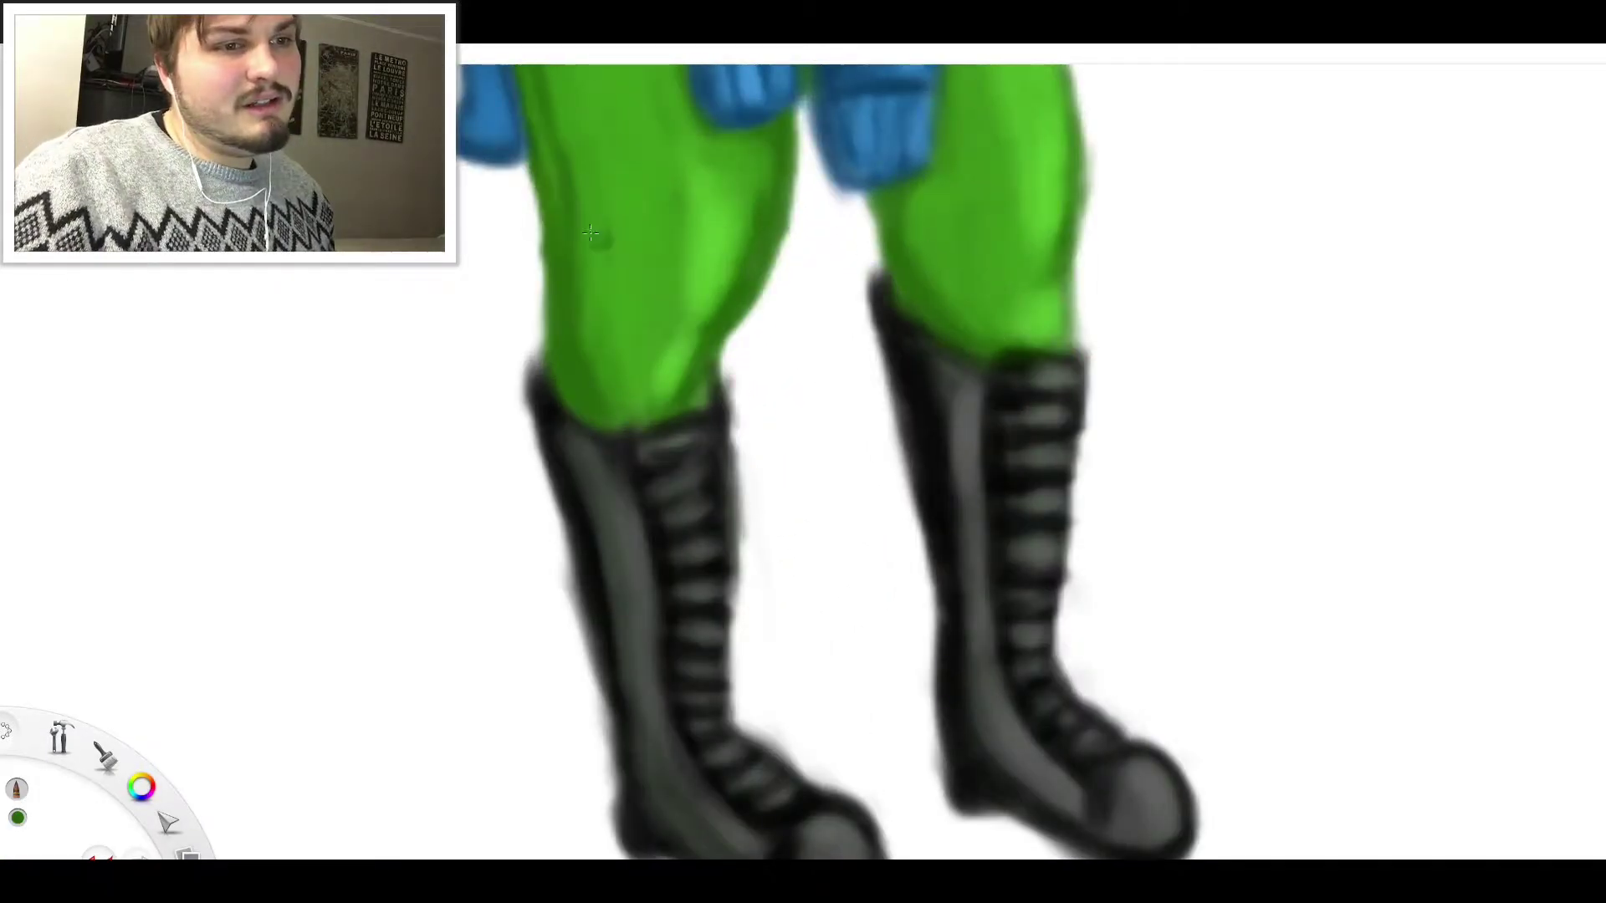
pyautogui.scroll(-4, 561, 124)
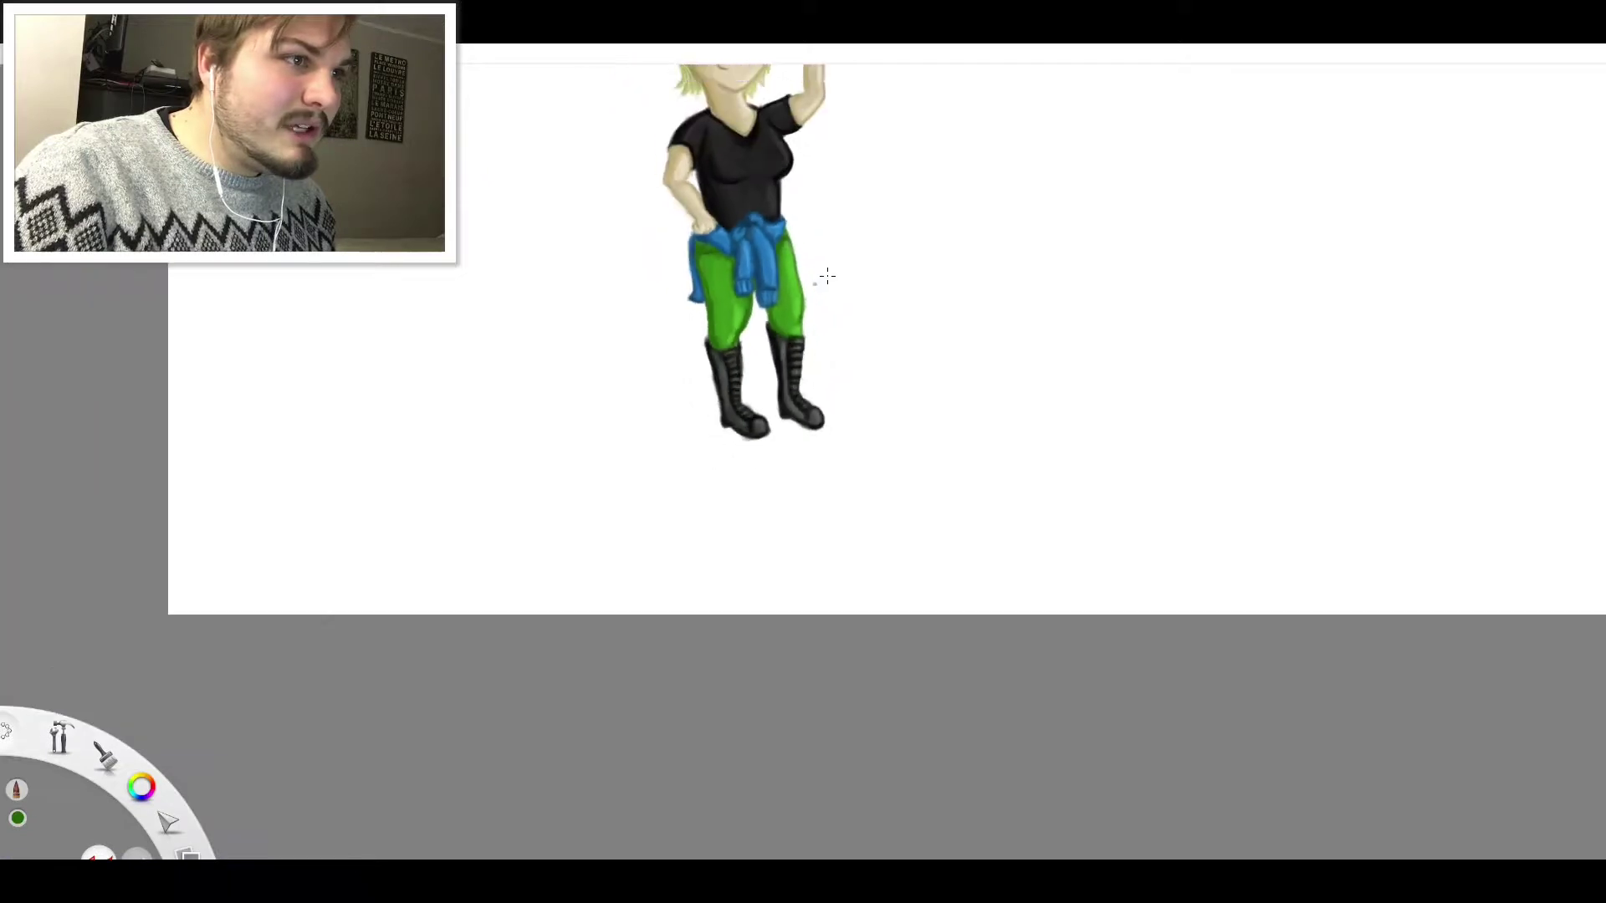
pyautogui.scroll(3, 824, 276)
pyautogui.scroll(1, 595, 452)
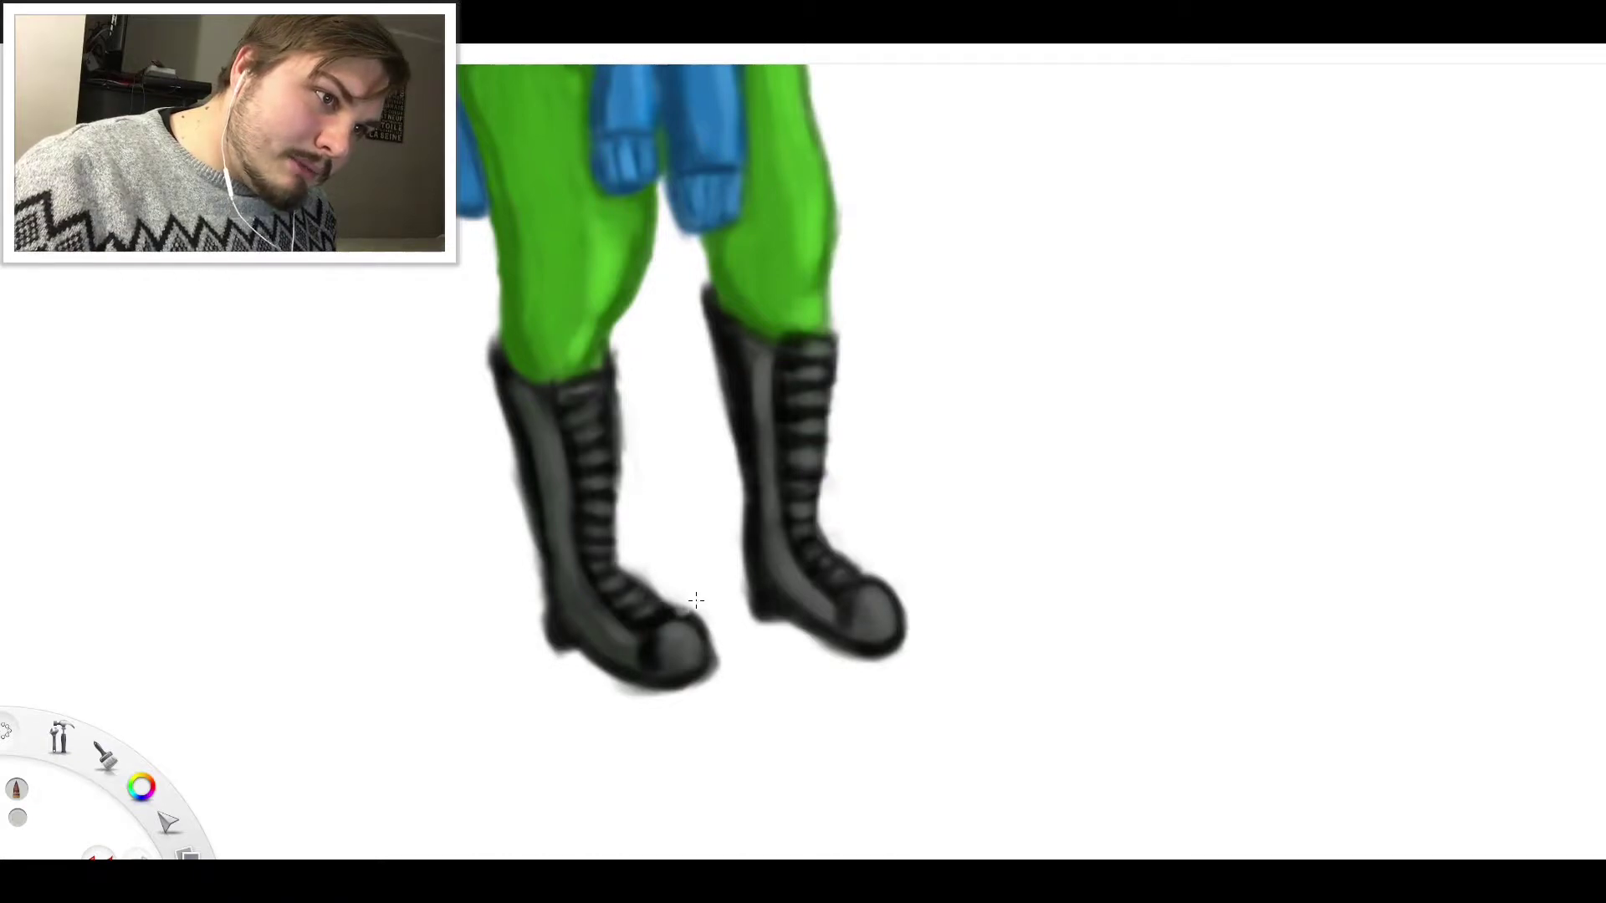
pyautogui.scroll(2, 696, 600)
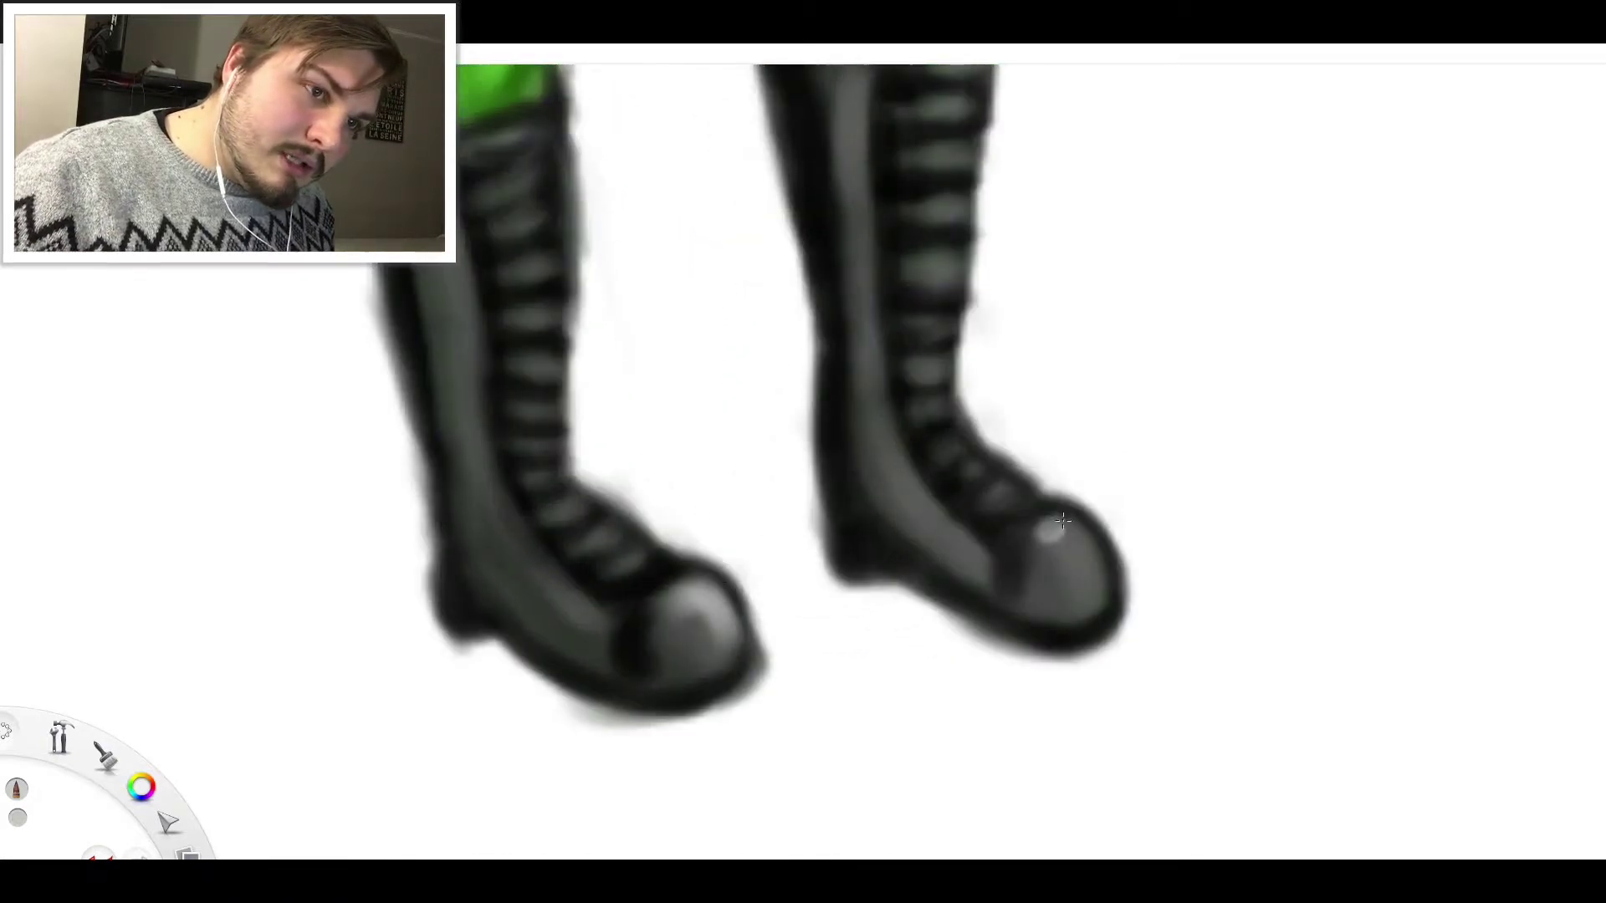
pyautogui.moveTo(1062, 522)
pyautogui.mouseDown()
pyautogui.moveTo(1087, 544)
pyautogui.moveTo(1089, 577)
pyautogui.moveTo(1074, 532)
pyautogui.mouseUp()
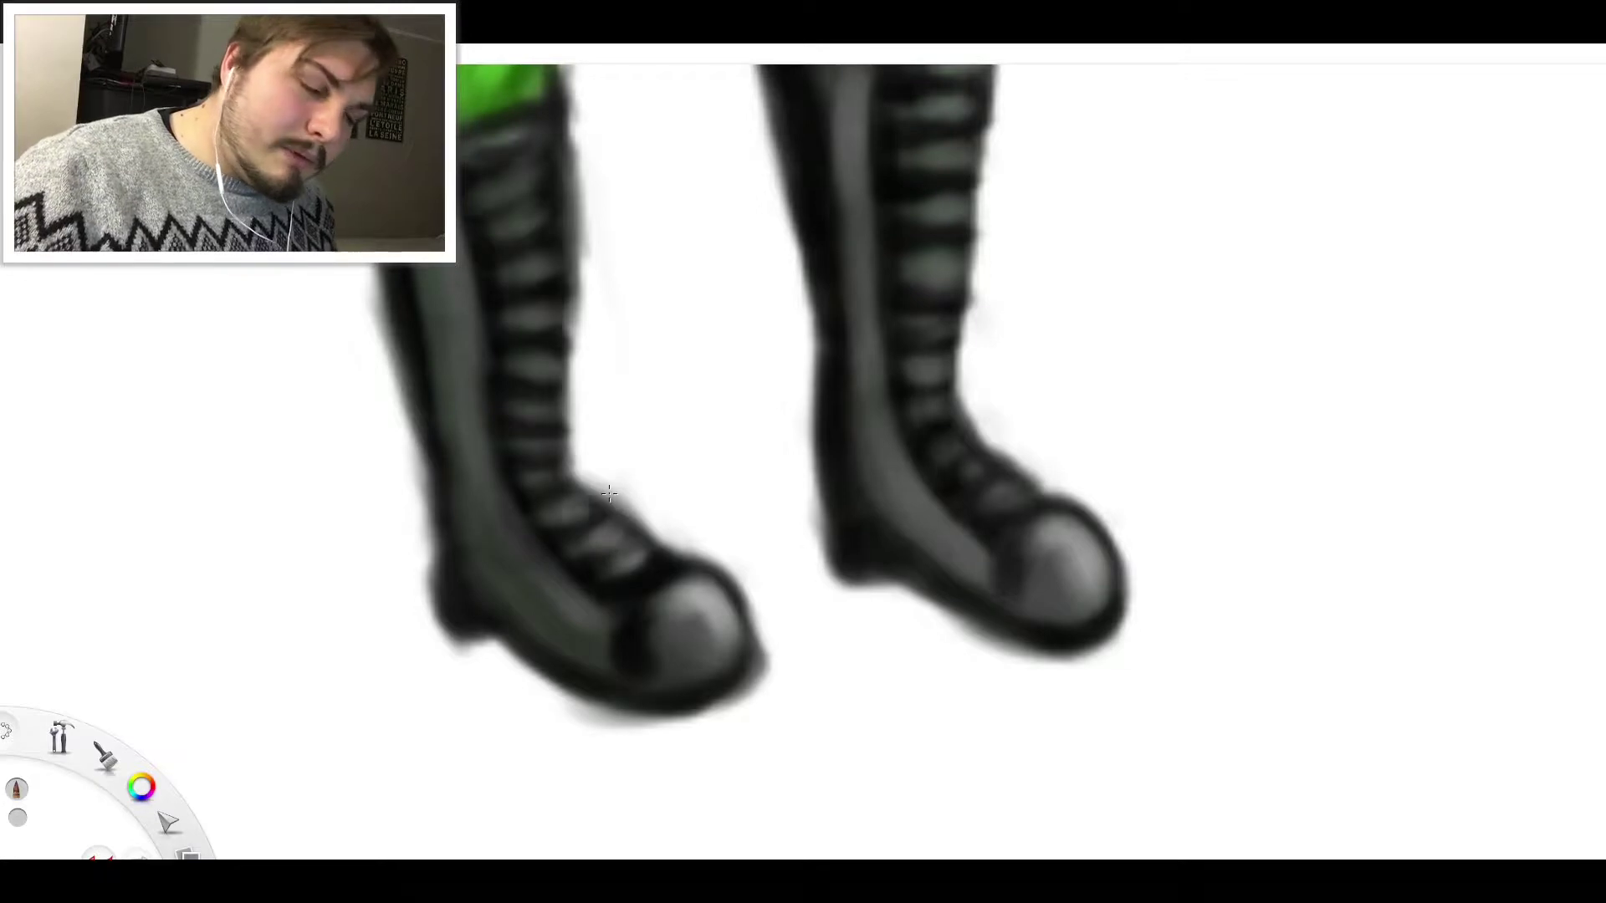
pyautogui.moveTo(609, 494)
pyautogui.mouseDown()
pyautogui.moveTo(567, 538)
pyautogui.moveTo(574, 592)
pyautogui.moveTo(610, 617)
pyautogui.moveTo(558, 515)
pyautogui.moveTo(587, 580)
pyautogui.mouseUp()
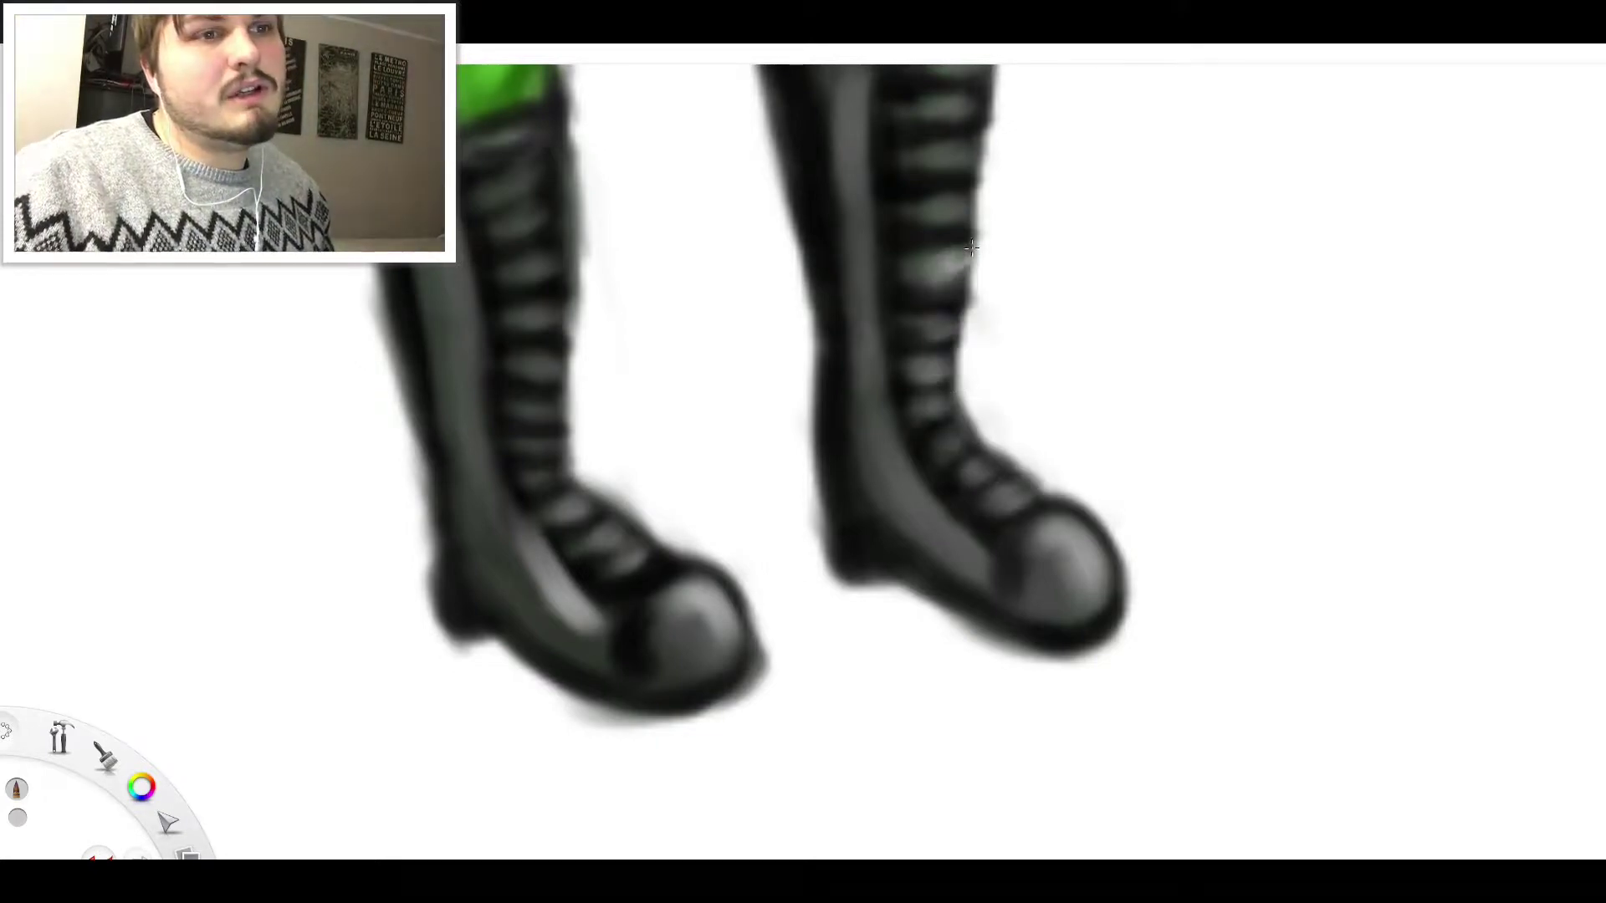
# Undo the last stroke and add light grey highlights to the upper laces and down the shaft of the picture's left boot
pyautogui.scroll(-10, 1011, 126)
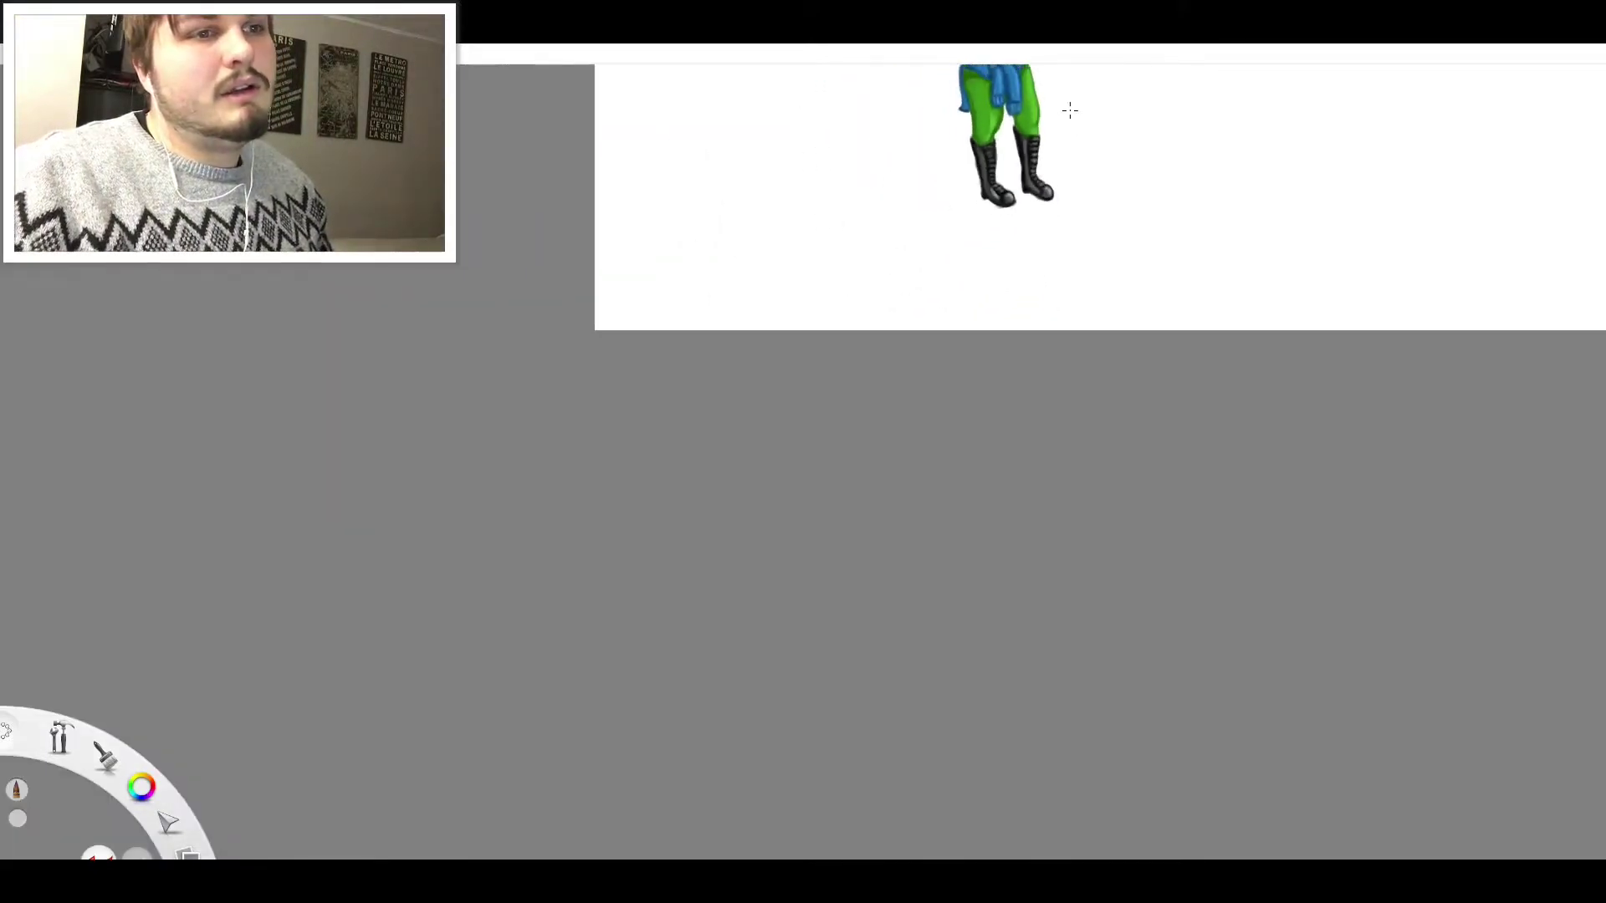
pyautogui.scroll(3, 1068, 113)
pyautogui.scroll(-8, 1058, 117)
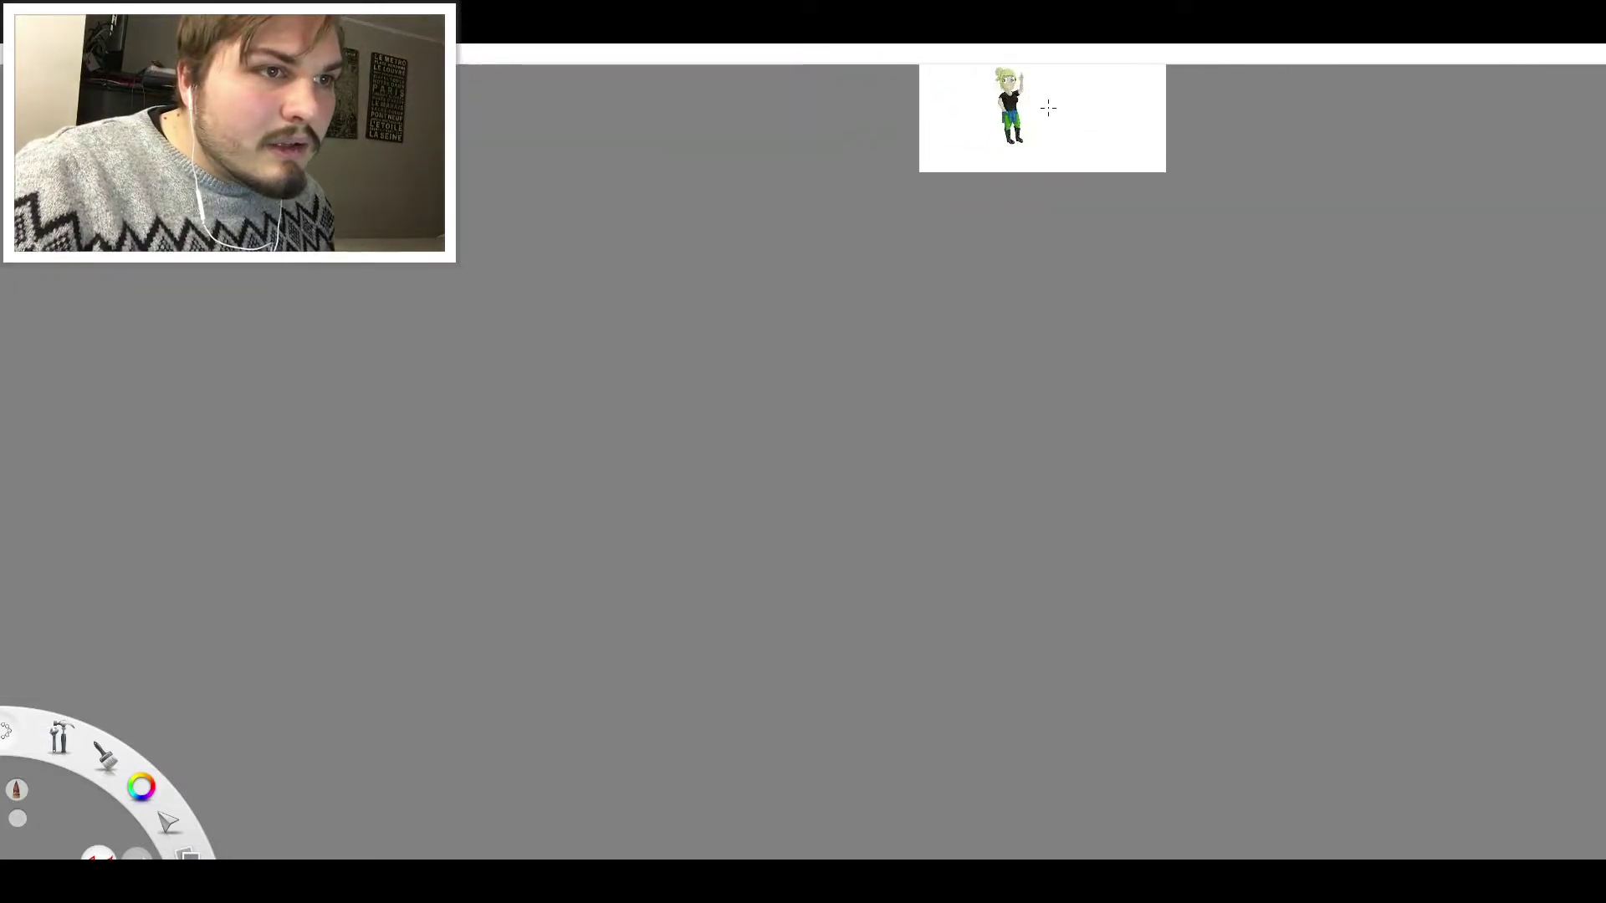
pyautogui.scroll(10, 1048, 107)
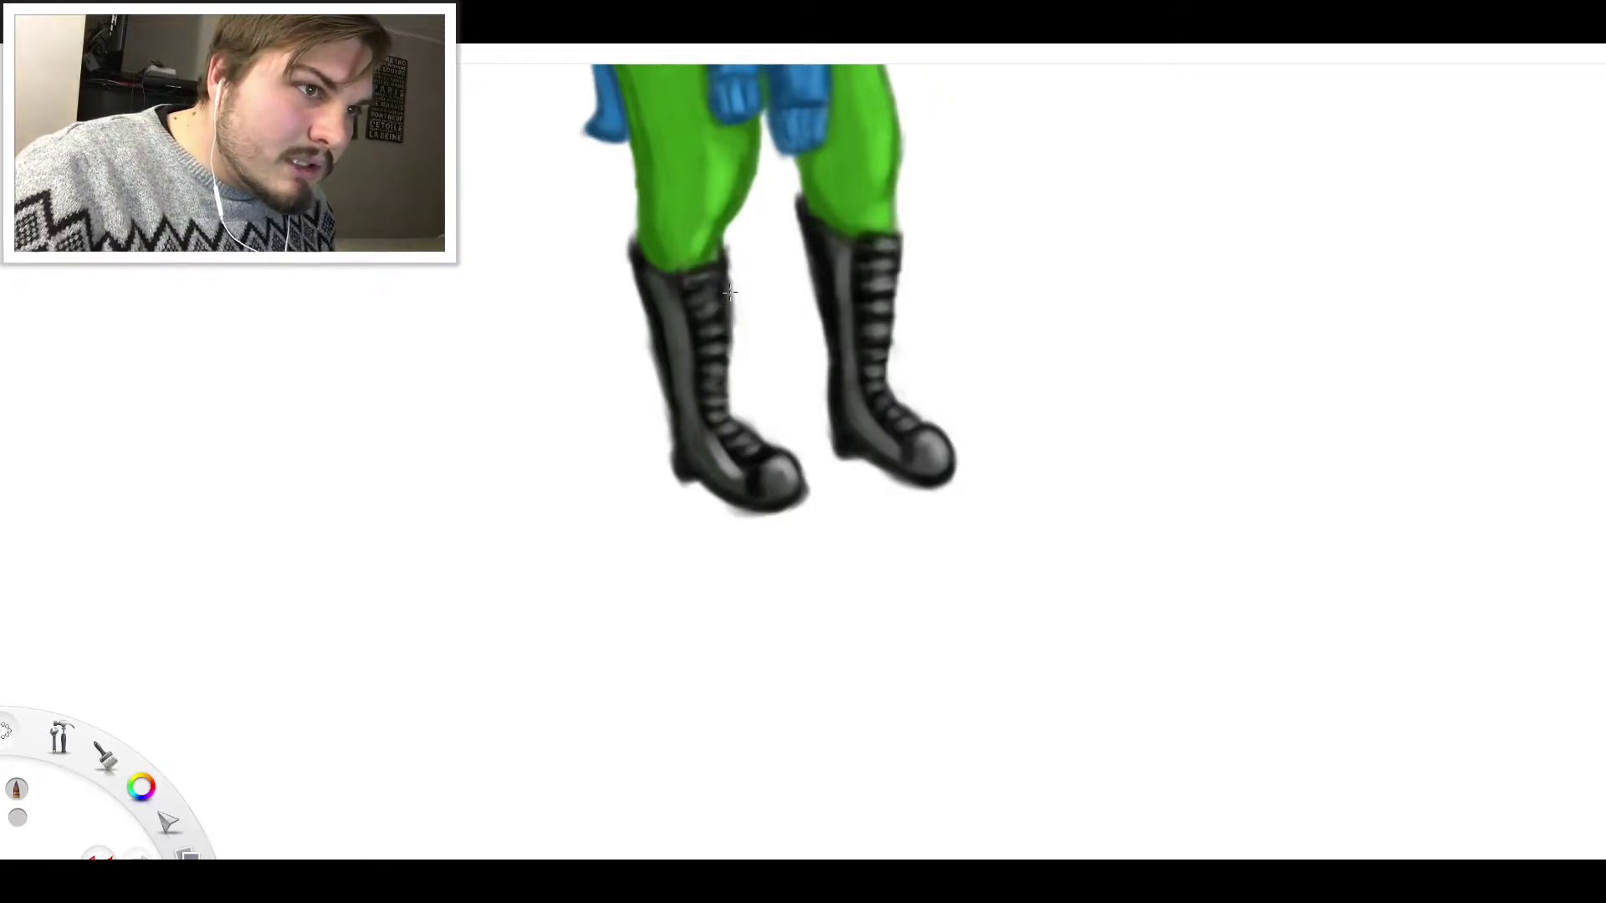
pyautogui.hotkey('ctrl', 'z')
pyautogui.moveTo(701, 299); pyautogui.dragTo(721, 292)
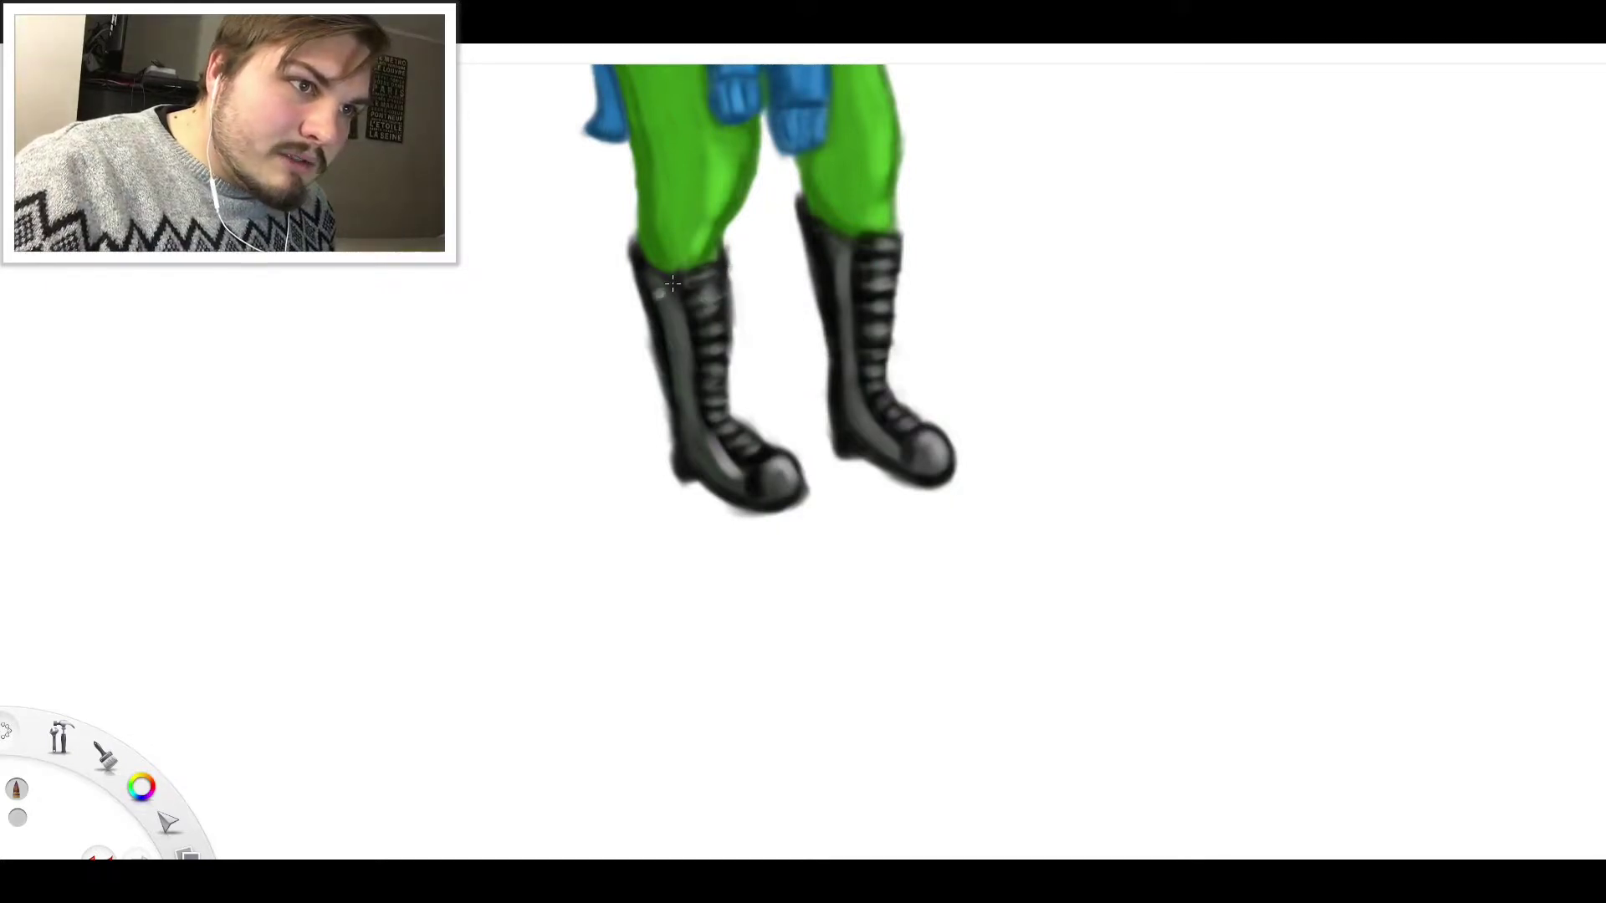
pyautogui.moveTo(673, 284)
pyautogui.mouseDown()
pyautogui.moveTo(703, 393)
pyautogui.moveTo(748, 467)
pyautogui.mouseUp()
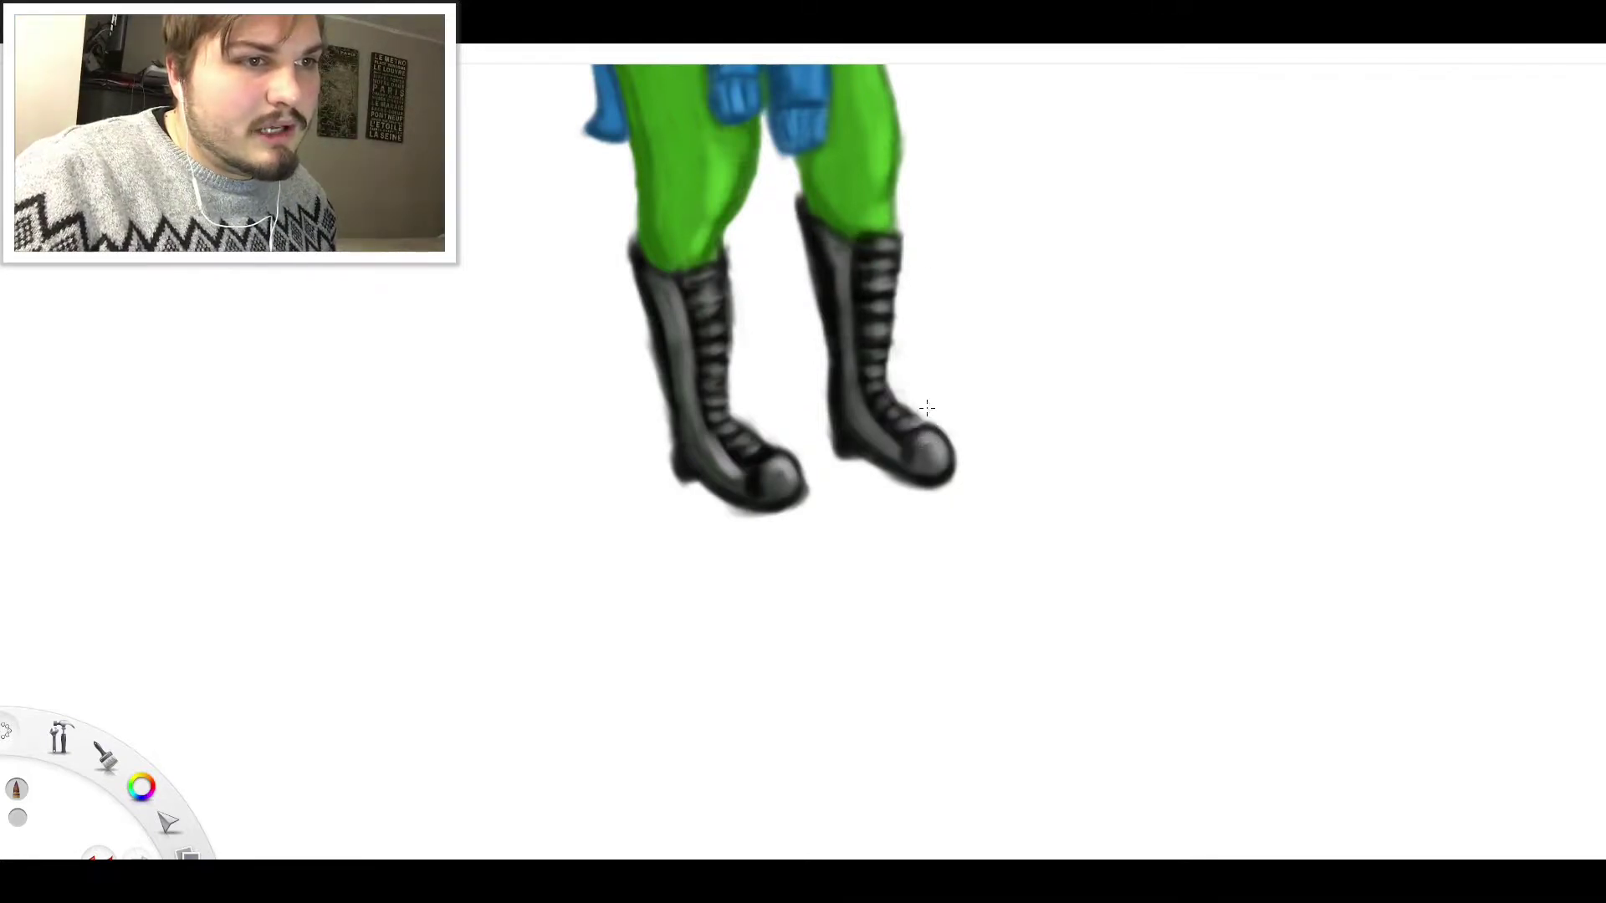
# Review the boot highlights up close and against the whole figure, including the face and raised hand
pyautogui.scroll(-3, 927, 408)
pyautogui.scroll(3, 838, 466)
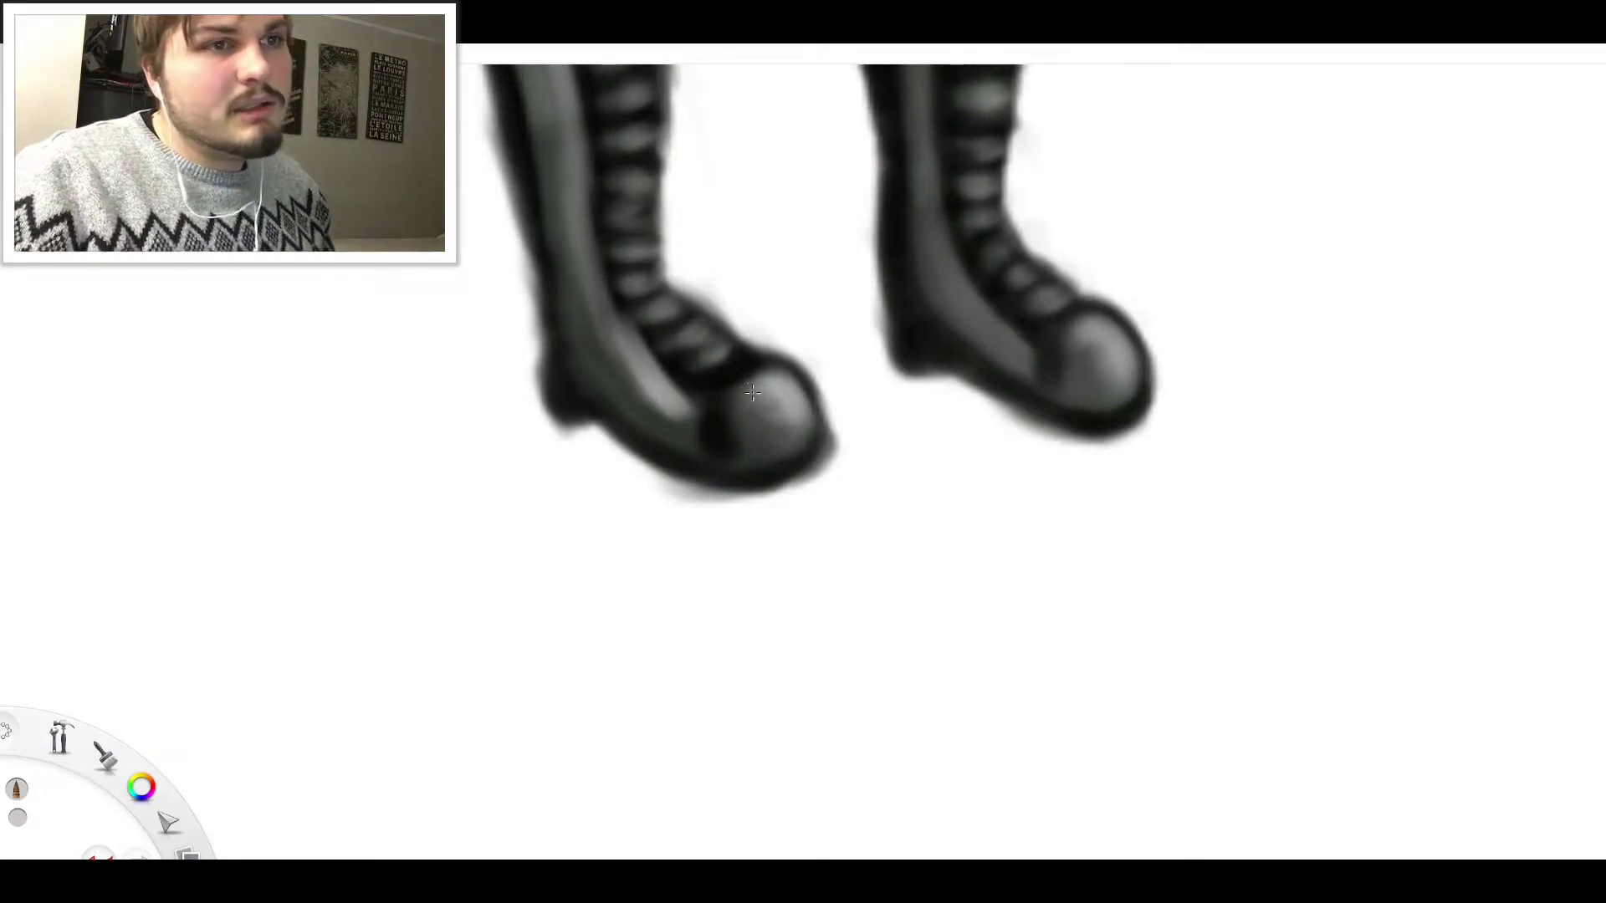
pyautogui.scroll(-6, 767, 356)
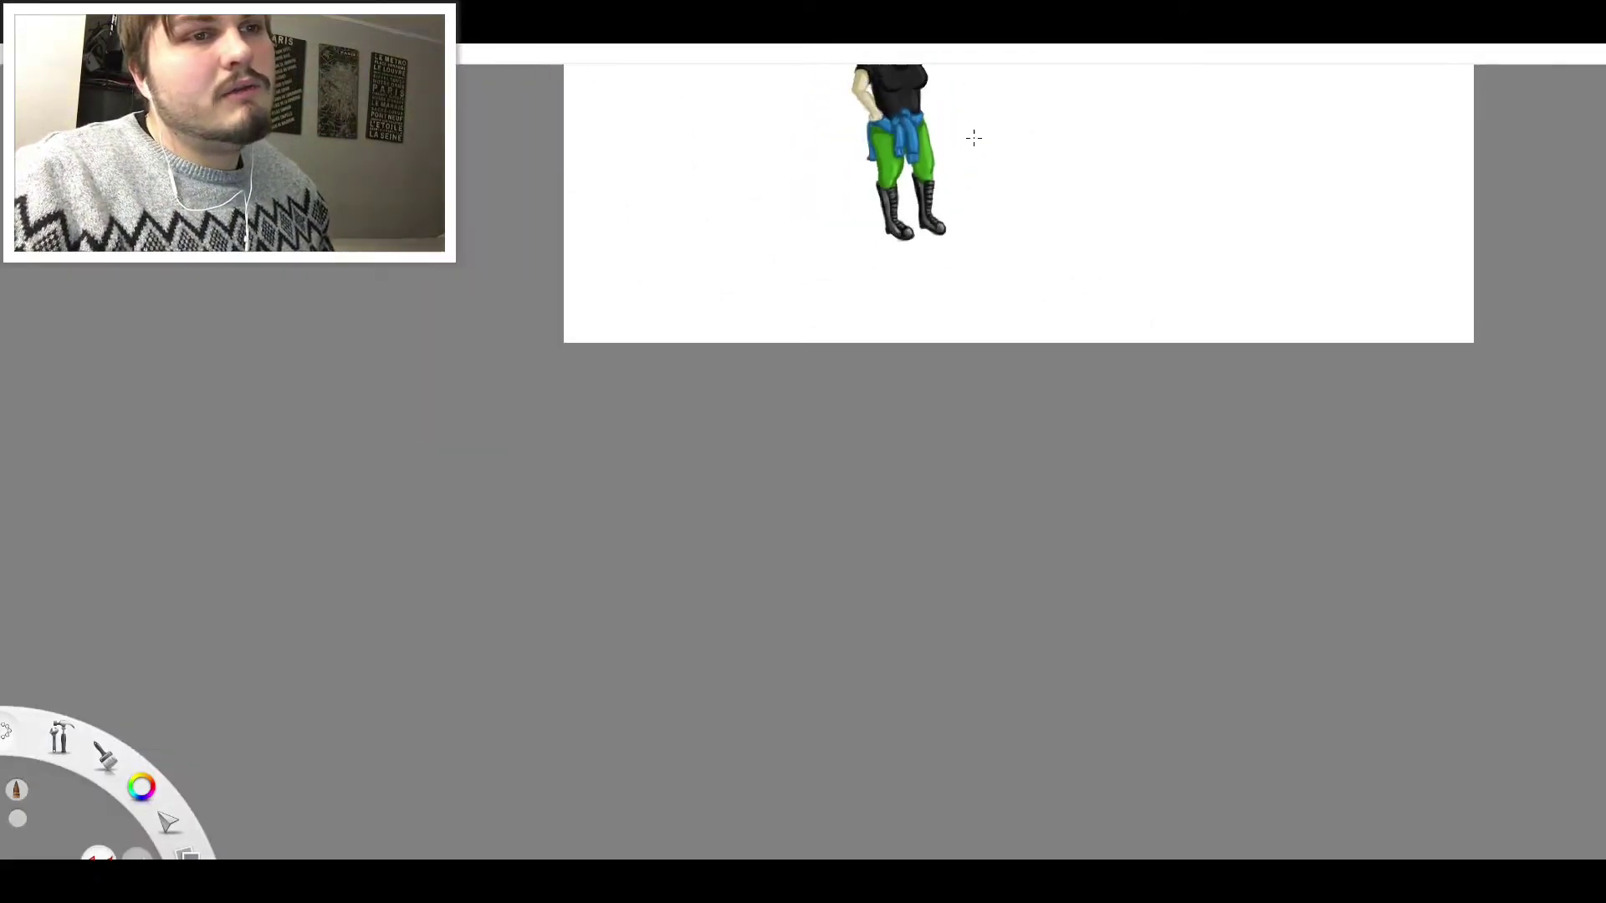
pyautogui.scroll(5, 991, 138)
pyautogui.scroll(-8, 979, 126)
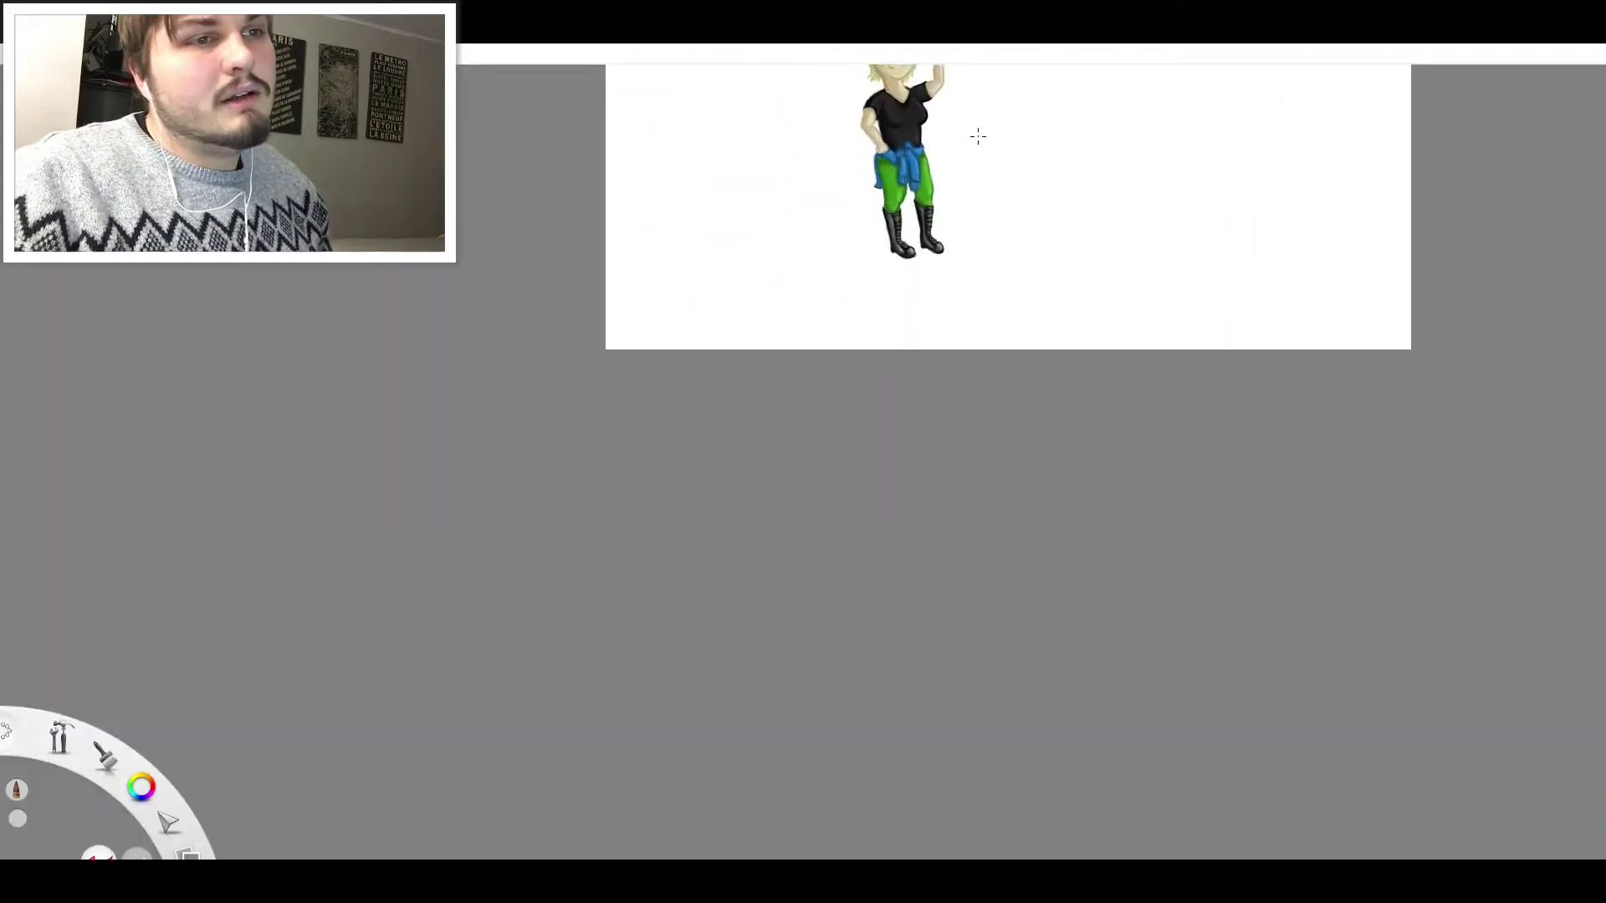
pyautogui.scroll(8, 969, 104)
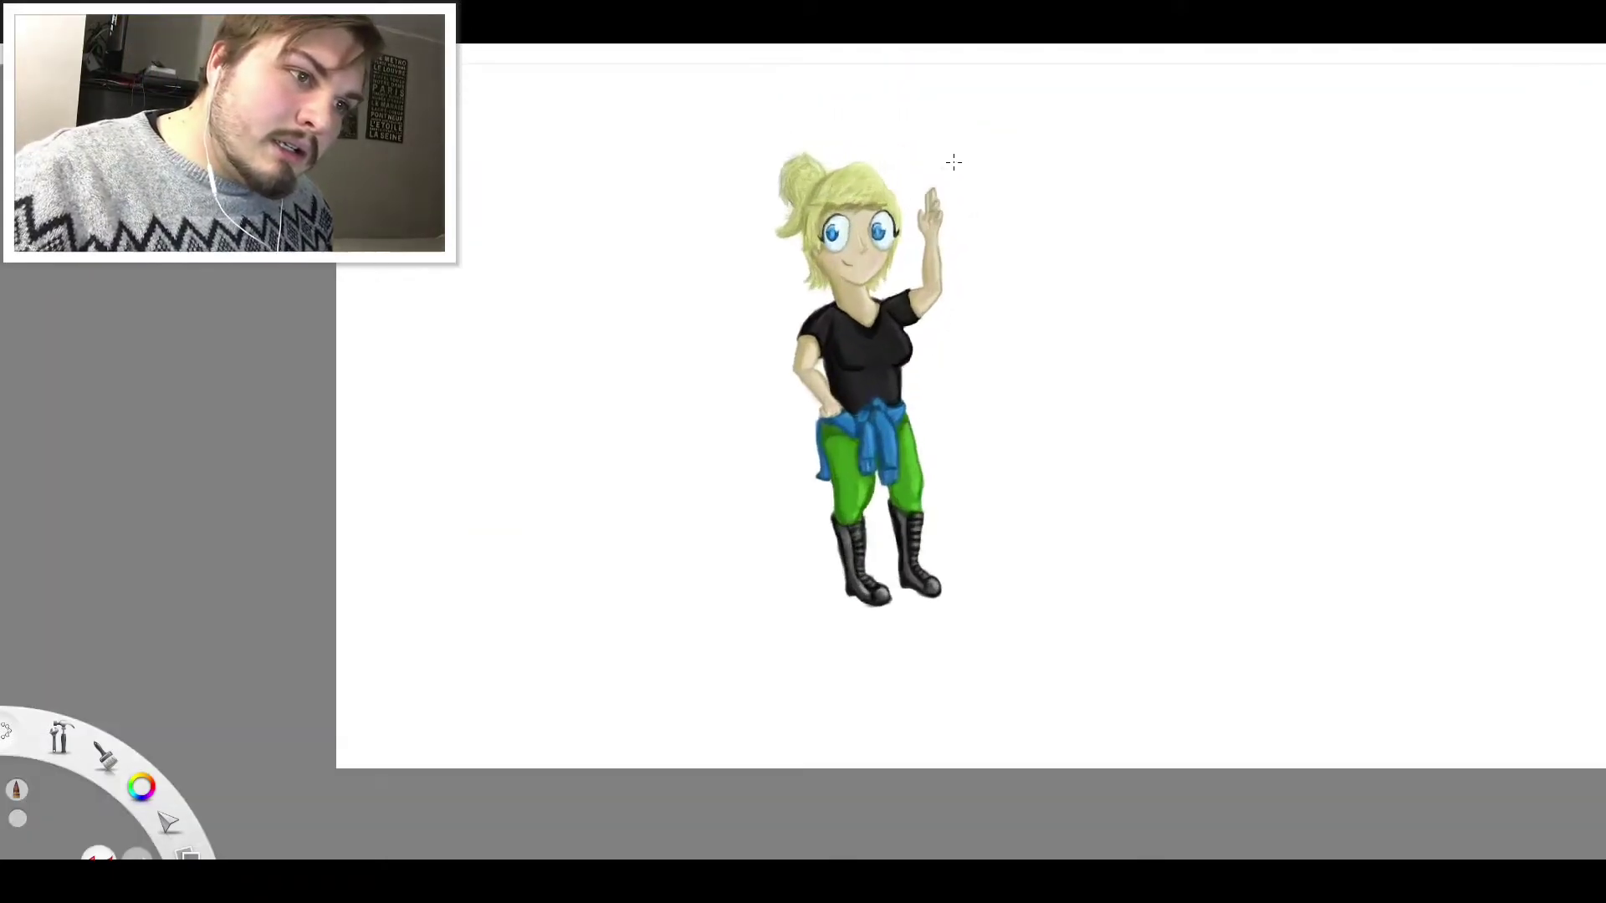
pyautogui.scroll(-3, 950, 182)
pyautogui.scroll(2, 912, 262)
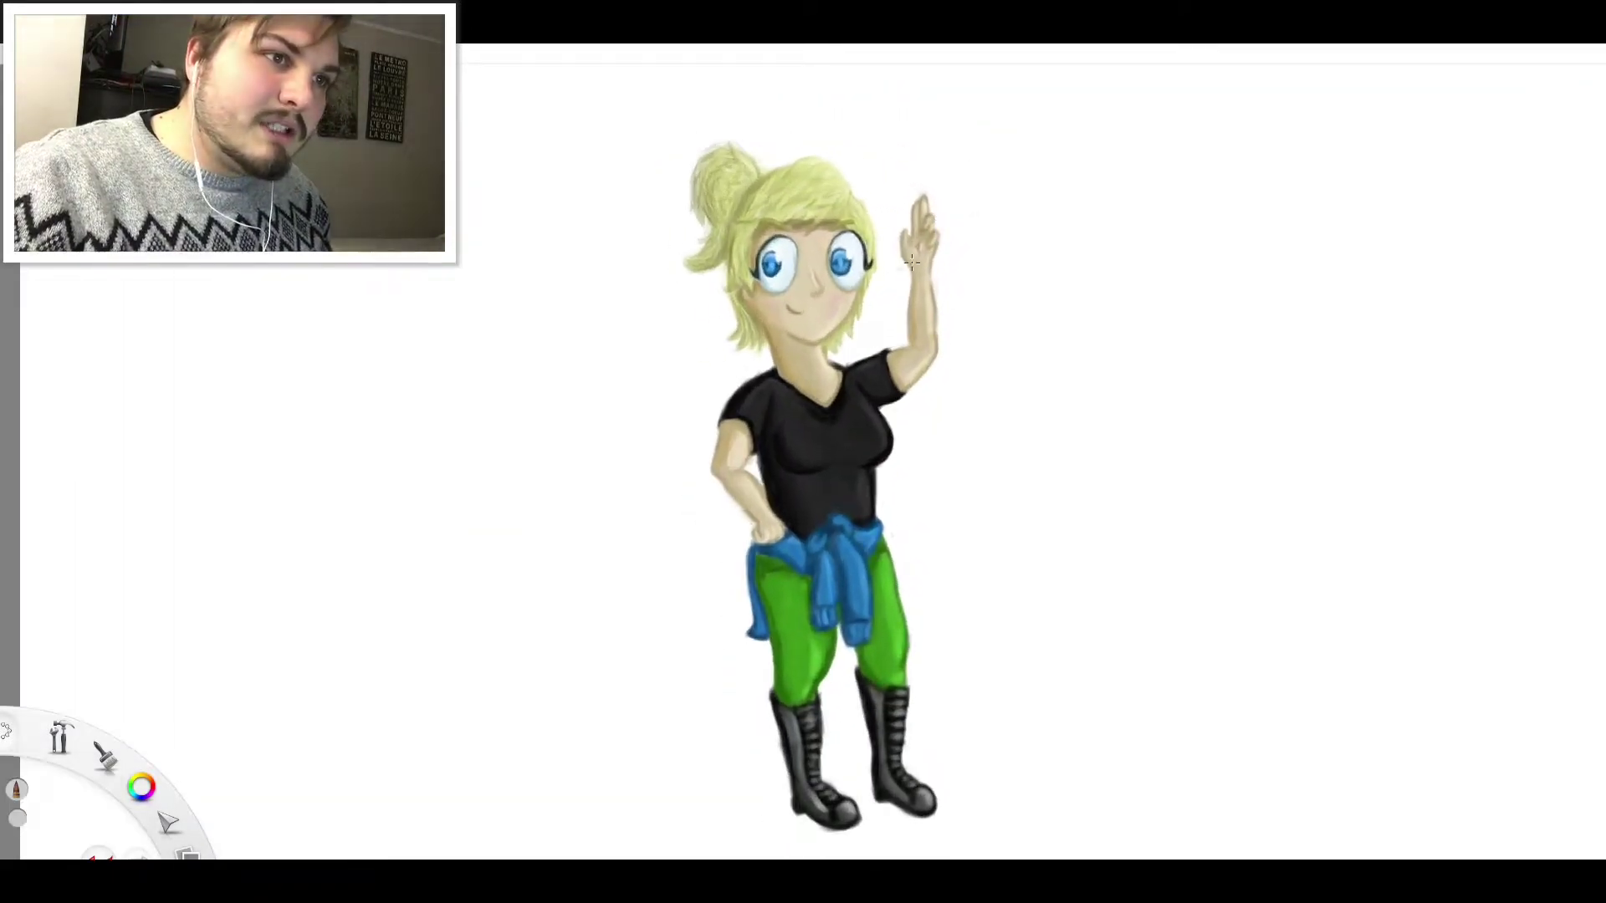
pyautogui.scroll(-3, 761, 652)
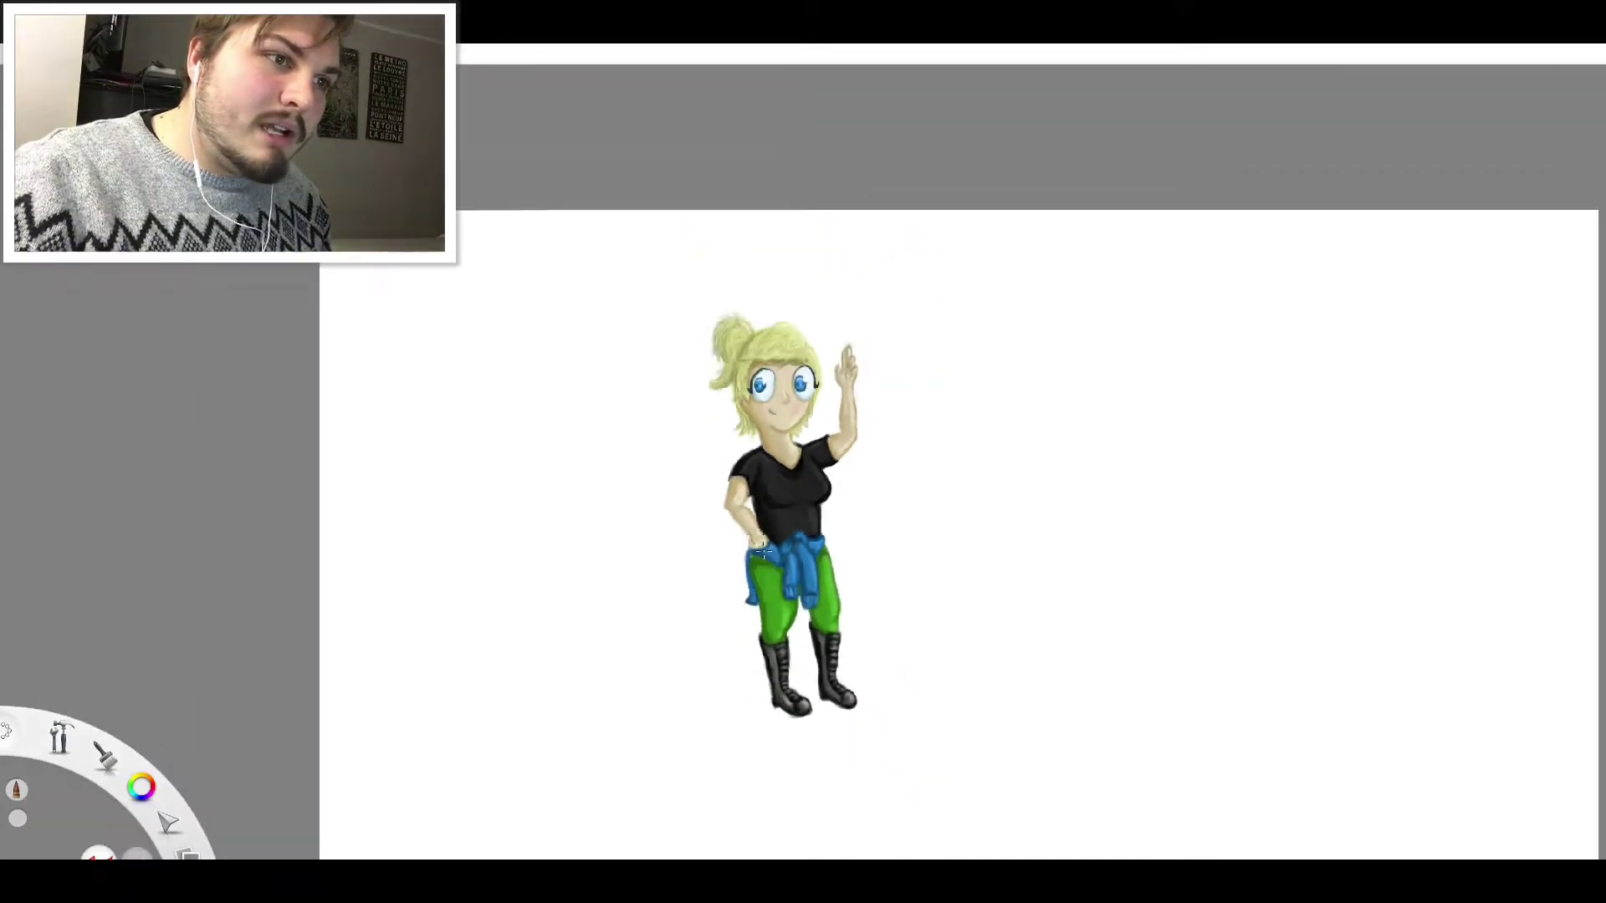
pyautogui.scroll(4, 770, 418)
pyautogui.scroll(-4, 769, 334)
pyautogui.scroll(4, 775, 204)
pyautogui.scroll(4, 770, 251)
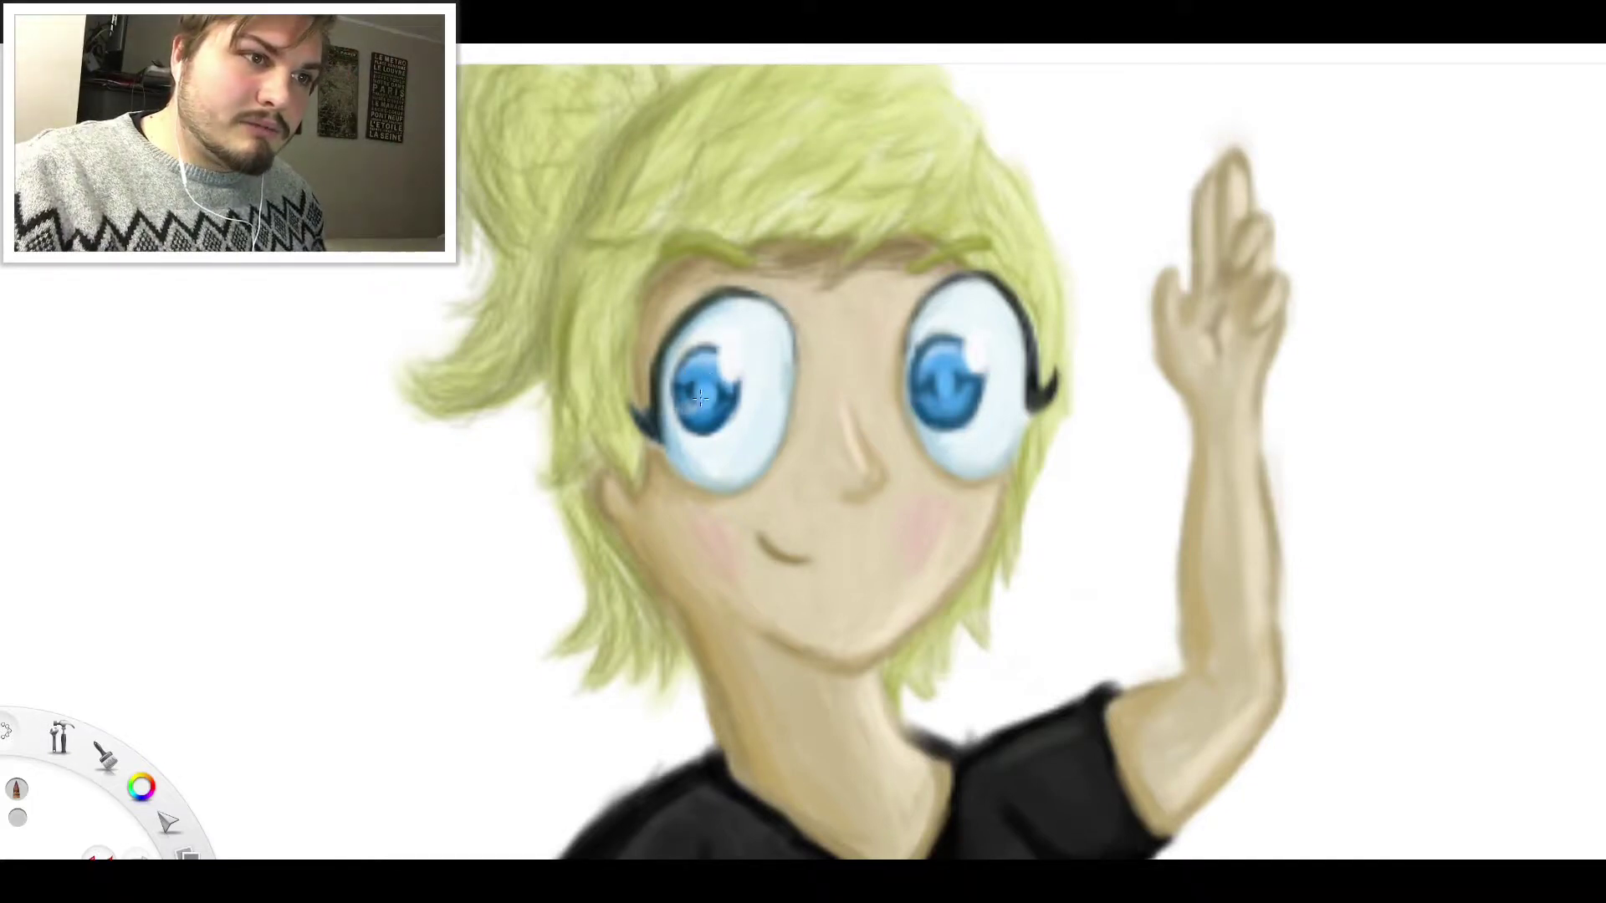
# Darken the outer lash wing of the picture's left eye with black
pyautogui.scroll(-3, 934, 347)
pyautogui.scroll(6, 811, 299)
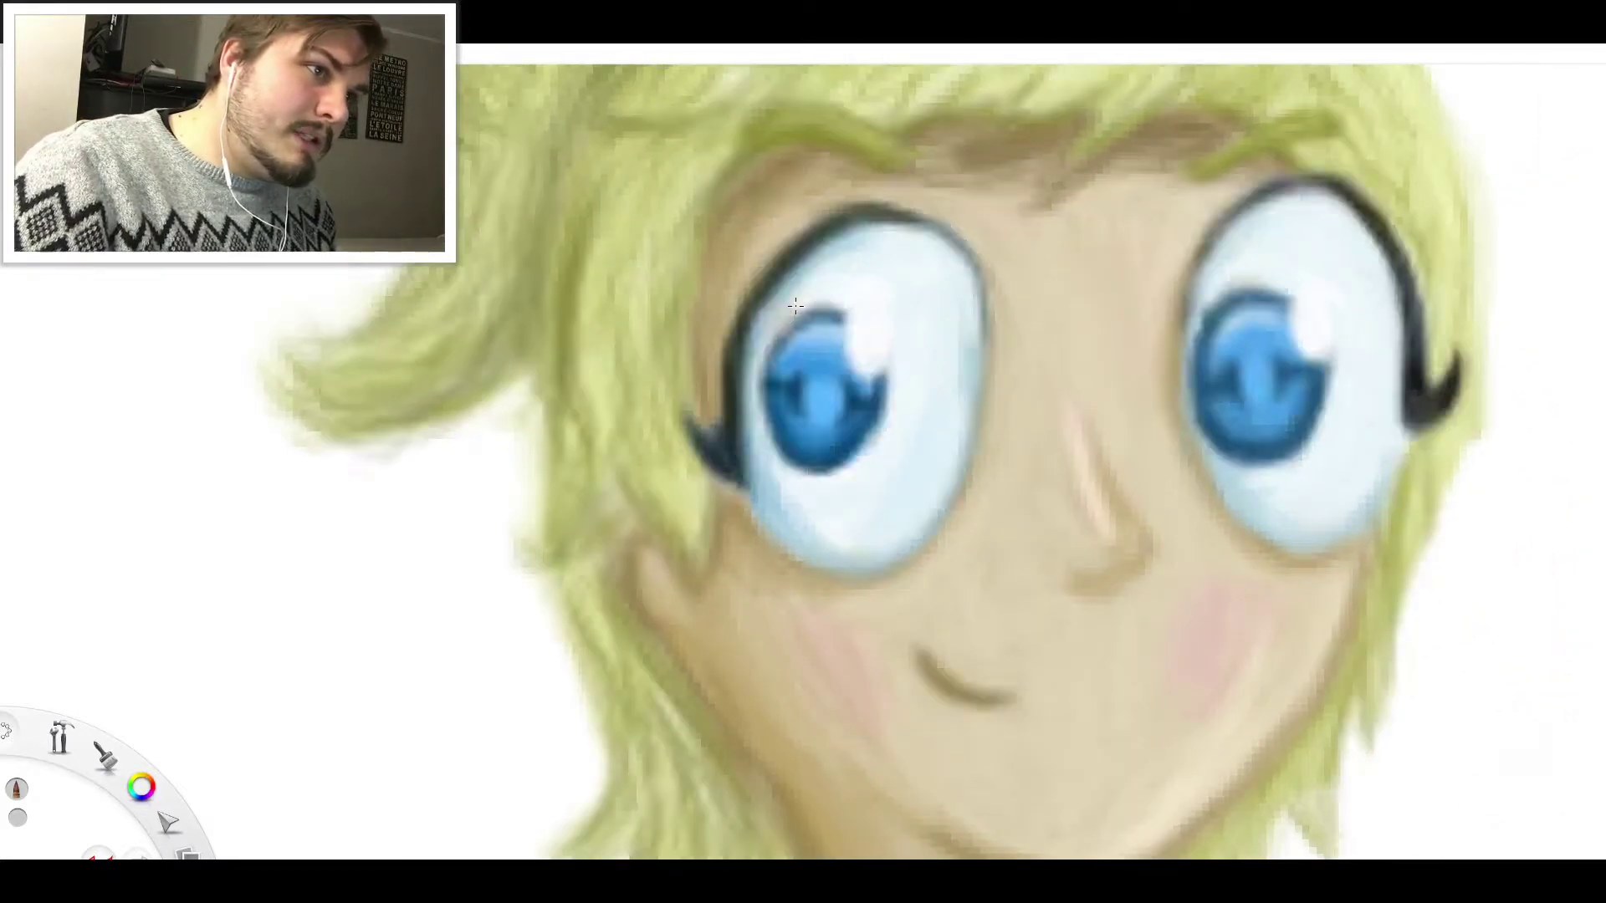
pyautogui.scroll(4, 811, 299)
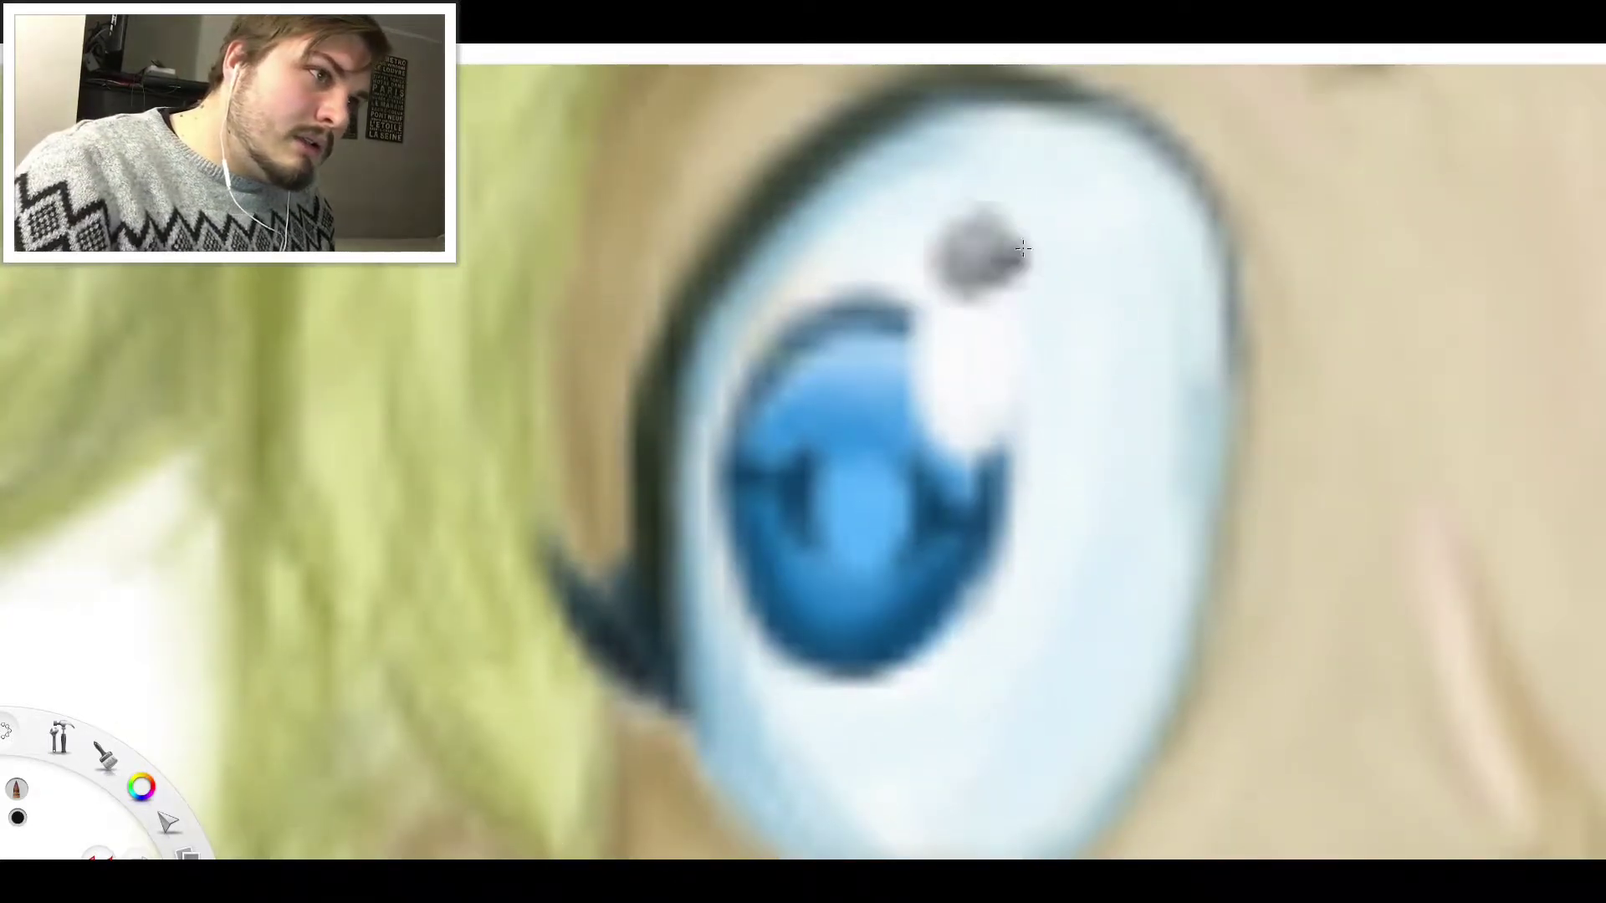
pyautogui.scroll(4, 760, 491)
pyautogui.scroll(1, 760, 491)
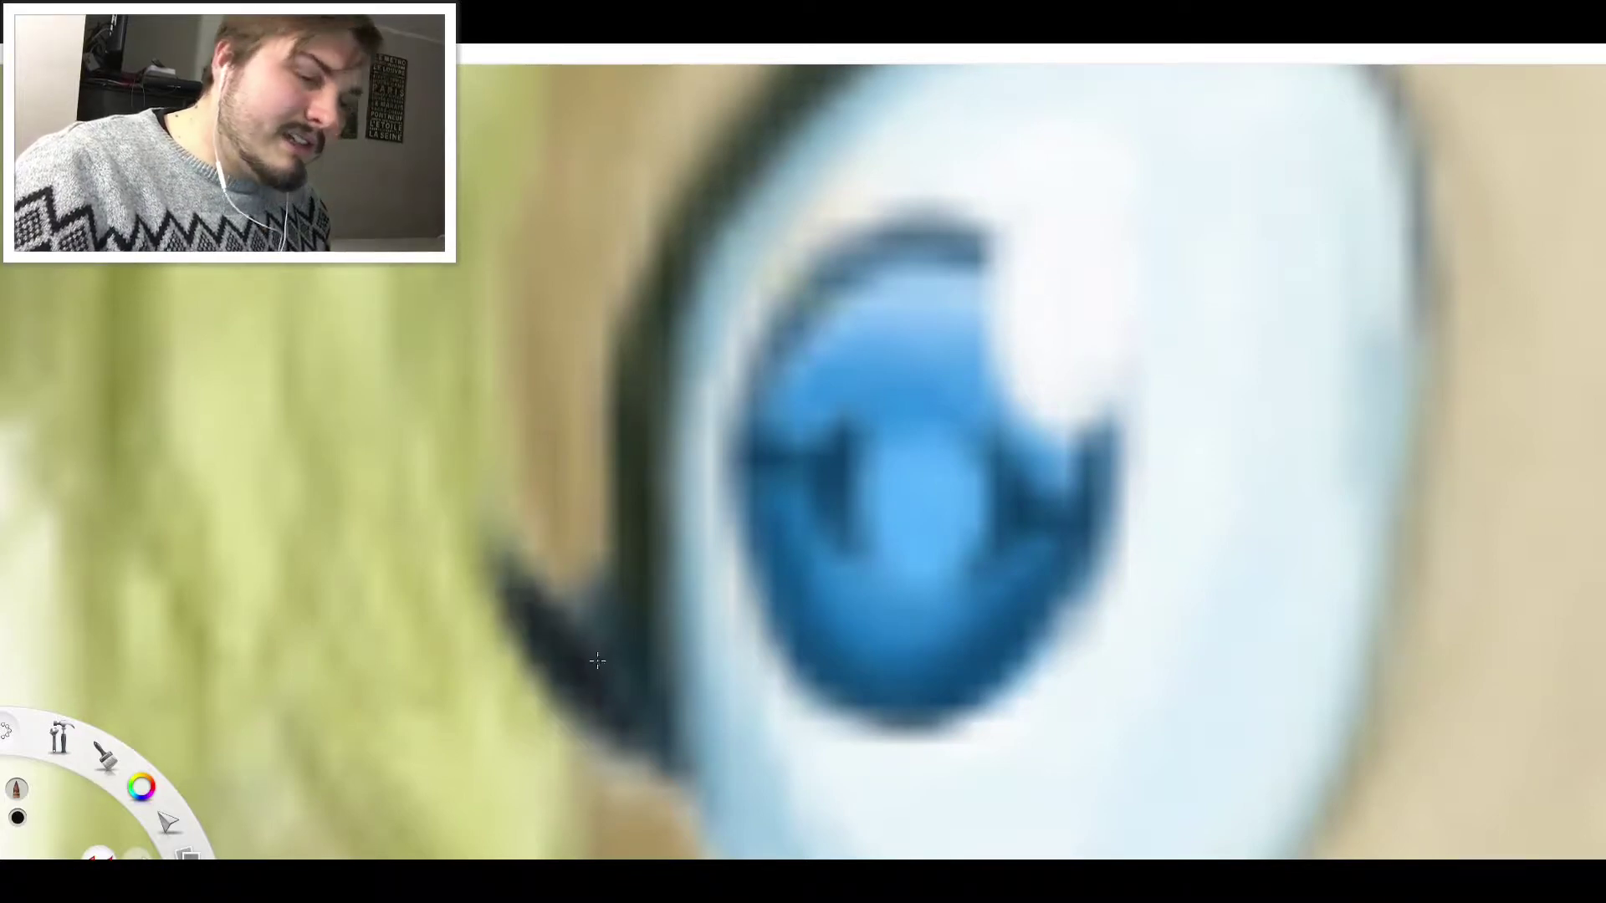
pyautogui.moveTo(544, 611)
pyautogui.mouseDown()
pyautogui.moveTo(502, 556)
pyautogui.moveTo(595, 614)
pyautogui.moveTo(623, 694)
pyautogui.moveTo(674, 715)
pyautogui.mouseUp()
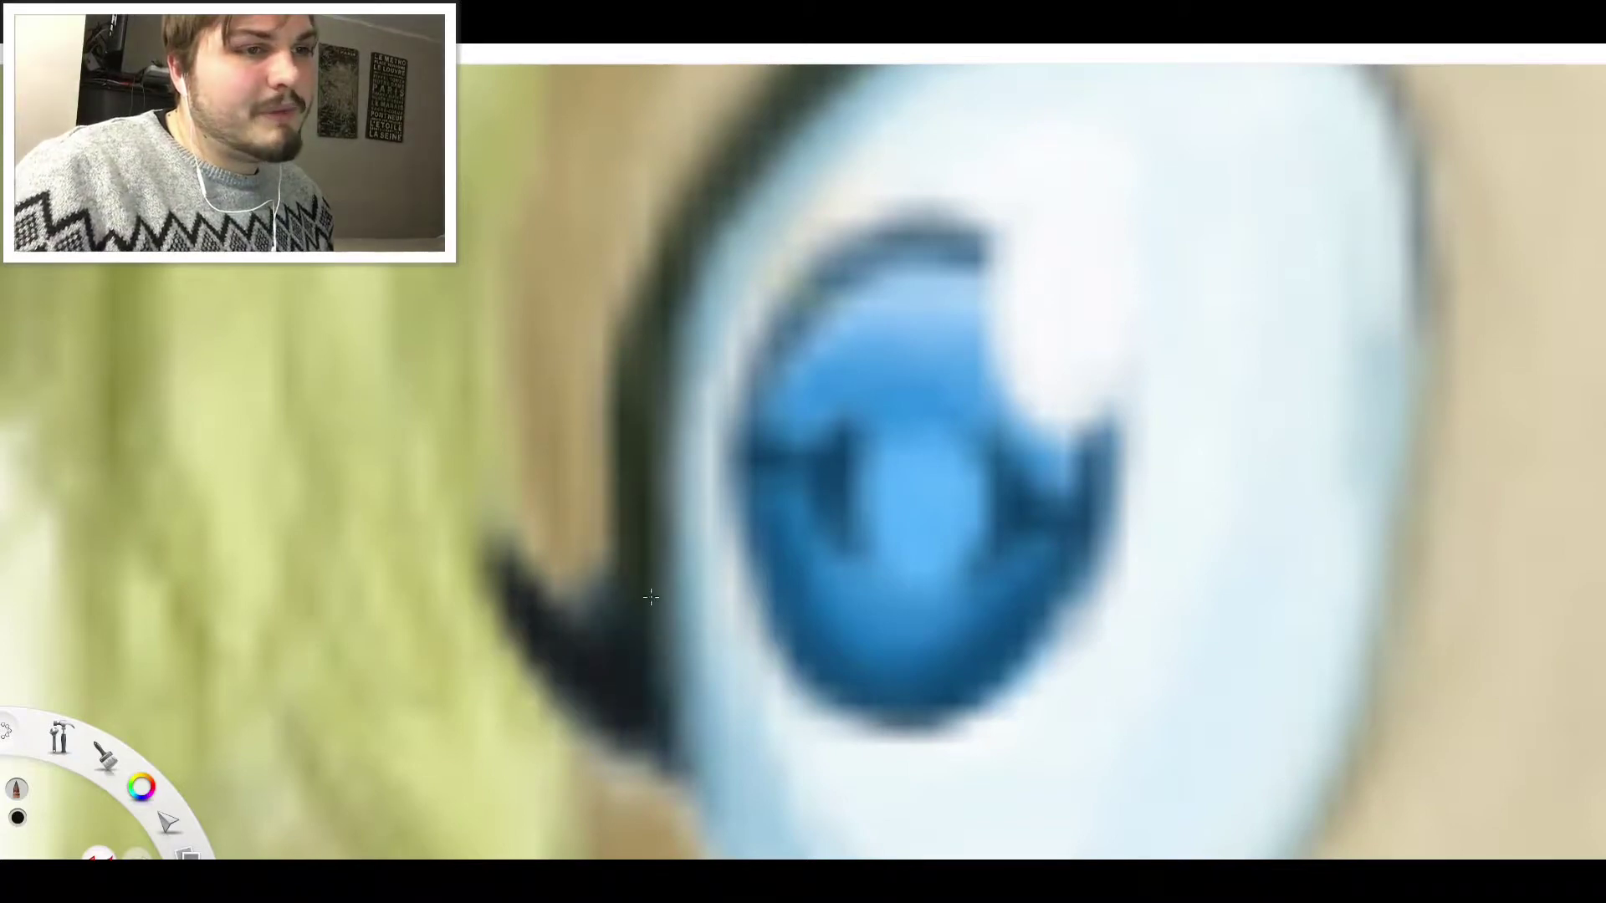
pyautogui.moveTo(650, 598)
pyautogui.mouseDown()
pyautogui.moveTo(604, 489)
pyautogui.moveTo(598, 342)
pyautogui.moveTo(636, 225)
pyautogui.moveTo(683, 207)
pyautogui.moveTo(645, 362)
pyautogui.moveTo(770, 277)
pyautogui.moveTo(1040, 287)
pyautogui.mouseUp()
pyautogui.hotkey('ctrl', 'z')
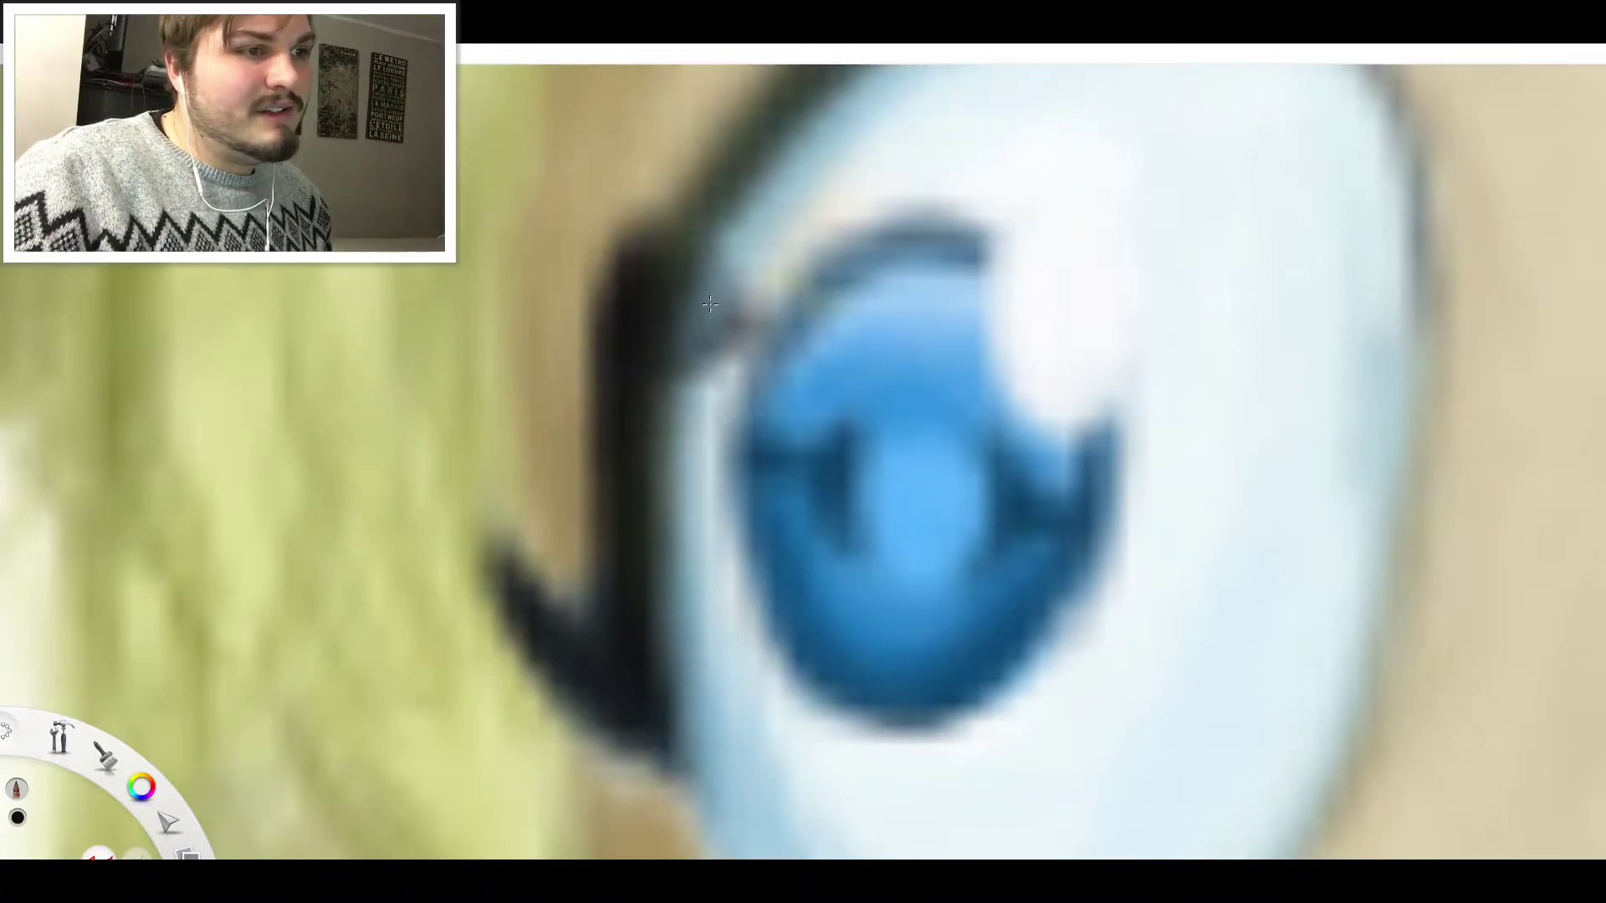
pyautogui.hotkey('ctrl', 'z')
pyautogui.hotkey('ctrl', 'z')
pyautogui.hotkey('ctrl', 'z')
pyautogui.hotkey('ctrl', 'z')
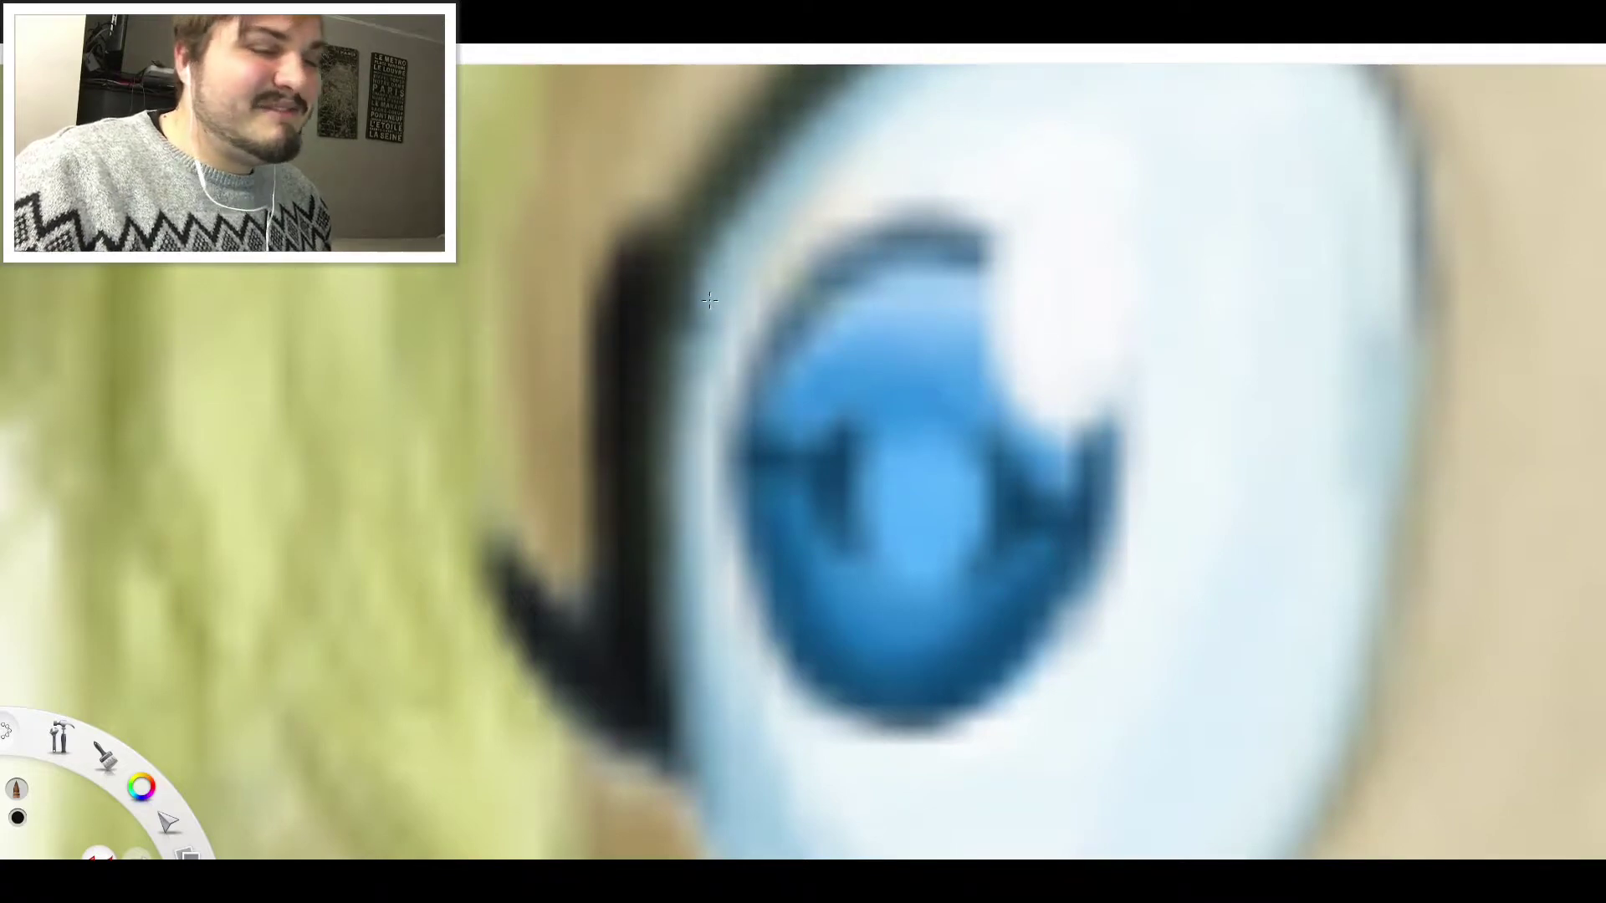
pyautogui.scroll(-6, 721, 276)
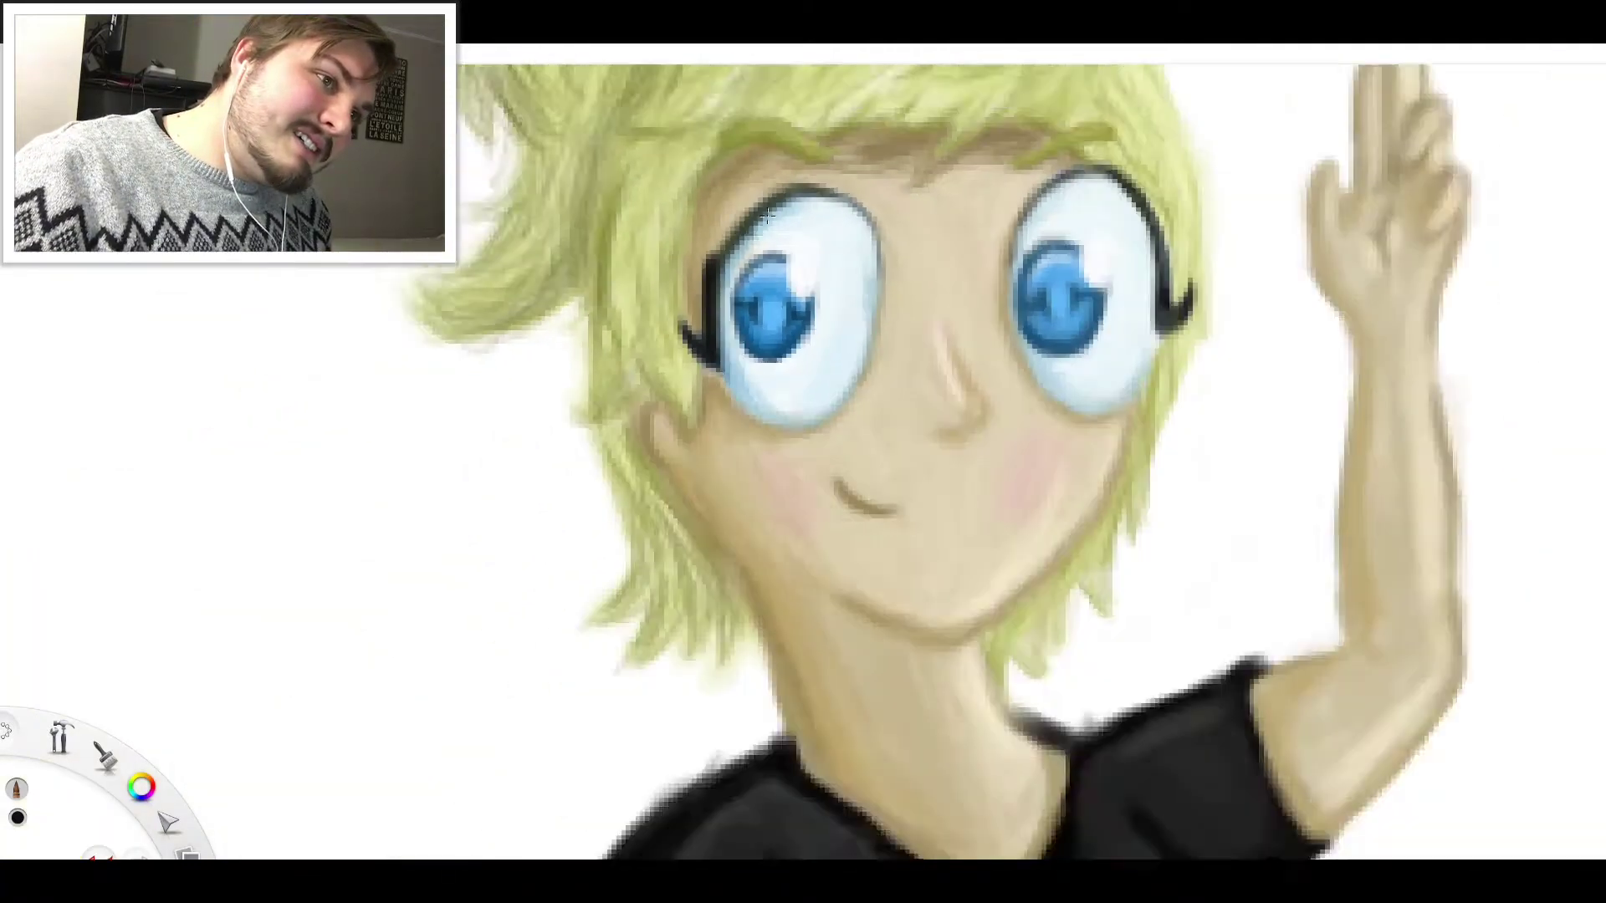
pyautogui.scroll(5, 743, 209)
pyautogui.hotkey('ctrl', 'z')
# Thicken the outer and upper lash line of the picture's left eye with black strokes following the eye's curve
pyautogui.moveTo(610, 447)
pyautogui.mouseDown()
pyautogui.moveTo(705, 337)
pyautogui.moveTo(623, 482)
pyautogui.moveTo(718, 298)
pyautogui.moveTo(618, 485)
pyautogui.moveTo(738, 276)
pyautogui.moveTo(622, 445)
pyautogui.moveTo(609, 475)
pyautogui.moveTo(749, 272)
pyautogui.mouseUp()
pyautogui.moveTo(690, 322); pyautogui.dragTo(749, 264)
pyautogui.moveTo(658, 427)
pyautogui.mouseDown()
pyautogui.moveTo(757, 280)
pyautogui.moveTo(808, 241)
pyautogui.mouseUp()
pyautogui.moveTo(715, 293); pyautogui.dragTo(832, 216)
pyautogui.moveTo(766, 276)
pyautogui.mouseDown()
pyautogui.moveTo(892, 201)
pyautogui.moveTo(841, 201)
pyautogui.mouseUp()
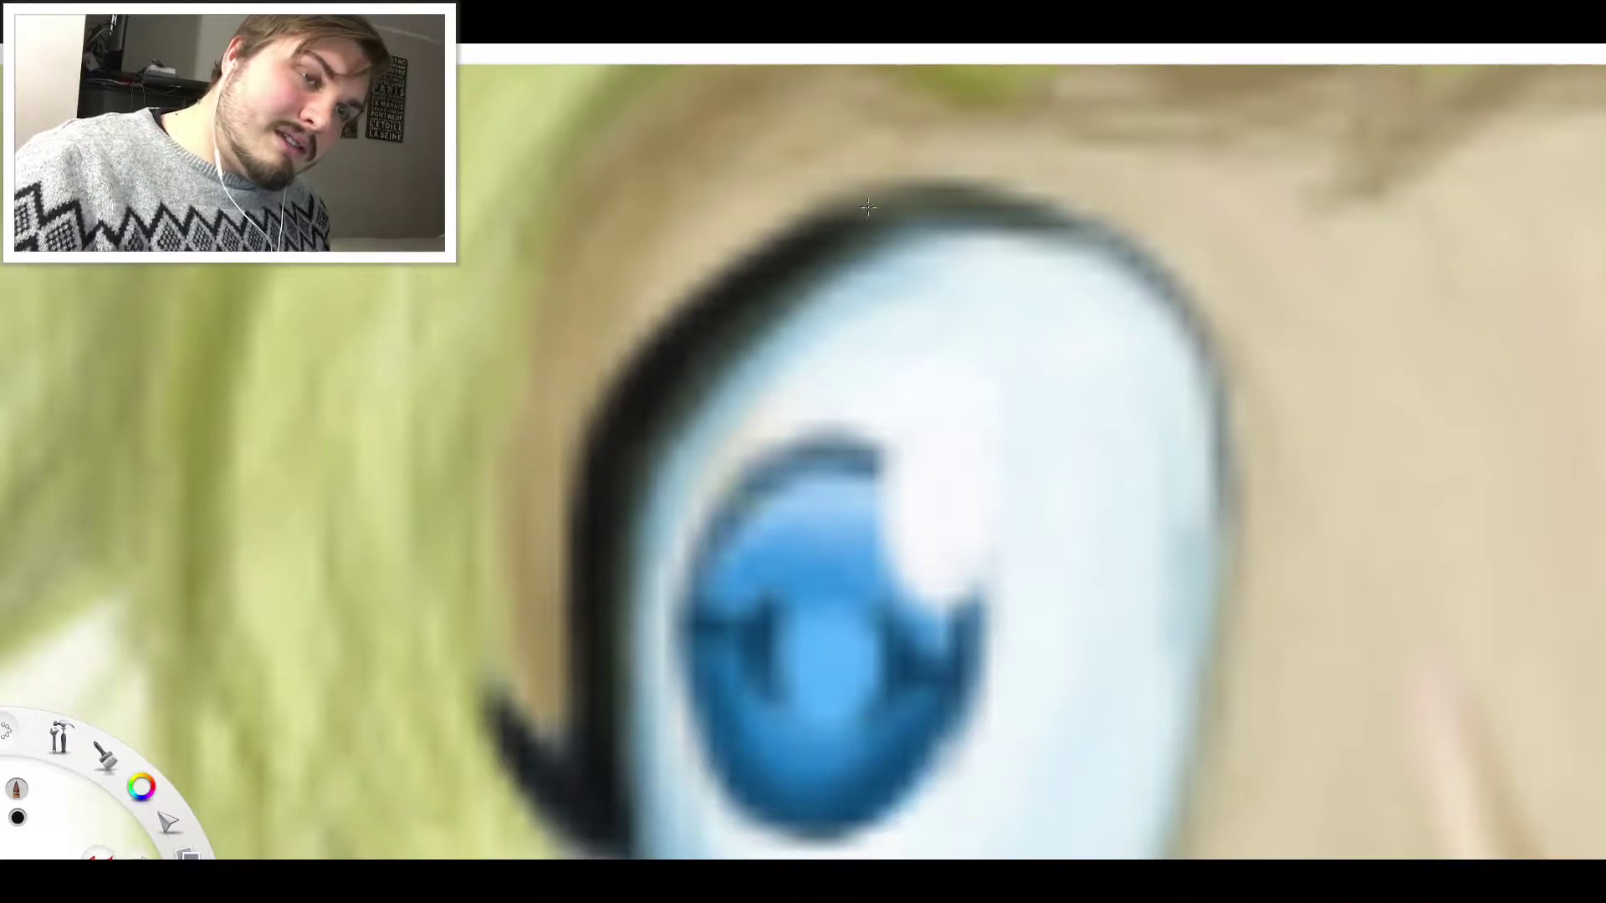
pyautogui.moveTo(929, 163)
pyautogui.mouseDown()
pyautogui.moveTo(887, 201)
pyautogui.moveTo(828, 213)
pyautogui.moveTo(945, 180)
pyautogui.moveTo(949, 201)
pyautogui.moveTo(1062, 201)
pyautogui.mouseUp()
# Thicken the upper and outer lash line of the picture's right eye in black down to its wing
pyautogui.scroll(-3, 1052, 130)
pyautogui.scroll(-8, 1062, 123)
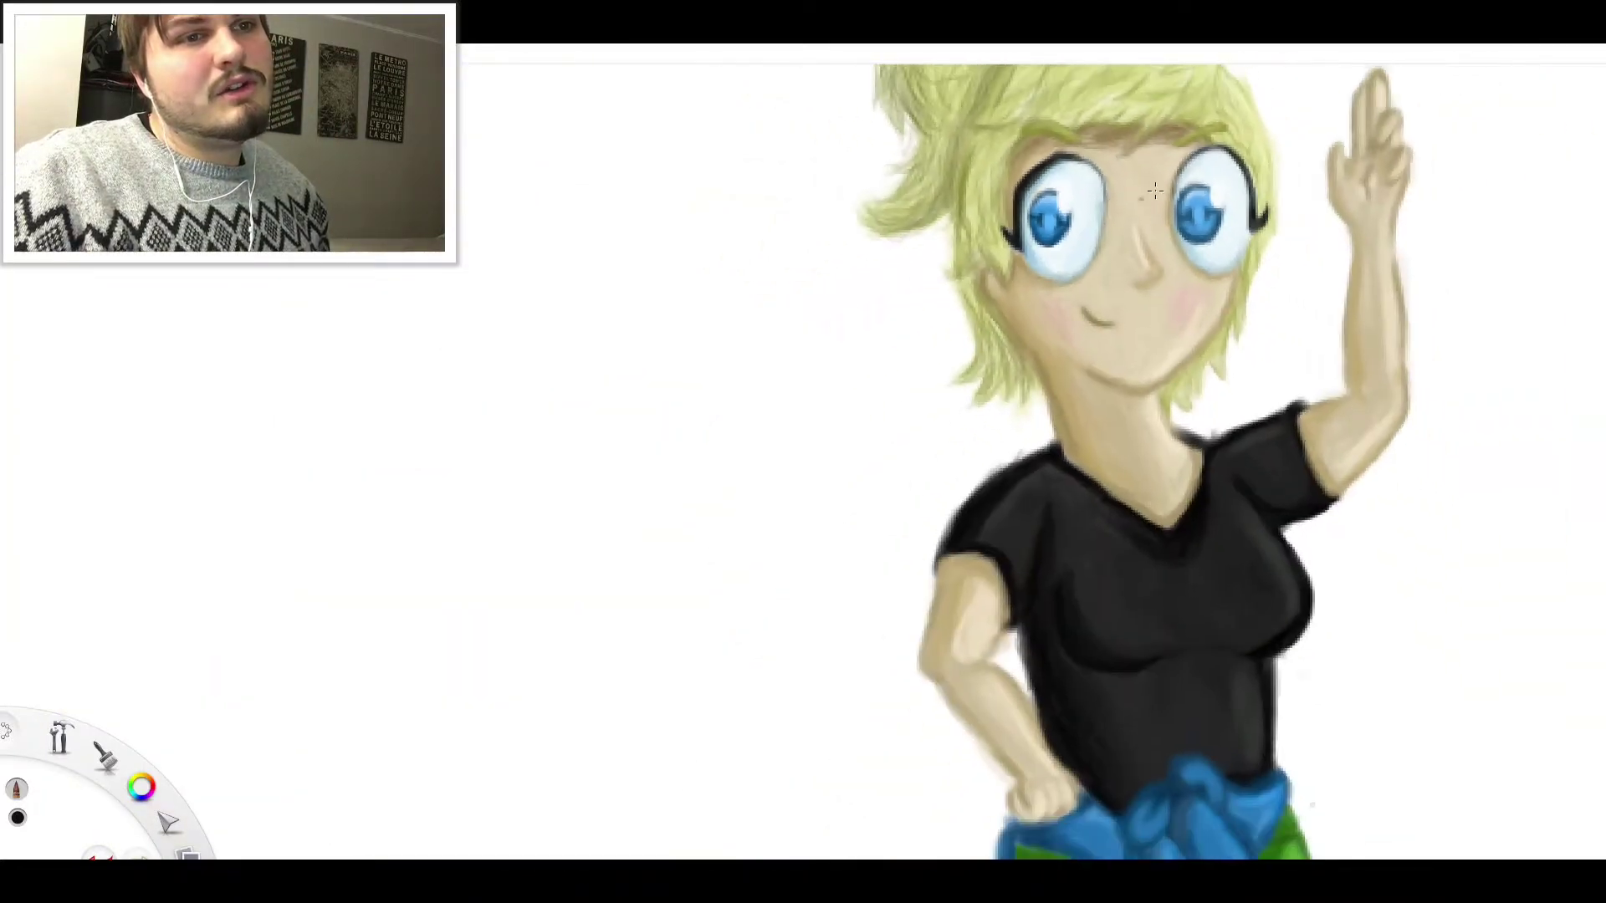
pyautogui.scroll(3, 1178, 170)
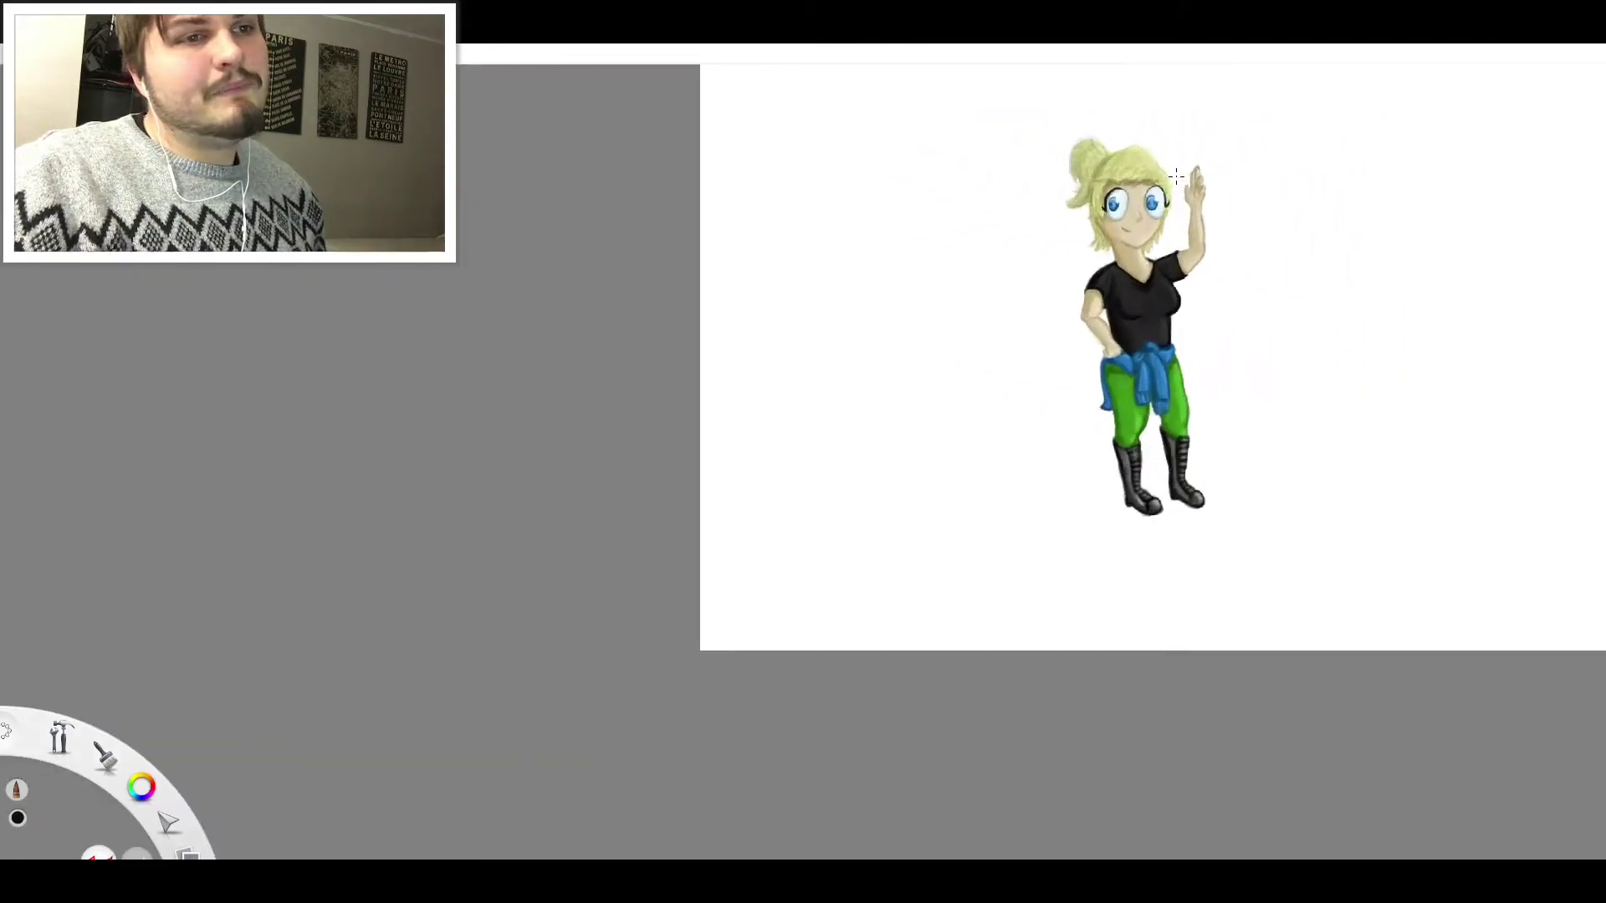
pyautogui.scroll(-8, 1163, 188)
pyautogui.scroll(7, 1129, 230)
pyautogui.scroll(8, 1113, 251)
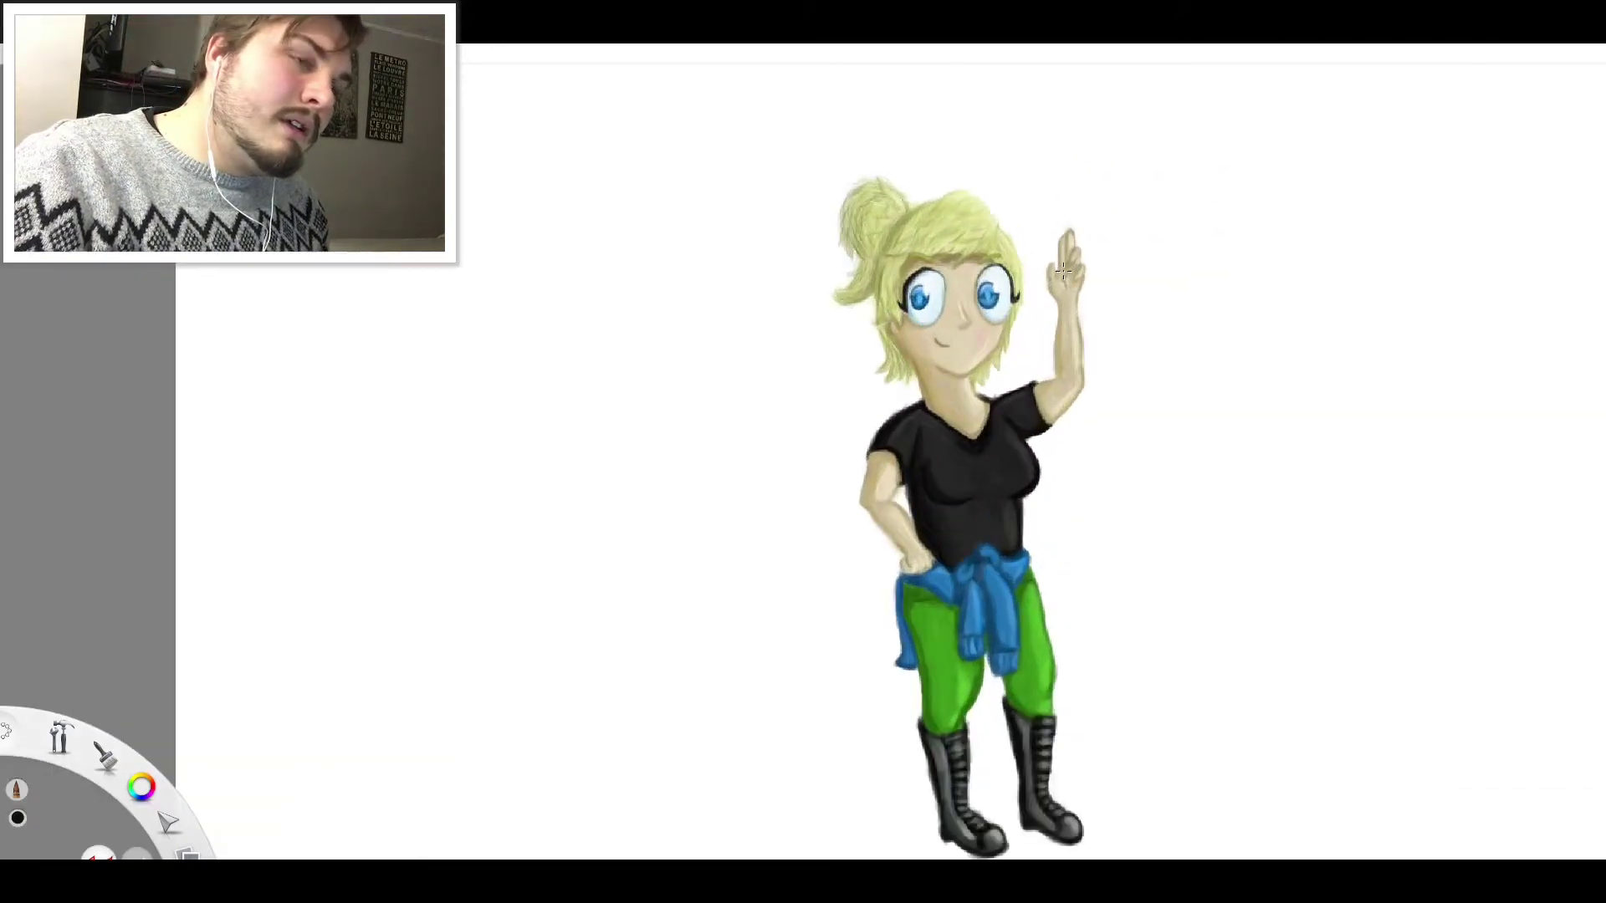
pyautogui.scroll(2, 876, 228)
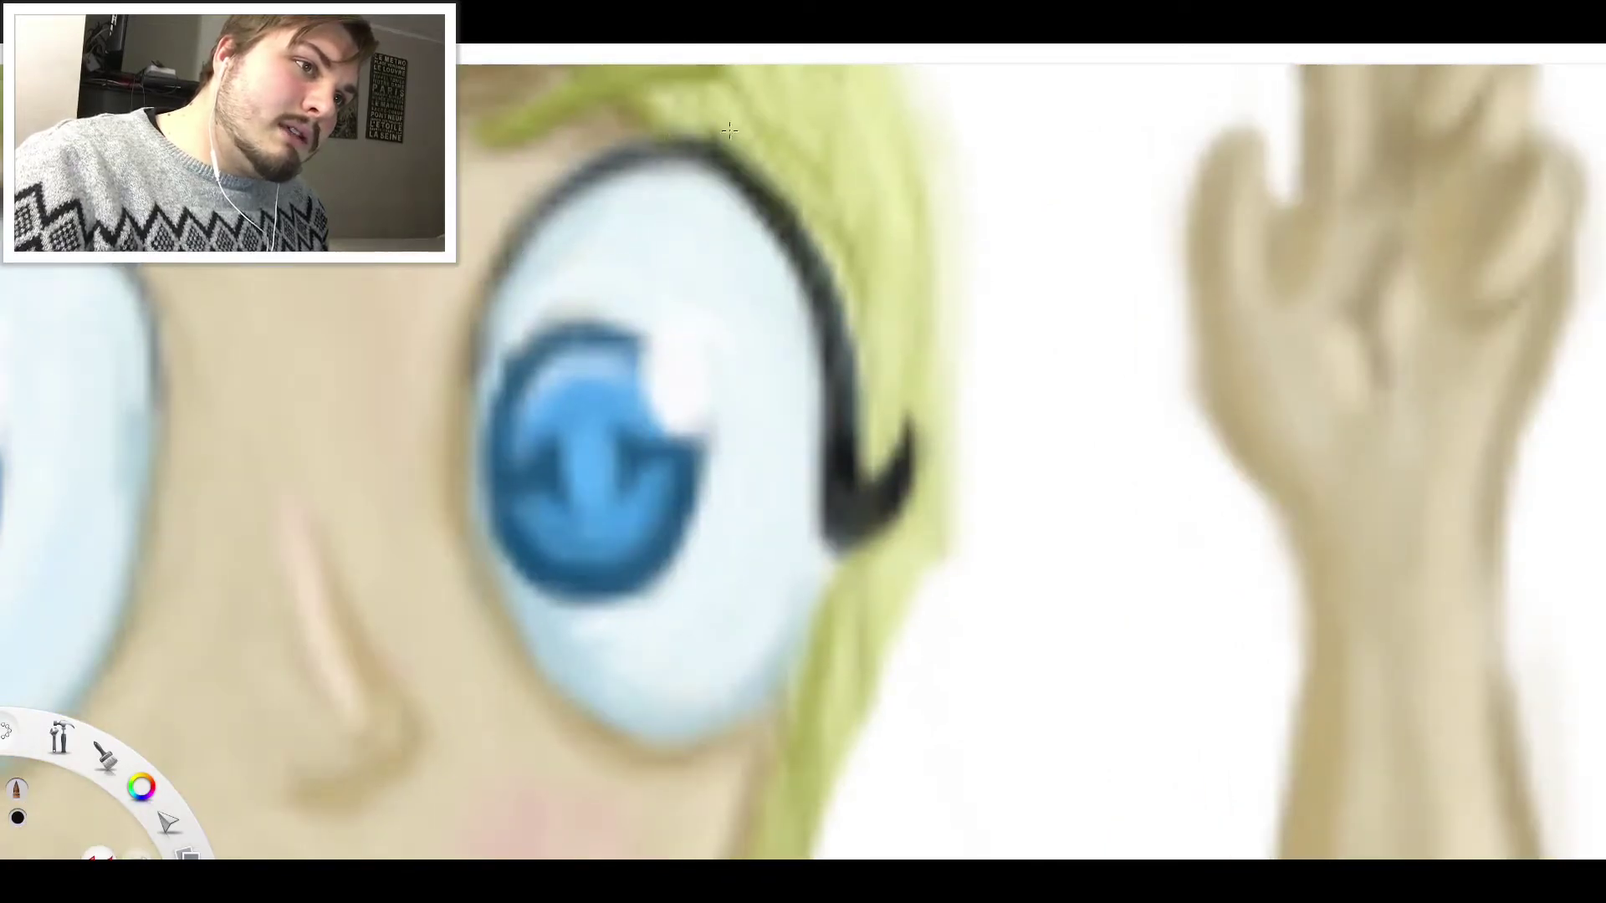
pyautogui.moveTo(727, 134)
pyautogui.mouseDown()
pyautogui.moveTo(774, 181)
pyautogui.moveTo(752, 165)
pyautogui.moveTo(820, 279)
pyautogui.moveTo(800, 206)
pyautogui.moveTo(869, 422)
pyautogui.moveTo(861, 407)
pyautogui.mouseUp()
pyautogui.moveTo(867, 484)
pyautogui.mouseDown()
pyautogui.moveTo(841, 293)
pyautogui.moveTo(860, 336)
pyautogui.mouseUp()
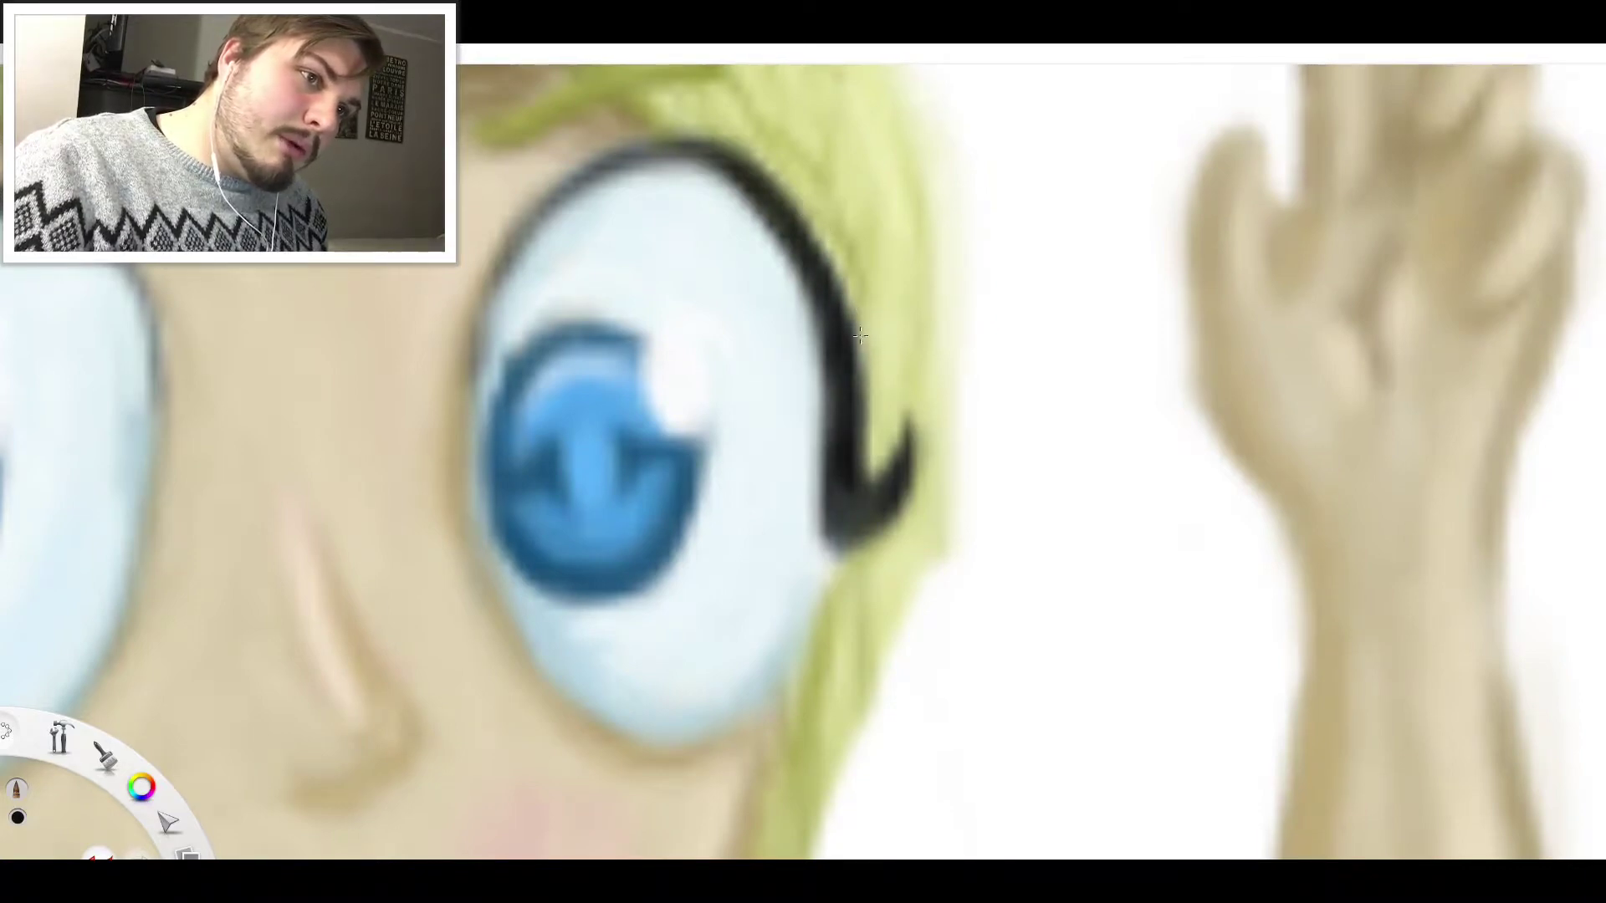
pyautogui.moveTo(846, 268); pyautogui.dragTo(807, 206)
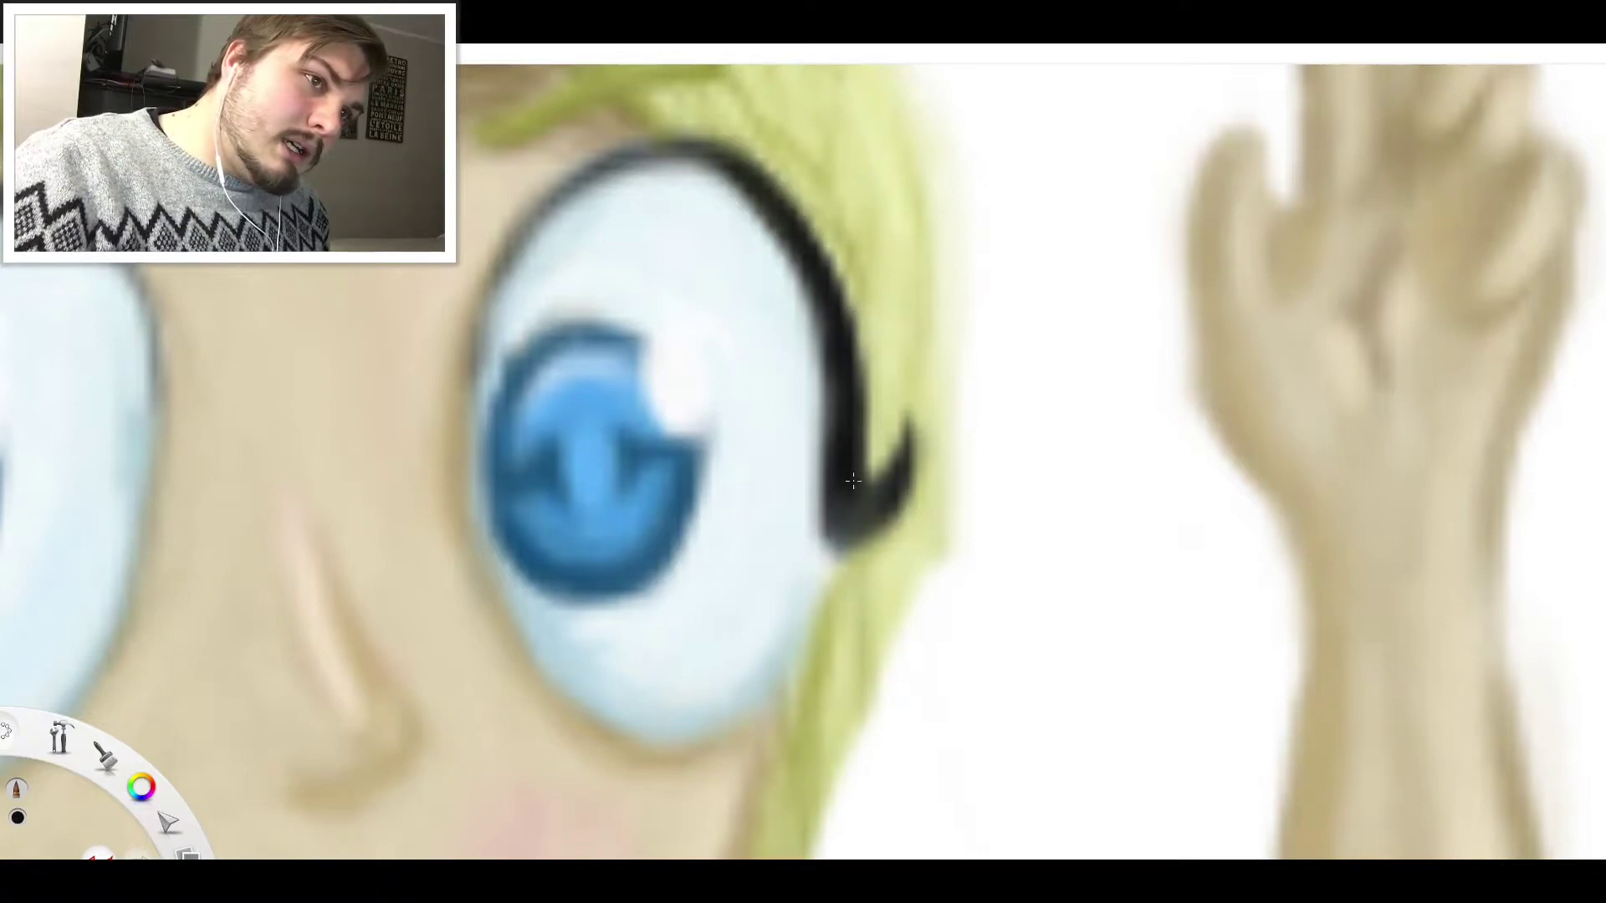
pyautogui.moveTo(854, 481)
pyautogui.mouseDown()
pyautogui.moveTo(816, 205)
pyautogui.moveTo(845, 310)
pyautogui.moveTo(832, 264)
pyautogui.mouseUp()
pyautogui.scroll(-6, 815, 276)
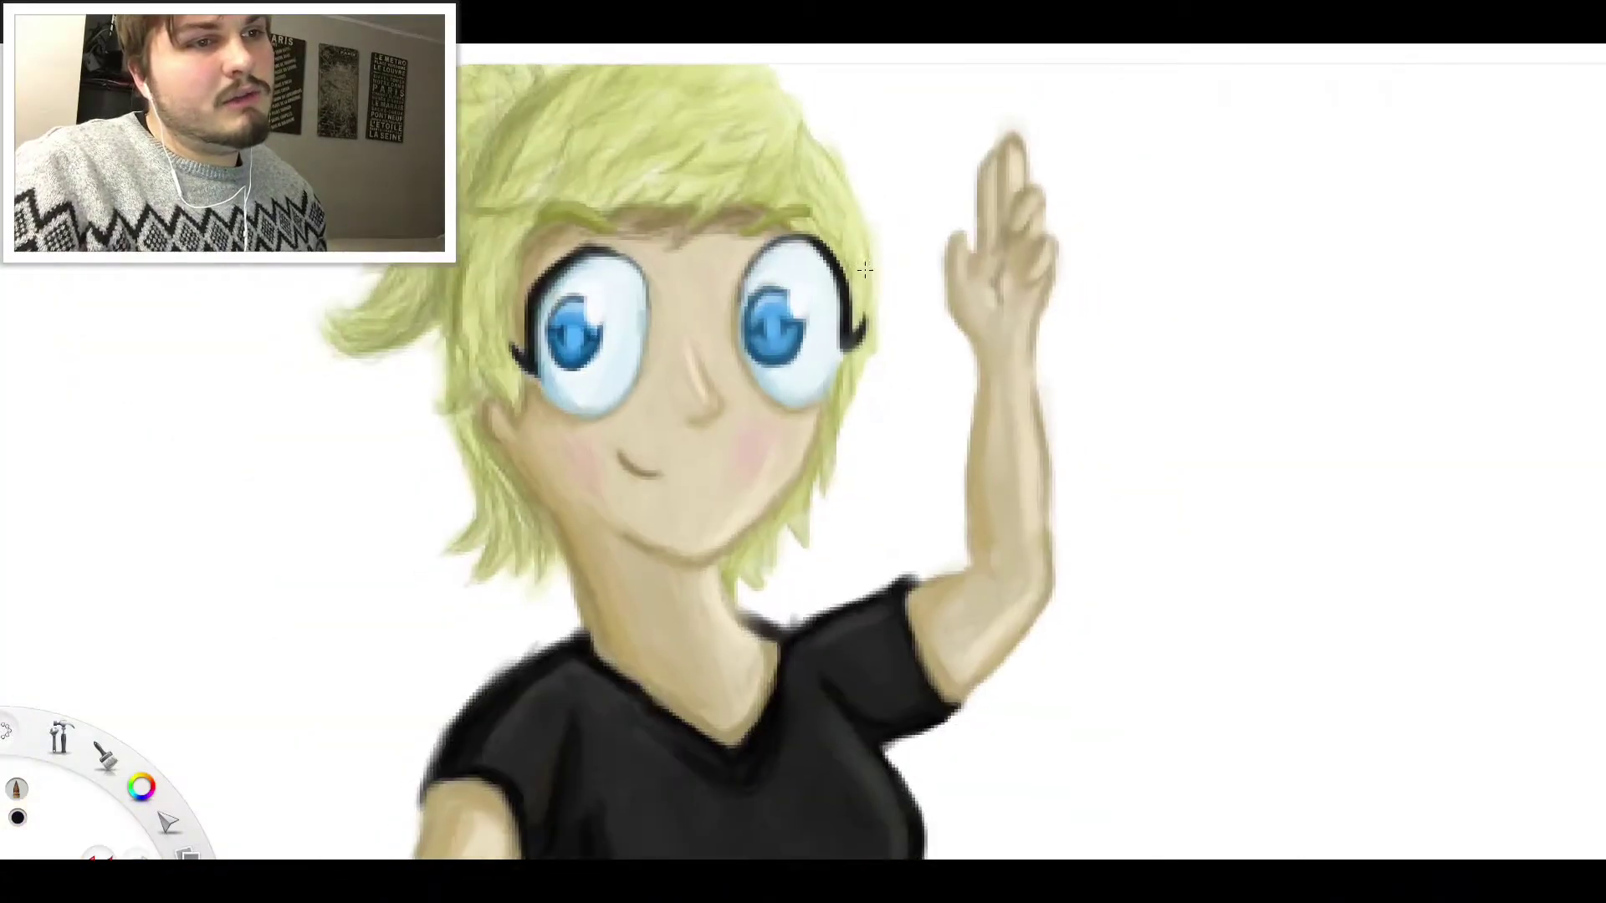
pyautogui.scroll(1, 833, 425)
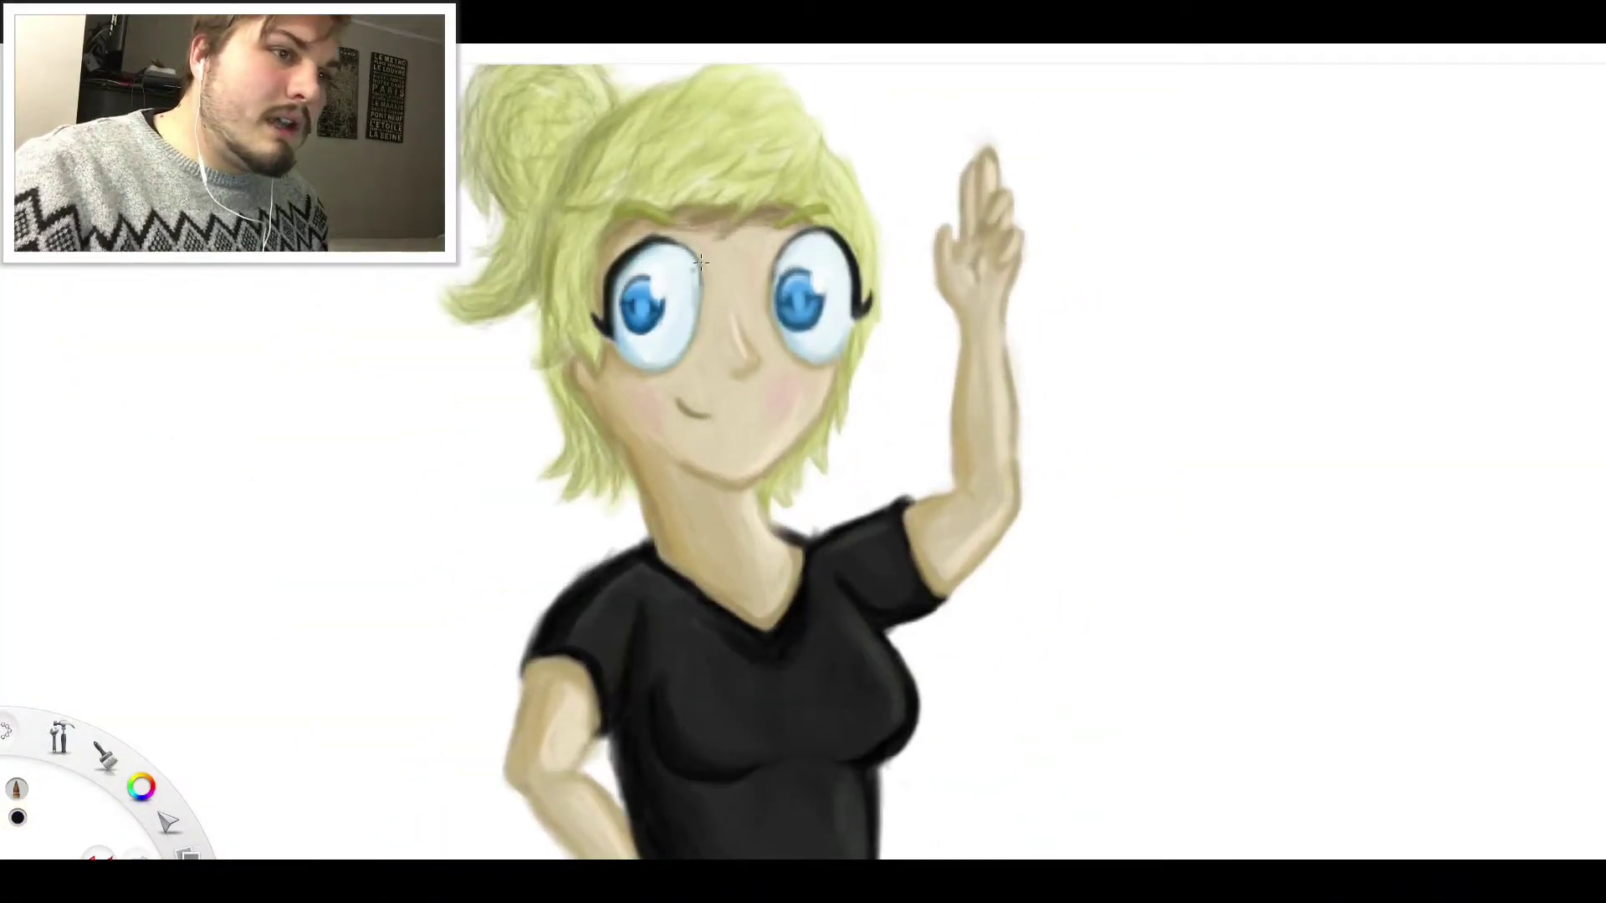
# Trim the outer edge of the black lash line on the picture's left eye using a colour sampled beside it
pyautogui.scroll(10, 701, 263)
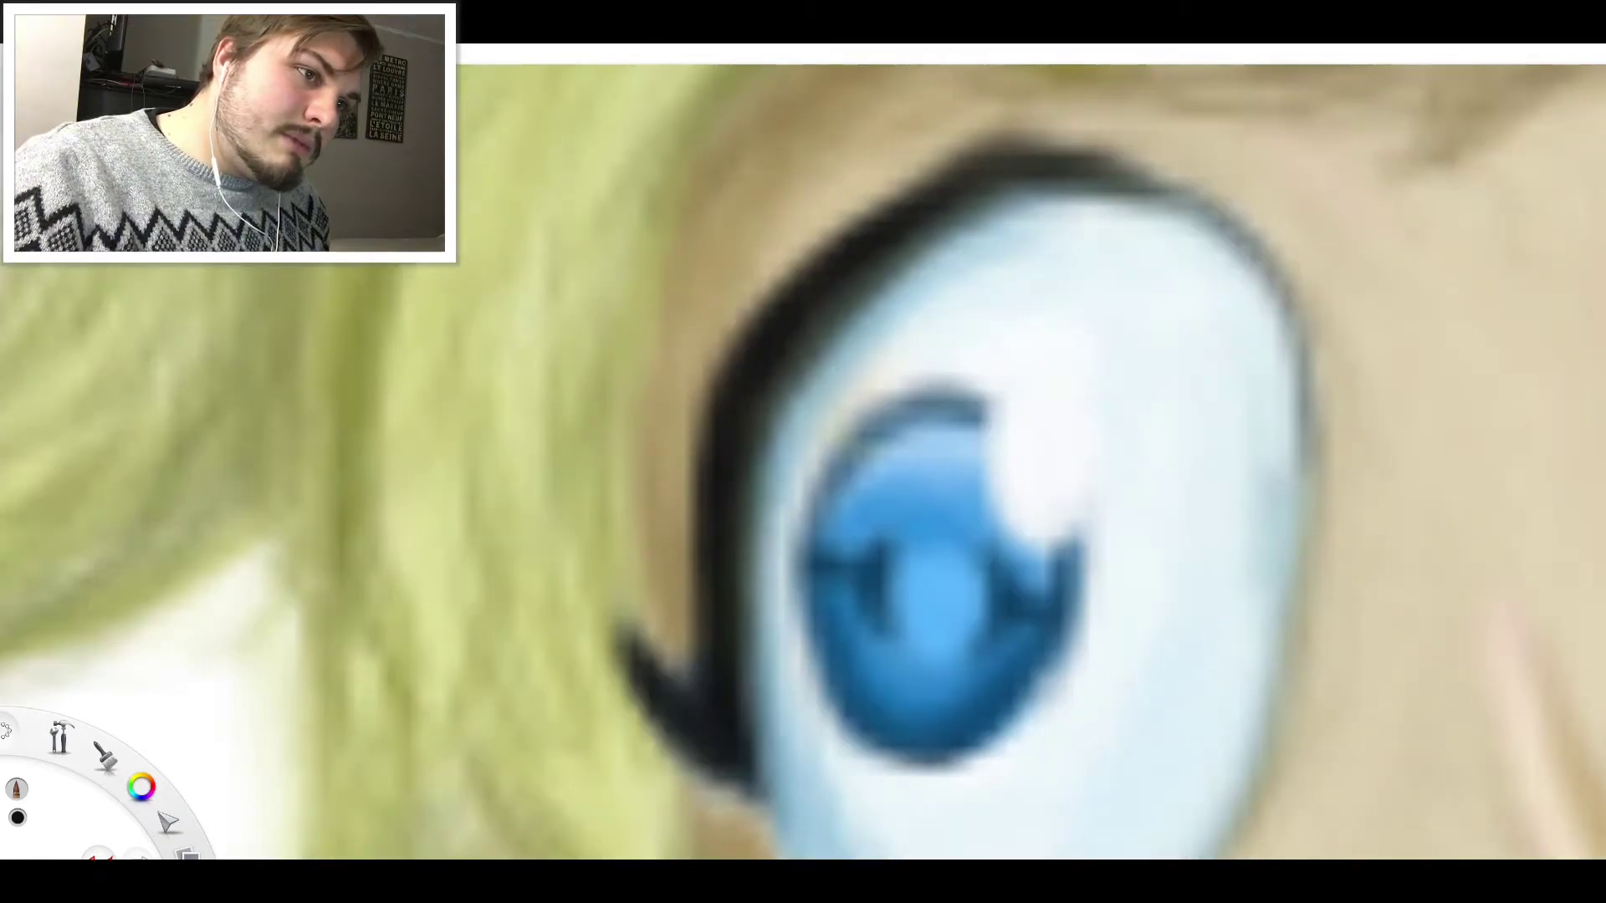
pyautogui.press('alt')
pyautogui.keyDown('alt'); pyautogui.click(708, 376); pyautogui.keyUp('alt')
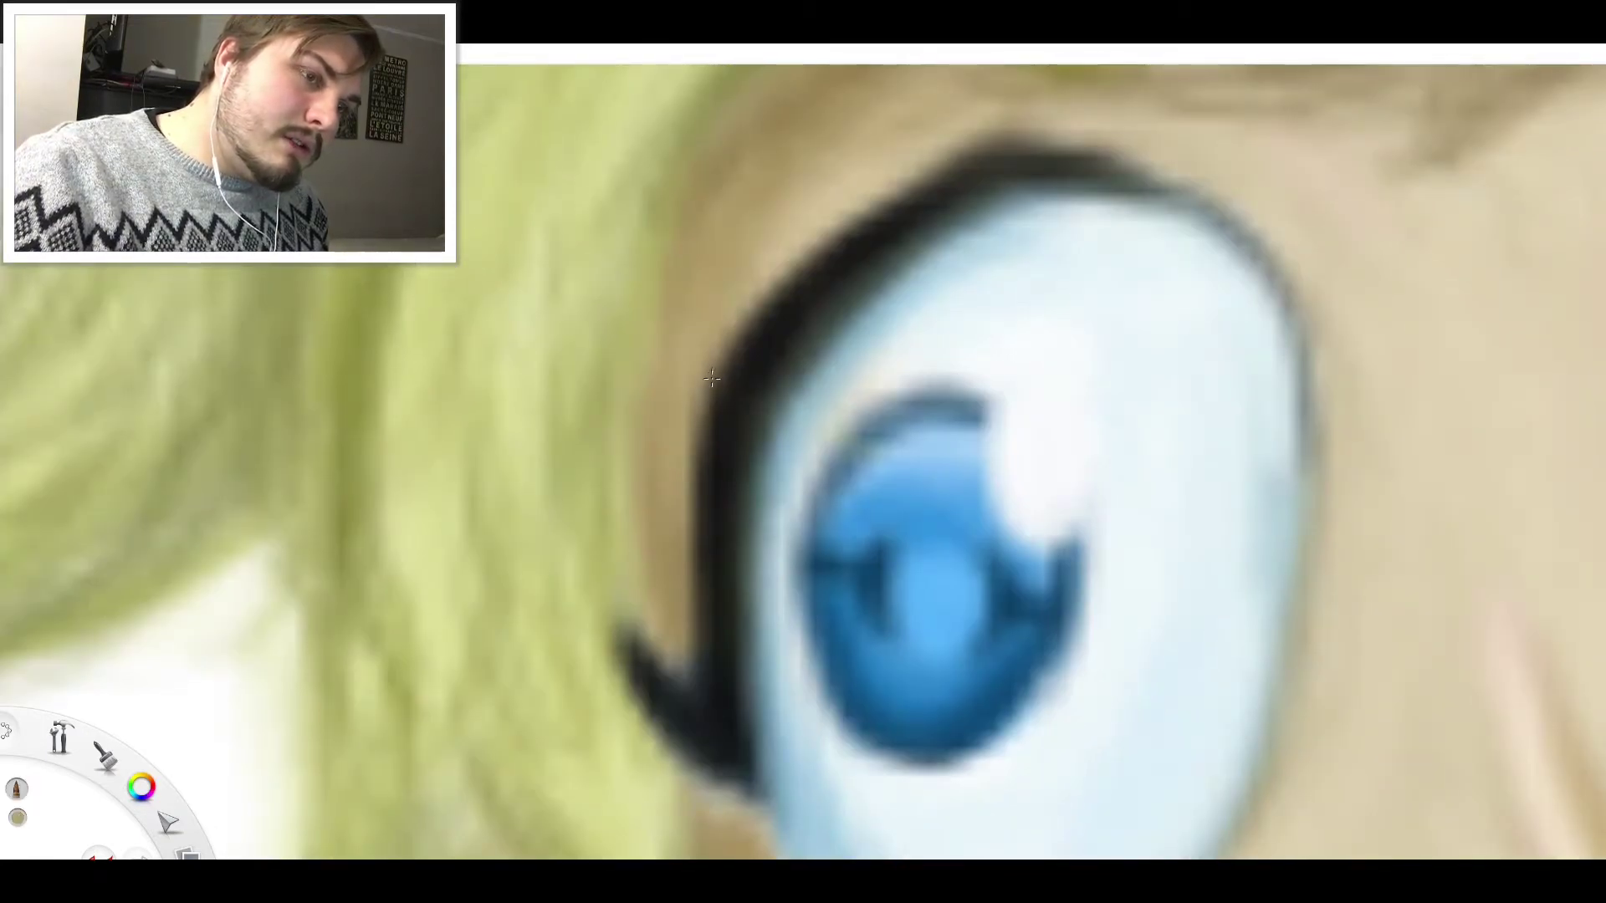
pyautogui.moveTo(716, 417); pyautogui.dragTo(709, 488)
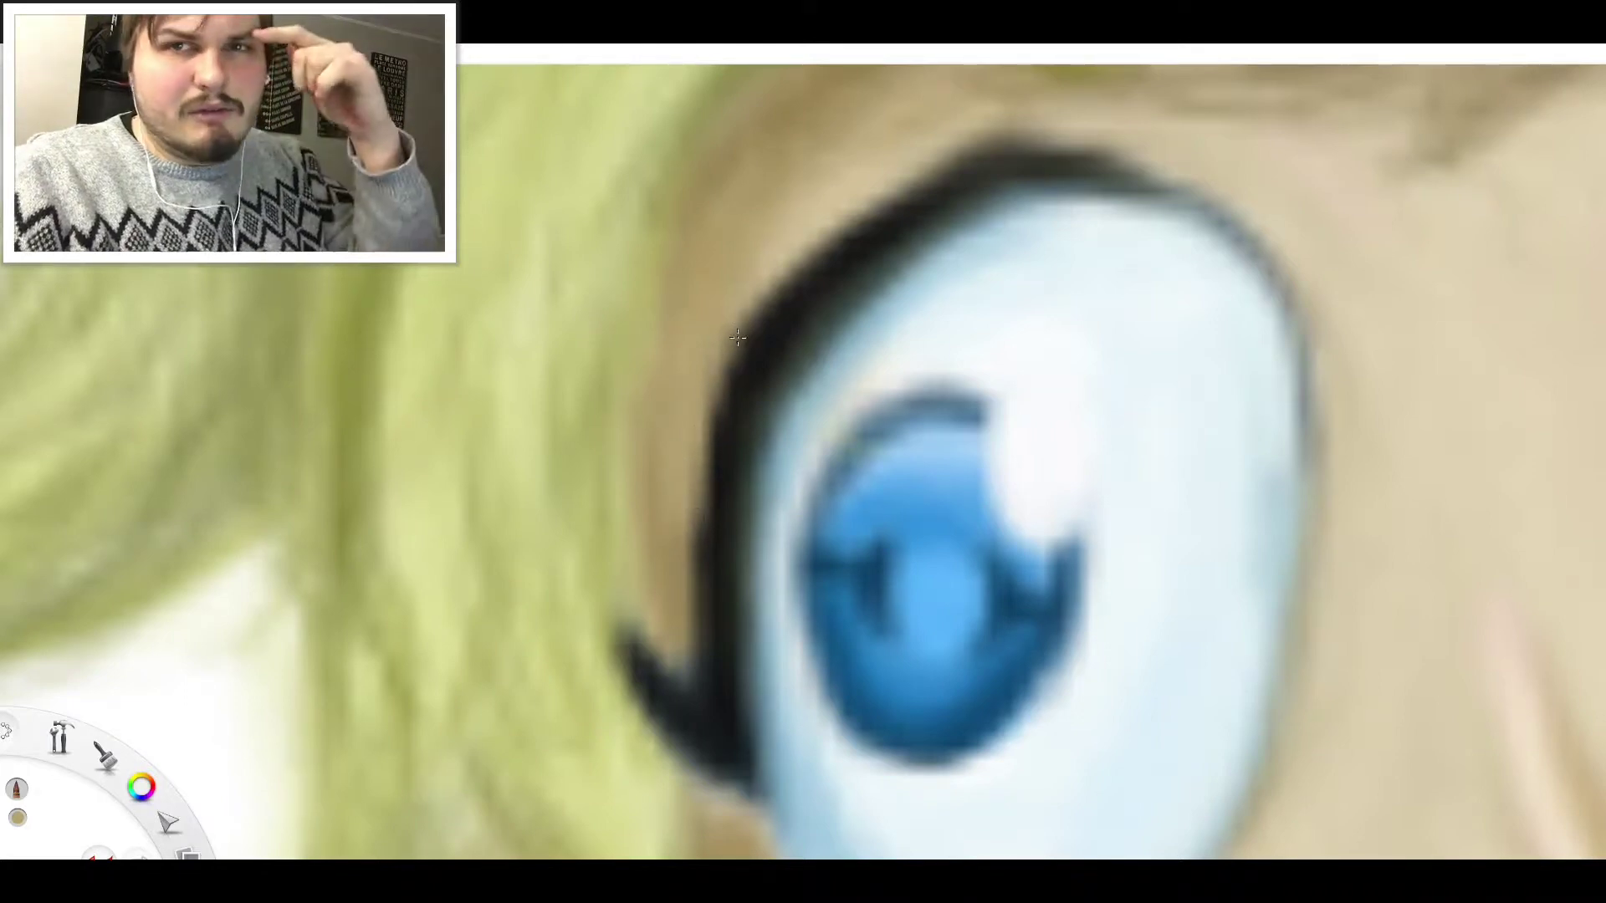
pyautogui.scroll(-8, 761, 219)
pyautogui.scroll(-3, 892, 166)
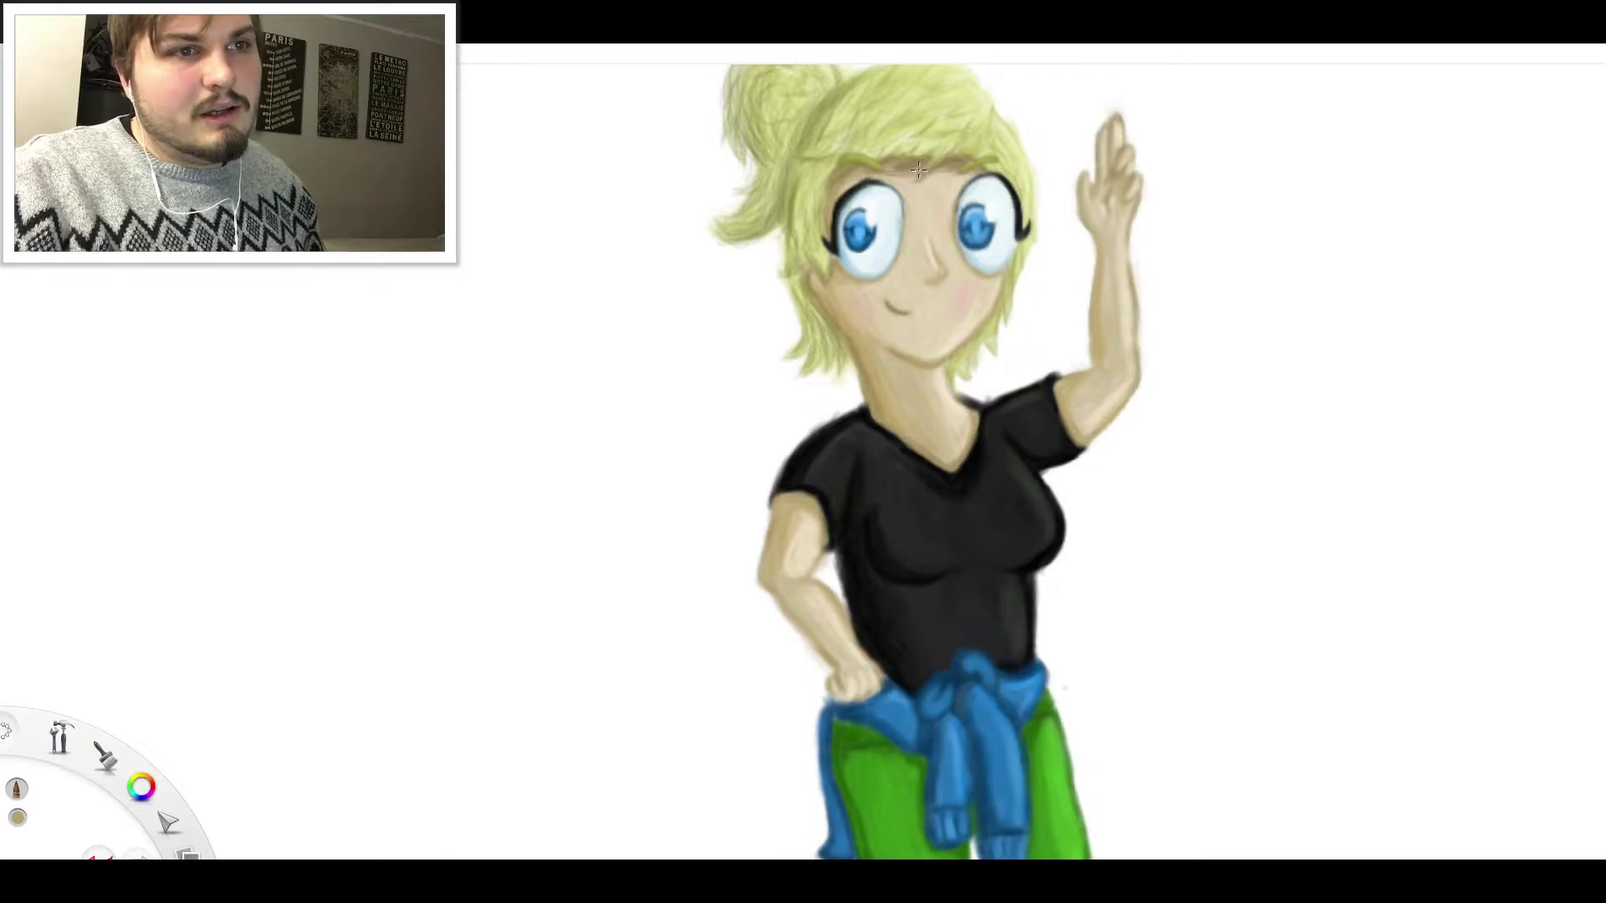
pyautogui.scroll(-5, 914, 178)
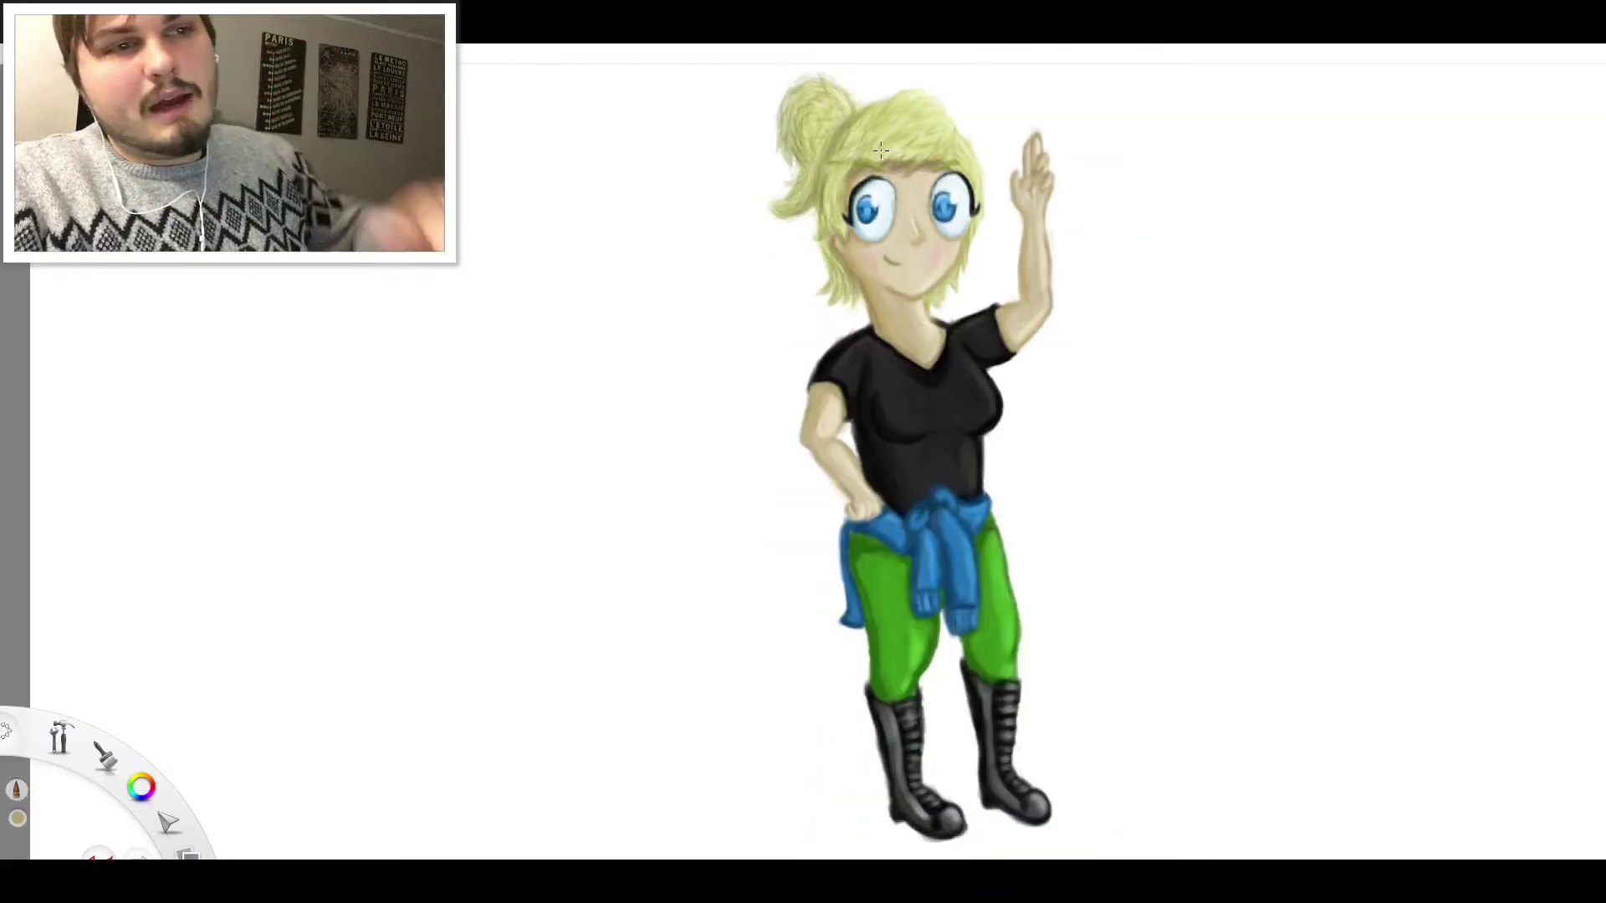
# Smooth the upper outer edge of the left eye's black lash line with the surrounding skin tone
pyautogui.scroll(3, 934, 140)
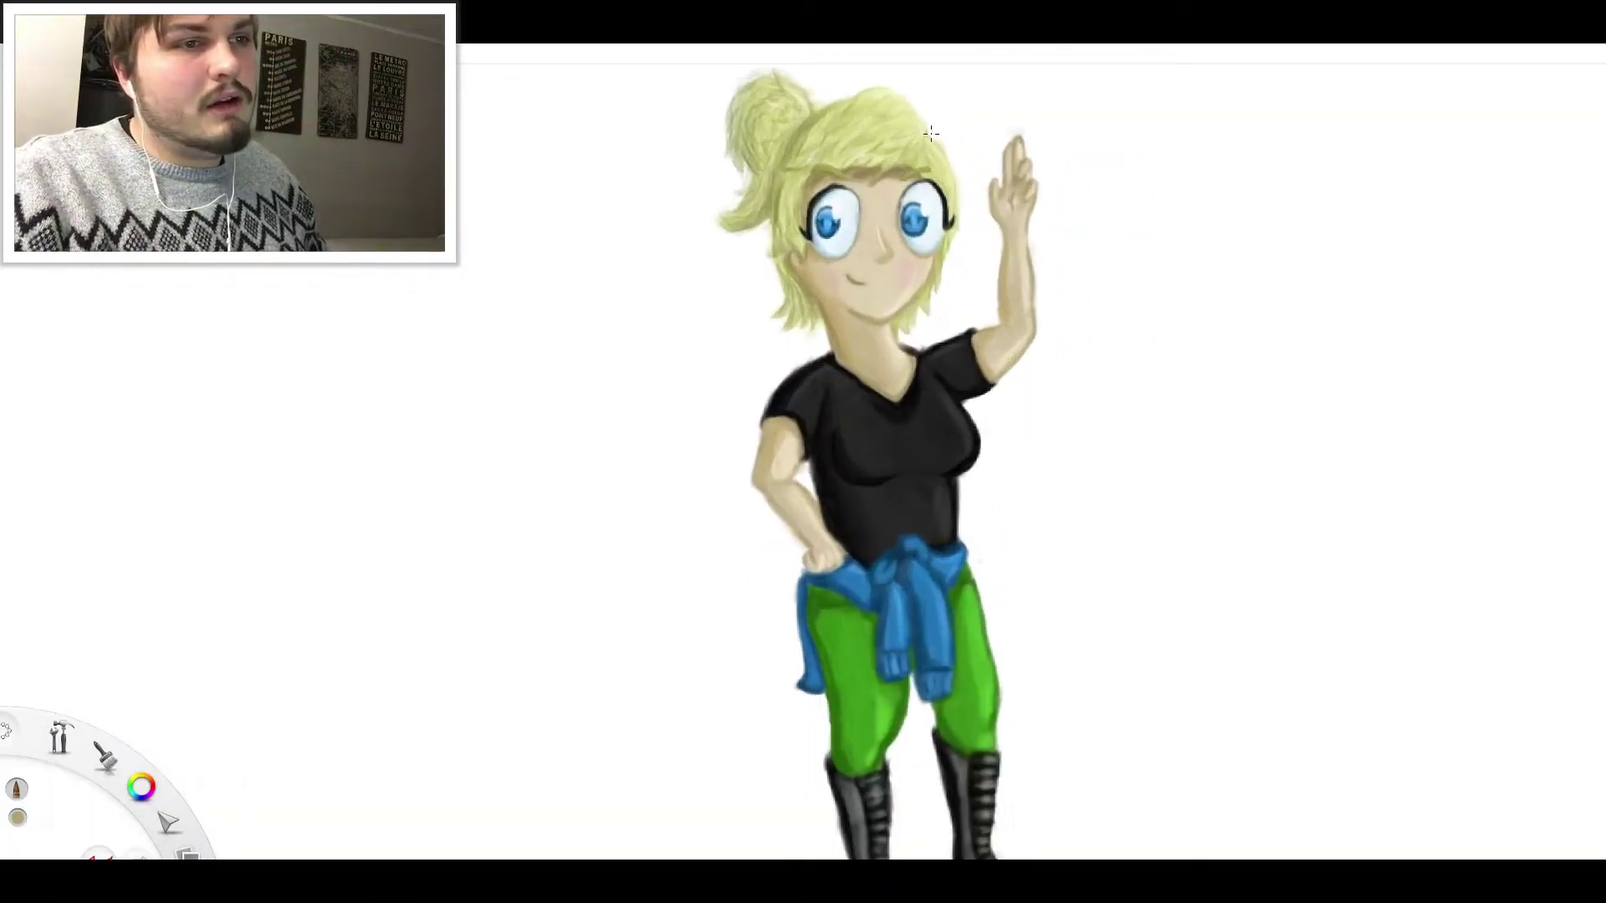
pyautogui.scroll(5, 808, 209)
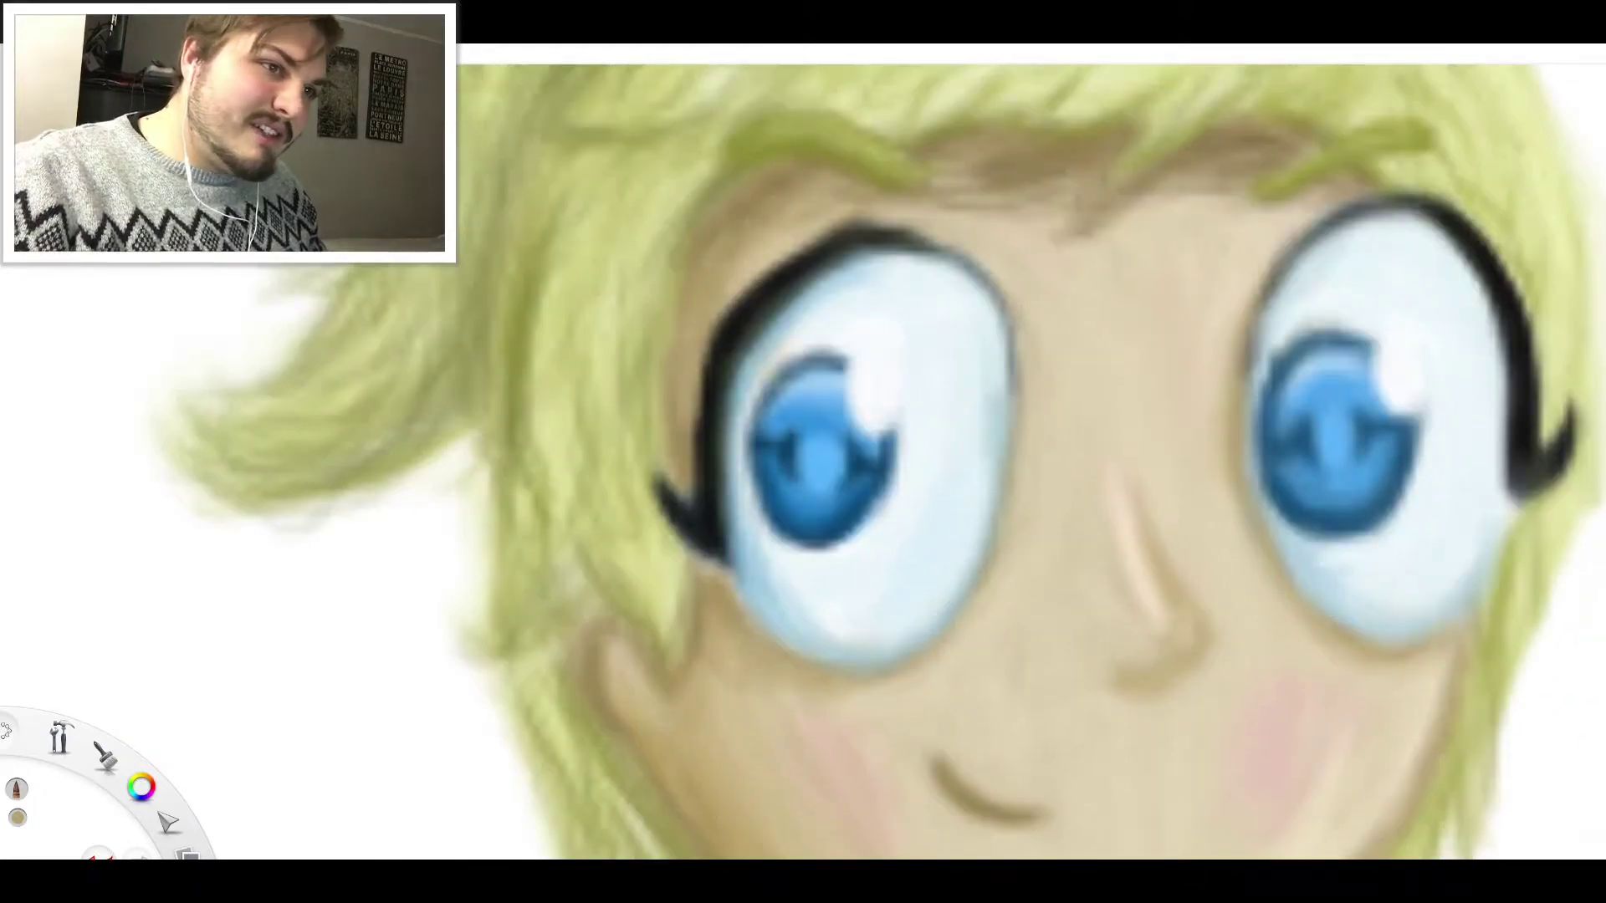
pyautogui.press('i')
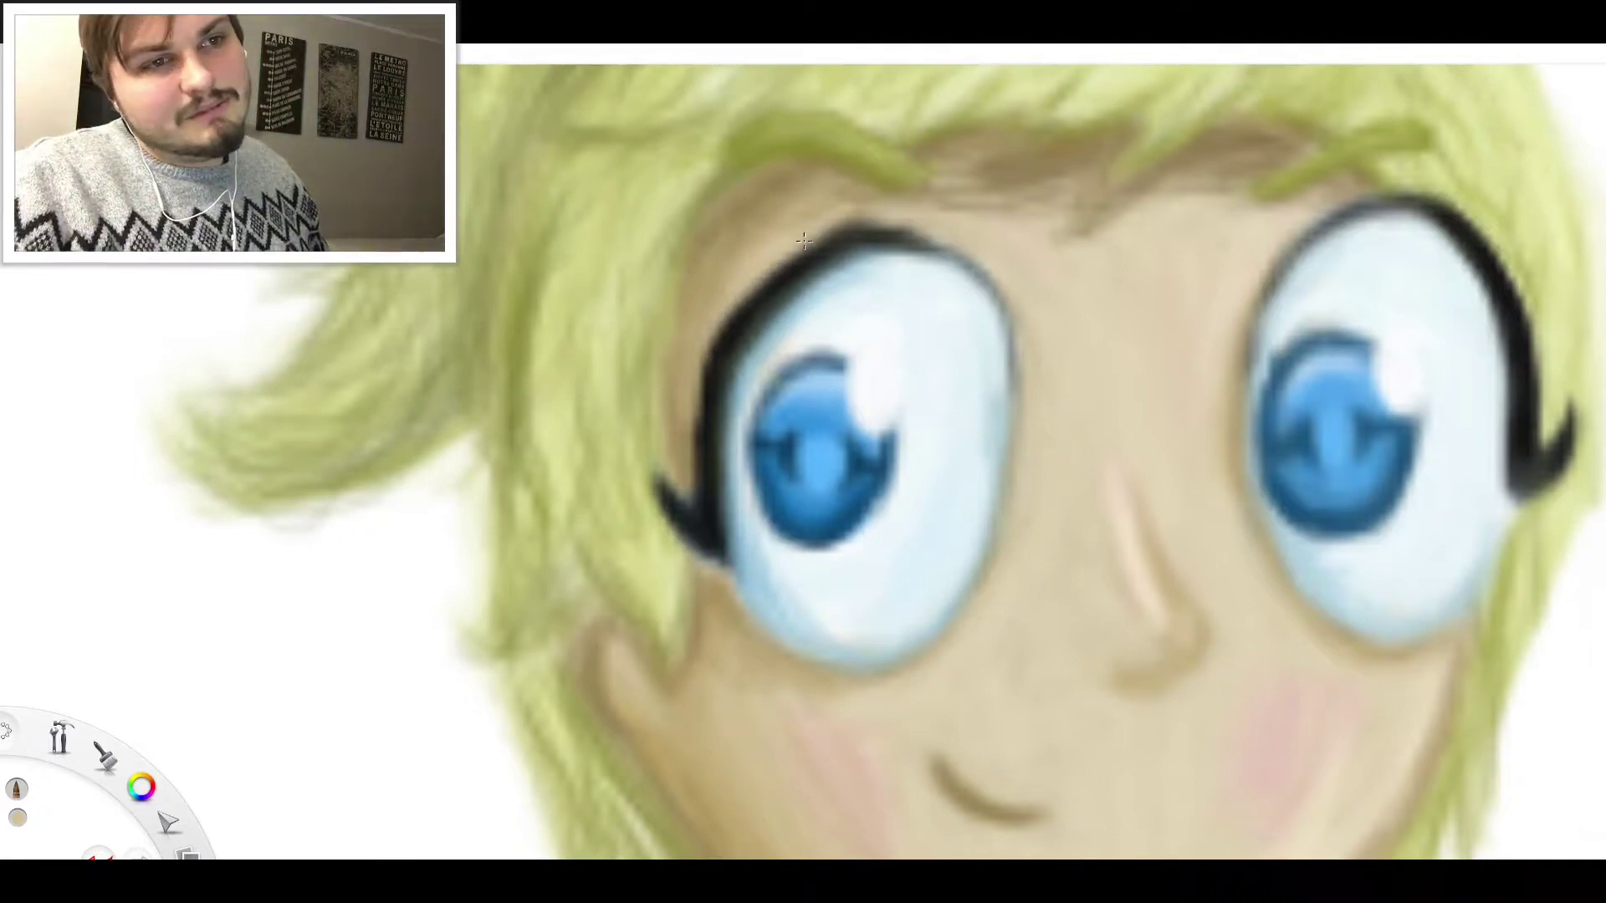
pyautogui.moveTo(856, 220); pyautogui.dragTo(837, 243)
pyautogui.scroll(-10, 880, 214)
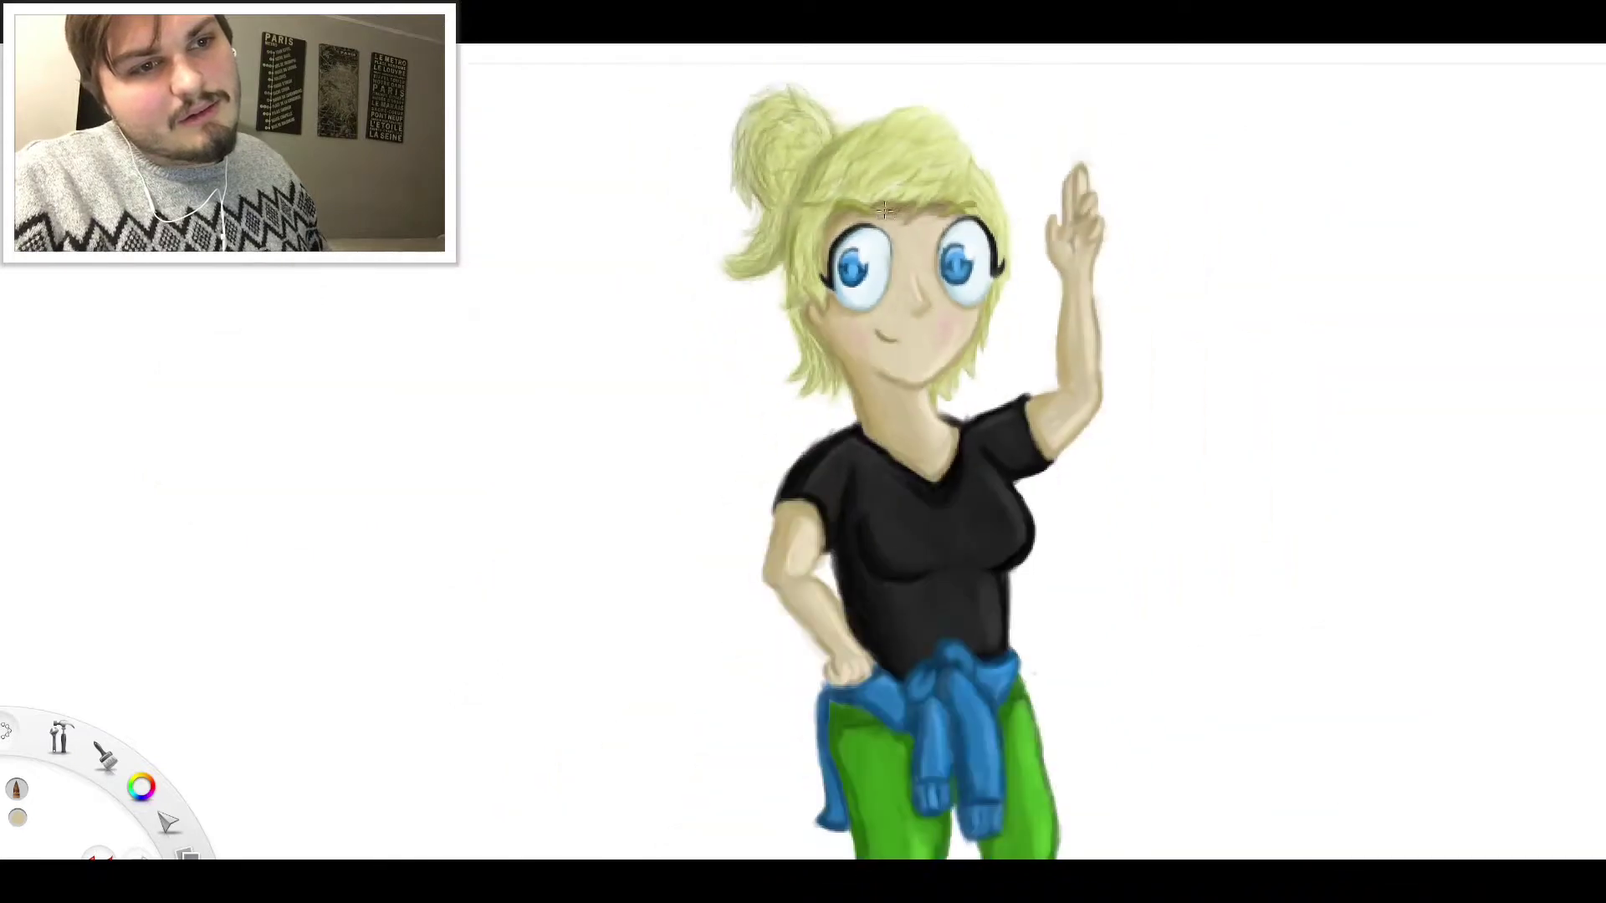
pyautogui.scroll(2, 1040, 249)
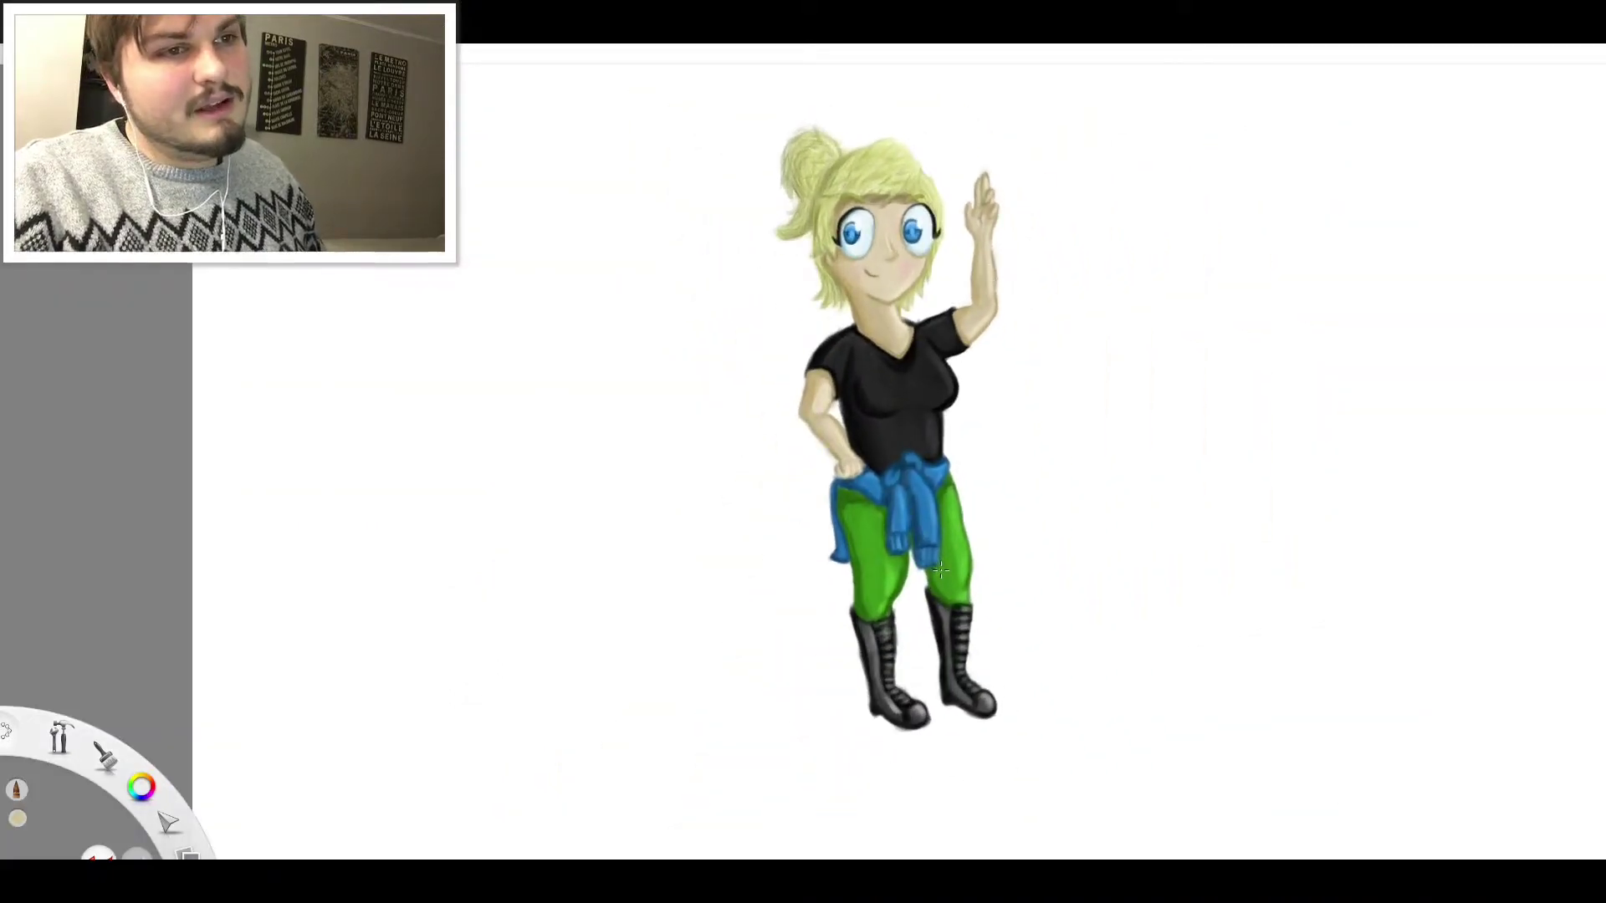
# Paint a short, thick grey tool handle sticking out from the fist resting on the hip
pyautogui.scroll(6, 853, 479)
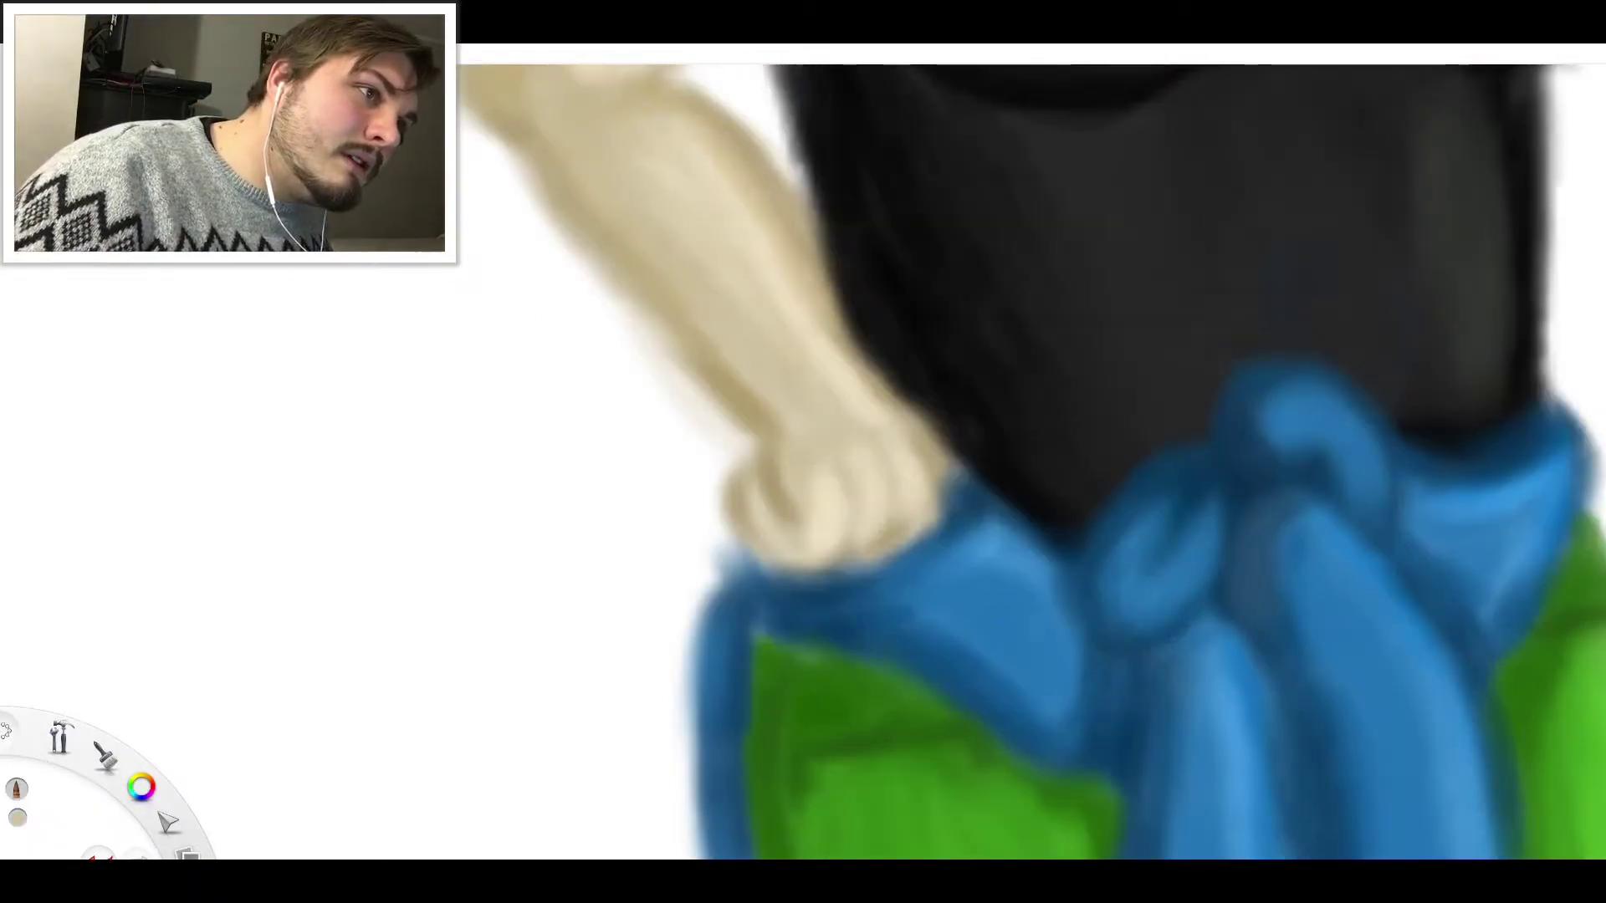
pyautogui.press('i')
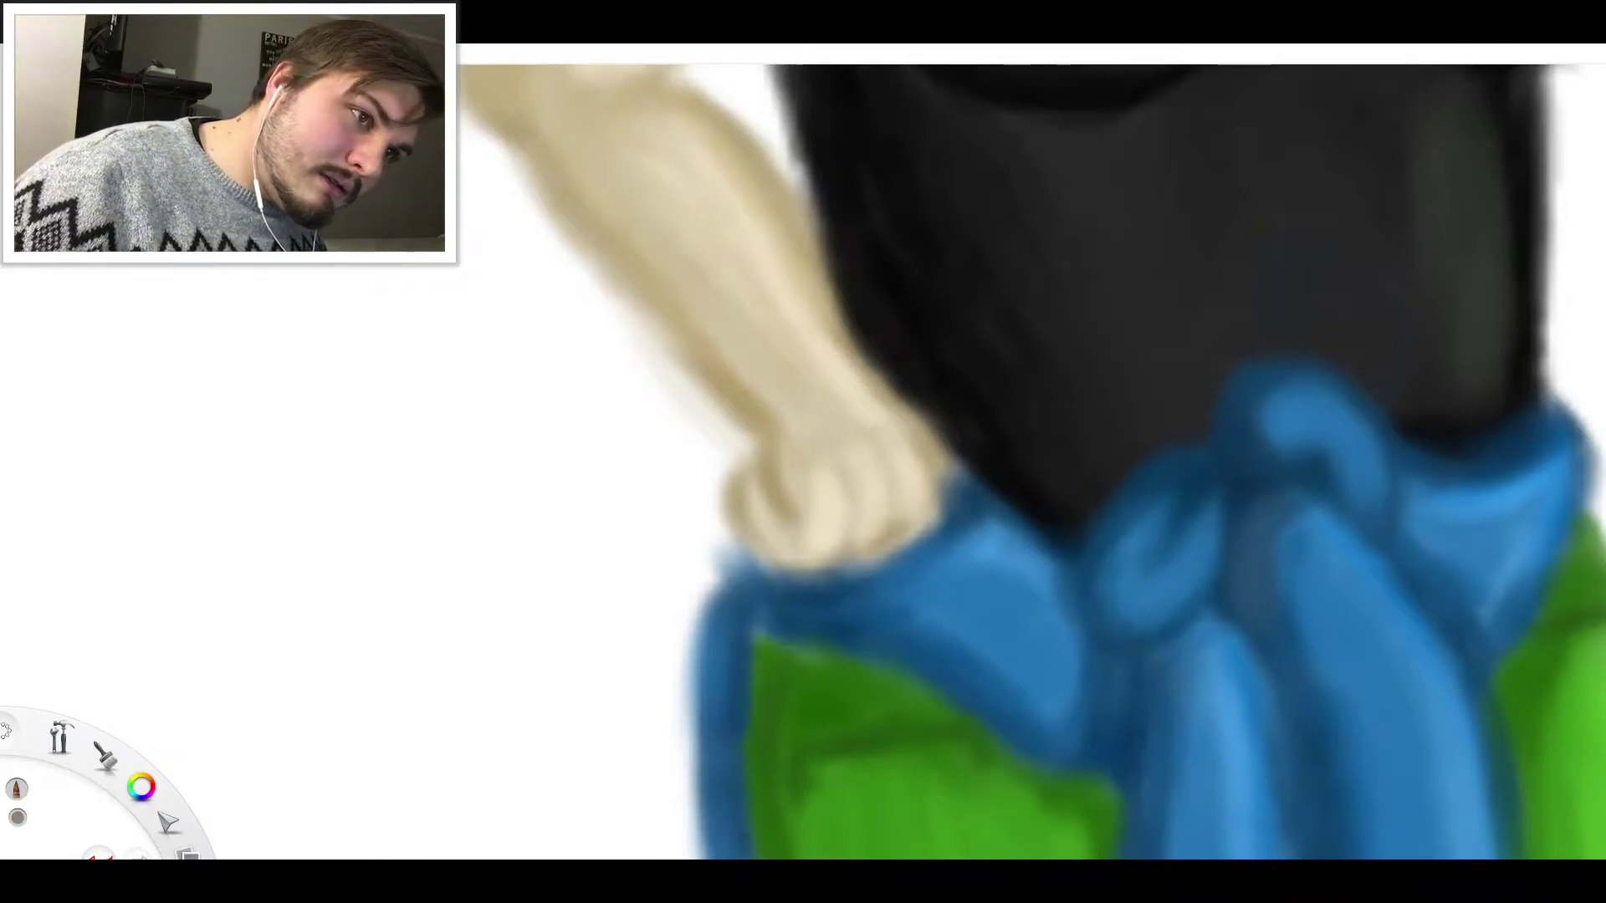
pyautogui.click(605, 386)
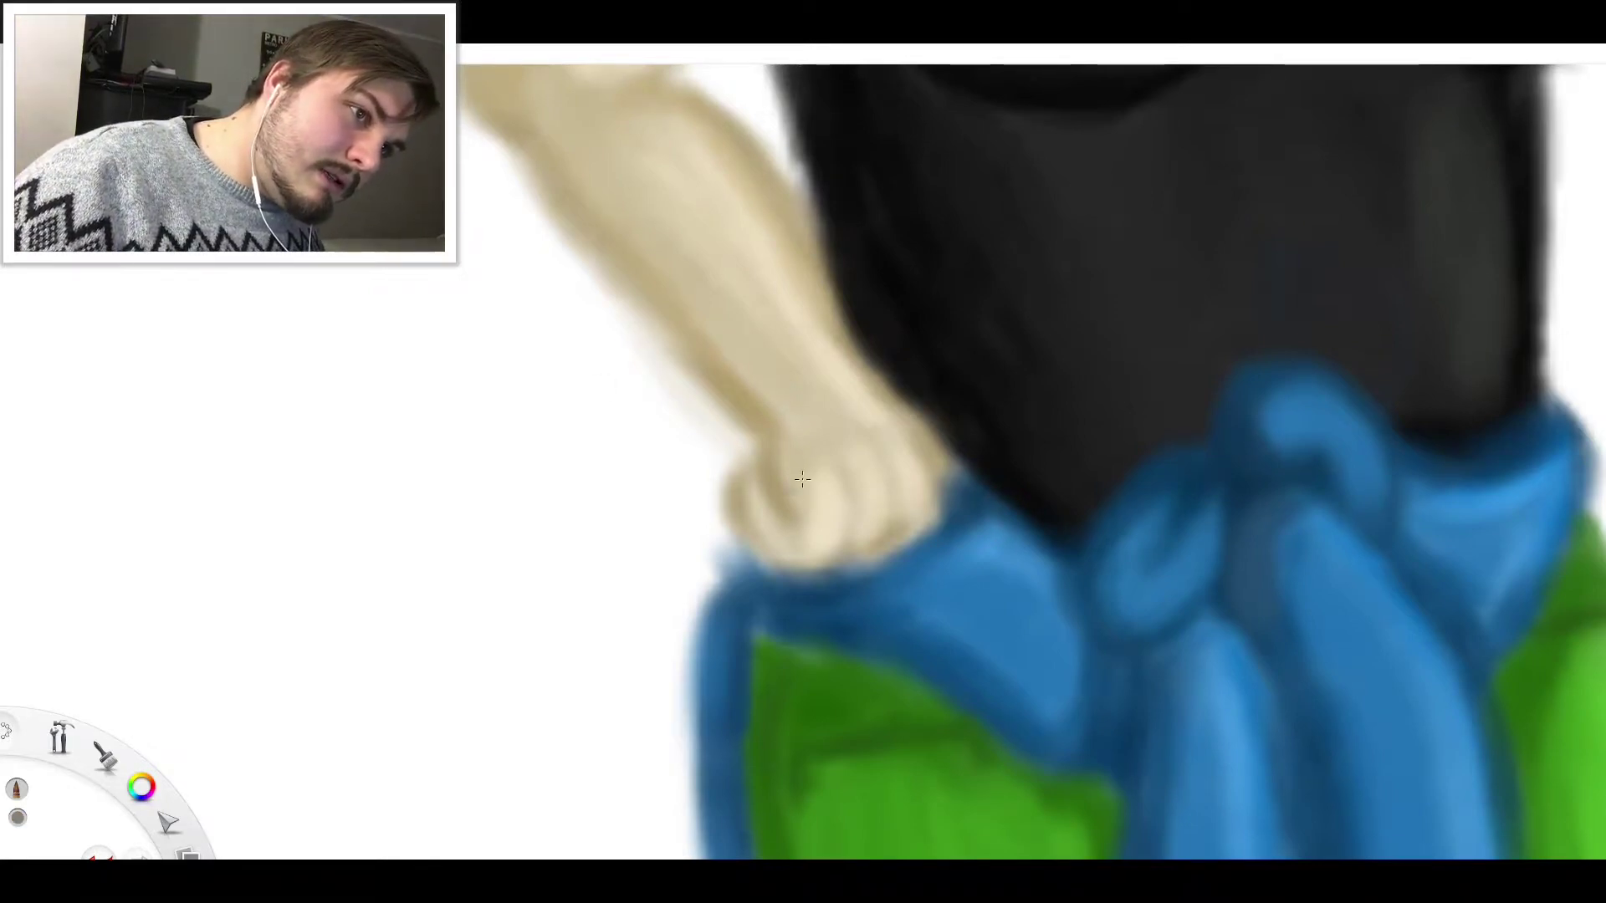
pyautogui.moveTo(774, 492)
pyautogui.mouseDown()
pyautogui.moveTo(736, 511)
pyautogui.moveTo(703, 555)
pyautogui.moveTo(775, 492)
pyautogui.moveTo(707, 552)
pyautogui.moveTo(734, 560)
pyautogui.moveTo(704, 582)
pyautogui.mouseUp()
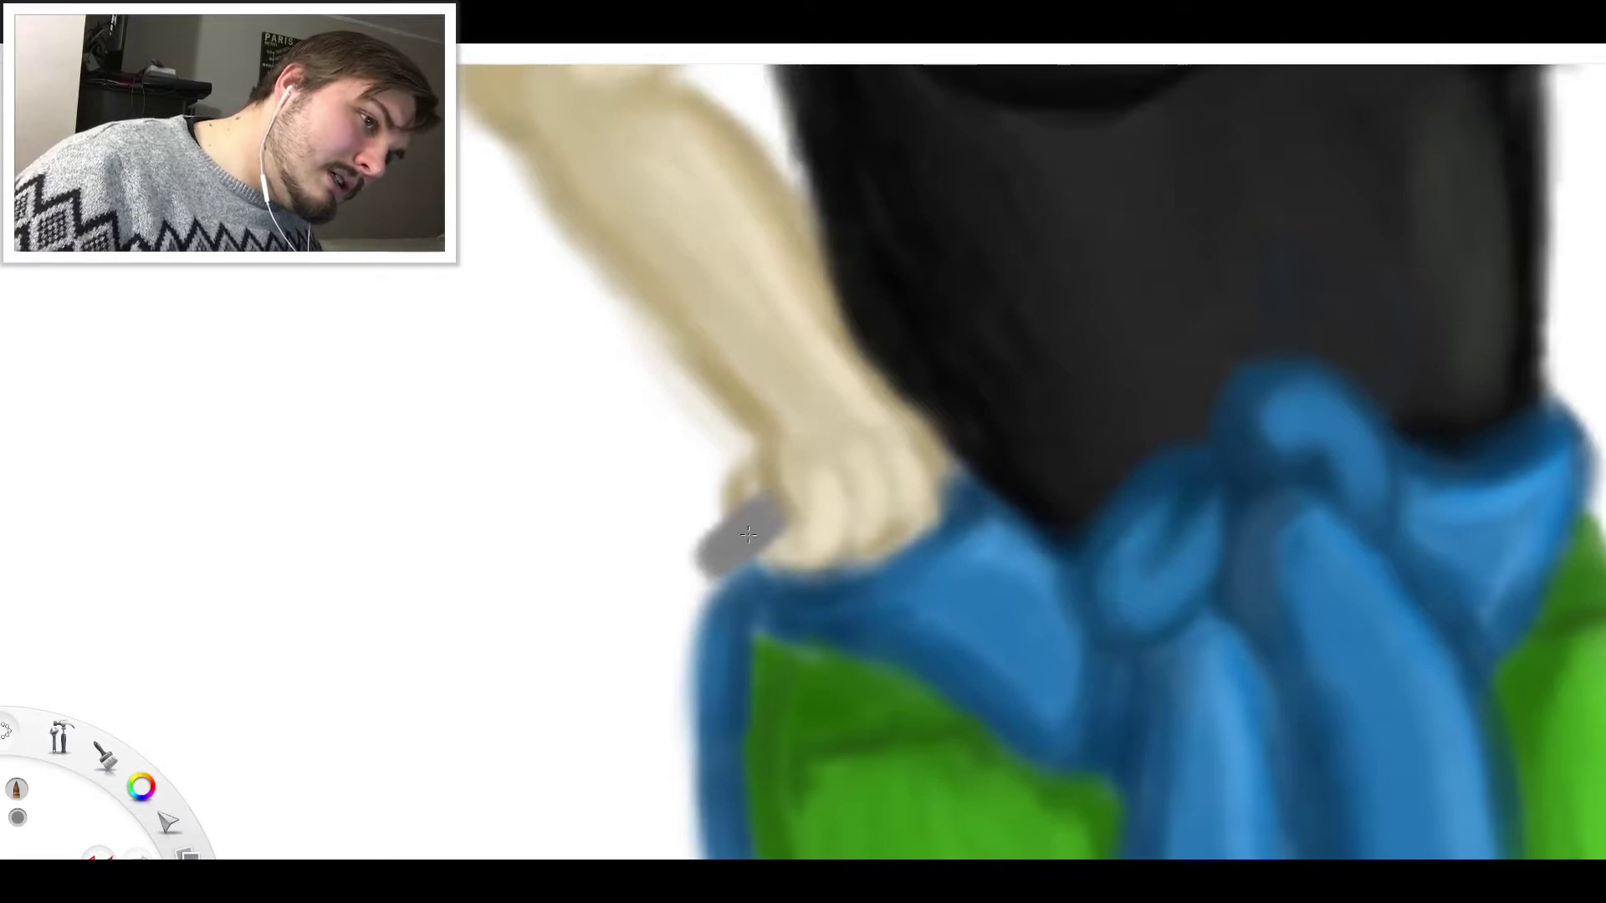
pyautogui.moveTo(721, 534)
pyautogui.mouseDown()
pyautogui.moveTo(623, 567)
pyautogui.moveTo(604, 610)
pyautogui.mouseUp()
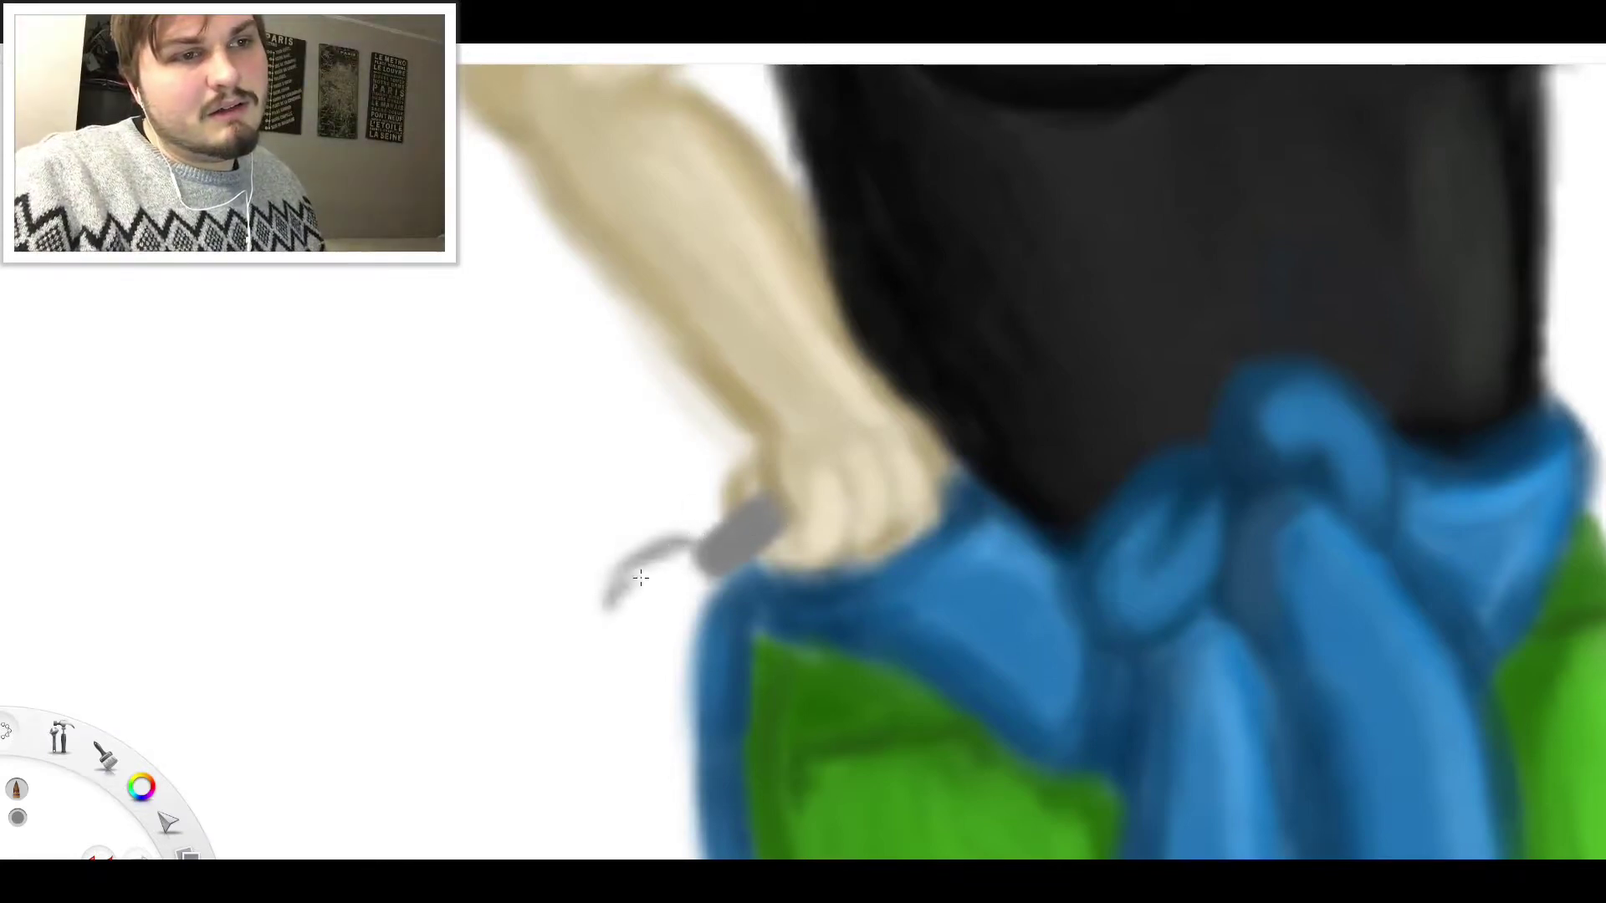
pyautogui.scroll(-6, 743, 487)
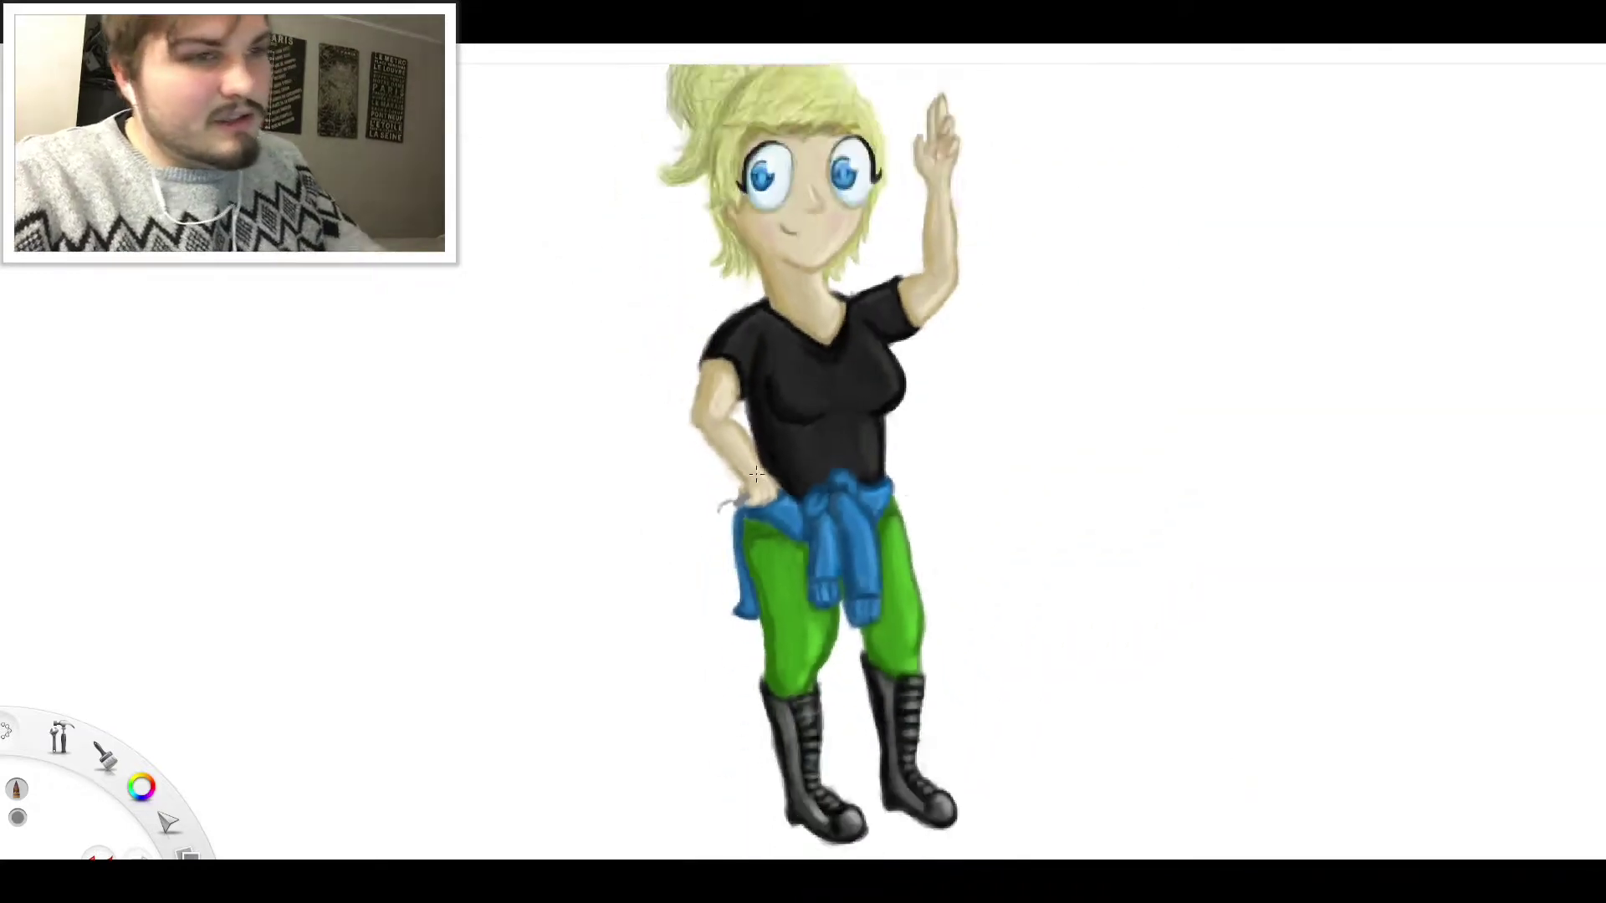
pyautogui.scroll(6, 755, 486)
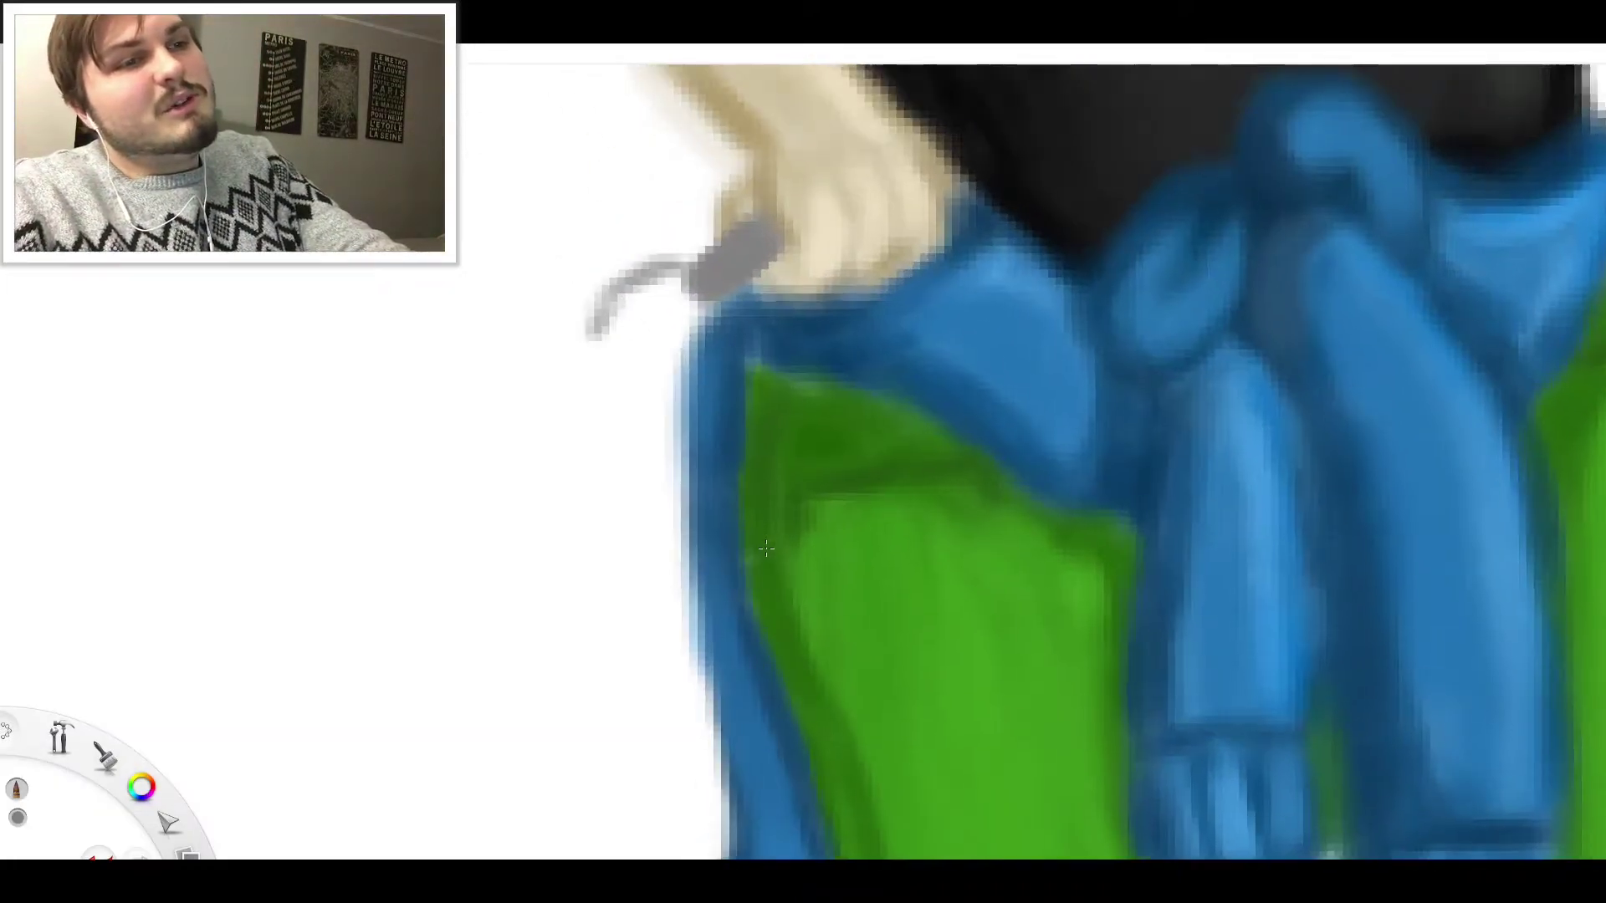
pyautogui.hotkey('ctrl', 'z')
pyautogui.hotkey('ctrl', 'z')
pyautogui.hotkey('ctrl', 'z')
pyautogui.hotkey('ctrl', 'z')
pyautogui.hotkey('ctrl', 'z')
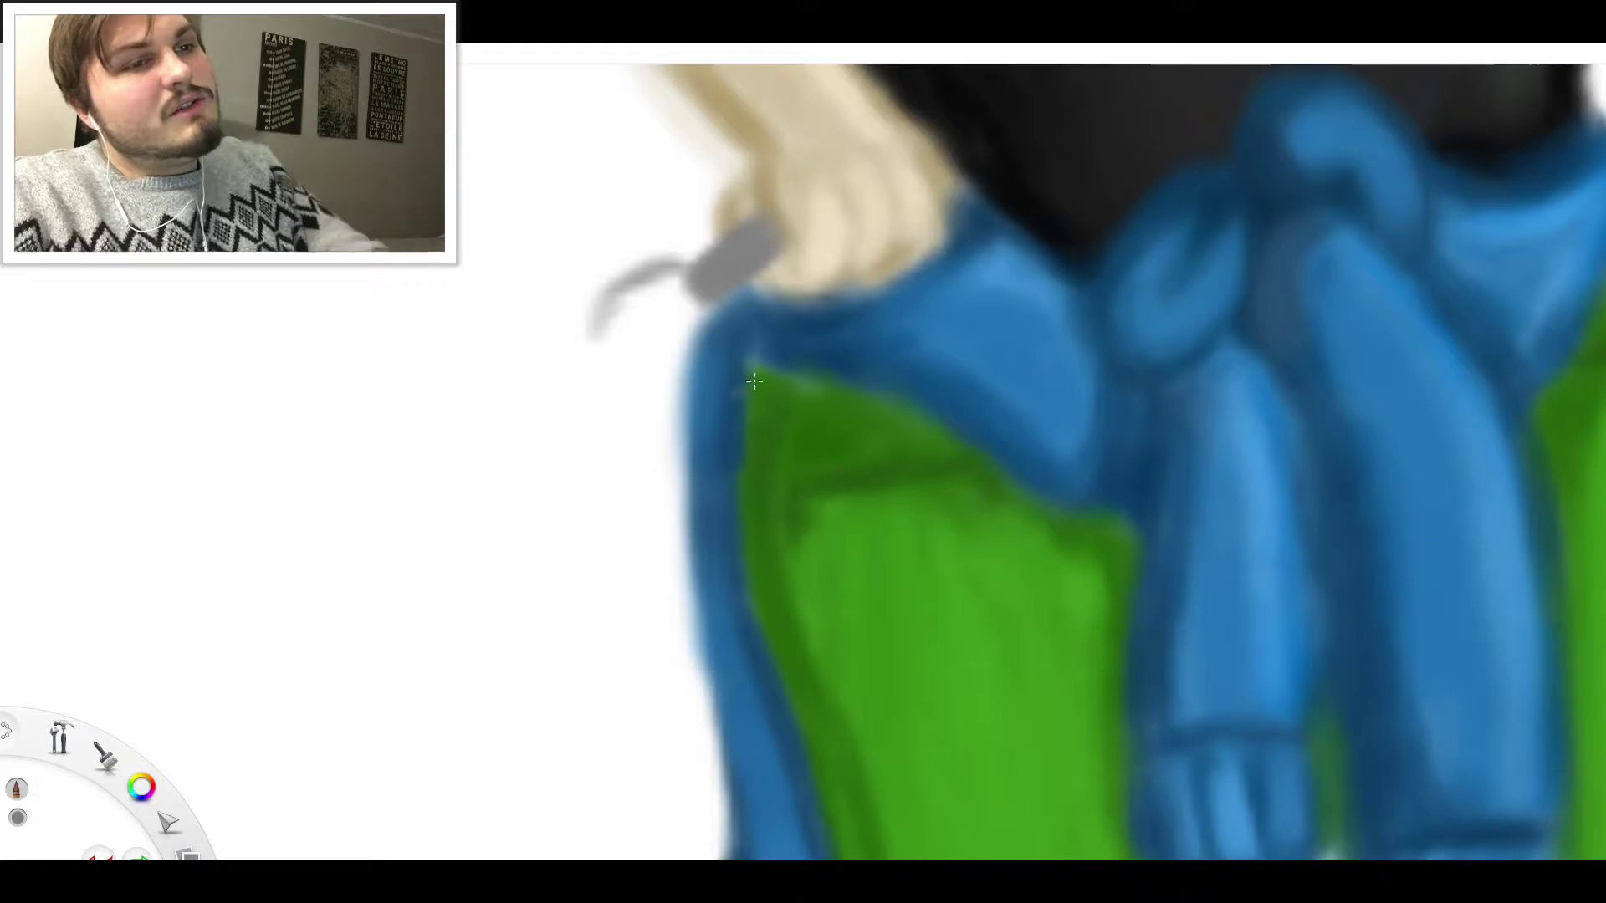
pyautogui.hotkey('ctrl', 'z')
pyautogui.hotkey('ctrl', 'z')
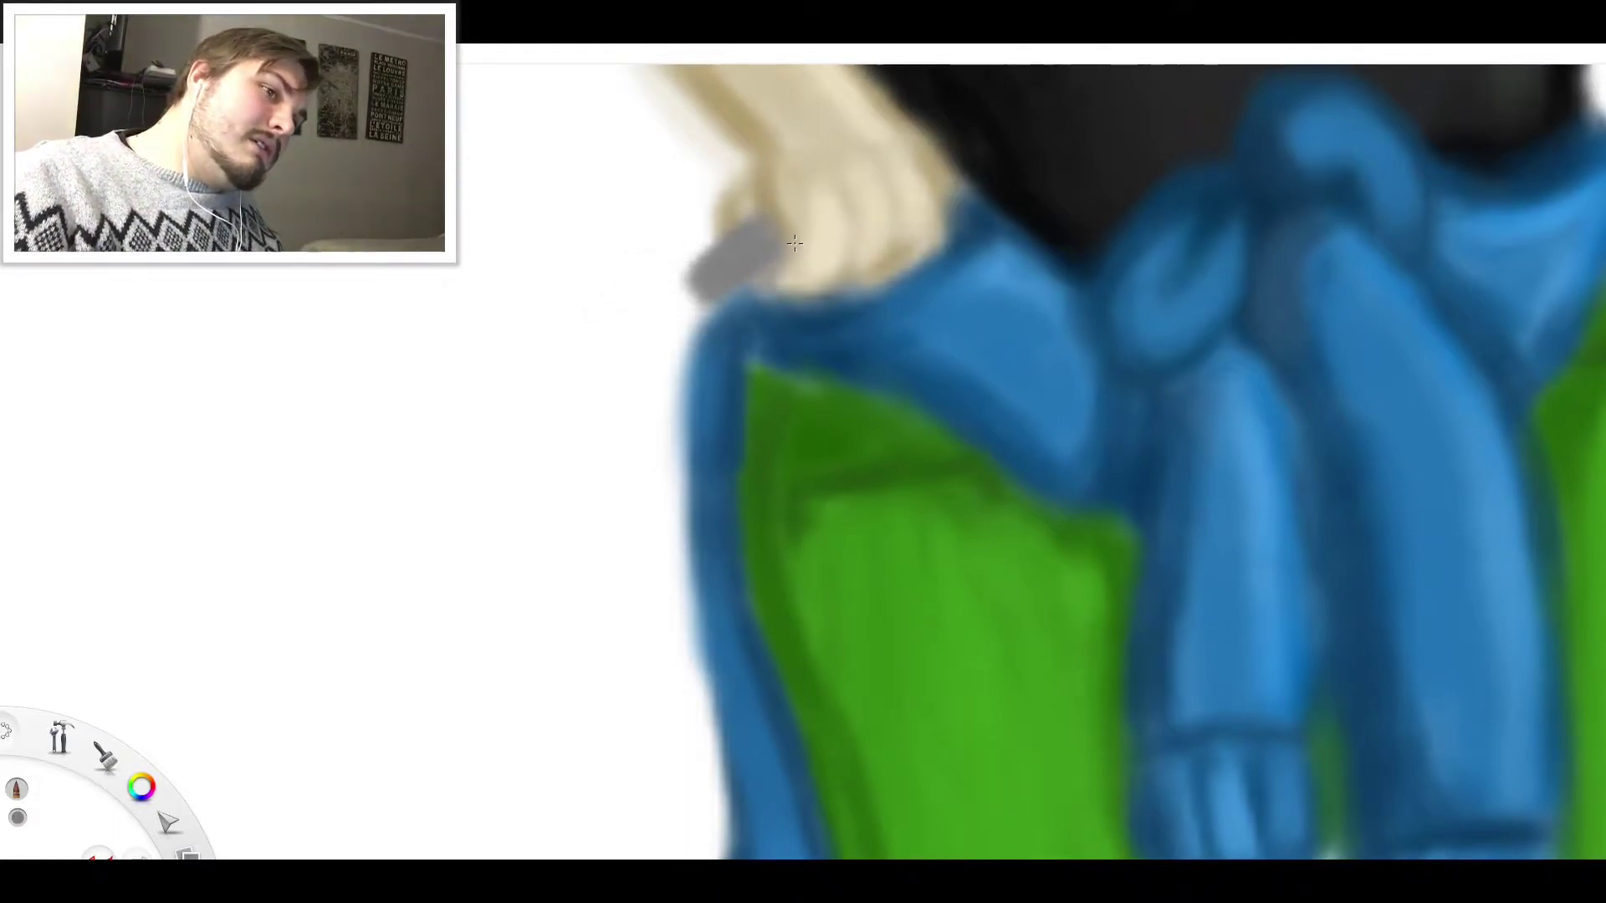
# Lengthen and thicken the grey handle diagonally down and away from the fist with overlapping strokes
pyautogui.hotkey('ctrl', 'y')
pyautogui.hotkey('ctrl', 'y')
pyautogui.moveTo(783, 260)
pyautogui.mouseDown()
pyautogui.moveTo(686, 336)
pyautogui.moveTo(646, 311)
pyautogui.mouseUp()
pyautogui.moveTo(741, 234); pyautogui.dragTo(640, 325)
pyautogui.hotkey('ctrl', 'y')
pyautogui.hotkey('ctrl', 'y')
pyautogui.hotkey('ctrl', 'y')
pyautogui.hotkey('ctrl', 'y')
pyautogui.hotkey('ctrl', 'y')
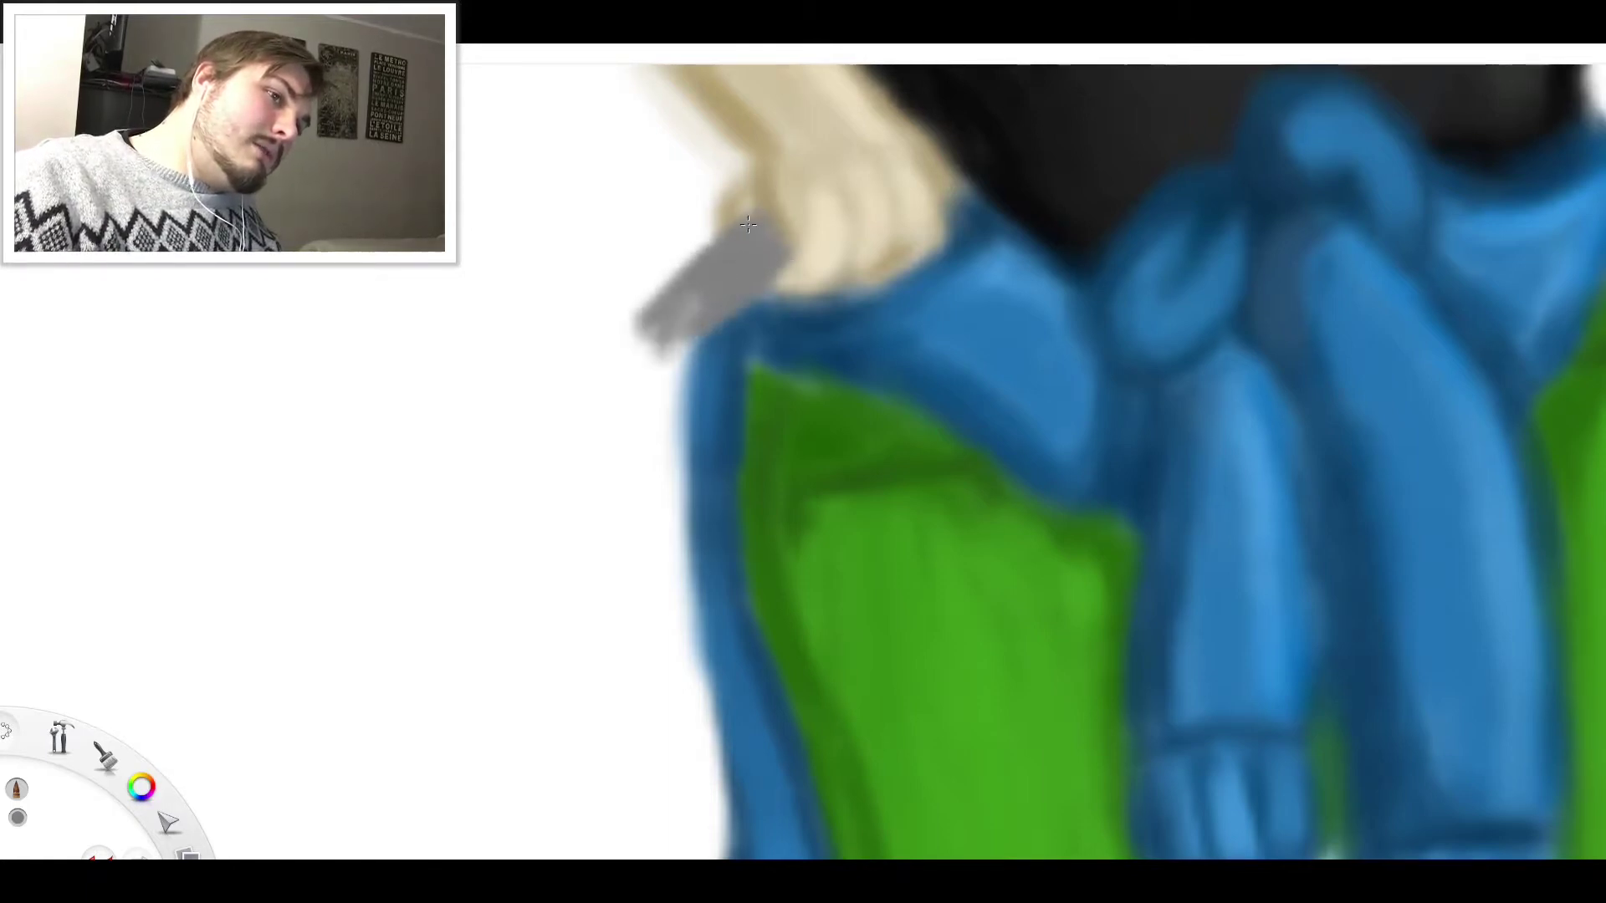
pyautogui.hotkey('ctrl', 'y')
pyautogui.hotkey('ctrl', 'y')
pyautogui.hotkey('ctrl', 'y')
pyautogui.hotkey('ctrl', 'y')
pyautogui.hotkey('ctrl', 'y')
pyautogui.hotkey('ctrl', 'y')
pyautogui.hotkey('ctrl', 'y')
pyautogui.hotkey('ctrl', 'y')
pyautogui.hotkey('ctrl', 'y')
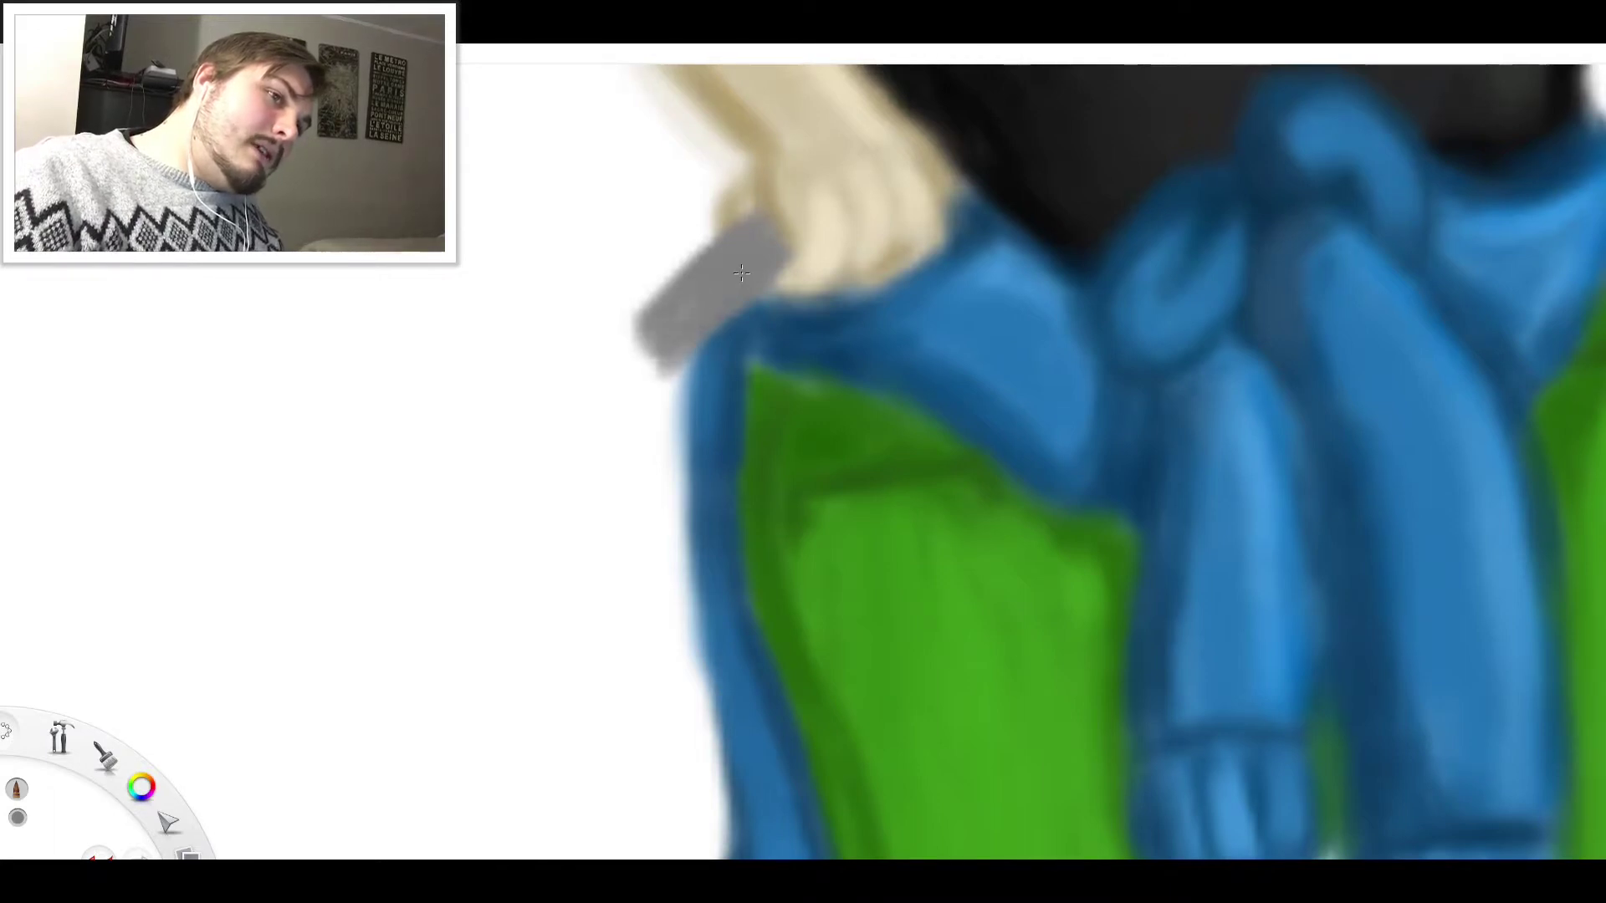
pyautogui.hotkey('ctrl', 'y')
pyautogui.hotkey('ctrl', 'y')
pyautogui.hotkey('ctrl', 'y')
pyautogui.hotkey('ctrl', 'y')
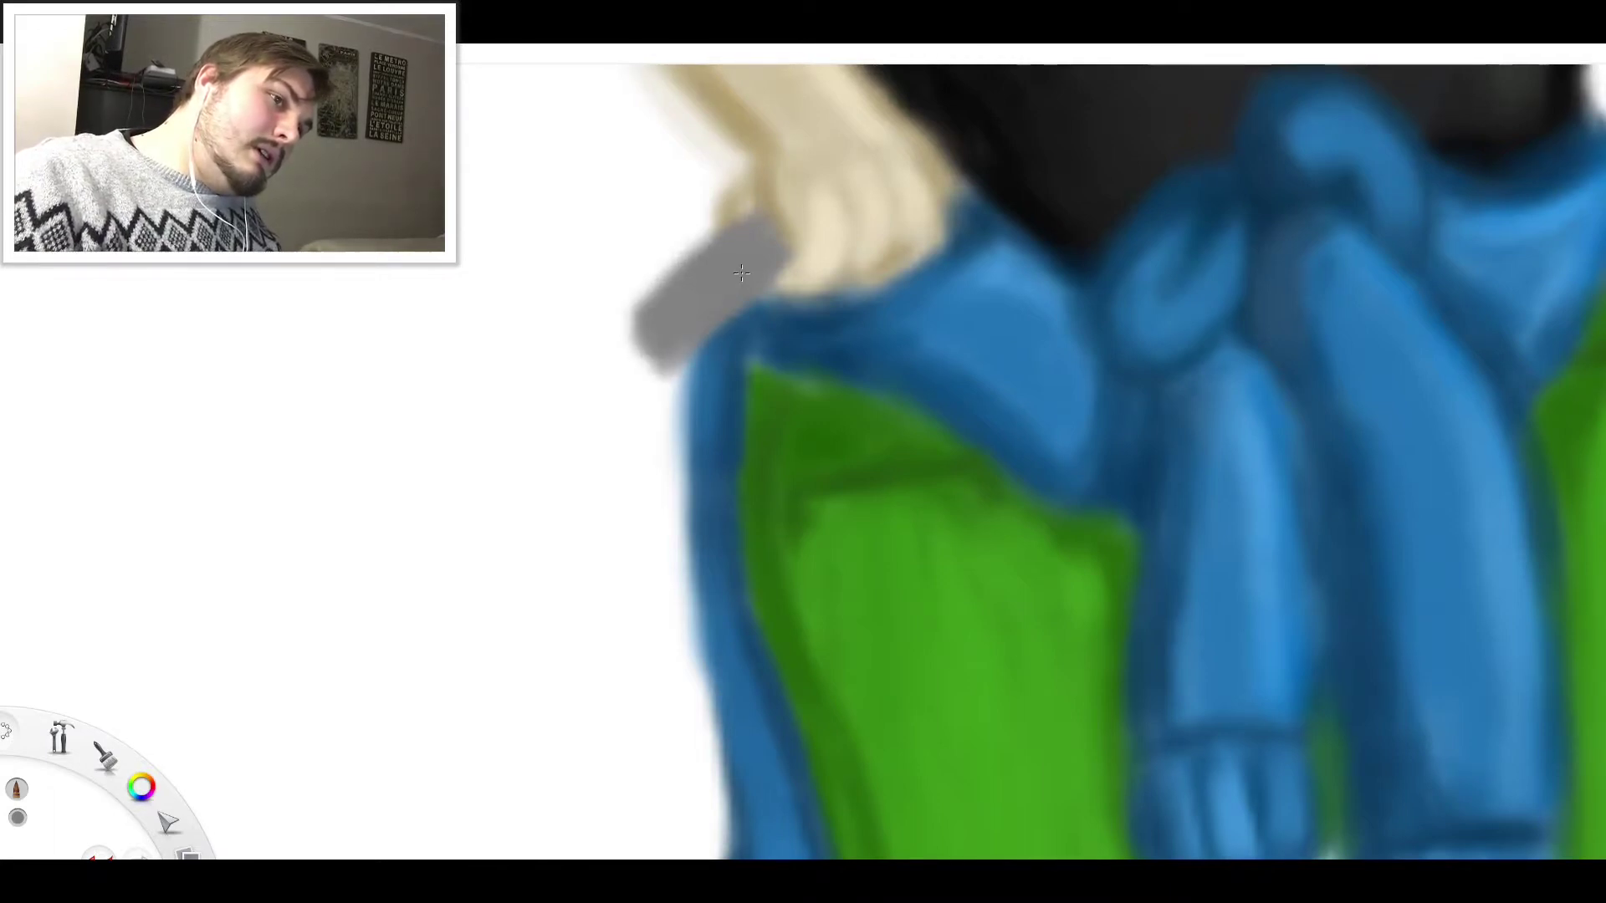
# Outline an open-ended wrench head in grey at the handle's end and fill its lower jaw up to the handle
pyautogui.moveTo(692, 286)
pyautogui.mouseDown()
pyautogui.moveTo(630, 333)
pyautogui.moveTo(638, 357)
pyautogui.moveTo(682, 358)
pyautogui.moveTo(620, 347)
pyautogui.moveTo(628, 309)
pyautogui.moveTo(661, 305)
pyautogui.moveTo(543, 312)
pyautogui.moveTo(623, 289)
pyautogui.moveTo(502, 316)
pyautogui.moveTo(436, 404)
pyautogui.mouseUp()
pyautogui.moveTo(484, 332)
pyautogui.mouseDown()
pyautogui.moveTo(449, 460)
pyautogui.moveTo(467, 481)
pyautogui.moveTo(528, 392)
pyautogui.moveTo(581, 398)
pyautogui.moveTo(563, 385)
pyautogui.moveTo(644, 455)
pyautogui.moveTo(568, 543)
pyautogui.moveTo(583, 546)
pyautogui.moveTo(562, 546)
pyautogui.moveTo(585, 549)
pyautogui.moveTo(598, 525)
pyautogui.moveTo(573, 557)
pyautogui.moveTo(648, 543)
pyautogui.moveTo(689, 490)
pyautogui.mouseUp()
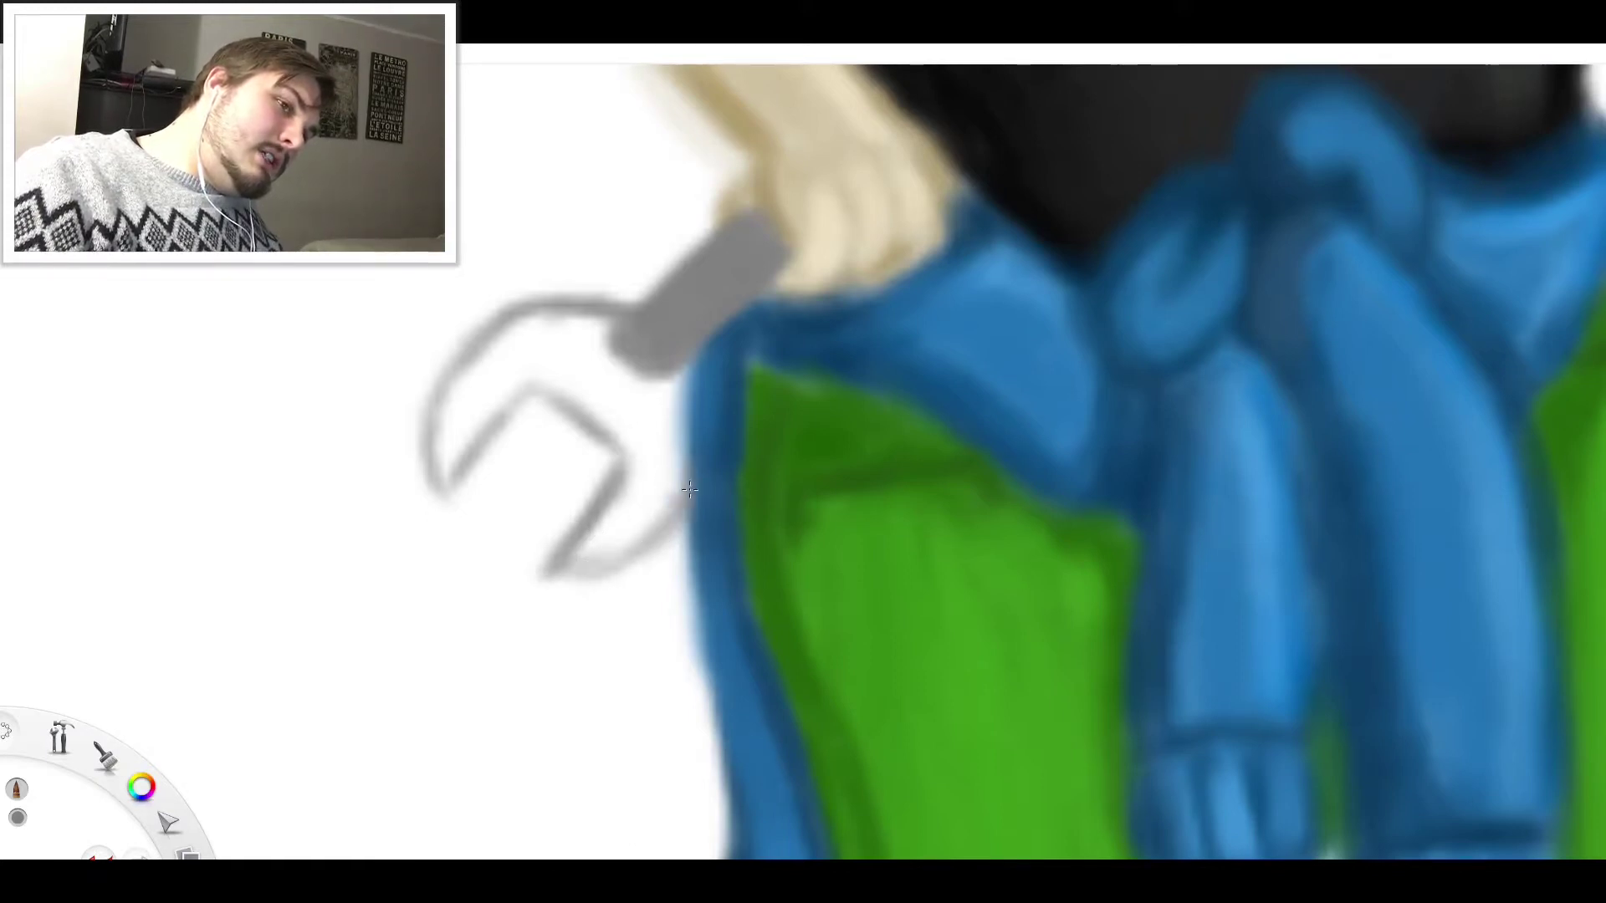
pyautogui.moveTo(692, 358)
pyautogui.mouseDown()
pyautogui.moveTo(659, 493)
pyautogui.moveTo(590, 556)
pyautogui.mouseUp()
pyautogui.moveTo(677, 454)
pyautogui.mouseDown()
pyautogui.moveTo(581, 564)
pyautogui.moveTo(569, 557)
pyautogui.mouseUp()
pyautogui.moveTo(632, 473)
pyautogui.mouseDown()
pyautogui.moveTo(653, 437)
pyautogui.moveTo(620, 523)
pyautogui.mouseUp()
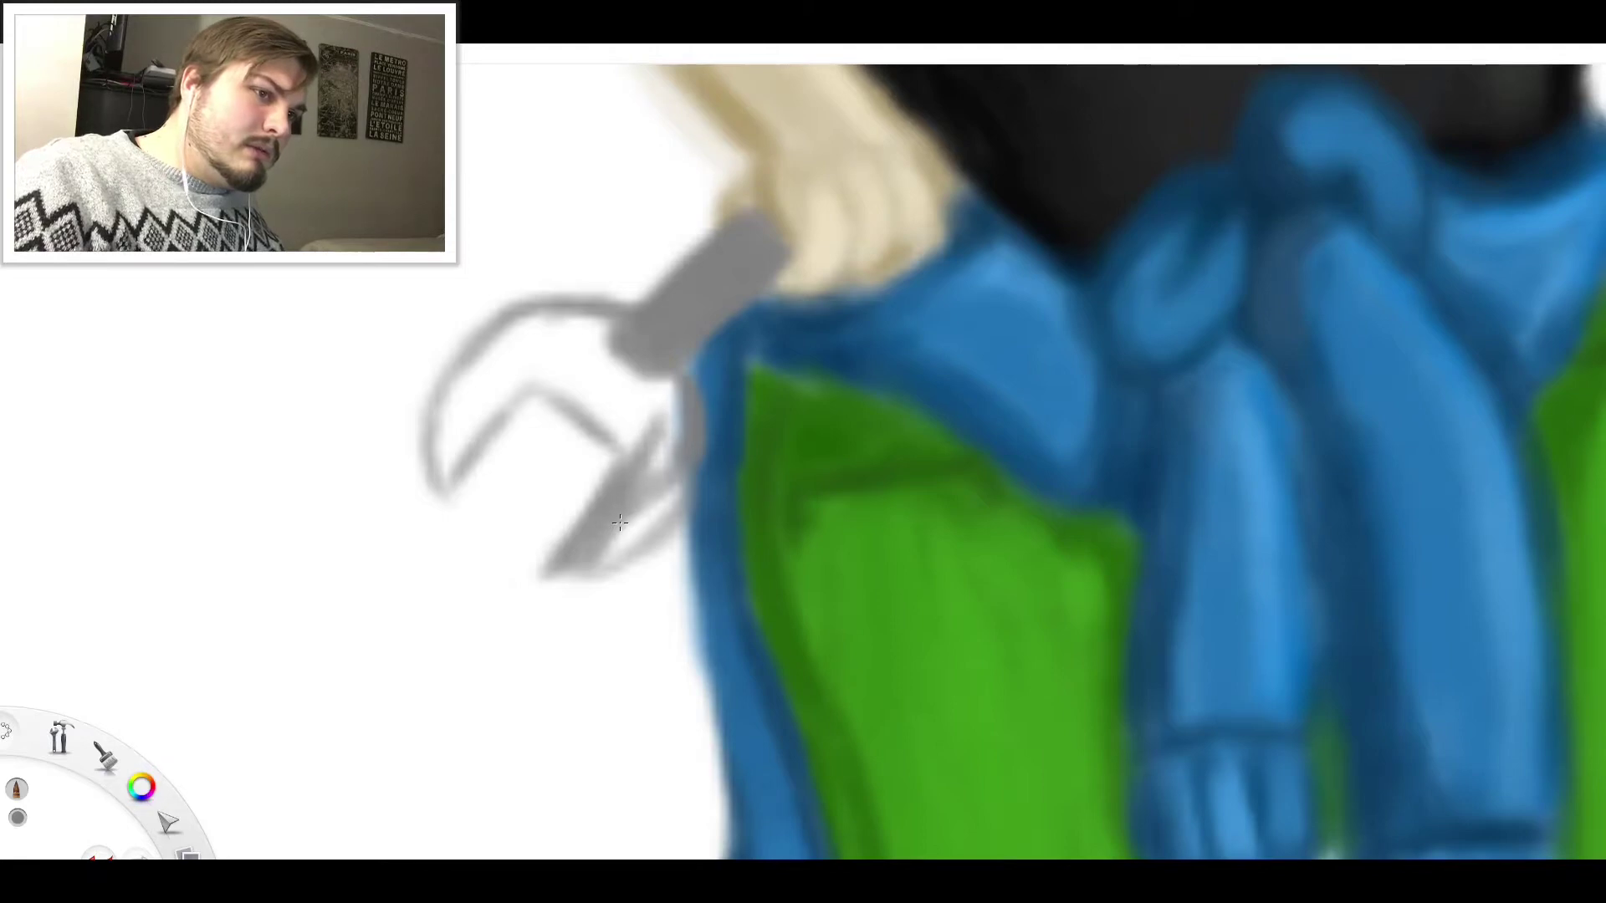
pyautogui.moveTo(677, 435)
pyautogui.mouseDown()
pyautogui.moveTo(615, 548)
pyautogui.moveTo(665, 489)
pyautogui.moveTo(636, 523)
pyautogui.moveTo(673, 506)
pyautogui.moveTo(686, 416)
pyautogui.mouseUp()
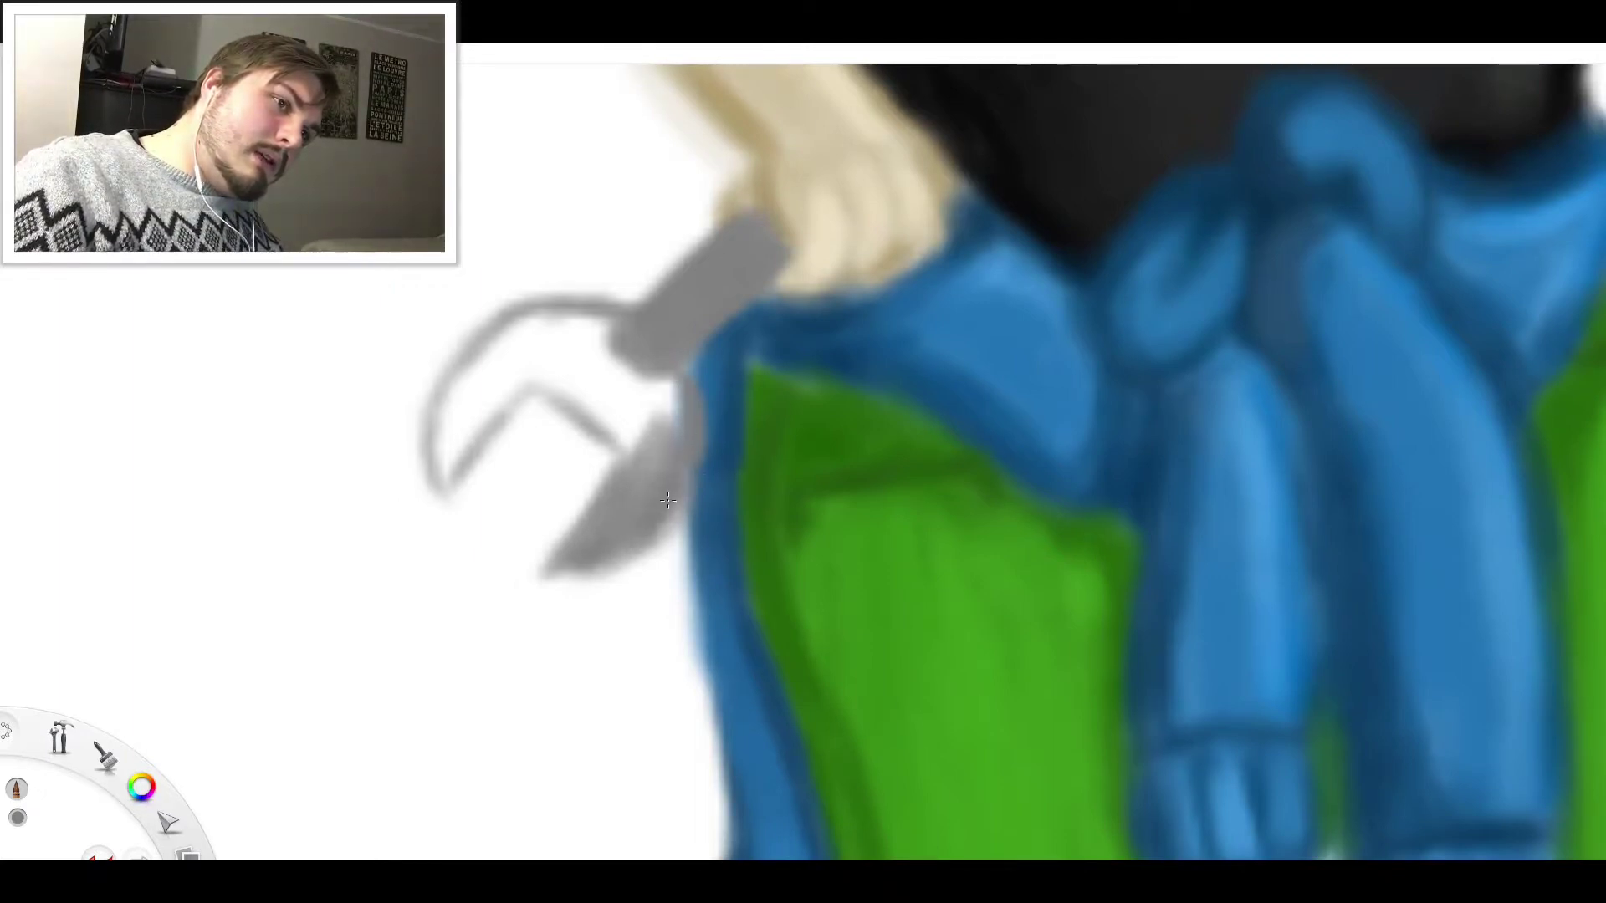
pyautogui.moveTo(686, 409); pyautogui.dragTo(657, 327)
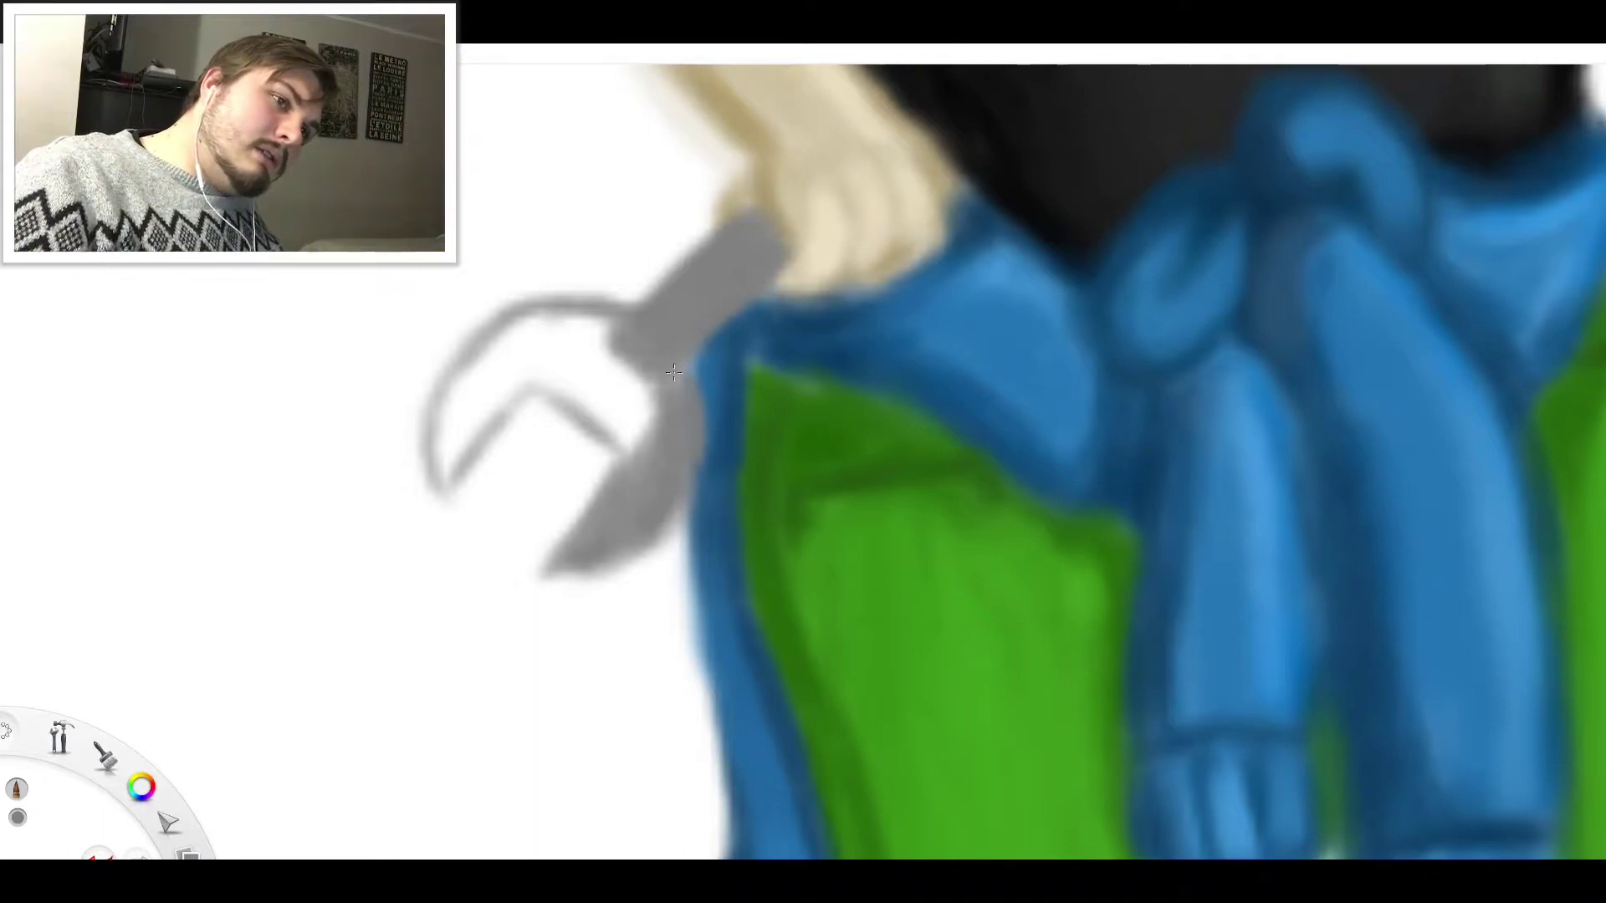
# Fill the upper jaw and centre of the wrench head with grey, and check the wrench against the whole figure
pyautogui.moveTo(645, 423)
pyautogui.mouseDown()
pyautogui.moveTo(564, 391)
pyautogui.moveTo(628, 448)
pyautogui.moveTo(542, 364)
pyautogui.moveTo(655, 431)
pyautogui.moveTo(556, 338)
pyautogui.moveTo(611, 326)
pyautogui.moveTo(522, 322)
pyautogui.moveTo(609, 303)
pyautogui.moveTo(502, 334)
pyautogui.moveTo(448, 410)
pyautogui.moveTo(475, 381)
pyautogui.moveTo(456, 418)
pyautogui.moveTo(465, 453)
pyautogui.moveTo(500, 387)
pyautogui.moveTo(568, 329)
pyautogui.moveTo(485, 376)
pyautogui.moveTo(552, 317)
pyautogui.moveTo(448, 439)
pyautogui.mouseUp()
pyautogui.moveTo(523, 353); pyautogui.dragTo(552, 317)
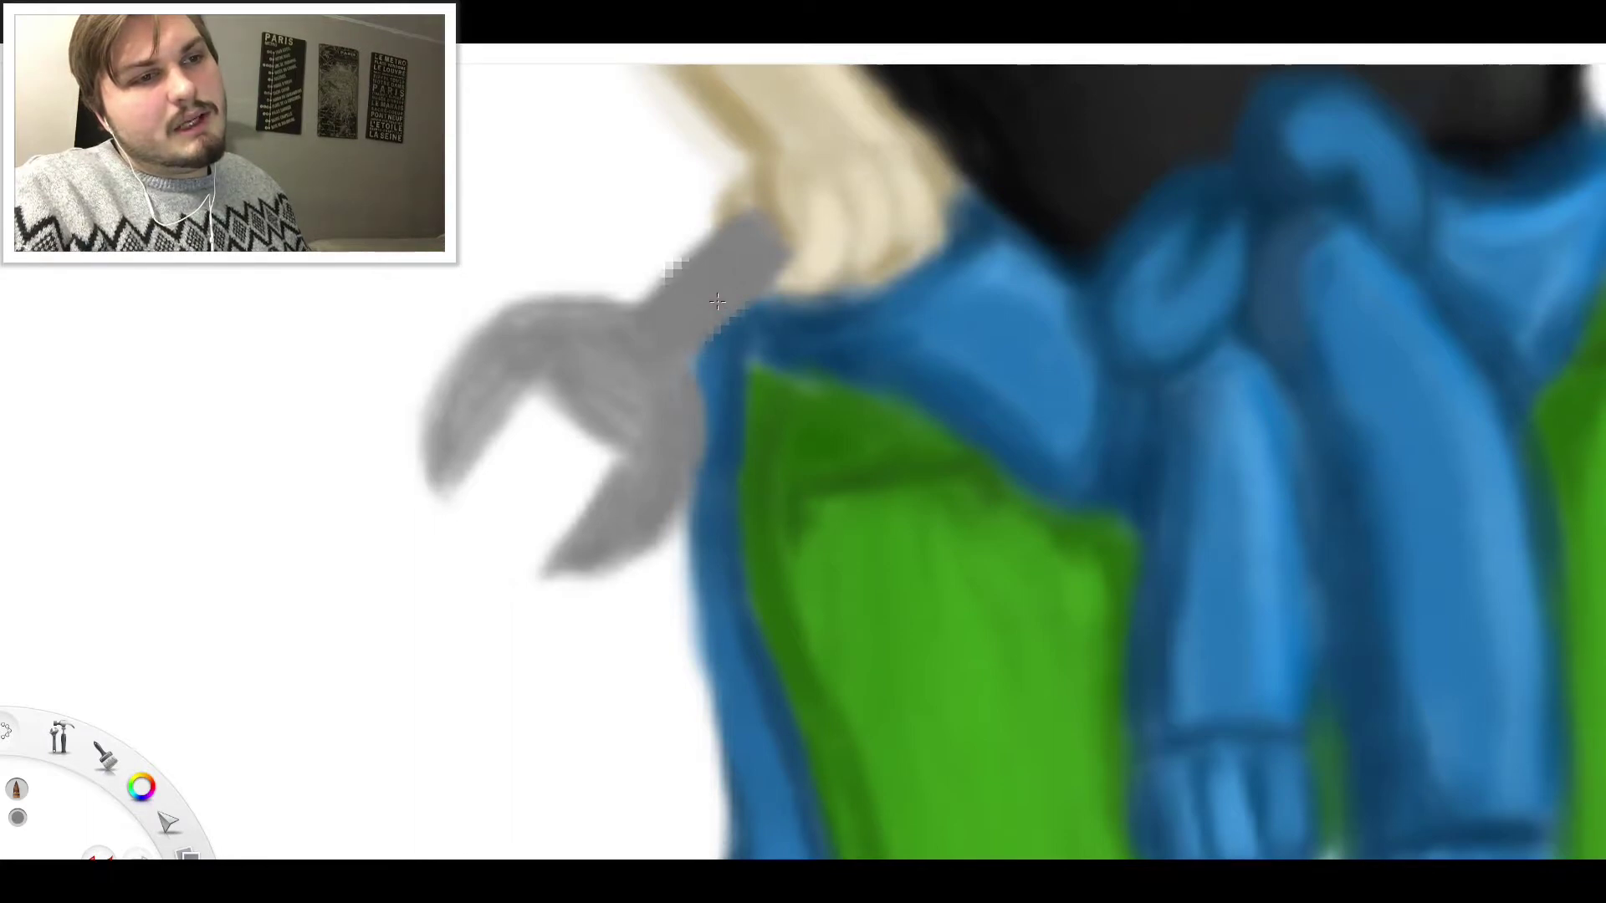
pyautogui.scroll(-6, 718, 301)
pyautogui.scroll(3, 735, 251)
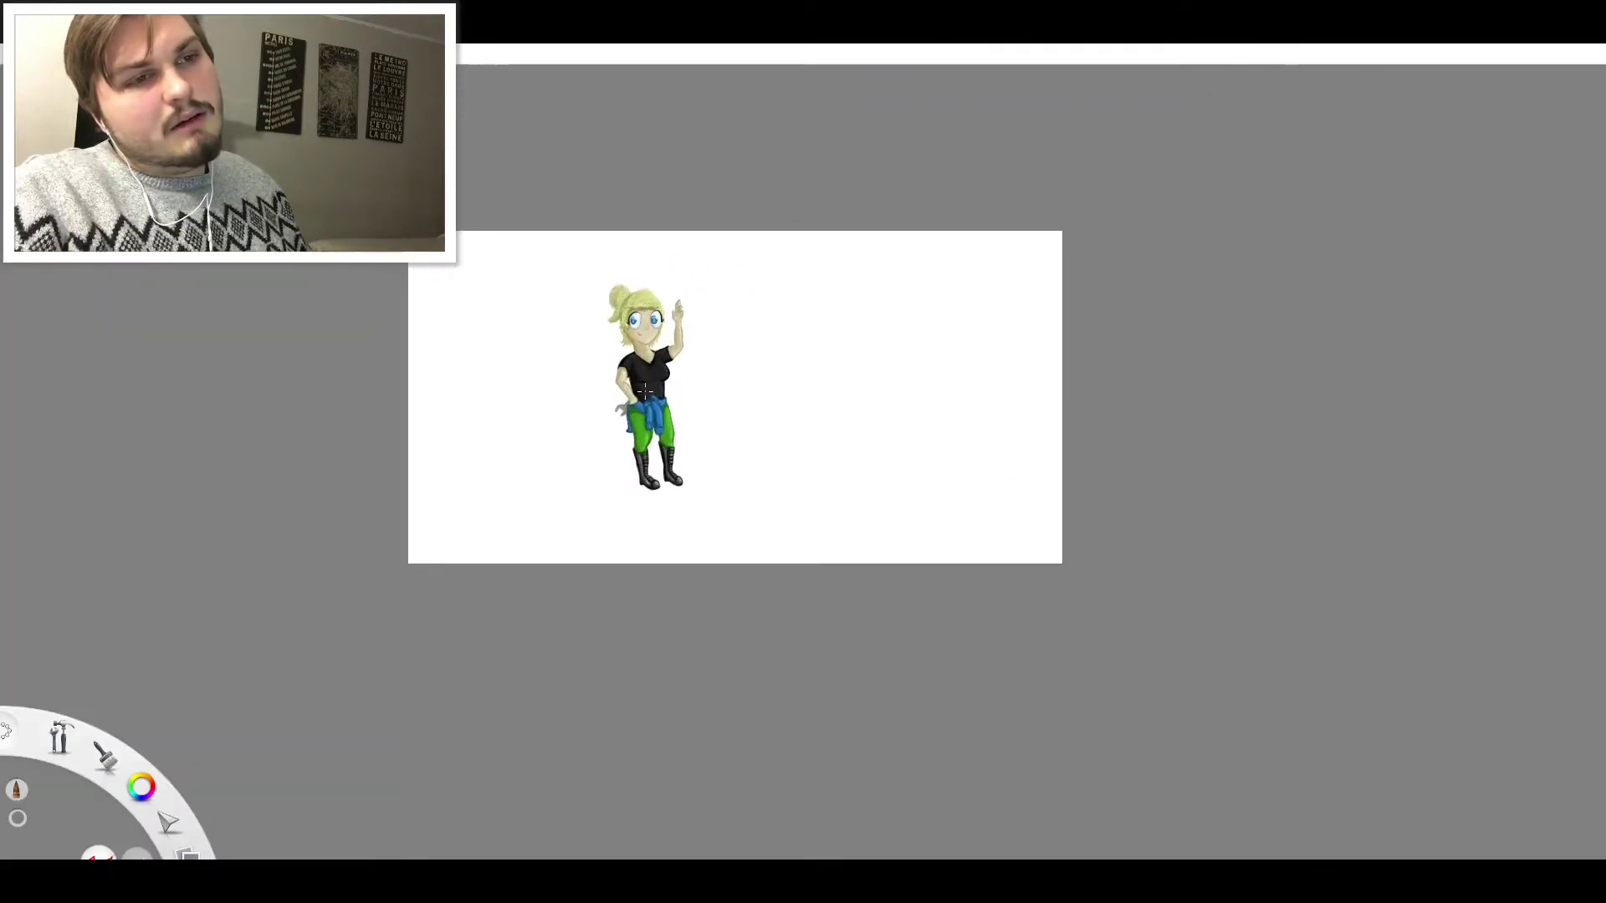
pyautogui.scroll(4, 646, 390)
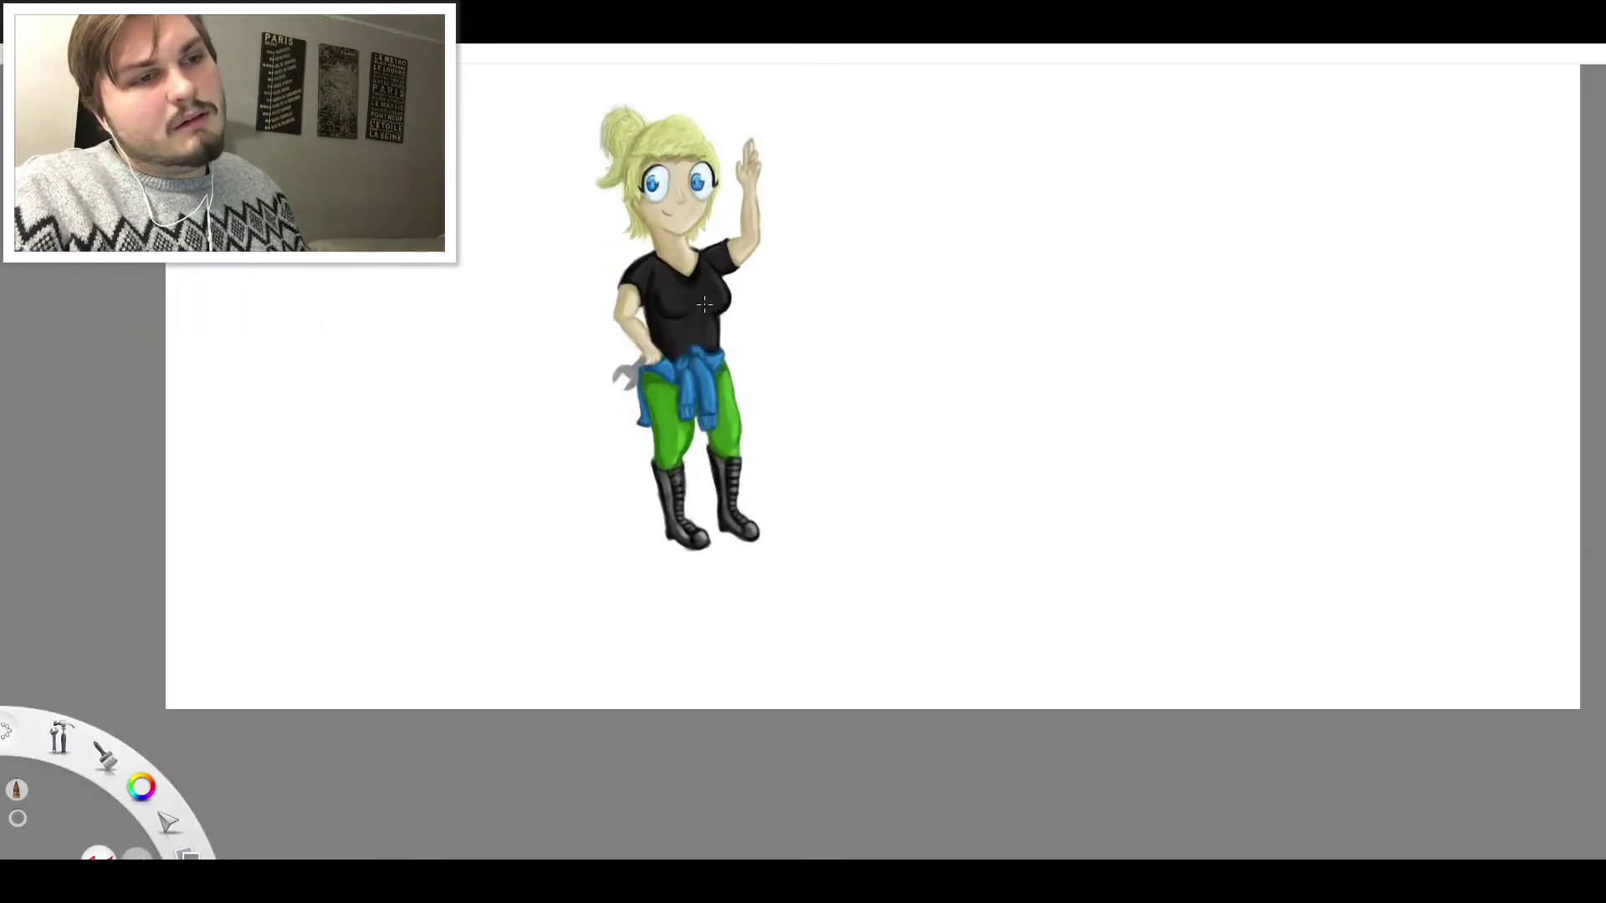
# Restore the finger edge over the wrench handle in skin tone and add lighter grey highlights along the handle and jaws
pyautogui.scroll(4, 684, 333)
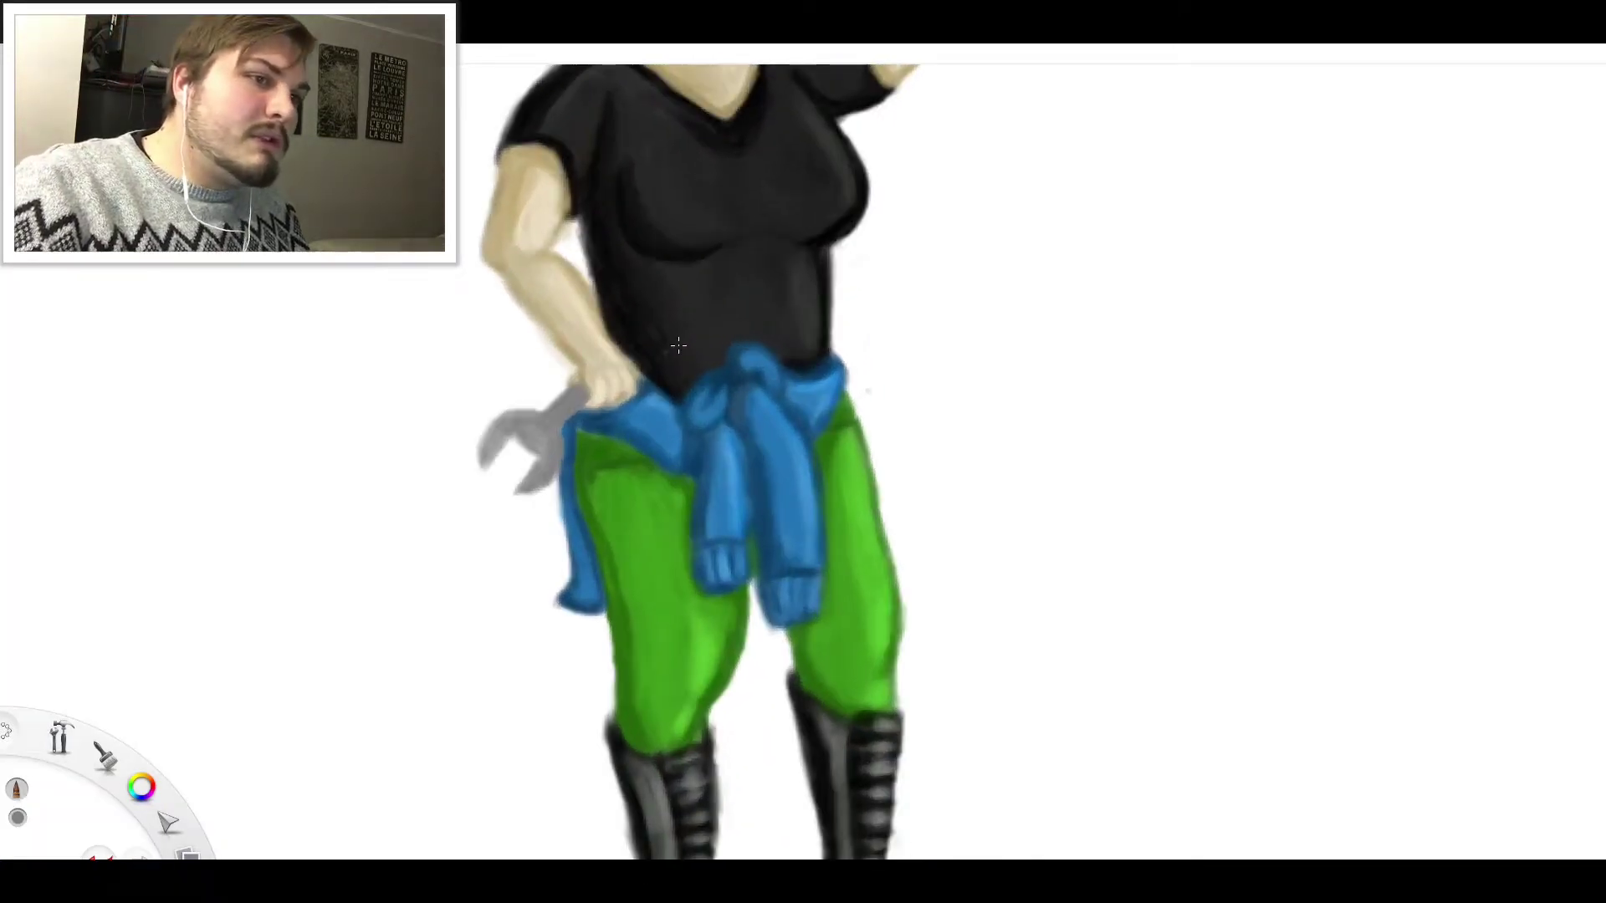
pyautogui.scroll(5, 660, 381)
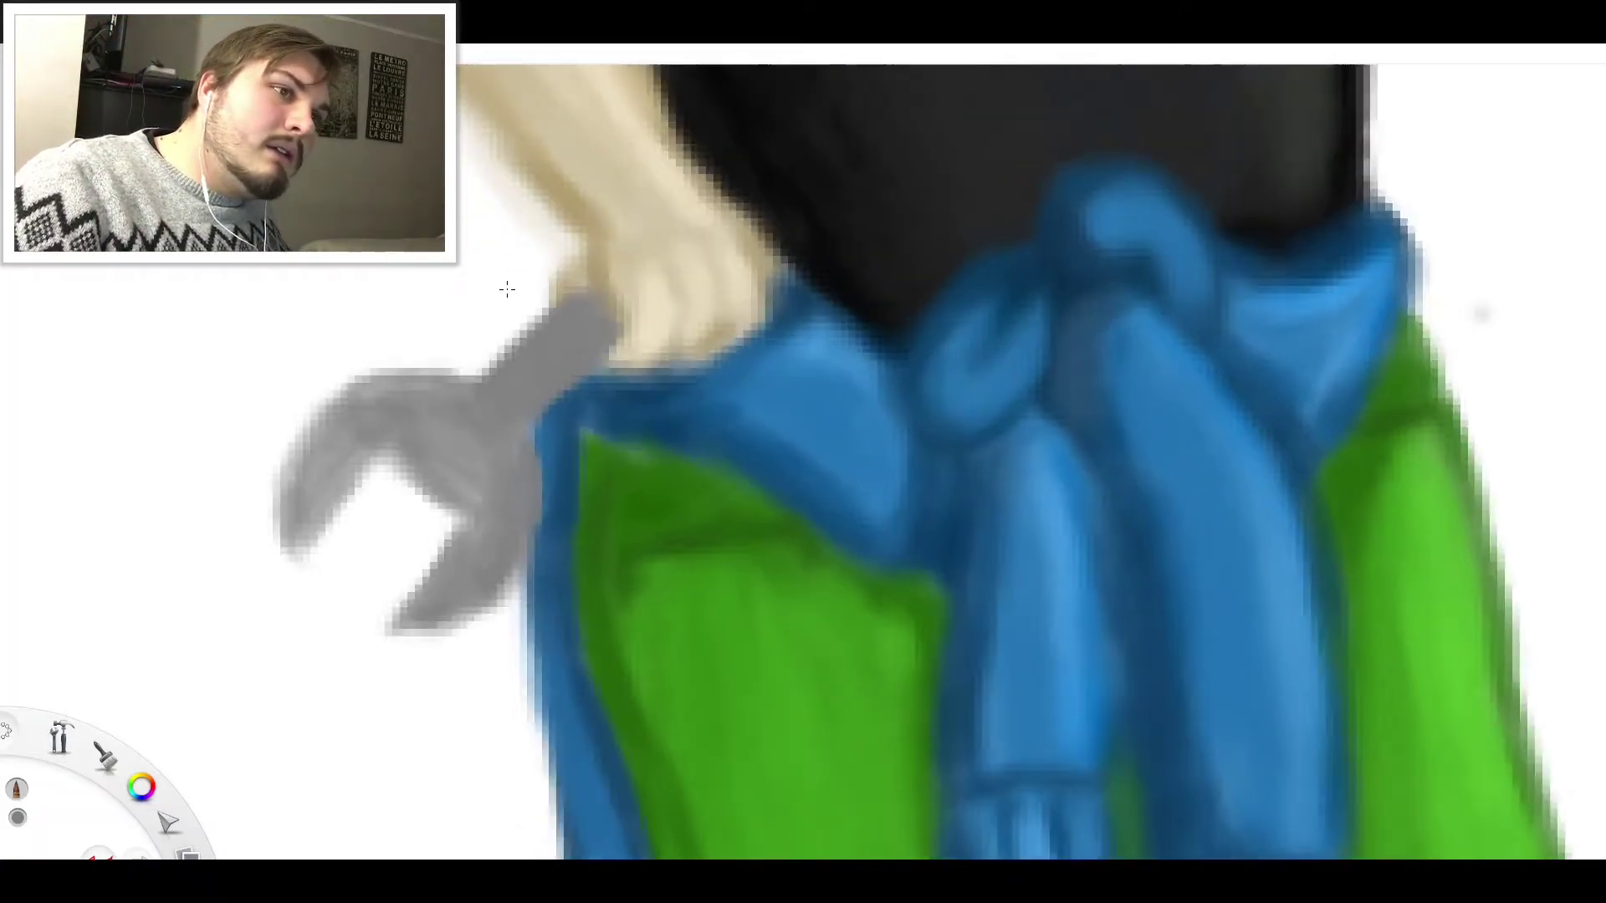
pyautogui.scroll(3, 481, 238)
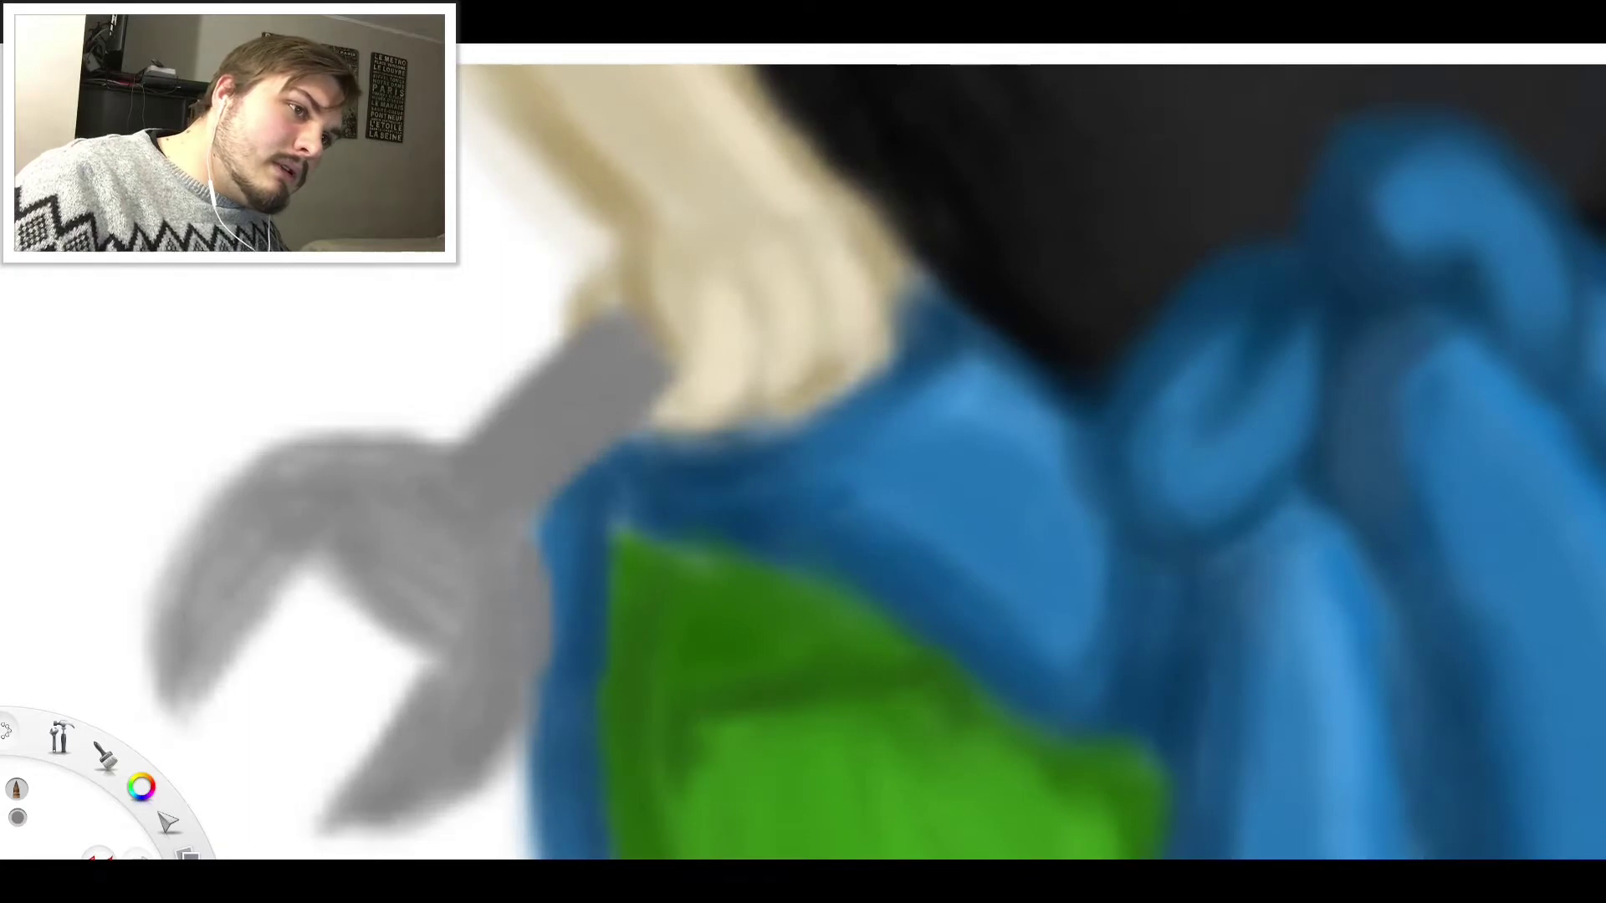
pyautogui.press('i')
pyautogui.press('e')
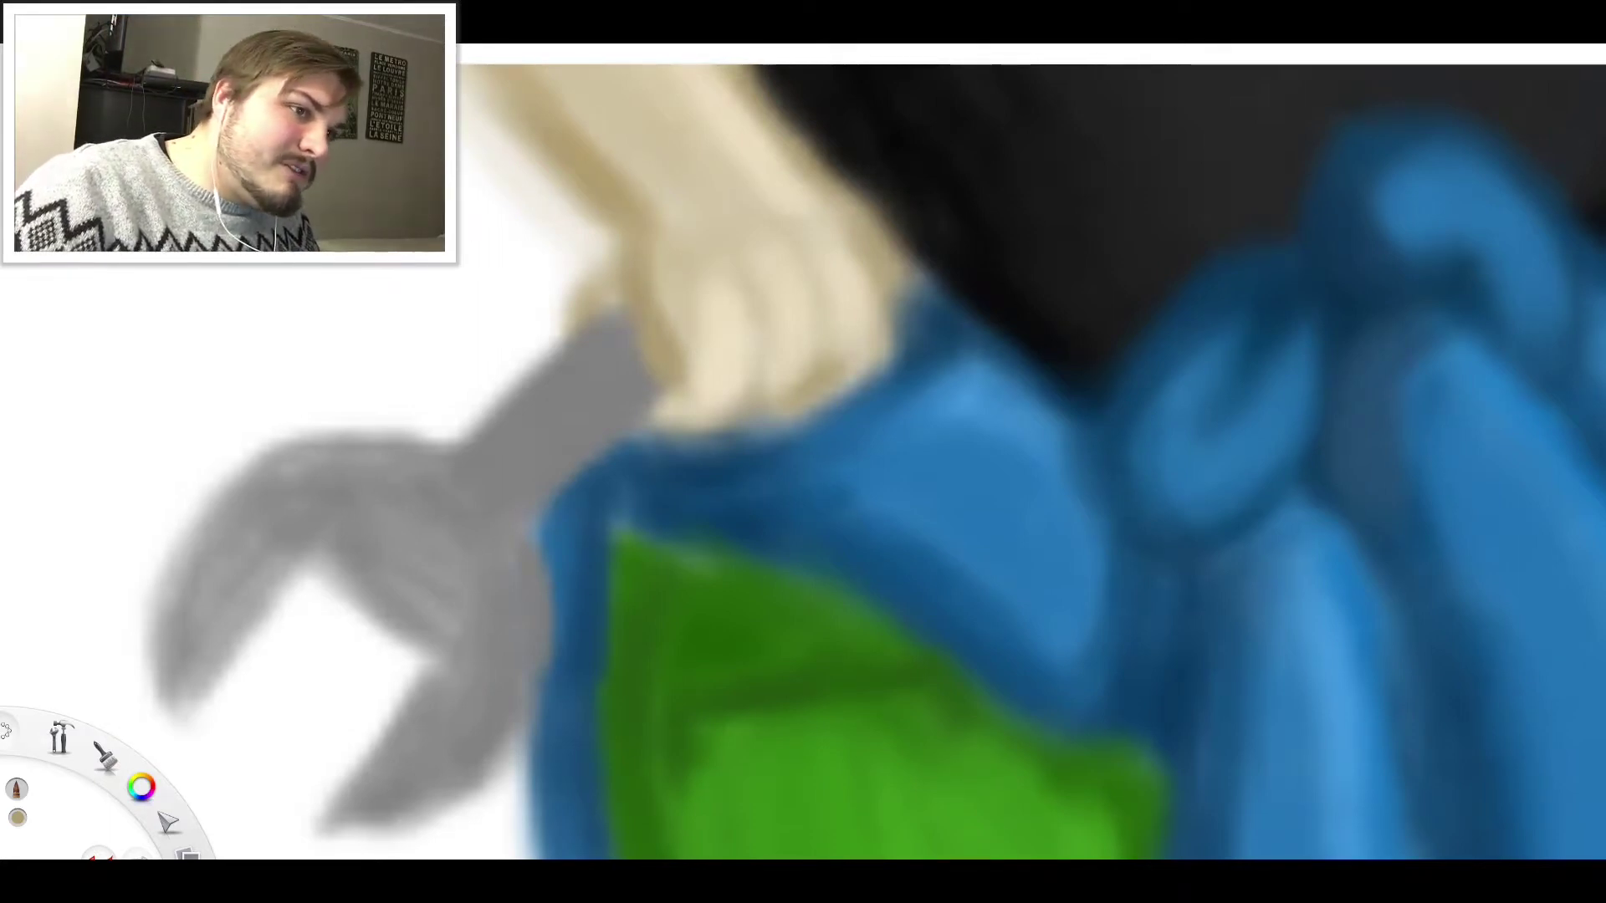
# Darken the end of the wrench handle where it meets the fist, using a sampled black
pyautogui.press('alt')
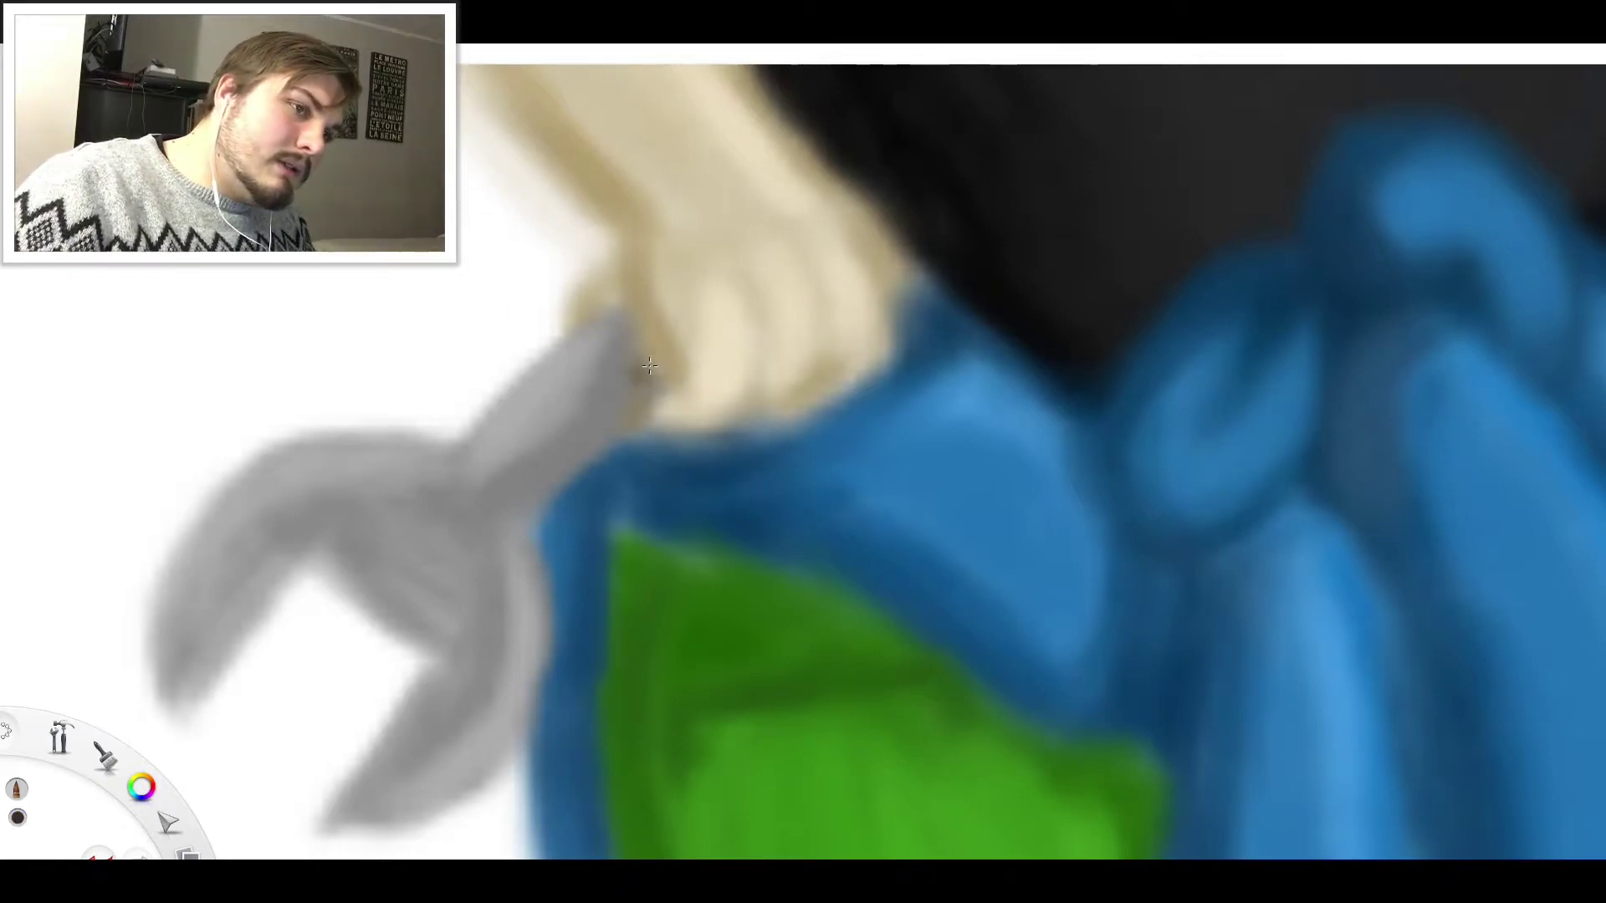
pyautogui.moveTo(638, 393); pyautogui.dragTo(628, 339)
pyautogui.moveTo(615, 439); pyautogui.dragTo(648, 408)
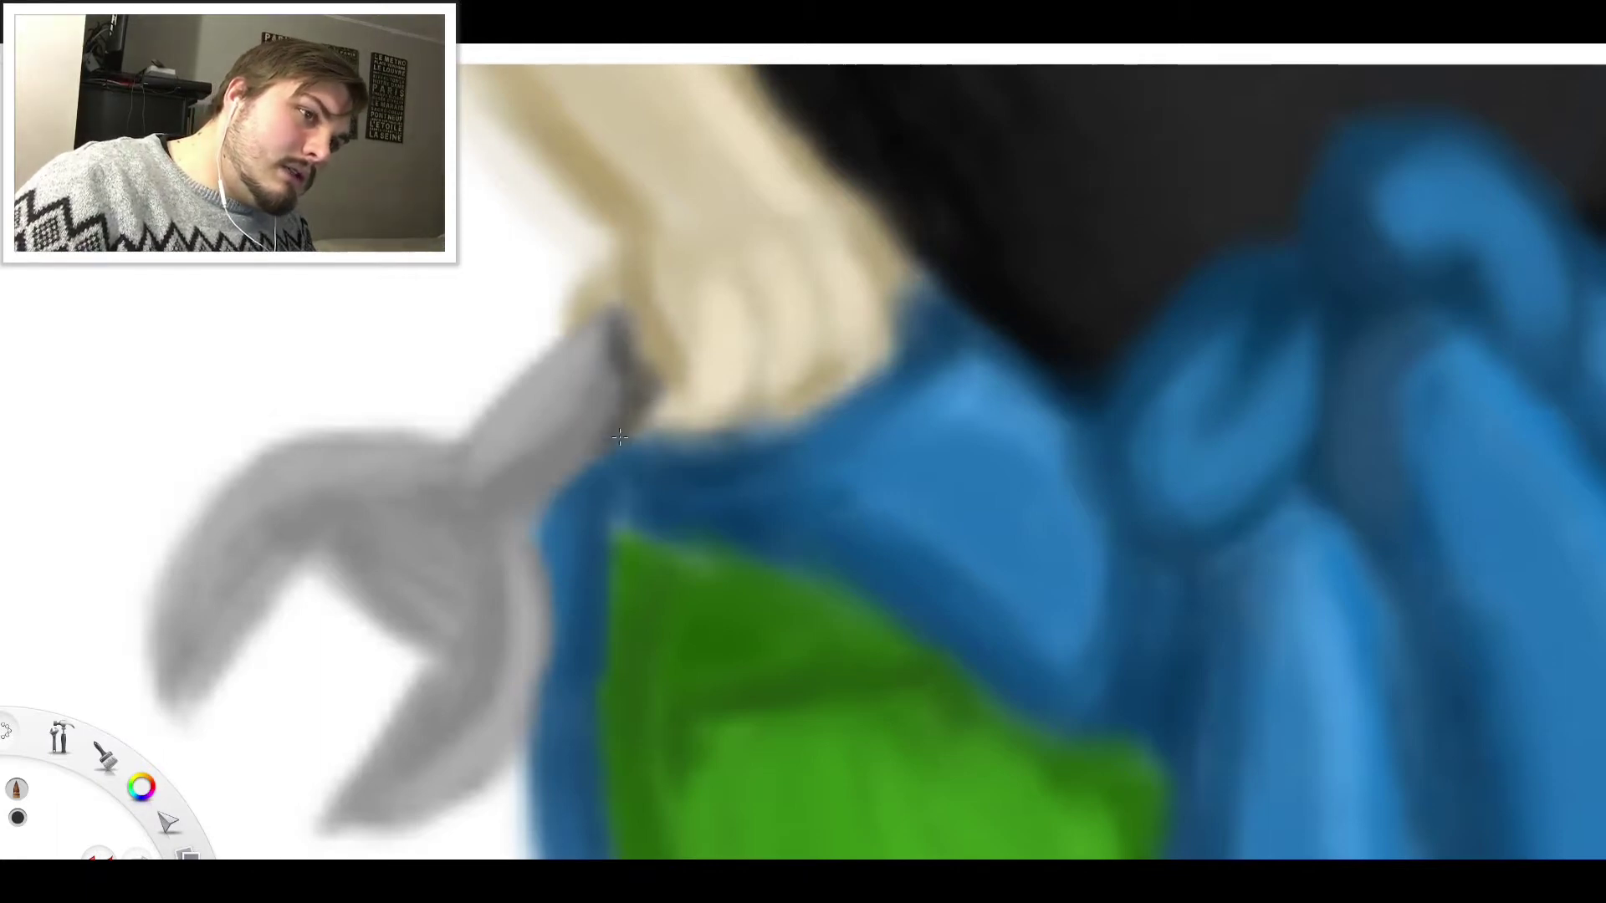
# Darken the edges of the wrench handle and the inner edges of its jaws in dark grey, and check the whole figure
pyautogui.press('alt')
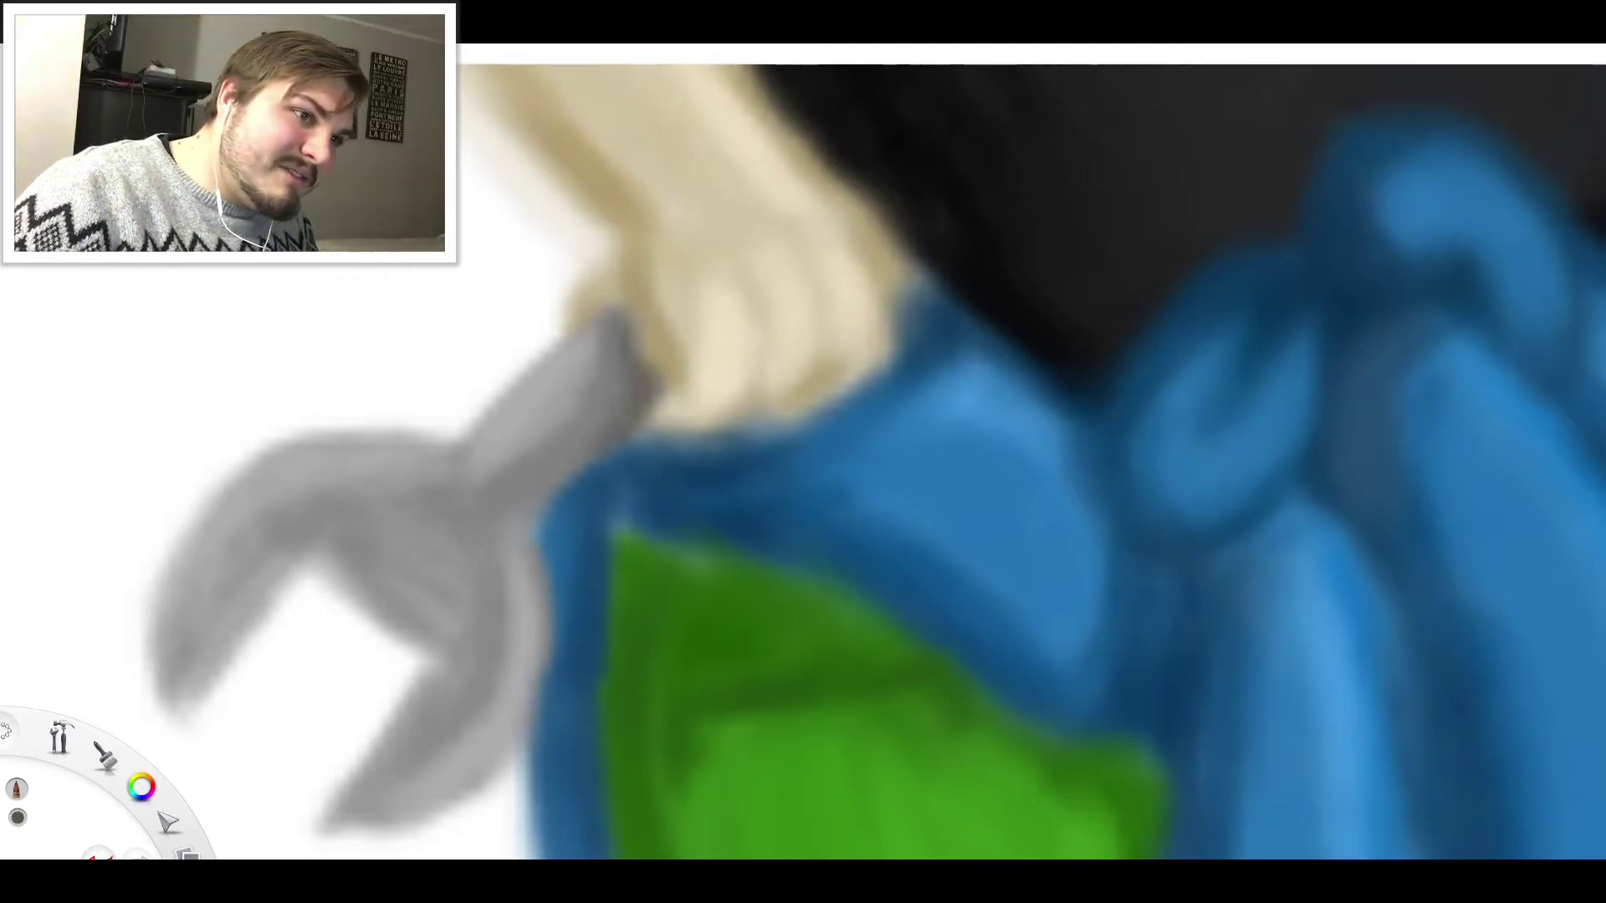
pyautogui.moveTo(617, 333); pyautogui.dragTo(456, 458)
pyautogui.moveTo(526, 567)
pyautogui.mouseDown()
pyautogui.moveTo(543, 553)
pyautogui.moveTo(519, 593)
pyautogui.mouseUp()
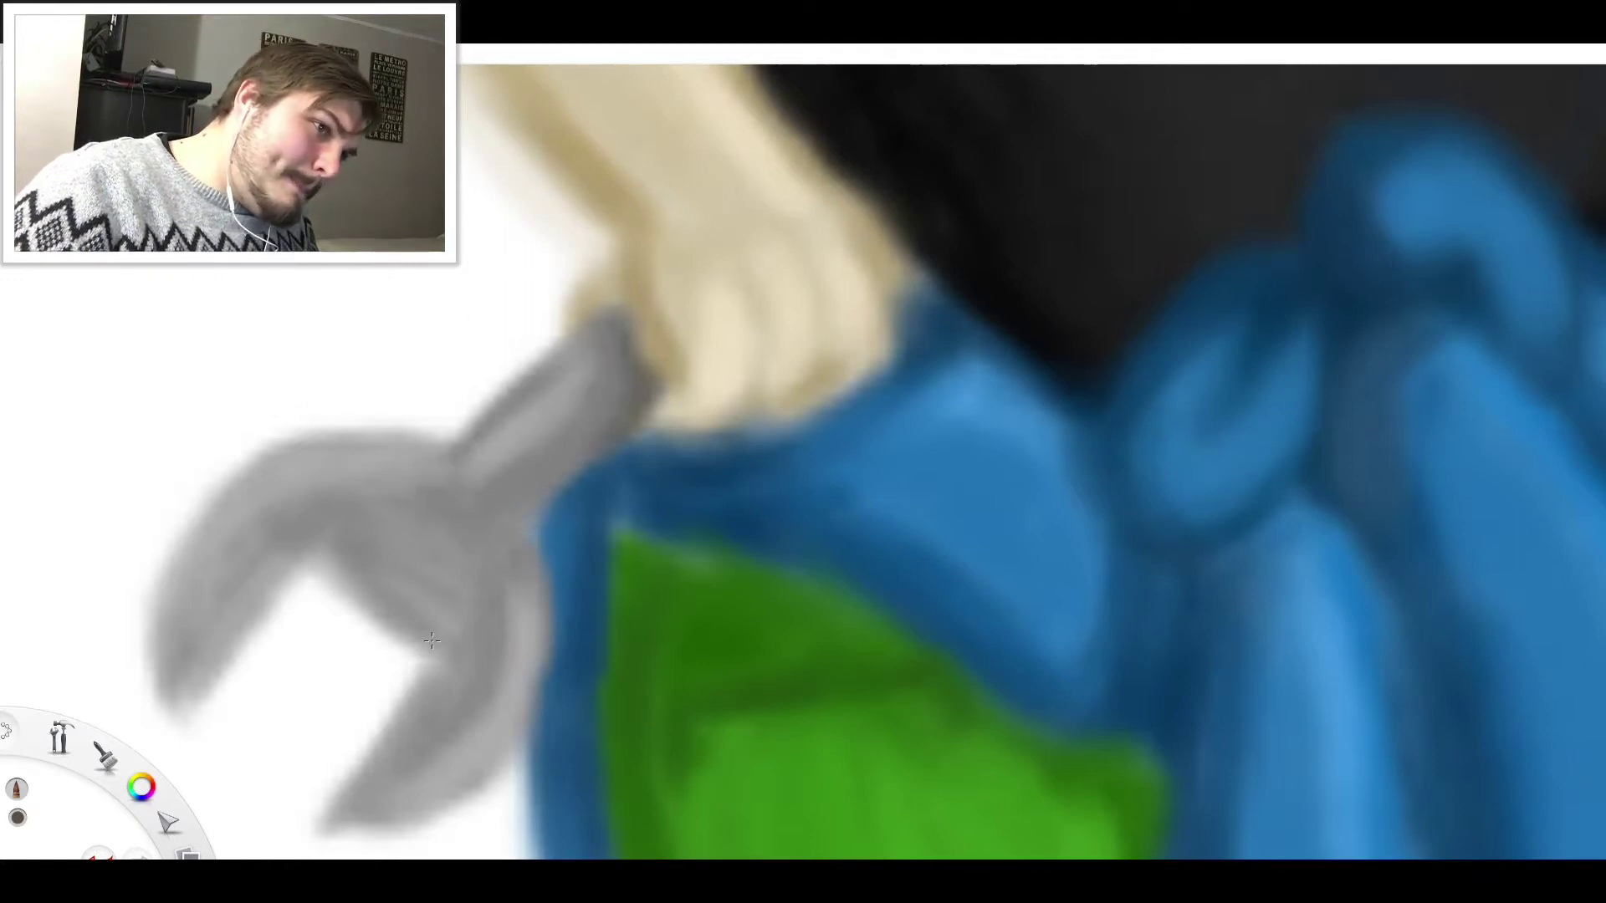
pyautogui.moveTo(368, 612)
pyautogui.mouseDown()
pyautogui.moveTo(452, 636)
pyautogui.moveTo(308, 561)
pyautogui.moveTo(331, 554)
pyautogui.moveTo(200, 682)
pyautogui.moveTo(167, 644)
pyautogui.moveTo(195, 668)
pyautogui.moveTo(189, 552)
pyautogui.moveTo(230, 515)
pyautogui.moveTo(333, 577)
pyautogui.mouseUp()
pyautogui.hotkey('ctrl', 'z')
pyautogui.moveTo(429, 674)
pyautogui.mouseDown()
pyautogui.moveTo(356, 799)
pyautogui.moveTo(419, 812)
pyautogui.moveTo(349, 788)
pyautogui.moveTo(412, 799)
pyautogui.moveTo(383, 823)
pyautogui.moveTo(524, 759)
pyautogui.moveTo(416, 808)
pyautogui.moveTo(429, 787)
pyautogui.moveTo(376, 787)
pyautogui.moveTo(506, 745)
pyautogui.moveTo(544, 674)
pyautogui.moveTo(395, 785)
pyautogui.mouseUp()
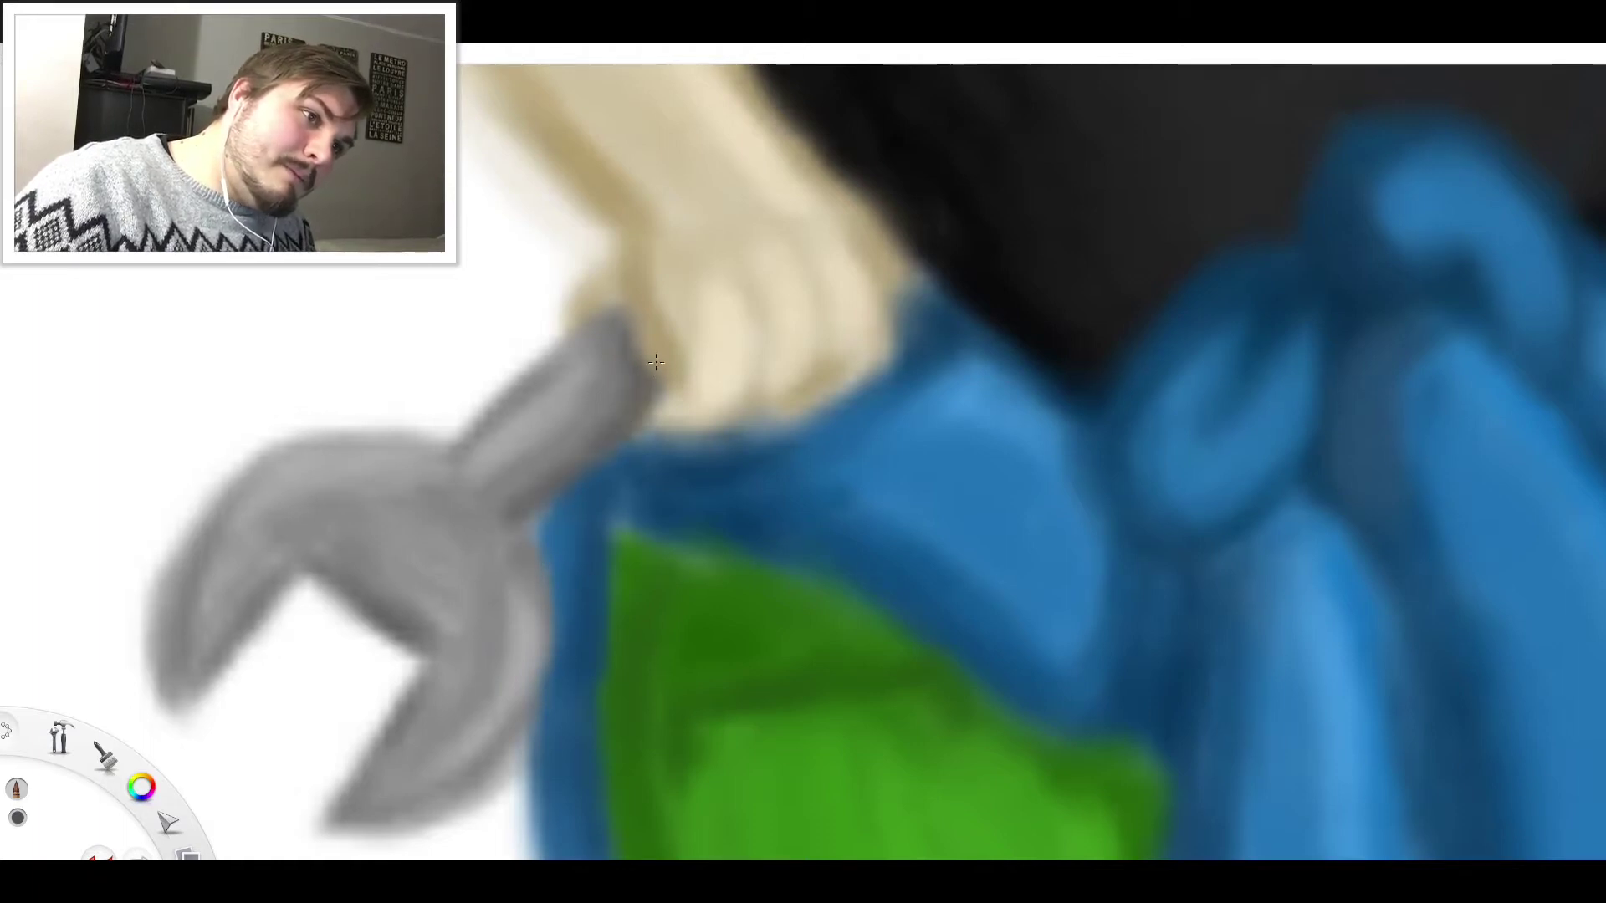
pyautogui.moveTo(635, 306)
pyautogui.mouseDown()
pyautogui.moveTo(511, 418)
pyautogui.moveTo(604, 331)
pyautogui.moveTo(479, 432)
pyautogui.mouseUp()
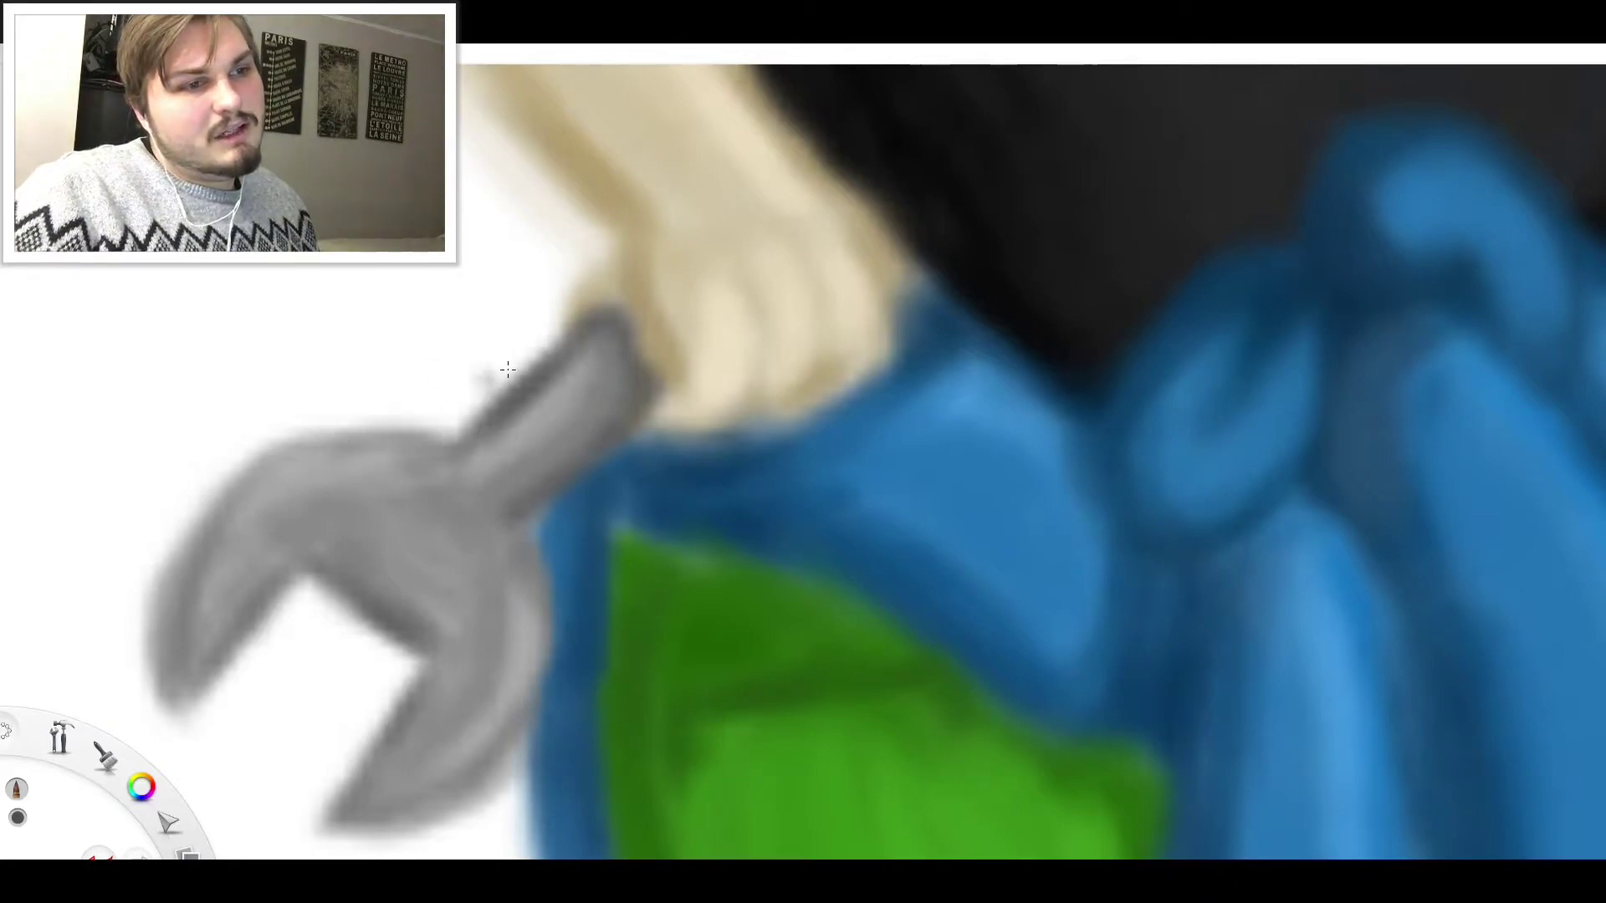
pyautogui.scroll(-6, 669, 301)
pyautogui.scroll(8, 736, 253)
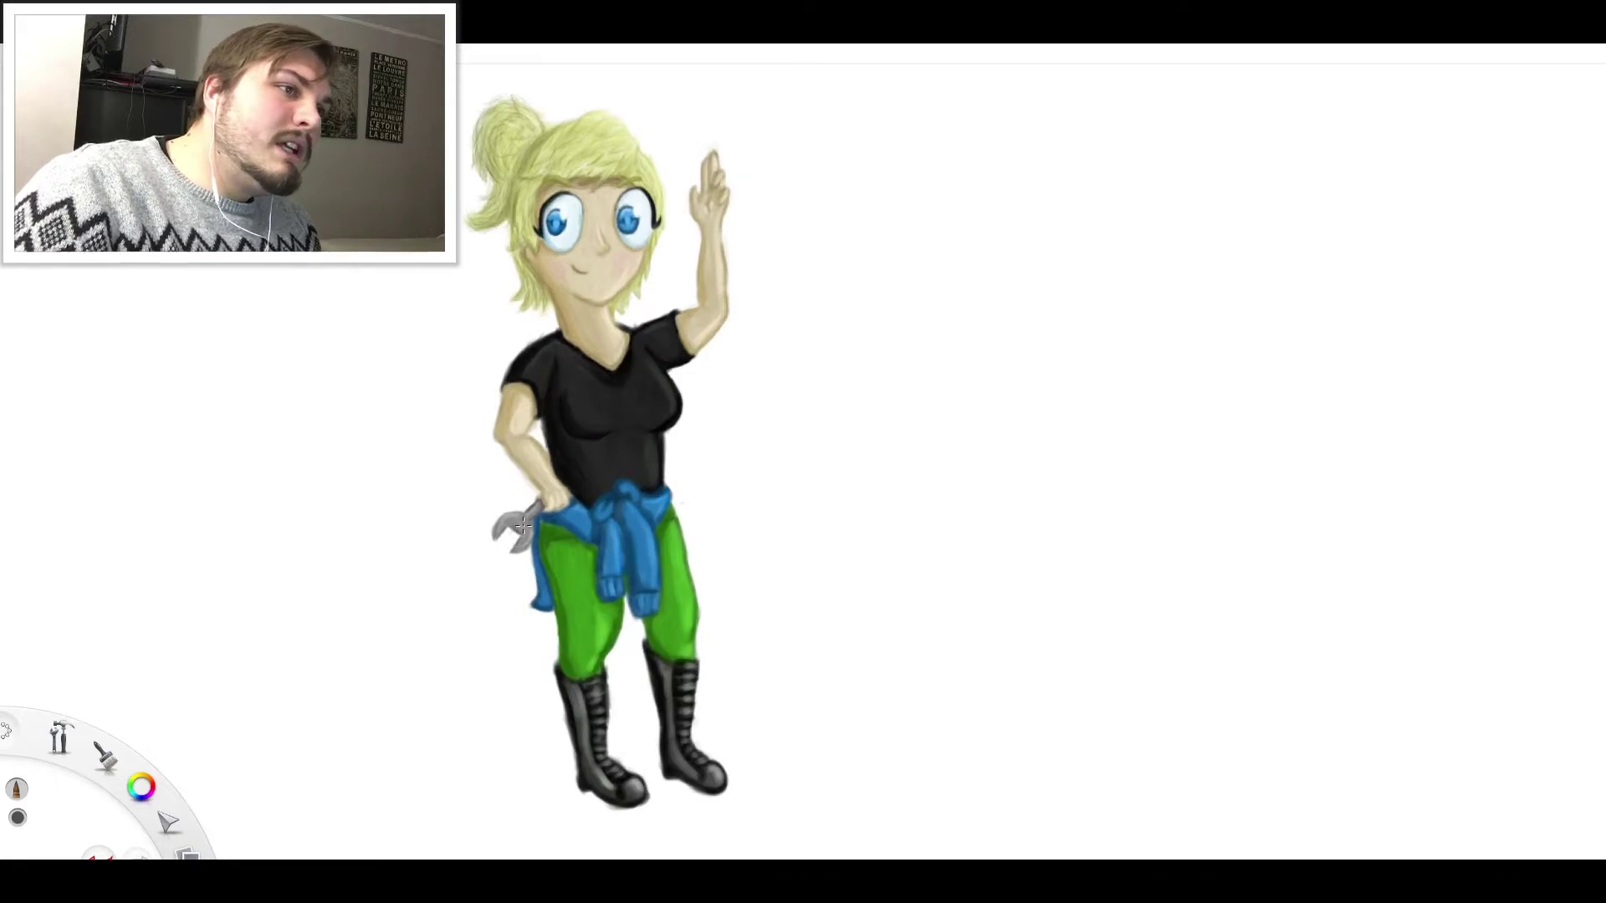
# Brighten the wrench jaws with light grey and darken the handle's end beside the fist with black
pyautogui.scroll(6, 523, 524)
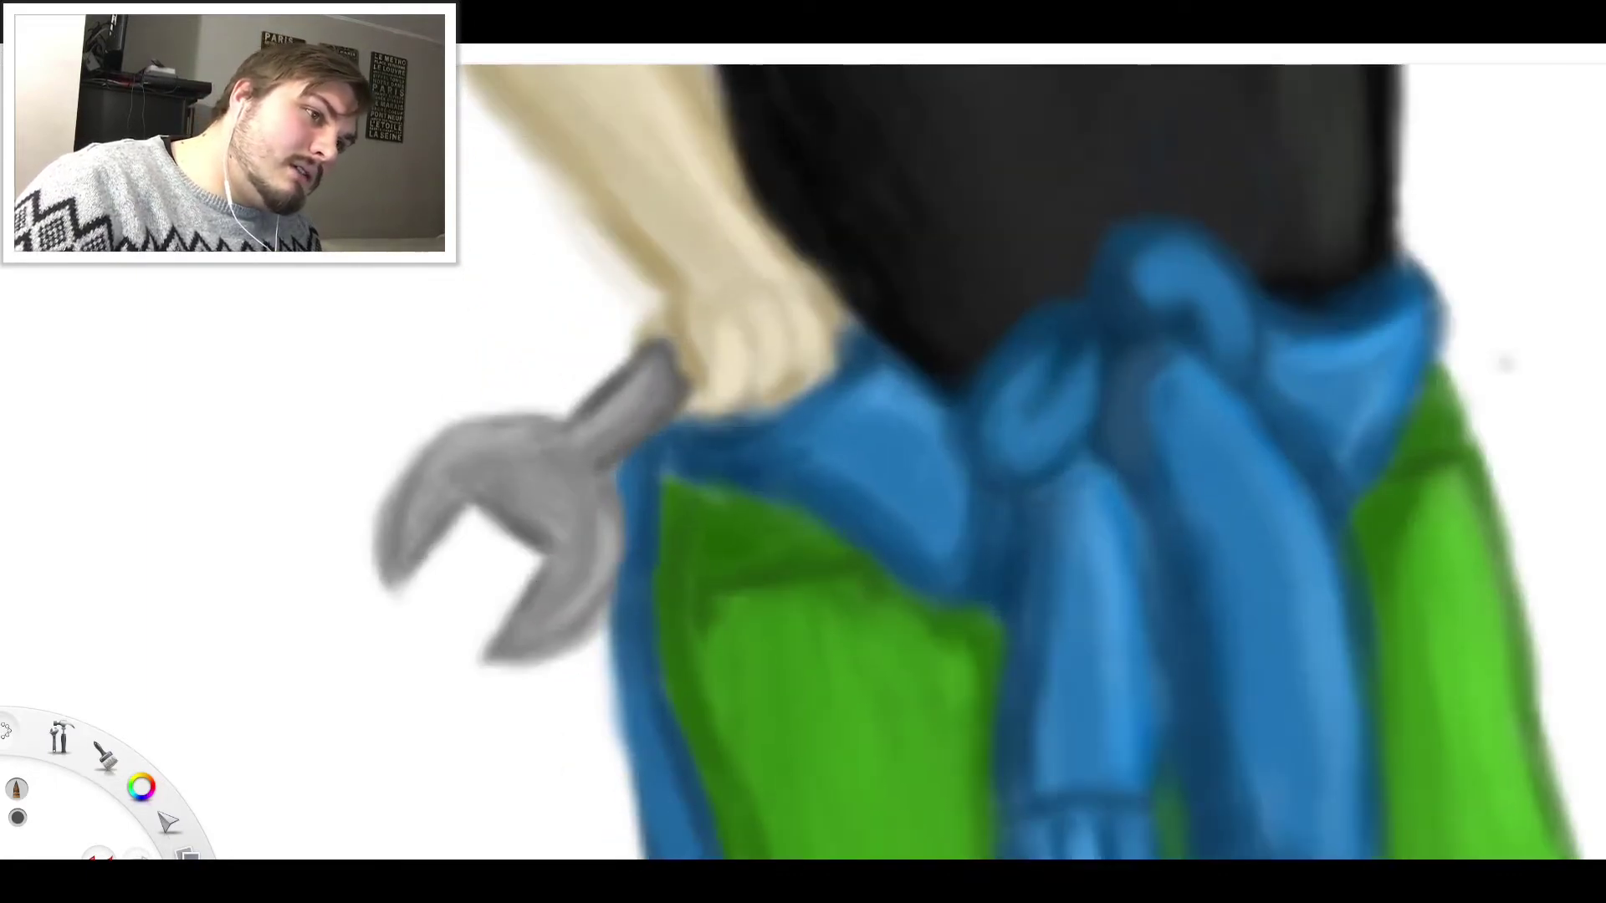
pyautogui.click(226, 168)
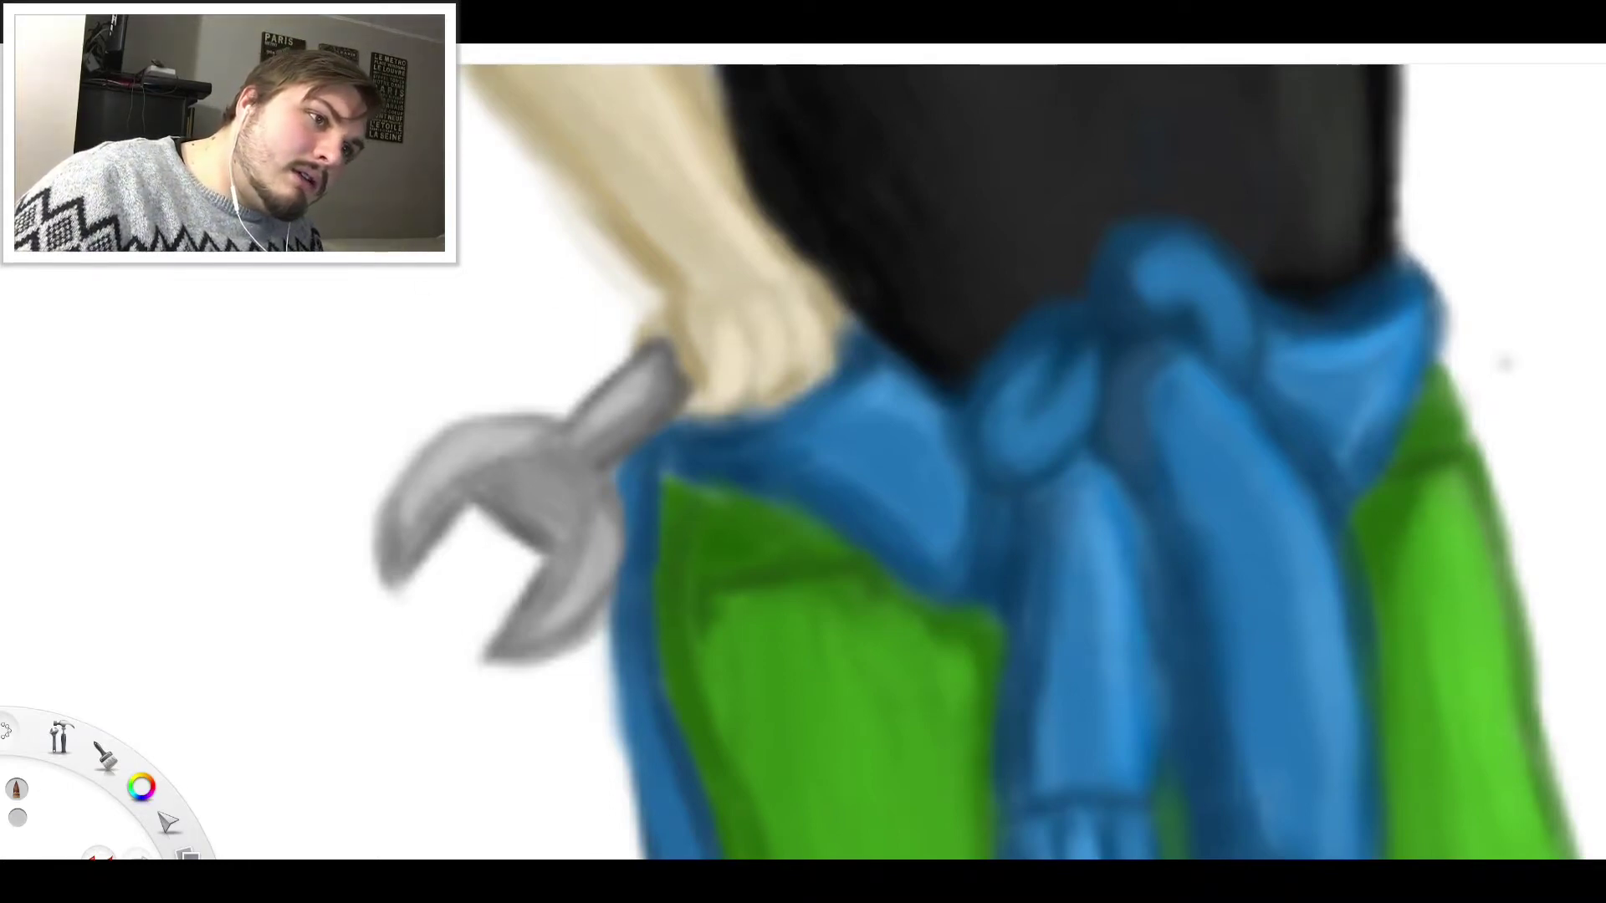
pyautogui.click(226, 168)
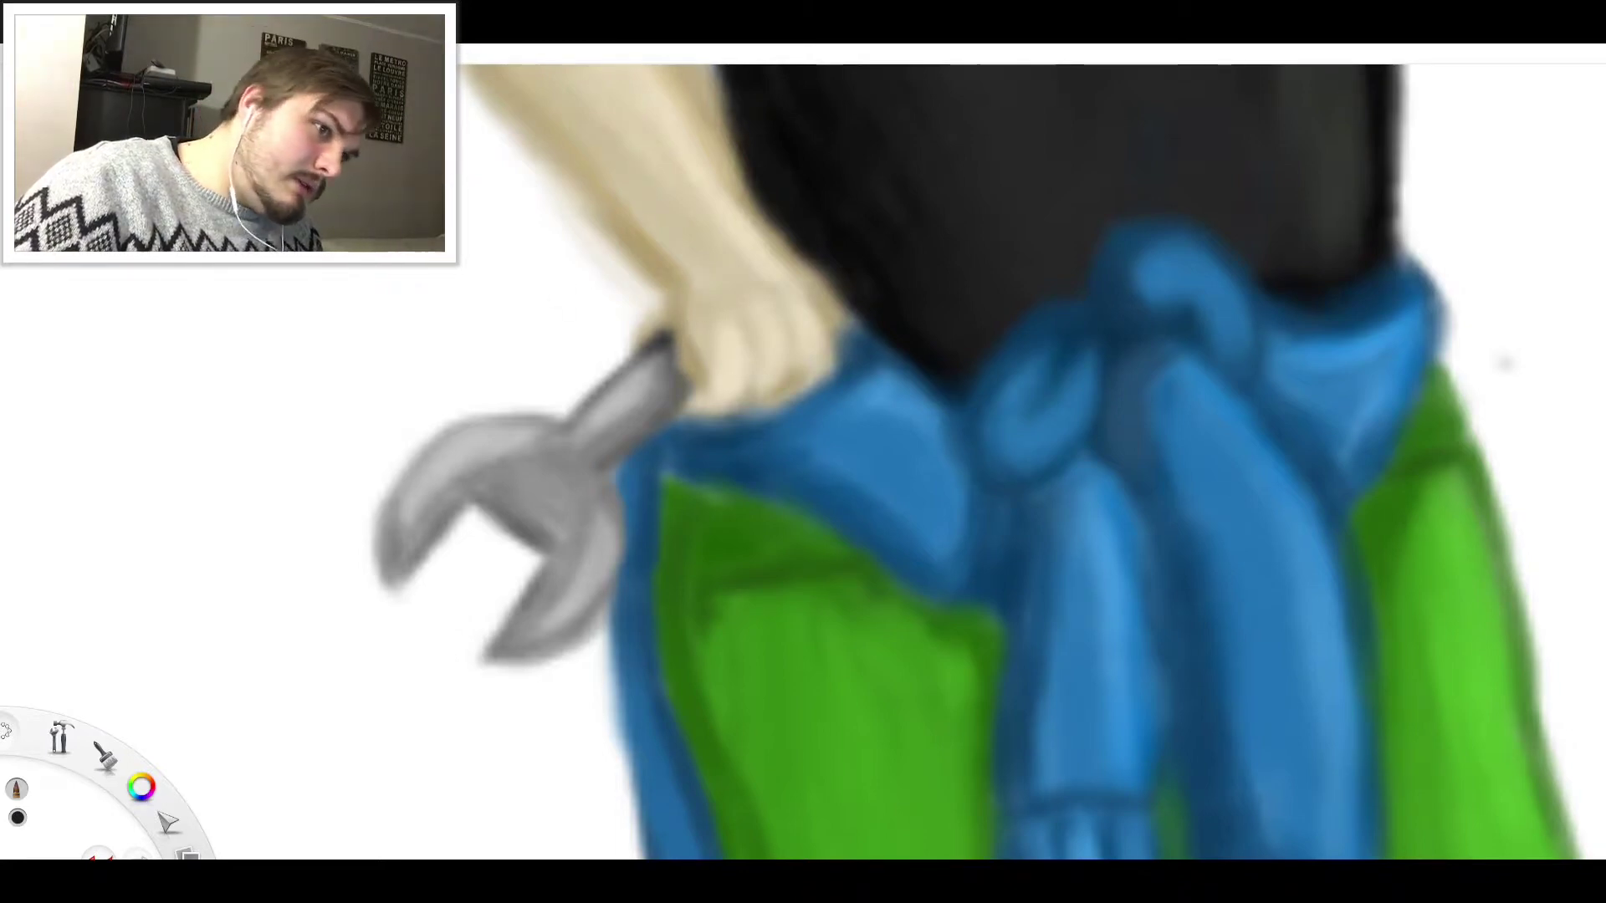
# Paint light grey highlights along the upper jaw, the lower jaw and the centre of the wrench head
pyautogui.click(368, 226)
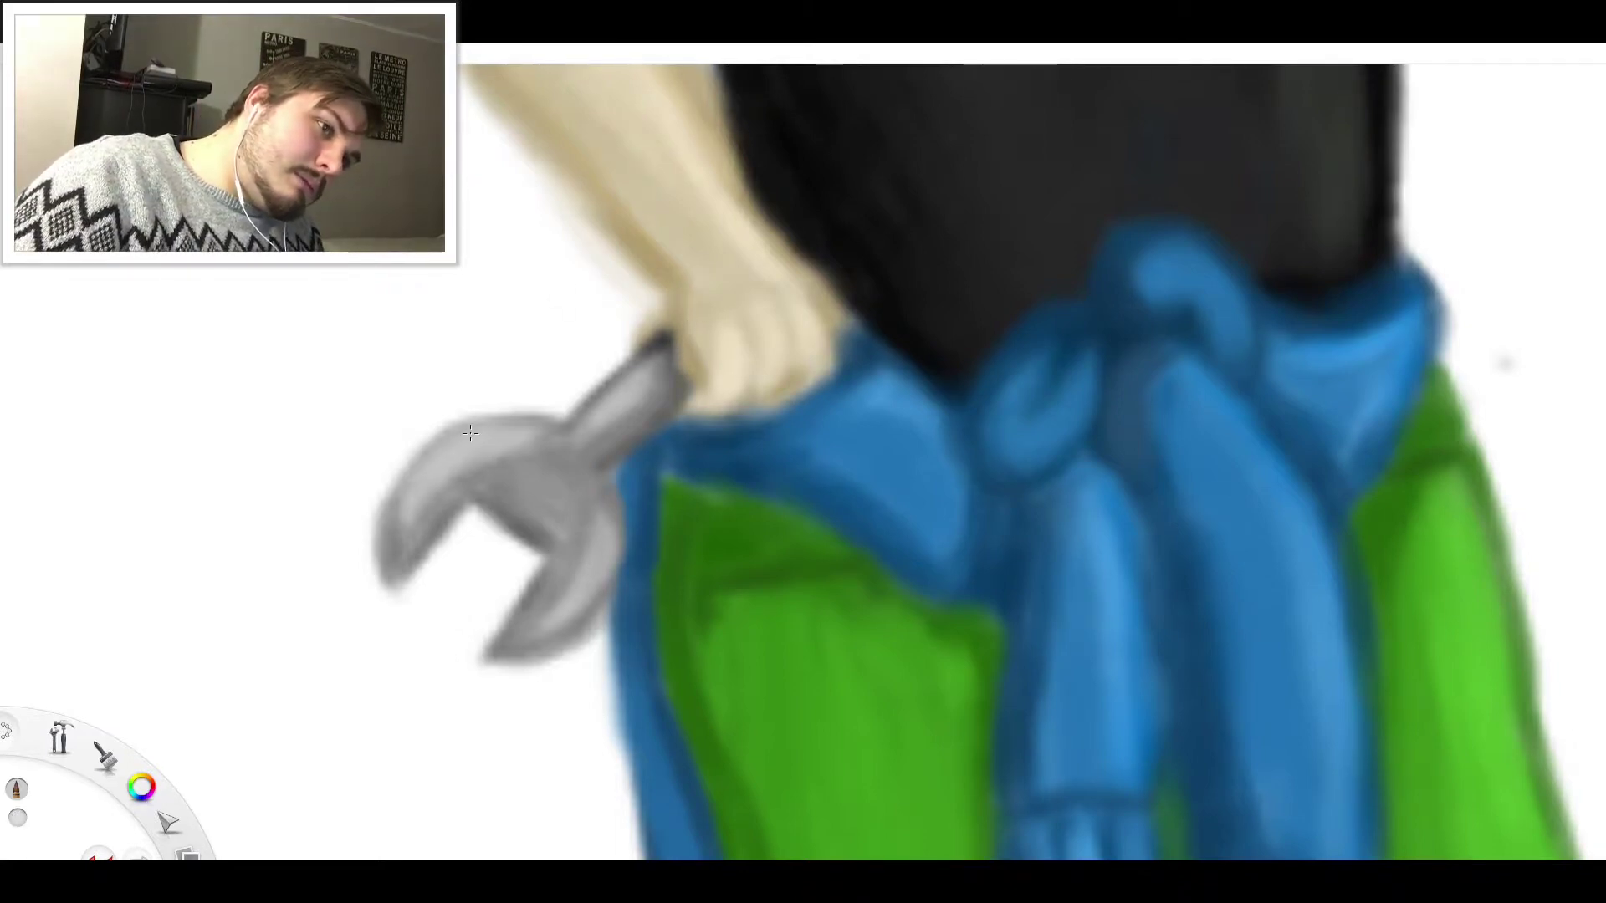
pyautogui.moveTo(412, 494); pyautogui.dragTo(402, 556)
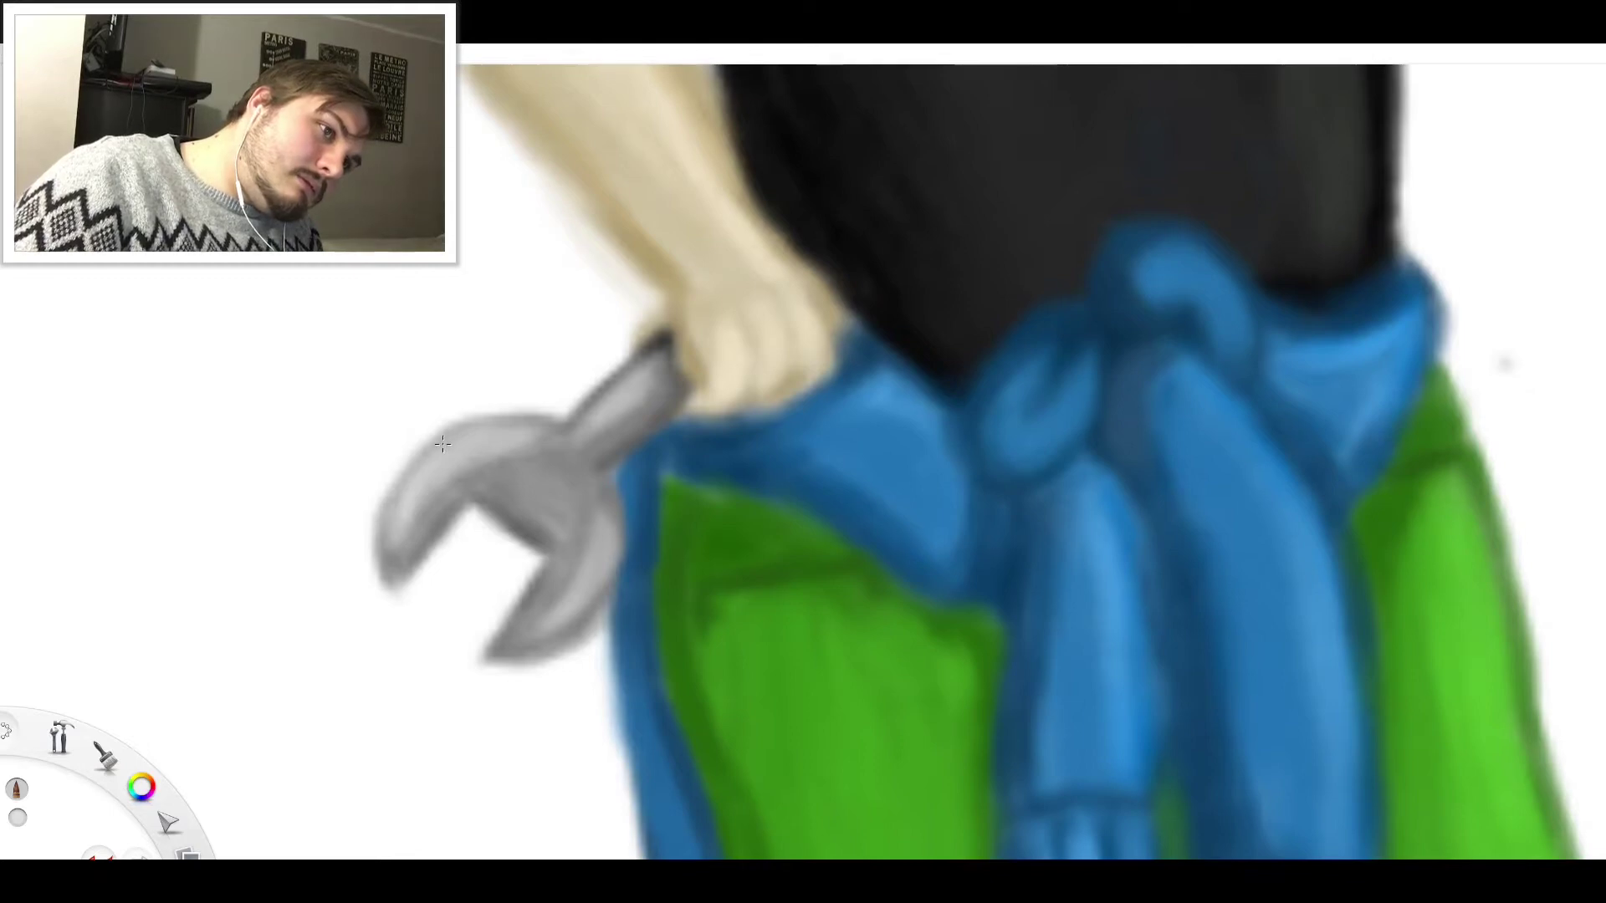
pyautogui.moveTo(484, 433); pyautogui.dragTo(555, 422)
pyautogui.moveTo(387, 498); pyautogui.dragTo(407, 550)
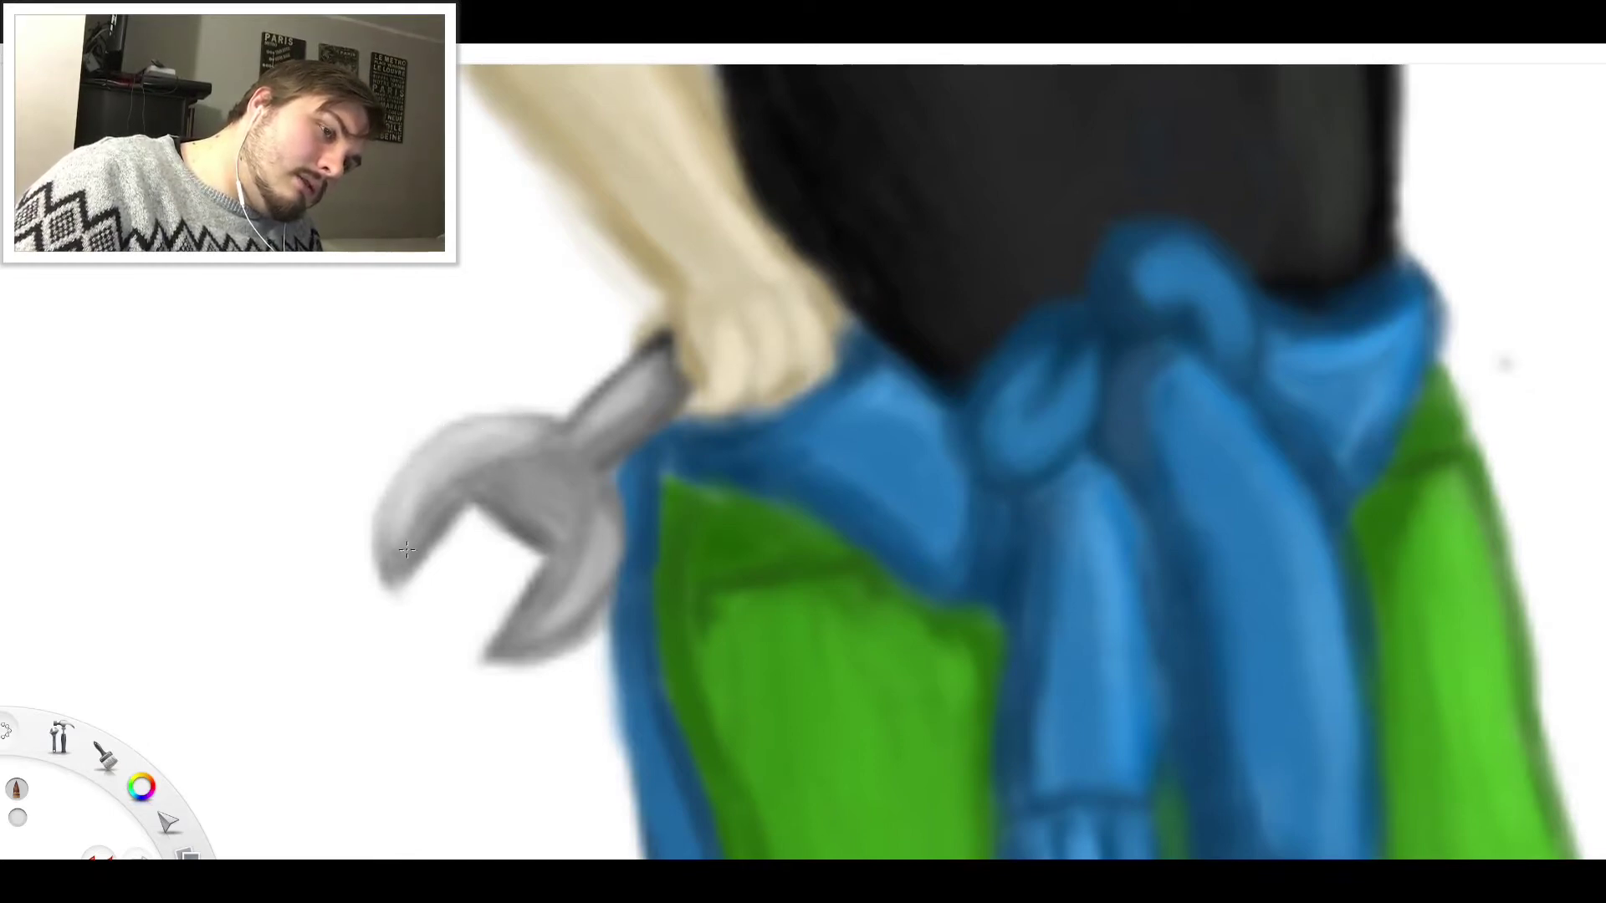
pyautogui.moveTo(589, 603)
pyautogui.mouseDown()
pyautogui.moveTo(520, 655)
pyautogui.moveTo(611, 570)
pyautogui.mouseUp()
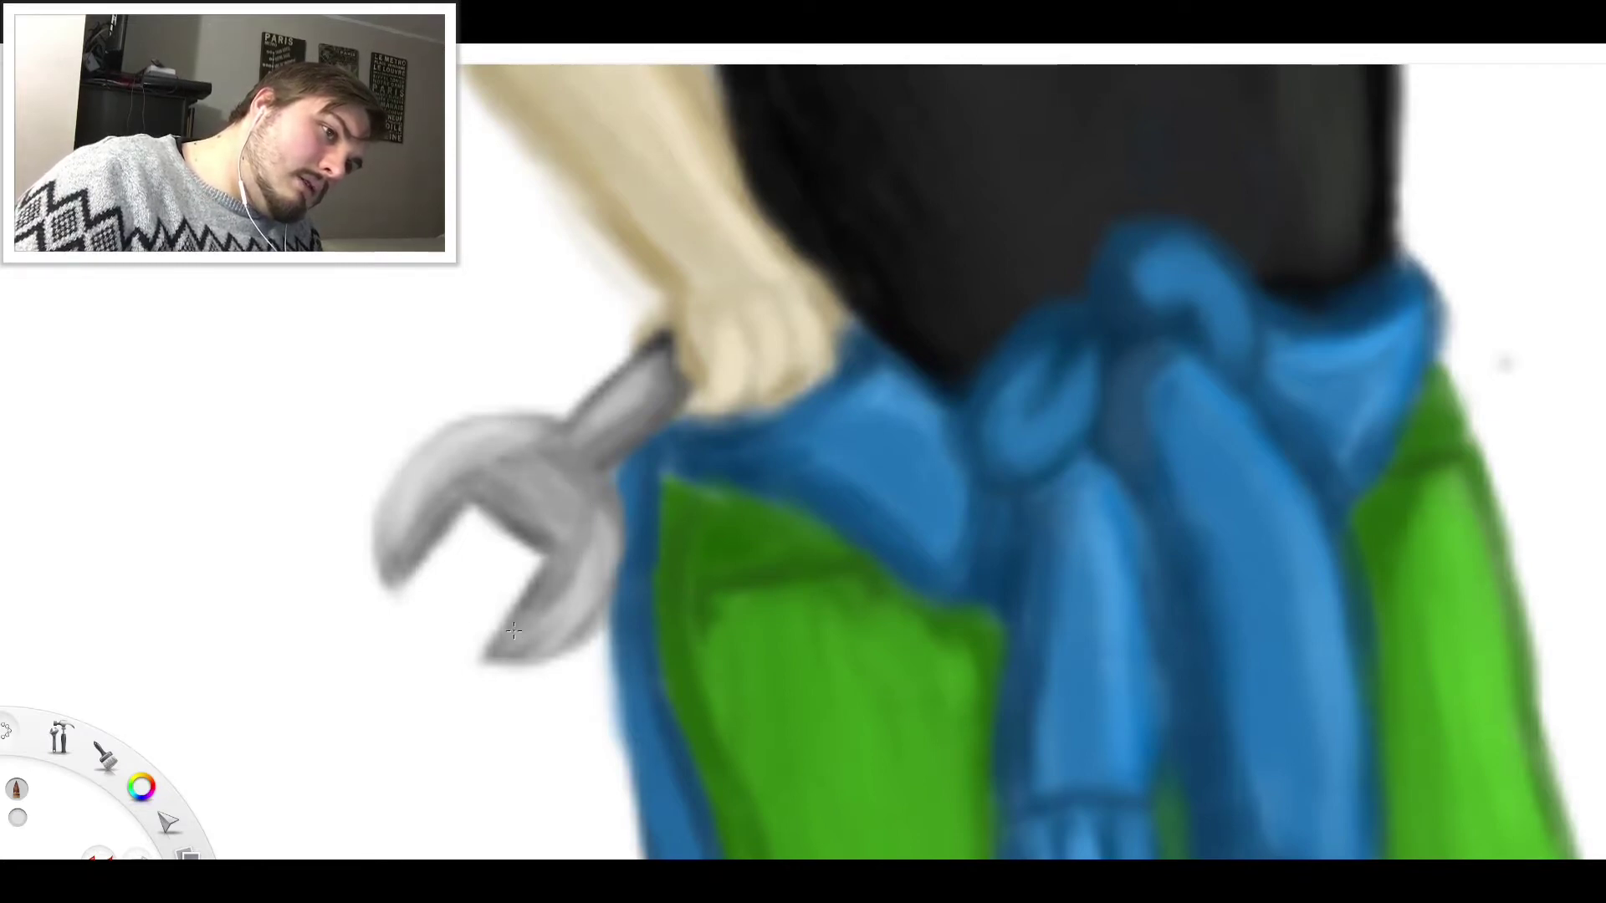
pyautogui.moveTo(502, 638)
pyautogui.mouseDown()
pyautogui.moveTo(532, 595)
pyautogui.moveTo(507, 651)
pyautogui.moveTo(534, 636)
pyautogui.mouseUp()
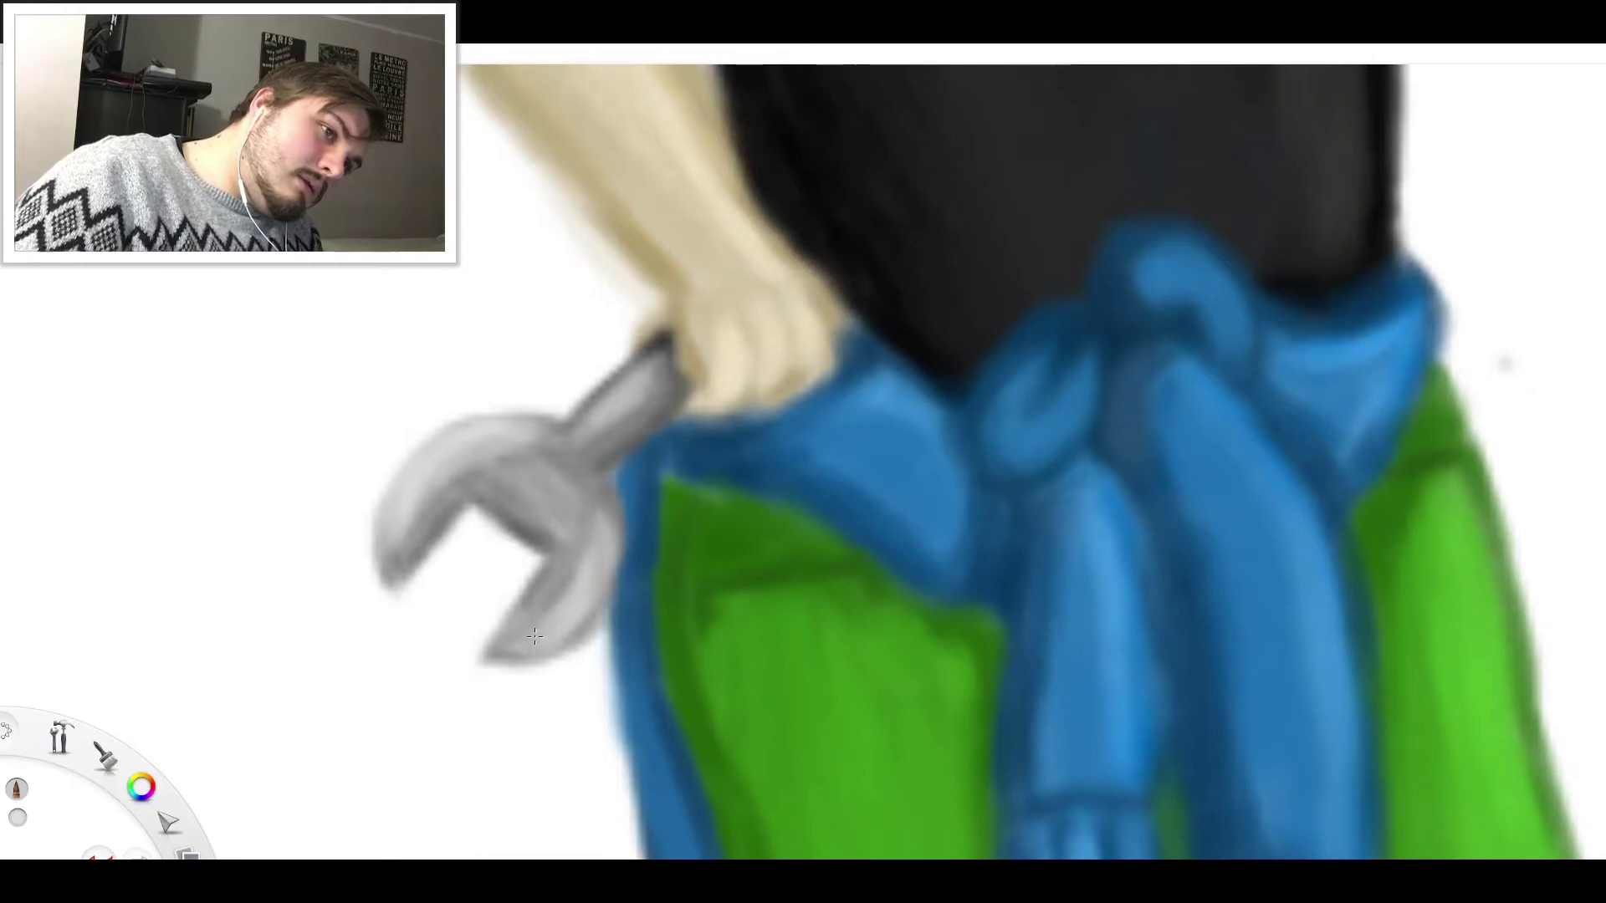
pyautogui.moveTo(595, 534)
pyautogui.mouseDown()
pyautogui.moveTo(581, 570)
pyautogui.moveTo(569, 479)
pyautogui.moveTo(542, 436)
pyautogui.moveTo(570, 552)
pyautogui.moveTo(577, 515)
pyautogui.moveTo(538, 442)
pyautogui.moveTo(586, 472)
pyautogui.moveTo(604, 534)
pyautogui.mouseUp()
# Reinforce the outer edges of both wrench jaws with soft black shading and check the wrench against the figure
pyautogui.click(273, 333)
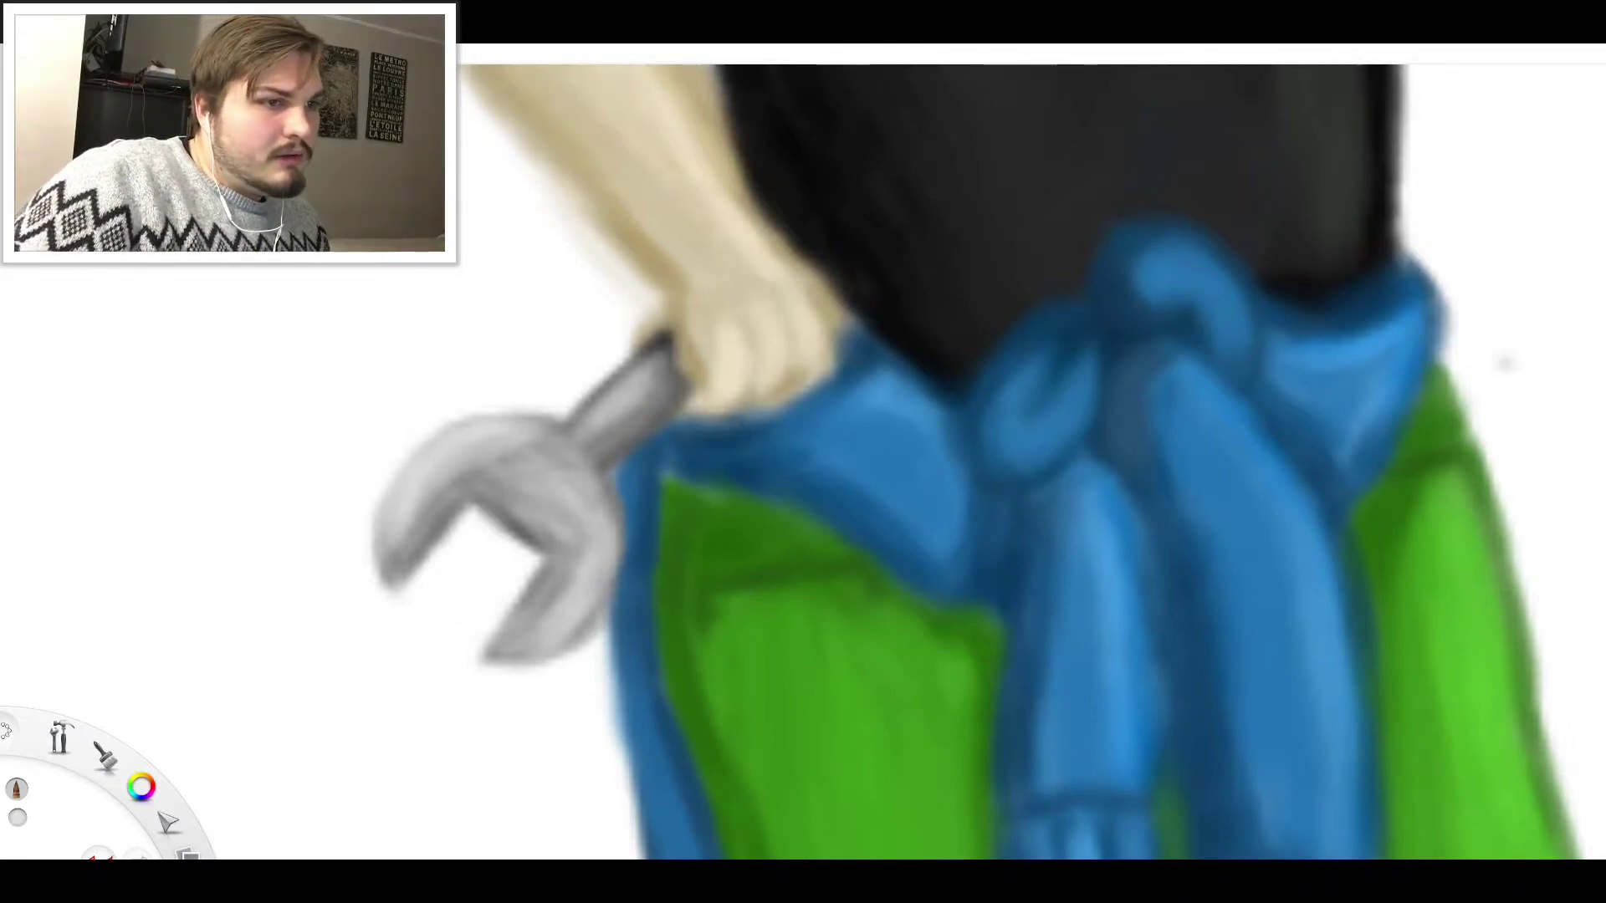
pyautogui.moveTo(395, 596)
pyautogui.mouseDown()
pyautogui.moveTo(374, 542)
pyautogui.moveTo(389, 540)
pyautogui.moveTo(382, 517)
pyautogui.moveTo(405, 481)
pyautogui.mouseUp()
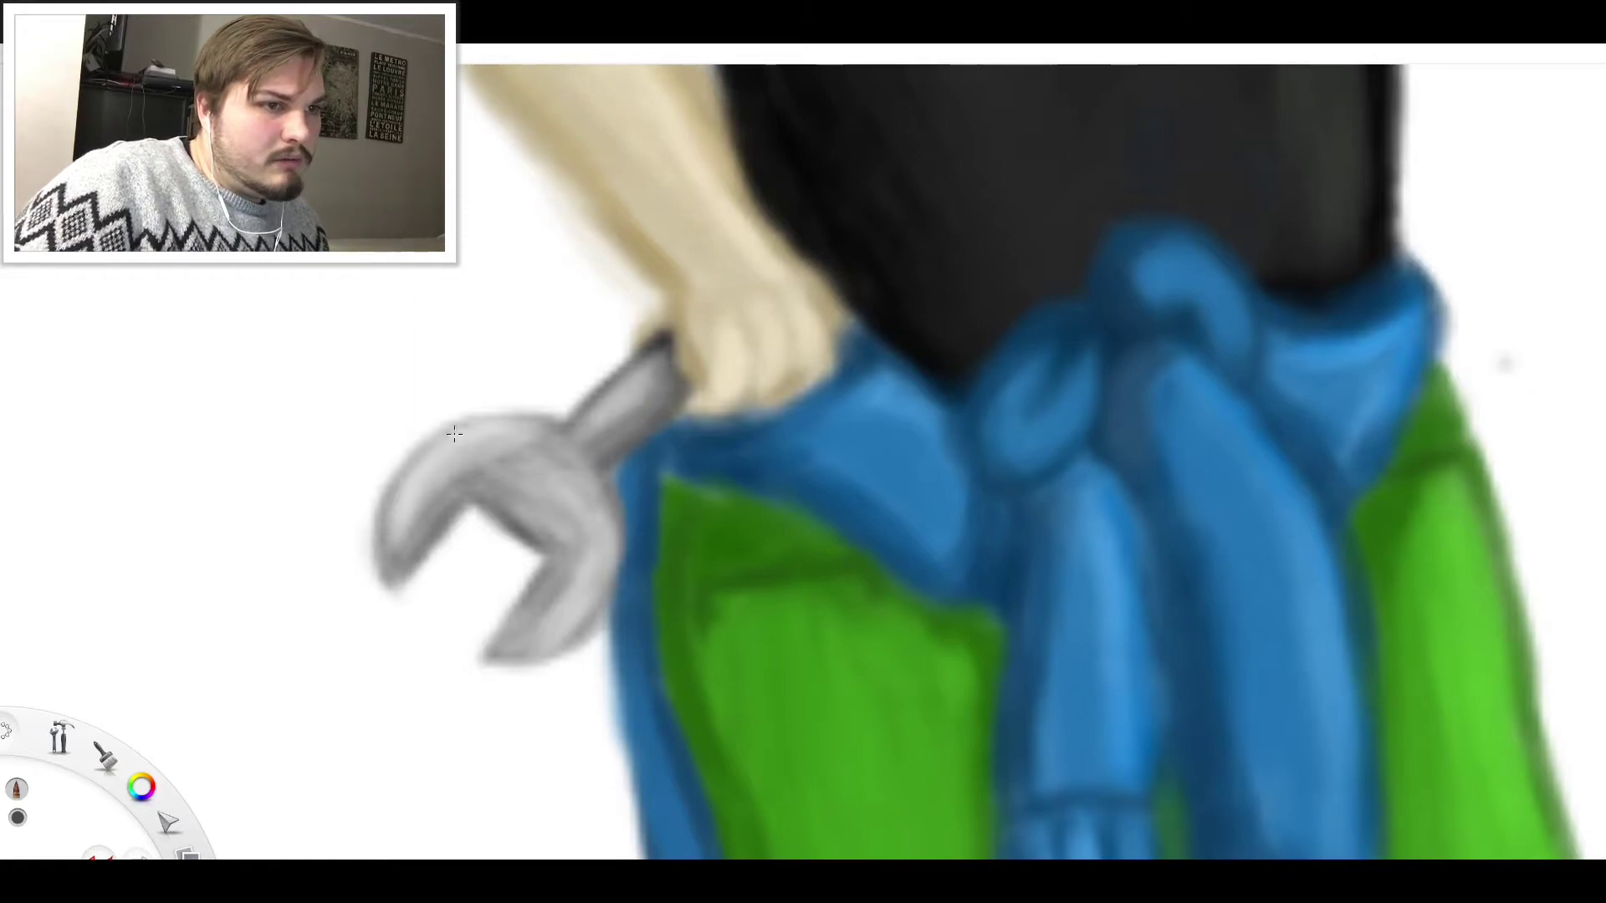
pyautogui.moveTo(558, 547)
pyautogui.mouseDown()
pyautogui.moveTo(509, 644)
pyautogui.moveTo(580, 631)
pyautogui.moveTo(623, 557)
pyautogui.moveTo(623, 613)
pyautogui.moveTo(629, 541)
pyautogui.moveTo(588, 469)
pyautogui.moveTo(618, 533)
pyautogui.moveTo(585, 607)
pyautogui.moveTo(608, 482)
pyautogui.moveTo(588, 460)
pyautogui.moveTo(607, 488)
pyautogui.moveTo(609, 442)
pyautogui.moveTo(620, 507)
pyautogui.mouseUp()
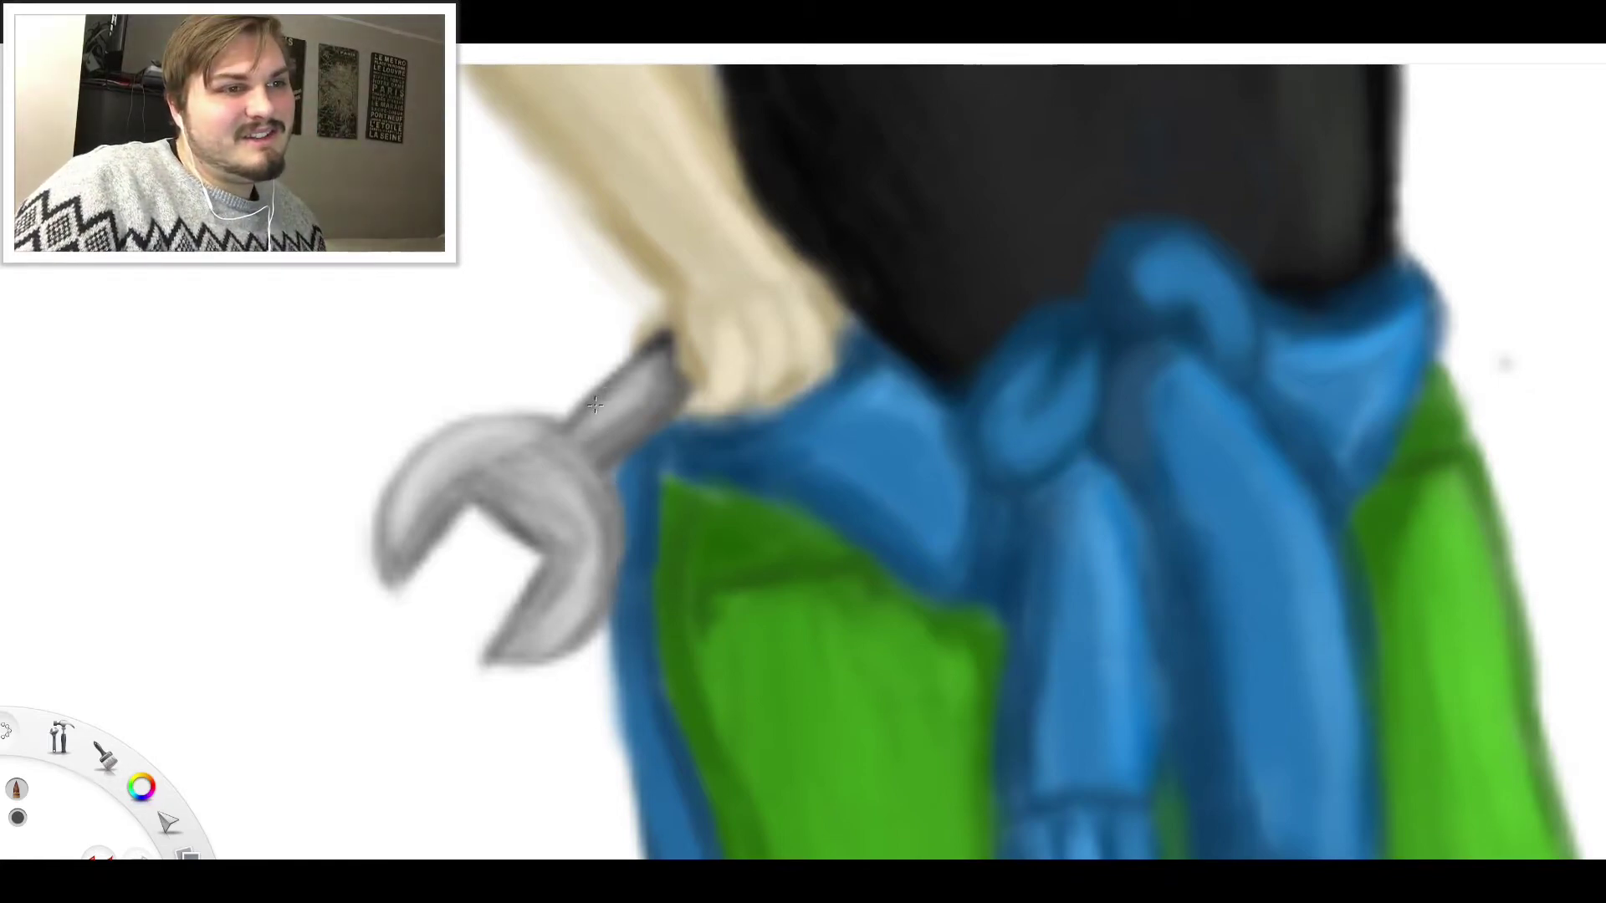
pyautogui.scroll(-5, 594, 394)
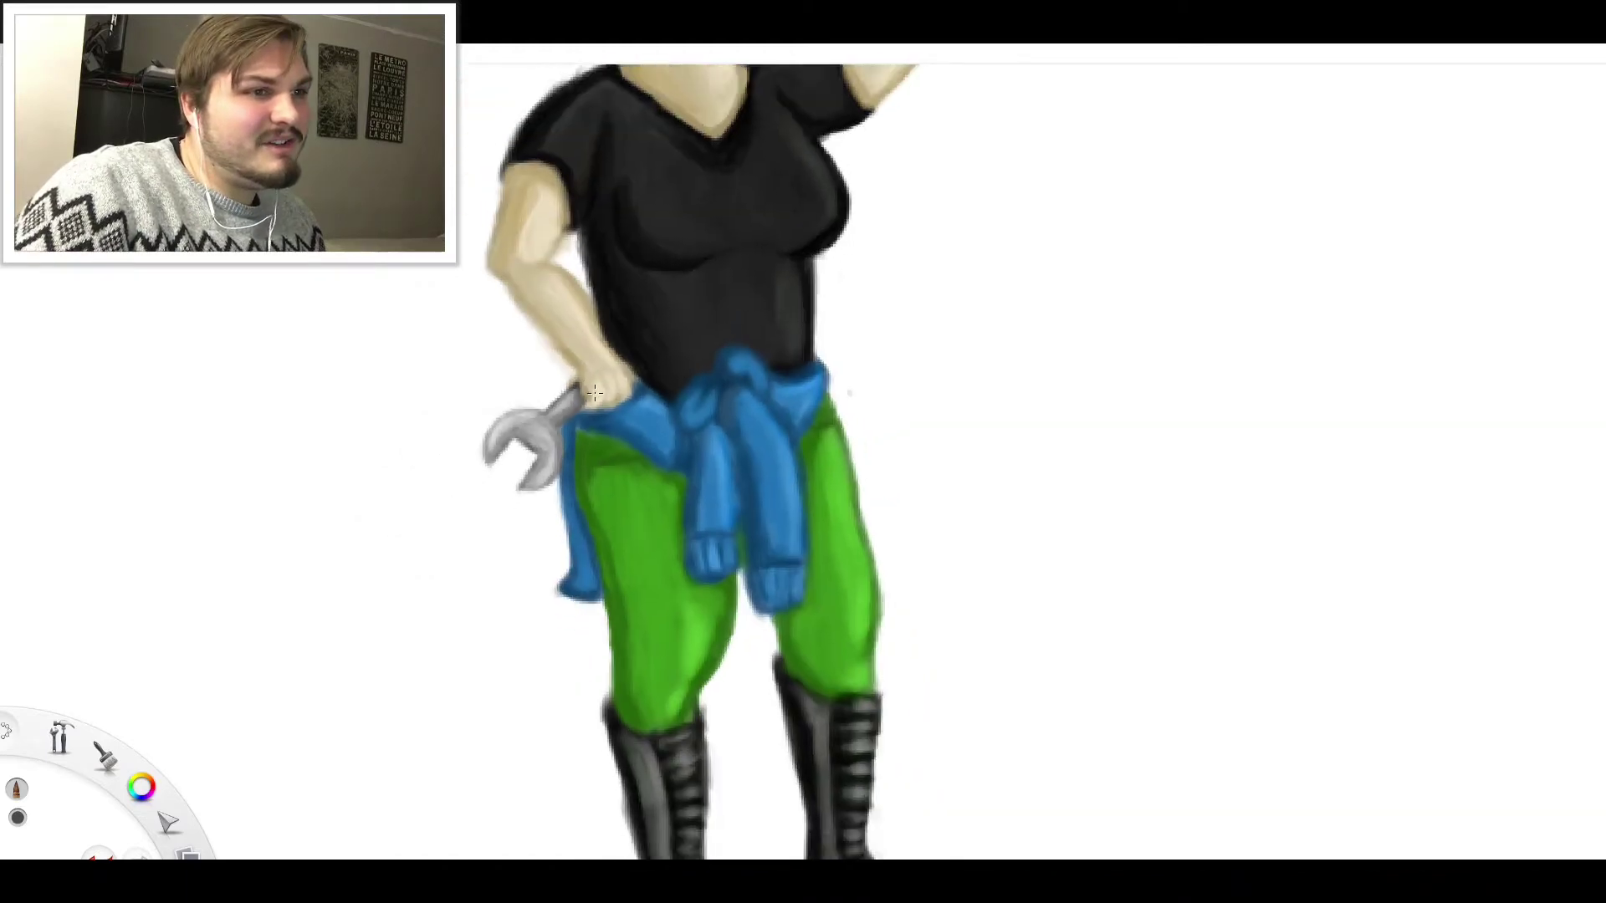
pyautogui.scroll(-3, 594, 394)
# Repaint the fingers of the fist holding the wrench with a skin tone sampled from the hand
pyautogui.scroll(10, 594, 393)
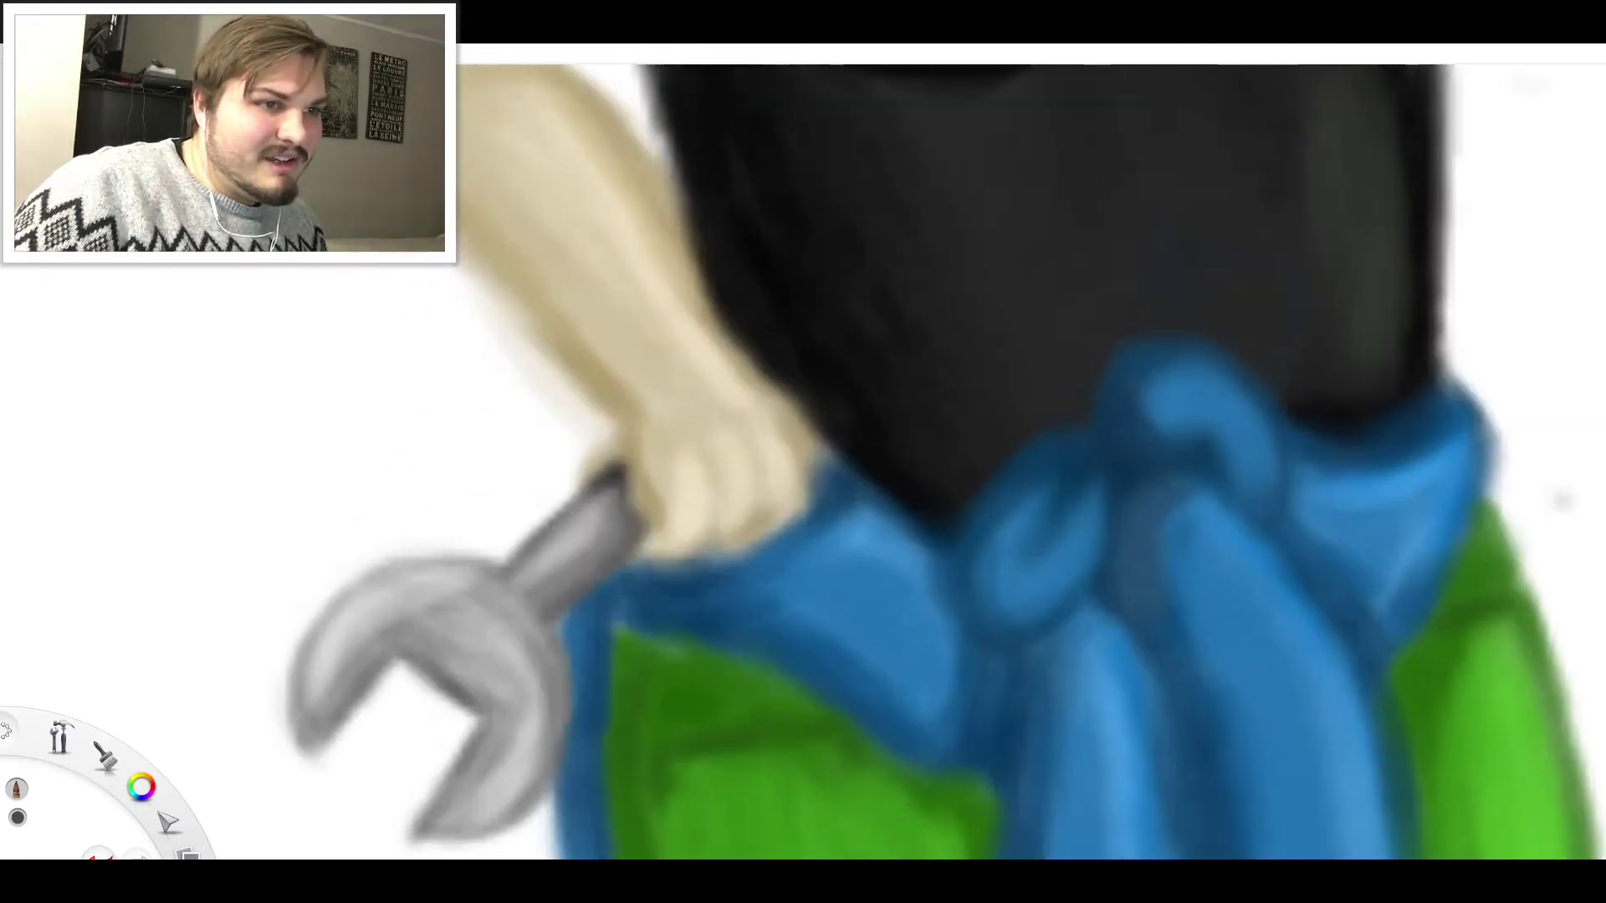
pyautogui.press('alt')
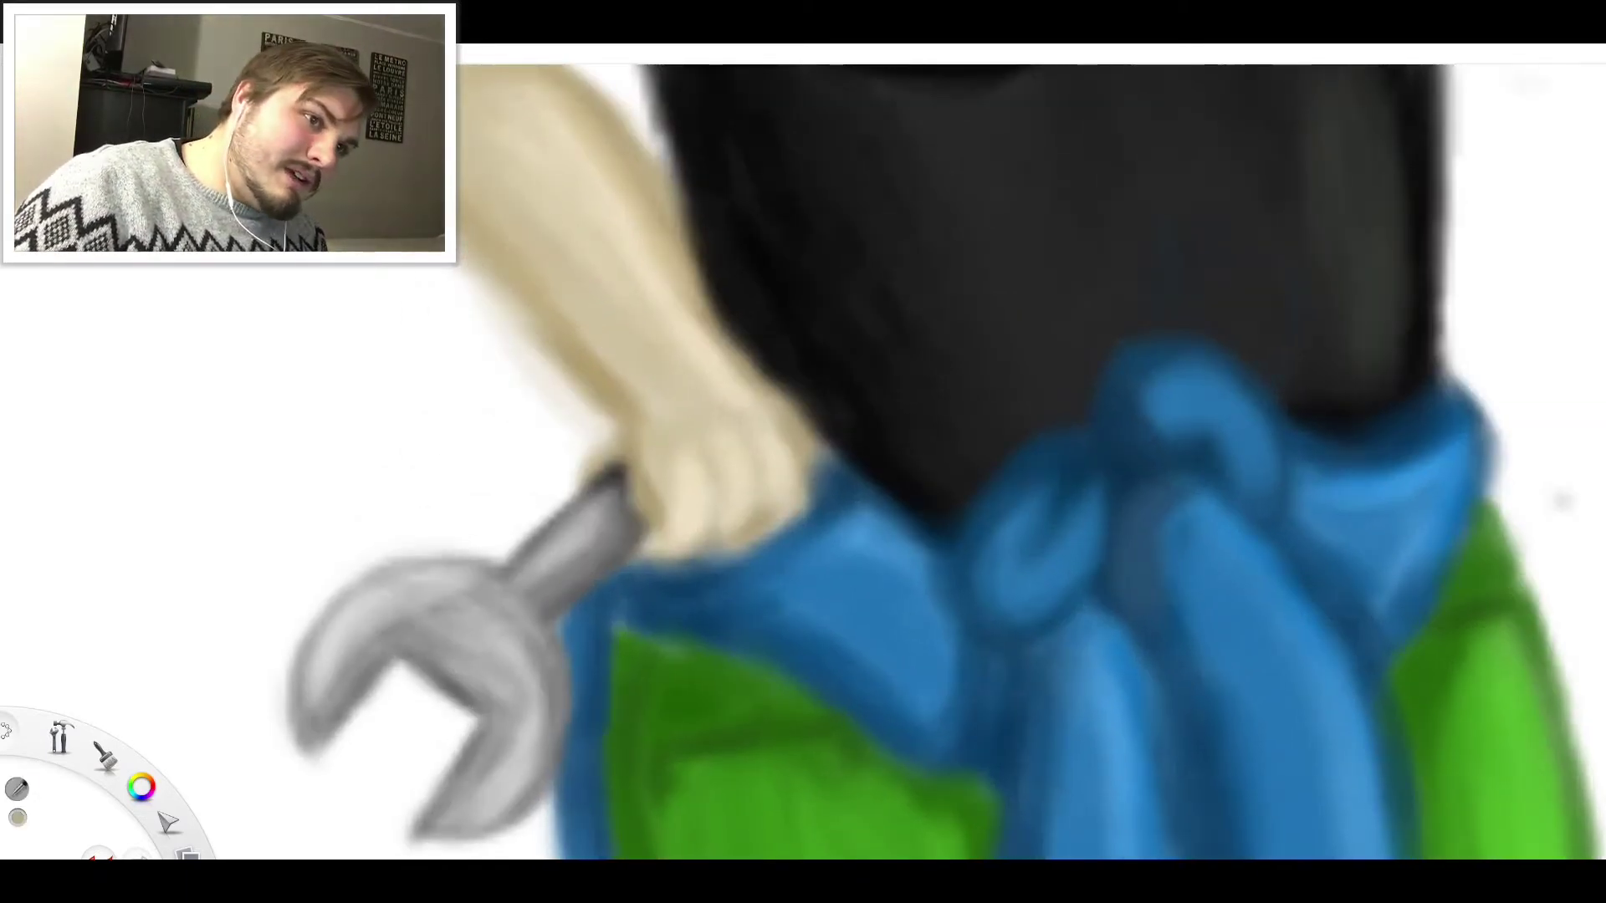
pyautogui.press('e')
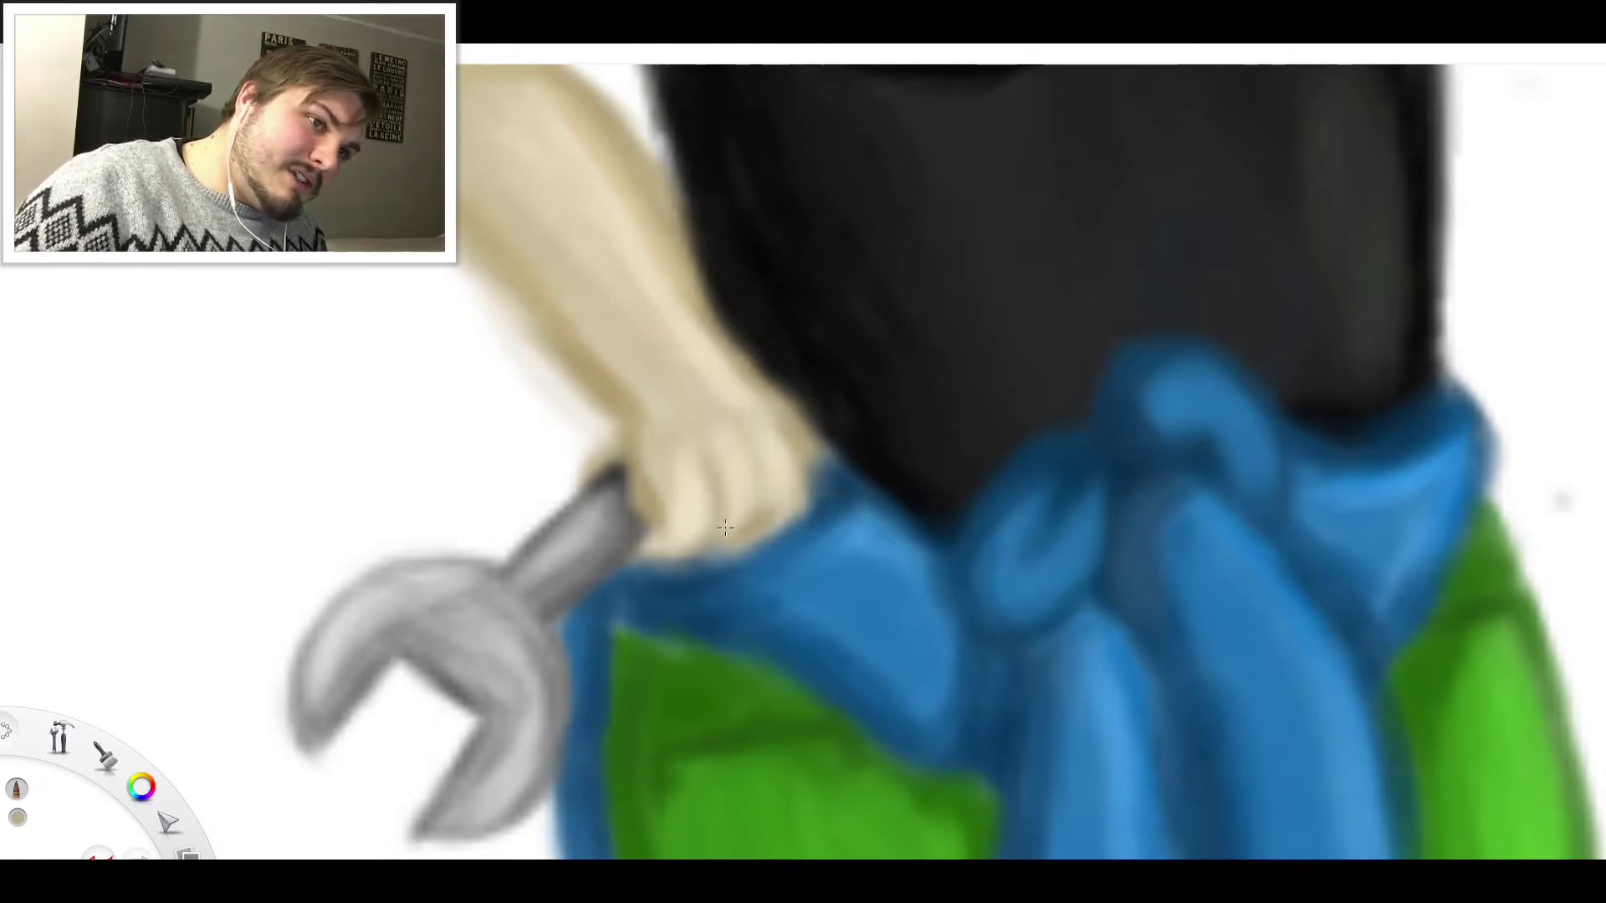
pyautogui.moveTo(755, 498); pyautogui.dragTo(772, 461)
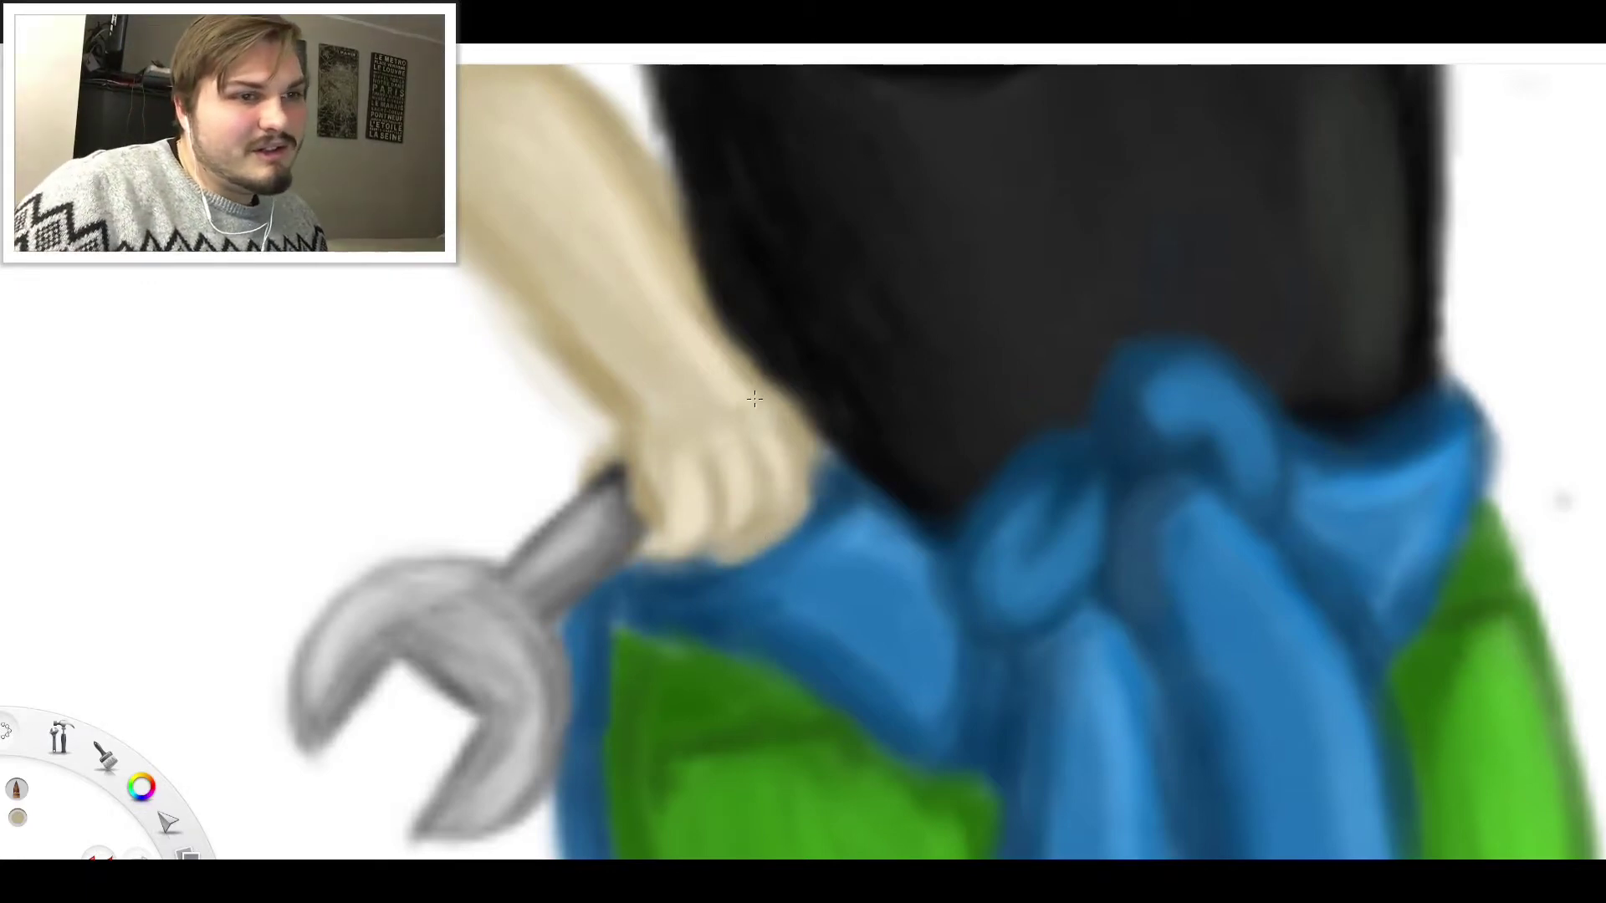
pyautogui.scroll(-3, 791, 414)
# Redefine the edge of the fist against the tied garment using a dark blue sampled beside the hand
pyautogui.scroll(3, 794, 408)
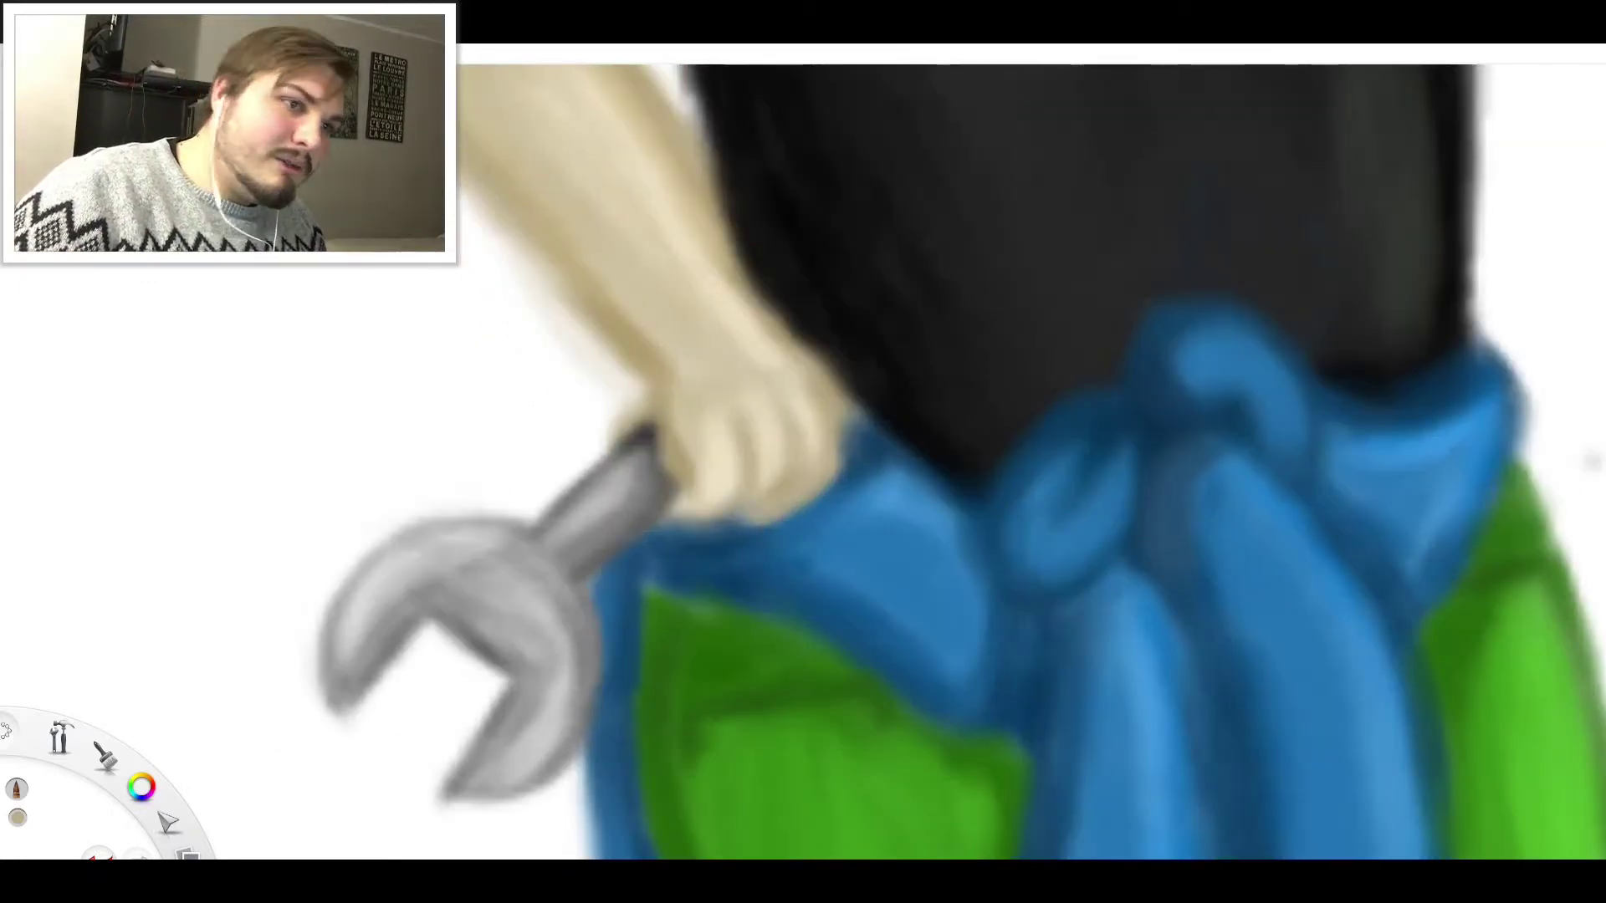
pyautogui.keyDown('alt'); pyautogui.click(857, 456); pyautogui.keyUp('alt')
pyautogui.moveTo(834, 450)
pyautogui.mouseDown()
pyautogui.moveTo(800, 500)
pyautogui.moveTo(748, 518)
pyautogui.moveTo(800, 496)
pyautogui.mouseUp()
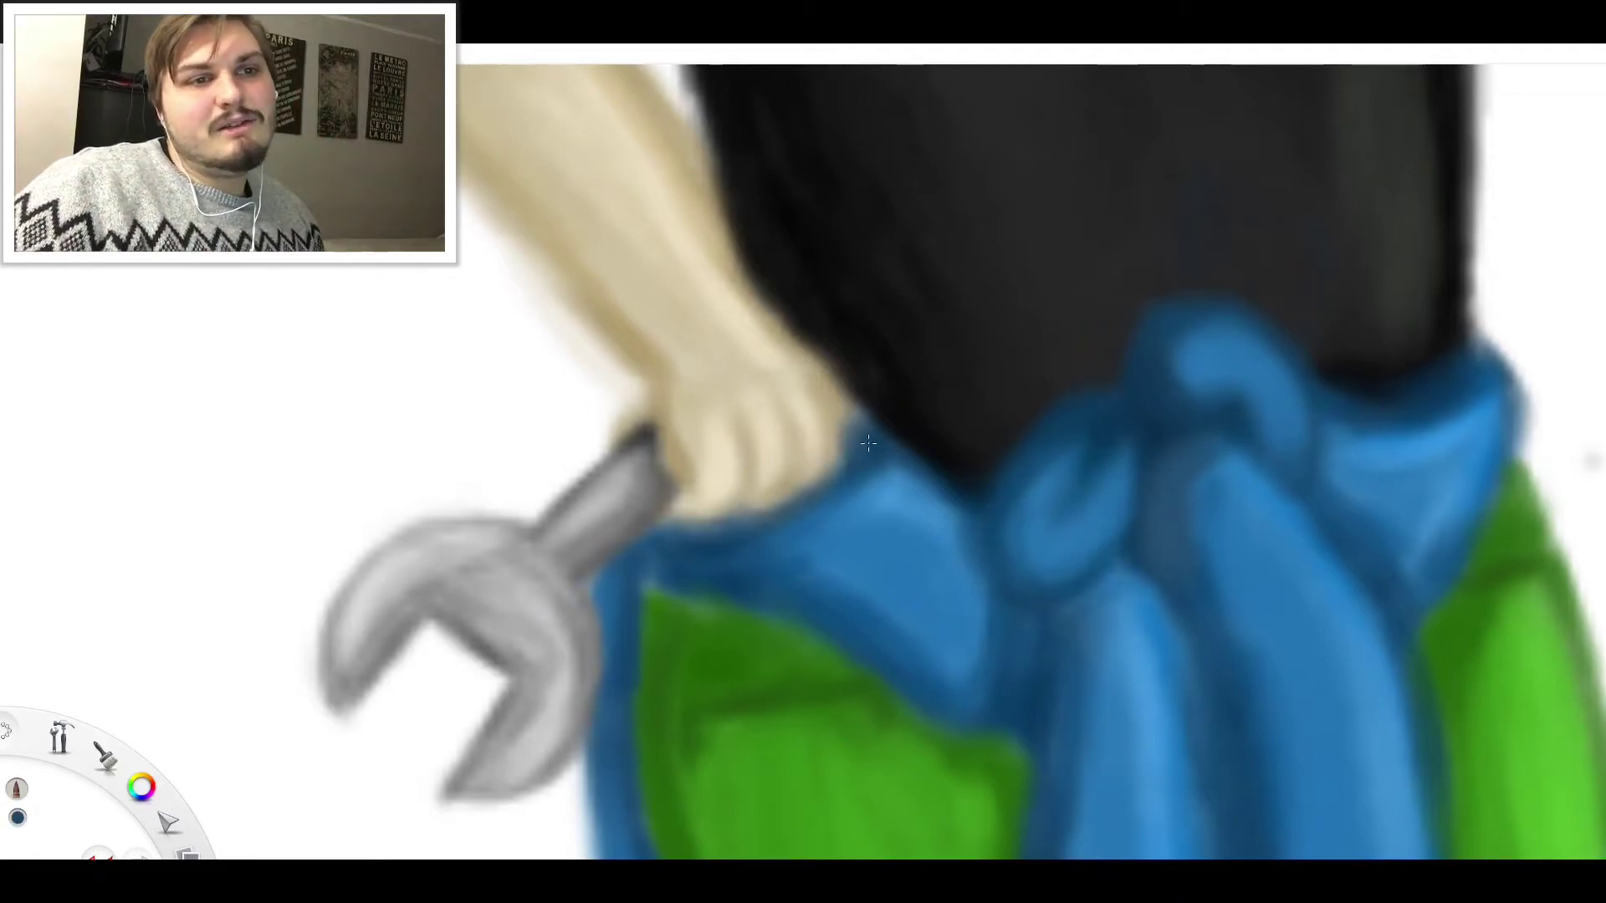
pyautogui.scroll(-5, 1130, 425)
pyautogui.scroll(5, 1182, 405)
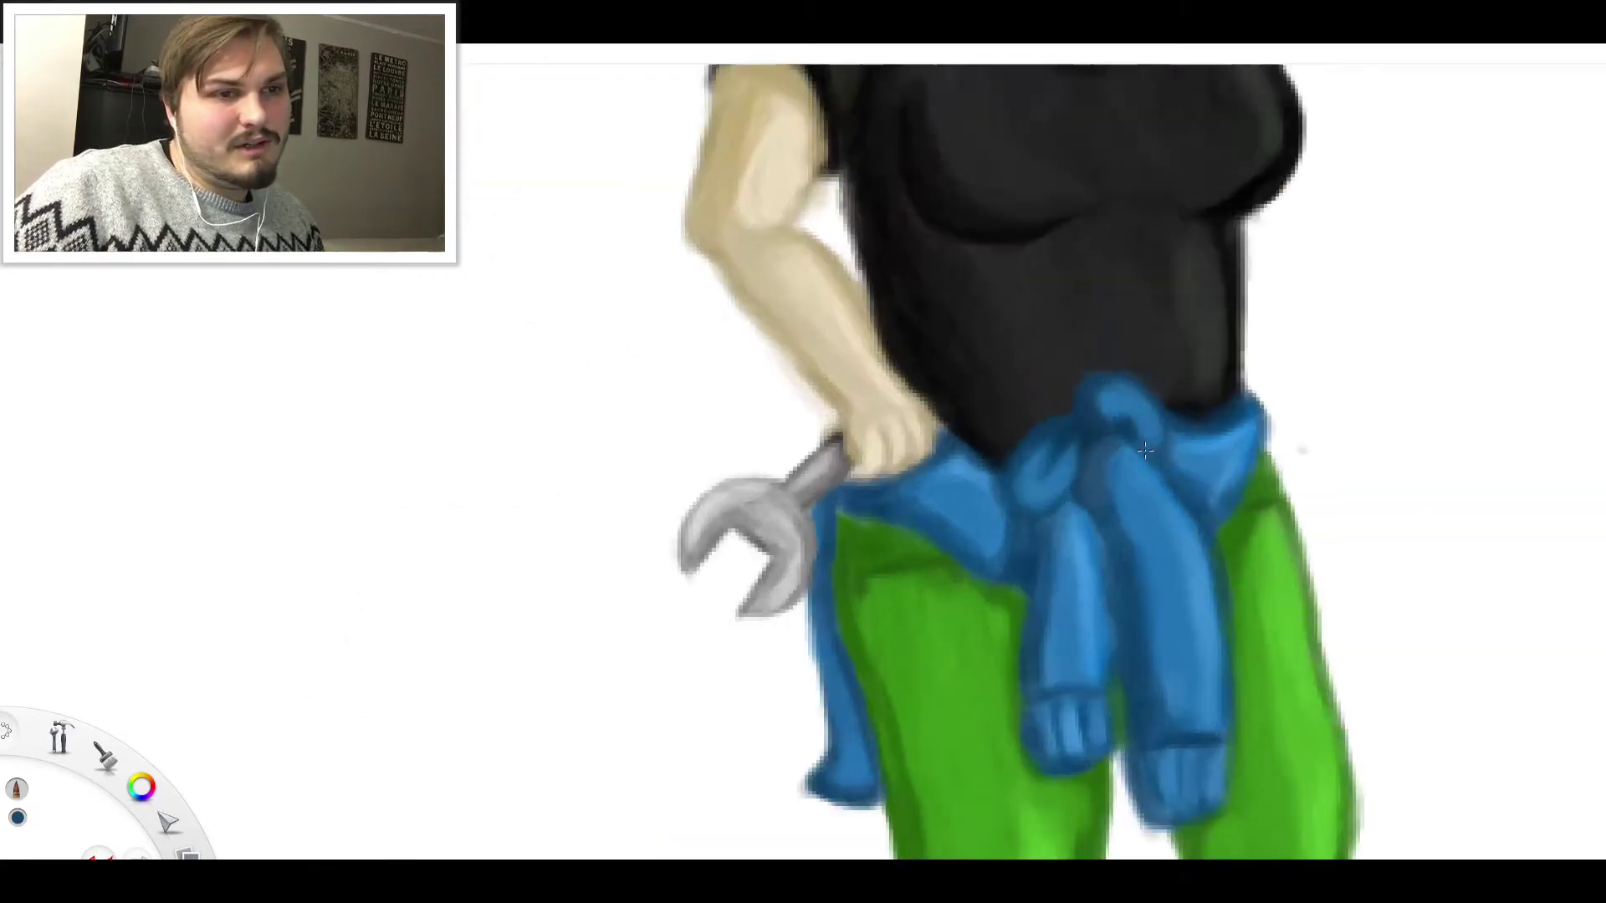
# Paint darker blue rib lines on the cuff of the longer tied sleeve hanging over the green trousers
pyautogui.scroll(-10, 1138, 372)
pyautogui.scroll(6, 1161, 345)
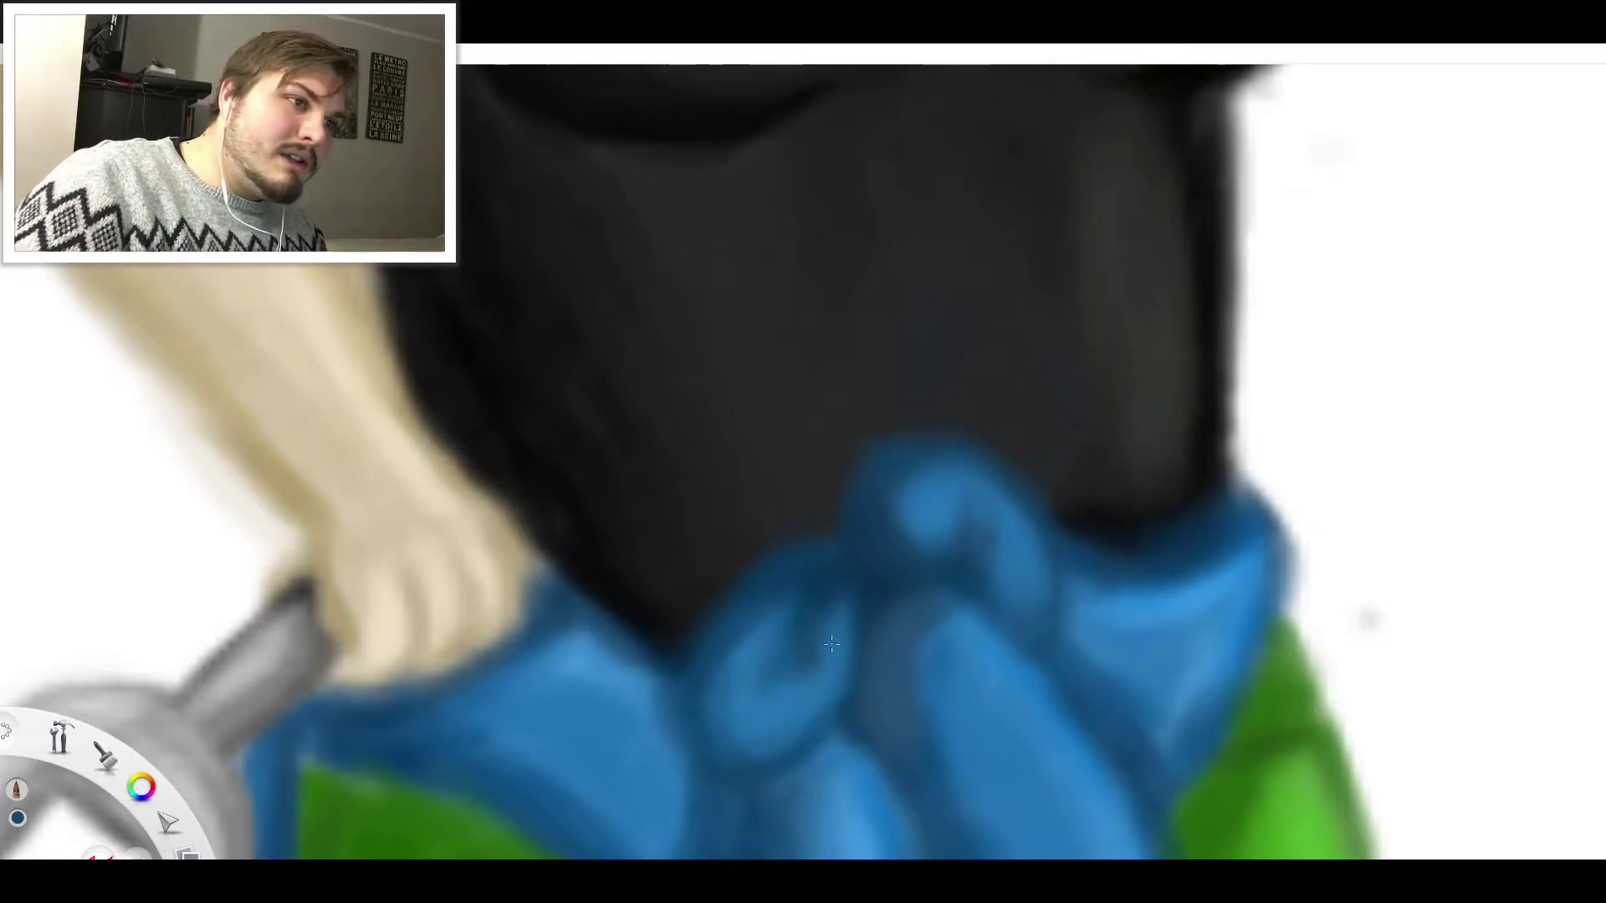
pyautogui.scroll(-6, 979, 567)
pyautogui.scroll(7, 1115, 717)
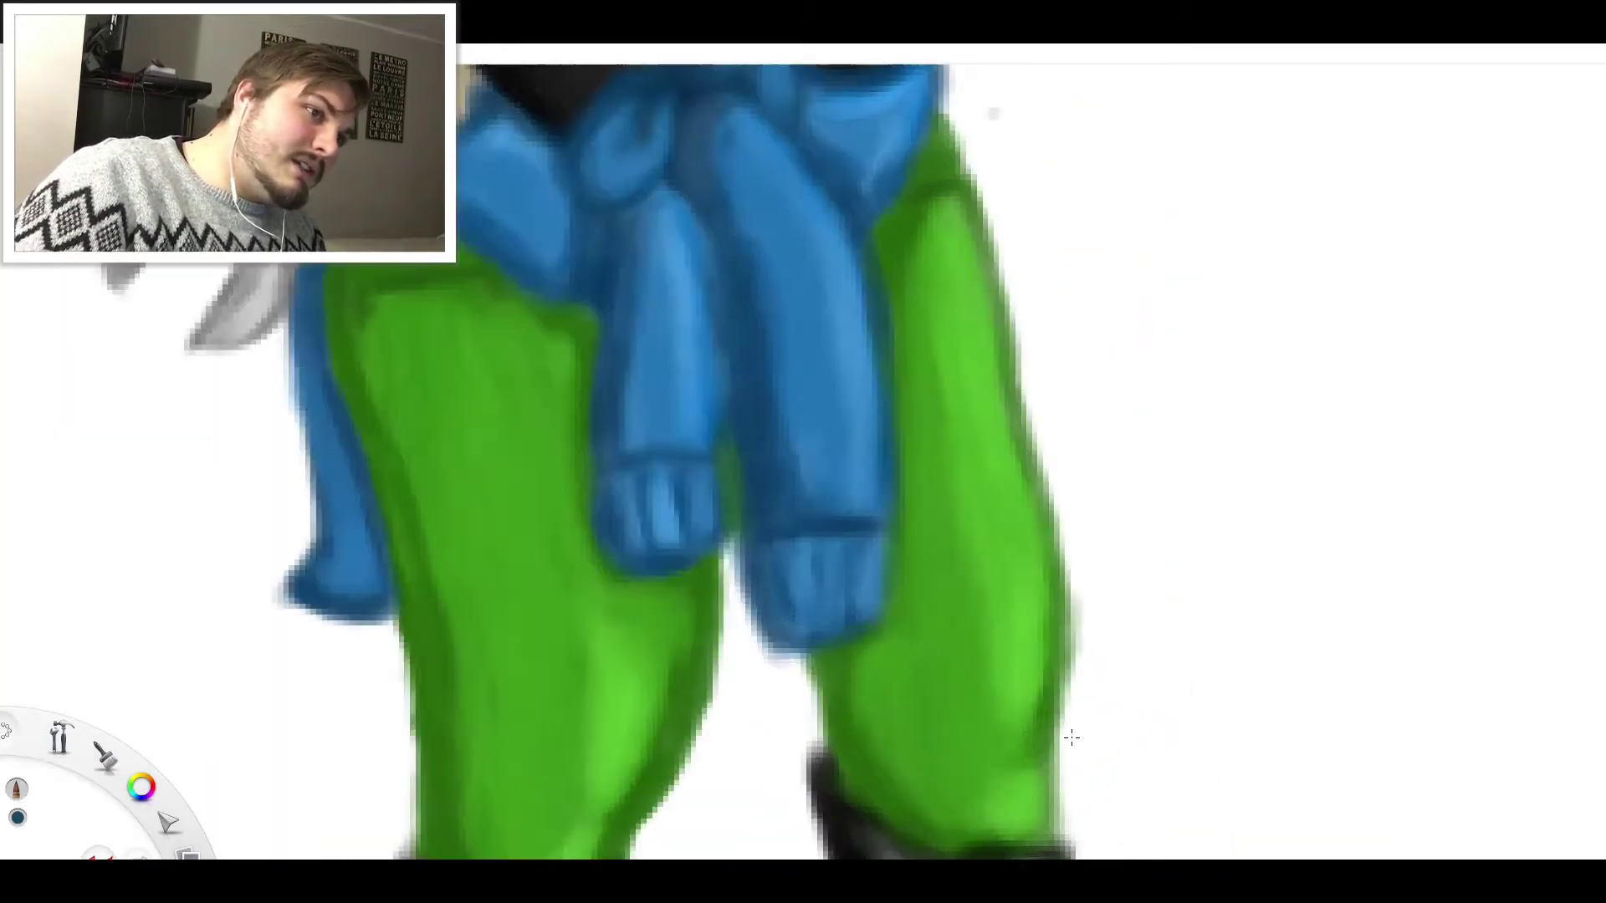
pyautogui.moveTo(439, 243); pyautogui.dragTo(470, 431)
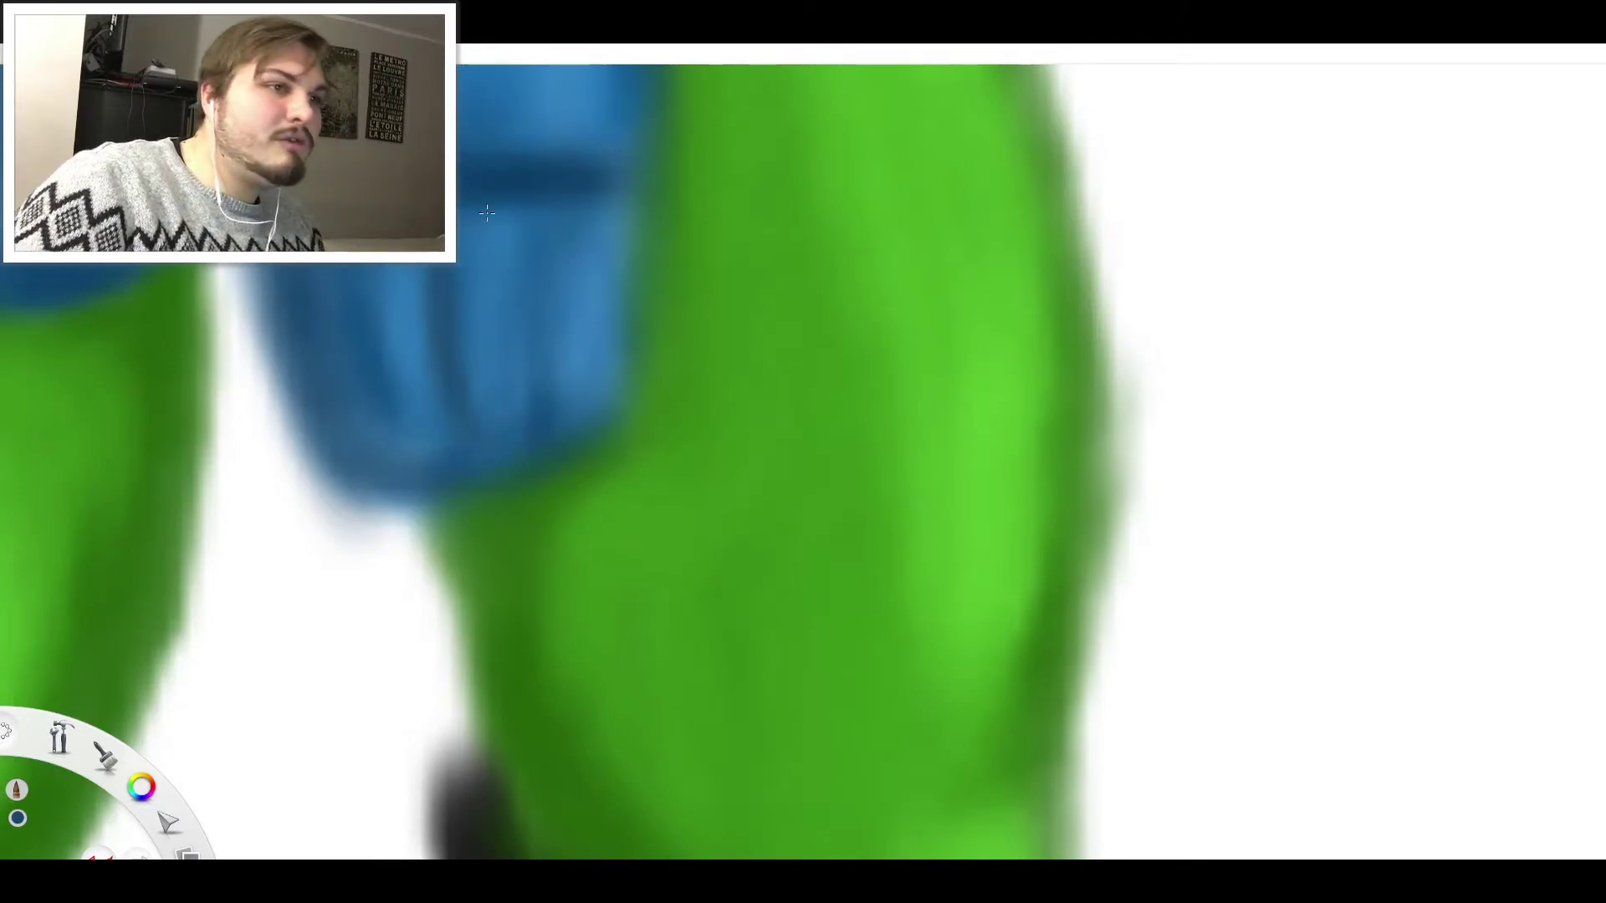
pyautogui.moveTo(502, 231); pyautogui.dragTo(524, 393)
pyautogui.moveTo(535, 251)
pyautogui.mouseDown()
pyautogui.moveTo(554, 411)
pyautogui.moveTo(432, 466)
pyautogui.mouseUp()
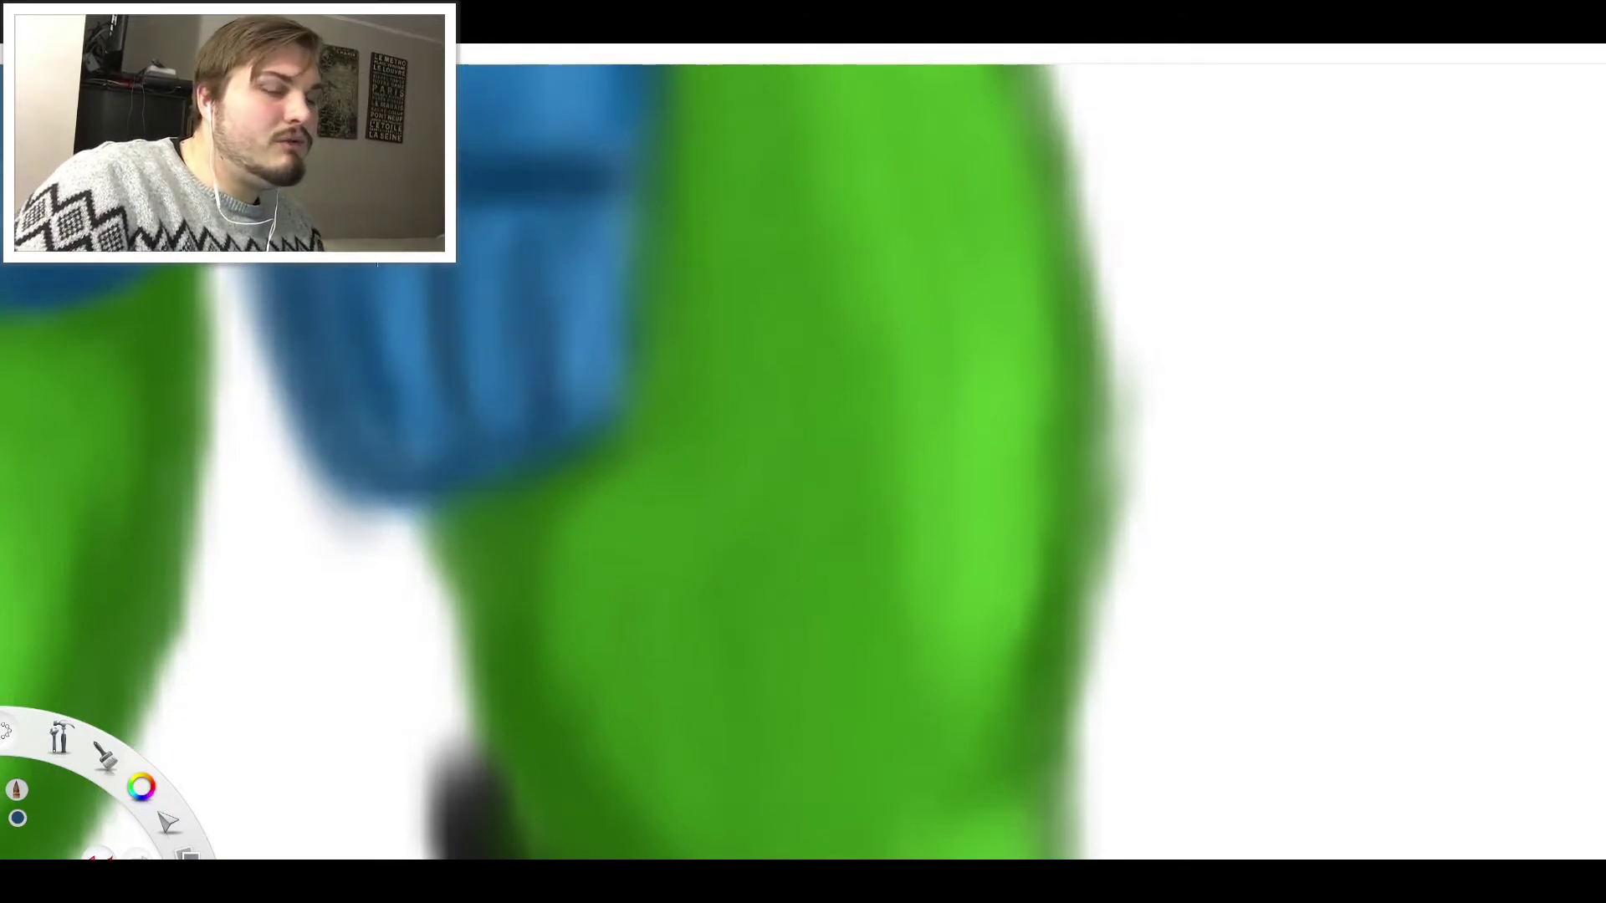
# Examine the figure from the boots up to the face and raised hand for spots that still need retouching
pyautogui.scroll(-6, 468, 301)
pyautogui.scroll(3, 306, 293)
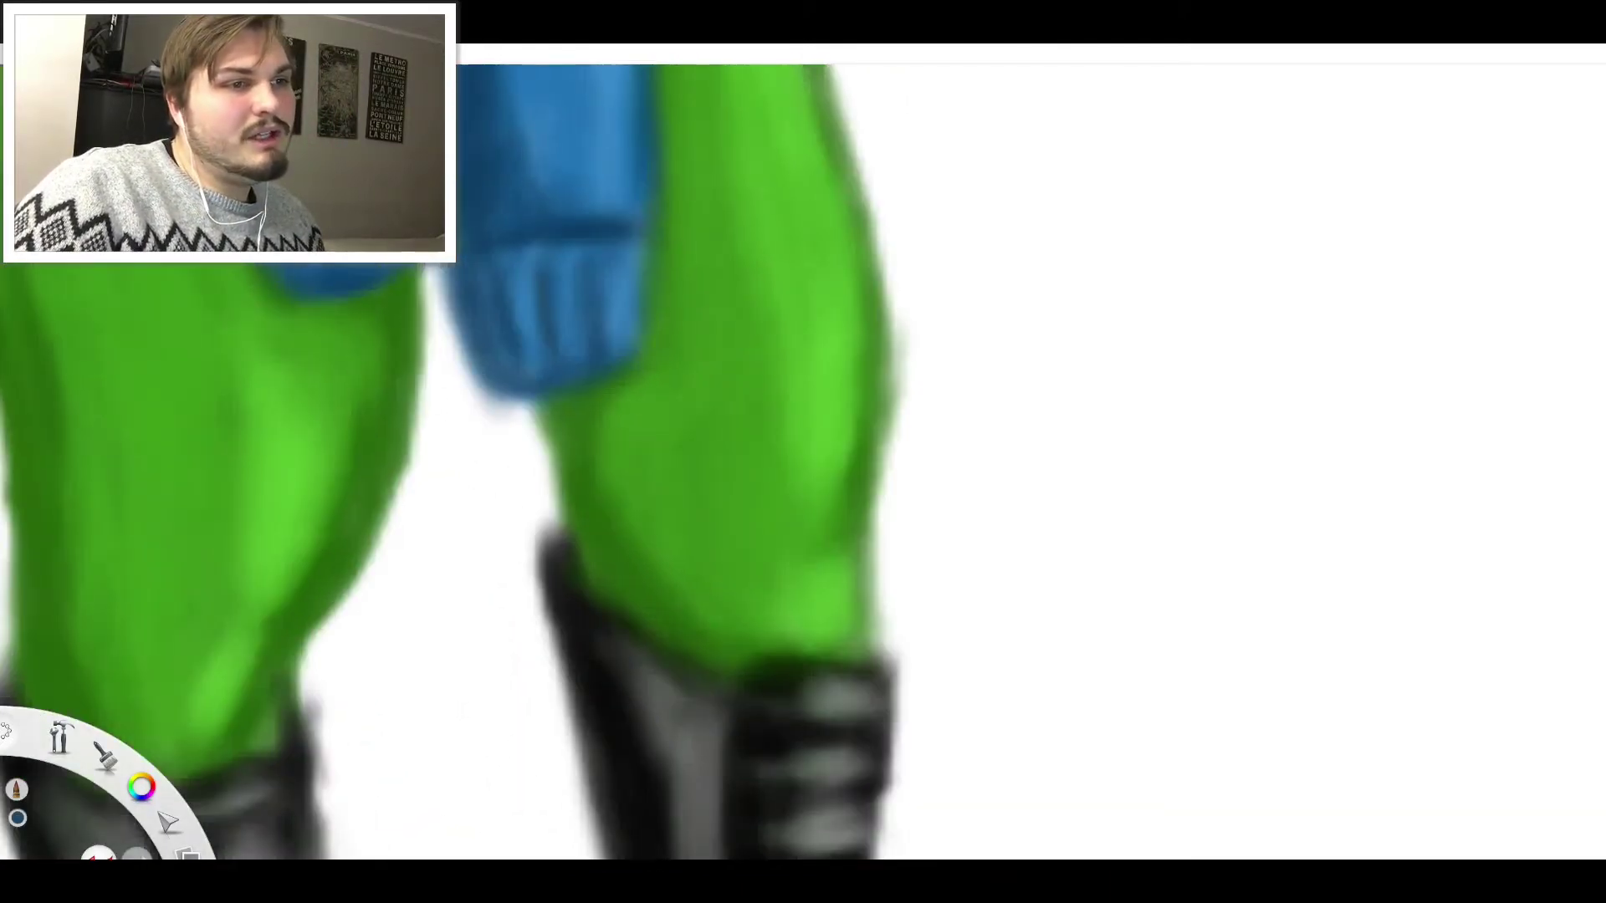
pyautogui.scroll(-6, 625, 413)
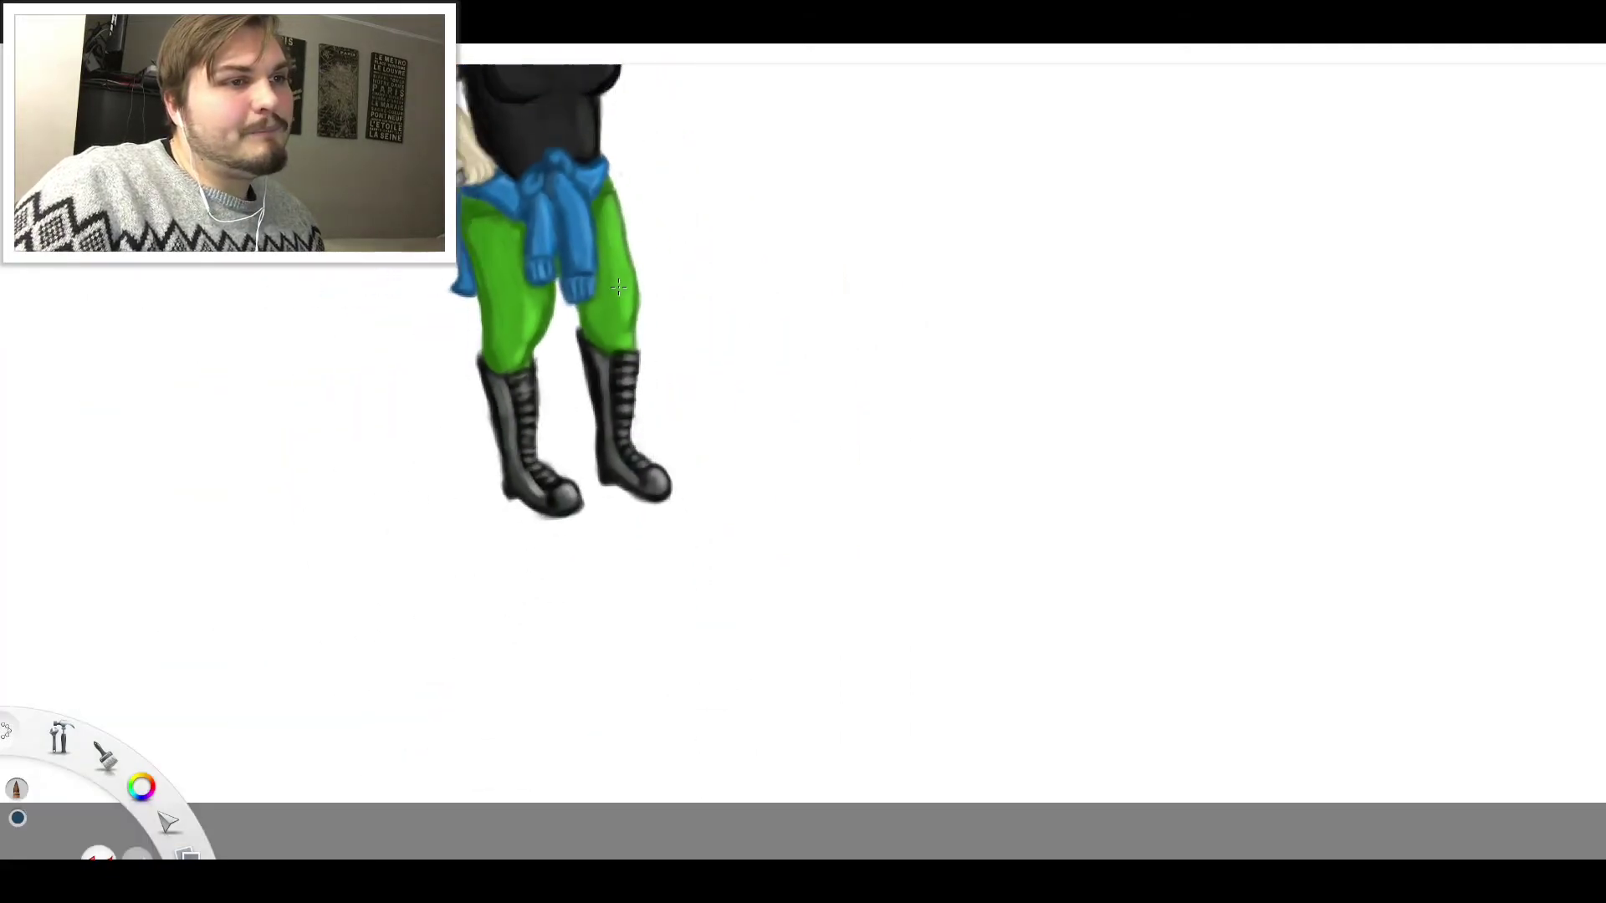
pyautogui.scroll(6, 619, 431)
pyautogui.scroll(-9, 473, 266)
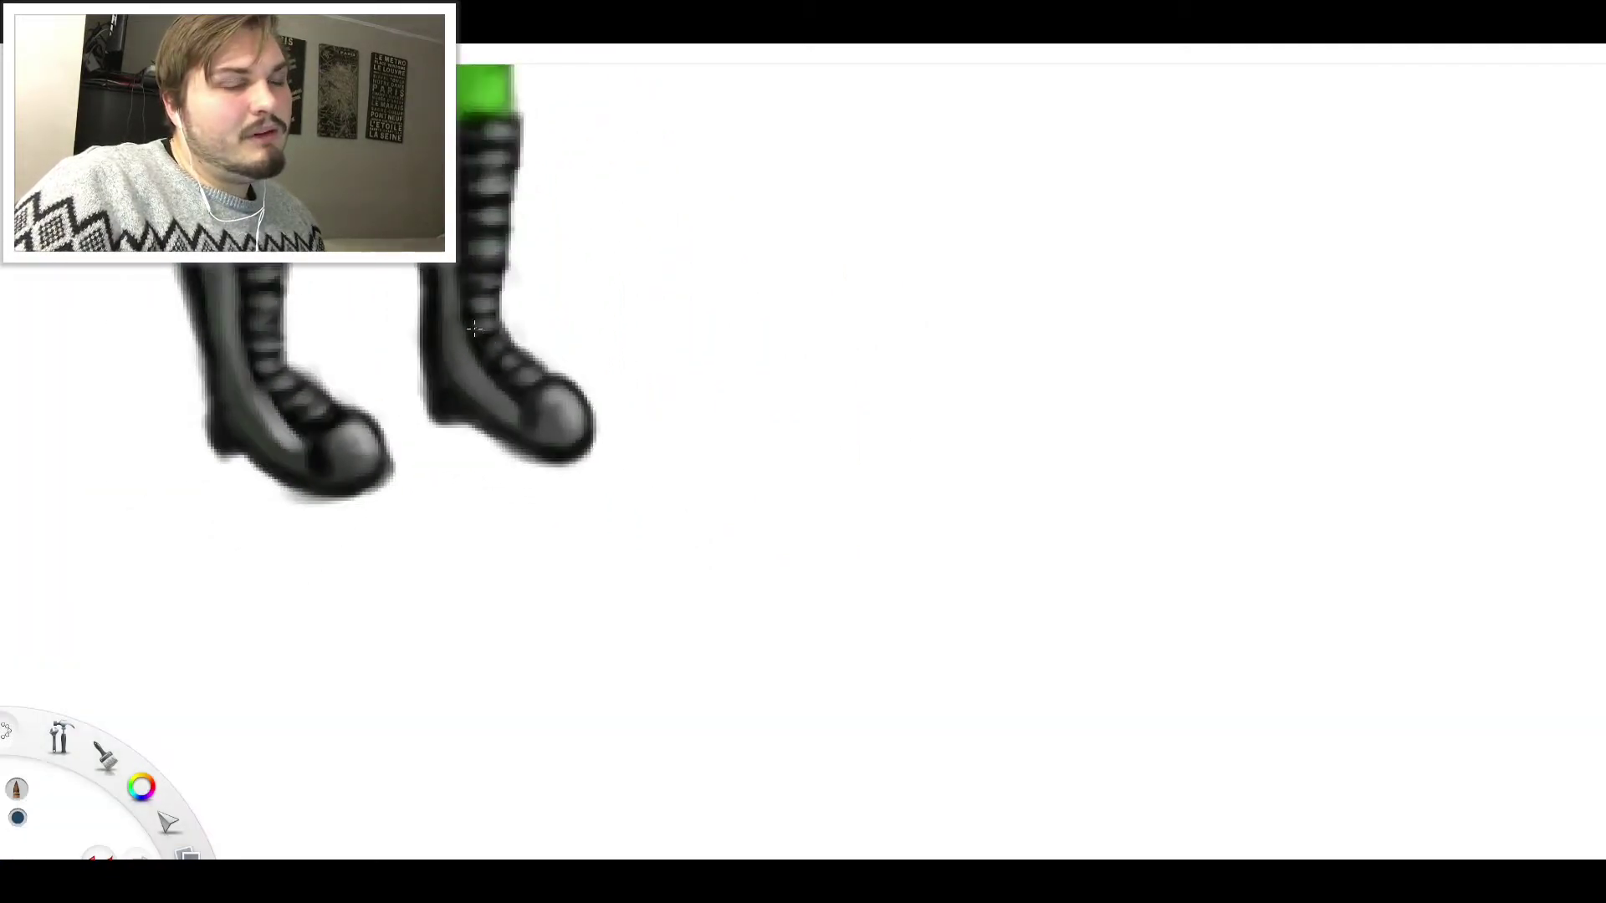
pyautogui.scroll(3, 443, 204)
pyautogui.scroll(-4, 626, 414)
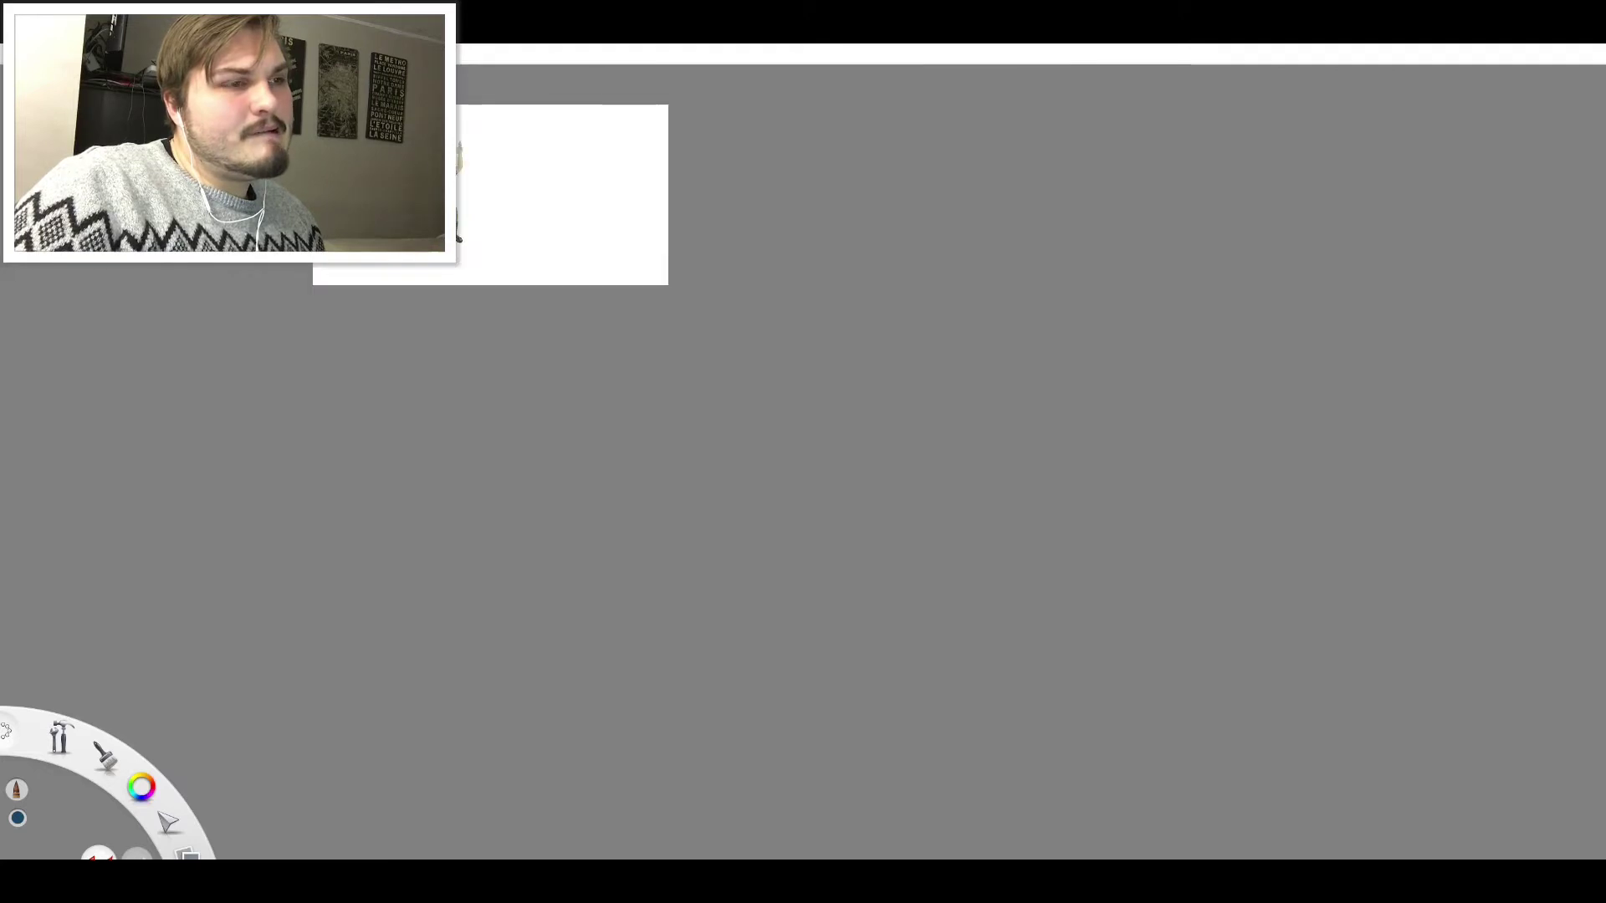
pyautogui.scroll(5, 625, 413)
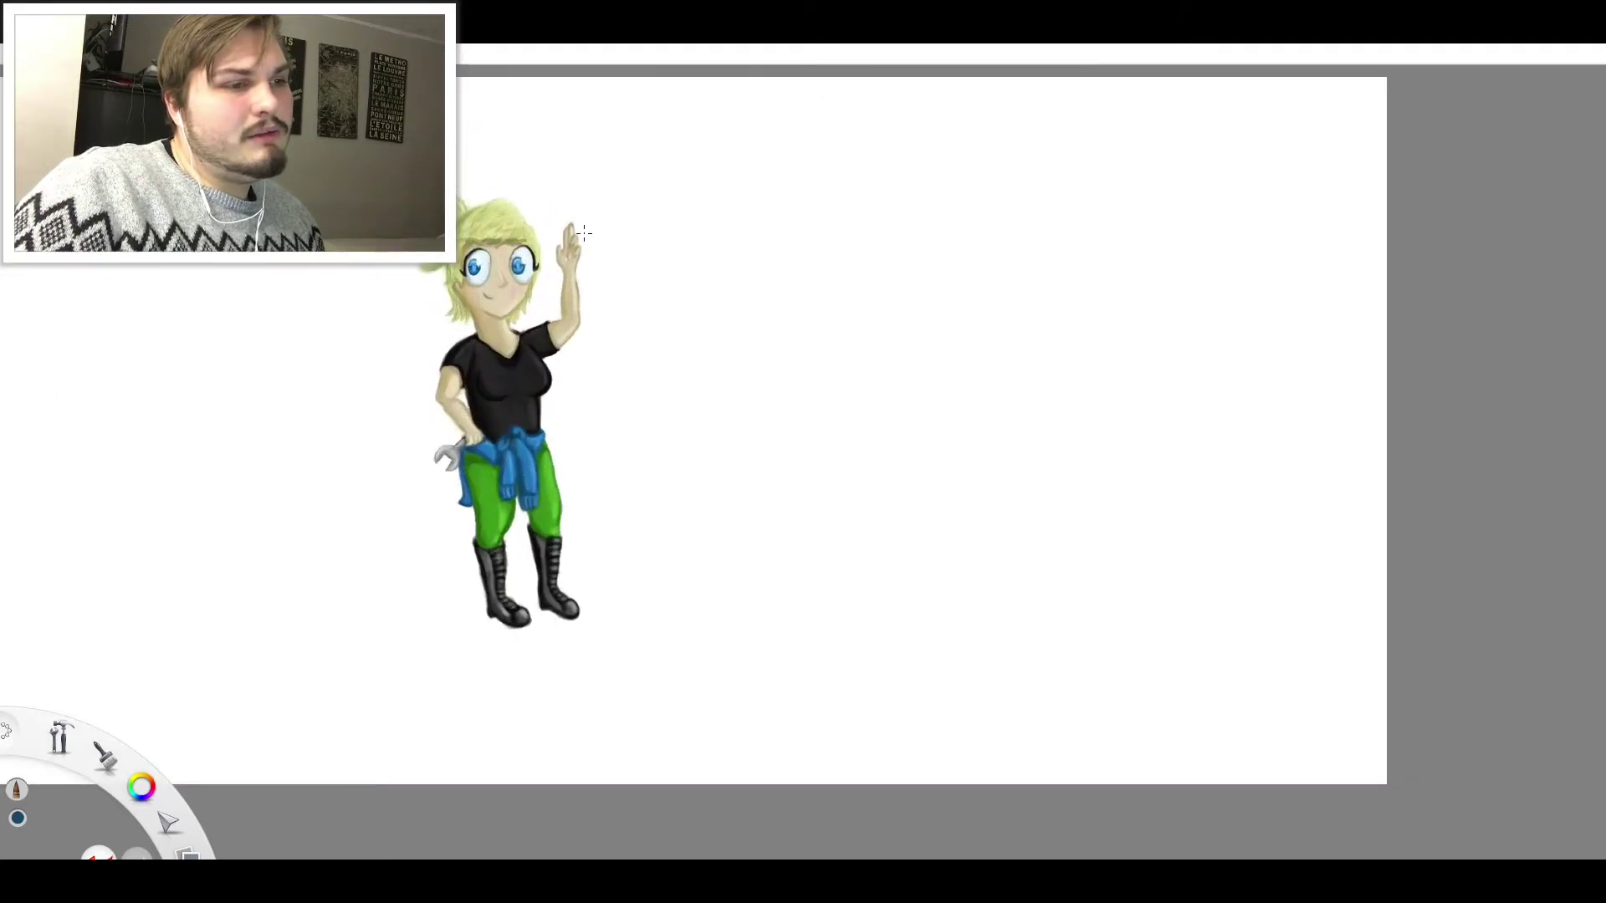
pyautogui.scroll(4, 584, 233)
pyautogui.scroll(-4, 518, 444)
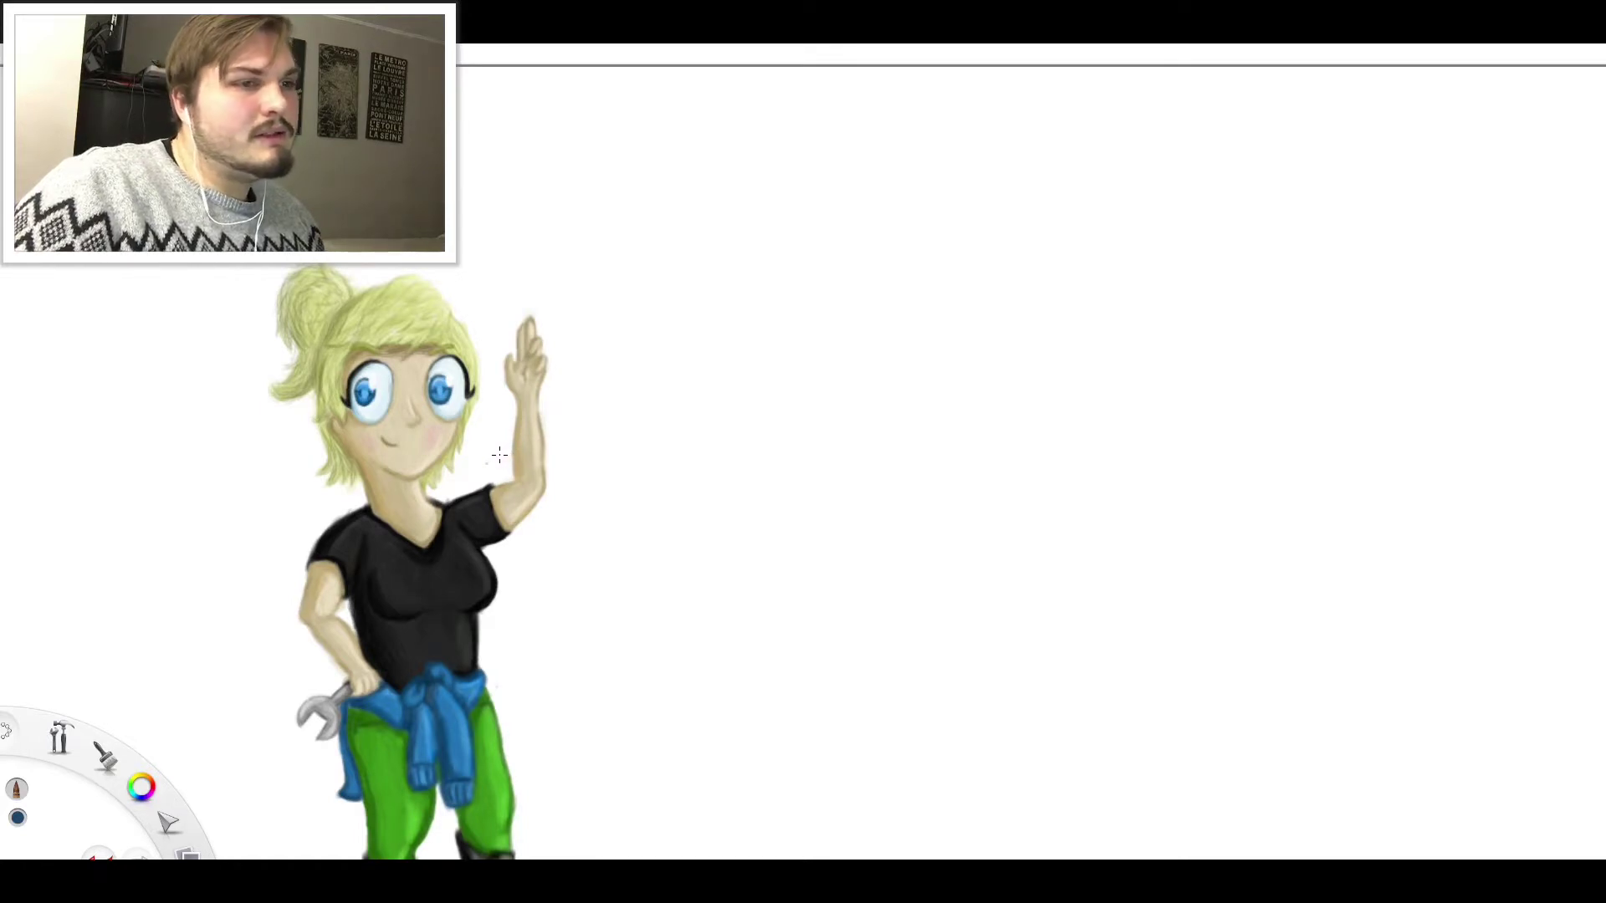
pyautogui.scroll(4, 499, 452)
pyautogui.scroll(-4, 335, 425)
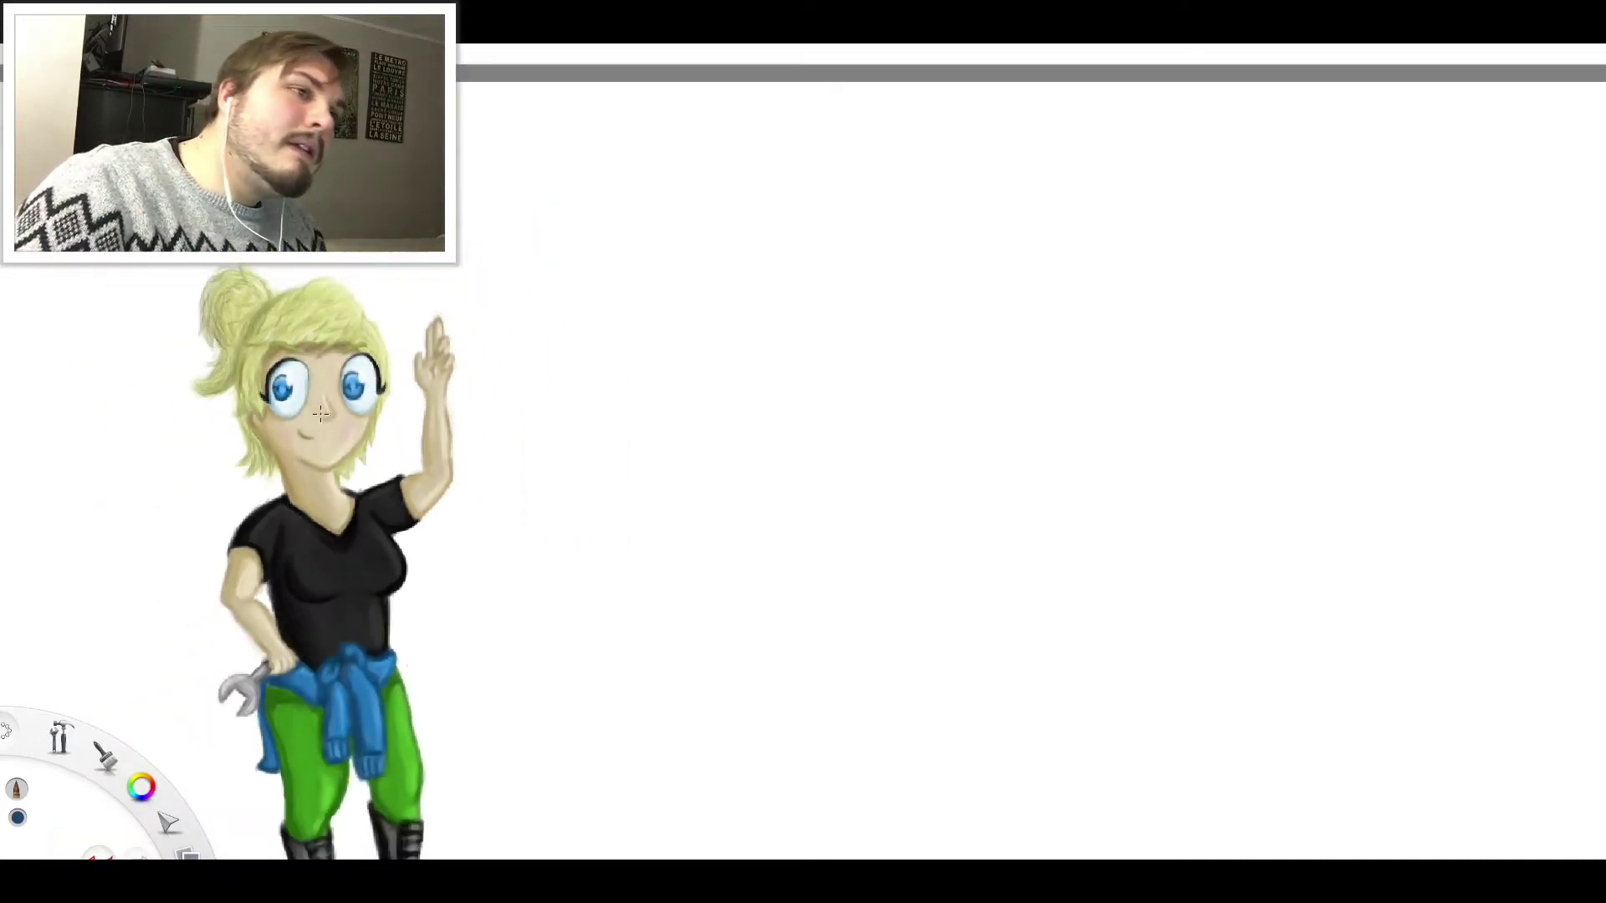
# Paint dark grease smudges on the cheek beside the smiling mouth and on the side of the neck below it
pyautogui.scroll(4, 320, 413)
pyautogui.scroll(-3, 679, 67)
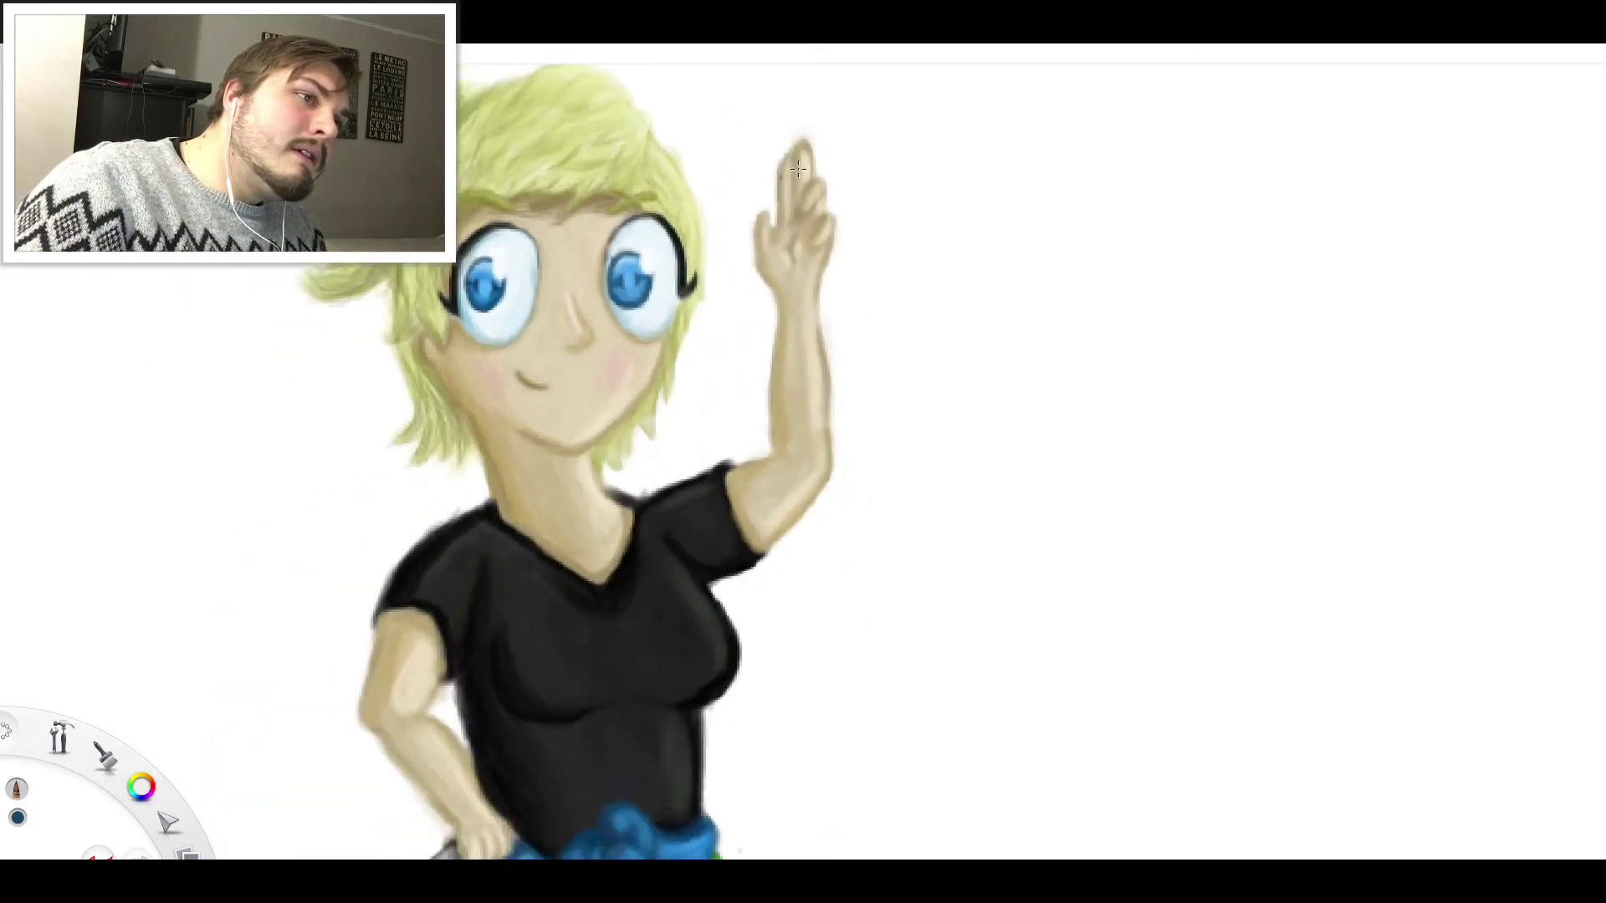
pyautogui.scroll(5, 663, 168)
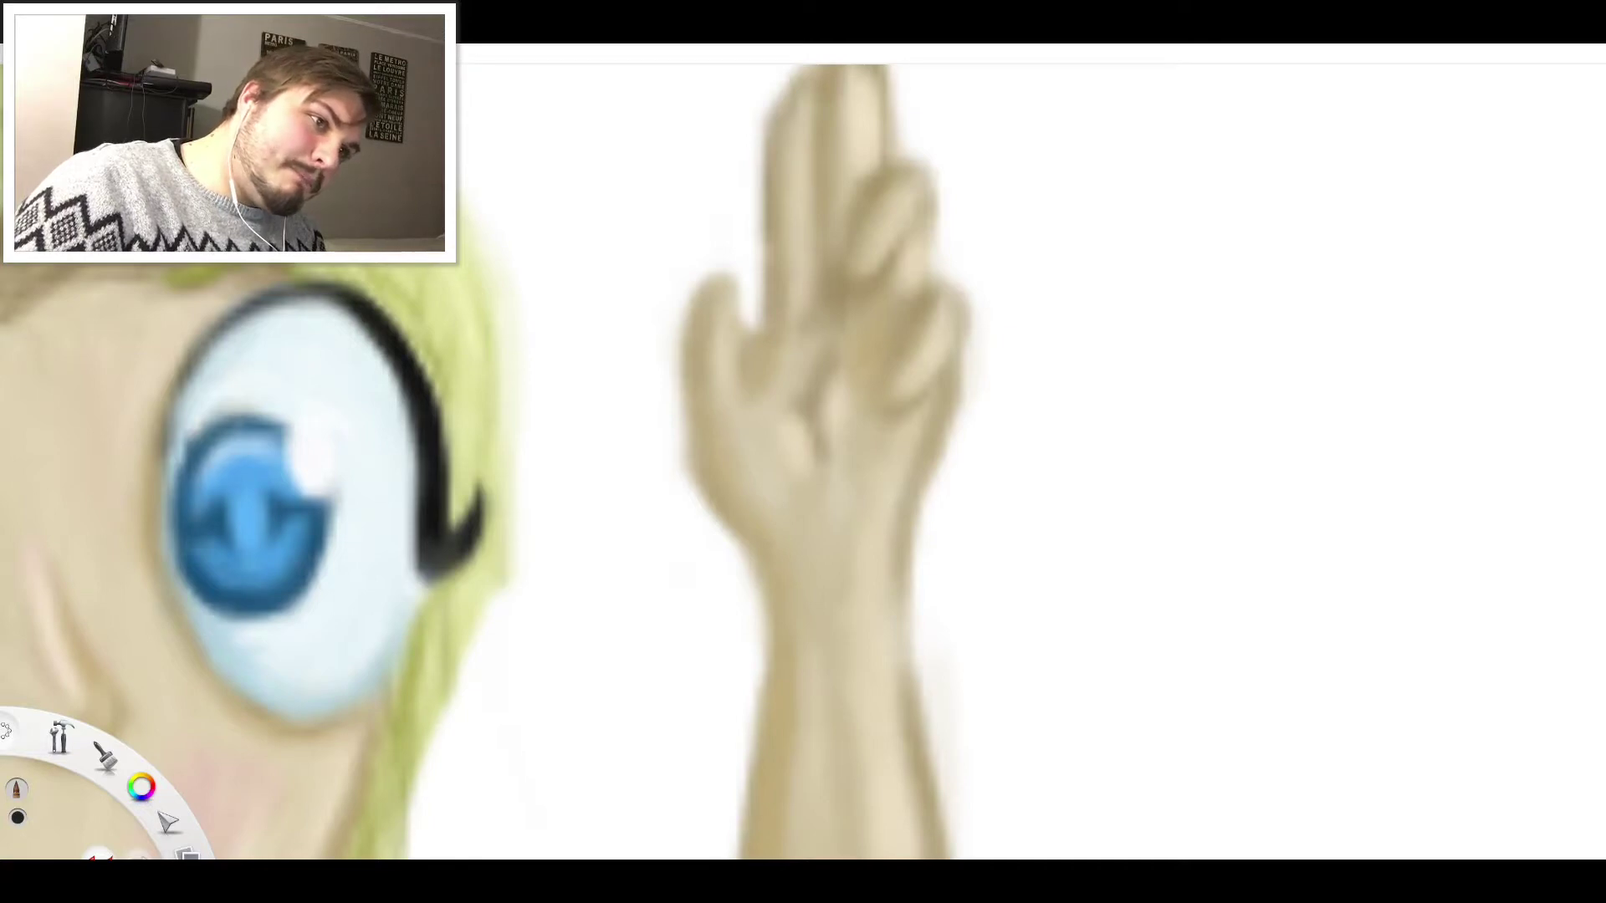
pyautogui.scroll(-7, 267, 399)
pyautogui.scroll(3, 267, 399)
pyautogui.scroll(-4, 268, 399)
pyautogui.scroll(5, 268, 399)
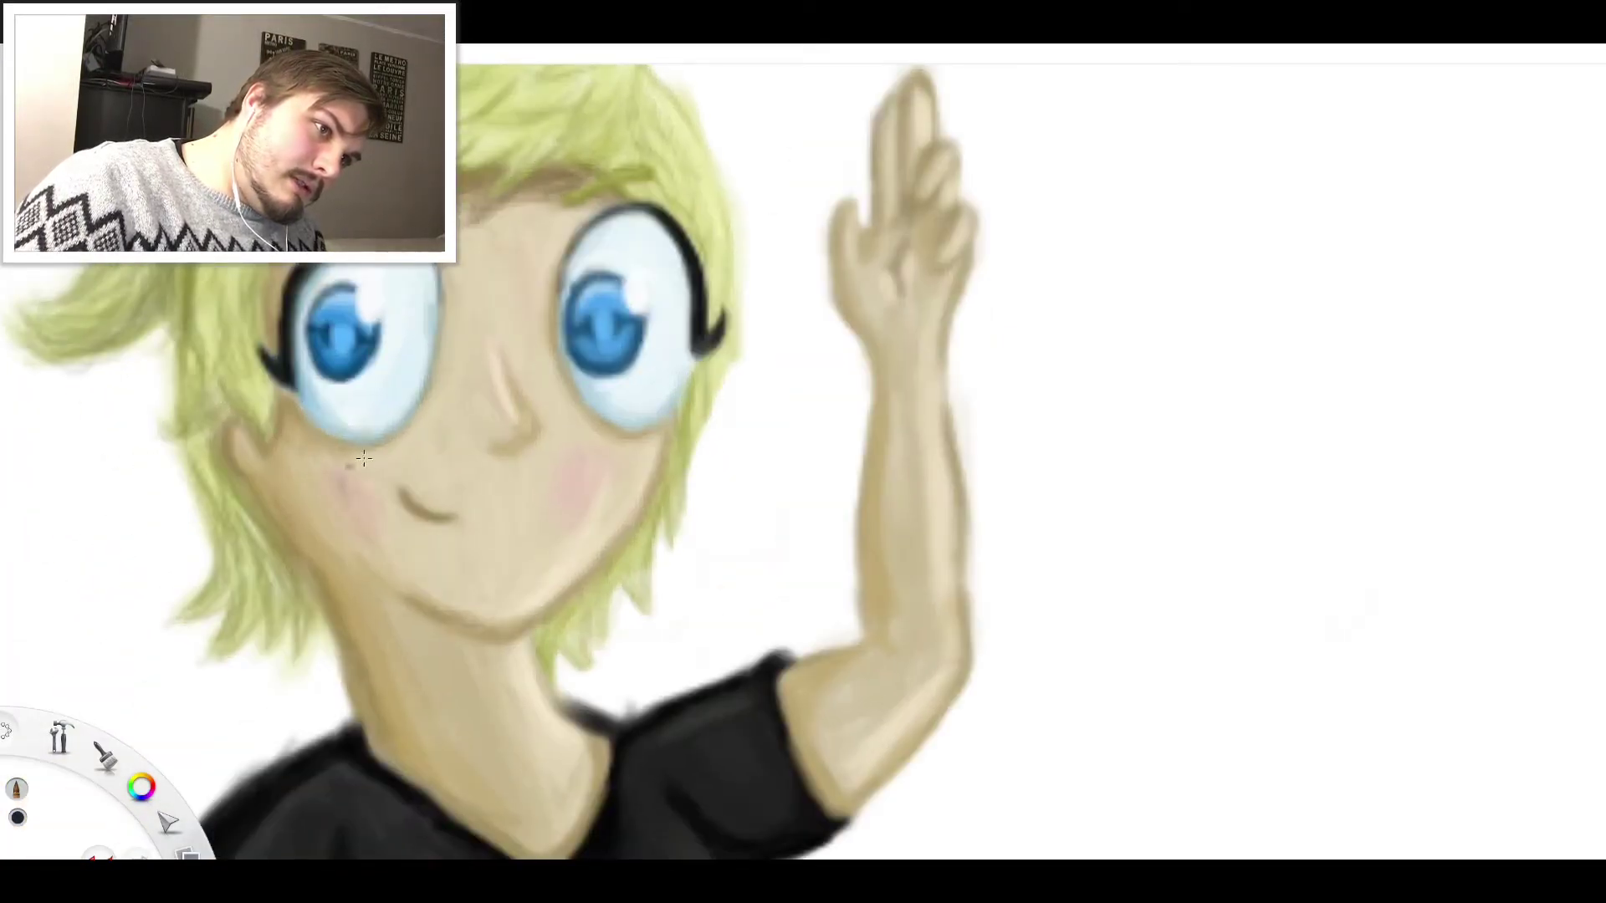
pyautogui.moveTo(364, 458)
pyautogui.mouseDown()
pyautogui.moveTo(375, 502)
pyautogui.moveTo(366, 454)
pyautogui.moveTo(381, 492)
pyautogui.moveTo(366, 455)
pyautogui.moveTo(382, 476)
pyautogui.moveTo(395, 458)
pyautogui.moveTo(397, 493)
pyautogui.moveTo(397, 457)
pyautogui.moveTo(395, 508)
pyautogui.mouseUp()
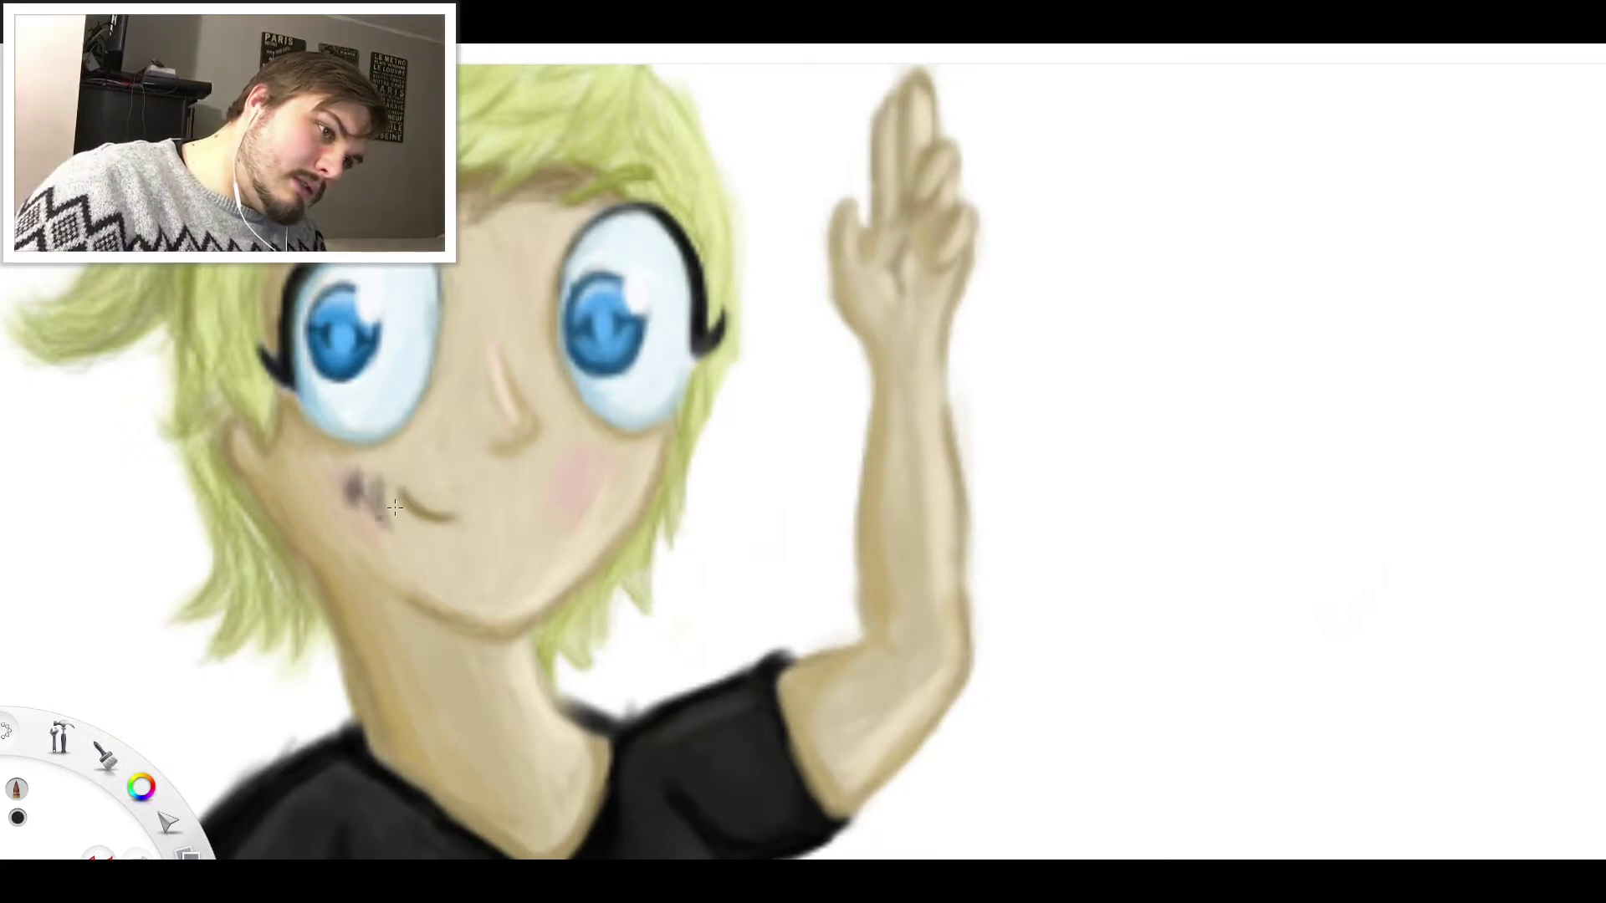
pyautogui.moveTo(349, 451)
pyautogui.mouseDown()
pyautogui.moveTo(398, 454)
pyautogui.moveTo(356, 429)
pyautogui.moveTo(407, 533)
pyautogui.moveTo(419, 526)
pyautogui.moveTo(406, 512)
pyautogui.moveTo(419, 572)
pyautogui.moveTo(398, 692)
pyautogui.mouseUp()
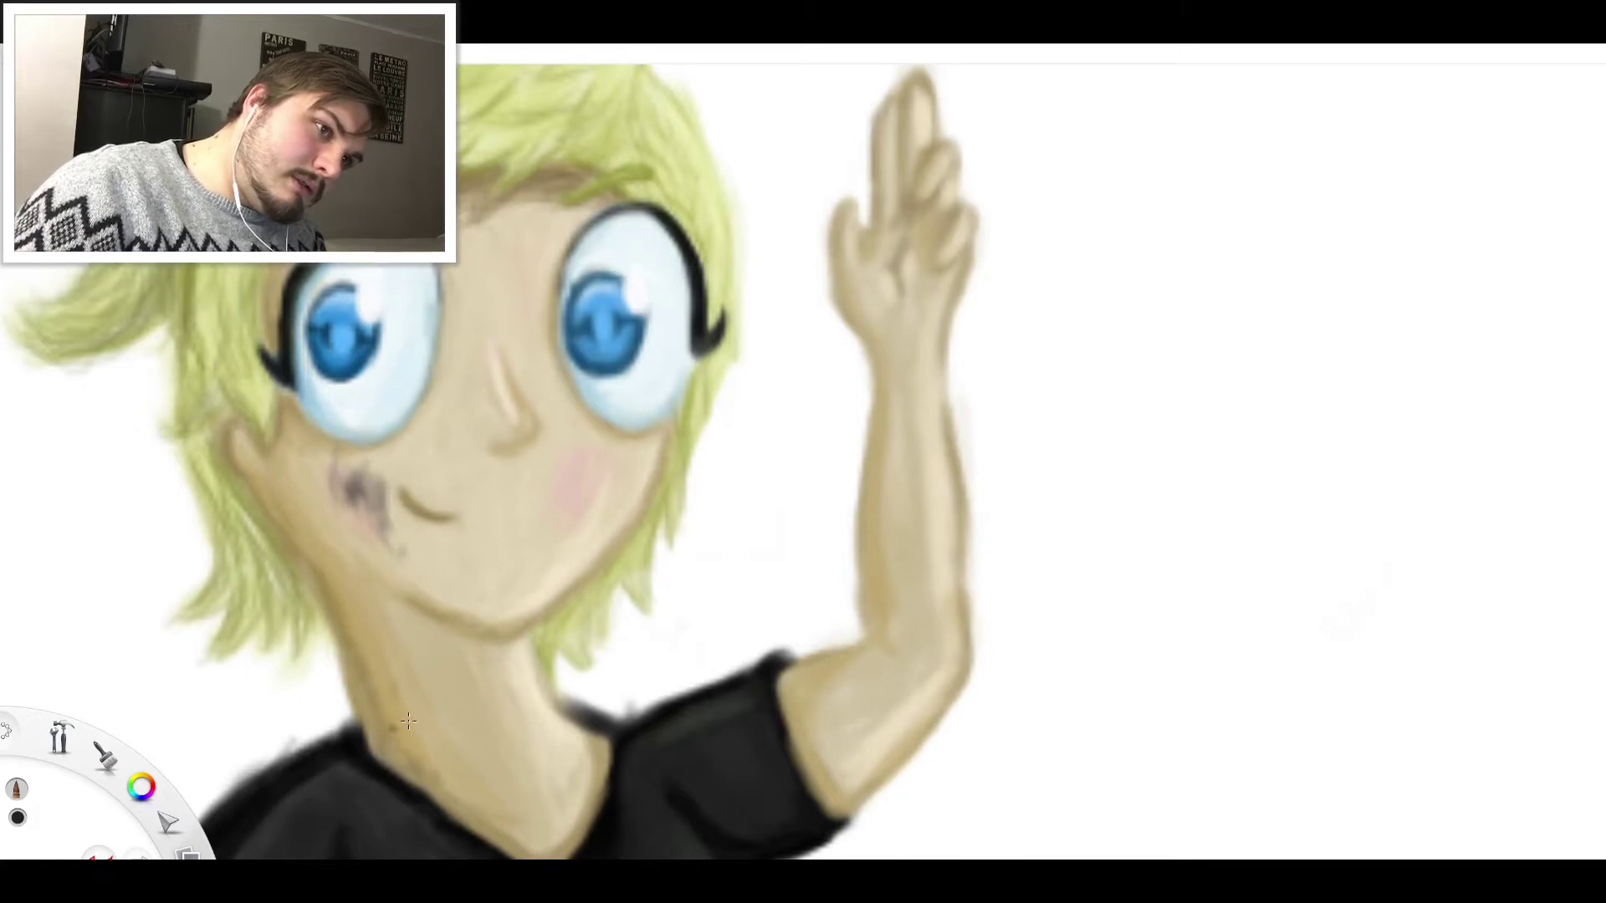
# Add dark smudges to the neck beside the collar, the opposite jawline and the side of the nose
pyautogui.moveTo(575, 766)
pyautogui.mouseDown()
pyautogui.moveTo(586, 779)
pyautogui.moveTo(585, 749)
pyautogui.mouseUp()
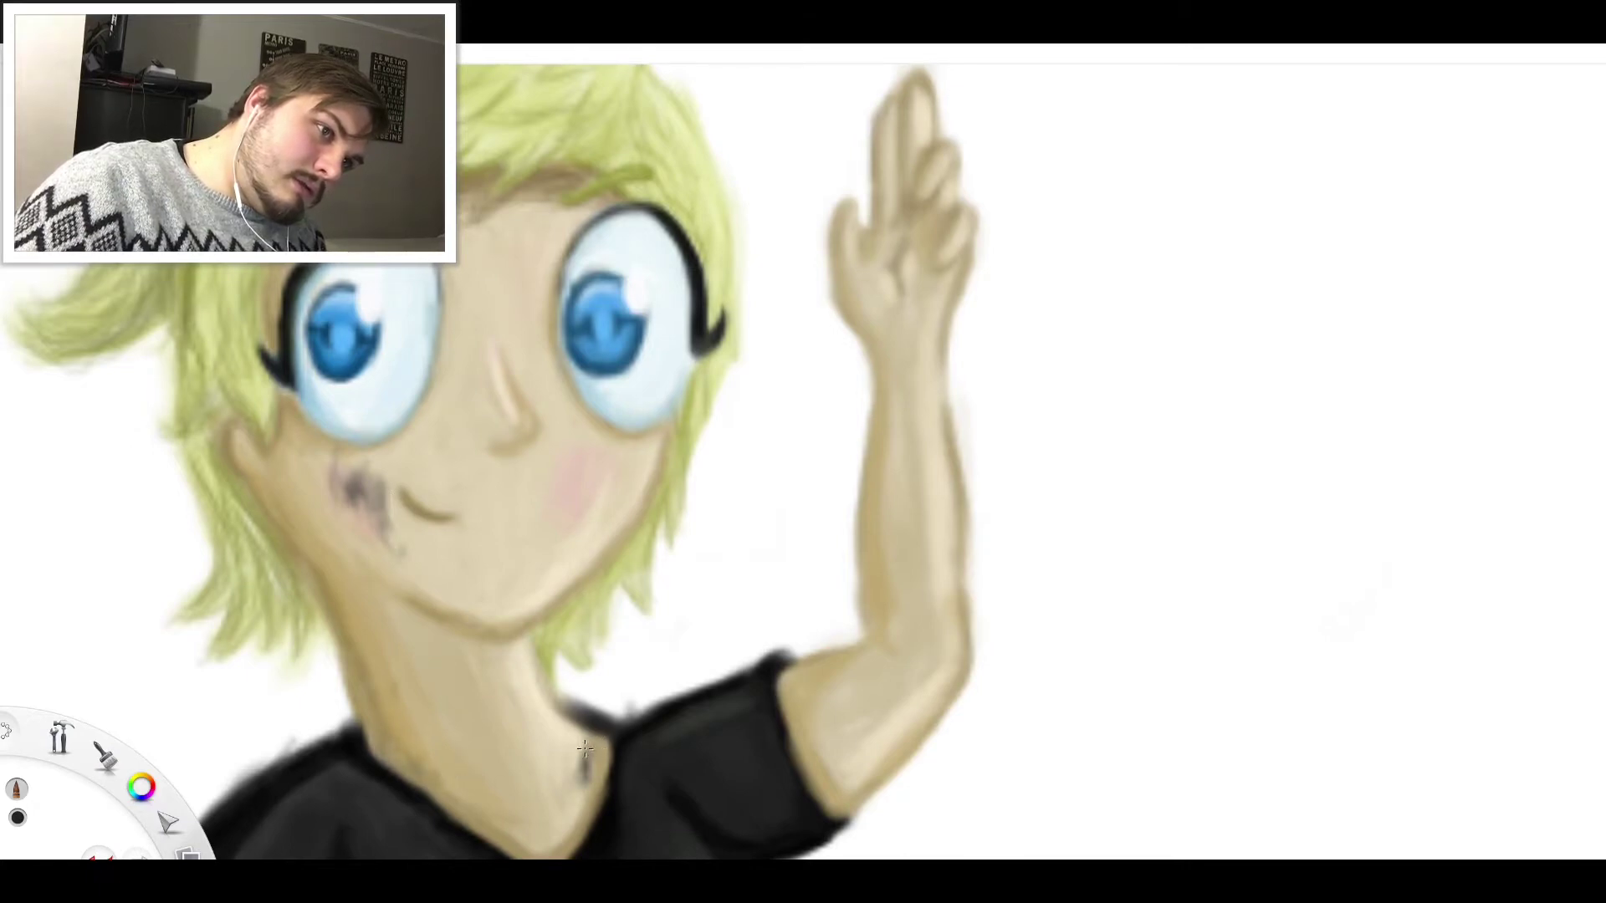
pyautogui.moveTo(552, 547)
pyautogui.mouseDown()
pyautogui.moveTo(613, 533)
pyautogui.moveTo(545, 594)
pyautogui.moveTo(627, 511)
pyautogui.moveTo(558, 585)
pyautogui.moveTo(613, 547)
pyautogui.moveTo(624, 511)
pyautogui.mouseUp()
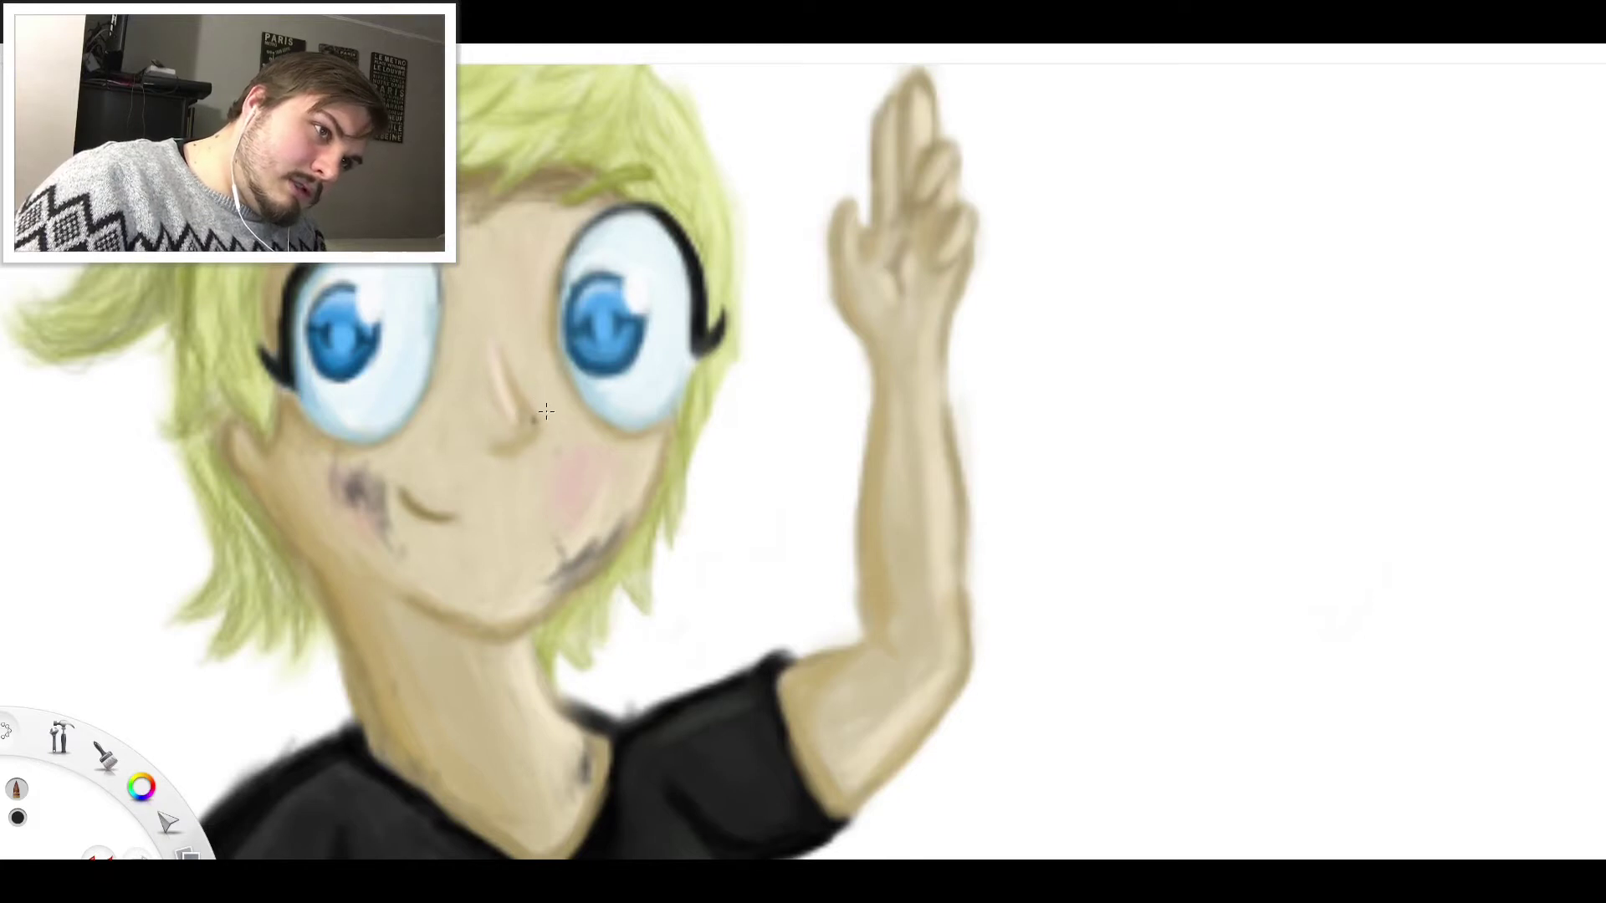
pyautogui.moveTo(525, 422); pyautogui.dragTo(512, 390)
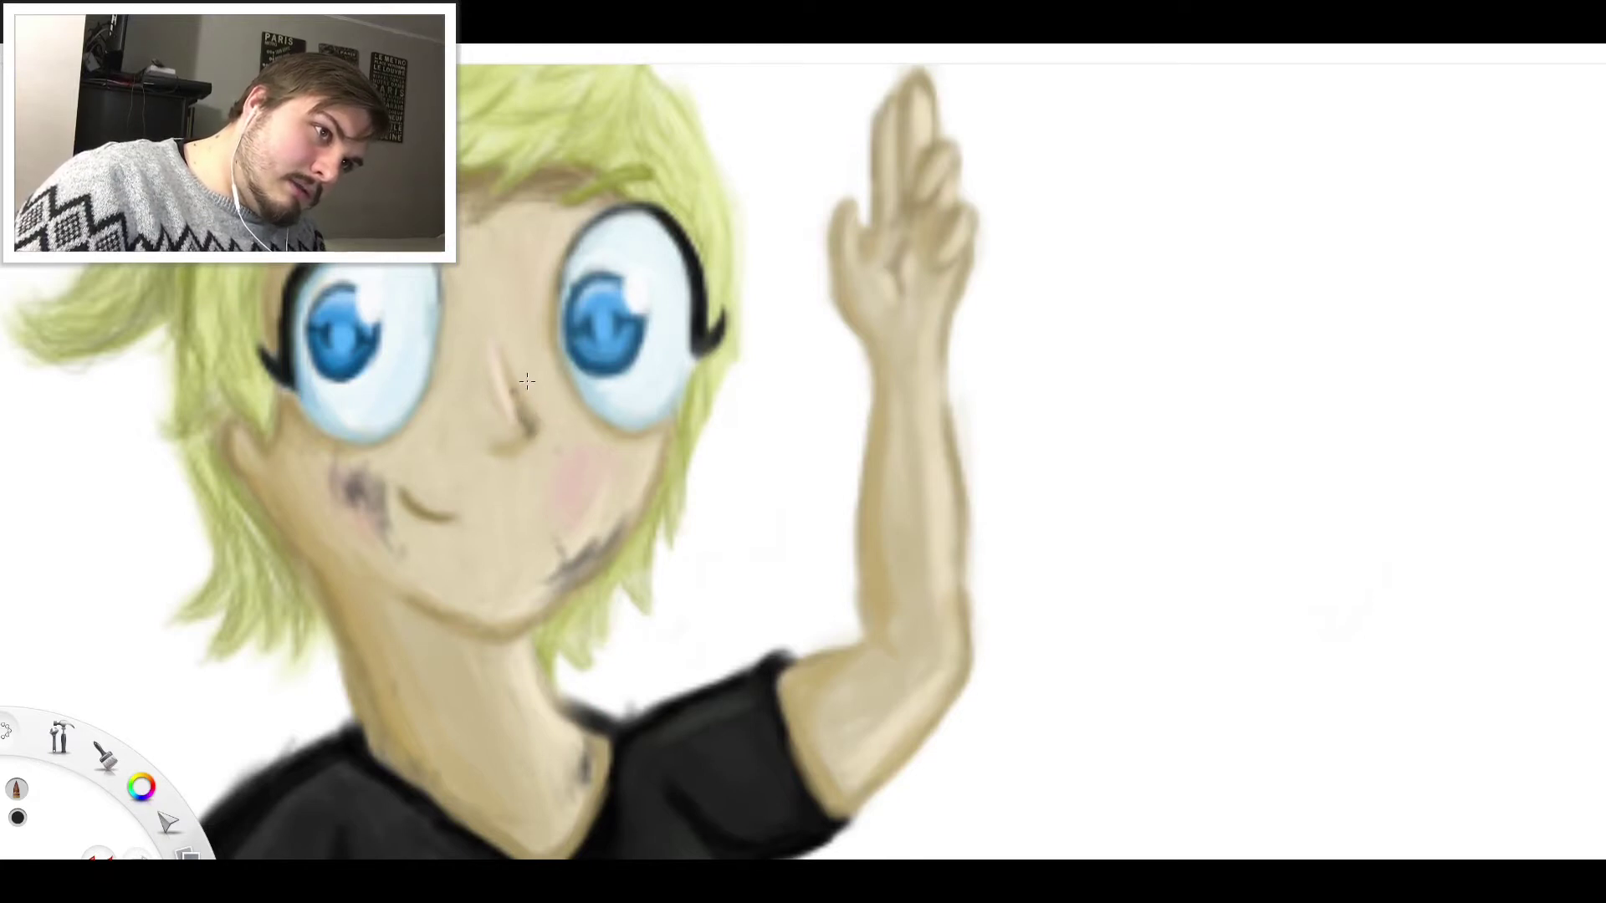
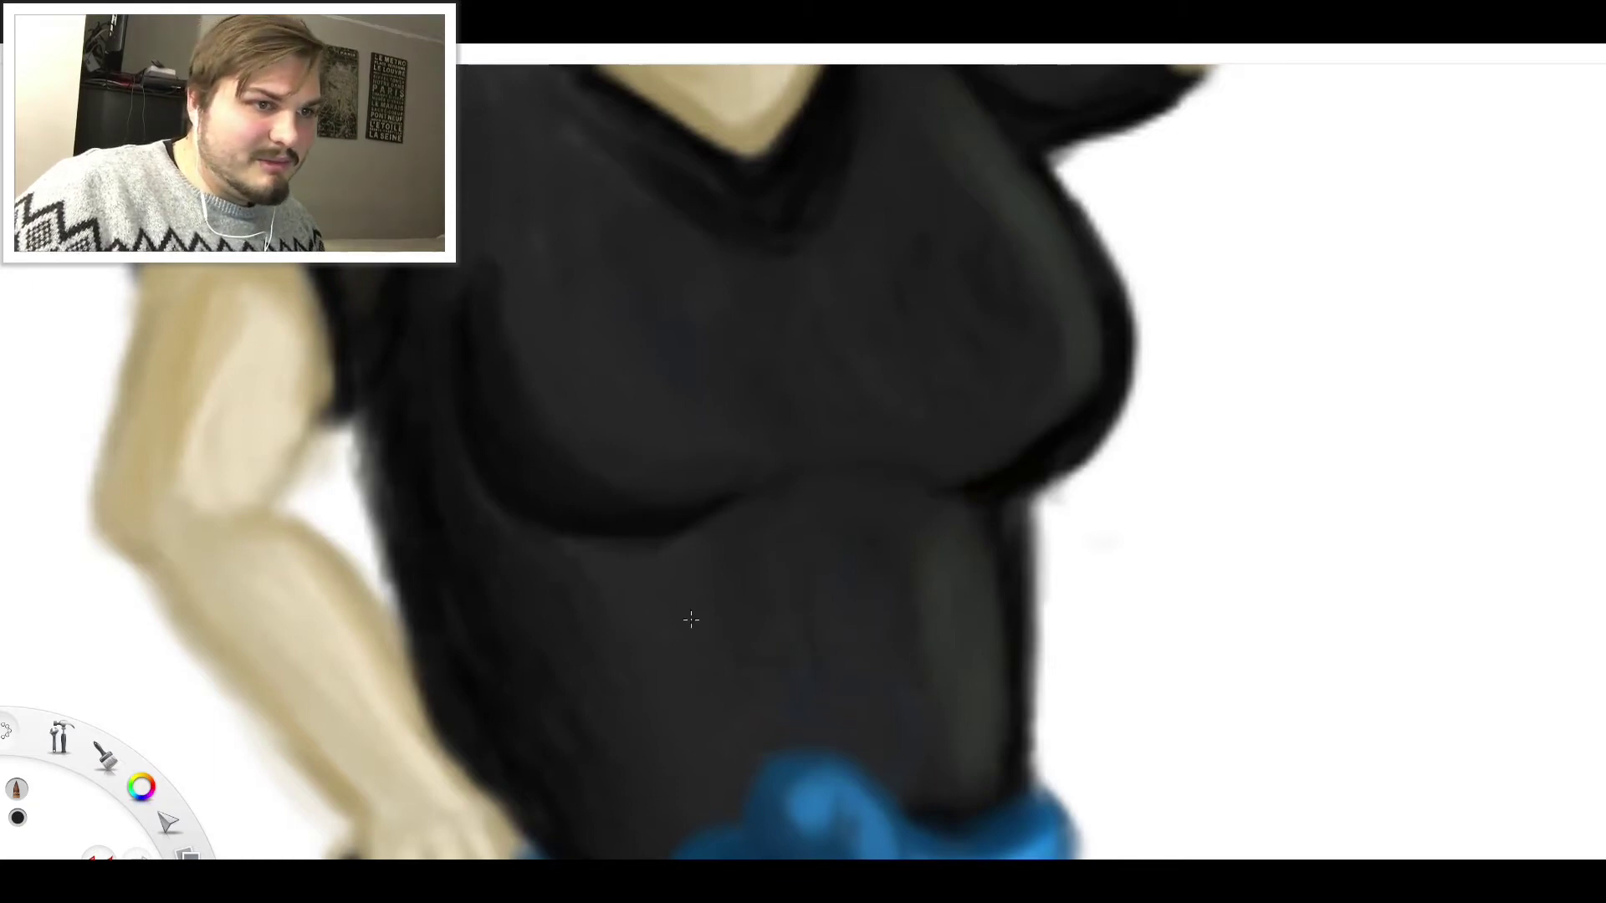
# Paint thin dark grease streaks along the longer tied sleeve and the inner edge of the shorter one
pyautogui.scroll(-6, 882, 395)
pyautogui.scroll(6, 938, 646)
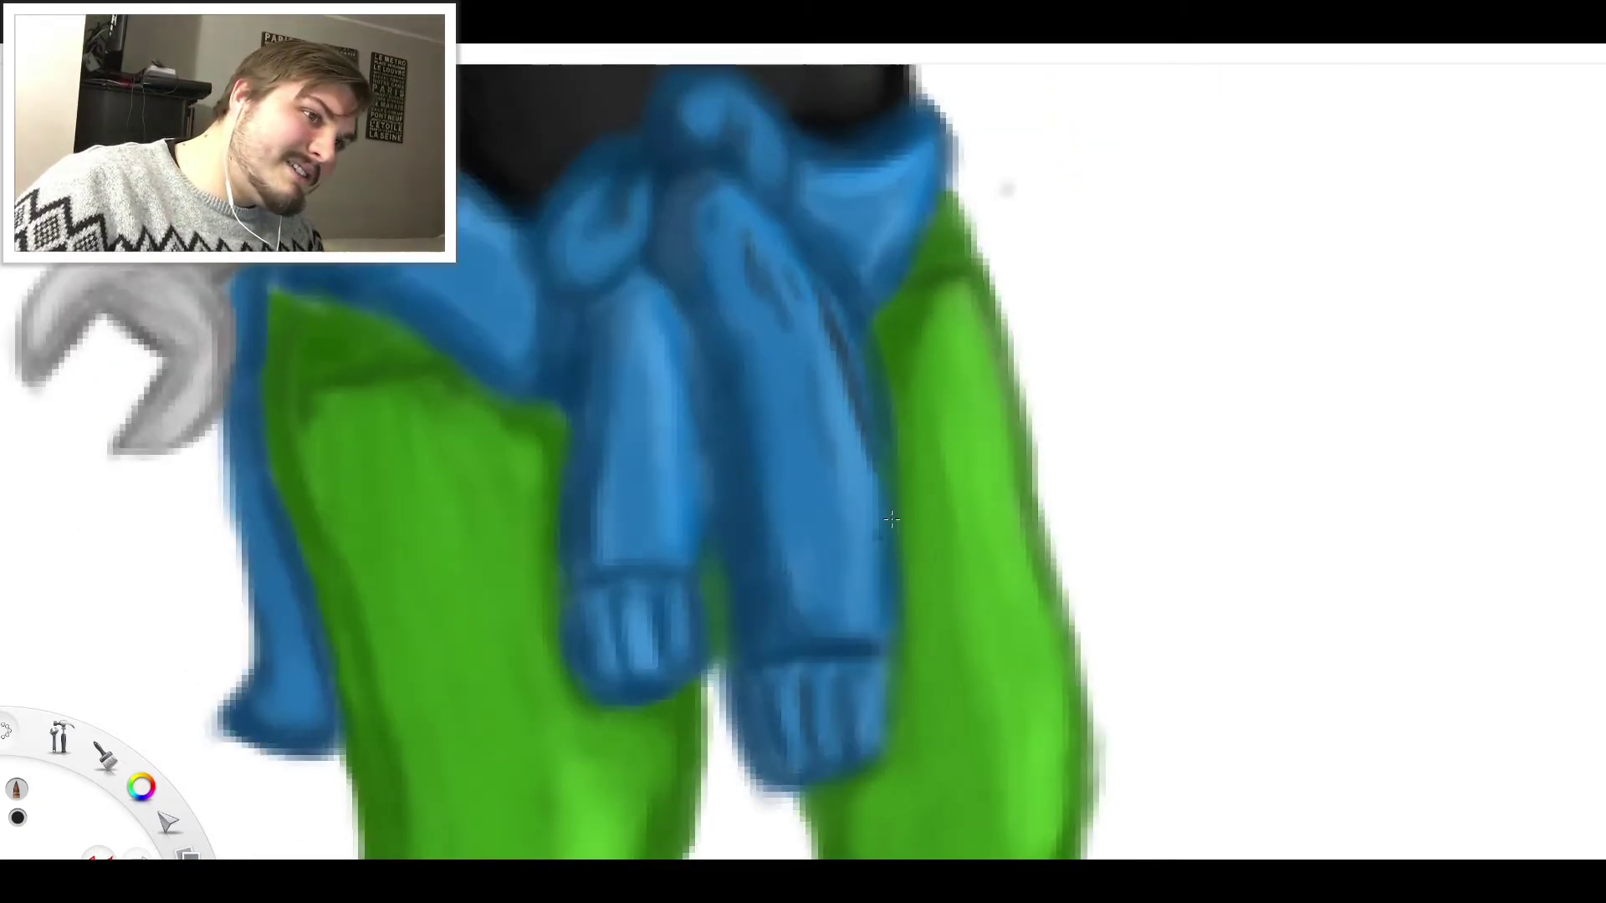
pyautogui.moveTo(845, 408)
pyautogui.mouseDown()
pyautogui.moveTo(880, 612)
pyautogui.moveTo(870, 467)
pyautogui.mouseUp()
pyautogui.moveTo(680, 432)
pyautogui.mouseDown()
pyautogui.moveTo(711, 505)
pyautogui.moveTo(704, 468)
pyautogui.mouseUp()
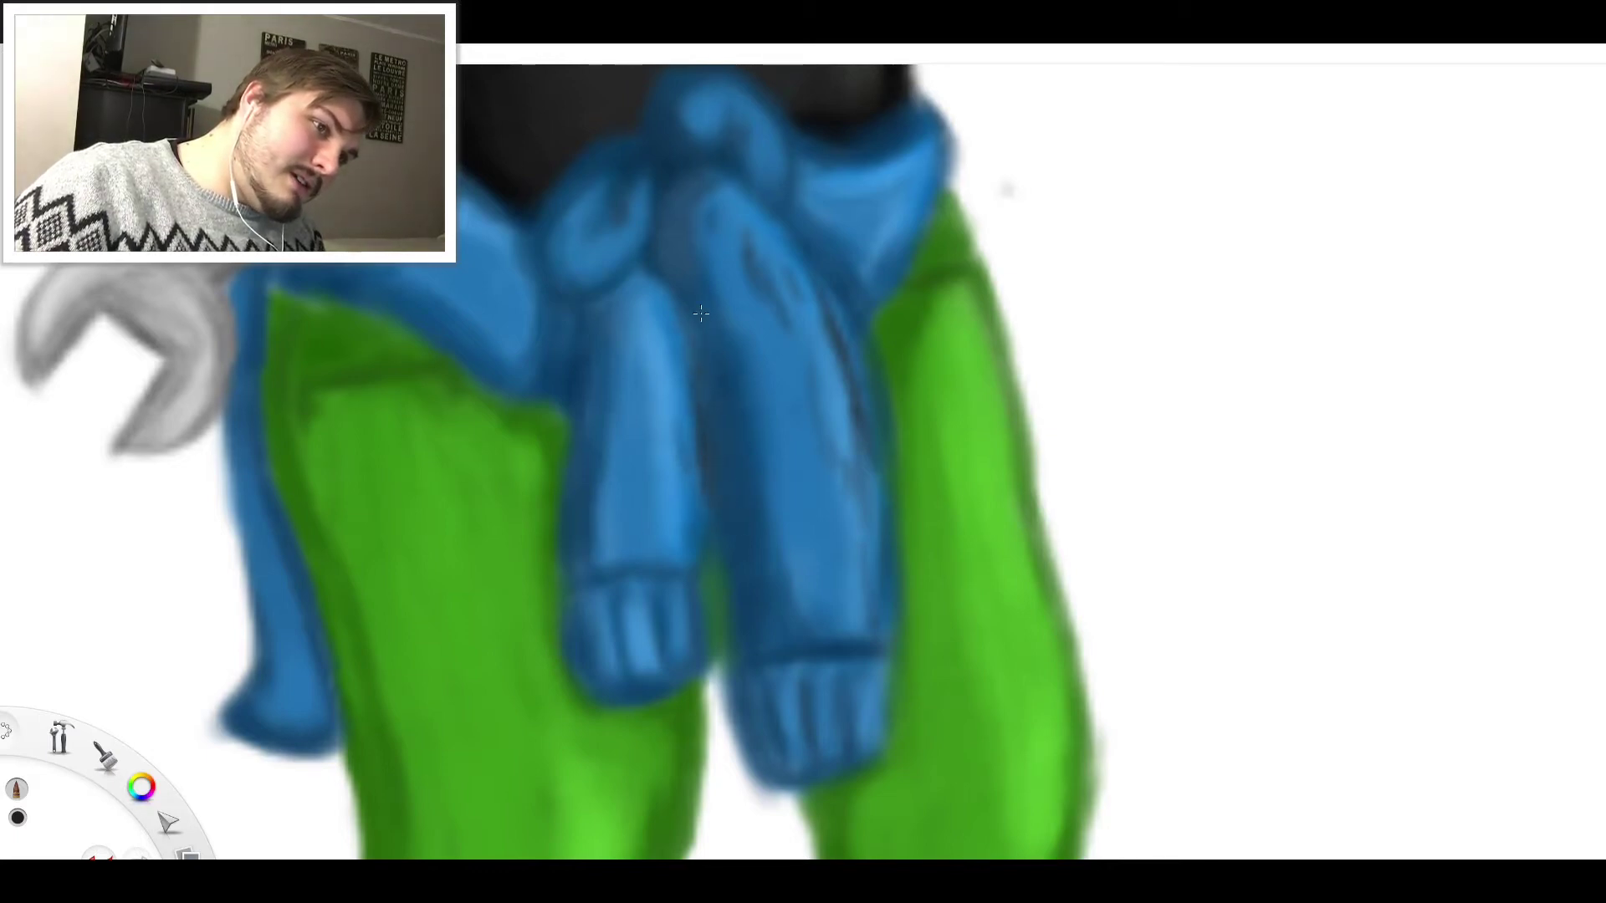
# Dirty the cuffs of both tied sleeves with short, thin dark strokes across the ribbing
pyautogui.moveTo(691, 493)
pyautogui.mouseDown()
pyautogui.moveTo(655, 648)
pyautogui.moveTo(598, 673)
pyautogui.mouseUp()
pyautogui.moveTo(619, 604)
pyautogui.mouseDown()
pyautogui.moveTo(692, 622)
pyautogui.moveTo(689, 638)
pyautogui.moveTo(619, 665)
pyautogui.mouseUp()
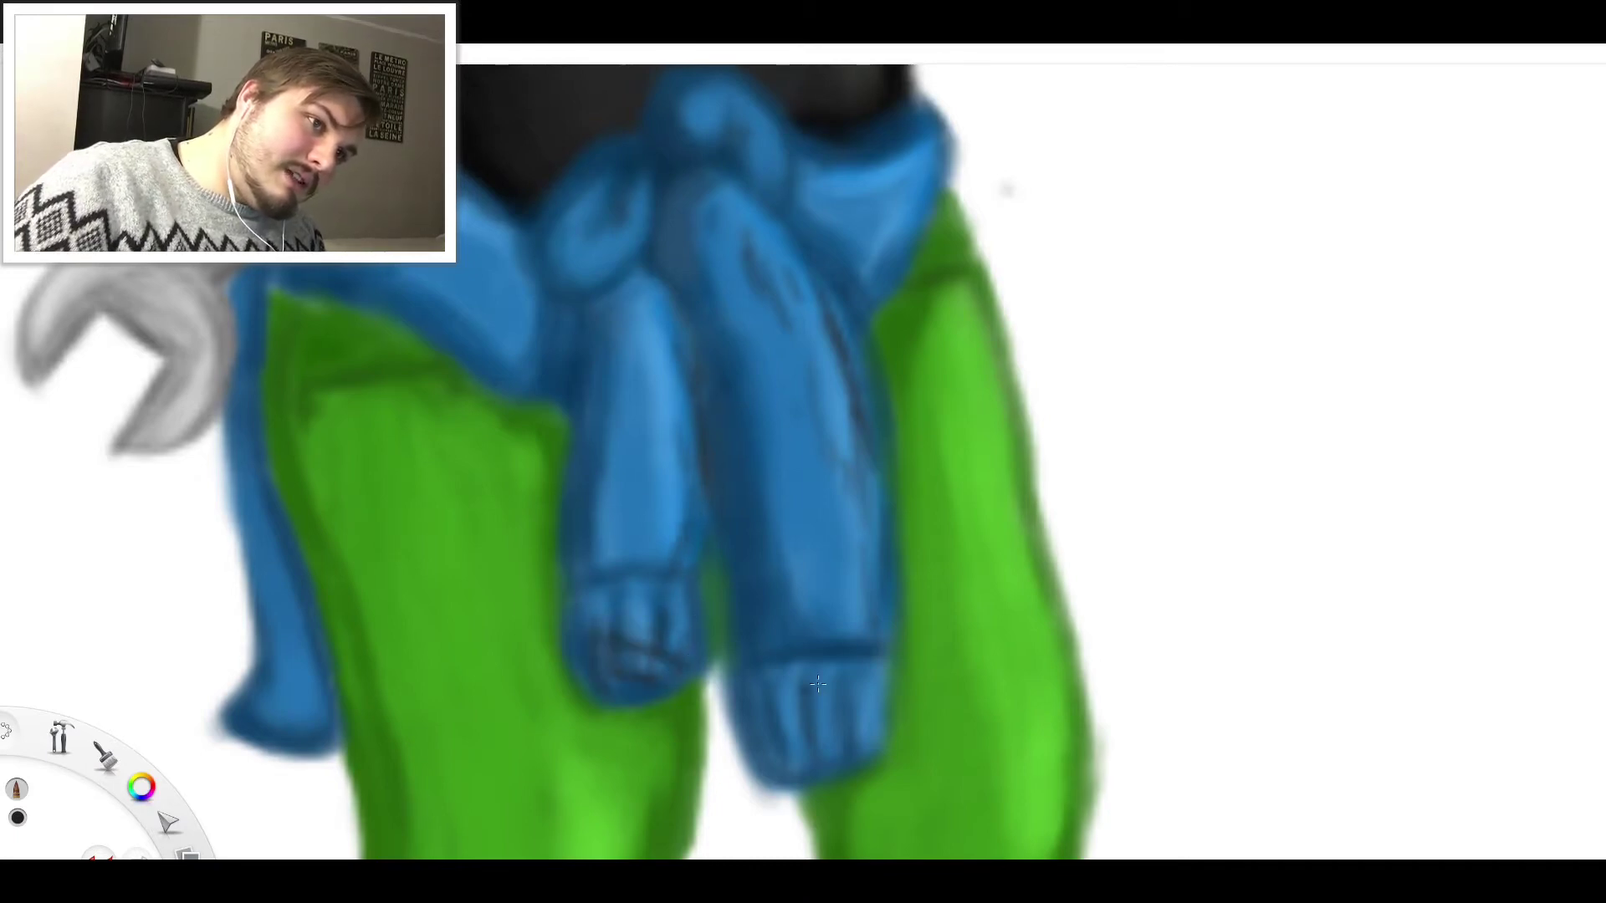
pyautogui.moveTo(740, 736); pyautogui.dragTo(810, 762)
pyautogui.moveTo(793, 707)
pyautogui.mouseDown()
pyautogui.moveTo(790, 757)
pyautogui.moveTo(843, 744)
pyautogui.mouseUp()
# Brush faint dark stains onto the folds of the blue garment on both sides of its knot
pyautogui.moveTo(537, 286); pyautogui.dragTo(548, 333)
pyautogui.moveTo(523, 276); pyautogui.dragTo(544, 348)
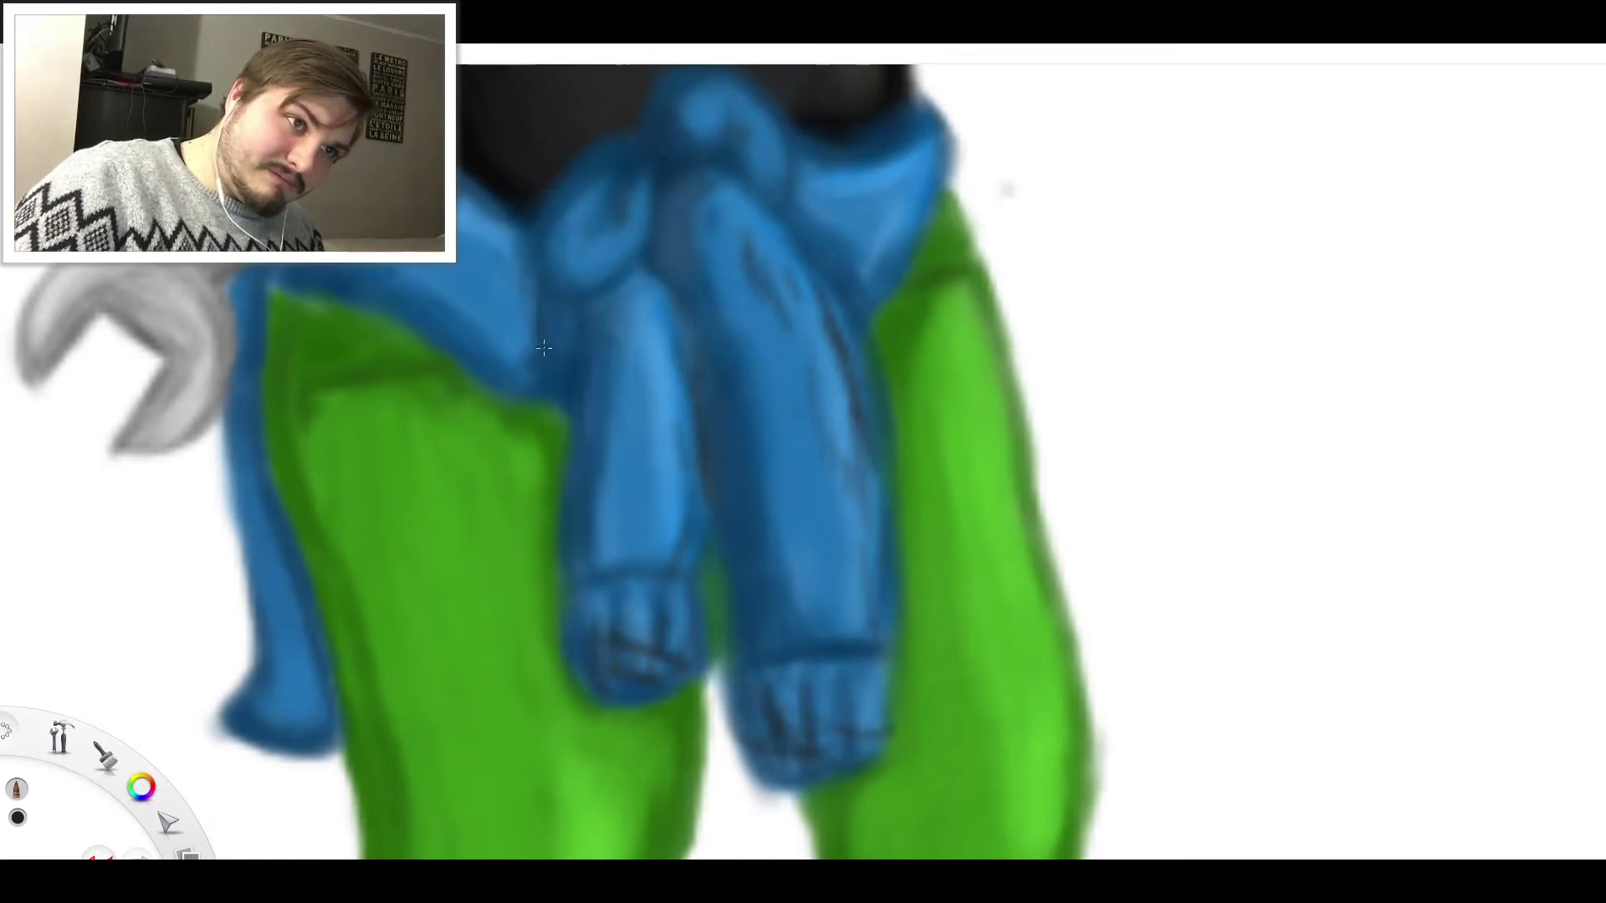
pyautogui.moveTo(493, 220)
pyautogui.mouseDown()
pyautogui.moveTo(507, 268)
pyautogui.moveTo(586, 277)
pyautogui.mouseUp()
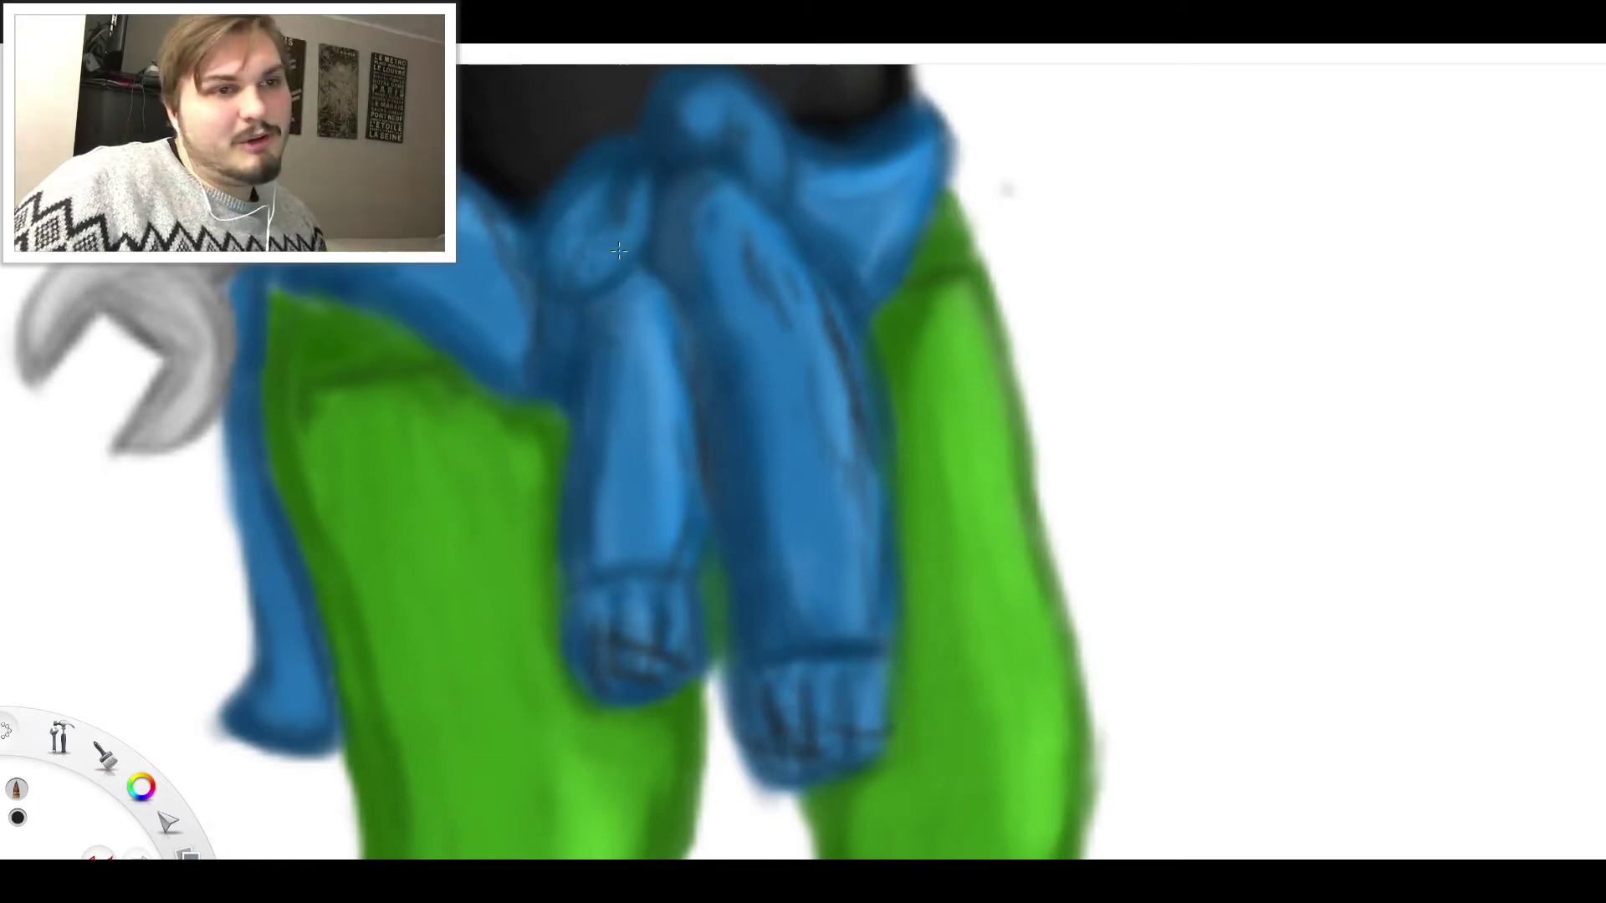
pyautogui.moveTo(915, 194); pyautogui.dragTo(876, 266)
# Streak dark grease stains down the outer thigh and above the knee of the trouser leg beside the longer sleeve
pyautogui.moveTo(970, 293); pyautogui.dragTo(1022, 473)
pyautogui.moveTo(924, 389)
pyautogui.mouseDown()
pyautogui.moveTo(947, 329)
pyautogui.moveTo(997, 430)
pyautogui.mouseUp()
pyautogui.moveTo(960, 307); pyautogui.dragTo(1008, 502)
pyautogui.moveTo(979, 318); pyautogui.dragTo(1025, 535)
pyautogui.moveTo(907, 478); pyautogui.dragTo(927, 649)
pyautogui.moveTo(1053, 724)
pyautogui.mouseDown()
pyautogui.moveTo(1036, 646)
pyautogui.moveTo(1054, 691)
pyautogui.moveTo(973, 710)
pyautogui.moveTo(972, 726)
pyautogui.moveTo(1002, 720)
pyautogui.mouseUp()
pyautogui.scroll(-5, 1035, 679)
pyautogui.scroll(5, 1027, 711)
pyautogui.moveTo(980, 689)
pyautogui.mouseDown()
pyautogui.moveTo(997, 728)
pyautogui.moveTo(993, 662)
pyautogui.moveTo(988, 707)
pyautogui.mouseUp()
pyautogui.scroll(-3, 799, 566)
# Start a dark handprint on the thigh near the wrench with one palm stroke and two slanted finger marks
pyautogui.scroll(5, 798, 567)
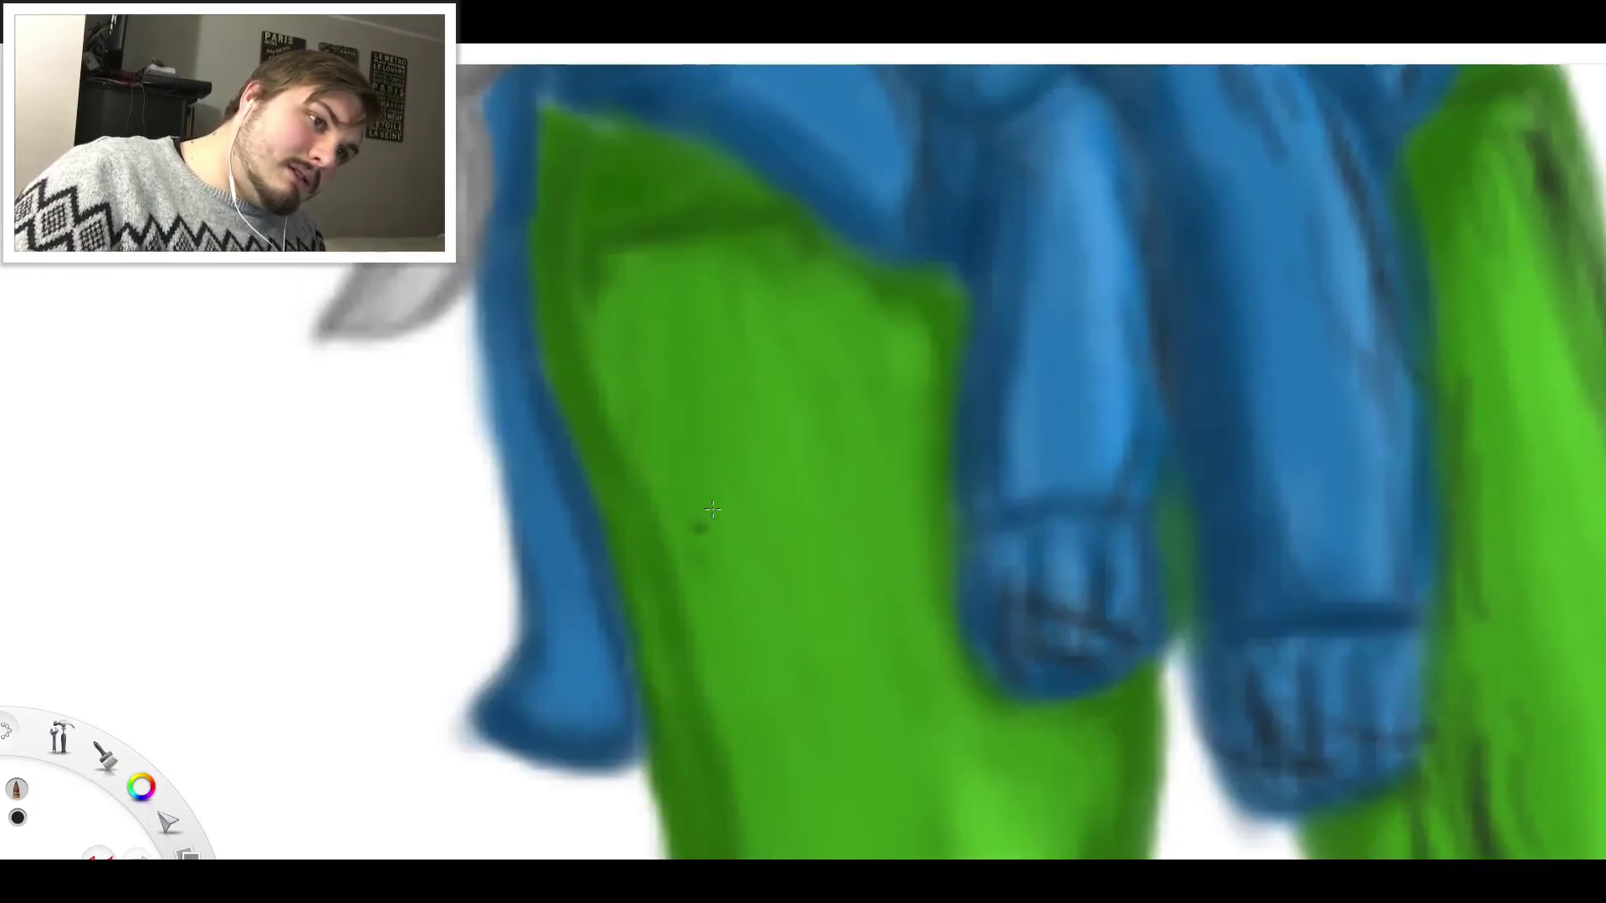
pyautogui.moveTo(696, 525); pyautogui.dragTo(730, 693)
pyautogui.moveTo(698, 585); pyautogui.dragTo(726, 696)
pyautogui.moveTo(693, 552); pyautogui.dragTo(720, 652)
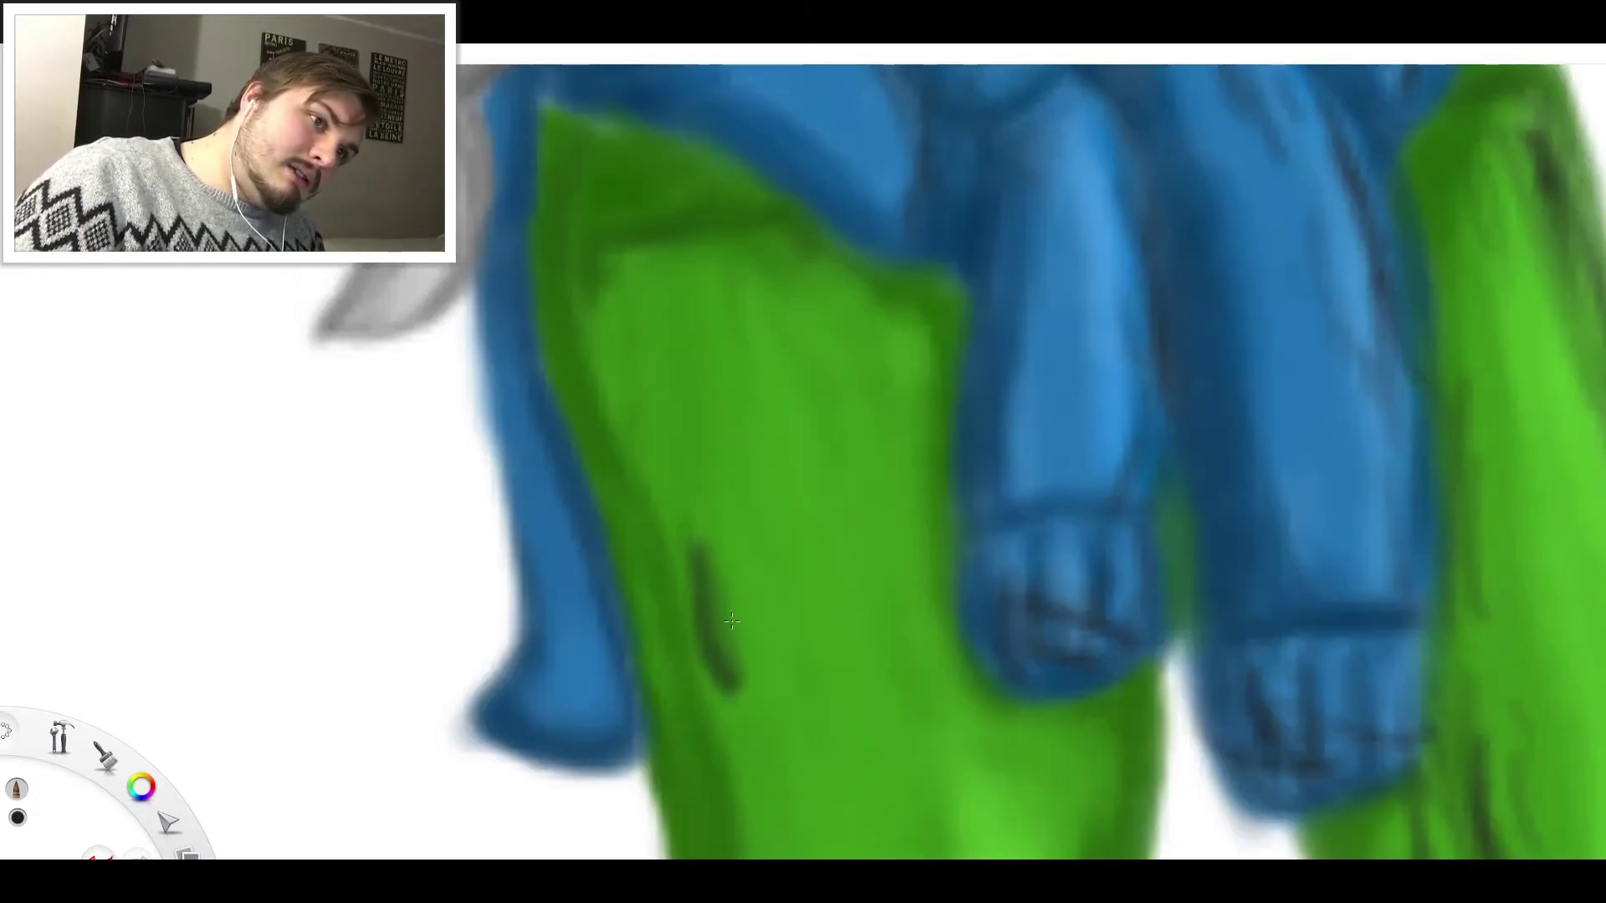
pyautogui.moveTo(696, 536); pyautogui.dragTo(735, 685)
pyautogui.moveTo(661, 403); pyautogui.dragTo(677, 462)
pyautogui.moveTo(644, 370)
pyautogui.mouseDown()
pyautogui.moveTo(686, 485)
pyautogui.moveTo(683, 392)
pyautogui.moveTo(687, 498)
pyautogui.moveTo(782, 639)
pyautogui.mouseUp()
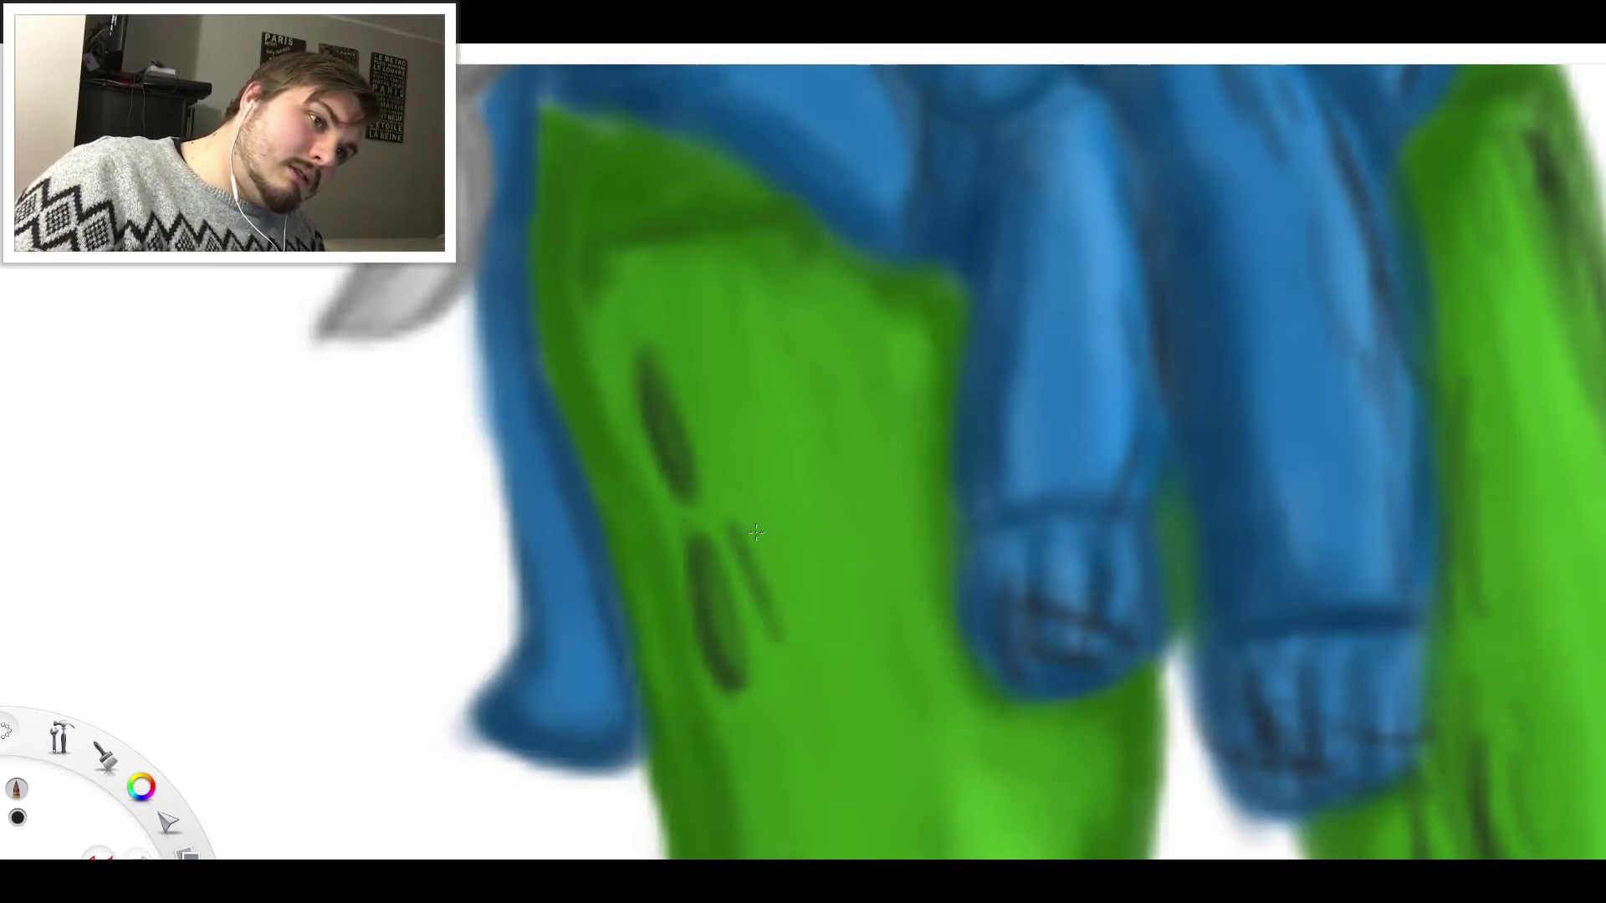
pyautogui.moveTo(740, 552); pyautogui.dragTo(816, 687)
pyautogui.moveTo(777, 623); pyautogui.dragTo(824, 698)
pyautogui.moveTo(755, 536); pyautogui.dragTo(812, 644)
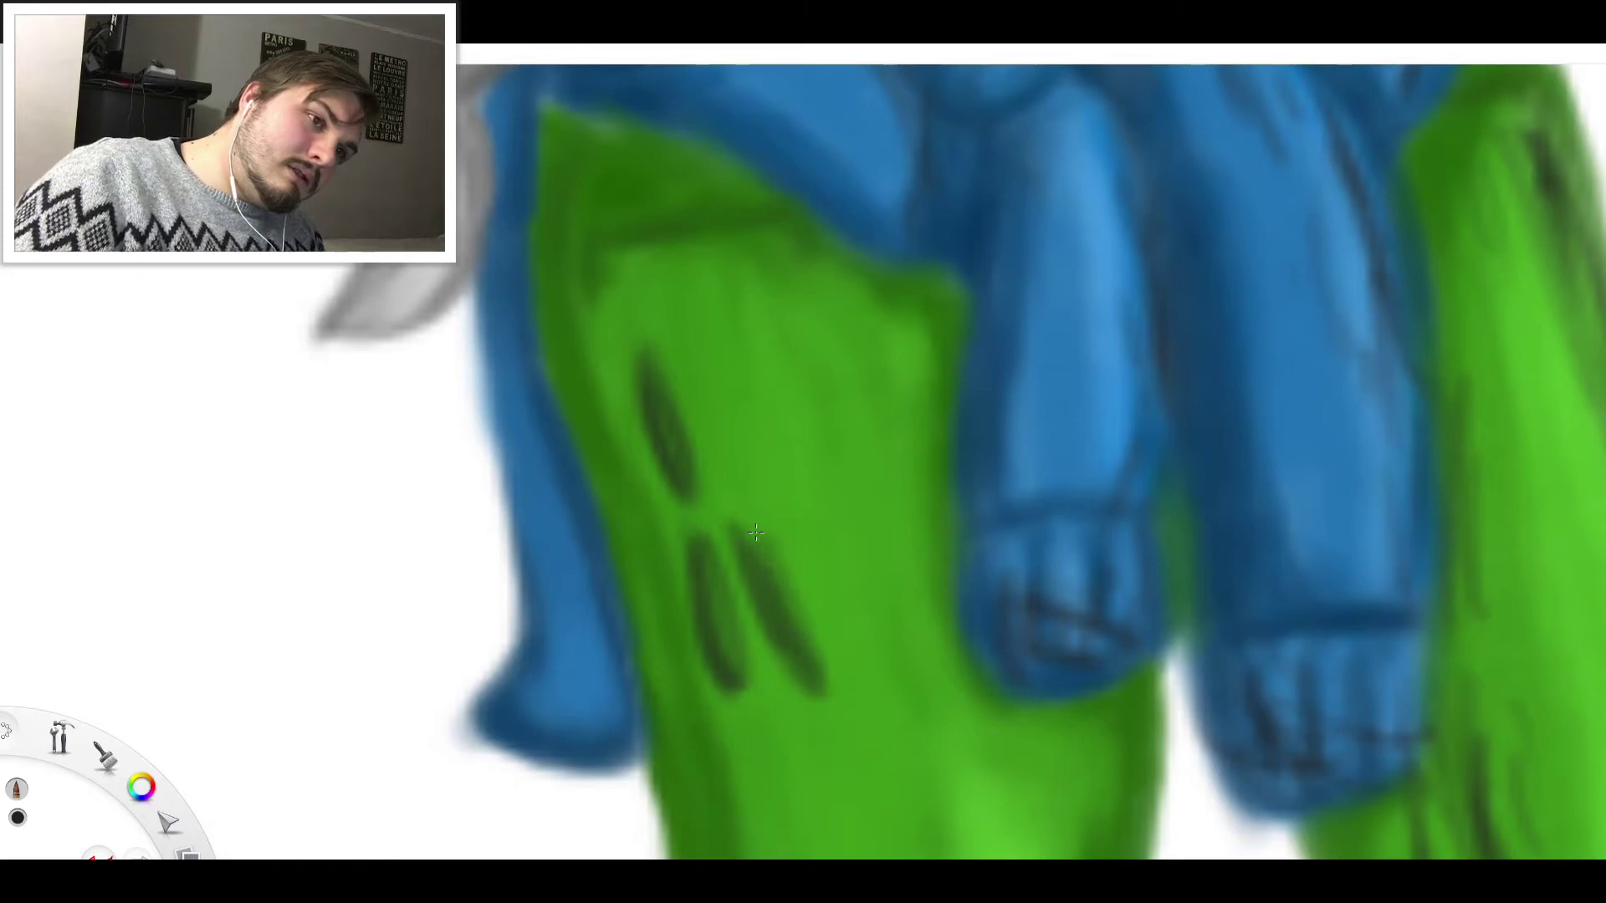
# Add the third and fourth finger marks to the thigh handprint and widen its palm with more strokes
pyautogui.moveTo(711, 397); pyautogui.dragTo(736, 494)
pyautogui.moveTo(694, 358)
pyautogui.mouseDown()
pyautogui.moveTo(732, 407)
pyautogui.moveTo(695, 456)
pyautogui.moveTo(706, 473)
pyautogui.mouseUp()
pyautogui.moveTo(799, 527); pyautogui.dragTo(875, 665)
pyautogui.moveTo(854, 598); pyautogui.dragTo(887, 673)
pyautogui.moveTo(804, 518); pyautogui.dragTo(895, 669)
pyautogui.moveTo(757, 377); pyautogui.dragTo(771, 423)
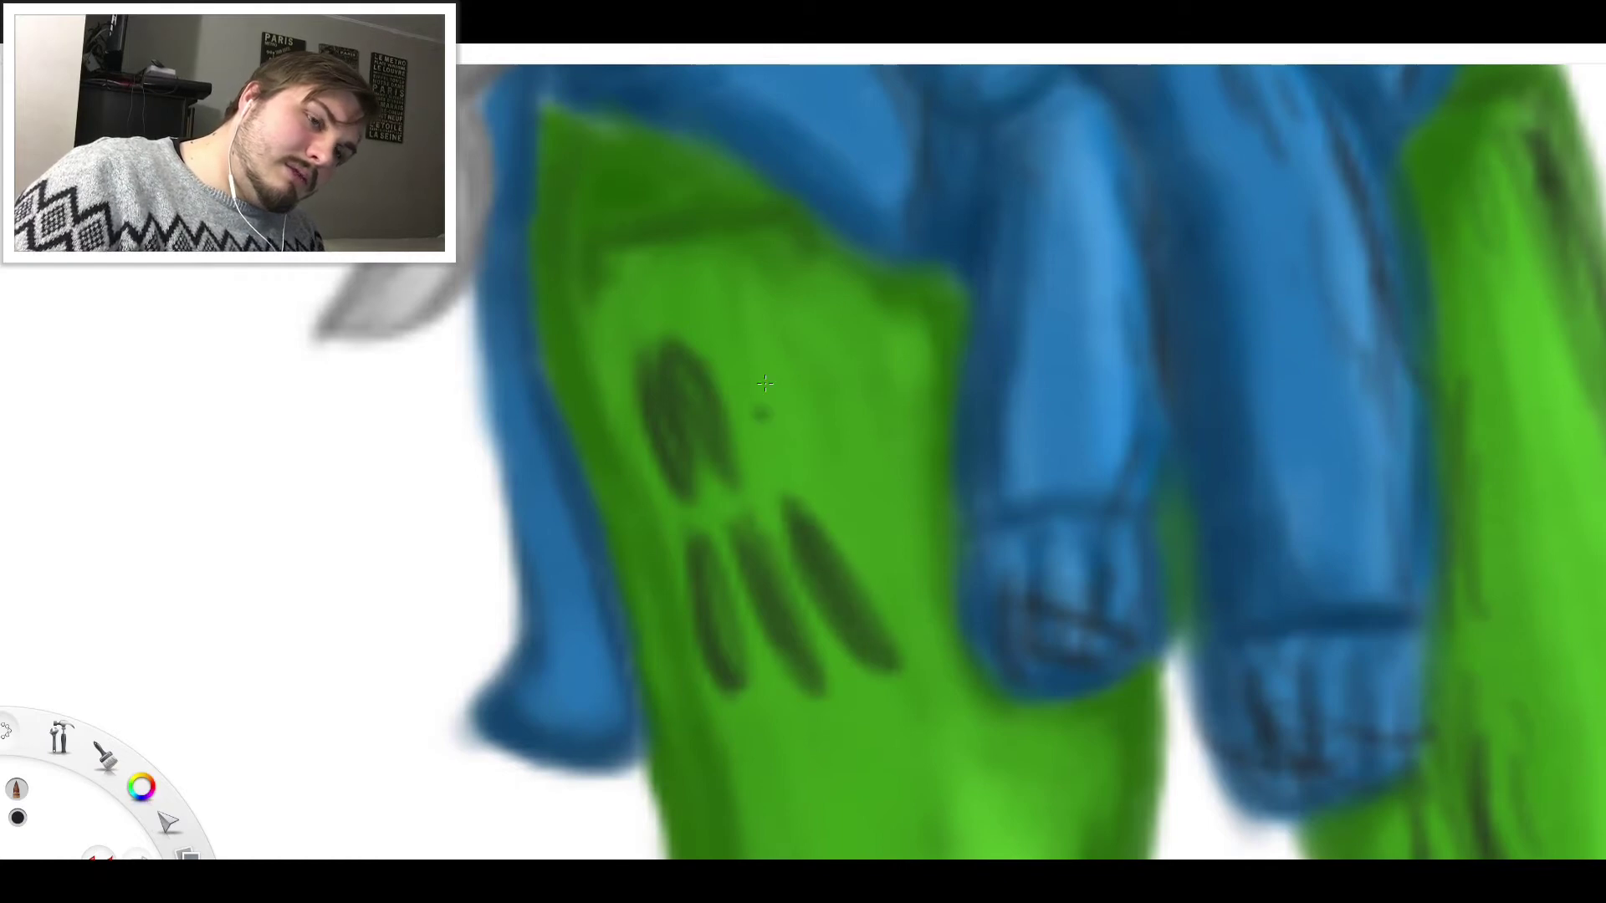
pyautogui.moveTo(721, 335)
pyautogui.mouseDown()
pyautogui.moveTo(785, 462)
pyautogui.moveTo(770, 403)
pyautogui.mouseUp()
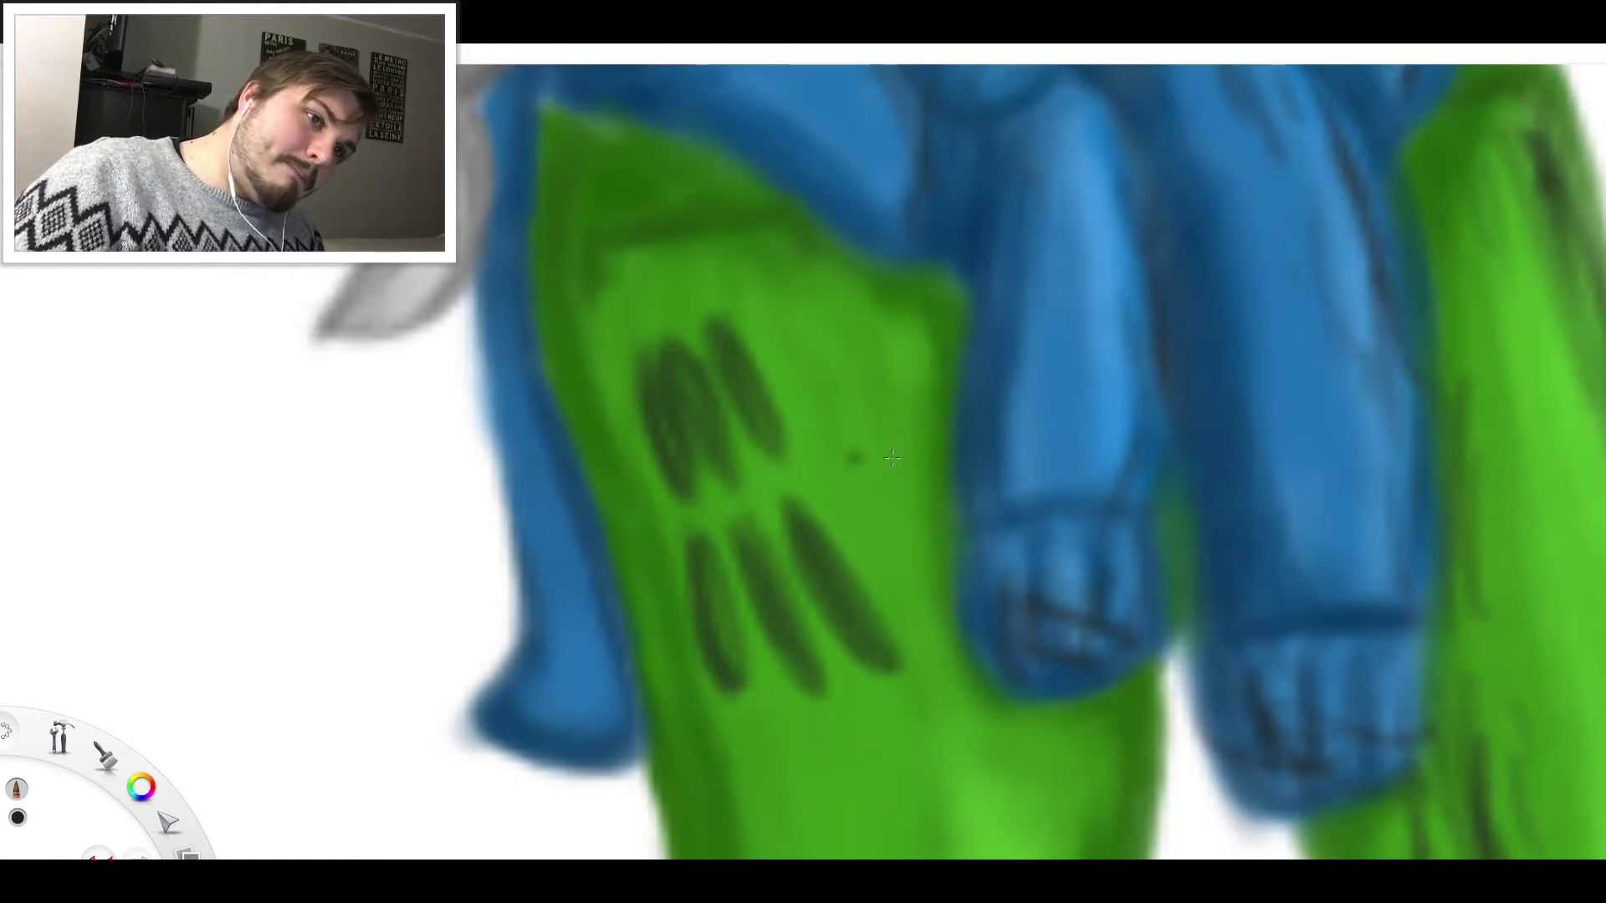
pyautogui.moveTo(874, 535); pyautogui.dragTo(895, 563)
pyautogui.moveTo(853, 502); pyautogui.dragTo(953, 636)
# Fill the handprint's palm into one solid dark patch with overlapping strokes
pyautogui.moveTo(782, 422); pyautogui.dragTo(803, 353)
pyautogui.moveTo(727, 310)
pyautogui.mouseDown()
pyautogui.moveTo(824, 456)
pyautogui.moveTo(794, 410)
pyautogui.mouseUp()
pyautogui.moveTo(661, 347); pyautogui.dragTo(753, 477)
pyautogui.moveTo(661, 306)
pyautogui.mouseDown()
pyautogui.moveTo(741, 422)
pyautogui.moveTo(690, 394)
pyautogui.mouseUp()
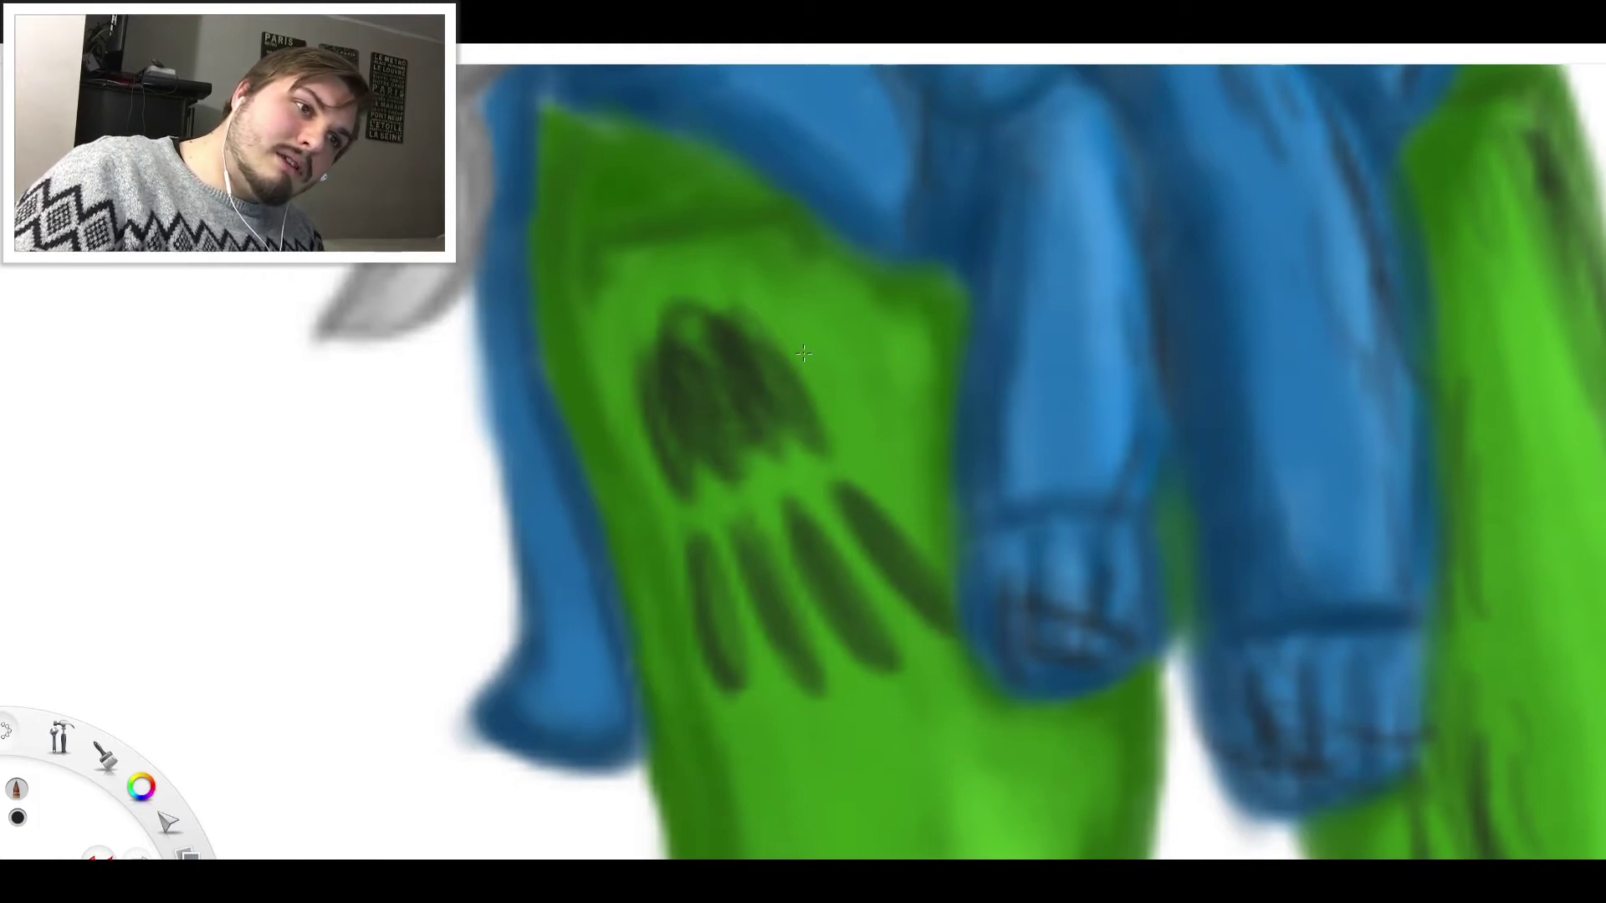
# Paint the handprint's curved thumb mark beside the palm, toward the shorter tied sleeve
pyautogui.moveTo(799, 355); pyautogui.dragTo(753, 325)
pyautogui.moveTo(853, 356)
pyautogui.mouseDown()
pyautogui.moveTo(788, 288)
pyautogui.moveTo(903, 361)
pyautogui.moveTo(803, 314)
pyautogui.mouseUp()
pyautogui.moveTo(916, 392); pyautogui.dragTo(882, 465)
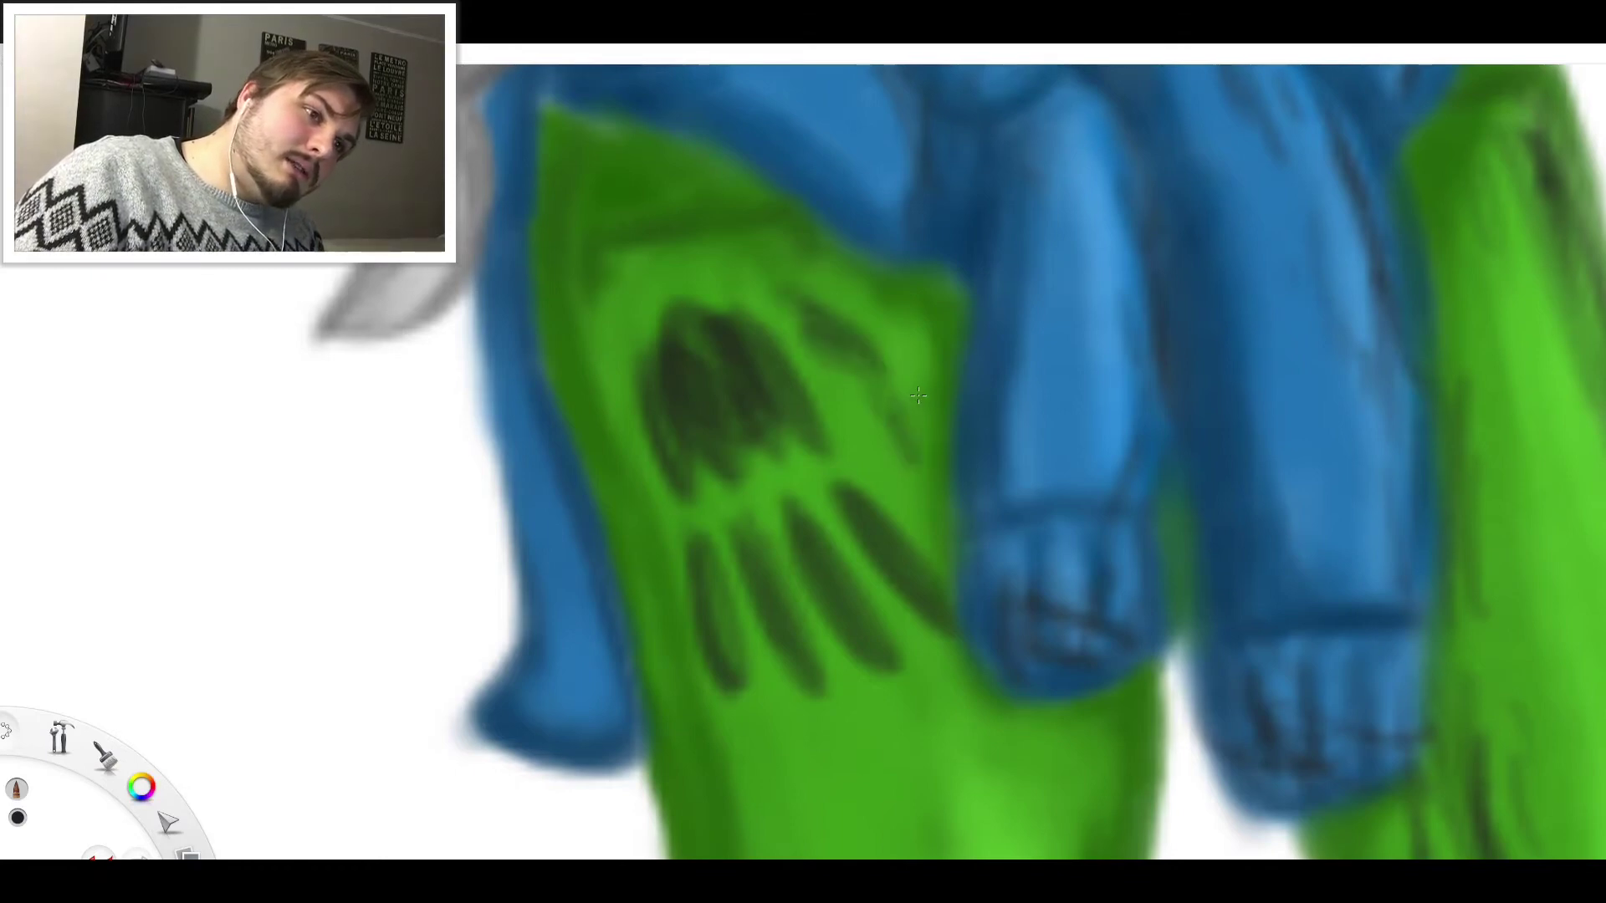
pyautogui.moveTo(847, 328); pyautogui.dragTo(768, 286)
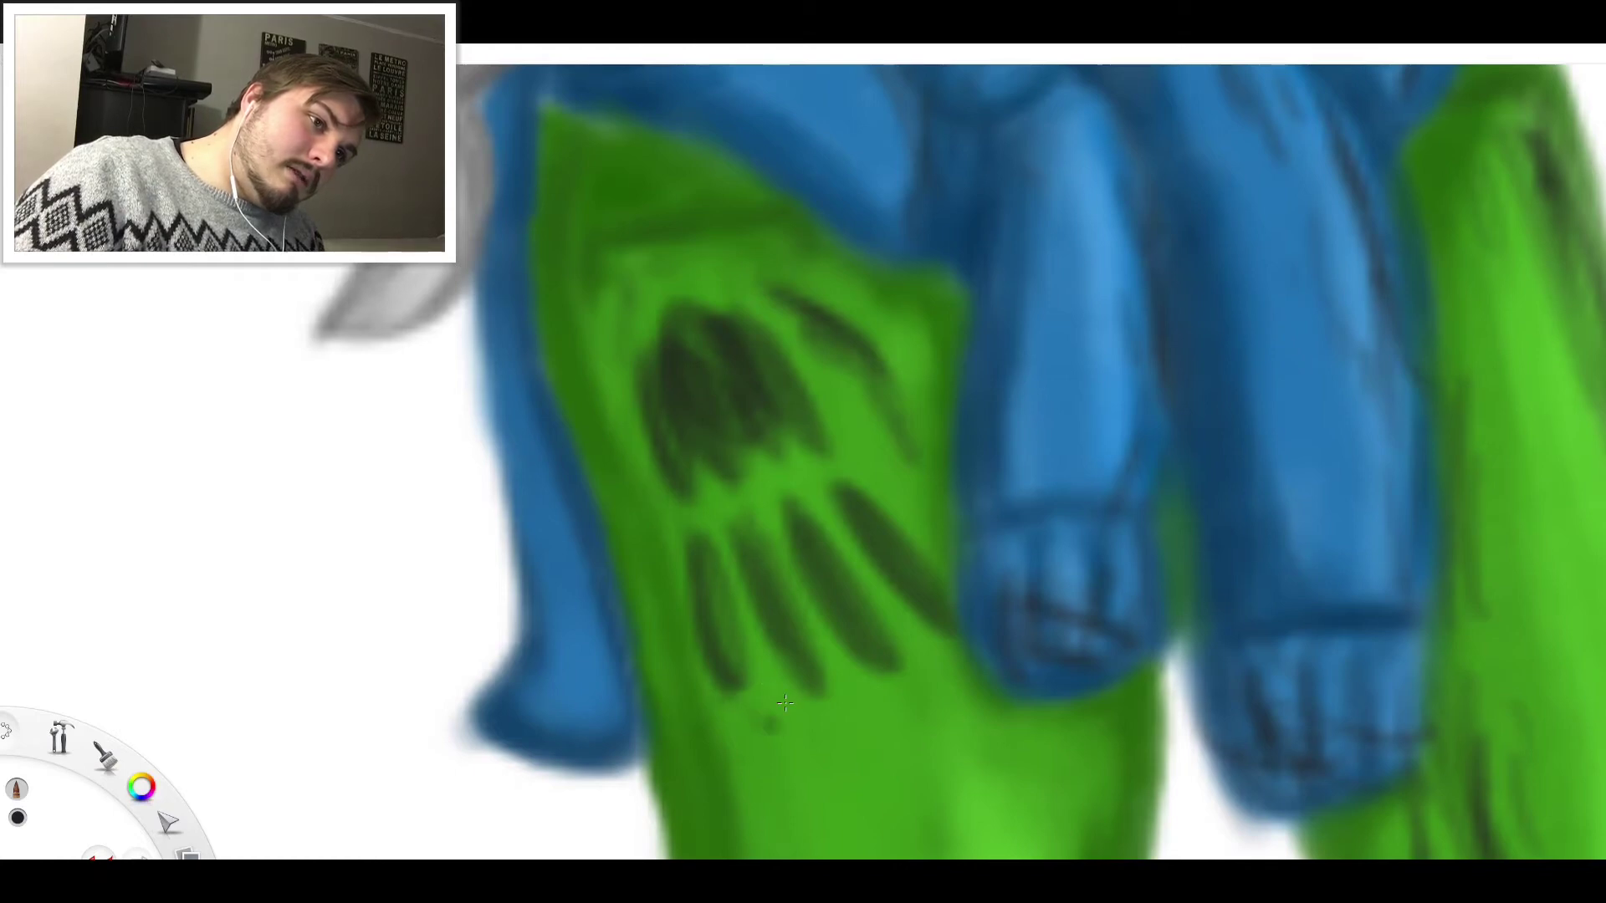
# Extend the handprint's finger marks with short dark fingertip strokes at their lower ends
pyautogui.moveTo(785, 704); pyautogui.dragTo(761, 730)
pyautogui.moveTo(761, 665); pyautogui.dragTo(745, 699)
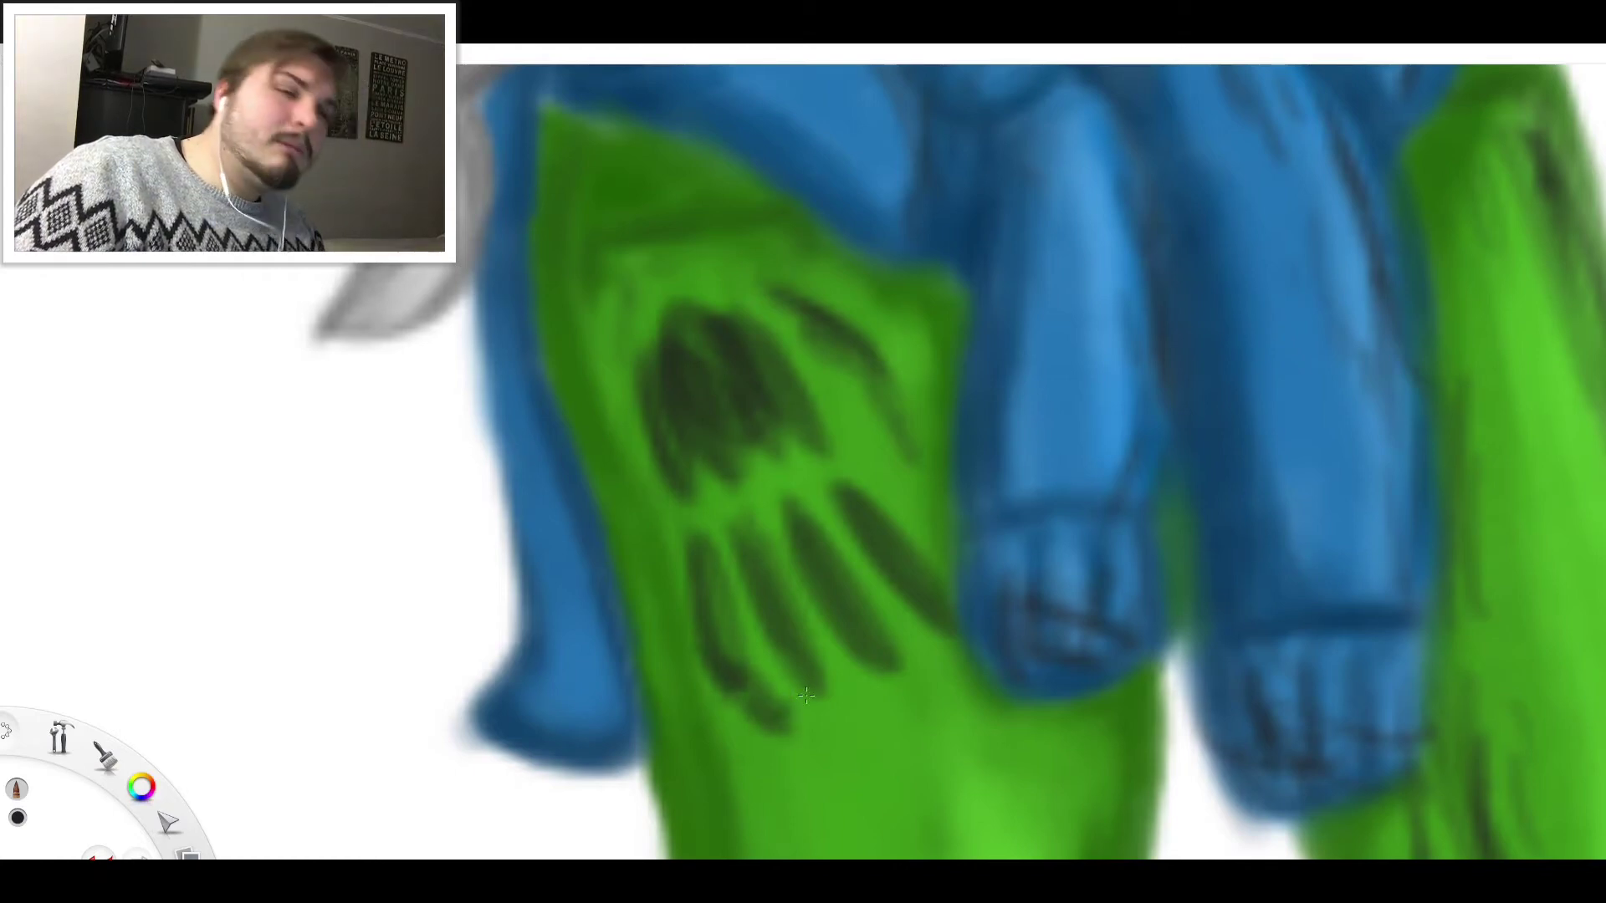
pyautogui.moveTo(845, 723)
pyautogui.mouseDown()
pyautogui.moveTo(782, 659)
pyautogui.moveTo(803, 675)
pyautogui.mouseUp()
pyautogui.moveTo(893, 653); pyautogui.dragTo(930, 705)
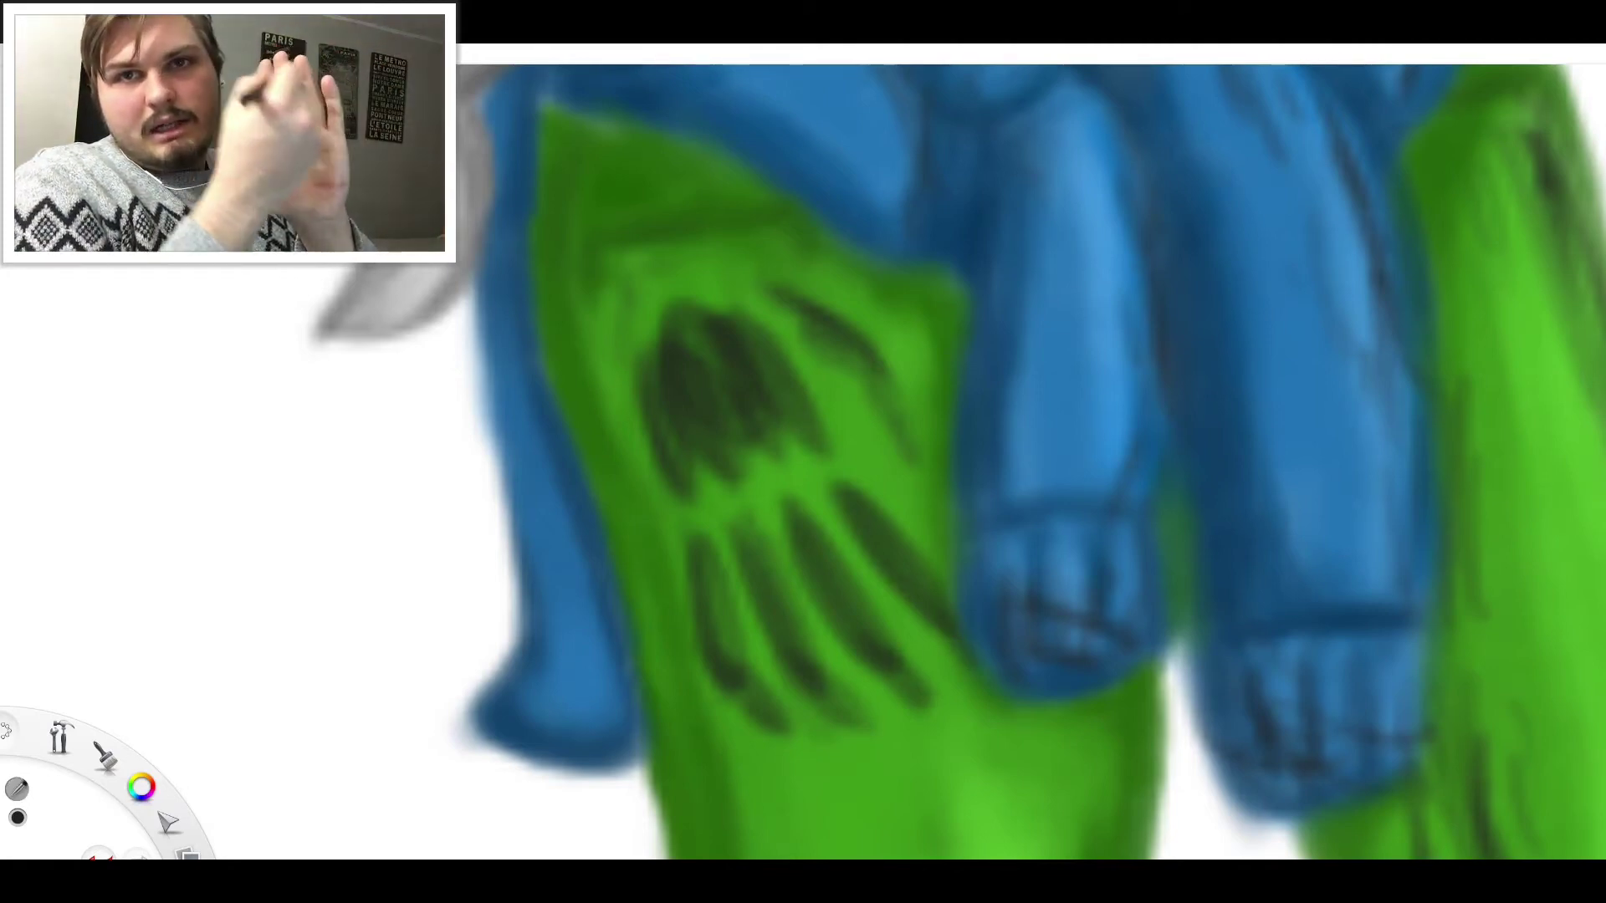
# Separate the handprint's fingers into joints by painting thin gaps across them with green sampled from the trousers
pyautogui.keyDown('alt'); pyautogui.click(748, 438); pyautogui.keyUp('alt')
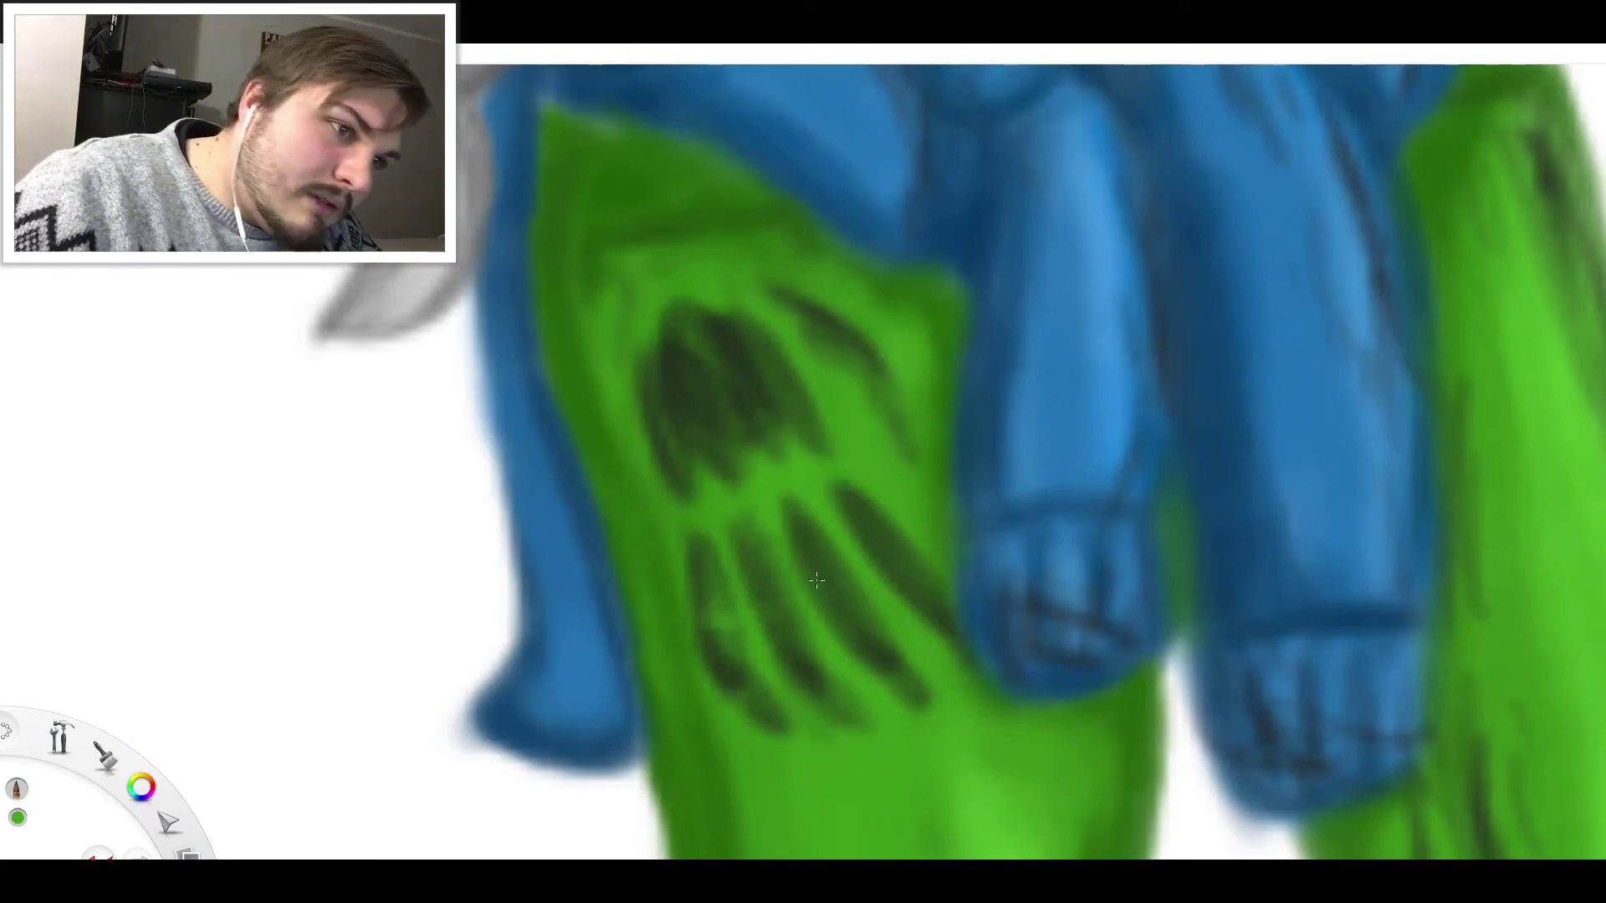
pyautogui.moveTo(755, 602); pyautogui.dragTo(811, 586)
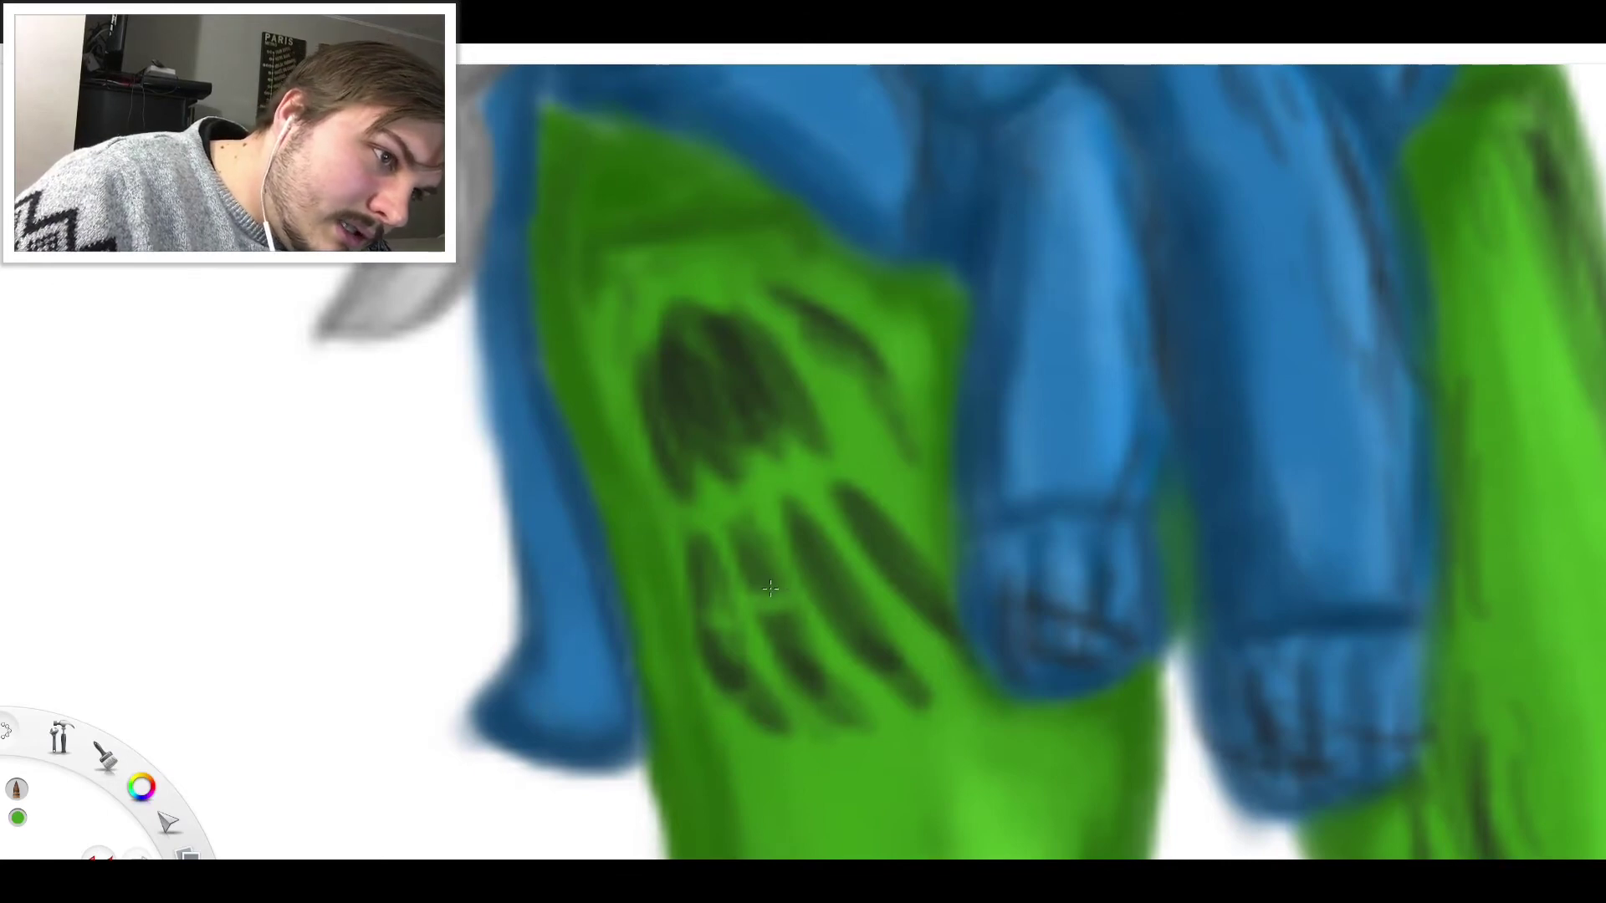
pyautogui.hotkey('ctrl', 'z')
pyautogui.hotkey('ctrl', 'z')
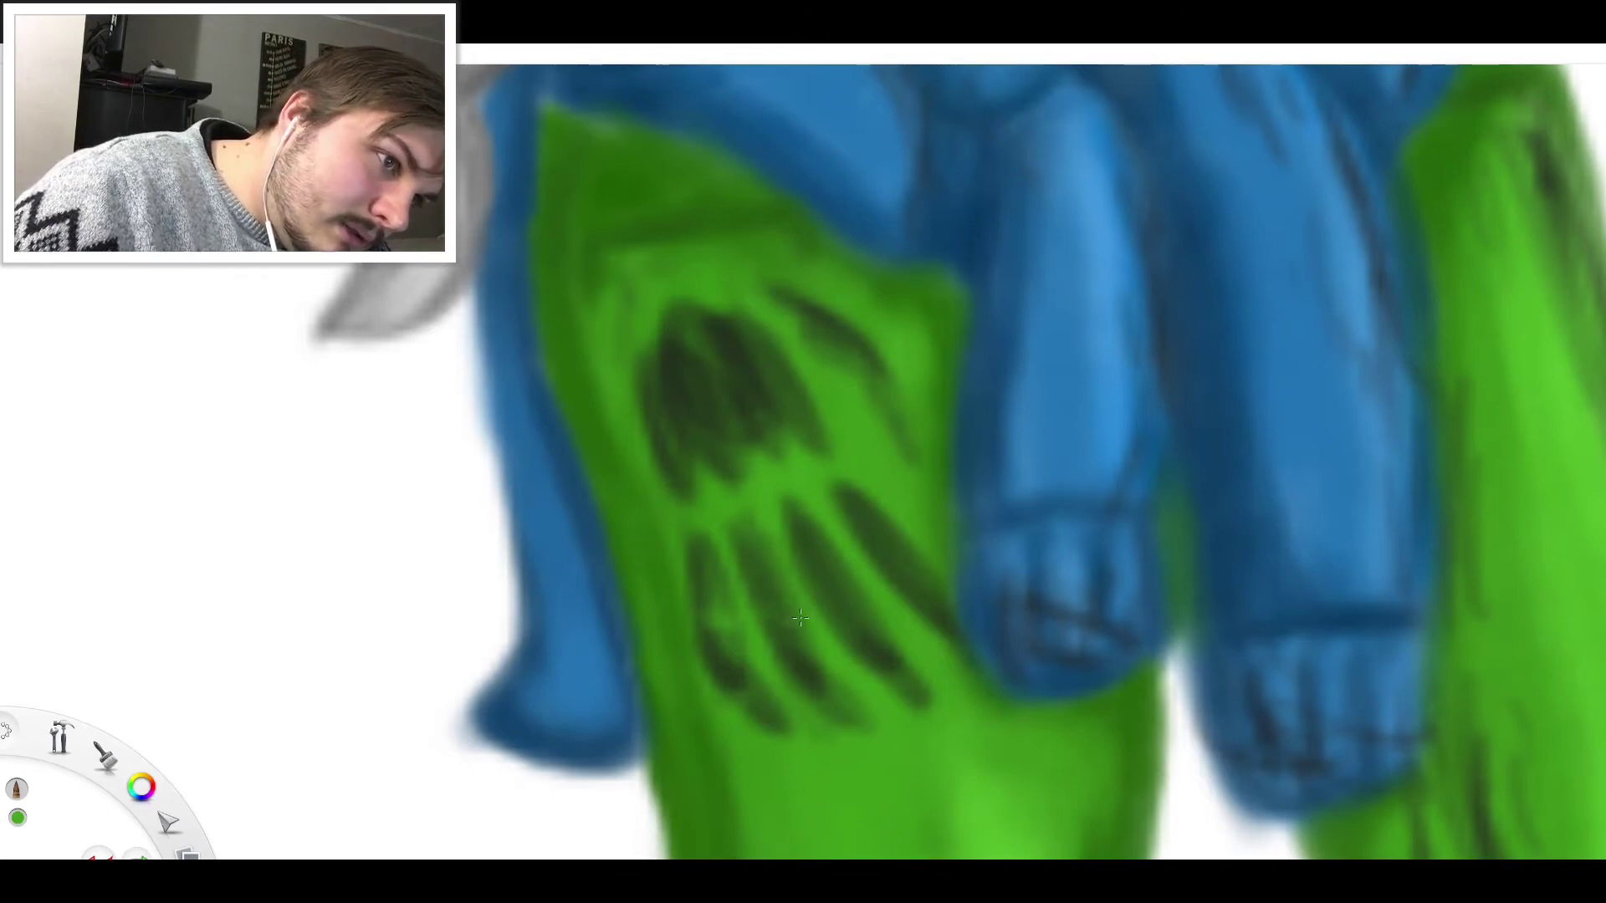
pyautogui.moveTo(783, 663)
pyautogui.mouseDown()
pyautogui.moveTo(736, 674)
pyautogui.moveTo(794, 630)
pyautogui.moveTo(854, 665)
pyautogui.mouseUp()
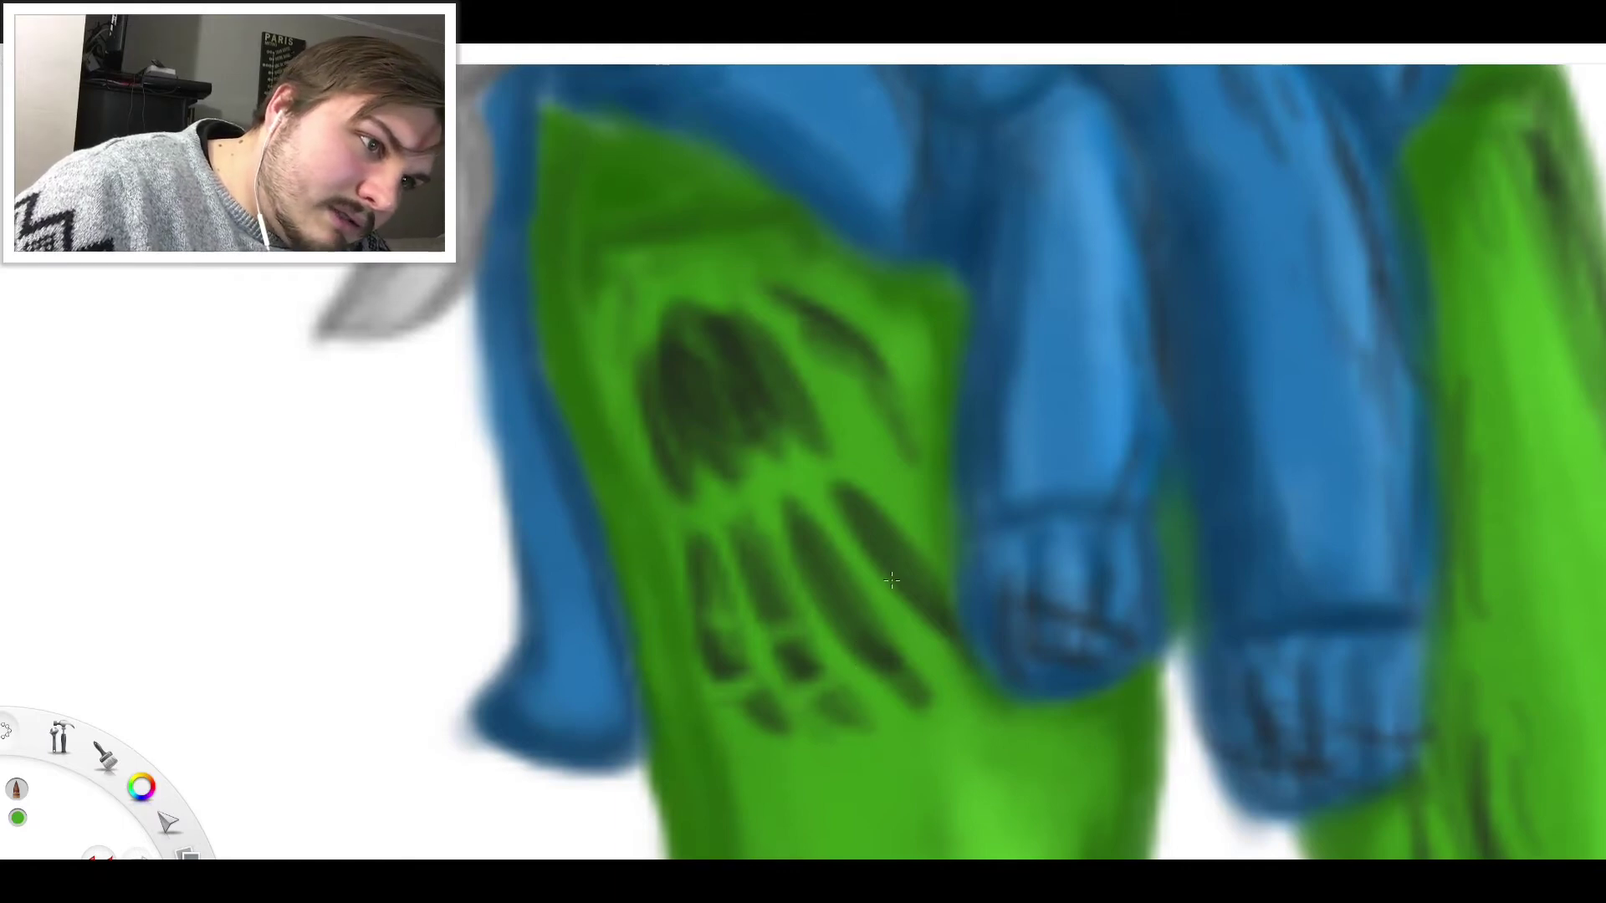
pyautogui.moveTo(808, 584)
pyautogui.mouseDown()
pyautogui.moveTo(838, 574)
pyautogui.moveTo(899, 651)
pyautogui.mouseUp()
pyautogui.hotkey('ctrl', 'z')
pyautogui.moveTo(897, 529)
pyautogui.mouseDown()
pyautogui.moveTo(871, 563)
pyautogui.moveTo(925, 615)
pyautogui.mouseUp()
# Examine the handprint and grease stains up close and on the whole figure to judge the overall effect
pyautogui.scroll(-10, 833, 565)
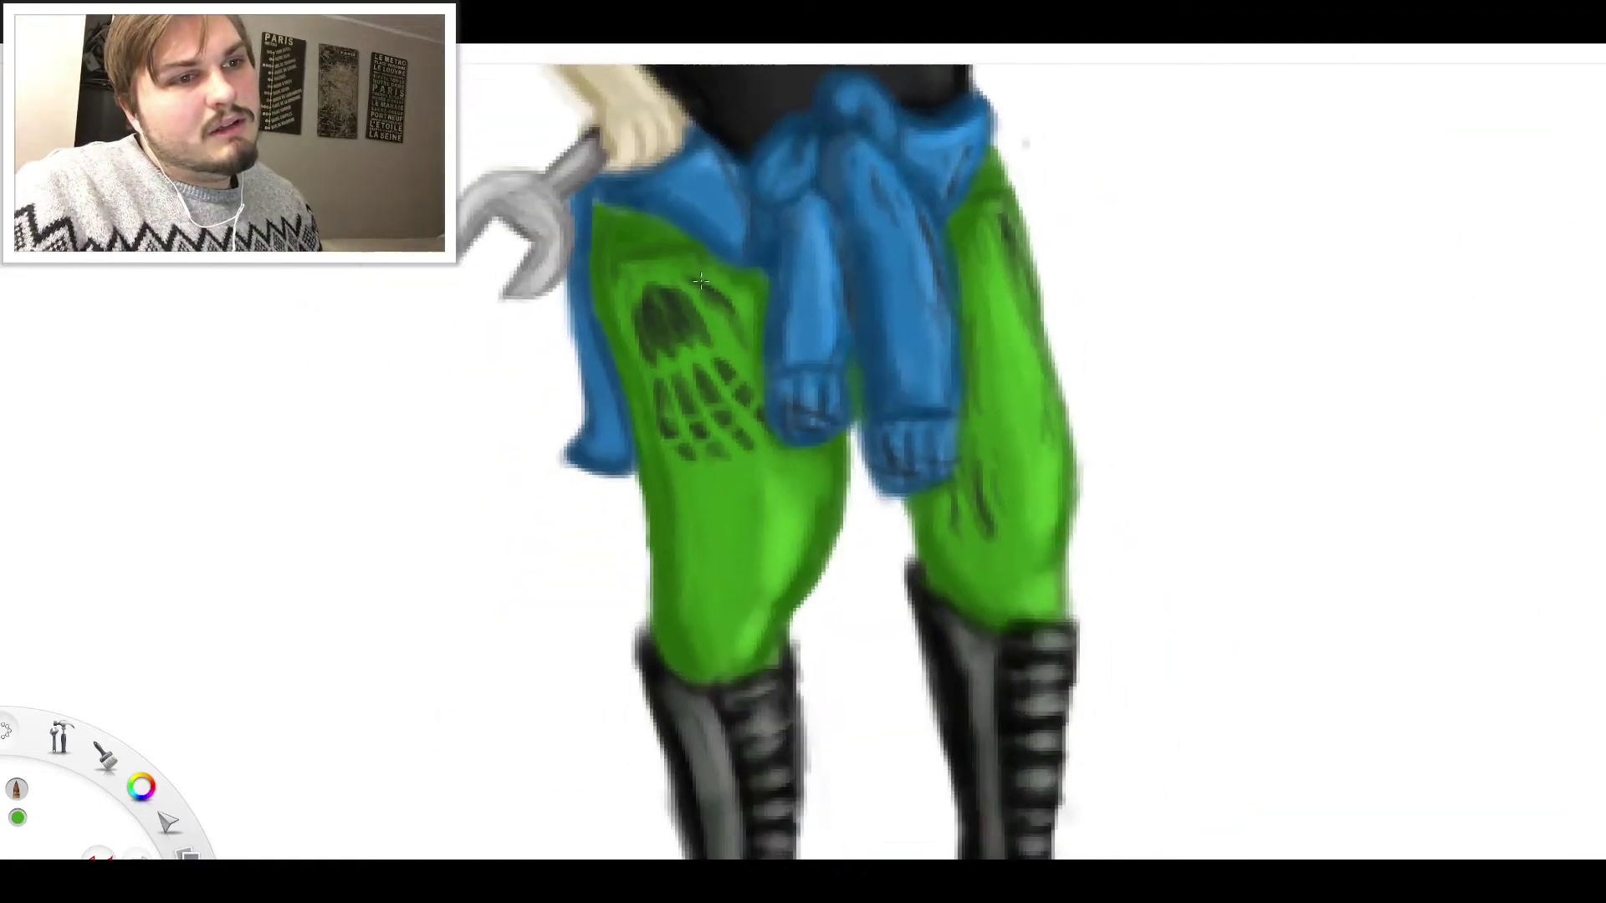
pyautogui.scroll(5, 734, 234)
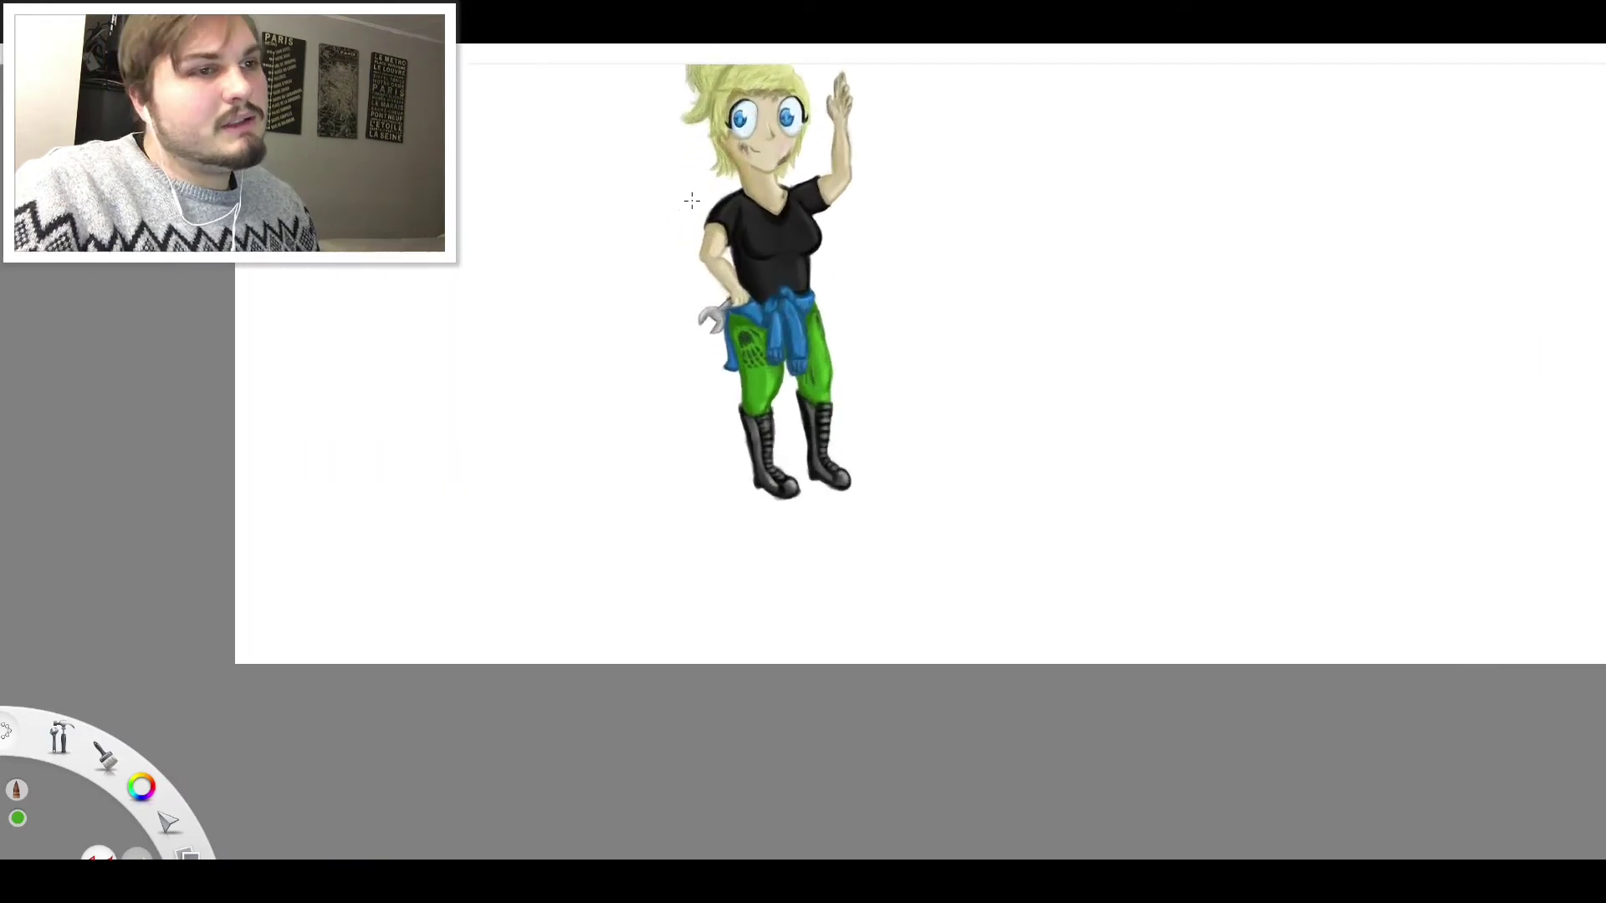
pyautogui.scroll(5, 691, 210)
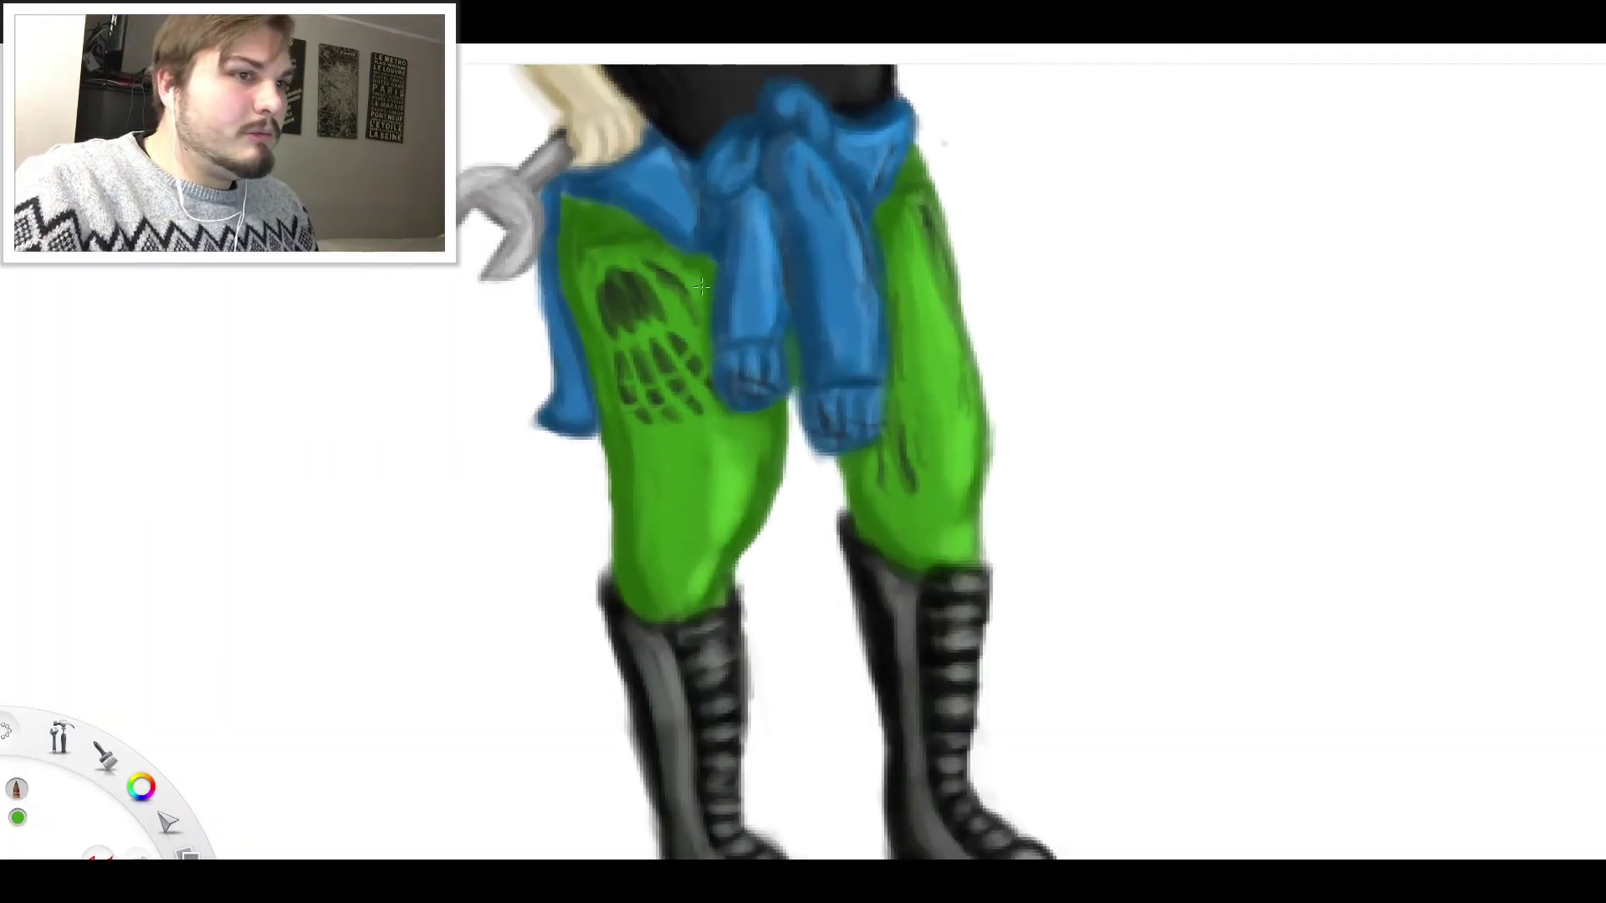
pyautogui.scroll(-2, 635, 200)
pyautogui.scroll(3, 632, 198)
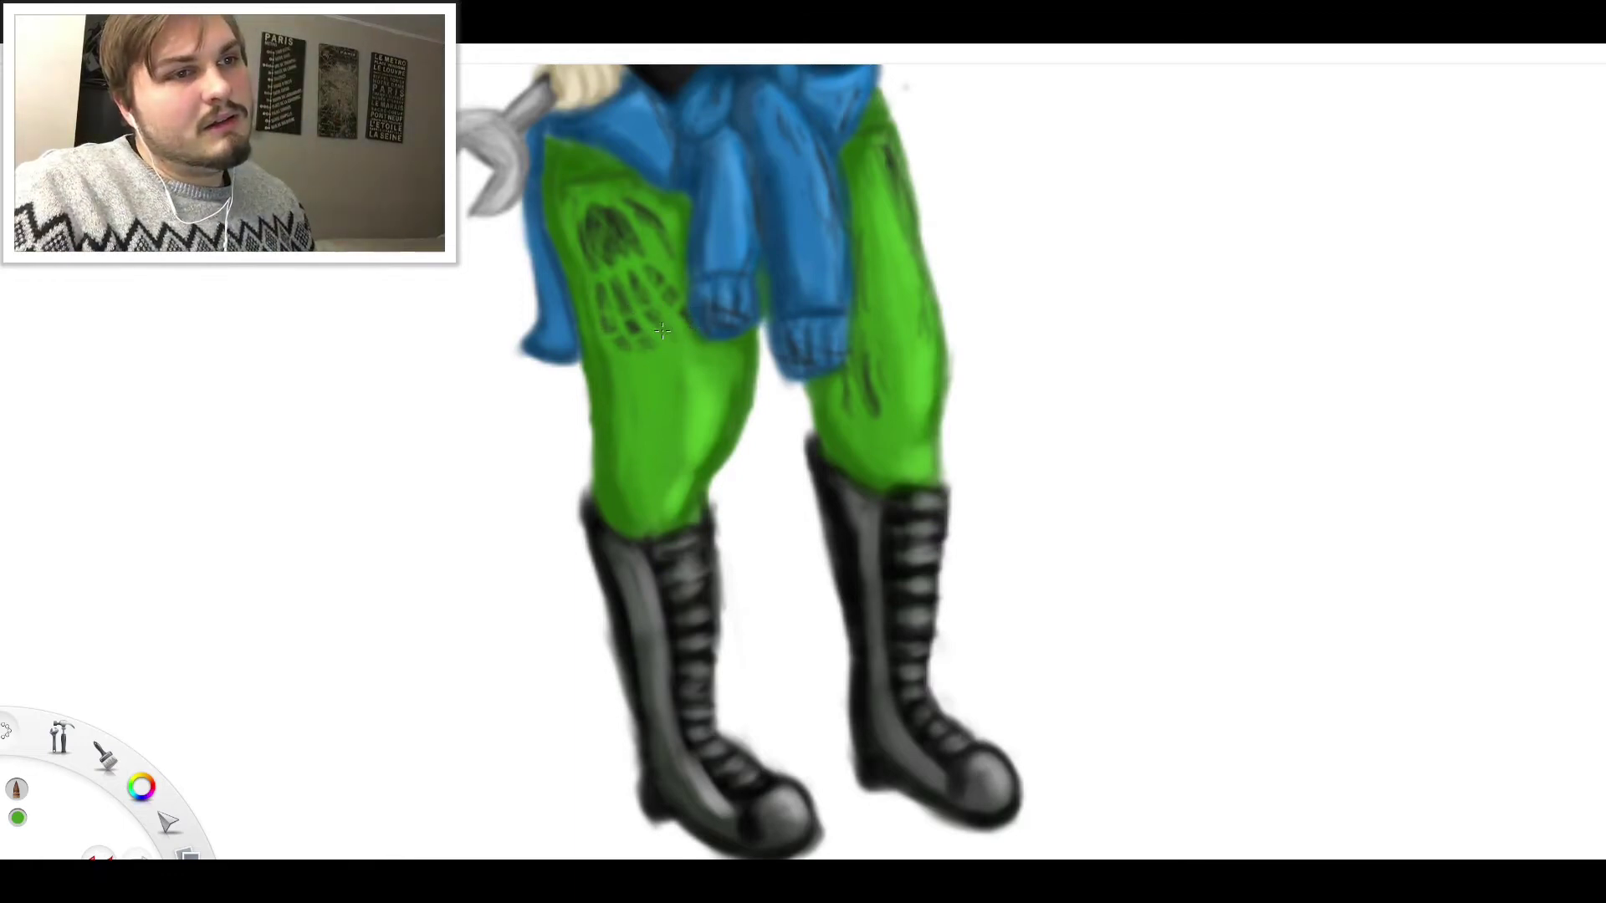
pyautogui.scroll(-3, 706, 201)
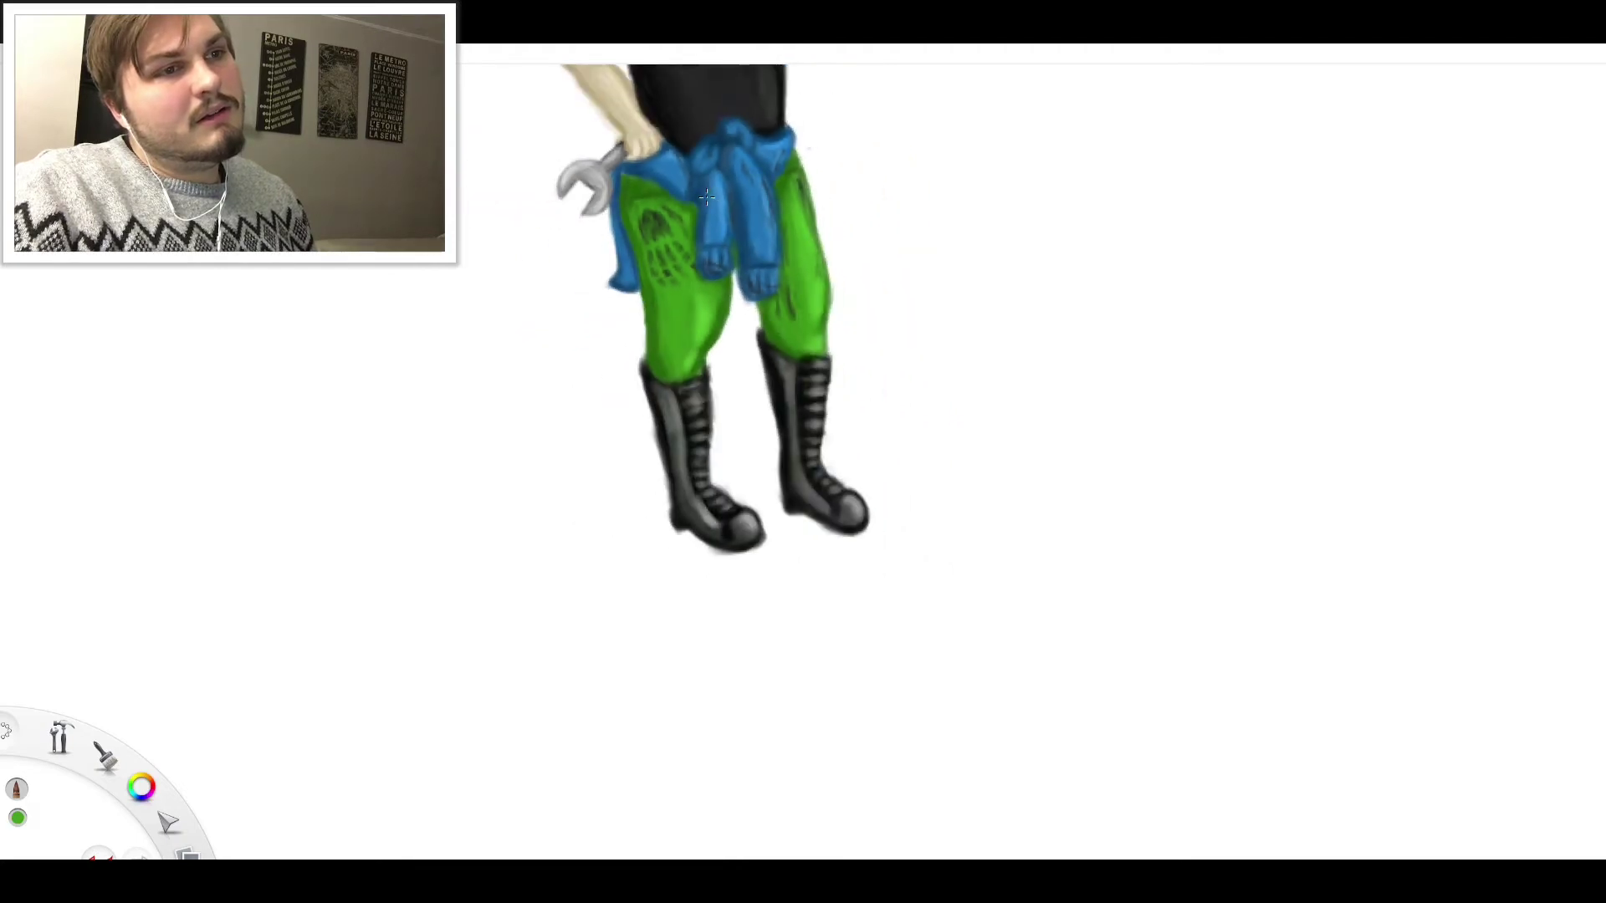
pyautogui.scroll(-5, 673, 150)
pyautogui.scroll(5, 640, 126)
pyautogui.scroll(-6, 644, 108)
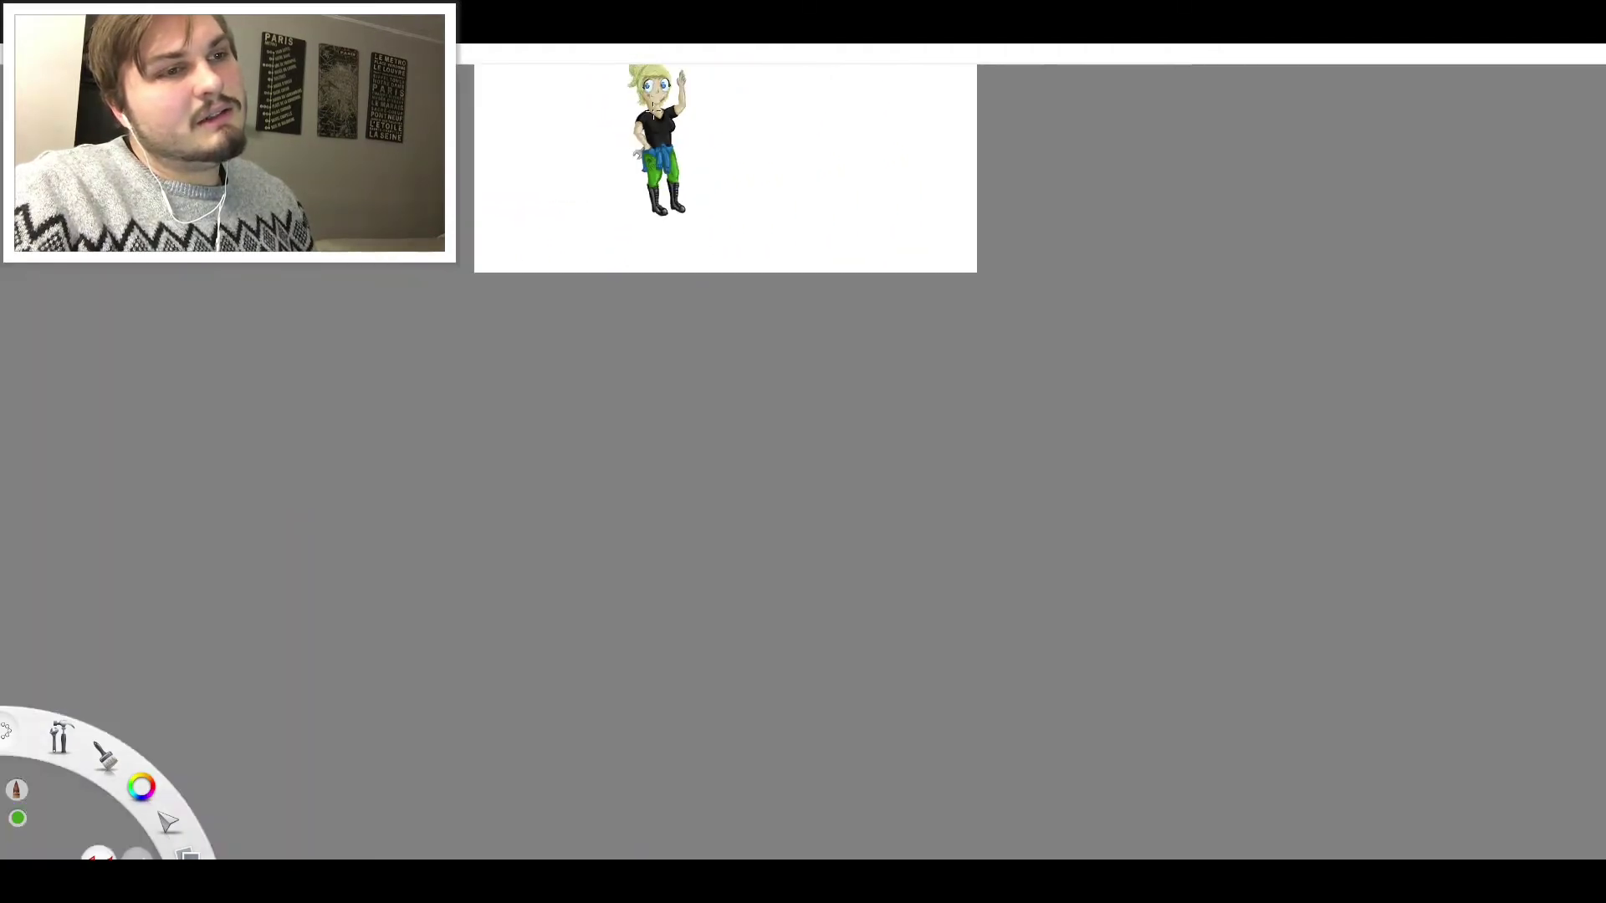
# Paint black grease smudges on the hand at the hip, between its fingers and around the end of the wrench handle
pyautogui.scroll(6, 657, 110)
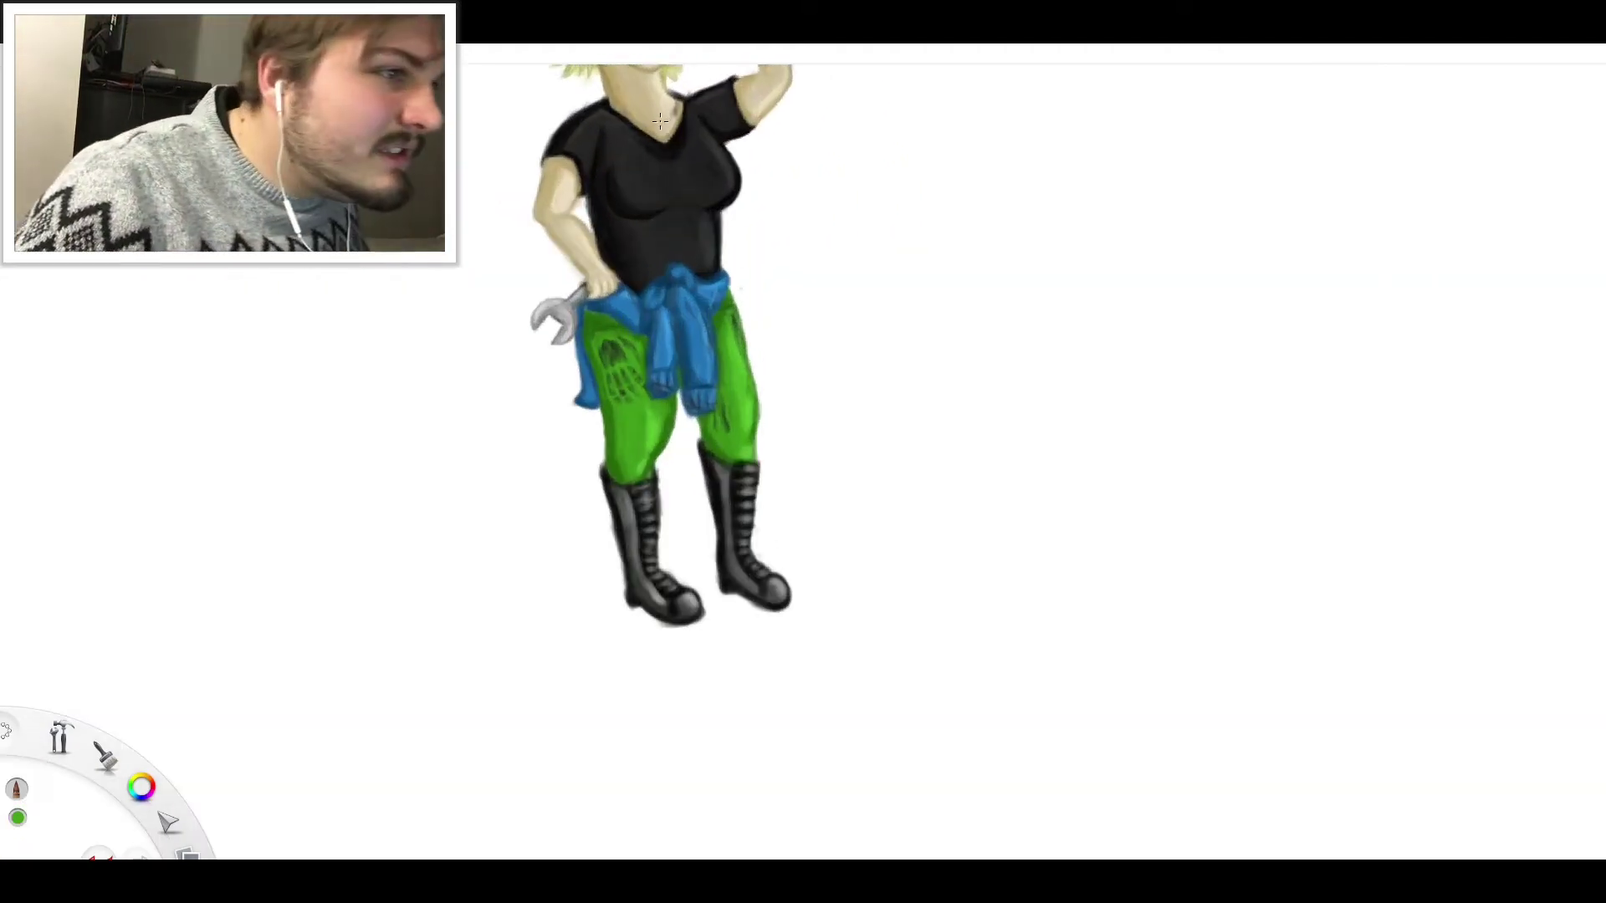
pyautogui.scroll(5, 606, 270)
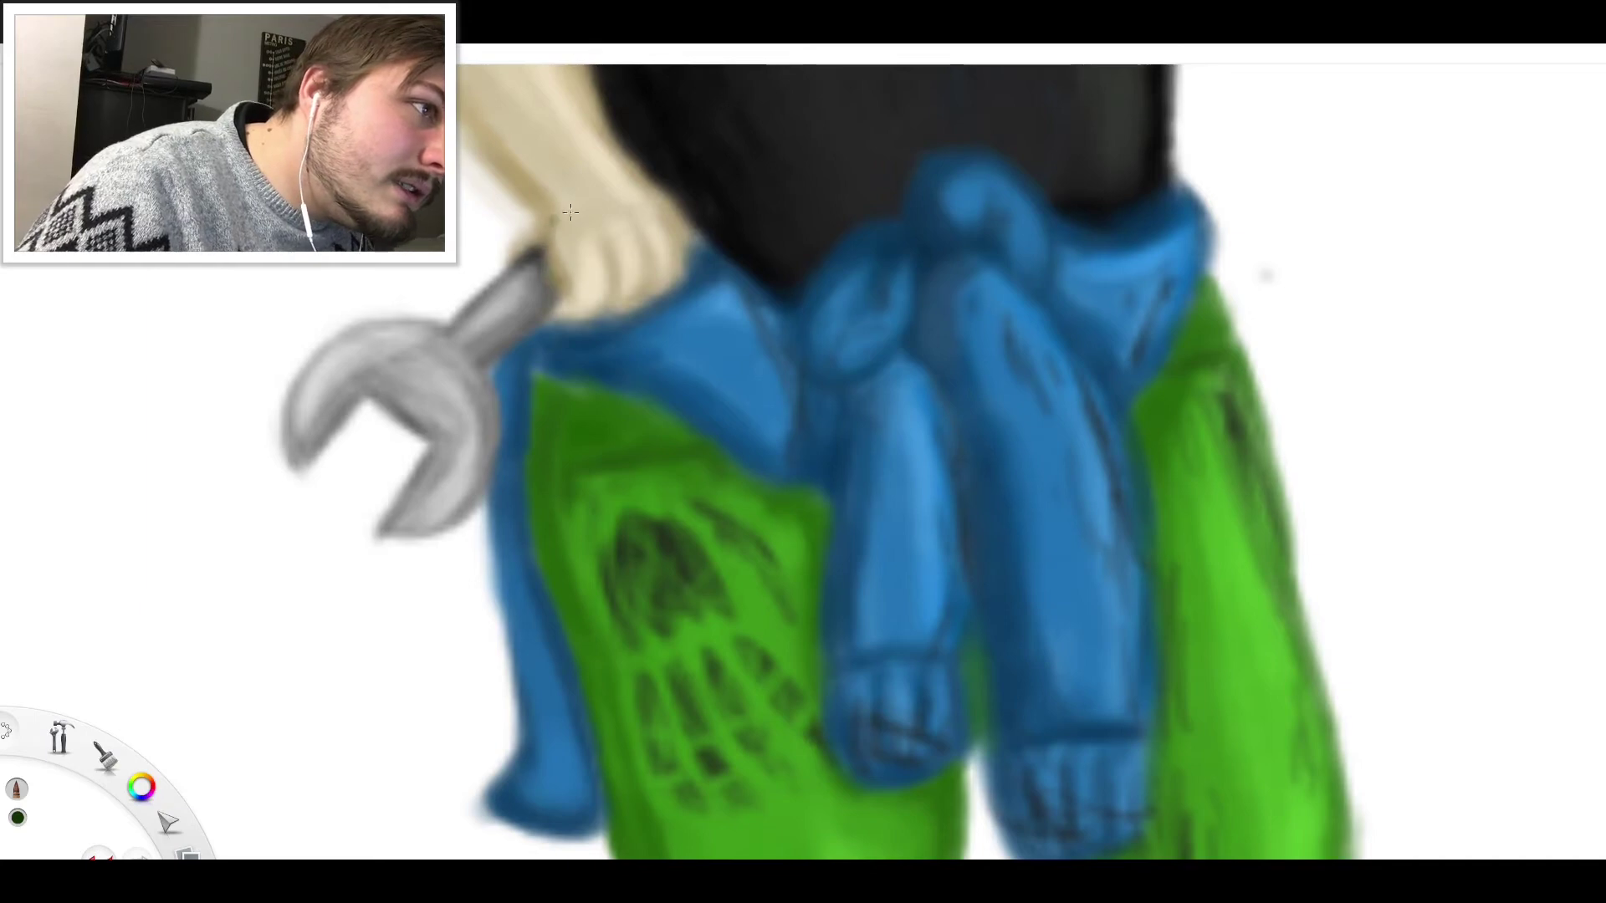
pyautogui.moveTo(553, 249)
pyautogui.mouseDown()
pyautogui.moveTo(559, 323)
pyautogui.moveTo(514, 255)
pyautogui.mouseUp()
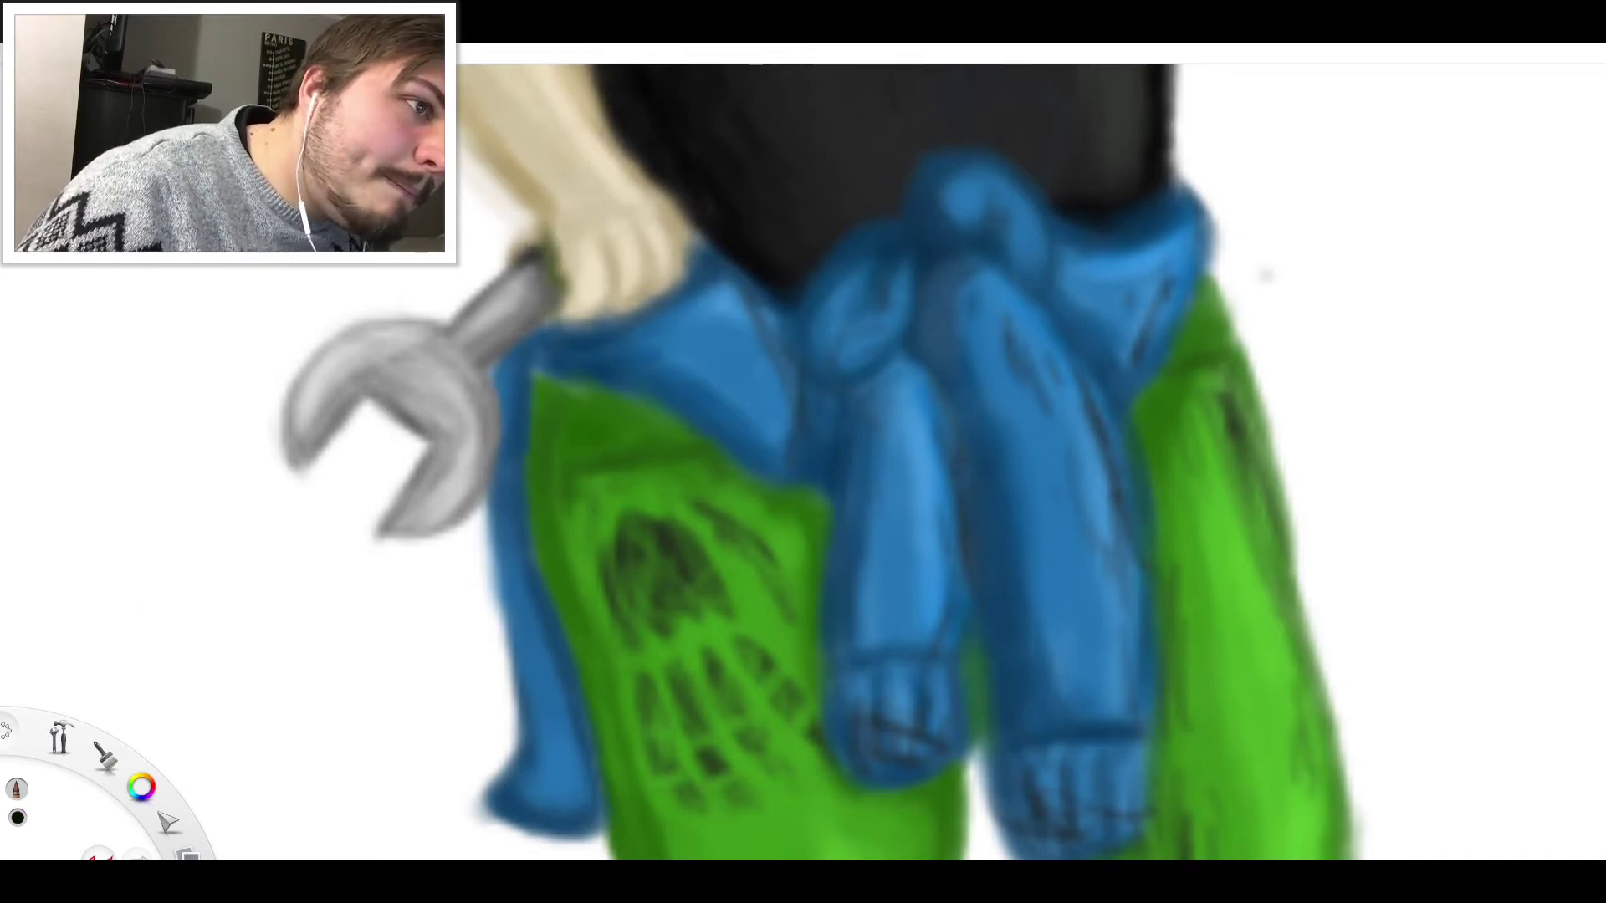
pyautogui.moveTo(529, 237)
pyautogui.mouseDown()
pyautogui.moveTo(507, 259)
pyautogui.moveTo(542, 233)
pyautogui.moveTo(567, 273)
pyautogui.moveTo(550, 309)
pyautogui.moveTo(565, 224)
pyautogui.moveTo(544, 238)
pyautogui.moveTo(617, 291)
pyautogui.moveTo(571, 318)
pyautogui.mouseUp()
pyautogui.moveTo(551, 191)
pyautogui.mouseDown()
pyautogui.moveTo(512, 183)
pyautogui.moveTo(522, 239)
pyautogui.moveTo(544, 226)
pyautogui.mouseUp()
pyautogui.moveTo(623, 290)
pyautogui.mouseDown()
pyautogui.moveTo(605, 282)
pyautogui.moveTo(583, 313)
pyautogui.moveTo(584, 290)
pyautogui.moveTo(630, 303)
pyautogui.moveTo(645, 259)
pyautogui.moveTo(669, 267)
pyautogui.moveTo(691, 245)
pyautogui.moveTo(646, 185)
pyautogui.moveTo(661, 251)
pyautogui.moveTo(613, 235)
pyautogui.moveTo(526, 301)
pyautogui.moveTo(559, 264)
pyautogui.moveTo(543, 272)
pyautogui.mouseUp()
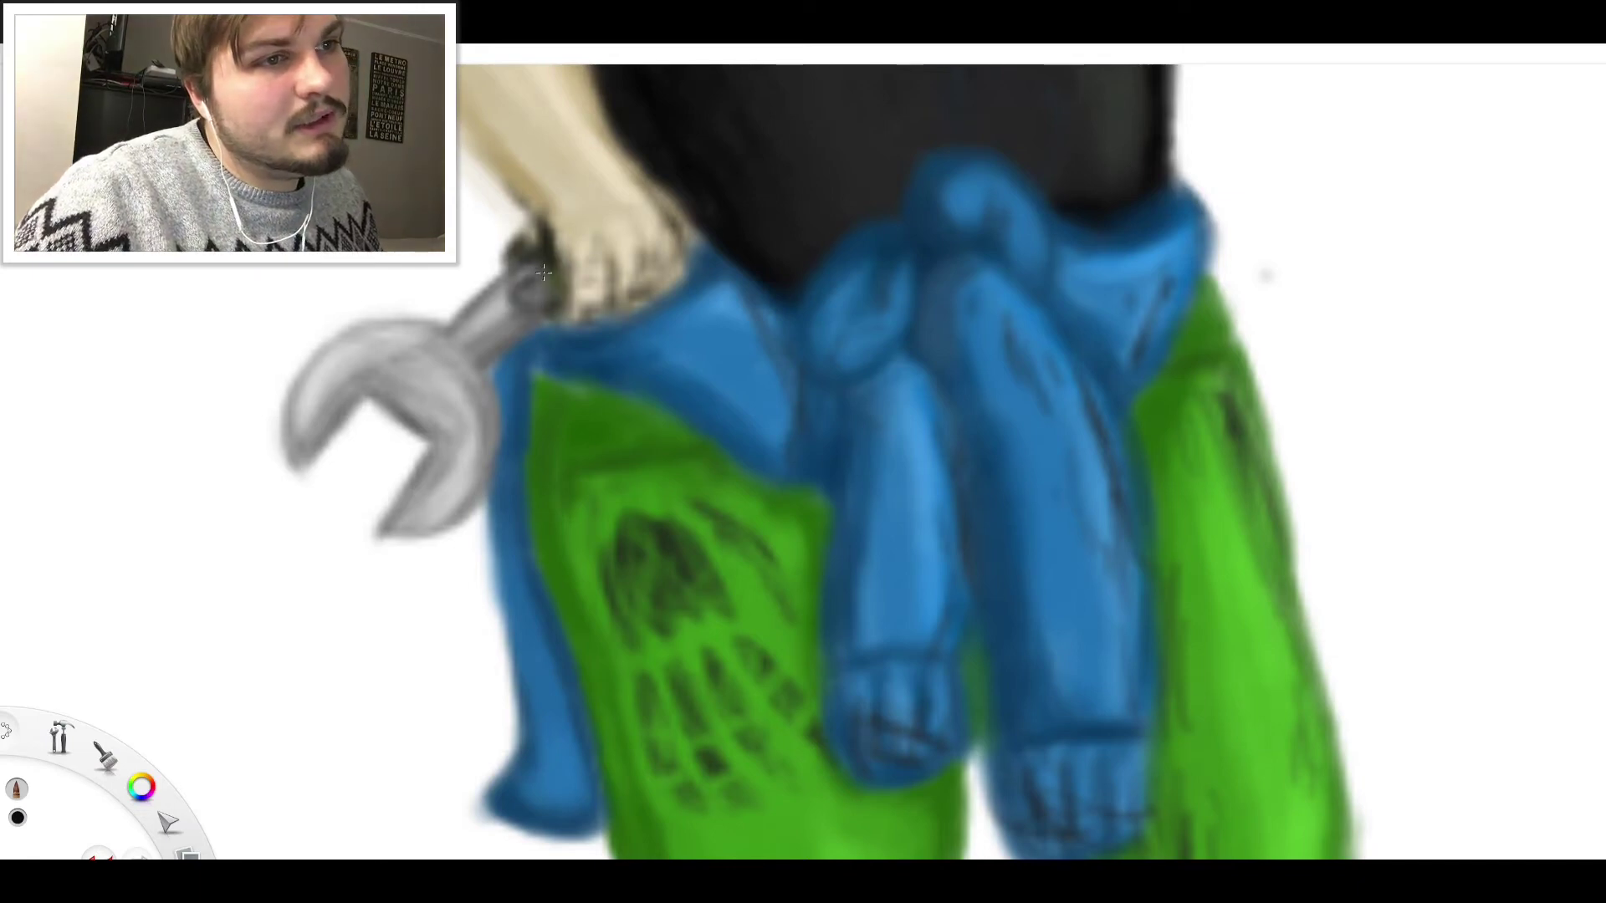
# Add short black grease streaks to the blue tied sleeves and the fabric around the waist
pyautogui.scroll(-15, 674, 135)
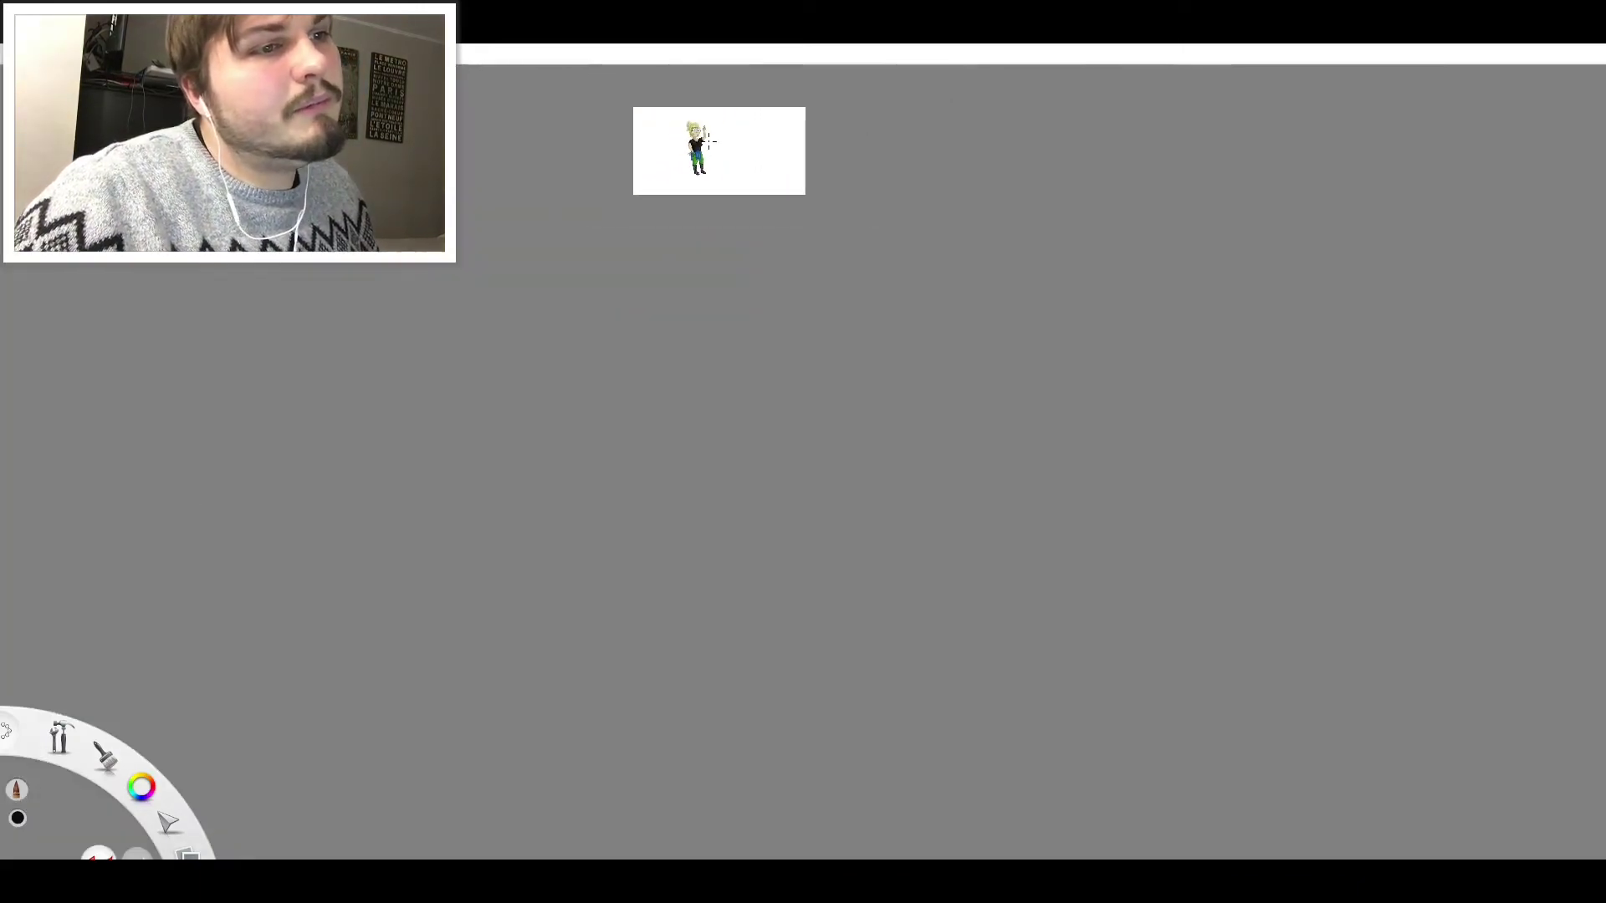
pyautogui.scroll(6, 699, 174)
pyautogui.scroll(-2, 702, 228)
pyautogui.scroll(8, 703, 227)
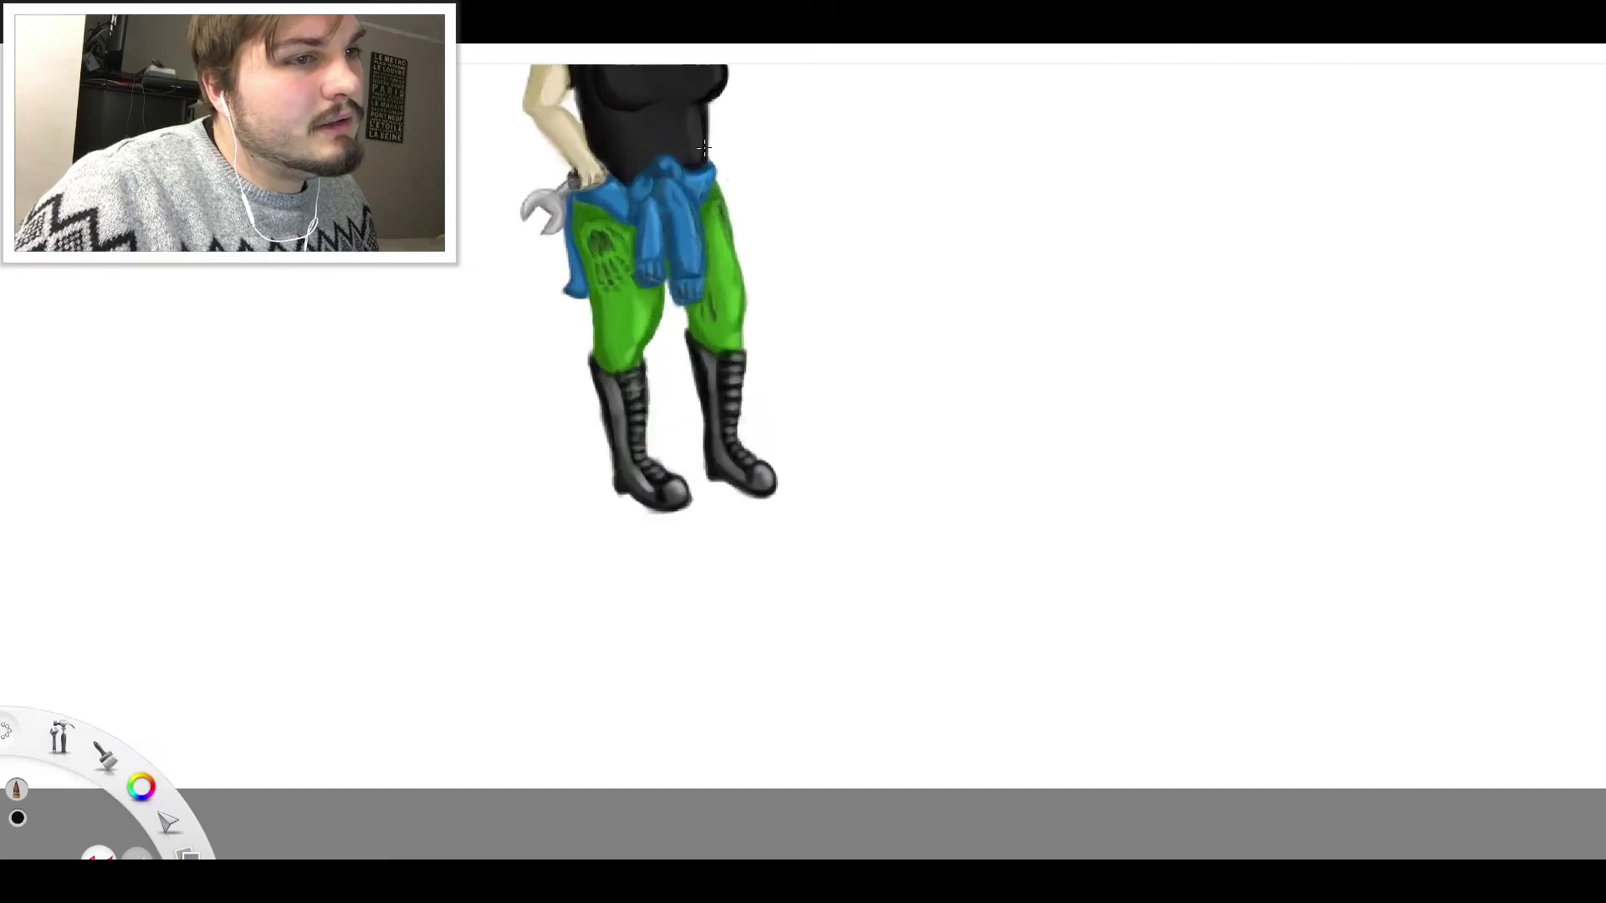
pyautogui.scroll(5, 671, 202)
pyautogui.moveTo(602, 210); pyautogui.dragTo(601, 264)
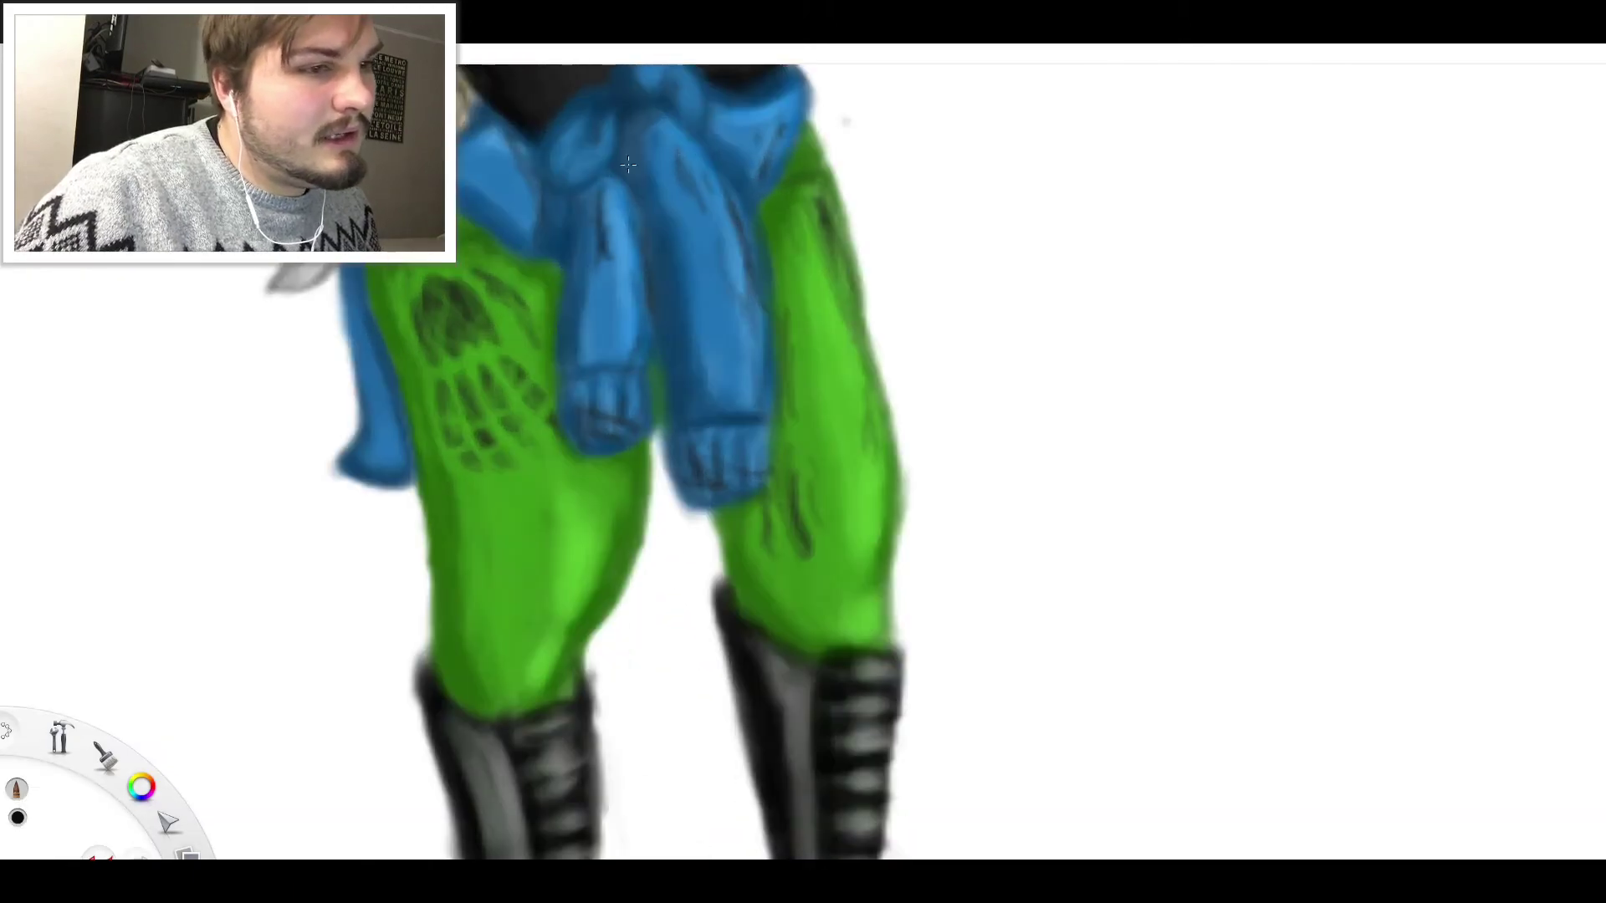
pyautogui.moveTo(596, 176); pyautogui.dragTo(596, 239)
pyautogui.moveTo(491, 152); pyautogui.dragTo(527, 177)
pyautogui.moveTo(500, 180); pyautogui.dragTo(520, 213)
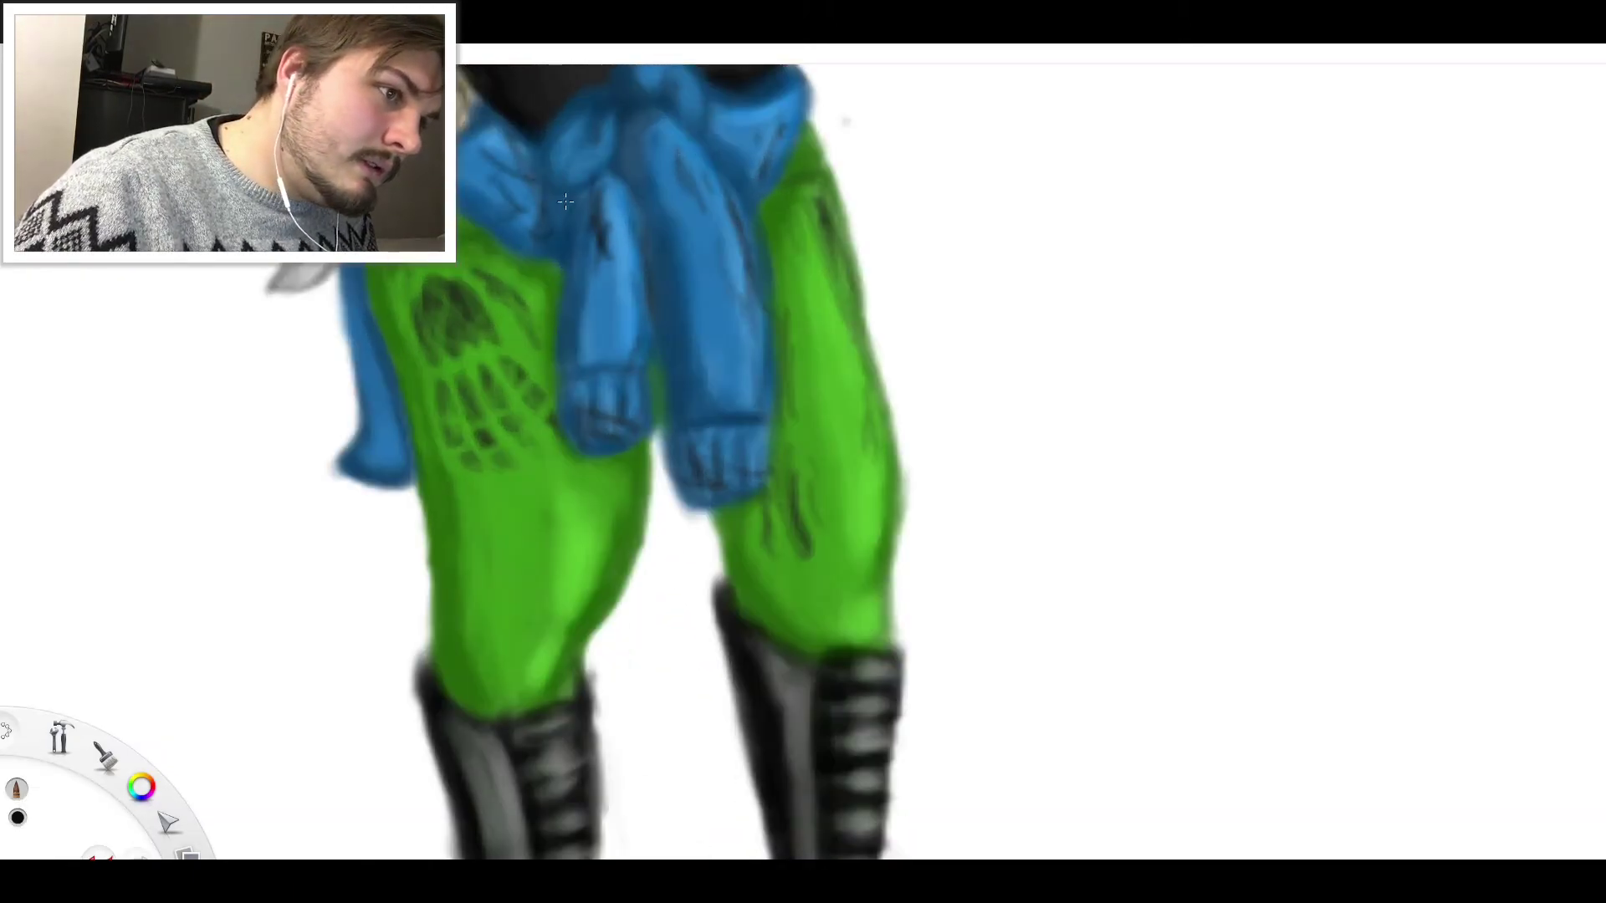
pyautogui.moveTo(689, 175); pyautogui.dragTo(696, 237)
# Smudge the handprint's finger marks with dark strokes and add grease streaks around the knee and lower part of that trouser leg
pyautogui.moveTo(591, 528); pyautogui.dragTo(584, 581)
pyautogui.moveTo(605, 538); pyautogui.dragTo(564, 639)
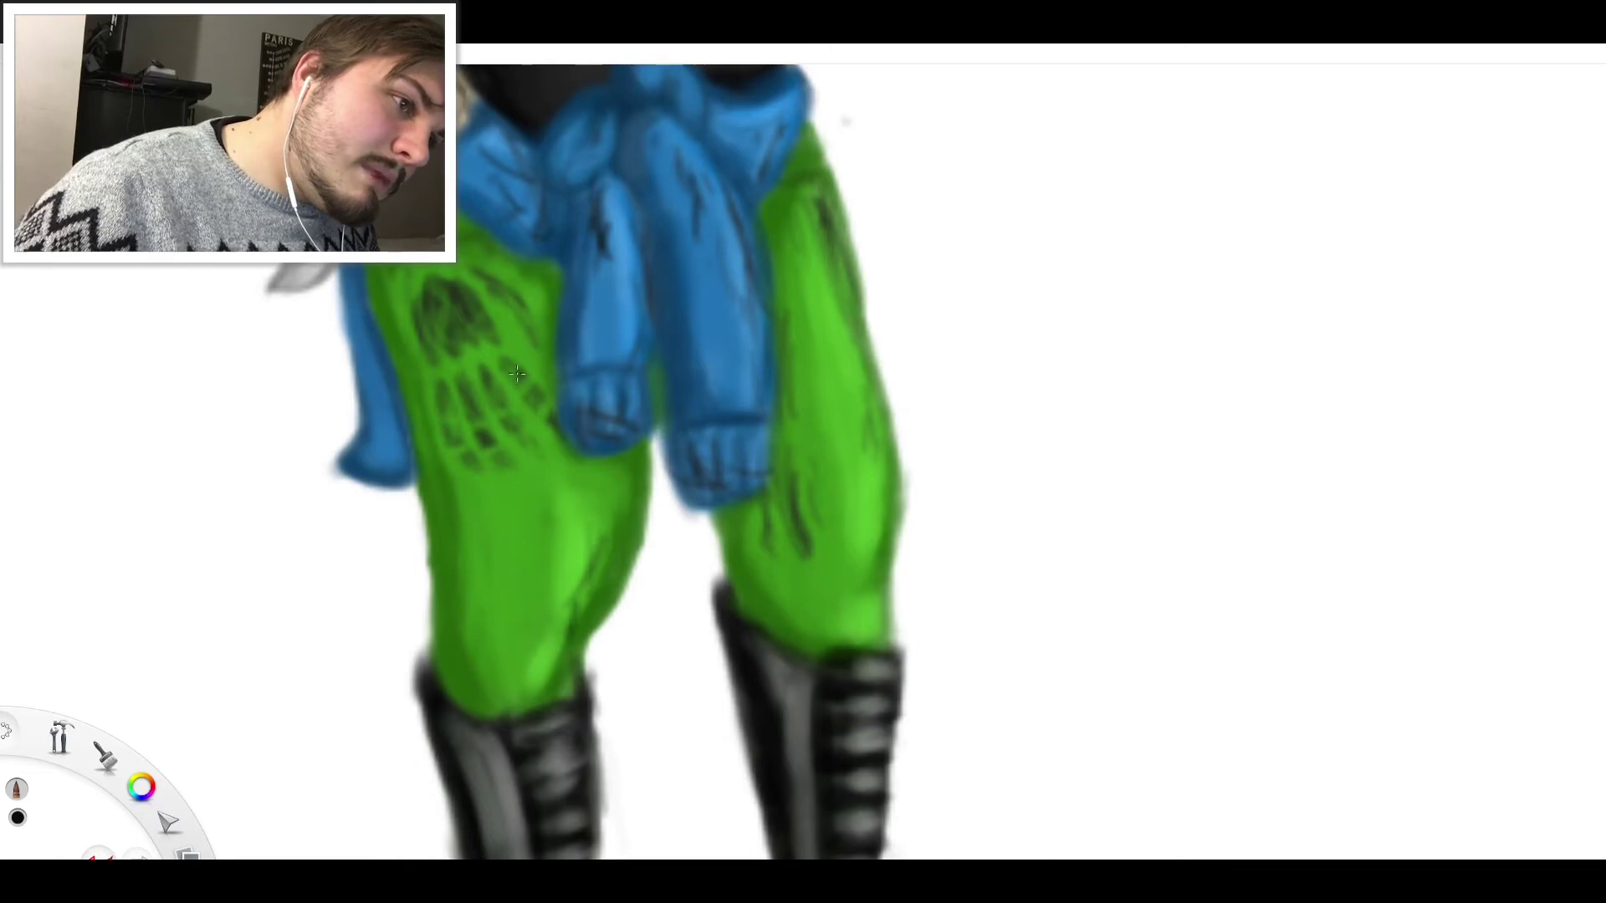
pyautogui.moveTo(501, 408); pyautogui.dragTo(502, 436)
pyautogui.moveTo(475, 386); pyautogui.dragTo(483, 423)
pyautogui.moveTo(489, 351); pyautogui.dragTo(469, 473)
pyautogui.moveTo(456, 410)
pyautogui.mouseDown()
pyautogui.moveTo(443, 485)
pyautogui.moveTo(469, 602)
pyautogui.moveTo(447, 628)
pyautogui.mouseUp()
pyautogui.moveTo(523, 586); pyautogui.dragTo(517, 640)
pyautogui.moveTo(559, 617); pyautogui.dragTo(536, 665)
pyautogui.moveTo(596, 540); pyautogui.dragTo(552, 656)
# Streak the other green trouser leg with black grease marks around the knee and just above the boot
pyautogui.moveTo(847, 476); pyautogui.dragTo(841, 540)
pyautogui.moveTo(836, 562)
pyautogui.mouseDown()
pyautogui.moveTo(778, 575)
pyautogui.moveTo(782, 623)
pyautogui.mouseUp()
pyautogui.moveTo(858, 594)
pyautogui.mouseDown()
pyautogui.moveTo(855, 629)
pyautogui.moveTo(784, 701)
pyautogui.moveTo(840, 609)
pyautogui.mouseUp()
pyautogui.moveTo(876, 567)
pyautogui.mouseDown()
pyautogui.moveTo(850, 646)
pyautogui.moveTo(809, 661)
pyautogui.mouseUp()
pyautogui.moveTo(801, 674); pyautogui.dragTo(795, 729)
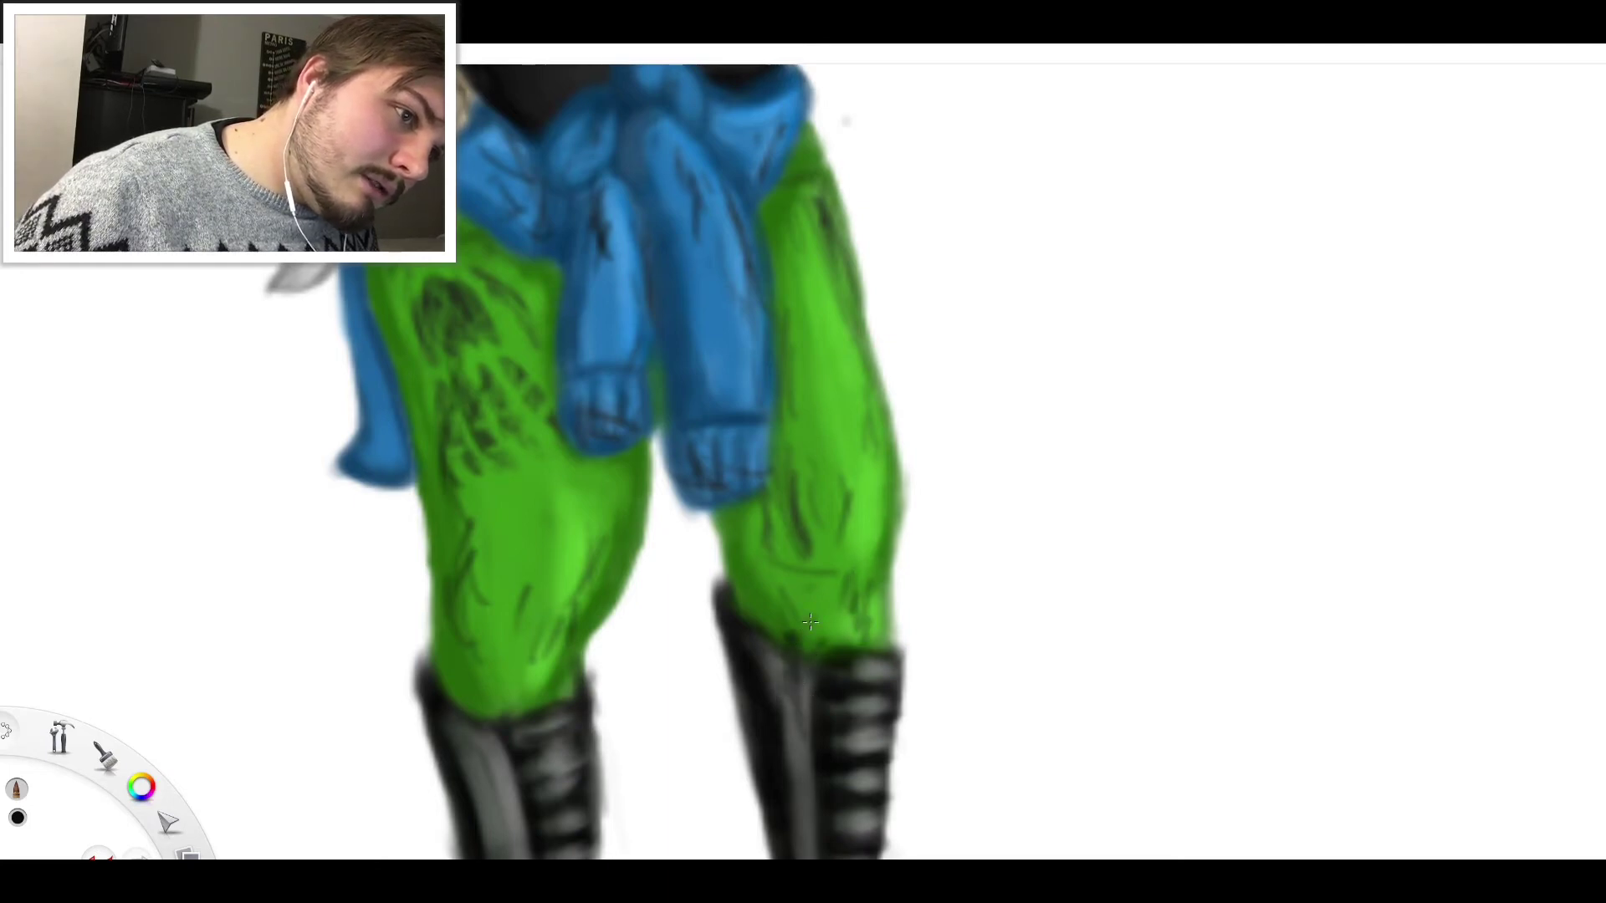
pyautogui.moveTo(760, 620); pyautogui.dragTo(790, 631)
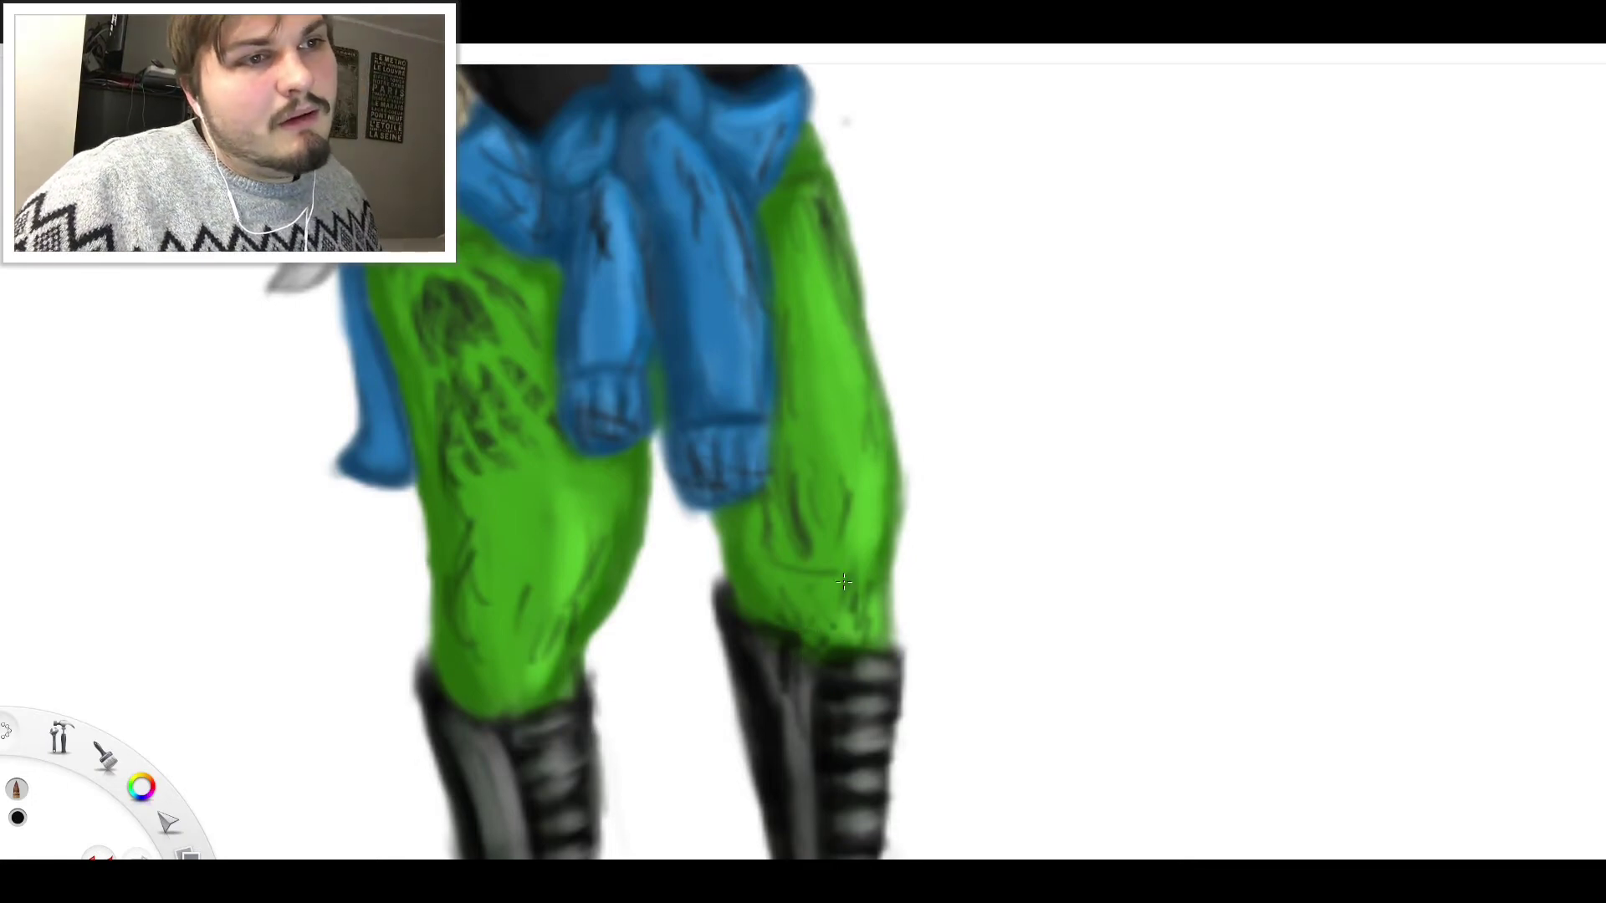
pyautogui.moveTo(881, 542); pyautogui.dragTo(836, 604)
# Add faint black stains across the T-shirt and grease lines along the forearm of the arm resting on the hip
pyautogui.scroll(-5, 886, 386)
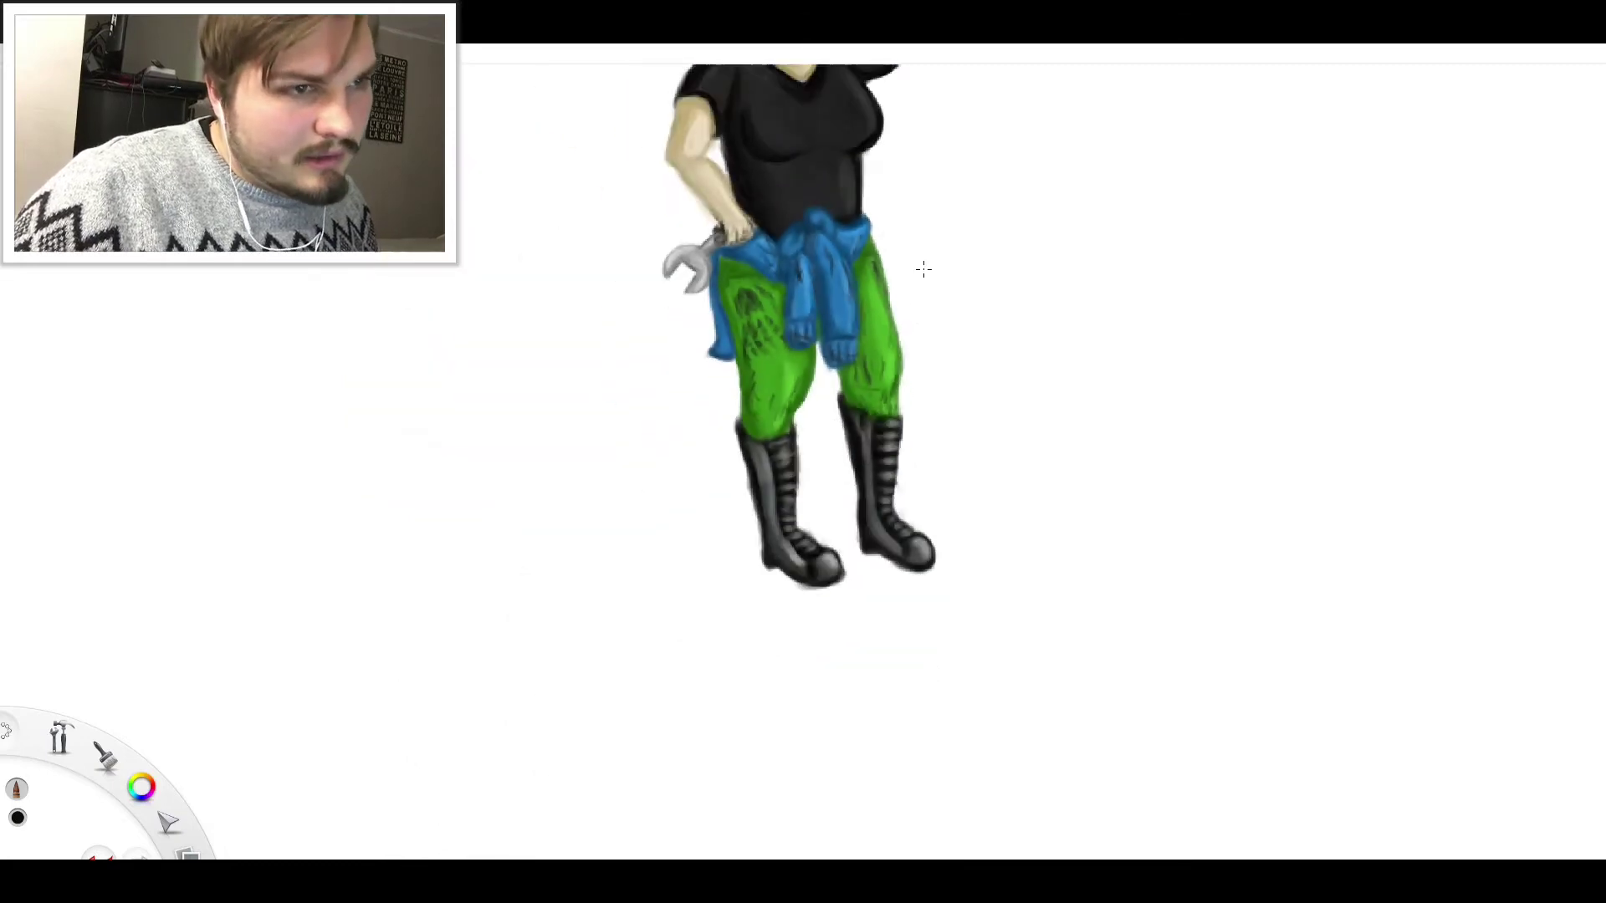
pyautogui.scroll(3, 871, 147)
pyautogui.scroll(-5, 871, 147)
pyautogui.scroll(6, 832, 392)
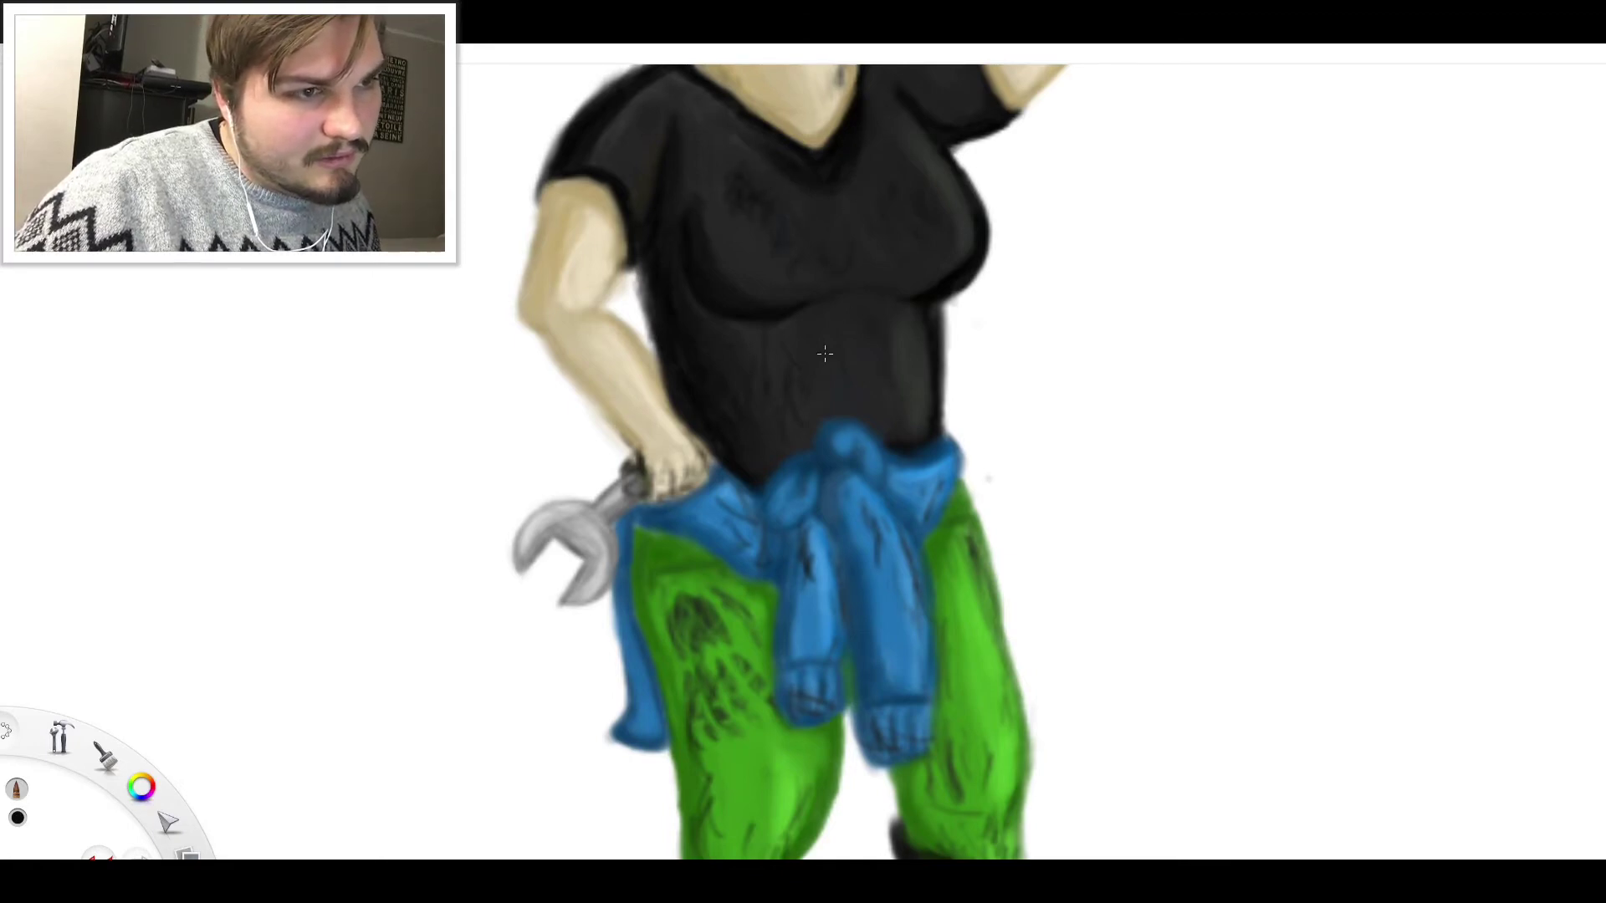
pyautogui.moveTo(635, 301)
pyautogui.mouseDown()
pyautogui.moveTo(625, 375)
pyautogui.moveTo(662, 373)
pyautogui.mouseUp()
pyautogui.scroll(-6, 777, 174)
pyautogui.scroll(5, 754, 251)
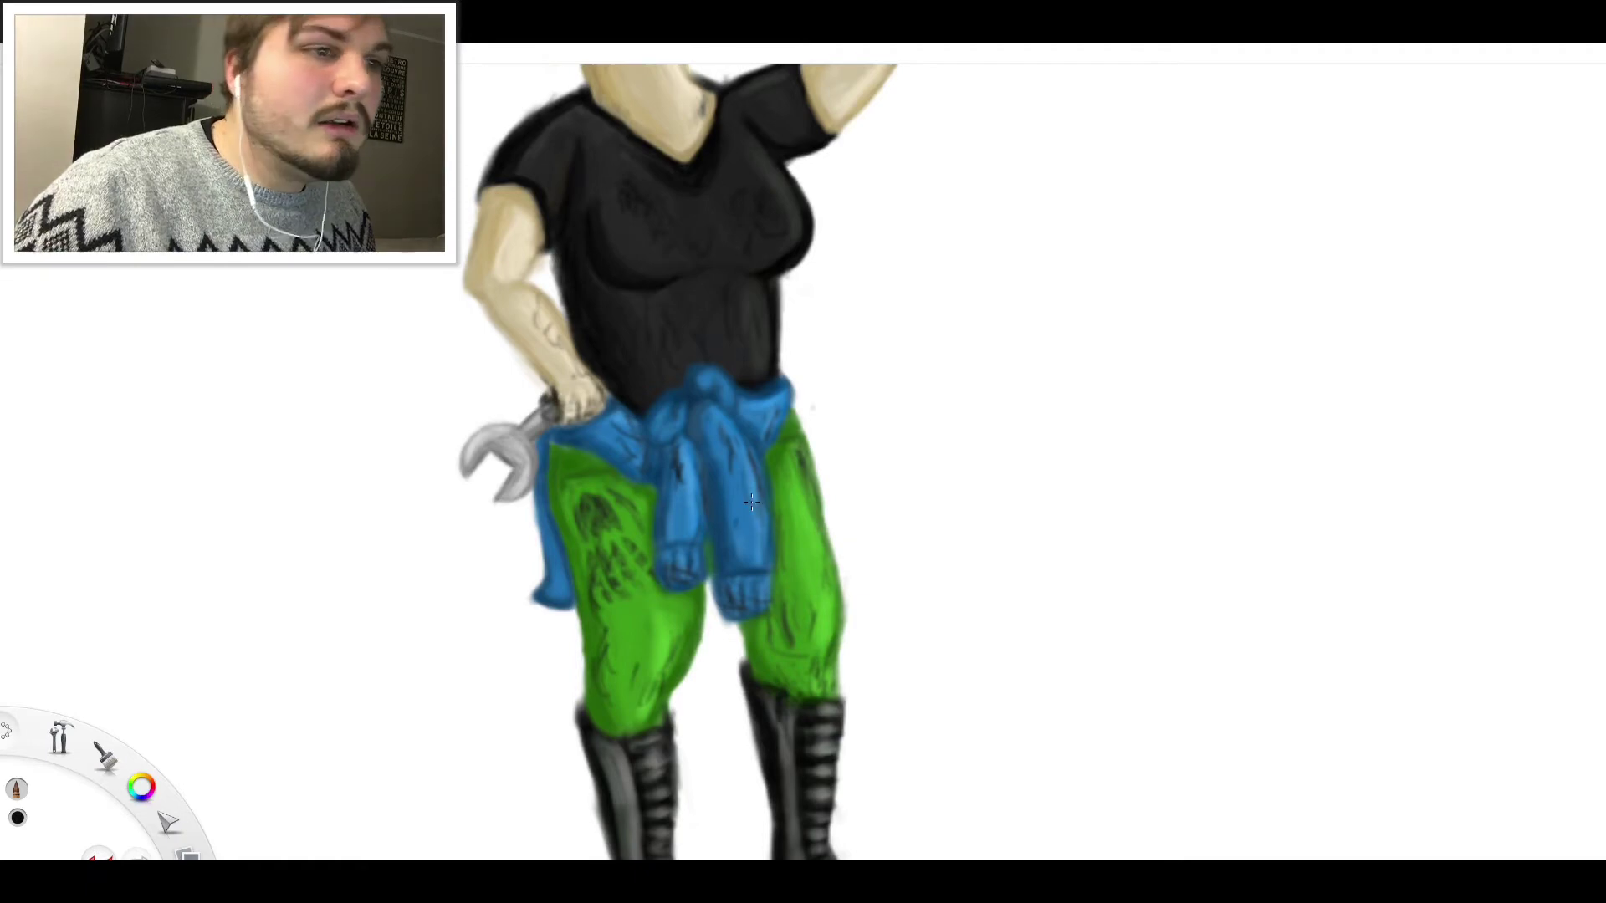
# Examine the grease stains on the face, neck, shirt and raised hand, both up close and on the whole figure
pyautogui.scroll(-4, 769, 521)
pyautogui.scroll(5, 839, 157)
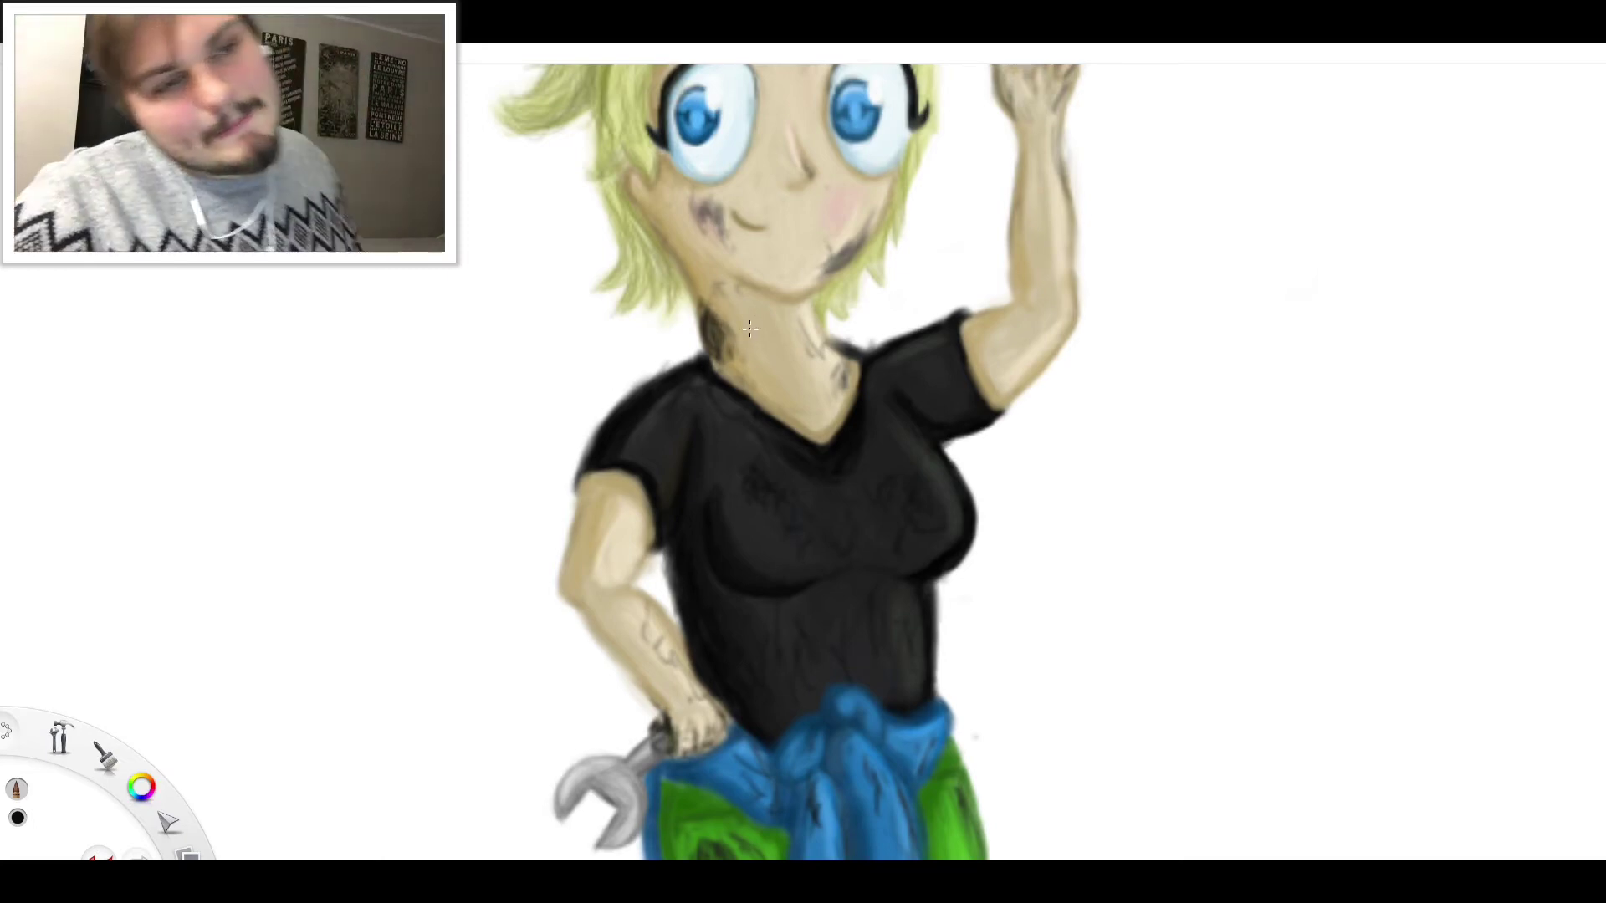
pyautogui.scroll(-5, 794, 225)
pyautogui.scroll(2, 831, 121)
pyautogui.scroll(2, 803, 170)
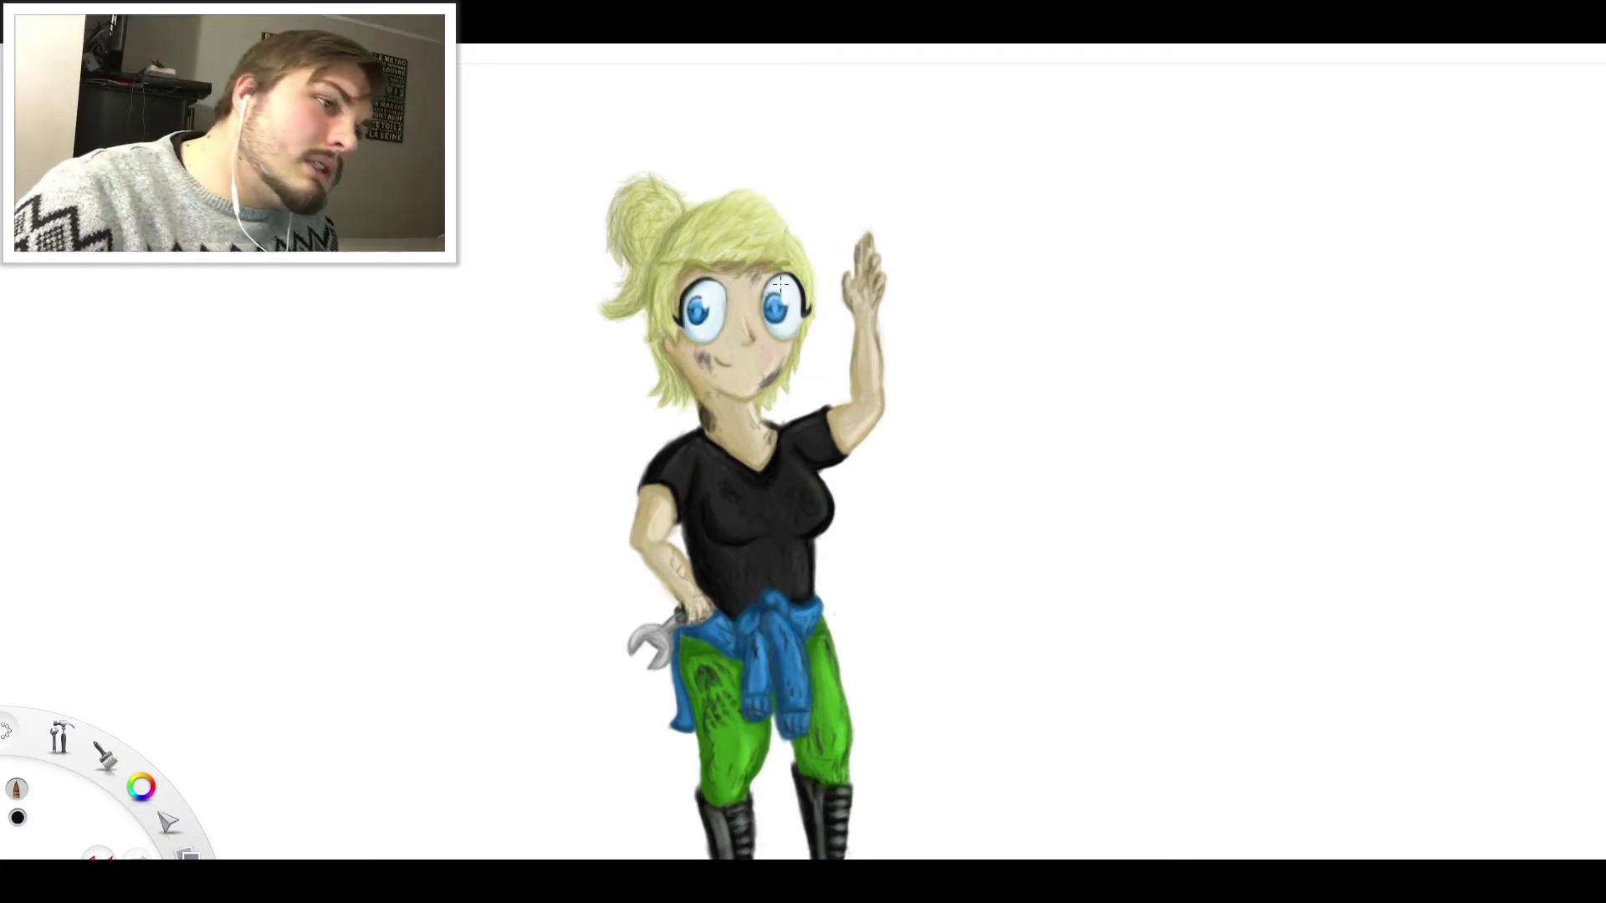
pyautogui.scroll(4, 768, 194)
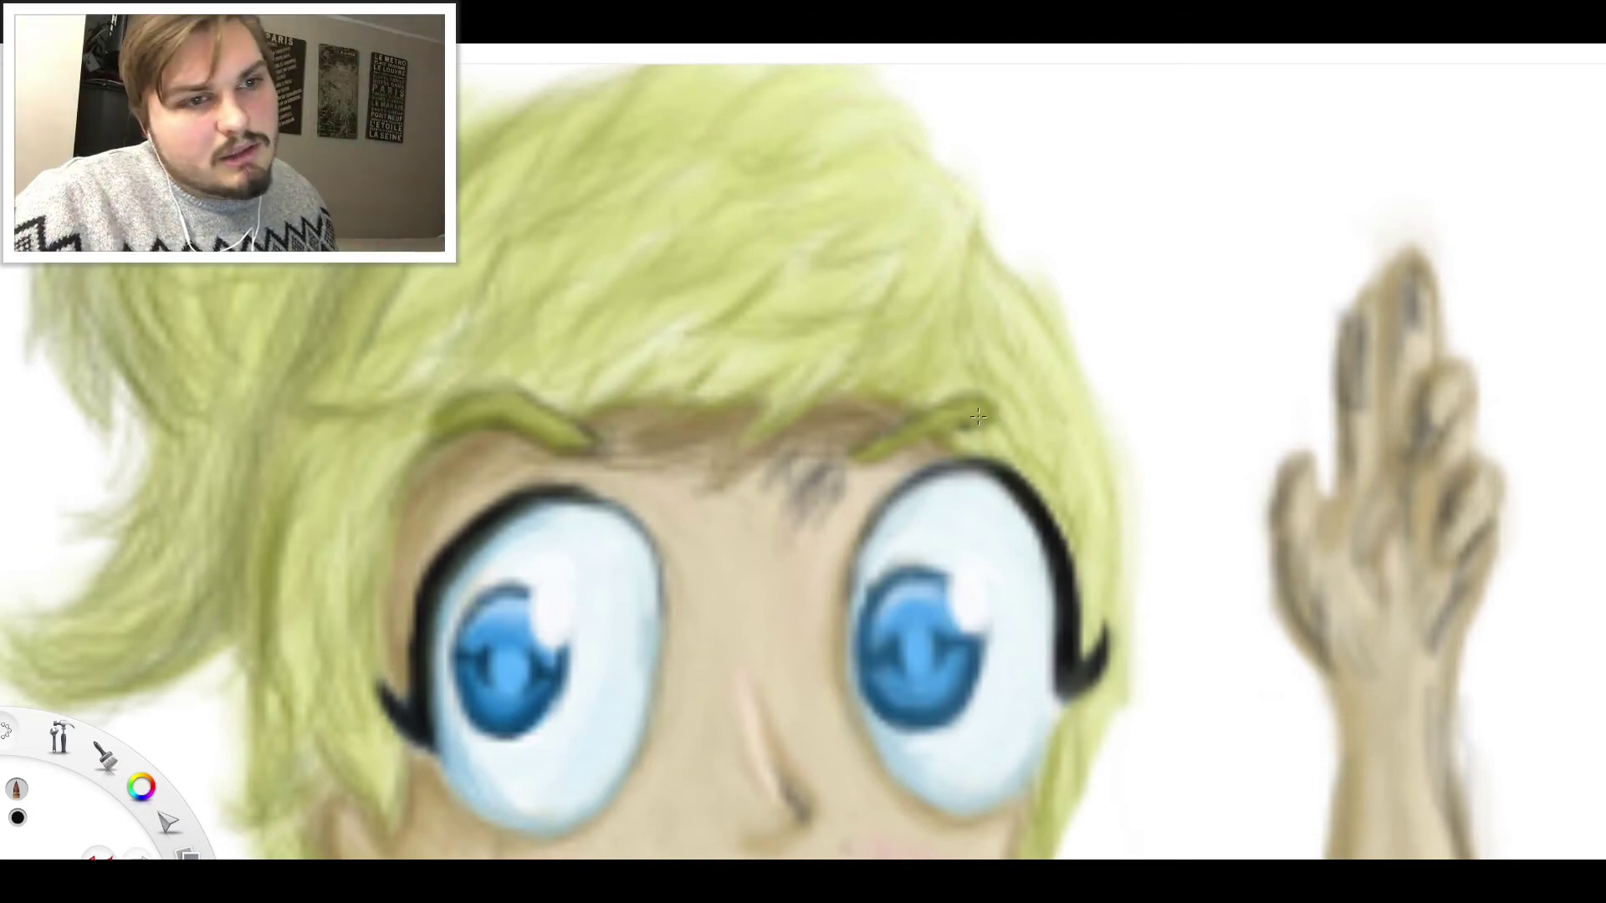
pyautogui.scroll(-5, 913, 434)
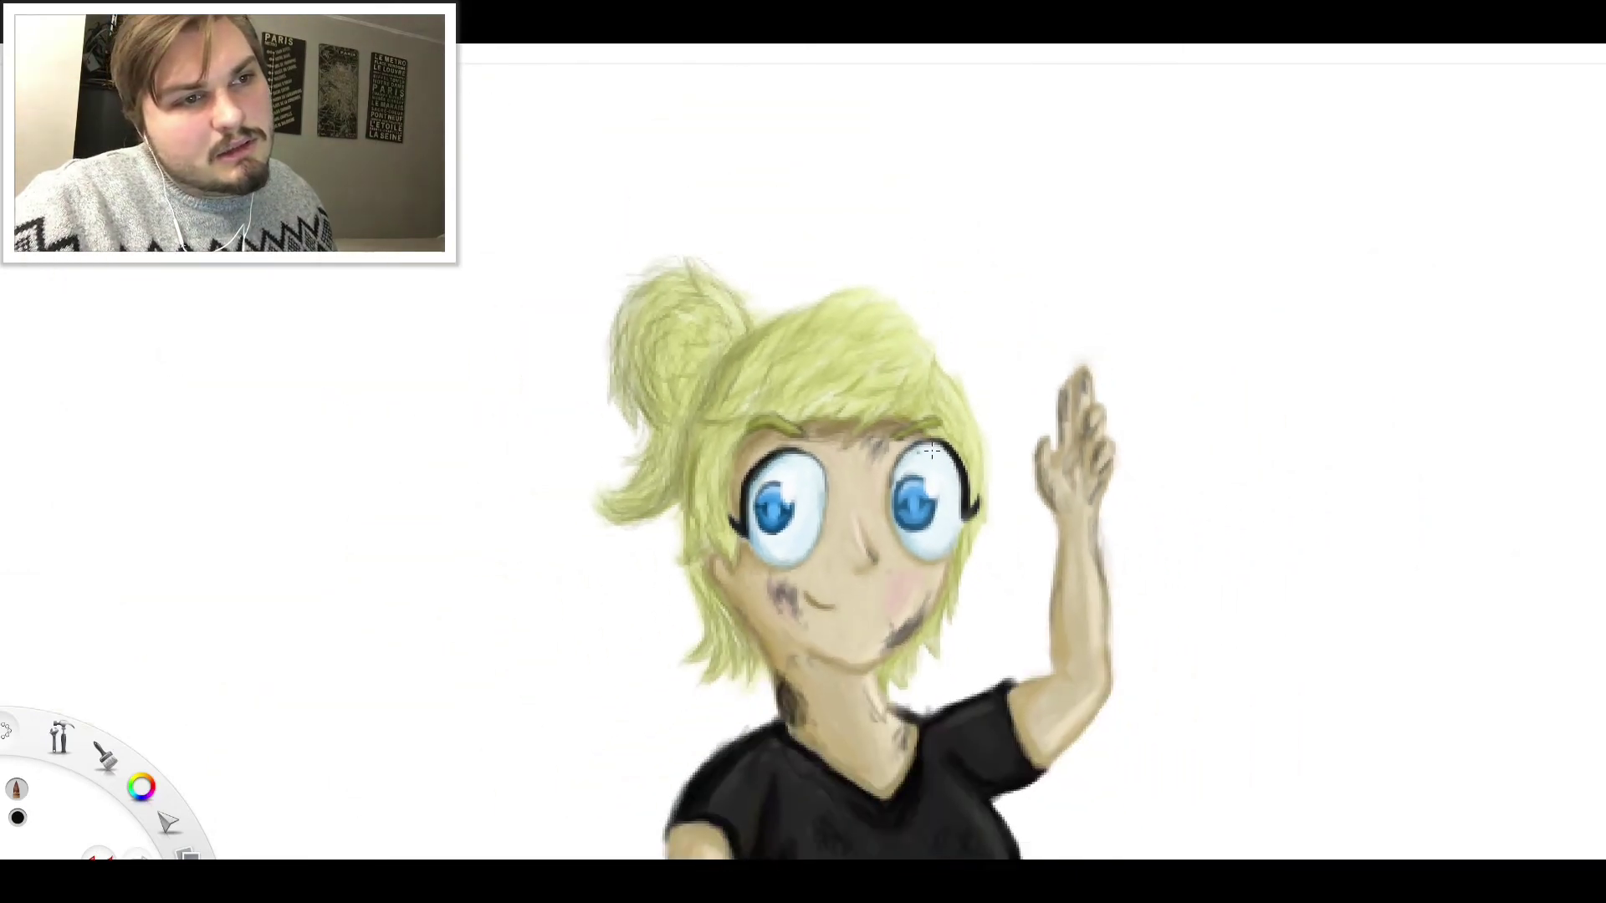
pyautogui.scroll(-2, 1103, 544)
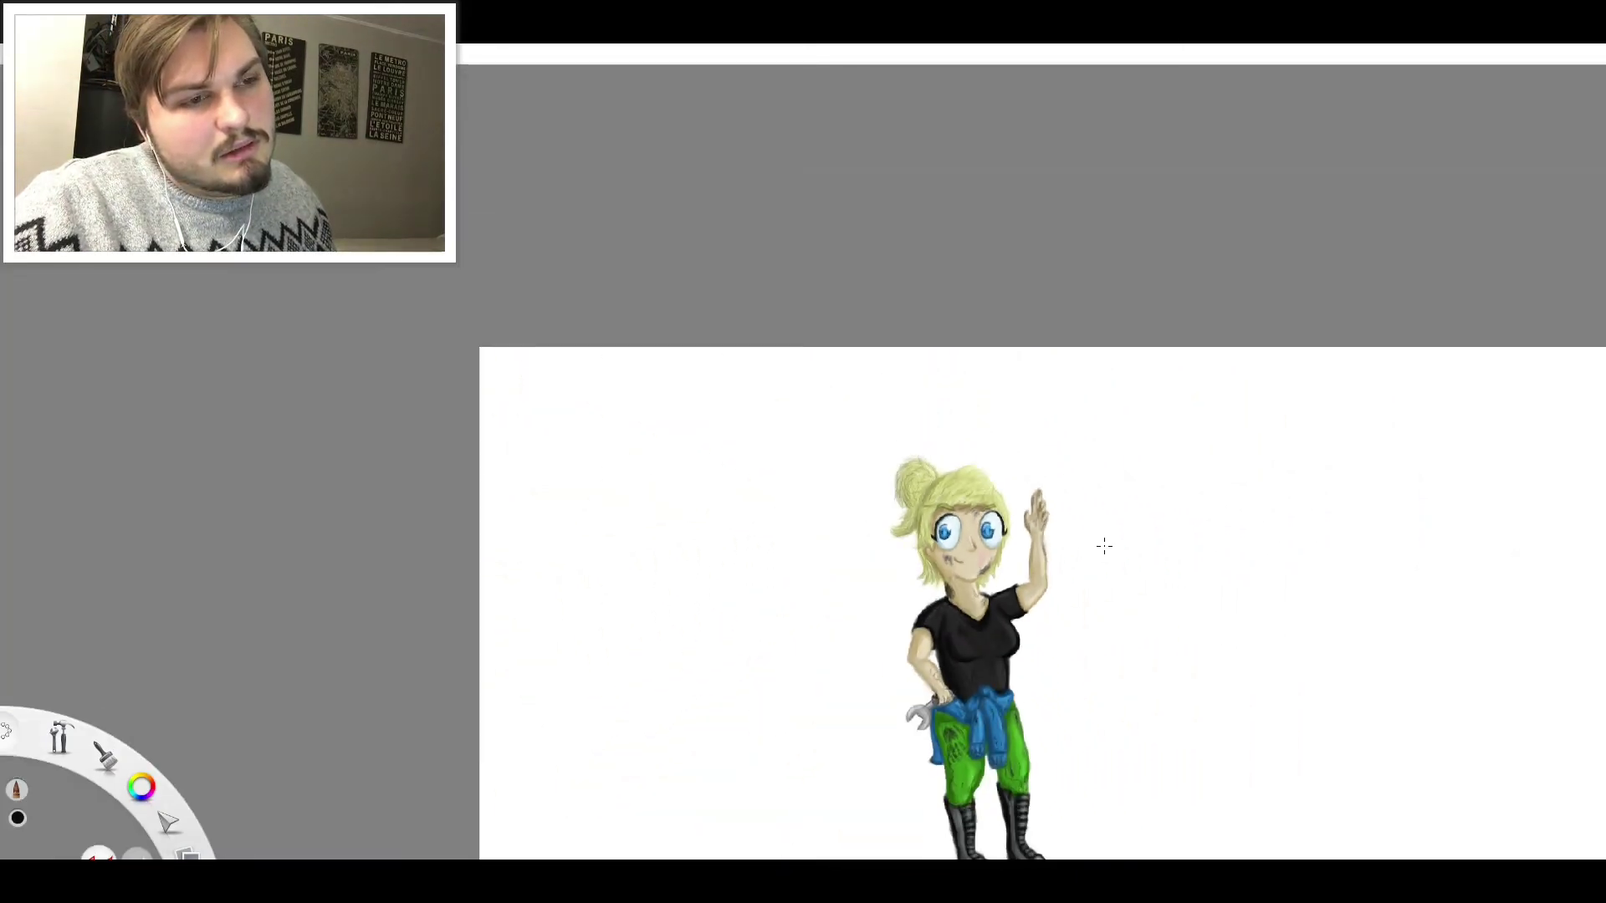
pyautogui.scroll(5, 1105, 586)
pyautogui.scroll(-1, 1081, 595)
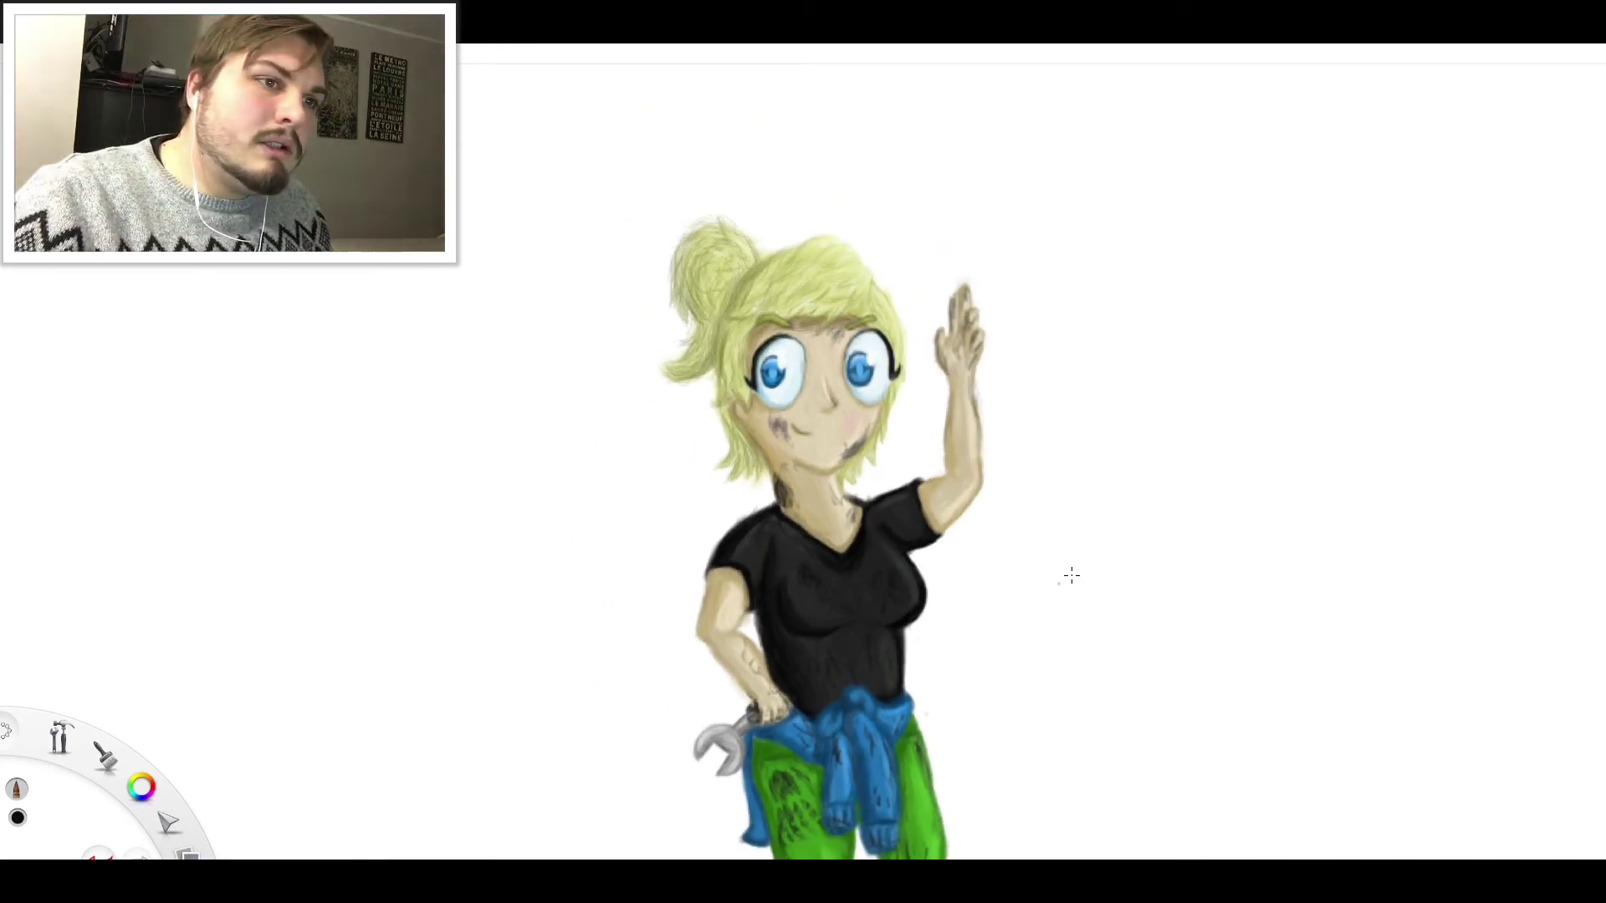
# Add dark grease strokes to the fingers and palm of the raised hand
pyautogui.scroll(6, 974, 316)
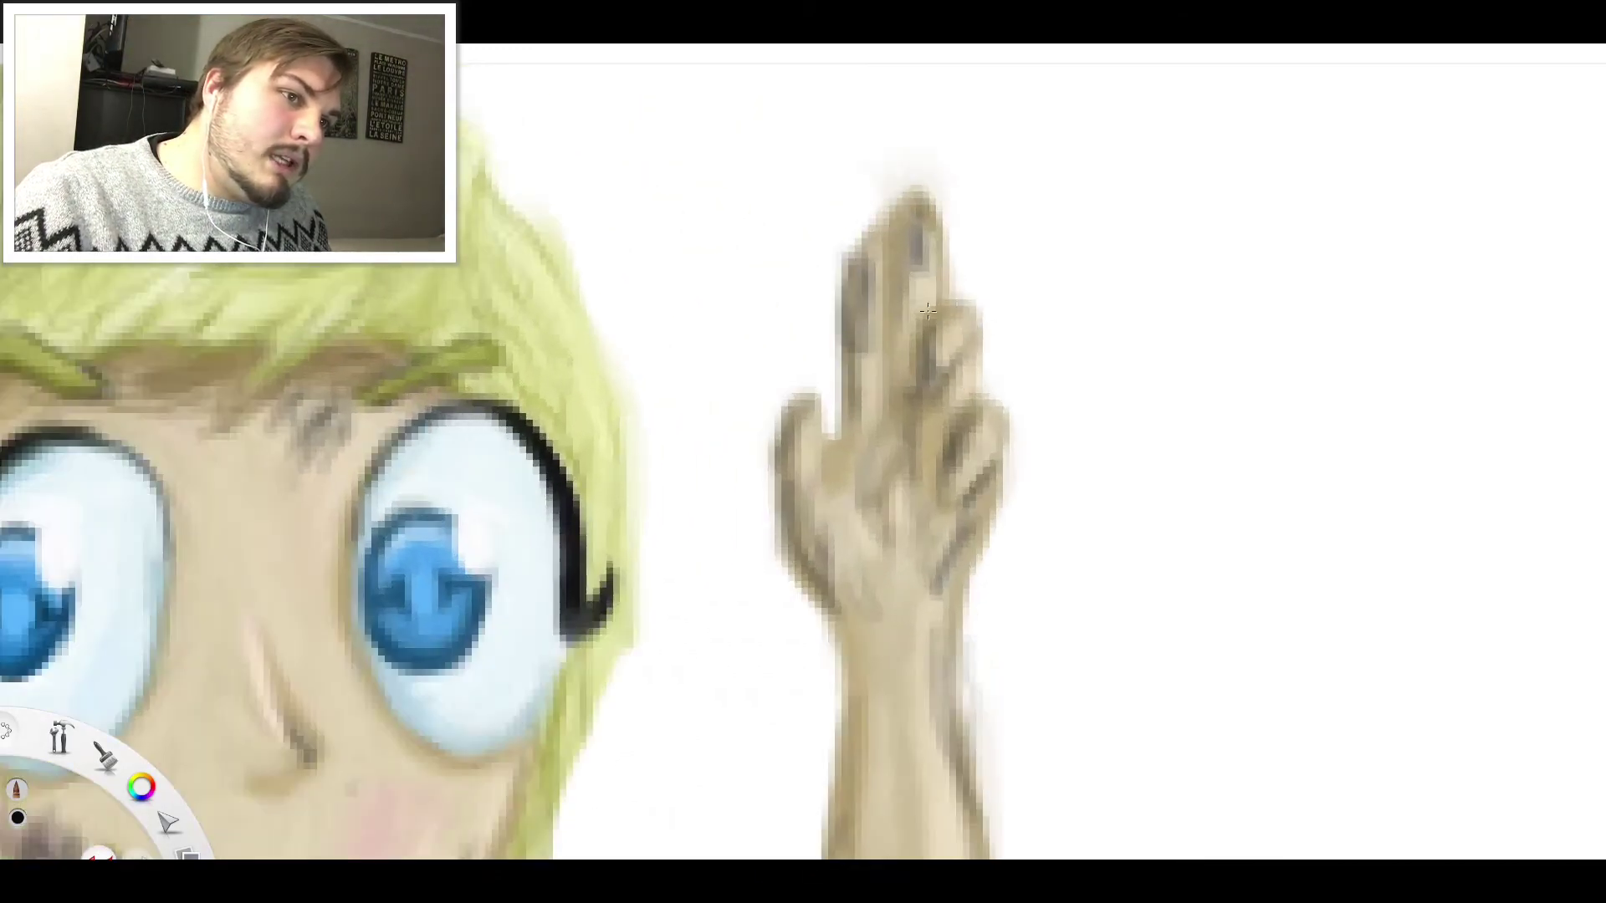
pyautogui.moveTo(901, 350); pyautogui.dragTo(901, 414)
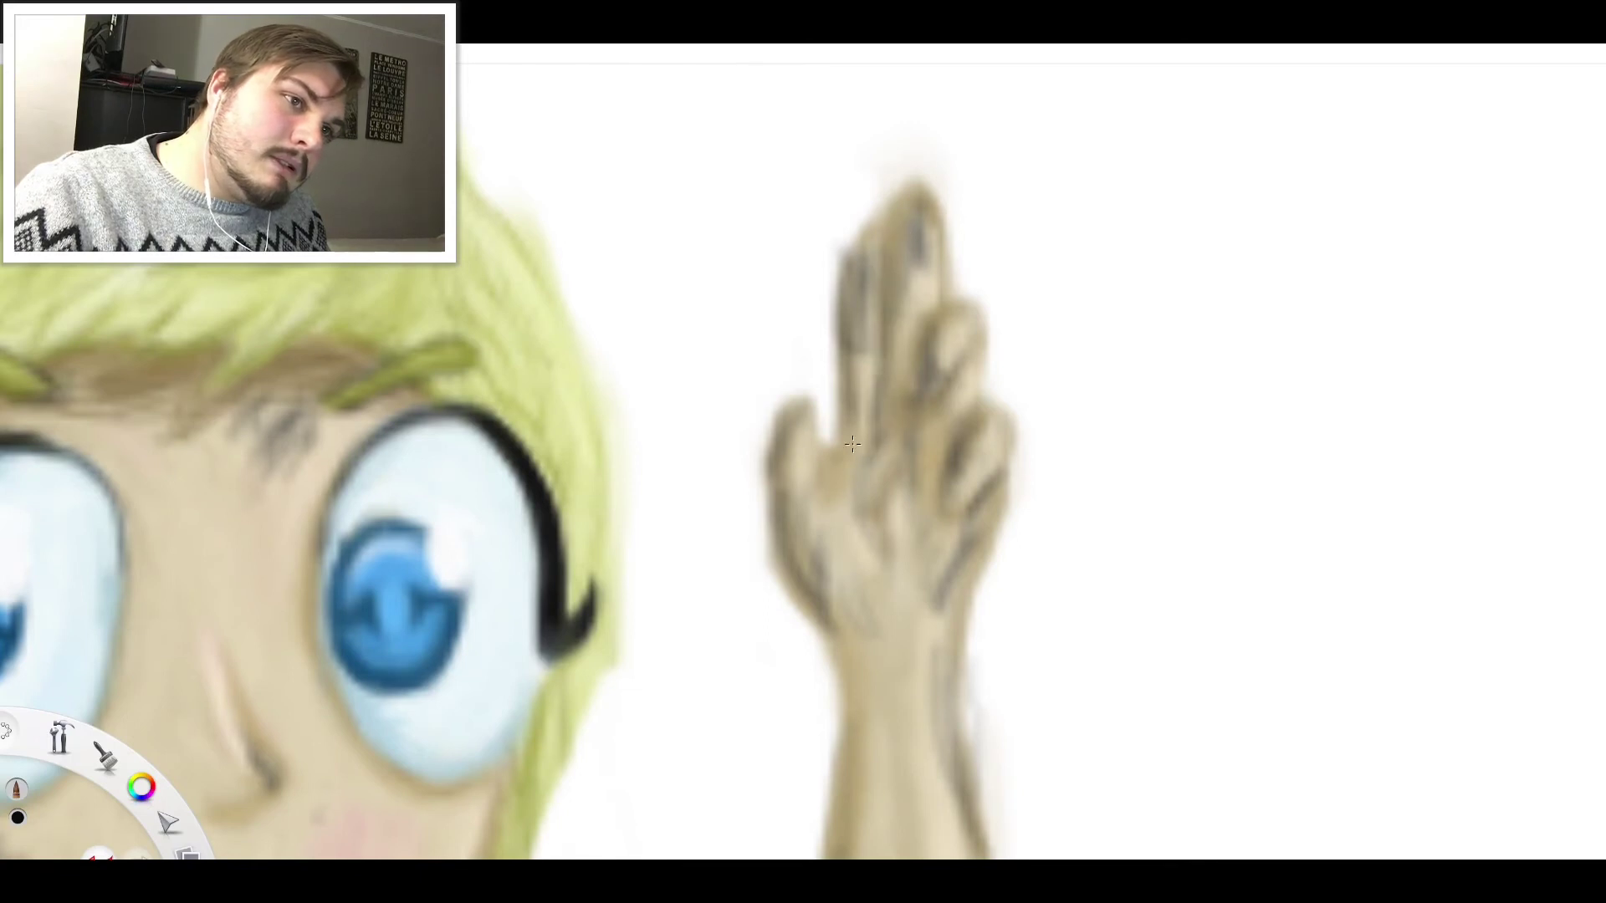
pyautogui.moveTo(851, 470)
pyautogui.mouseDown()
pyautogui.moveTo(831, 404)
pyautogui.moveTo(836, 512)
pyautogui.moveTo(885, 427)
pyautogui.moveTo(916, 428)
pyautogui.moveTo(919, 559)
pyautogui.moveTo(933, 418)
pyautogui.moveTo(938, 437)
pyautogui.moveTo(970, 371)
pyautogui.moveTo(939, 406)
pyautogui.moveTo(937, 364)
pyautogui.moveTo(936, 400)
pyautogui.moveTo(969, 342)
pyautogui.moveTo(948, 421)
pyautogui.moveTo(972, 360)
pyautogui.mouseUp()
pyautogui.scroll(-5, 972, 360)
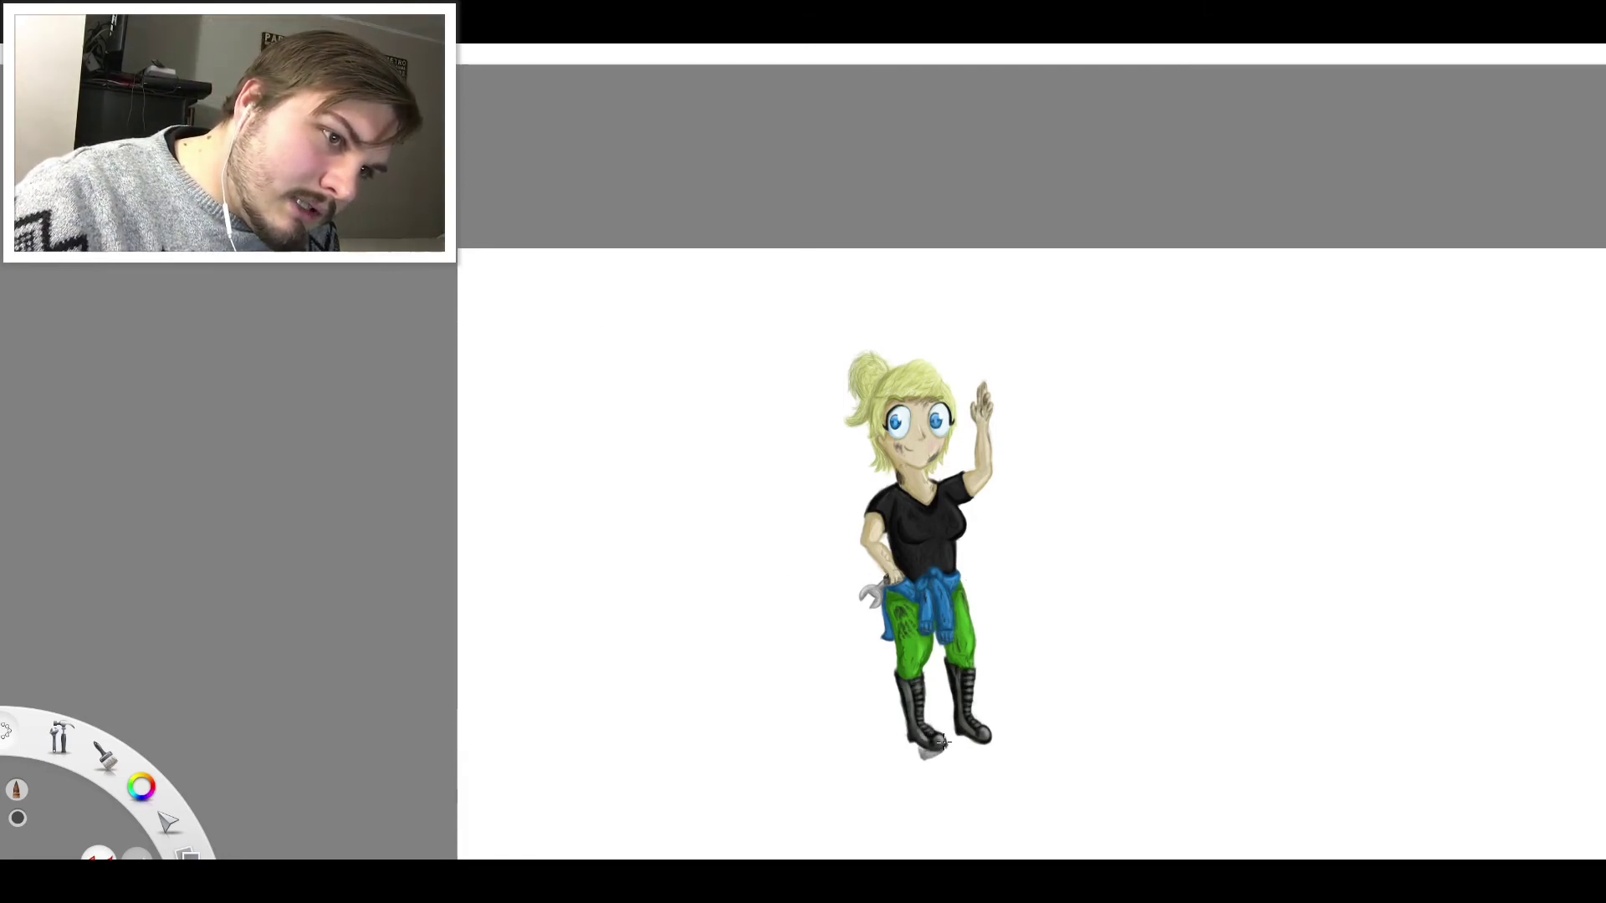
pyautogui.moveTo(945, 742)
pyautogui.mouseDown()
pyautogui.moveTo(935, 733)
pyautogui.moveTo(978, 744)
pyautogui.mouseUp()
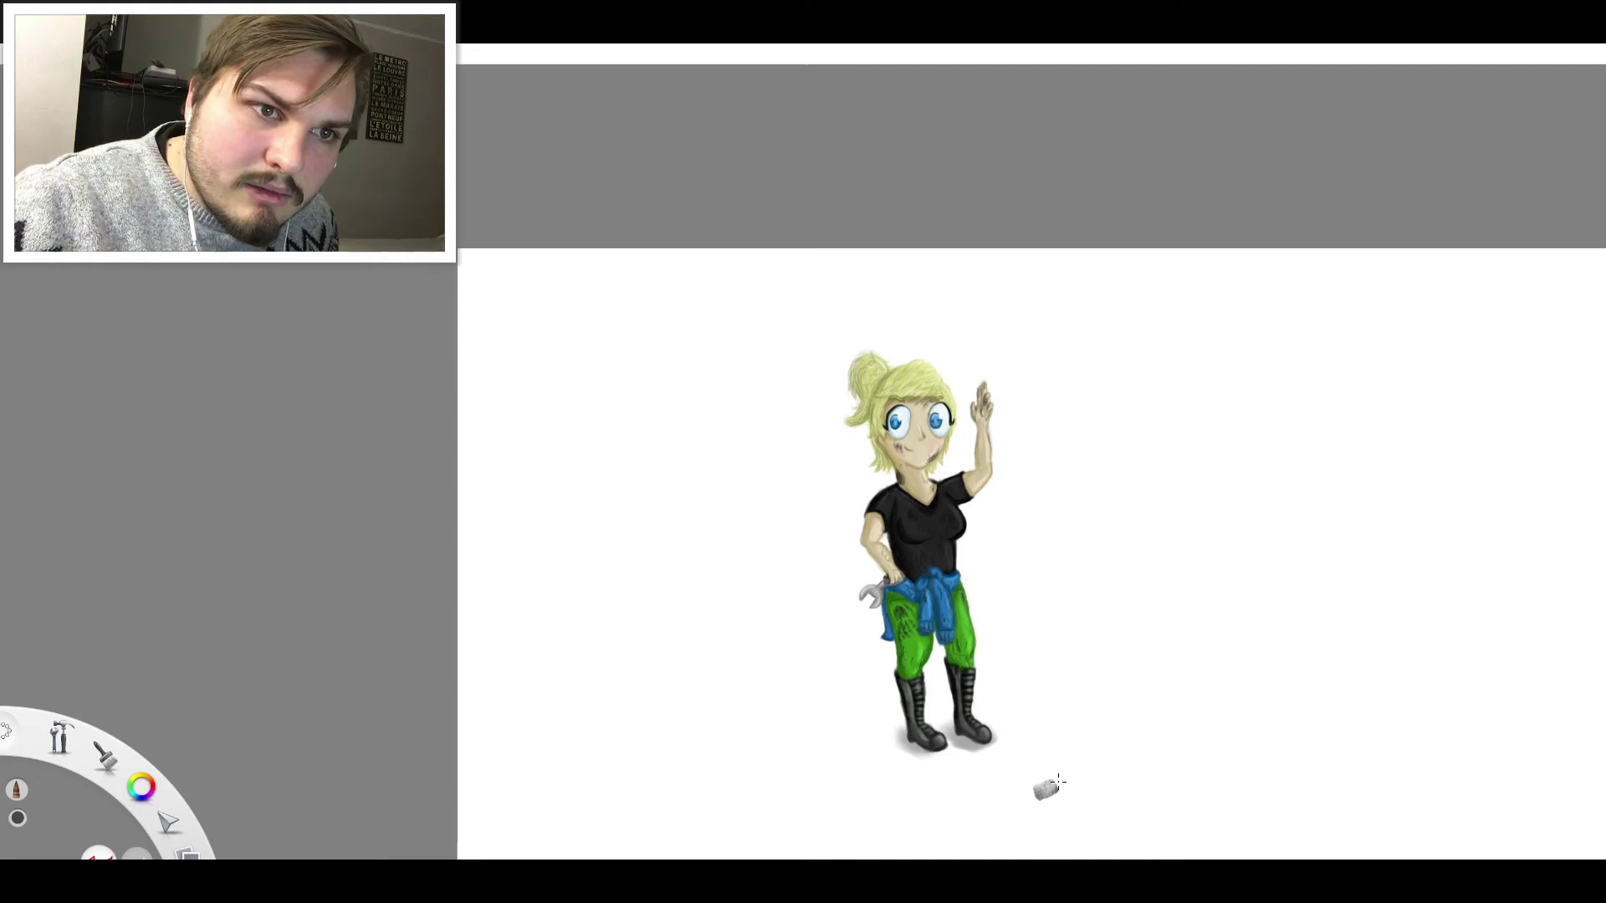
pyautogui.hotkey('ctrl', 'z')
pyautogui.hotkey('ctrl', 'z')
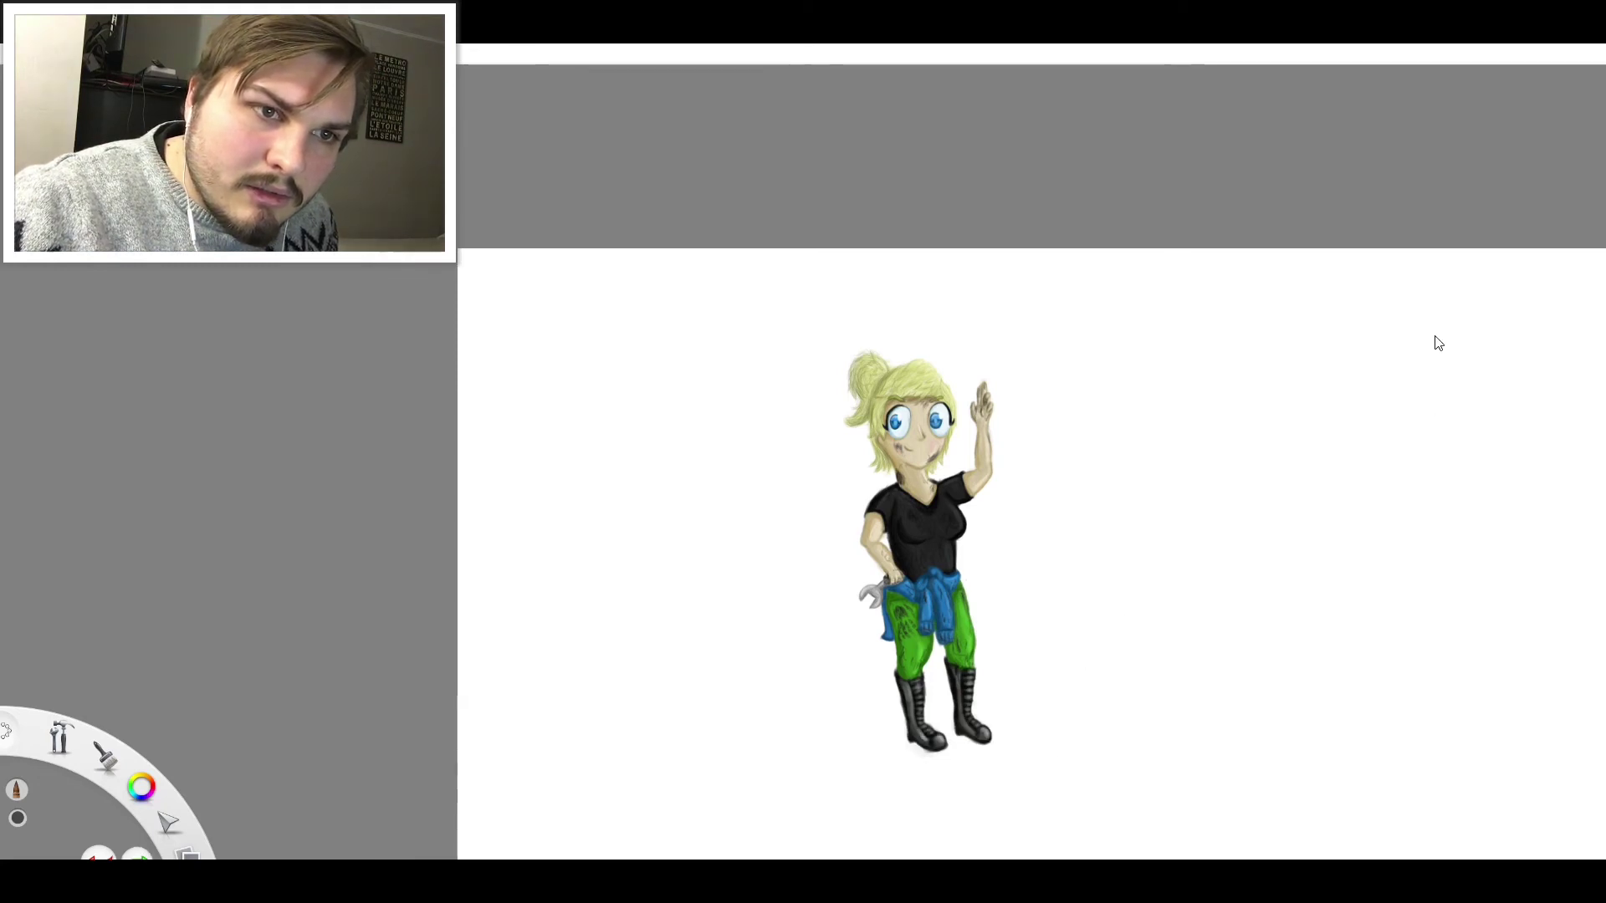
# Paint a soft dark grey ground shadow under both boots, stretching out behind the figure on the wrench side
pyautogui.click(1413, 307)
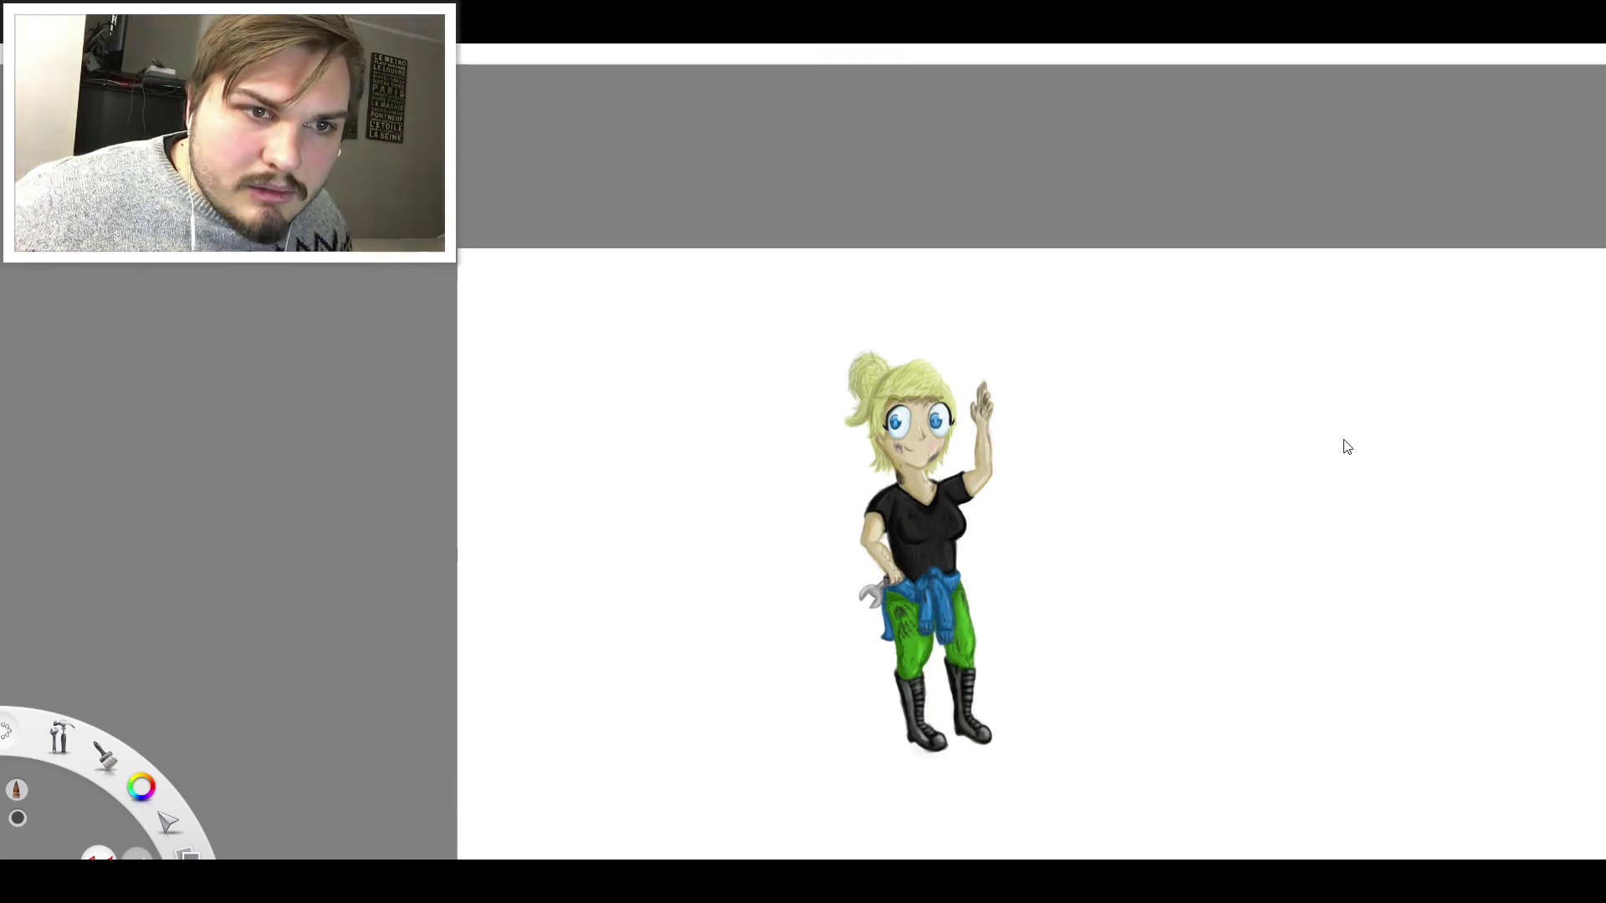
pyautogui.moveTo(1604, 469); pyautogui.dragTo(1535, 574)
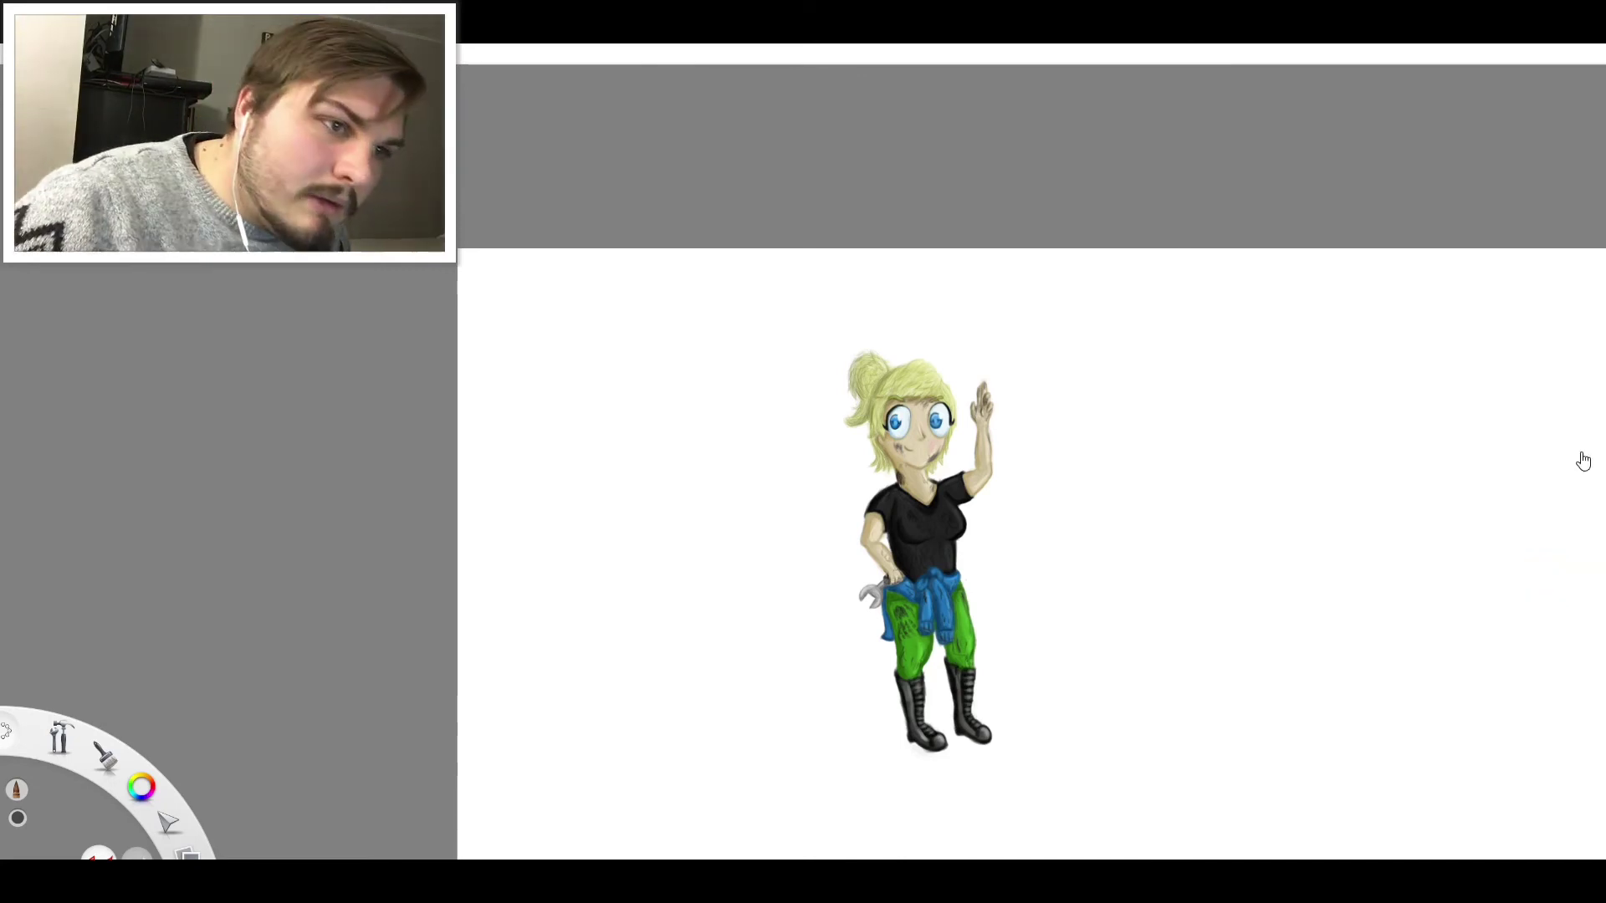
pyautogui.moveTo(1581, 460); pyautogui.dragTo(1535, 617)
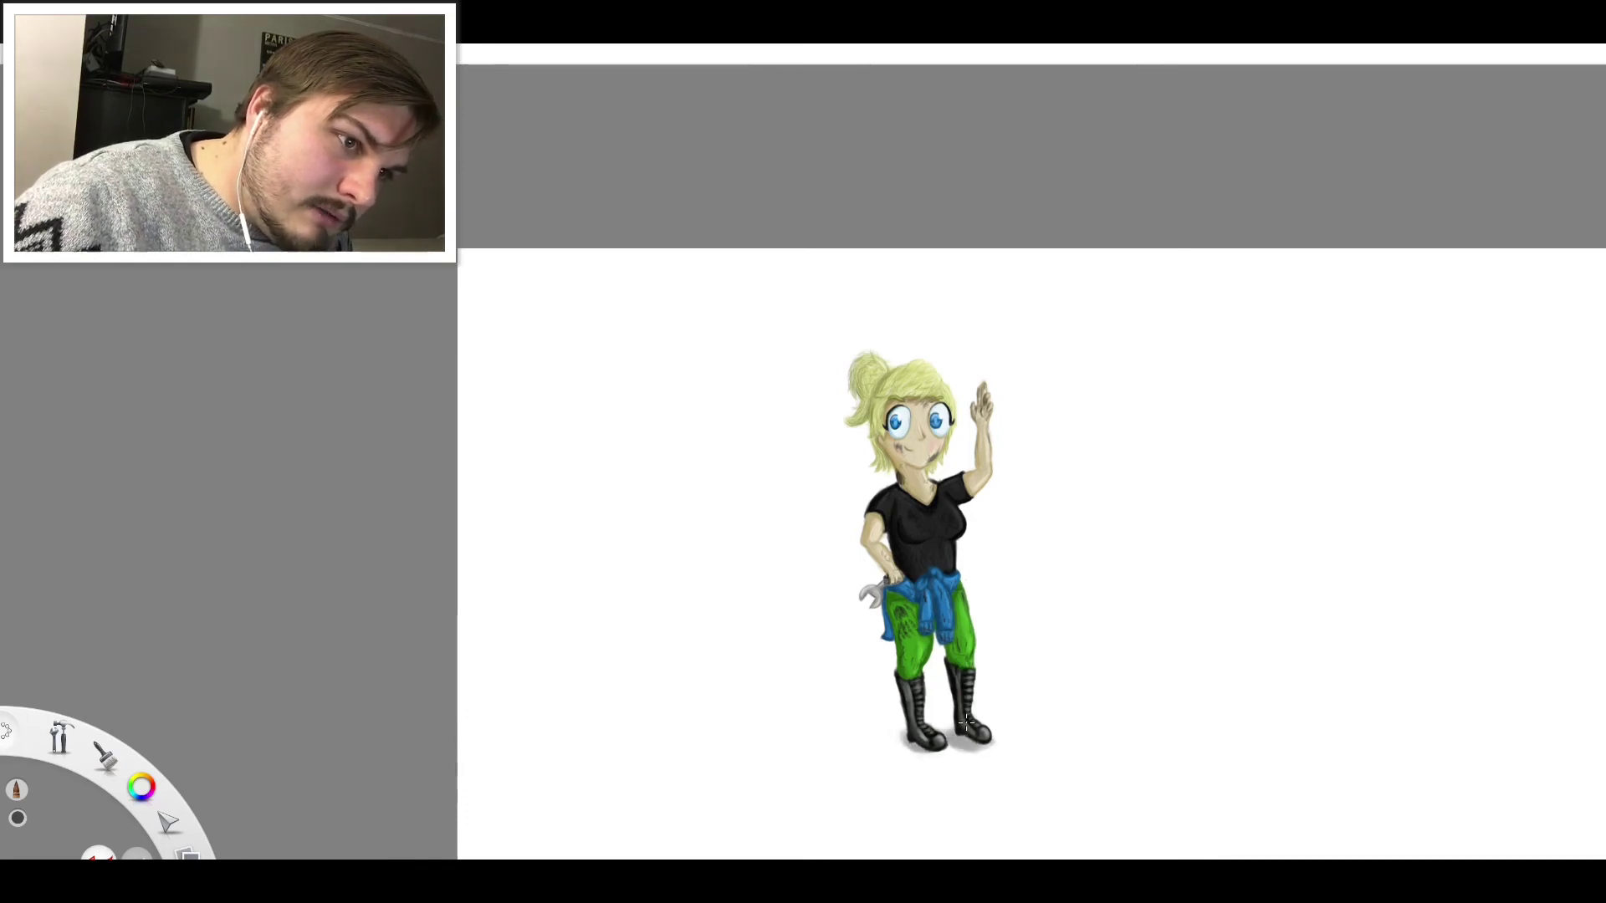
pyautogui.moveTo(974, 715)
pyautogui.mouseDown()
pyautogui.moveTo(811, 721)
pyautogui.moveTo(909, 712)
pyautogui.moveTo(847, 741)
pyautogui.moveTo(794, 706)
pyautogui.mouseUp()
pyautogui.moveTo(909, 712)
pyautogui.mouseDown()
pyautogui.moveTo(824, 727)
pyautogui.moveTo(786, 710)
pyautogui.moveTo(931, 735)
pyautogui.moveTo(793, 737)
pyautogui.moveTo(795, 701)
pyautogui.moveTo(744, 716)
pyautogui.mouseUp()
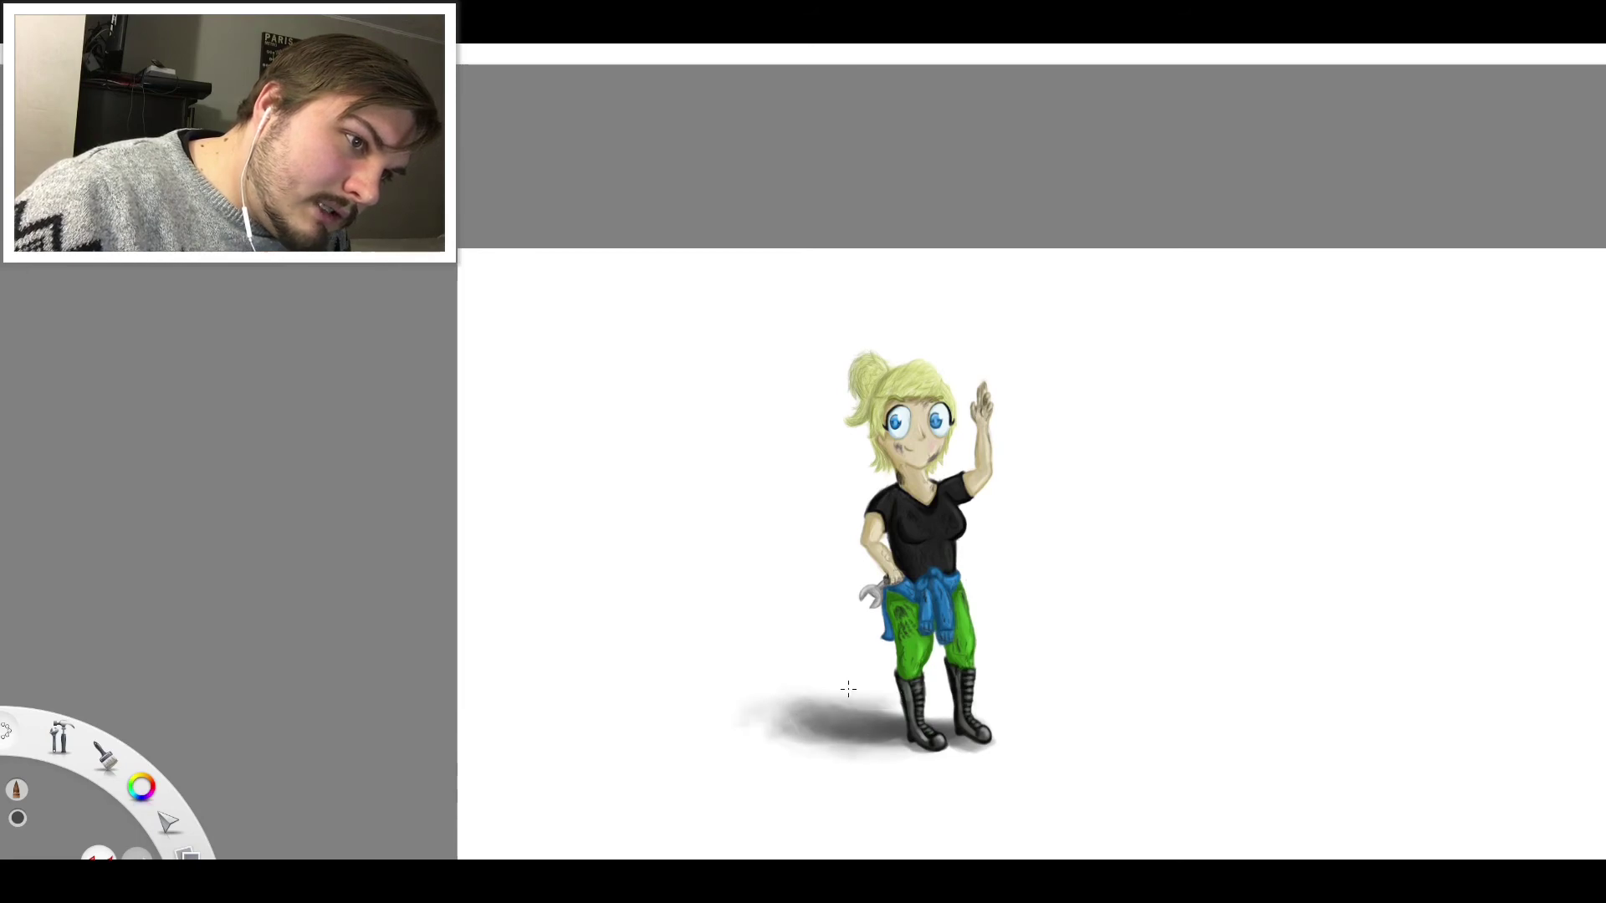
pyautogui.moveTo(848, 688)
pyautogui.mouseDown()
pyautogui.moveTo(736, 721)
pyautogui.moveTo(816, 750)
pyautogui.moveTo(719, 696)
pyautogui.moveTo(786, 703)
pyautogui.moveTo(736, 719)
pyautogui.moveTo(798, 696)
pyautogui.moveTo(701, 738)
pyautogui.mouseUp()
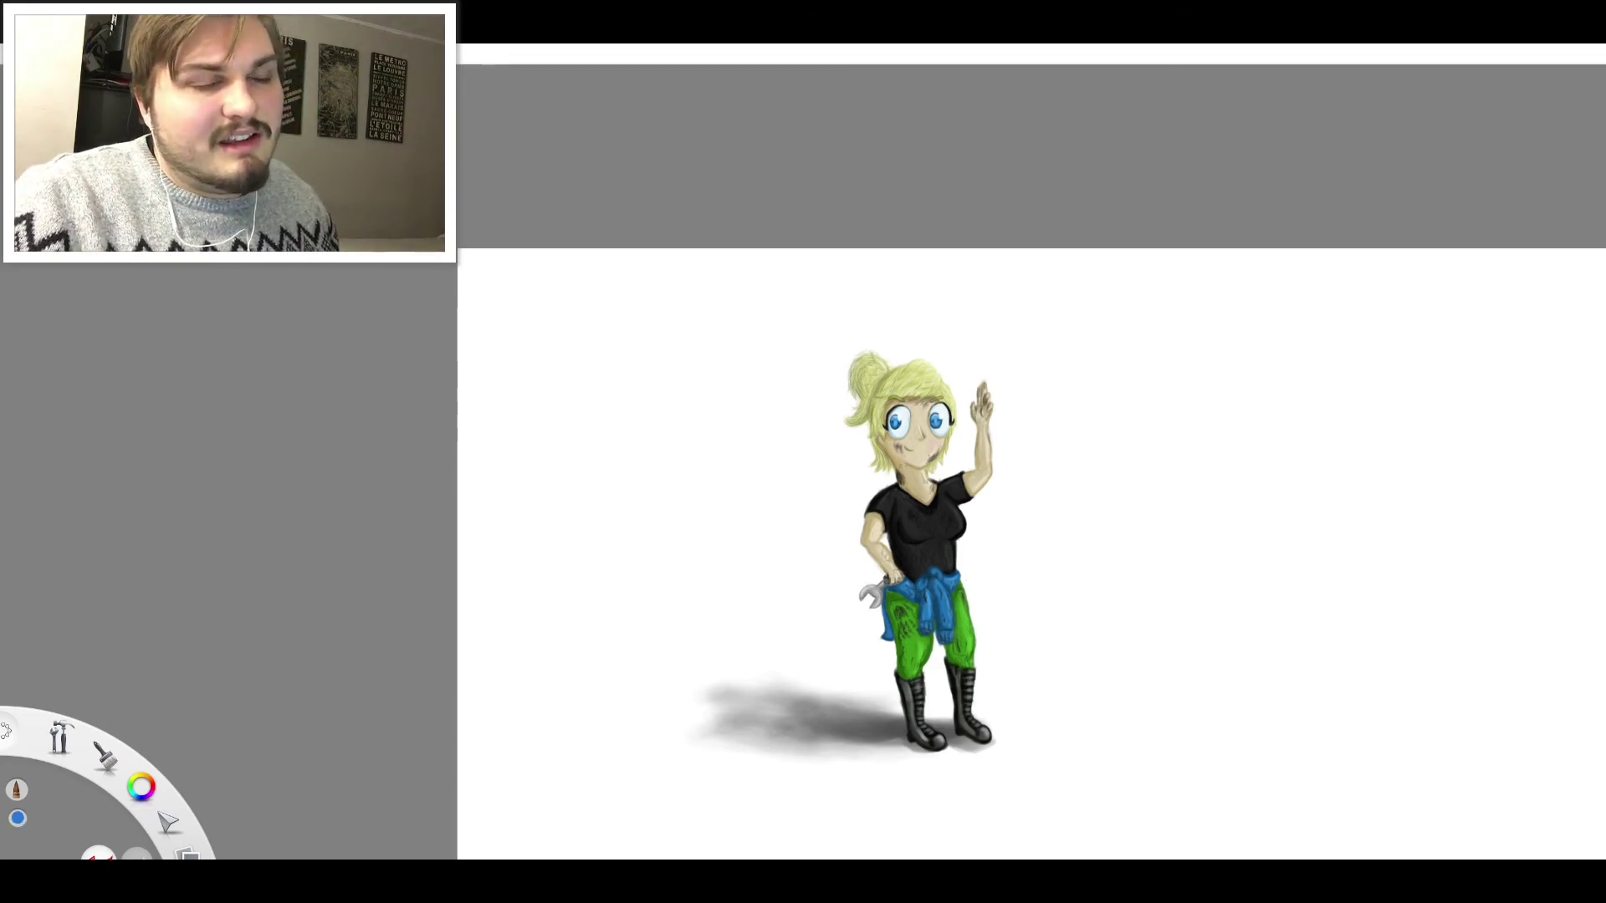
# Paint a broad, soft blue arch as a backdrop behind the figure, over the head and down both sides to the ground
pyautogui.moveTo(1045, 368)
pyautogui.mouseDown()
pyautogui.moveTo(1068, 360)
pyautogui.moveTo(1090, 396)
pyautogui.moveTo(1047, 316)
pyautogui.moveTo(929, 233)
pyautogui.moveTo(1050, 288)
pyautogui.moveTo(1115, 387)
pyautogui.moveTo(1095, 711)
pyautogui.moveTo(1029, 770)
pyautogui.moveTo(1075, 523)
pyautogui.moveTo(1061, 318)
pyautogui.moveTo(875, 269)
pyautogui.moveTo(711, 465)
pyautogui.mouseUp()
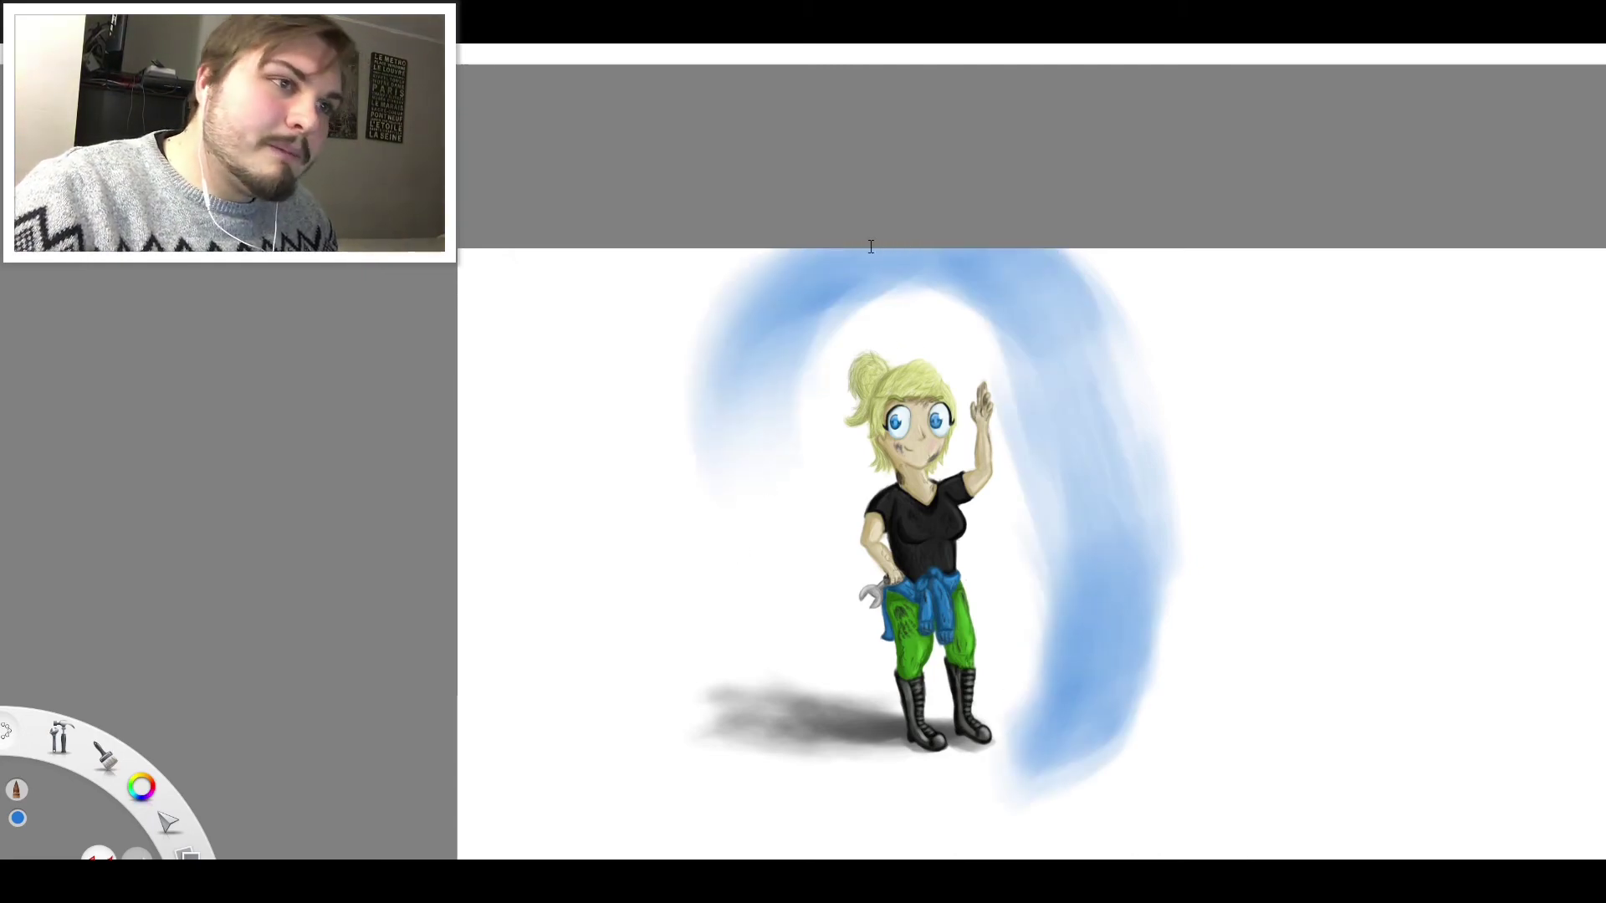
pyautogui.moveTo(871, 247)
pyautogui.mouseDown()
pyautogui.moveTo(937, 260)
pyautogui.moveTo(828, 310)
pyautogui.moveTo(756, 427)
pyautogui.mouseUp()
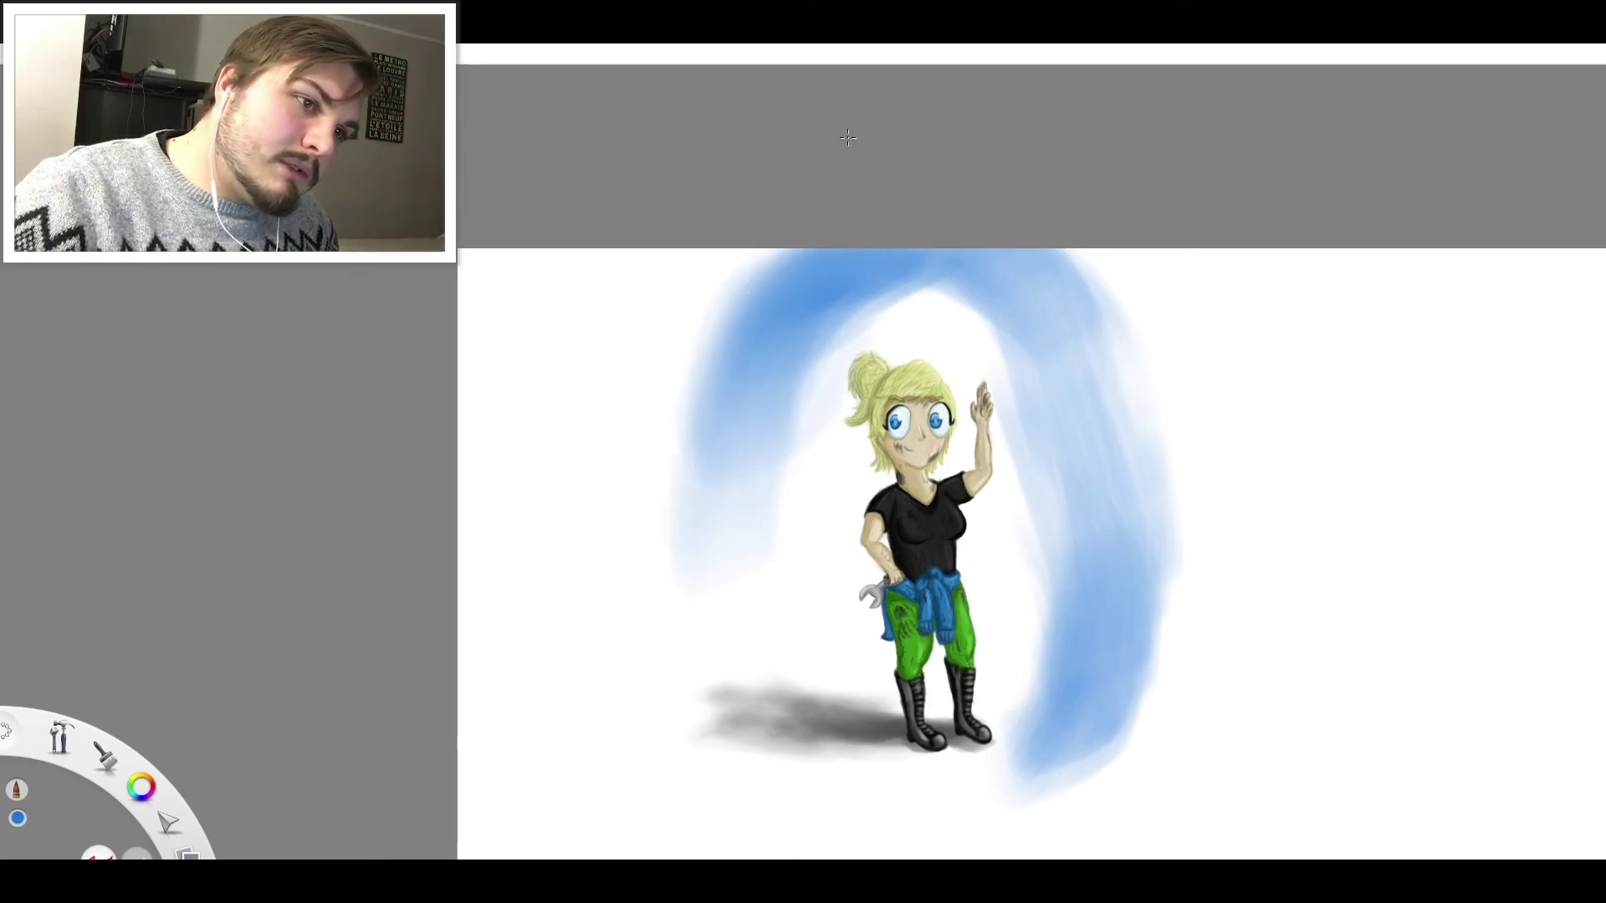
pyautogui.moveTo(828, 343)
pyautogui.mouseDown()
pyautogui.moveTo(789, 368)
pyautogui.moveTo(719, 602)
pyautogui.moveTo(736, 728)
pyautogui.moveTo(800, 296)
pyautogui.mouseUp()
pyautogui.moveTo(810, 368)
pyautogui.mouseDown()
pyautogui.moveTo(887, 335)
pyautogui.moveTo(782, 461)
pyautogui.moveTo(753, 565)
pyautogui.mouseUp()
pyautogui.moveTo(789, 449)
pyautogui.mouseDown()
pyautogui.moveTo(920, 301)
pyautogui.moveTo(1029, 368)
pyautogui.moveTo(1088, 468)
pyautogui.moveTo(1041, 339)
pyautogui.moveTo(920, 330)
pyautogui.moveTo(1057, 430)
pyautogui.moveTo(1076, 574)
pyautogui.moveTo(1060, 490)
pyautogui.moveTo(1033, 635)
pyautogui.moveTo(1088, 351)
pyautogui.moveTo(813, 302)
pyautogui.moveTo(795, 585)
pyautogui.moveTo(820, 636)
pyautogui.moveTo(845, 435)
pyautogui.moveTo(804, 330)
pyautogui.moveTo(736, 284)
pyautogui.moveTo(803, 255)
pyautogui.moveTo(682, 569)
pyautogui.moveTo(833, 446)
pyautogui.moveTo(878, 352)
pyautogui.moveTo(845, 409)
pyautogui.moveTo(1088, 376)
pyautogui.moveTo(1004, 455)
pyautogui.moveTo(1058, 313)
pyautogui.moveTo(1029, 330)
pyautogui.moveTo(556, 247)
pyautogui.mouseUp()
pyautogui.hotkey('ctrl', 'z')
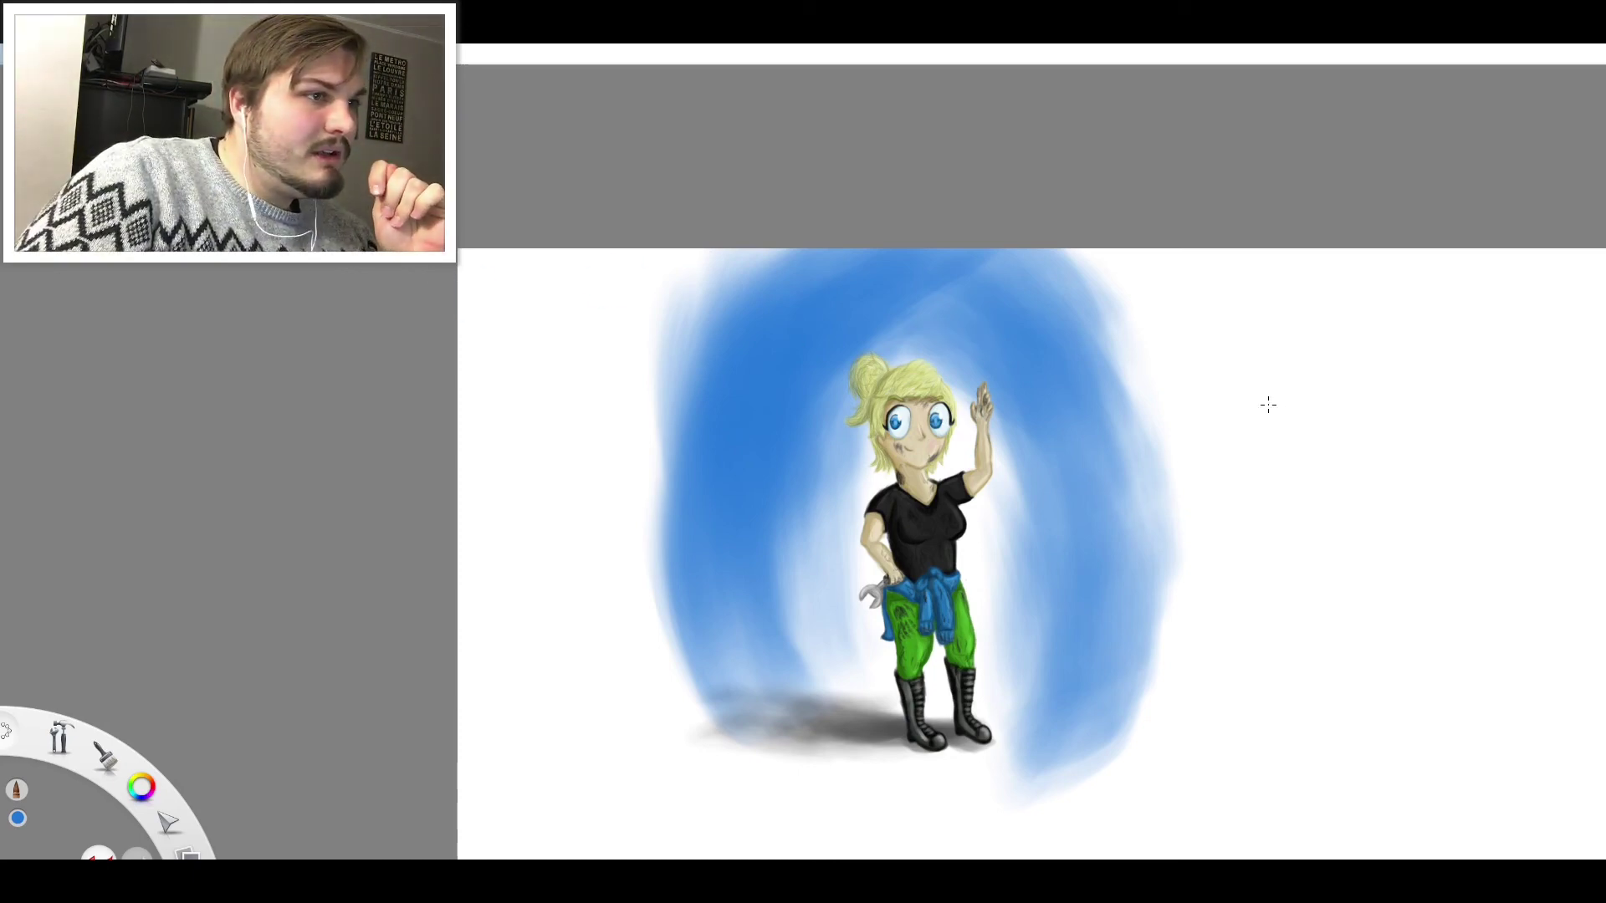
pyautogui.moveTo(931, 365); pyautogui.dragTo(954, 389)
pyautogui.hotkey('ctrl', 'z')
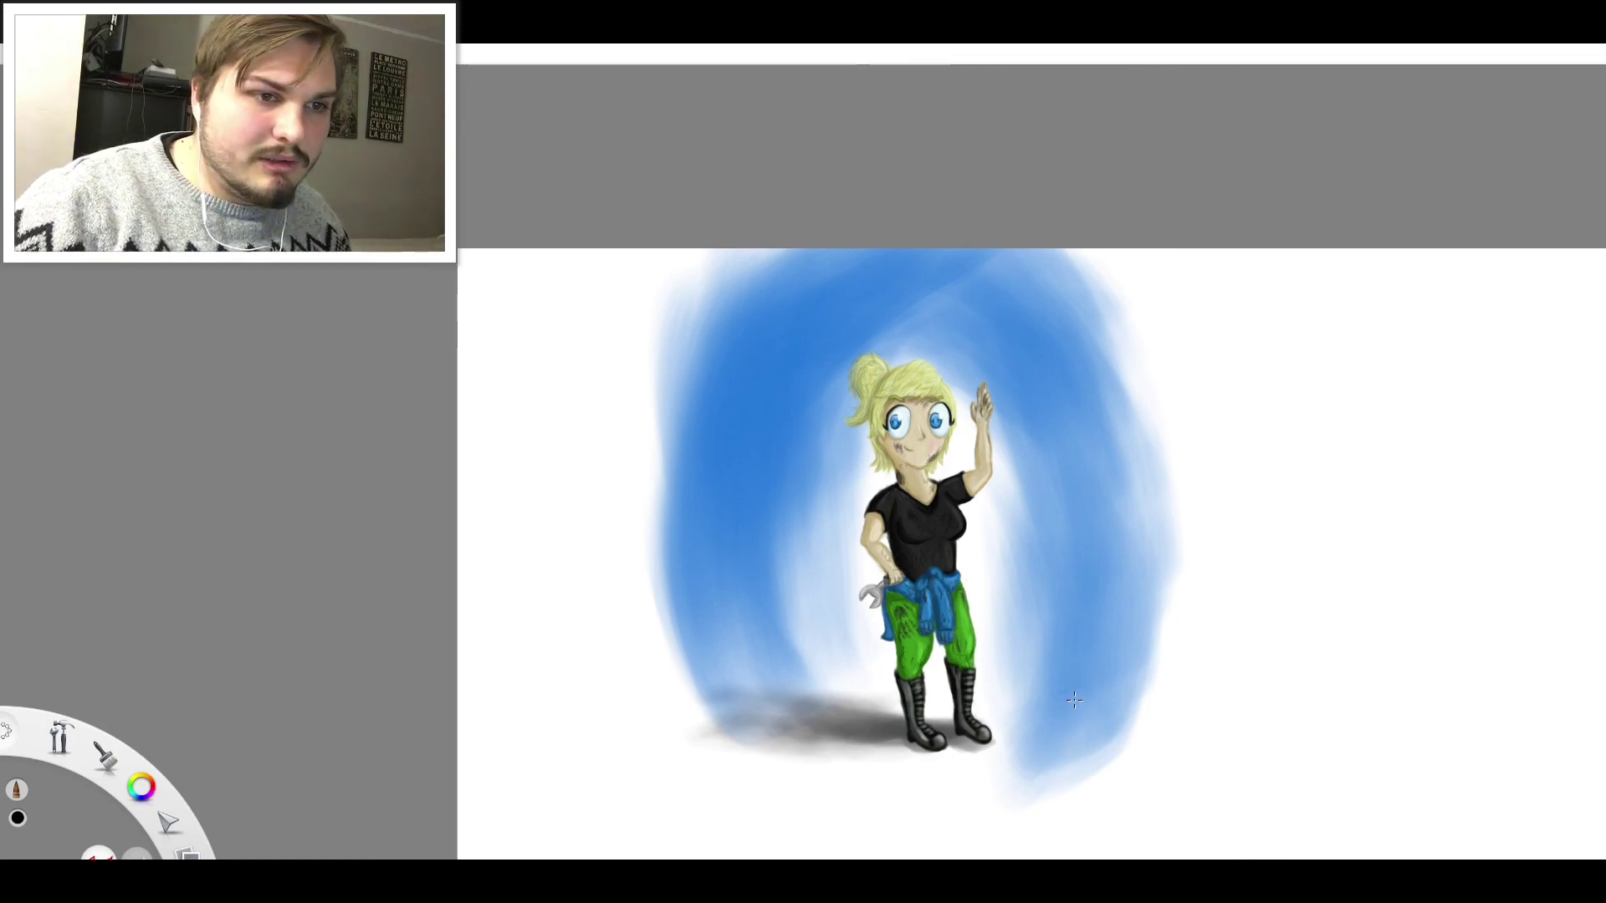
pyautogui.scroll(-4, 1090, 743)
pyautogui.scroll(6, 1091, 743)
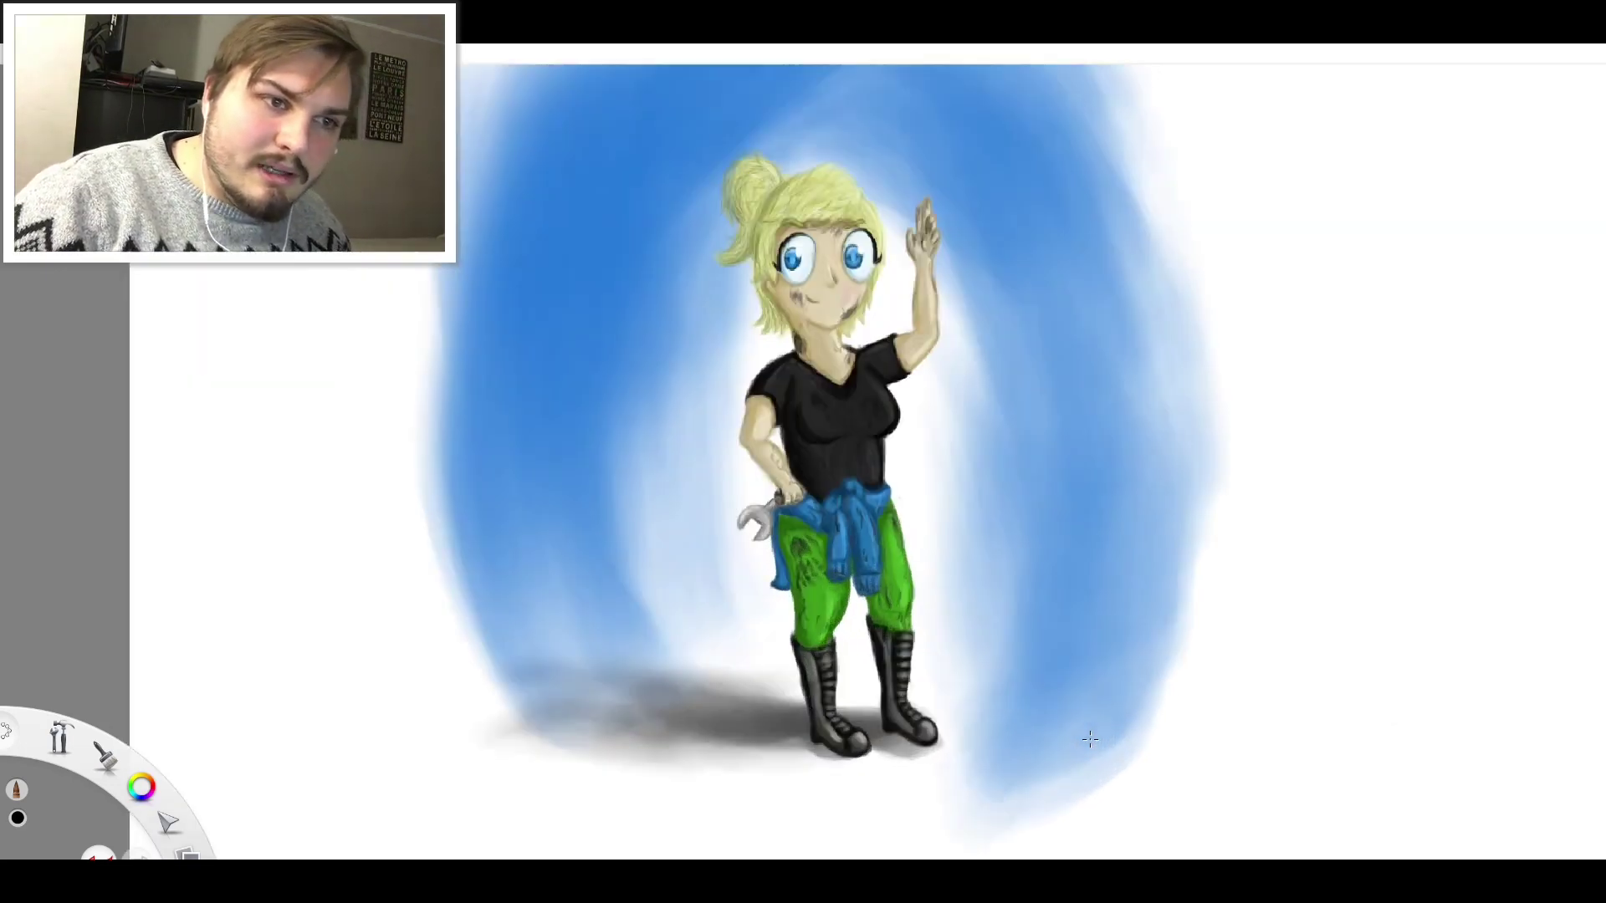
# Sign the illustration with the artist's first and last name in small black handwriting on two lines, low on the blue backdrop beside the boots
pyautogui.scroll(-9, 1087, 743)
pyautogui.scroll(5, 1079, 744)
pyautogui.scroll(5, 1079, 743)
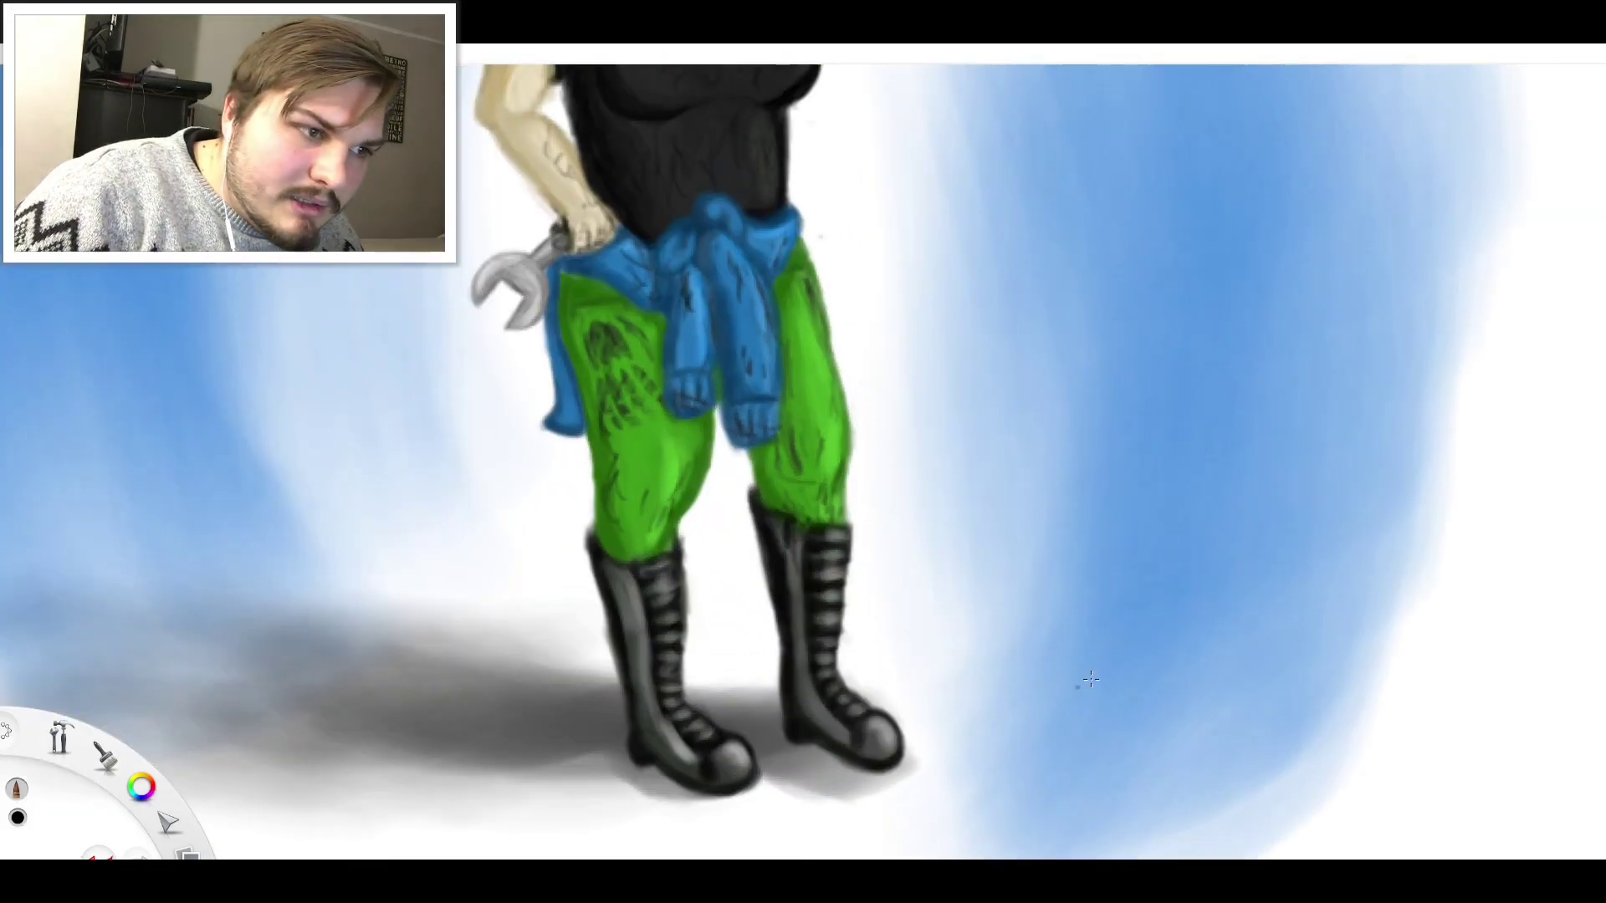
pyautogui.scroll(-3, 1119, 693)
pyautogui.scroll(5, 1088, 690)
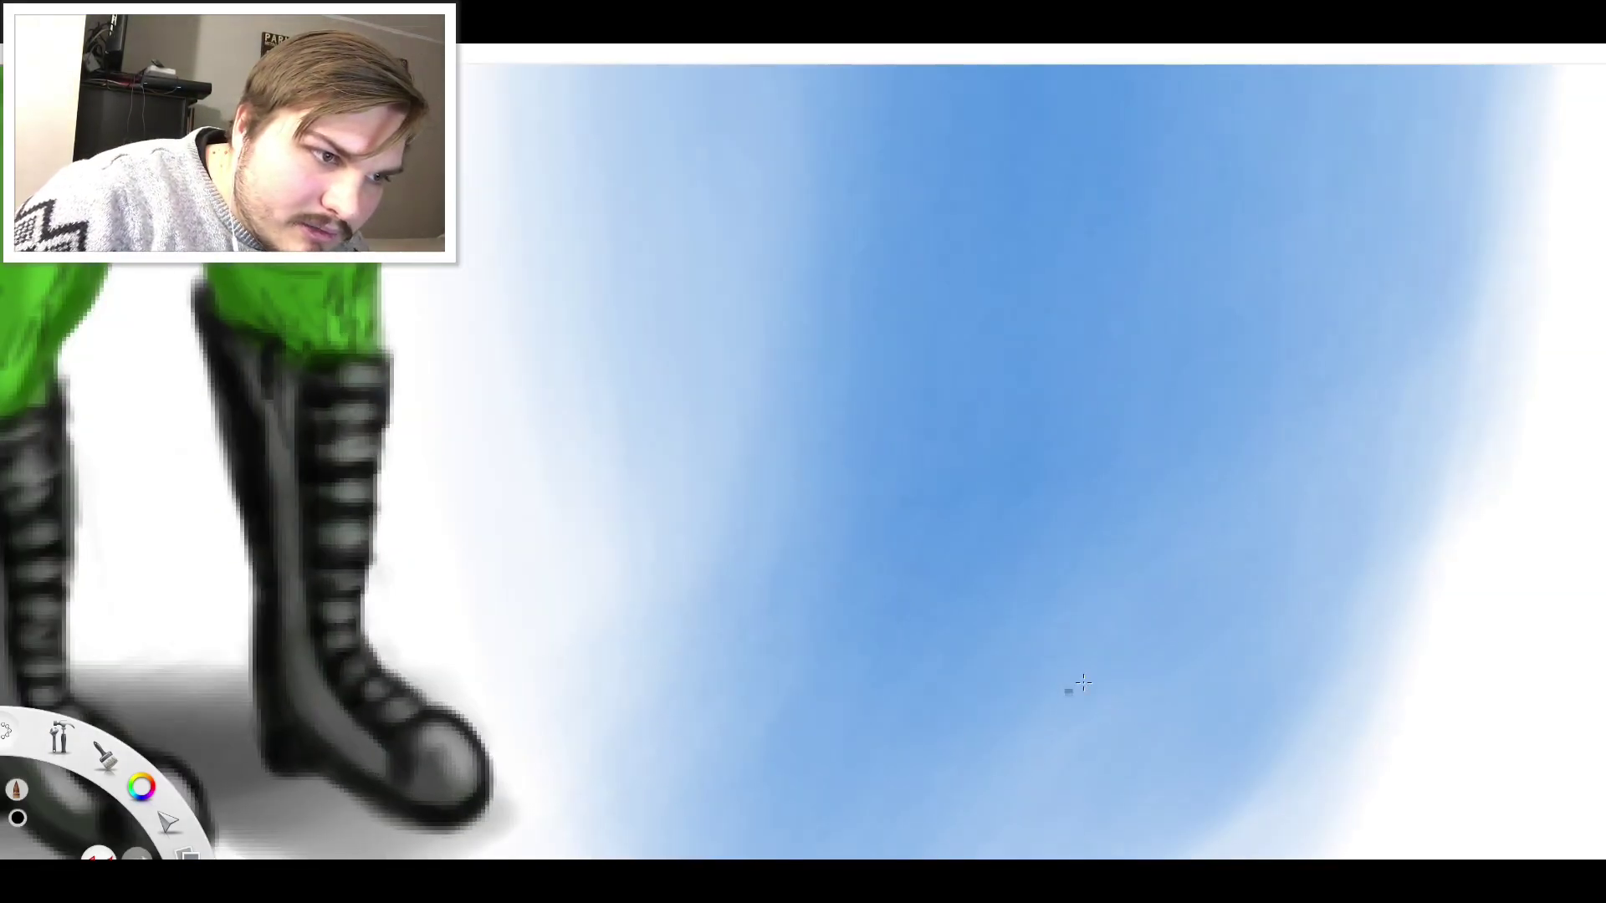
pyautogui.scroll(-2, 884, 767)
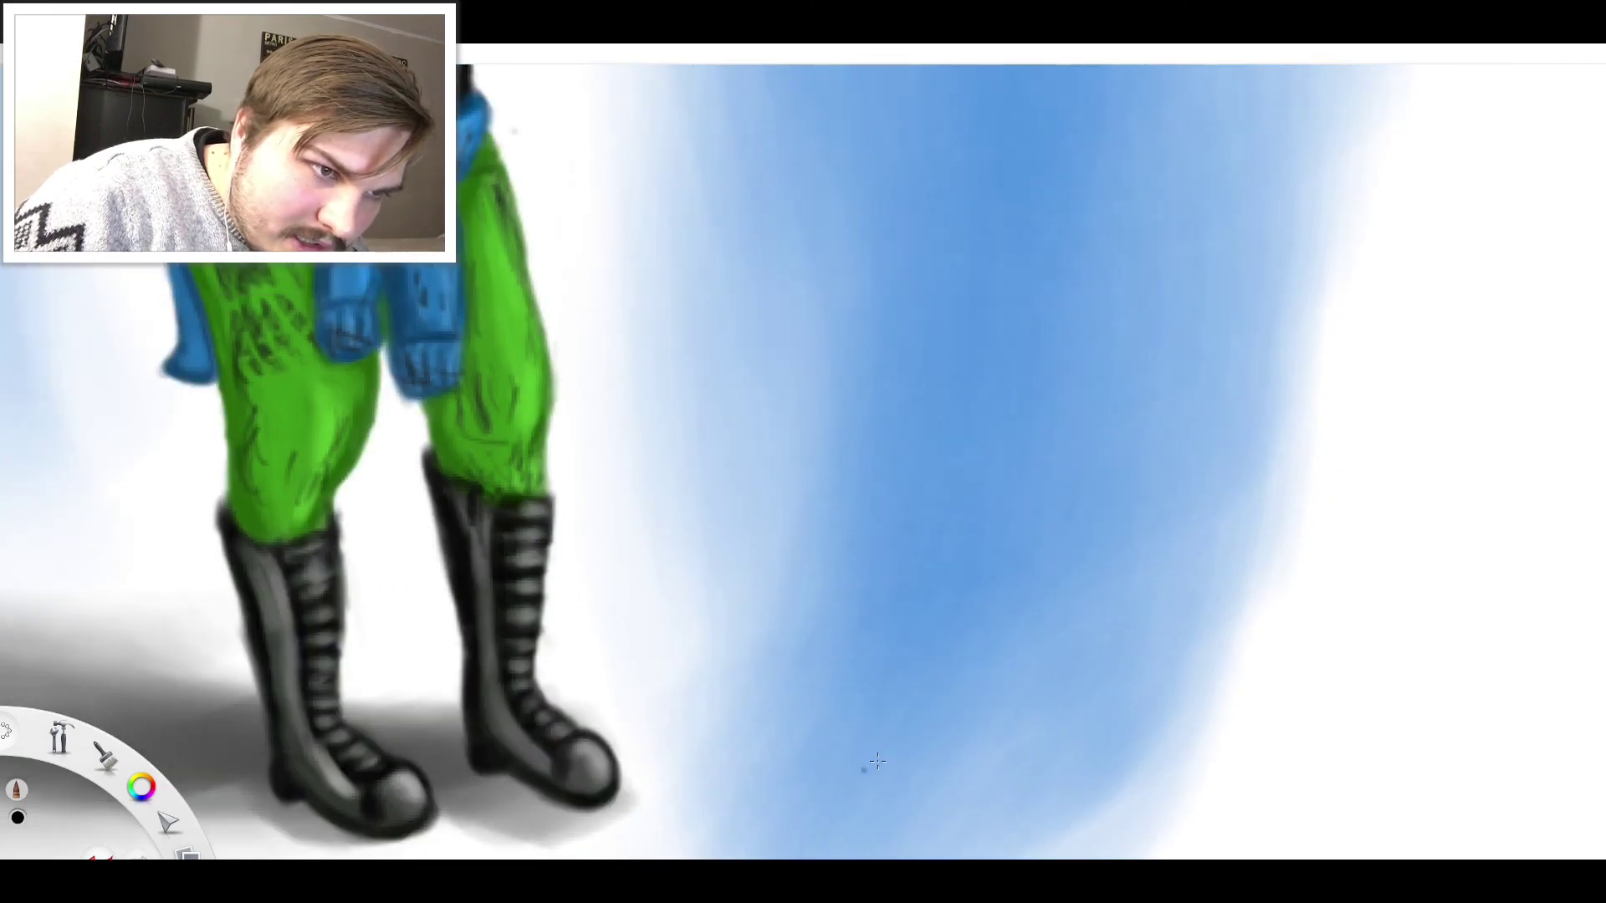
pyautogui.moveTo(874, 768)
pyautogui.mouseDown()
pyautogui.moveTo(893, 756)
pyautogui.moveTo(885, 778)
pyautogui.moveTo(895, 735)
pyautogui.moveTo(890, 773)
pyautogui.moveTo(892, 711)
pyautogui.moveTo(890, 771)
pyautogui.moveTo(887, 753)
pyautogui.moveTo(920, 763)
pyautogui.moveTo(915, 776)
pyautogui.moveTo(971, 763)
pyautogui.moveTo(945, 771)
pyautogui.moveTo(971, 749)
pyautogui.moveTo(944, 771)
pyautogui.moveTo(956, 744)
pyautogui.mouseUp()
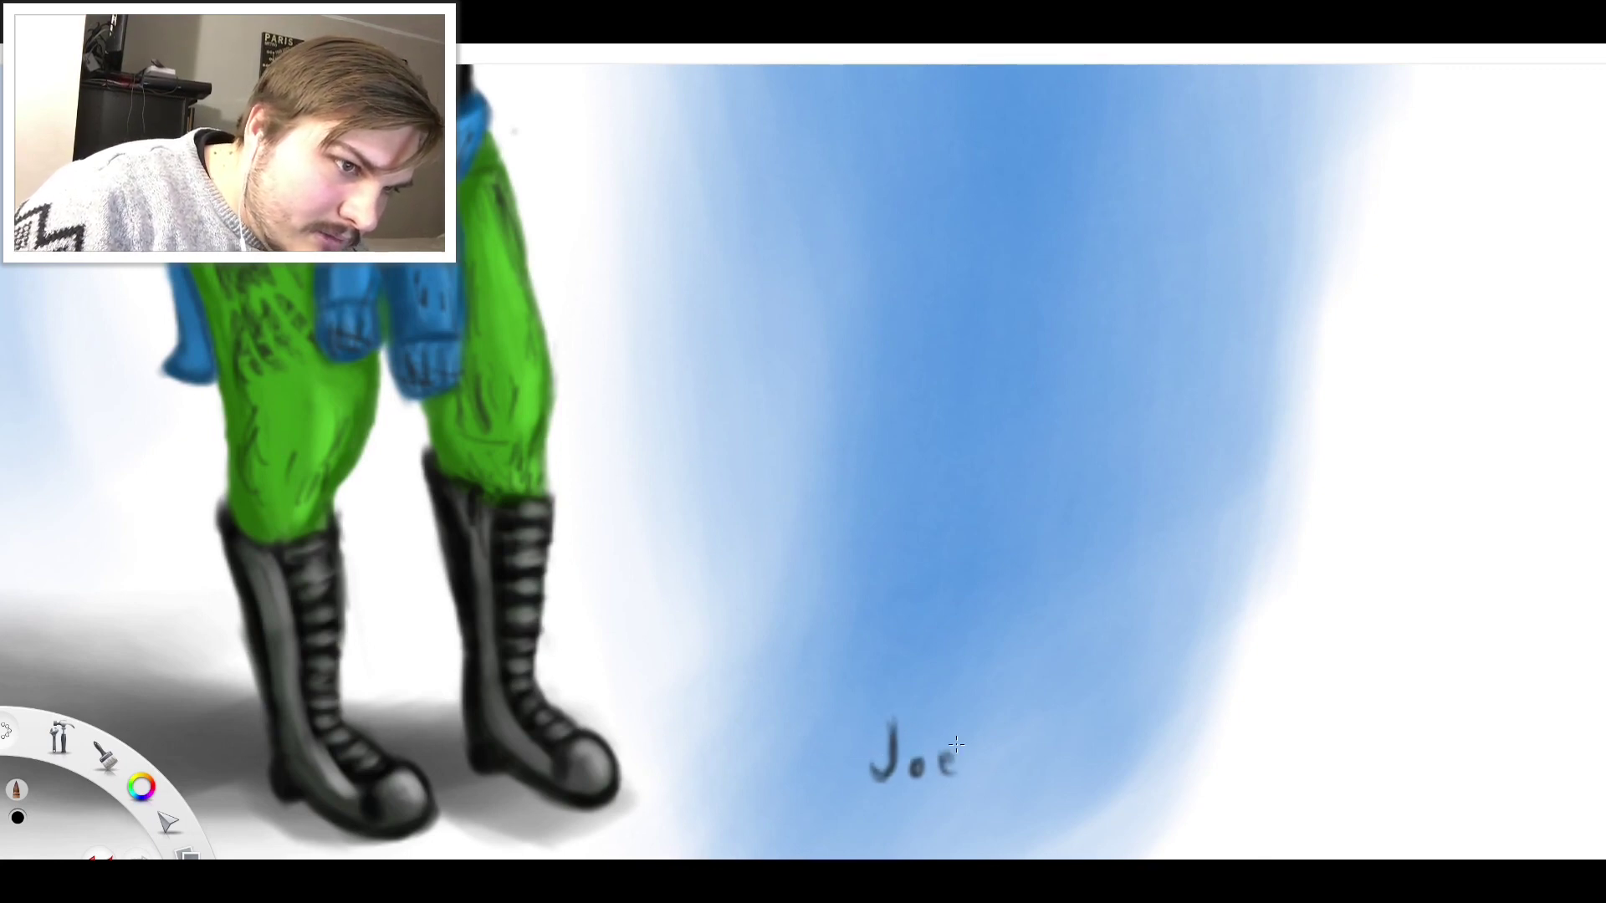
pyautogui.moveTo(883, 802)
pyautogui.mouseDown()
pyautogui.moveTo(878, 849)
pyautogui.moveTo(902, 807)
pyautogui.moveTo(903, 840)
pyautogui.moveTo(918, 805)
pyautogui.moveTo(907, 843)
pyautogui.moveTo(939, 823)
pyautogui.moveTo(977, 839)
pyautogui.moveTo(984, 805)
pyautogui.moveTo(992, 843)
pyautogui.mouseUp()
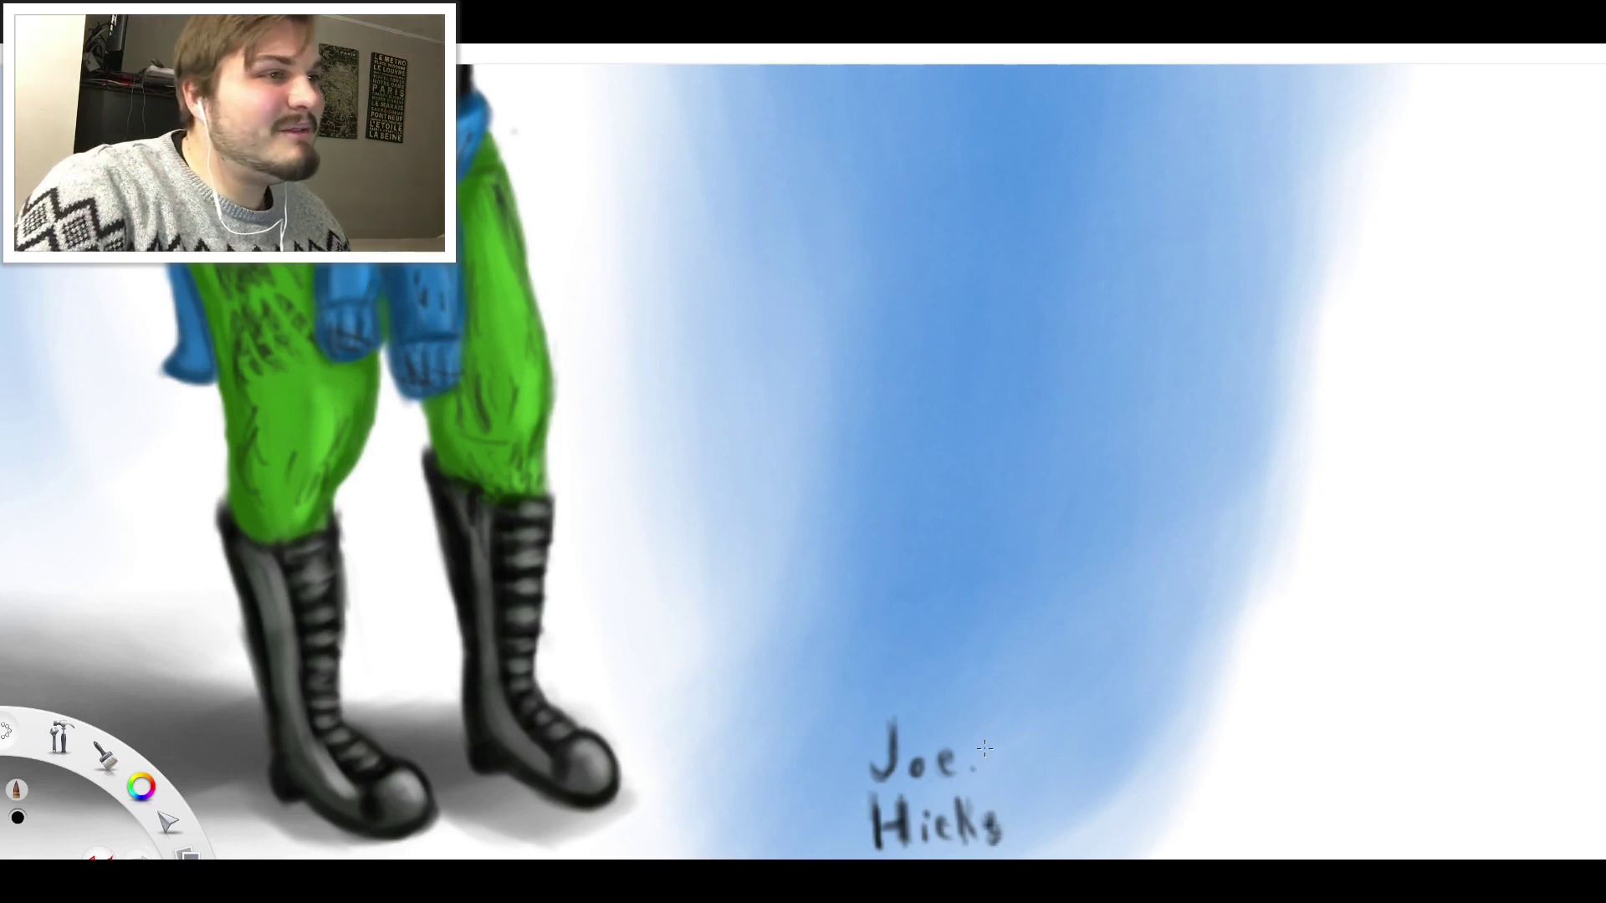
pyautogui.scroll(-8, 940, 596)
pyautogui.scroll(2, 868, 383)
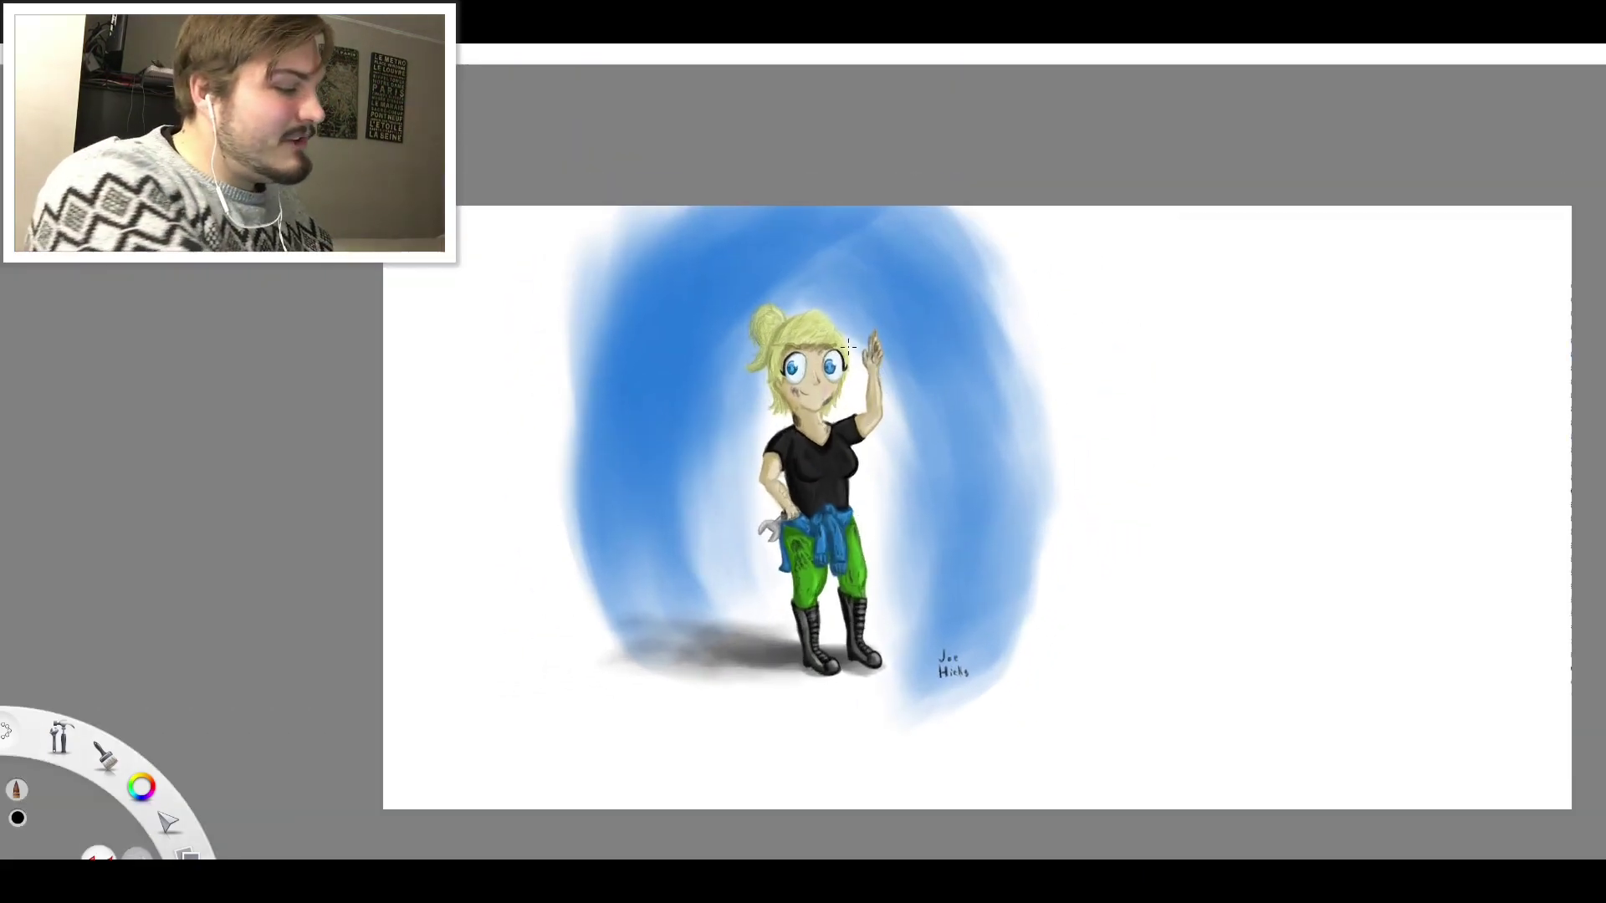